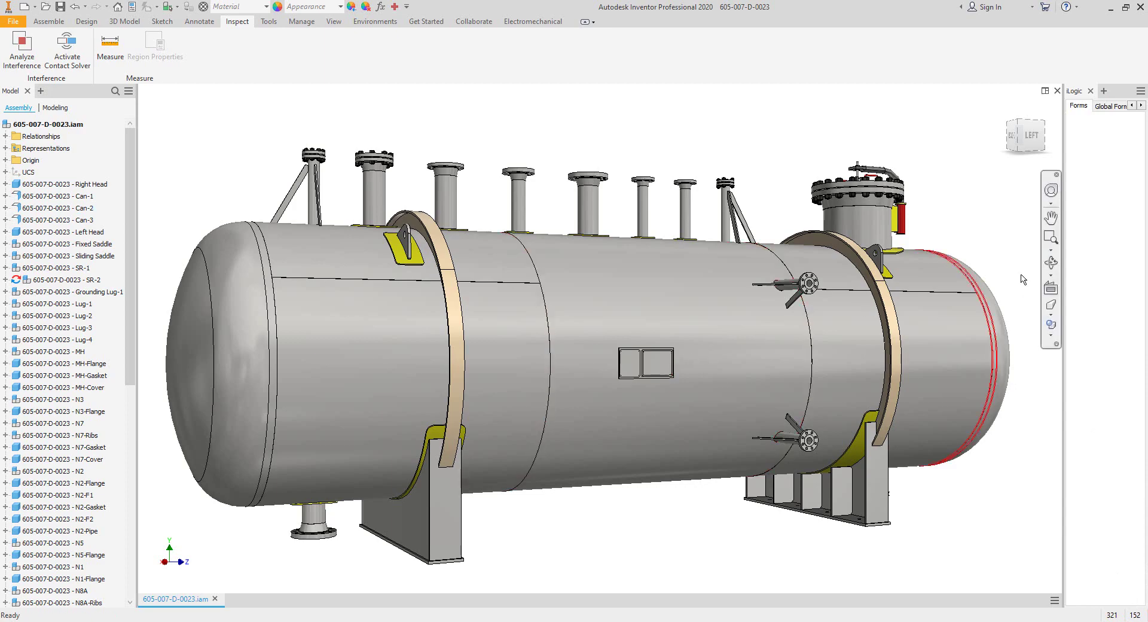
Step: Cut the vessel with a half section view, offset about -246 mm from the outer face of the near saddle
left_click(1052, 263)
left_click_drag(652, 343, 711, 356)
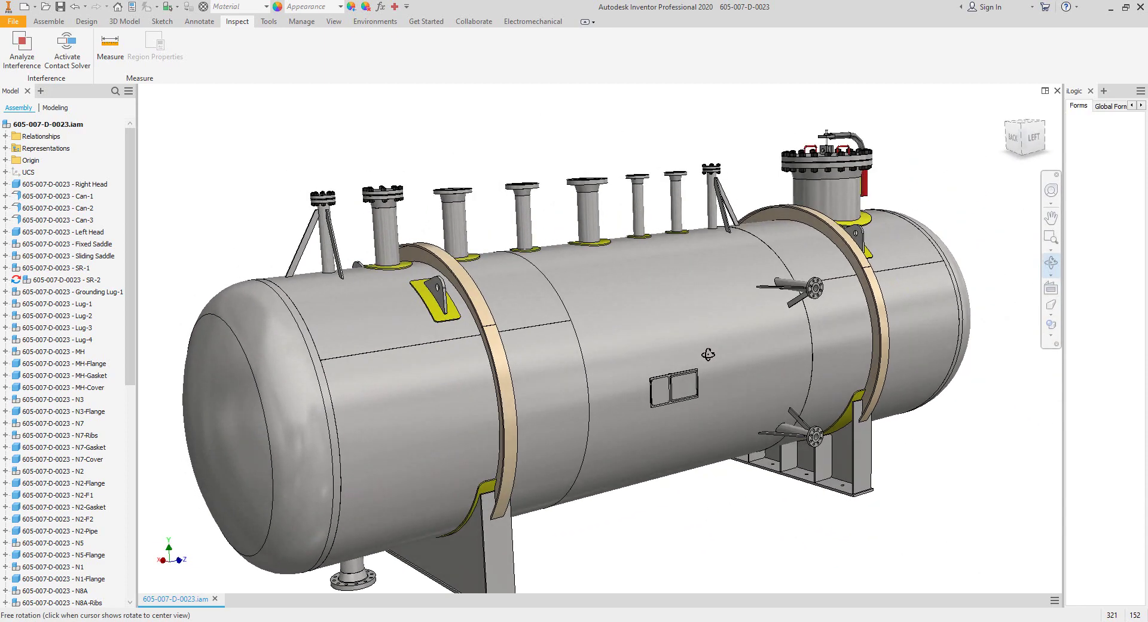
right_click(614, 319)
left_click(672, 324)
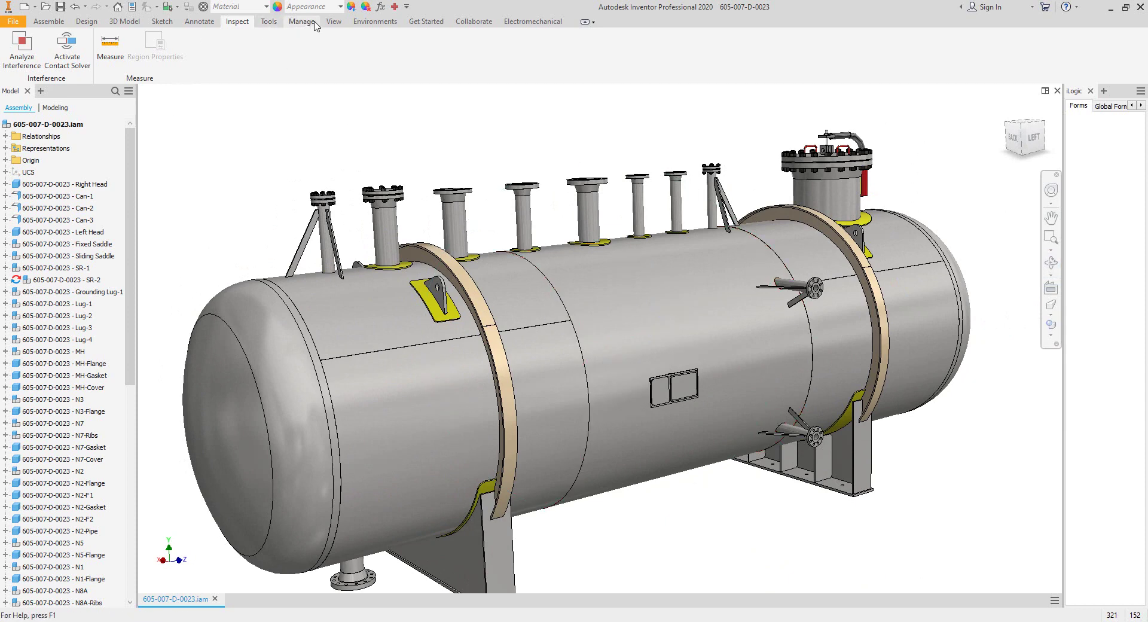
left_click(334, 21)
left_click(196, 51)
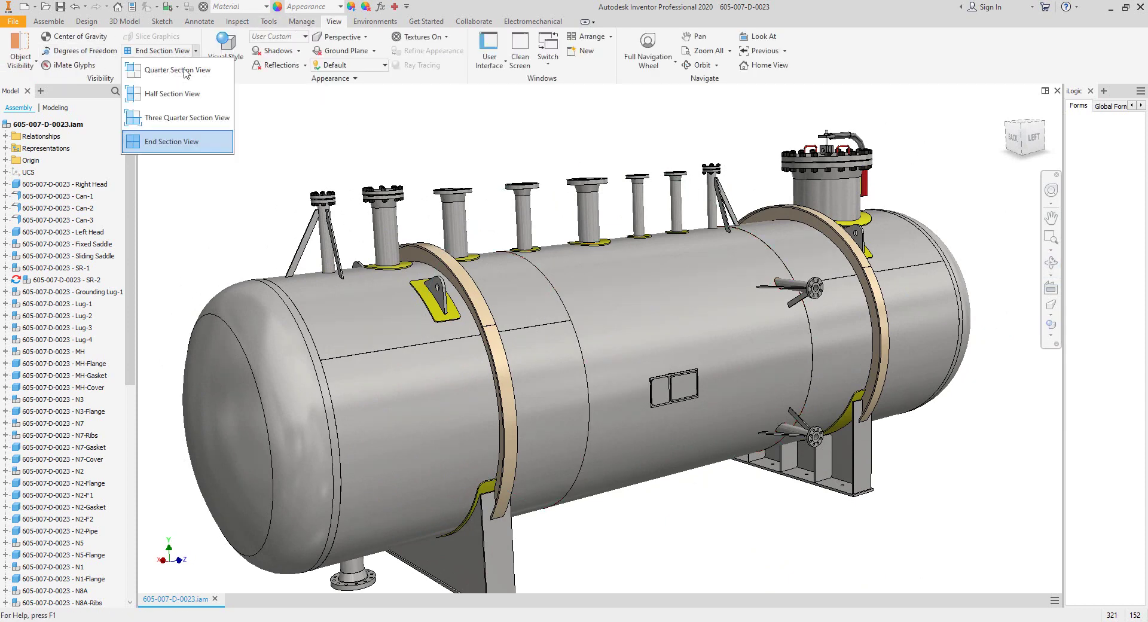
left_click(179, 94)
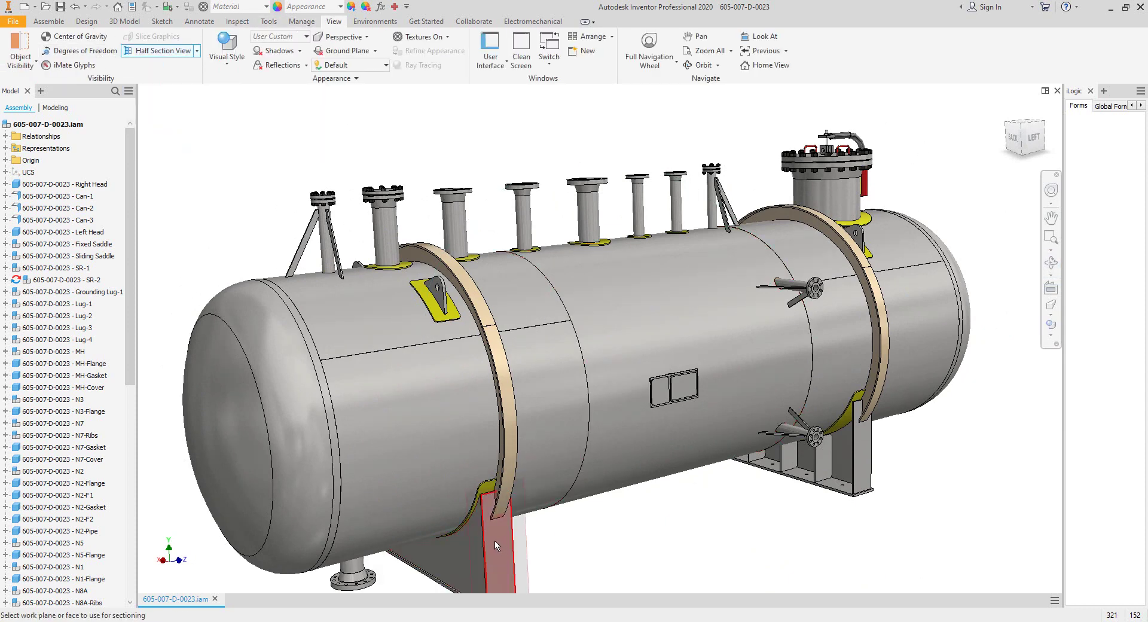
left_click(494, 541)
left_click_drag(494, 544, 476, 532)
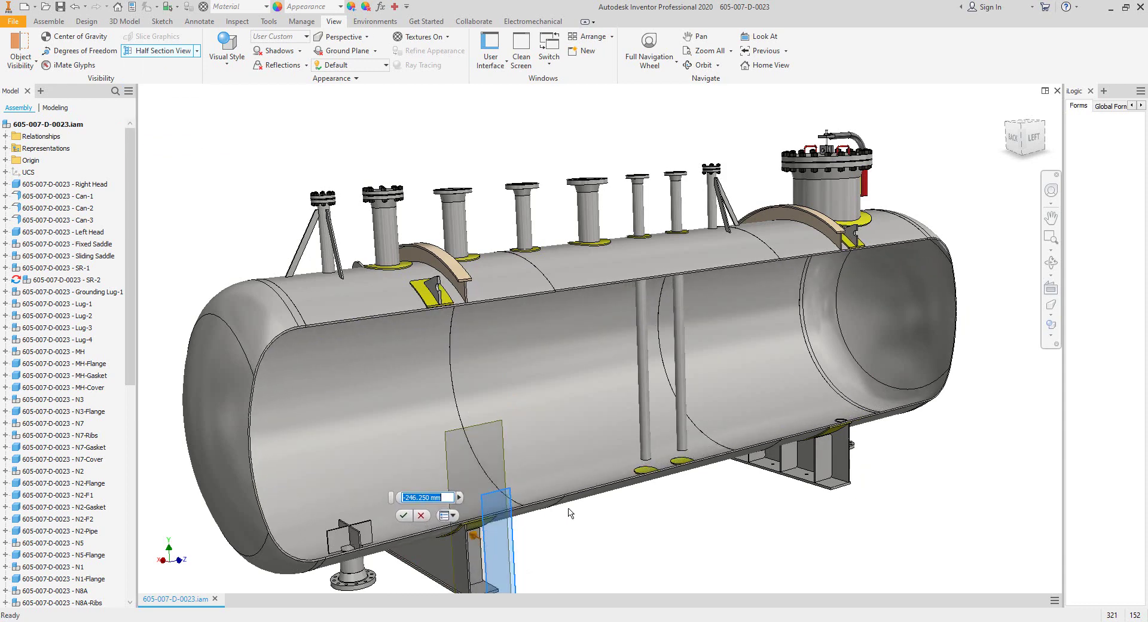
left_click(400, 516)
Step: Examine the N2 and N9 internal pipe ends and the matching support details in NOZZLE.pdf, including the N2/N9-12 plate
scroll(675, 473, "up", 5)
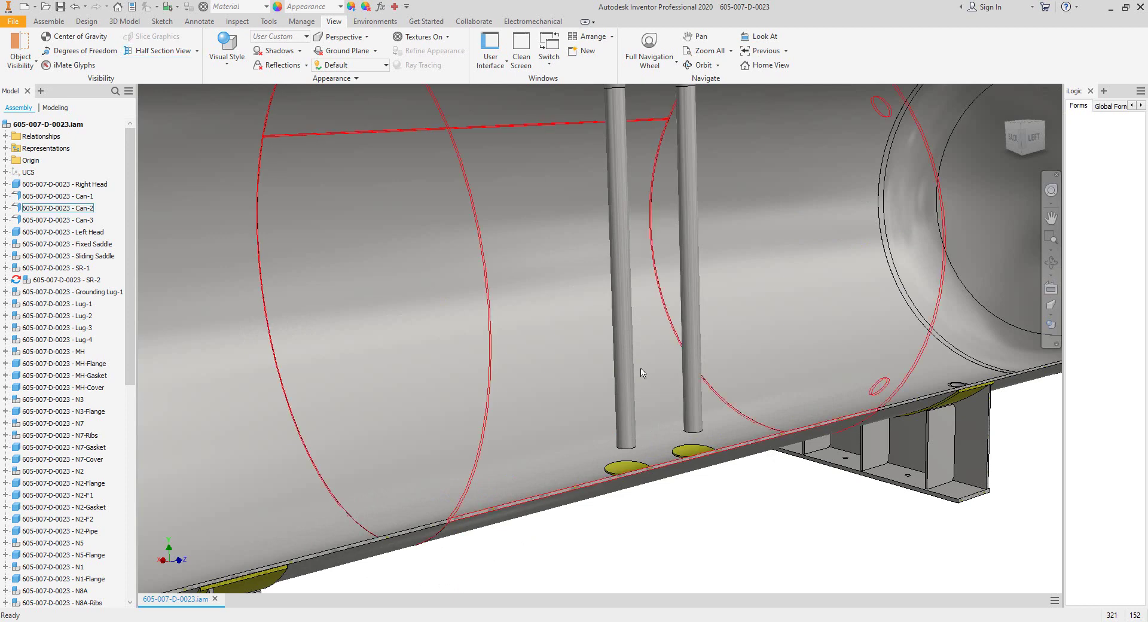
scroll(640, 395, "down", 4)
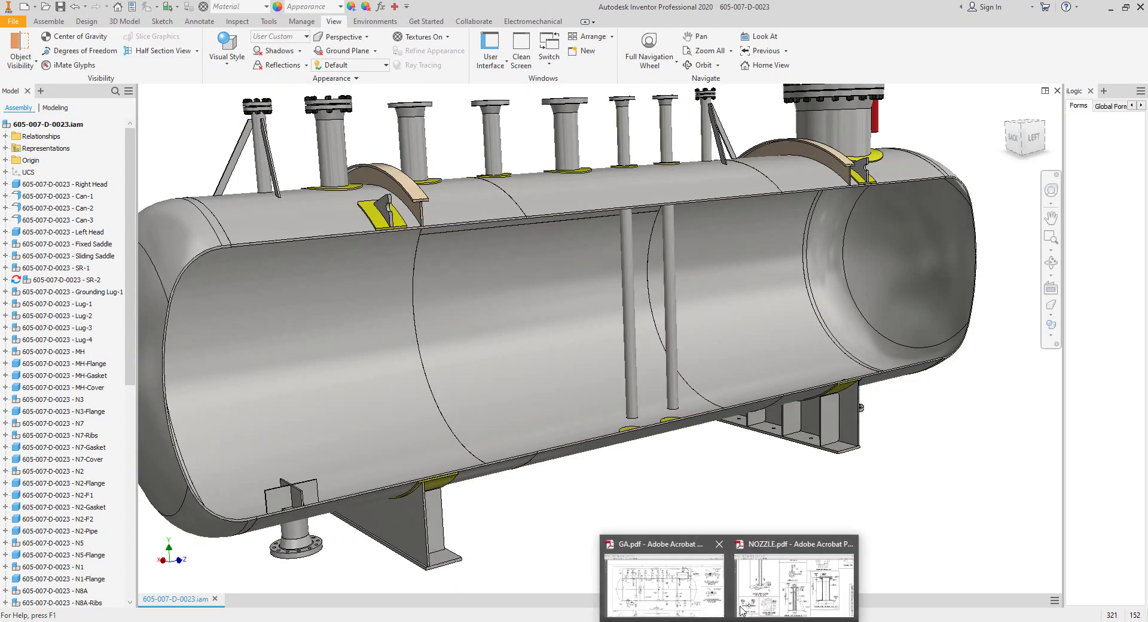
left_click(770, 595)
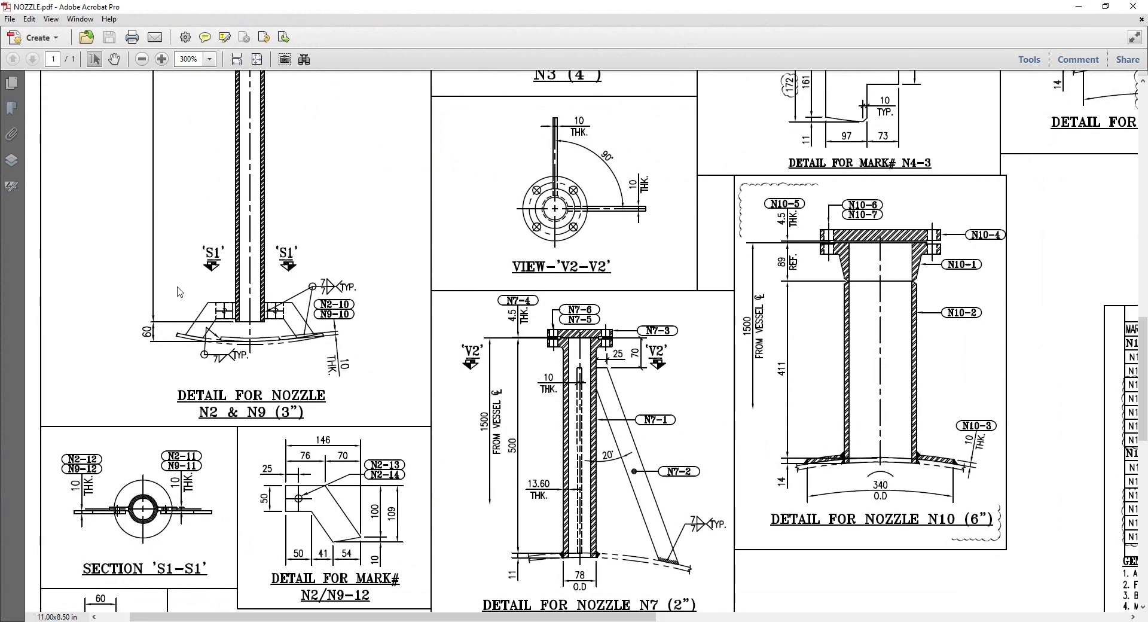
left_click_drag(170, 272, 329, 366)
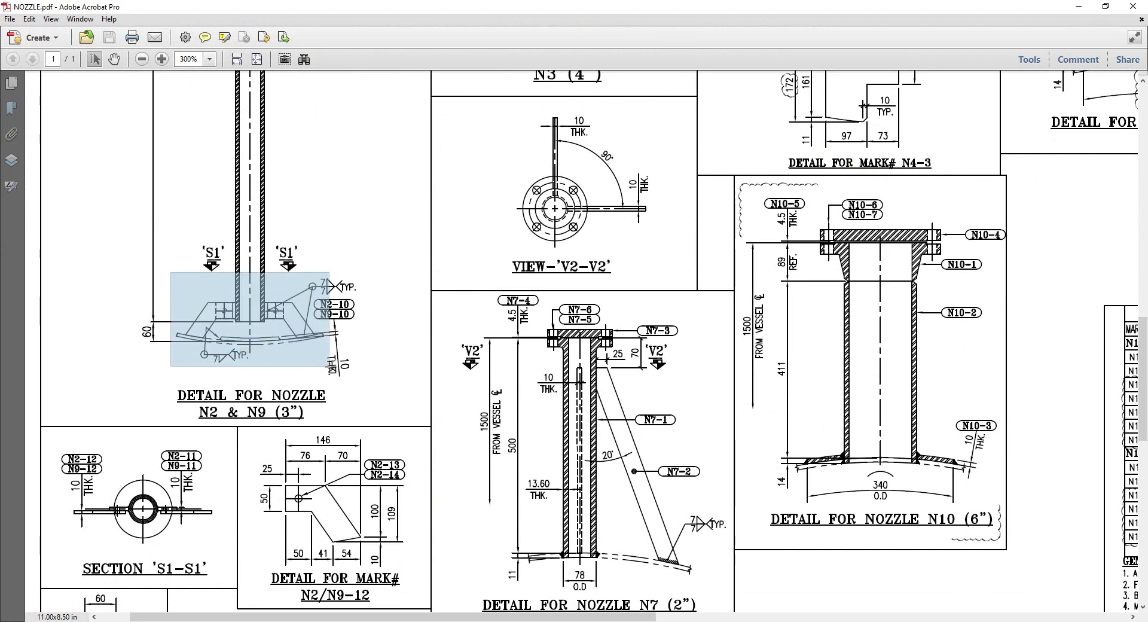
left_click_drag(330, 366, 329, 366)
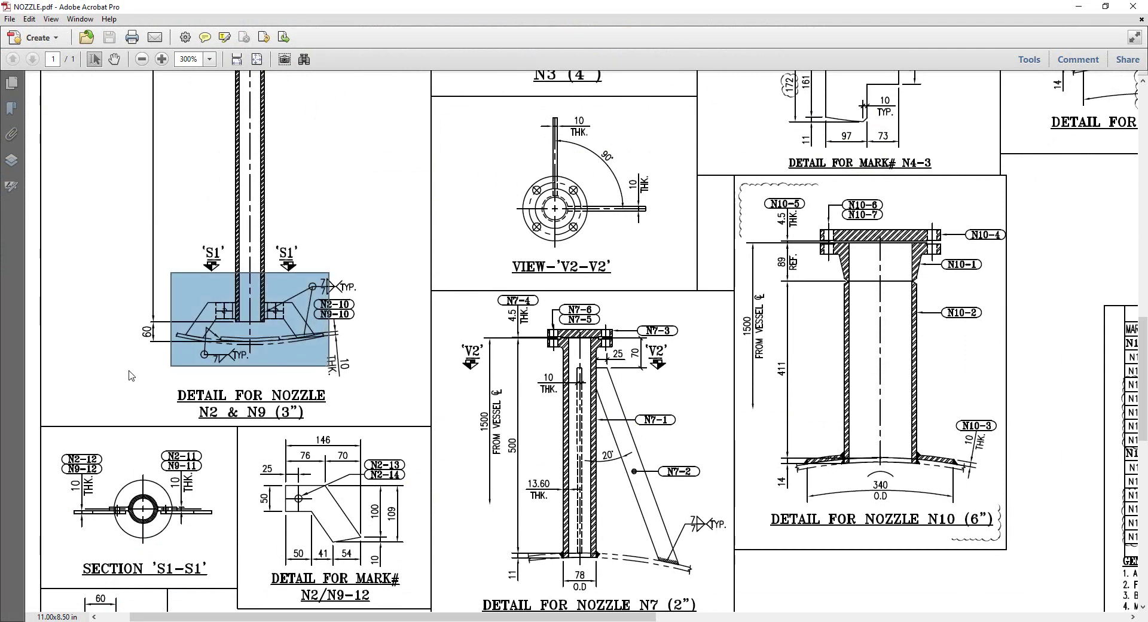
left_click_drag(164, 365, 325, 279)
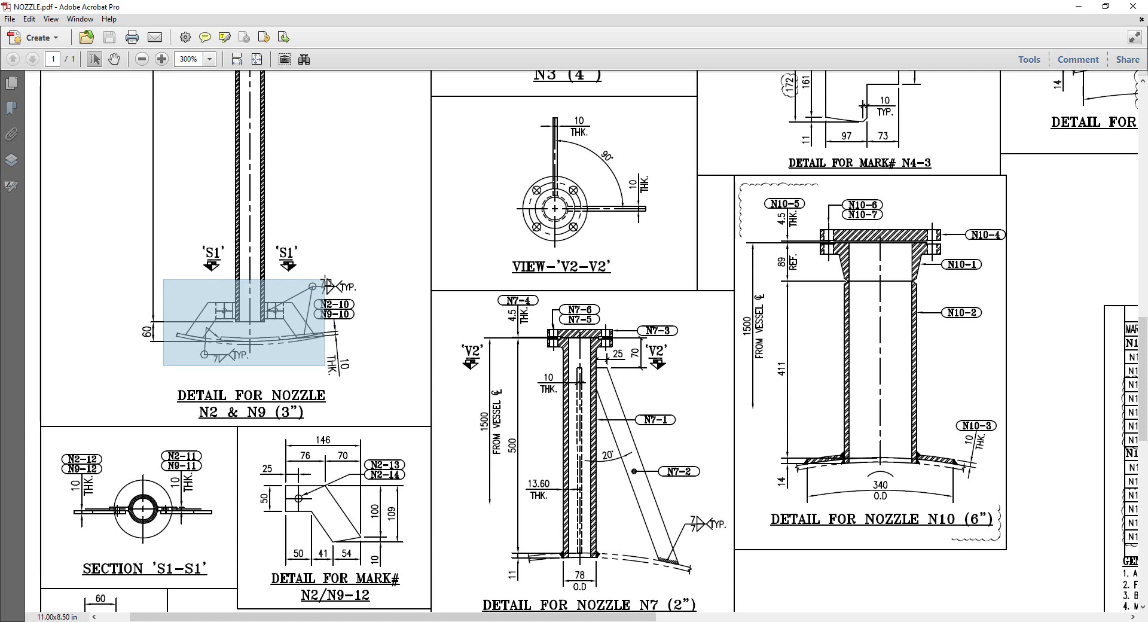
left_click_drag(325, 280, 325, 280)
left_click_drag(250, 456, 409, 603)
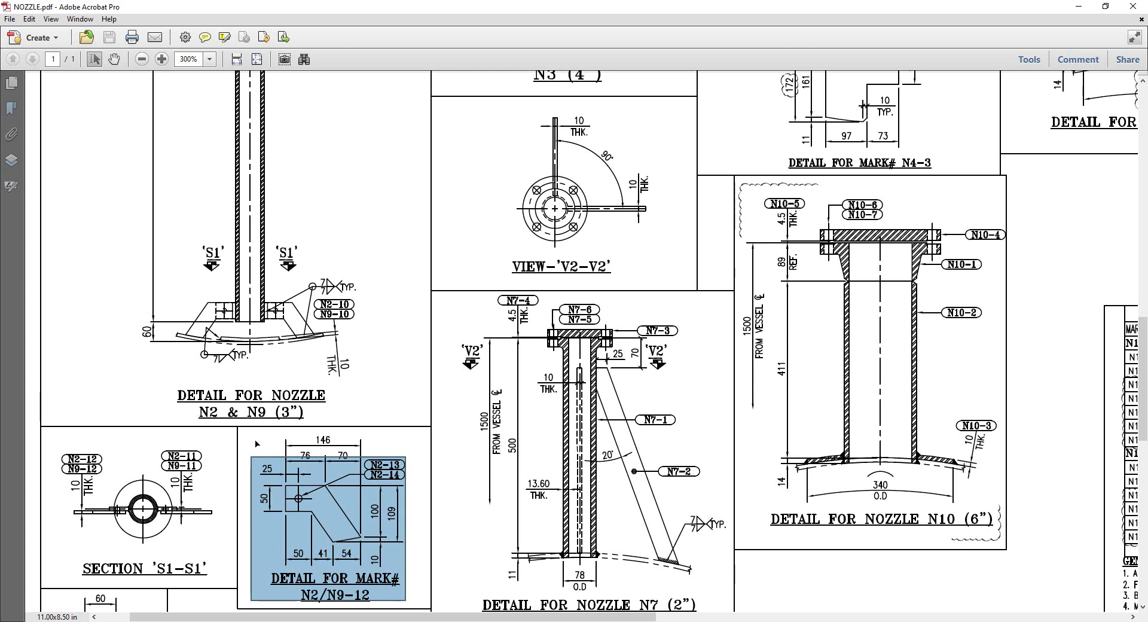
left_click(255, 301)
left_click_drag(252, 292, 288, 325)
left_click_drag(216, 293, 235, 321)
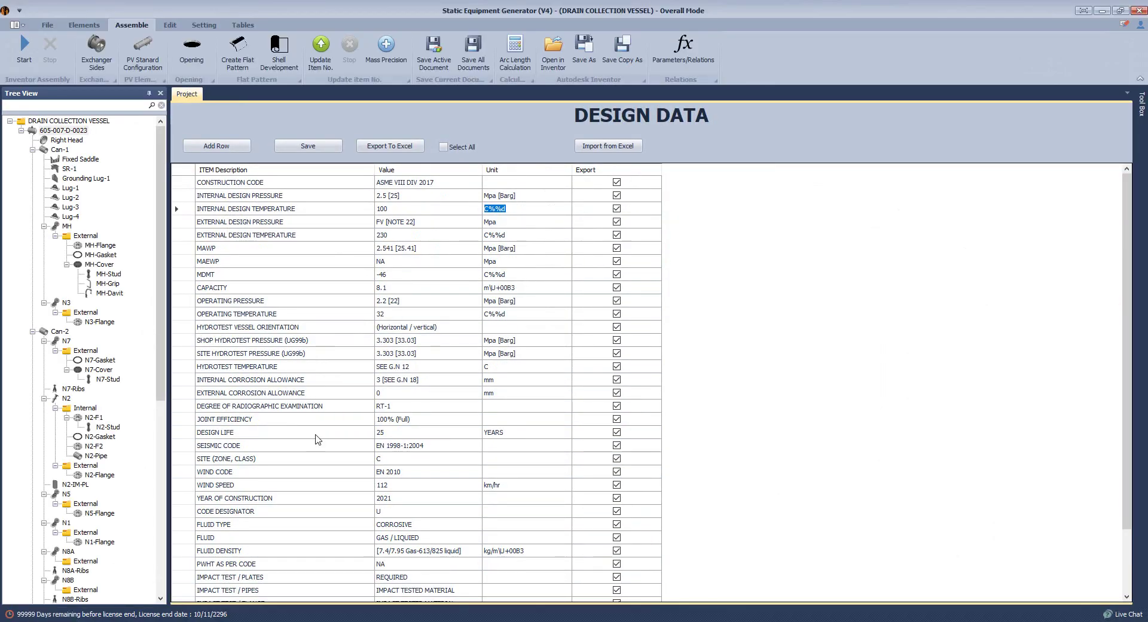
Step: In Static Equipment Generator, add a Long PL external attachment named N2-Support1 to N2-Pipe and open its parameters
left_click_drag(160, 290, 160, 341)
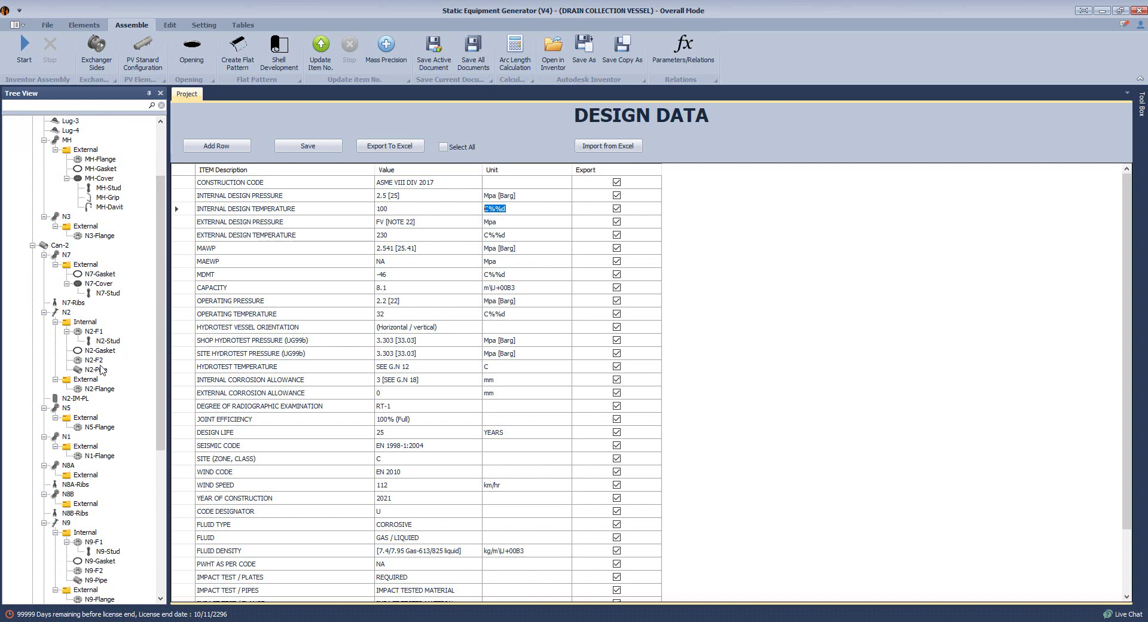
left_click(96, 369)
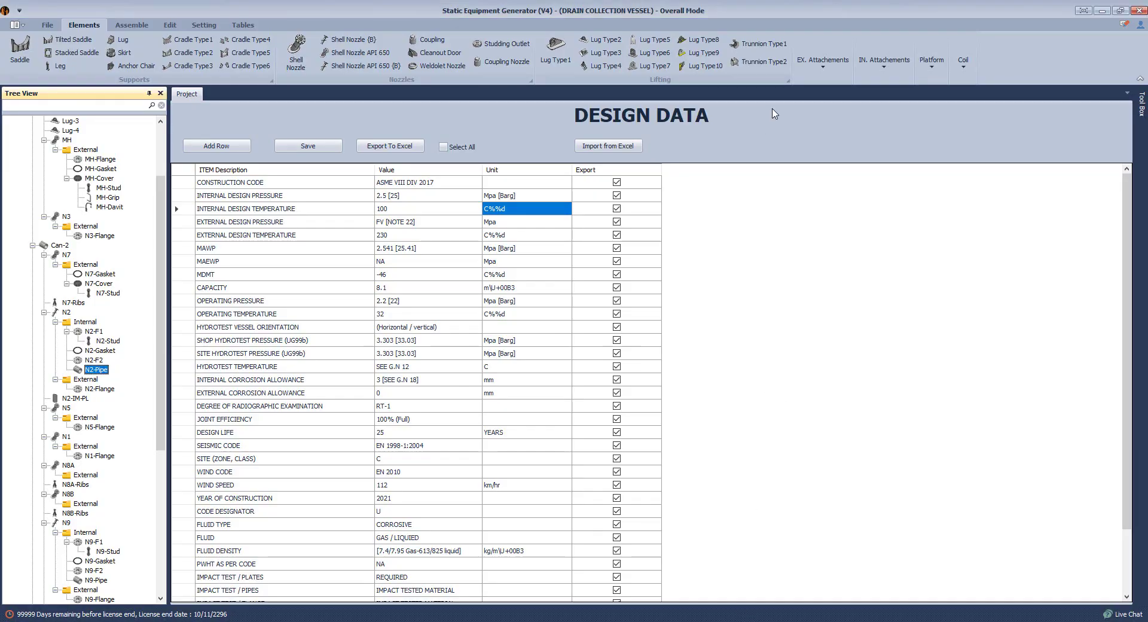
left_click(830, 70)
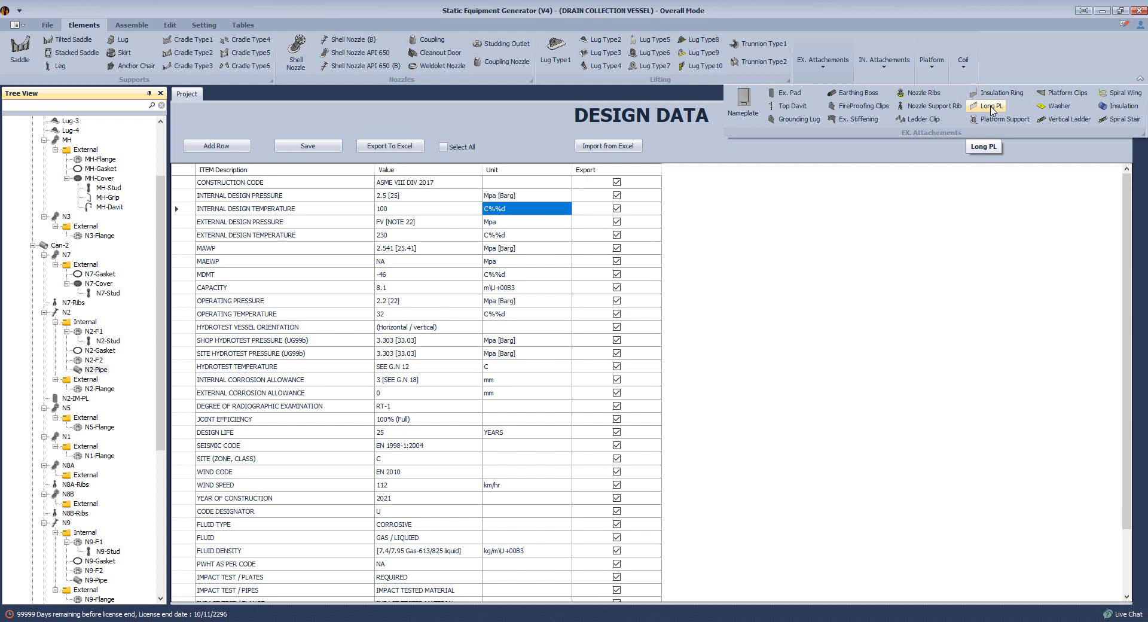
left_click(990, 107)
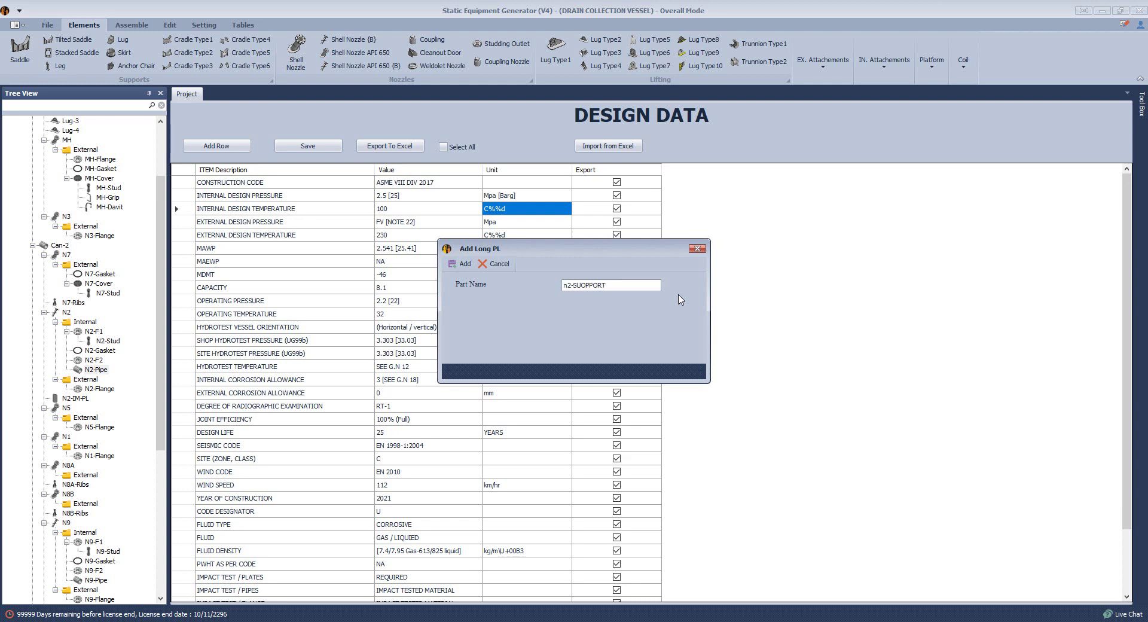
key("BackSpace")
key("BackSpace")
key("BackSpace")
key("BackSpace")
key("BackSpace")
key("BackSpace")
key("BackSpace")
key("BackSpace")
key("BackSpace")
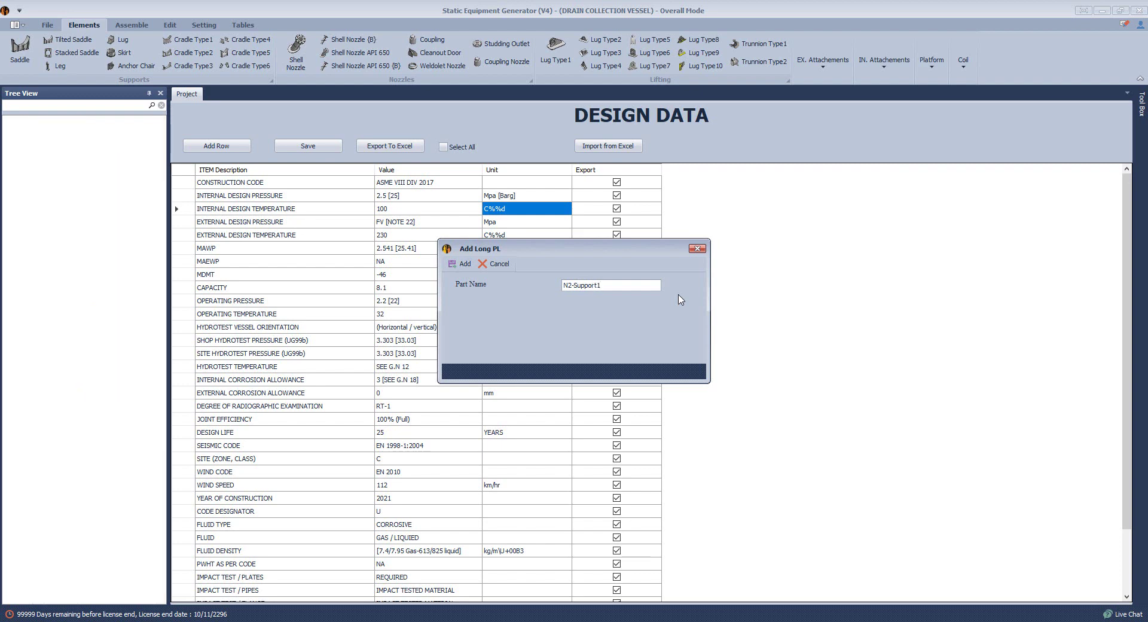
key("Return")
left_click(115, 140)
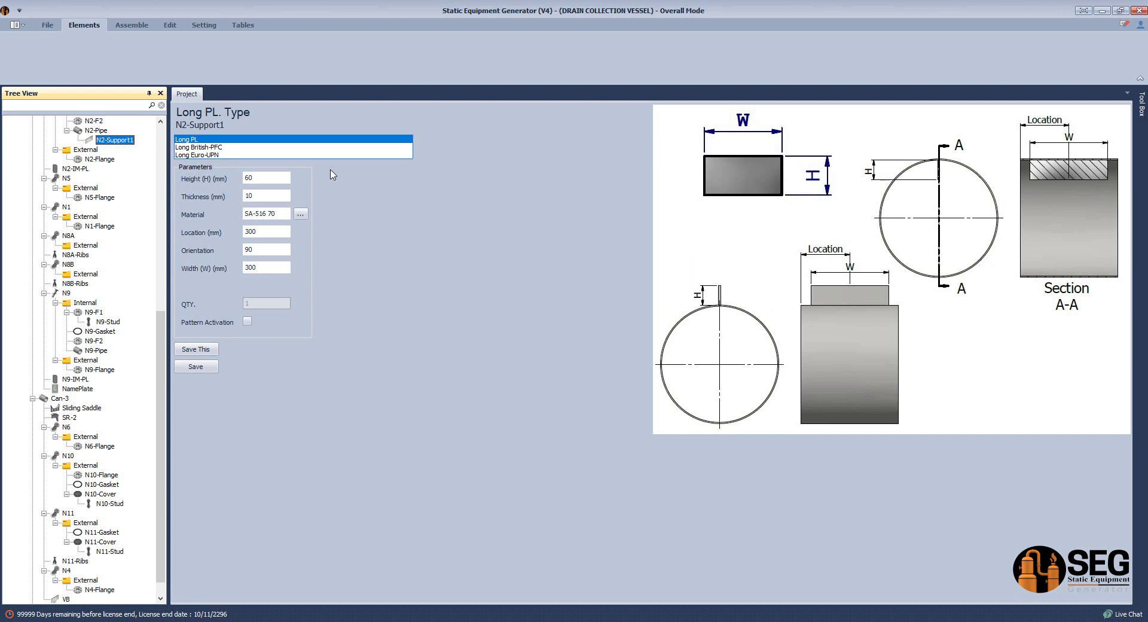
Step: Review the Long British-PFC and Long Euro-UPN types for the support, ending on Long PL
left_click(201, 147)
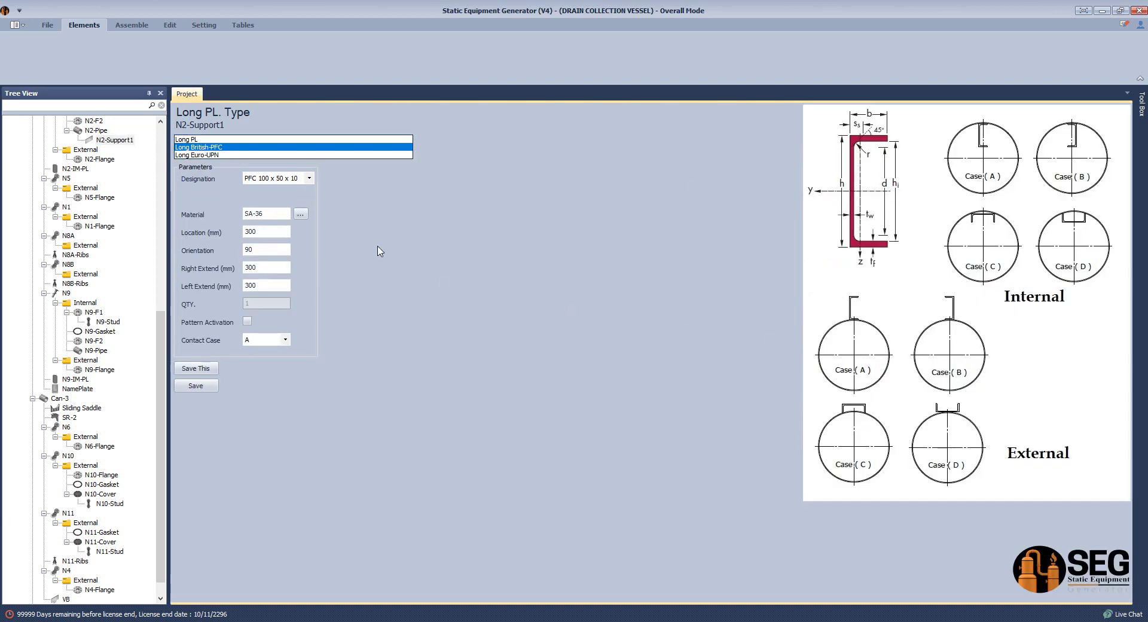
left_click(210, 155)
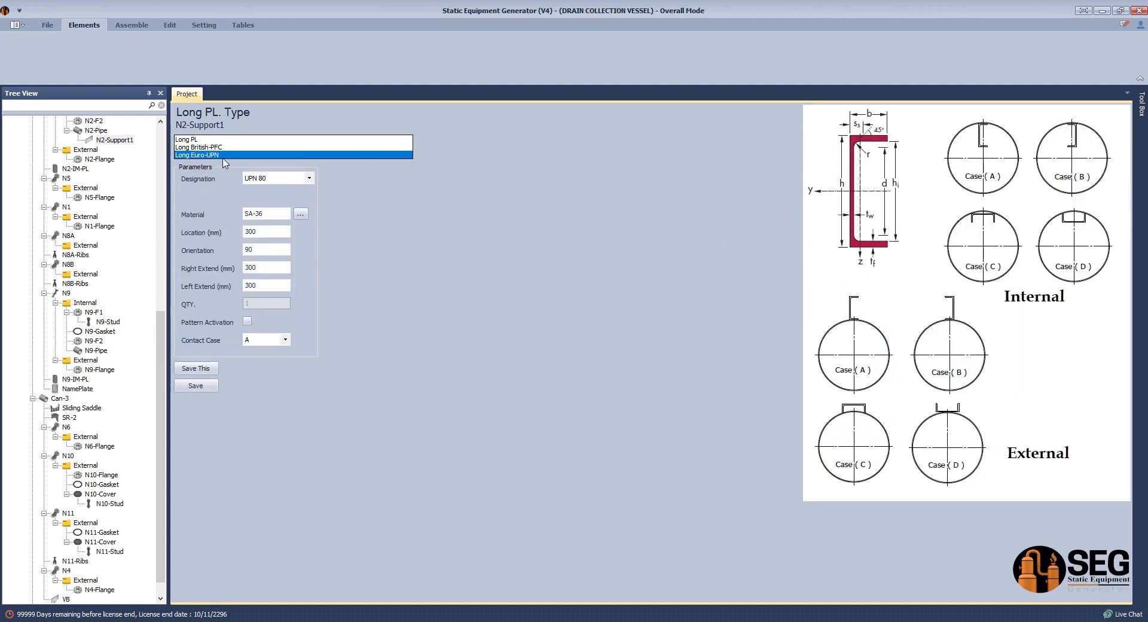
left_click(209, 140)
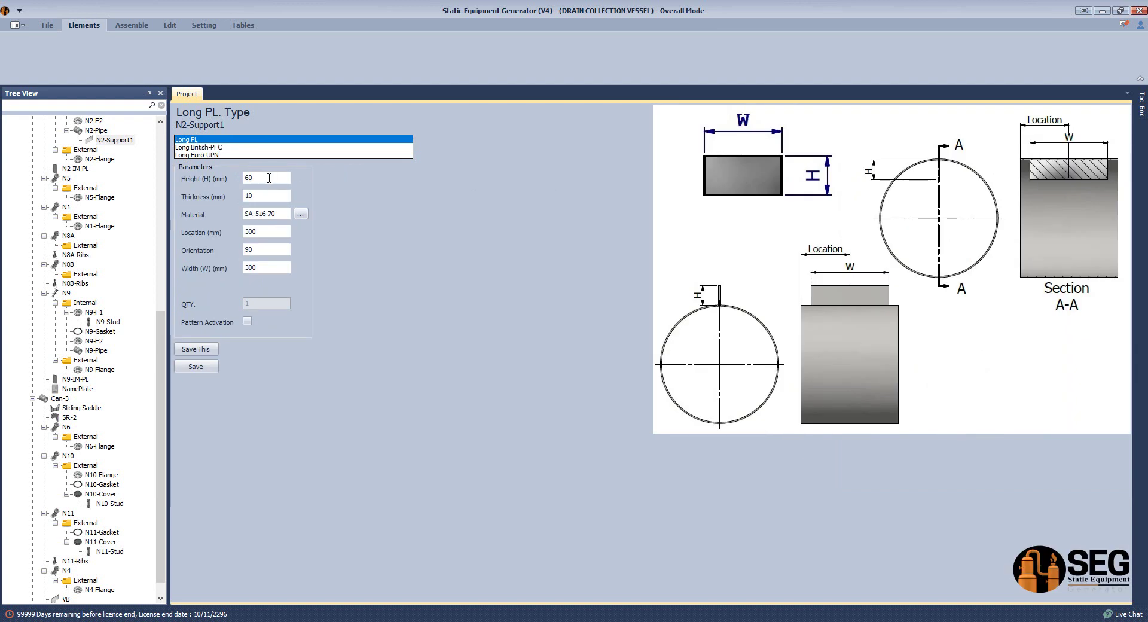
Step: Set the support plate's height to 50 mm and its thickness to 8 mm
double_click(269, 178)
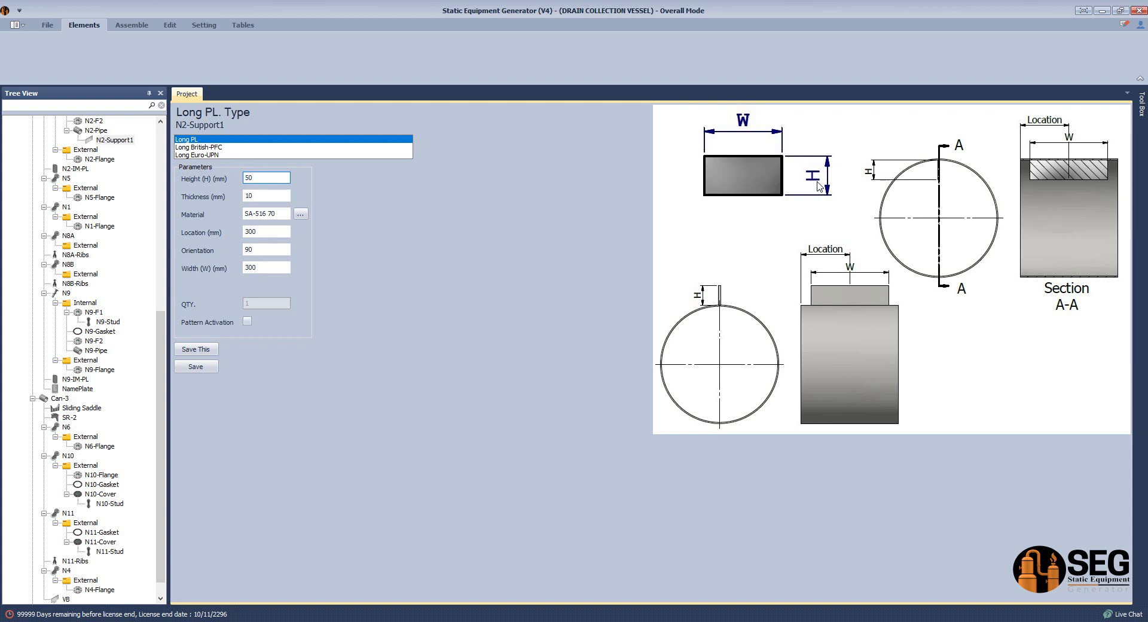
double_click(249, 196)
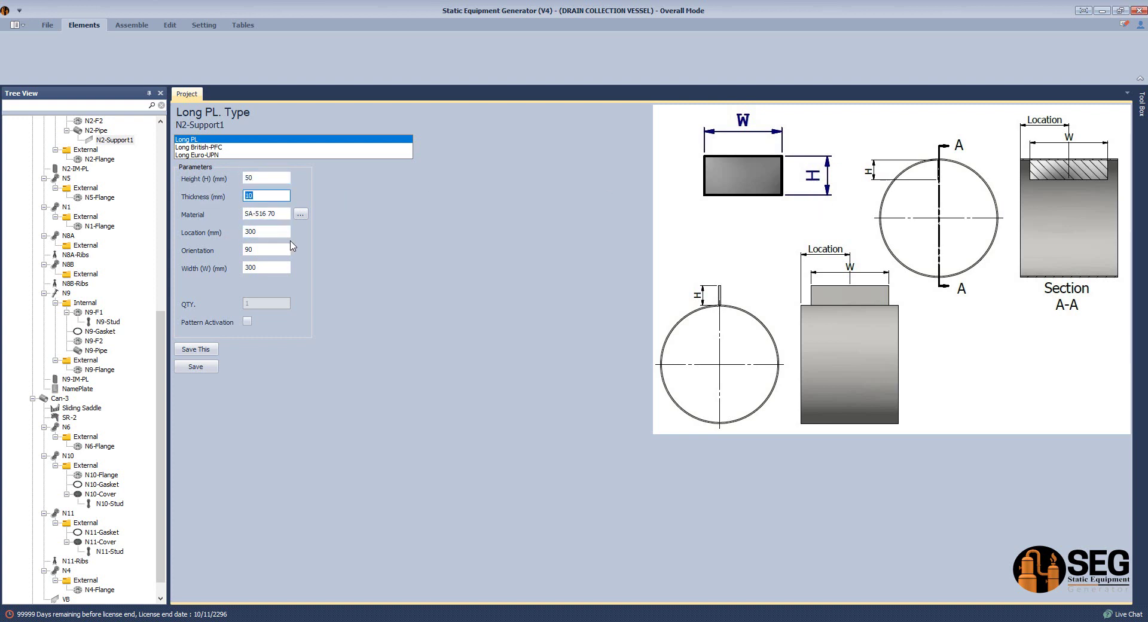
type("8")
left_click(283, 215)
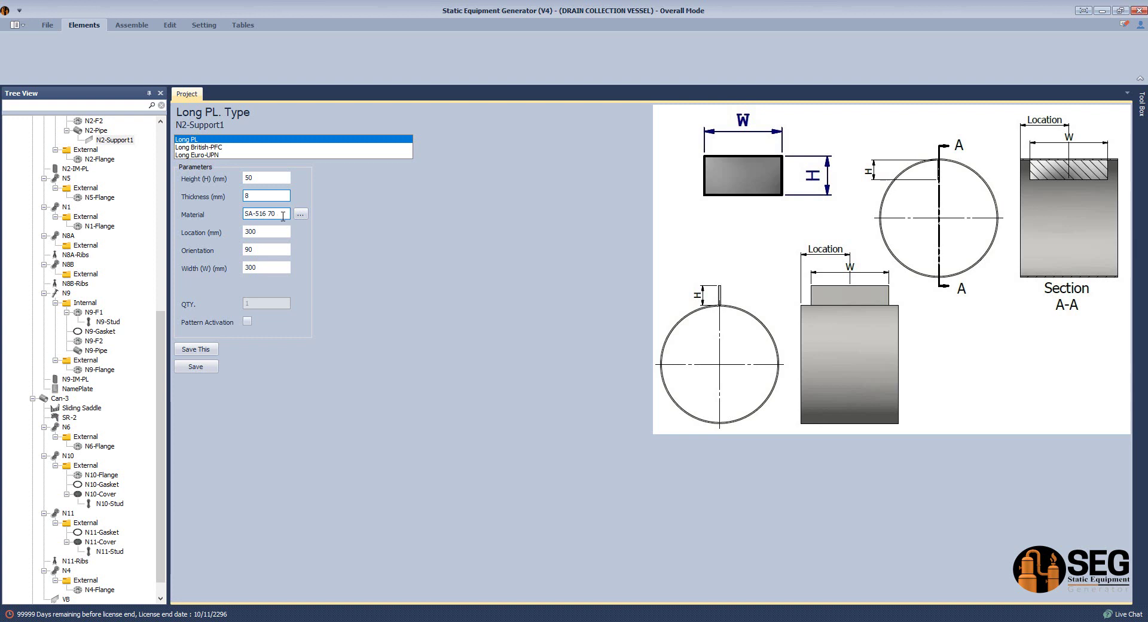
Step: Set the support plate's location to 1500 mm, its orientation to 0 and its width to 50 mm
left_click(259, 230)
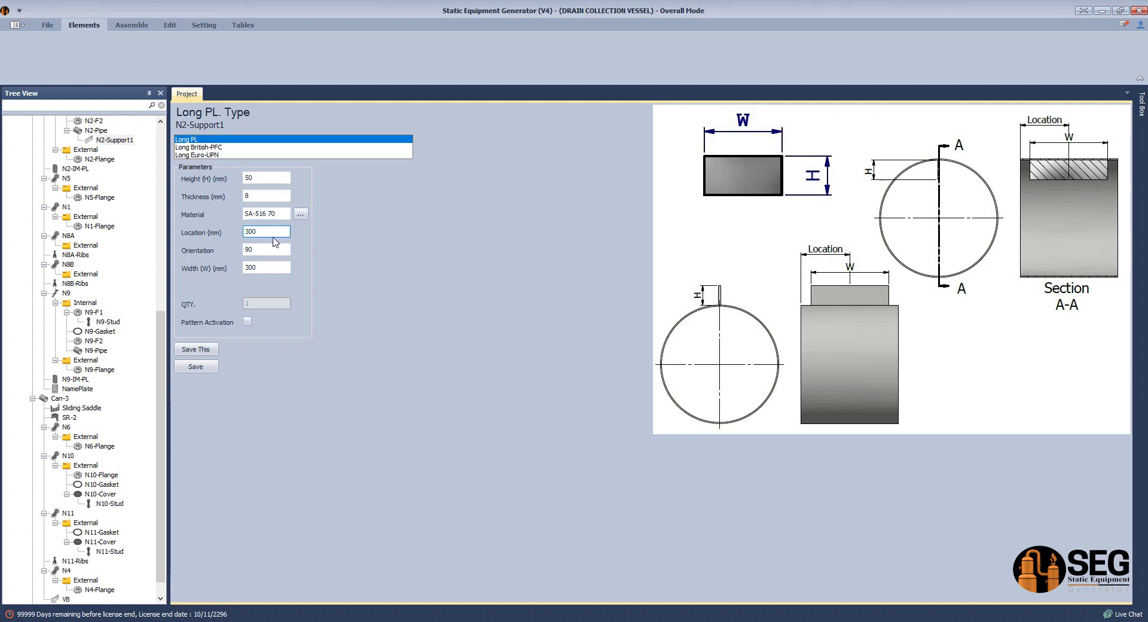
double_click(250, 232)
key("Tab")
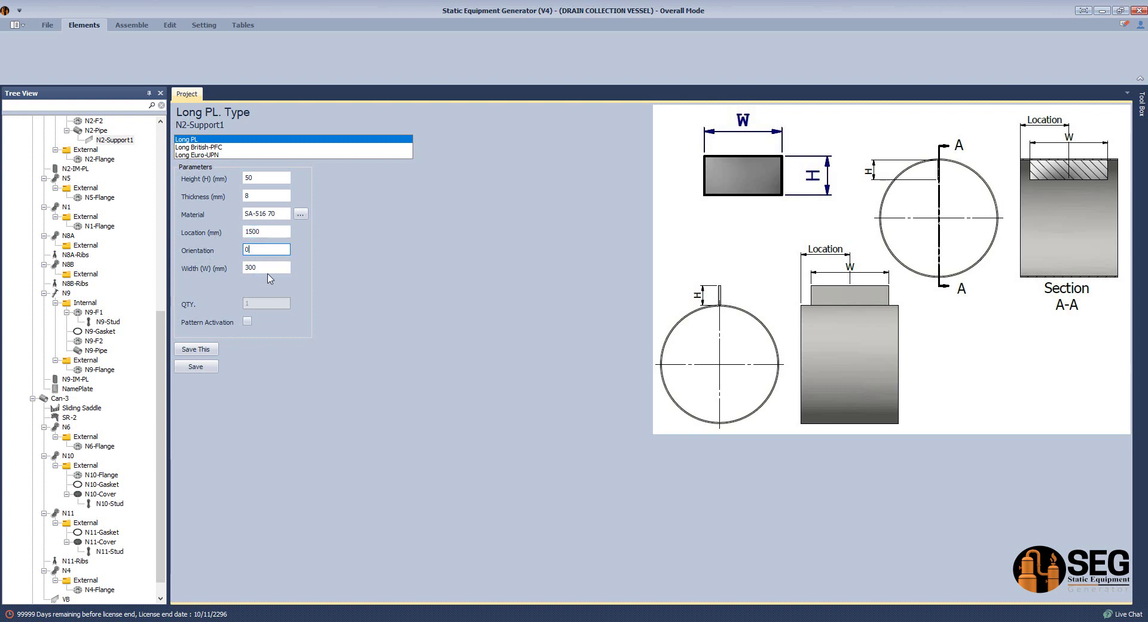
left_click(270, 272)
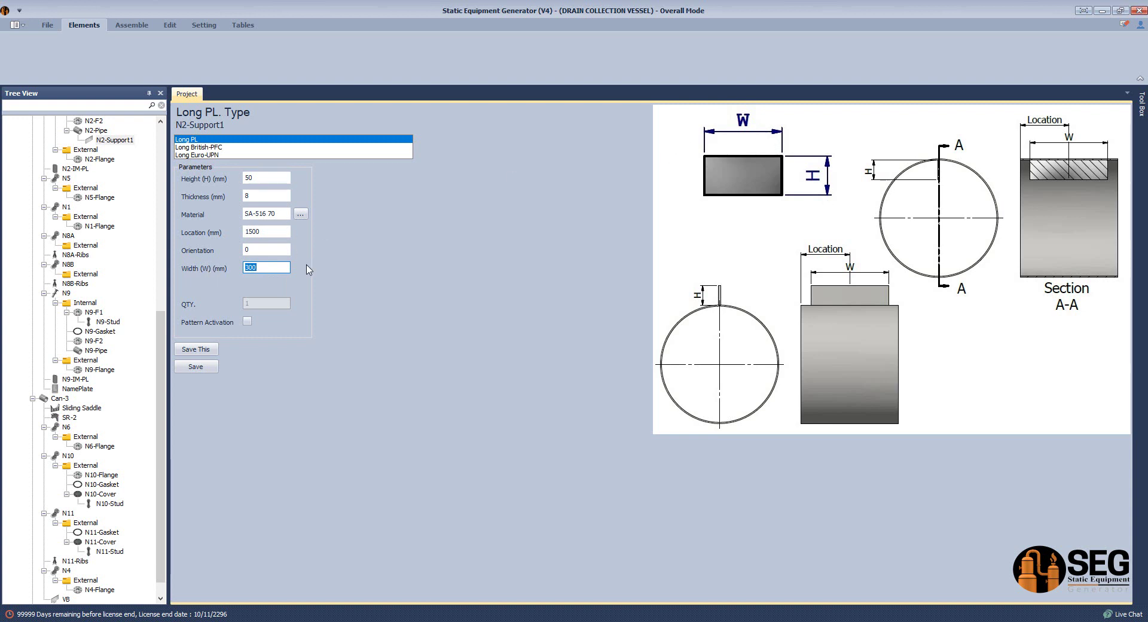
Step: Activate the pattern with a quantity of 2, check the plates against NOZZLE.pdf, and save the support
left_click(248, 322)
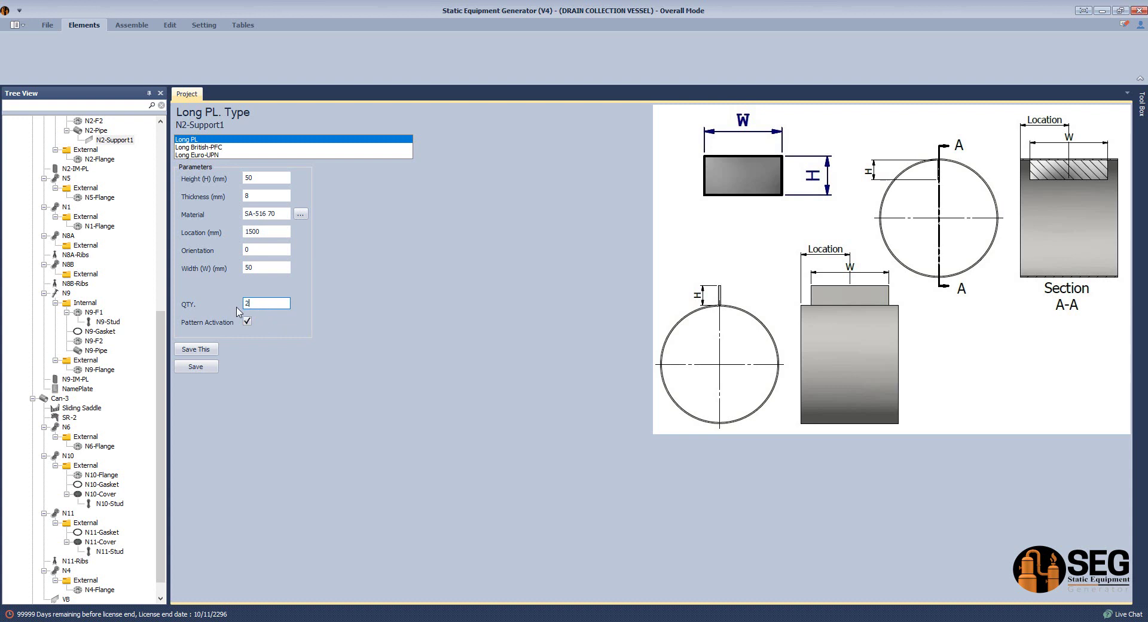
mouse_move(726, 616)
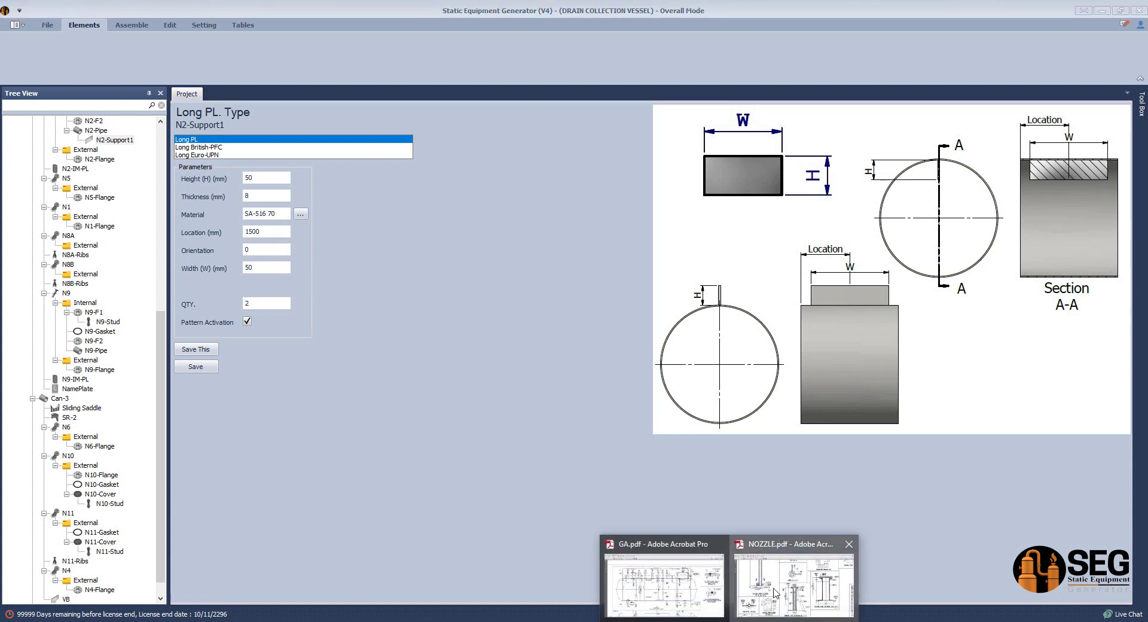
left_click(789, 573)
left_click_drag(186, 287, 287, 324)
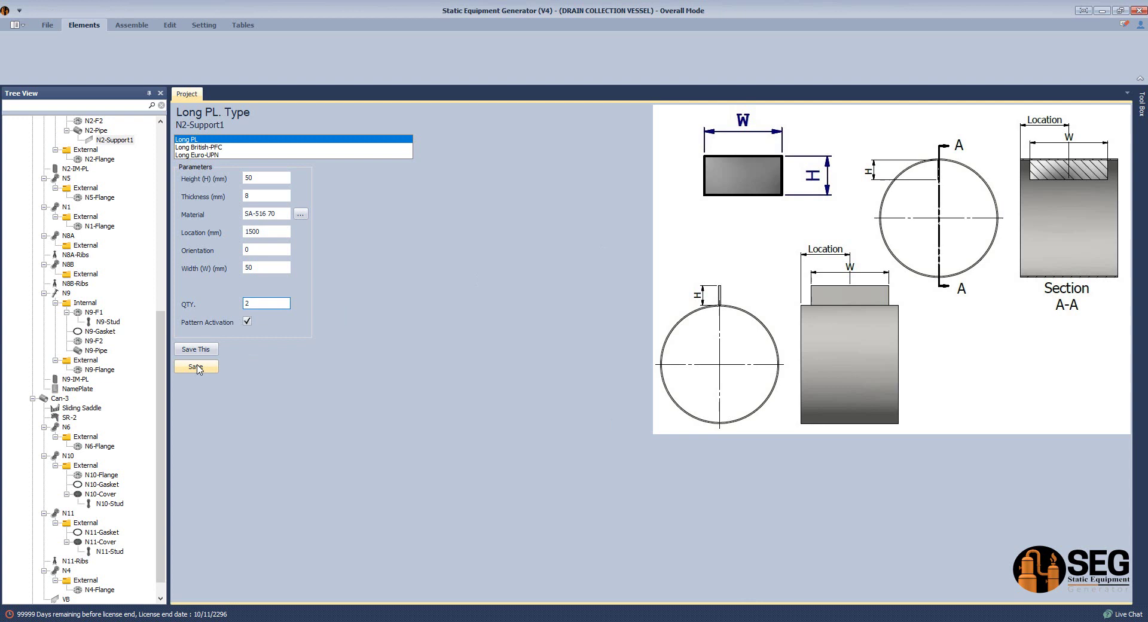
left_click(196, 366)
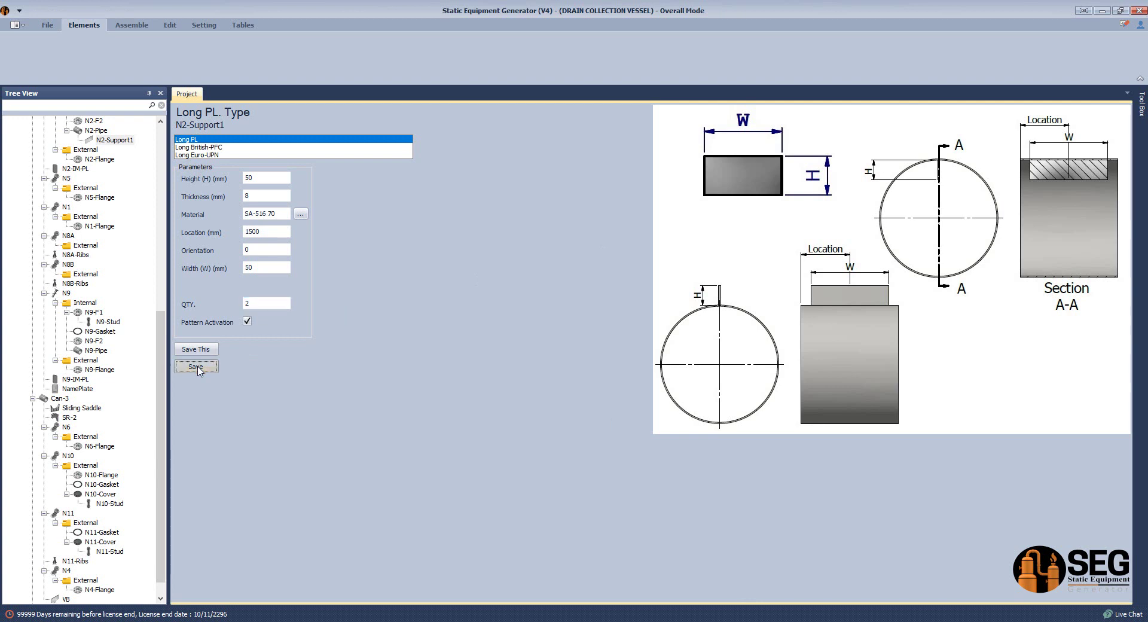
Step: Start the assembly build to generate the N2 support plates, and switch the Inventor model to orthographic projection
left_click(131, 24)
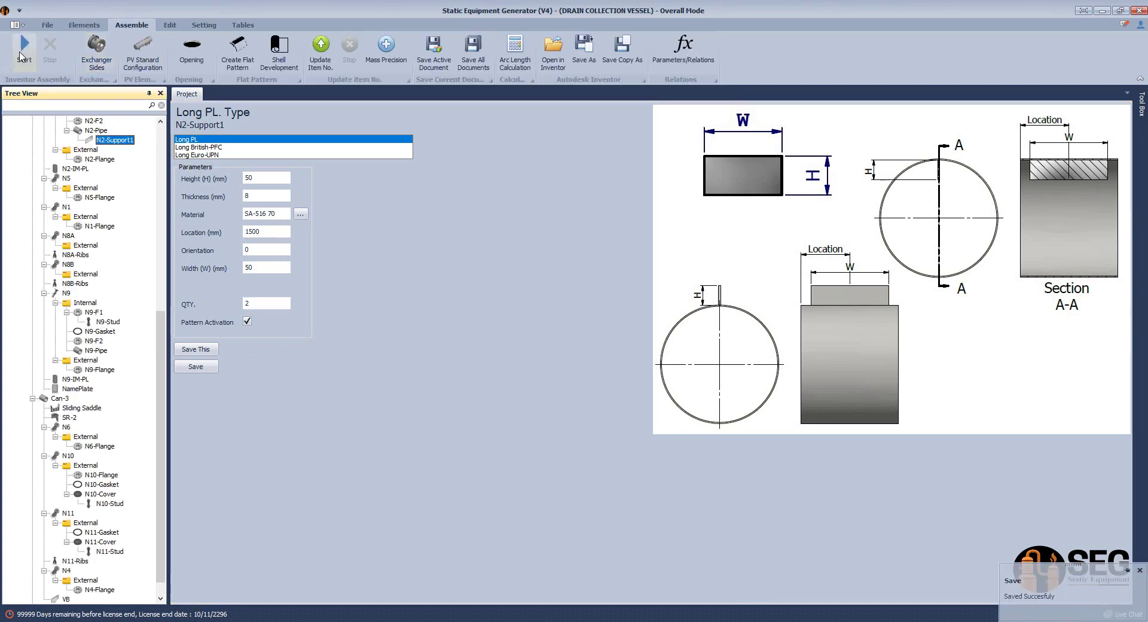
left_click(22, 57)
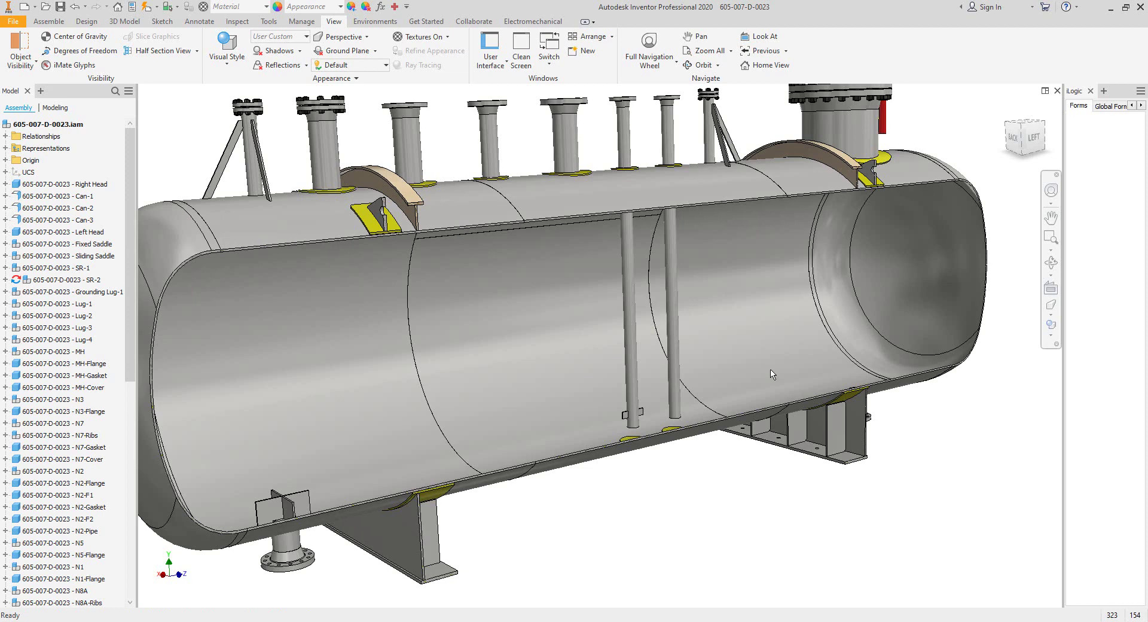
left_click(1051, 318)
left_click(990, 325)
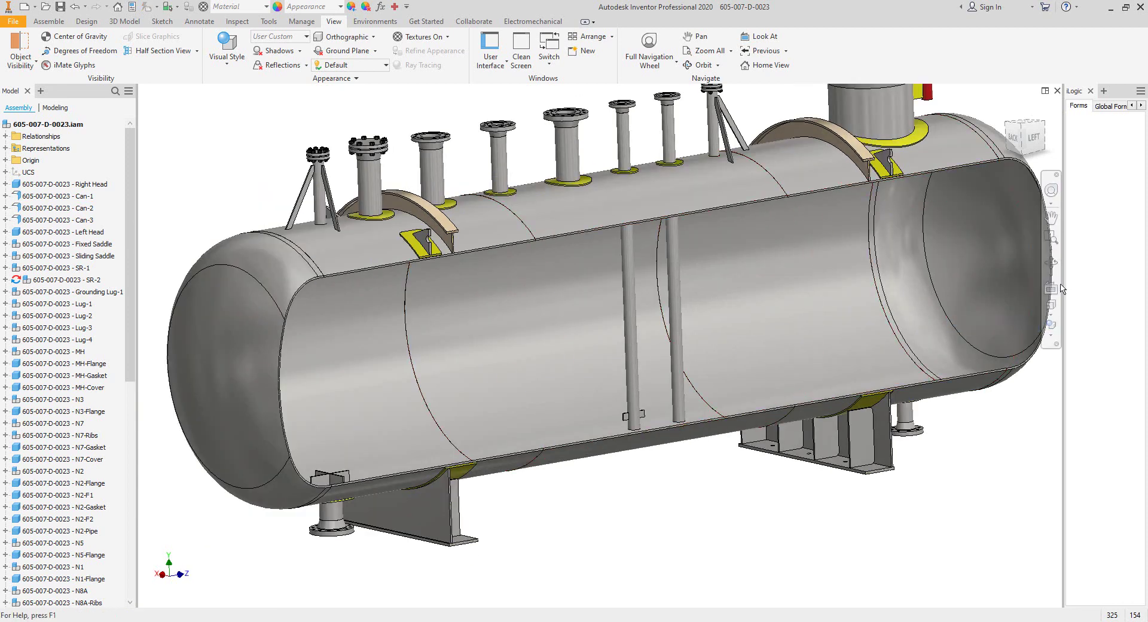
Step: Examine the generated support plates on the N2 nozzle pipe inside the vessel from several angles
left_click(1051, 263)
middle_click_drag(725, 392, 725, 397, "shift")
scroll(658, 404, "up", 4)
middle_click_drag(605, 443, 613, 419, "shift")
left_click_drag(613, 418, 584, 418)
scroll(610, 305, "up", 5)
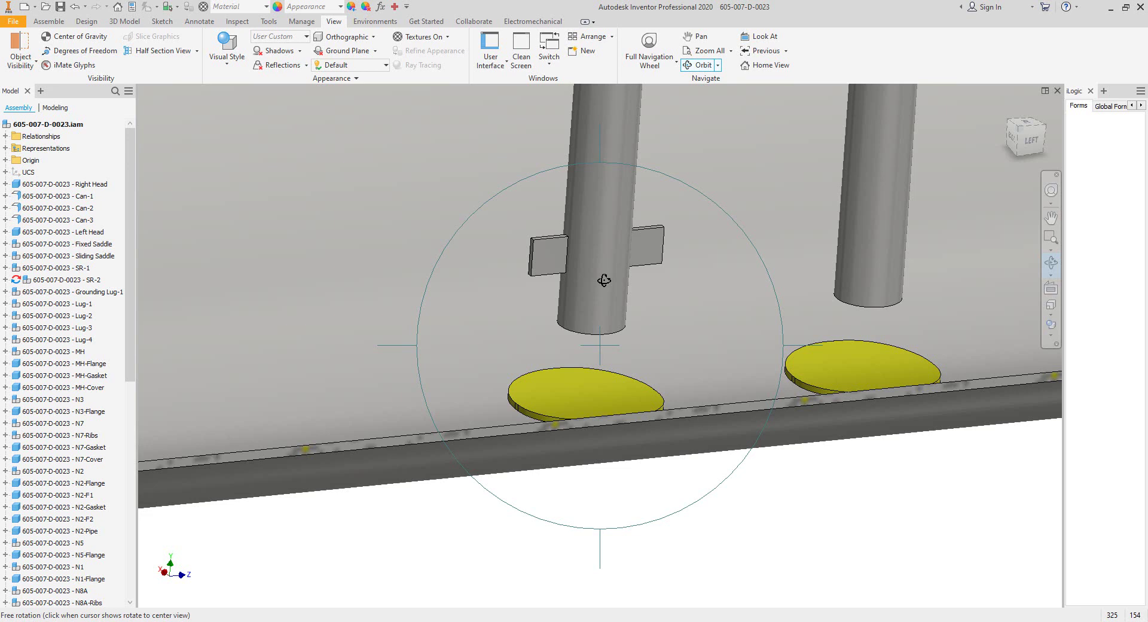
right_click(658, 279)
left_click(679, 256)
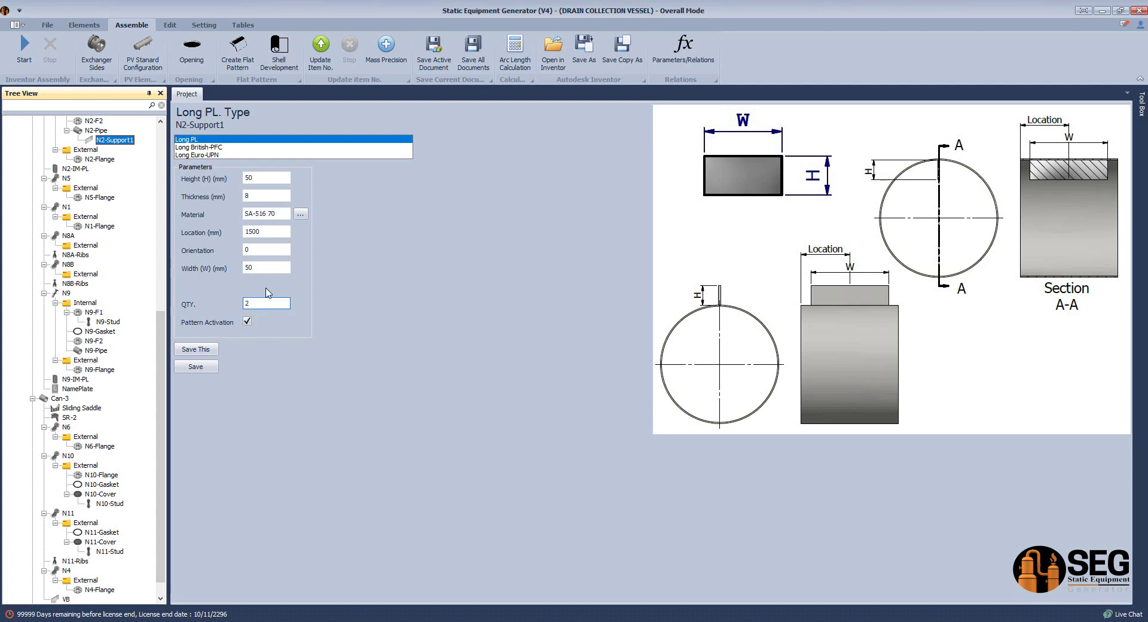
Step: Change N2-Support1's orientation to 90 and its location to 1550 mm in Static Equipment Generator, and save the support
left_click(263, 267)
left_click_drag(260, 249, 217, 246)
type("90")
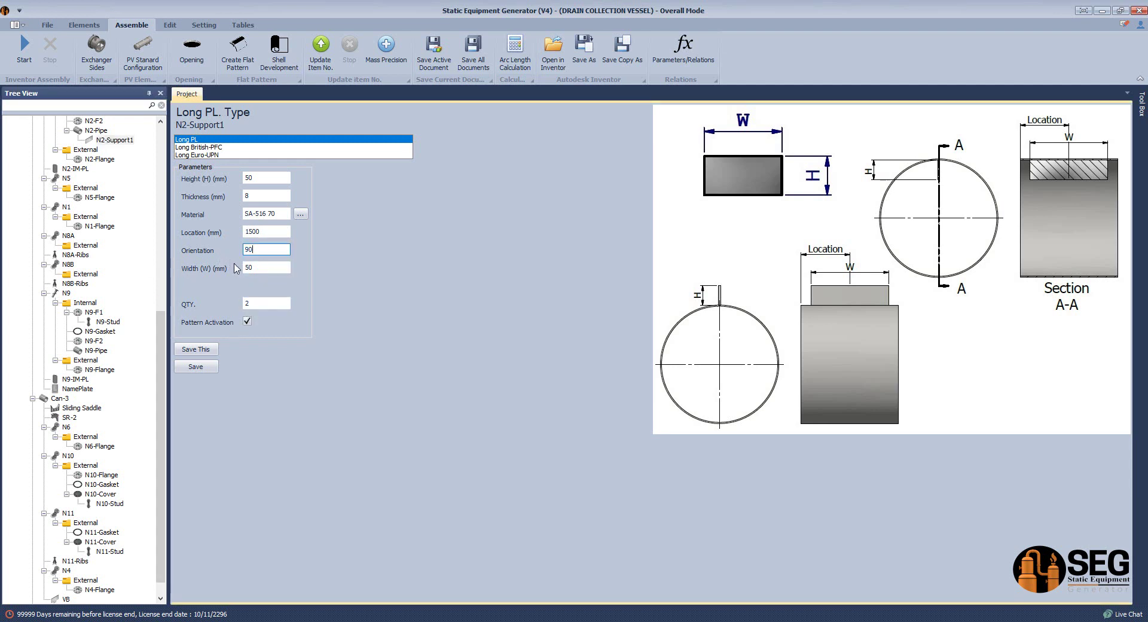
left_click(256, 232)
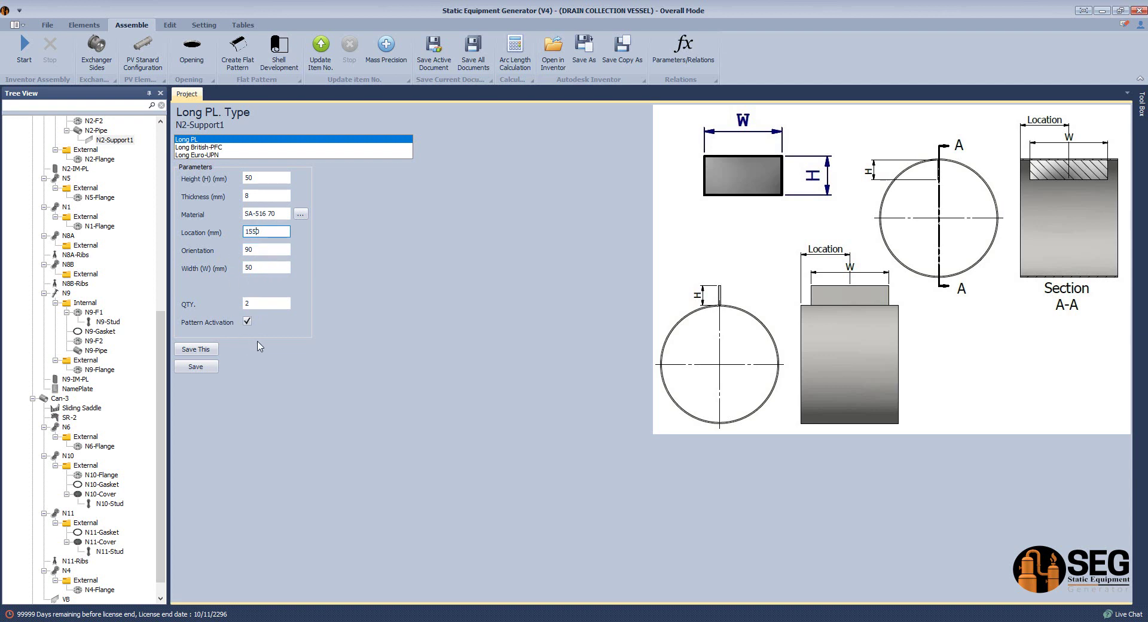
left_click(209, 368)
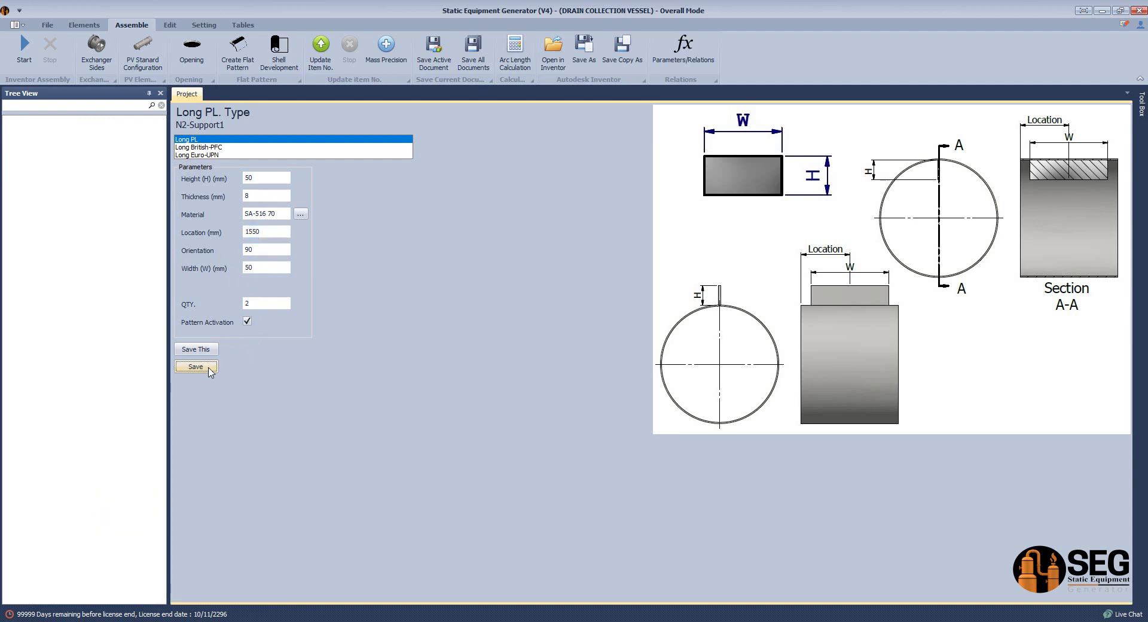
Step: Add a Long PL external attachment named N9-Support-1 to N9-Pipe
left_click_drag(161, 362, 162, 368)
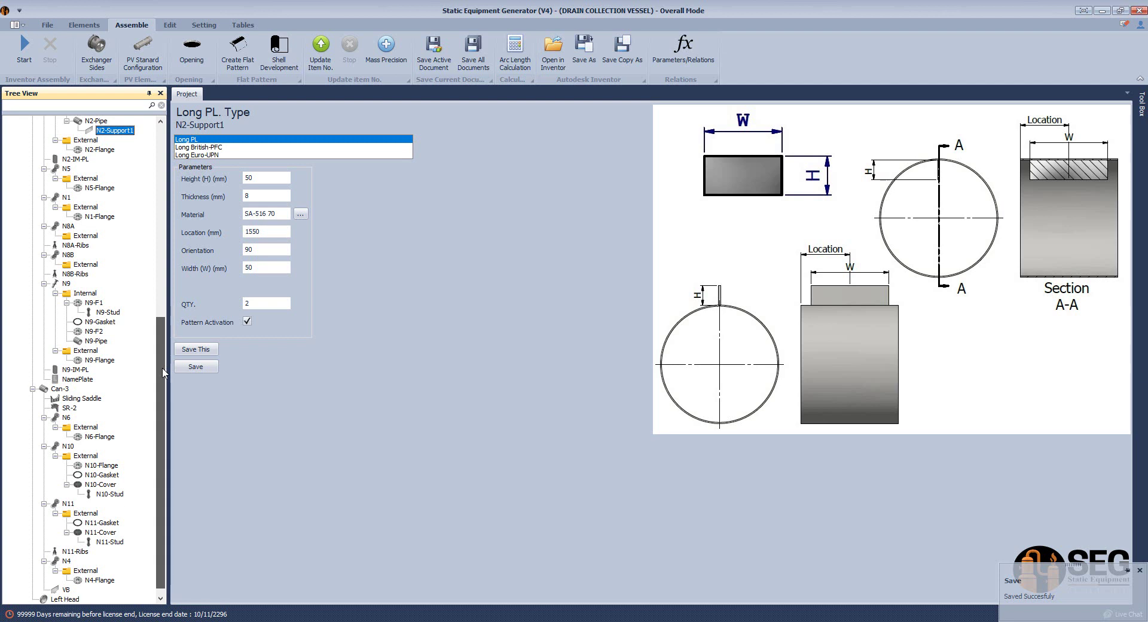
left_click(91, 341)
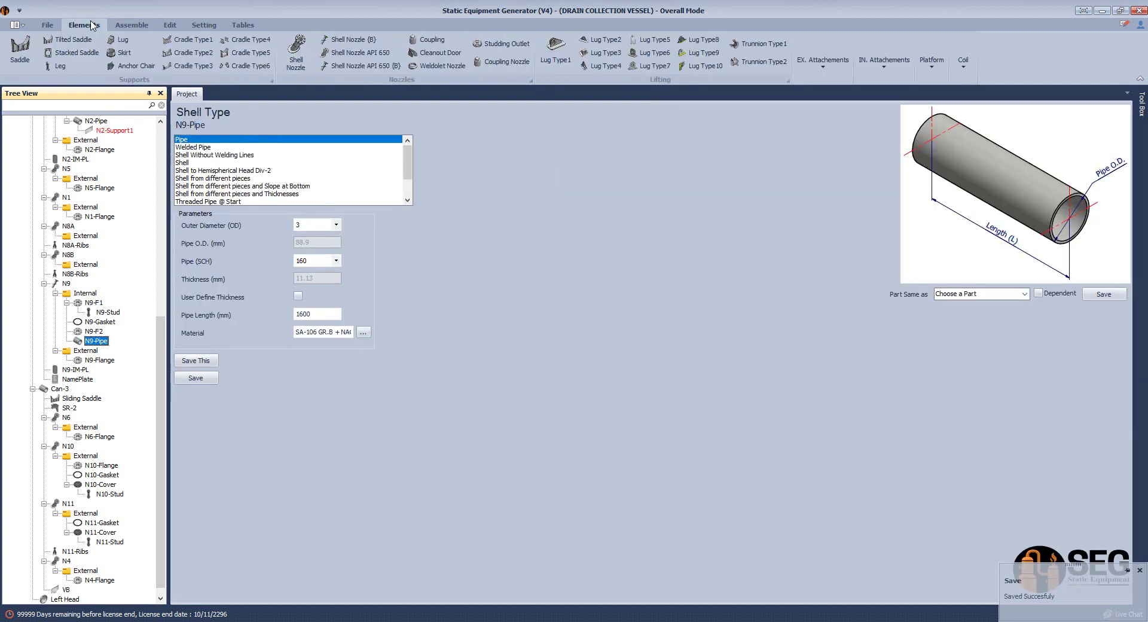
left_click(835, 73)
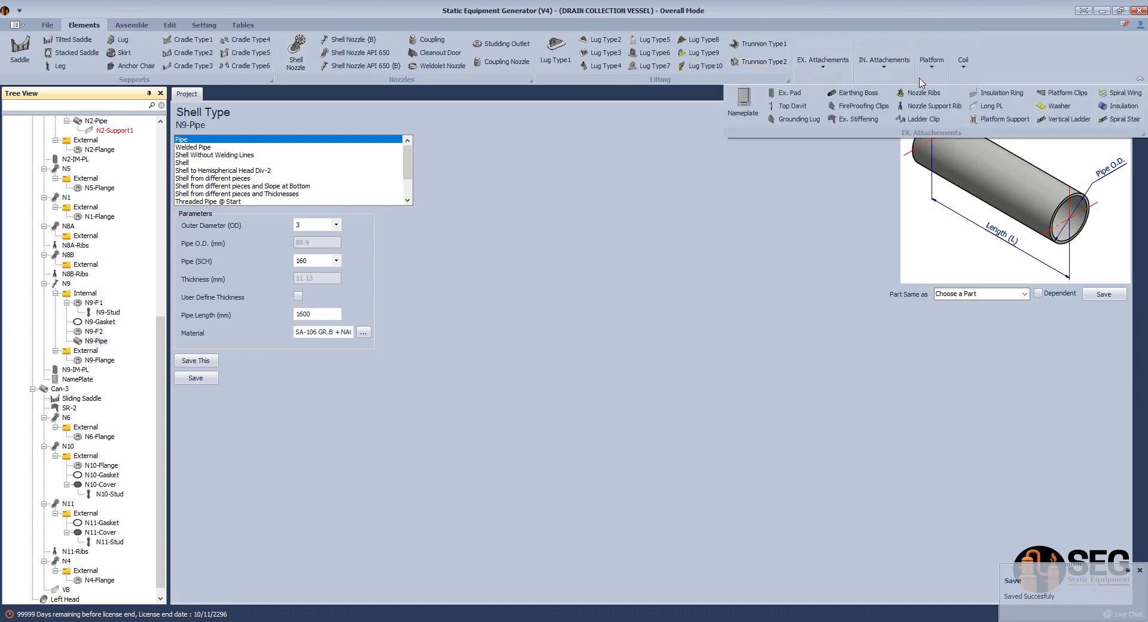
left_click(990, 106)
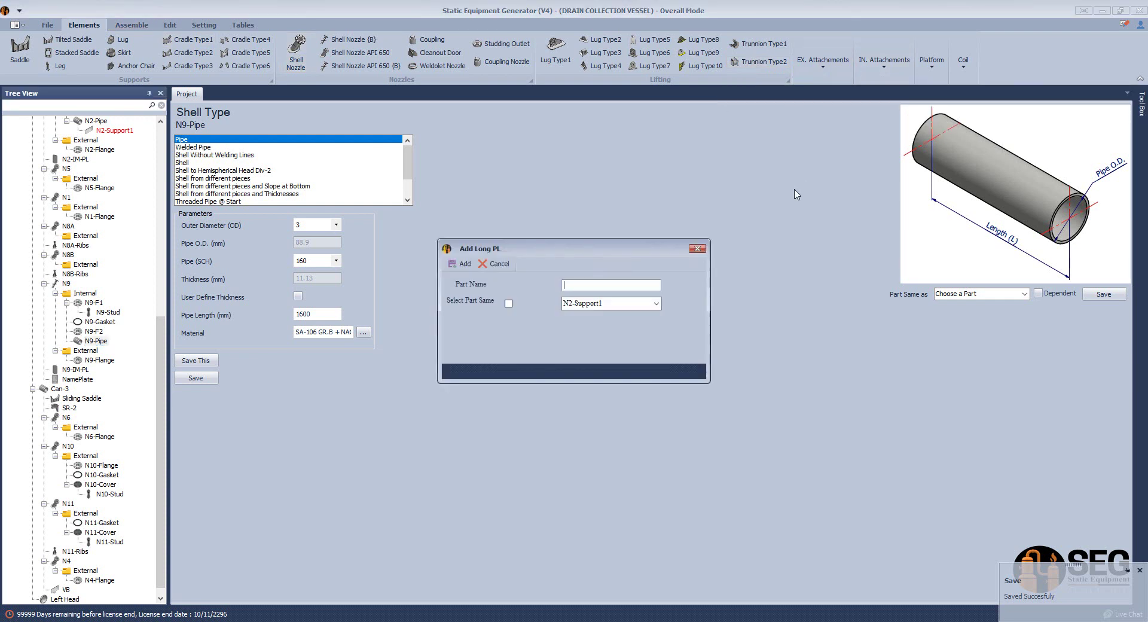
type("n")
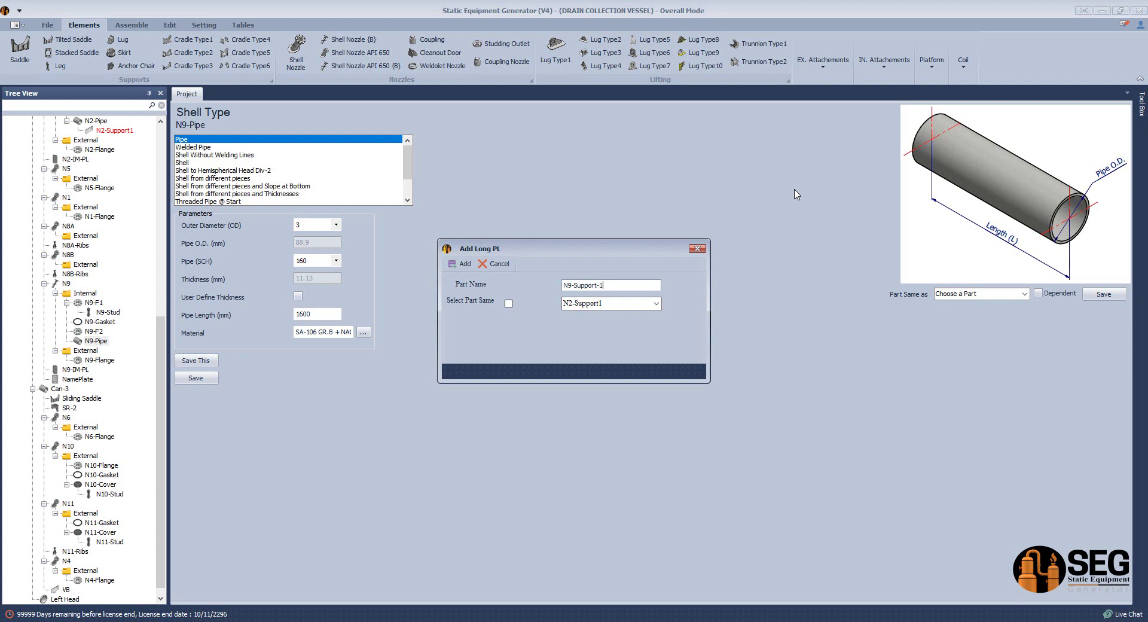
key("Return")
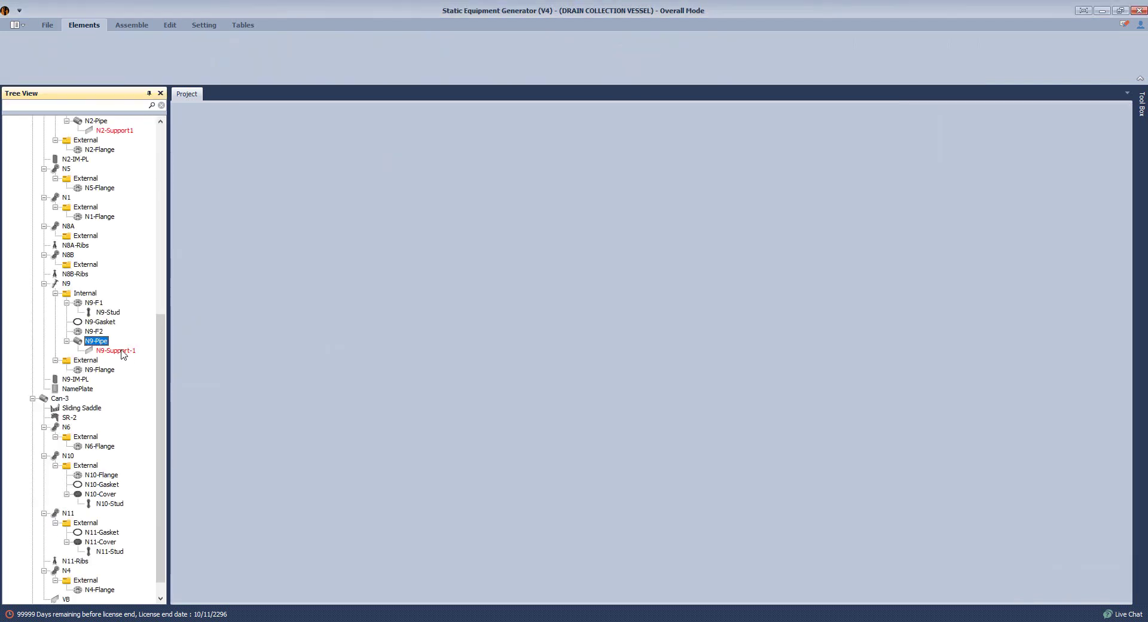
Step: Make N9-Support-1 the same as part N2-Support1 and save it
left_click(121, 351)
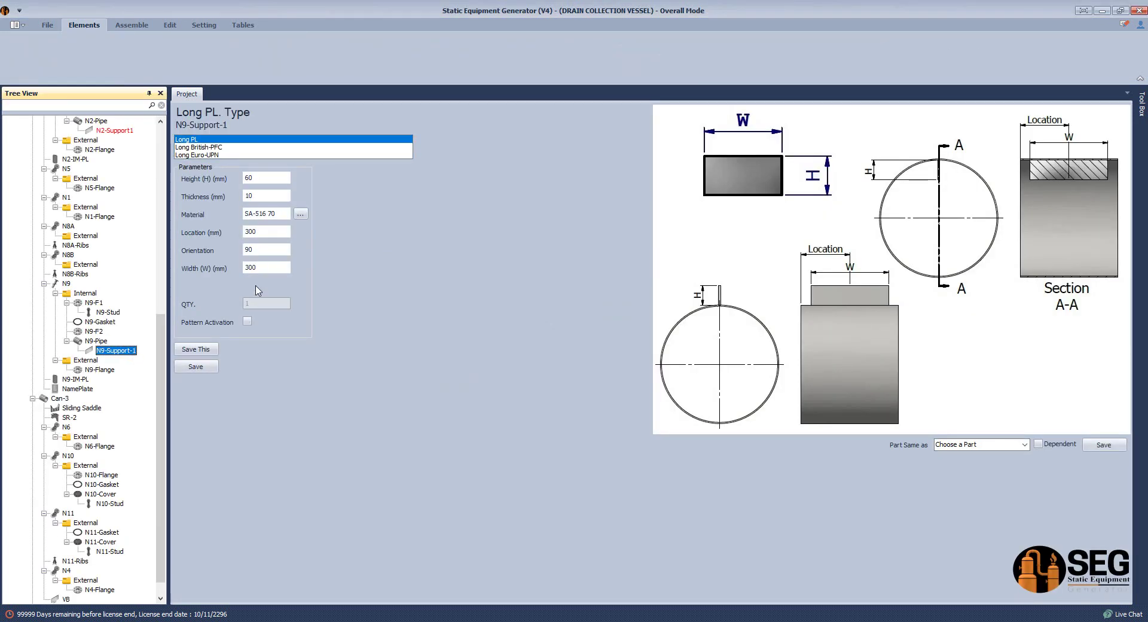
left_click(1024, 444)
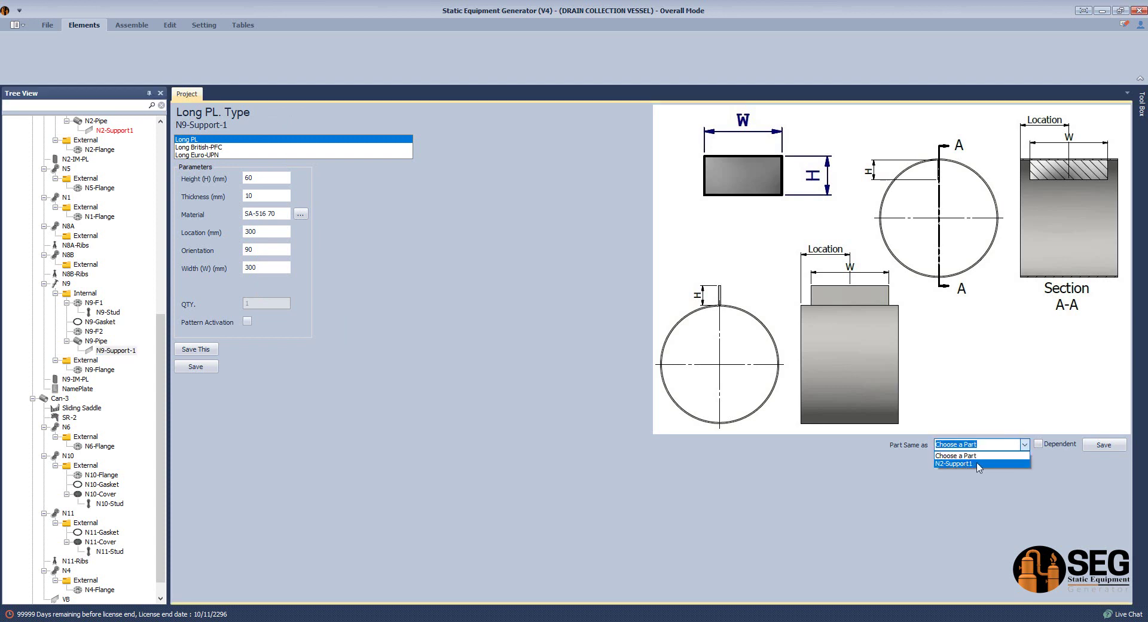
left_click(977, 463)
left_click(1103, 446)
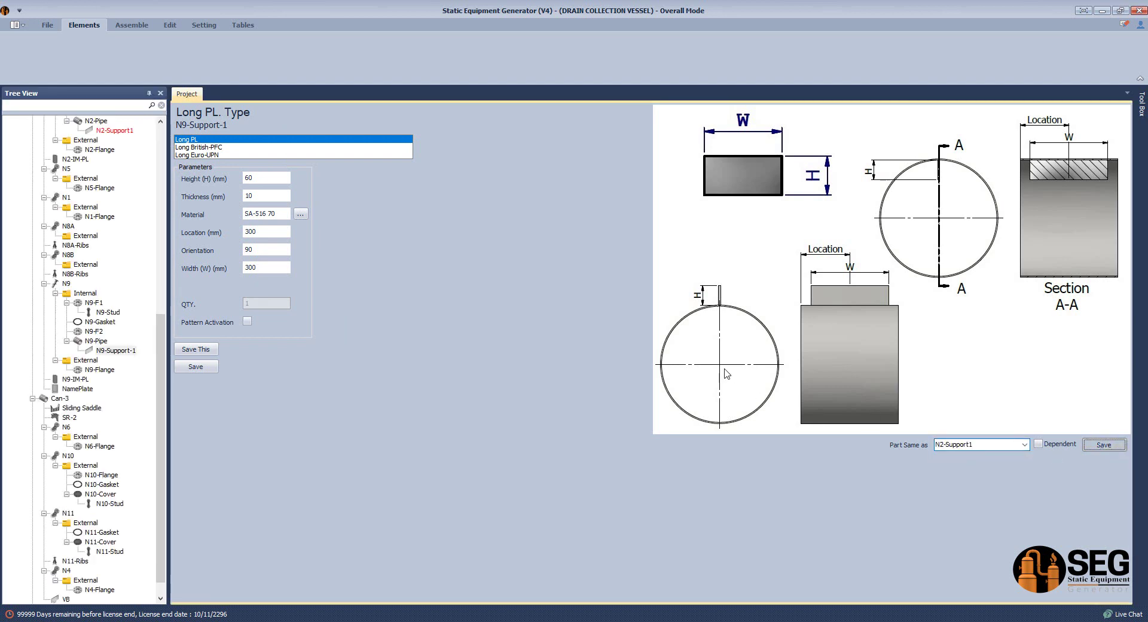
left_click(573, 326)
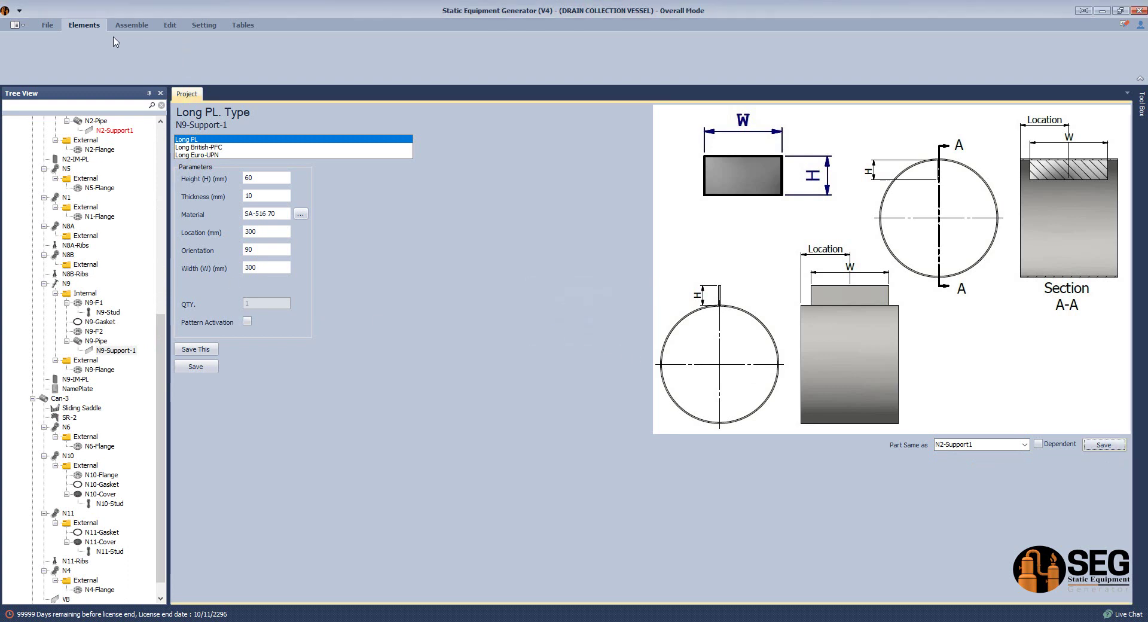
Step: Start the assembly build and inspect the support plates on the N2 and N9 pipes in Inventor
left_click(132, 25)
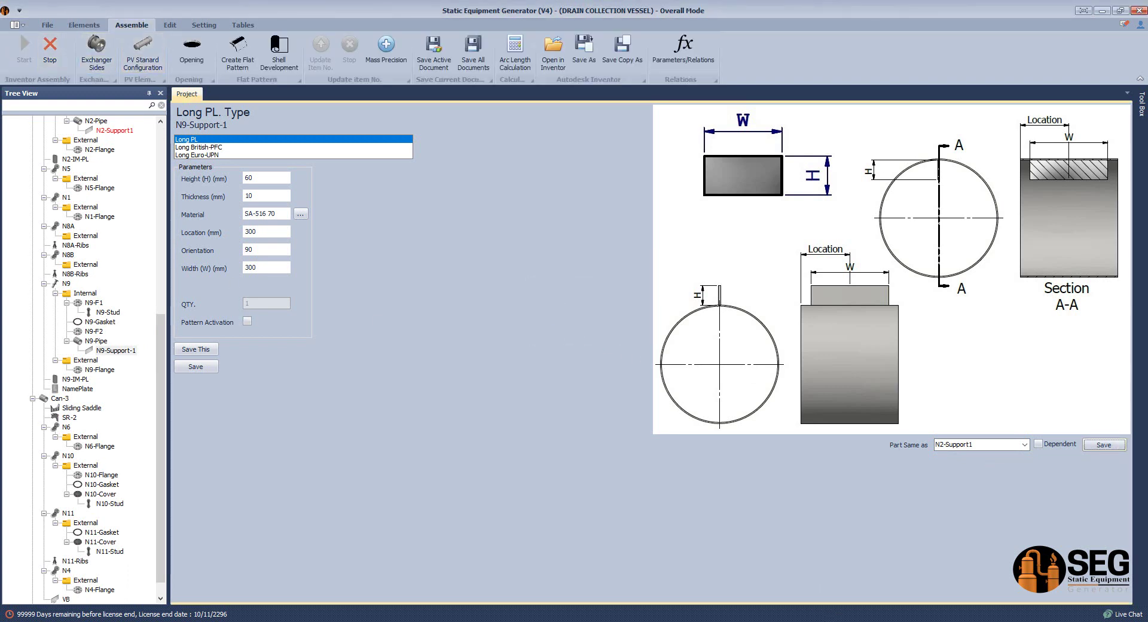
key("alt+Tab")
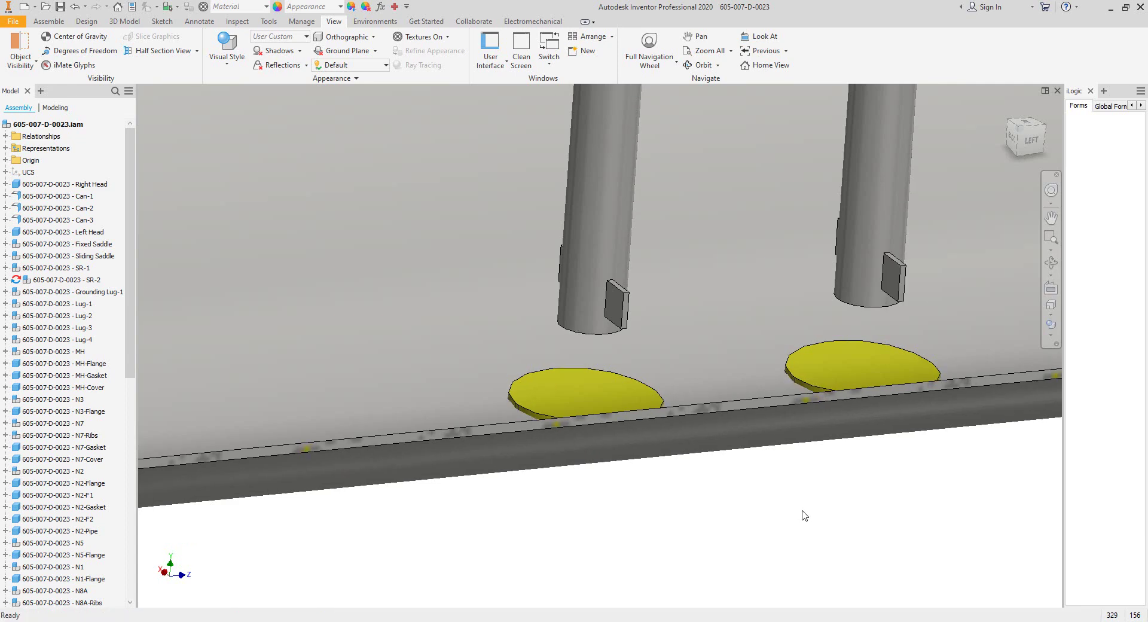
scroll(843, 349, "up", 3)
scroll(685, 354, "down", 2)
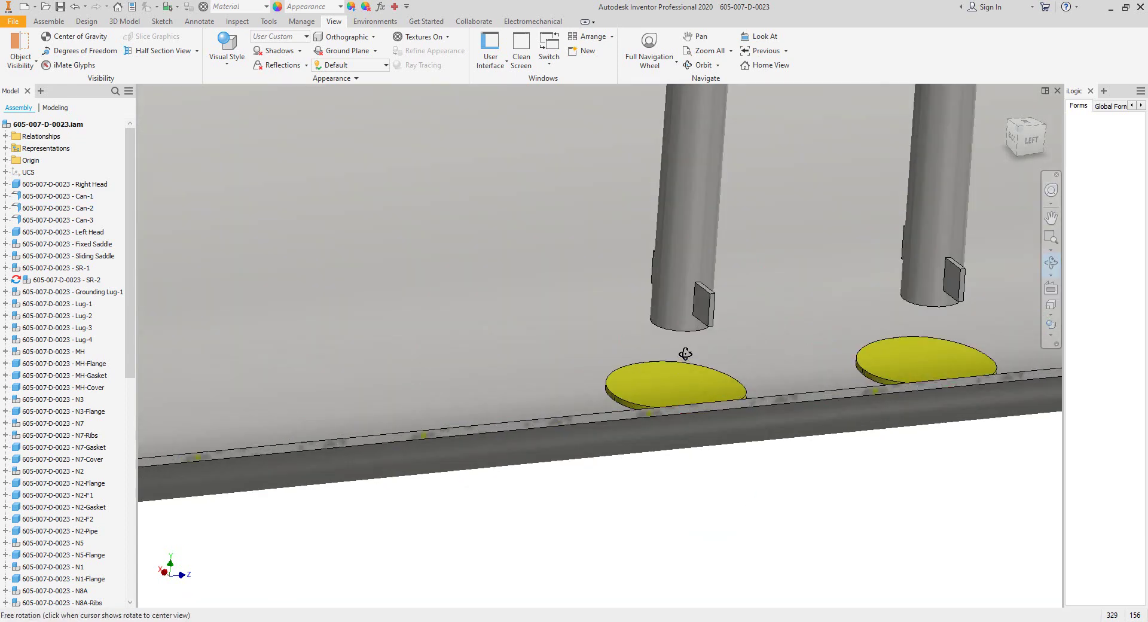
middle_click_drag(684, 353, 686, 355, "shift")
left_click_drag(686, 354, 648, 366)
middle_click_drag(648, 366, 658, 364, "shift")
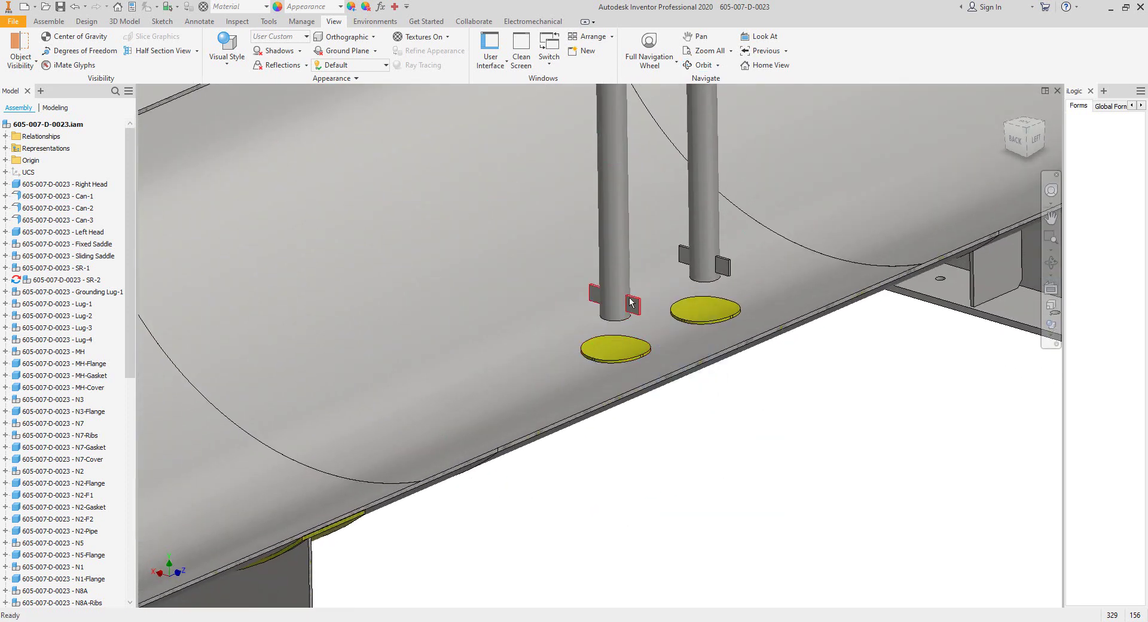
Step: Open the plate part from the first element of the N2-Support1 pattern in its own window
scroll(96, 418, "down", 12)
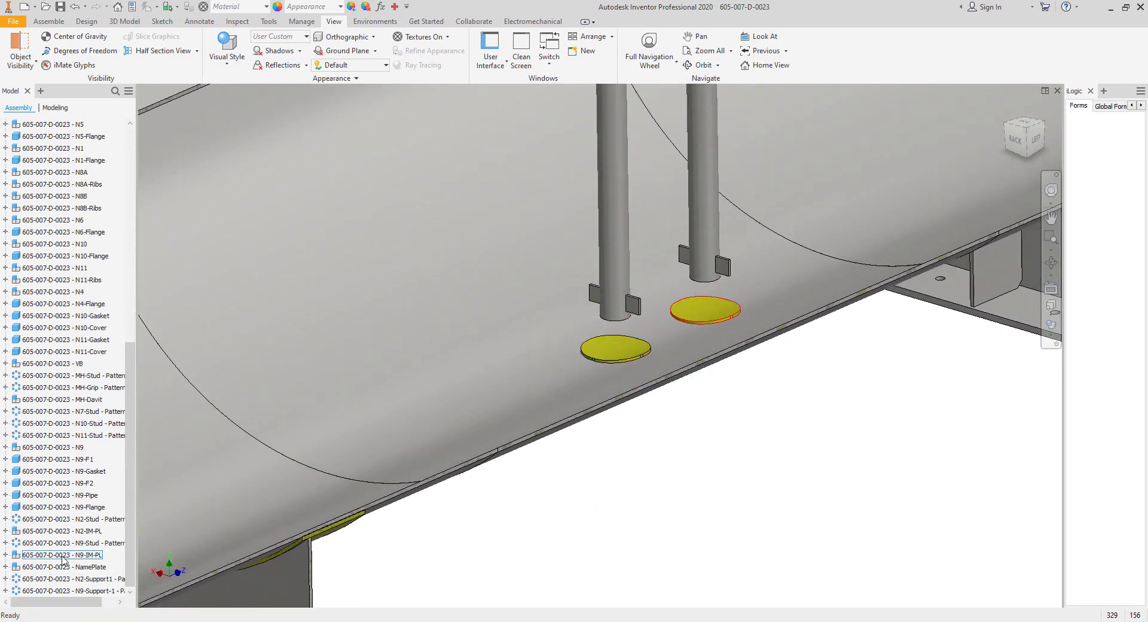
left_click(13, 579)
left_click(14, 579)
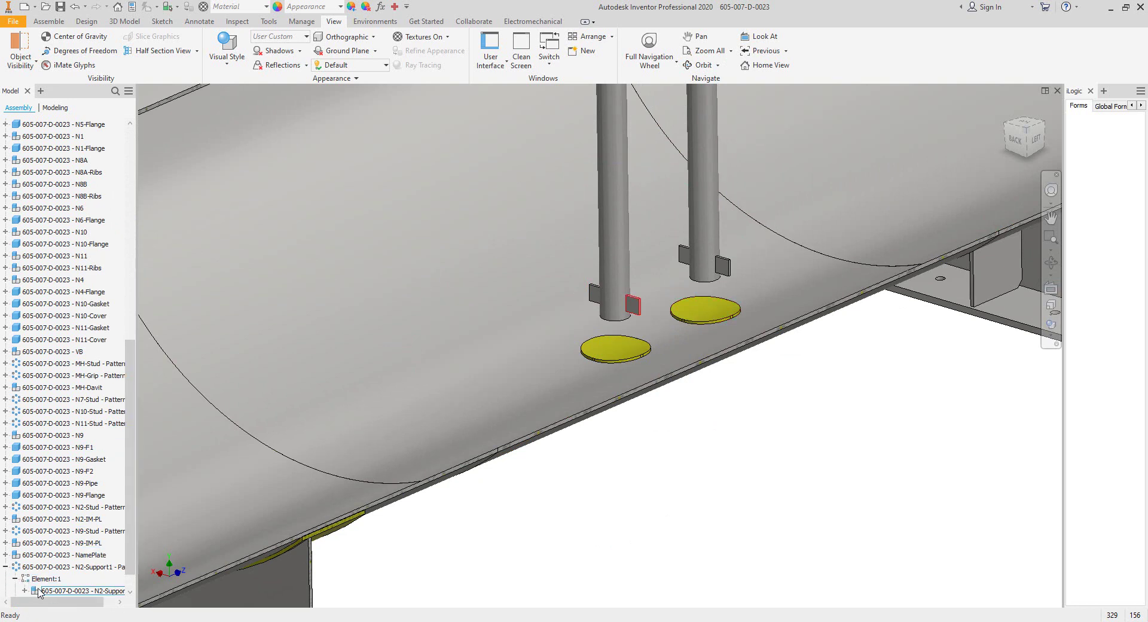
left_click(25, 591)
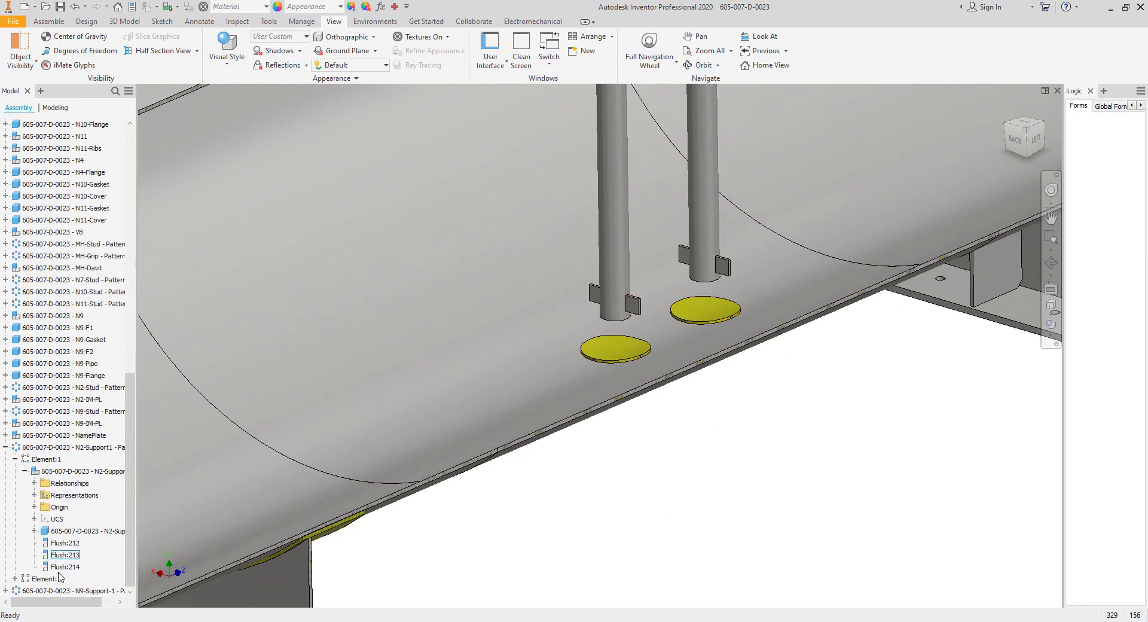
right_click(74, 531)
left_click(121, 281)
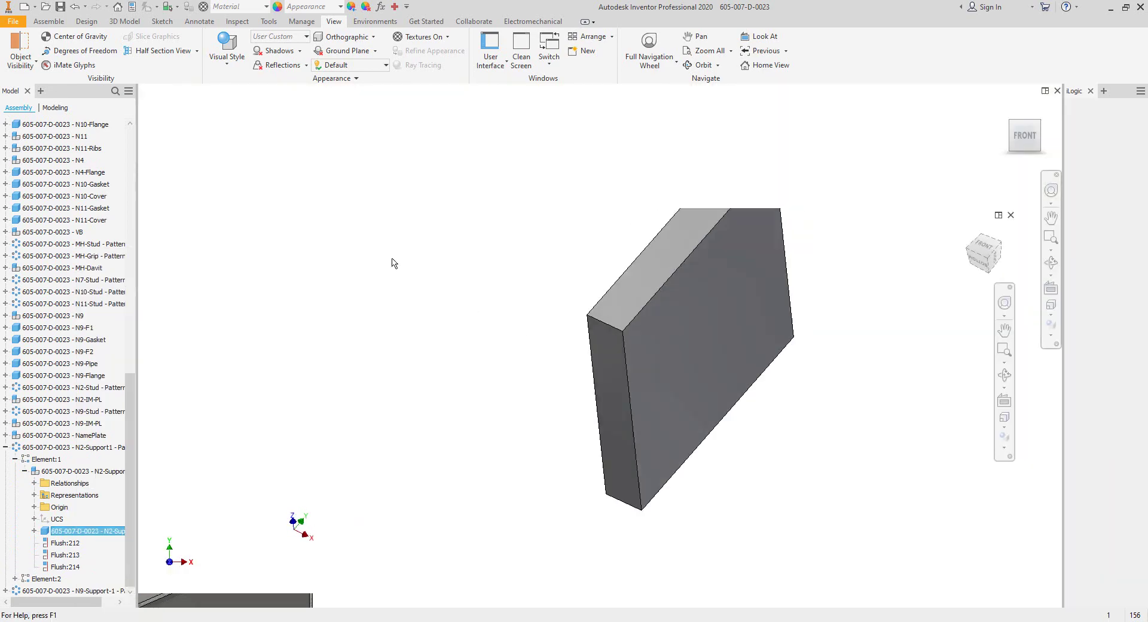
Step: Start a sketch on the plate's large face and place a point near the middle of the face
left_click(661, 371)
key("s")
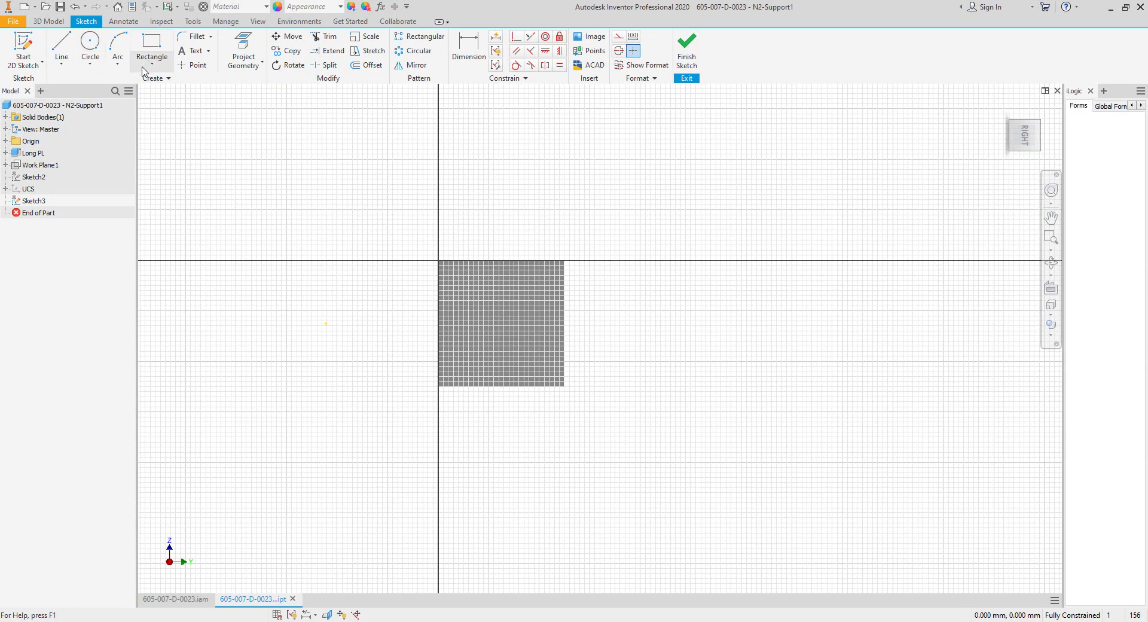
left_click(185, 71)
left_click(501, 323)
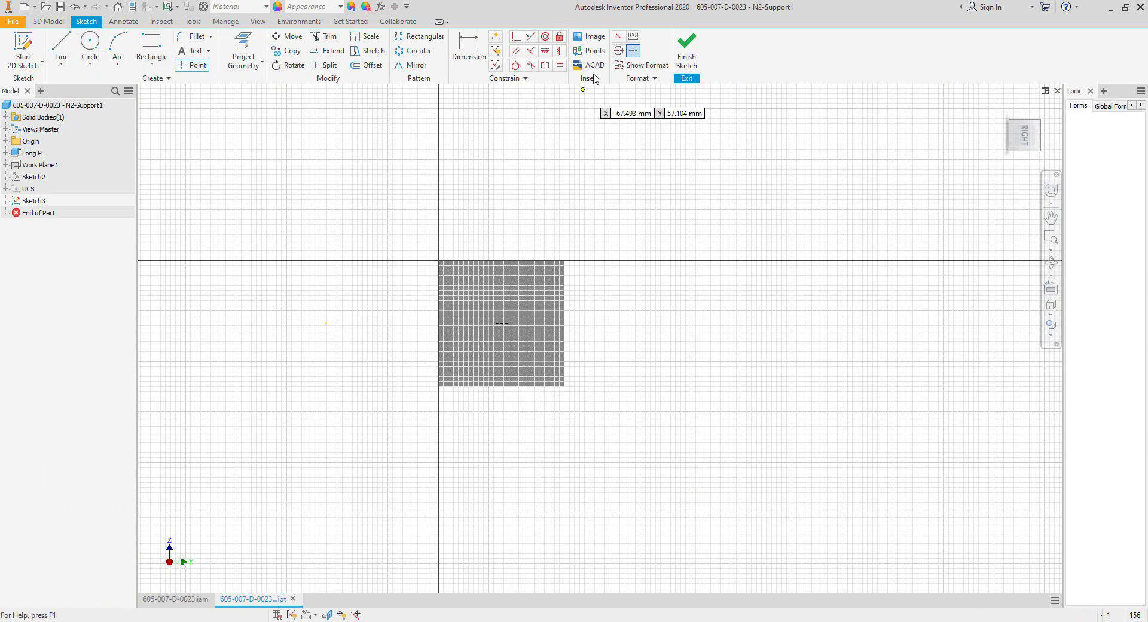
Step: Constrain the point horizontally and vertically to the midpoints of two adjacent plate edges to centre it on the face
left_click(545, 51)
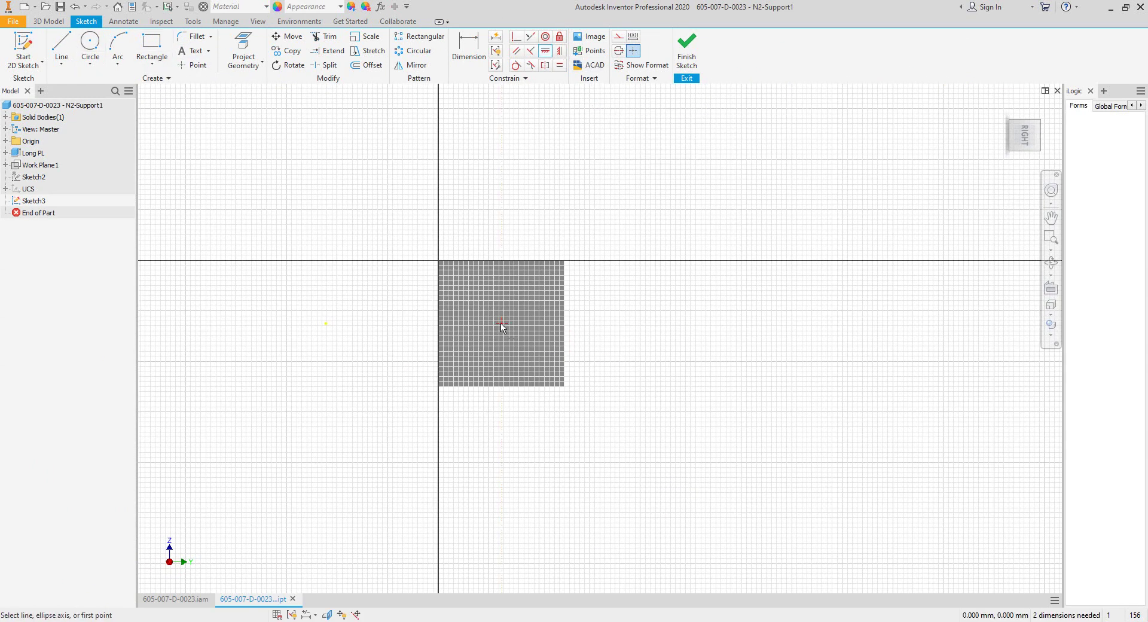
left_click(501, 323)
left_click(501, 261)
left_click(501, 323)
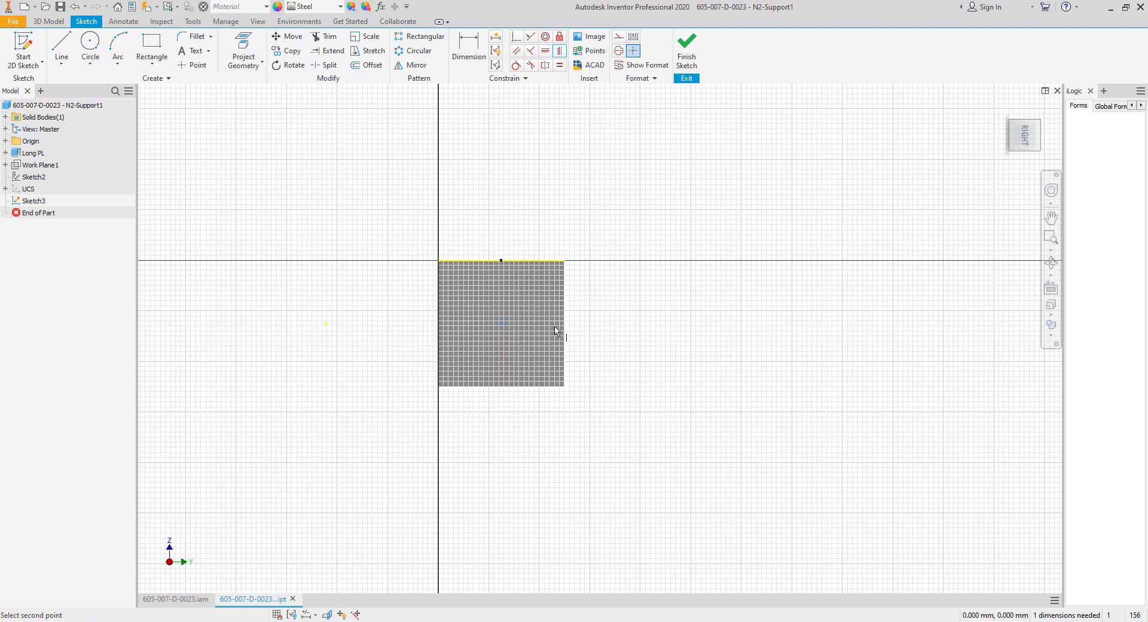
left_click(566, 326)
right_click(631, 255)
left_click(677, 259)
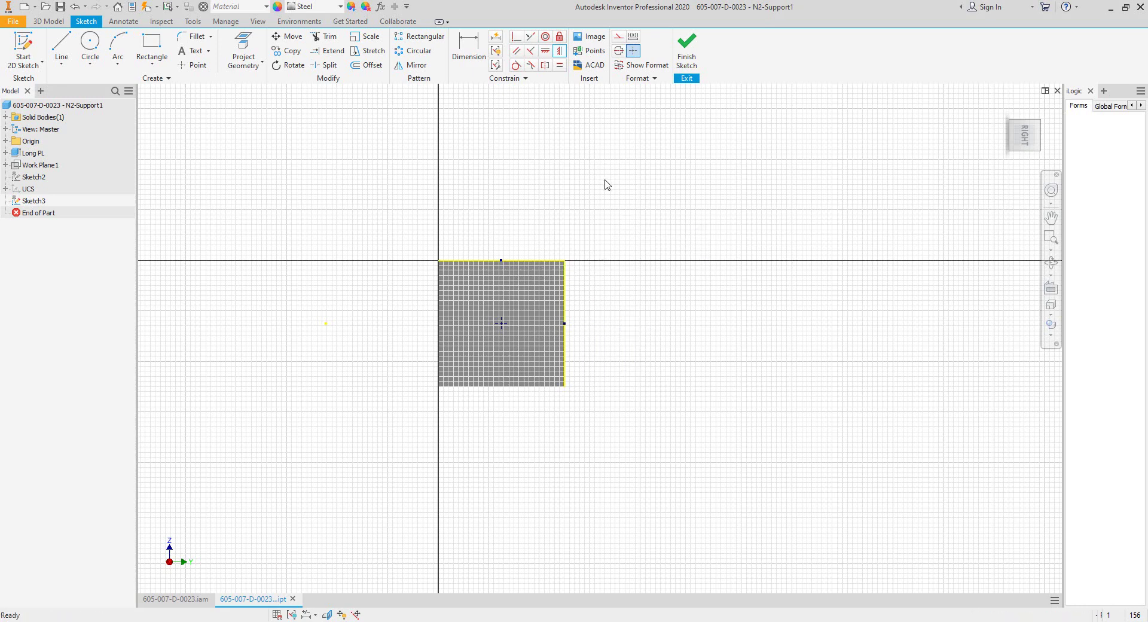
Step: Cut a simple 14 mm through hole at the sketched point and close the N2-Support1 part
right_click(599, 163)
left_click(595, 203)
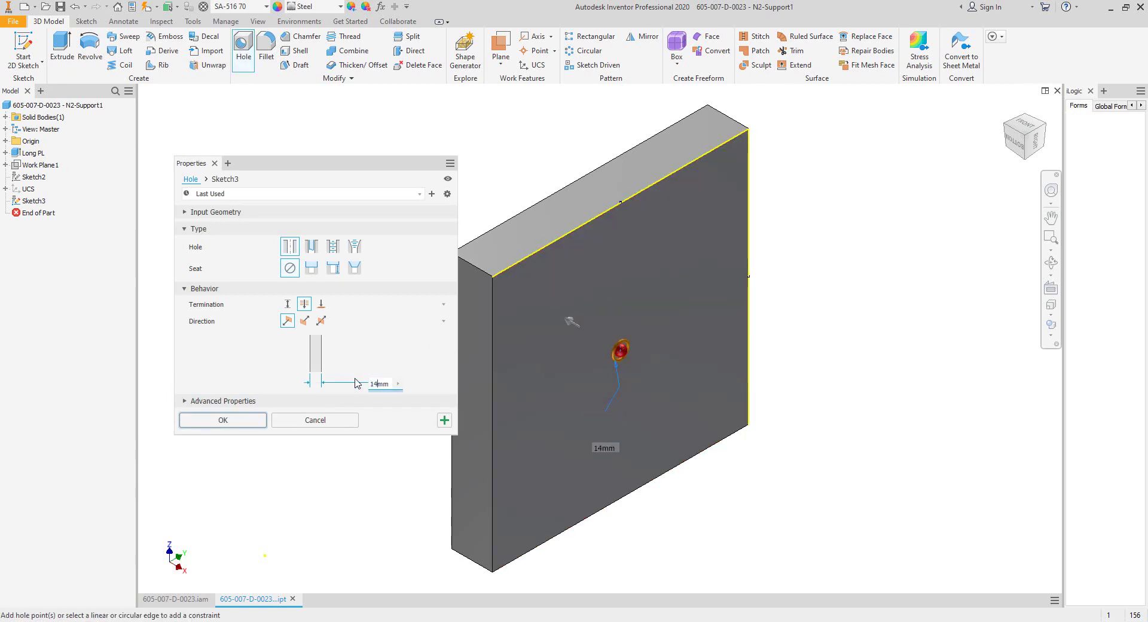
left_click(222, 419)
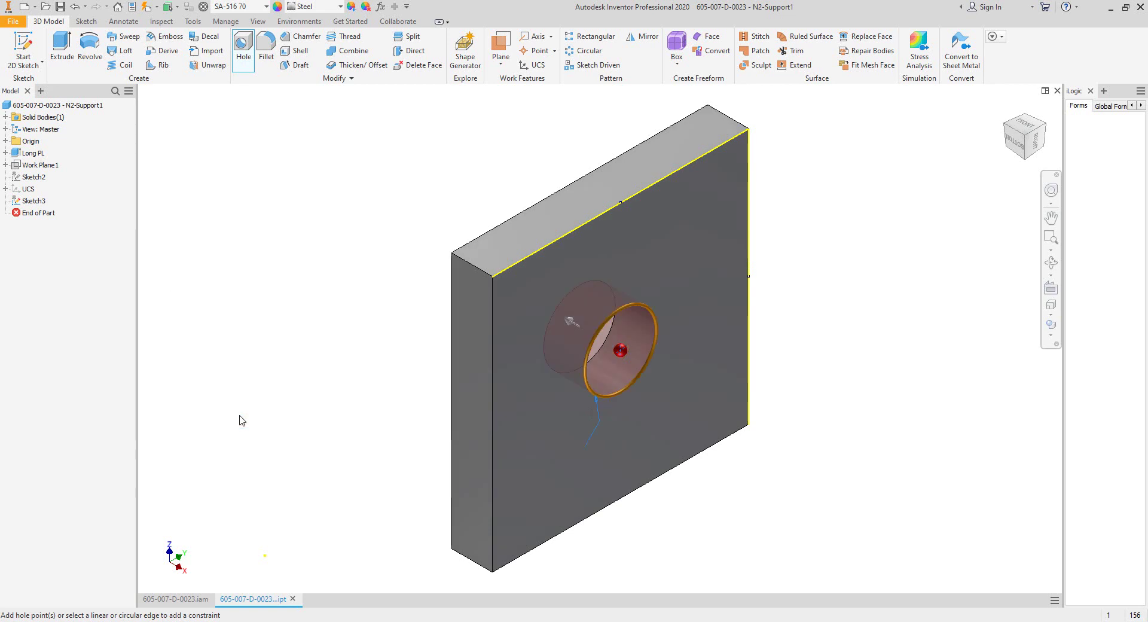
left_click(292, 598)
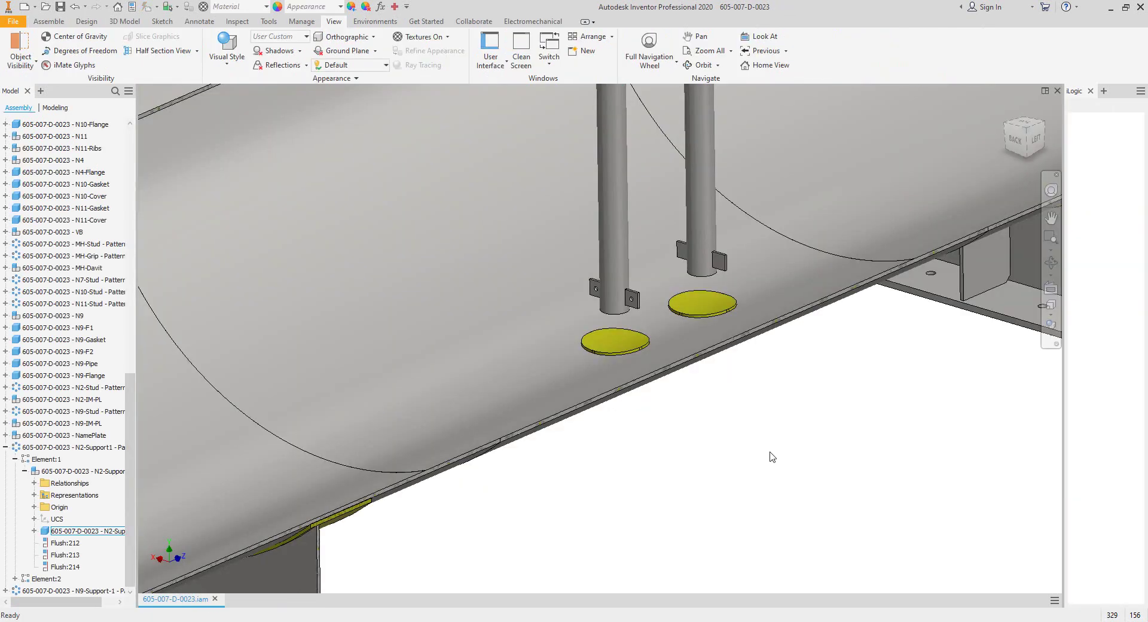
Step: Open the plate part from the first element of the N9-Support-1 pattern in its own window
left_click(4, 447)
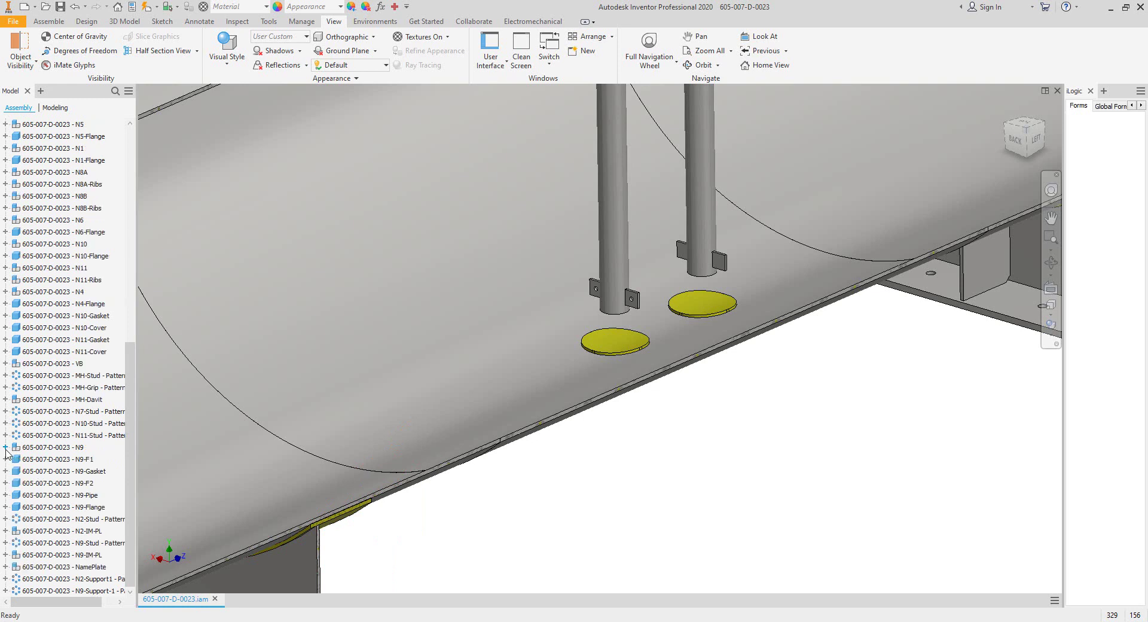
left_click(5, 590)
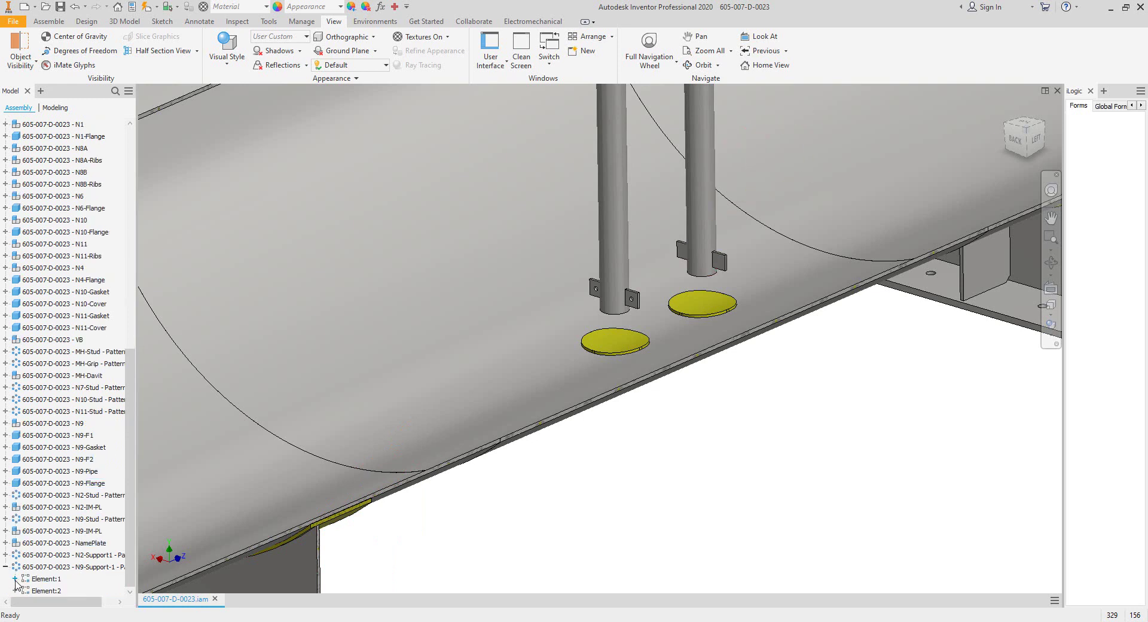
left_click(14, 579)
left_click(24, 591)
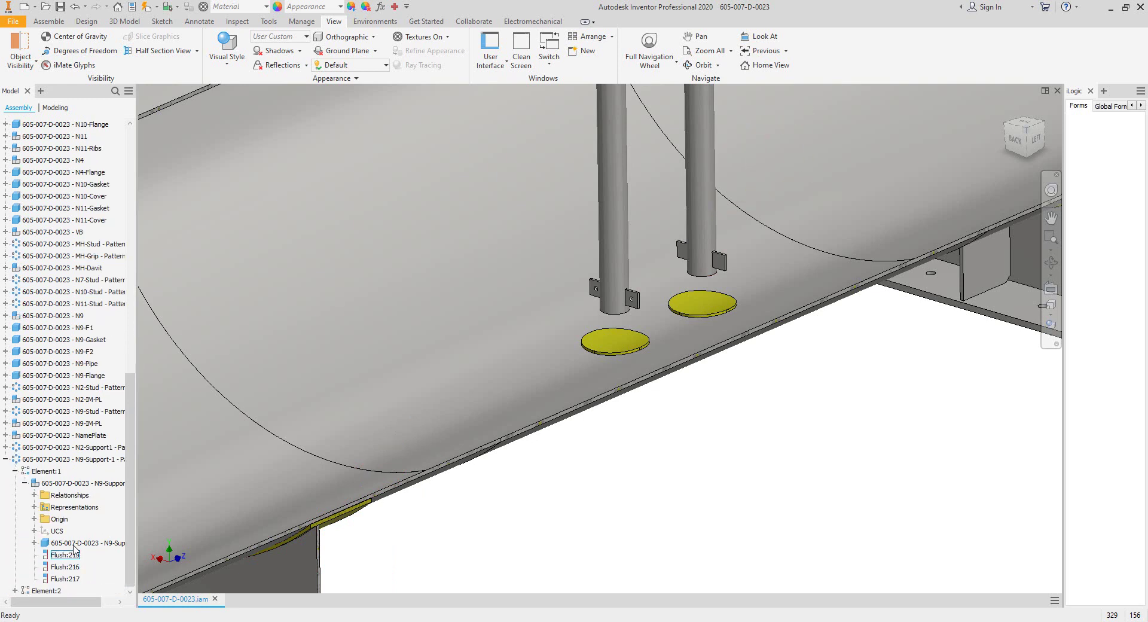
right_click(73, 545)
left_click(98, 281)
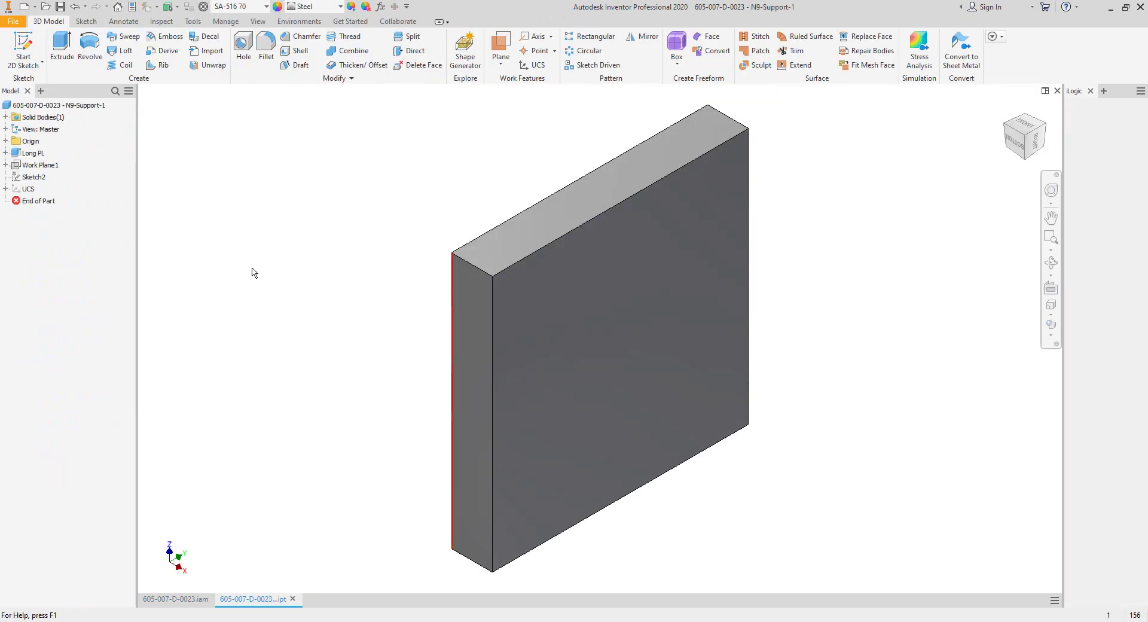
Step: Start a sketch on the N9-Support-1 plate's large face and place a point near its middle
left_click(631, 304)
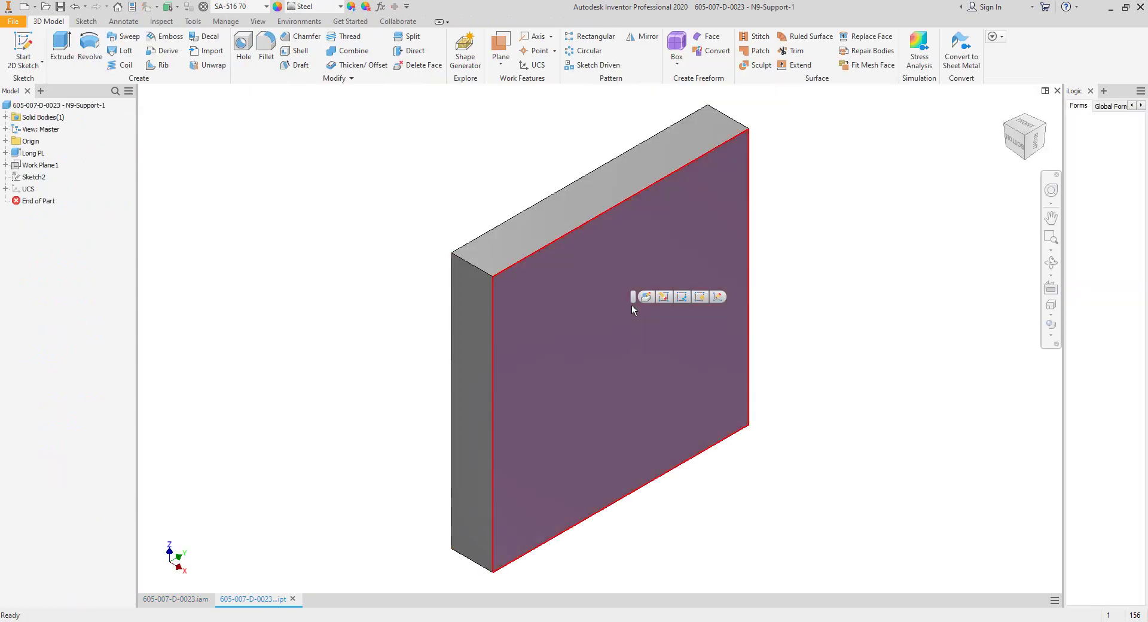
key("s")
left_click(197, 65)
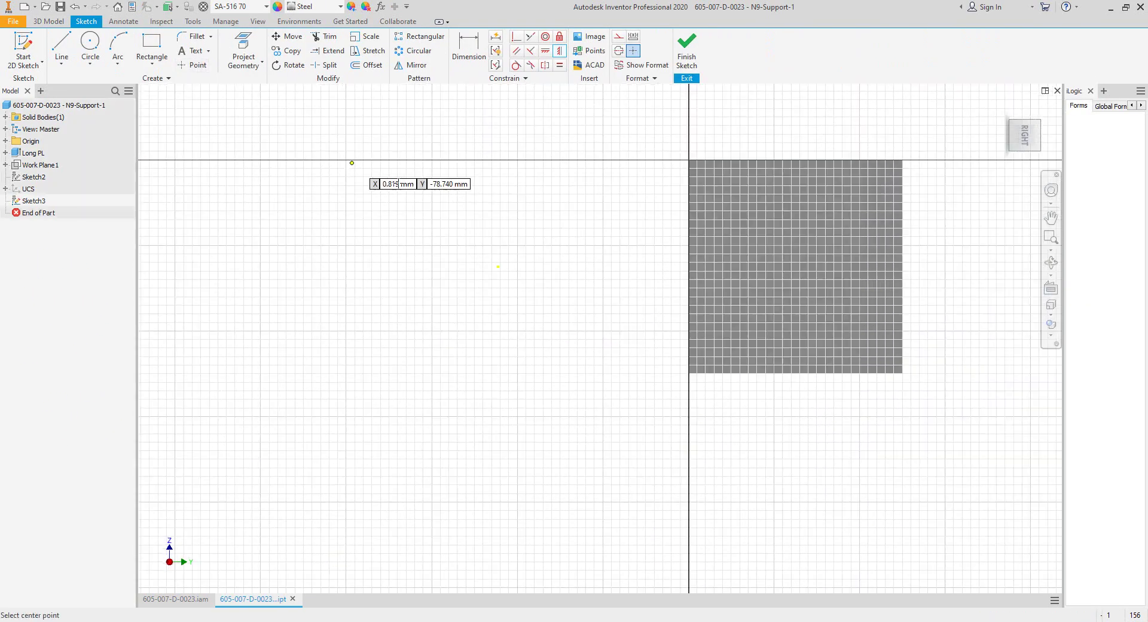
Step: Centre the point on the face by aligning it horizontally and vertically with two adjacent edge midpoints, and finish the sketch
left_click(544, 53)
left_click(614, 160)
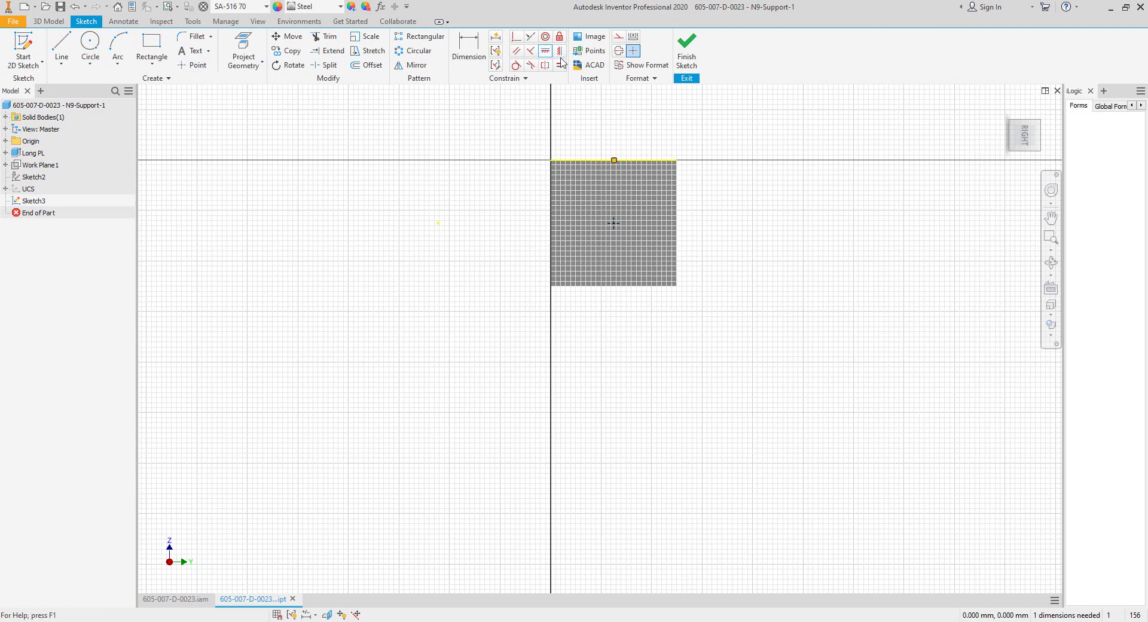
left_click(560, 51)
left_click(614, 224)
left_click(677, 225)
right_click(730, 175)
left_click(770, 176)
right_click(763, 130)
left_click(757, 168)
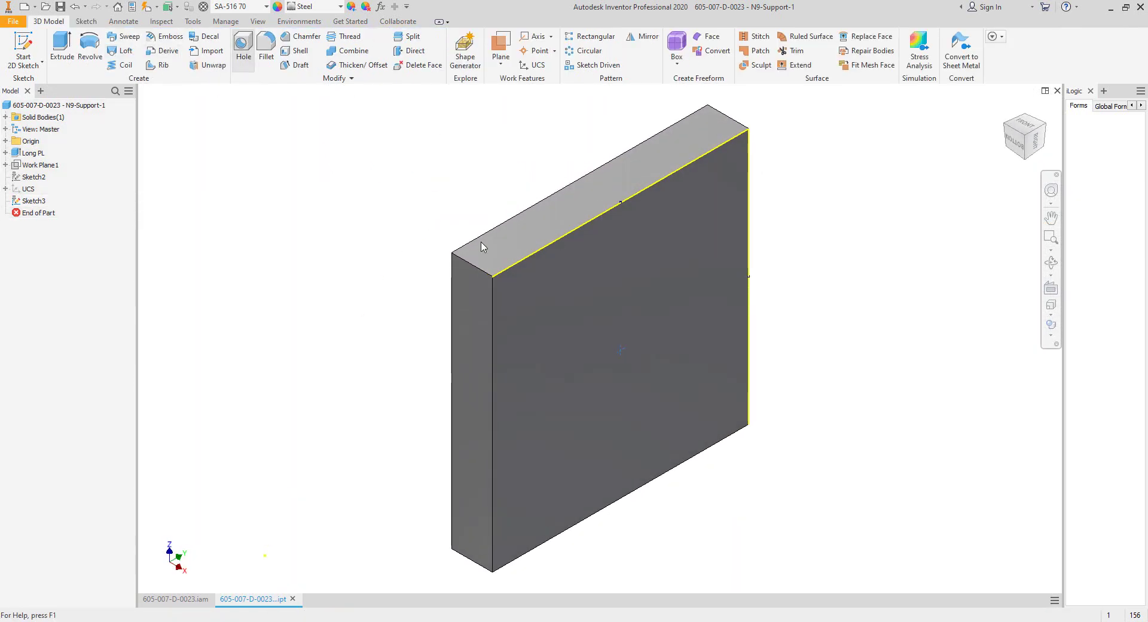
Step: Cut a simple 14 mm through hole at the sketched point and close the N9-Support-1 part
key("h")
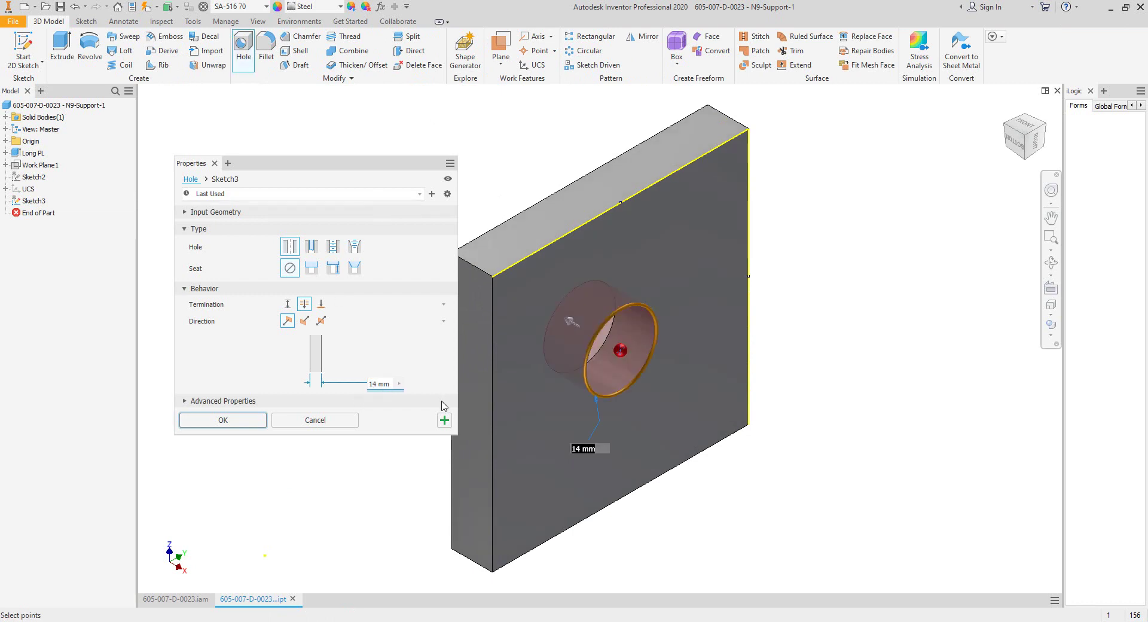
left_click(222, 420)
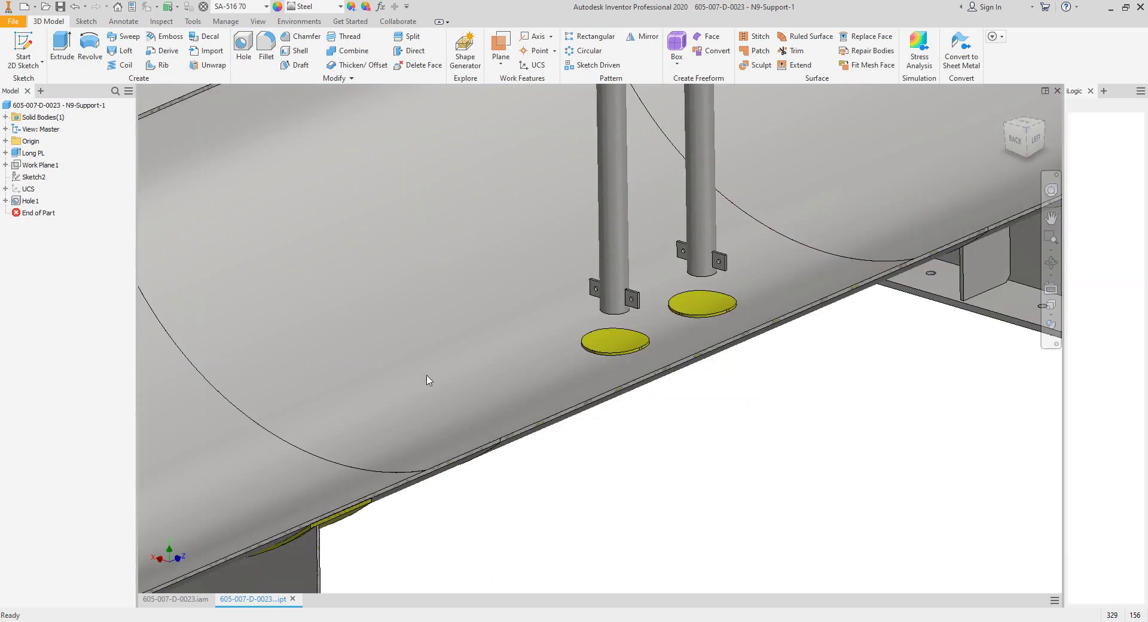
key("ctrl+w")
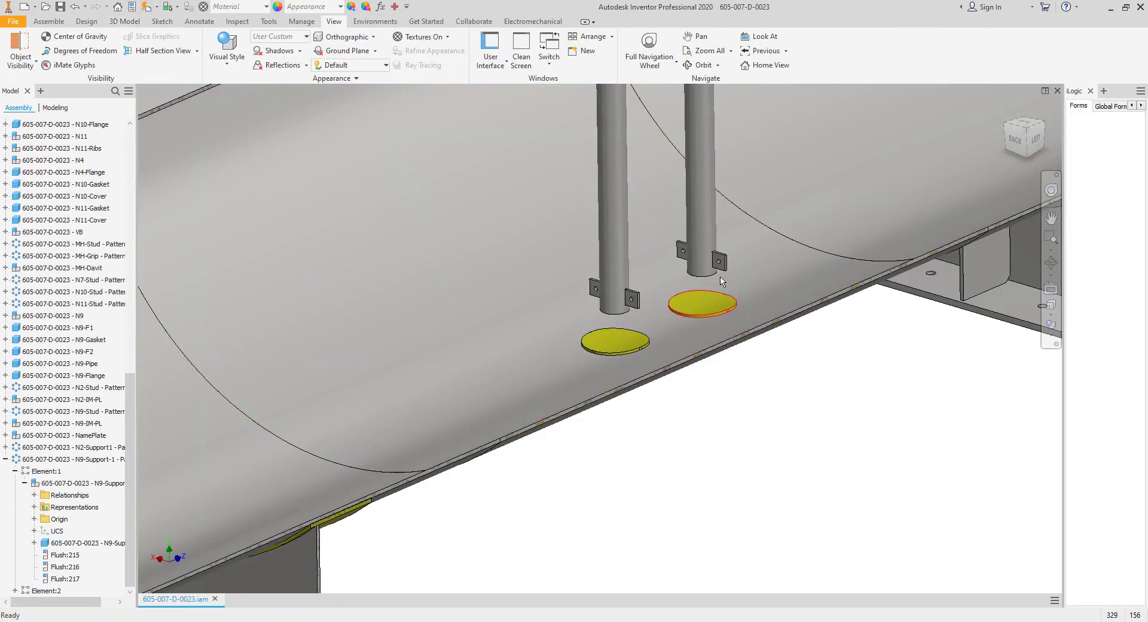
Step: Switch to NOZZLE.pdf in Adobe Acrobat and examine the dimensions in the detail for mark N2/N9-12
left_click(802, 580)
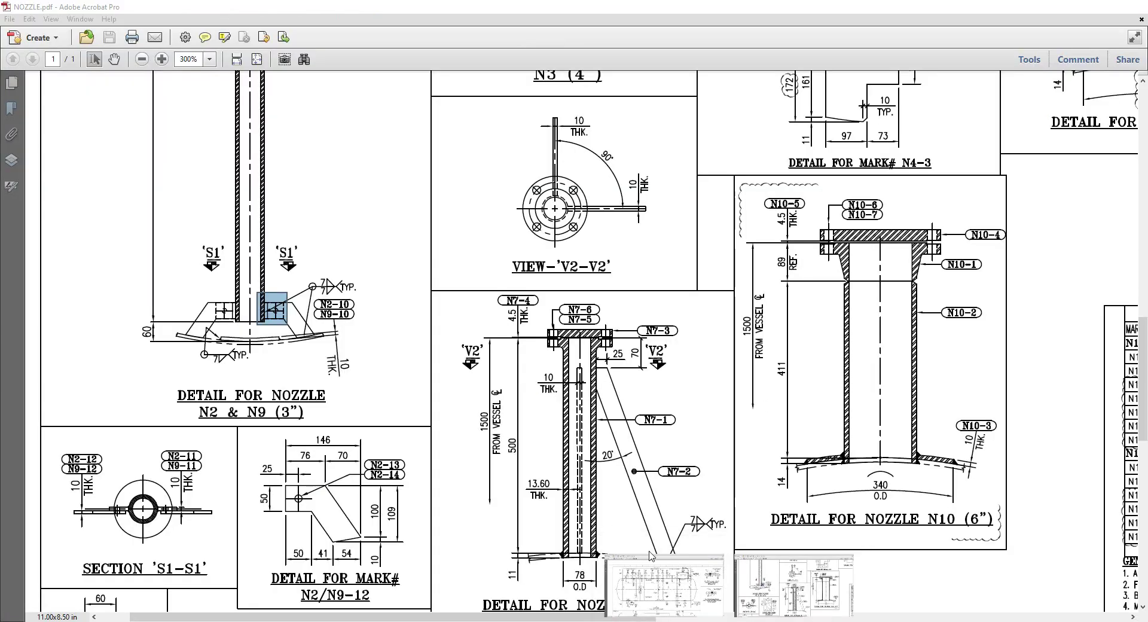
left_click_drag(252, 438, 420, 604)
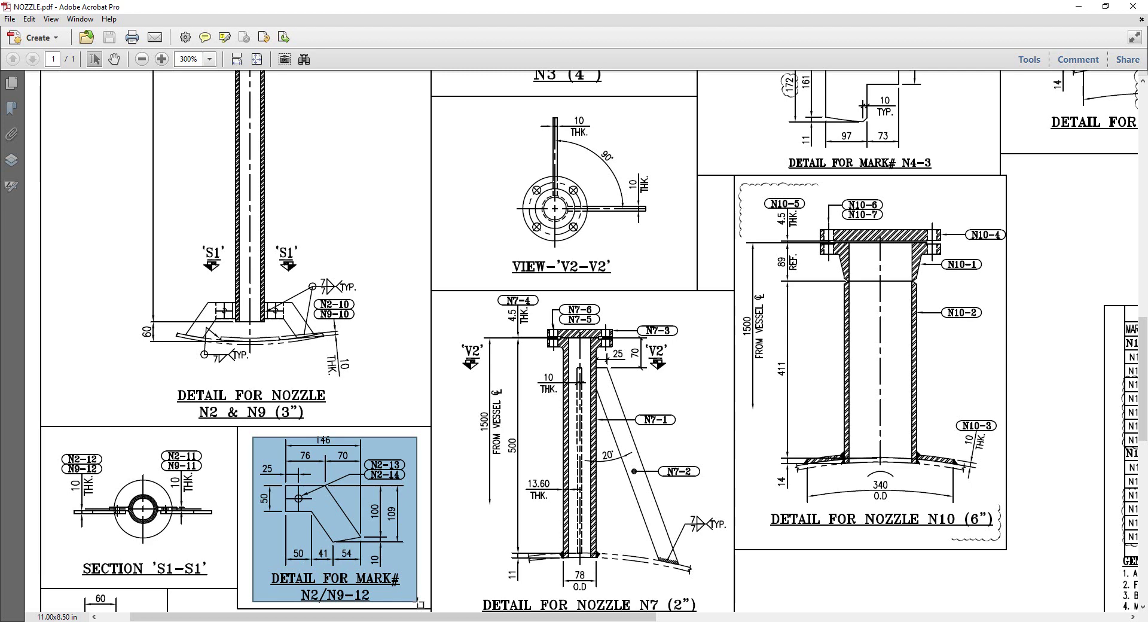
key("alt+Tab")
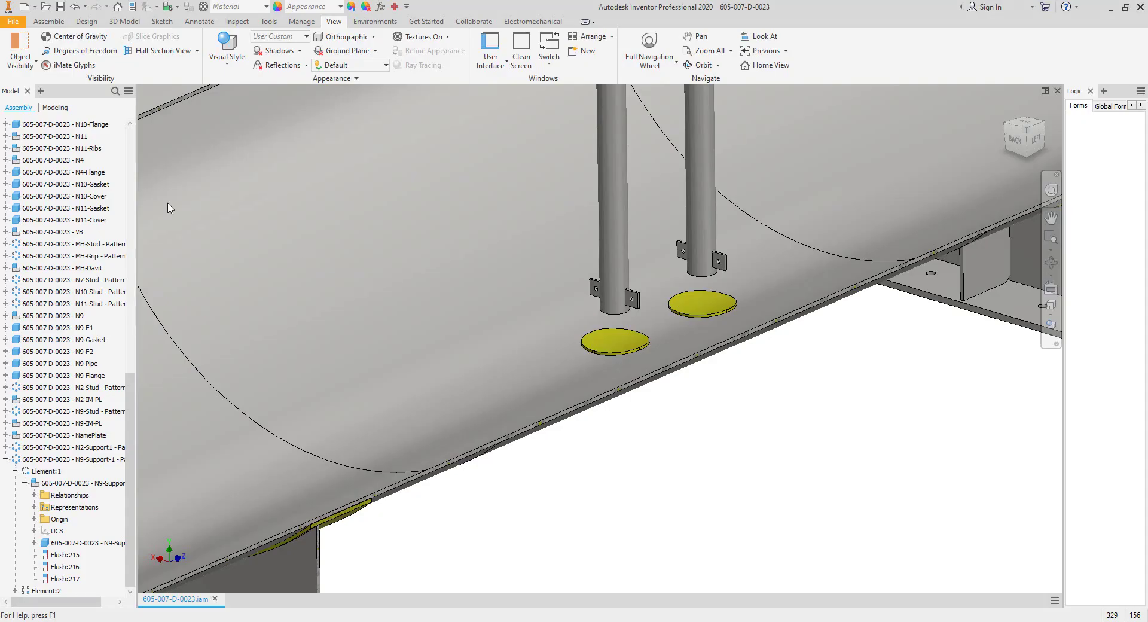
Step: Return to Inventor, create a new part and start a sketch on the XY plane
left_click(35, 8)
left_click(46, 75)
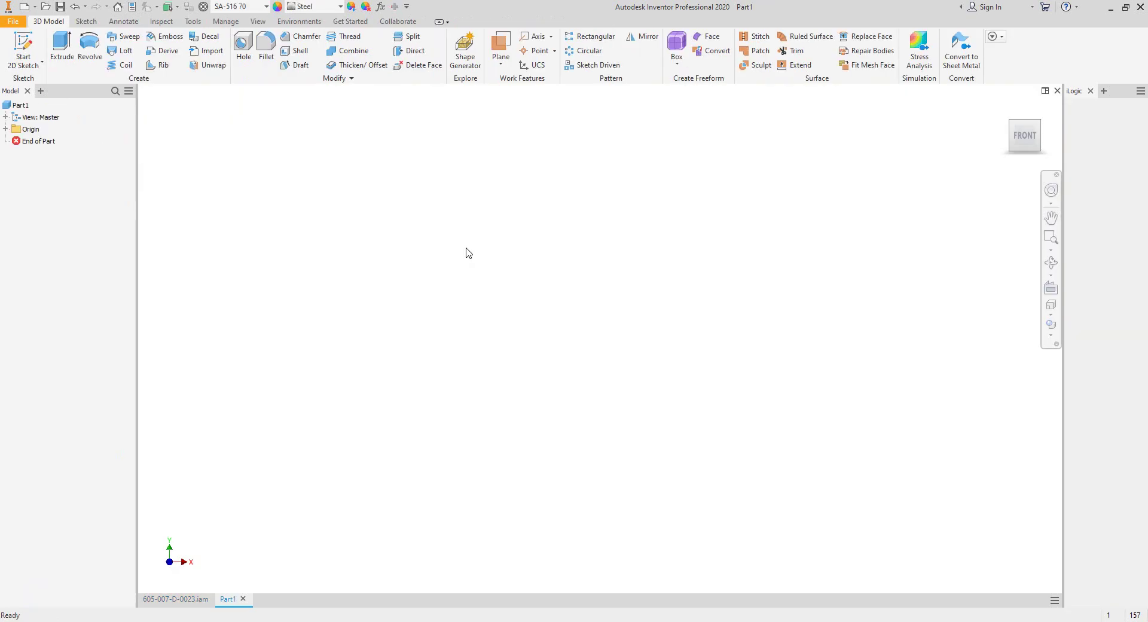
left_click(25, 43)
left_click(567, 197)
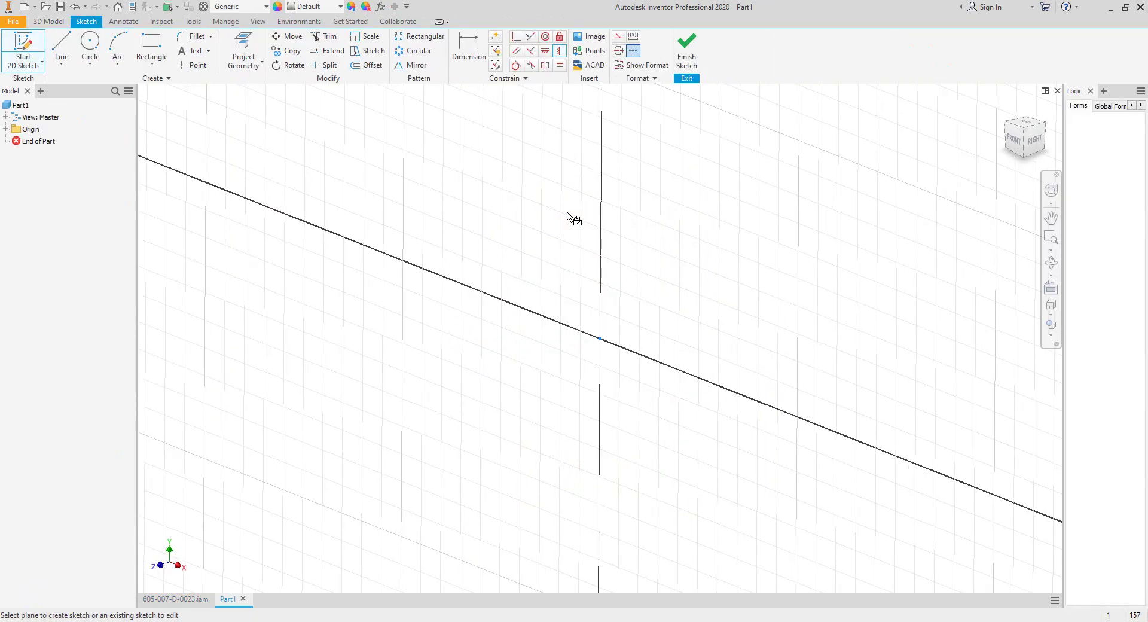
Step: Sketch a circle about 149 mm in diameter centred on the origin
key("c")
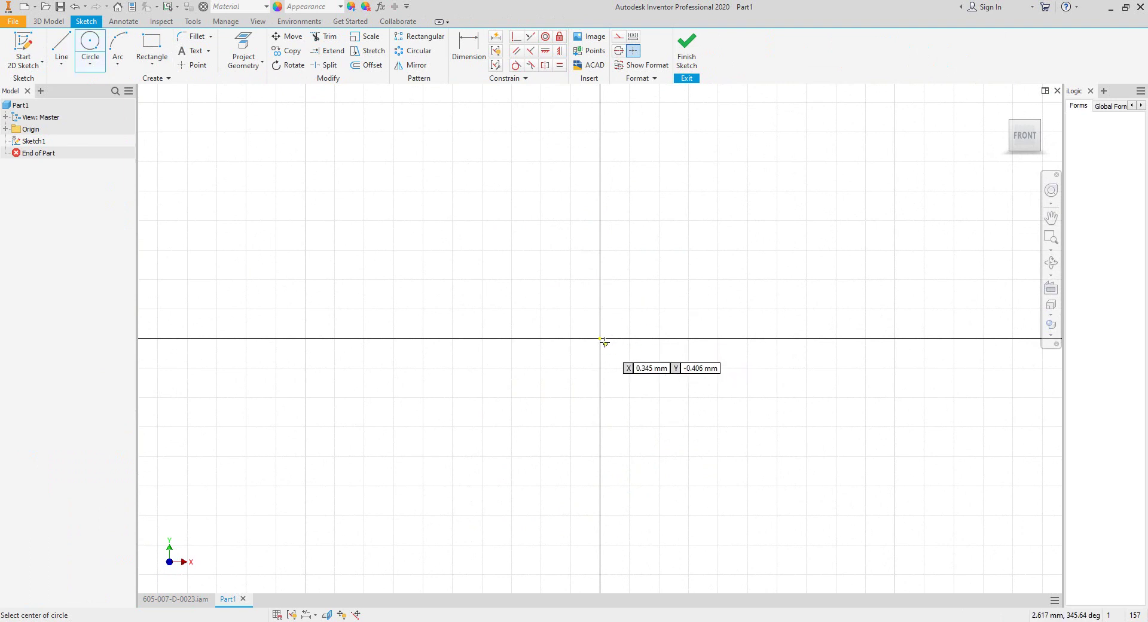
left_click(601, 339)
scroll(497, 297, "up", 5)
left_click(311, 405)
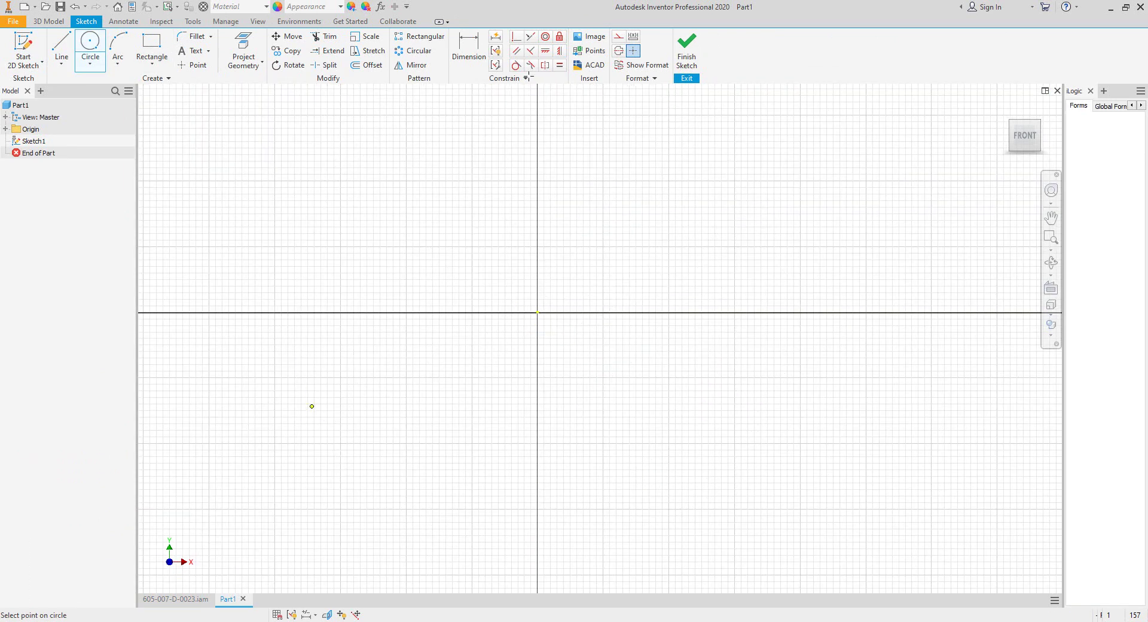
Step: Dimension the circle's diameter as 1981 mm, taking the shell inside diameter from the elevation in GA.pdf
left_click(467, 49)
left_click(378, 138)
left_click(413, 200)
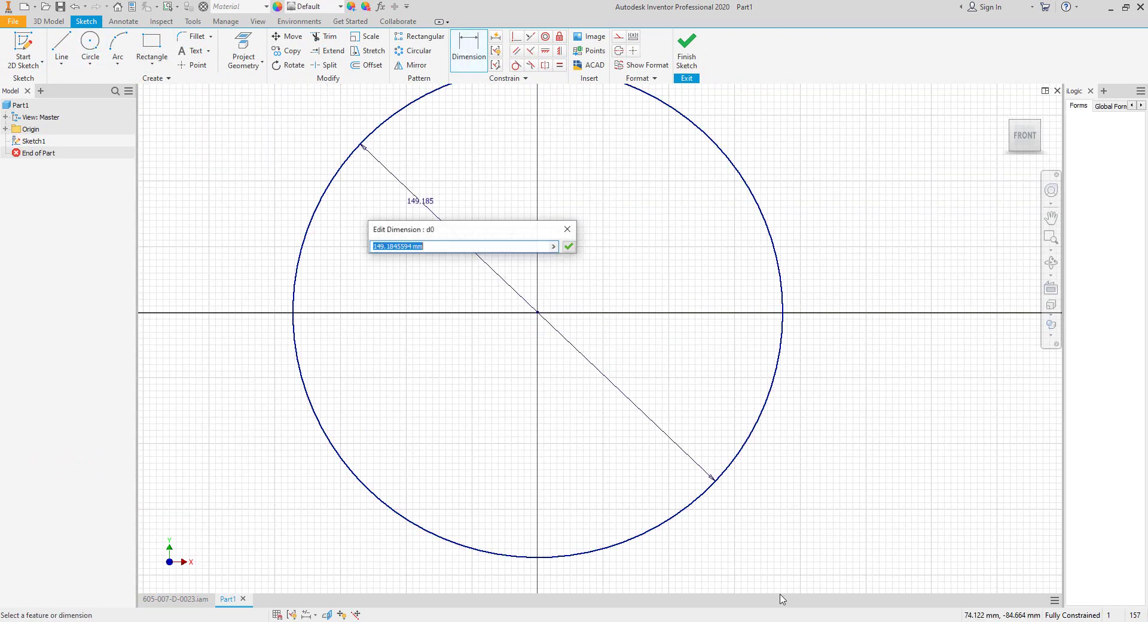
left_click(646, 573)
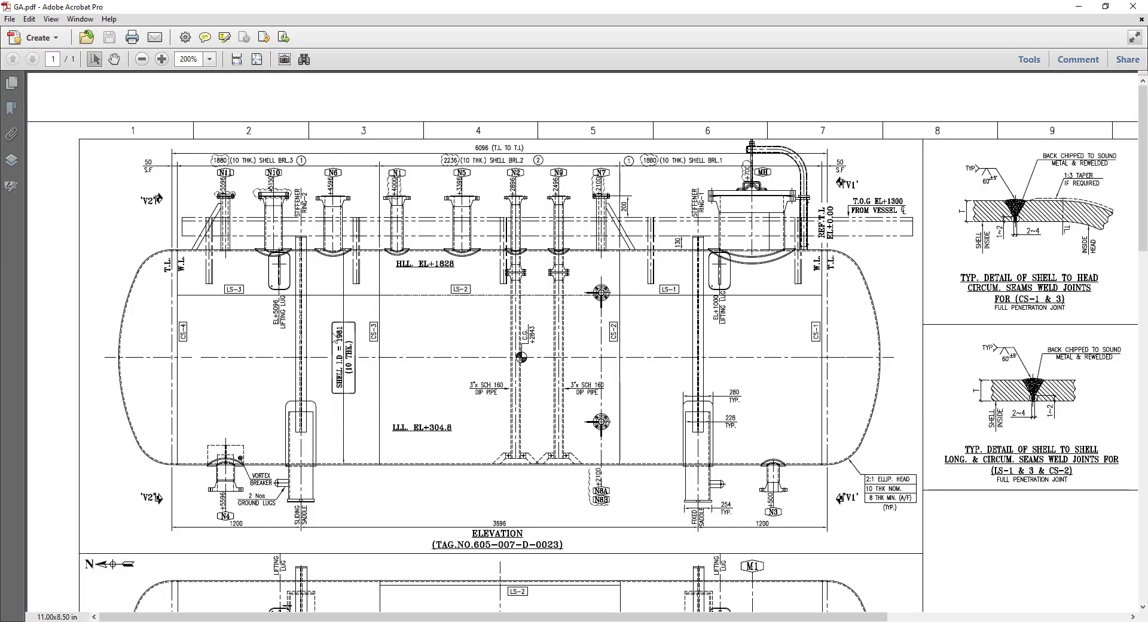
left_click_drag(337, 325, 348, 348)
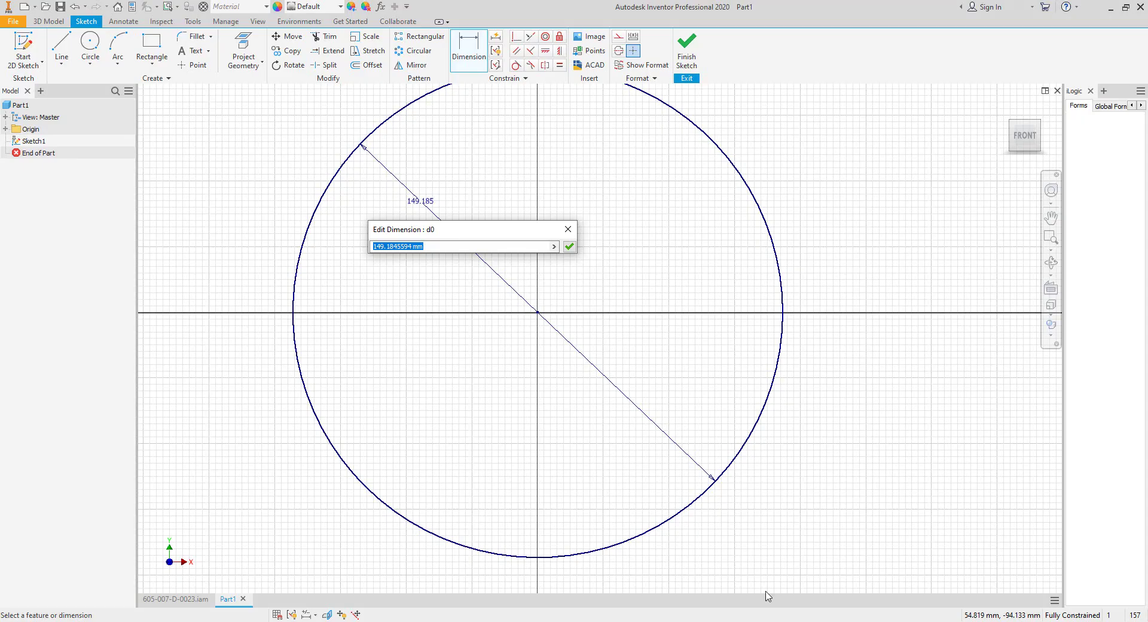
key("alt+Tab")
type("1981")
key("Return")
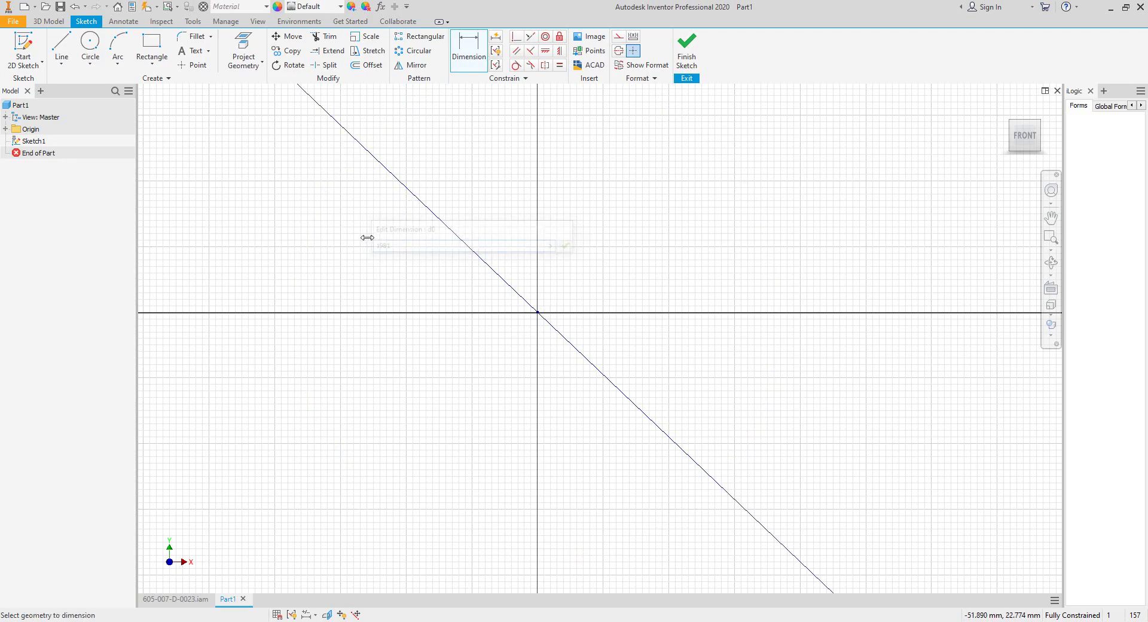
Step: Sketch an upright rectangle about 215 mm wide and 675 mm tall inside the circle, just below its centre
scroll(570, 266, "down", 10)
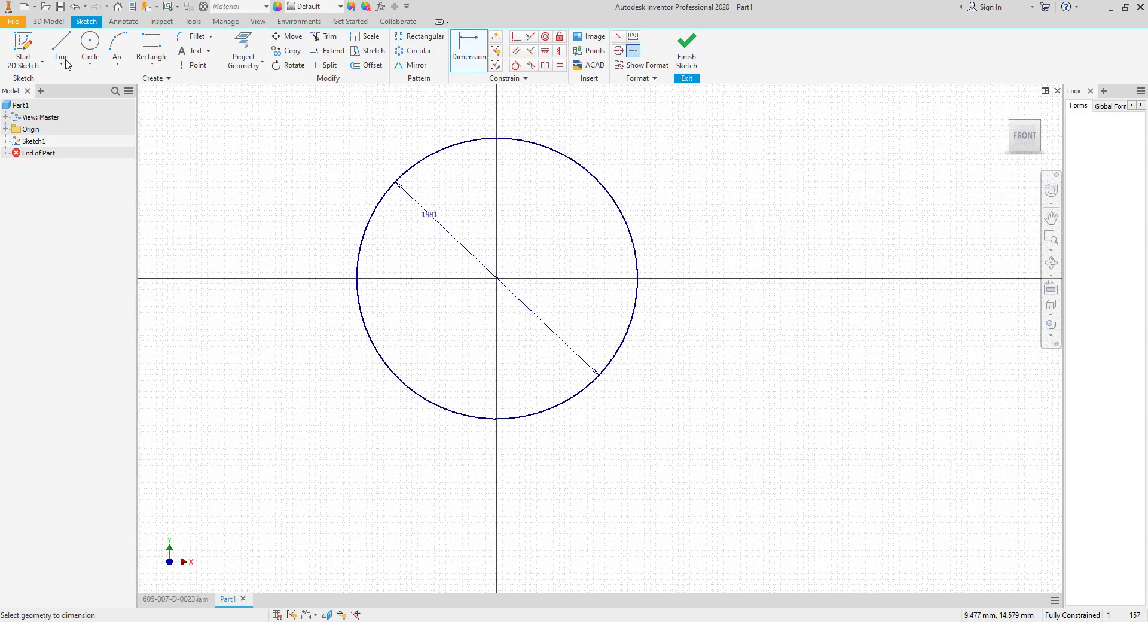
left_click(154, 49)
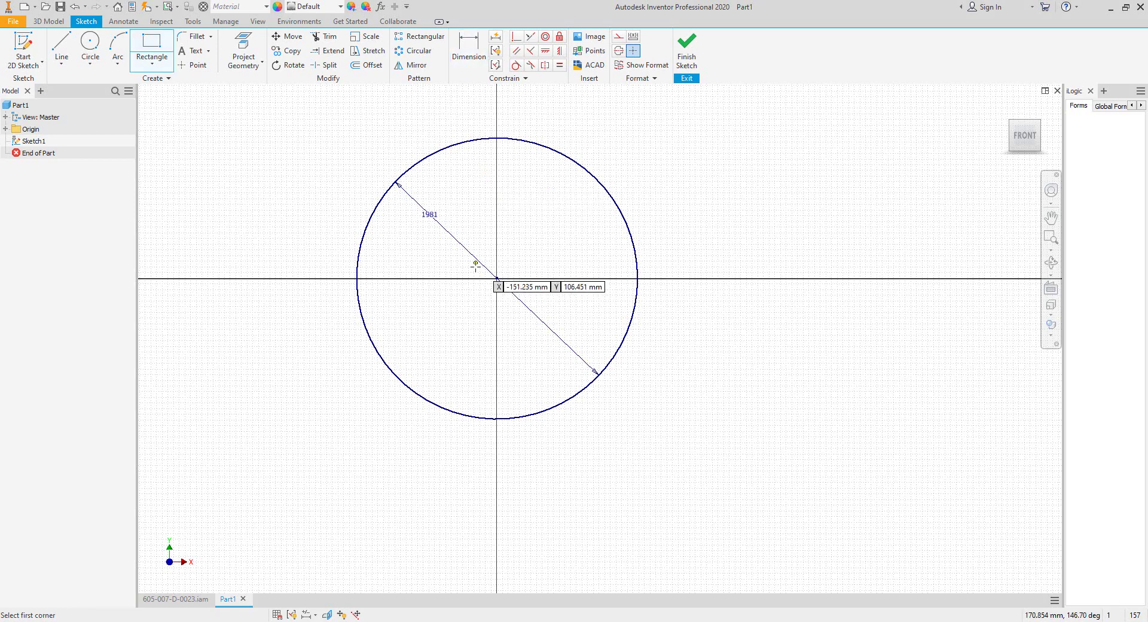
left_click(482, 292)
left_click(513, 388)
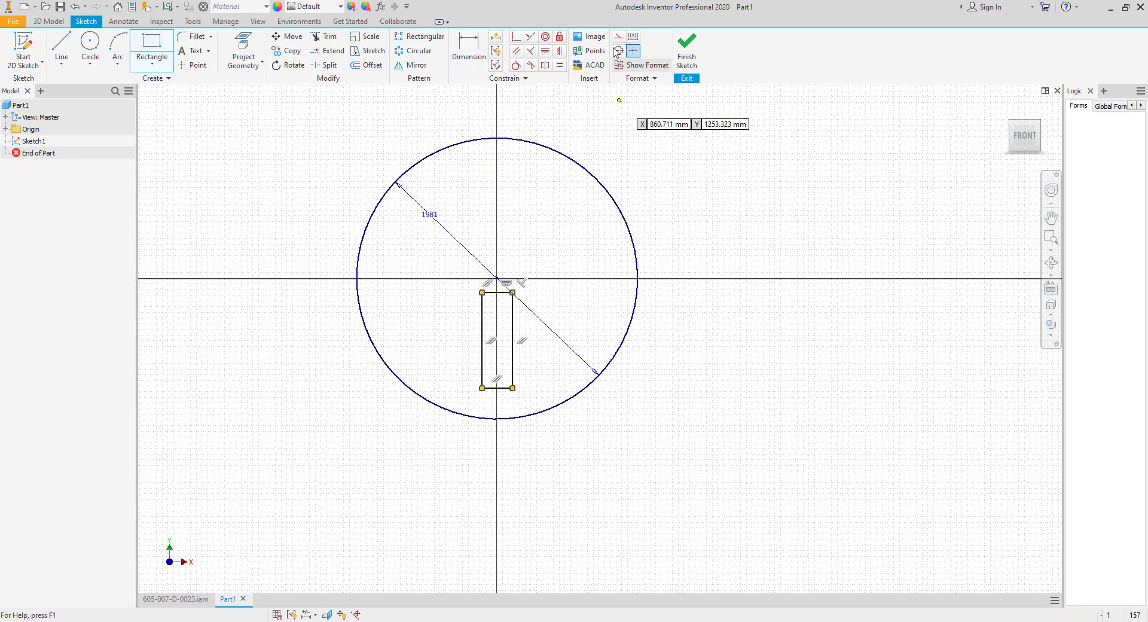
Step: Make the midpoint of the rectangle's upper edge coincident with the circle's centre
left_click(516, 38)
left_click(497, 291)
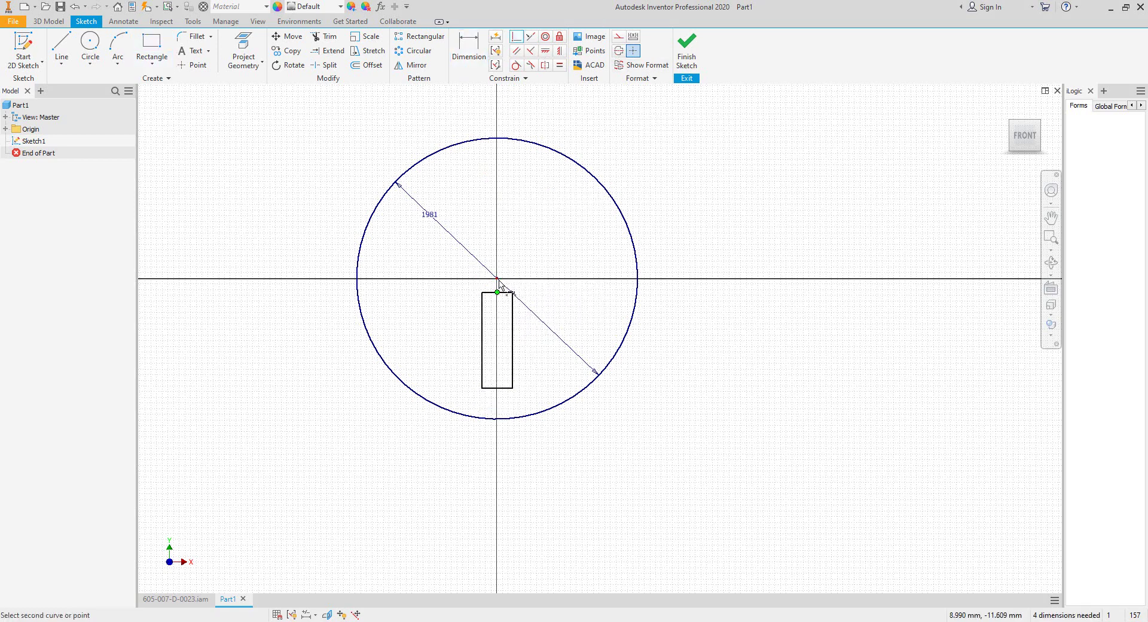
left_click(497, 278)
scroll(499, 323, "up", 4)
right_click(616, 257)
left_click(647, 269)
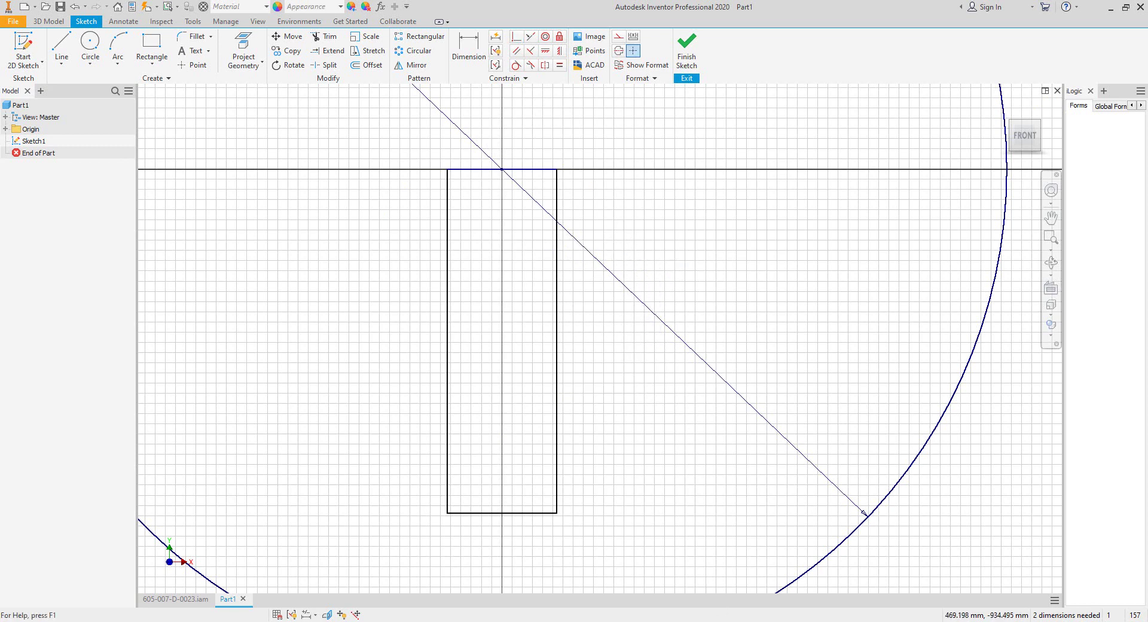
Step: In the vessel assembly, measure the diameter of the nozzle pipe's lower end edge and copy the value
left_click(175, 598)
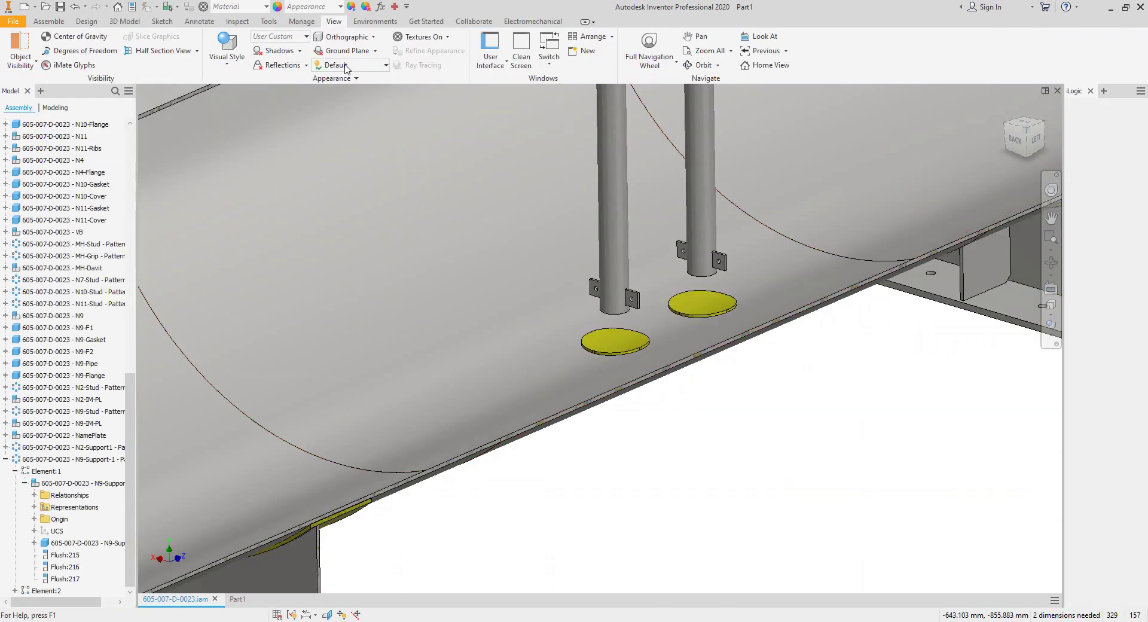
scroll(133, 67, "up", 2)
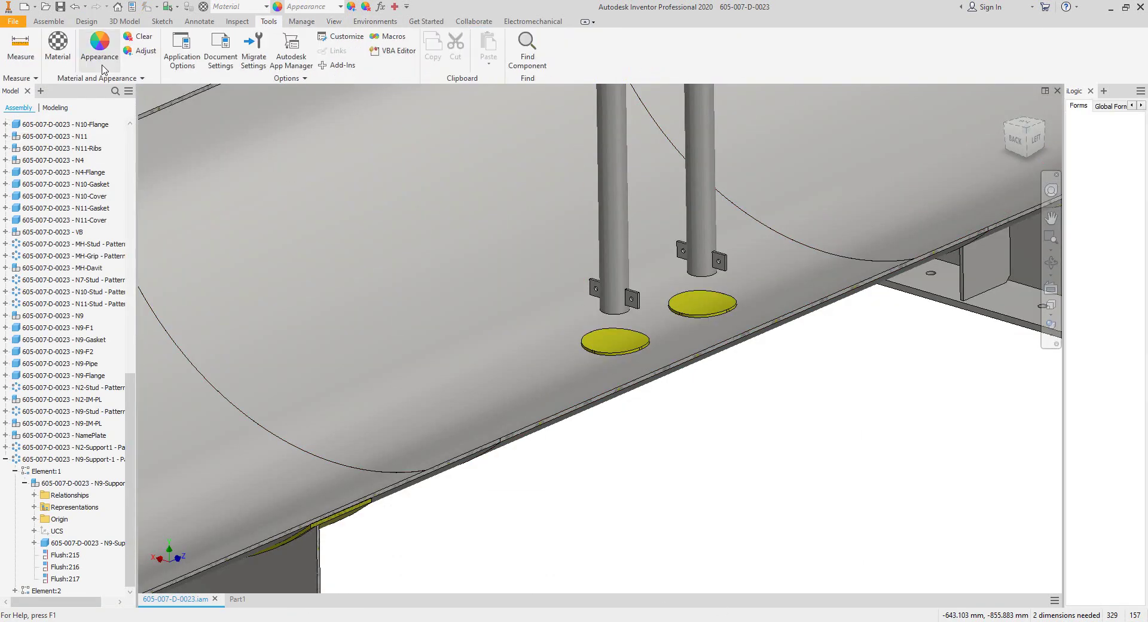
left_click(21, 45)
scroll(622, 320, "down", 5)
left_click(610, 313)
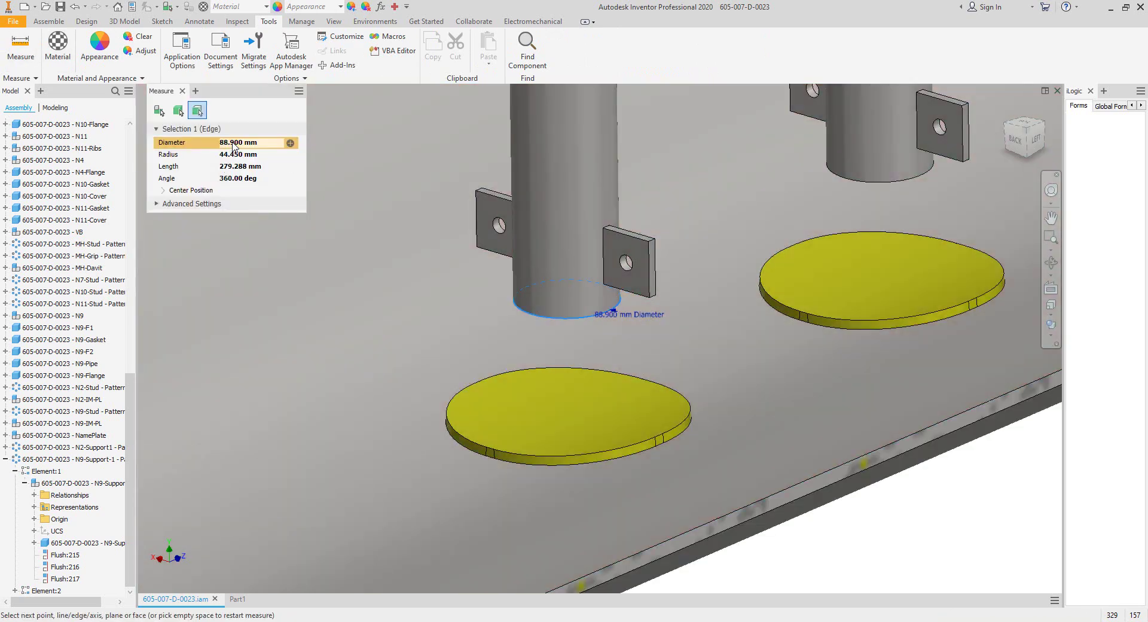
right_click(234, 145)
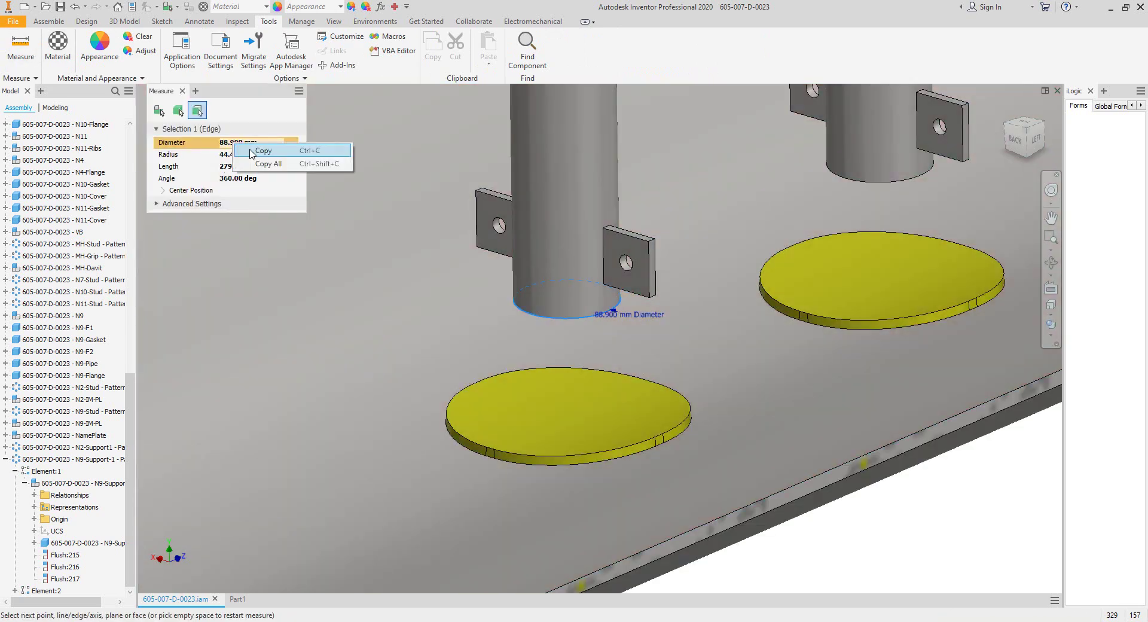
left_click(251, 150)
Step: In Part1, set the rectangle's width to the copied 88.9 mm and stretch its lower end closer to the circle
left_click(238, 599)
left_click(236, 600)
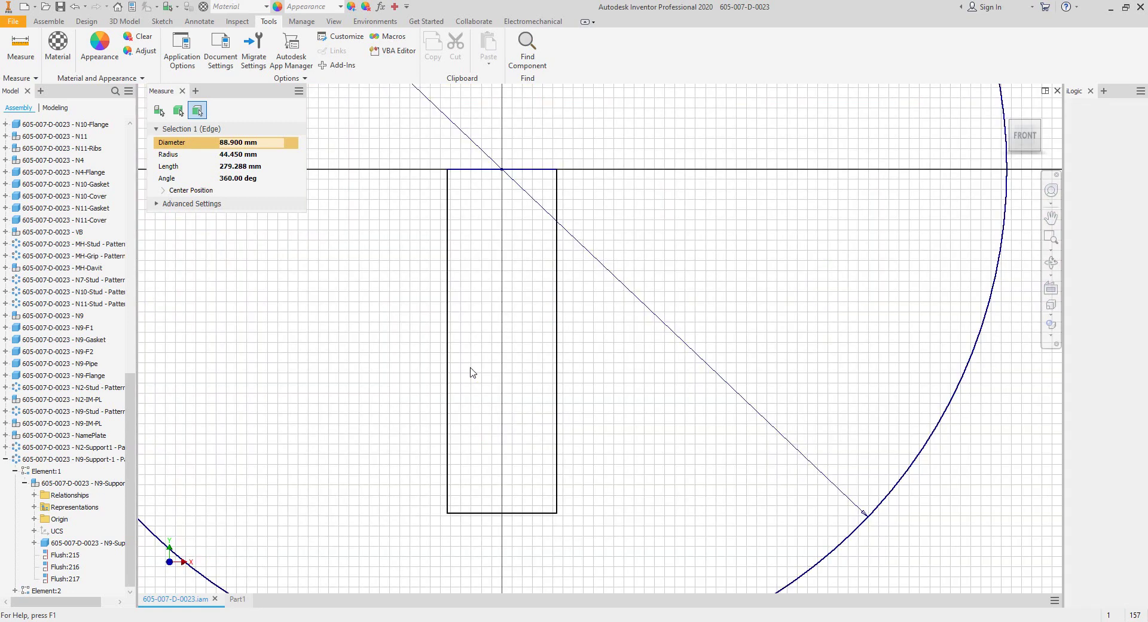
left_click(557, 274)
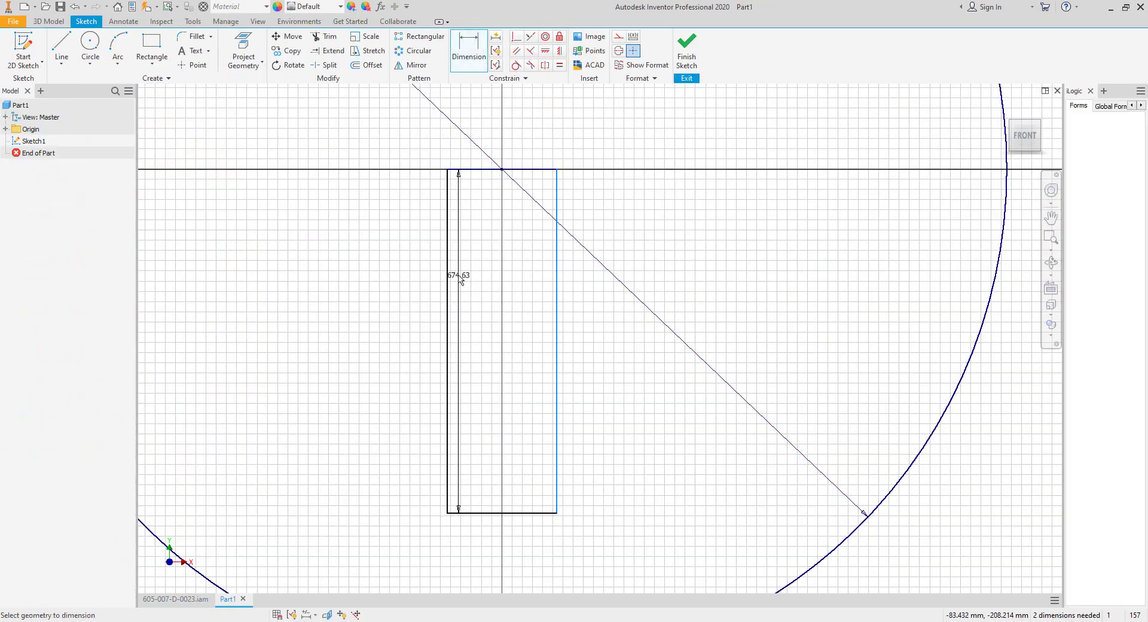
left_click(448, 276)
left_click(487, 266)
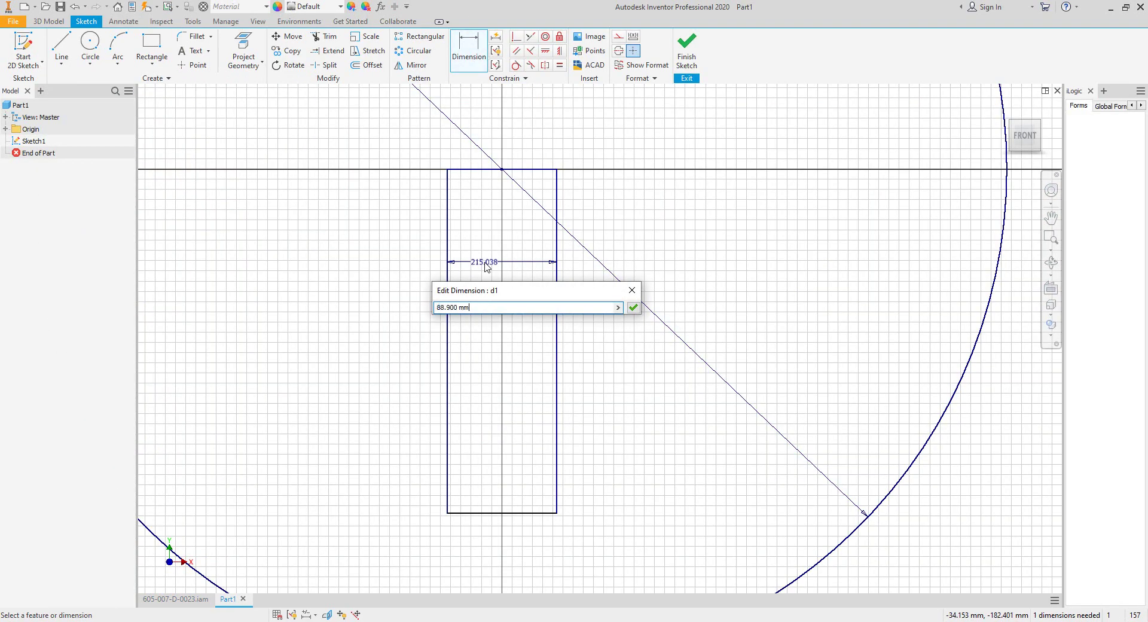
key("Return")
middle_click_drag(727, 383, 700, 170)
right_click(643, 240)
left_click(697, 244)
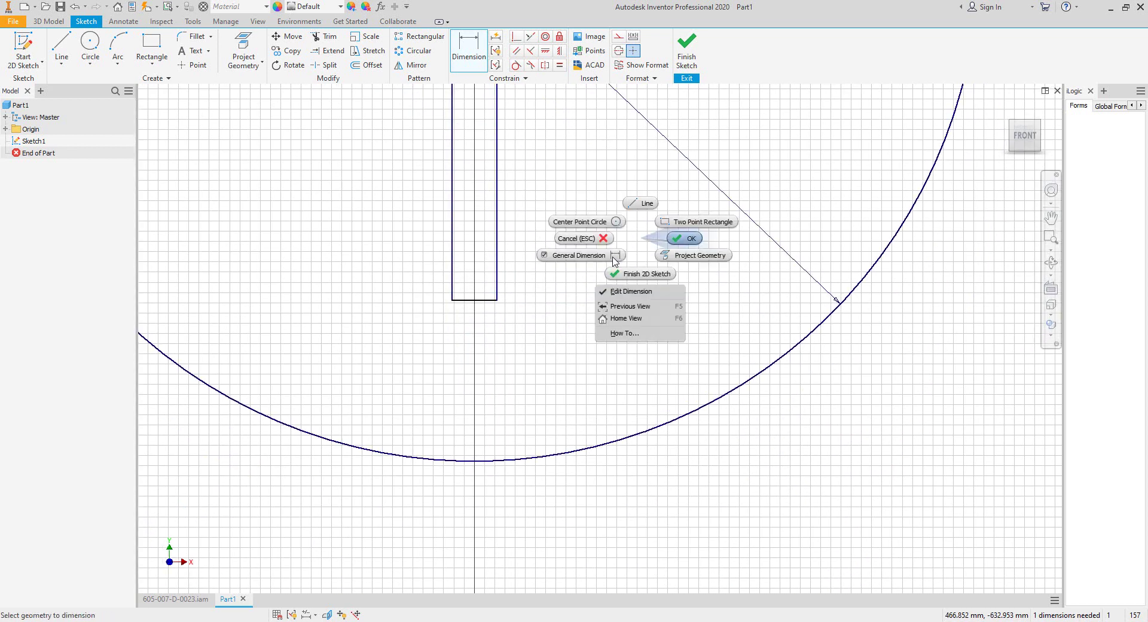
left_click_drag(499, 301, 501, 387)
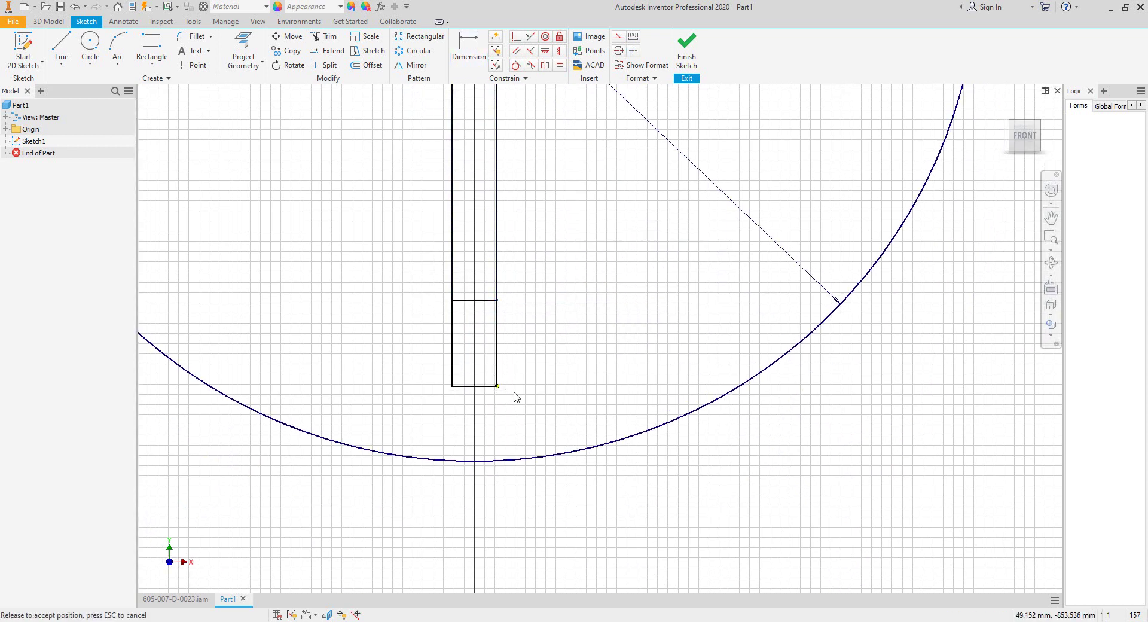
Step: Sketch a rectangle about 76 mm wide and 53 mm high against the pipe outline's right edge near its lower end, and make its sides equal
left_click(152, 45)
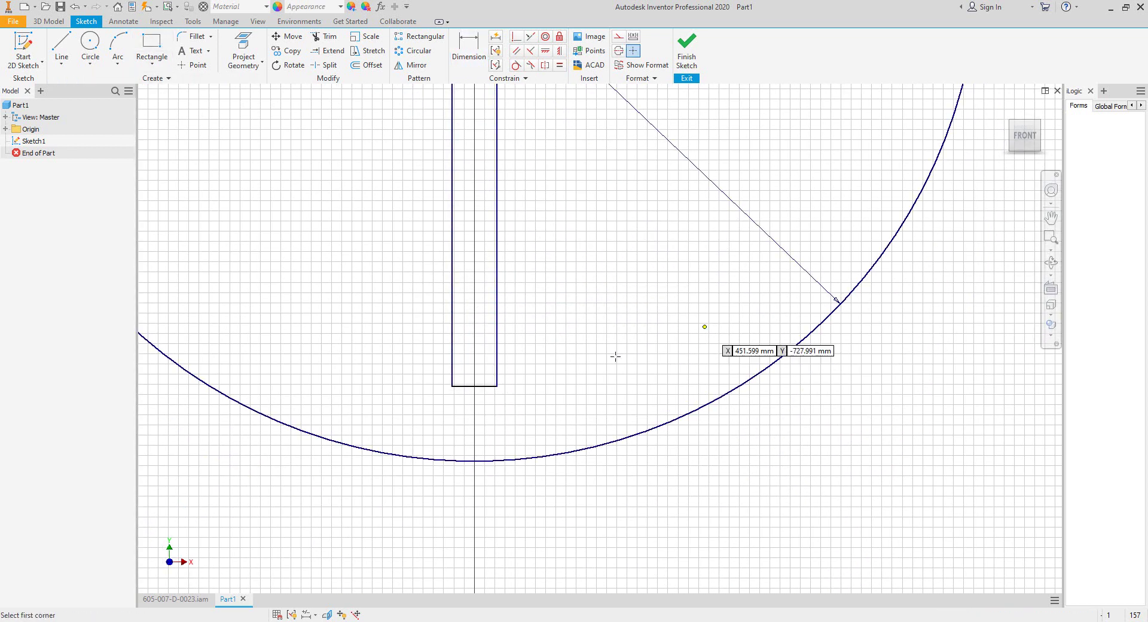
scroll(598, 357, "up", 3)
left_click(439, 333)
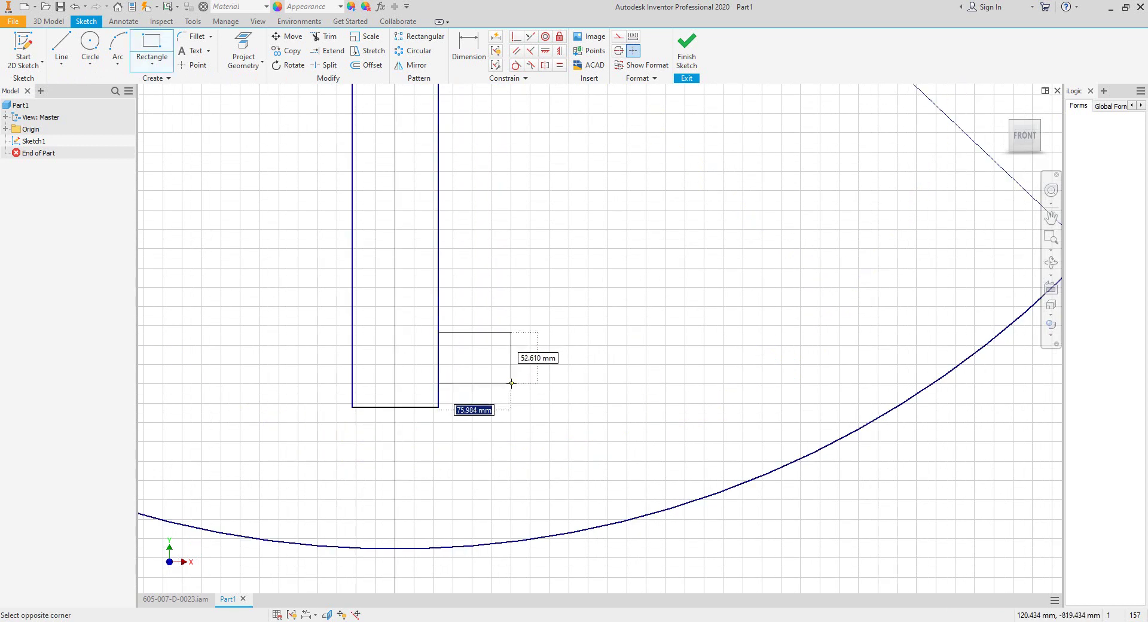
left_click(511, 383)
key("equal")
left_click(478, 332)
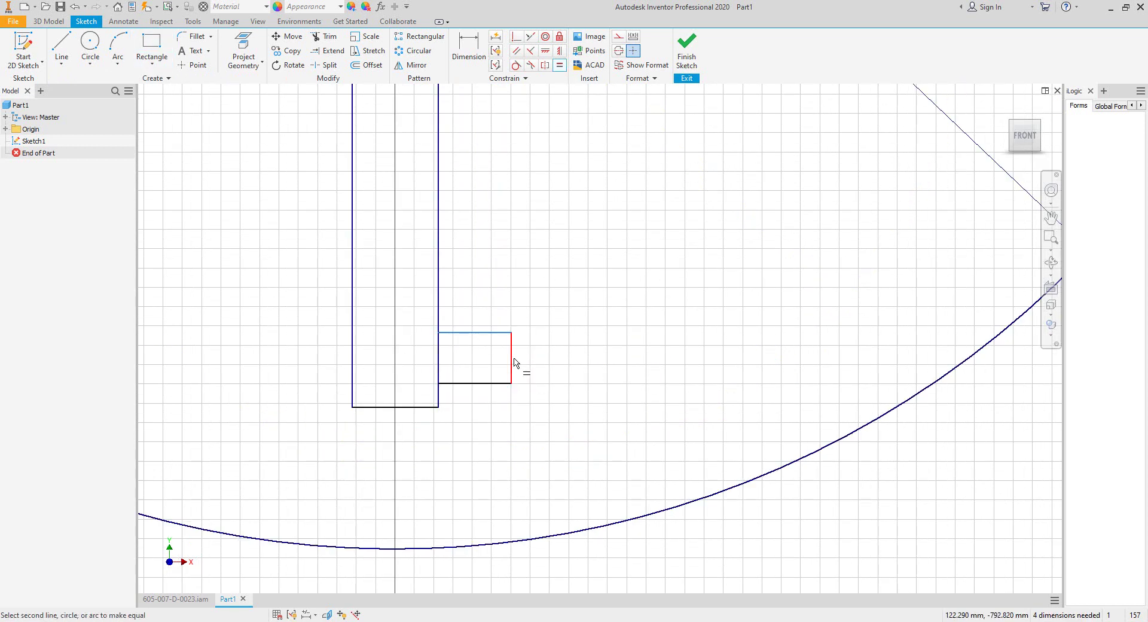
left_click(512, 374)
Step: Set the new square's height to 50 mm and add a driven dimension for its width
key("d")
left_click(506, 359)
left_click(526, 353)
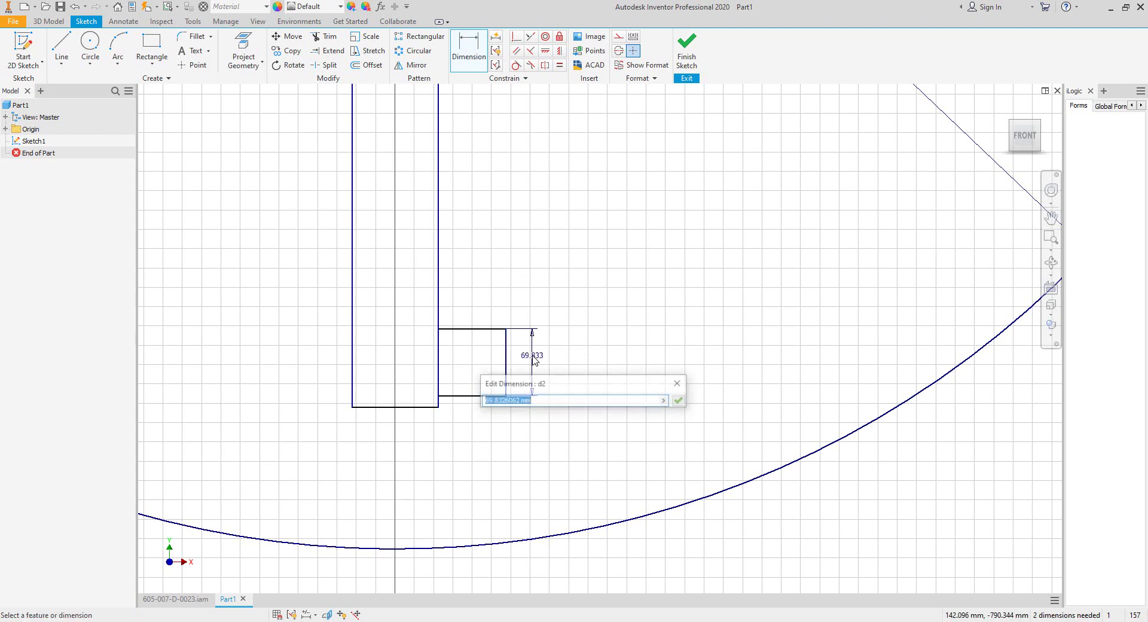
type("50")
key("Return")
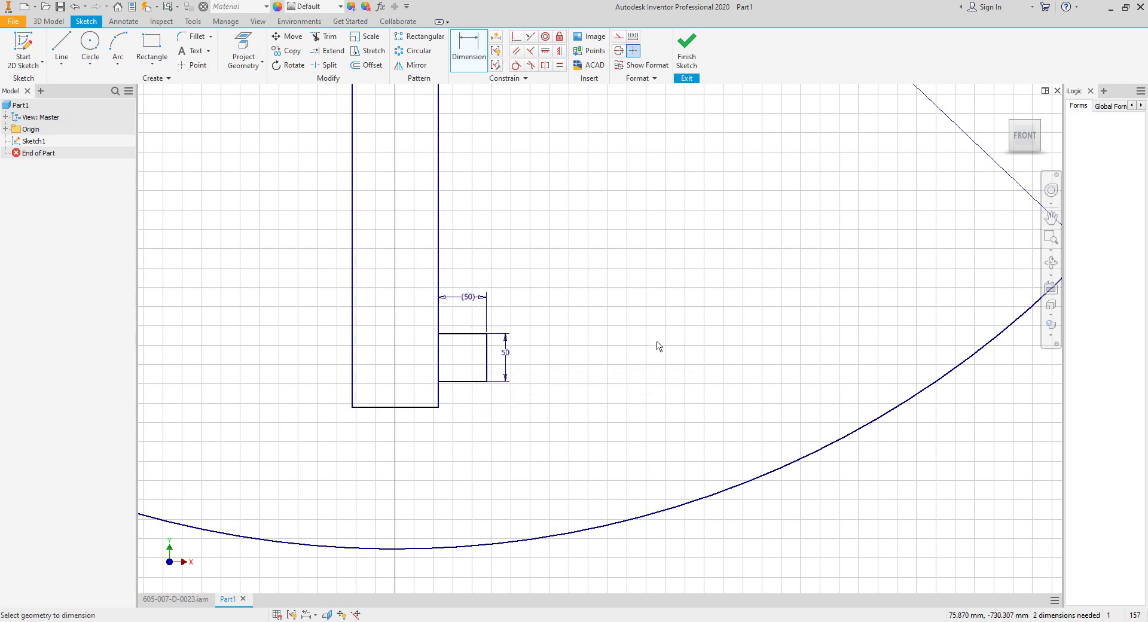
middle_click_drag(588, 335, 617, 262)
right_click(594, 282)
left_click(630, 284)
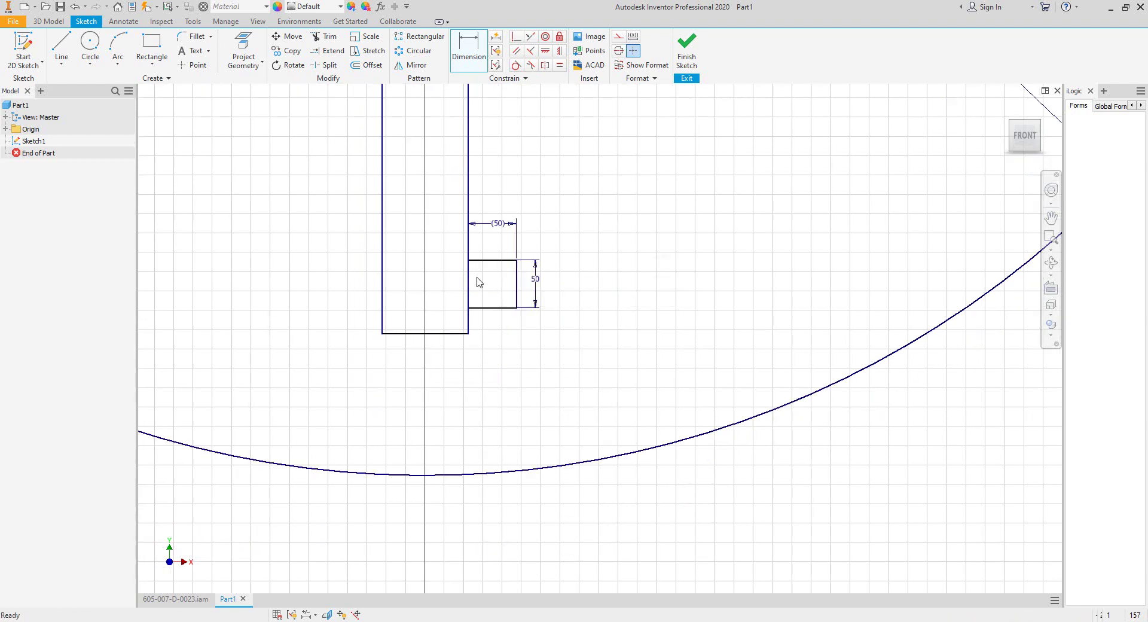
Step: Sketch a circle inside the small square and set its diameter to 14 mm
left_click(91, 48)
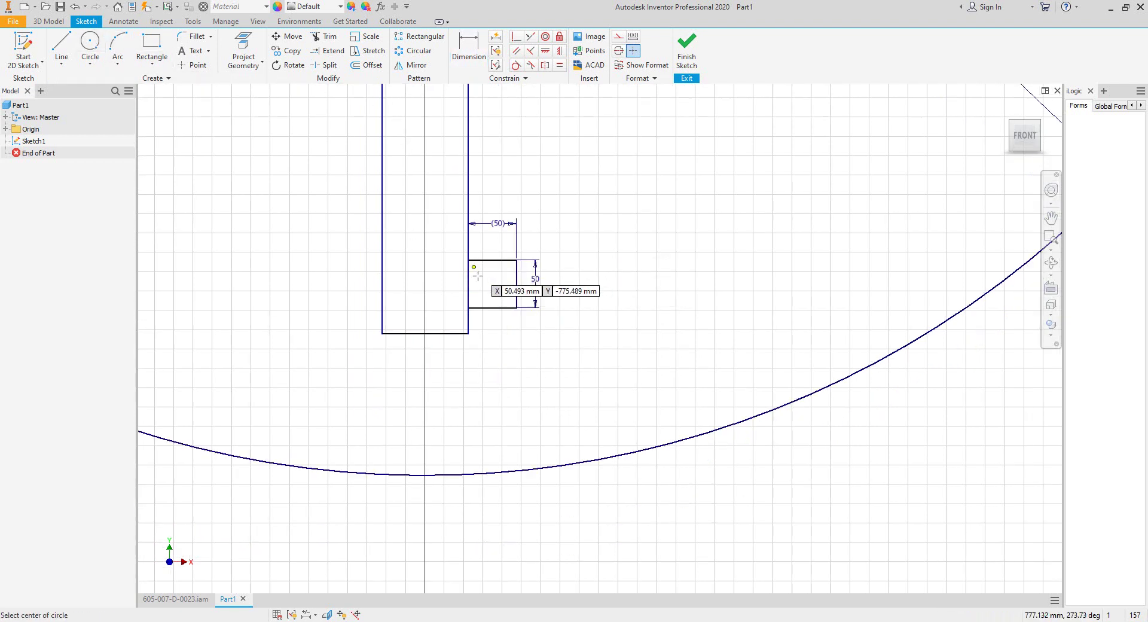
scroll(479, 278, "up", 3)
left_click(504, 291)
left_click(509, 281)
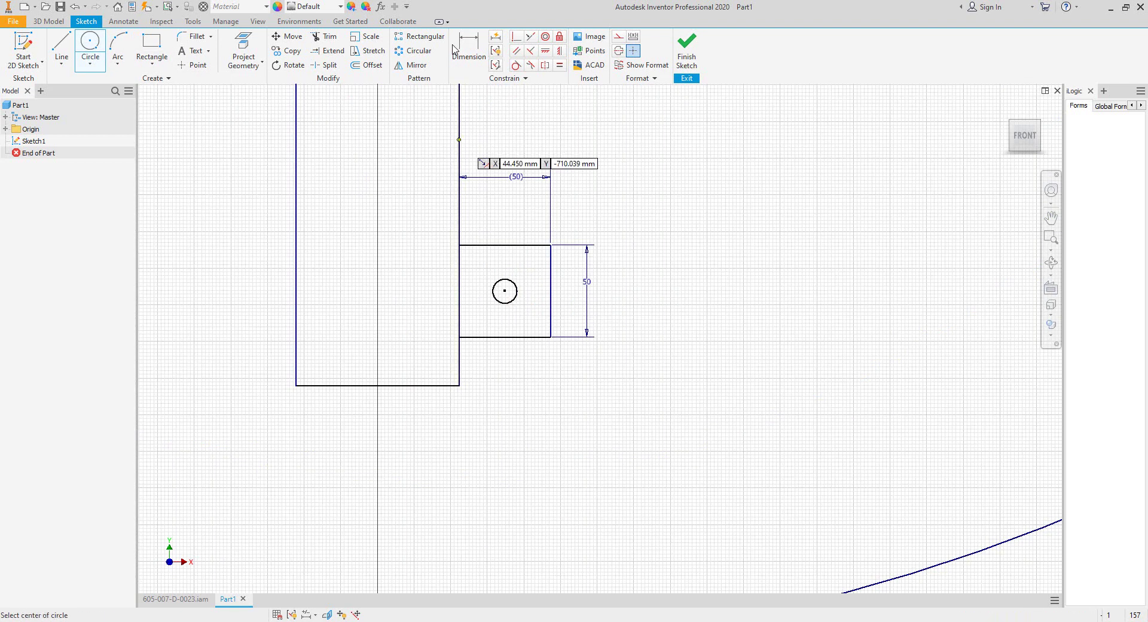
left_click(465, 51)
left_click(516, 287)
left_click(532, 267)
type("14")
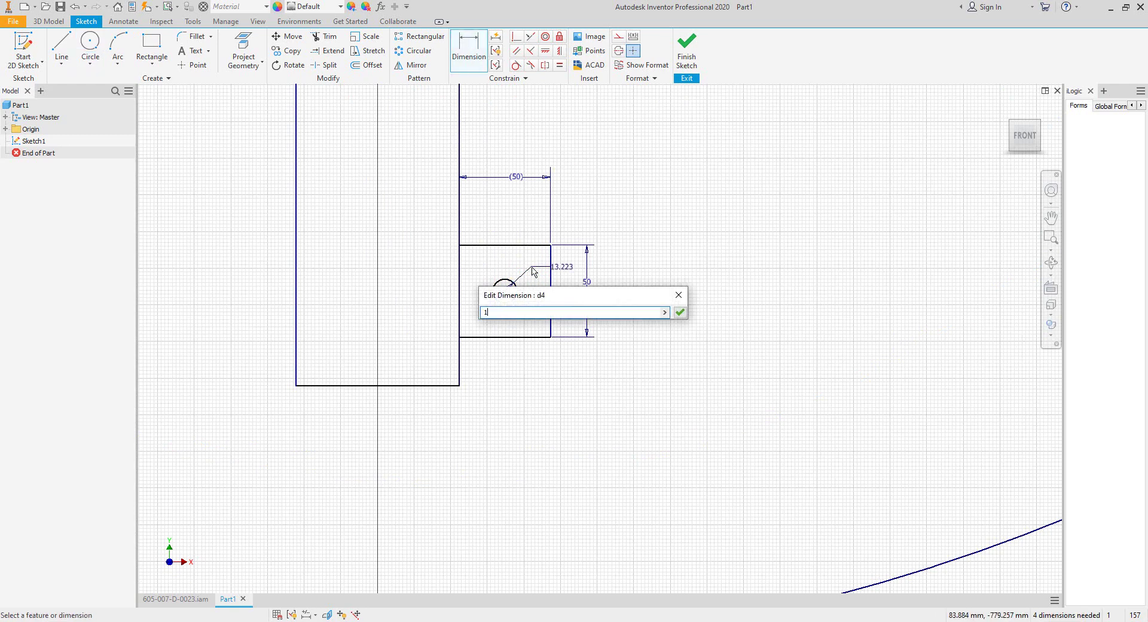
key("Return")
Step: Align the hole's centre horizontally with the midpoint of the square's outer edge and vertically with the midpoint of its upper edge
left_click(546, 50)
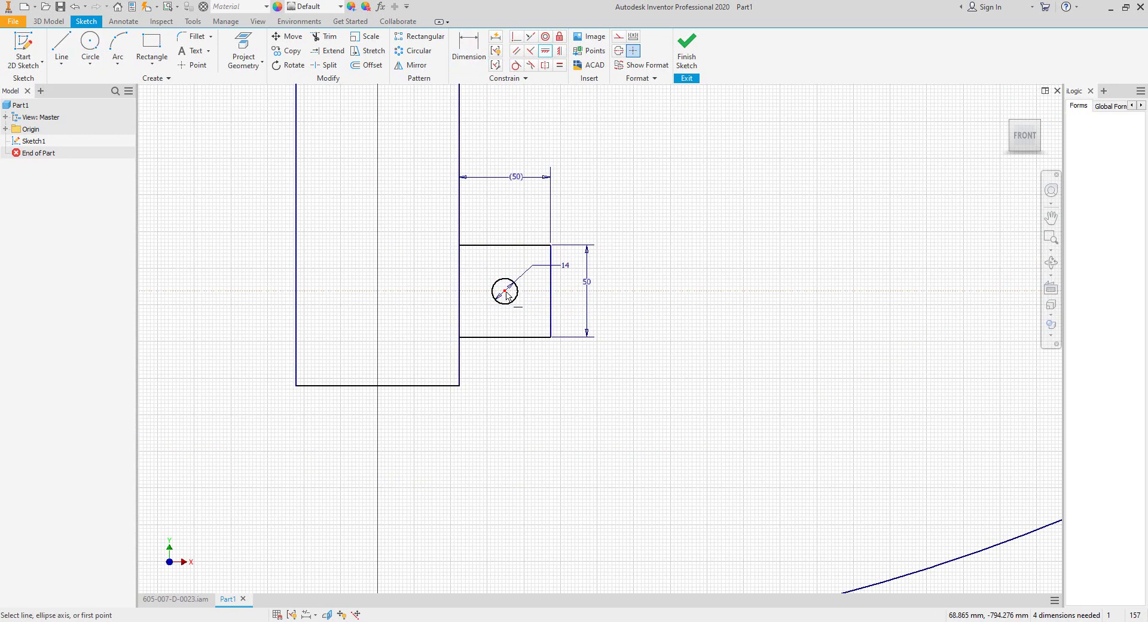
key("Escape")
left_click(559, 51)
left_click(507, 245)
right_click(597, 199)
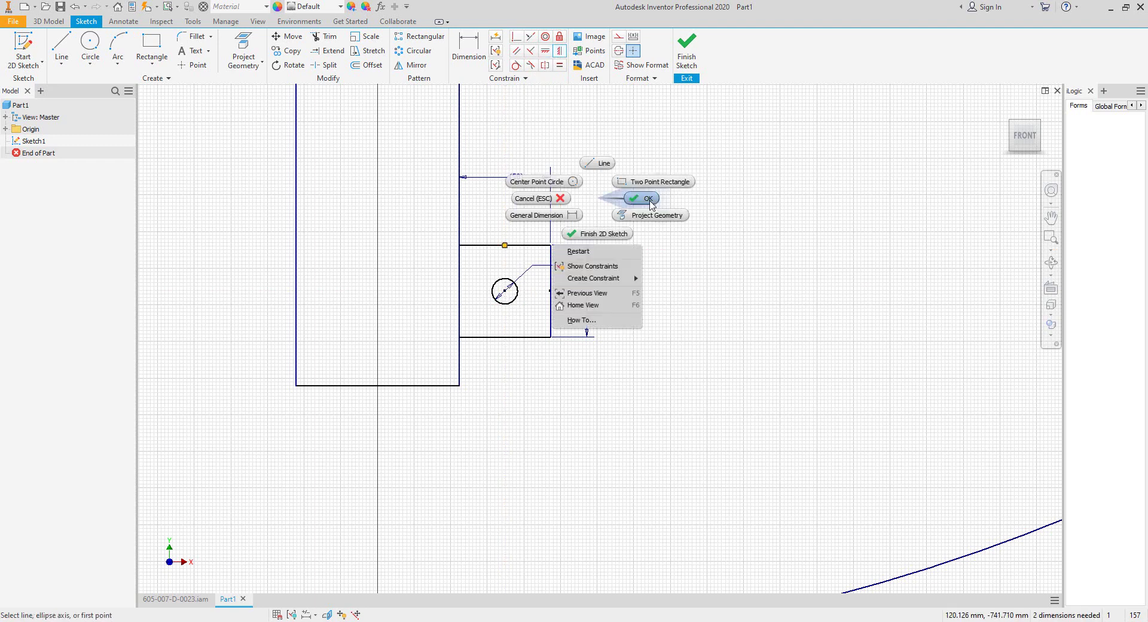
left_click(648, 201)
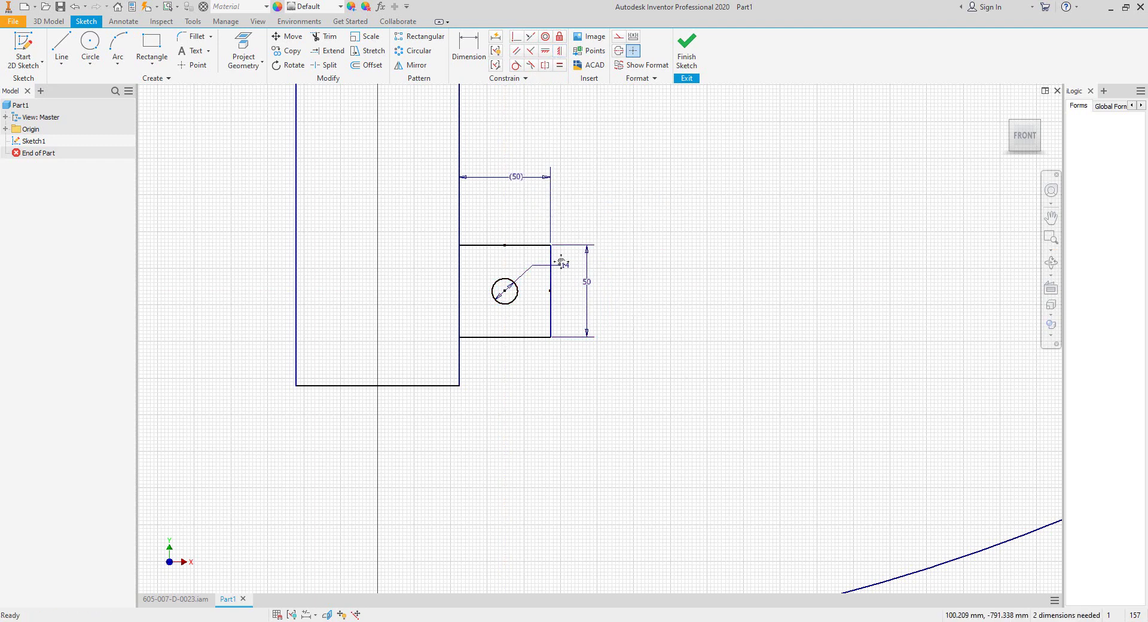
Step: Convert the sketched circle, pipe outline and holed square to construction geometry
middle_click_drag(562, 261, 559, 214)
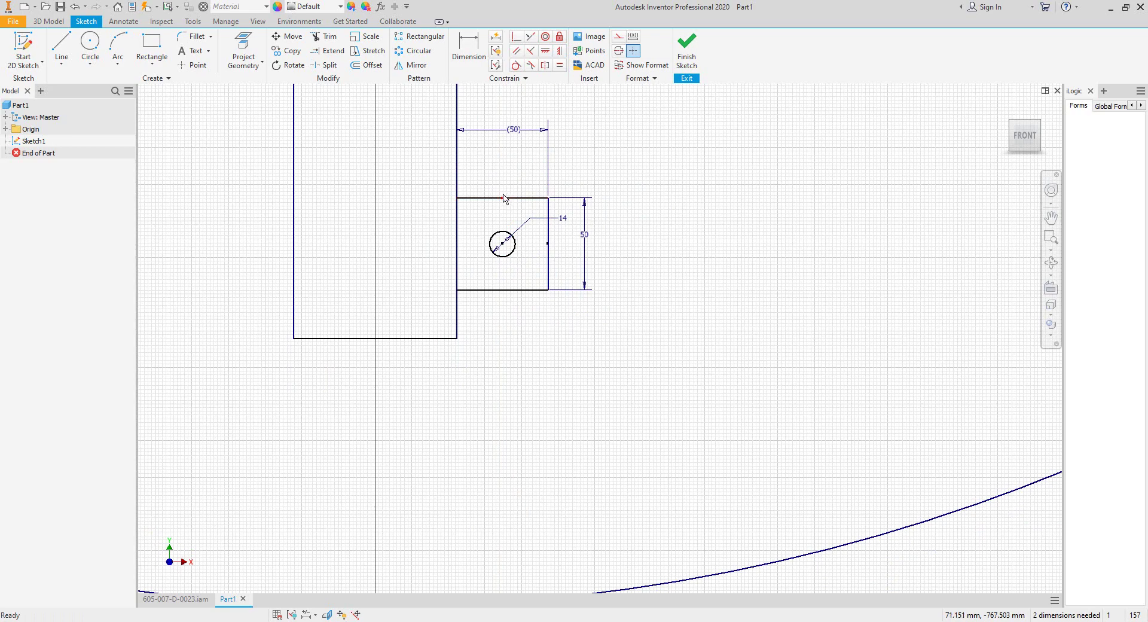
middle_click_drag(591, 265, 594, 256)
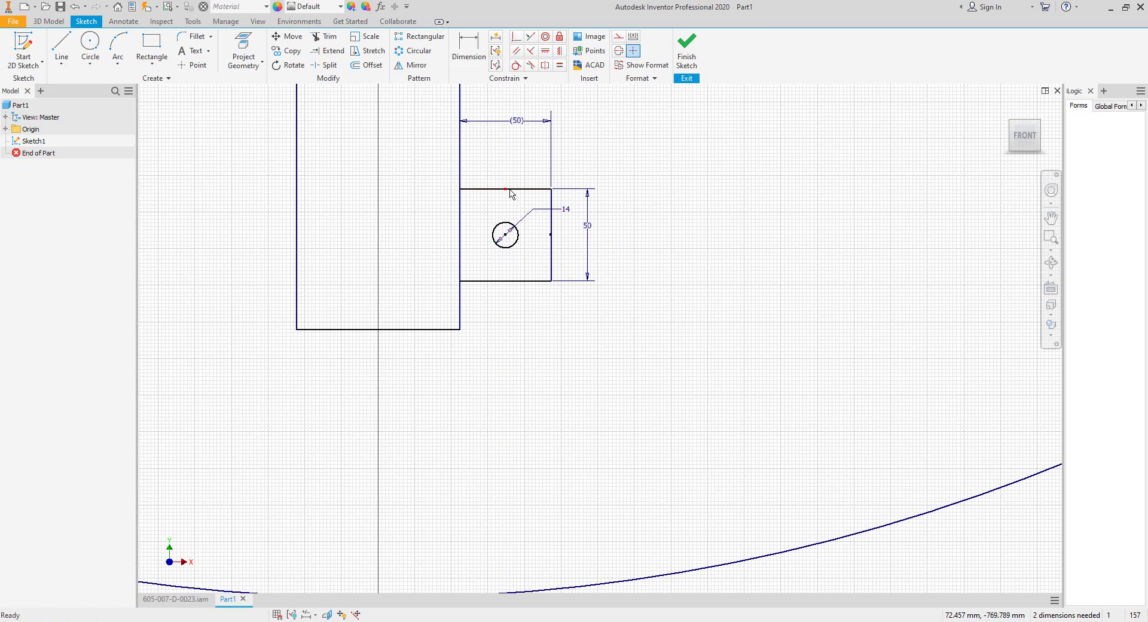
scroll(536, 245, "down", 3)
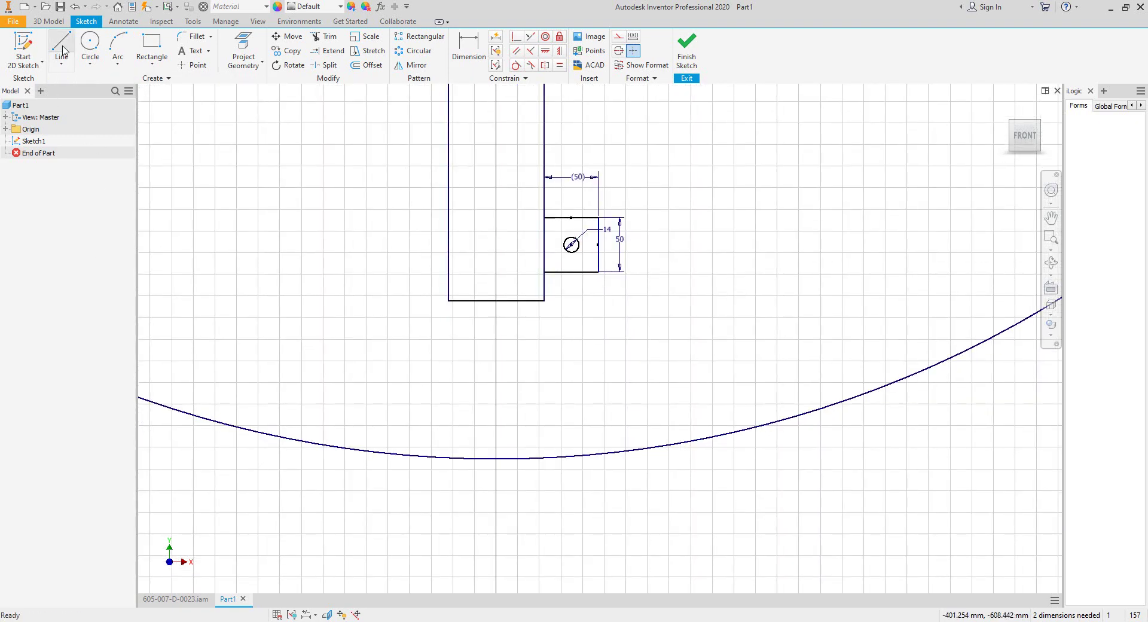
mouse_move(707, 161)
left_mouse_down()
mouse_move(384, 319)
mouse_move(323, 462)
mouse_move(318, 506)
left_mouse_up()
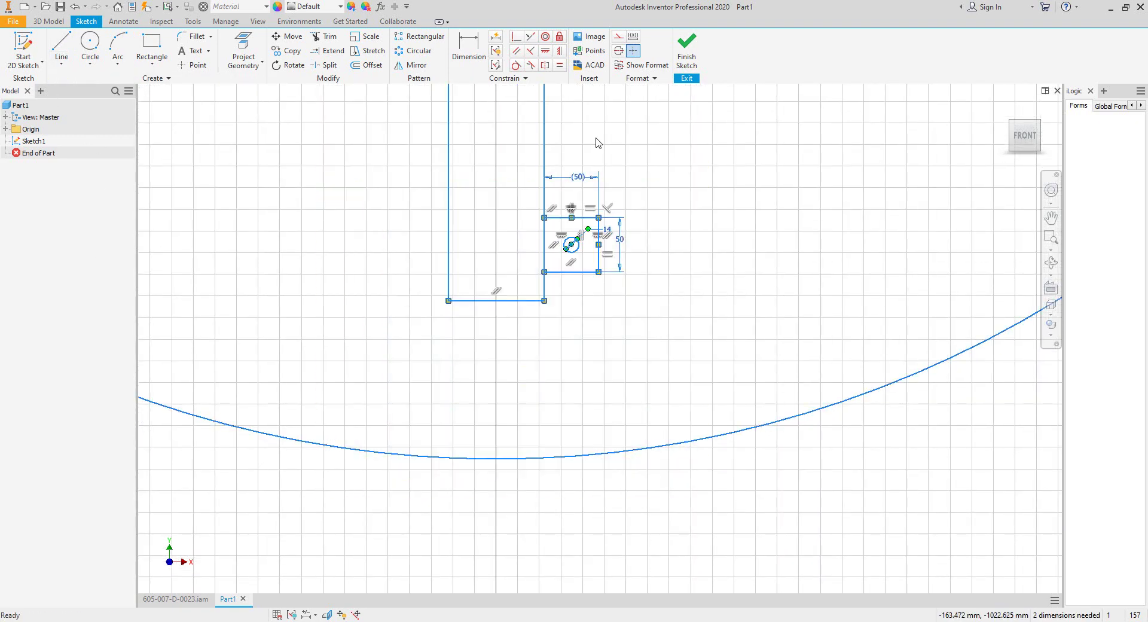
left_click(618, 38)
left_click(673, 177)
middle_click_drag(572, 247, 529, 272)
Step: Create a drawing of the vessel assembly 605-007-D-0023 and place its left side as base view at scale 1:50
left_click(173, 599)
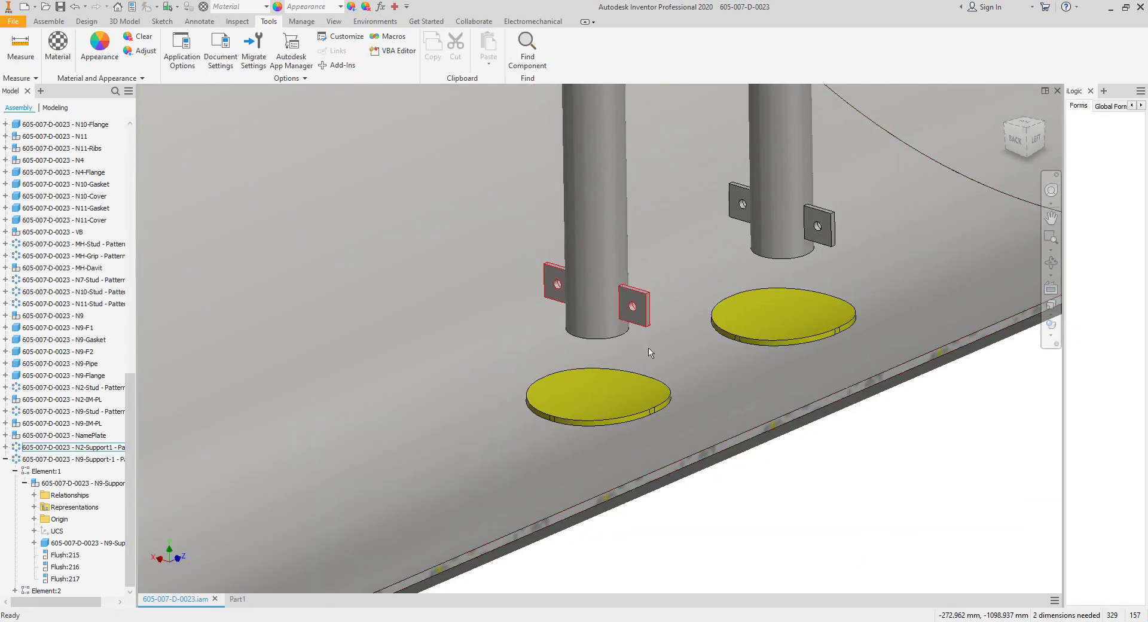
left_click(36, 5)
left_click(82, 55)
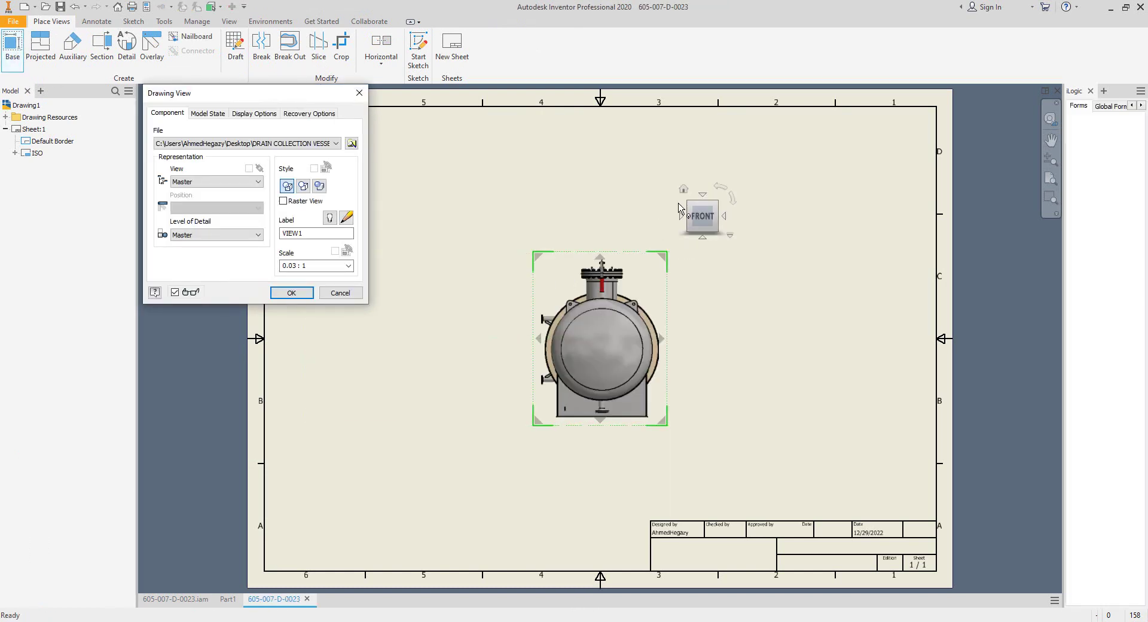
left_click(681, 216)
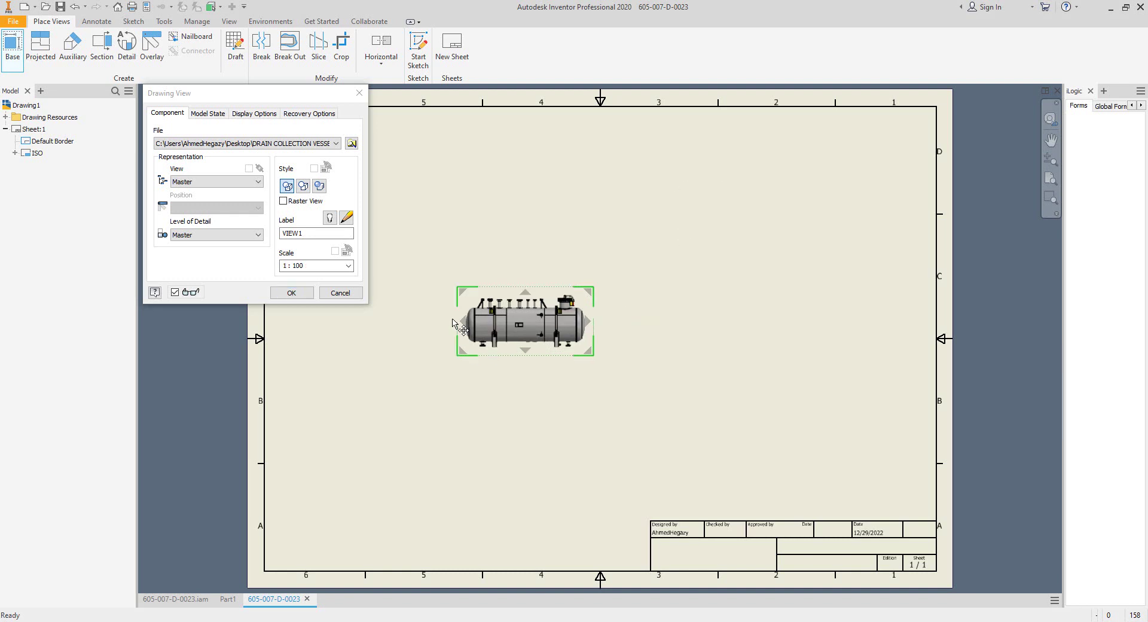
left_click(297, 266)
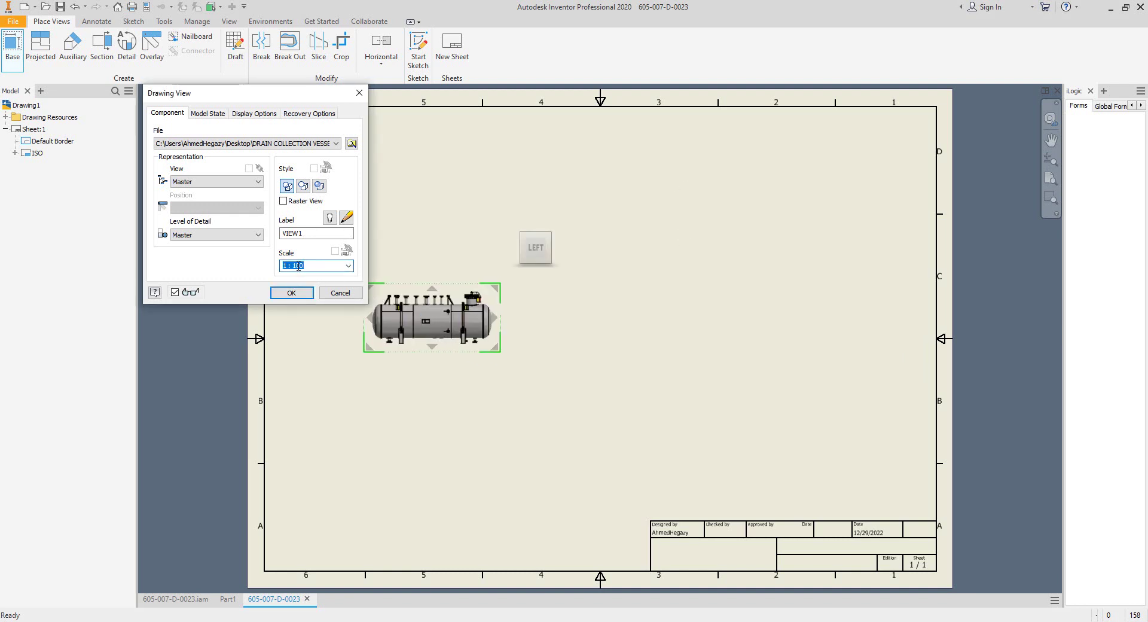
type("50")
key("Return")
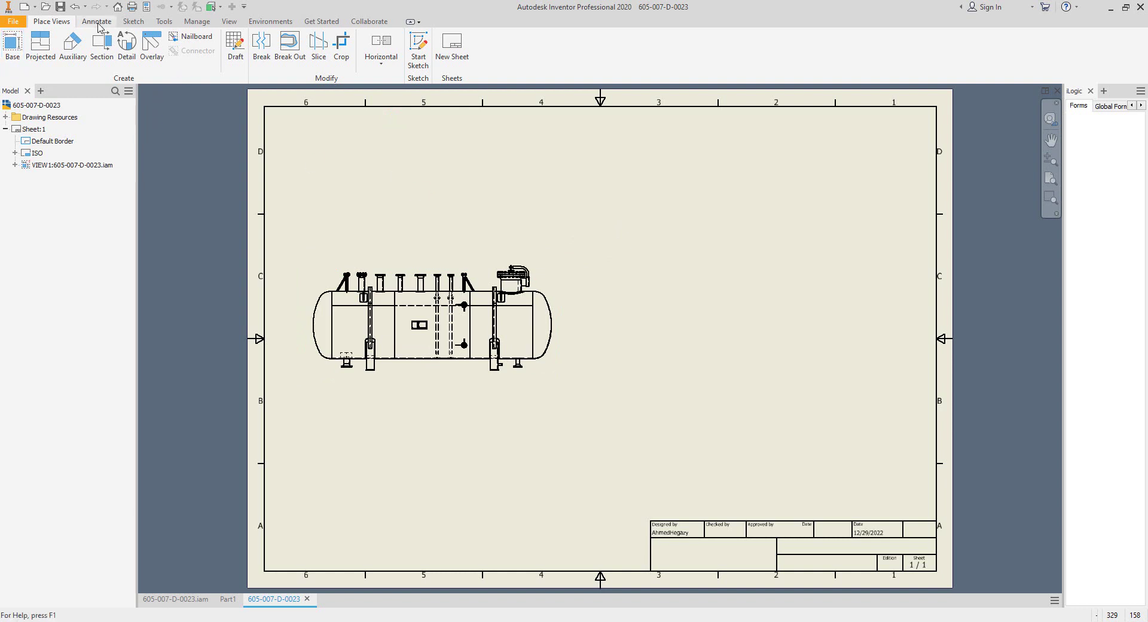
Step: Create a section view of the vessel along a vertical cutting line just beside the N2 and N9 pipes, placed beside the base view
left_click(101, 45)
left_click(439, 308)
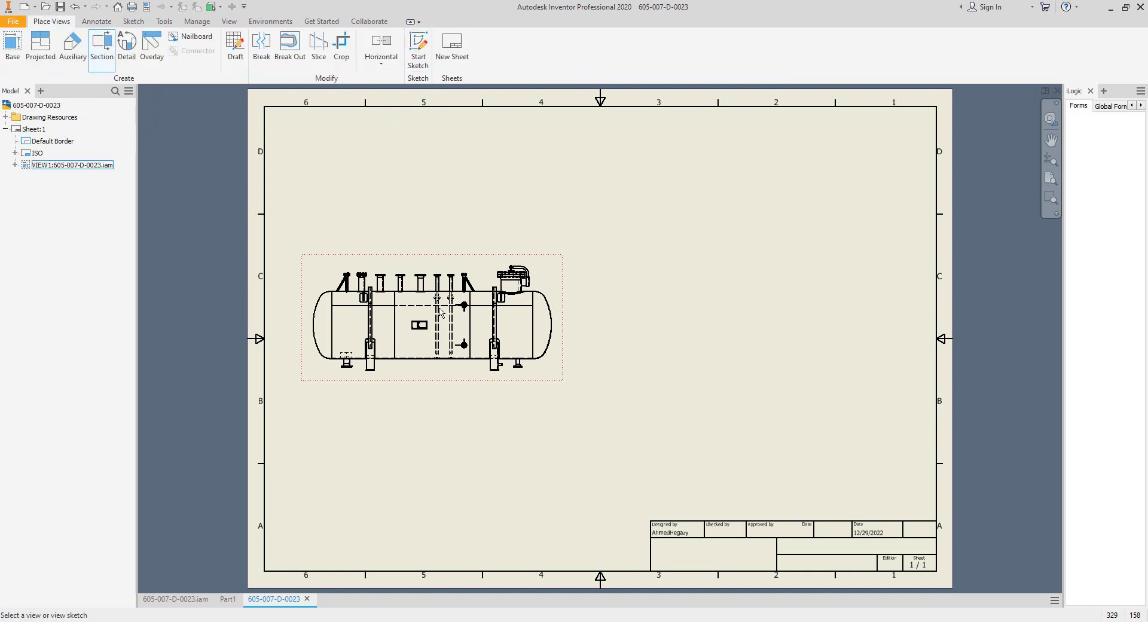
scroll(431, 291, "up", 3)
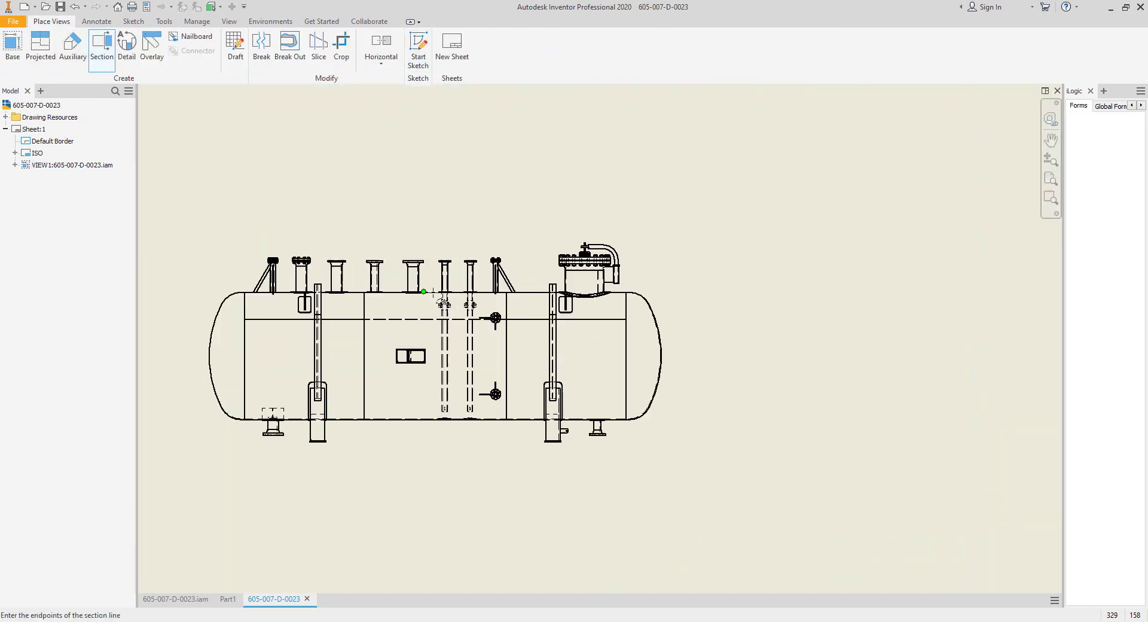
left_click(431, 453)
right_click(431, 454)
left_click(395, 497)
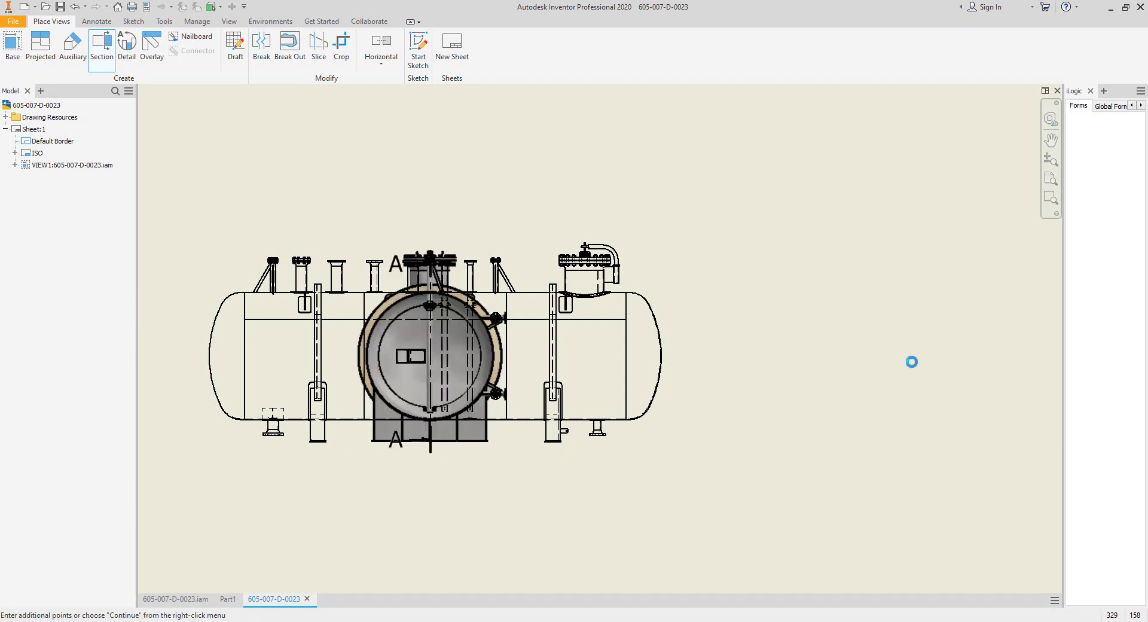
left_click(935, 428)
Step: In the section view, dimension the vertical distance from the support plate's lower edge to the lowest point of the shell's inner wall
scroll(897, 410, "up", 6)
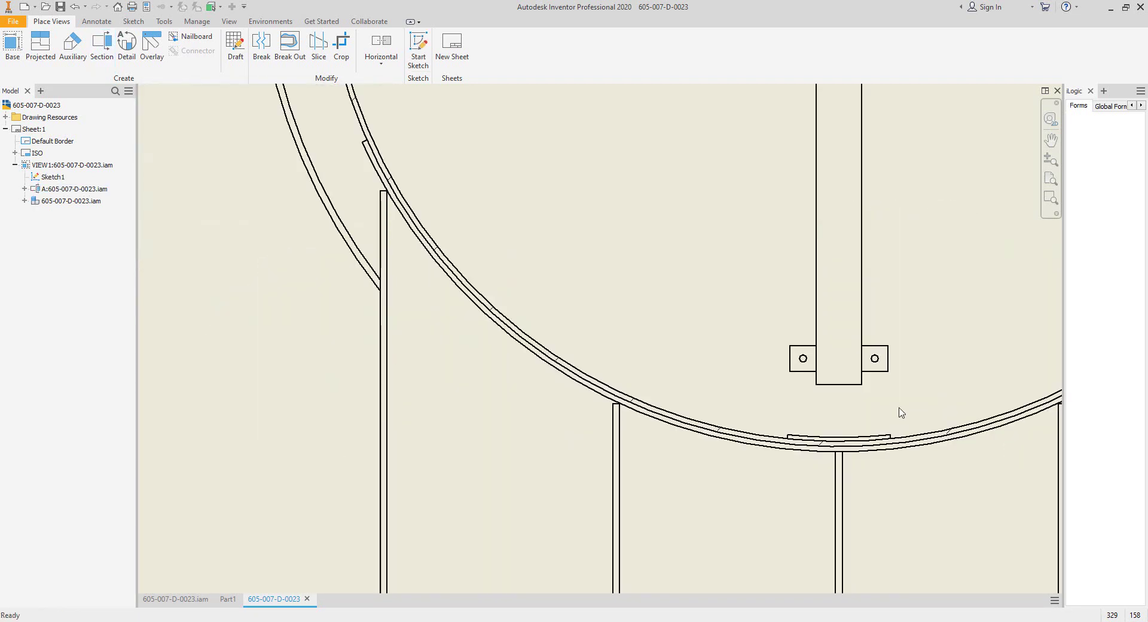
left_click(96, 21)
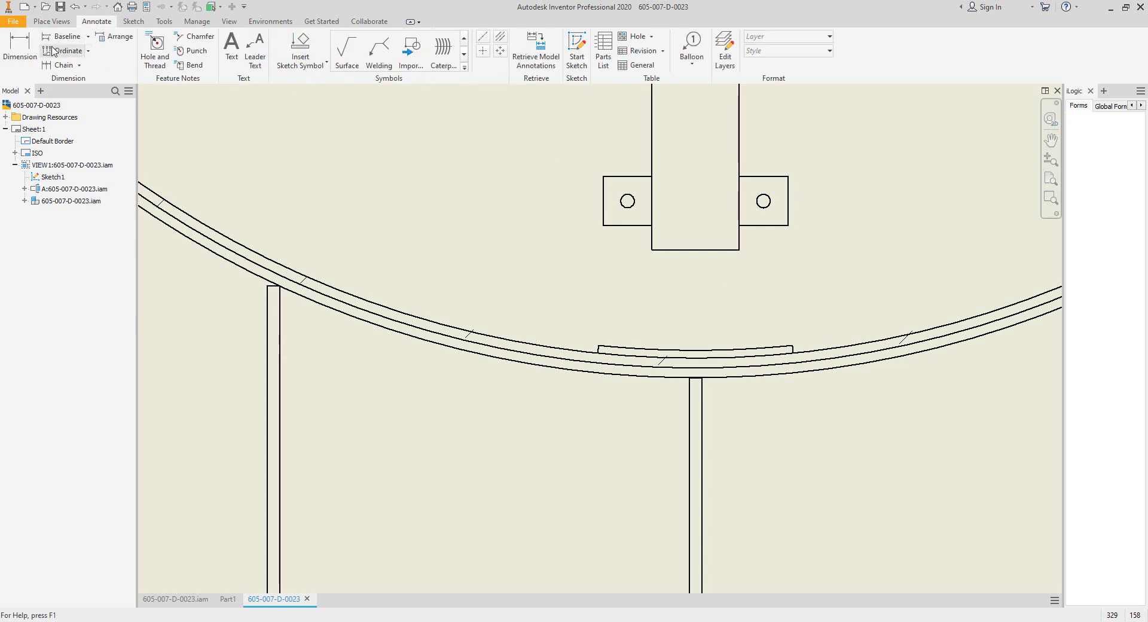
left_click(20, 51)
left_click(776, 226)
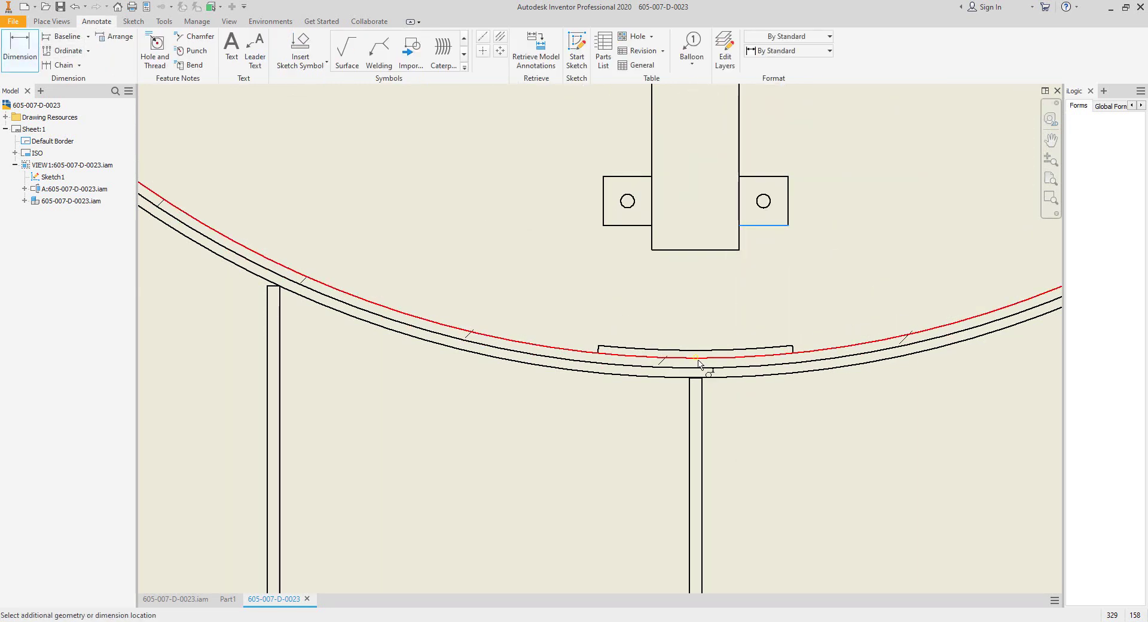
left_click(699, 362)
scroll(915, 282, "down", 5)
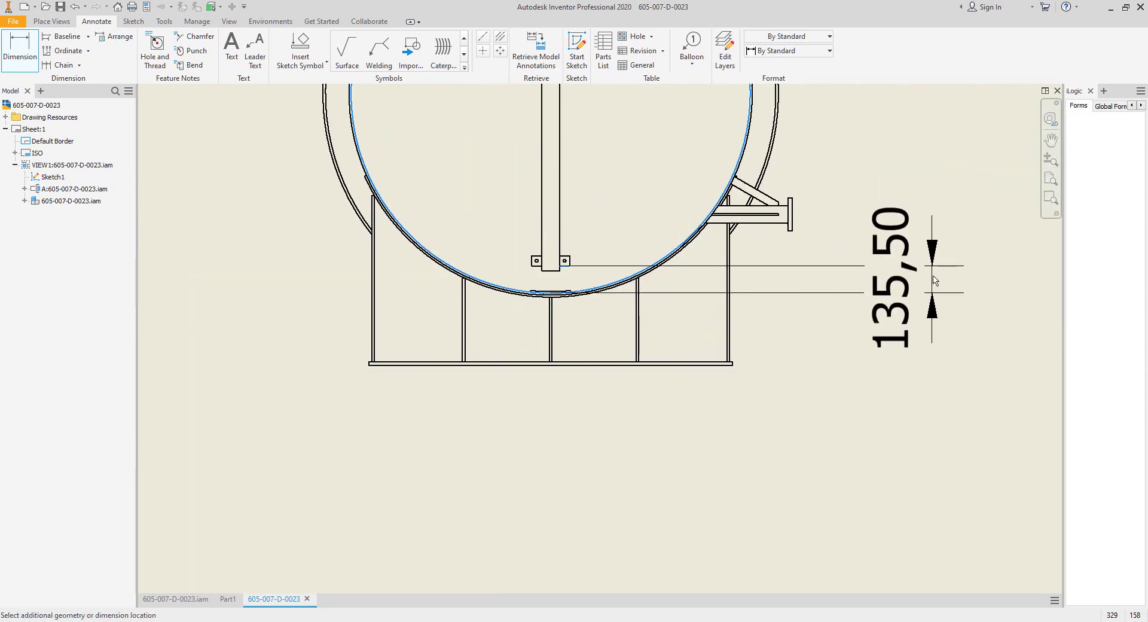
left_click(933, 281)
right_click(922, 139)
left_click(965, 141)
scroll(877, 332, "up", 3)
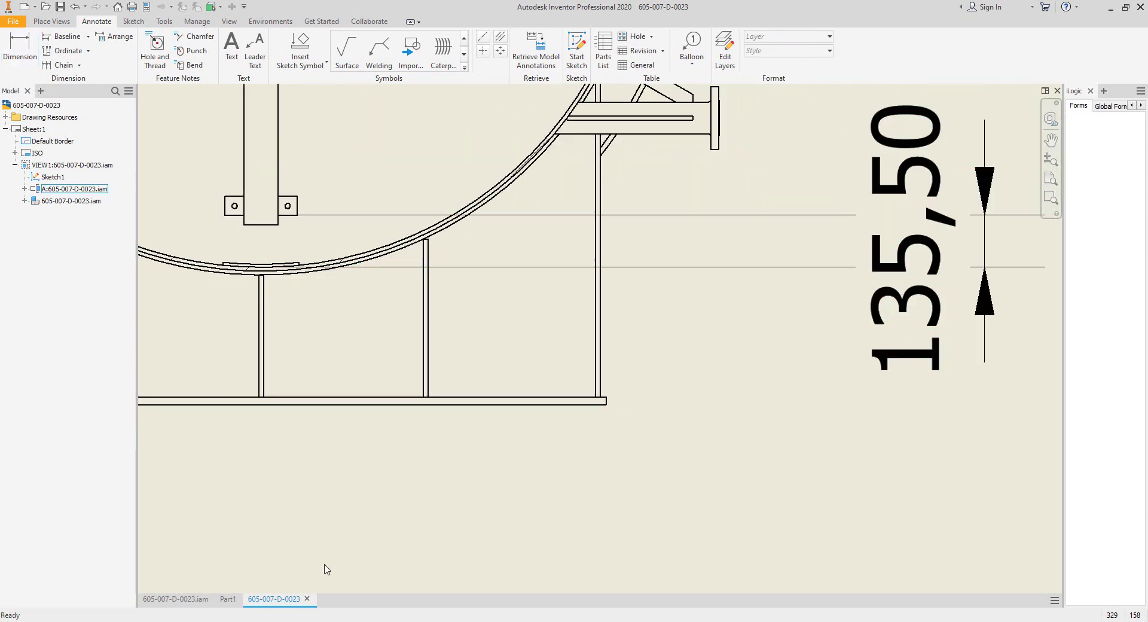
Step: In Part1, sketch a vertical construction line from the midpoint of the pipe outline's lower edge to the large circle's lowest point
left_click(228, 599)
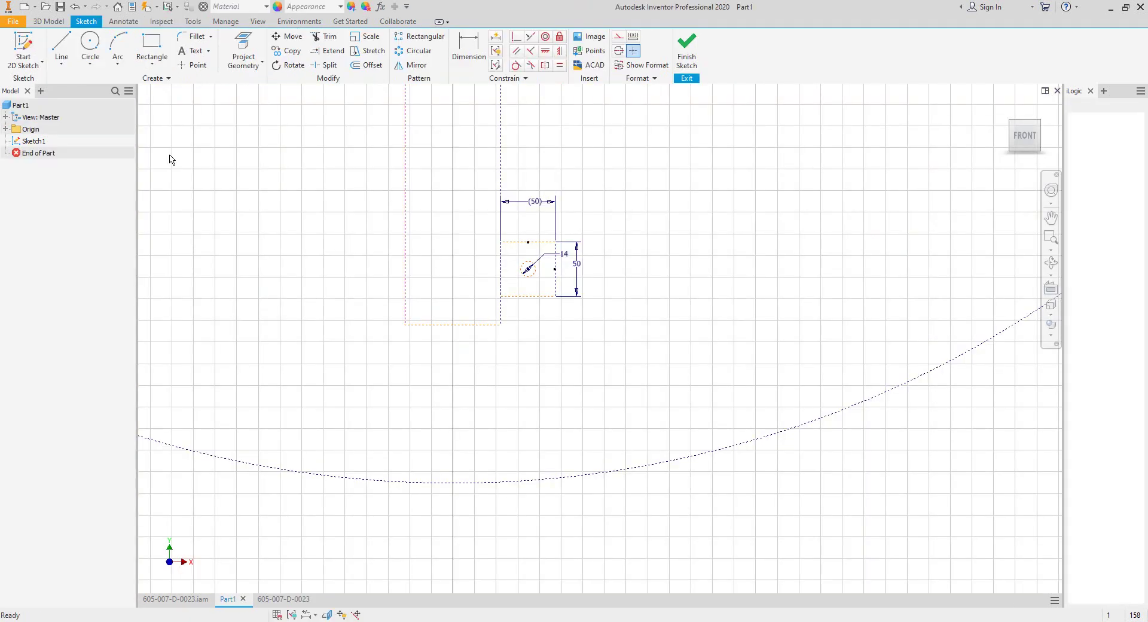
left_click(194, 65)
scroll(453, 481, "down", 3)
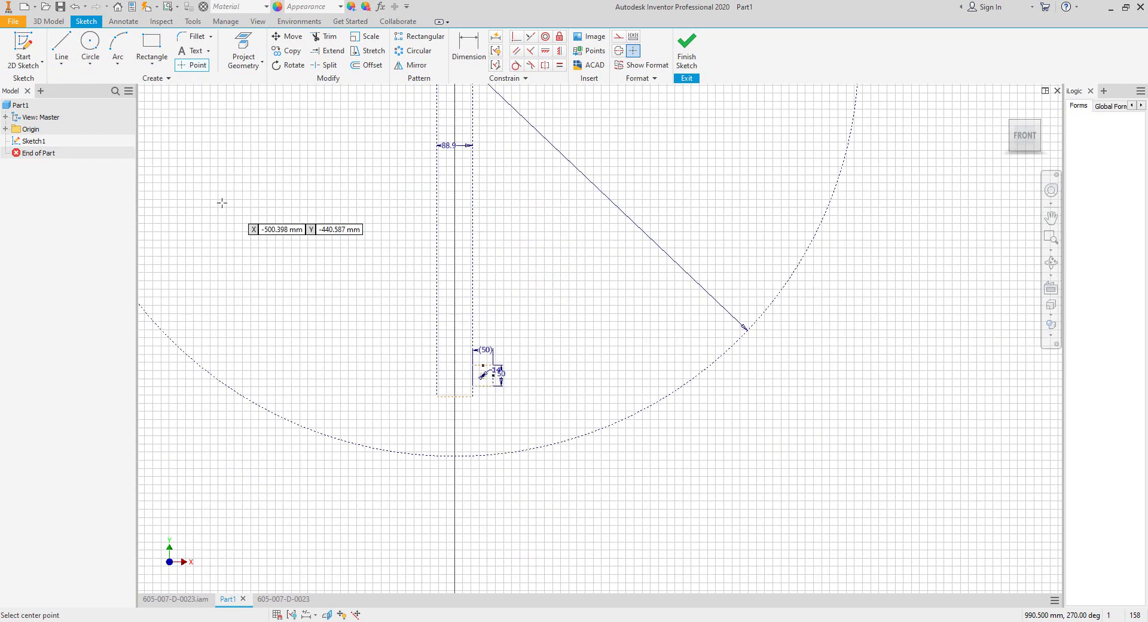
left_click(61, 48)
left_click(454, 396)
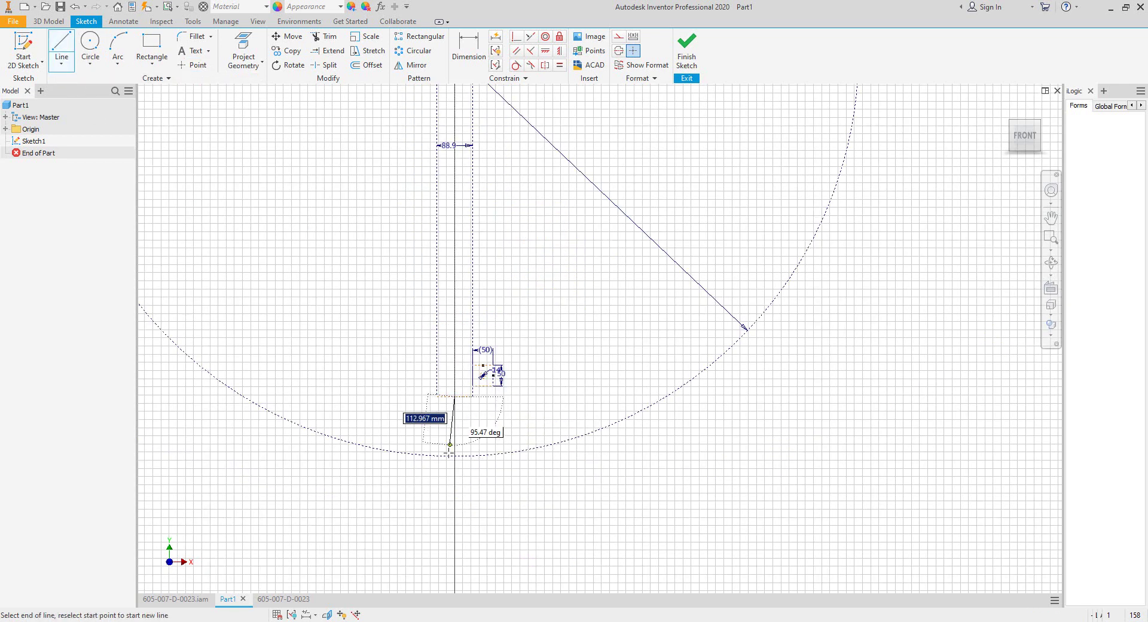
left_click(455, 456)
right_click(469, 424)
left_click(502, 422)
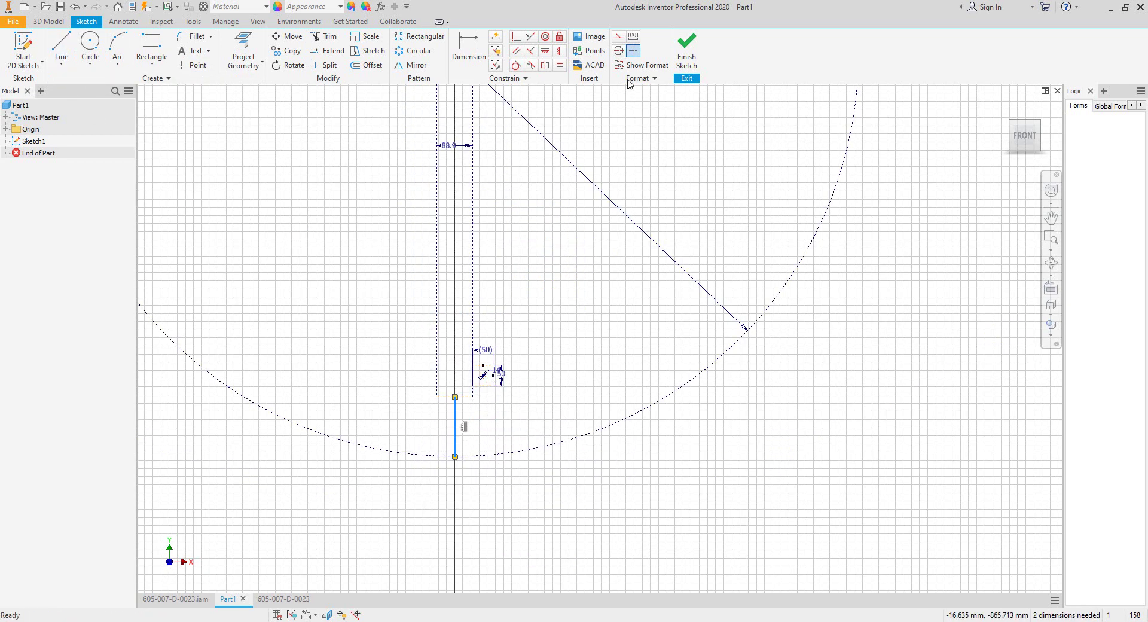
Step: Dimension the vertical distance from the square's lower edge to the large circle's lowest point as 135.5 mm
left_click(469, 48)
scroll(483, 394, "up", 3)
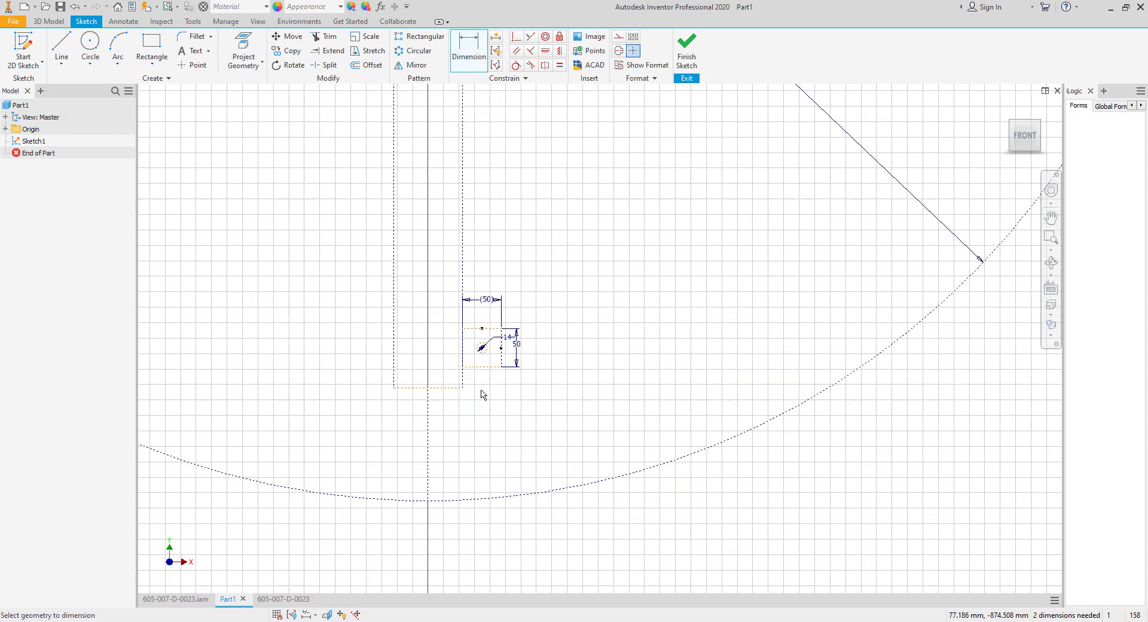
left_click(490, 366)
left_click(428, 502)
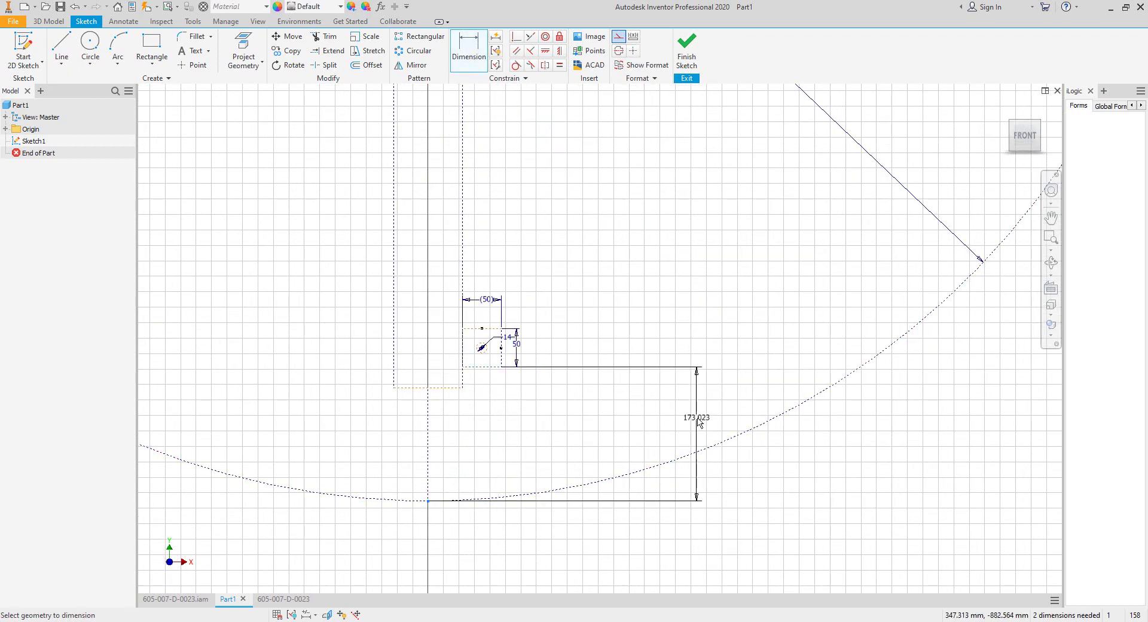
left_click(697, 418)
type("135.5")
key("Return")
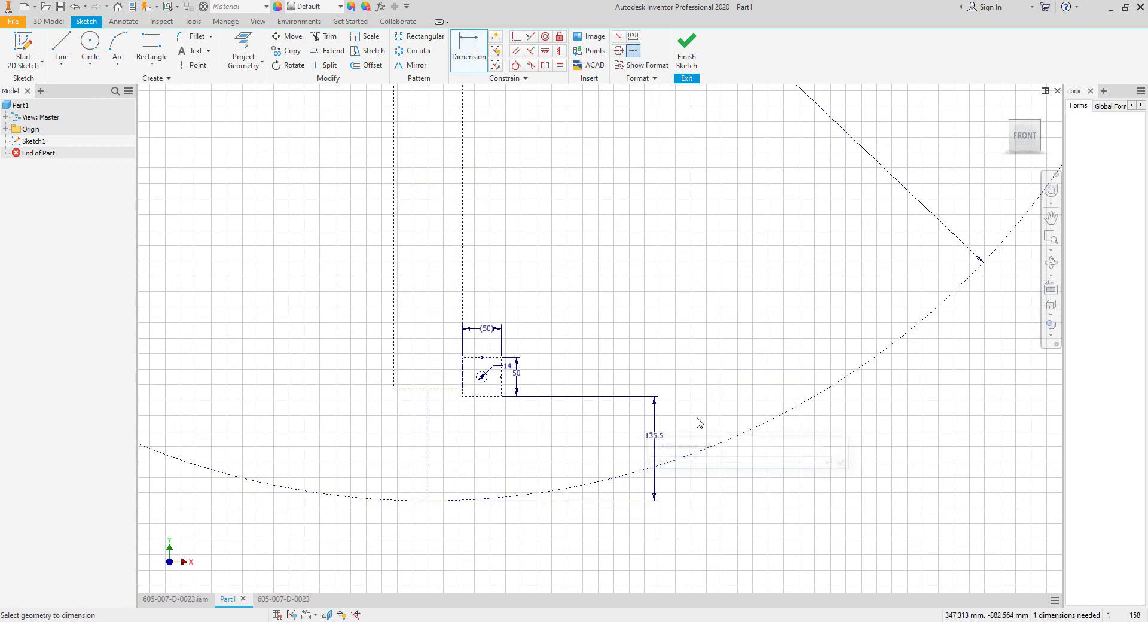
scroll(466, 398, "up", 3)
middle_click_drag(580, 314, 676, 221)
right_click(718, 192)
left_click(755, 191)
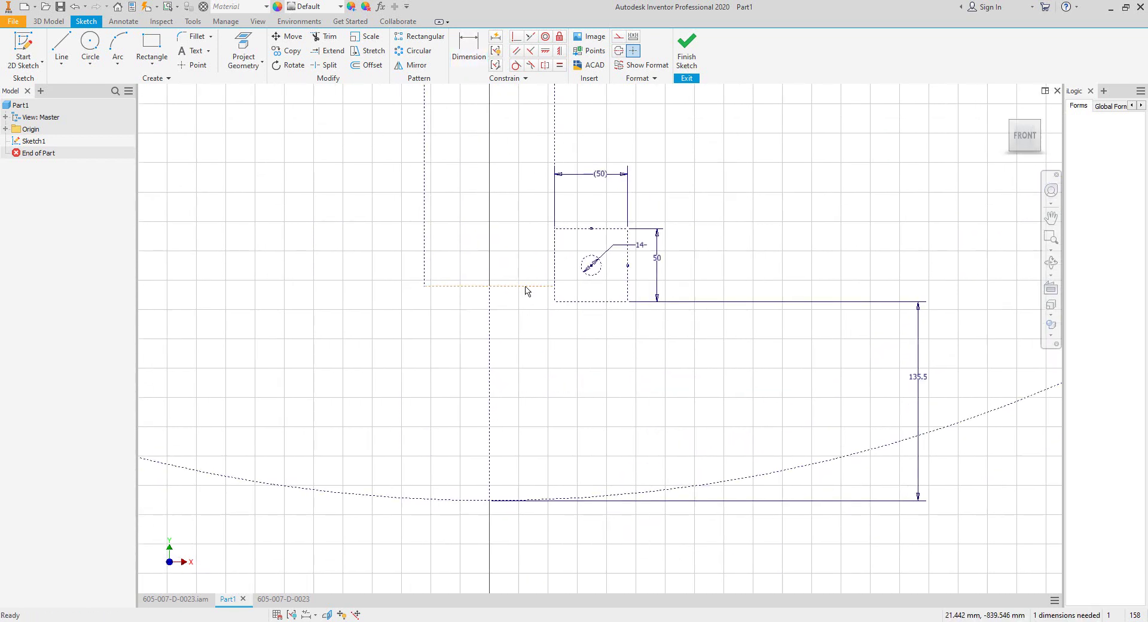
Step: Extend the pipe outline downward so its lower edge lies below the square
left_click_drag(526, 350, 525, 362)
middle_click_drag(762, 199, 746, 201)
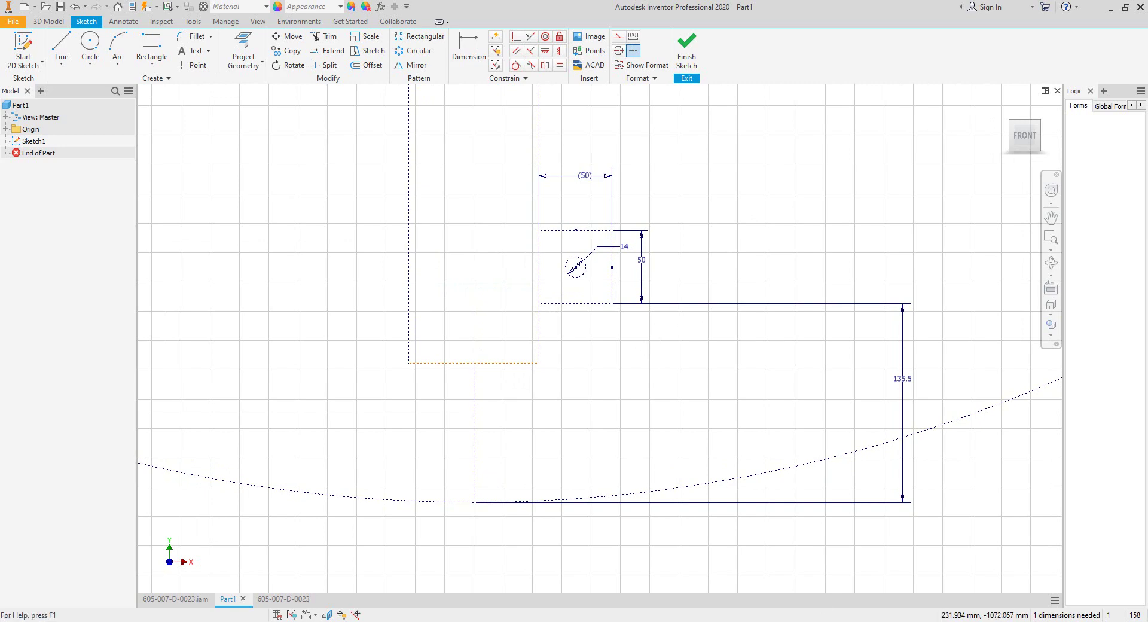
Step: Consult the N2/N9-12 detail in NOZZLE.pdf and sketch a solid line over the square's edge along the pipe in Part1
mouse_move(730, 621)
left_click(821, 578)
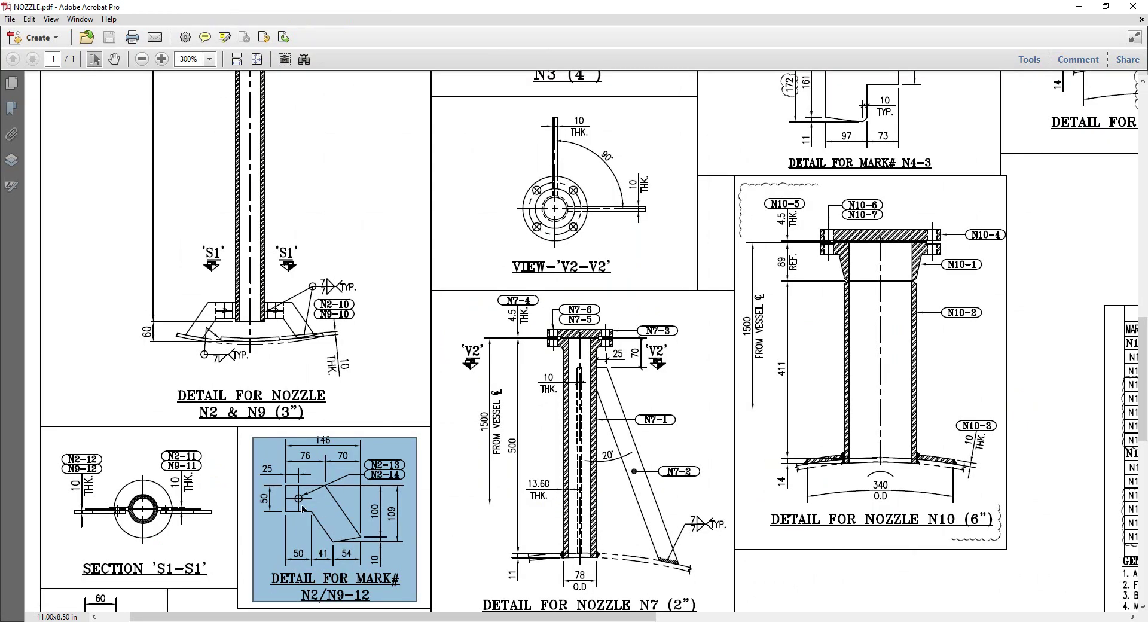
scroll(286, 540, "up", 4, "ctrl")
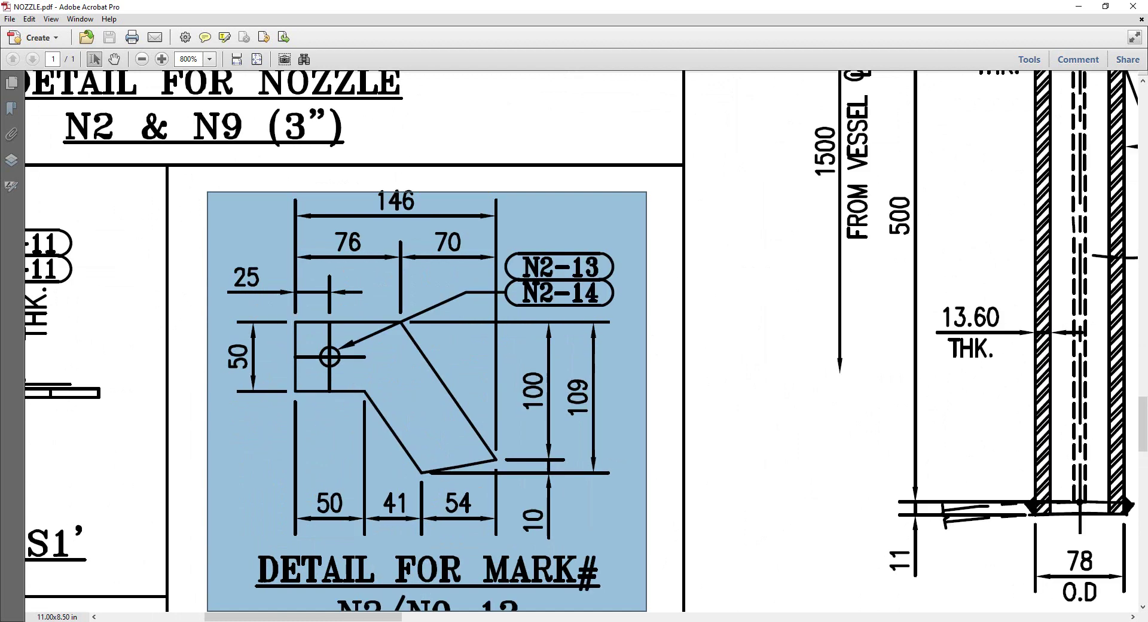
left_click(784, 574)
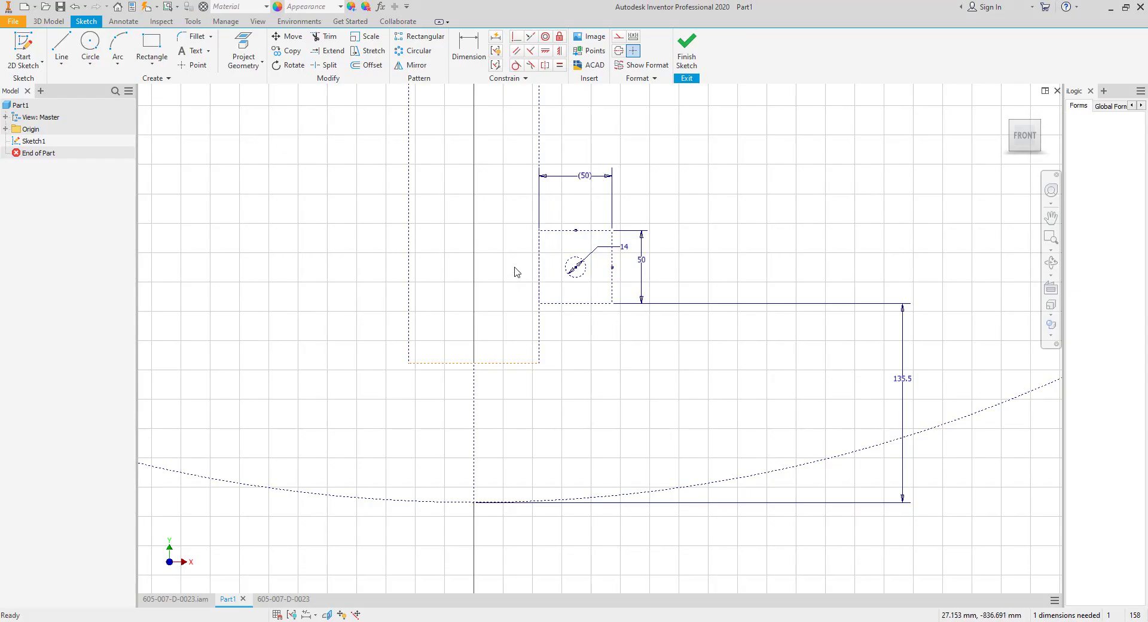
left_click(62, 51)
left_click(538, 230)
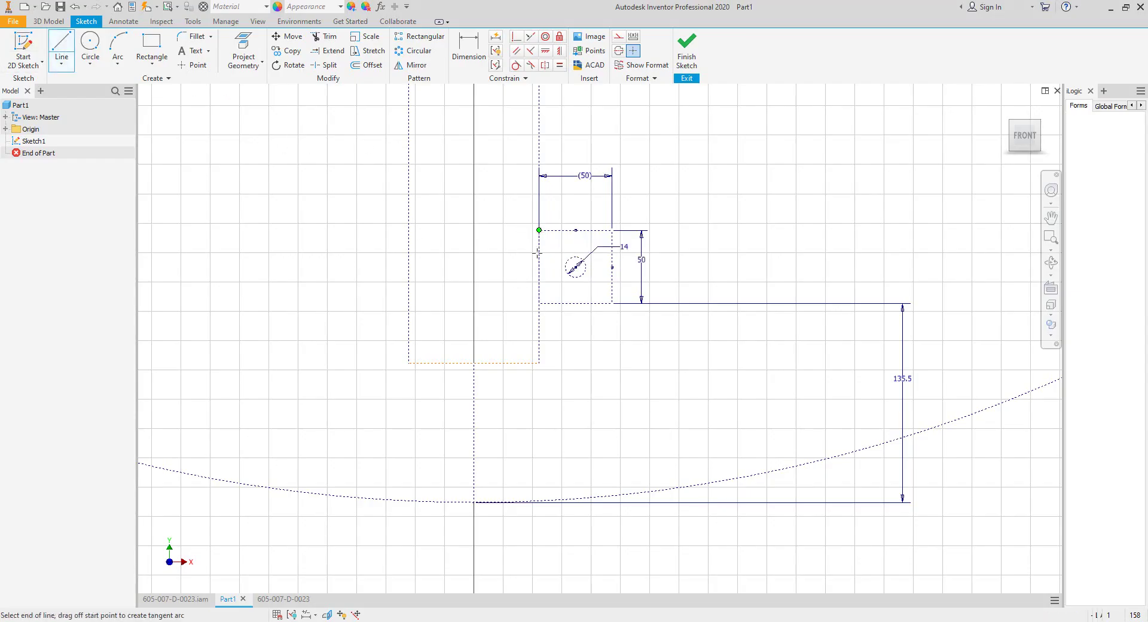
double_click(539, 303)
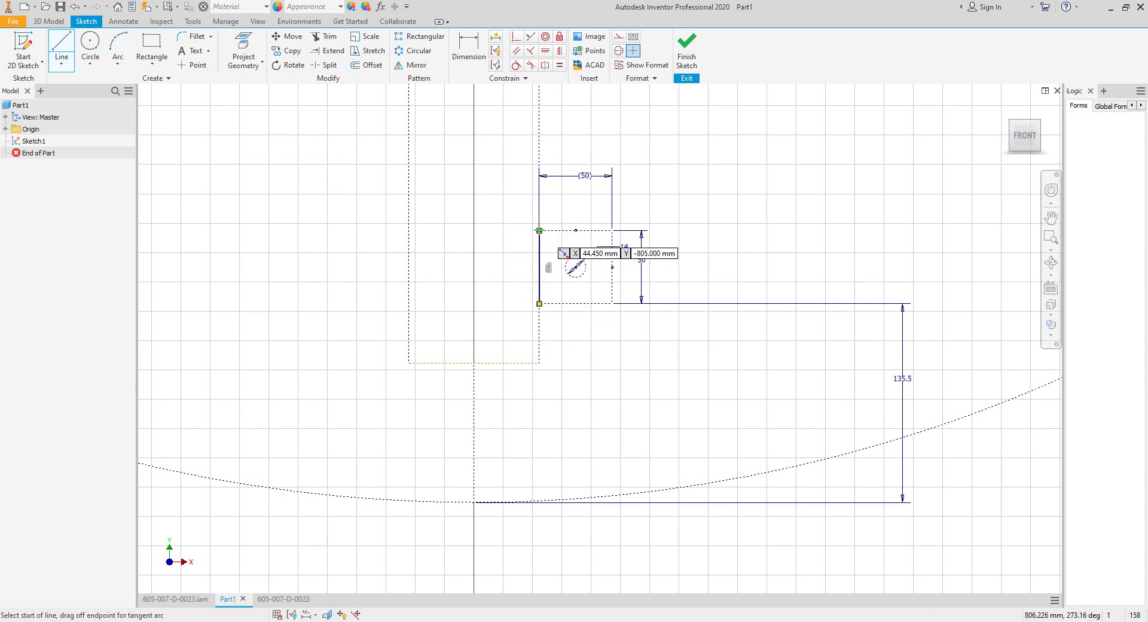
Step: Sketch a horizontal line along the square's upper edge and past it, continuing with a slanted line down to the large circle
left_click(538, 230)
left_click(667, 231)
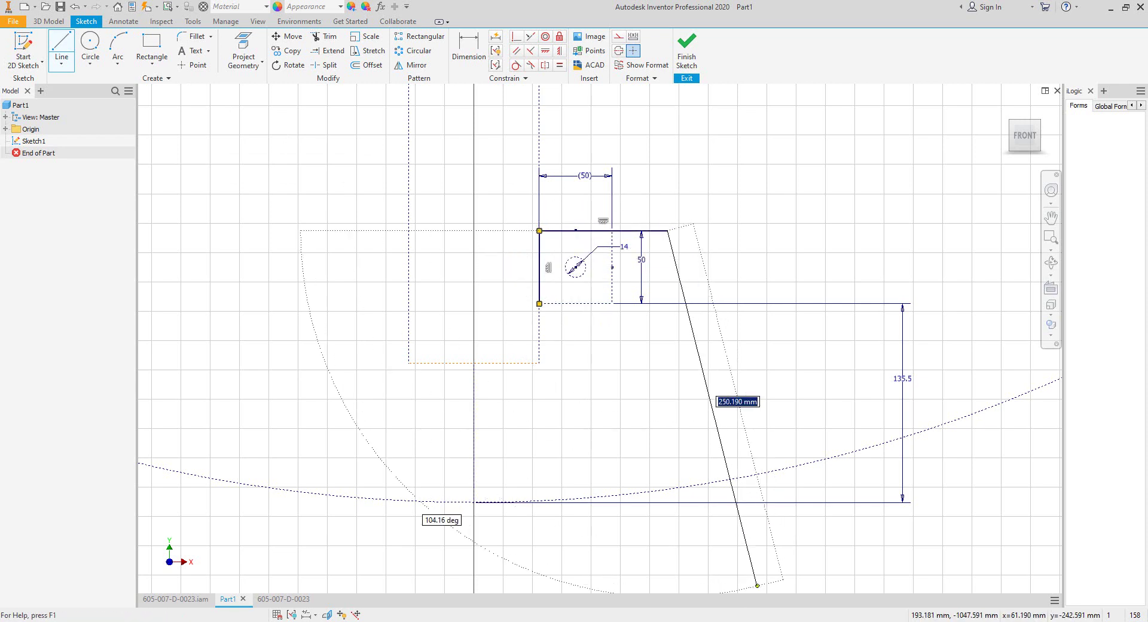
mouse_move(729, 621)
left_click(760, 602)
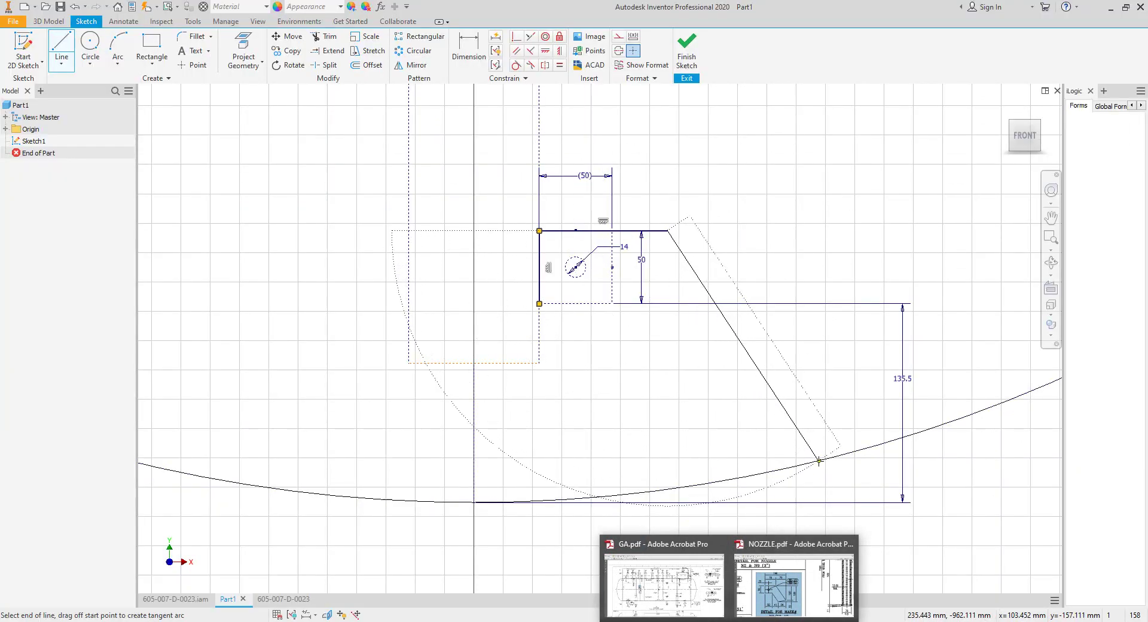
double_click(819, 461)
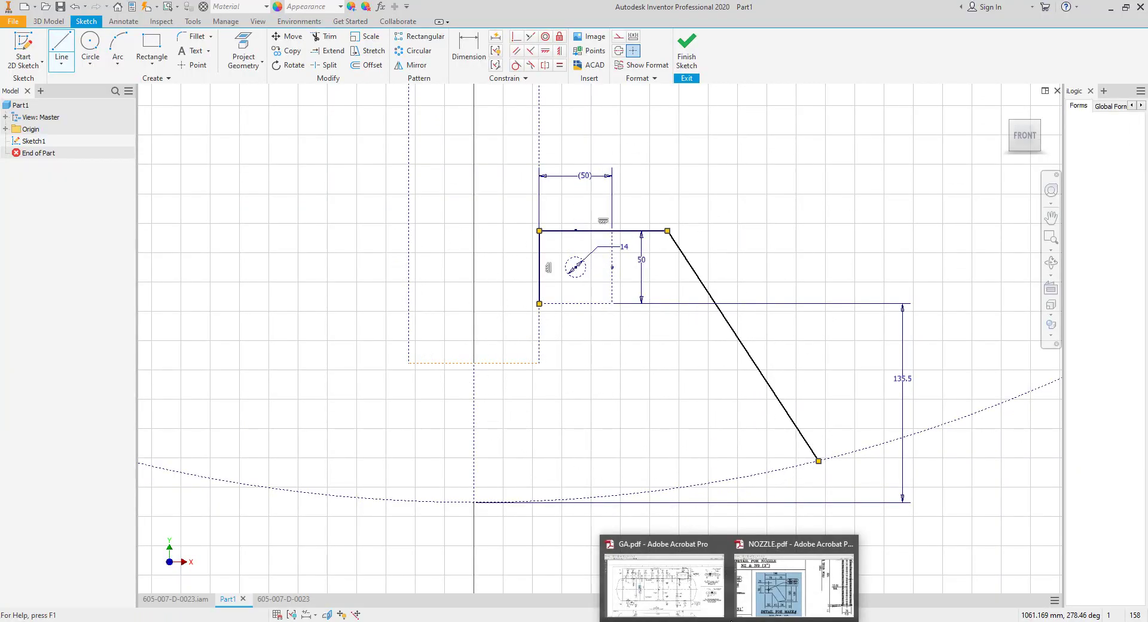
Step: Sketch a second slanted line from the square's lower outer corner to the large circle, and make the square's lower edge and hole normal geometry
mouse_move(755, 591)
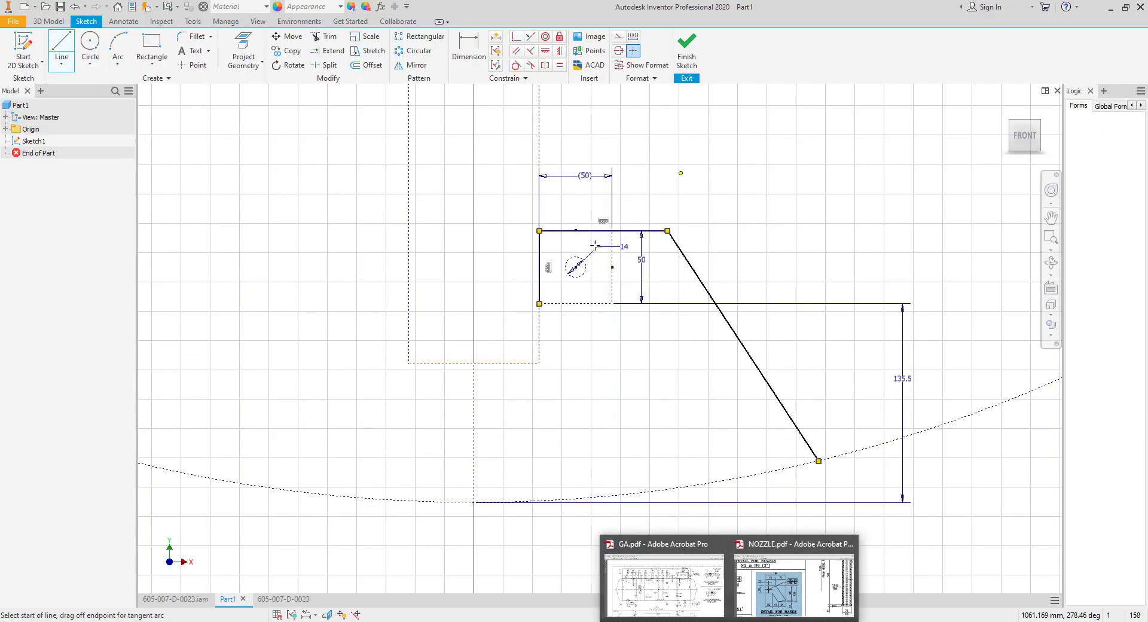
left_click(612, 304)
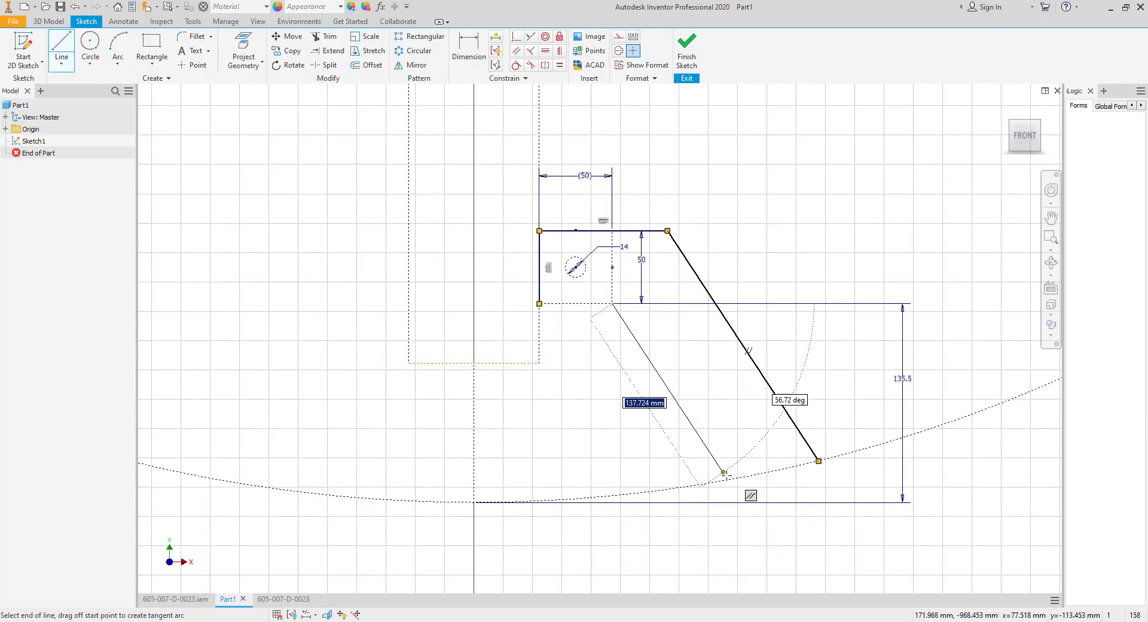
left_click(724, 479)
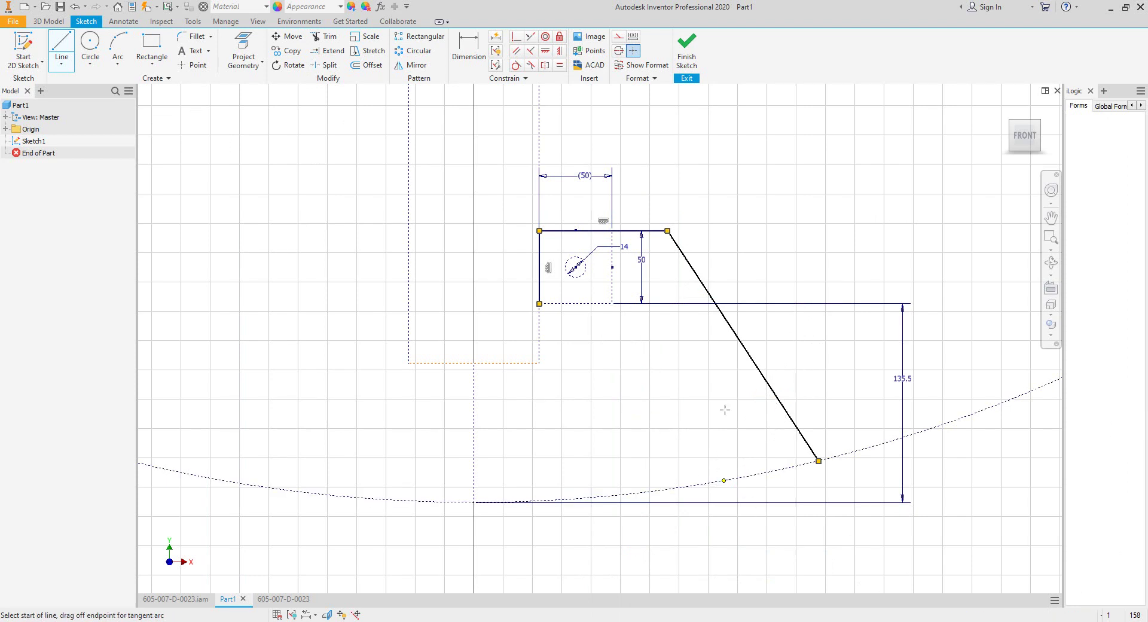
right_click(722, 362)
left_click(758, 362)
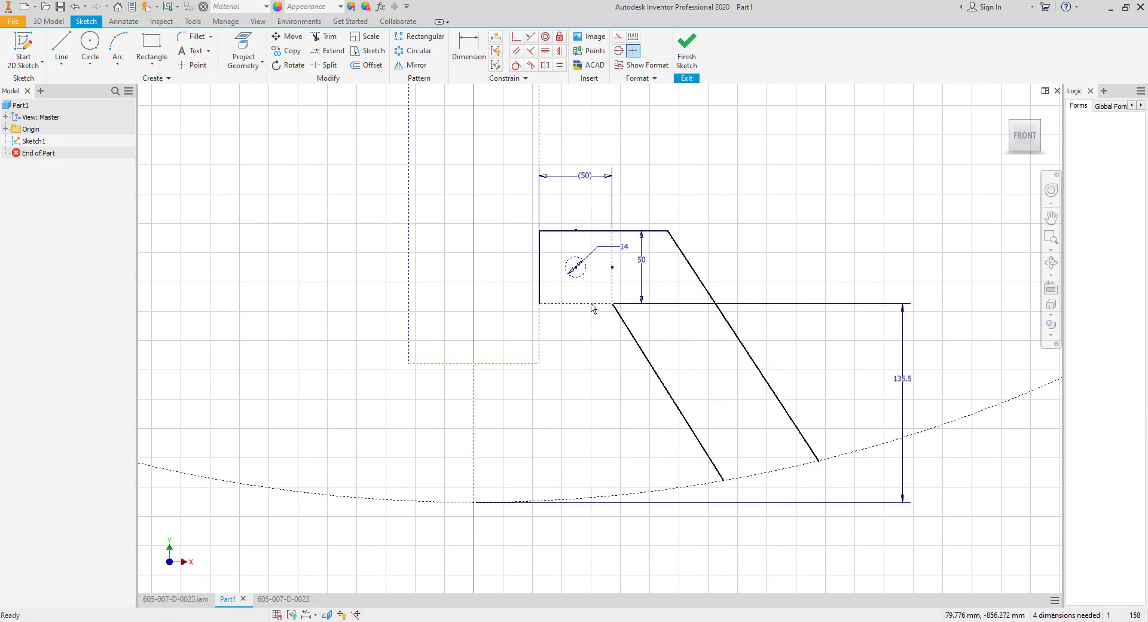
left_click(619, 37)
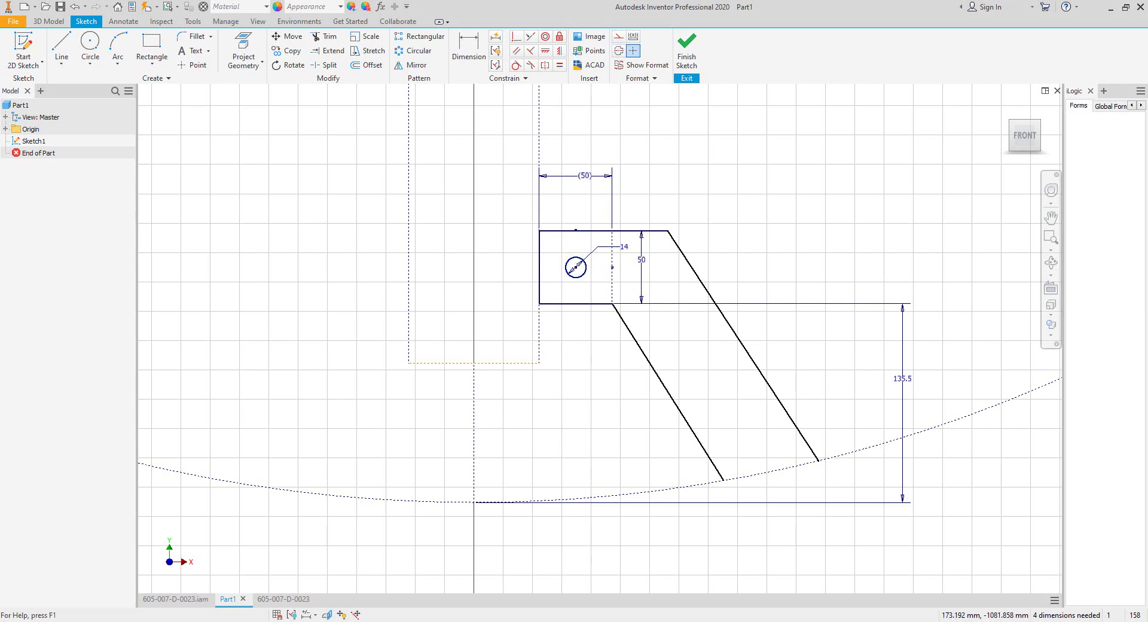
Step: Check the plate widths in NOZZLE.pdf and dimension the bracket's upper edge as 76 mm in Part1
left_click(765, 597)
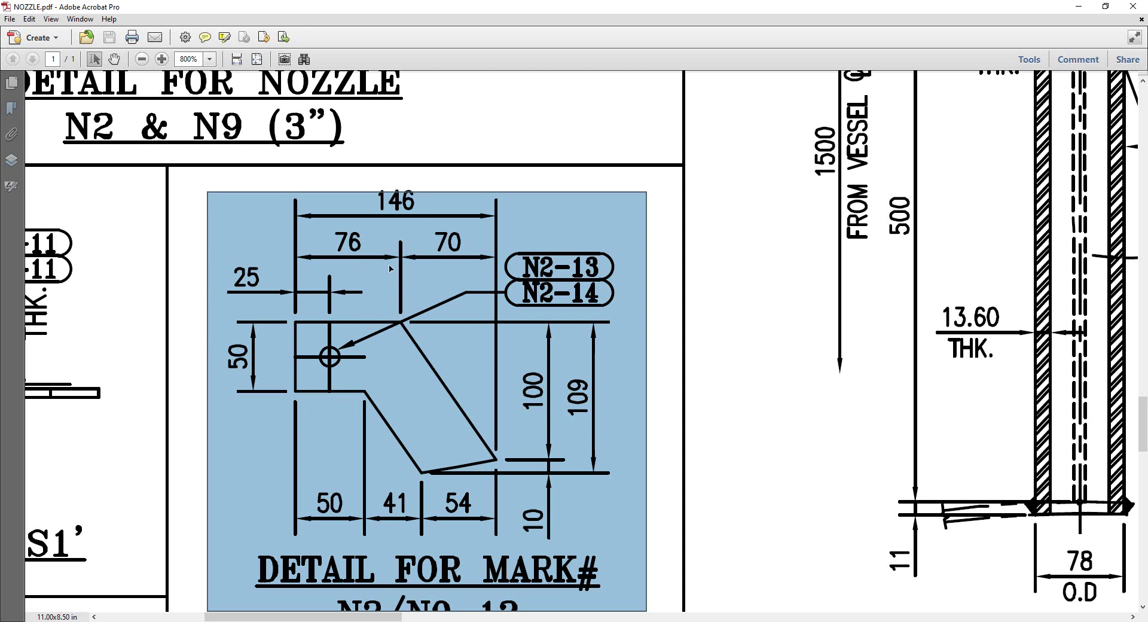
left_click(449, 184)
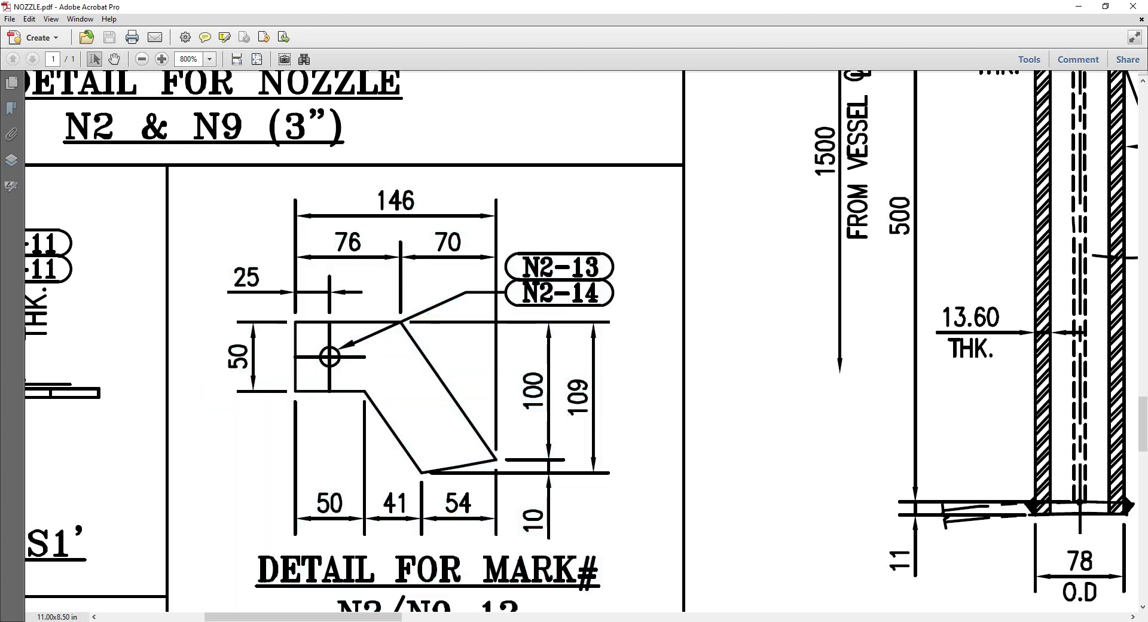
key("alt+Tab")
left_click(469, 49)
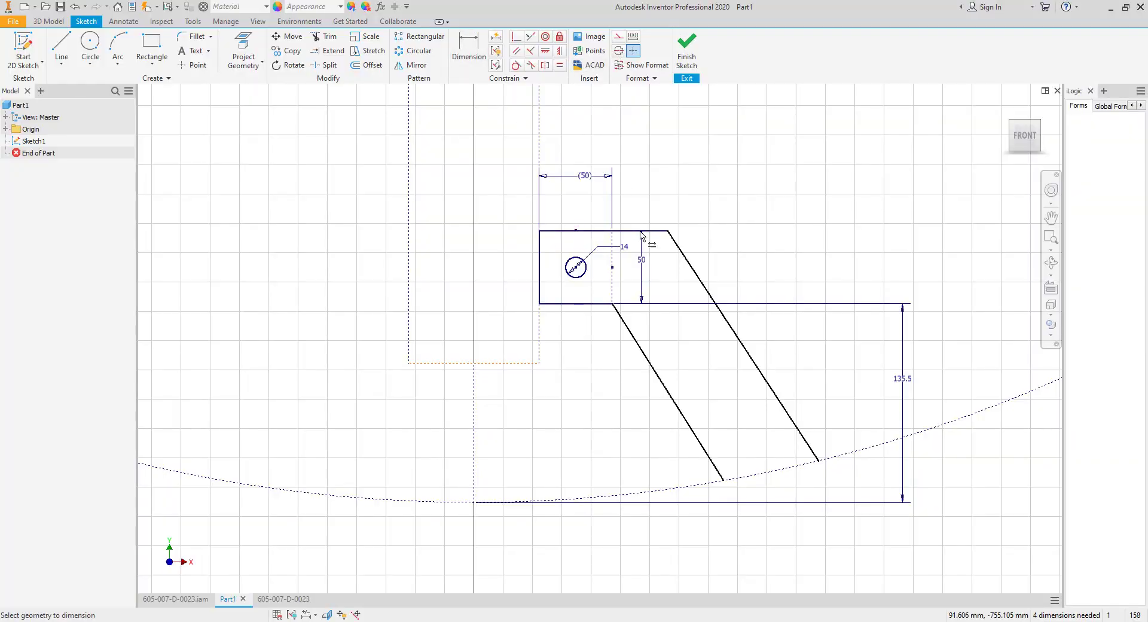
left_click(640, 231)
left_click(641, 139)
type("76")
key("Return")
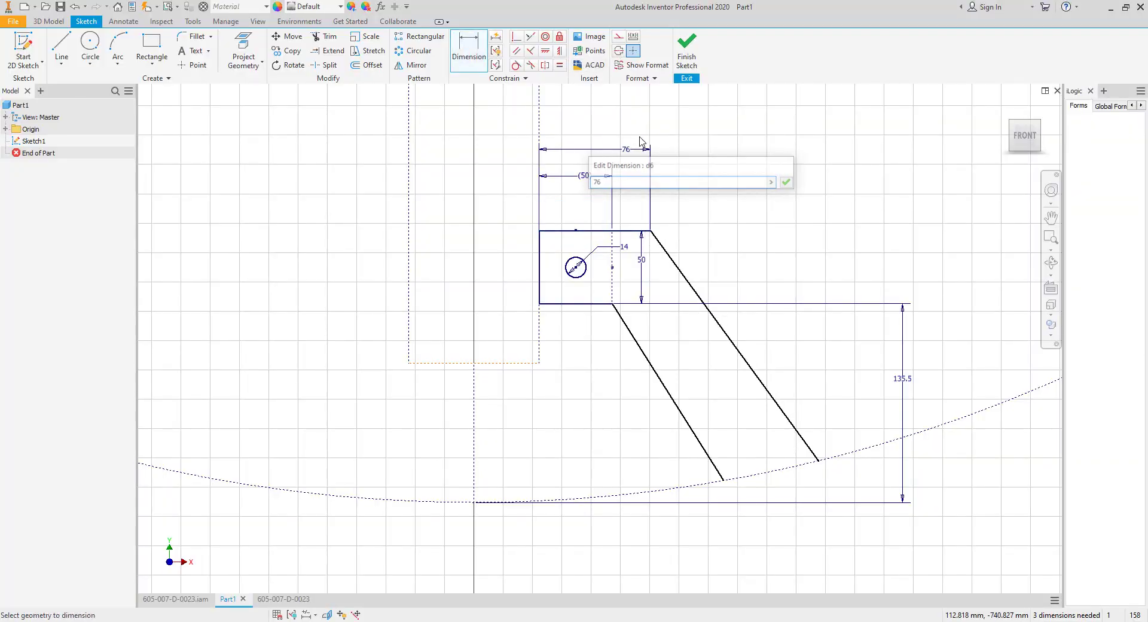
Step: Dimension the outer slanted line's horizontal extent as 70 mm
mouse_move(776, 598)
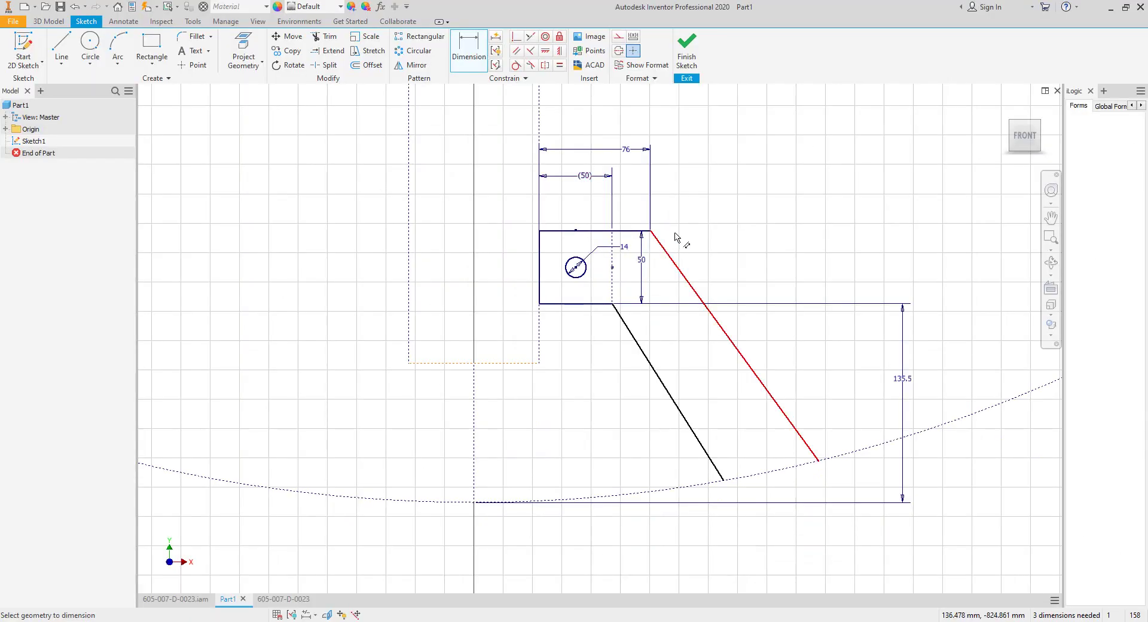
left_click(665, 251)
left_click(687, 153)
type("70")
key("Return")
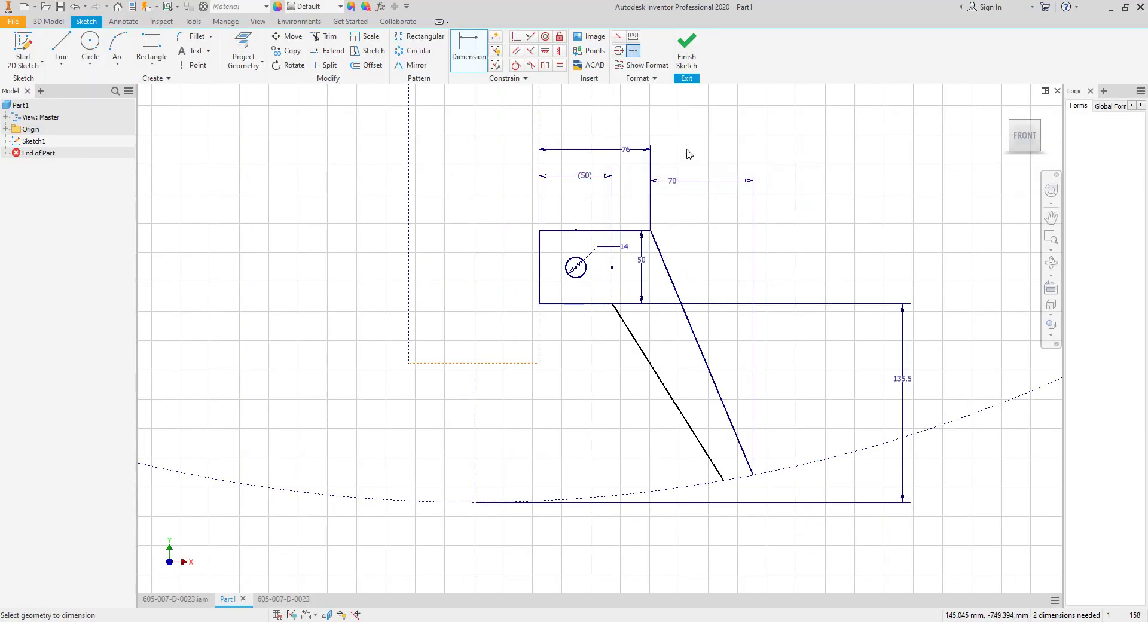
Step: Check the lower widths in NOZZLE.pdf and dimension the inner slanted line's horizontal extent as 41 mm
left_click(710, 551)
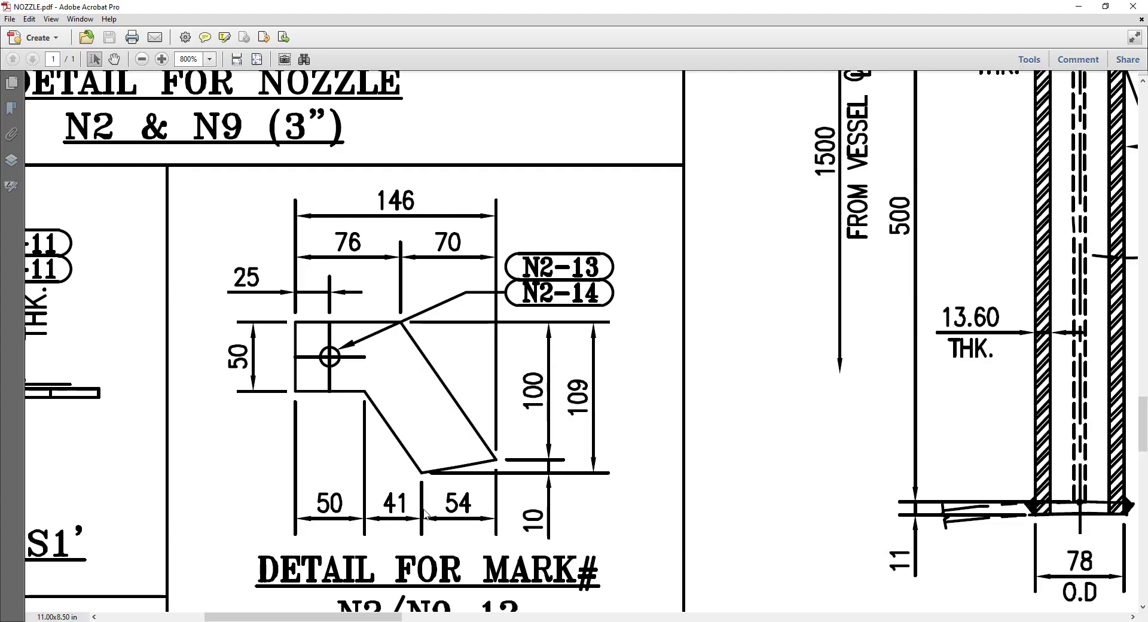
key("alt+Tab")
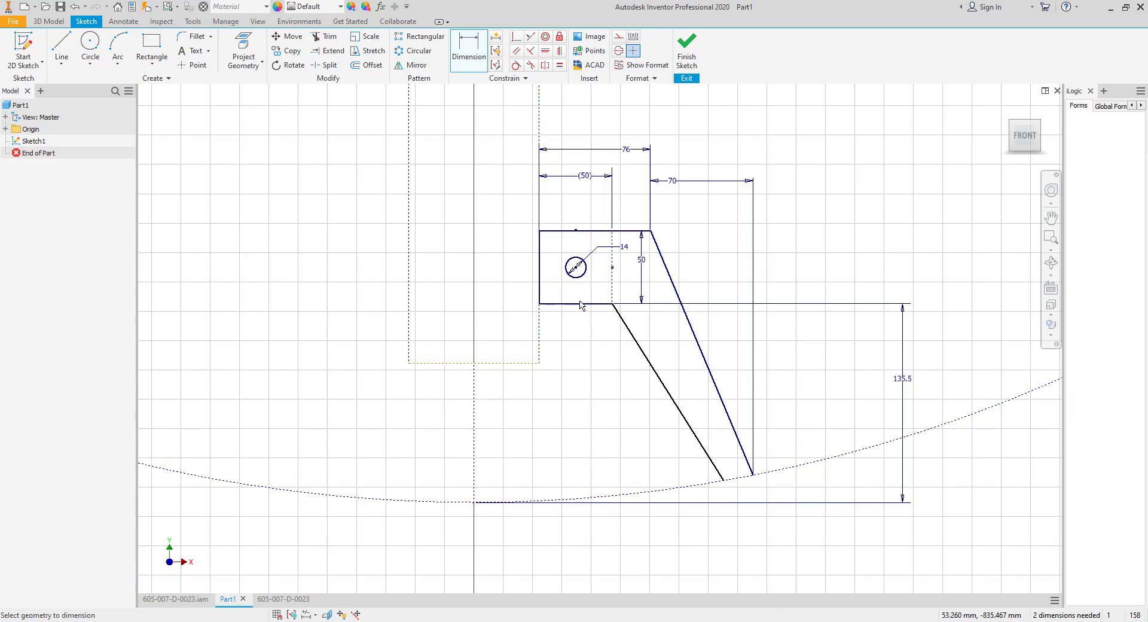
left_click(638, 351)
left_click(655, 525)
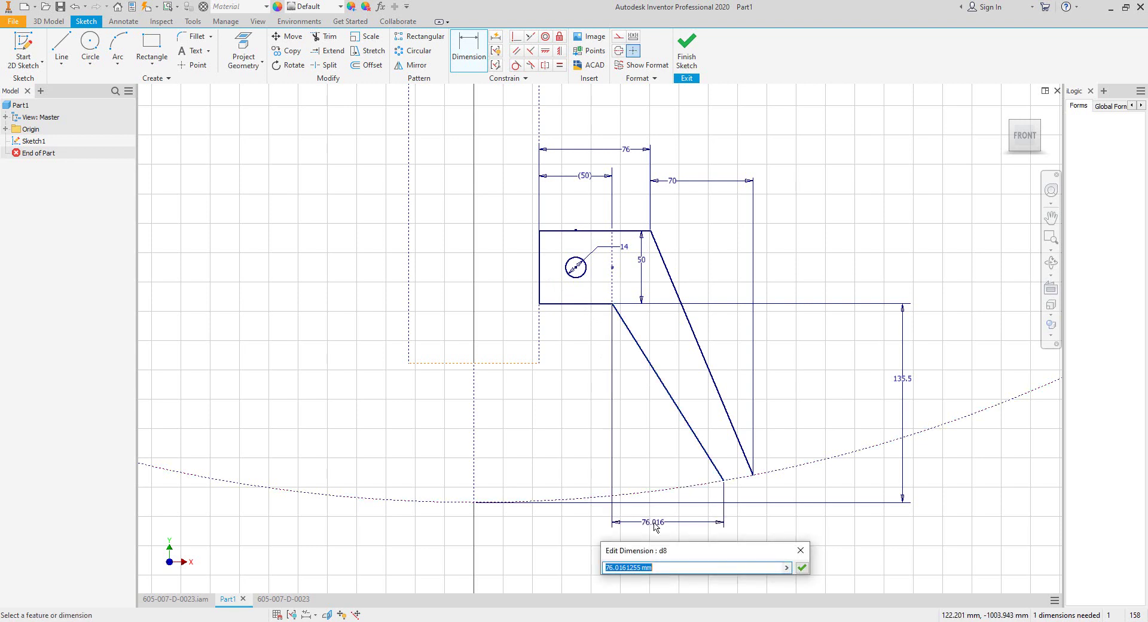
type("41")
key("Return")
Step: Close the bracket profile with a center-point arc about the large circle's center, joining the lower ends of the two slanted lines
middle_click_drag(759, 431, 758, 389)
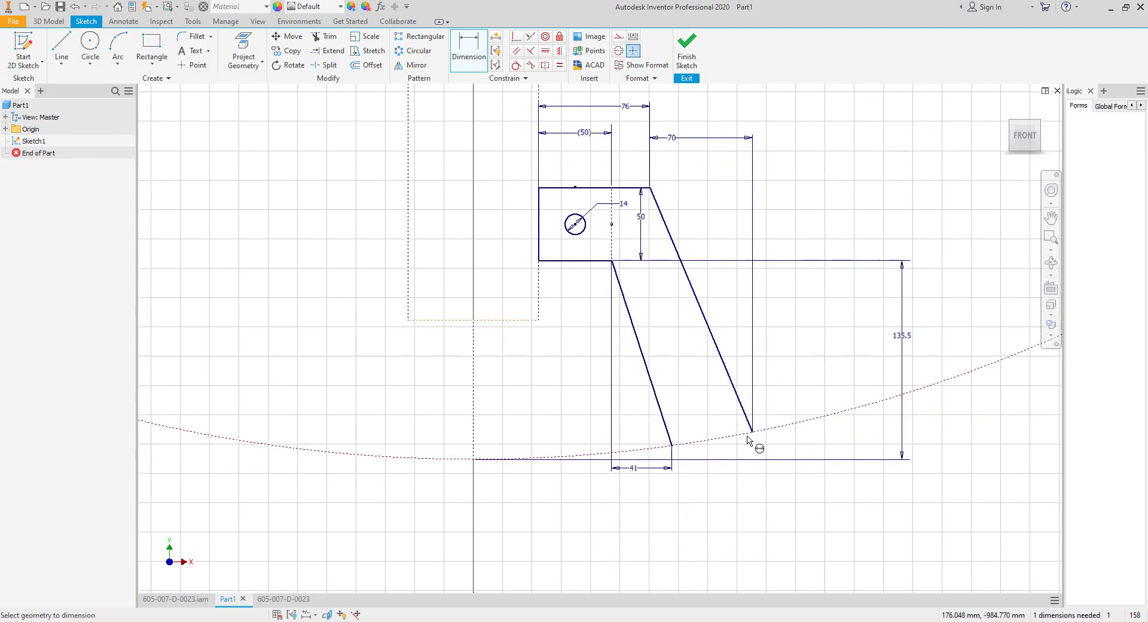
left_click(111, 51)
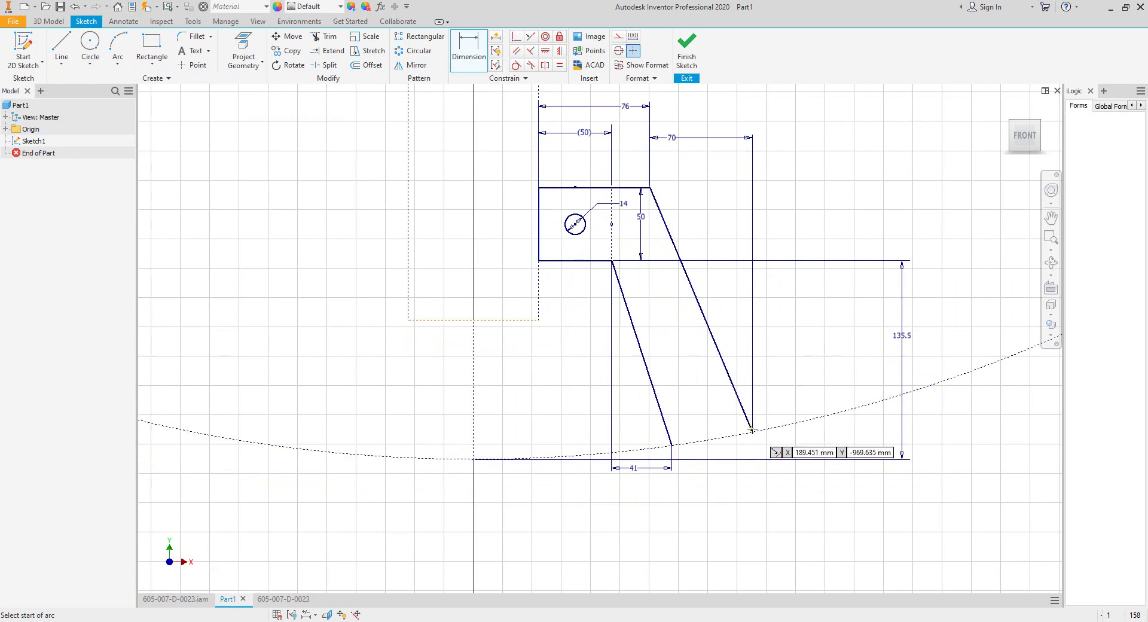
left_click(117, 64)
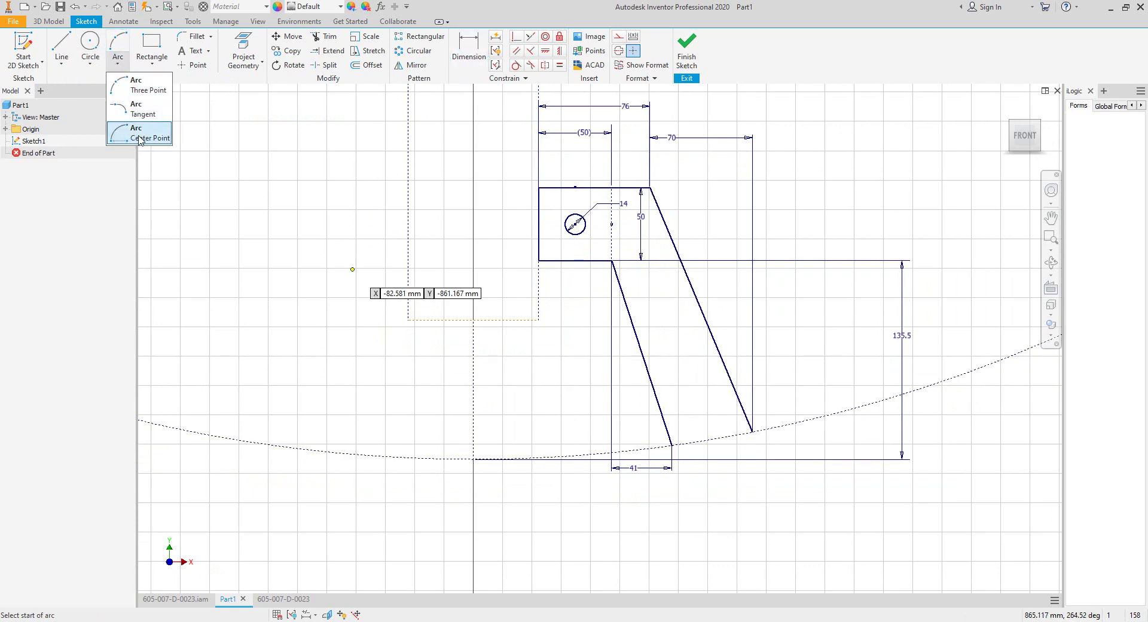
left_click(139, 139)
scroll(539, 169, "down", 8)
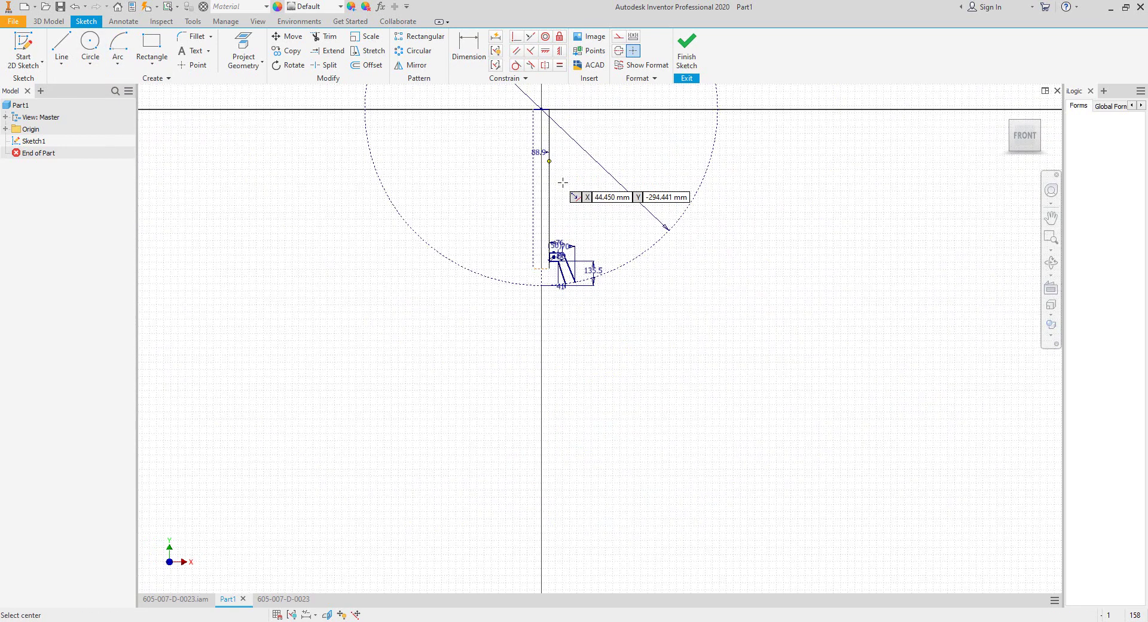
left_click(536, 160)
scroll(575, 312, "up", 6)
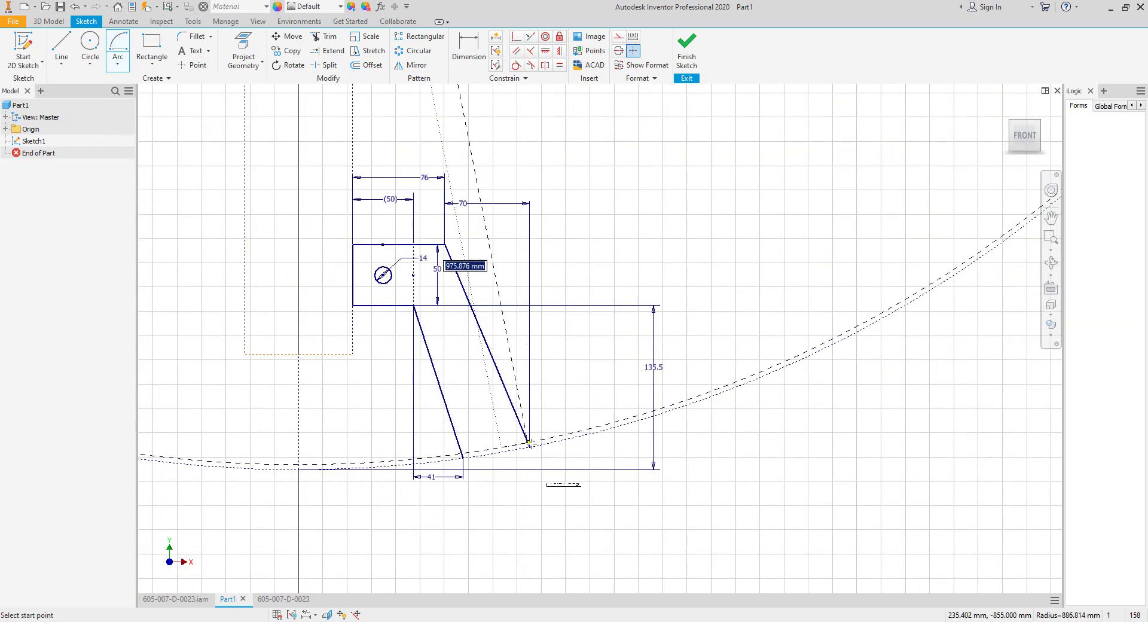
left_click(531, 446)
left_click(463, 458)
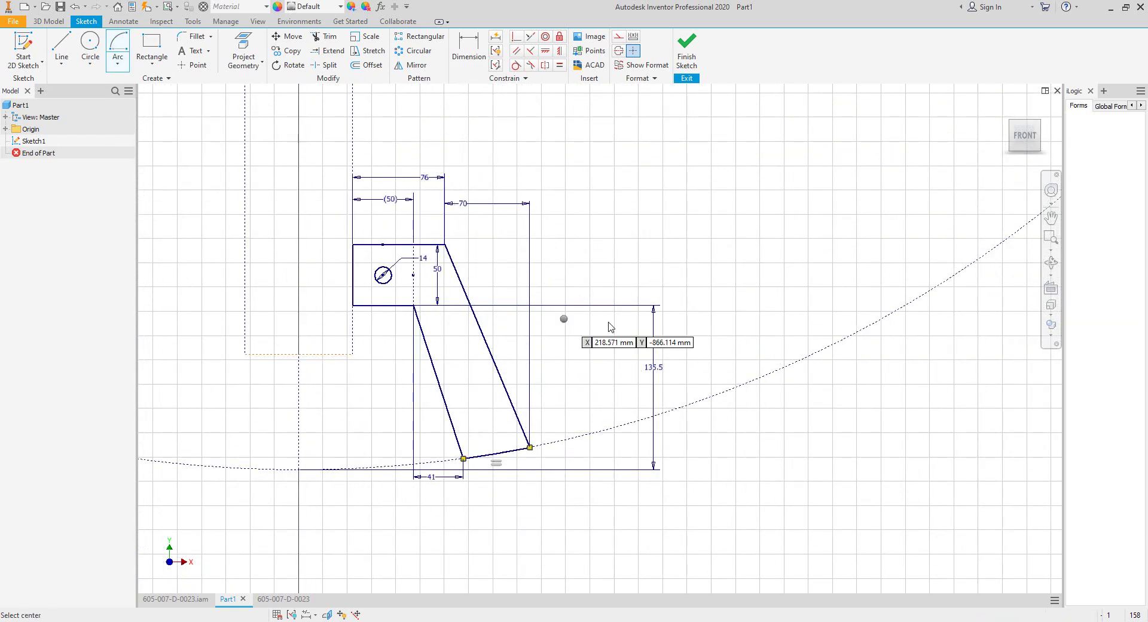
right_click(564, 320)
left_click(638, 312)
scroll(697, 275, "down", 3)
scroll(541, 339, "up", 3)
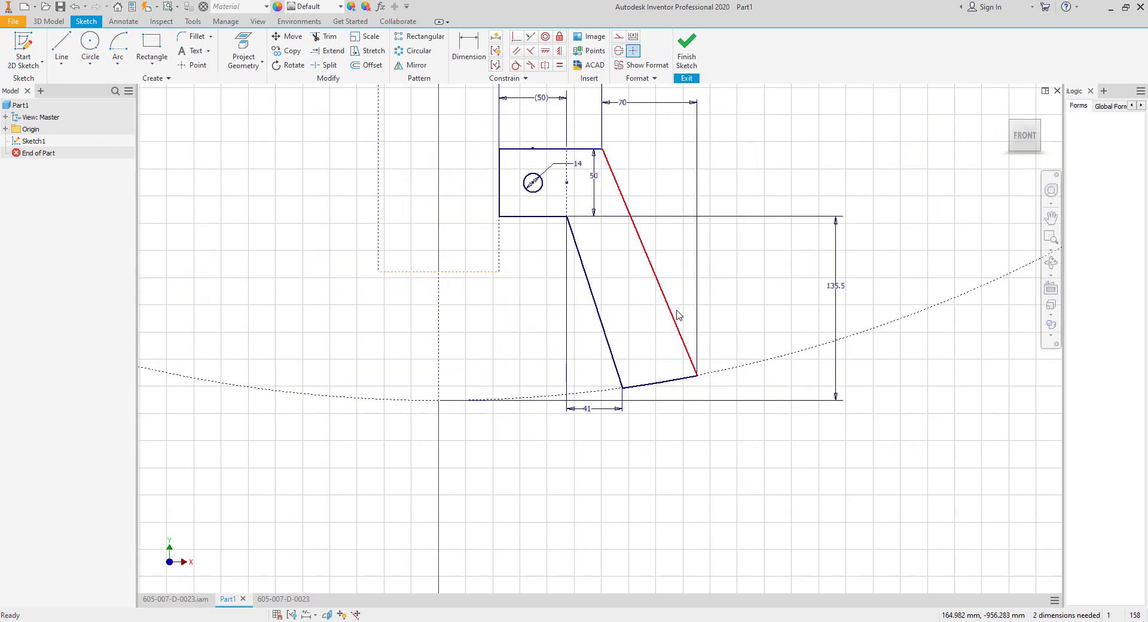
middle_click_drag(609, 235, 609, 295)
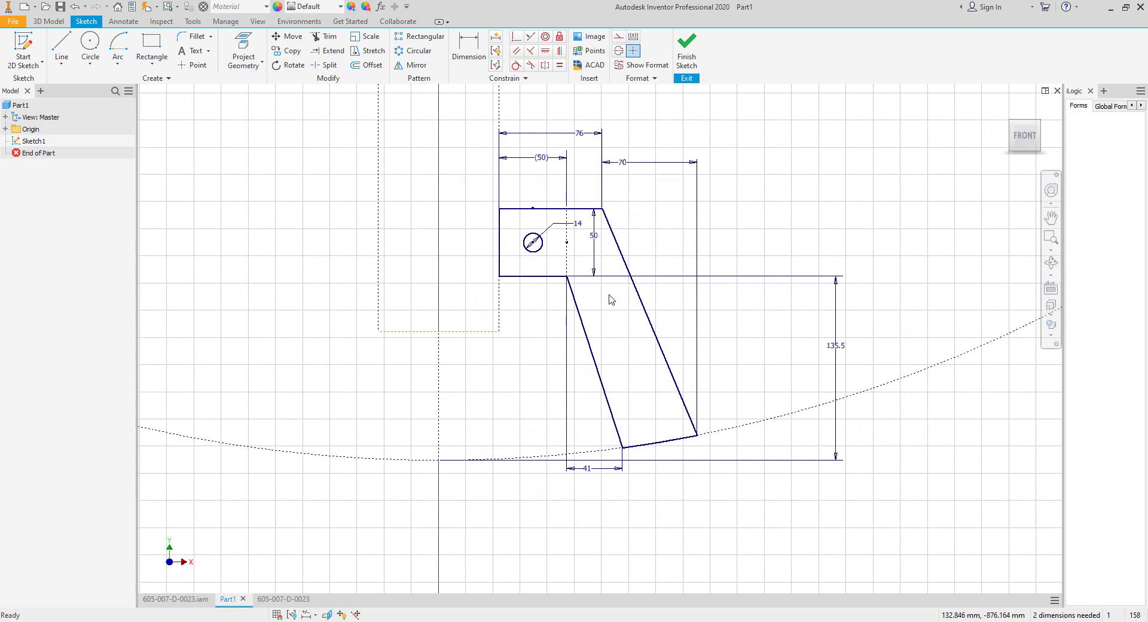
Step: Finish the bracket sketch and extrude its profile 8 mm
right_click(791, 170)
left_click(688, 197)
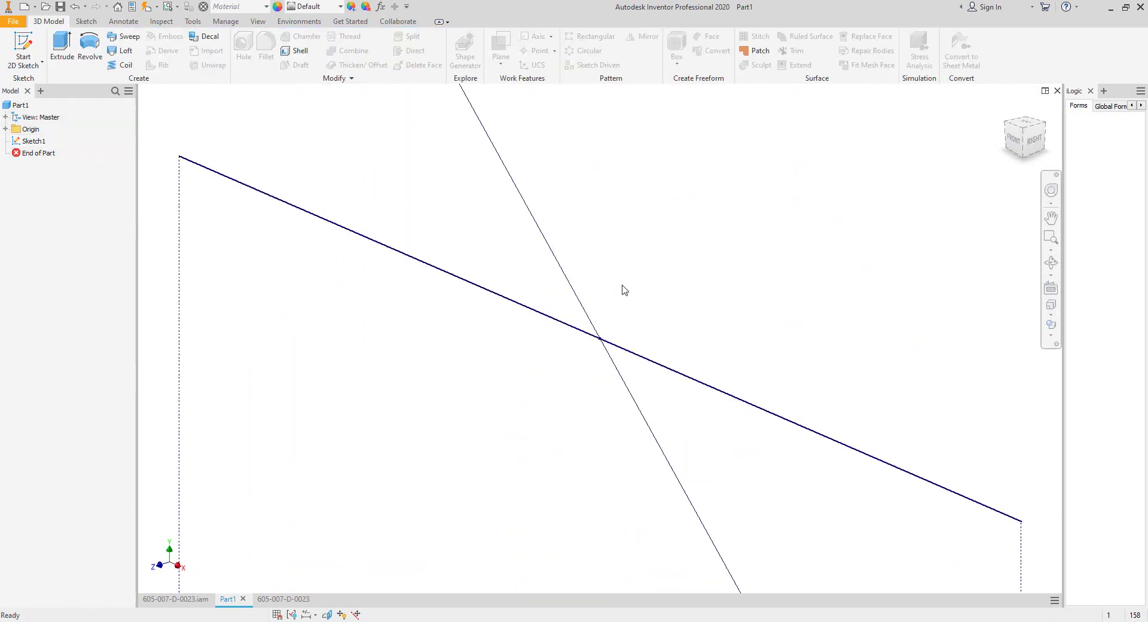
left_click(62, 66)
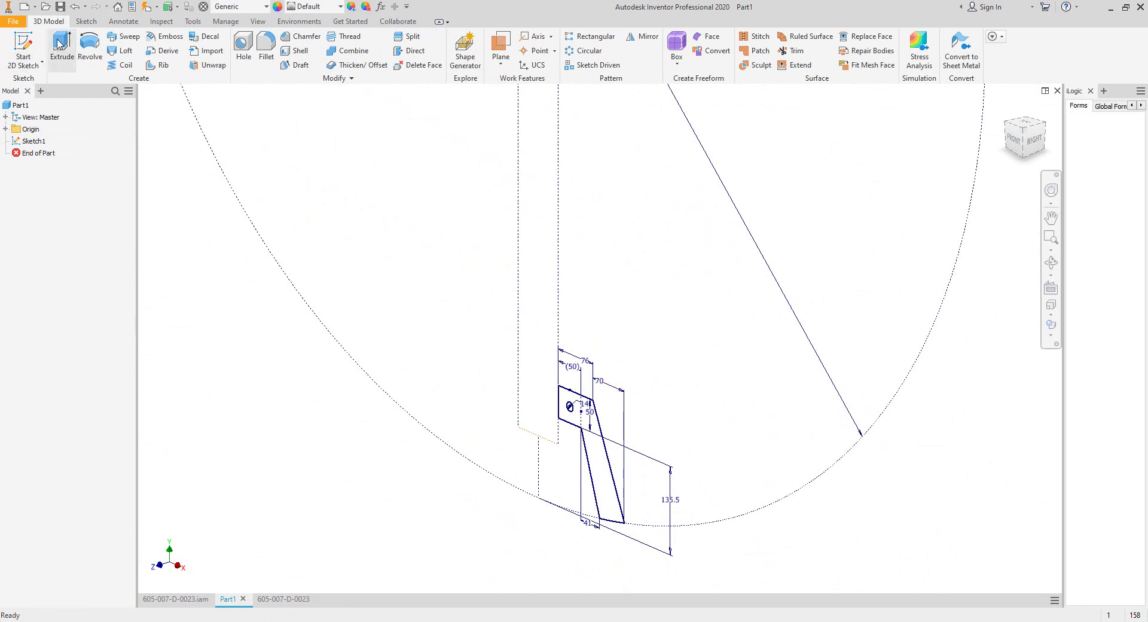
left_click(596, 443)
left_click(328, 278)
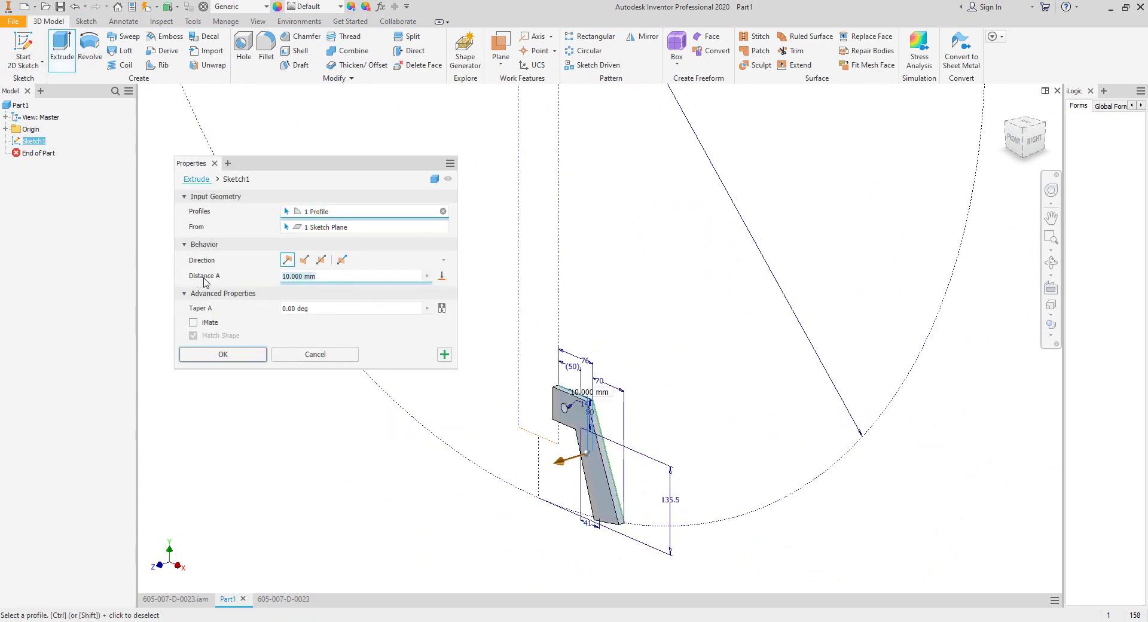
type("8")
left_click(217, 358)
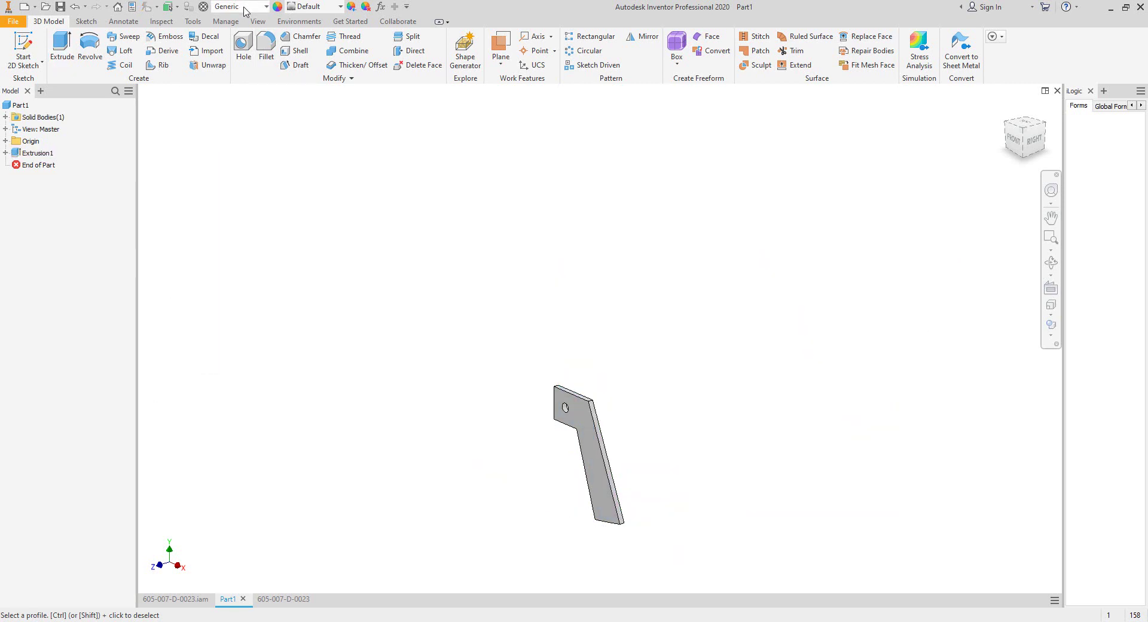
Step: Assign Steel as the bracket part's material and give it a yellow Smooth appearance
left_click(245, 7)
left_click(240, 396)
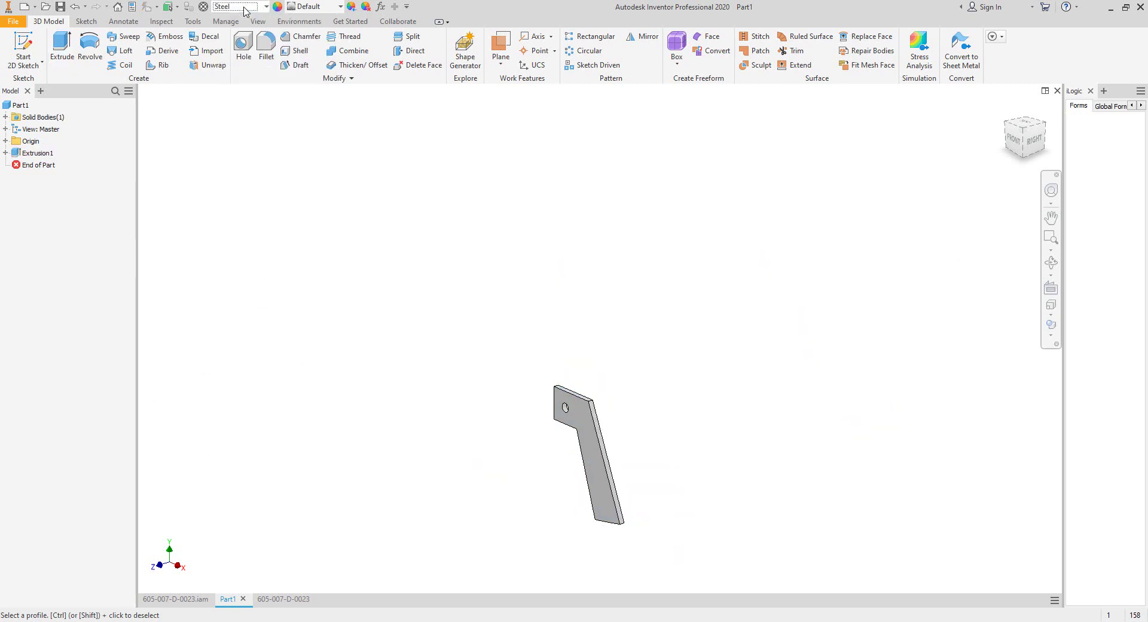
left_click(310, 7)
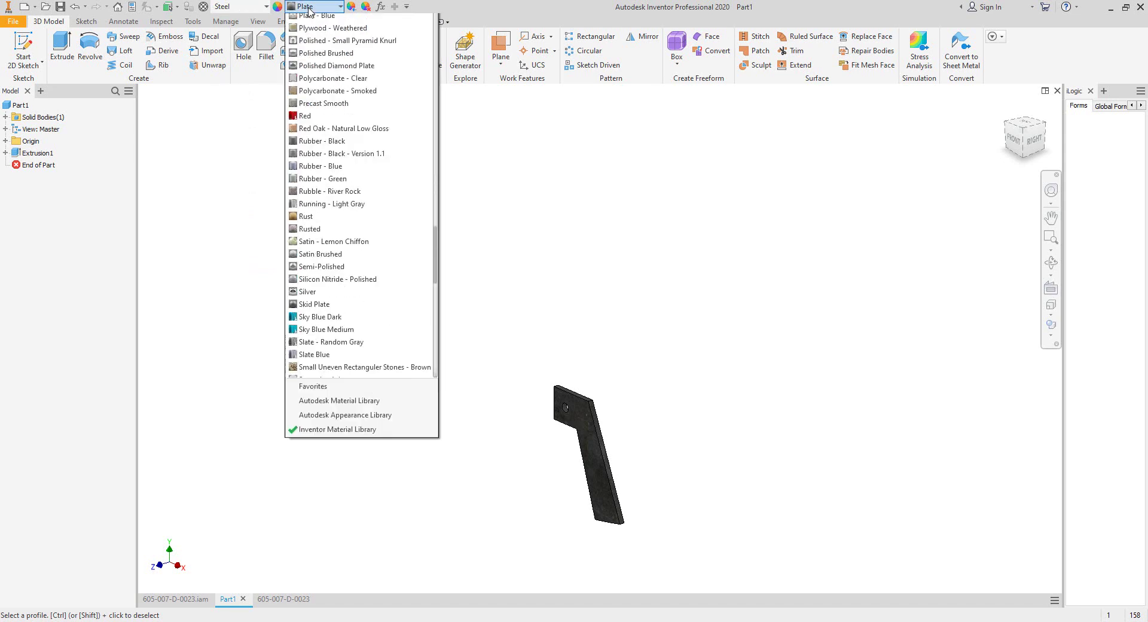
scroll(359, 358, "down", 7)
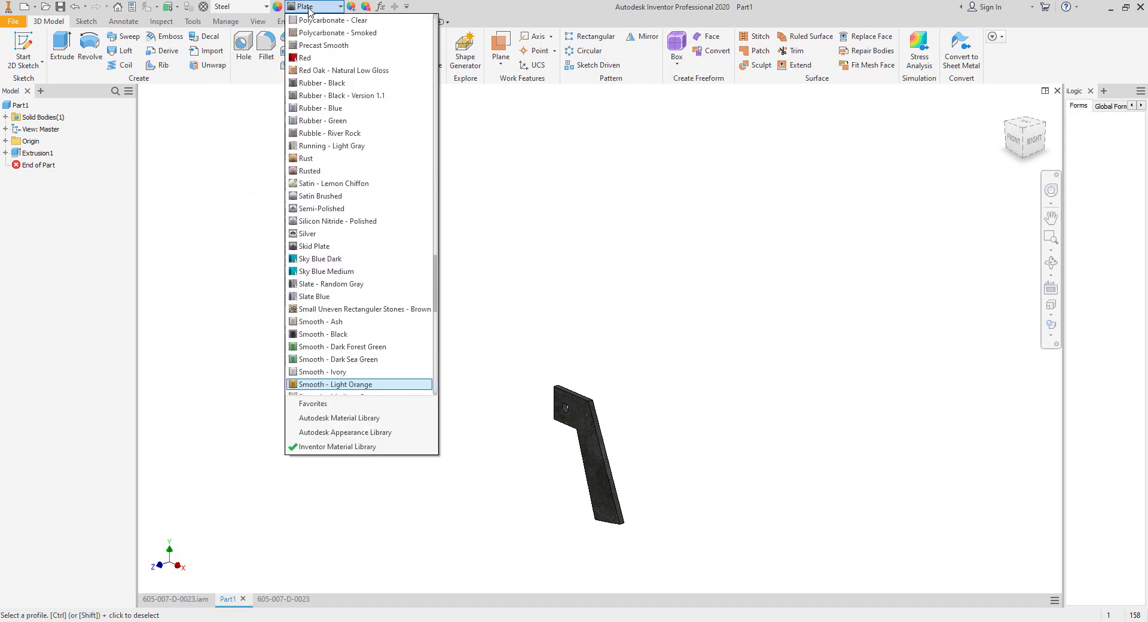
left_click(358, 301)
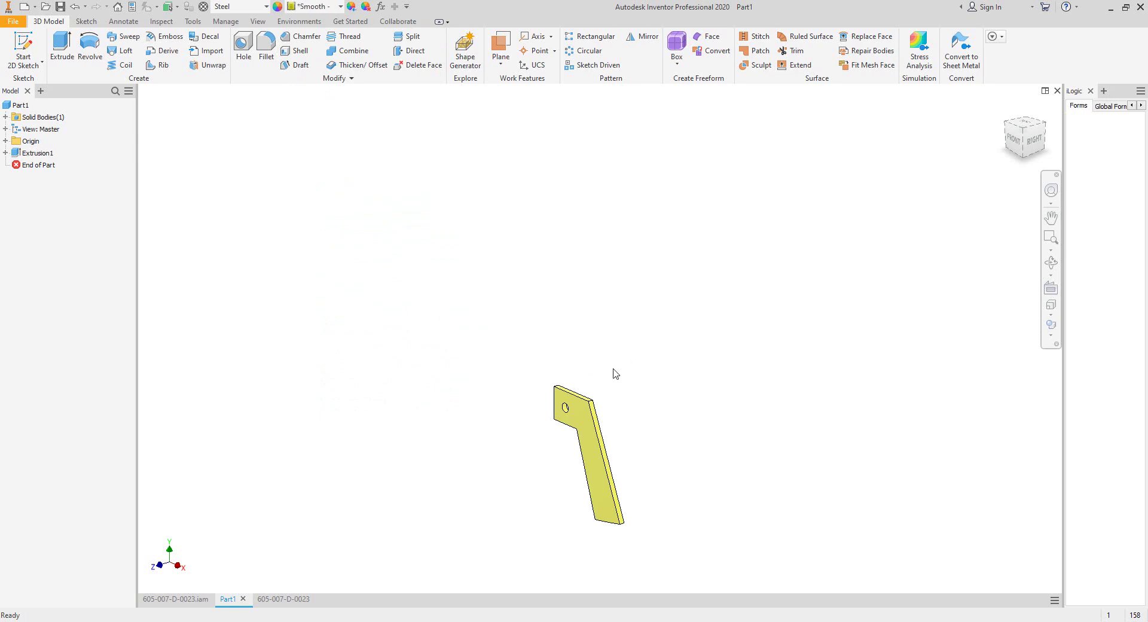
Step: Expand the origin and extrusion entries and make the extrusion's profile sketch visible
left_click(6, 141)
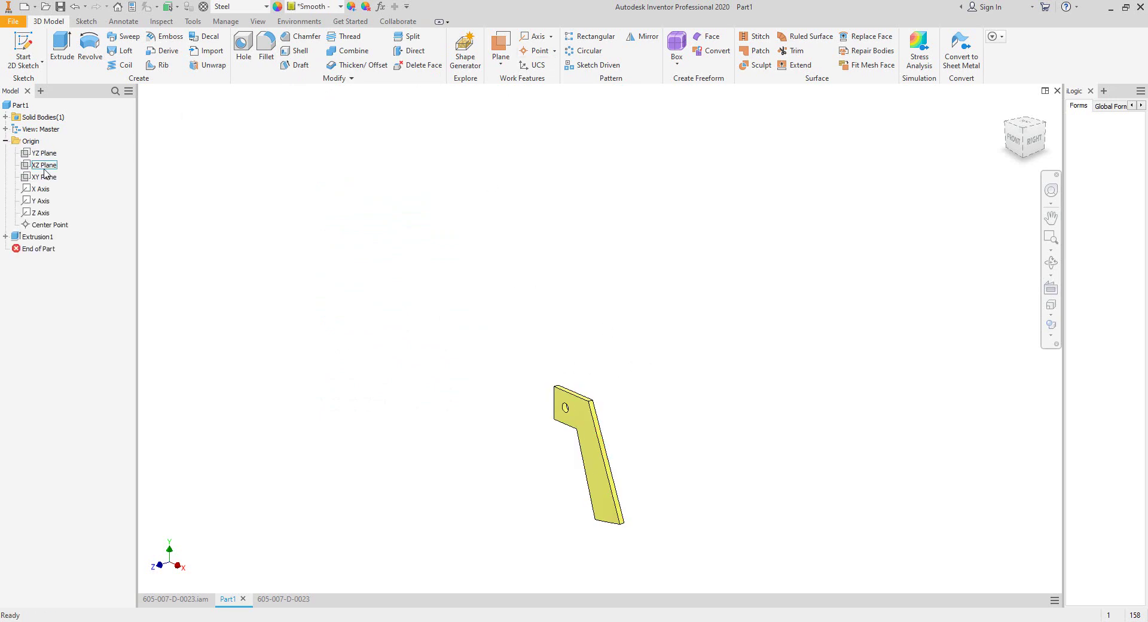
left_click(6, 236)
right_click(46, 248)
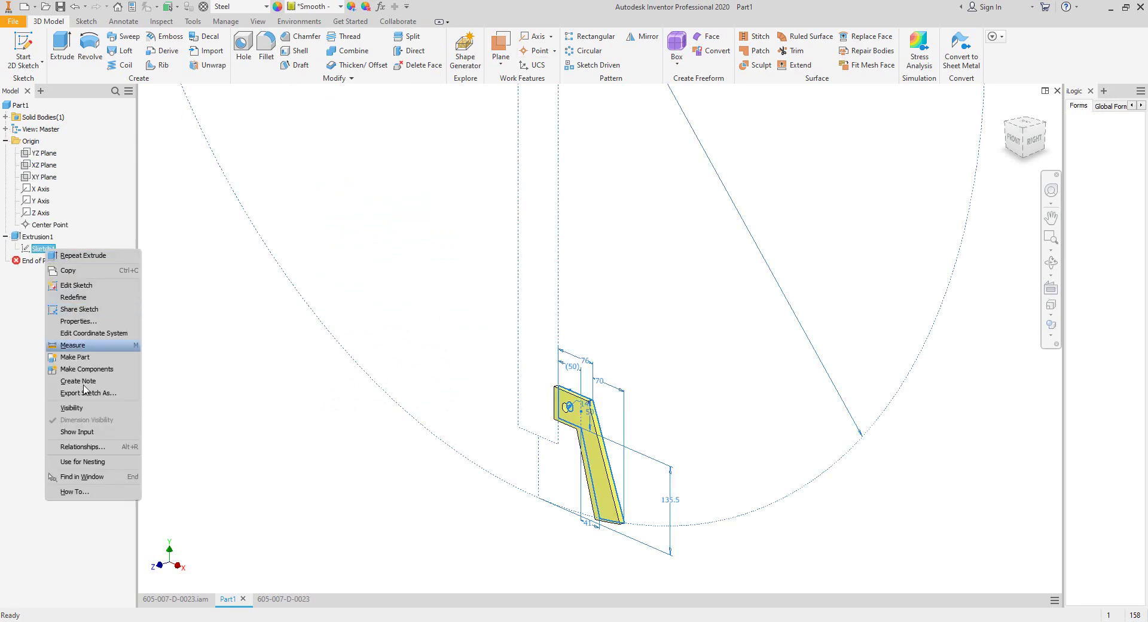
left_click(87, 409)
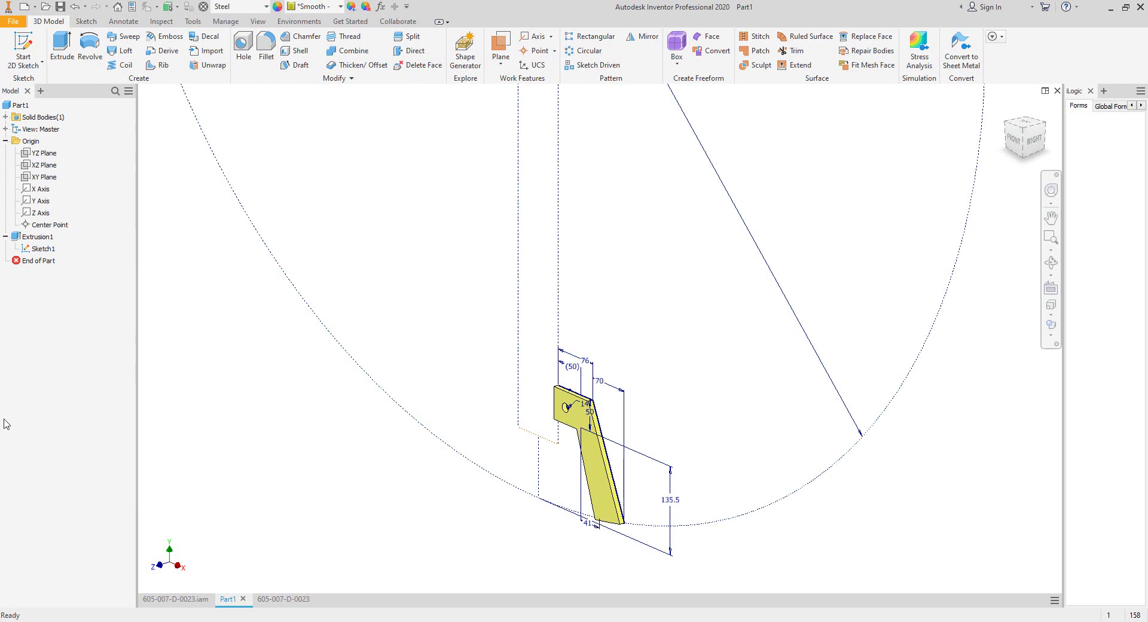
Step: Create a circular pattern of the bracket extrusion about the Y axis with 2 occurrences over 360 deg, and hide its sketch
left_click(37, 203)
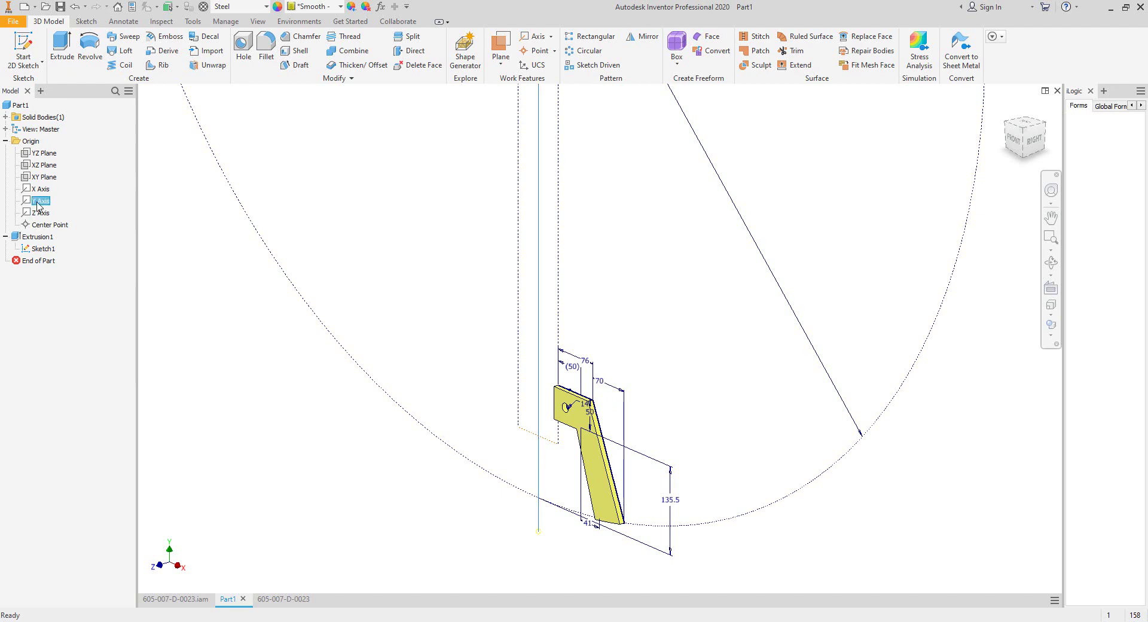
left_click(431, 173)
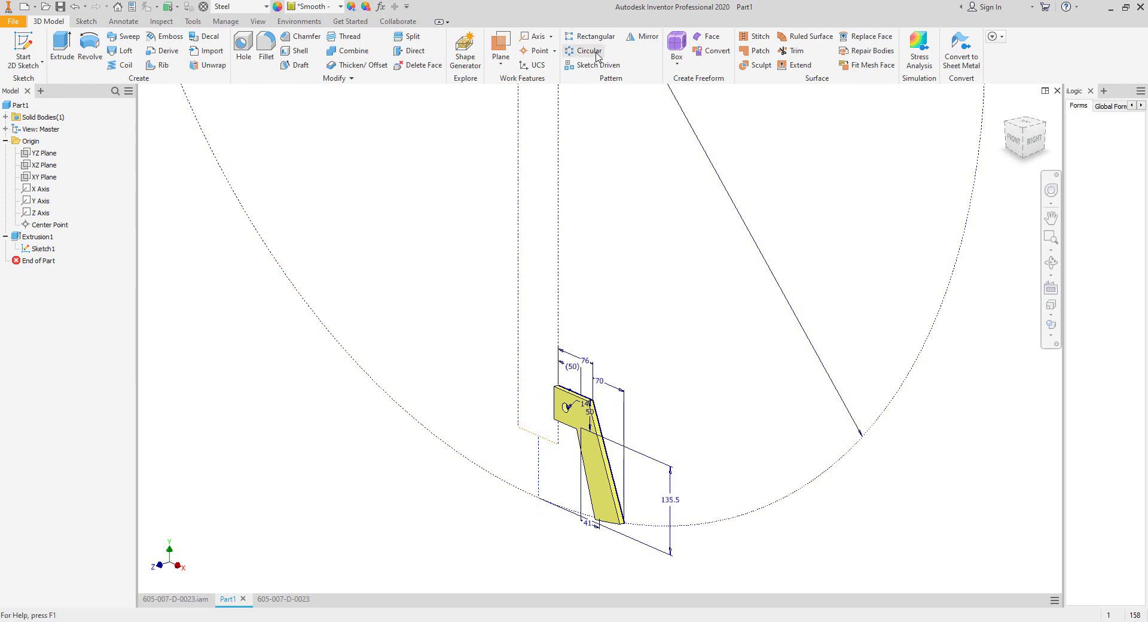
left_click(604, 487)
left_click(37, 201)
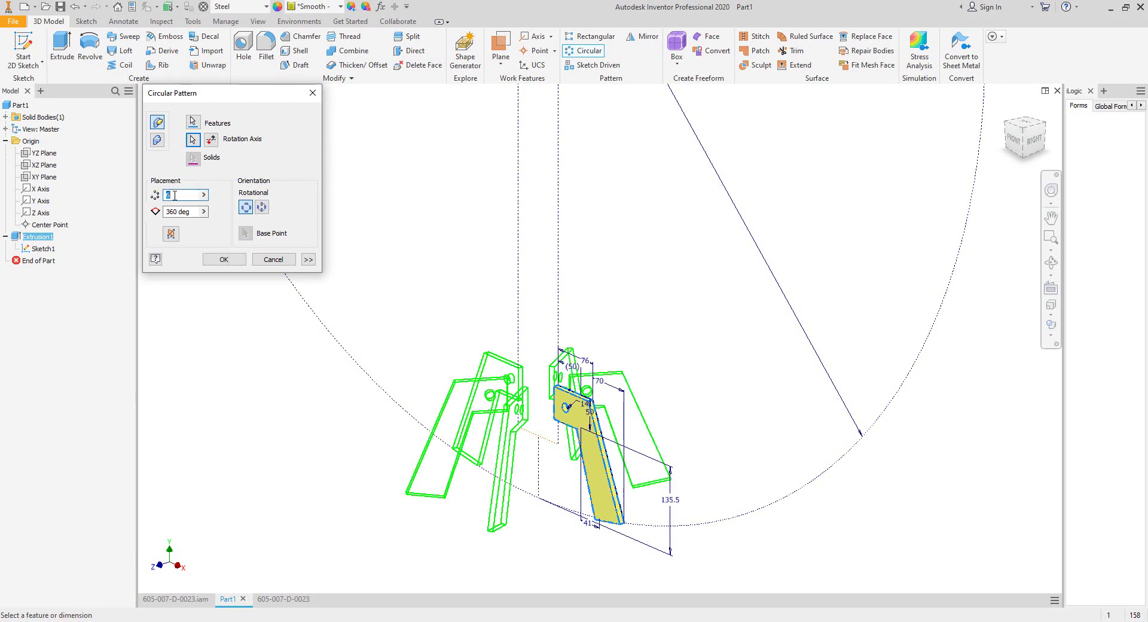
type("2")
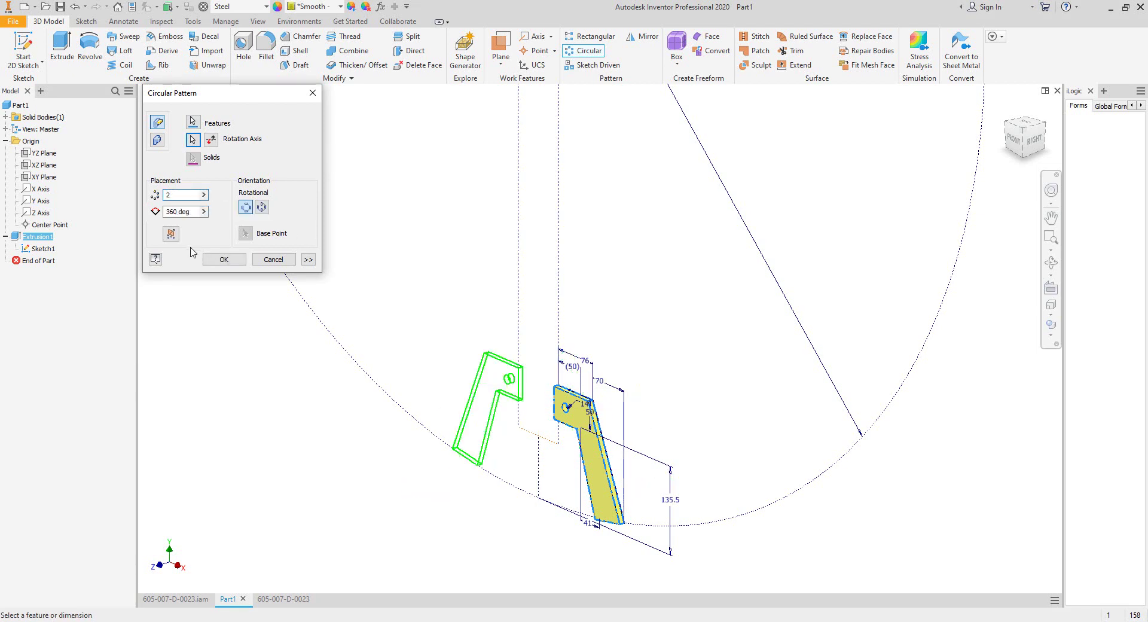
left_click(224, 262)
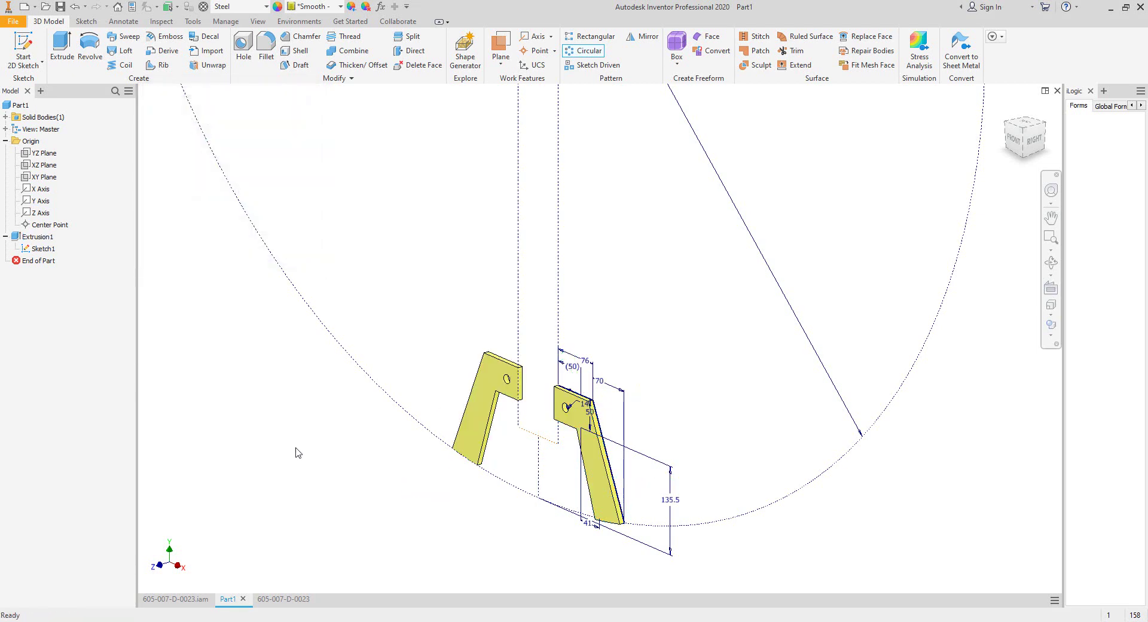
right_click(46, 253)
left_click(60, 410)
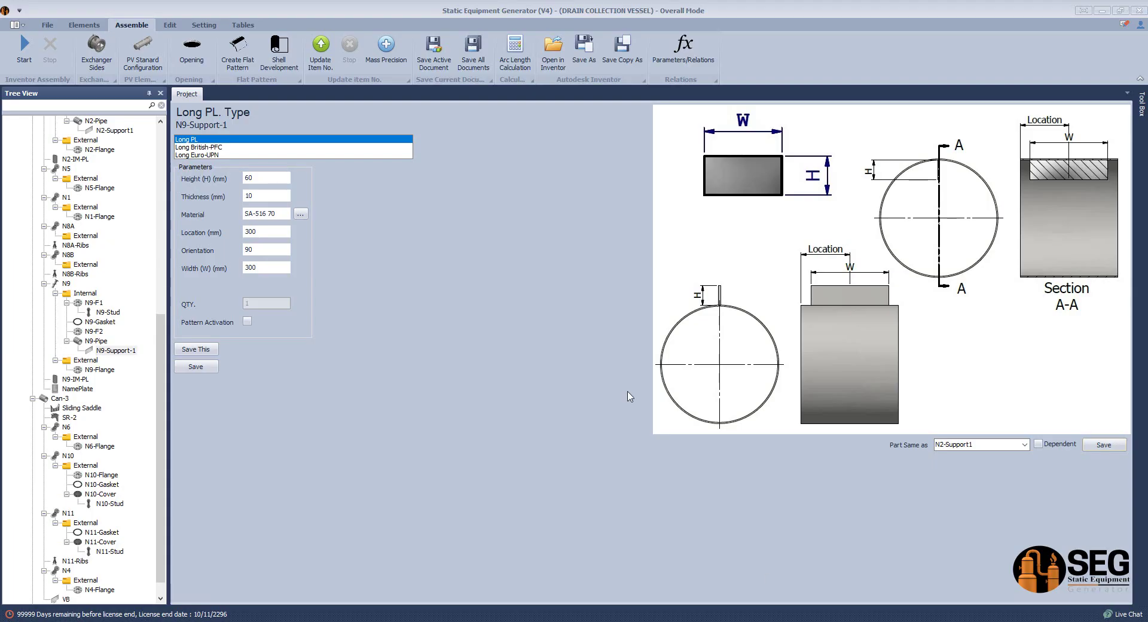
Step: Switch to Static Equipment Generator, start saving the active document, and create and open an "External parts" folder in DRAIN COLLECTION VESSEL
left_click(435, 51)
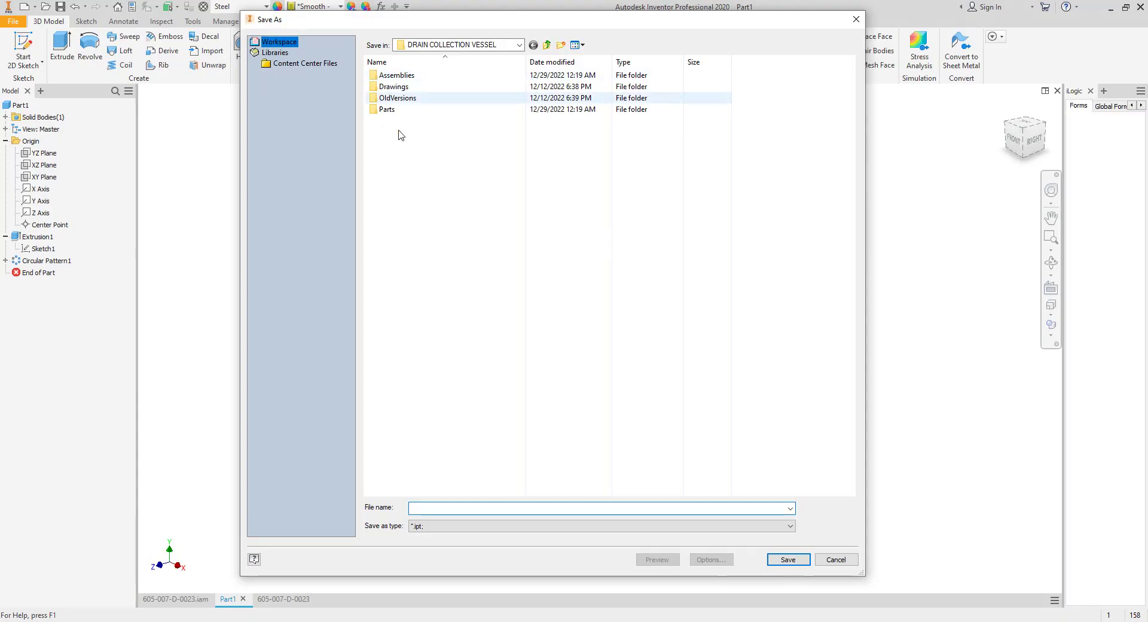
right_click(426, 221)
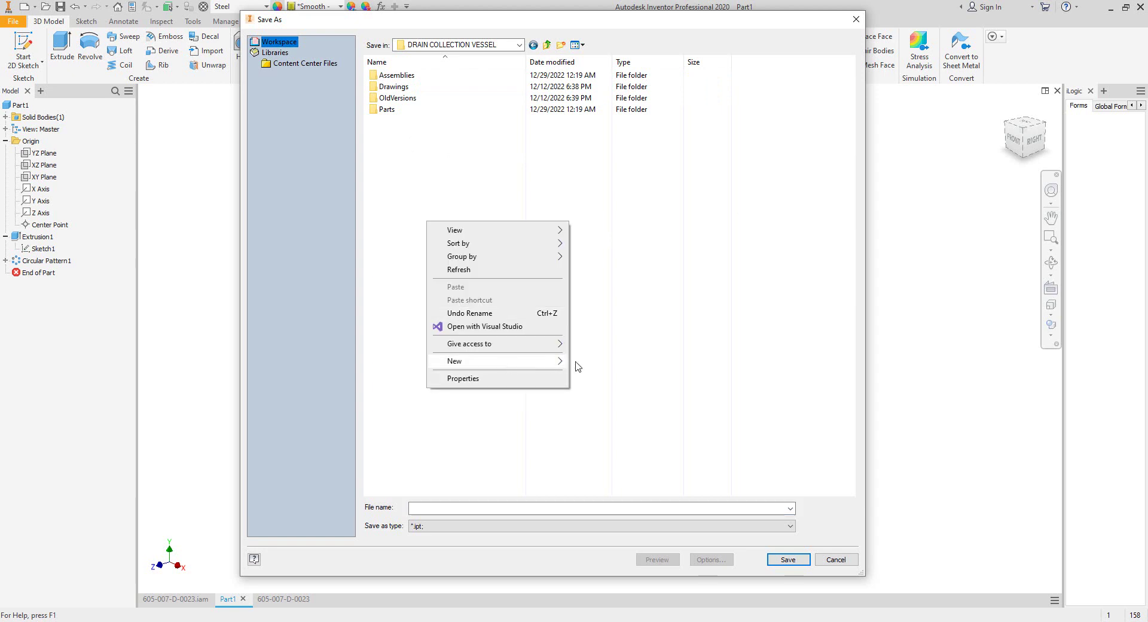
left_click(601, 365)
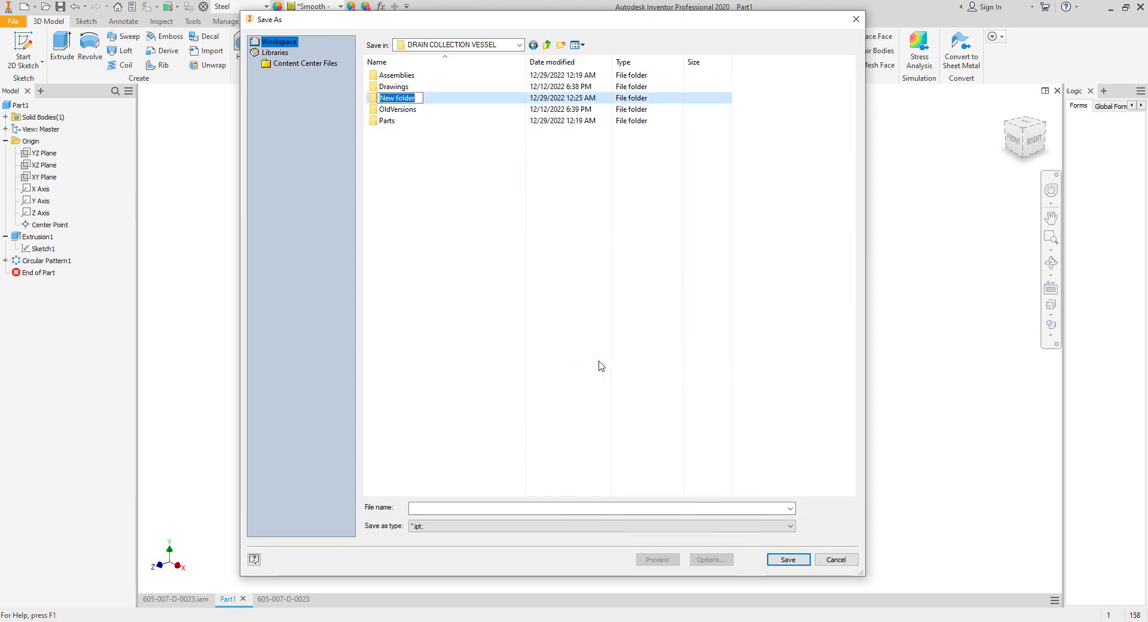
type("External ")
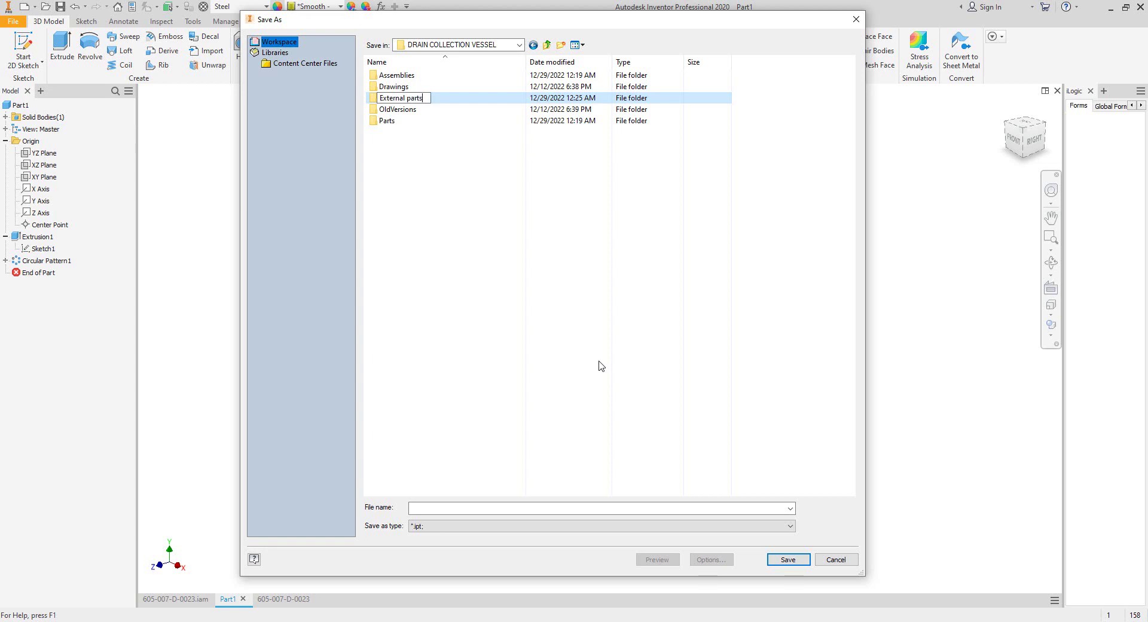
type("parts")
key("Return")
double_click(380, 99)
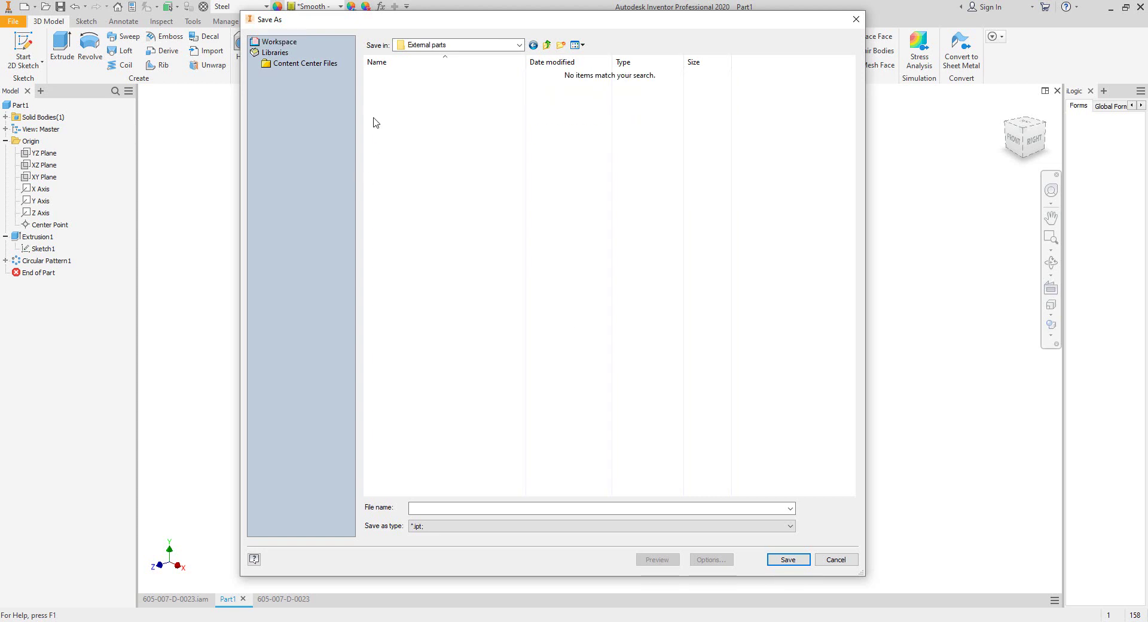
Step: Save the part as "N2 and N9 Supports" in the External parts folder
left_click(419, 510)
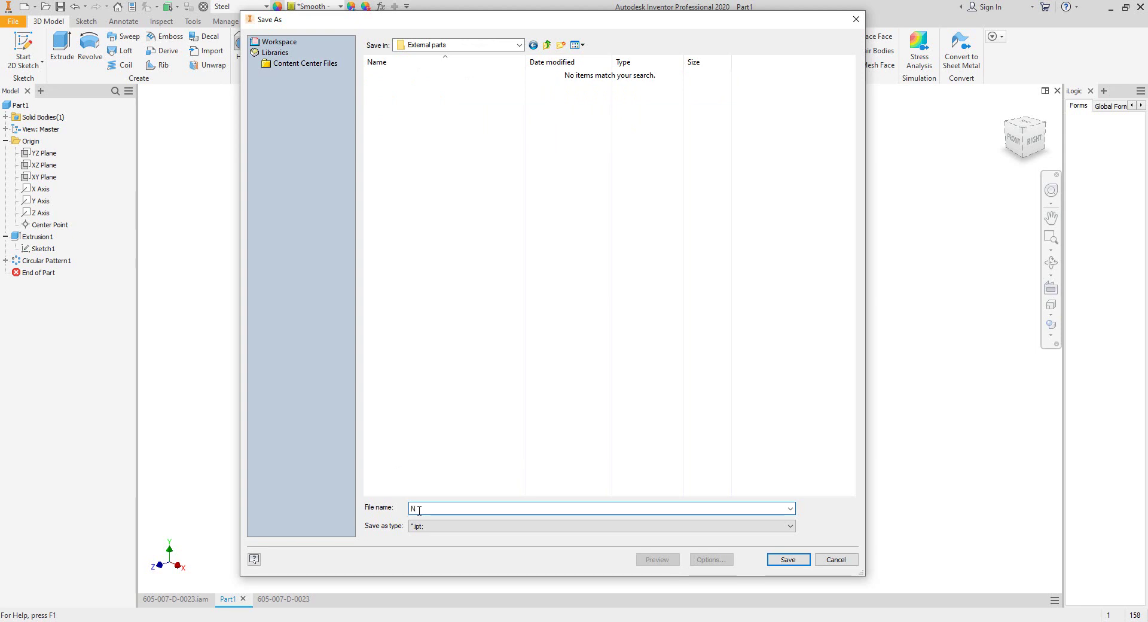
type("N2 an")
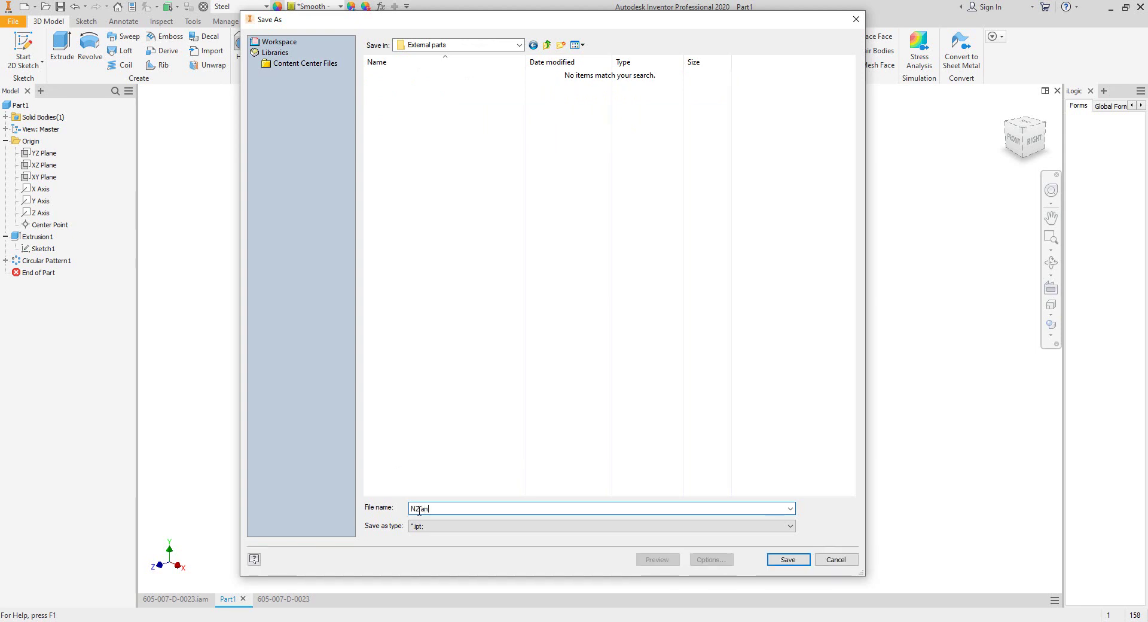
type("d N9 ")
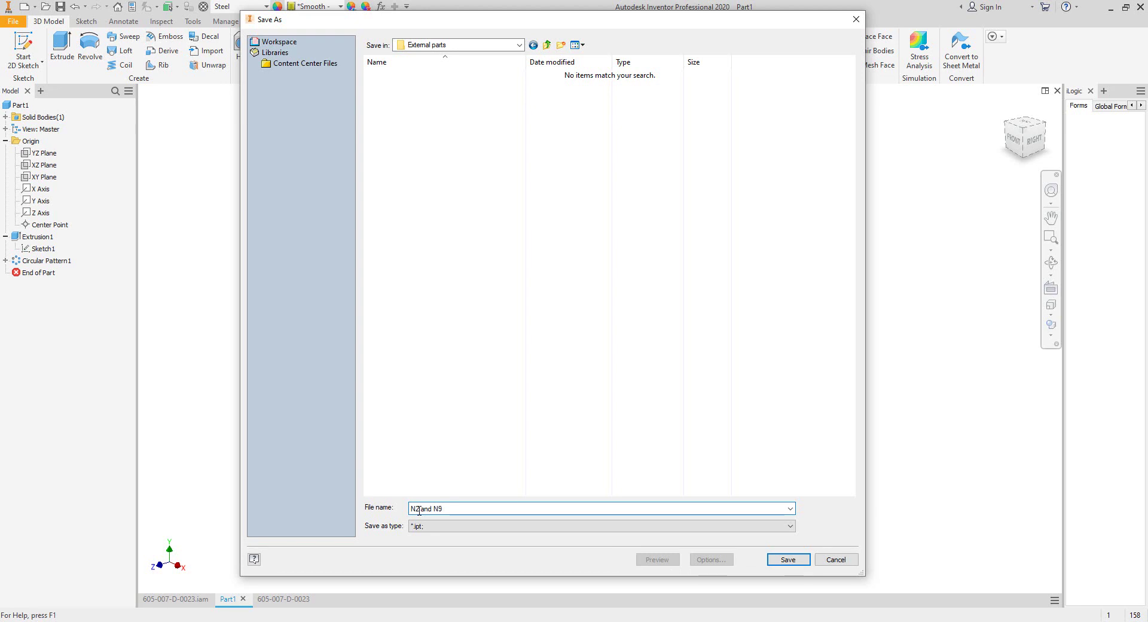
type("Supports")
key("Return")
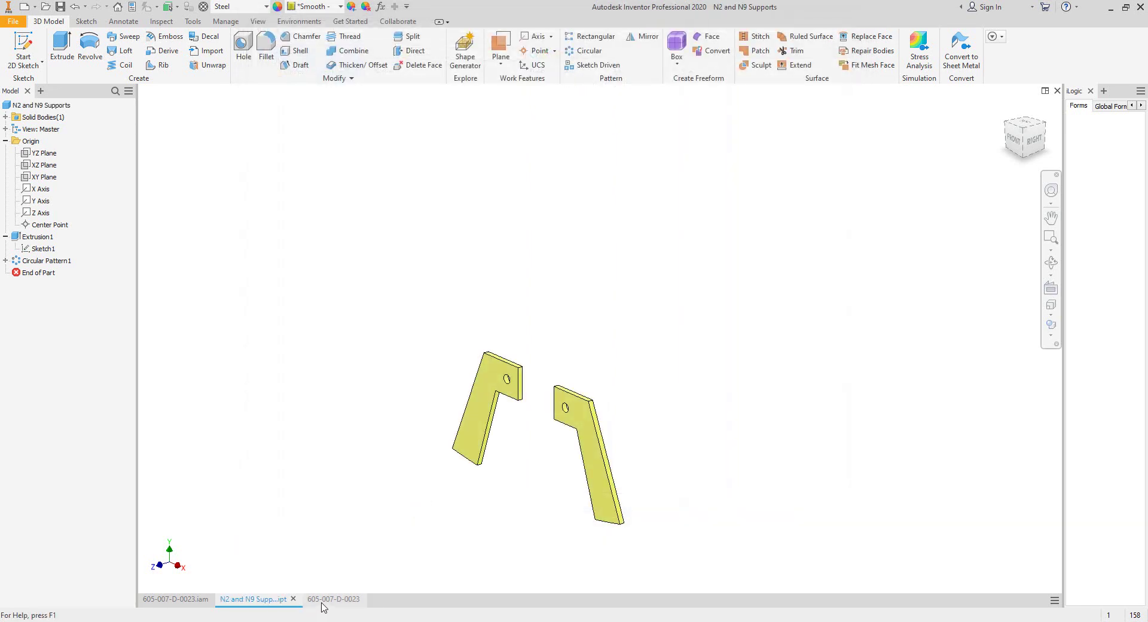
Step: Place two instances of N2 and N9 Supports from the External parts folder into assembly 605-007-D-0023.iam, near the nozzle pipes' lower ends
left_click(322, 604)
left_click(173, 599)
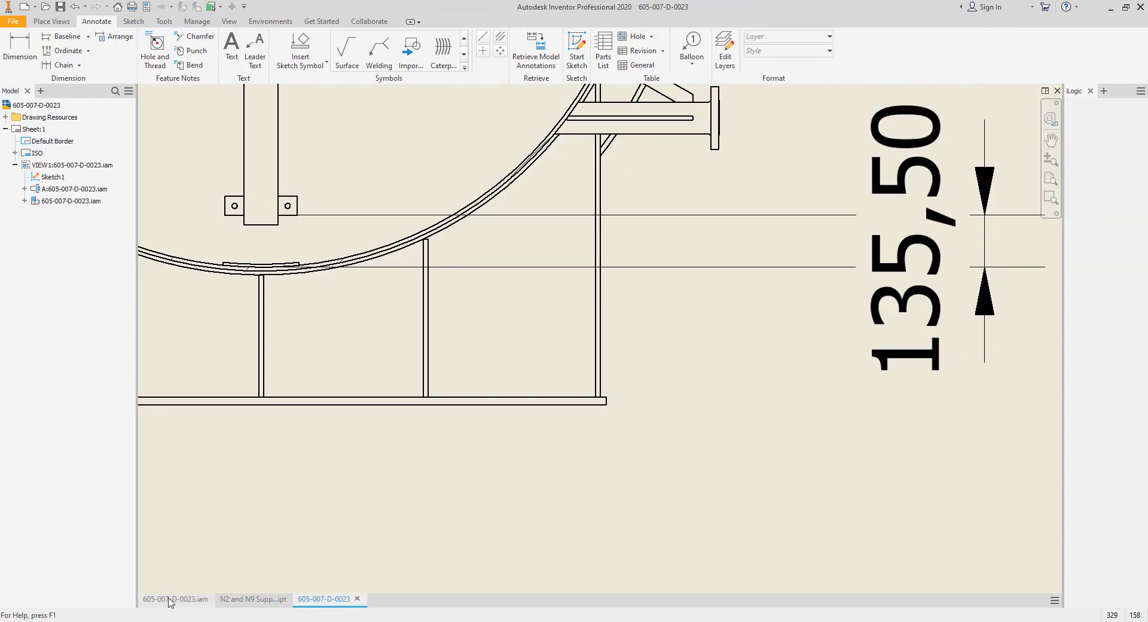
left_click(49, 21)
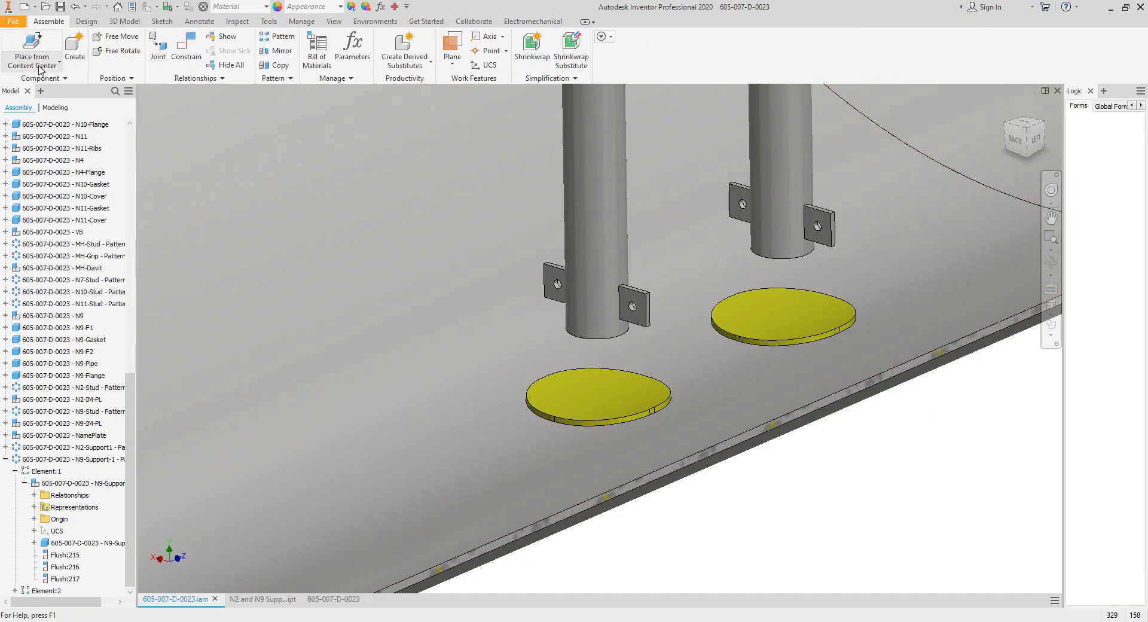
left_click(35, 65)
left_click(31, 88)
key("p")
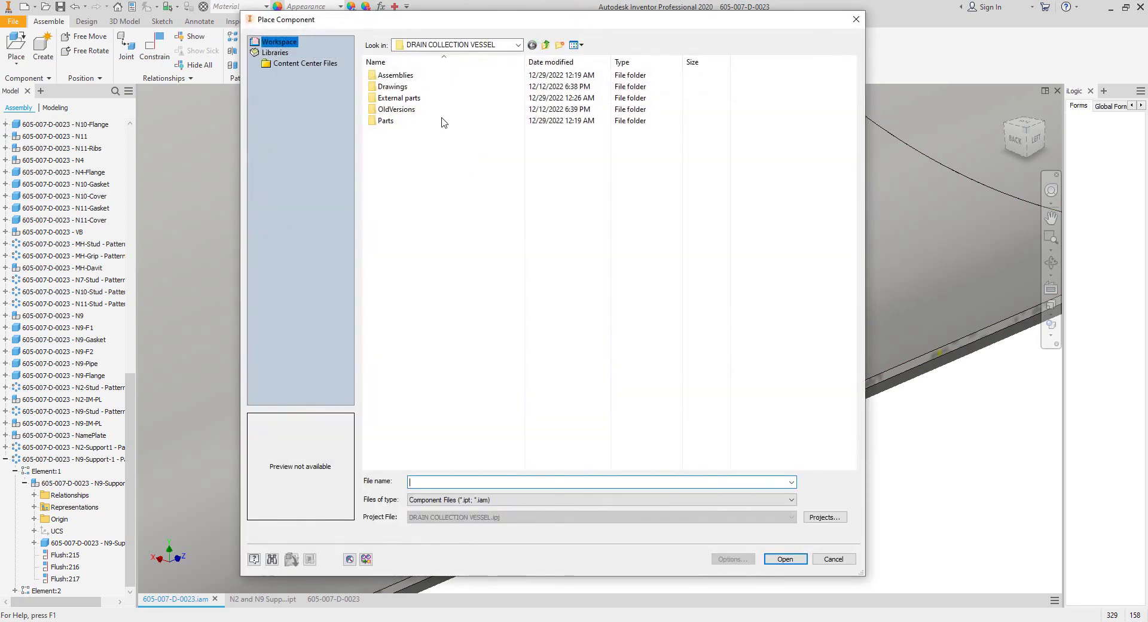
double_click(407, 97)
double_click(398, 78)
middle_click_drag(630, 316, 612, 235)
left_click(765, 467)
left_click(909, 403)
right_click_drag(773, 375, 822, 371)
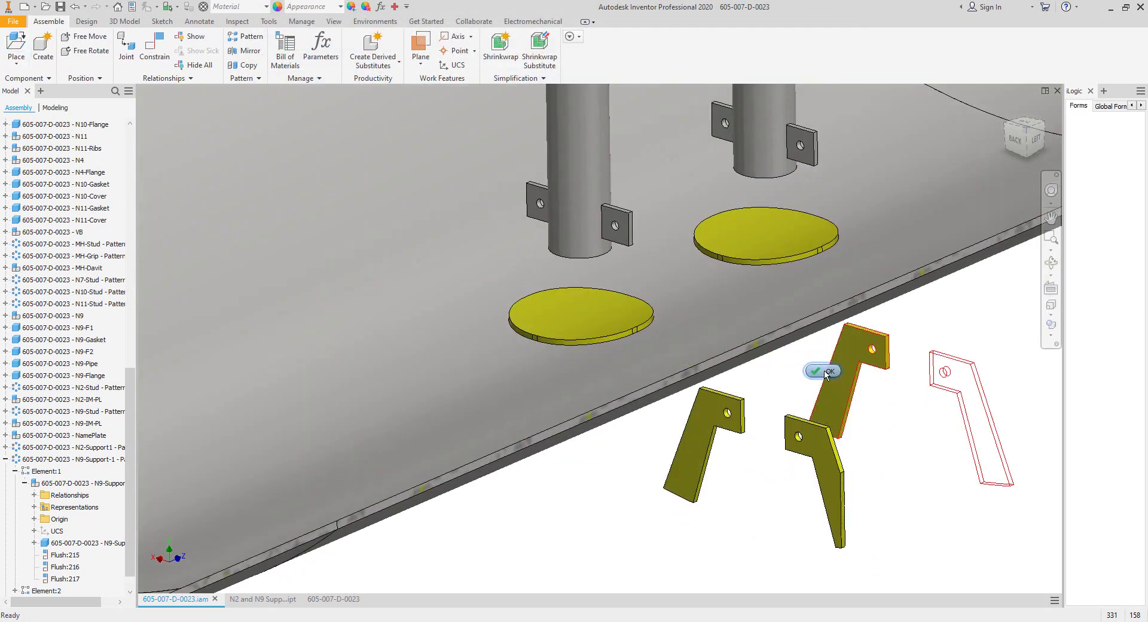
Step: Collapse the expanded N9-Support-1 pattern in the assembly's model tree to bring up the two placed supports
middle_click_drag(759, 465, 749, 448)
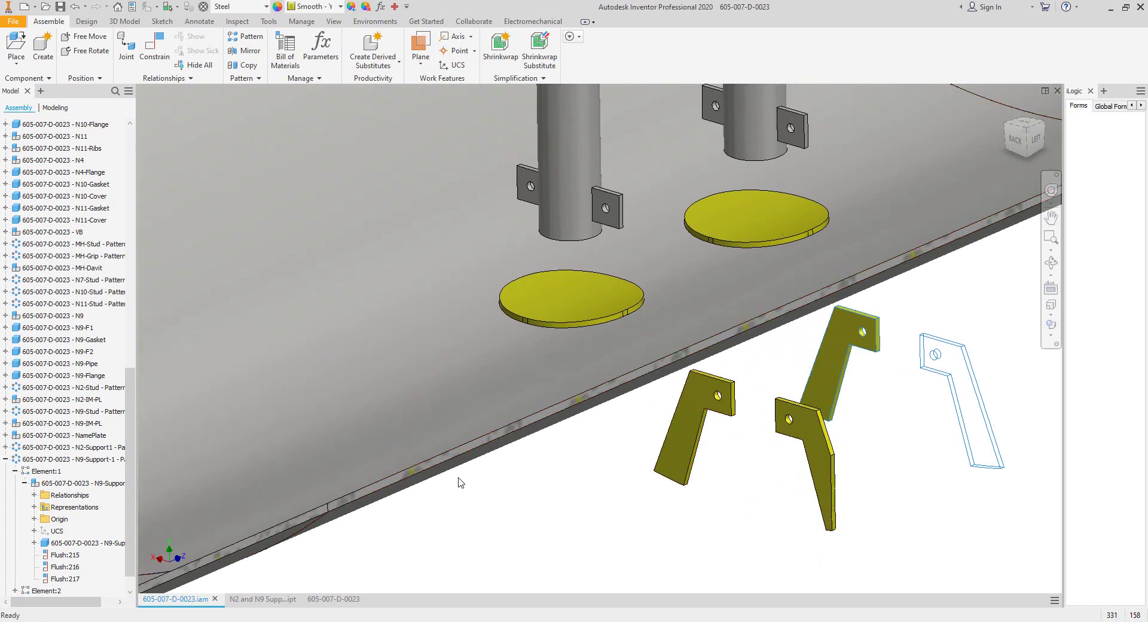
scroll(610, 371, "down", 5)
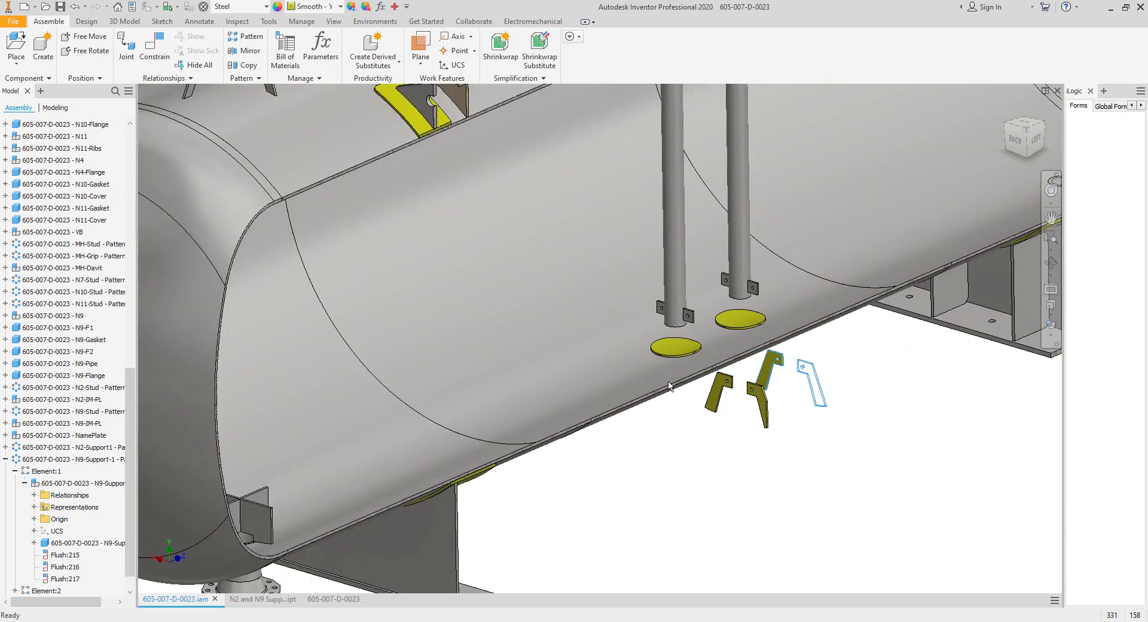
middle_click_drag(668, 385, 631, 411)
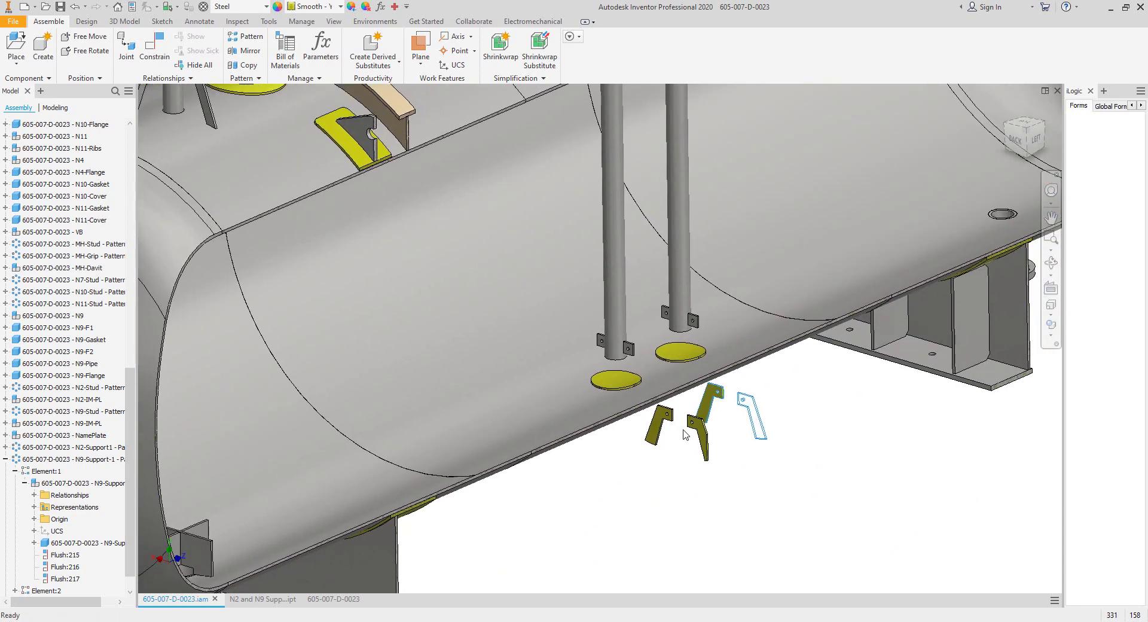
scroll(684, 435, "up", 3)
scroll(43, 499, "down", 1)
left_click(4, 435)
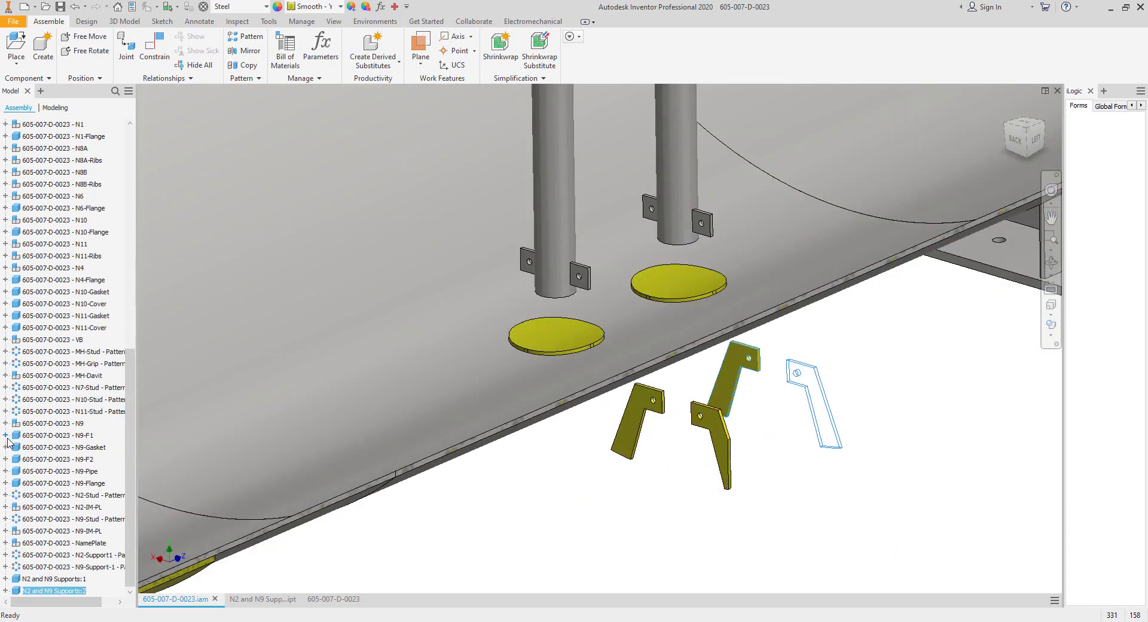
left_click(4, 435)
left_click(5, 398)
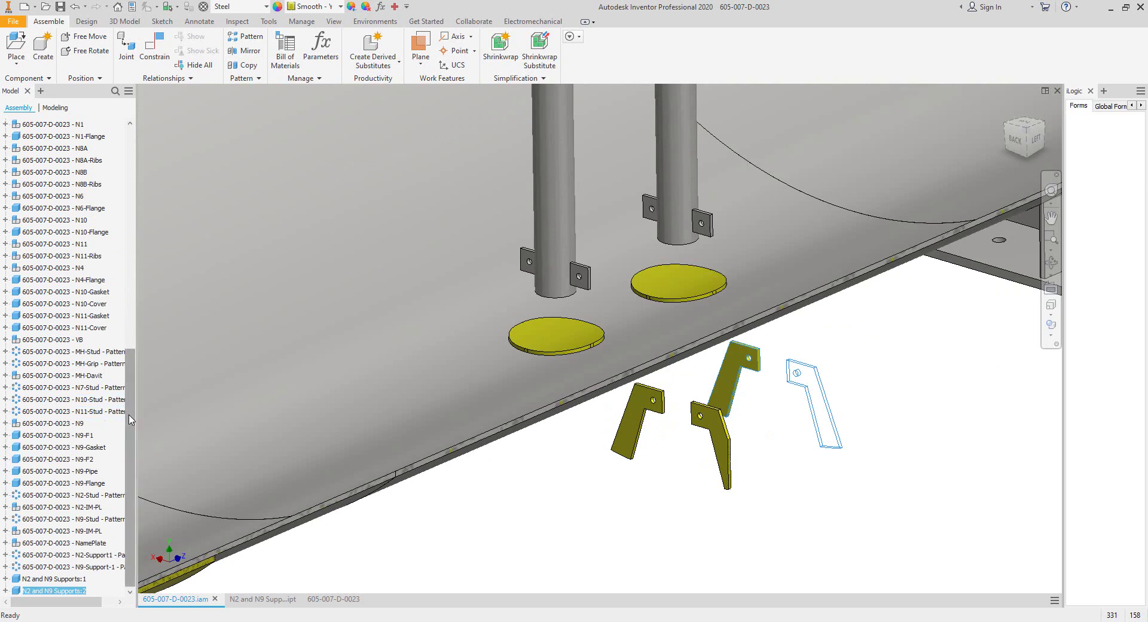
Step: Mate the Y axis of N2 and N9 Supports:1 with the centre axis of nozzle pipe N2 at 0 mm offset
left_click(11, 579)
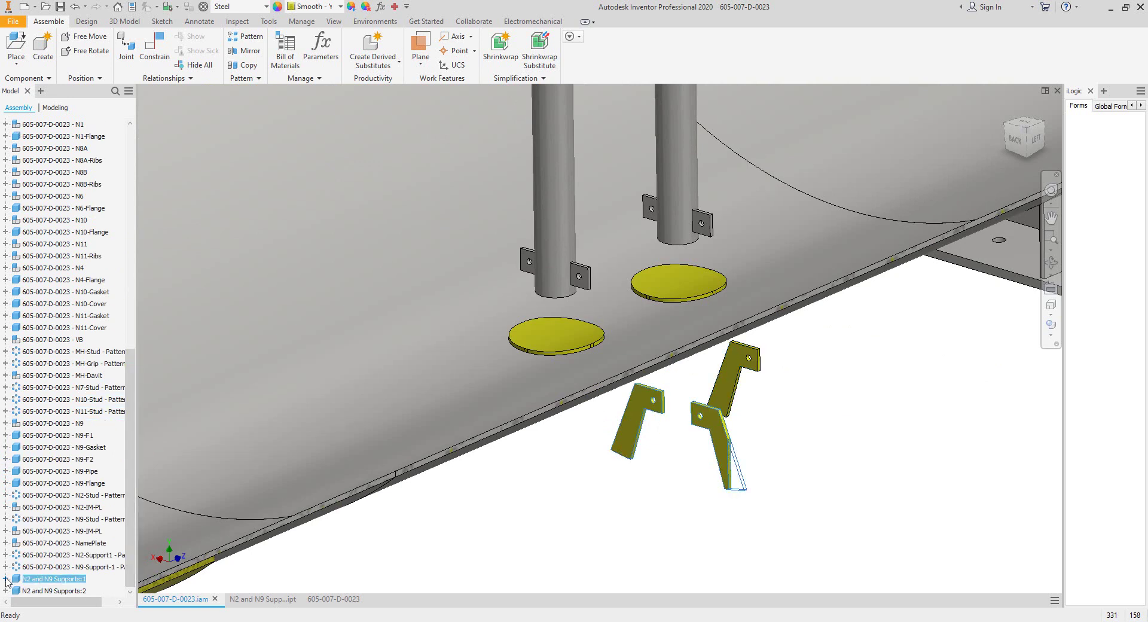
left_click(6, 579)
left_click(15, 578)
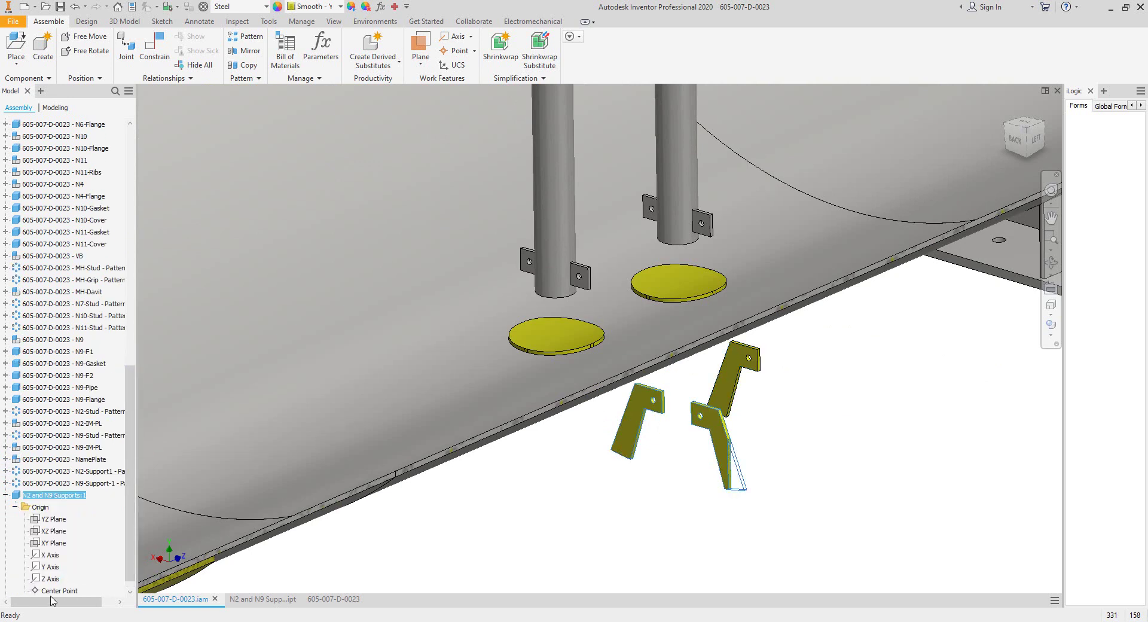
left_click(50, 566)
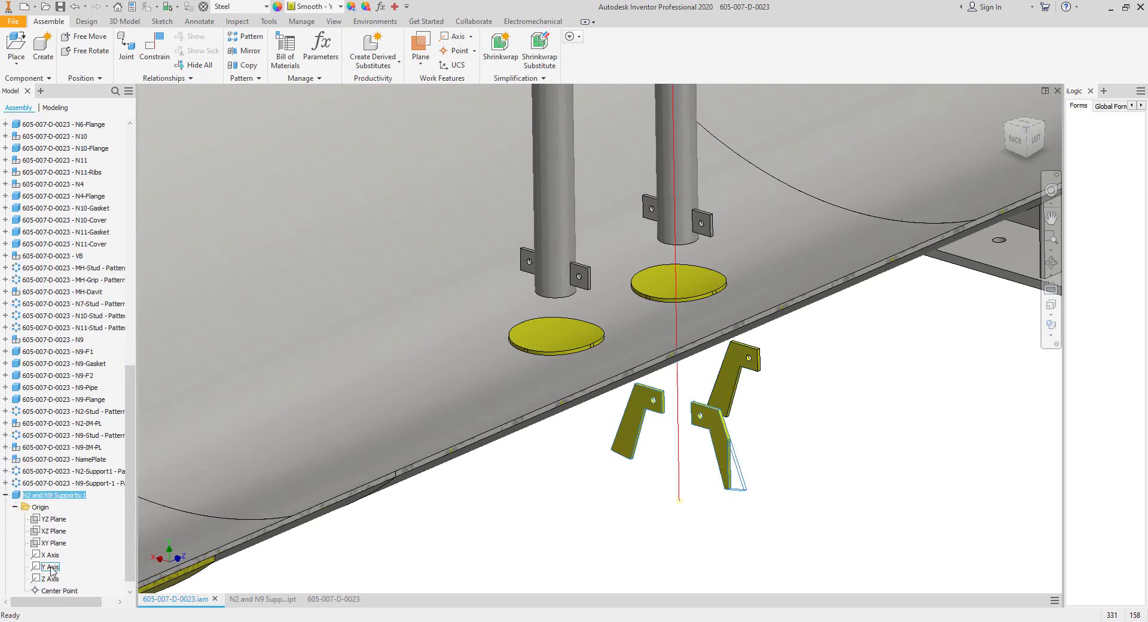
key("c")
left_click(571, 227)
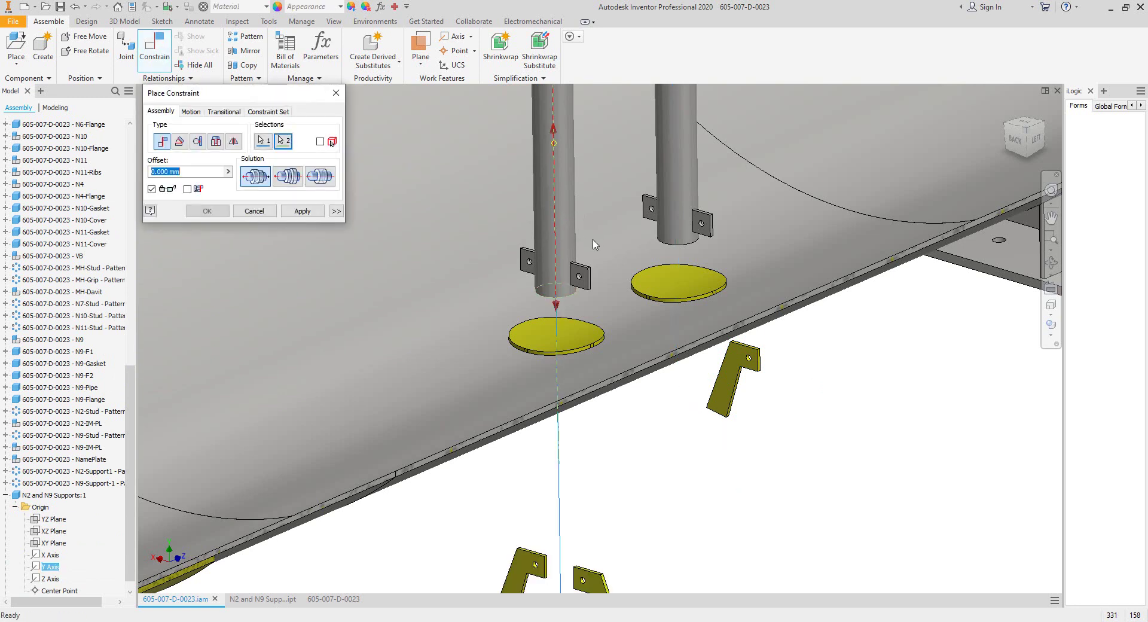
left_click(302, 210)
Step: Try to mate the curved lower end face of the first support with the cylindrical vessel shell at 0 mm offset
left_click(1051, 262)
left_click_drag(600, 374, 646, 335)
middle_click_drag(645, 382, 653, 220)
right_click(627, 328)
left_click(664, 329)
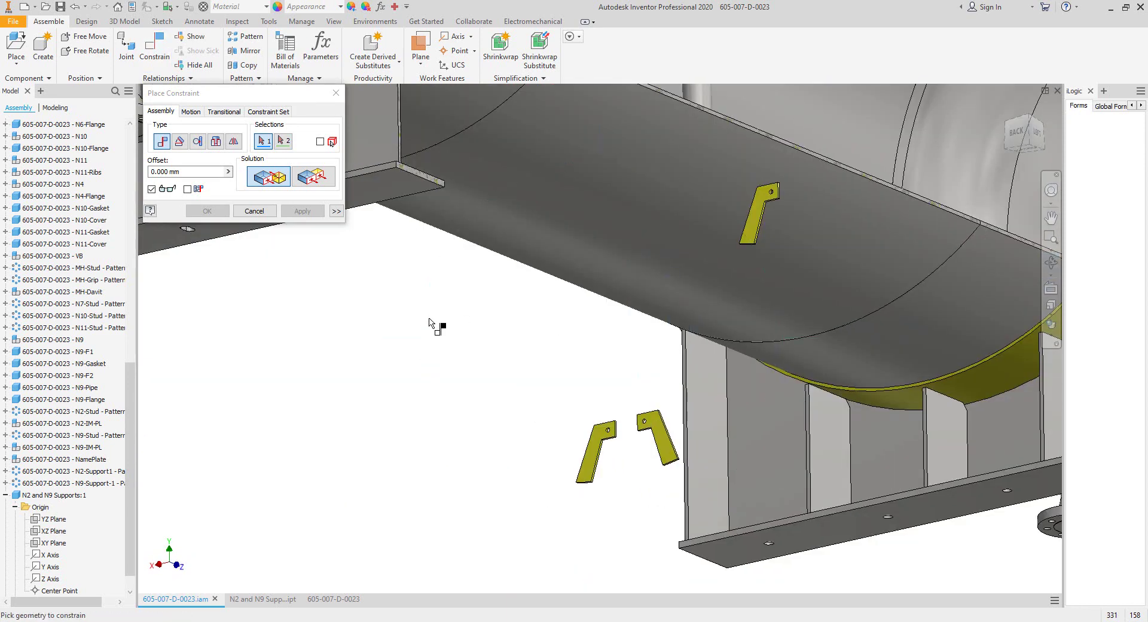
scroll(595, 492, "down", 8)
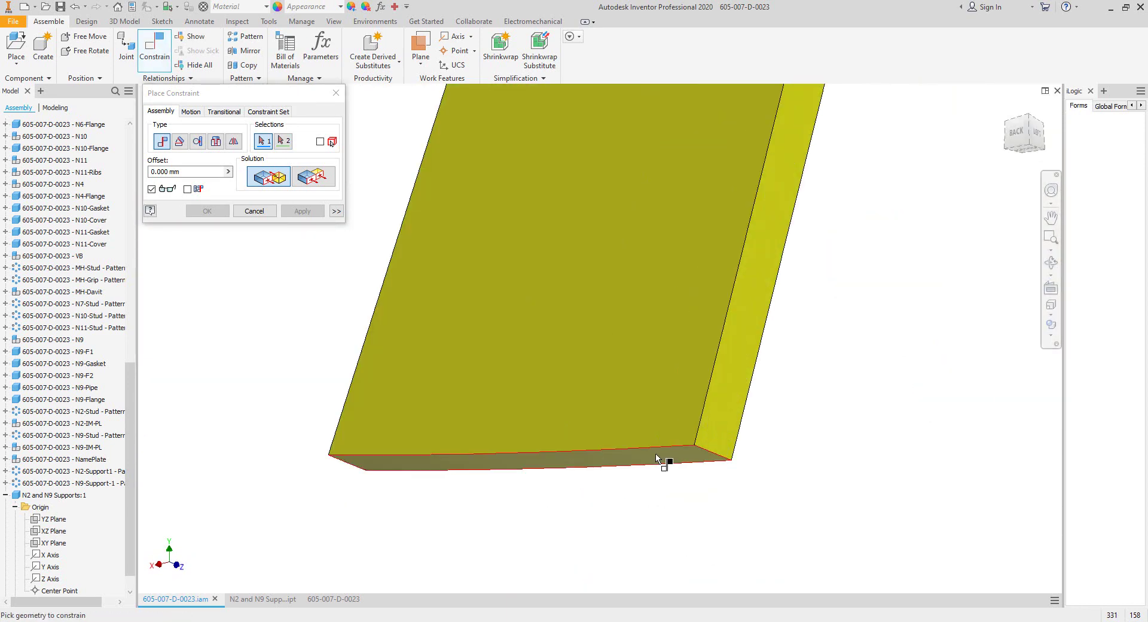
left_click(656, 458)
scroll(677, 431, "up", 10)
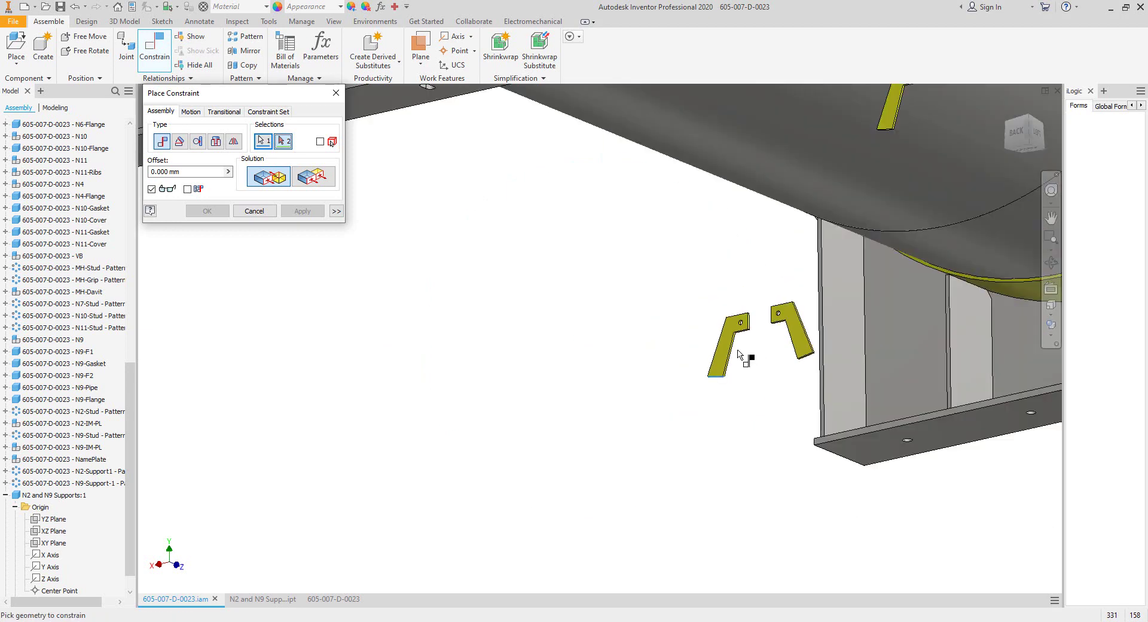
scroll(737, 347, "up", 4)
key("F4")
left_click_drag(720, 322, 708, 351)
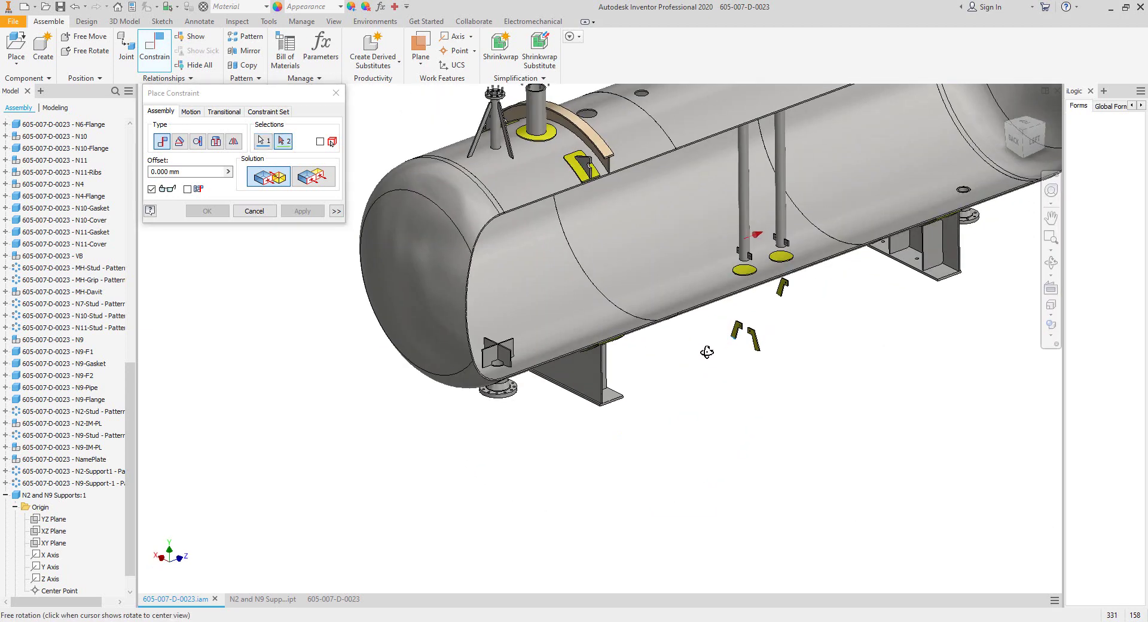
left_click(712, 286)
scroll(763, 281, "down", 3)
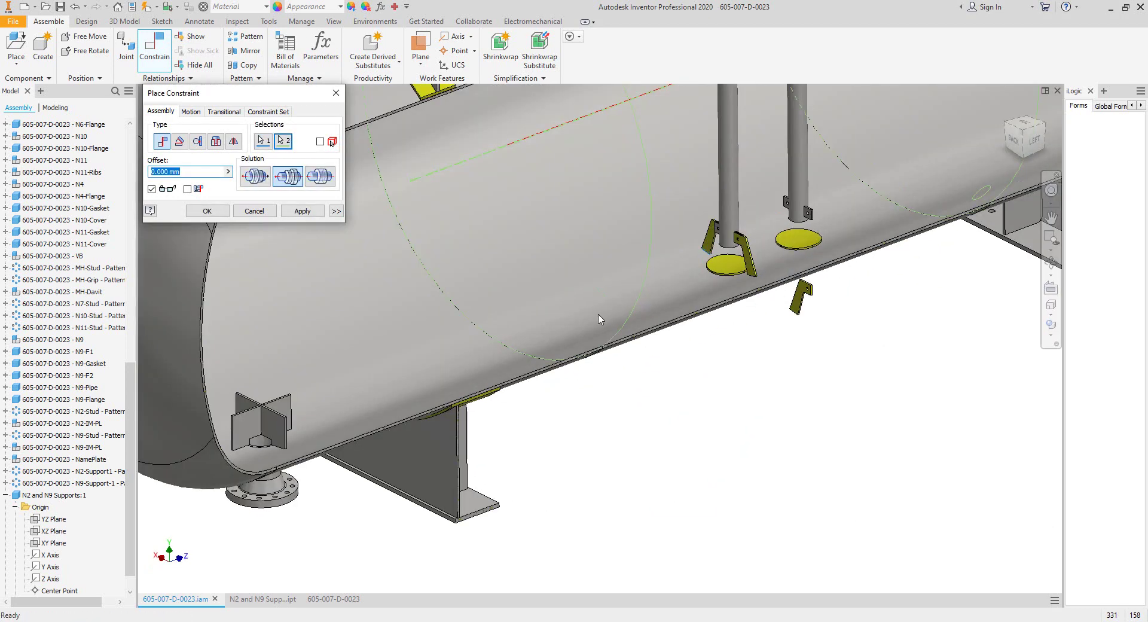
left_click(289, 213)
key("Escape")
Step: Delete the shell mate from the constraints of N2 and N9 Supports:1
scroll(769, 267, "down", 5)
scroll(668, 282, "up", 5)
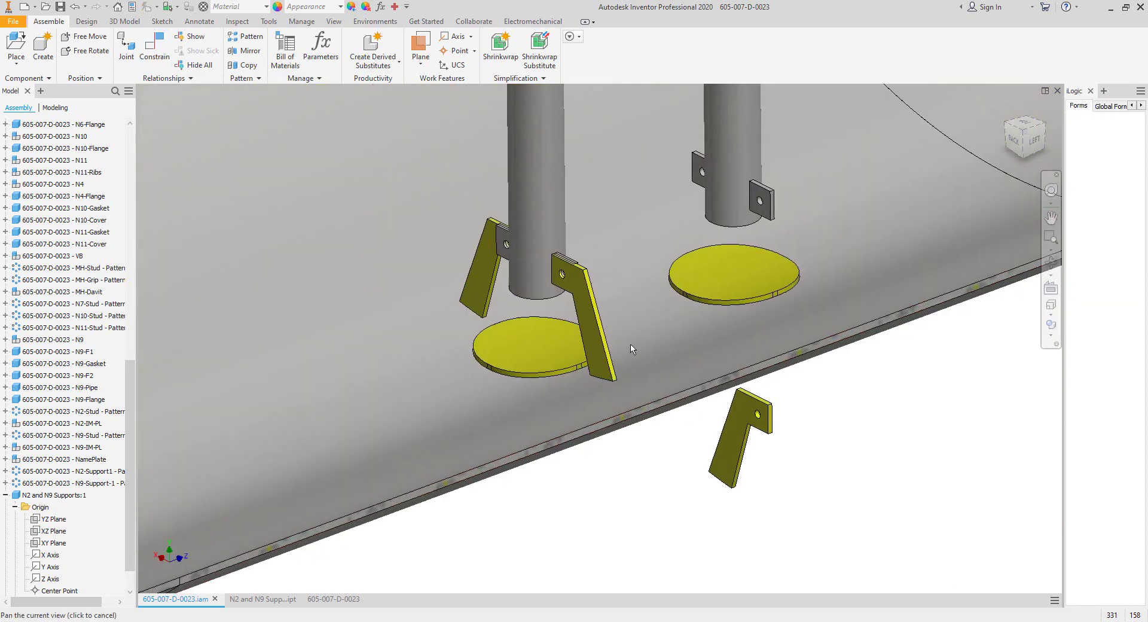
scroll(631, 346, "down", 5)
left_click(621, 311)
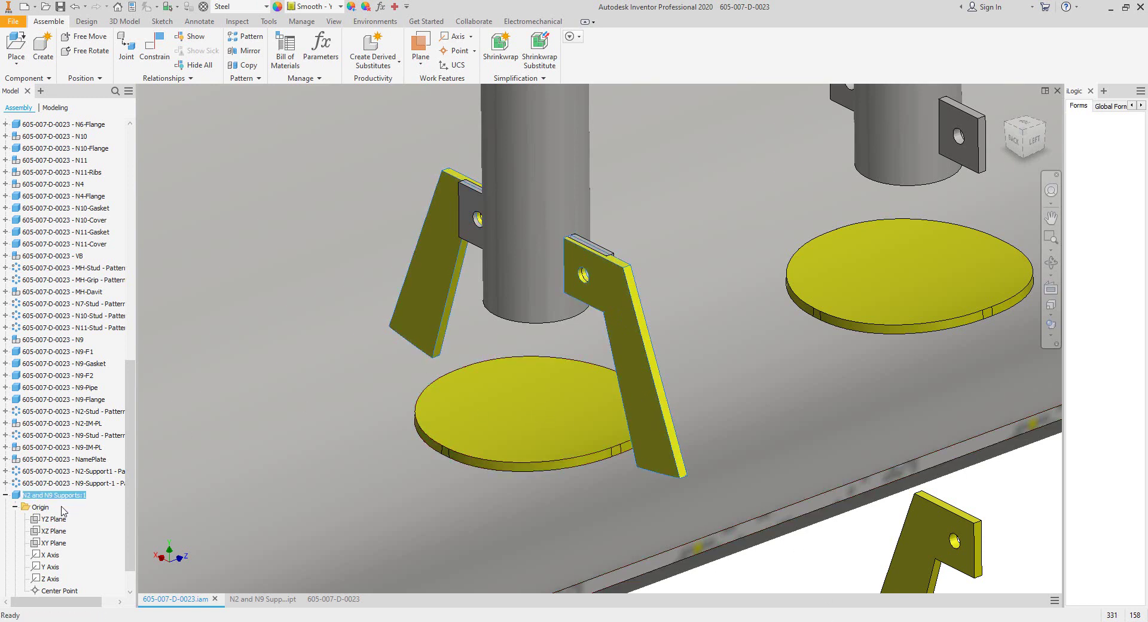
scroll(30, 526, "down", 1)
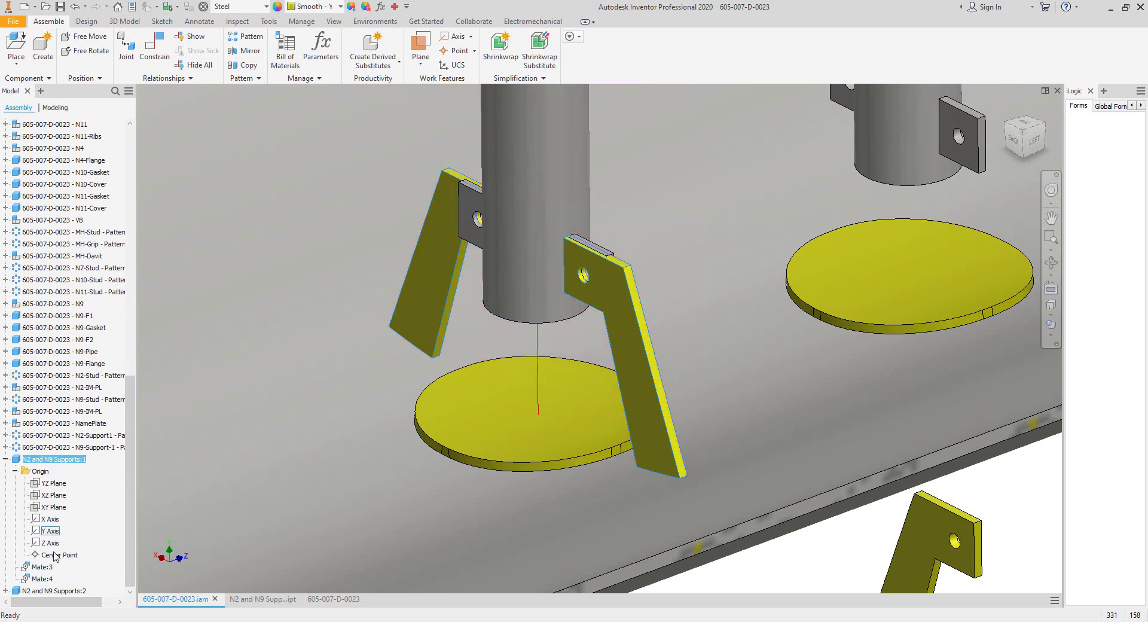
right_click(45, 579)
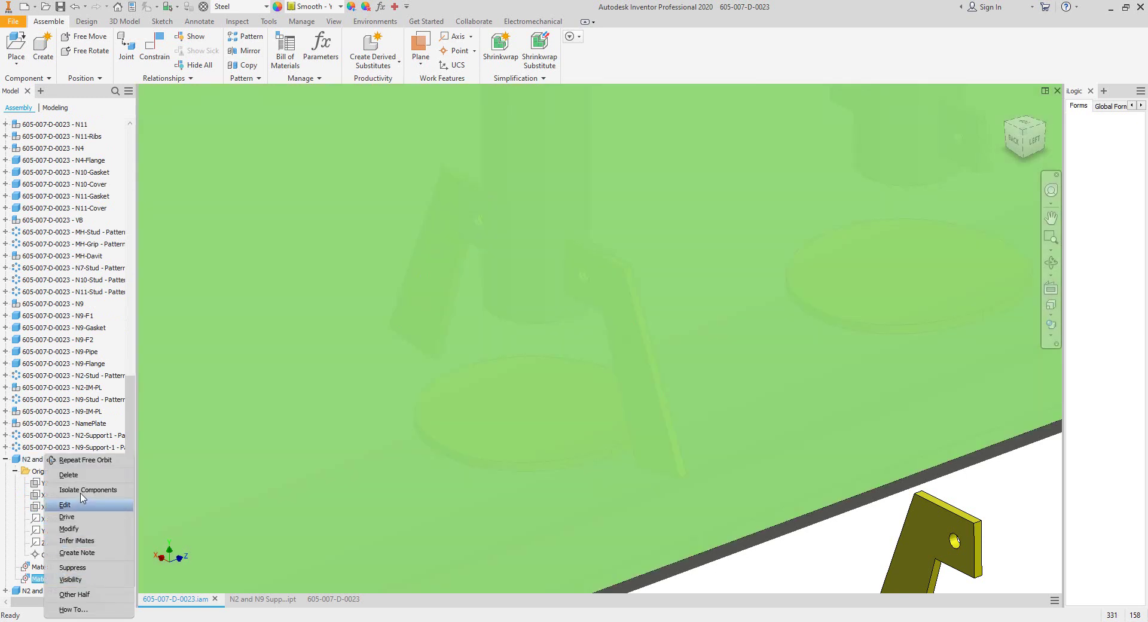
left_click(69, 475)
Step: Constrain the first support's inner plate face to the facing side of the N2 pipe lug with a directed angle of 0 degrees
left_click(616, 301)
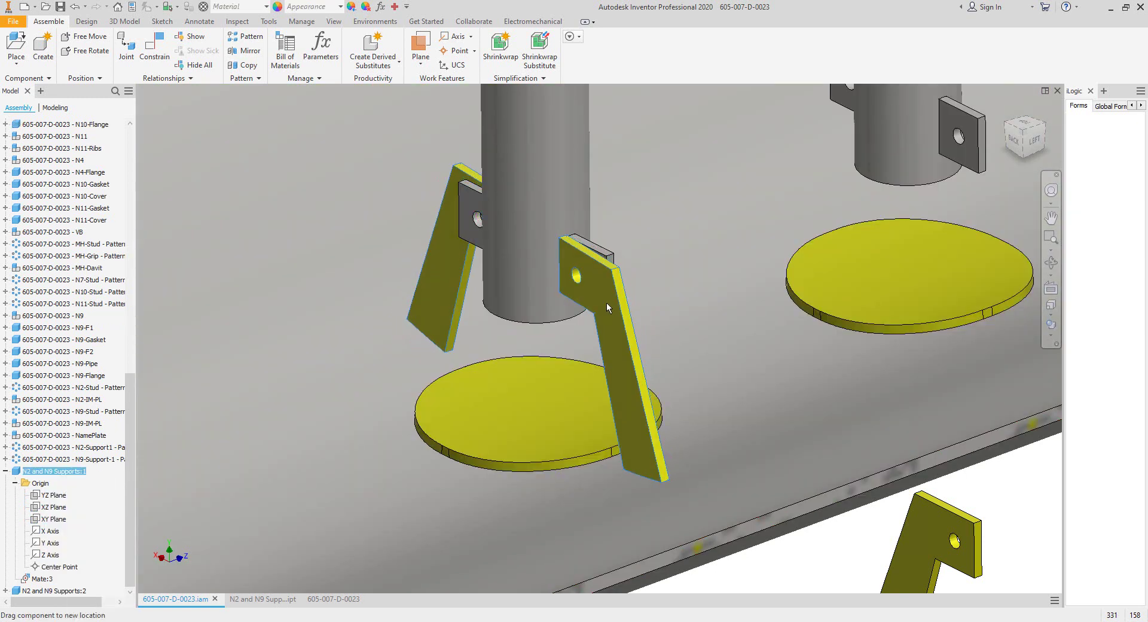
scroll(604, 251, "down", 3)
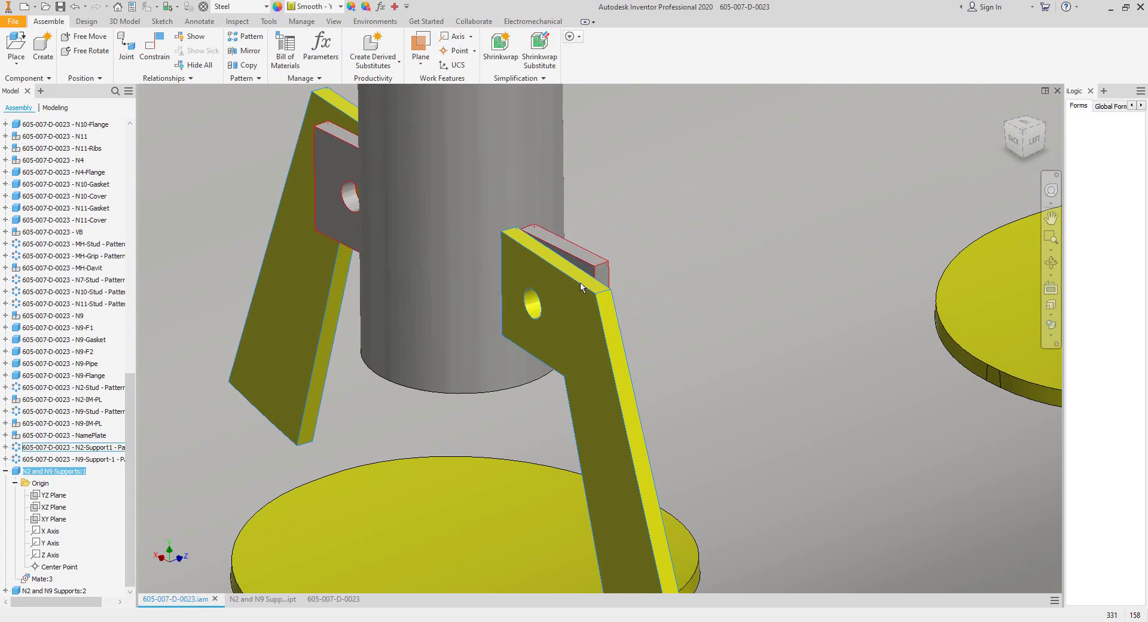
key("c")
scroll(580, 281, "down", 2)
left_click(578, 267)
key("F4")
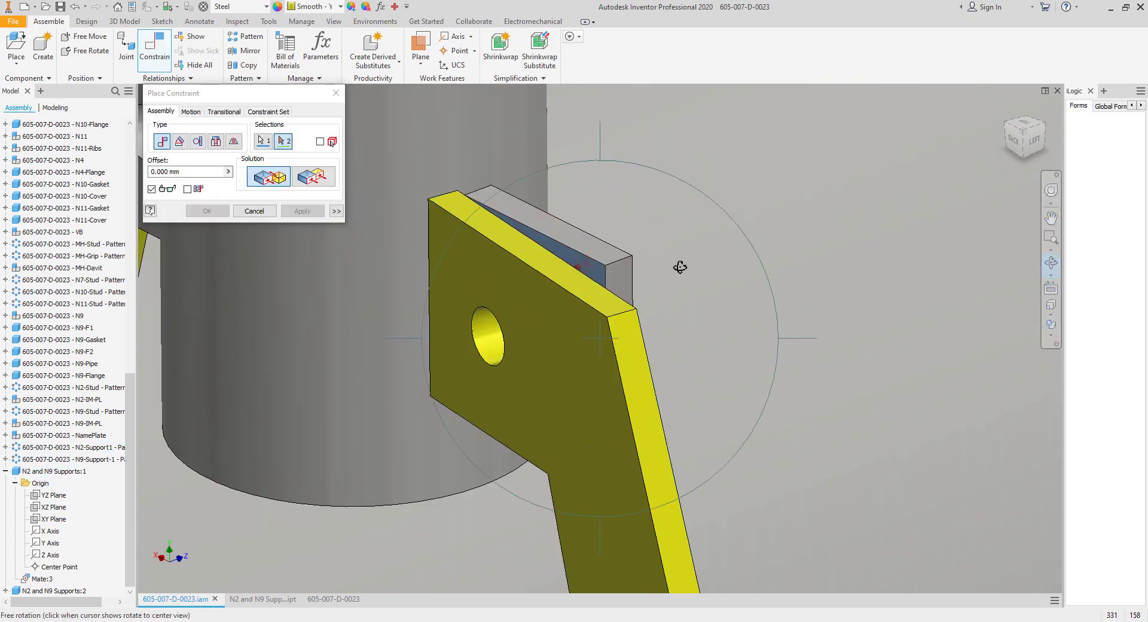
left_click_drag(680, 267, 339, 352)
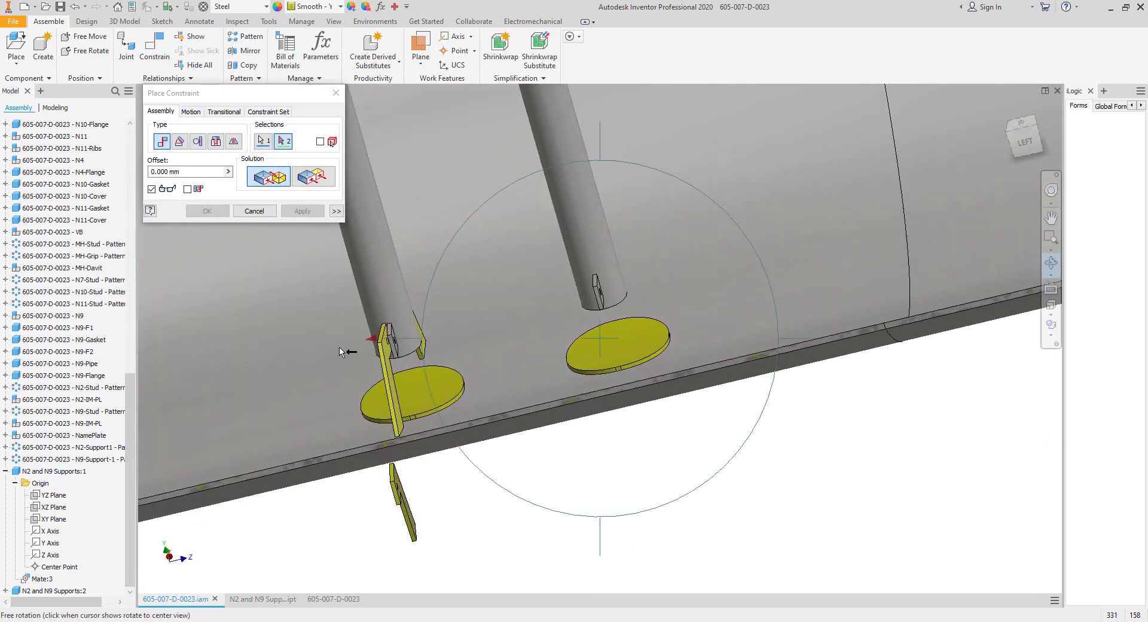
scroll(340, 351, "down", 3)
scroll(459, 337, "down", 3)
left_click(451, 349)
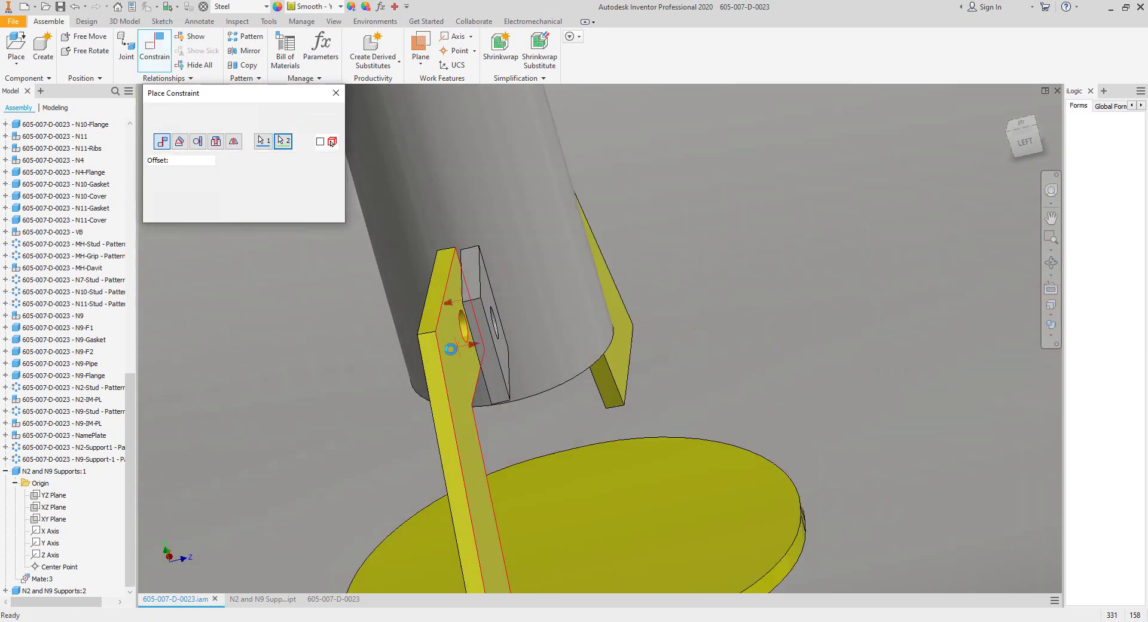
left_click(450, 348)
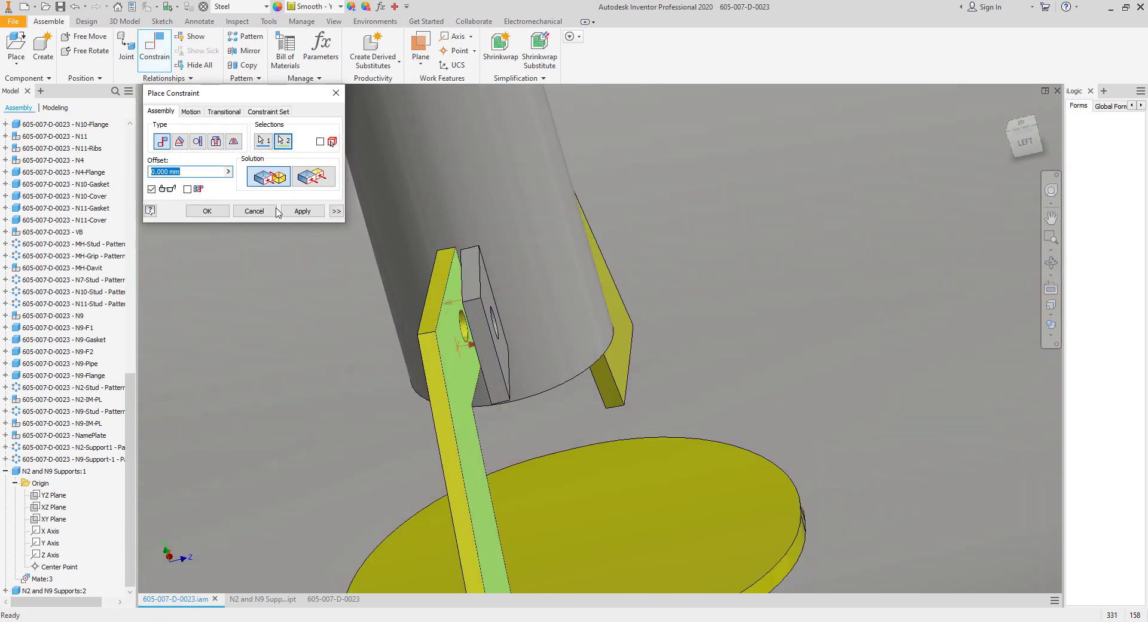
left_click(1051, 263)
left_click_drag(609, 351, 654, 346)
right_click(630, 320)
left_click(671, 321)
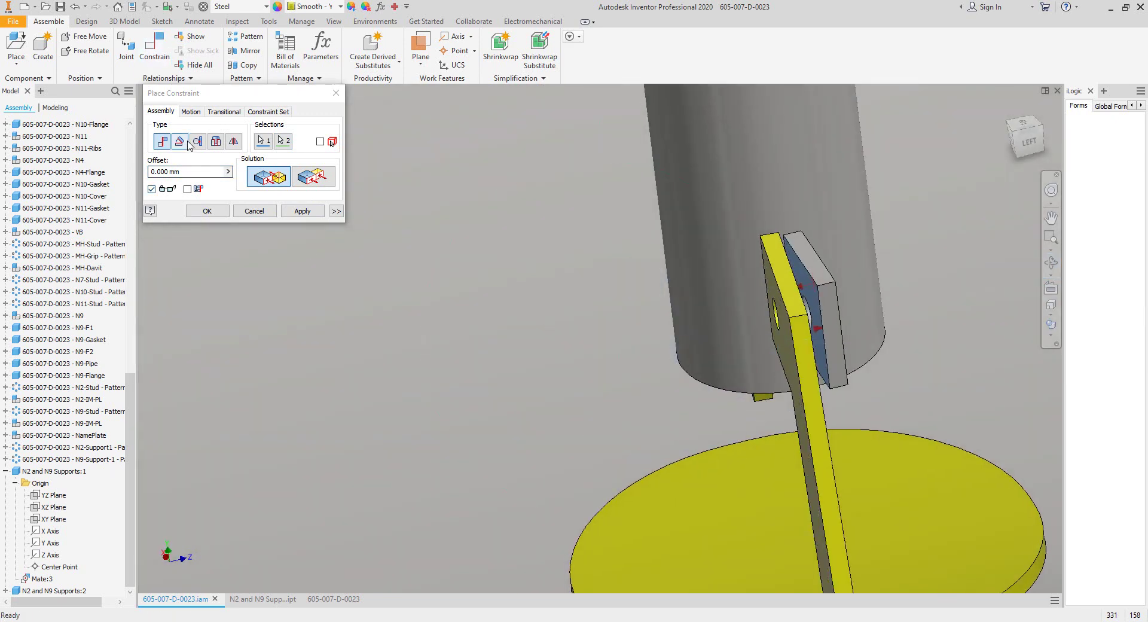
left_click(181, 141)
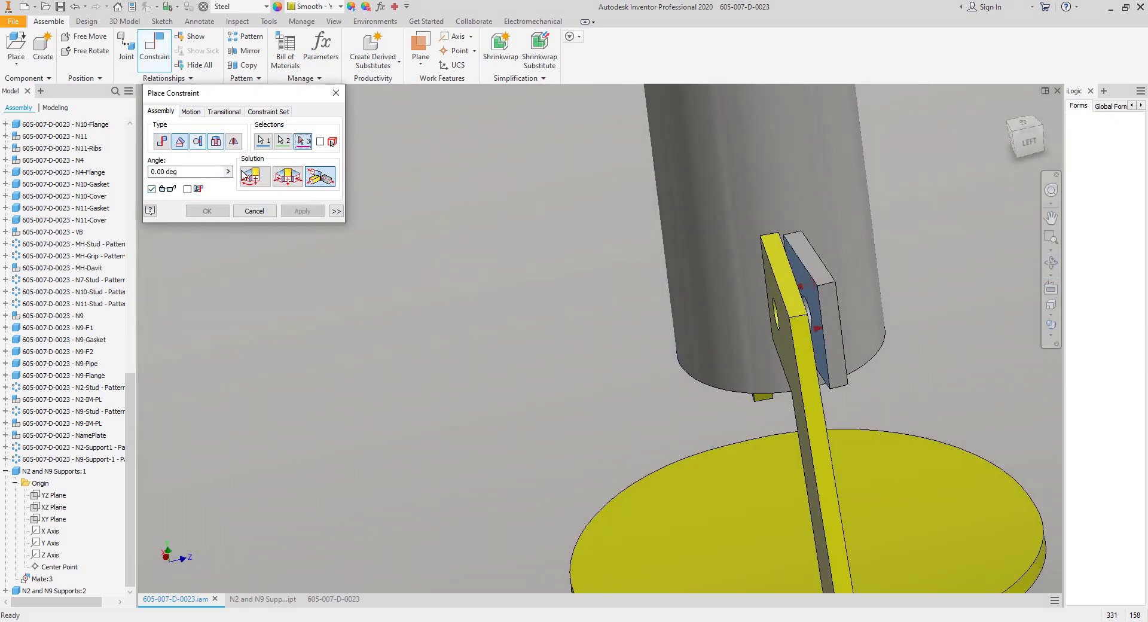
left_click(252, 177)
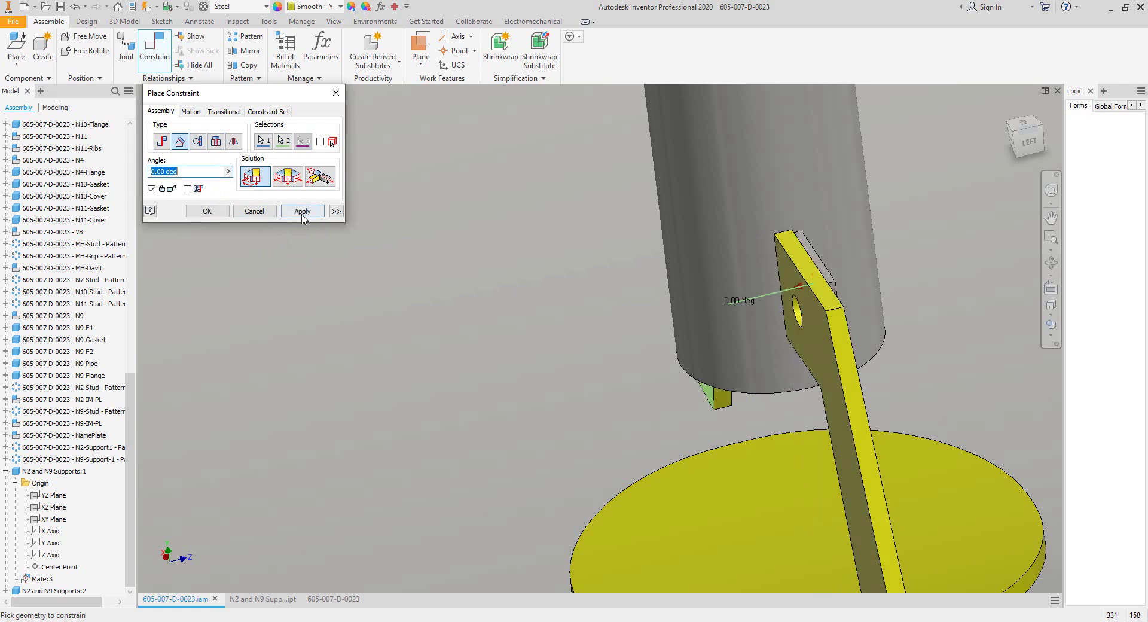
left_click(307, 216)
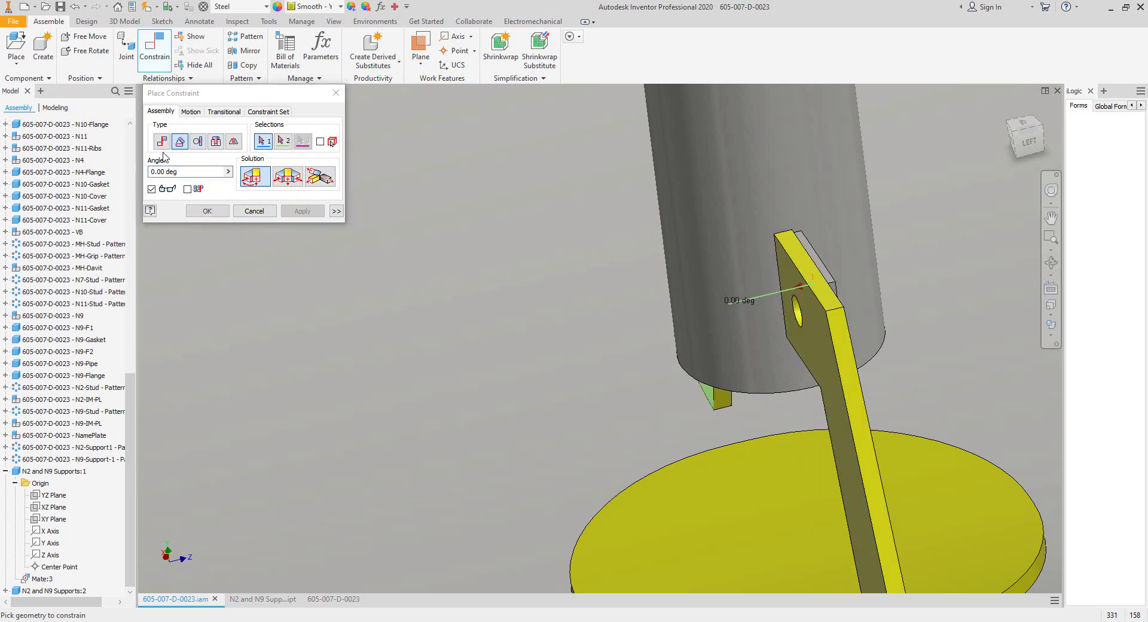
Step: Add a flush constraint with 0 mm offset between the support plate's top face and the N2 lug's top face
left_click(322, 179)
scroll(830, 238, "down", 3)
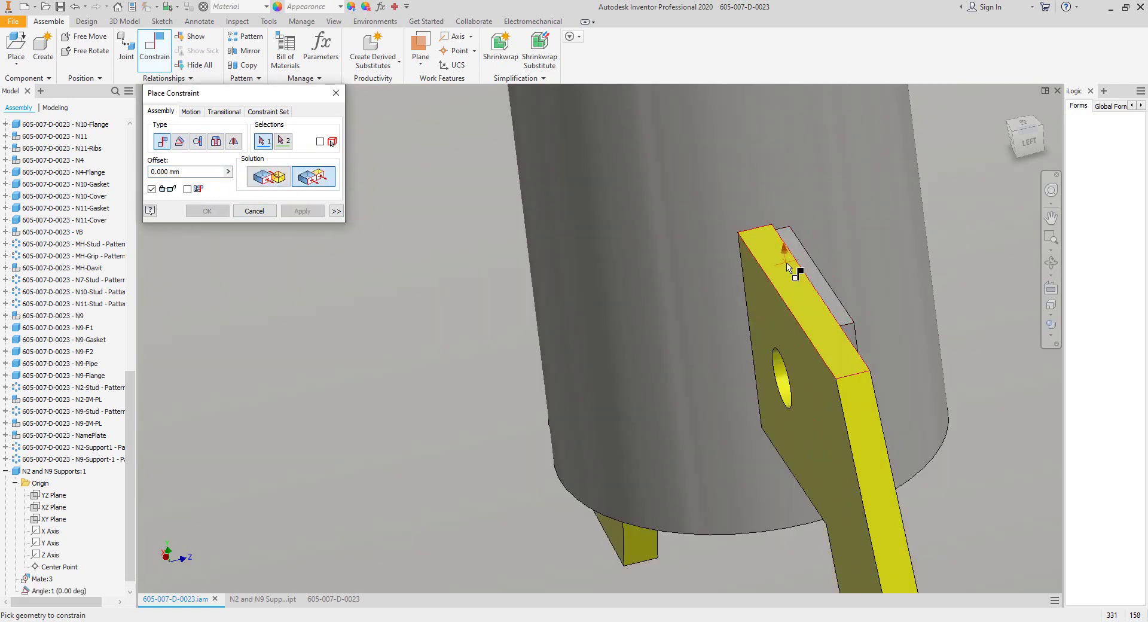
left_click(809, 256)
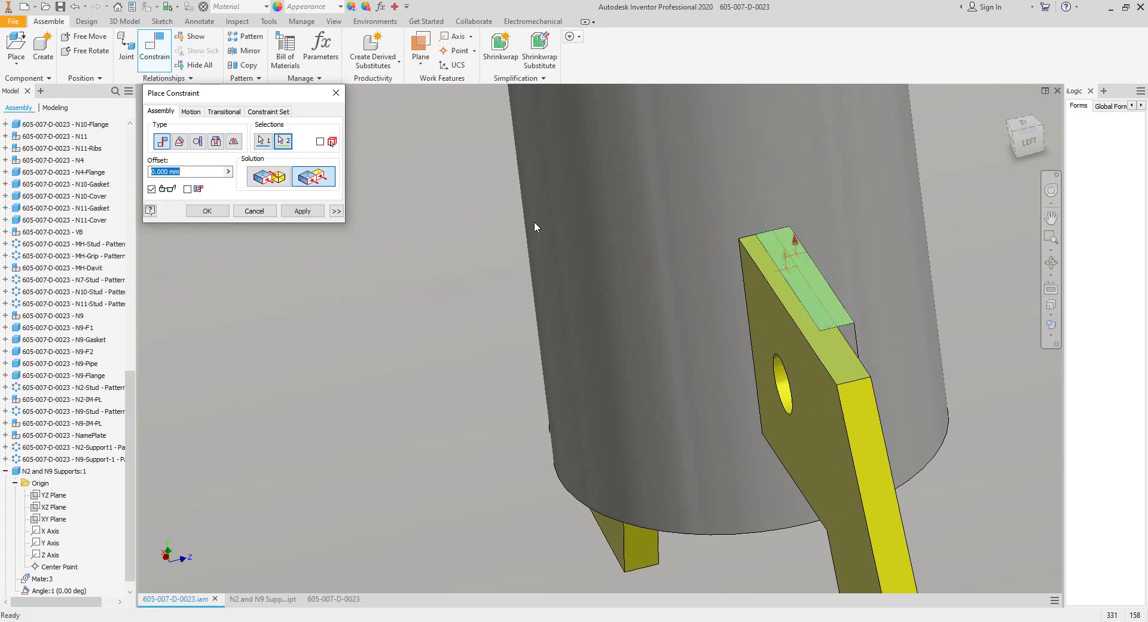
left_click(207, 211)
Step: Inspect how both support plates line up with the N2 pipe lugs and their holes from different angles
scroll(389, 225, "up", 5)
left_click(1050, 262)
scroll(584, 275, "up", 2)
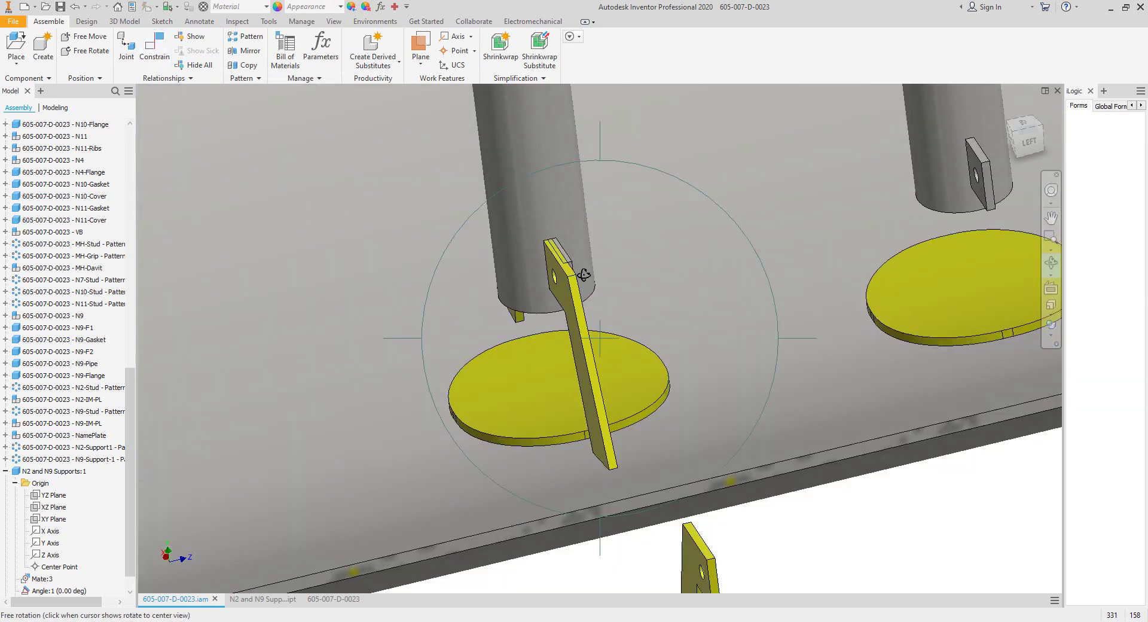
left_click_drag(584, 274, 608, 280)
scroll(567, 186, "up", 2)
left_click_drag(566, 187, 605, 269)
scroll(652, 244, "down", 8)
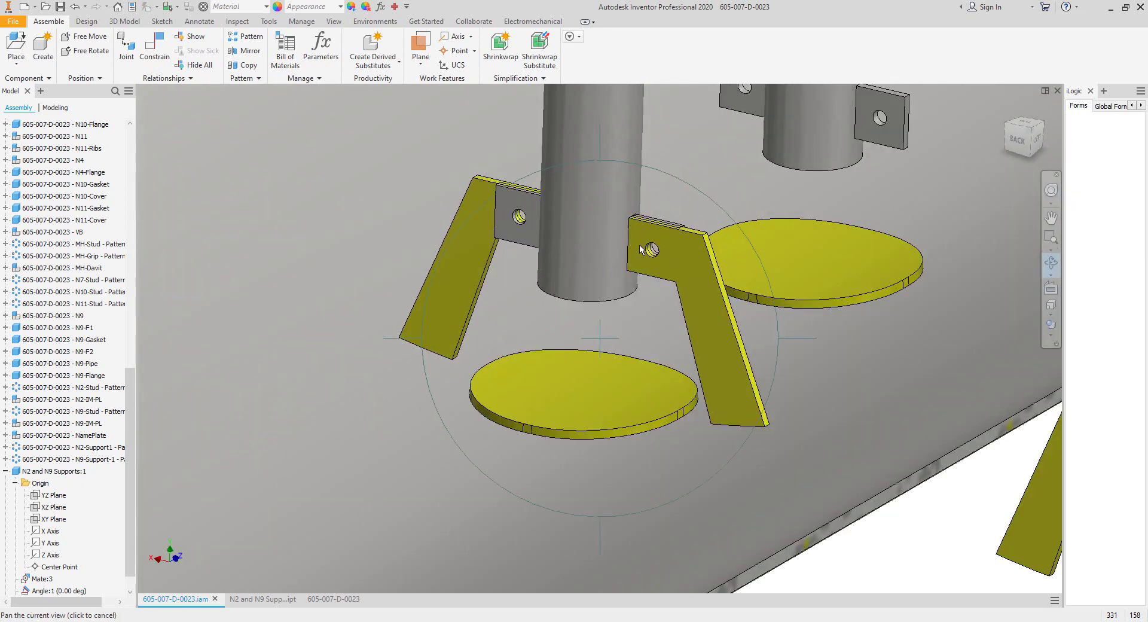
key("Escape")
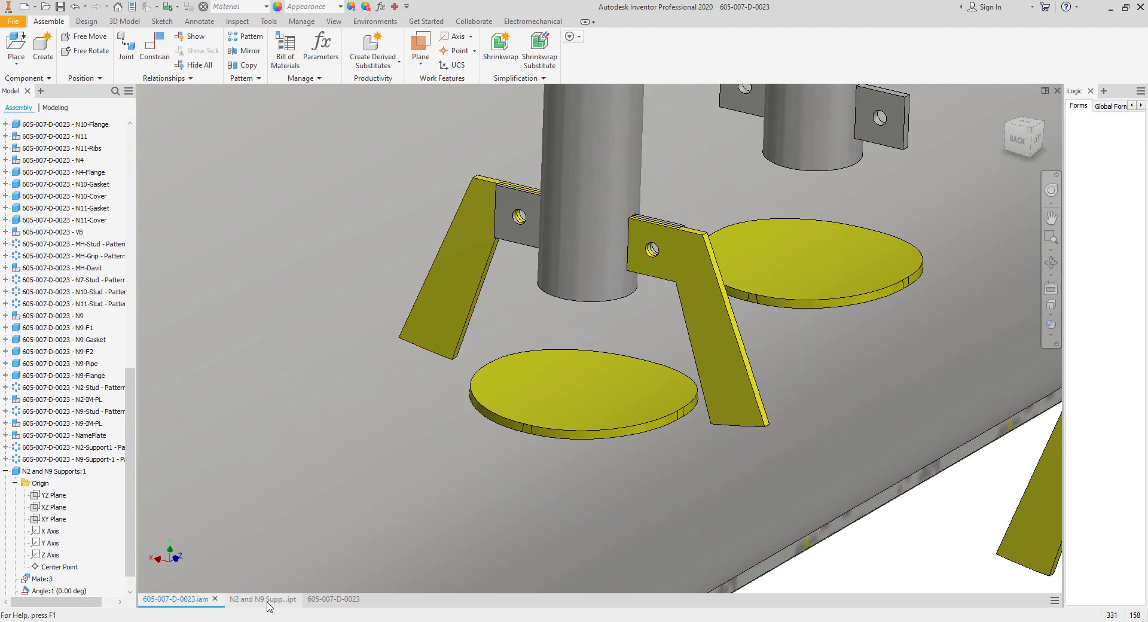
Step: Open the N2 and N9 Supports part and review Extrusion1's direction and thickness and the plates' position relative to the XY plane
left_click(268, 602)
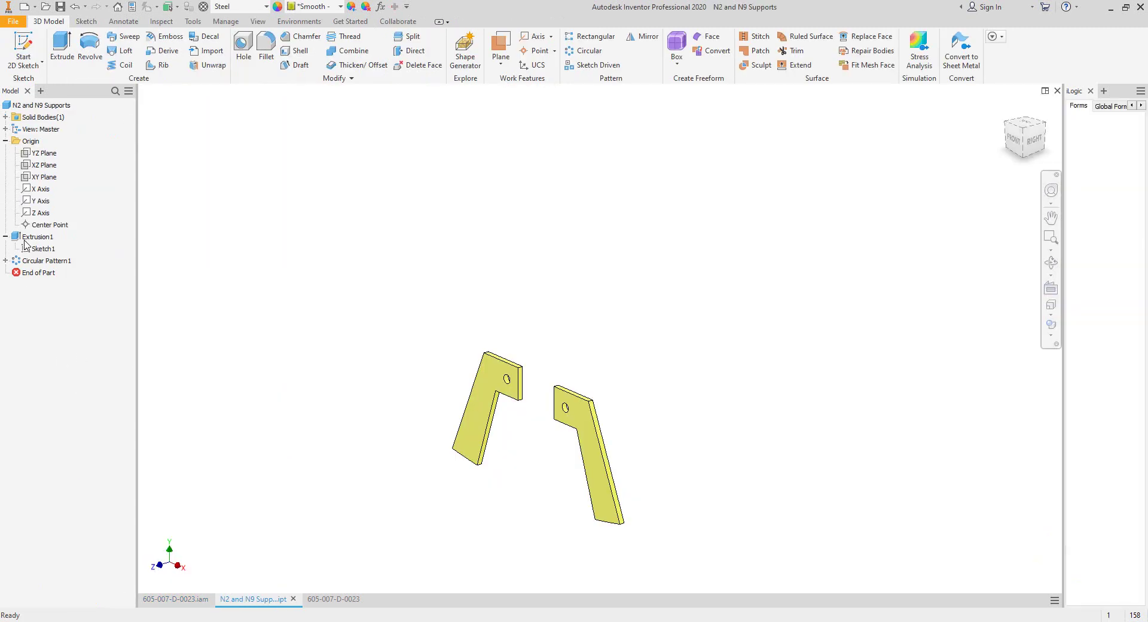
double_click(24, 239)
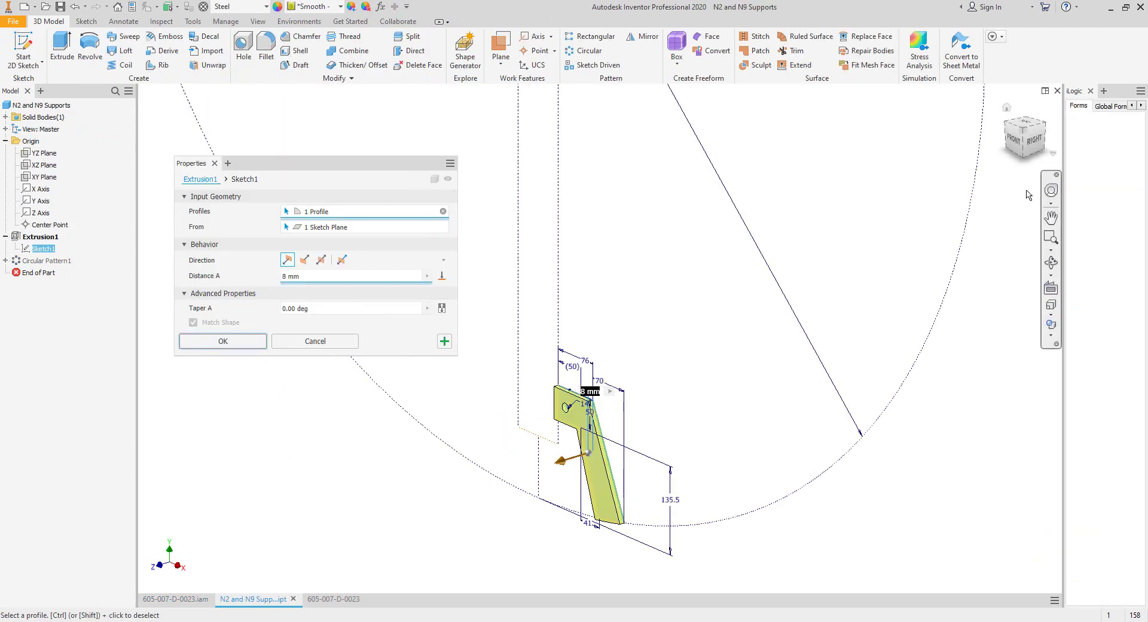
left_click(1045, 125)
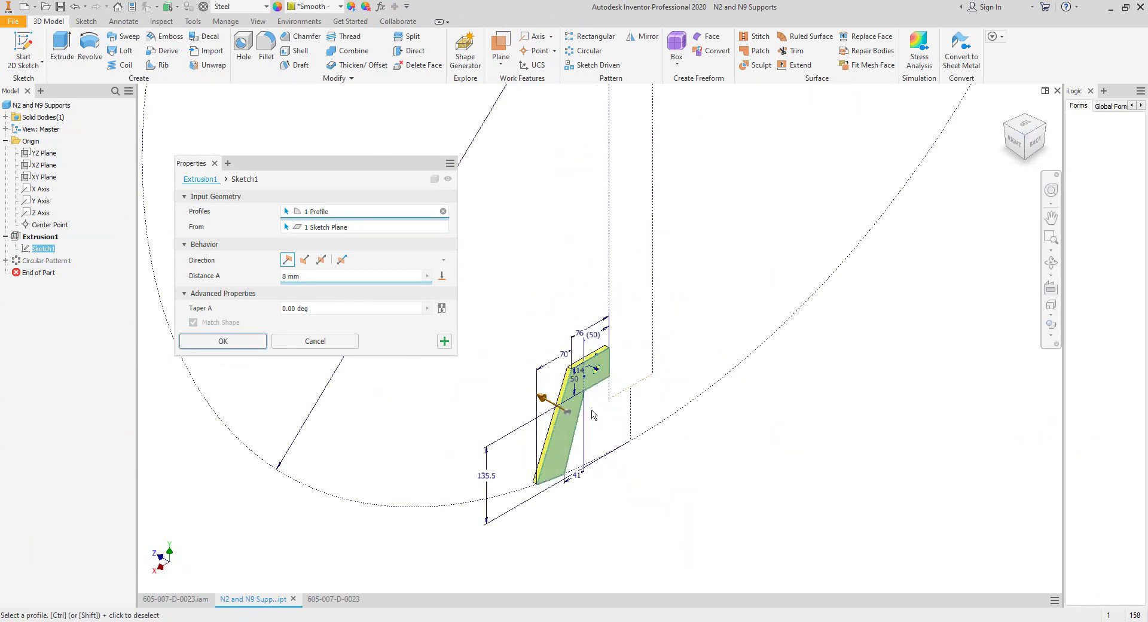
scroll(595, 367, "down", 3)
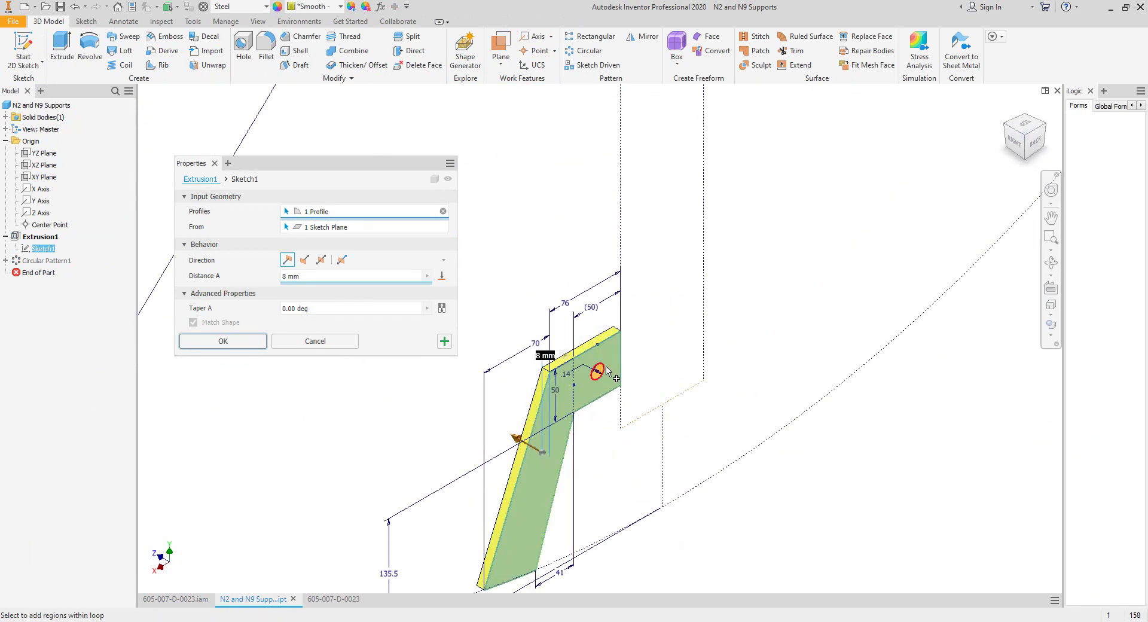
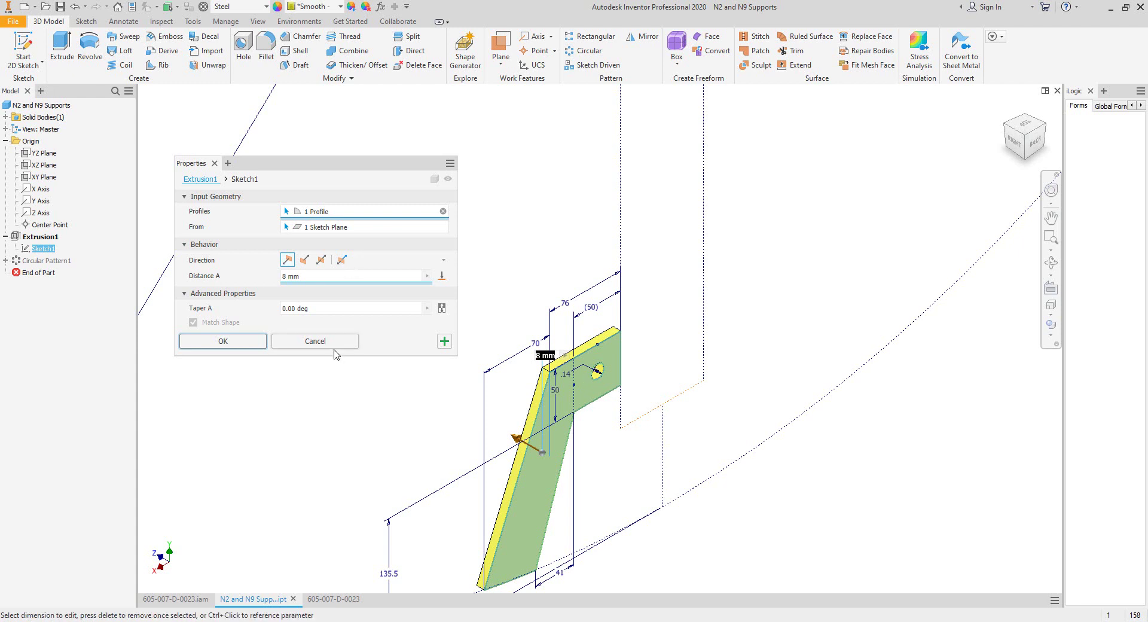
left_click(224, 341)
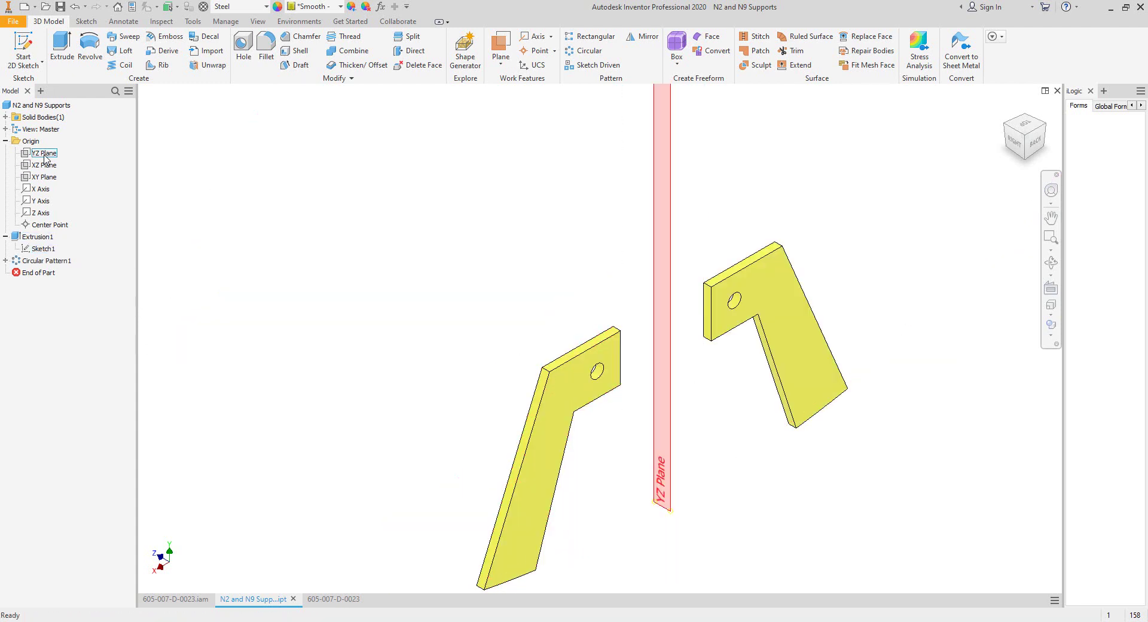
left_click(43, 177)
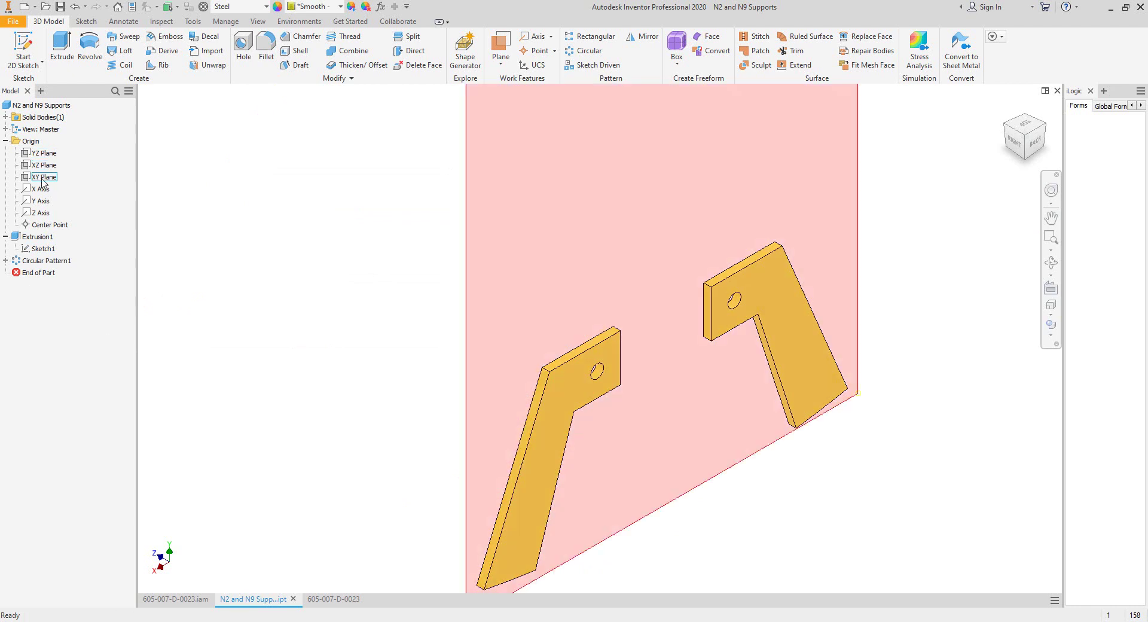
Step: Create a work plane parallel to the XY plane, offset 4 mm toward the neighbouring plate's side
left_click(1018, 144)
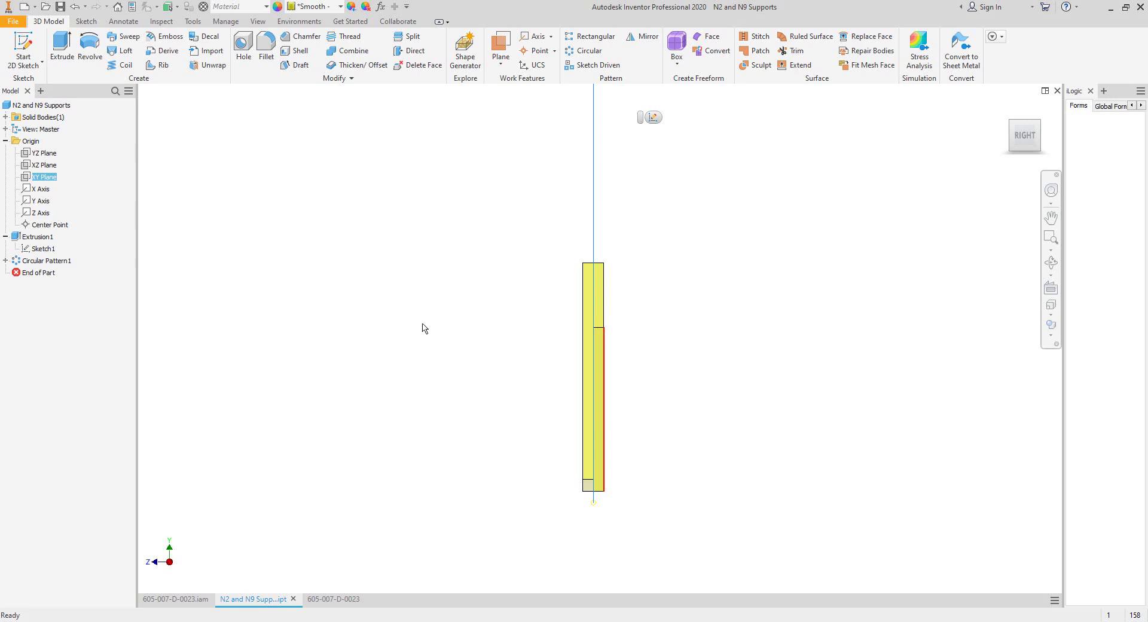
left_click(500, 43)
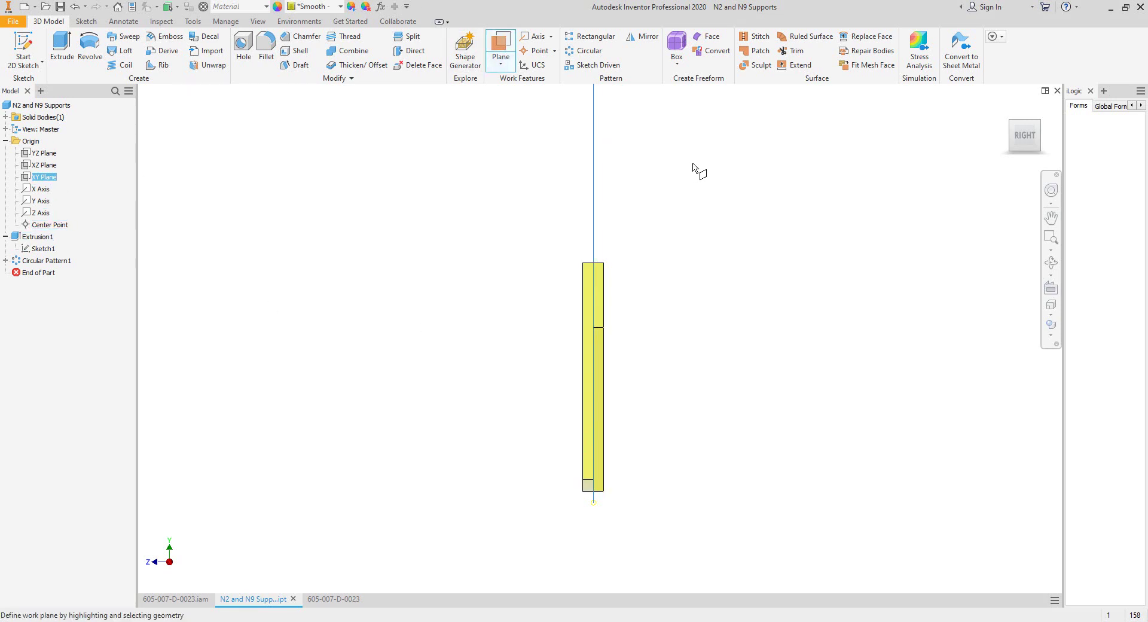
left_click_drag(692, 163, 685, 164)
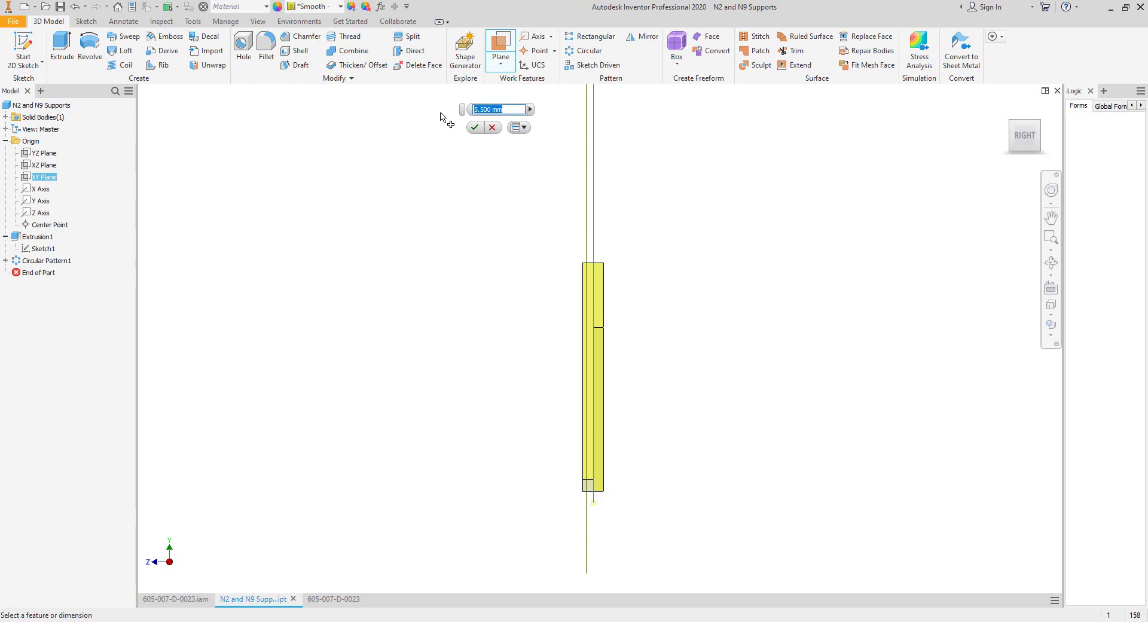
type("4")
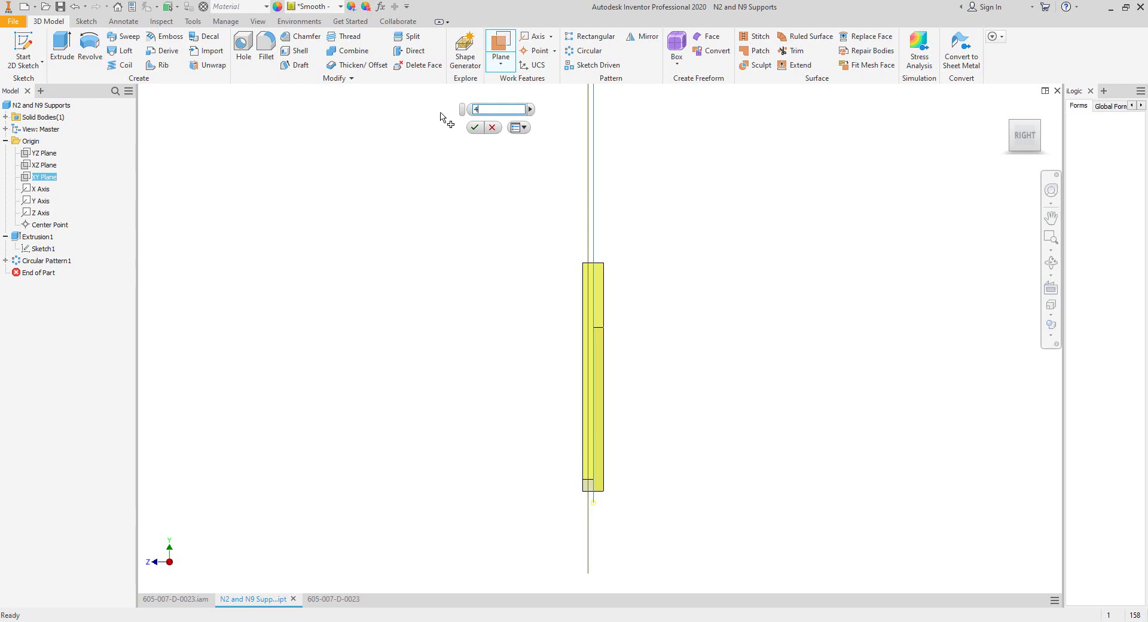
key("Return")
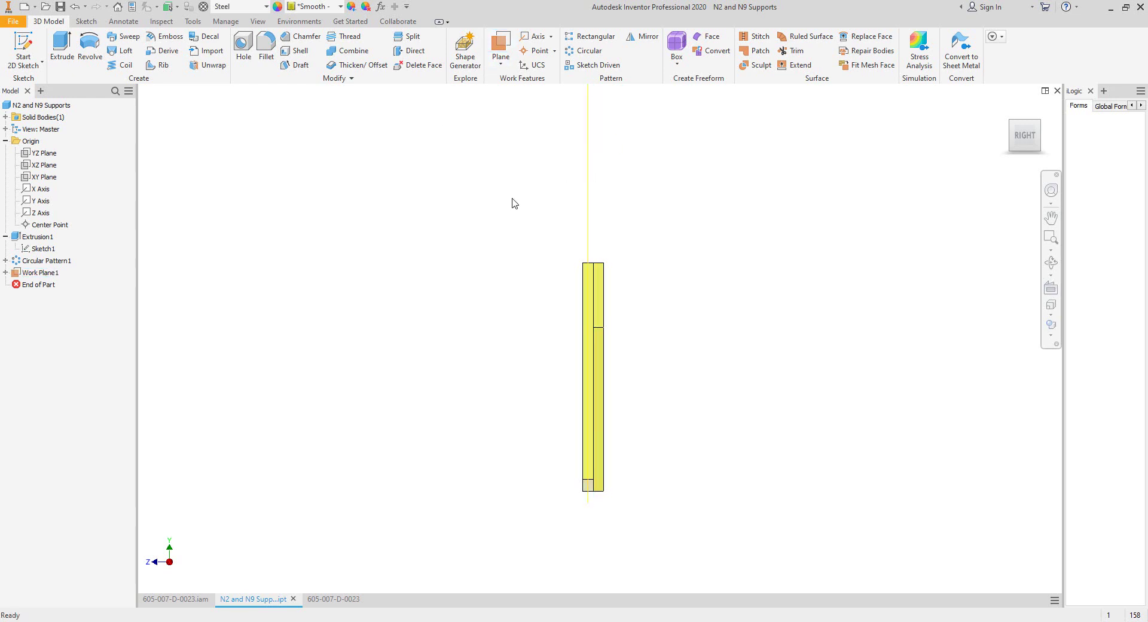
Step: Reorder the new work plane ahead of Extrusion1 and redefine Sketch1 onto that plane
left_click_drag(43, 274, 51, 239)
right_click(41, 261)
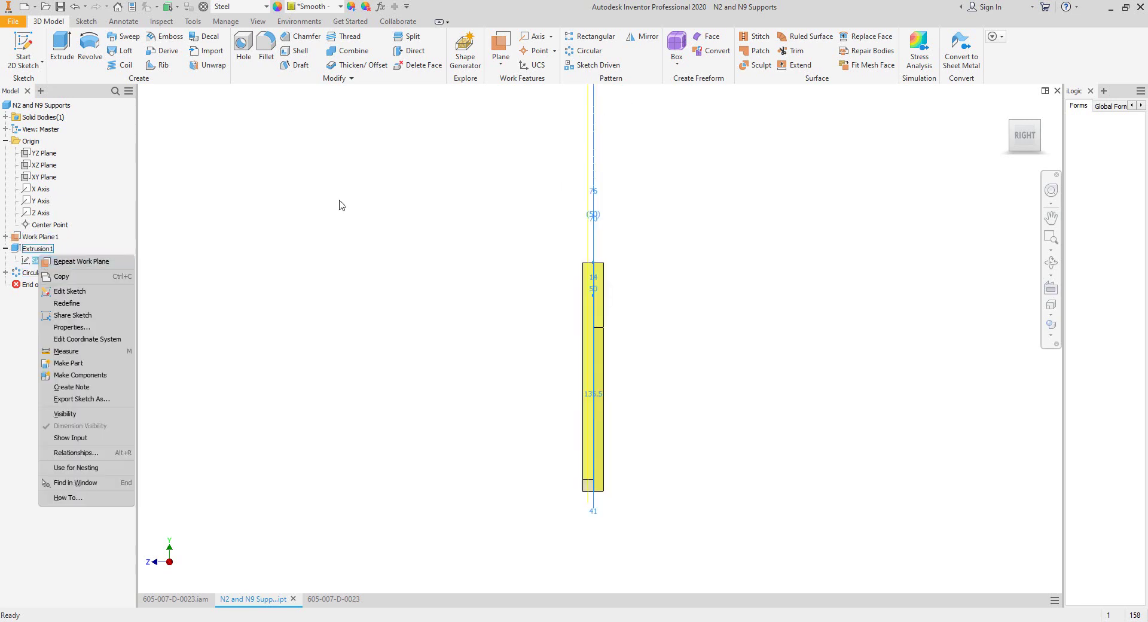
left_click(38, 264)
right_click(37, 262)
left_click(382, 189)
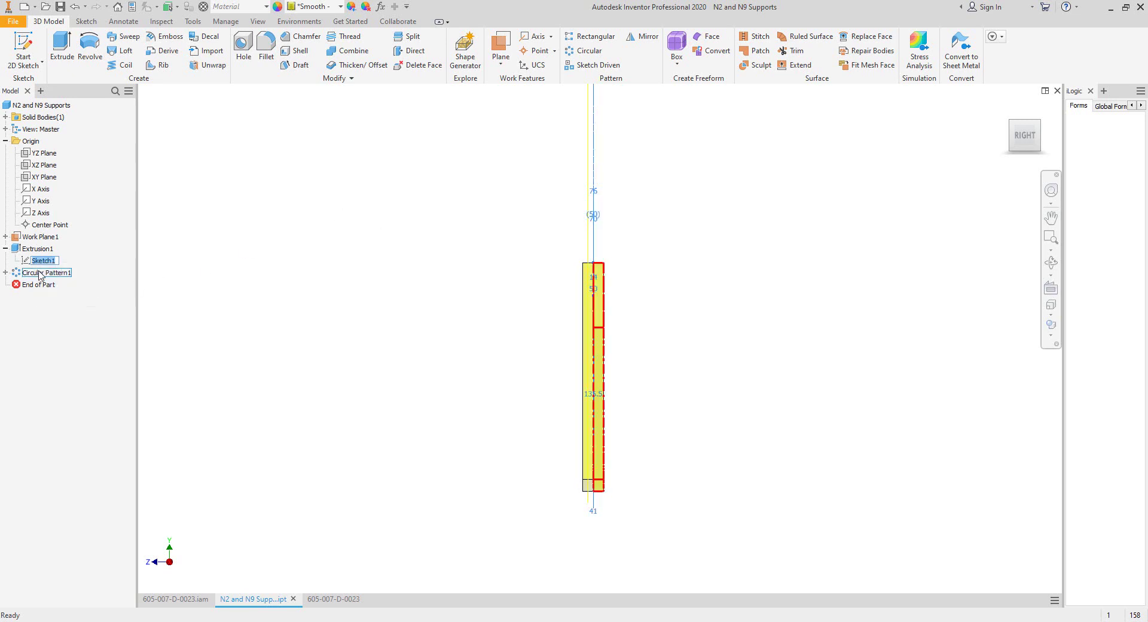
right_click(25, 261)
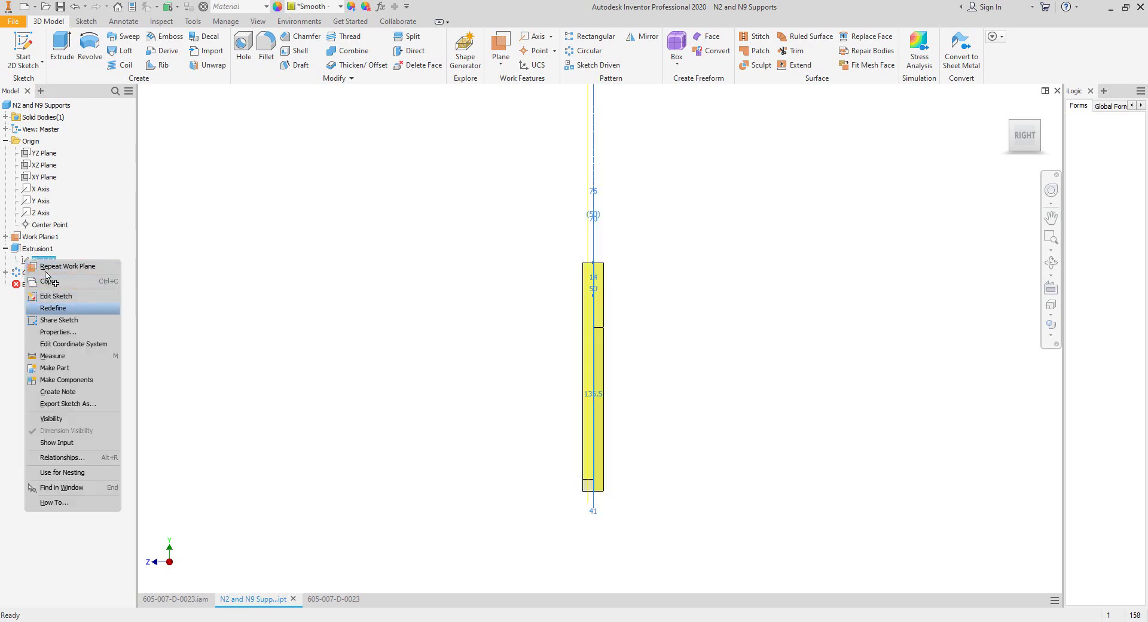
left_click(53, 308)
left_click(40, 237)
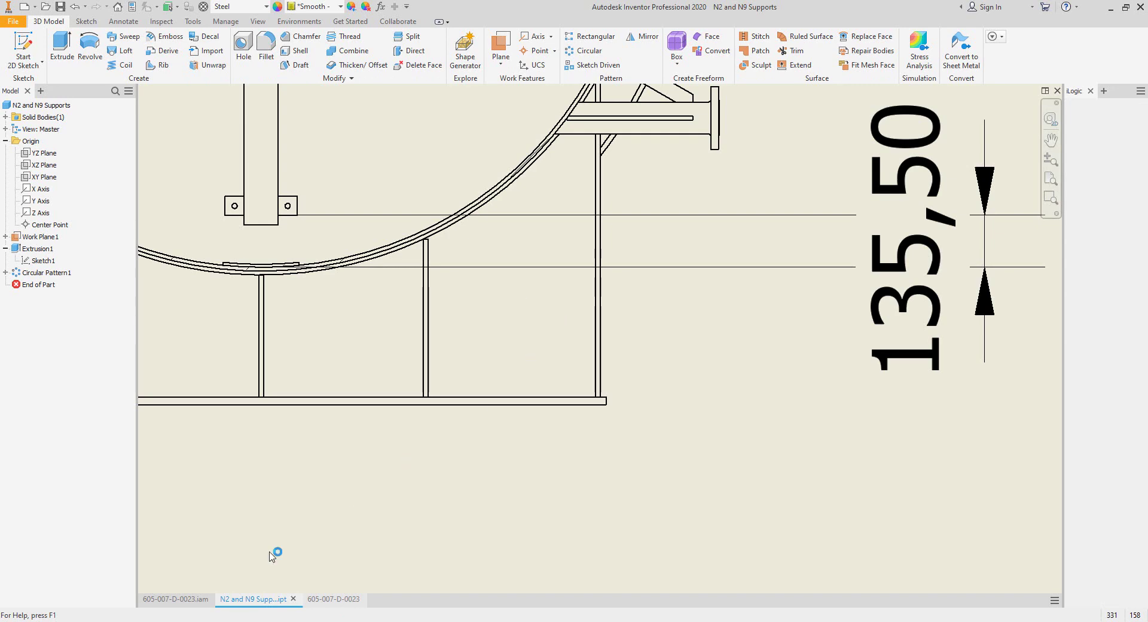
Step: Return to the 605-007-D-0023 assembly and inspect from several angles how the support plates sit against the N2 pipe lugs
left_click(333, 598)
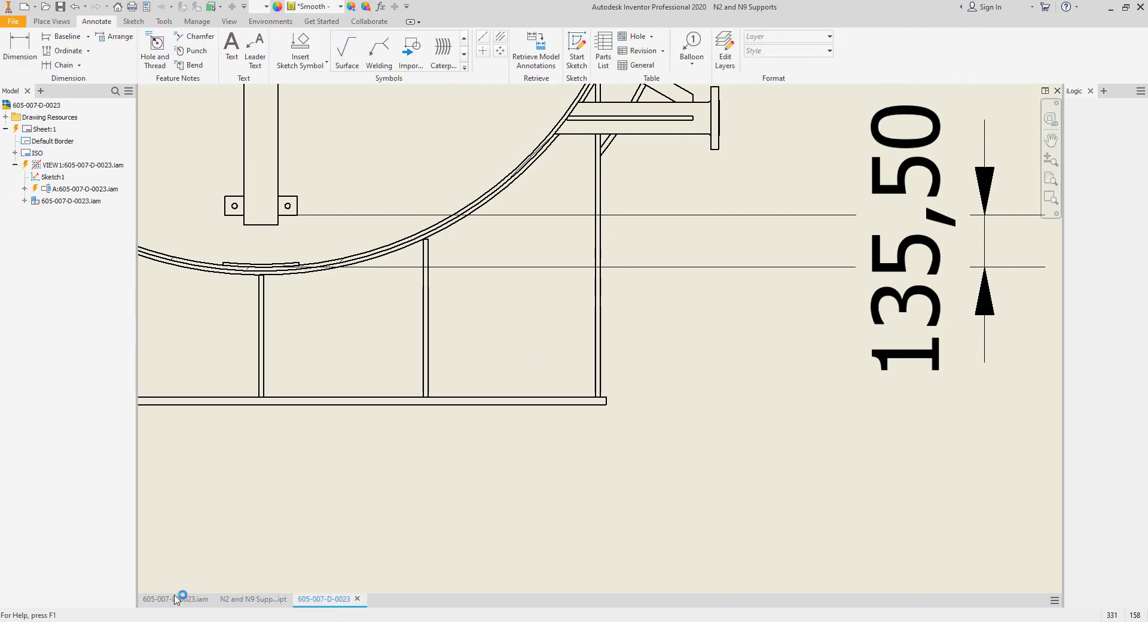
left_click(175, 598)
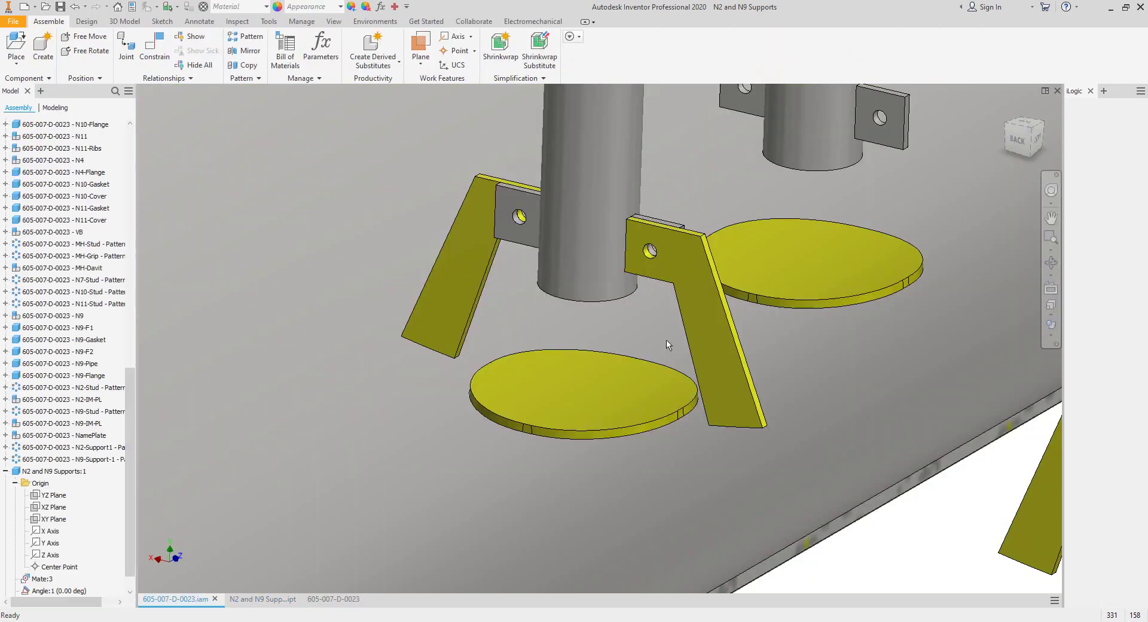
left_click(1052, 262)
scroll(694, 326, "down", 2)
left_click_drag(696, 381, 649, 425)
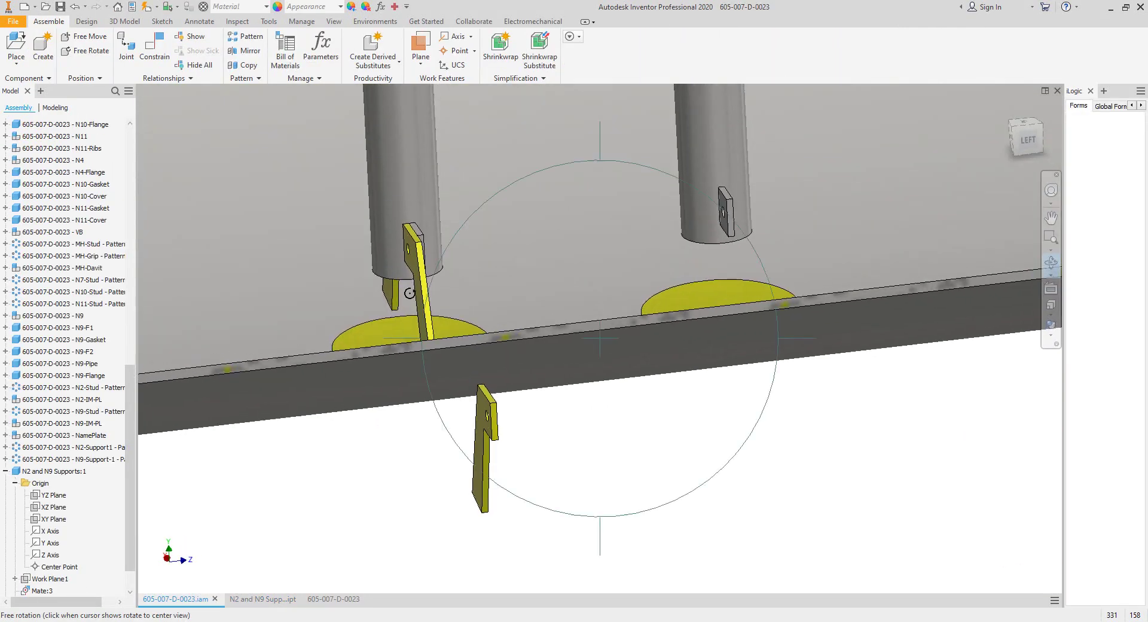
scroll(434, 215, "up", 6)
scroll(481, 231, "down", 7)
left_click_drag(512, 264, 474, 321)
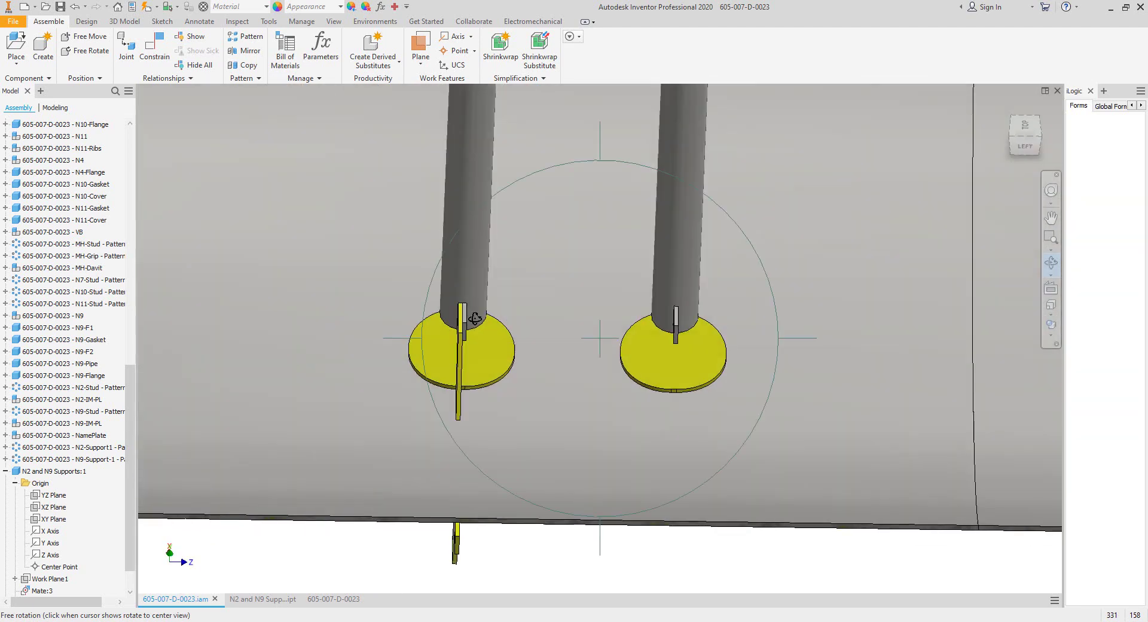
scroll(474, 322, "up", 5)
scroll(452, 303, "up", 6)
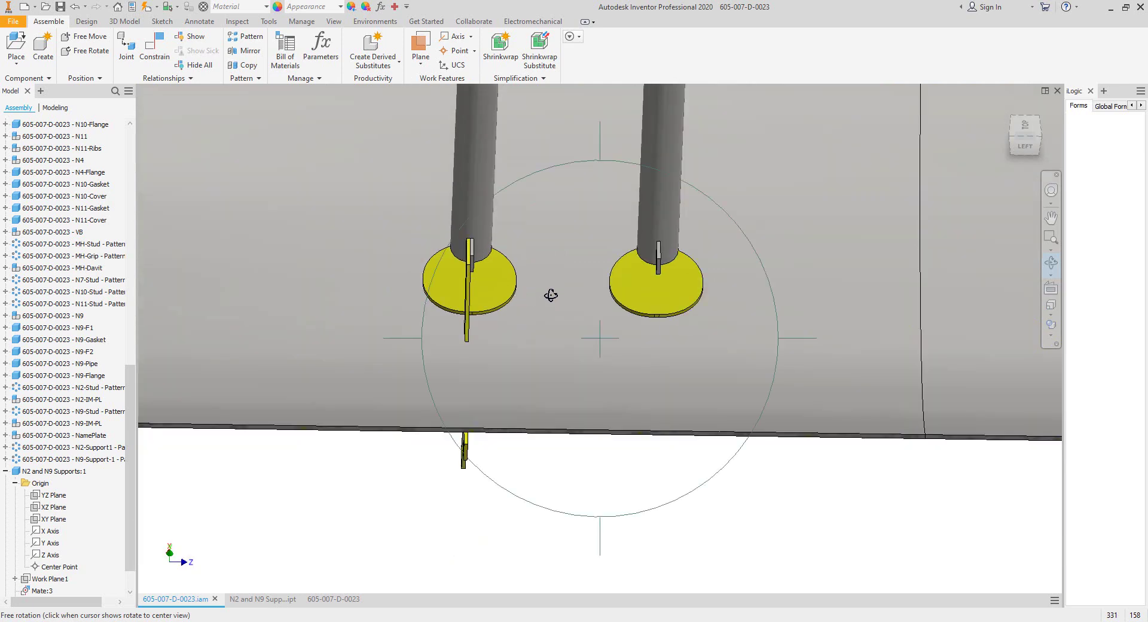
left_click_drag(551, 295, 607, 332)
right_click(641, 342)
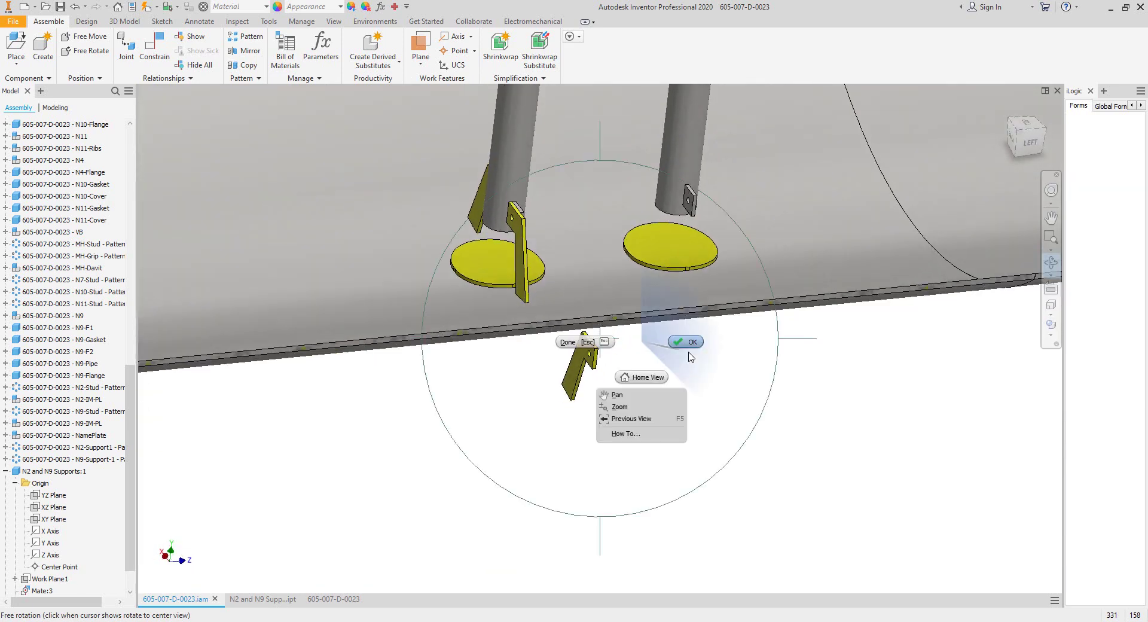
left_click(689, 353)
Step: Mate the Y axis of the second N2 and N9 Supports instance to the N9 pipe's axis with 0 mm offset
left_click(582, 375)
left_click(5, 471)
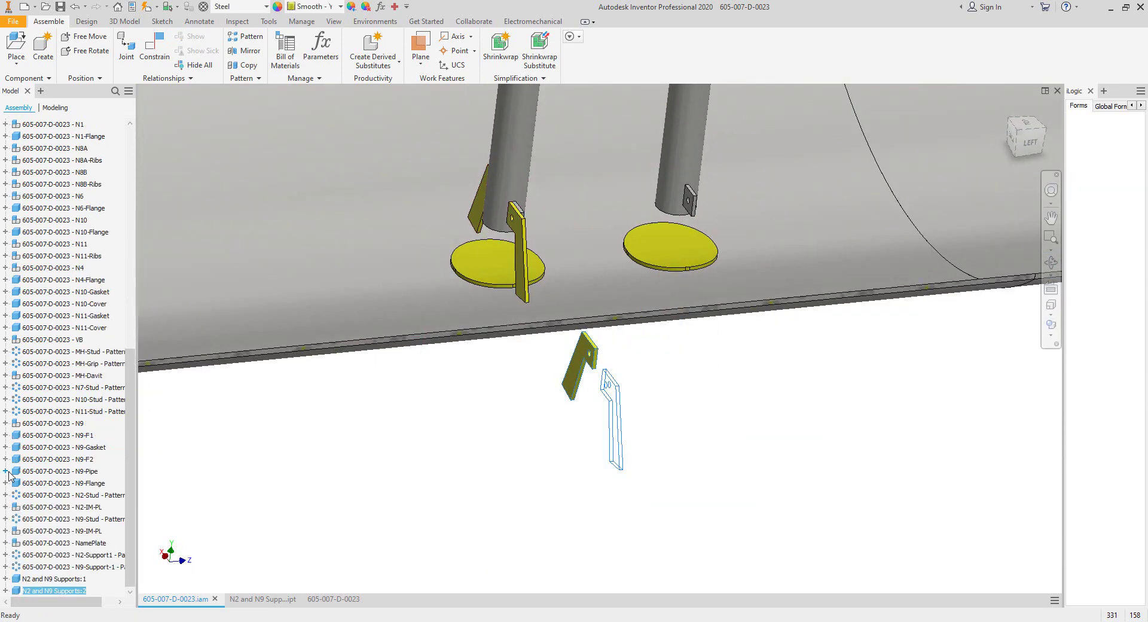
left_click(5, 591)
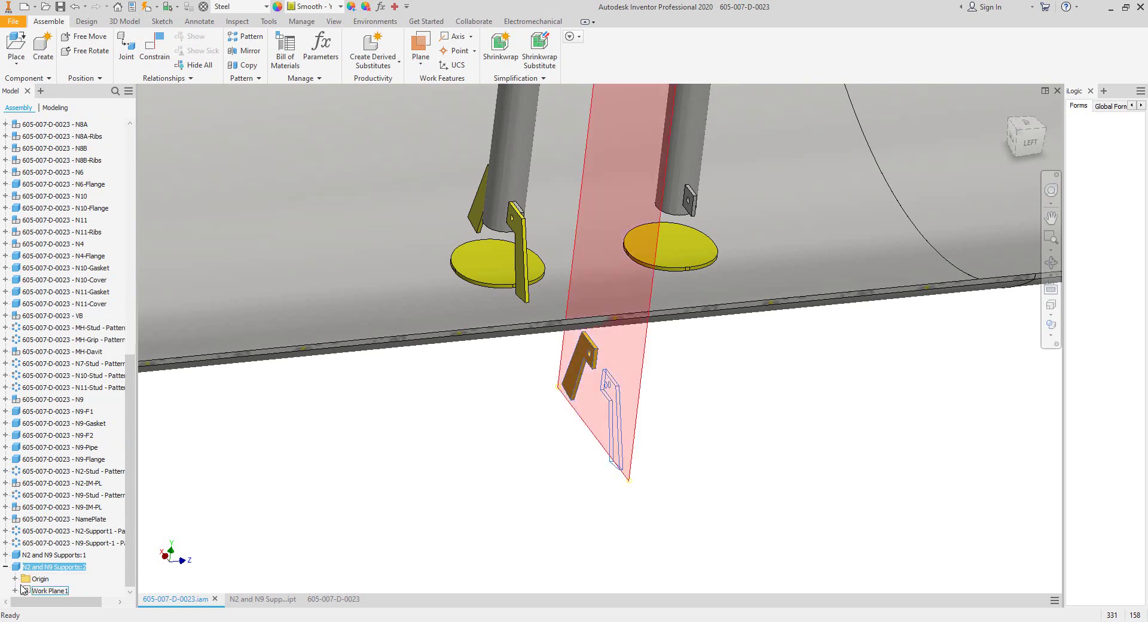
left_click(15, 579)
left_click(50, 567)
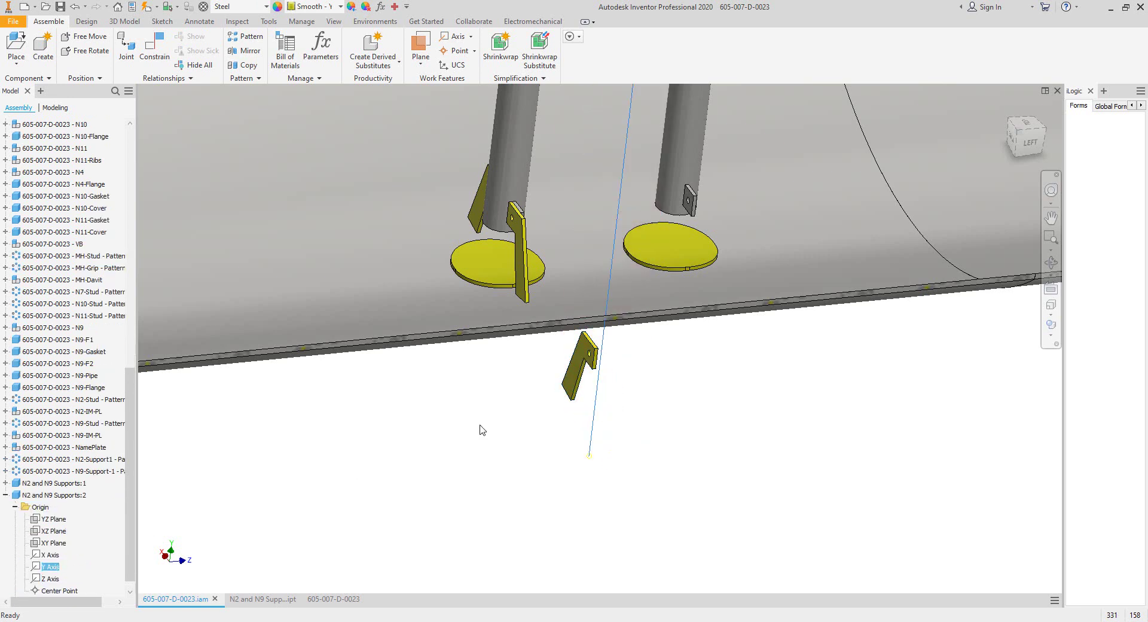
key("c")
left_click(701, 159)
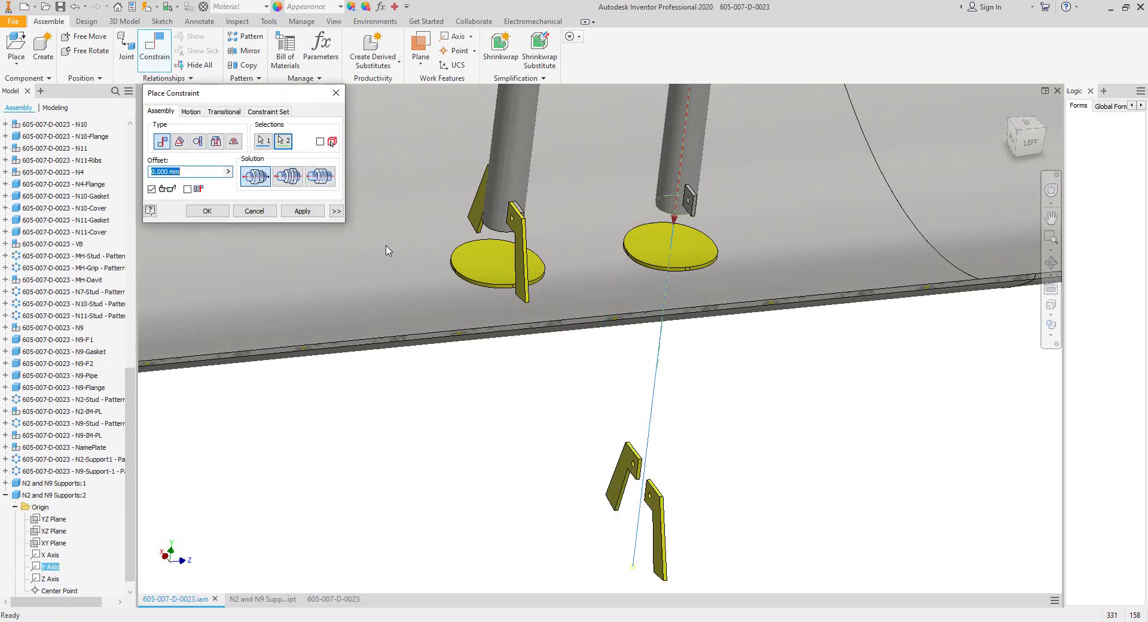
left_click(310, 216)
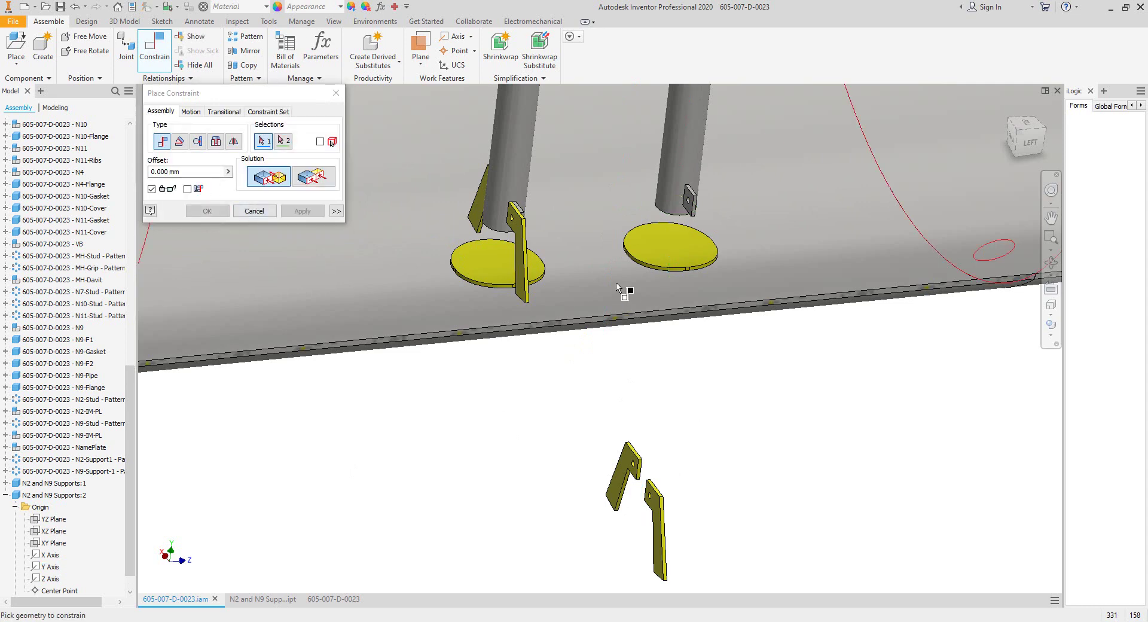
Step: Mate the second support's curved bottom end face to the vessel shell's inner surface with 0 mm offset
left_click(598, 275)
middle_click_drag(658, 328, 616, 619, "shift")
scroll(584, 569, "down", 6)
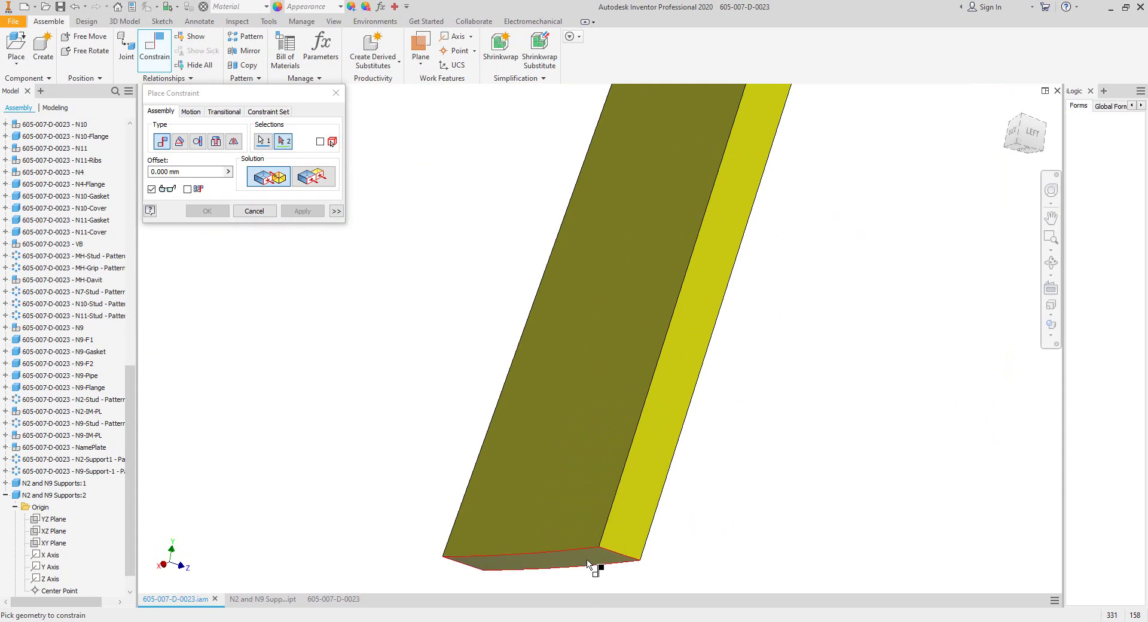
left_click(594, 564)
left_click(210, 217)
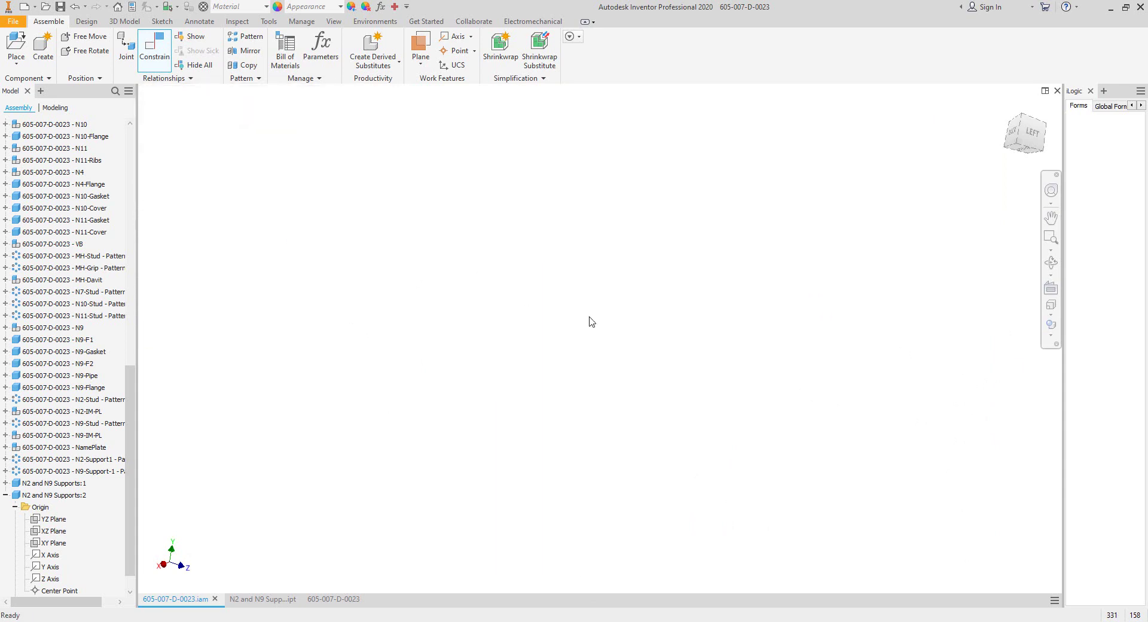
Step: Inspect the support plates on both the N2 and N9 pipes, checking their fit to the lugs and shell from several angles
scroll(622, 310, "up", 5)
middle_click_drag(638, 225, 611, 365)
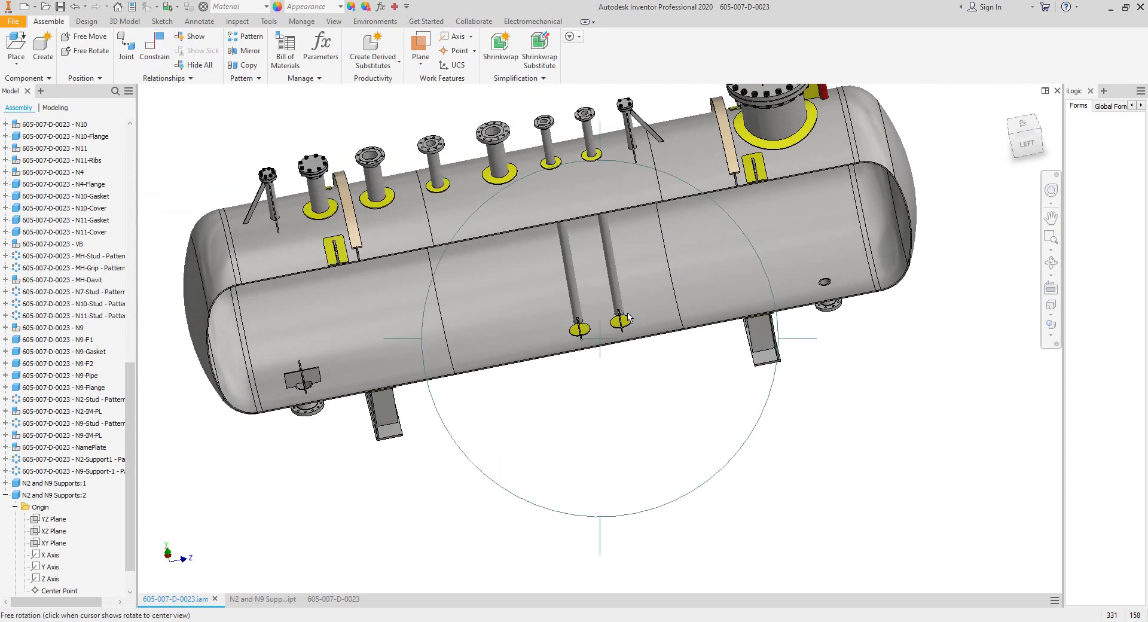
scroll(608, 313, "down", 6)
scroll(601, 324, "up", 5)
left_click(1051, 263)
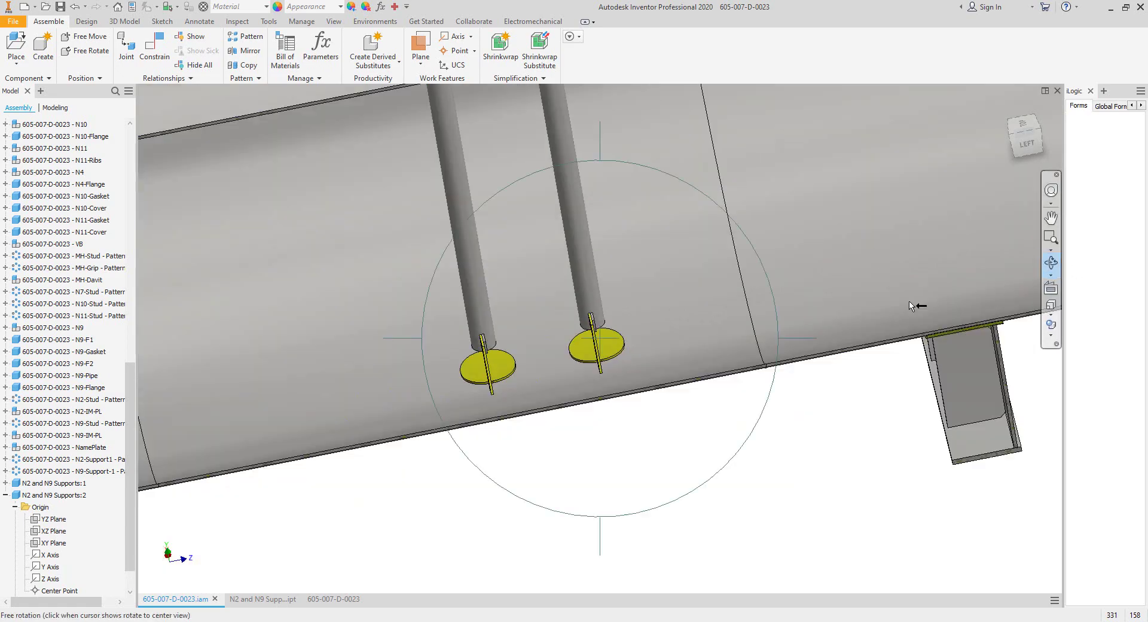
left_click_drag(680, 328, 695, 293)
middle_click_drag(695, 293, 728, 317, "shift")
left_click_drag(727, 317, 740, 323)
scroll(602, 341, "down", 5)
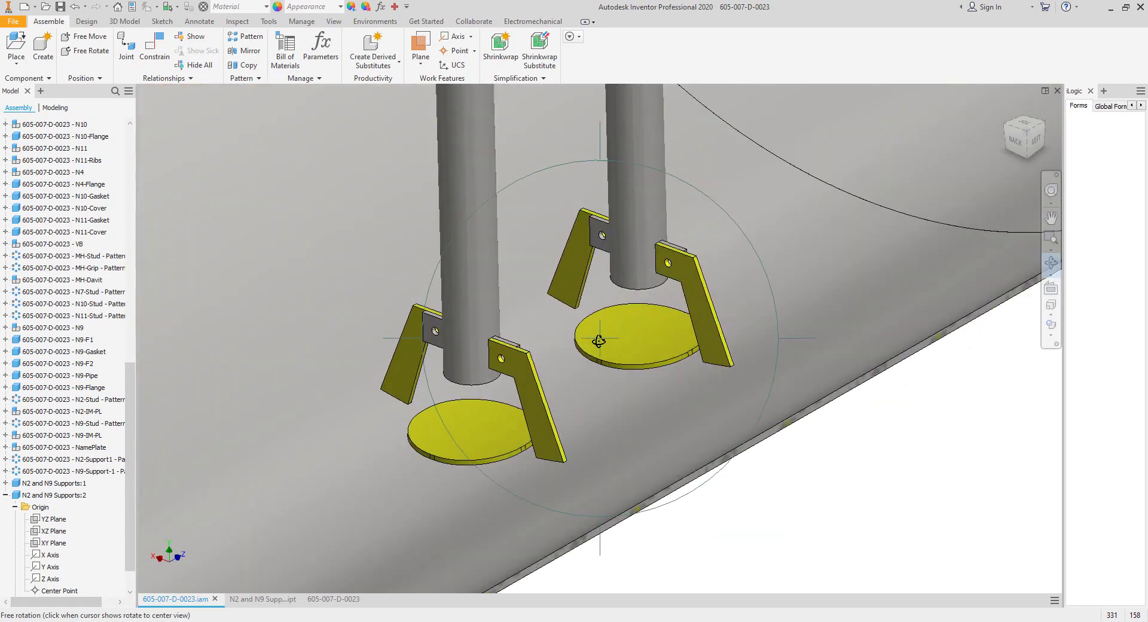
scroll(603, 343, "up", 4)
middle_click_drag(607, 345, 616, 323, "shift")
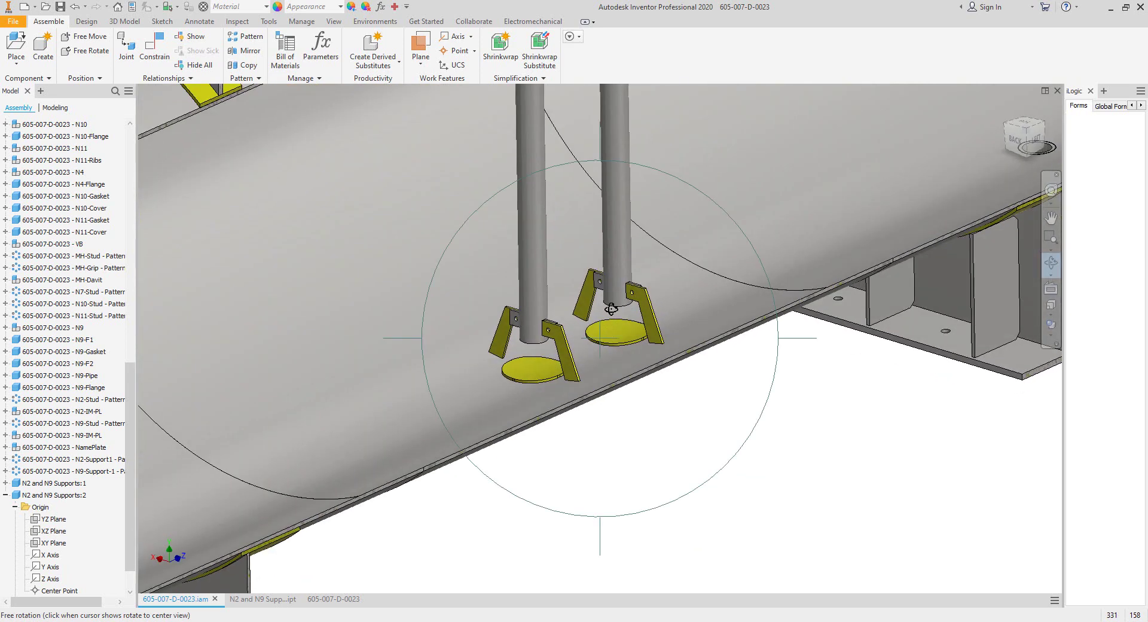
right_click(613, 320)
left_click(655, 309)
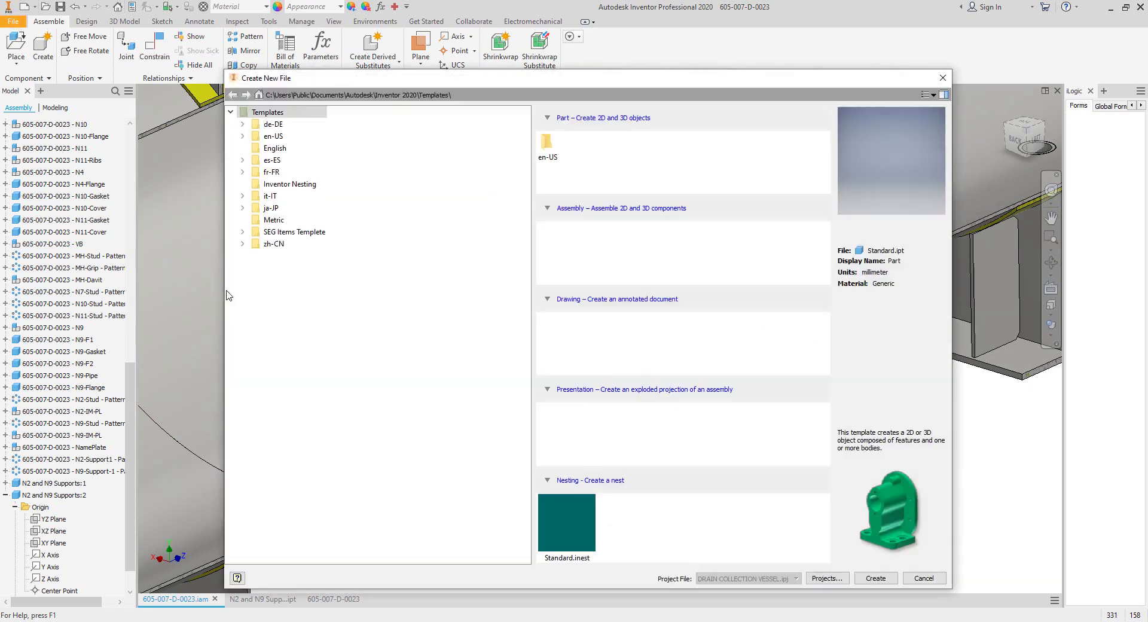
Step: Browse the Accessories and Bolt & Nut part templates under SEG Items Templete, and leave without creating a file
left_click(242, 232)
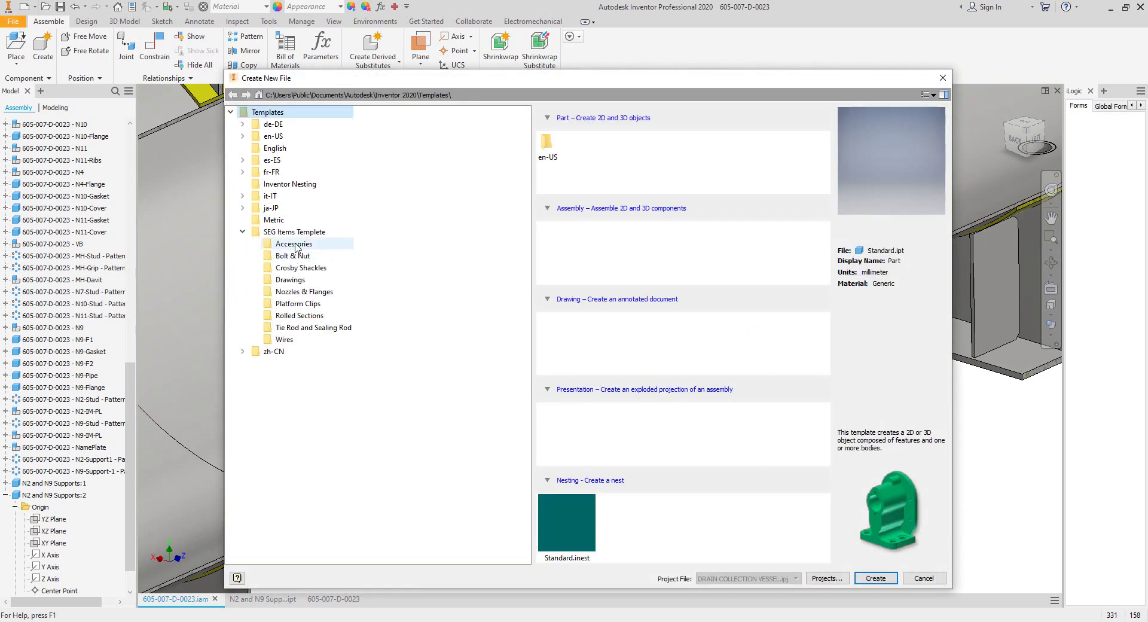
left_click(296, 244)
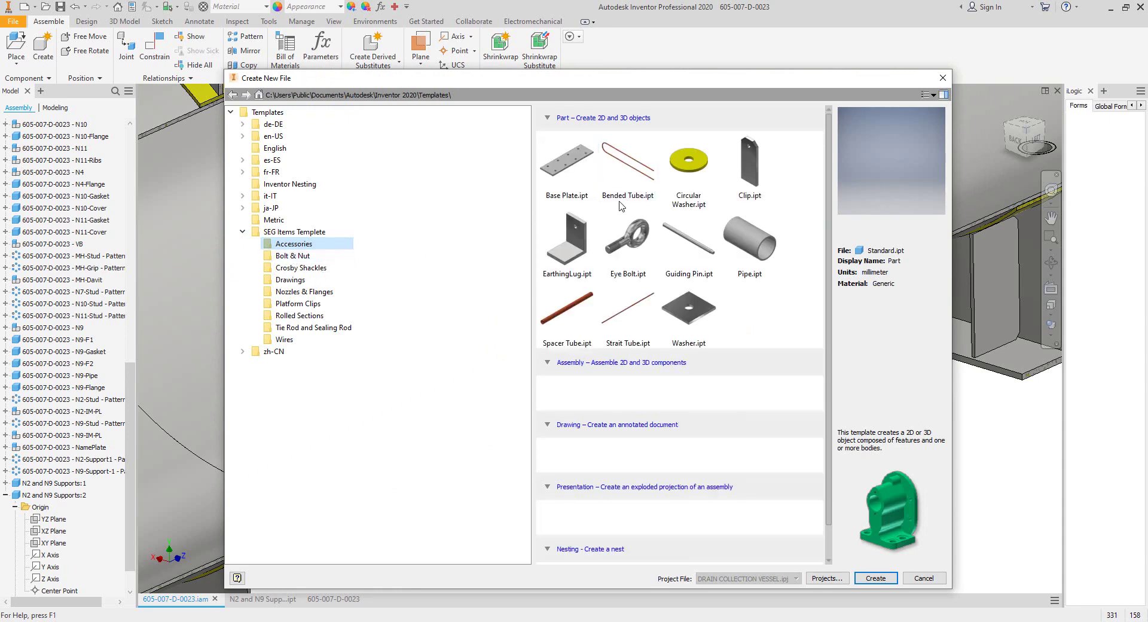
left_click(290, 256)
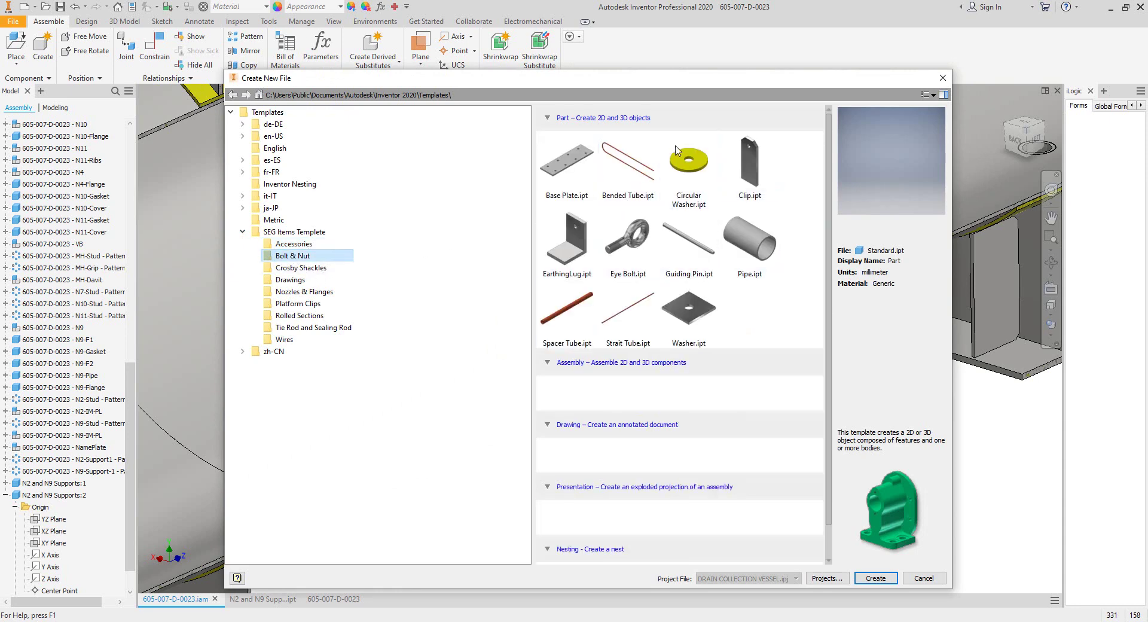
left_click(567, 171)
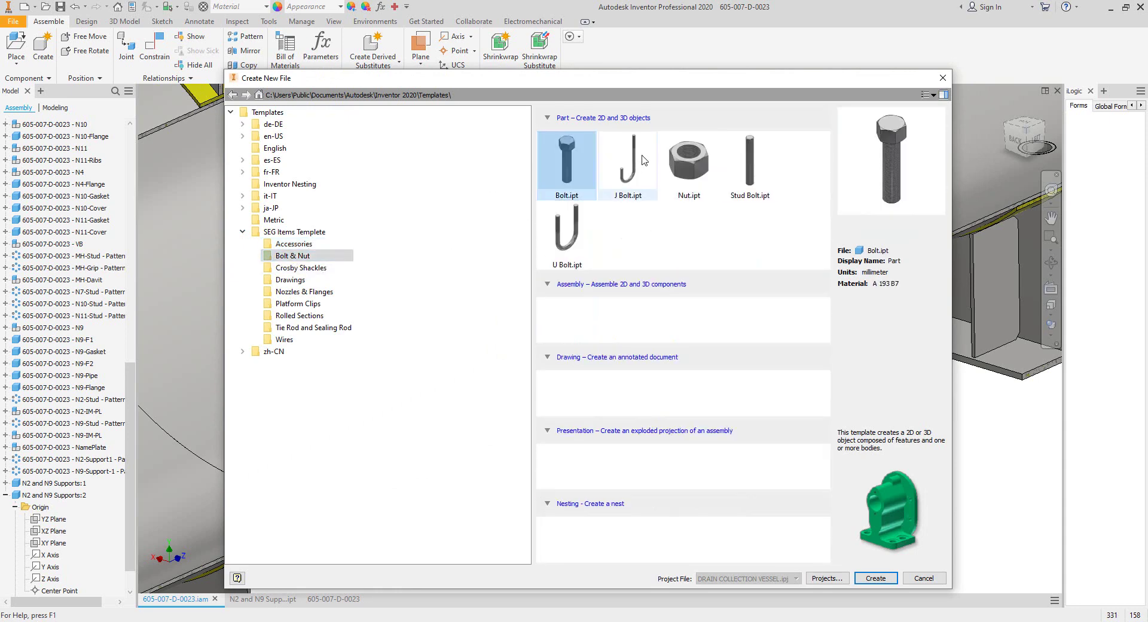
left_click(664, 197)
left_click(924, 578)
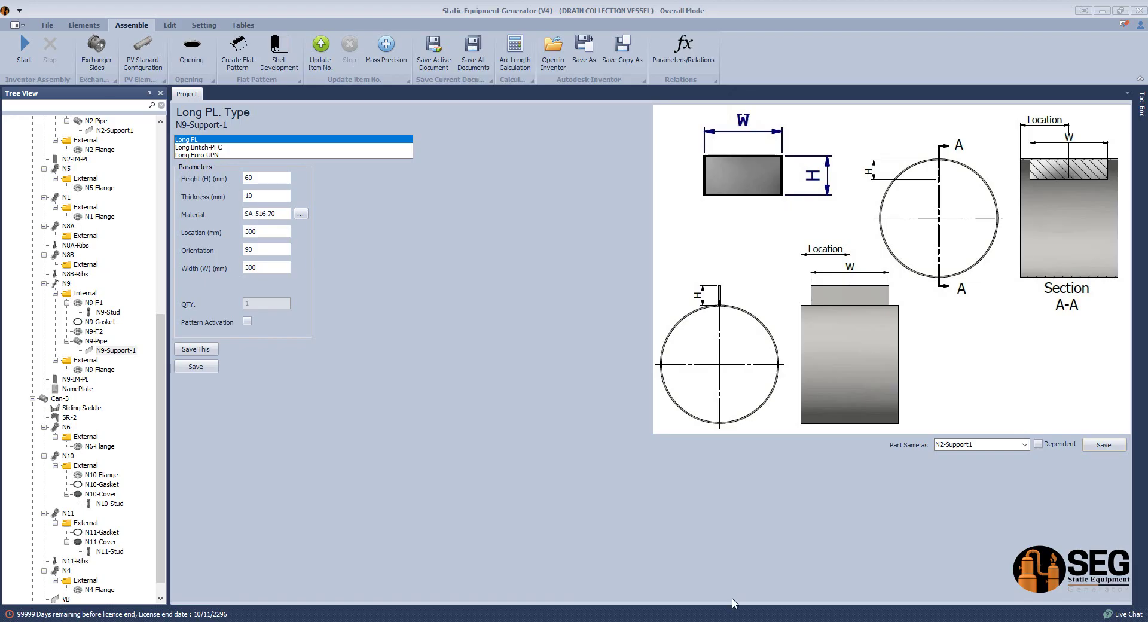
Step: Switch to Static Equipment Generator, display the vessel's bill of materials and open its Extra Bill of Material form
left_click(733, 605)
left_click(230, 25)
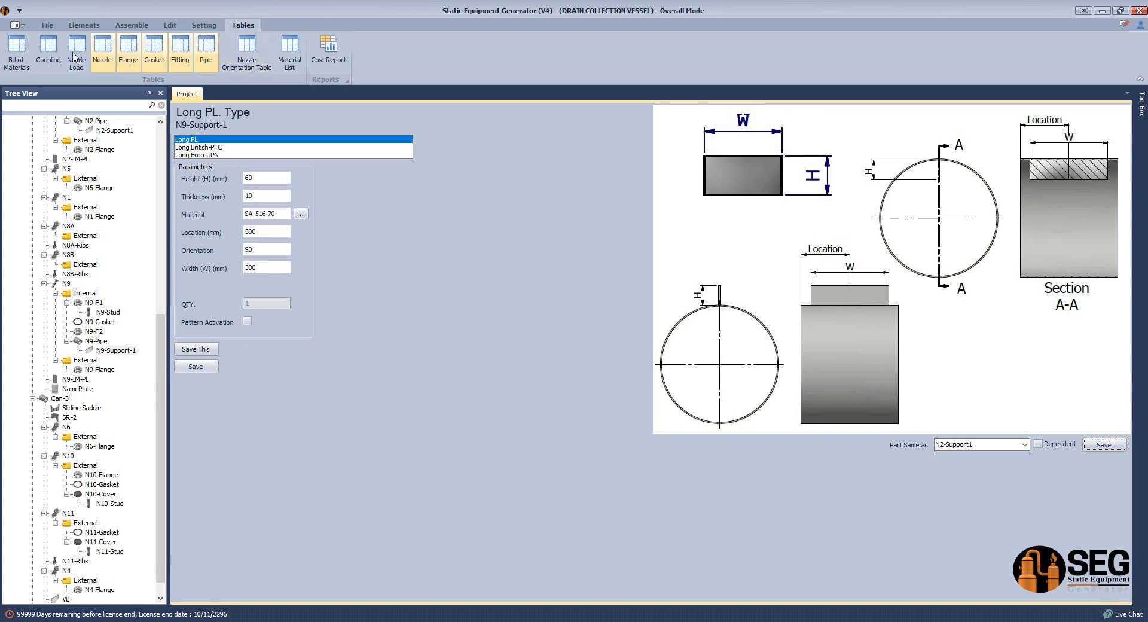
left_click(17, 53)
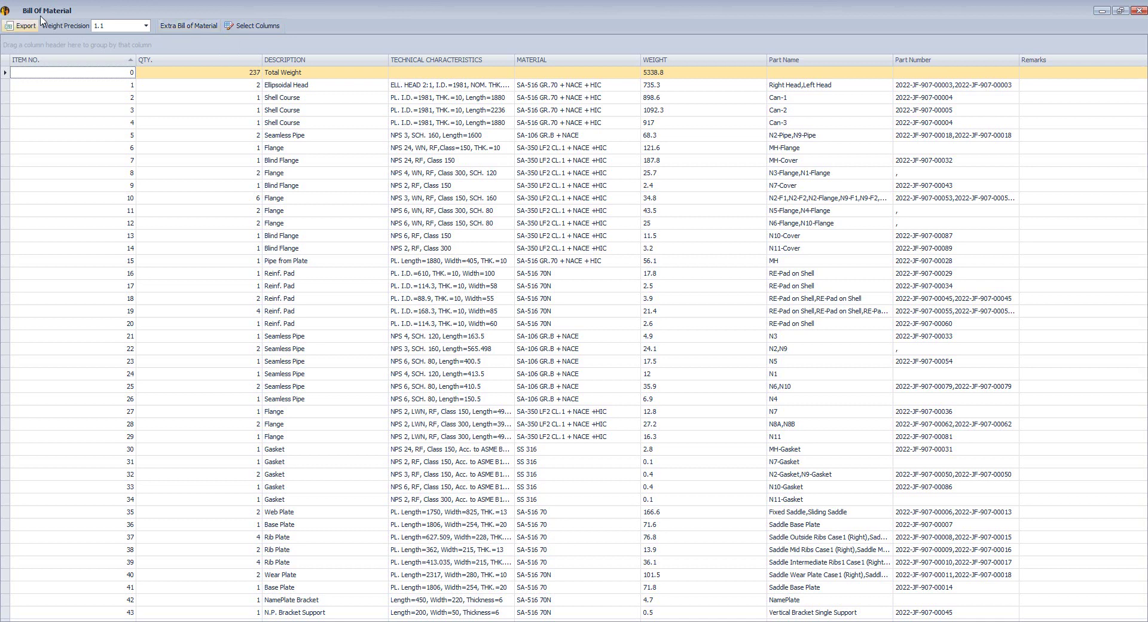
left_click(206, 27)
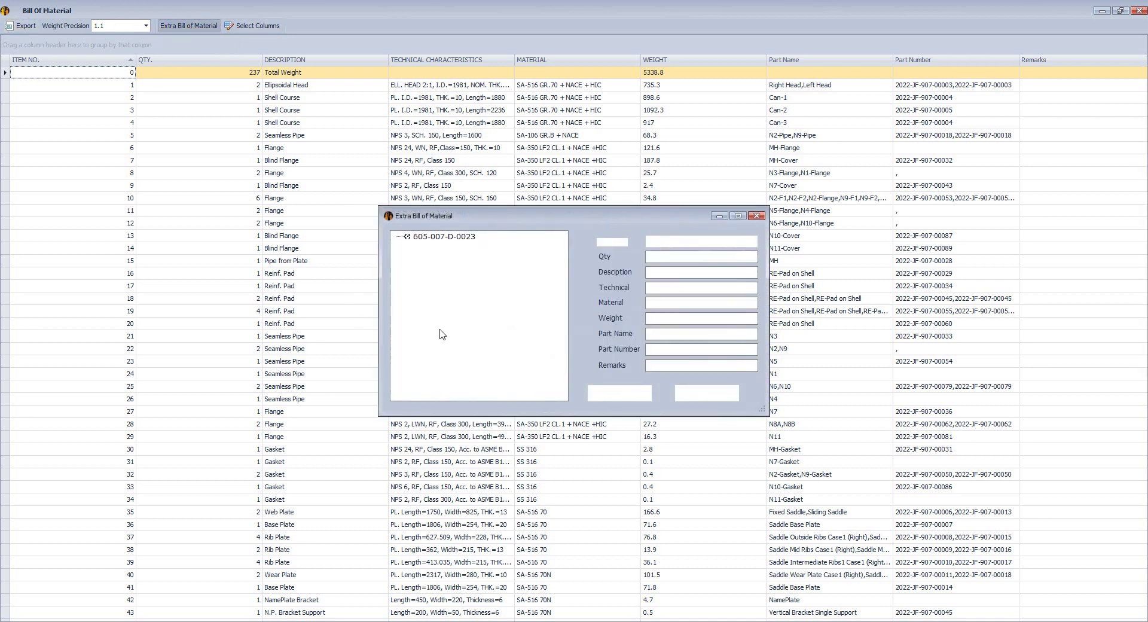
Step: Start a new extra item under 605-007-D-0023 with quantity 4 and description "Pipe Support Clip"
left_click(464, 241)
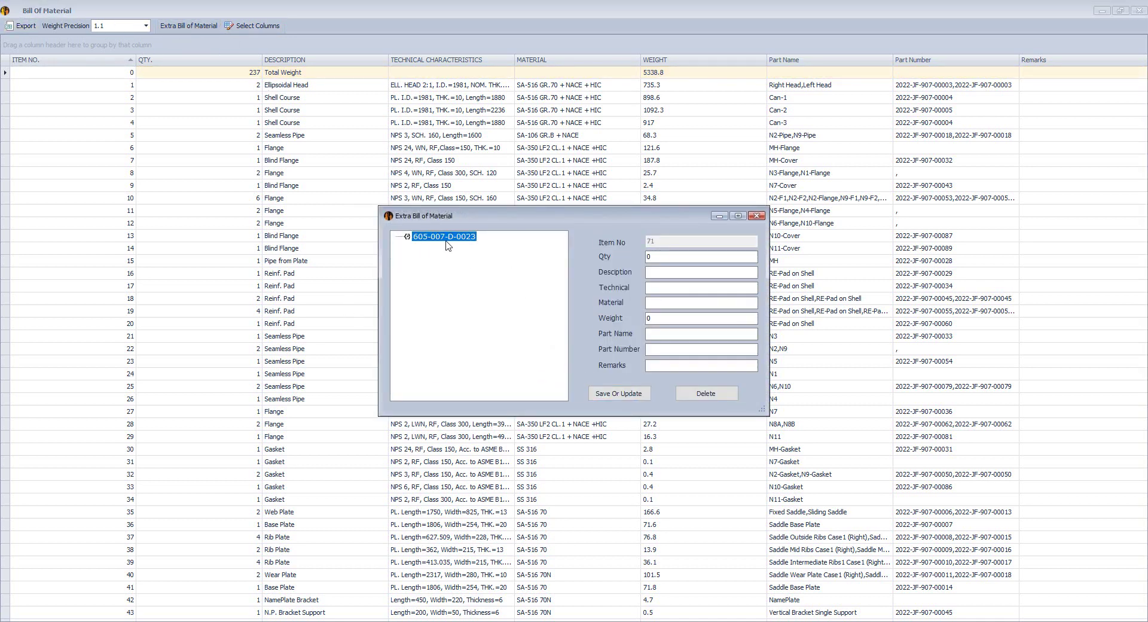
left_click(695, 258)
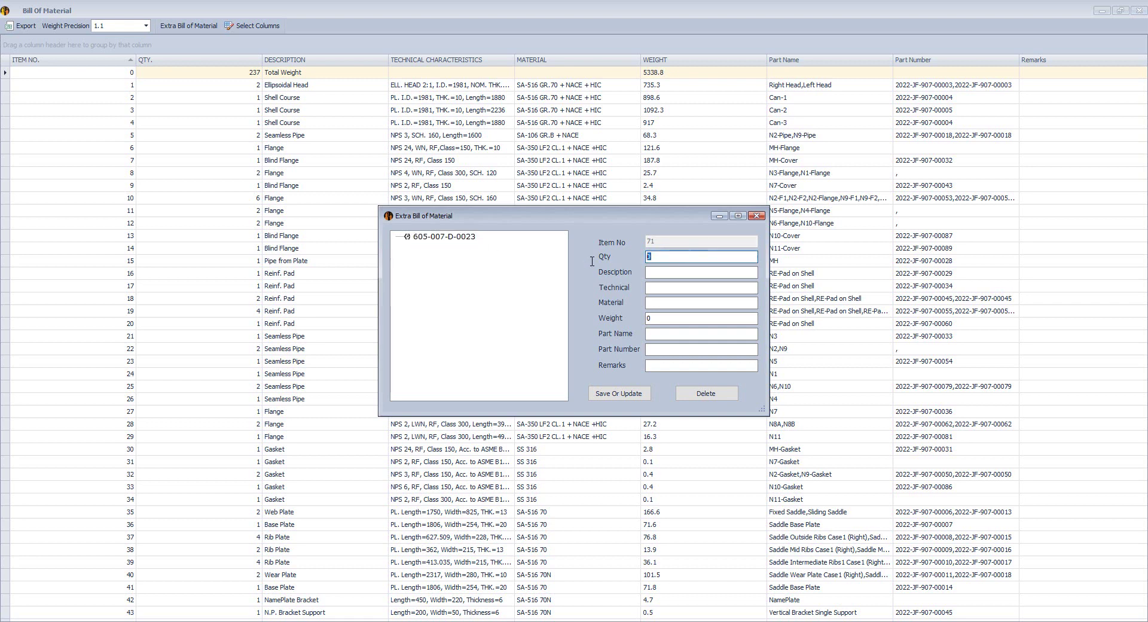
left_click(654, 274)
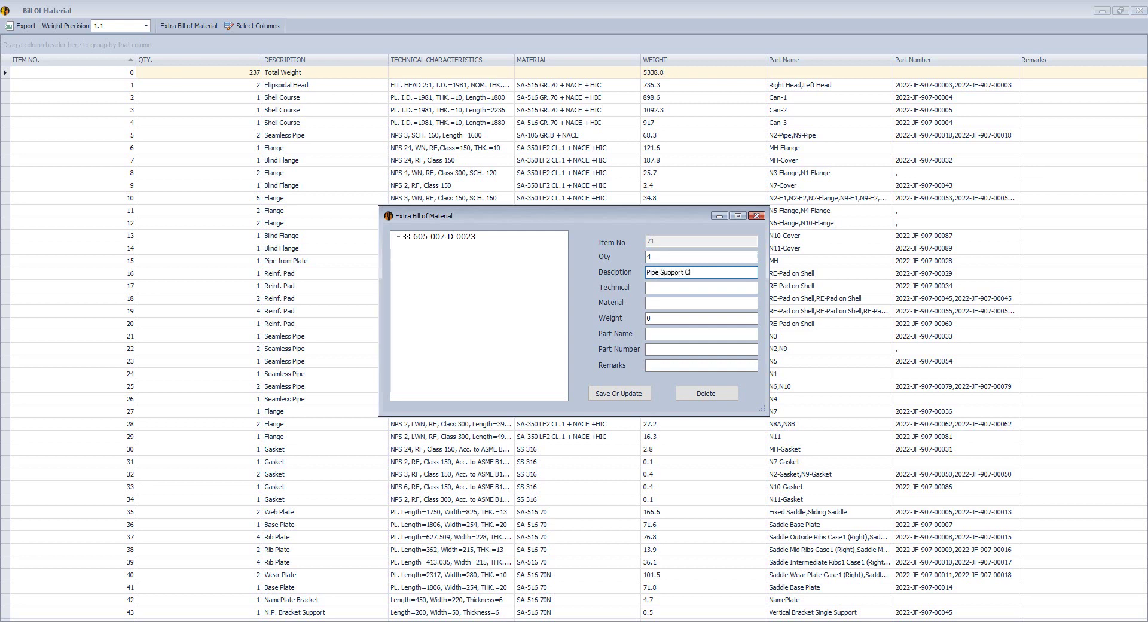
left_click(657, 289)
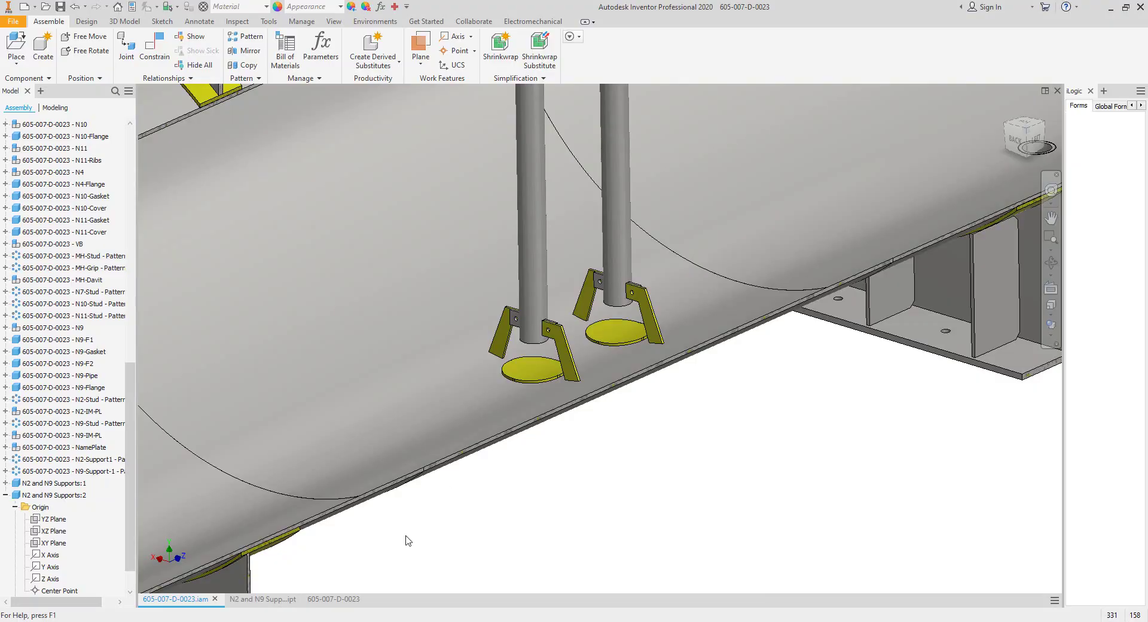
left_click(335, 598)
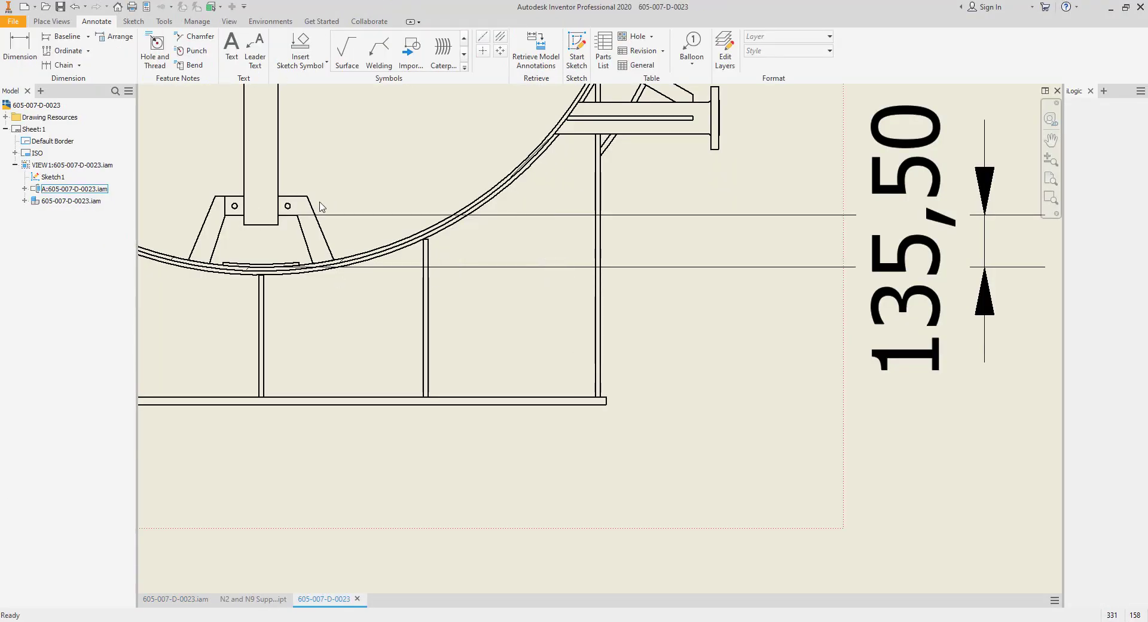
scroll(508, 222, "up", 3)
key("d")
left_click(449, 213)
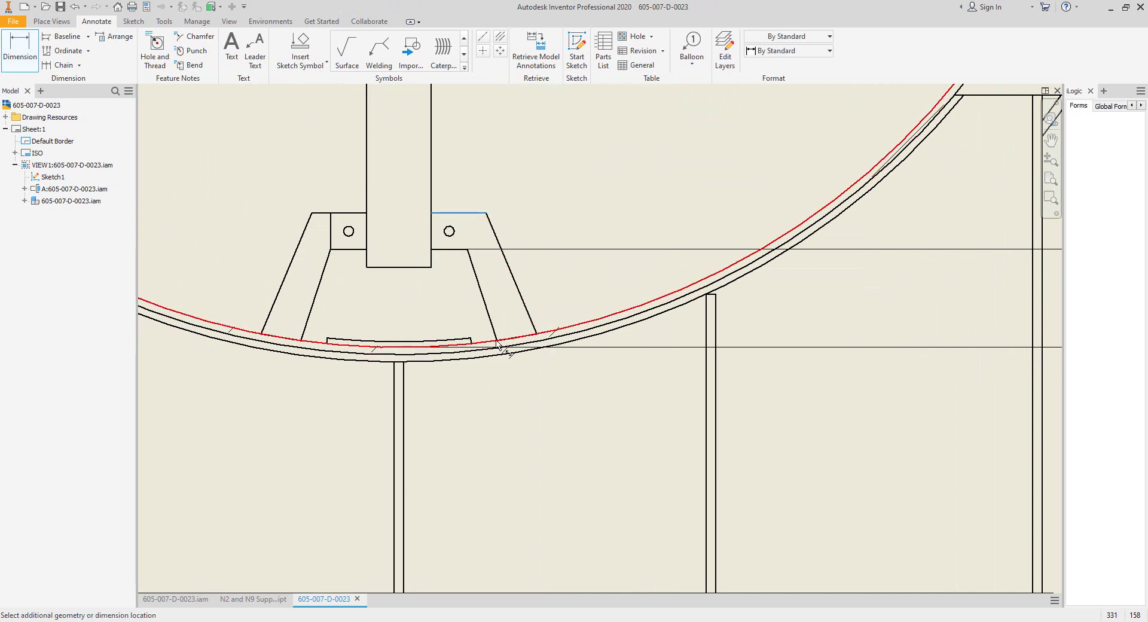
left_click(713, 296)
scroll(703, 278, "down", 4)
middle_click_drag(880, 296, 510, 304)
scroll(509, 303, "down", 8)
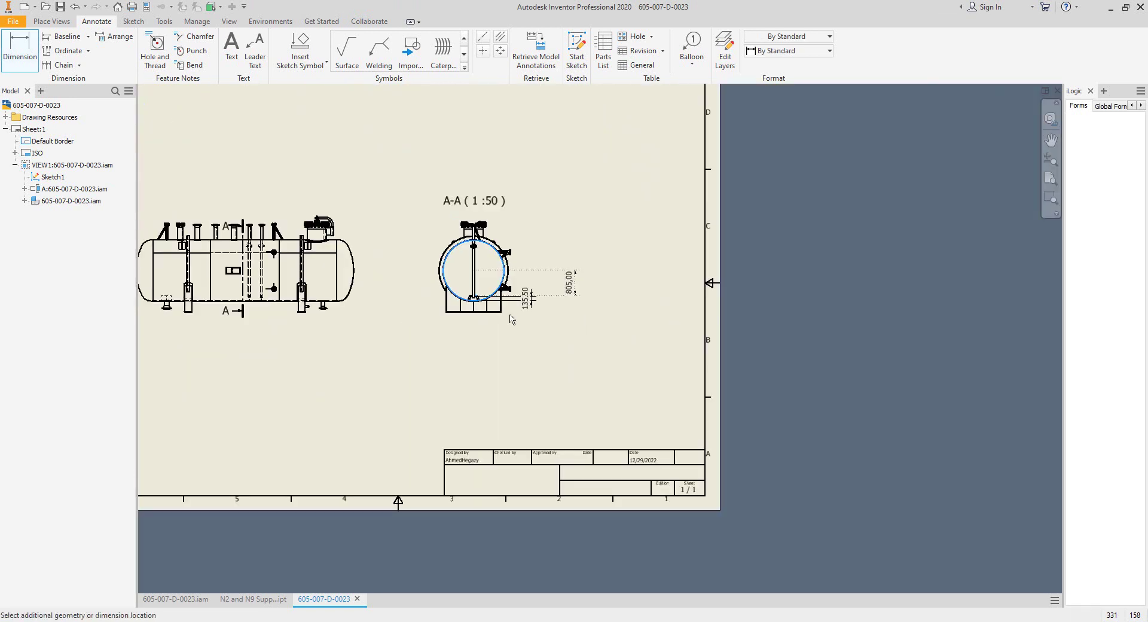
key("Escape")
Step: Bring up the N2 and N9 Supports part and hide Work Plane1
left_click(244, 600)
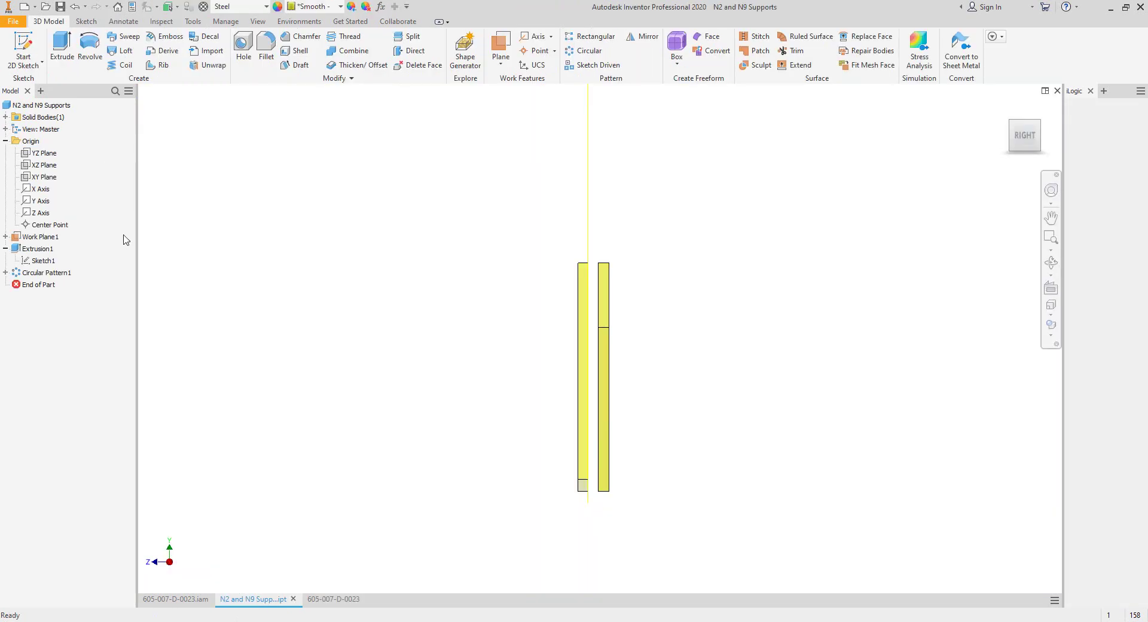
right_click(50, 241)
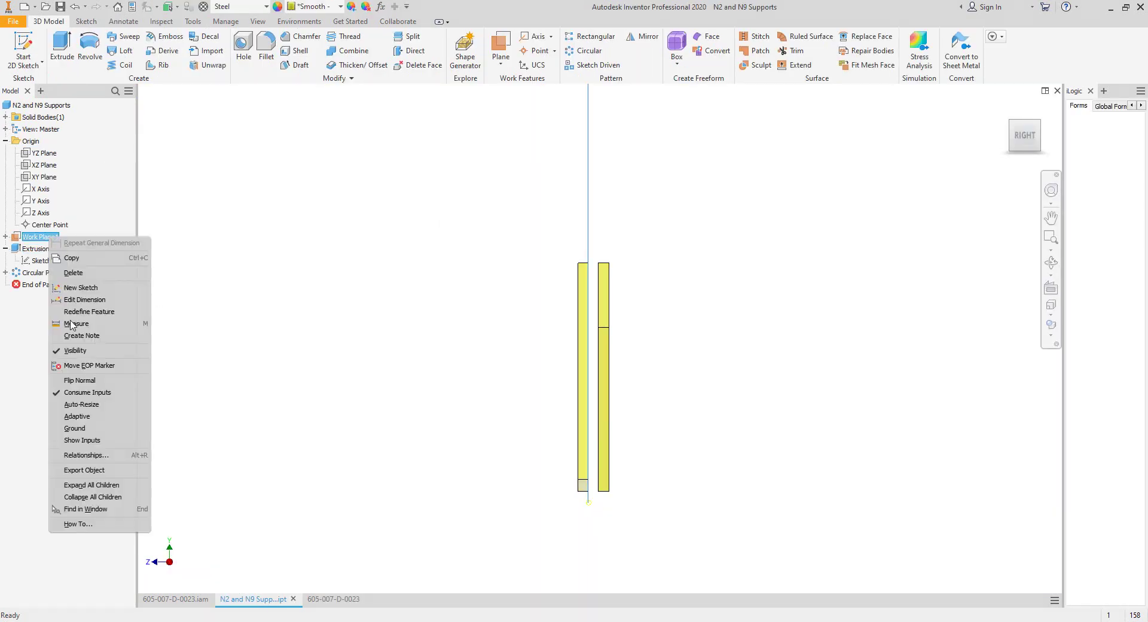
left_click(66, 354)
Step: Open the extrusion's sketch and measure the support plate's overall width and overall height
double_click(43, 261)
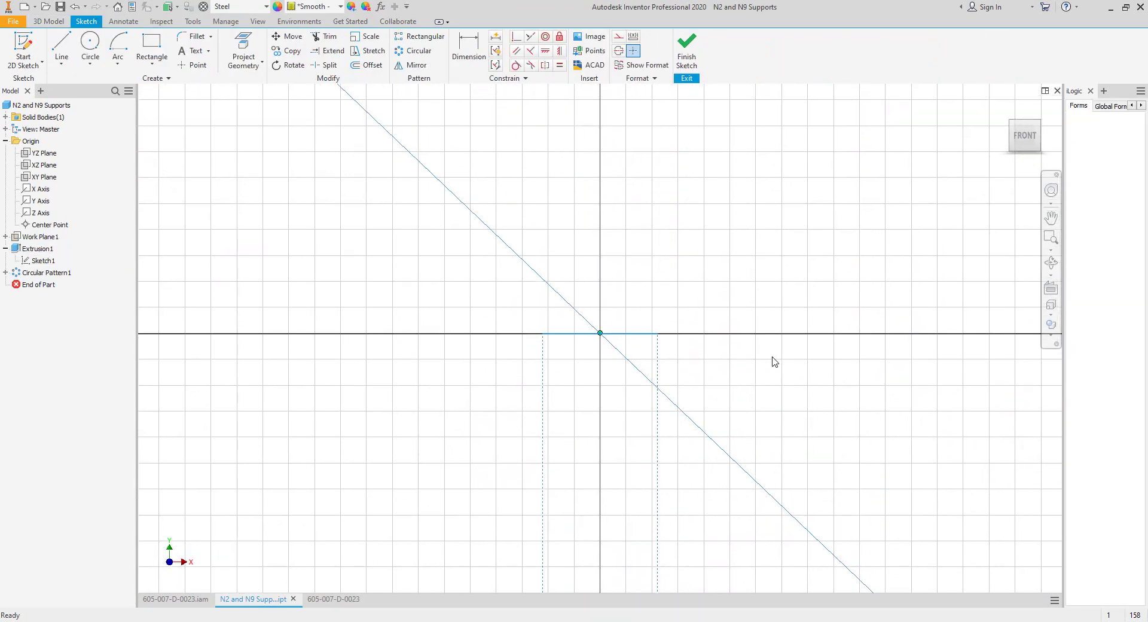
key("d")
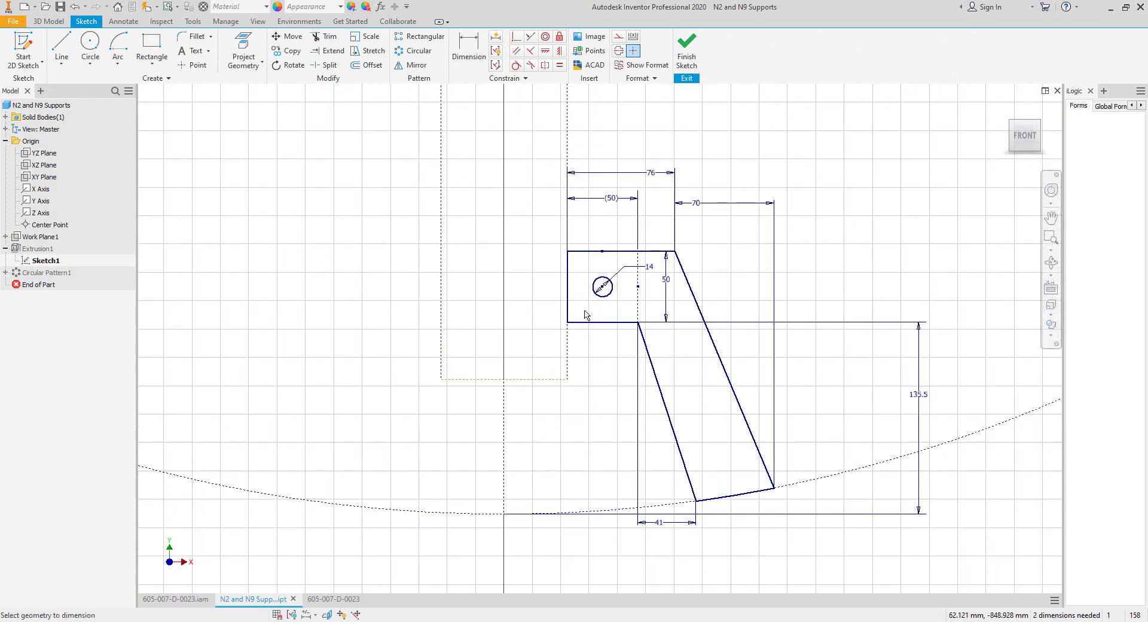
left_click(568, 308)
left_click(777, 494)
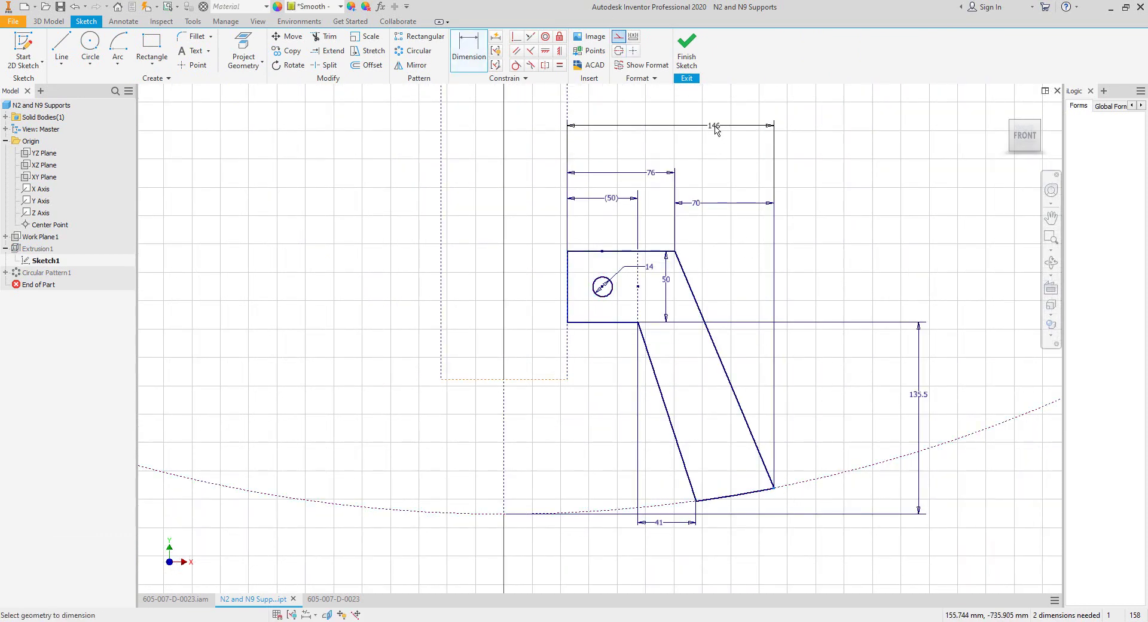
key("Escape")
key("d")
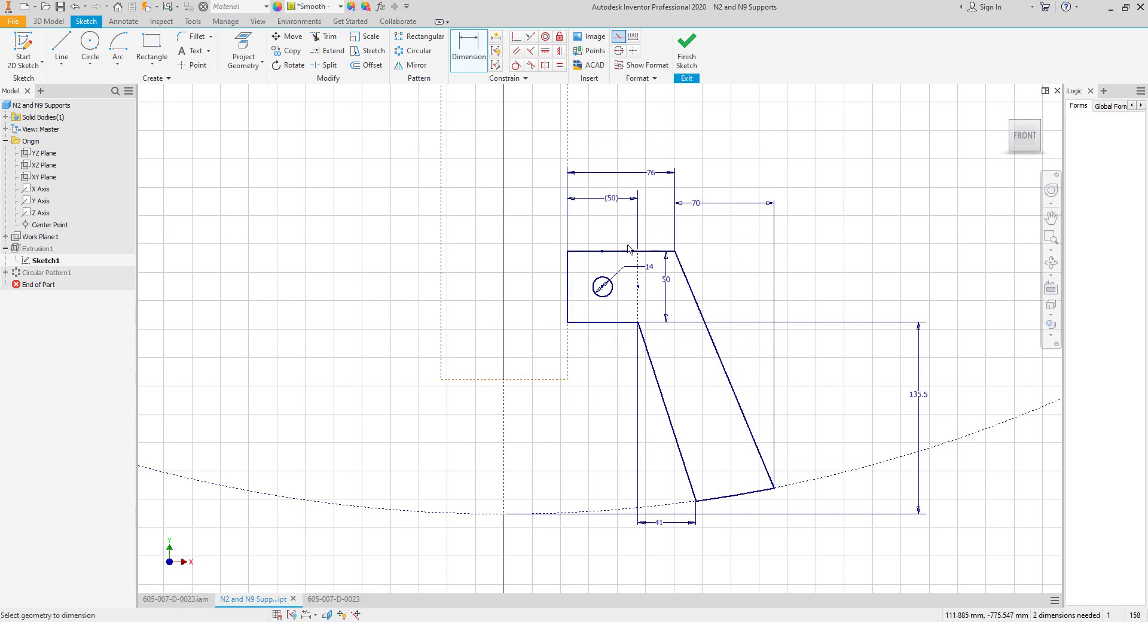
left_click(617, 251)
left_click(699, 504)
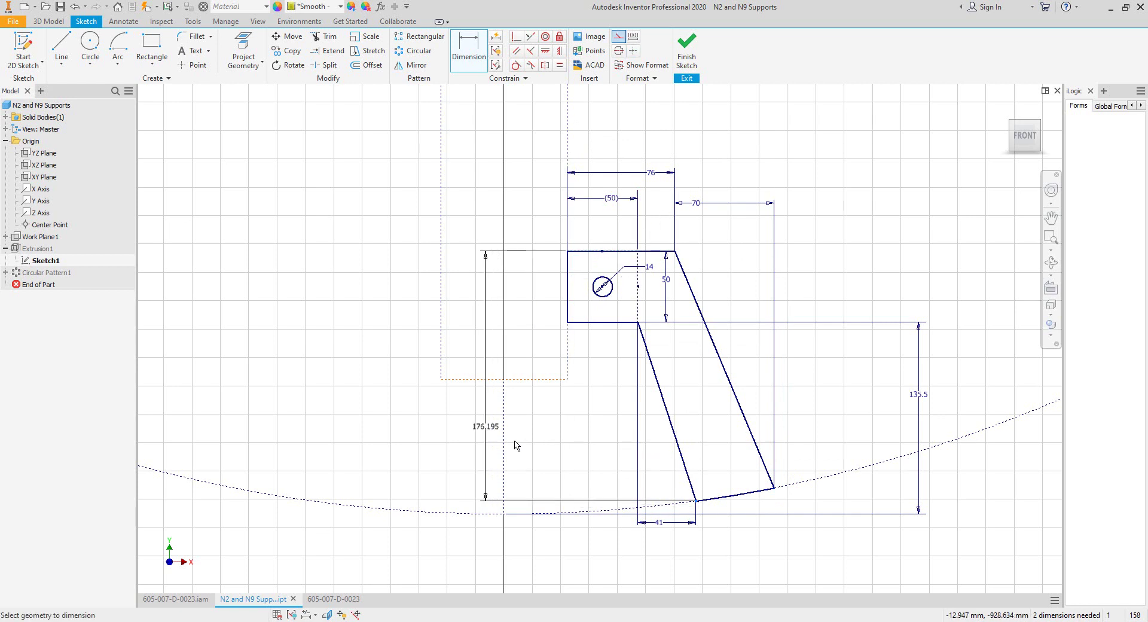
key("Escape")
Step: Switch to Static Equipment Generator and enter the item's technical text "PL. 177 x 146 x 8" and material "SA-516 Gr.70"
mouse_move(761, 621)
left_click(741, 570)
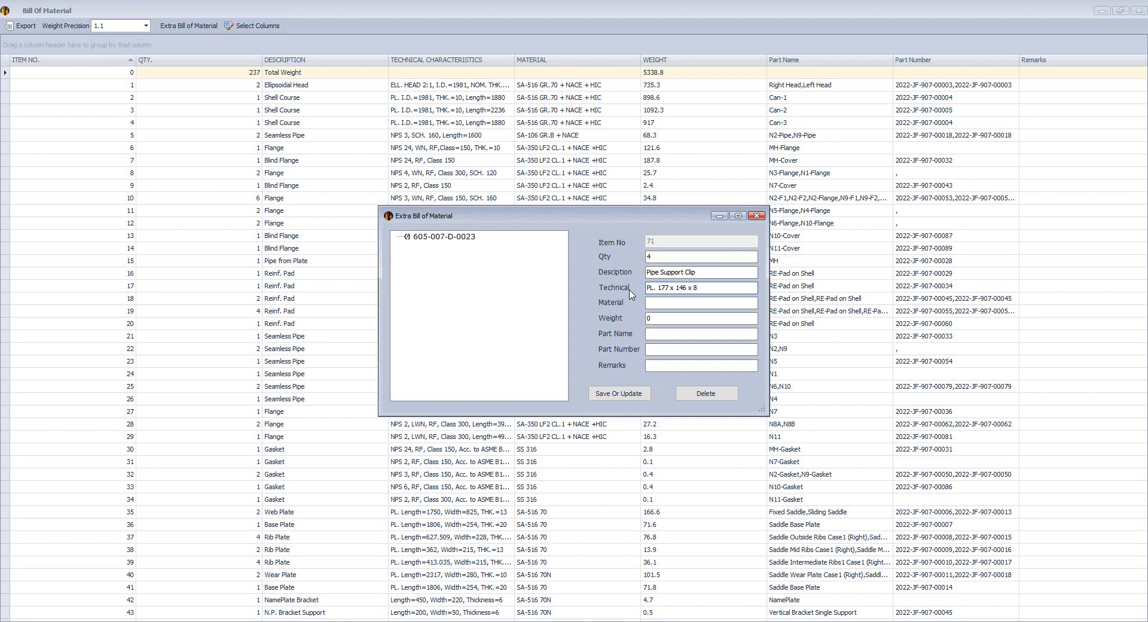
left_click(679, 304)
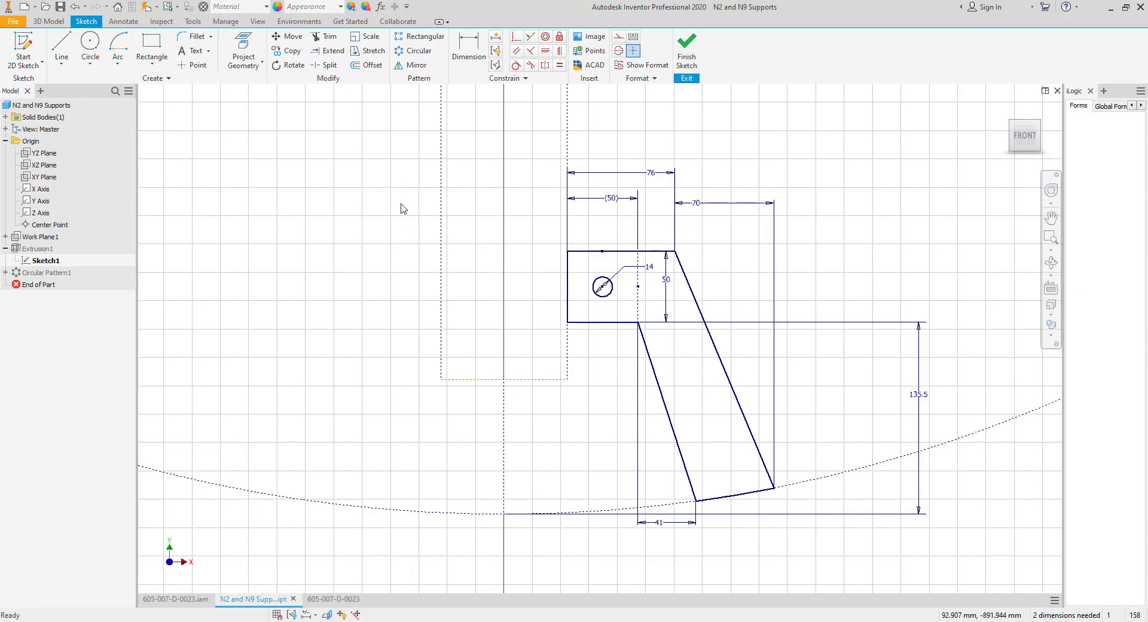
Step: Switch to Inventor, finish the sketch and check the support part's mass in its physical iProperties
right_click(404, 222)
left_click(388, 279)
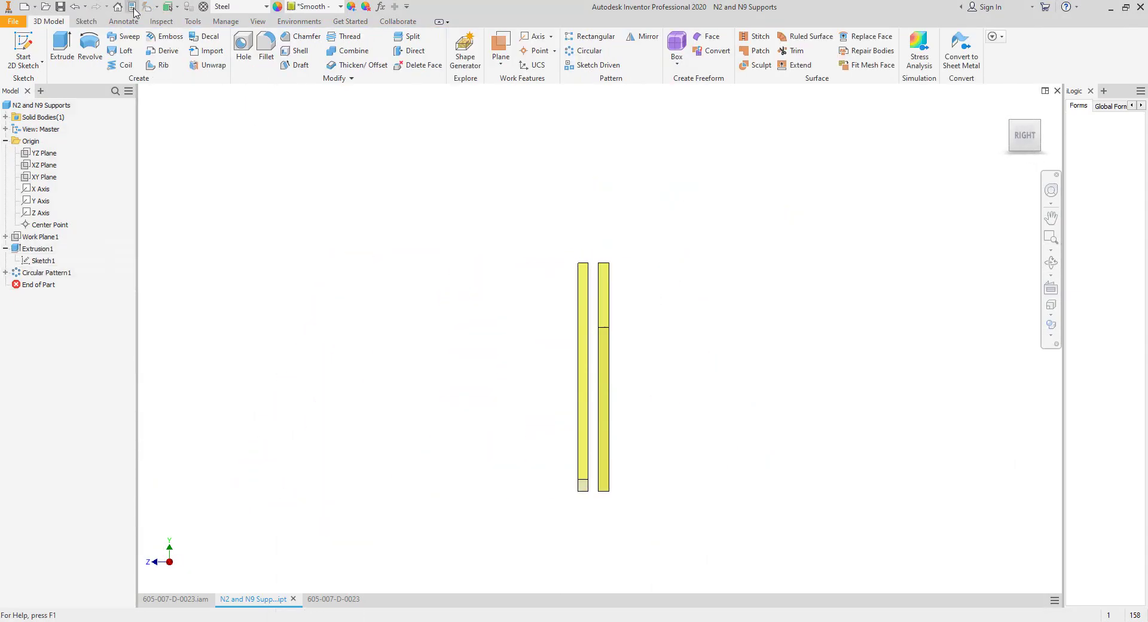
left_click(283, 144)
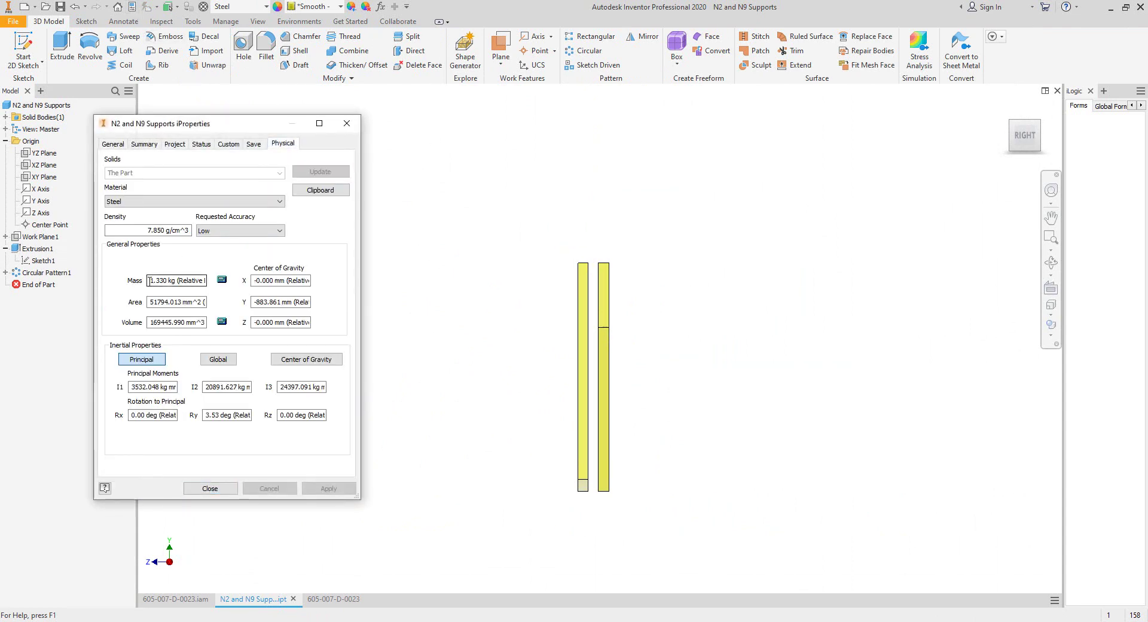
left_click_drag(150, 280, 159, 285)
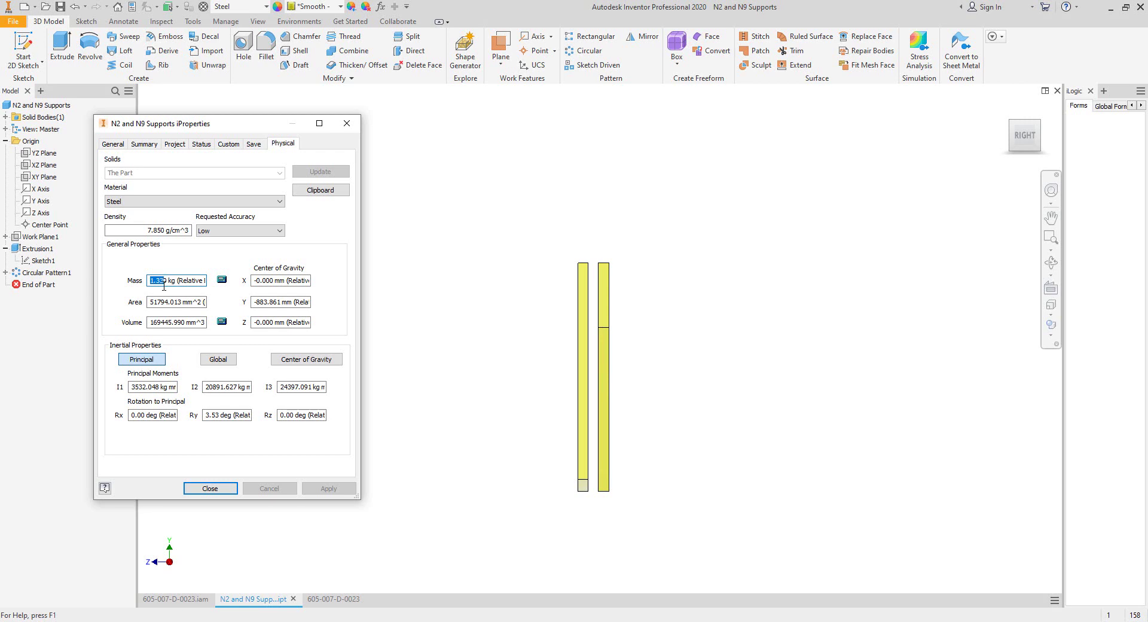
left_click(347, 123)
Step: Switch to Static Equipment Generator, set the item's weight to 2.66 and reuse its description "Pipe Support Clip" as part name
left_click(882, 589)
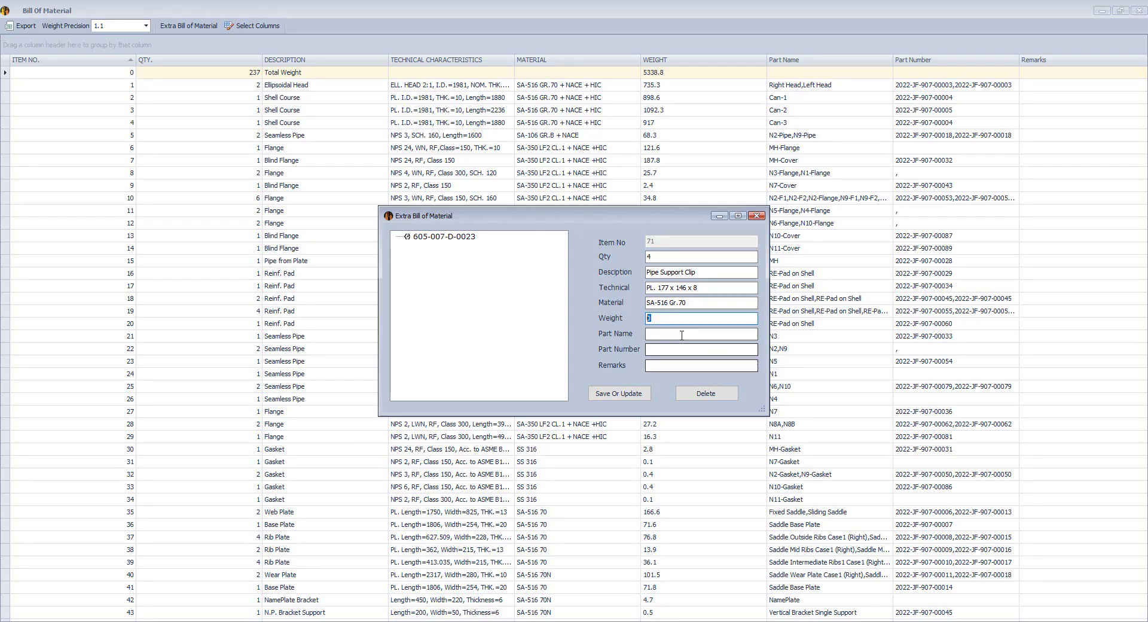
left_click(679, 336)
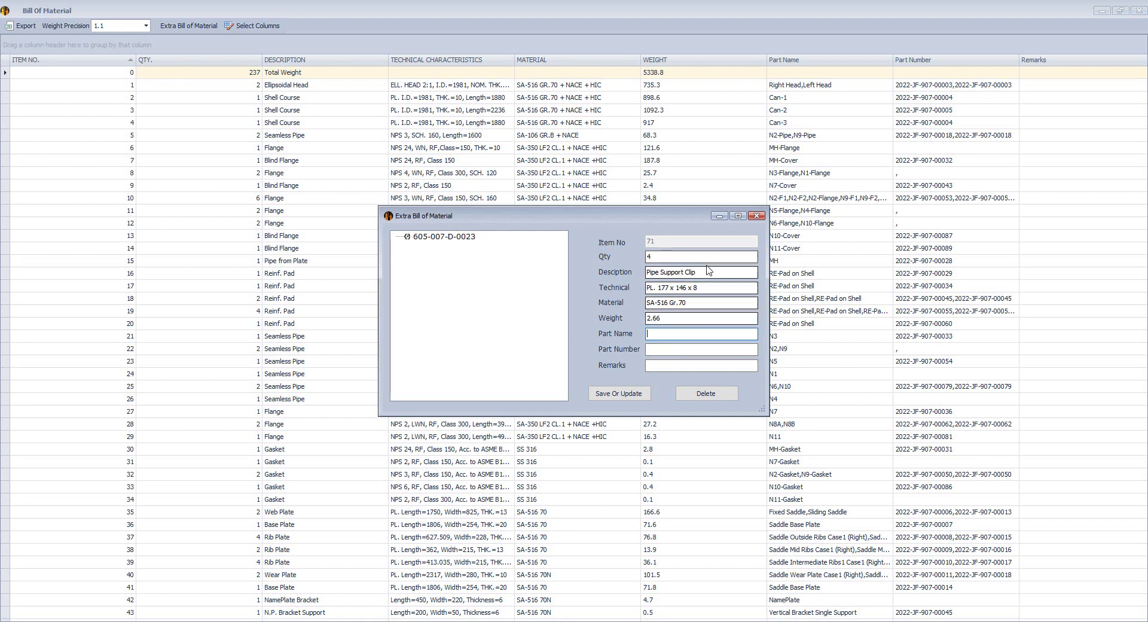
left_click_drag(696, 273, 621, 277)
key("ctrl+c")
left_click(658, 334)
key("ctrl+v")
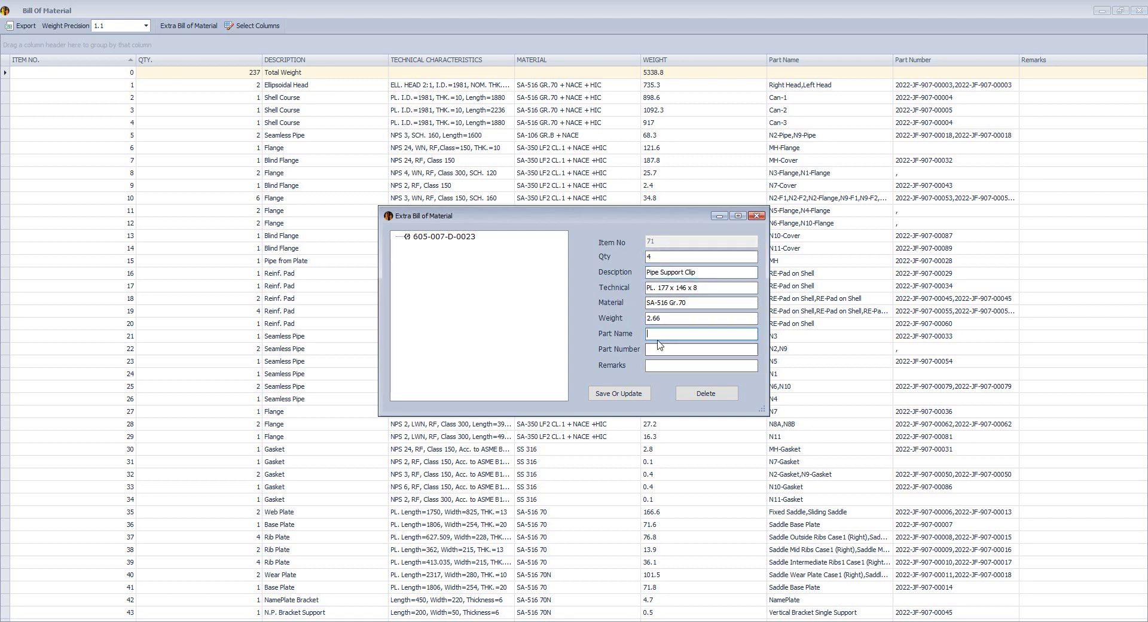
Step: Set the item's part number to 1, save the extra item and close the Extra Bill of Material form
left_click(666, 349)
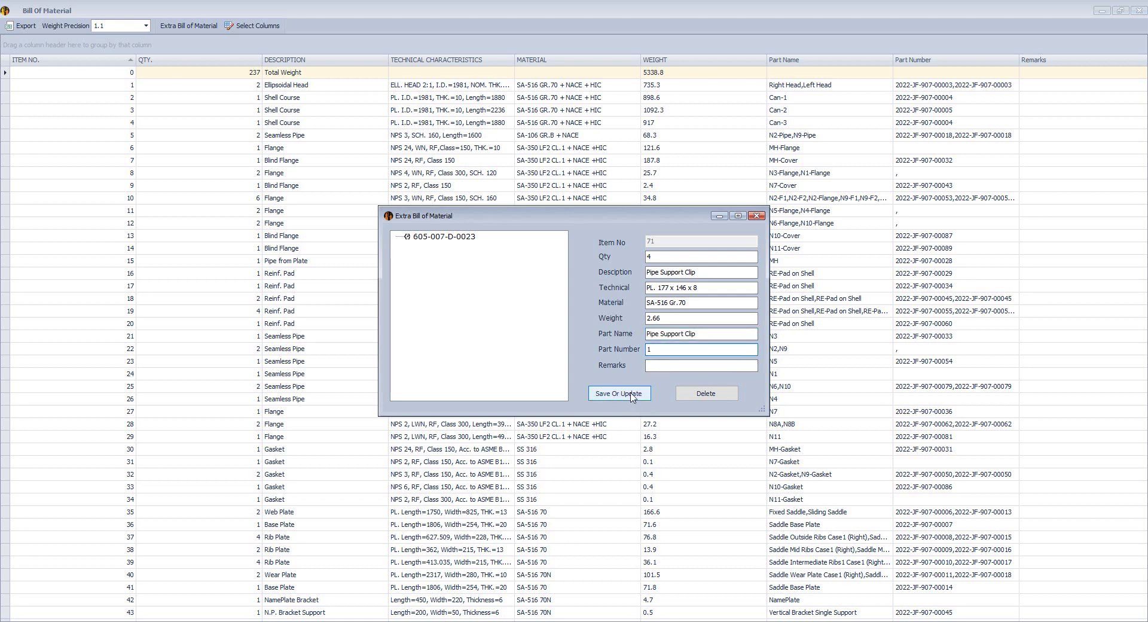
left_click(630, 393)
left_click(757, 216)
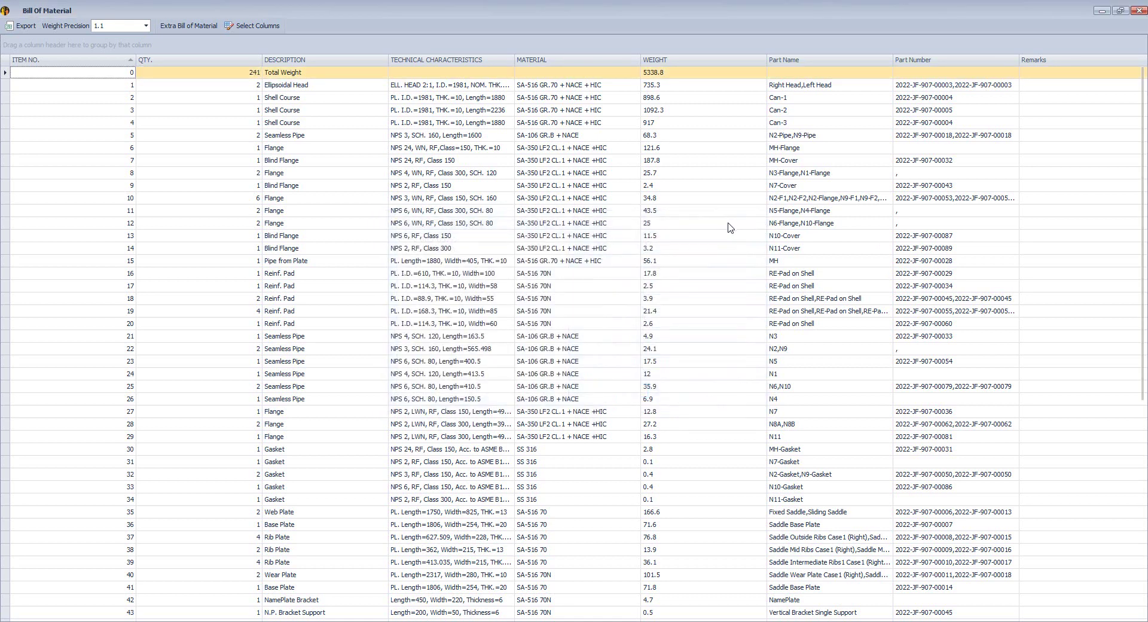
Step: Check the Pipe Support Clip row at the end of the bill of materials and close the list
scroll(1059, 299, "down", 9)
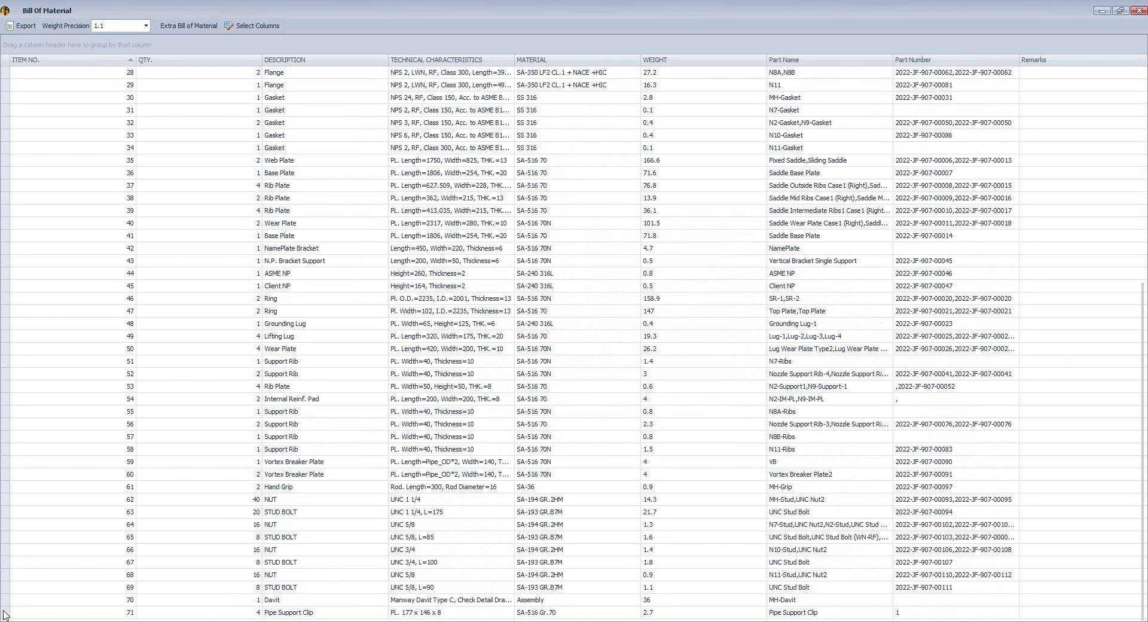
left_click(8, 615)
left_click(224, 614)
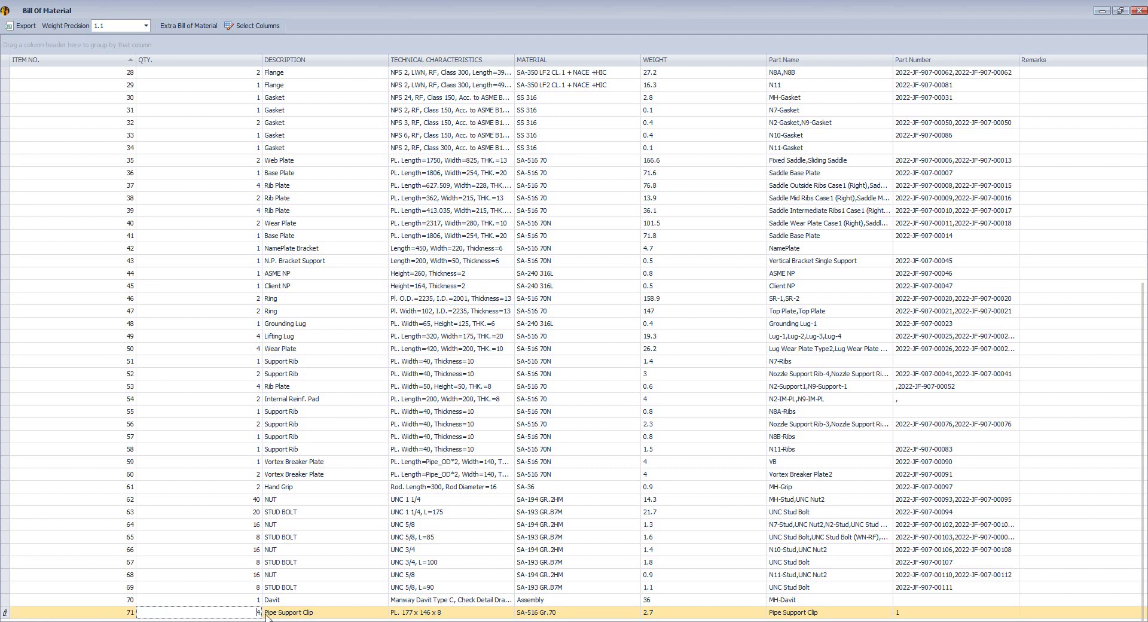
left_click(299, 613)
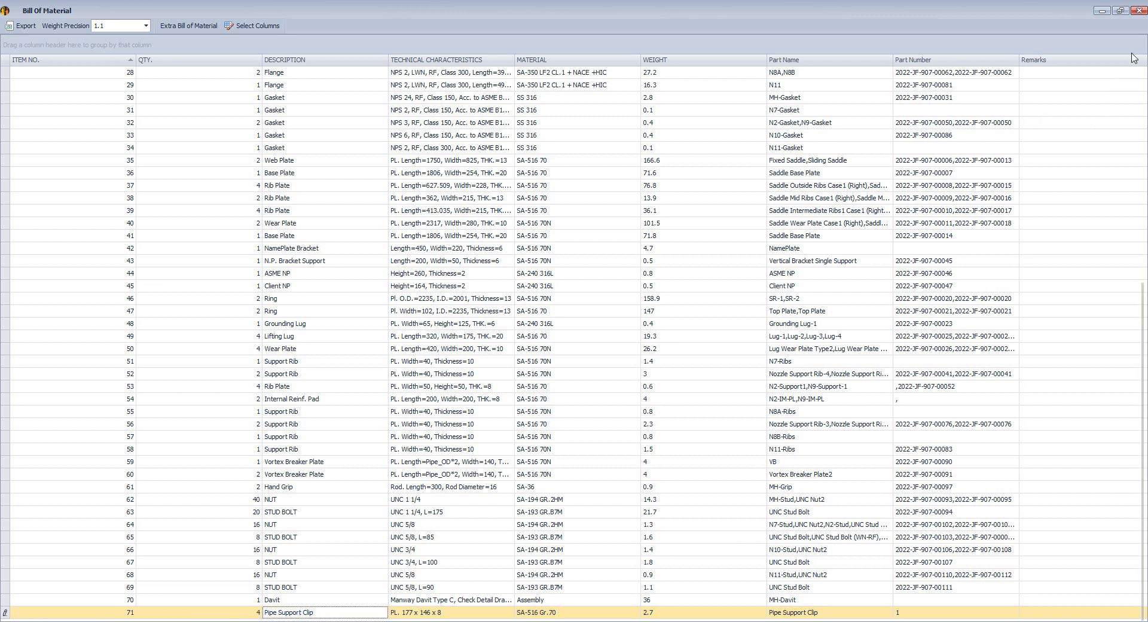
left_click(1139, 12)
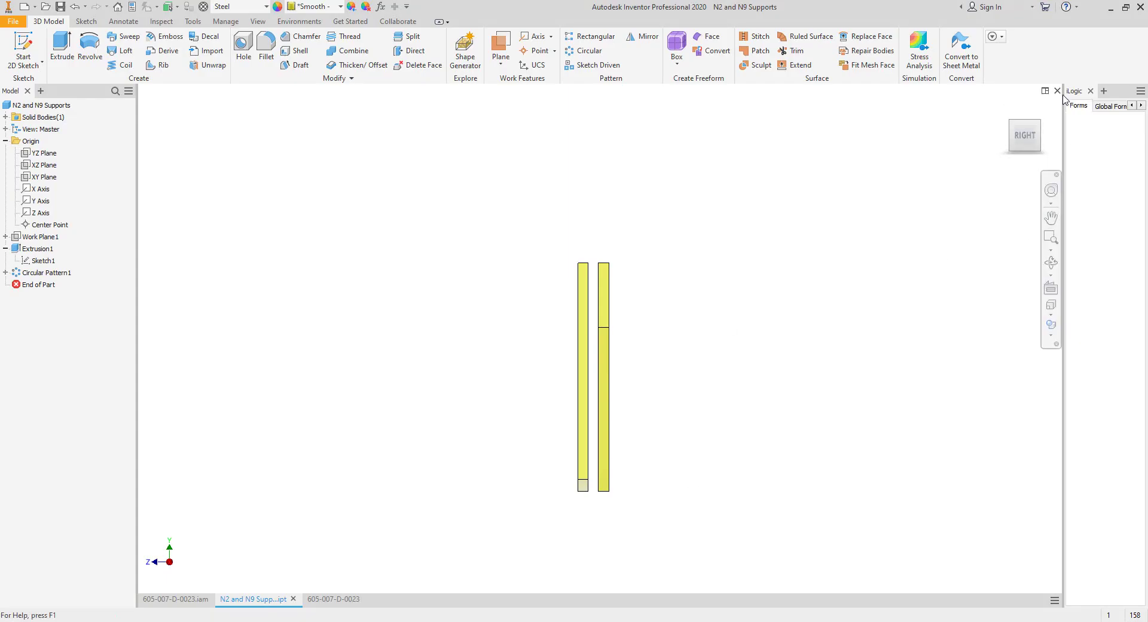
Step: Close the N2 and N9 Supports part and the 605-007-D-0023 drawing, returning to the vessel assembly
left_click(1057, 91)
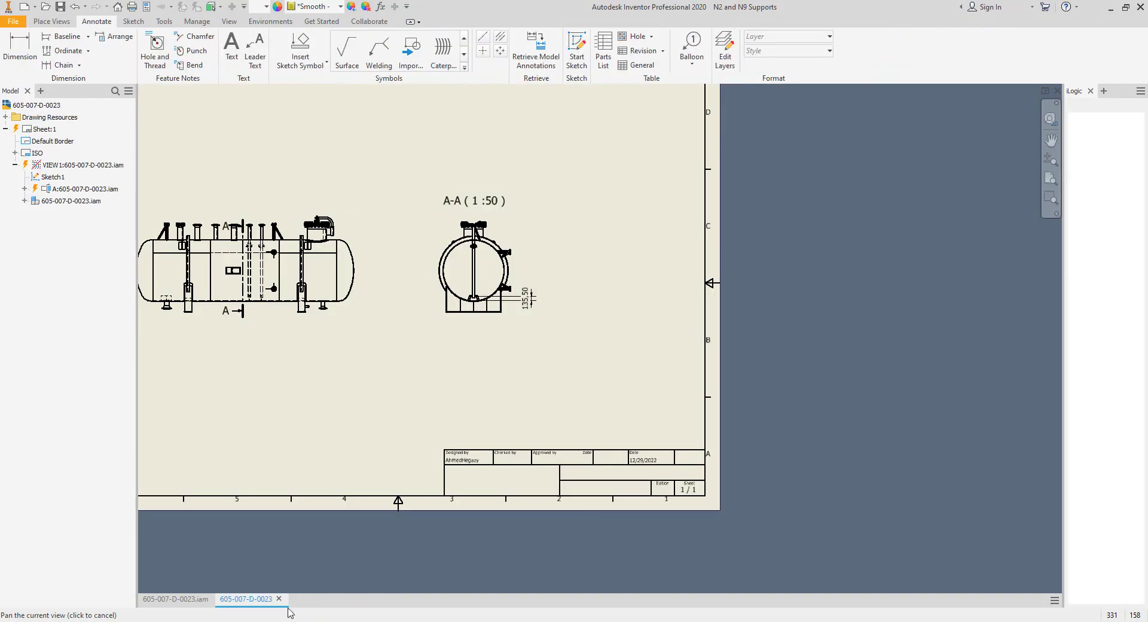
left_click(279, 598)
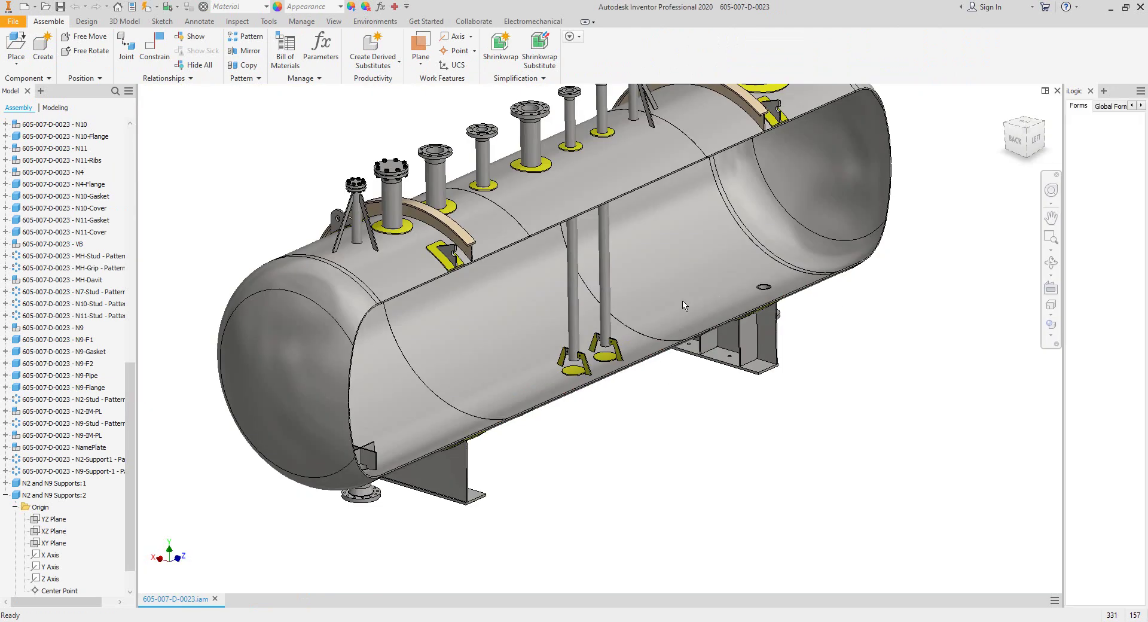
Step: Examine the supports inside the sectioned vessel and switch the assembly display to perspective projection
left_click(1050, 263)
left_click_drag(771, 383, 595, 412)
middle_click_drag(549, 354, 619, 420)
left_click_drag(581, 419, 580, 377)
right_click(581, 376)
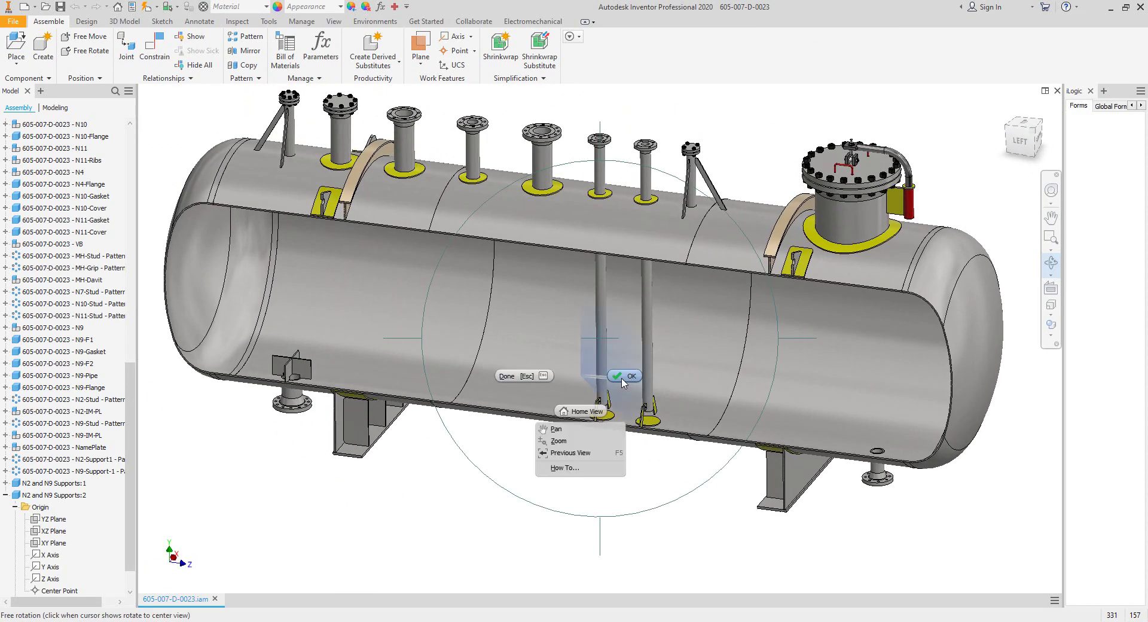
left_click(622, 379)
left_click(1051, 314)
left_click(956, 339)
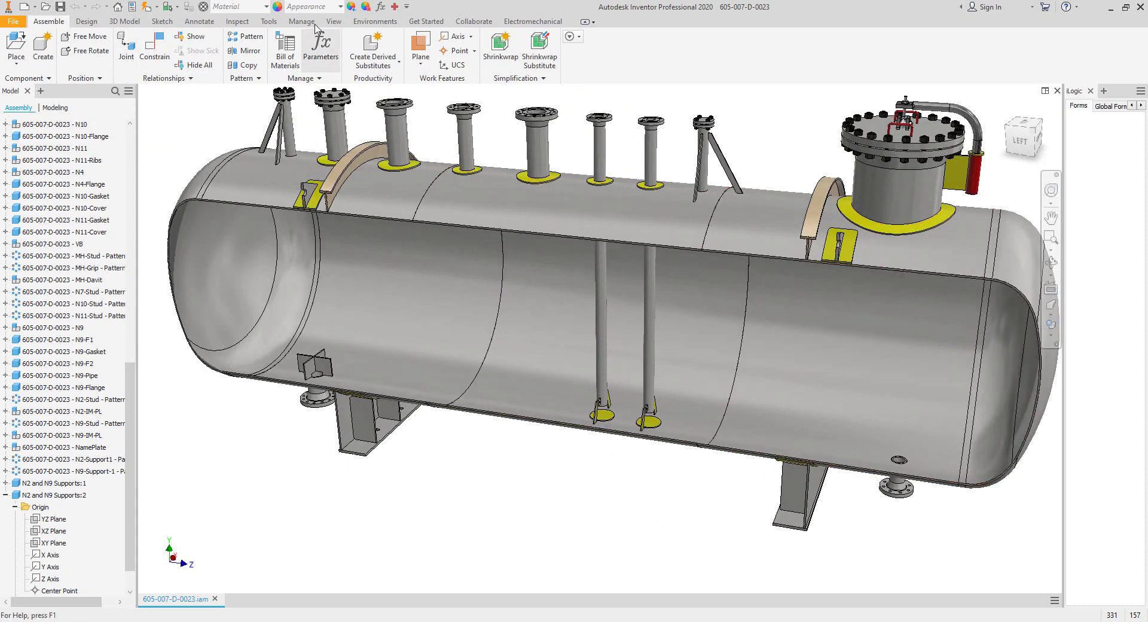
Step: End the half section view and look over the complete vessel's exterior
left_click(333, 22)
left_click(196, 51)
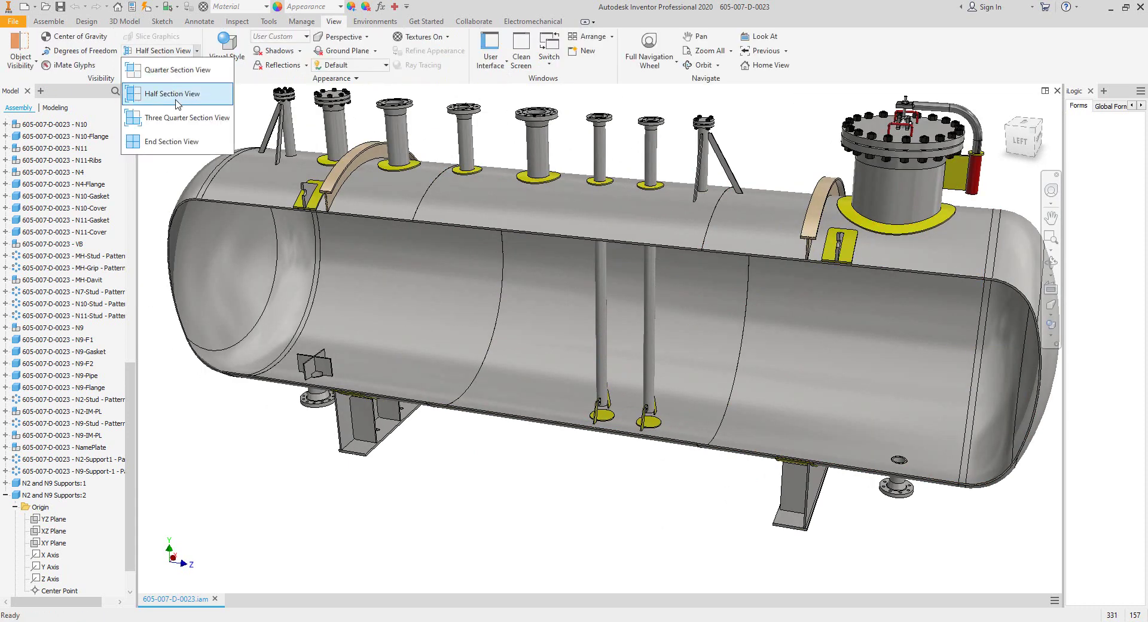
left_click(179, 146)
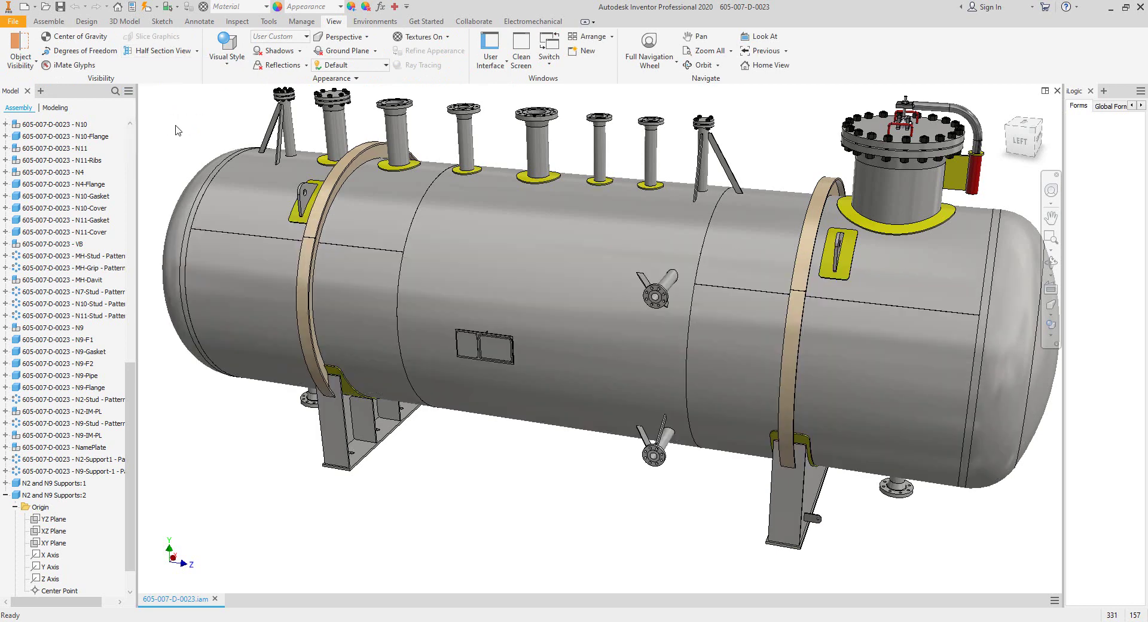
left_click(1051, 263)
mouse_move(644, 382)
left_mouse_down()
mouse_move(651, 351)
mouse_move(682, 369)
mouse_move(652, 384)
left_mouse_up()
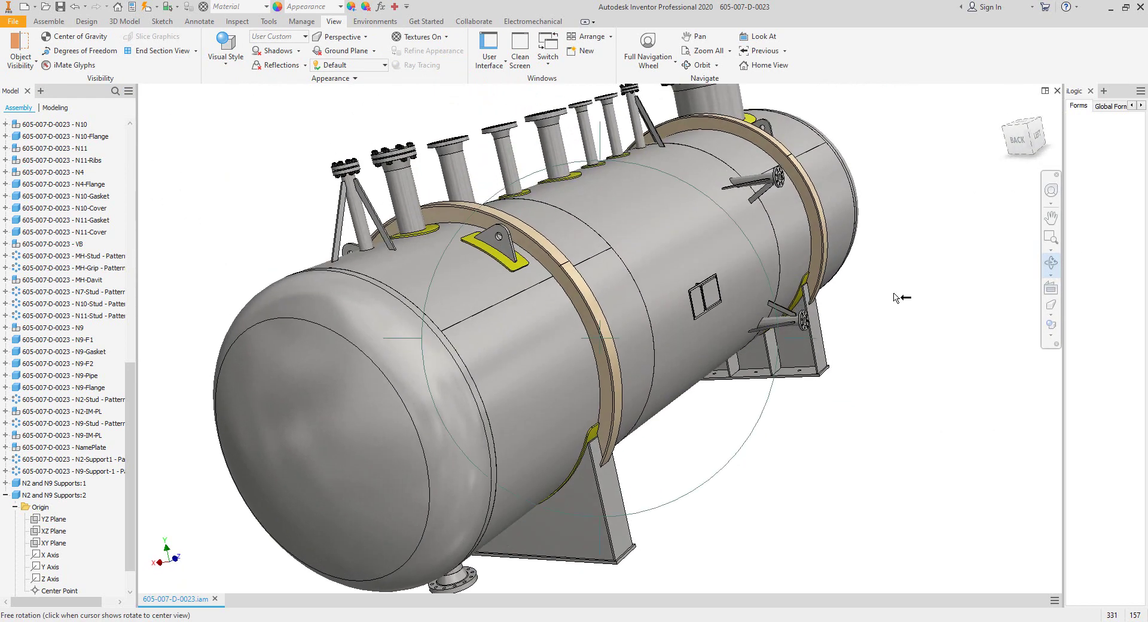
Step: Inspect the vessel's exterior from several angles, including the nameplate, saddles, stiffening rings and top nozzles
scroll(861, 299, "up", 4)
scroll(710, 249, "up", 1)
scroll(712, 241, "down", 3)
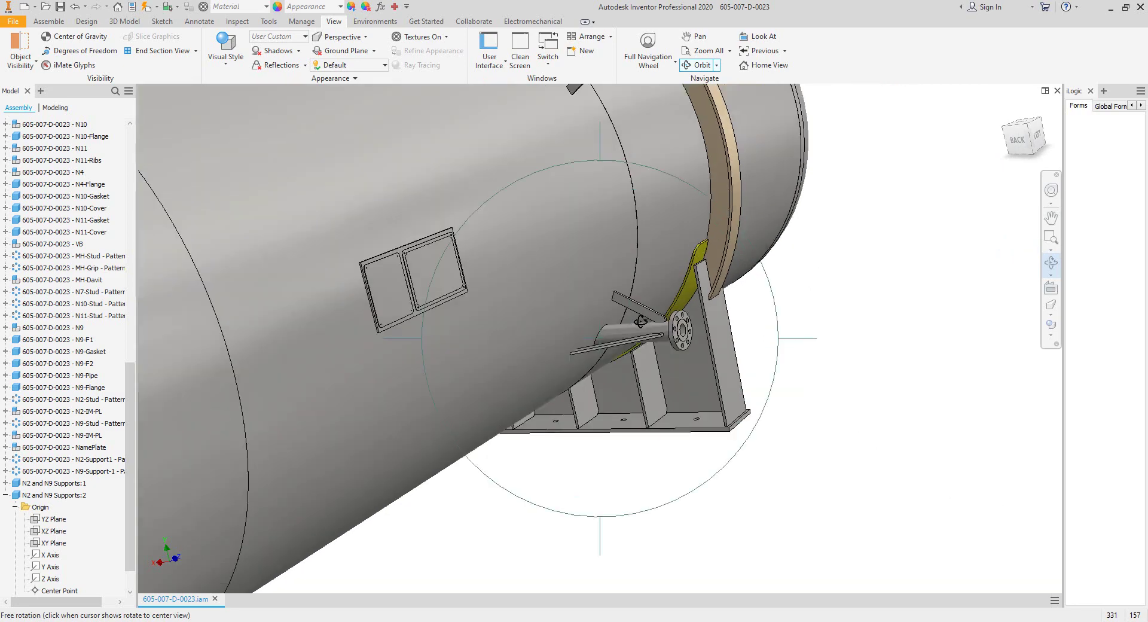
left_click_drag(712, 241, 633, 312)
scroll(632, 311, "down", 2)
scroll(594, 329, "down", 2)
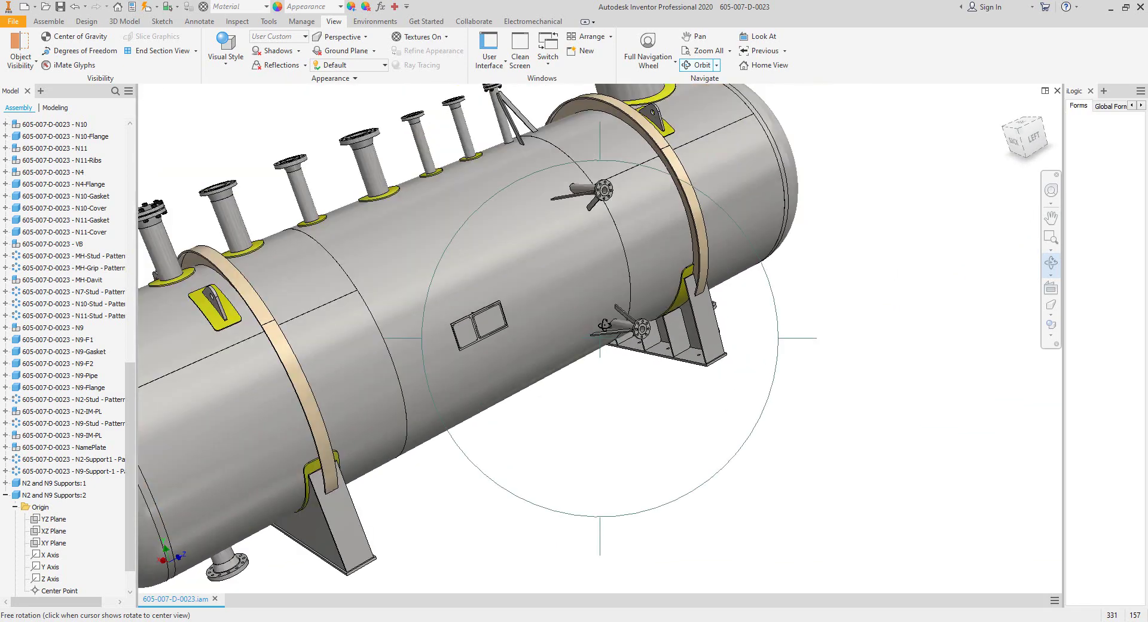
middle_click_drag(530, 351, 584, 330)
left_click_drag(584, 331, 629, 353)
middle_click_drag(565, 236, 679, 323)
scroll(369, 239, "up", 5)
scroll(420, 208, "down", 4)
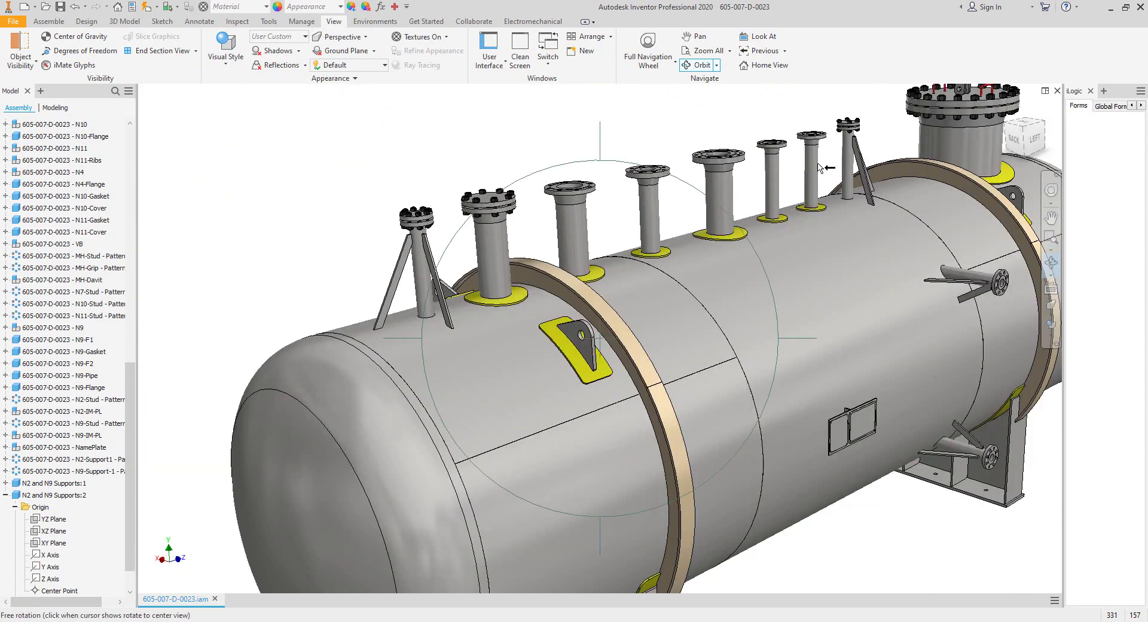
scroll(825, 169, "down", 2)
left_click_drag(660, 280, 626, 248)
Step: Orient the vessel assembly to the left view and end the free orbit
left_click(1031, 130)
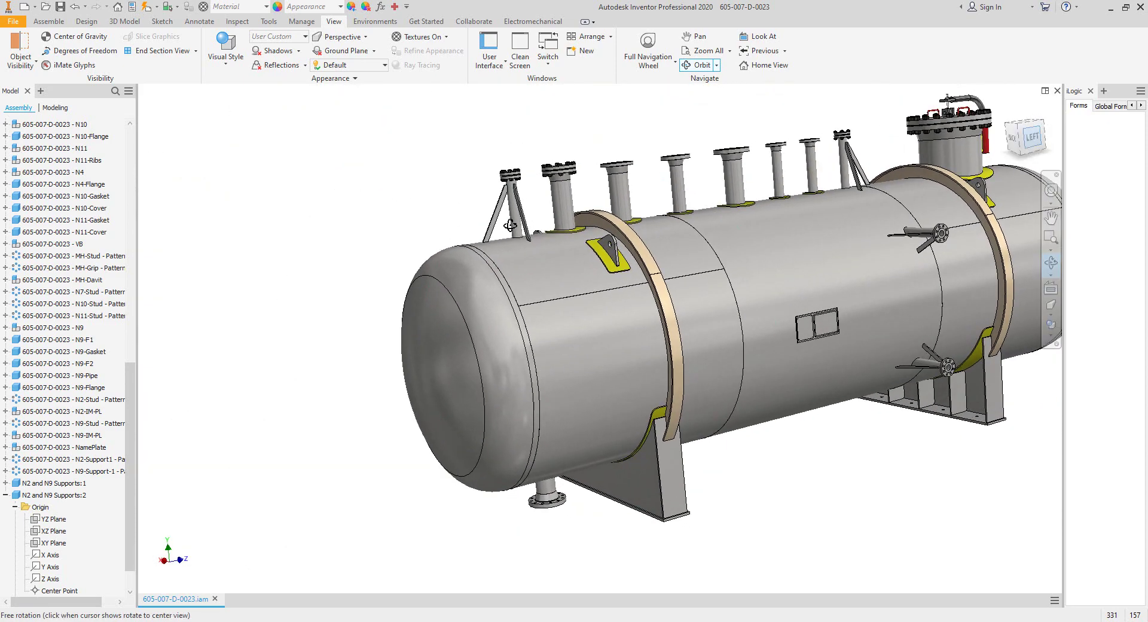
right_click(528, 155)
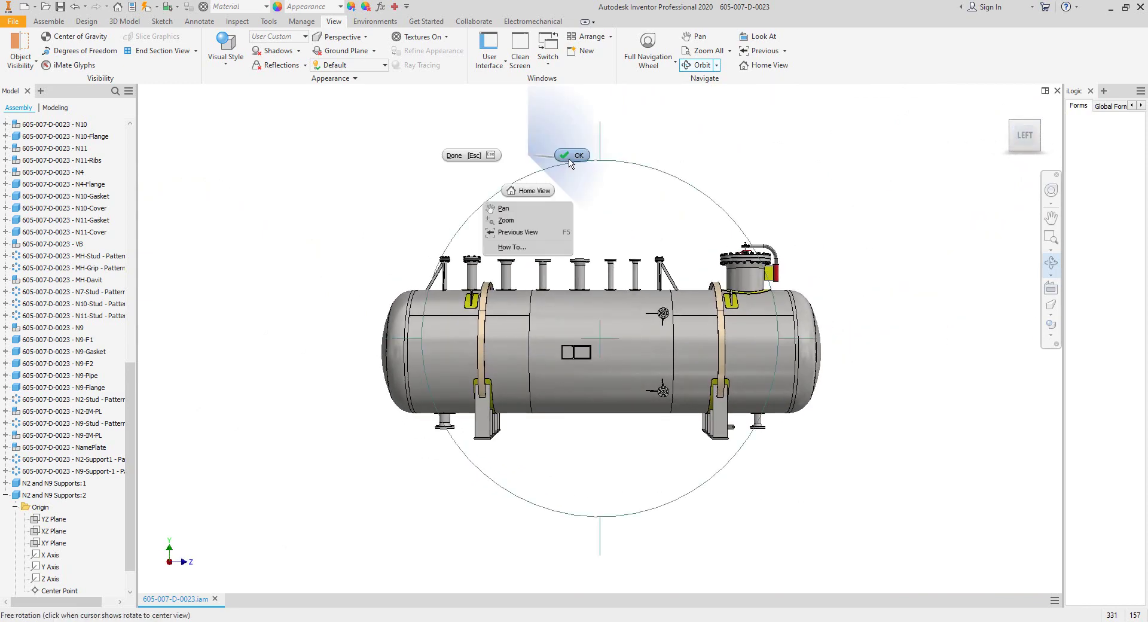
left_click(569, 155)
Step: Switch to Static Equipment Generator and open the design data table of vessel 605-007-D-0023
left_click(814, 621)
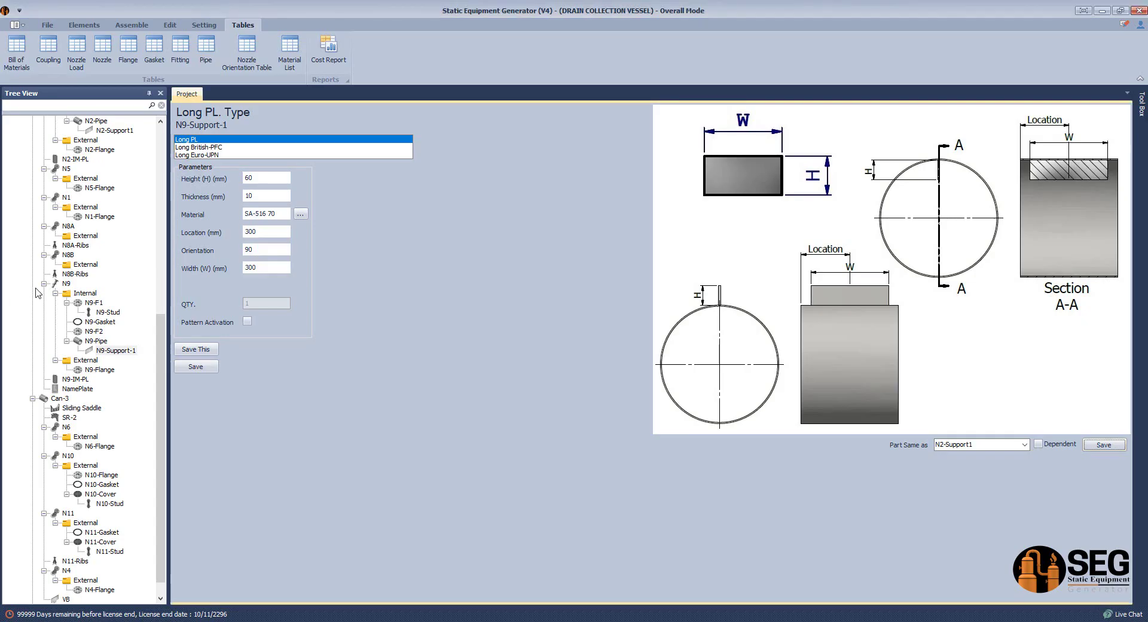
scroll(36, 292, "up", 12)
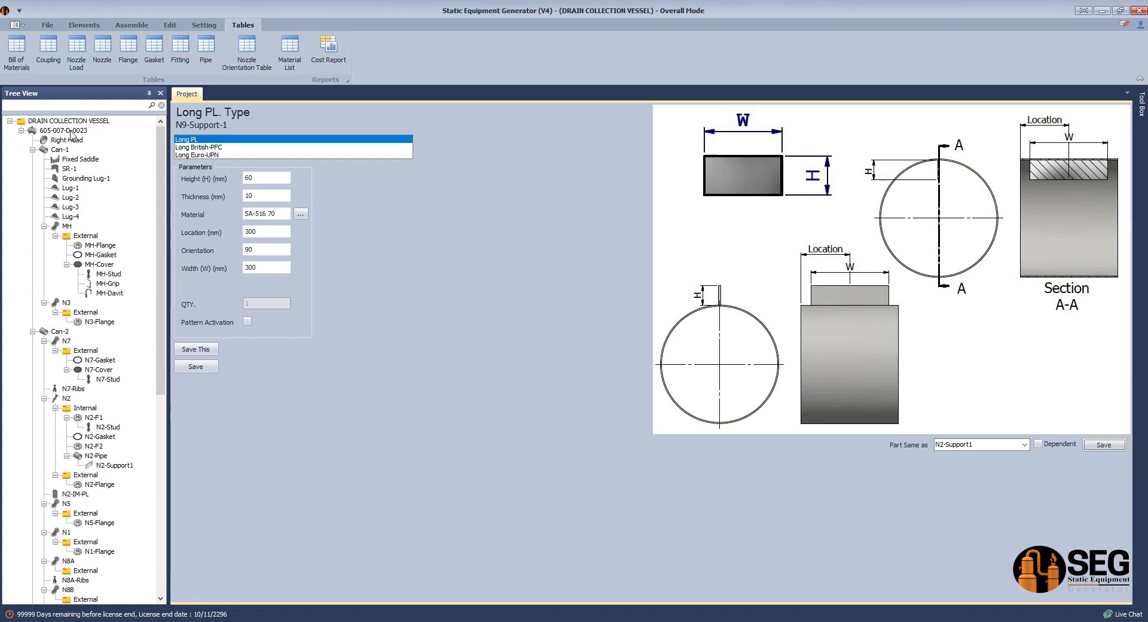
left_click(70, 131)
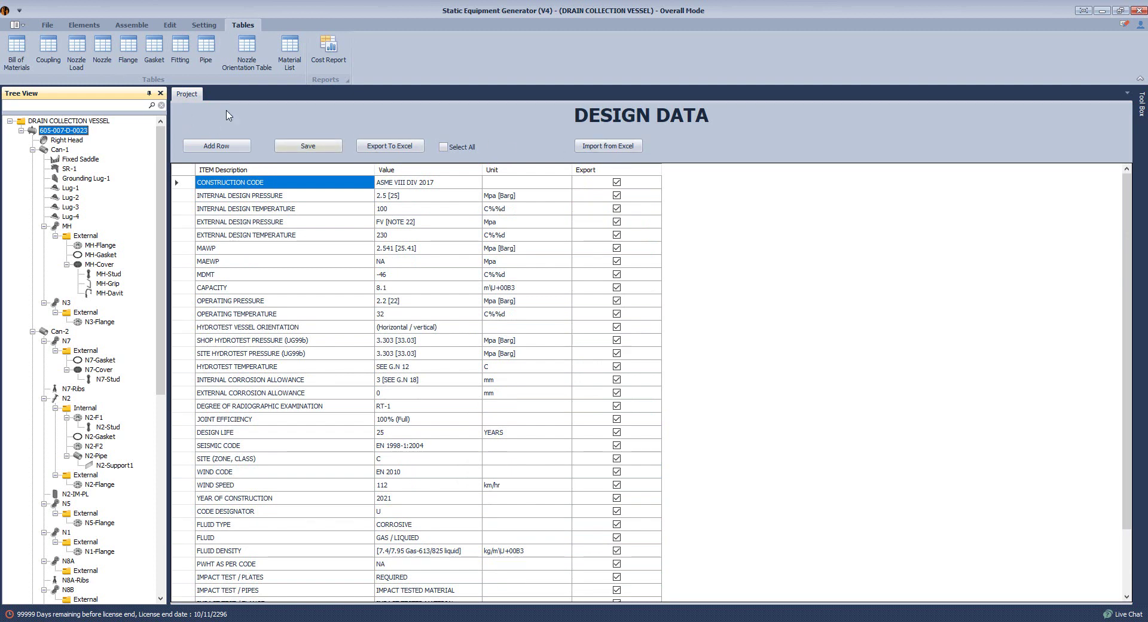
Step: Examine the design data table's item descriptions, values and units, starting with the construction code row
mouse_move(1126, 238)
left_mouse_down()
mouse_move(1140, 335)
mouse_move(1125, 230)
left_mouse_up()
left_click(221, 186)
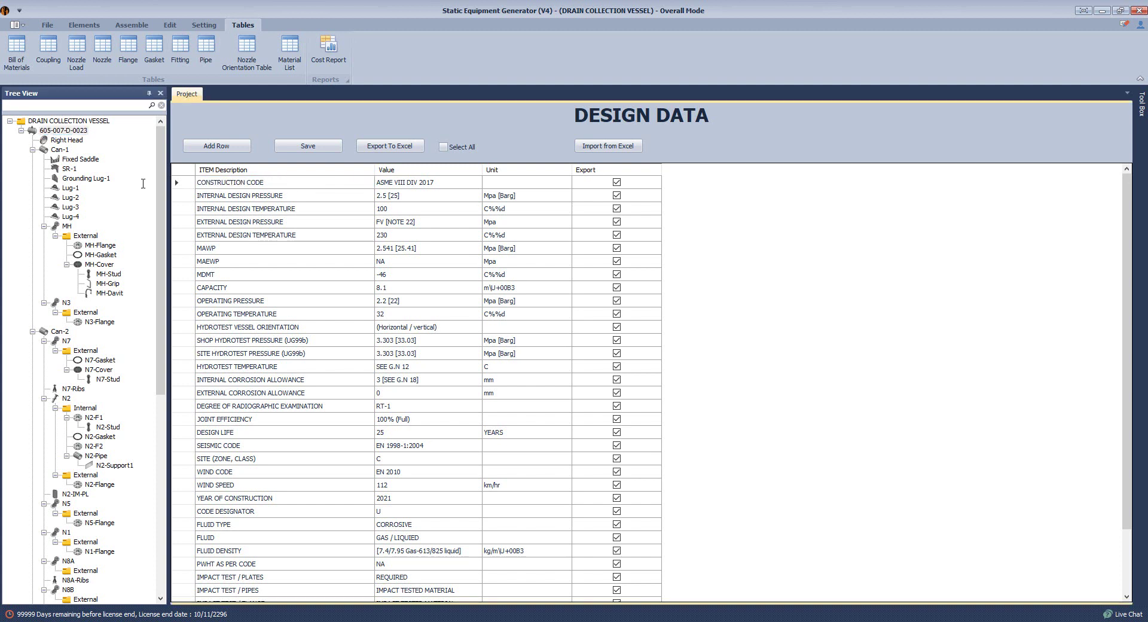
left_click_drag(143, 183, 283, 182)
left_click(426, 185)
left_click(449, 188)
double_click(448, 183)
Step: Exclude the first five design data rows, from Construction Code to External Design Temperature, from the export
left_click(616, 182)
left_click(616, 195)
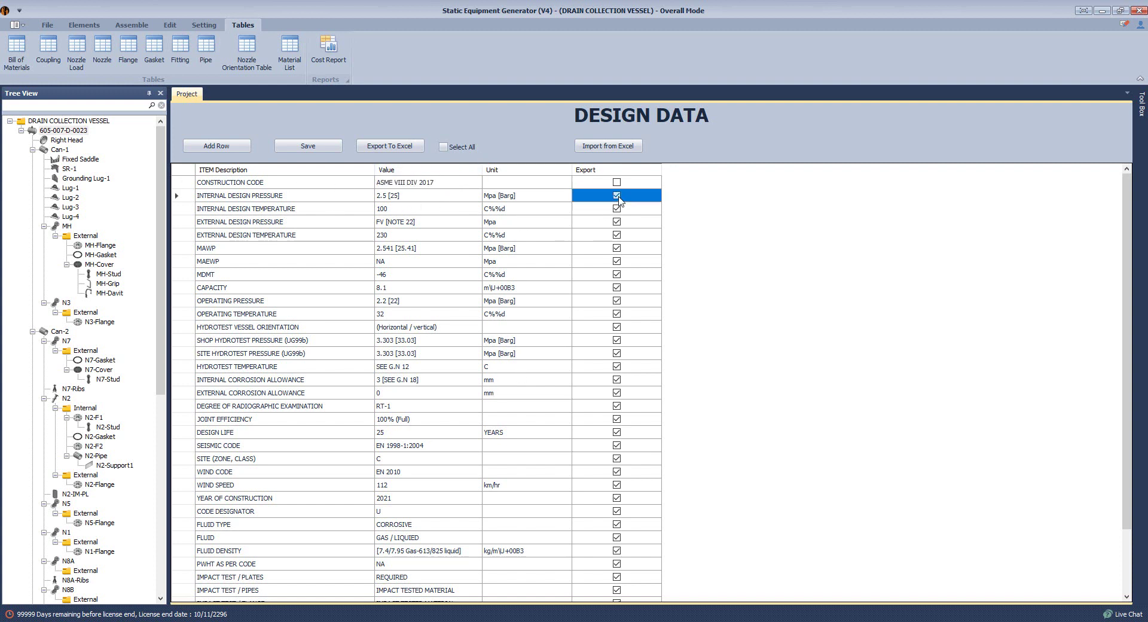
left_click(617, 208)
left_click(616, 221)
left_click(618, 236)
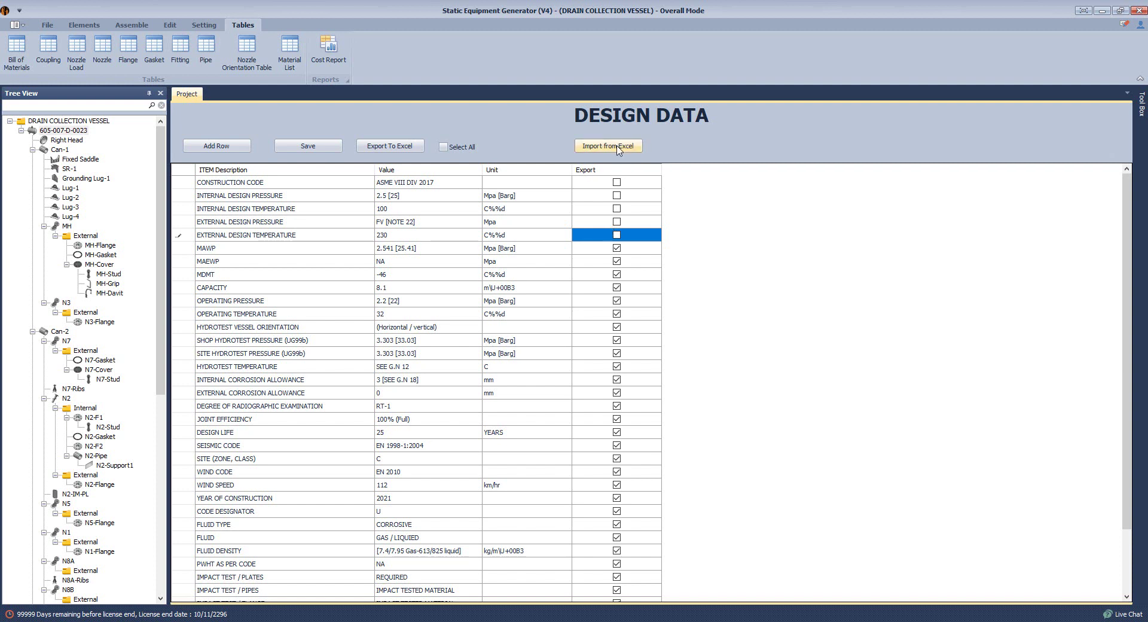
Step: Minimize Static Equipment Generator, open the Design Data workbook from the desktop in Excel, and enlarge its window and contents
left_click(1102, 11)
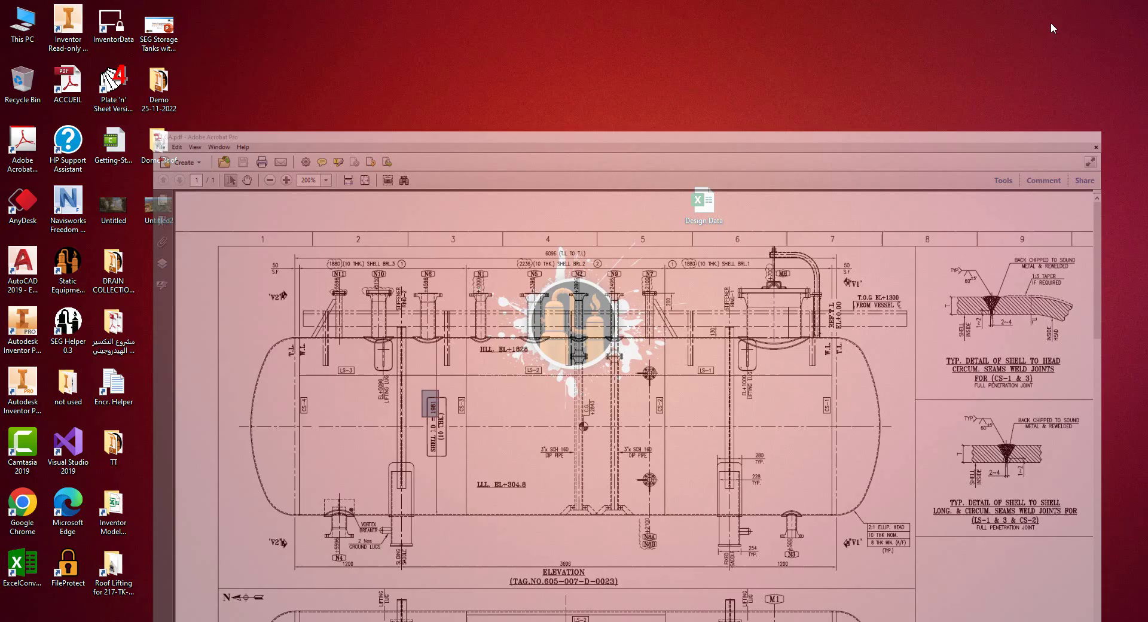
double_click(703, 202)
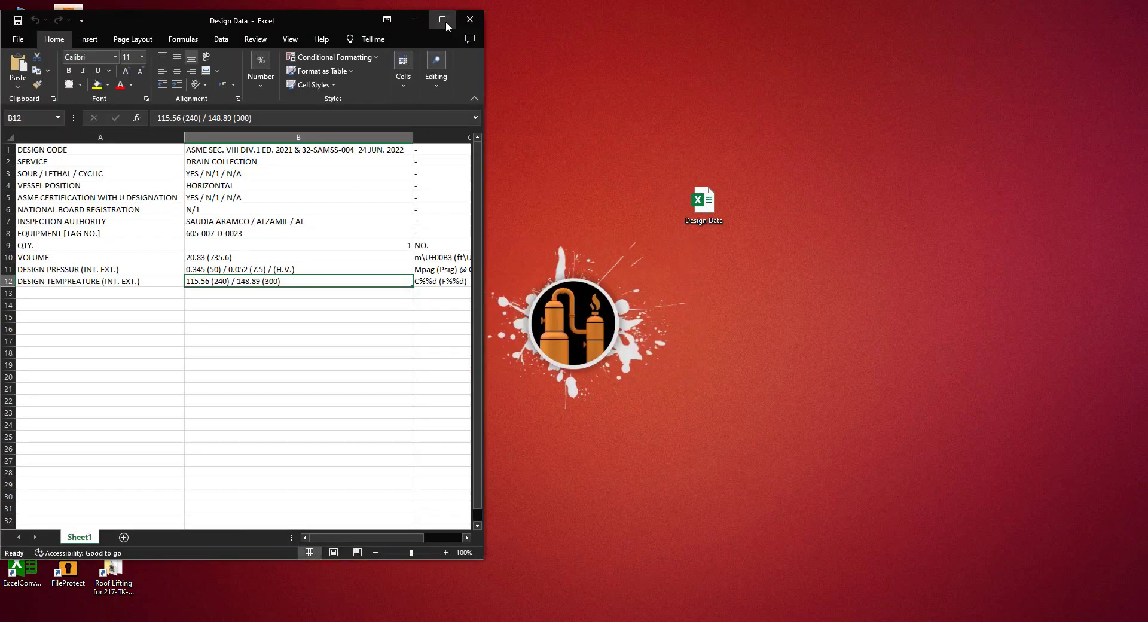
left_click(445, 19)
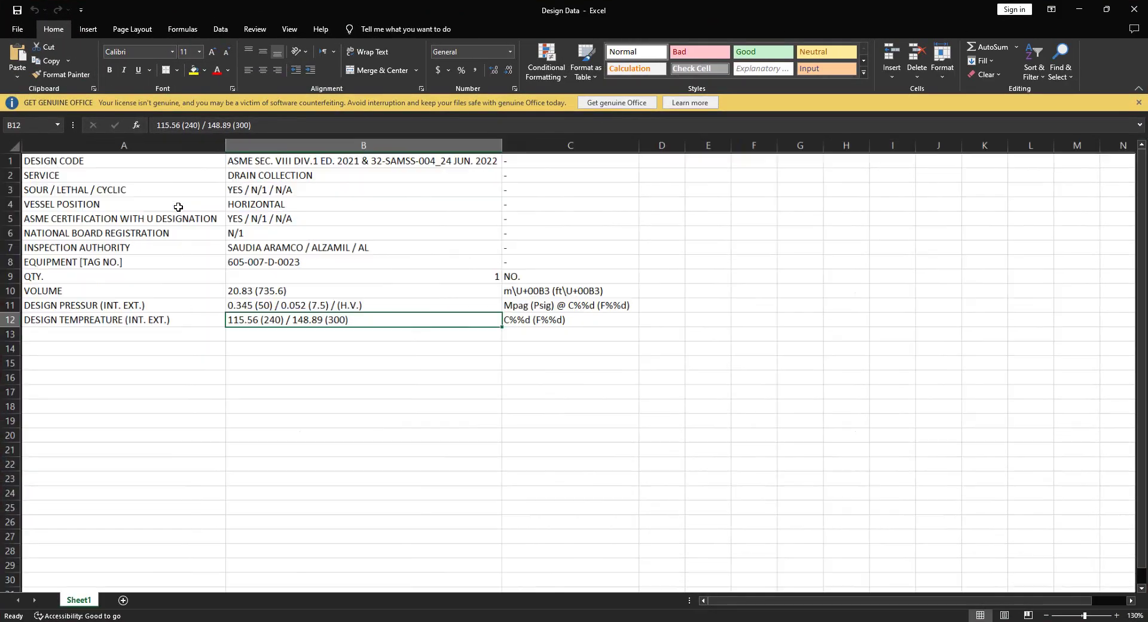
scroll(176, 202, "up", 4, "ctrl")
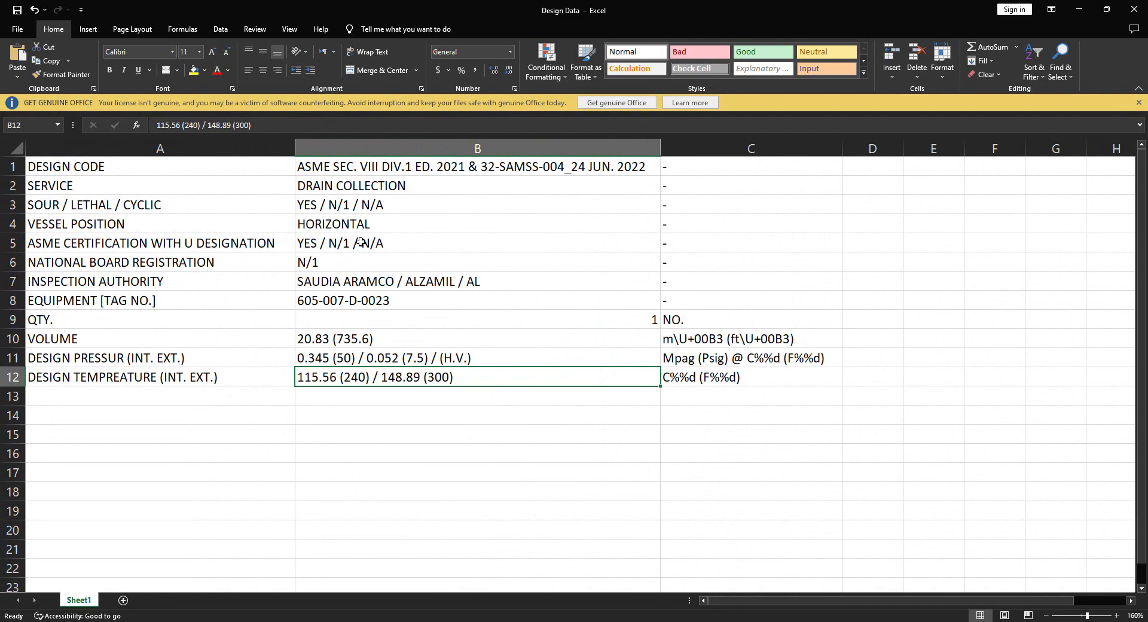
Step: Review the description, value and unit columns of the Design Data workbook and close it
left_click(723, 149)
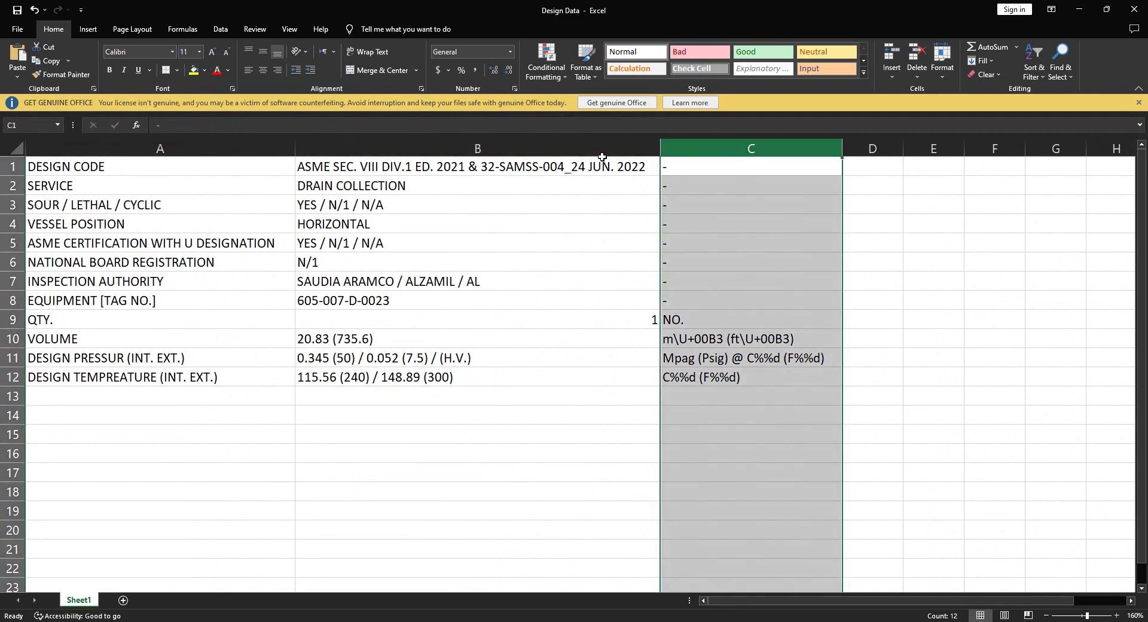
left_click(502, 150)
left_click(203, 149)
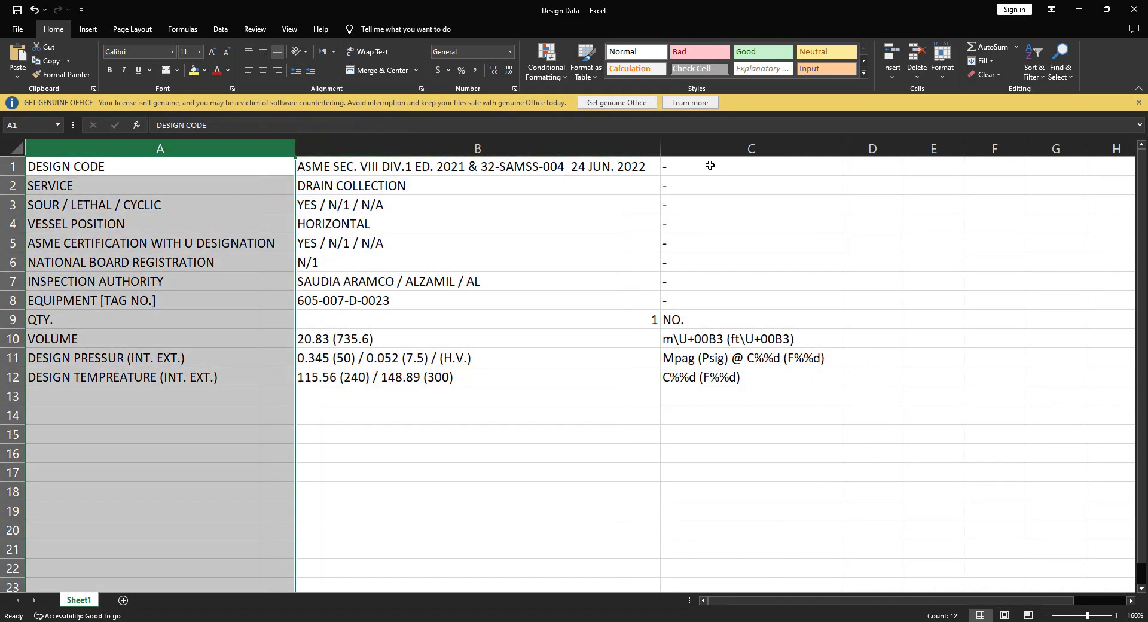
left_click_drag(710, 165, 691, 302)
double_click(689, 168)
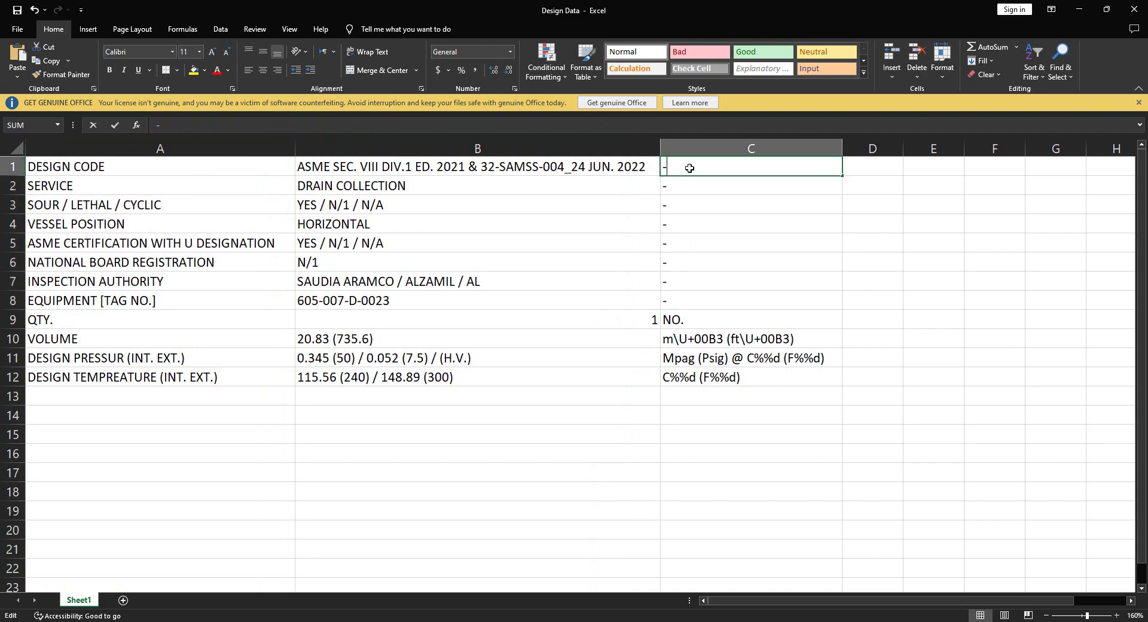
key("Escape")
left_click(679, 185)
left_click(168, 171)
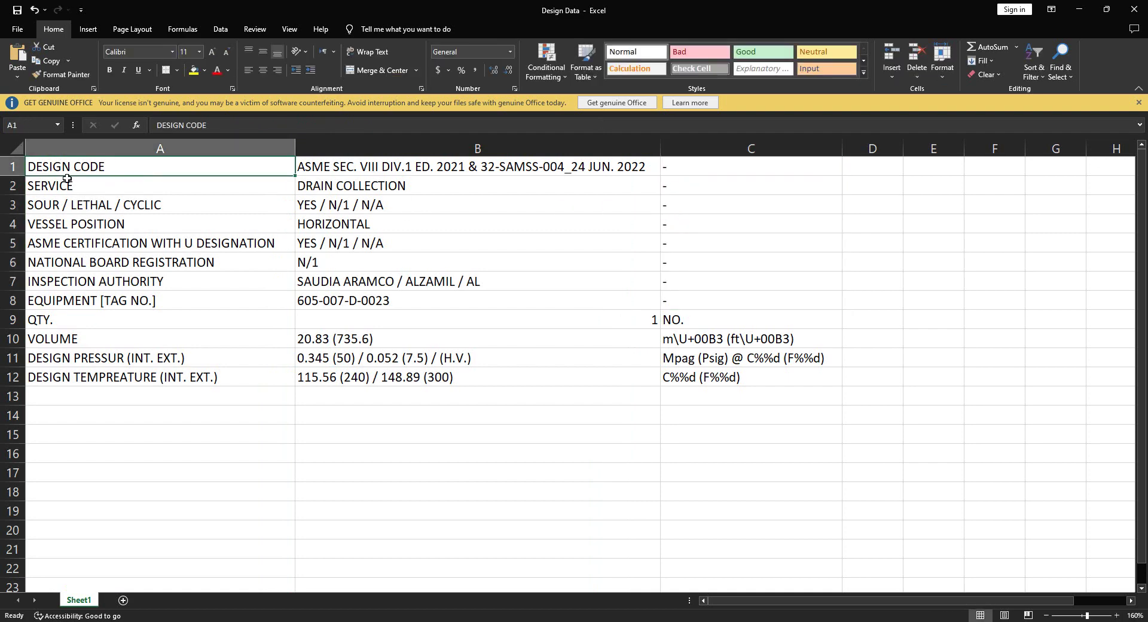
left_click(159, 149)
left_click(754, 147)
left_click(747, 168)
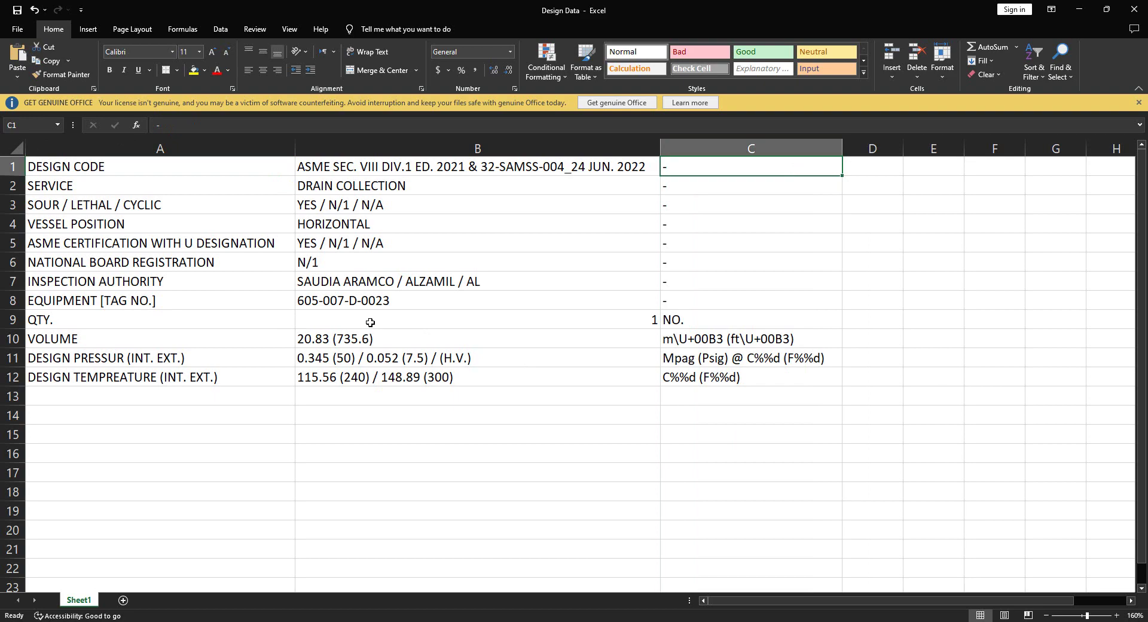
left_click(1134, 10)
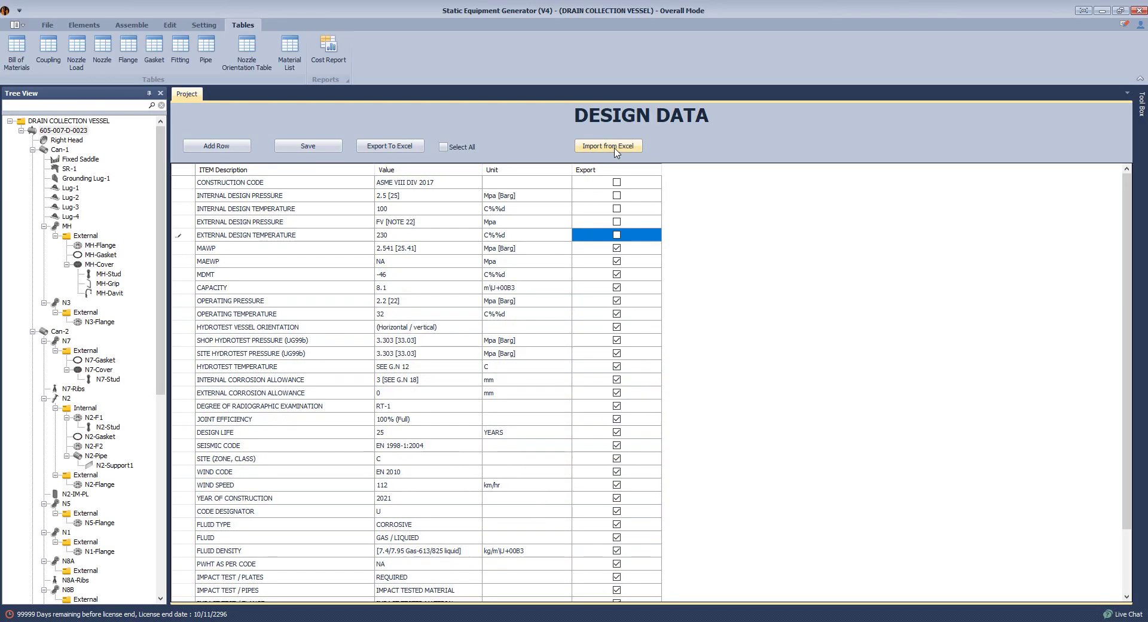
Step: Import the Design Data workbook from the Desktop into the design data grid, emptying the existing rows, and save the table
left_click(581, 151)
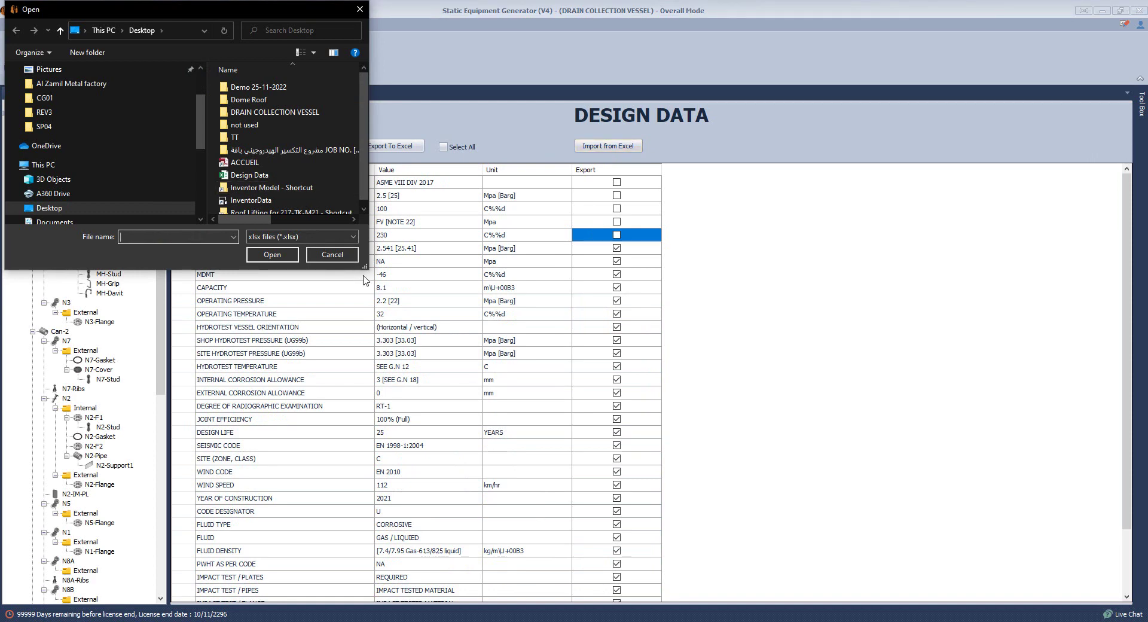
left_click_drag(364, 267, 513, 402)
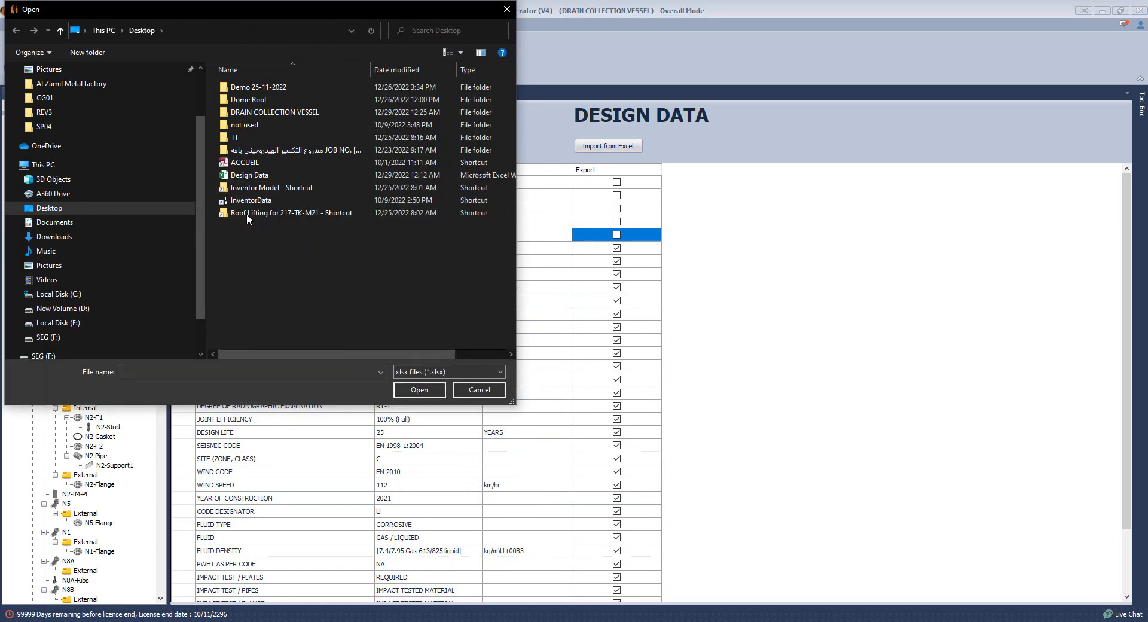
left_click(267, 177)
left_click(419, 389)
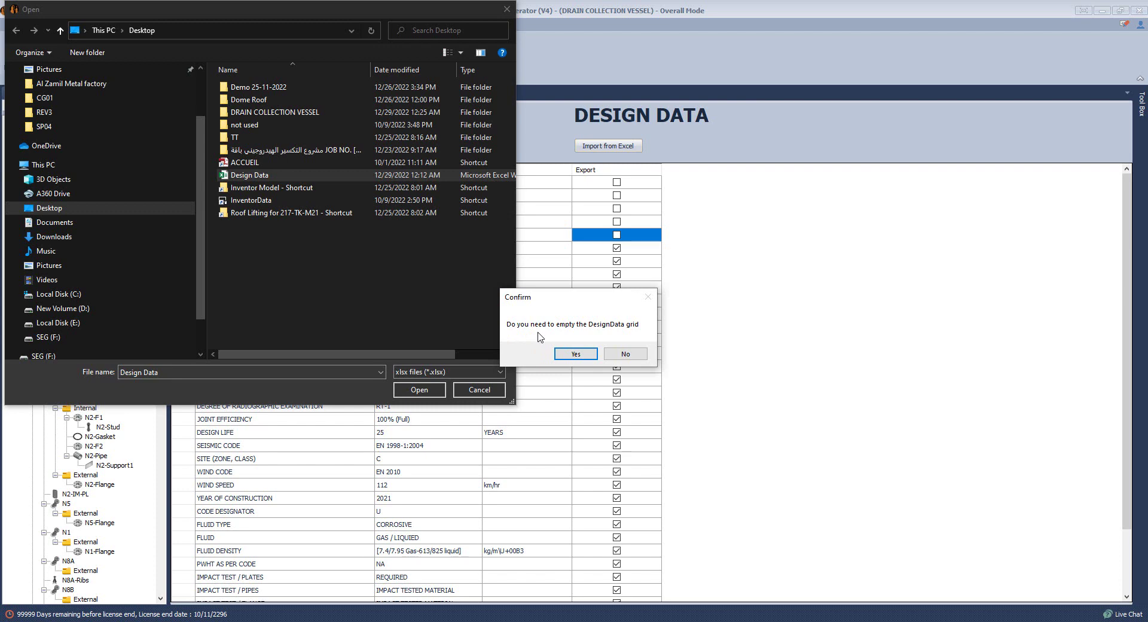
left_click(574, 354)
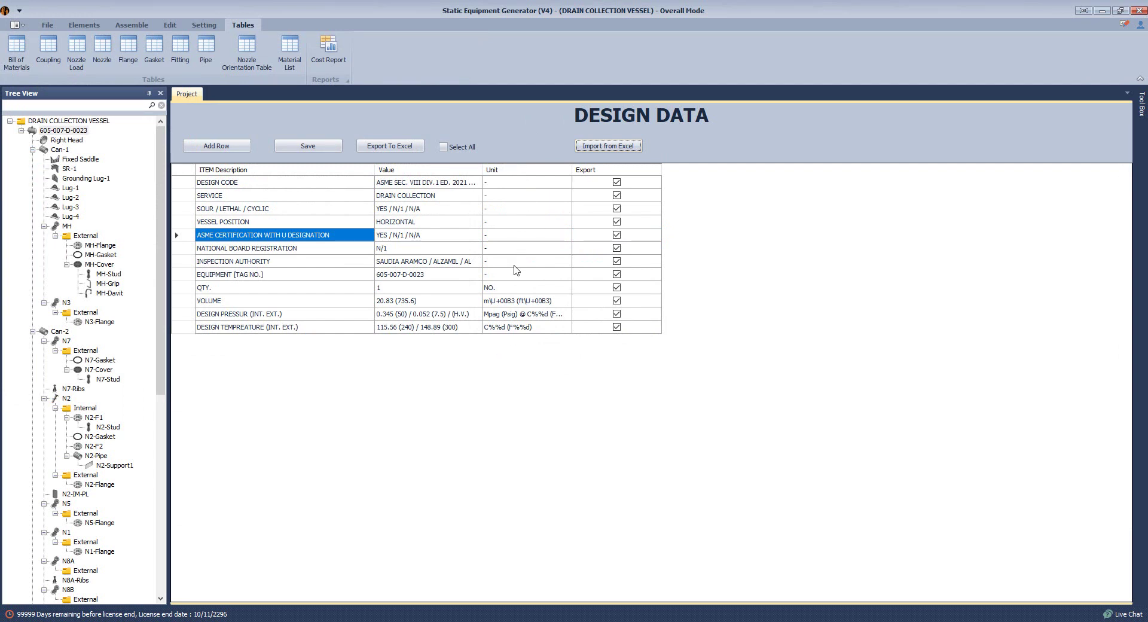
left_click(321, 149)
left_click(583, 328)
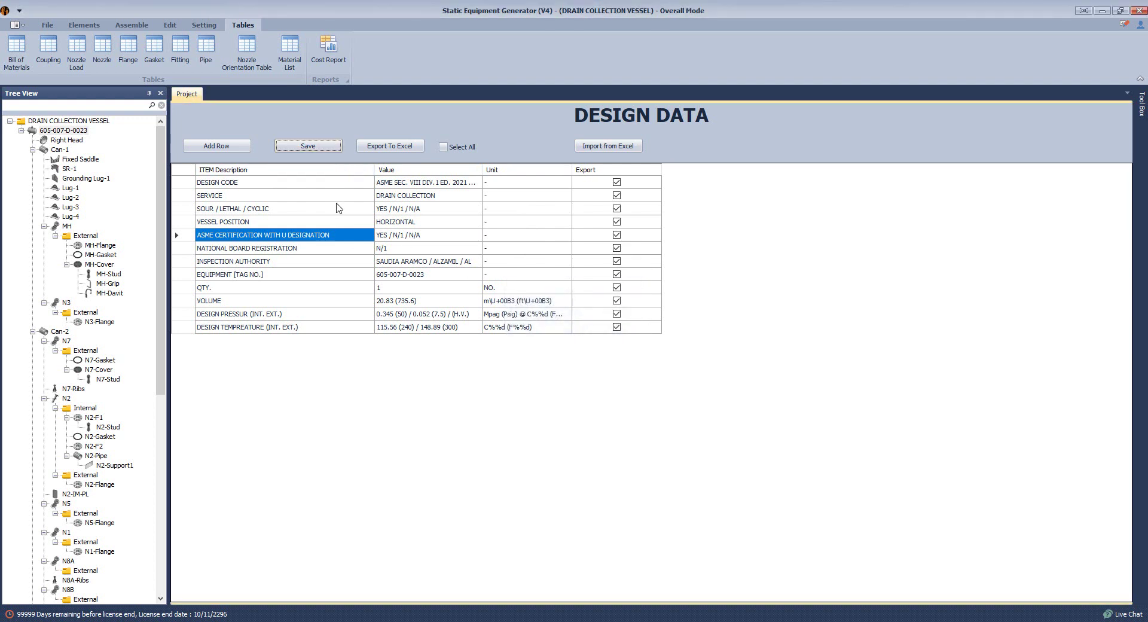
Step: Start creating a drawing for vessel 605-007-D-0023 and choose its sheet size
right_click(34, 131)
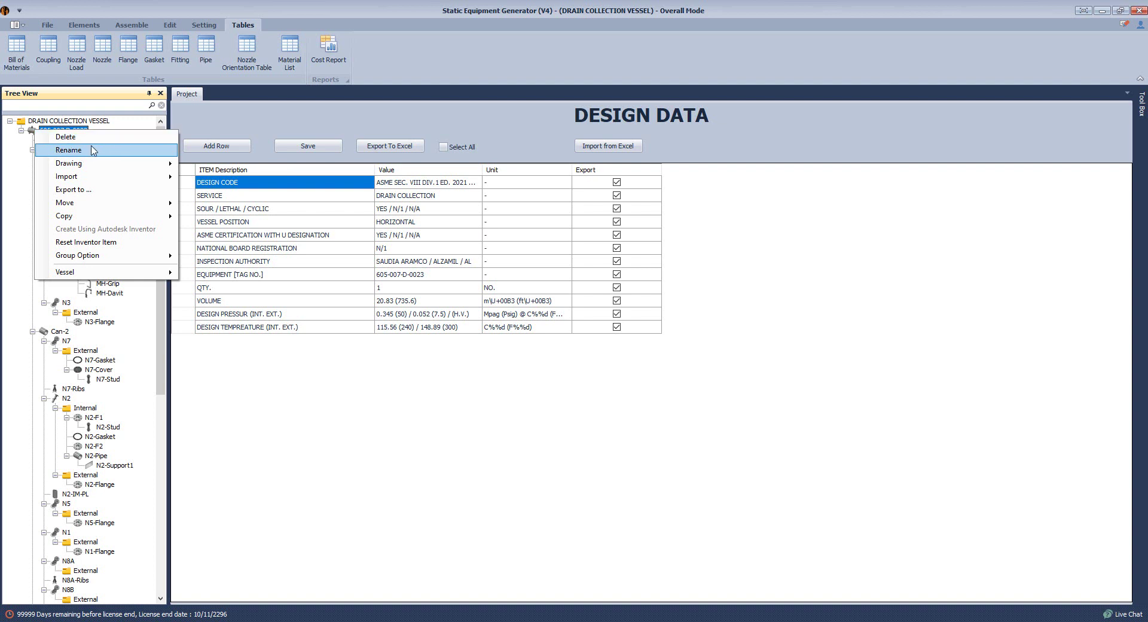
mouse_move(81, 208)
mouse_move(69, 167)
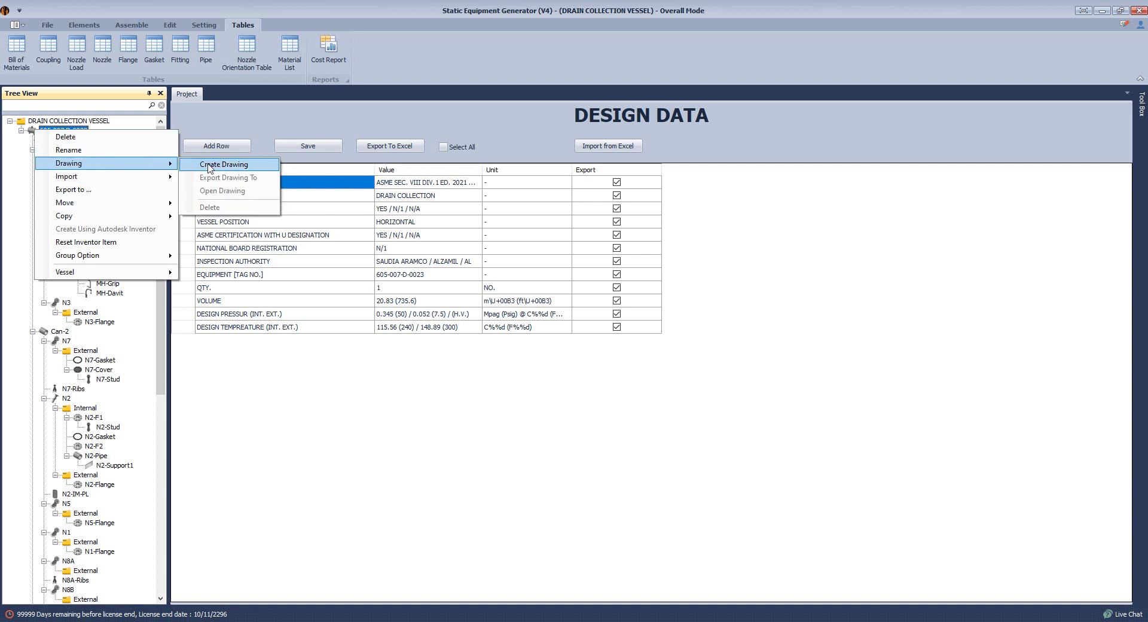
left_click(238, 162)
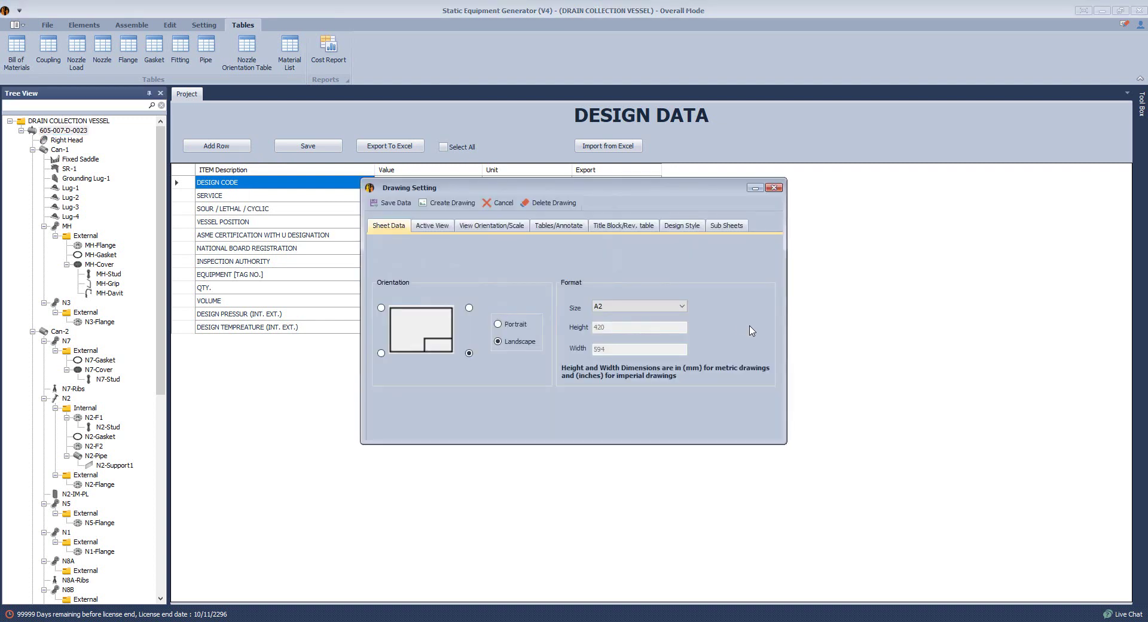
left_click(682, 307)
left_click(608, 340)
Step: Compare the drawing's active views with the elevation and weld joint details in GA.pdf, and enable the right side view
left_click(426, 227)
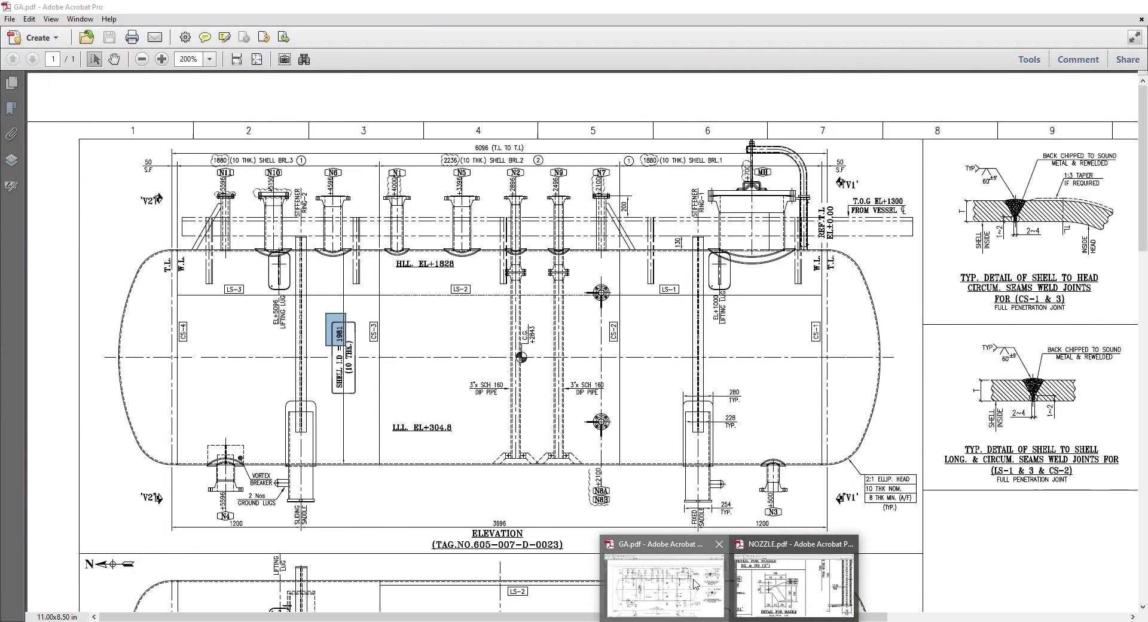
left_click(766, 592)
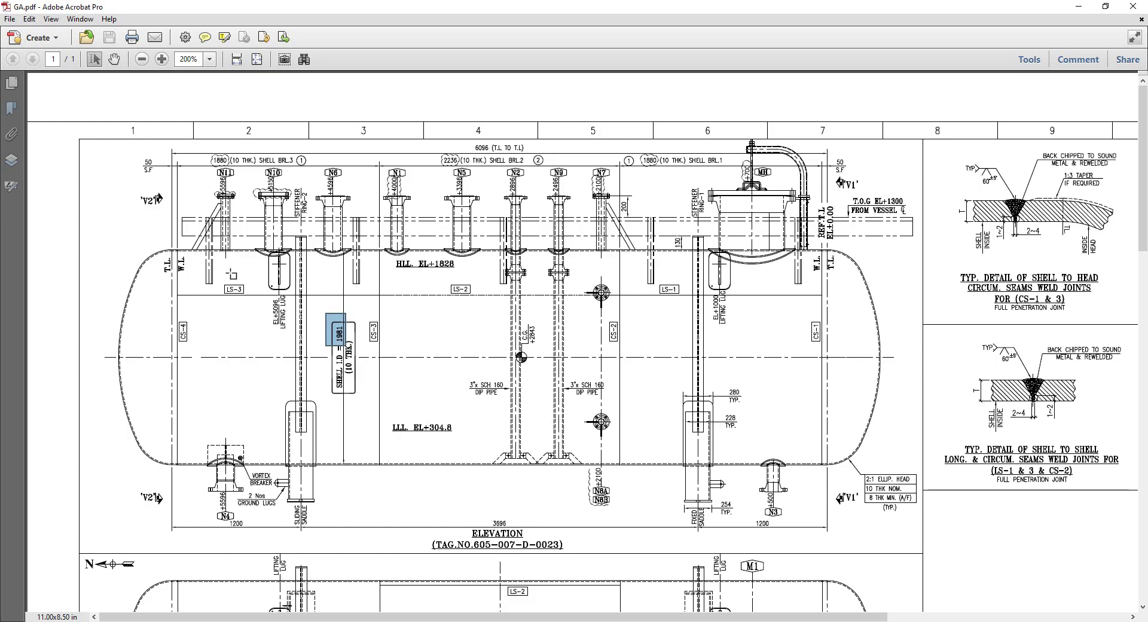
mouse_move(99, 131)
left_mouse_down()
mouse_move(843, 509)
mouse_move(915, 521)
left_mouse_up()
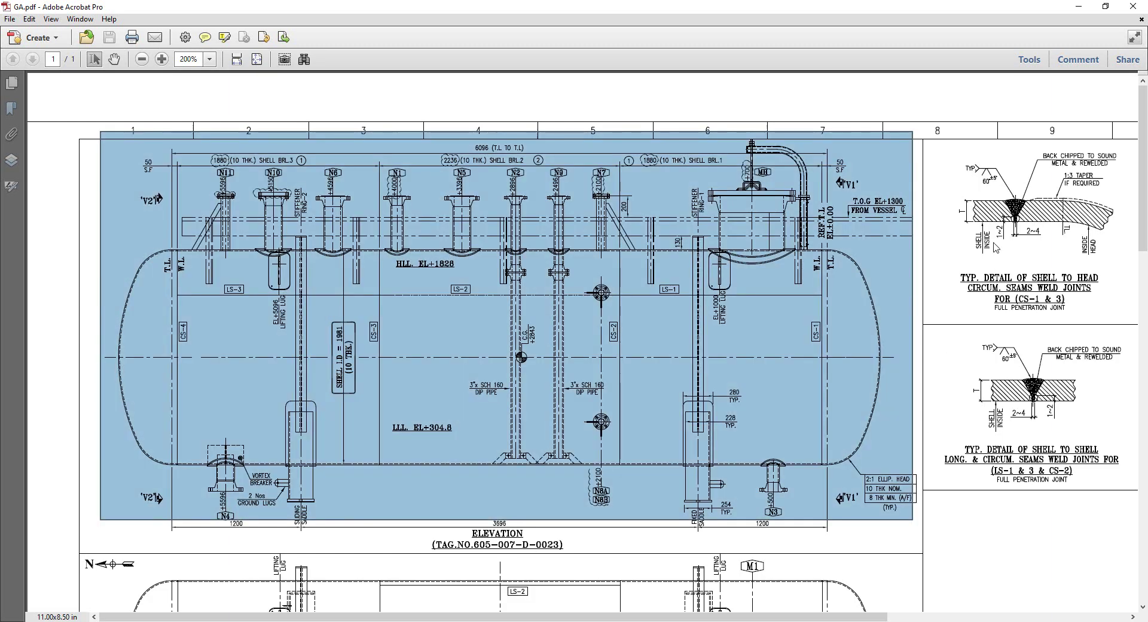
mouse_move(913, 163)
left_mouse_down()
mouse_move(992, 258)
mouse_move(1136, 491)
left_mouse_up()
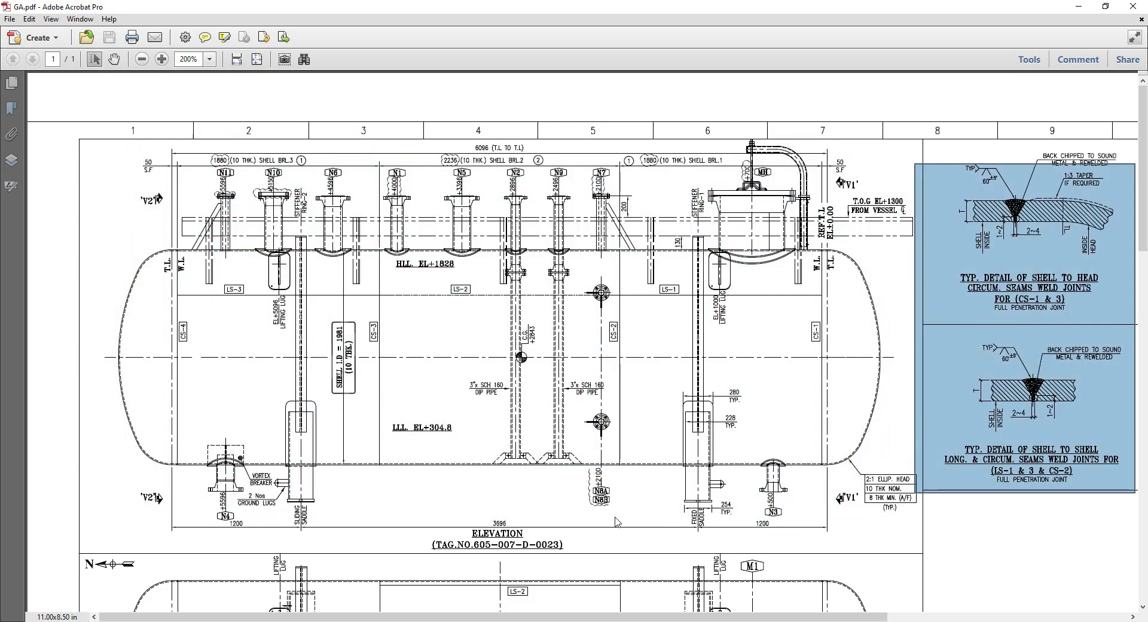
left_click(775, 621)
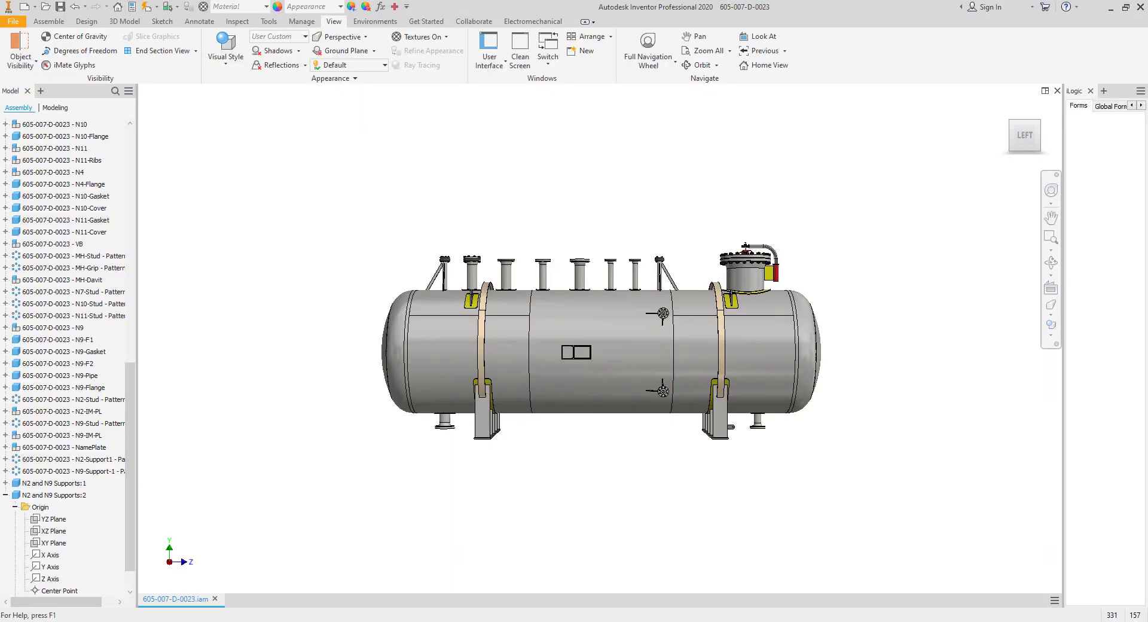
left_click(813, 592)
left_click(714, 310)
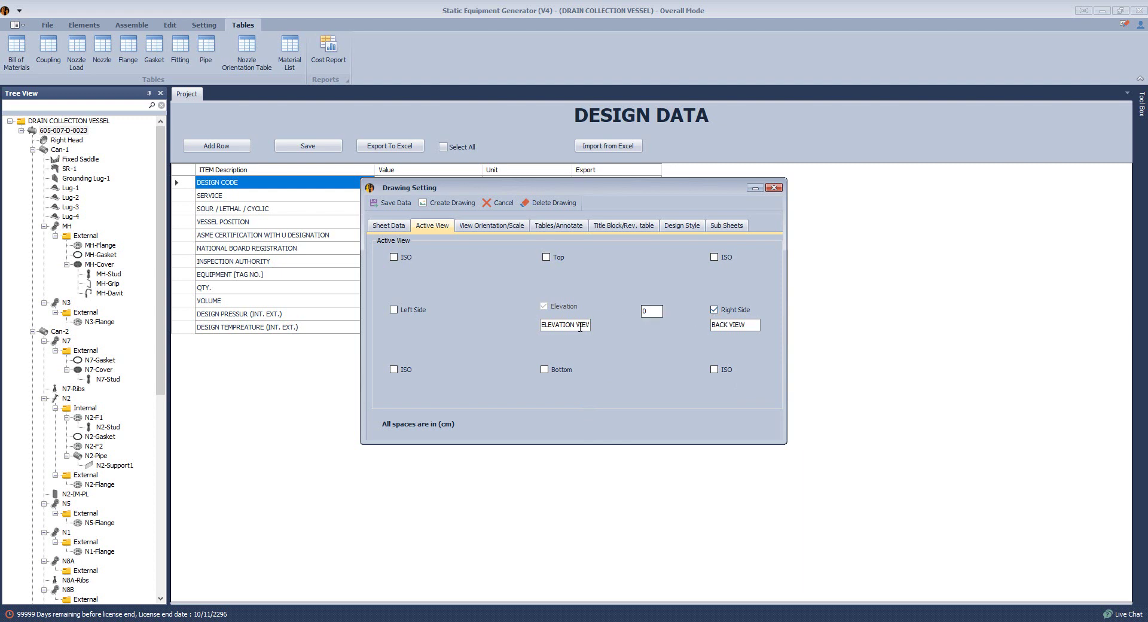
double_click(655, 315)
Step: Examine the vessel's left and front views in the Inventor model to decide the elevation view orientation
left_click(499, 230)
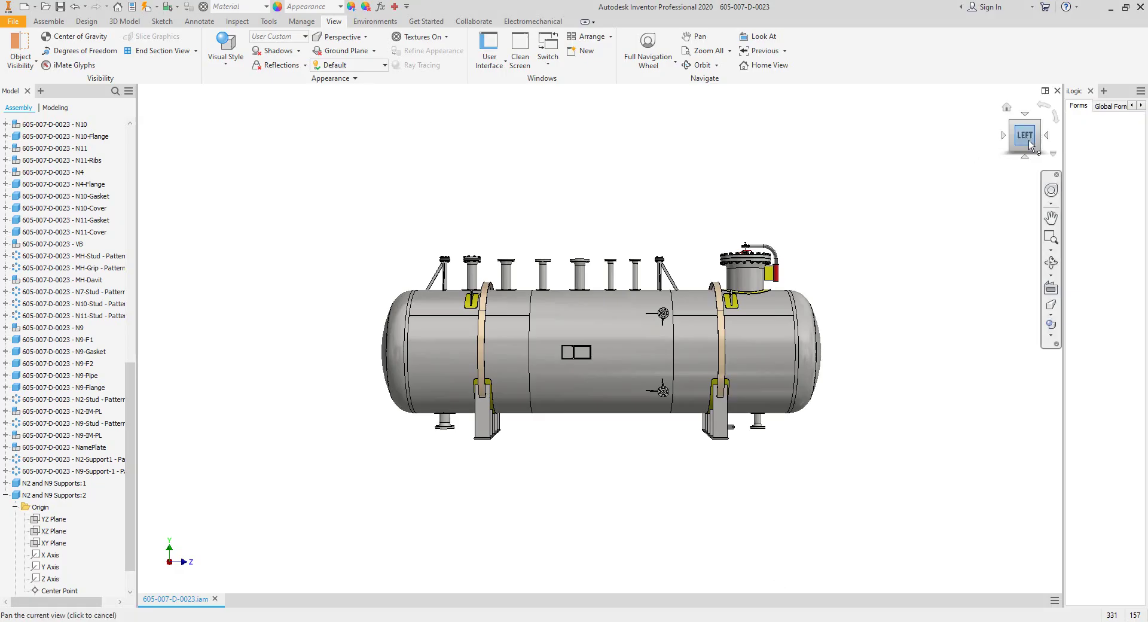
left_click_drag(902, 174, 305, 476)
left_click(1050, 137)
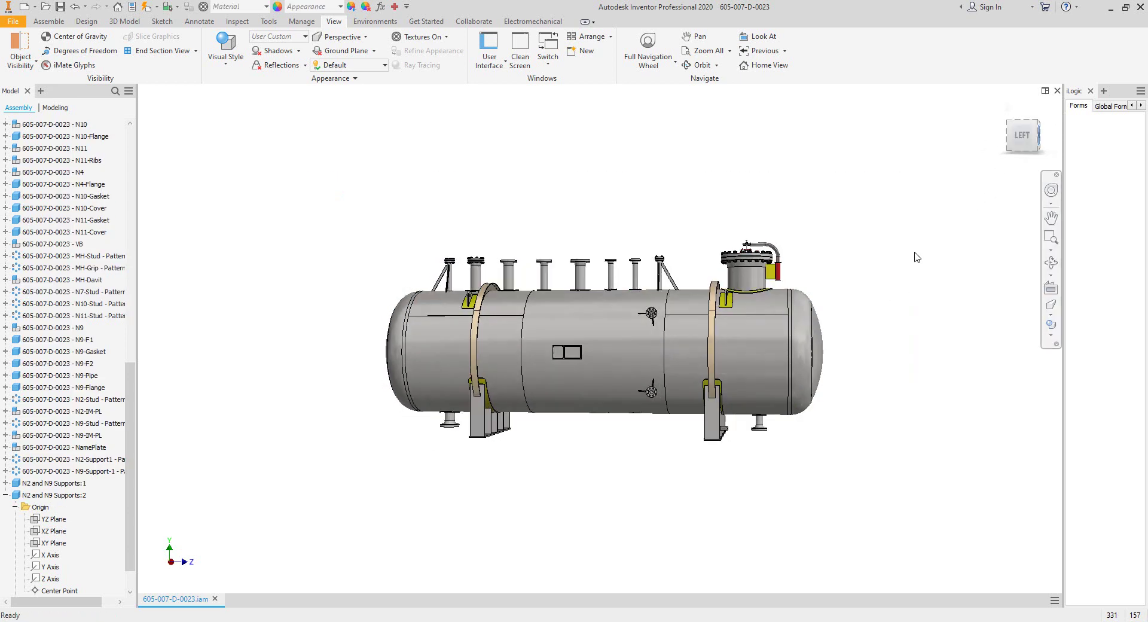
key("F6")
left_click_drag(848, 162, 427, 504)
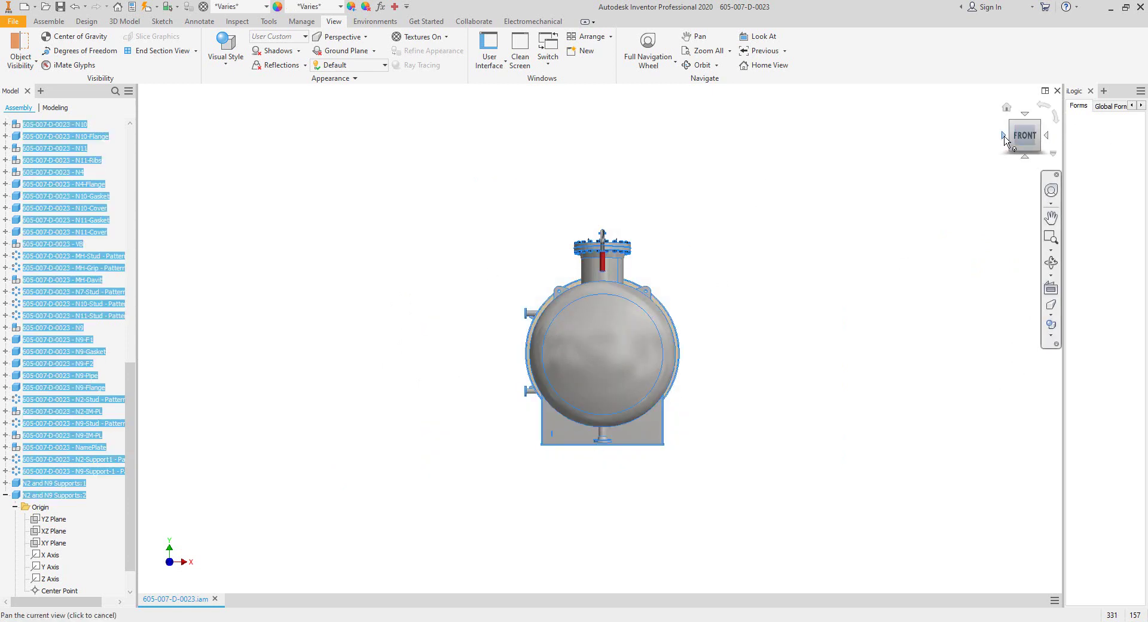
left_click(1008, 136)
left_click(887, 253)
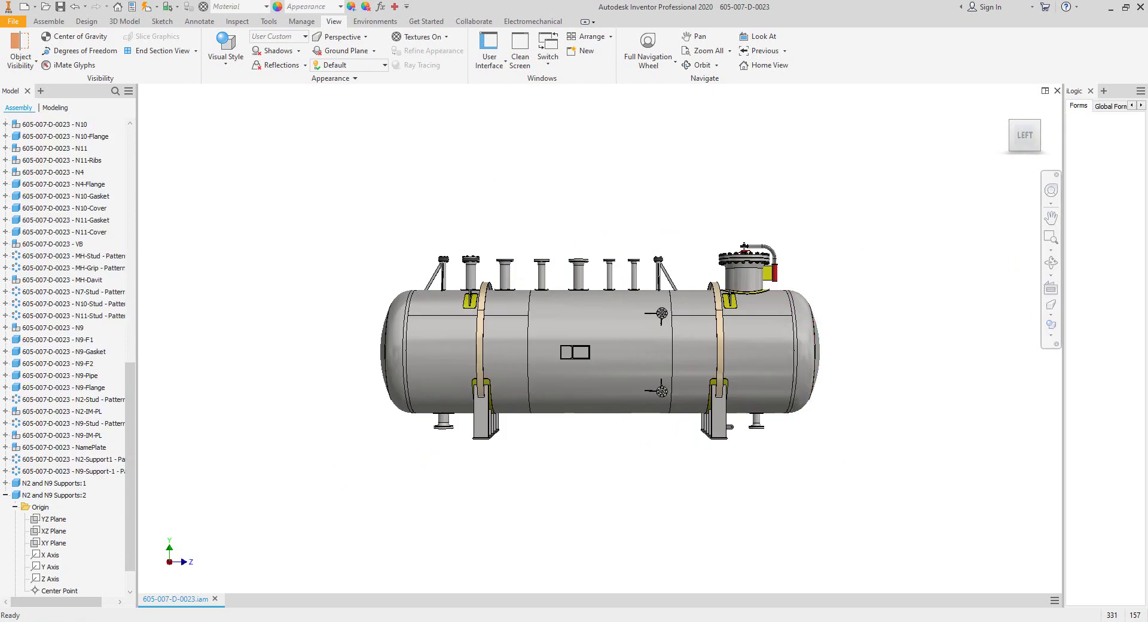
mouse_move(760, 621)
left_click(825, 577)
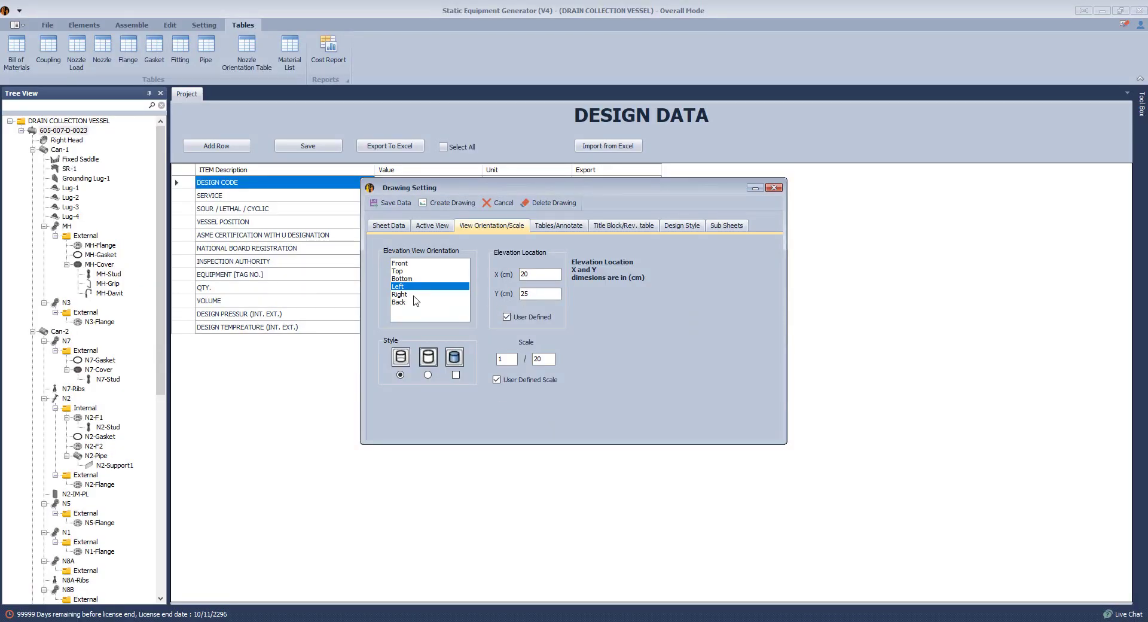
Step: Set the elevation view location to X 35 cm and Y 30 cm
key("Tab")
type("35")
key("Tab")
type("30")
key("Tab")
key("Tab")
Step: Include the bill of material, design data and nozzle table in the drawing
left_click(558, 225)
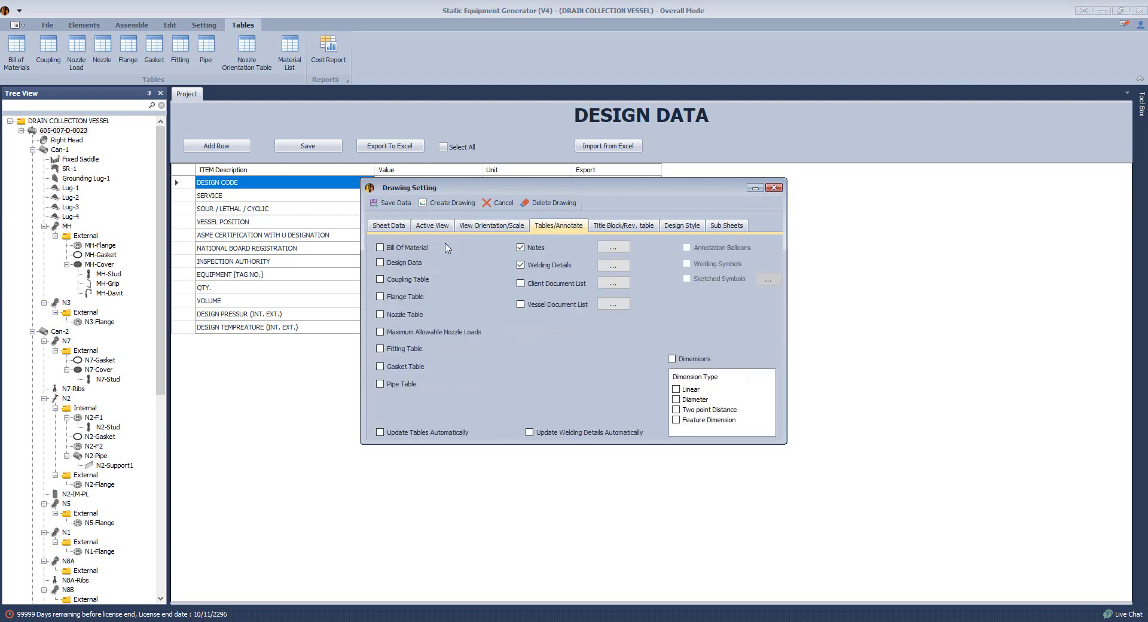
left_click(413, 263)
left_click(414, 316)
Step: Review the list of drawing notes in an enlarged window and close it
left_click(609, 248)
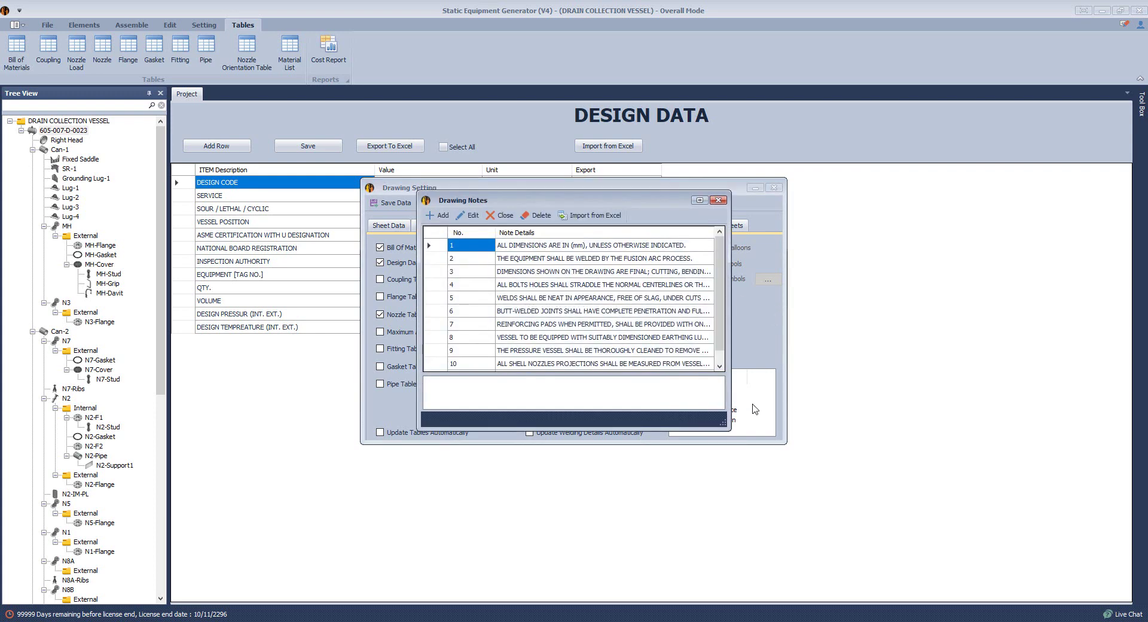
left_click_drag(725, 425, 849, 524)
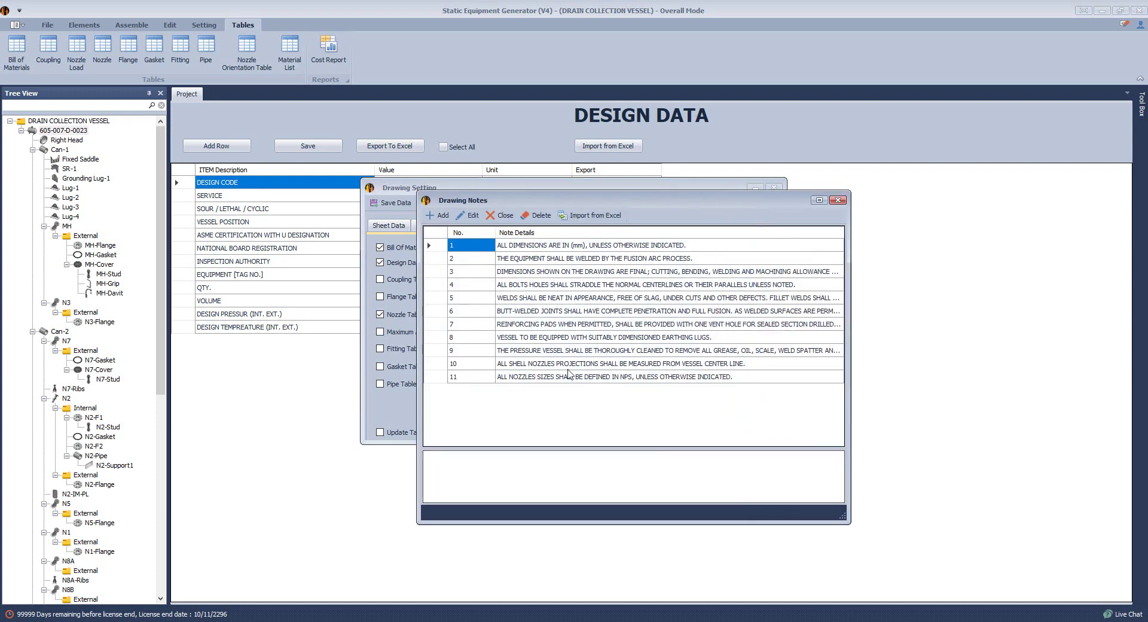
left_click(837, 202)
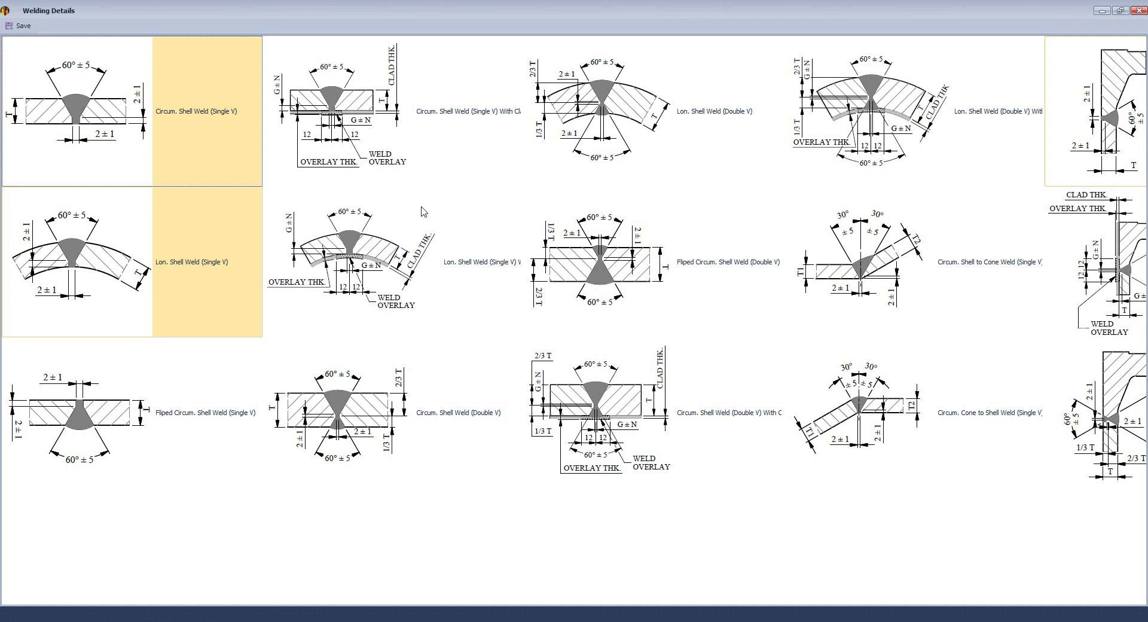
Step: Review the full catalogue of weld joint details through to the beam-to-shell welds and save the welding details selection
scroll(422, 211, "right", 2)
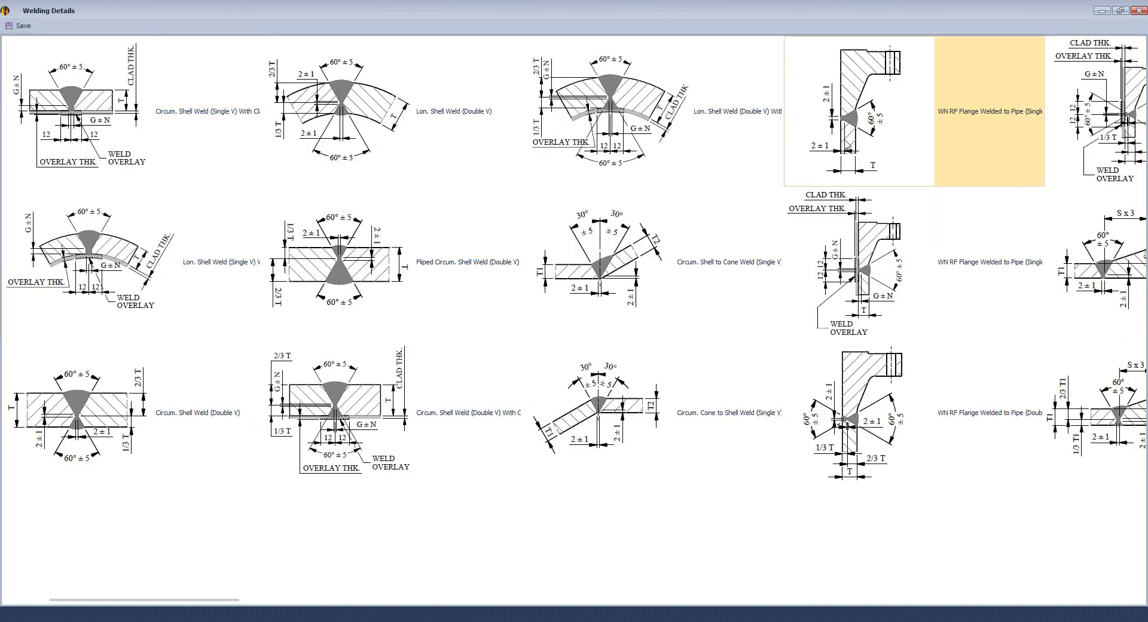
scroll(856, 121, "right", 2)
scroll(854, 124, "right", 2)
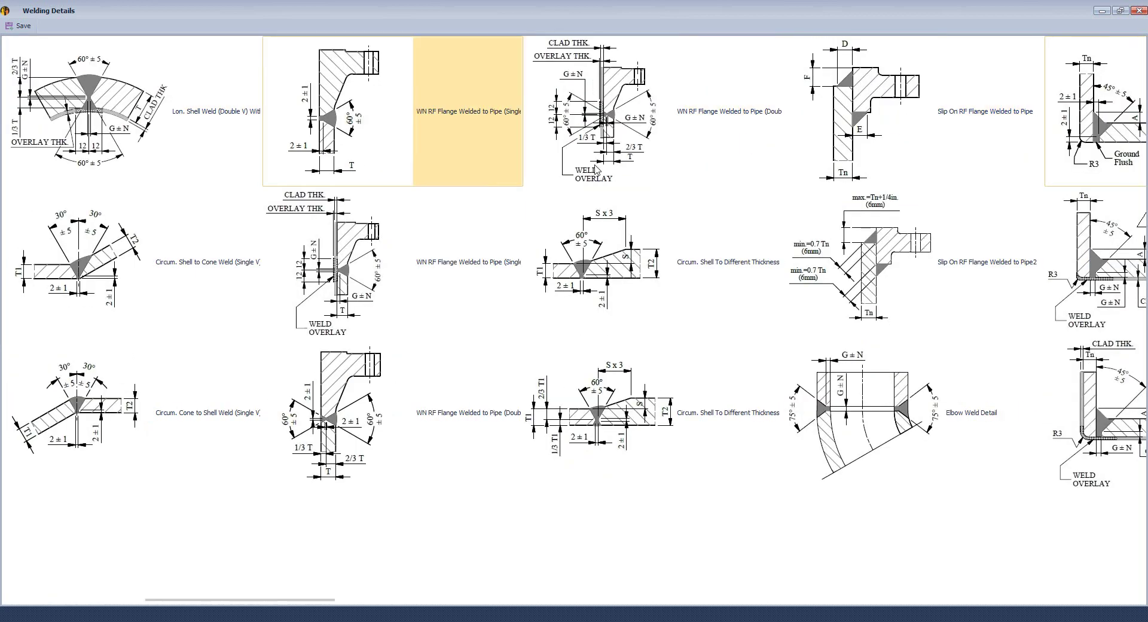
scroll(808, 328, "right", 2)
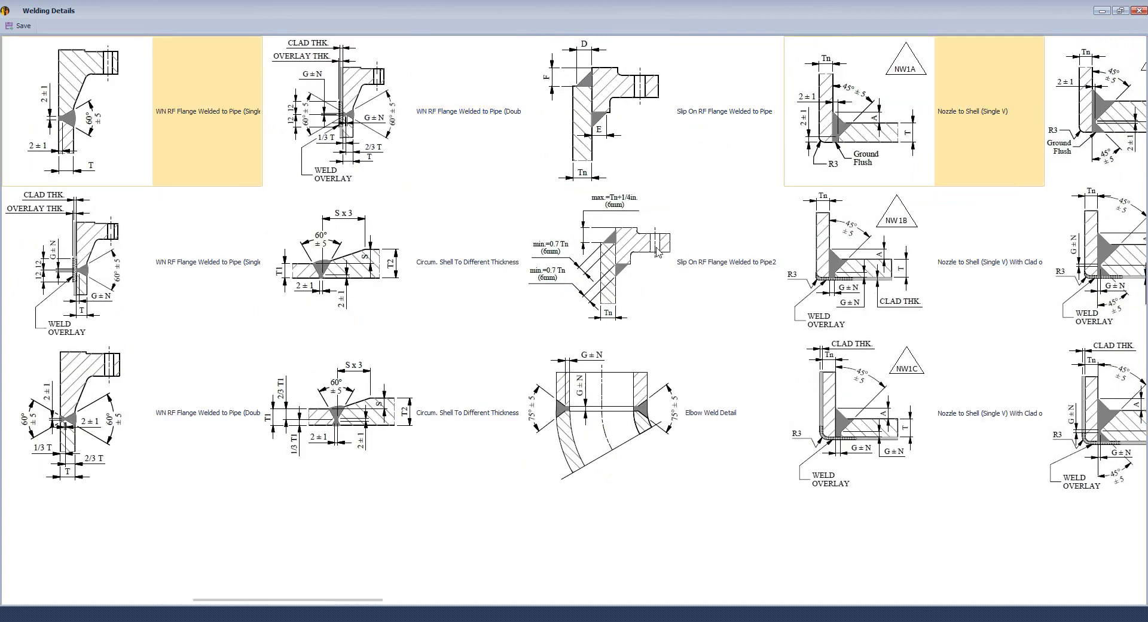
scroll(675, 275, "right", 2)
scroll(616, 150, "right", 2)
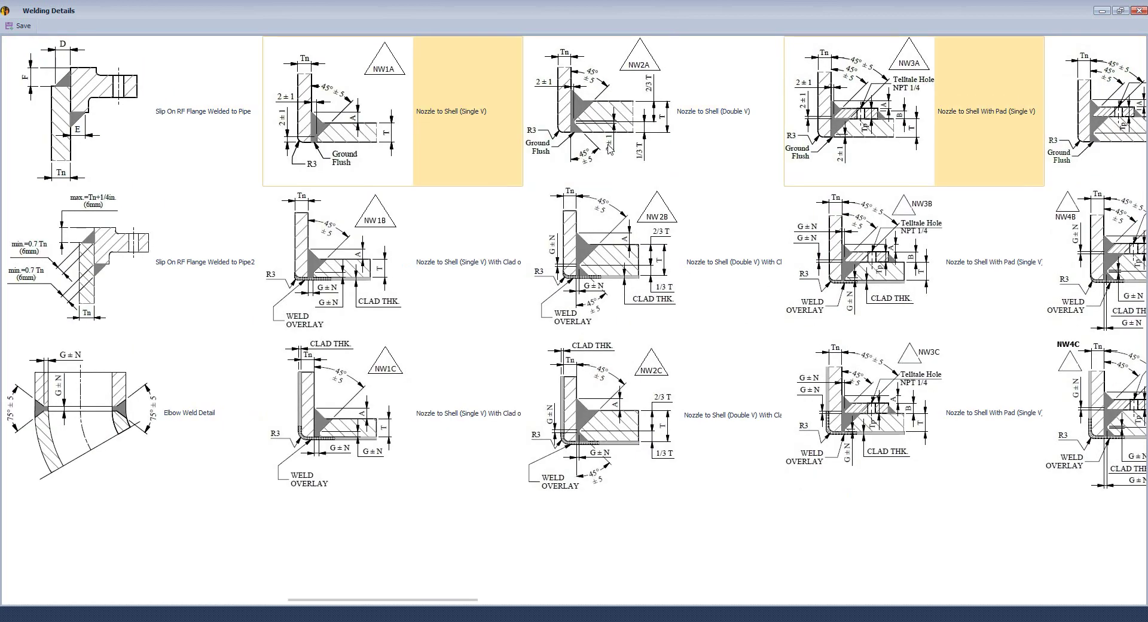
scroll(715, 154, "right", 2)
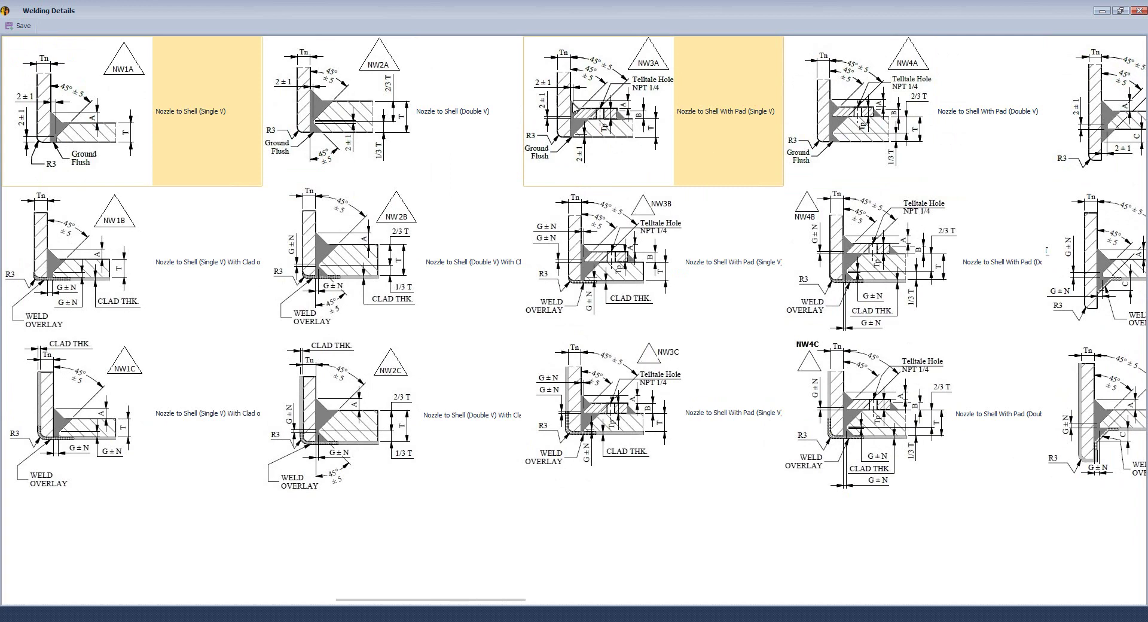
scroll(601, 151, "right", 6)
scroll(603, 159, "right", 4)
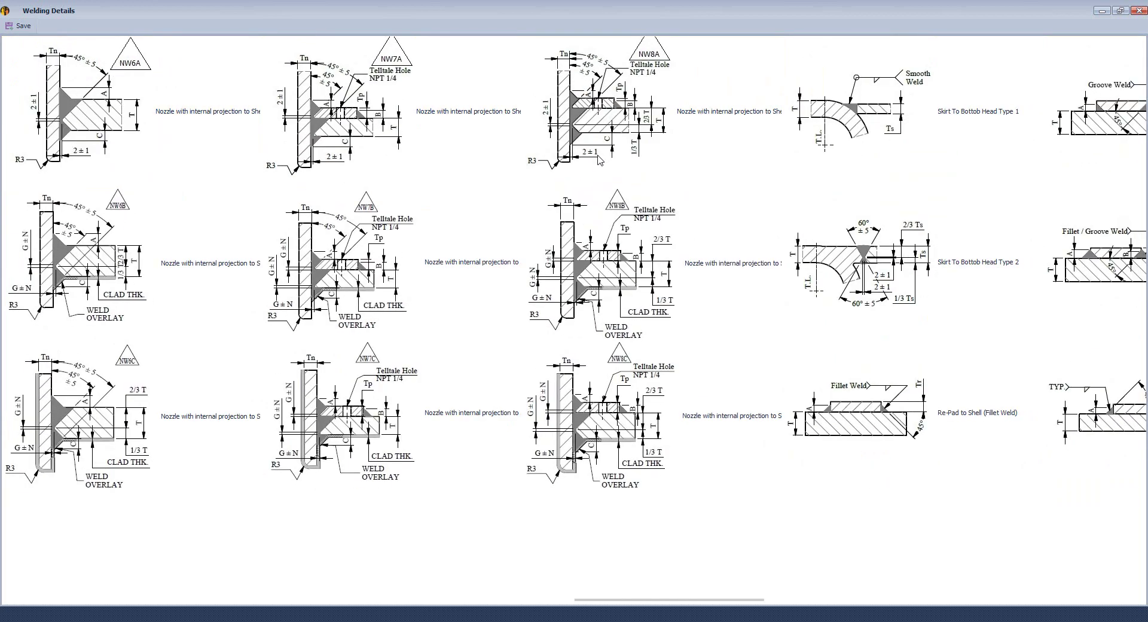
scroll(599, 160, "right", 2)
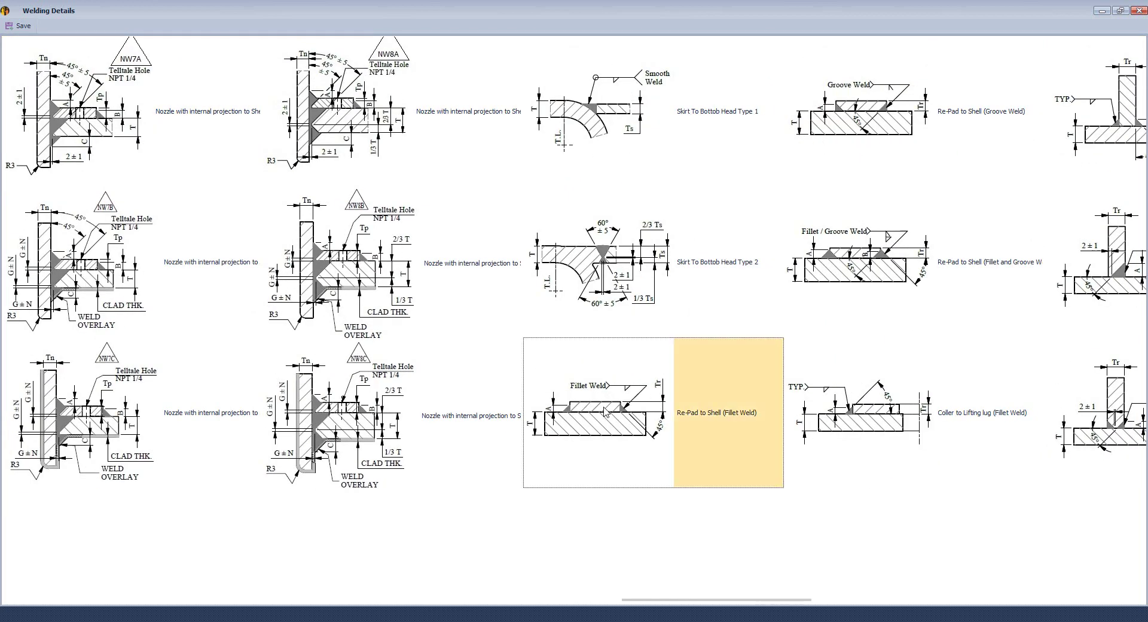
scroll(632, 410, "right", 2)
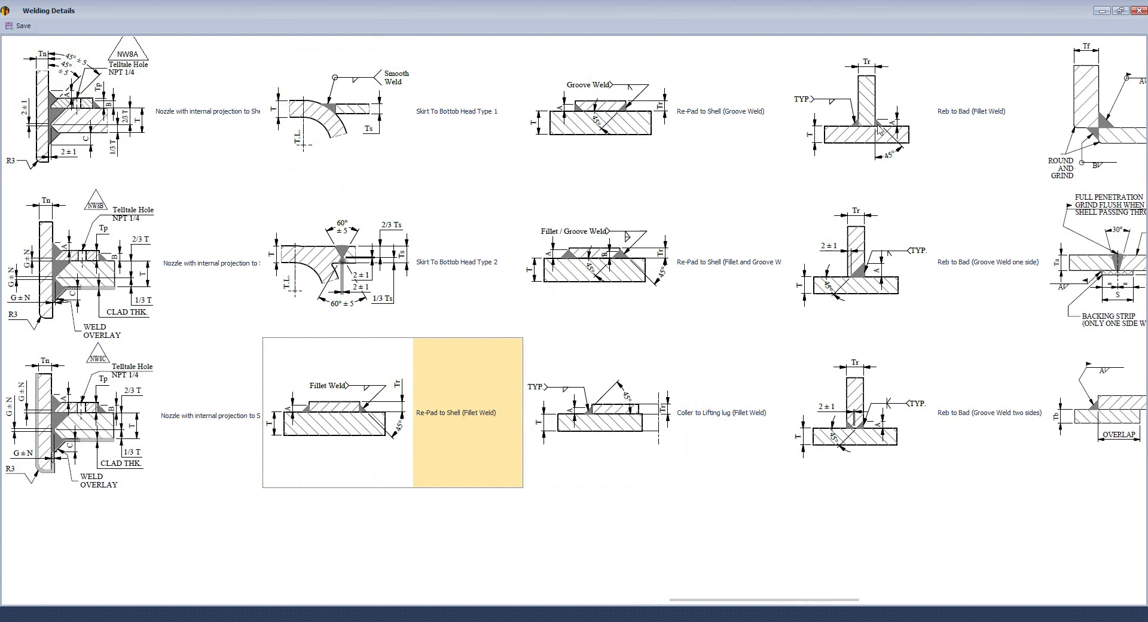
scroll(815, 185, "right", 4)
scroll(815, 186, "right", 8)
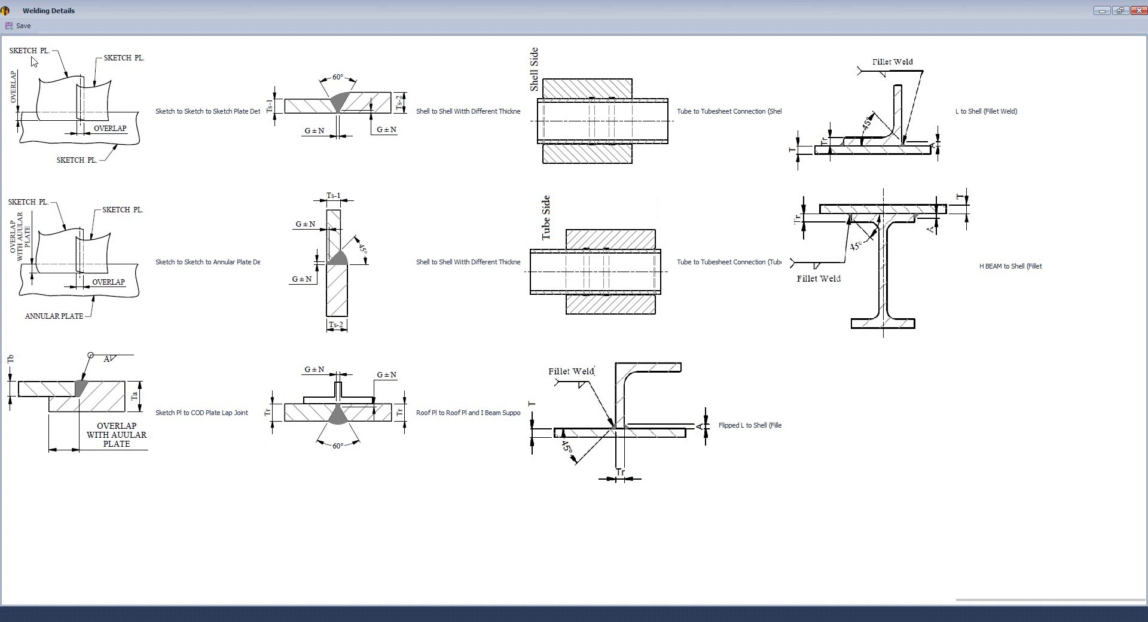
left_click(24, 27)
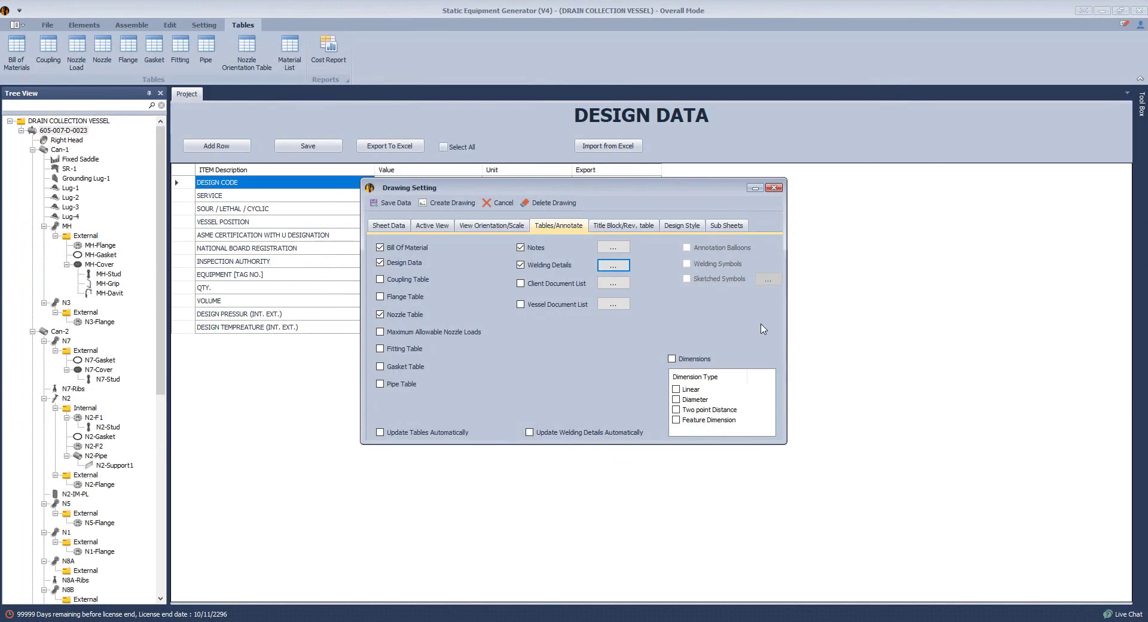
Step: Set the title block's drawing name to GENERAL ARRANGEMENT and its drawing number to DWG-011
left_click(623, 226)
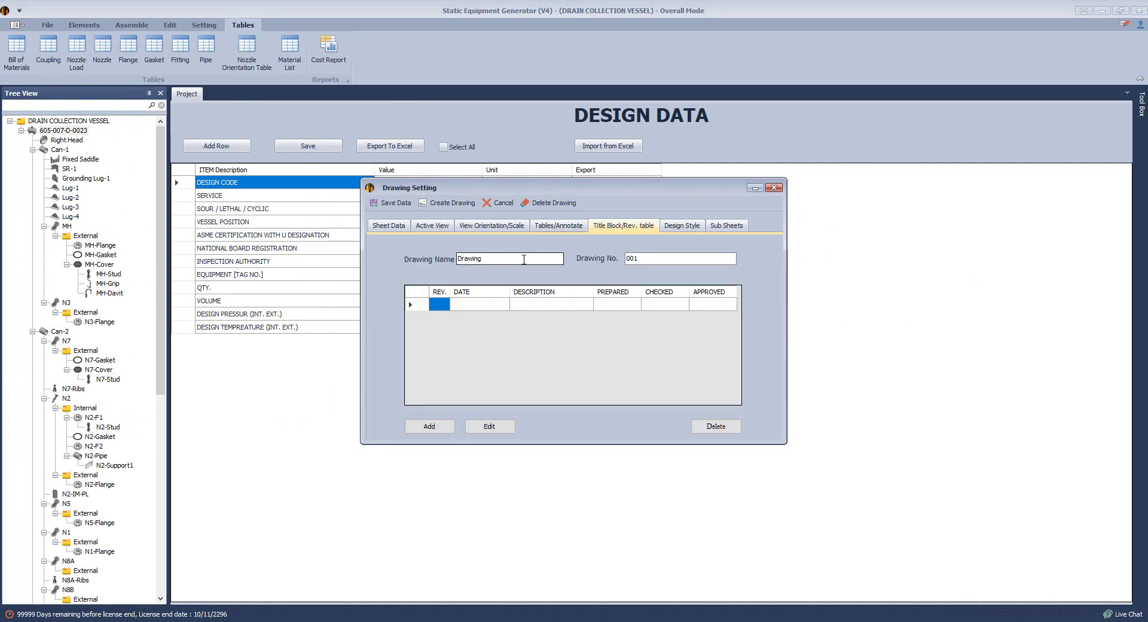
double_click(524, 260)
type("GENERAL ARRANGEMENT")
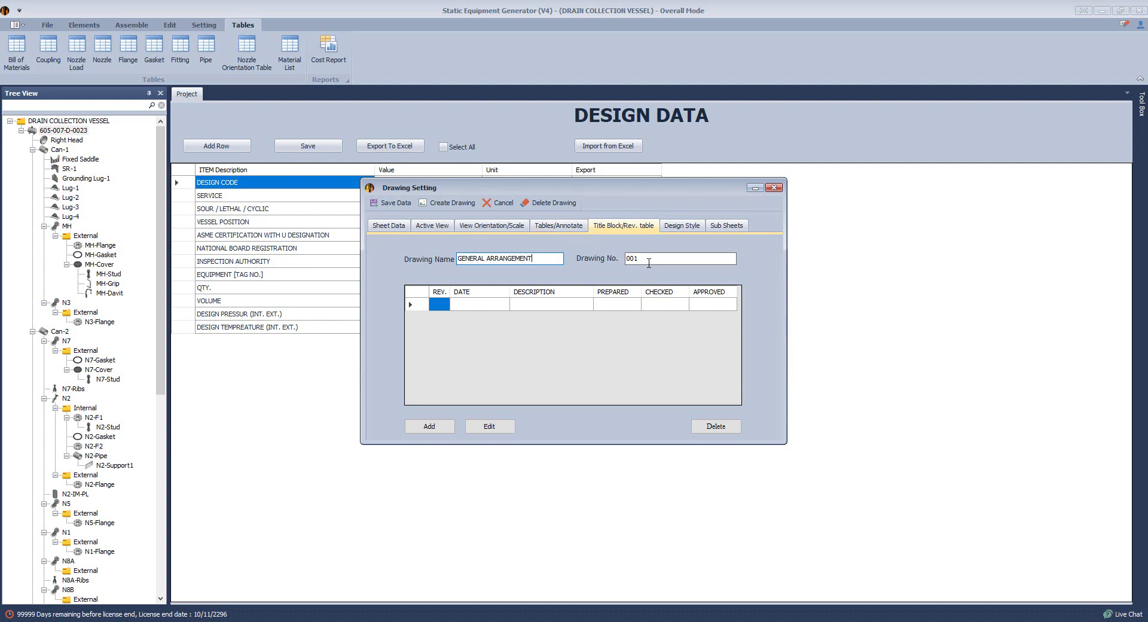
key("Tab")
type("DW")
Step: Fill the first revision row with Rev. 0, description "Issued for Review" and the preparer's initials, and save it
left_click(442, 309)
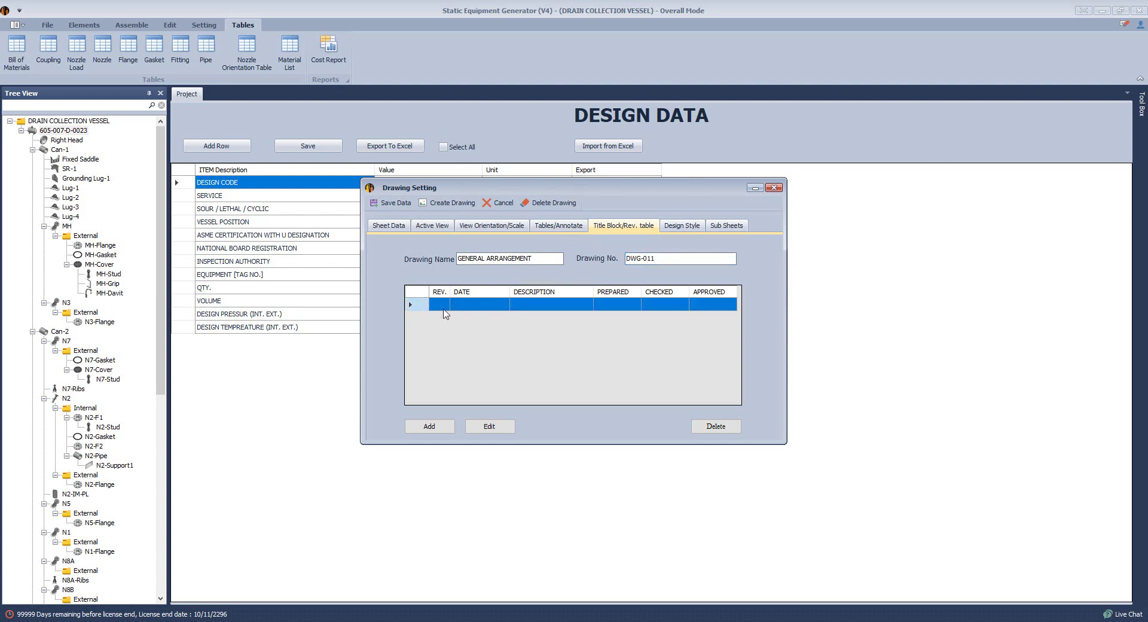
left_click(498, 432)
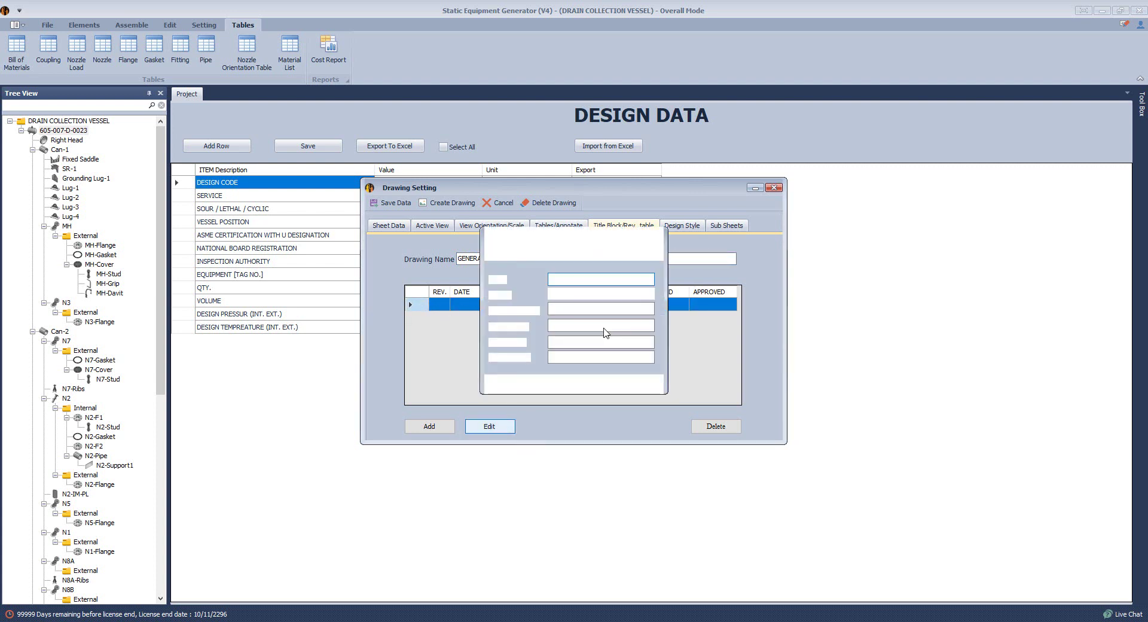
left_click(567, 307)
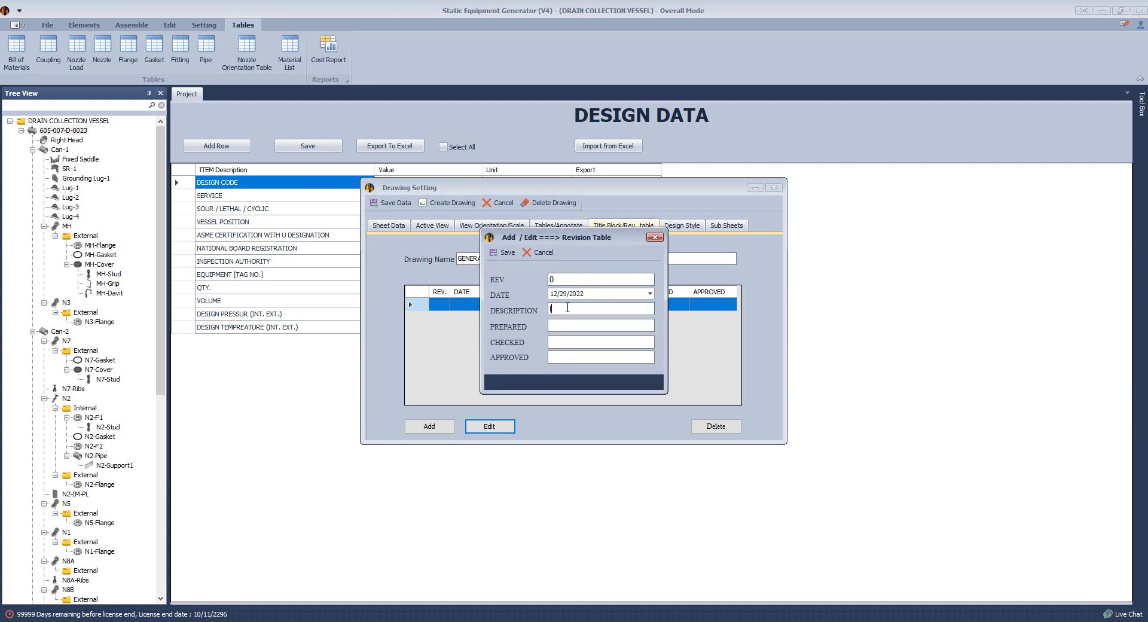
type("Issued for Review")
left_click(581, 327)
type("A.H.")
left_click(502, 252)
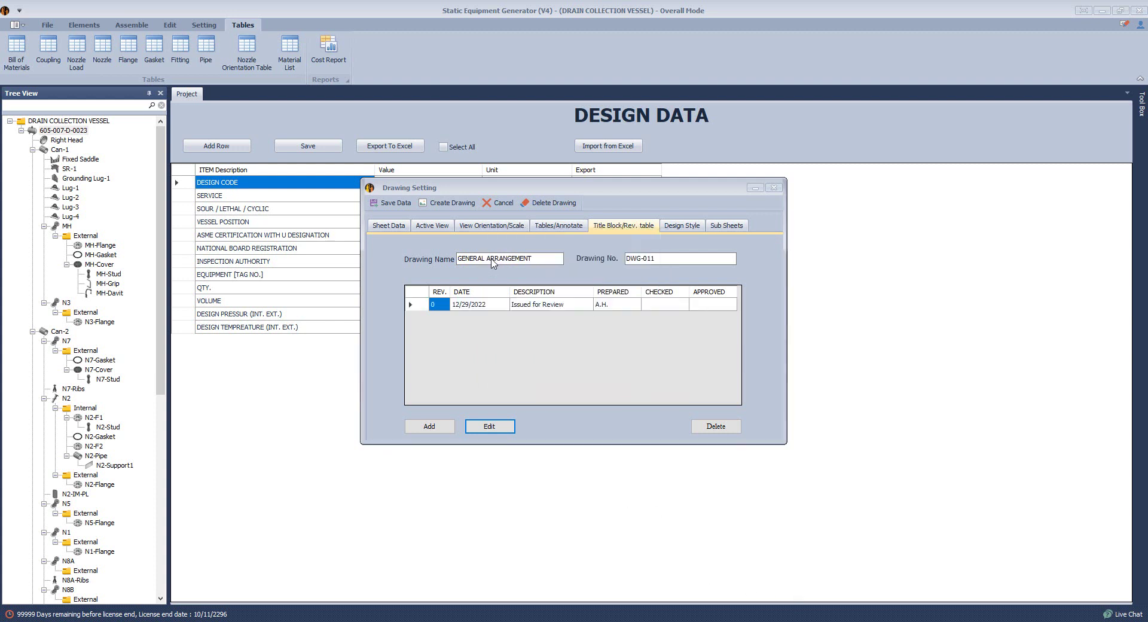
Step: Add three blank rows to the revision table
left_click(430, 426)
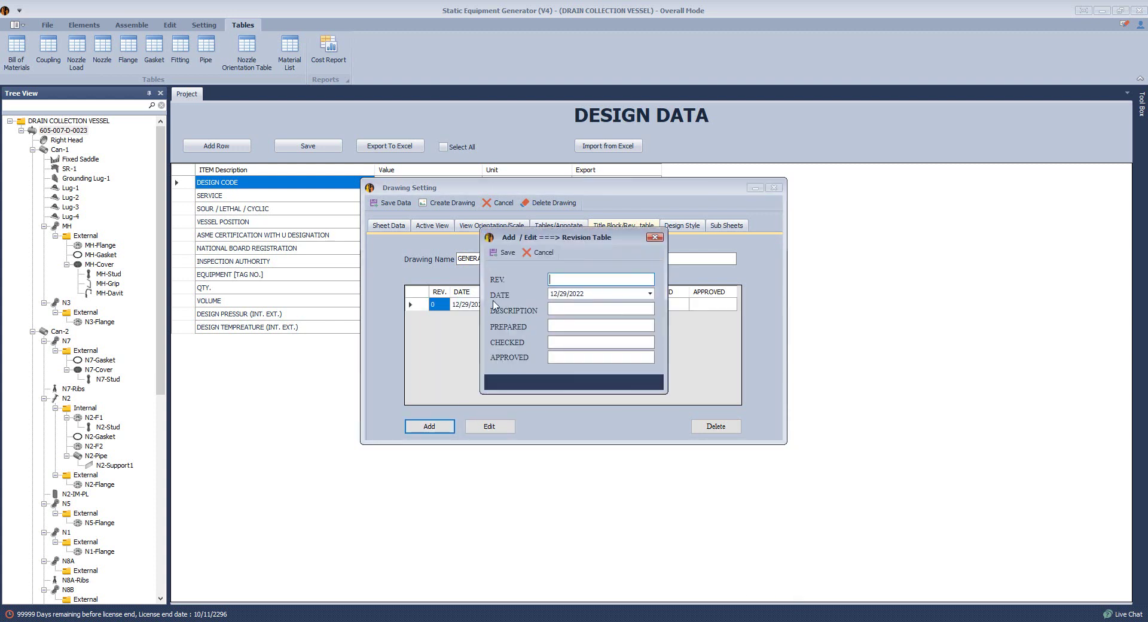
left_click(502, 253)
left_click(429, 426)
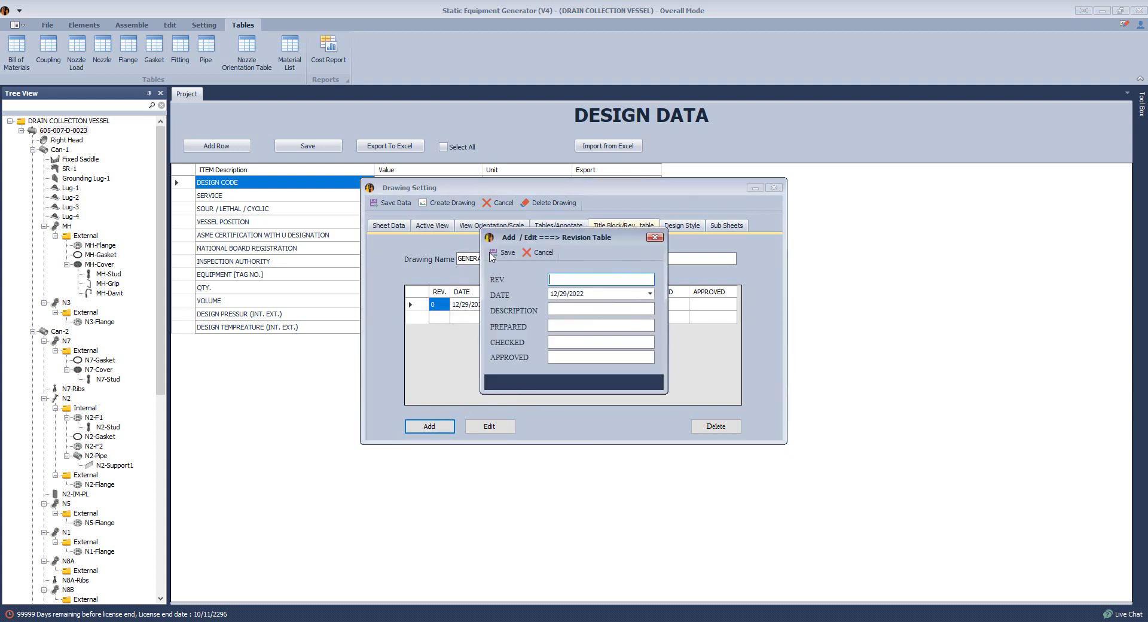
left_click(492, 253)
left_click(429, 426)
left_click(502, 253)
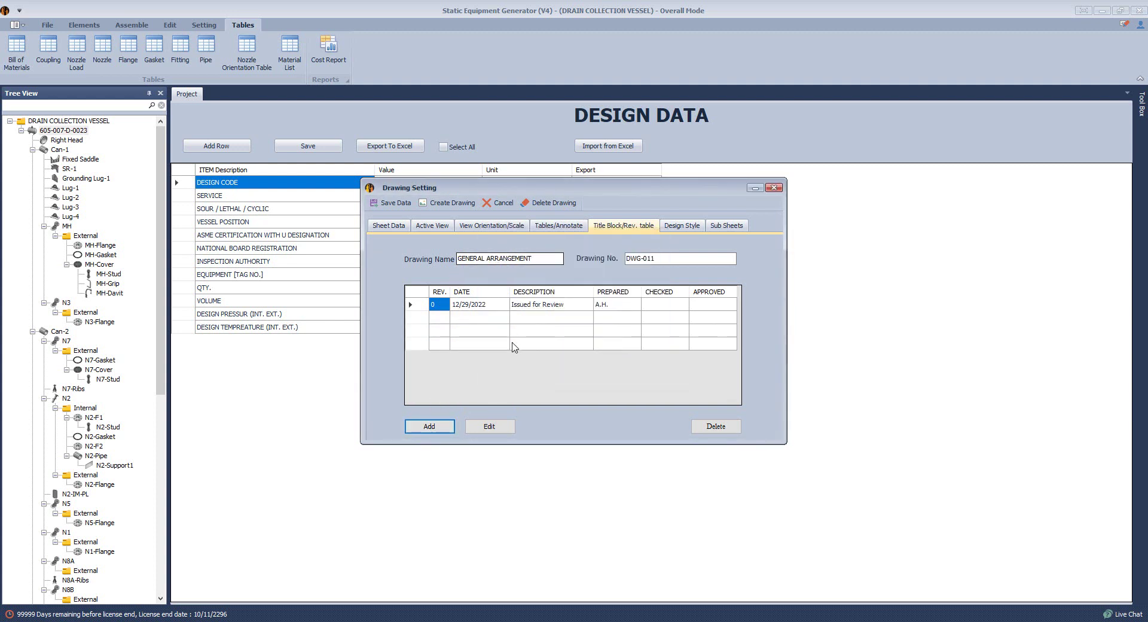
Step: Set the design type to Design3 and the Design3 sheet size to A2
left_click(681, 226)
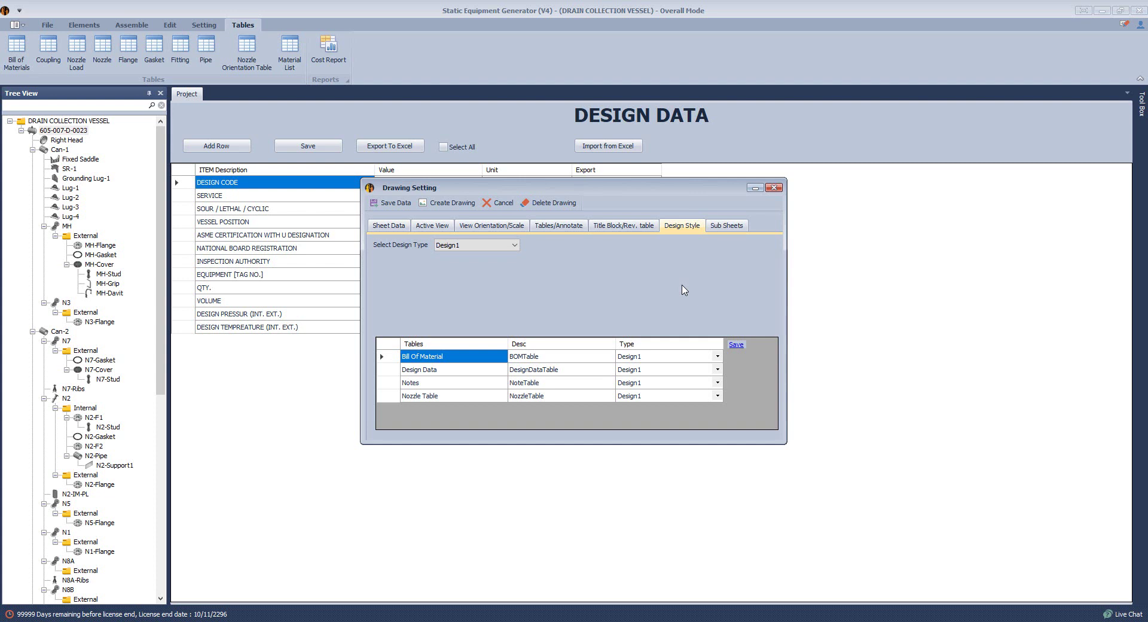
mouse_move(759, 621)
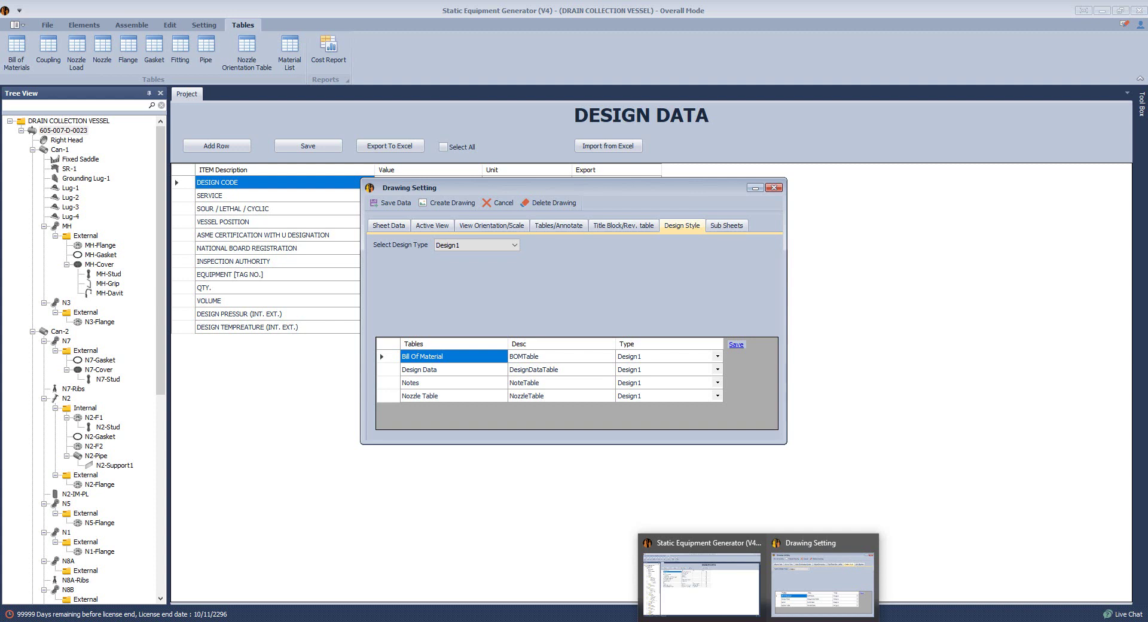
left_click(505, 245)
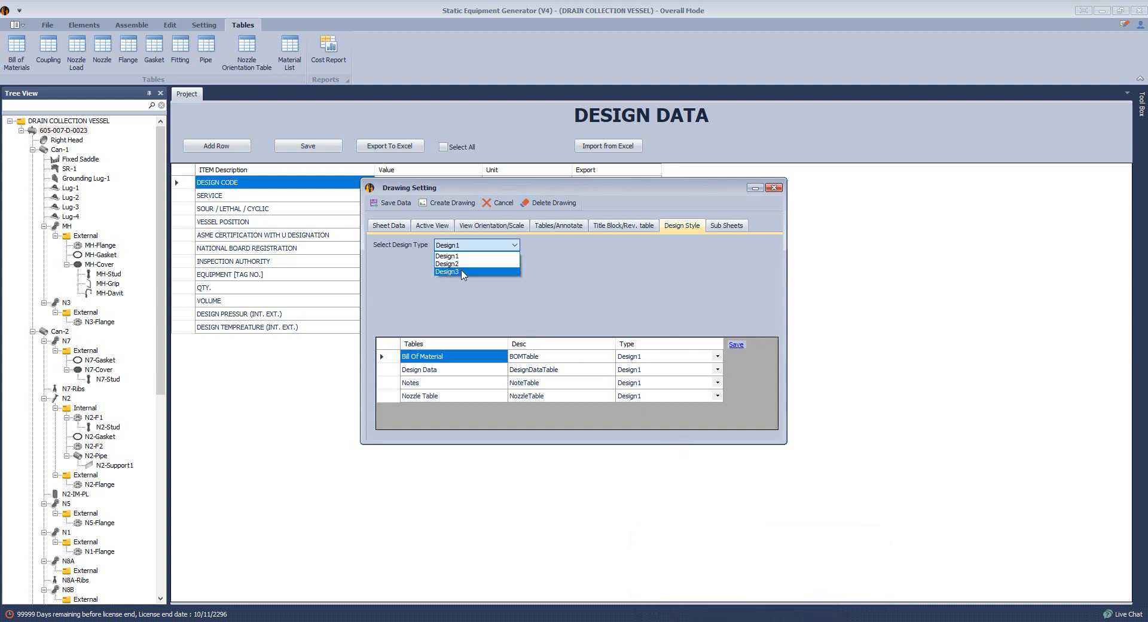
left_click(473, 276)
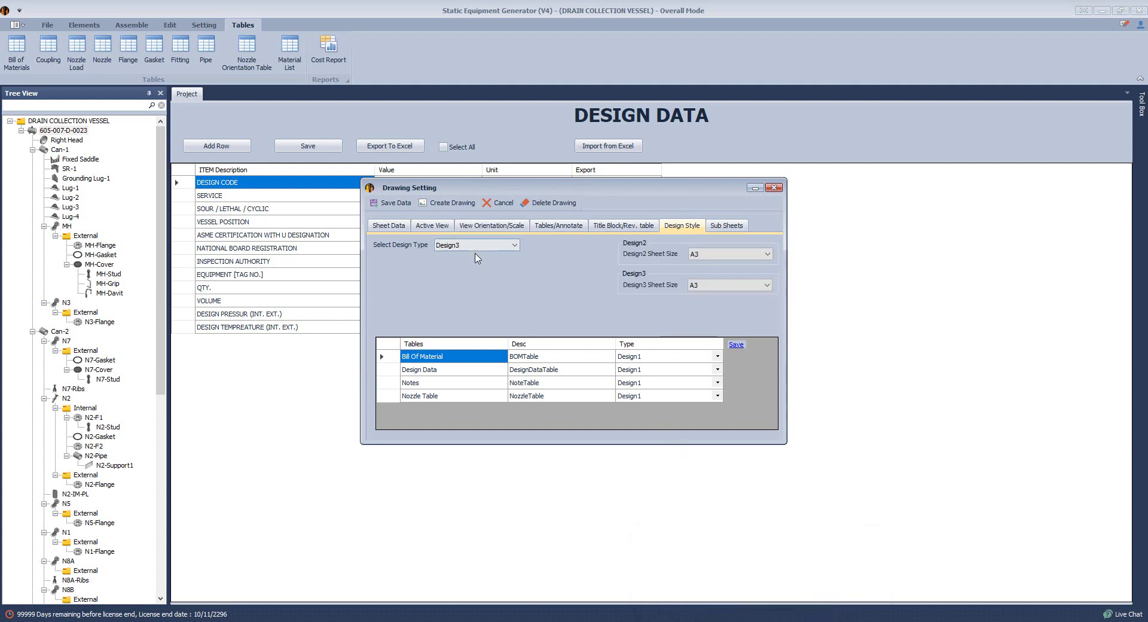
left_click(742, 256)
left_click(741, 259)
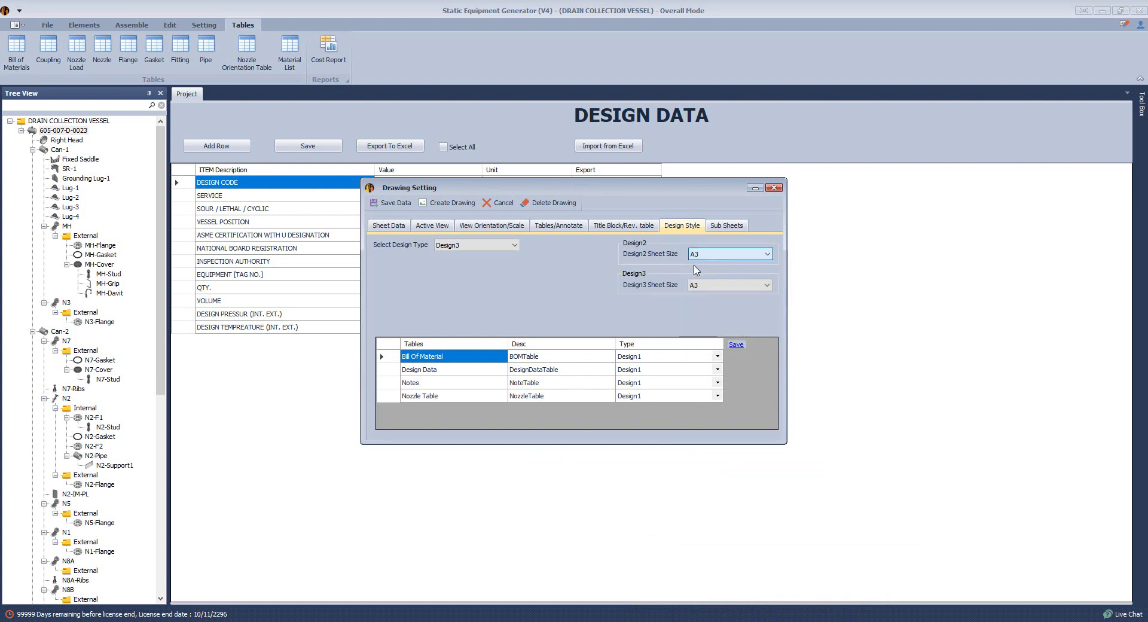
left_click(709, 287)
left_click(709, 286)
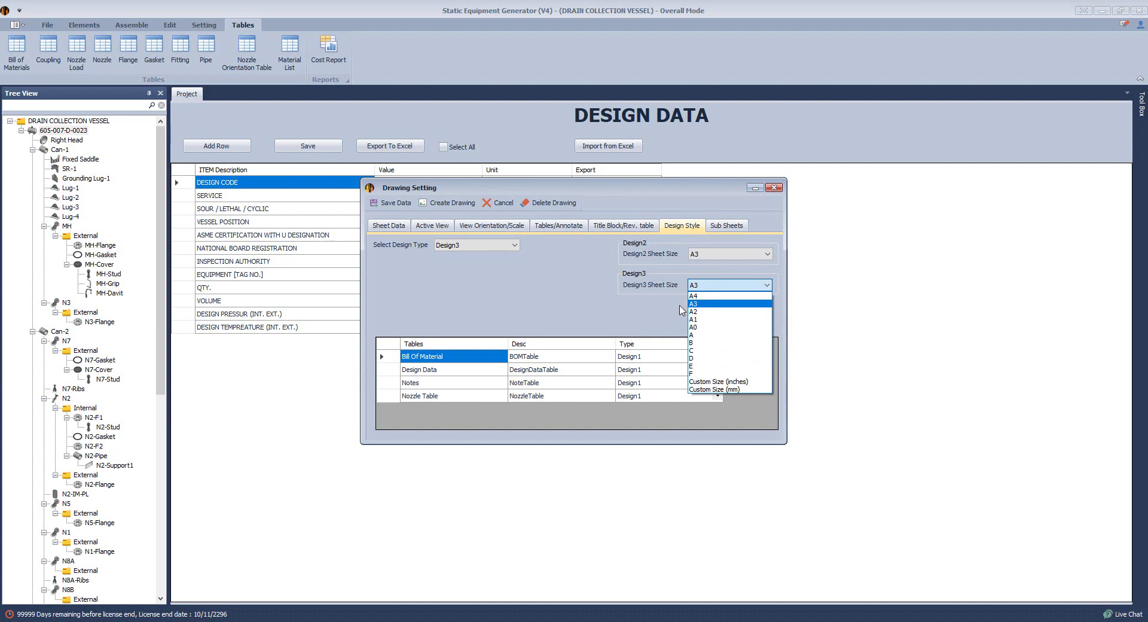
left_click(605, 308)
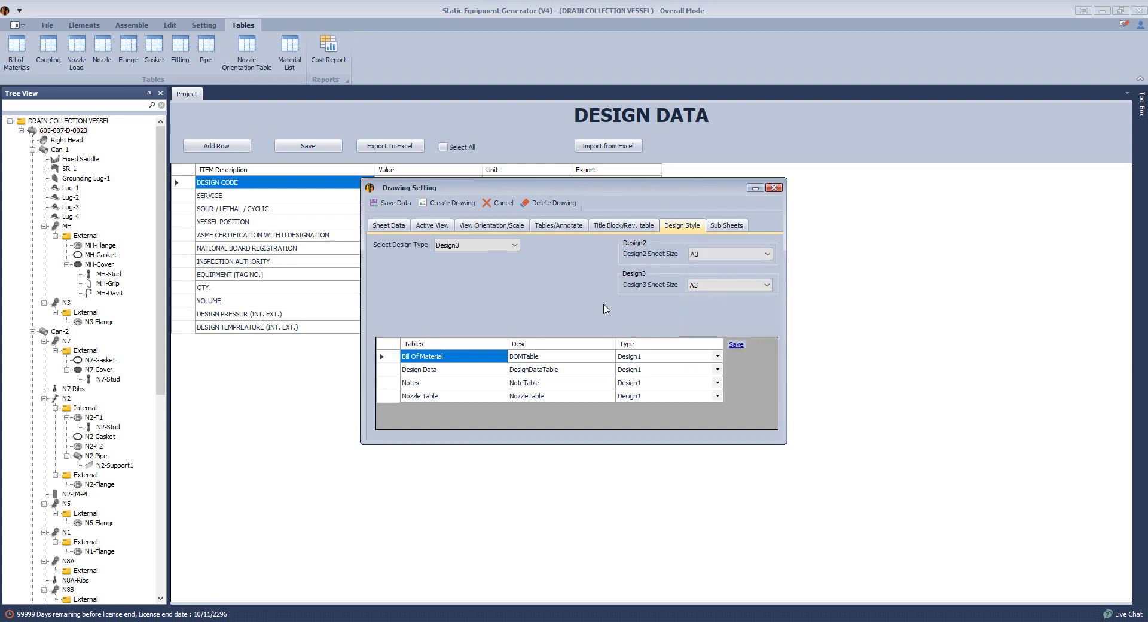
left_click(755, 286)
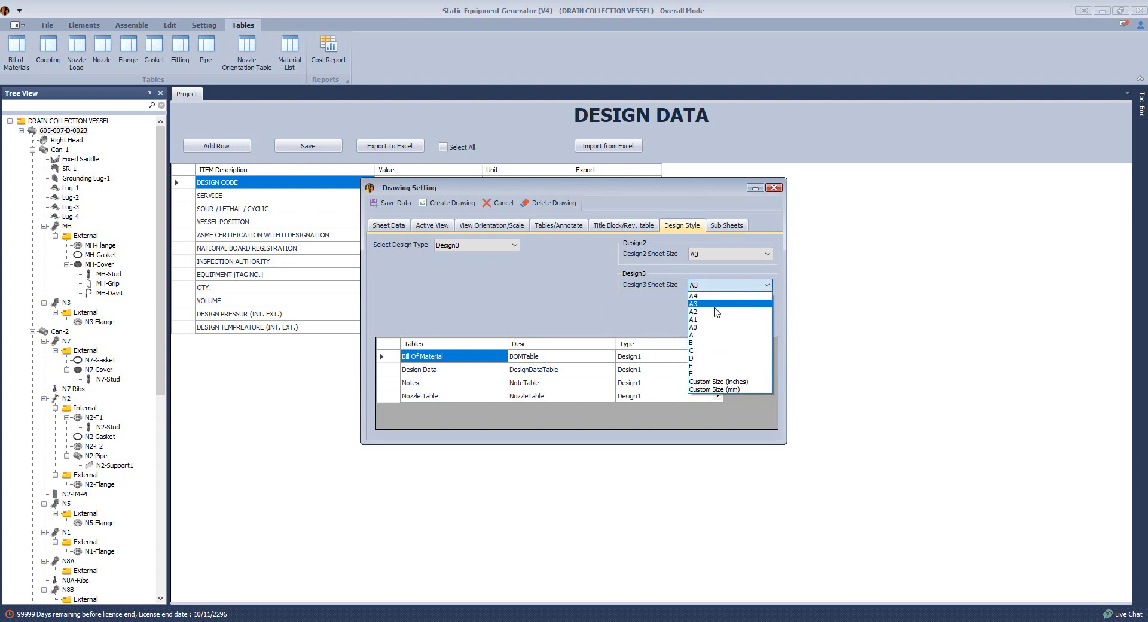
left_click(715, 312)
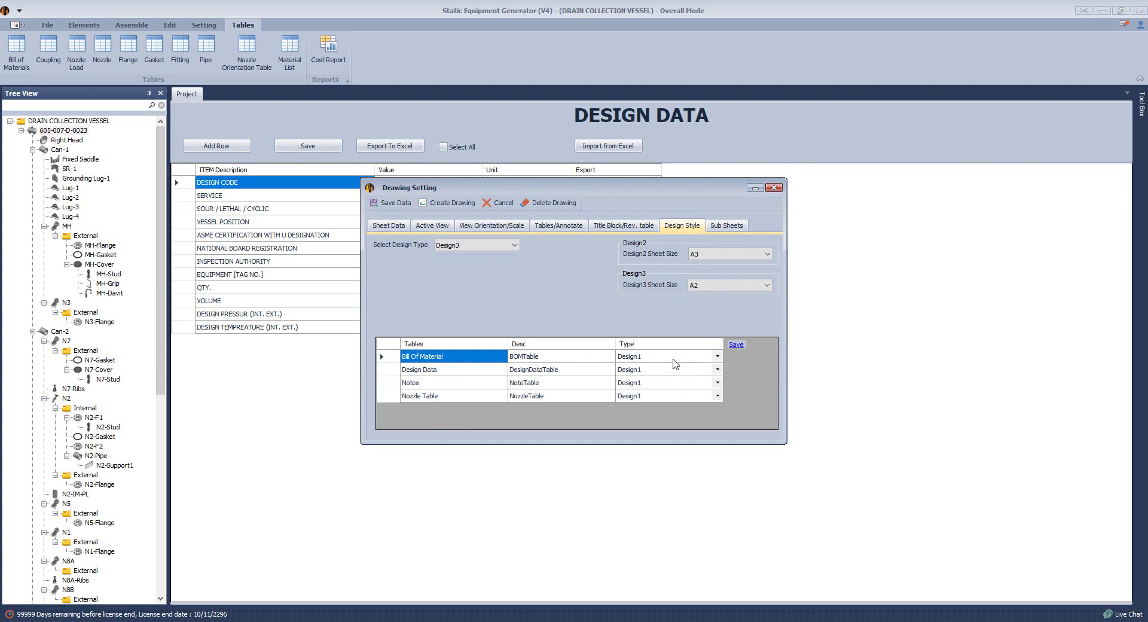
Step: Assign the Bill Of Material table to Design2
left_click(717, 357)
left_click(719, 357)
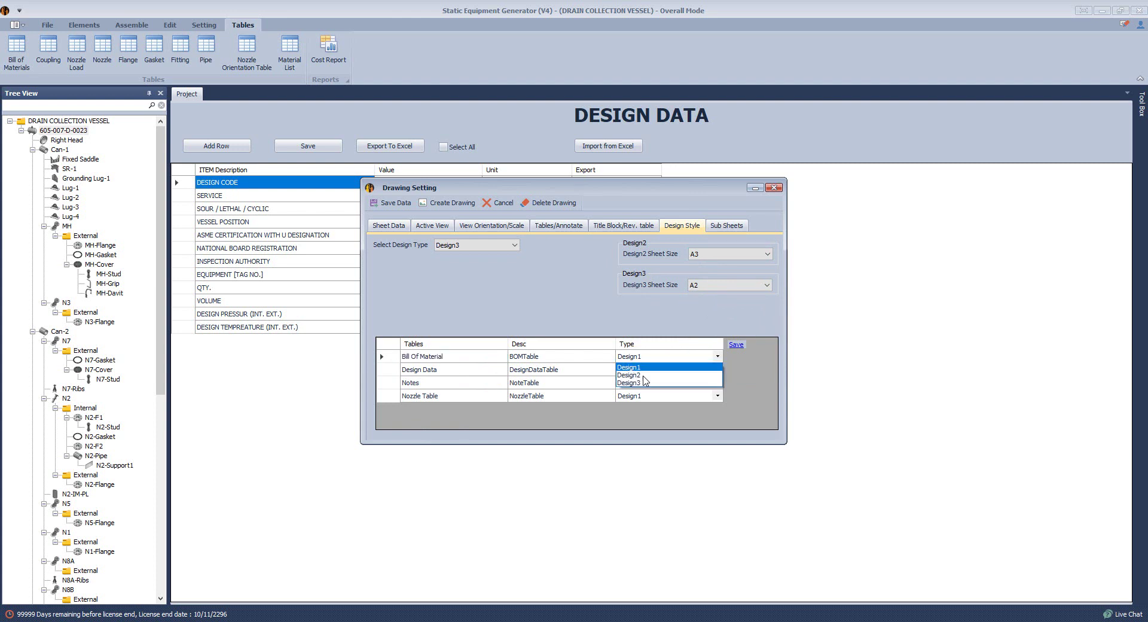
left_click(643, 375)
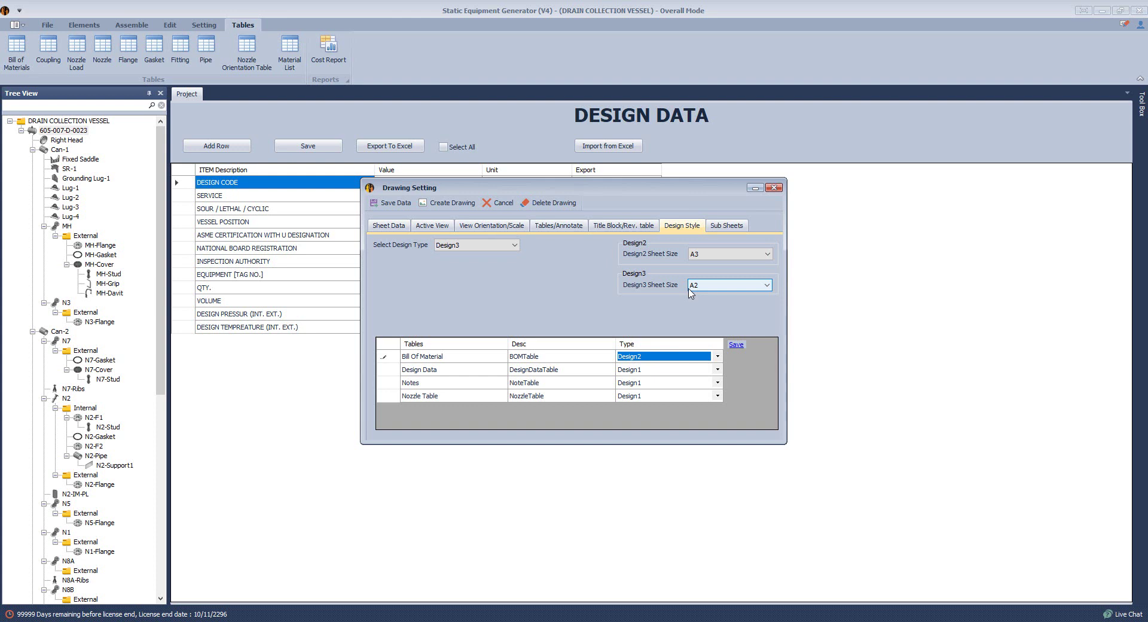
Step: Set the design type to Design2 with an A2 sheet size
left_click(476, 245)
left_click(472, 264)
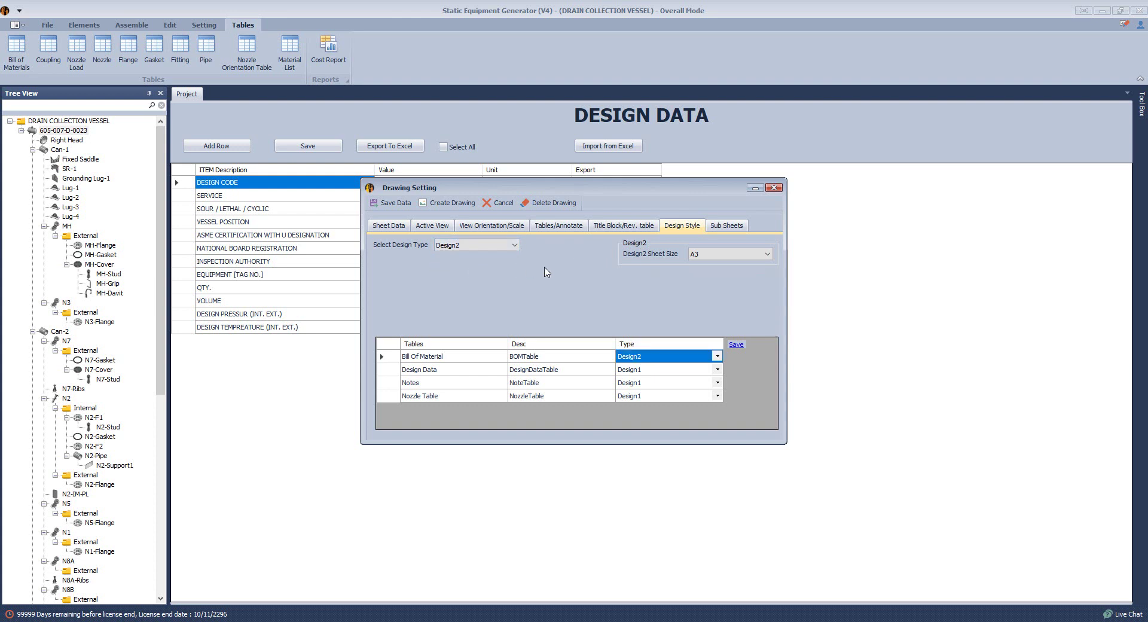
left_click(758, 254)
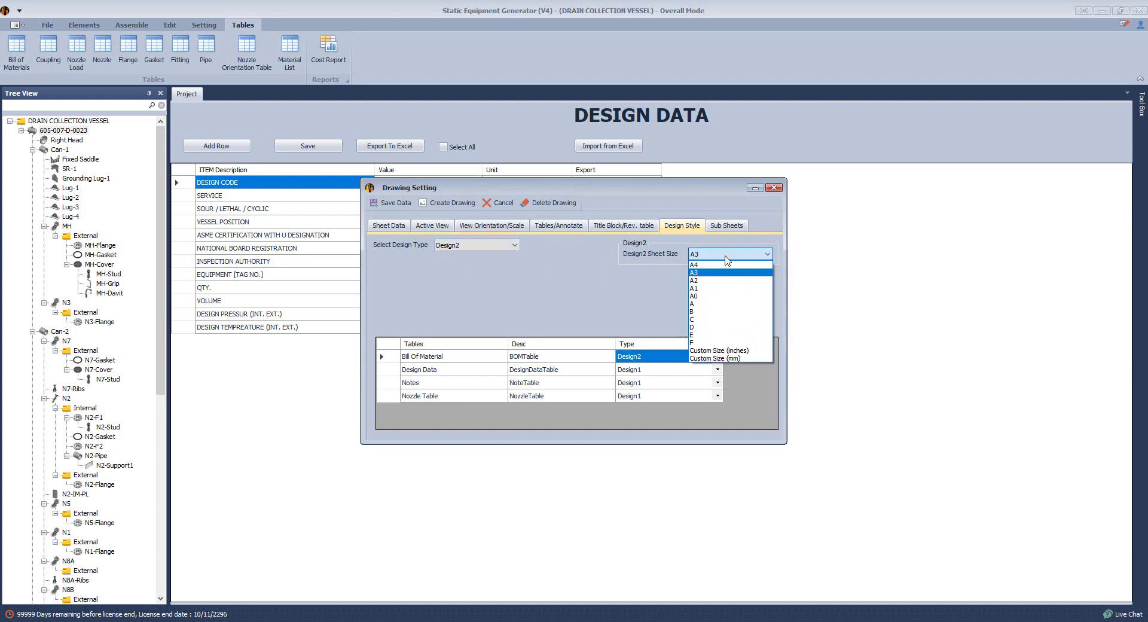
left_click(695, 280)
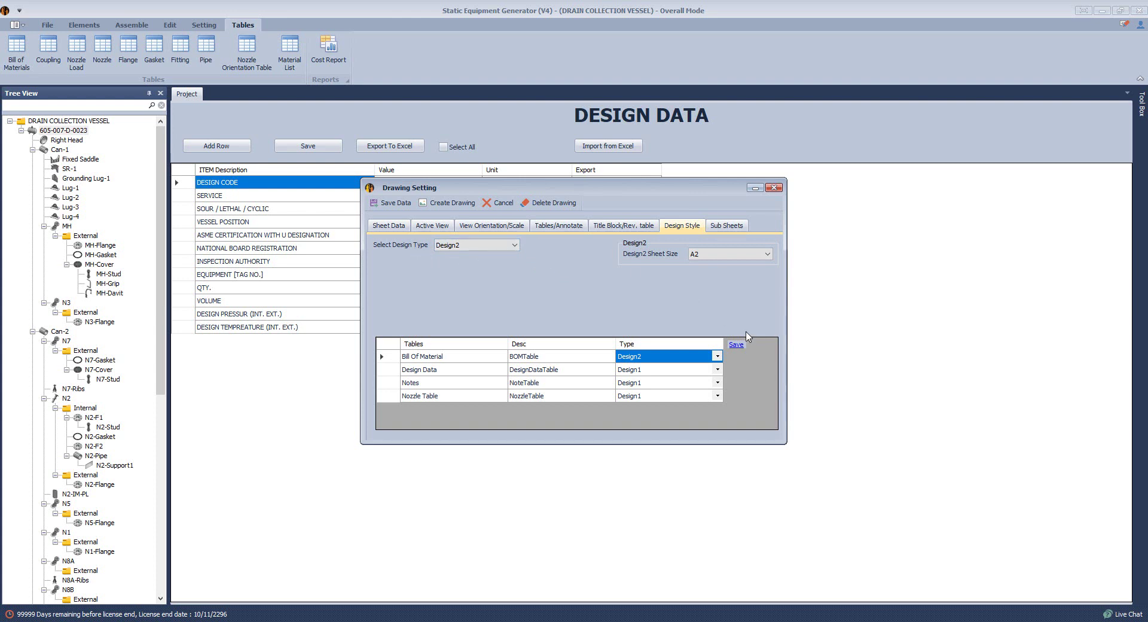
Step: Create the drawing in Inventor from these settings and activate Sheet:1 of 605-007-D-0023.idw
left_click(449, 203)
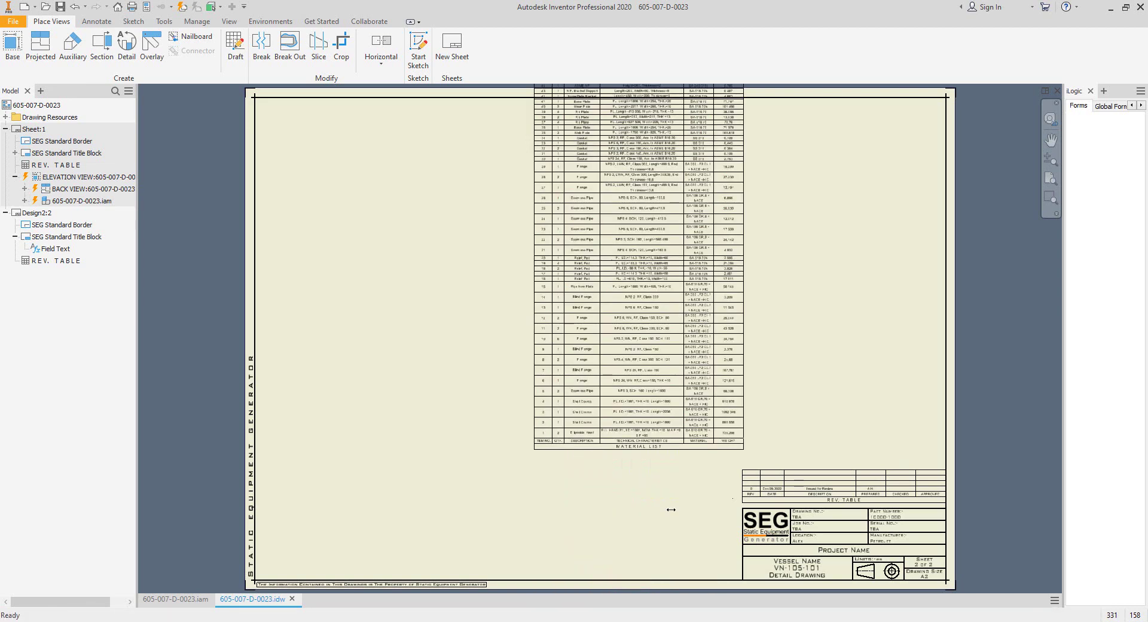
double_click(34, 129)
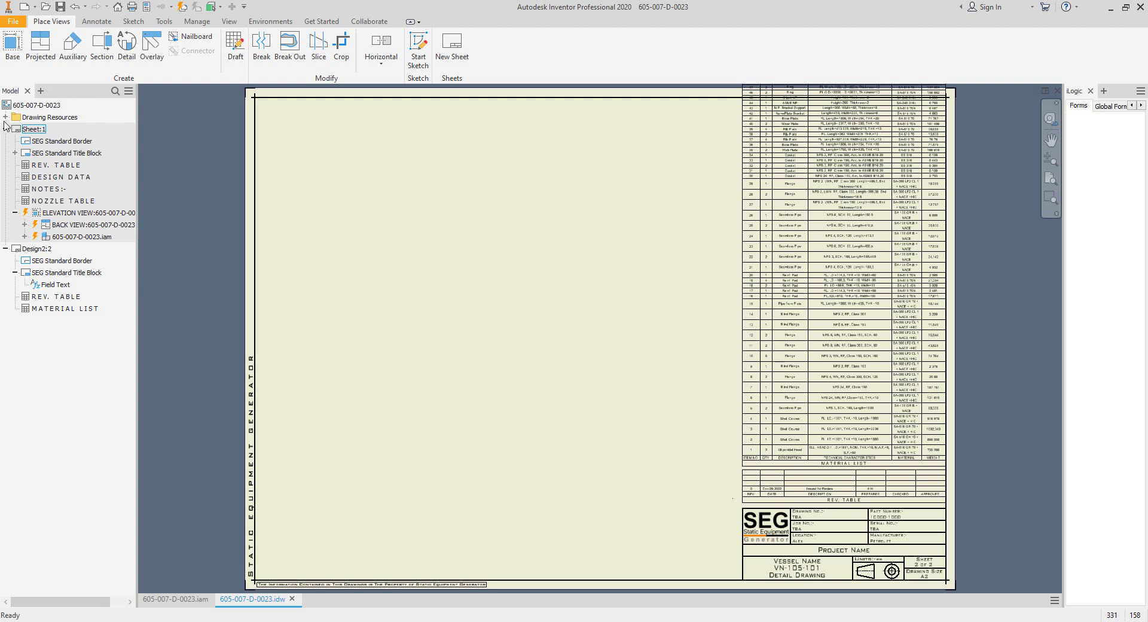
Step: Check the generated sheets Sheet:1 and Design2:2 in turn, leaving Sheet:1 active
left_click(72, 143)
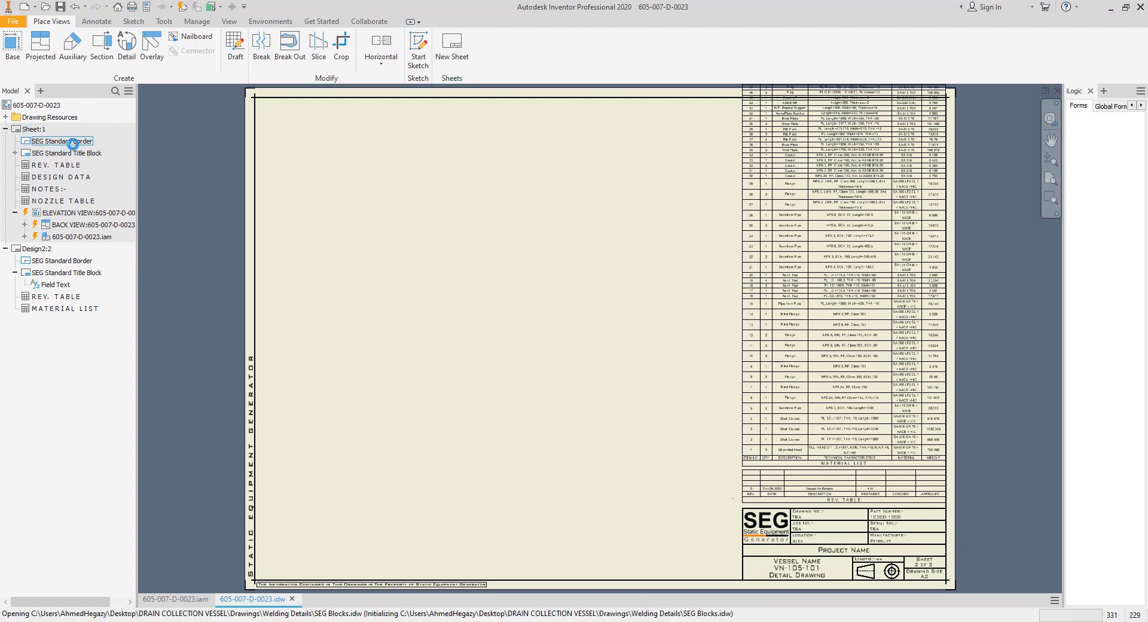
double_click(36, 130)
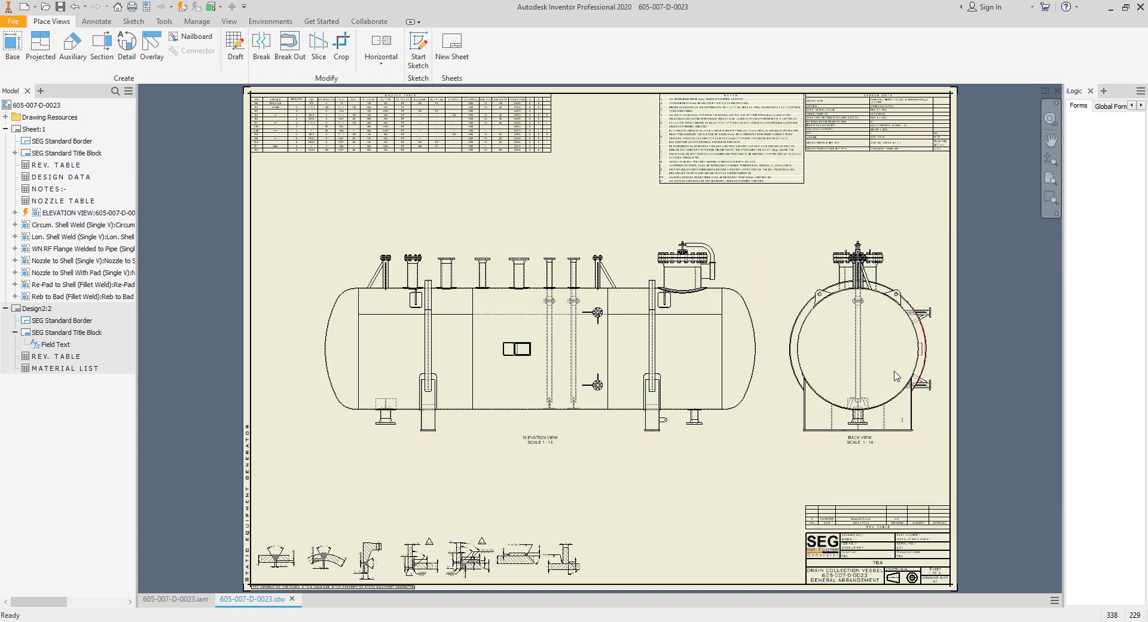
double_click(36, 309)
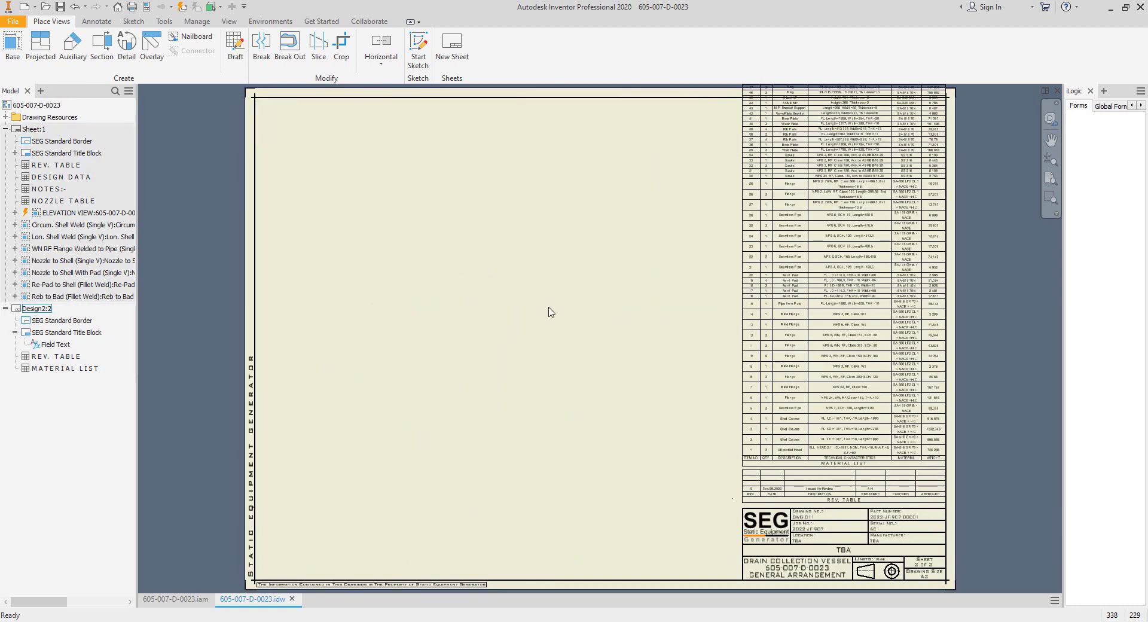
left_click(39, 130)
double_click(36, 129)
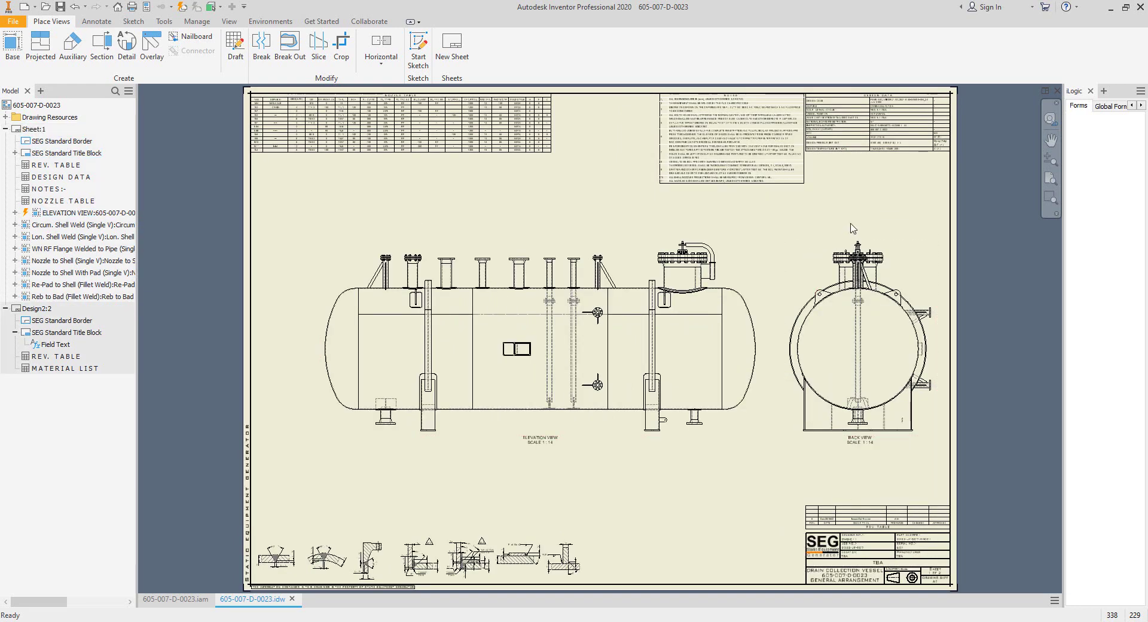
Step: Examine the DESIGN DATA table and the adjacent NOTES block on Sheet:1
left_click(754, 251)
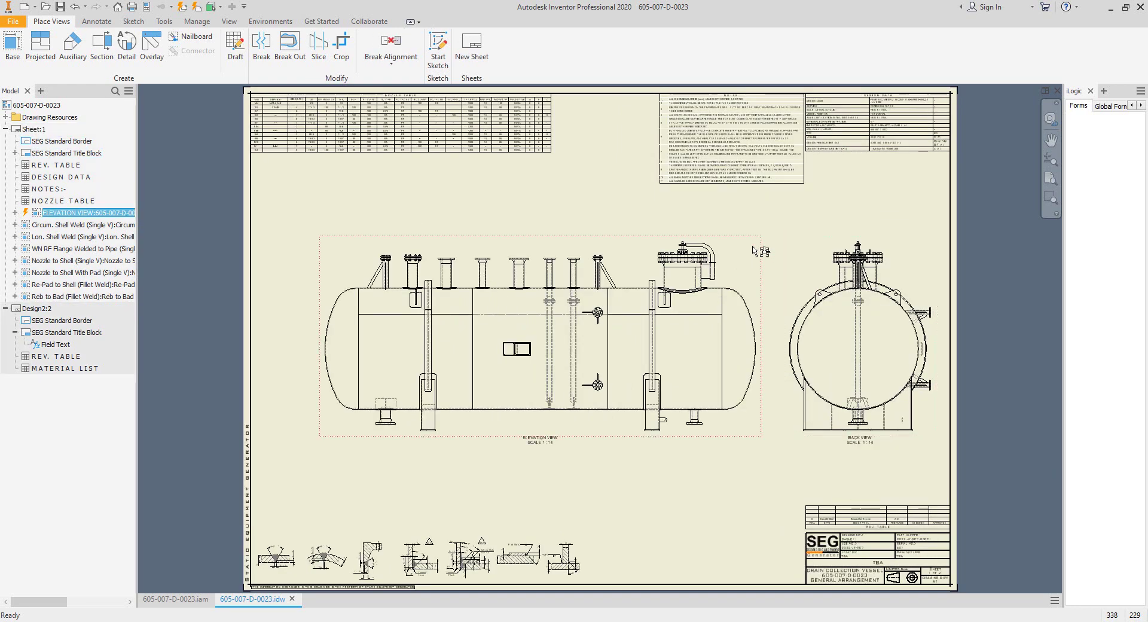
left_click(887, 111)
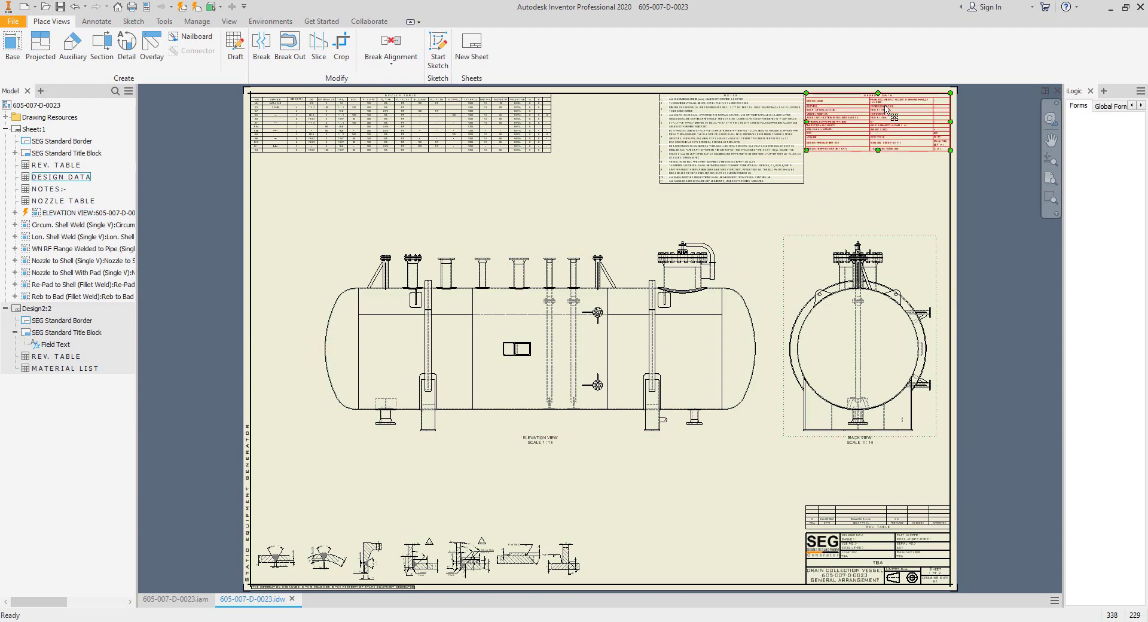
scroll(887, 111, "up", 5)
key("Escape")
scroll(794, 234, "down", 3)
scroll(794, 235, "up", 3)
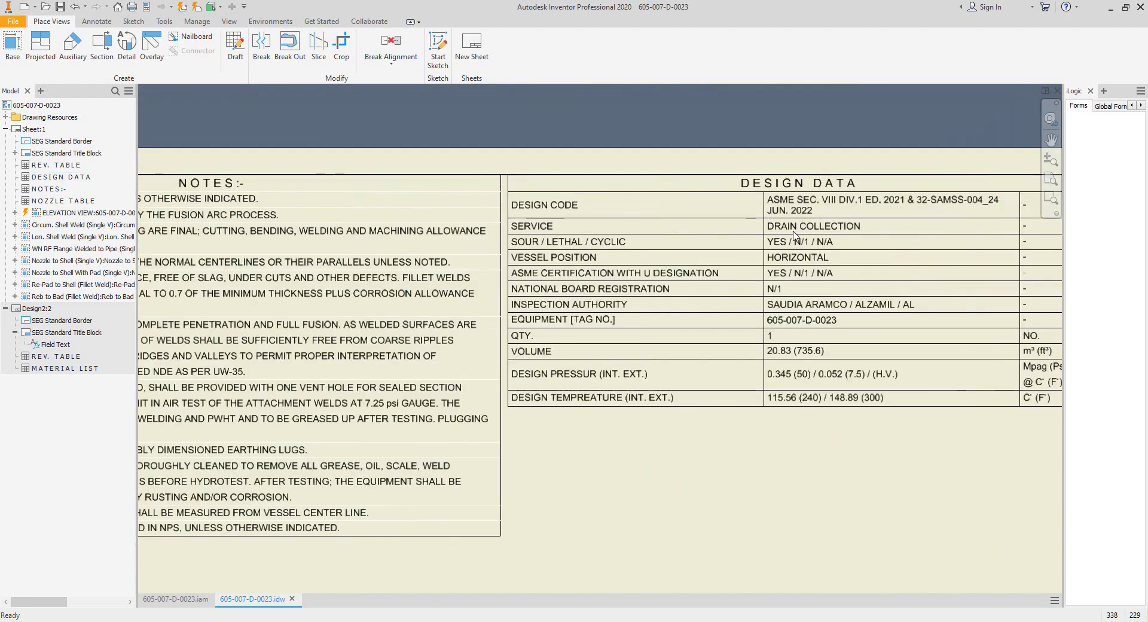
scroll(794, 234, "down", 3)
scroll(653, 227, "up", 3)
scroll(653, 227, "down", 3)
scroll(430, 248, "up", 2)
Step: Examine the NOZZLE TABLE and the layout of the elevation and back views on Sheet:1
left_click(284, 232)
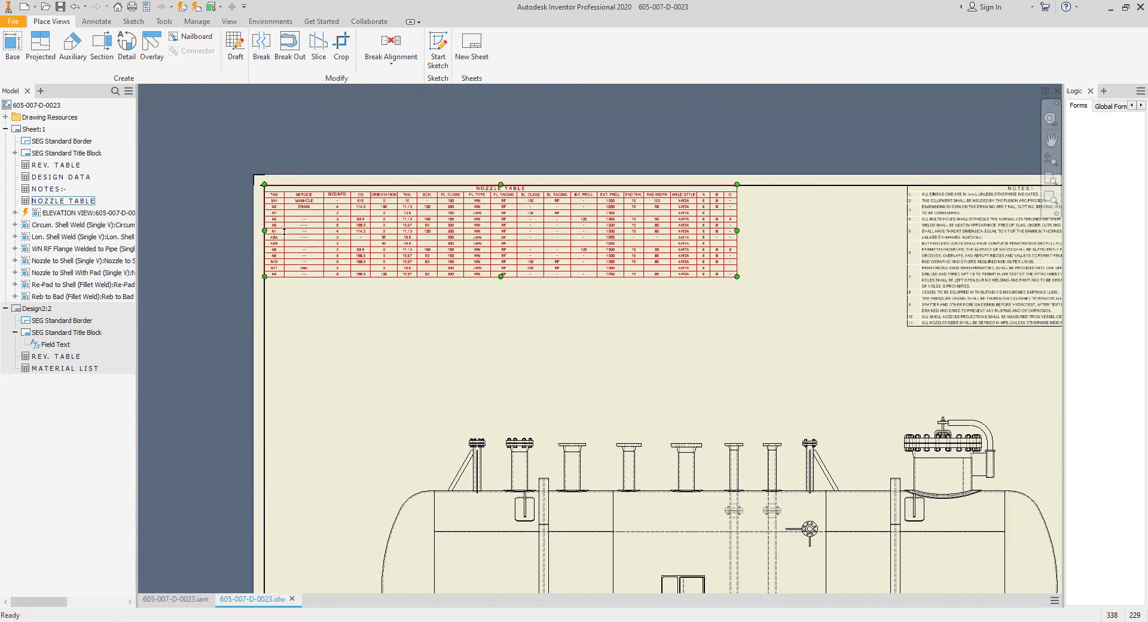
scroll(284, 232, "up", 3)
key("Escape")
scroll(350, 207, "down", 5)
middle_click_drag(724, 484, 681, 348)
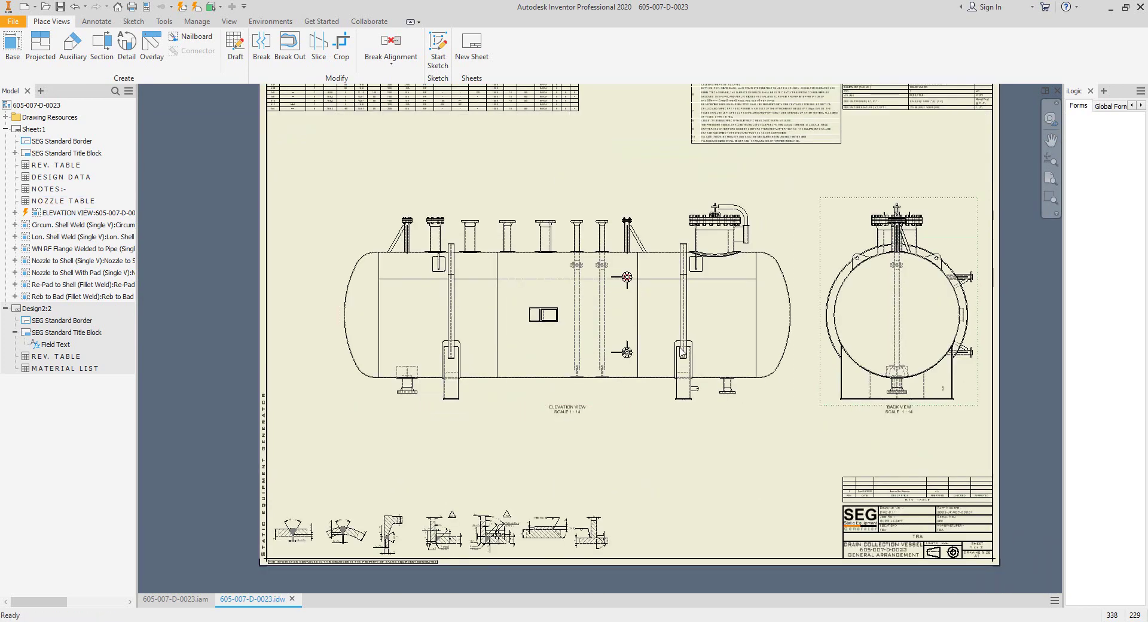
middle_click(697, 317)
middle_click(698, 317)
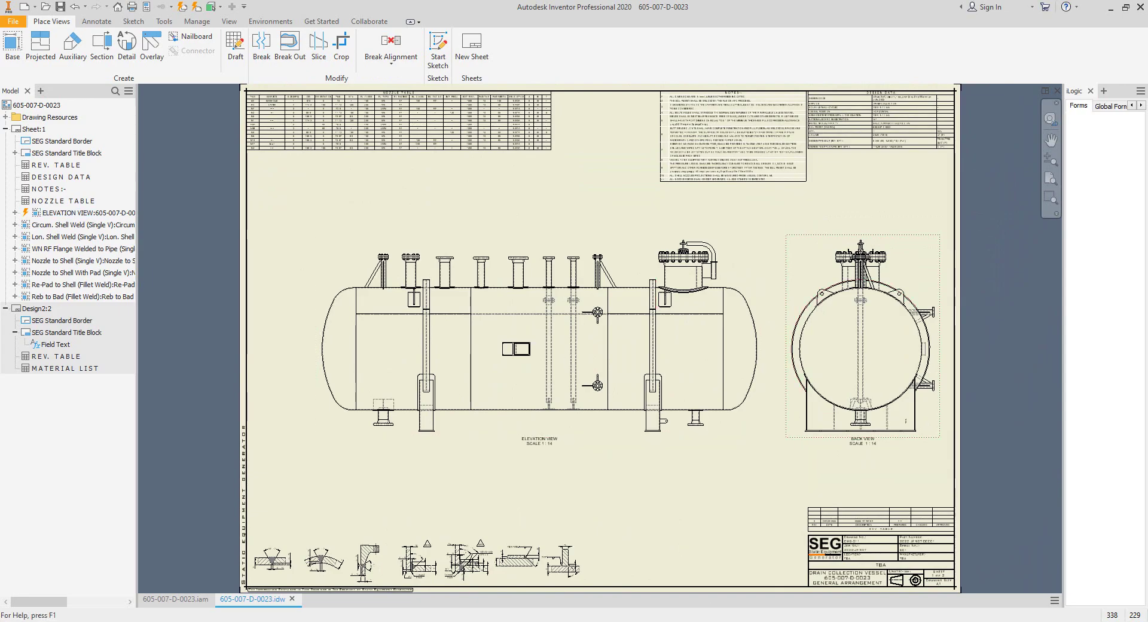
Step: Switch to Static Equipment Generator and open the view orientation and scale settings for the drawing of vessel 605-007-D-0023
key("alt+Tab")
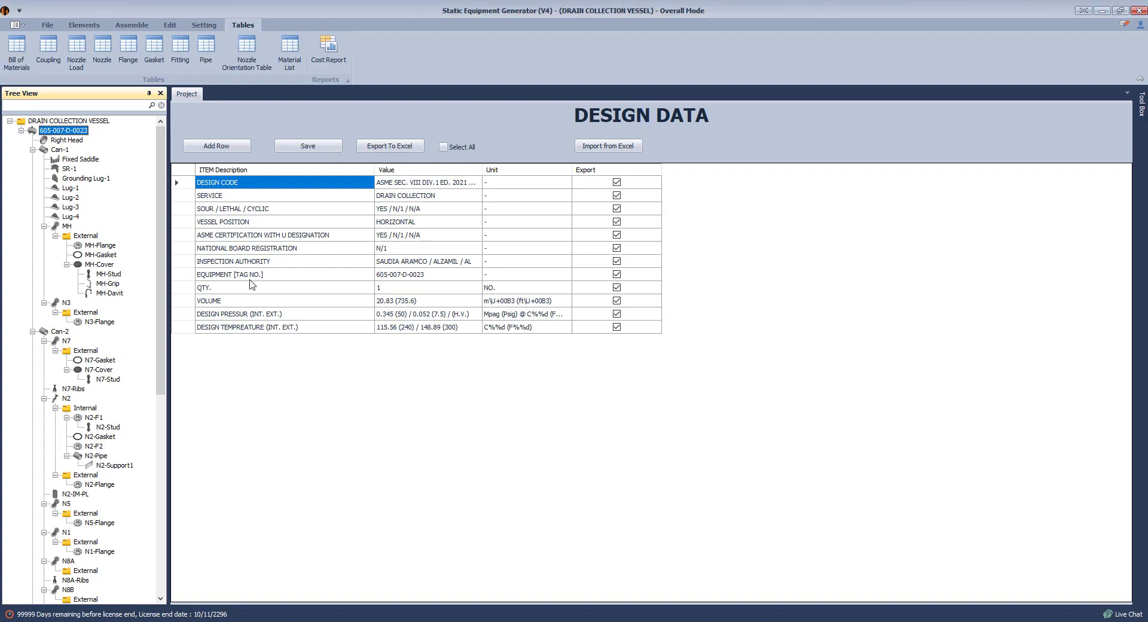
right_click(62, 134)
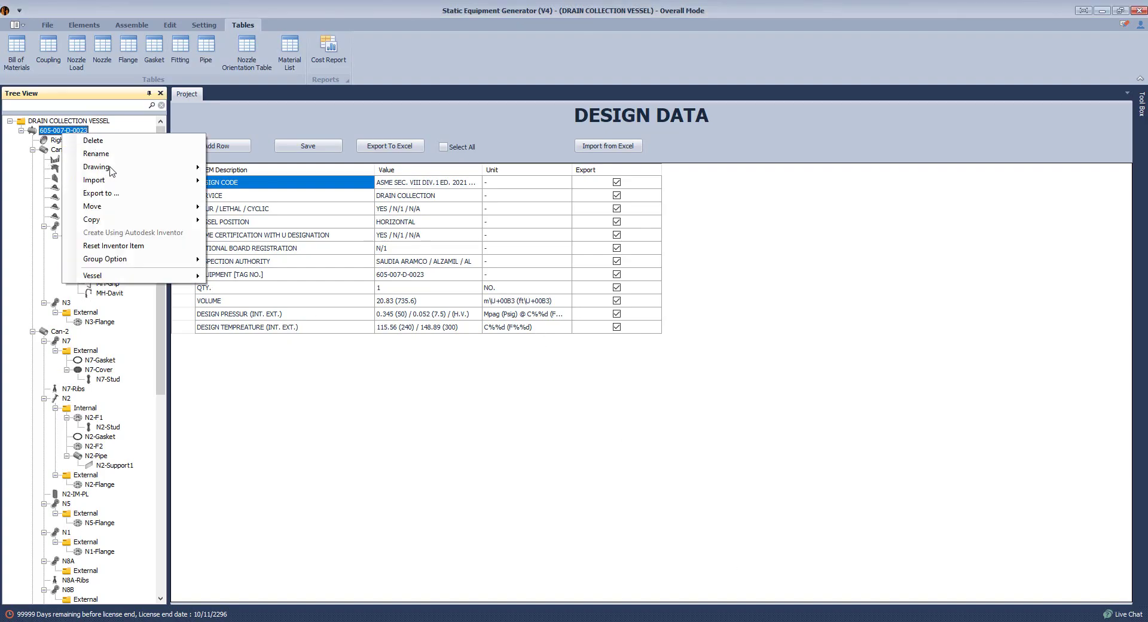
mouse_move(125, 167)
left_click(265, 174)
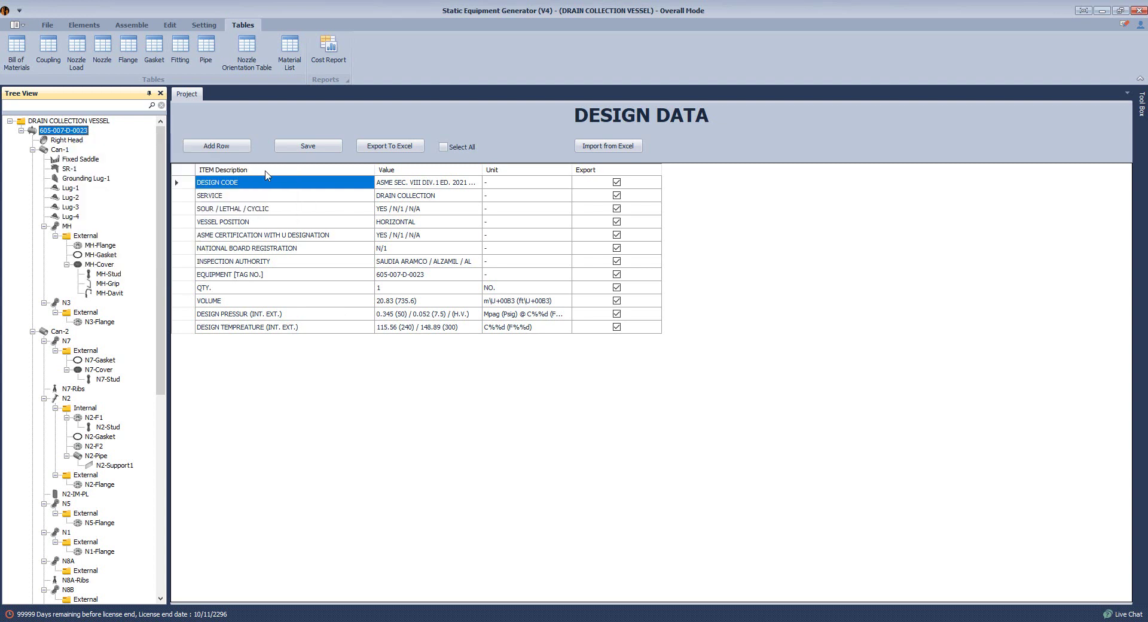
left_click(501, 226)
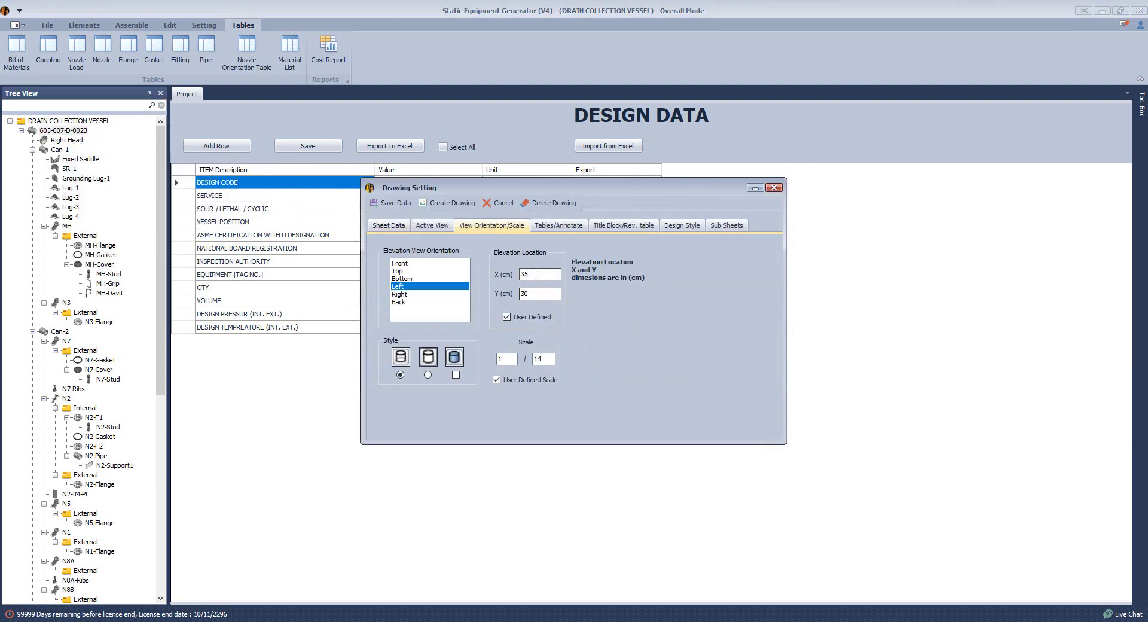
Step: Edit the elevation view's X location and user-defined scale, check the active view spacing, and create the drawing from these settings
double_click(536, 275)
type("3")
left_click(546, 359)
key("BackSpace")
left_click(431, 226)
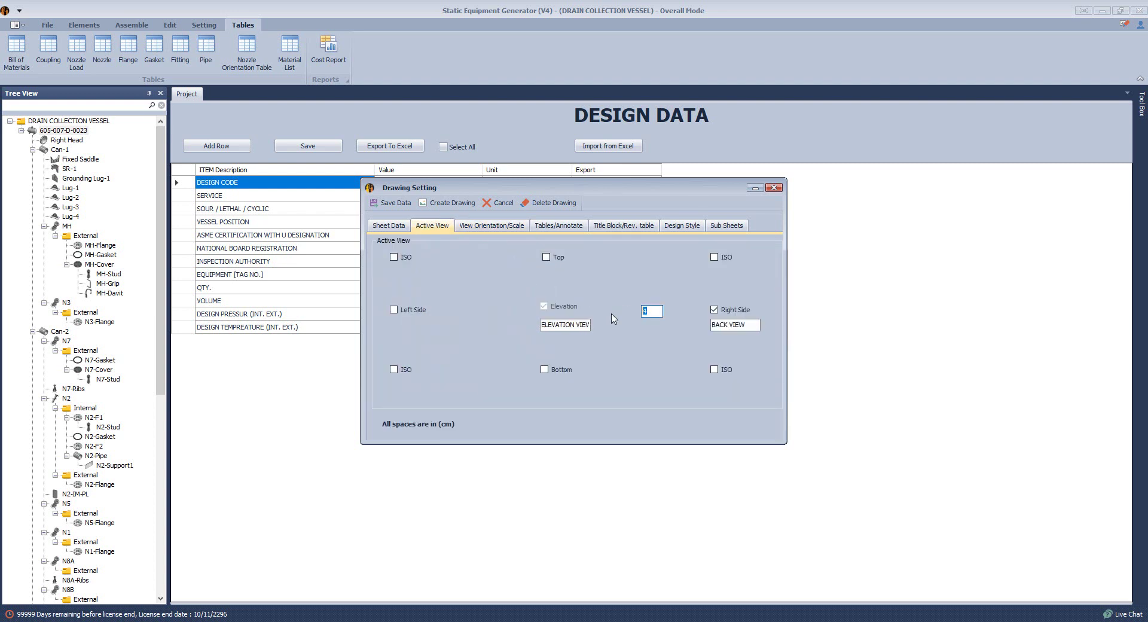
left_click(457, 204)
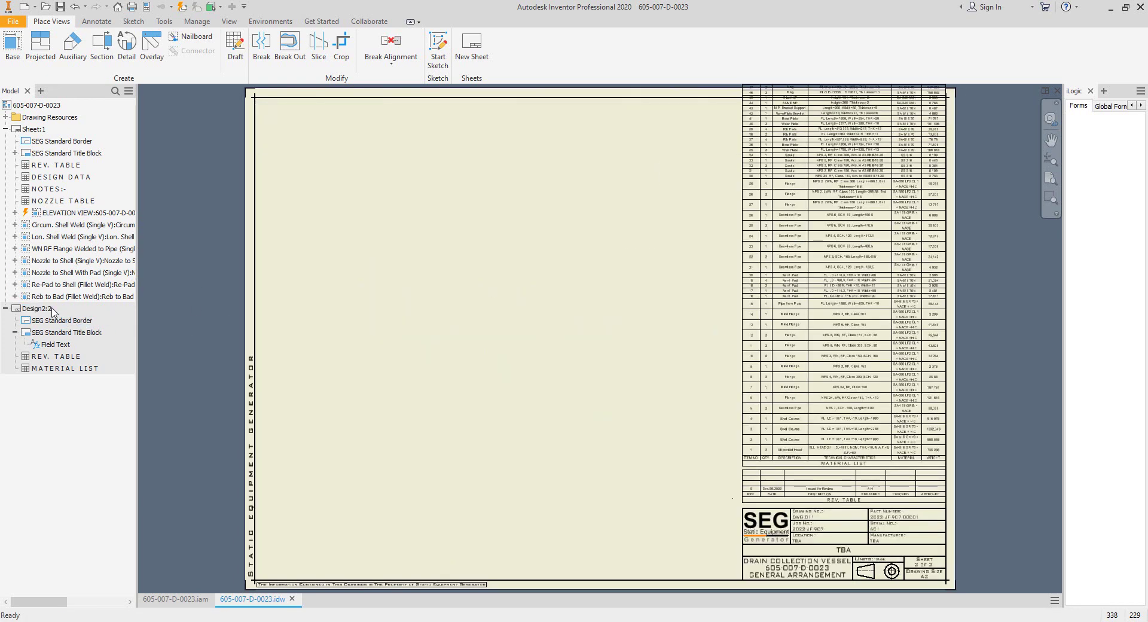
Step: Edit the MATERIAL LIST layout on Design2:2 in Inventor so the heading is at the top and the rows run downward
scroll(777, 389, "down", 5)
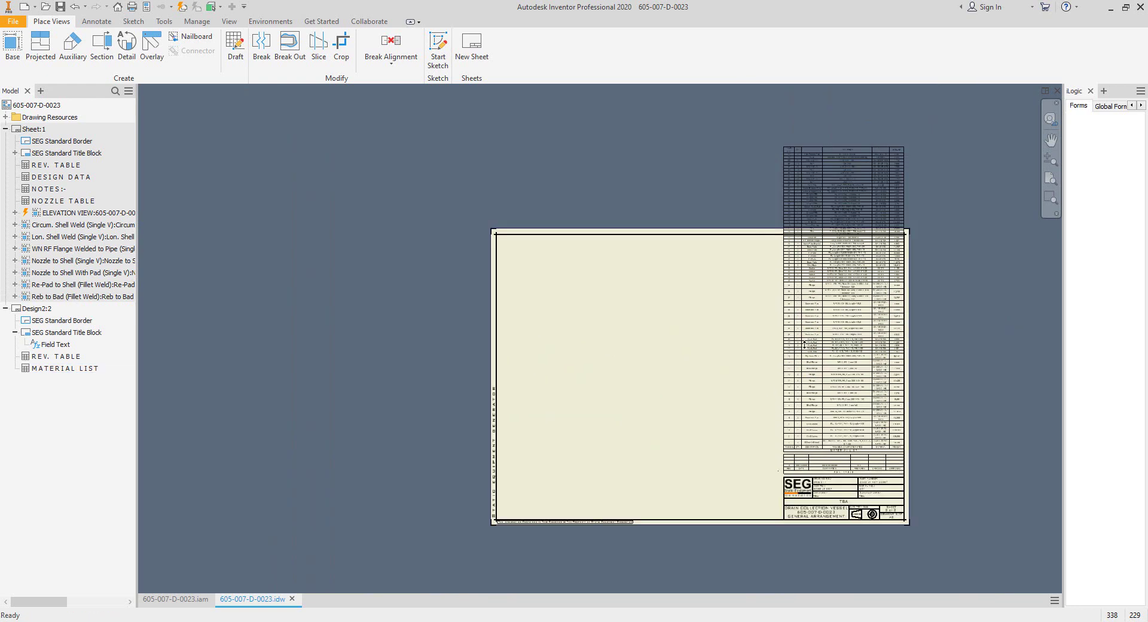
scroll(862, 231, "up", 3)
left_click(323, 244)
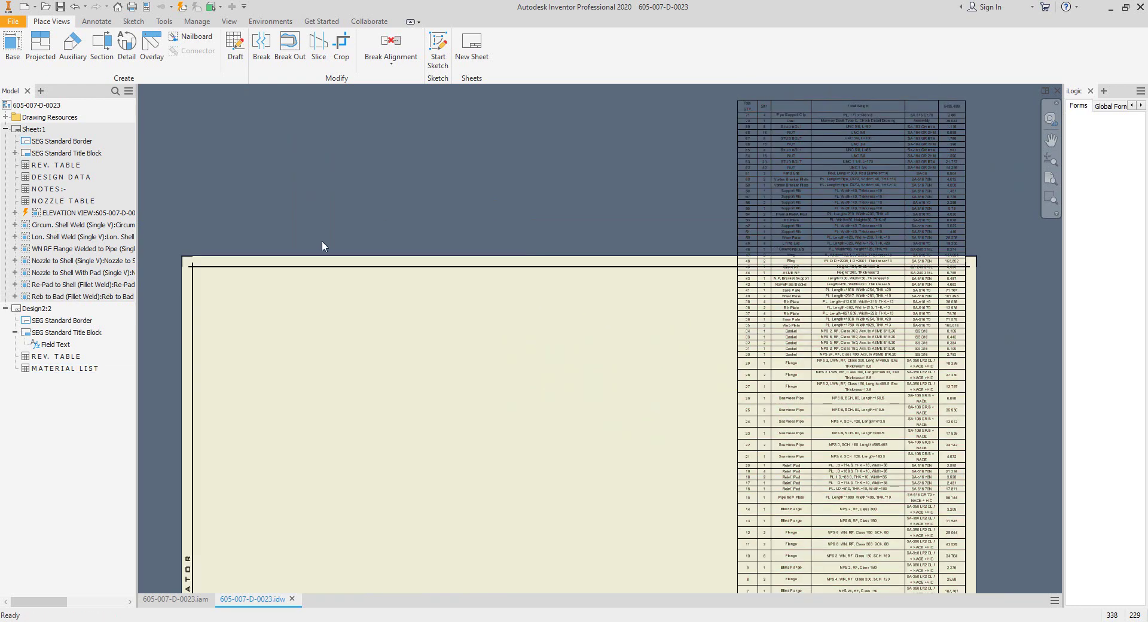
scroll(671, 314, "down", 3)
left_click(815, 500)
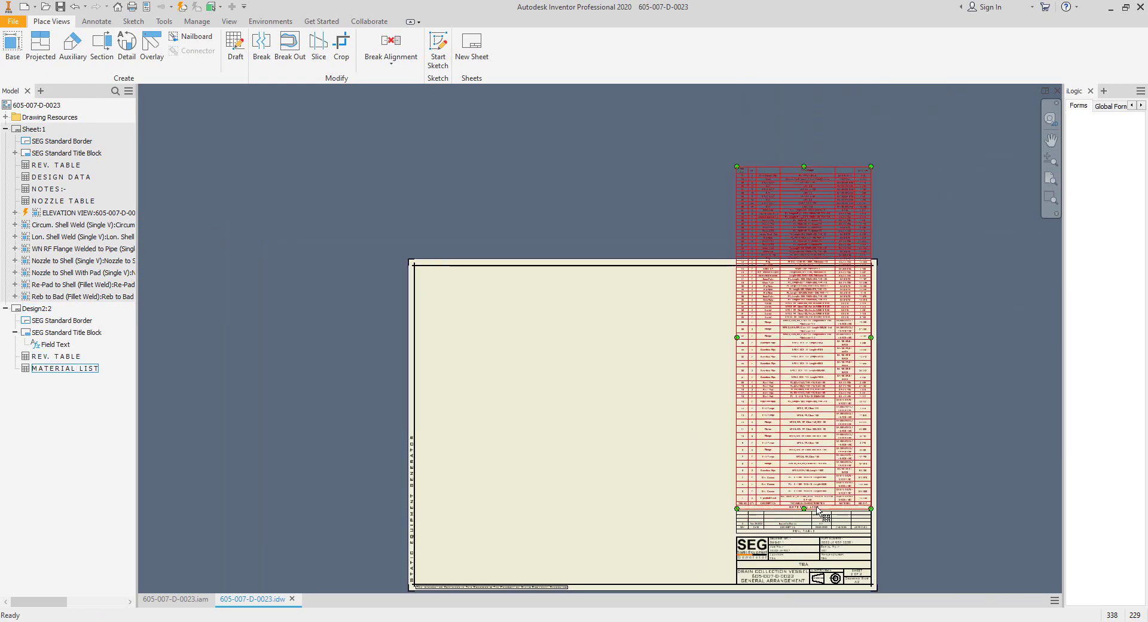
double_click(815, 500)
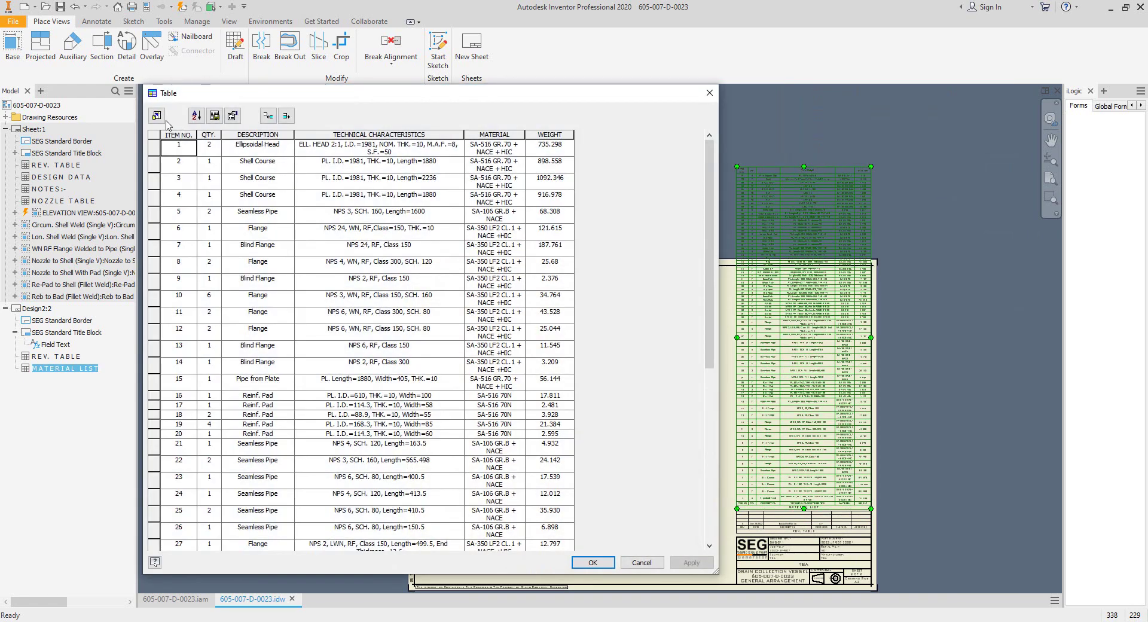
left_click(233, 116)
left_click(226, 276)
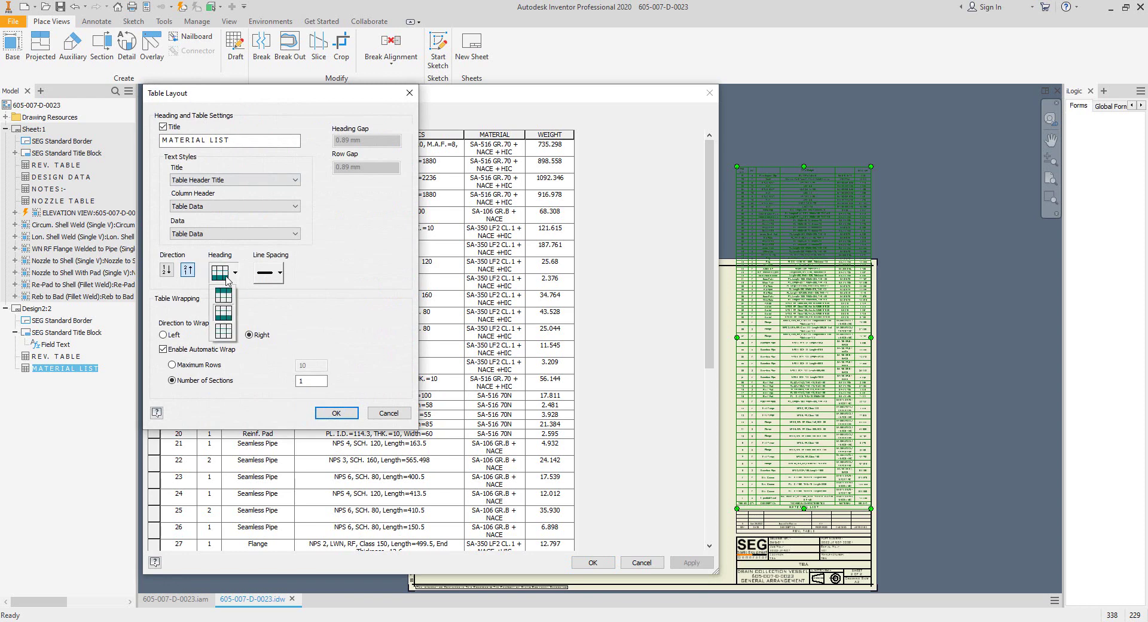
left_click(226, 293)
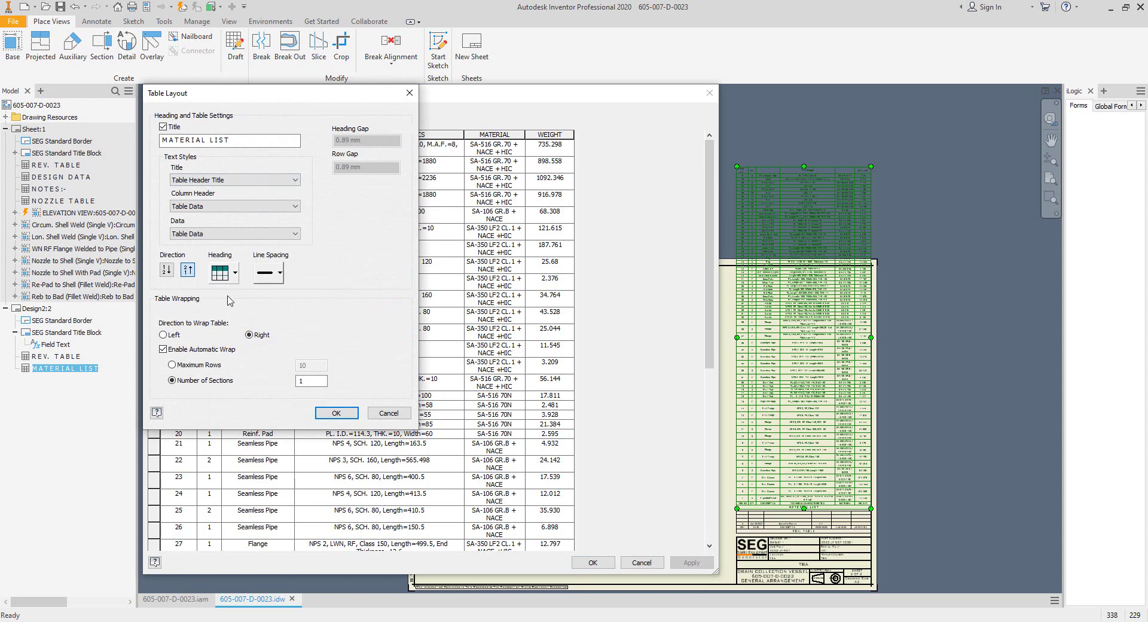
left_click(166, 270)
left_click(350, 415)
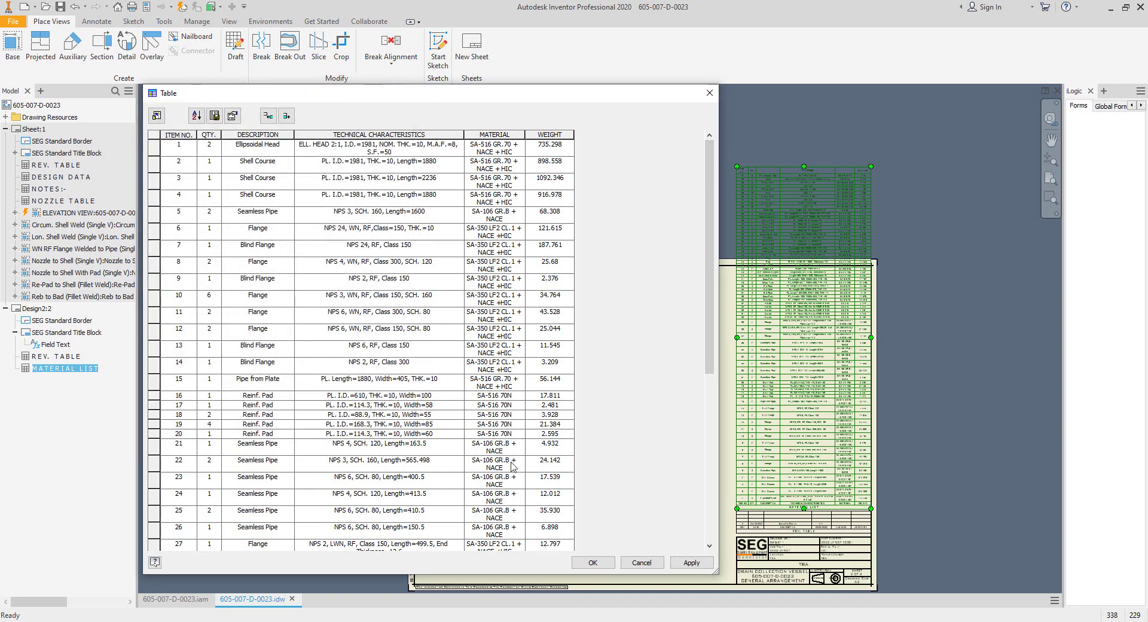
left_click(592, 561)
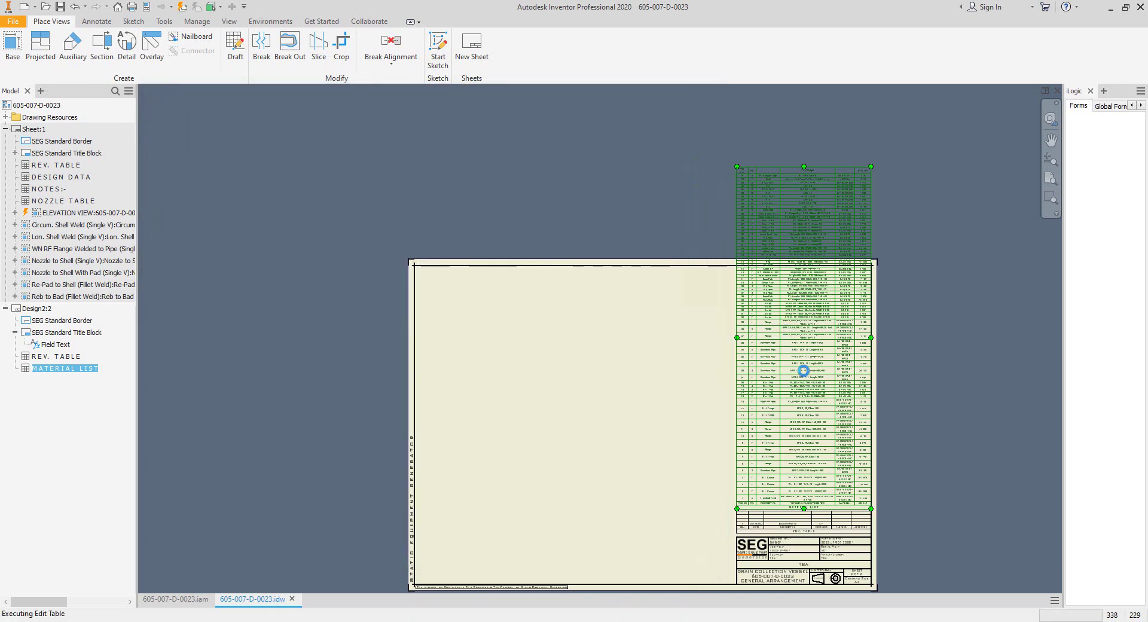
Step: Move the MATERIAL LIST table to the upper-left corner of the Design2:2 sheet border and check its fit on the sheet
scroll(813, 228, "up", 5)
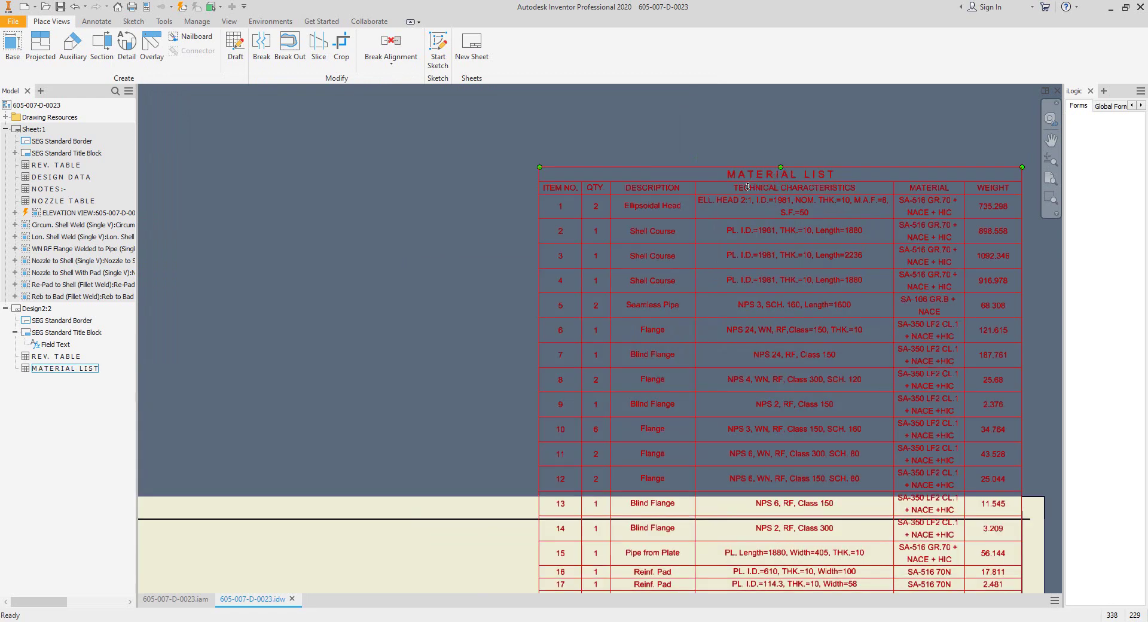
scroll(877, 193, "down", 3)
left_click(877, 193)
scroll(861, 185, "down", 3)
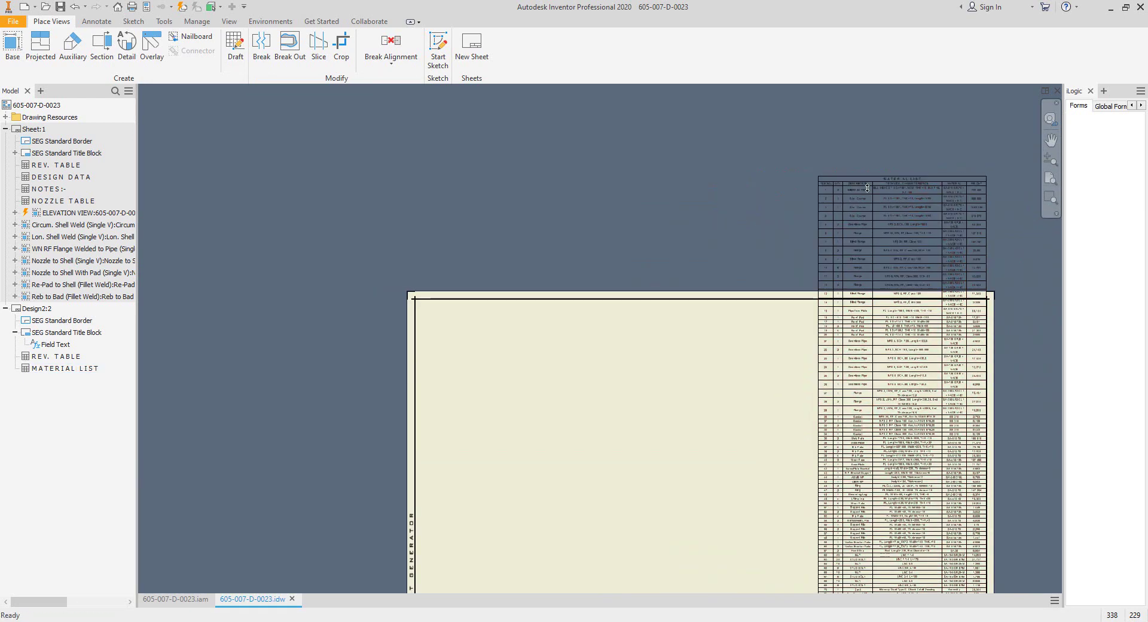
left_click_drag(891, 183, 484, 298)
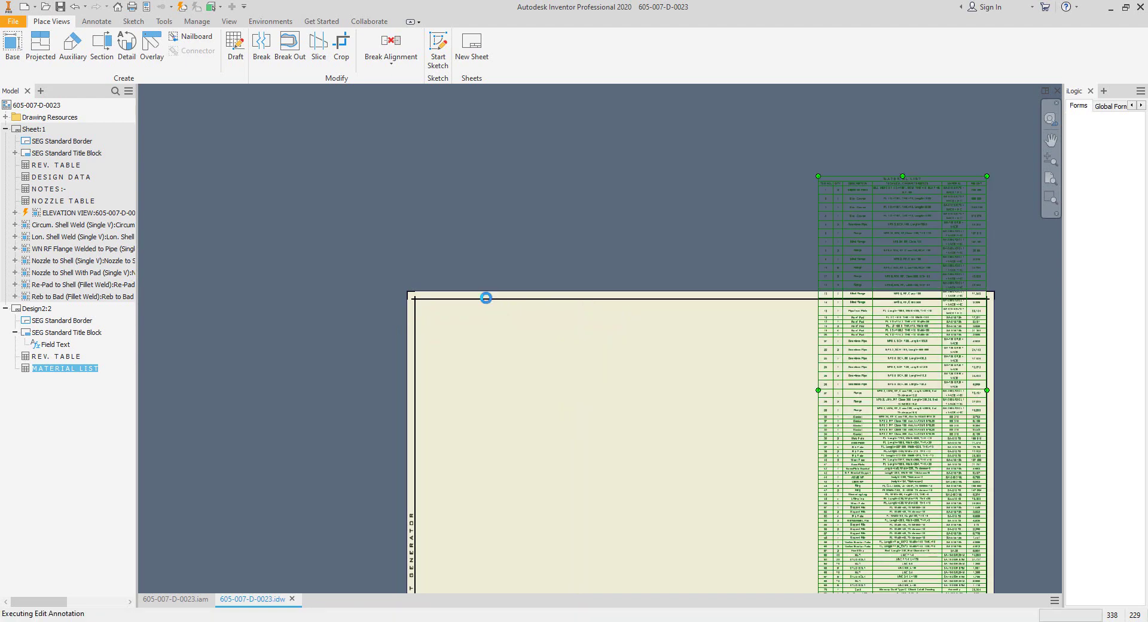
scroll(445, 306, "up", 5)
scroll(489, 293, "down", 4)
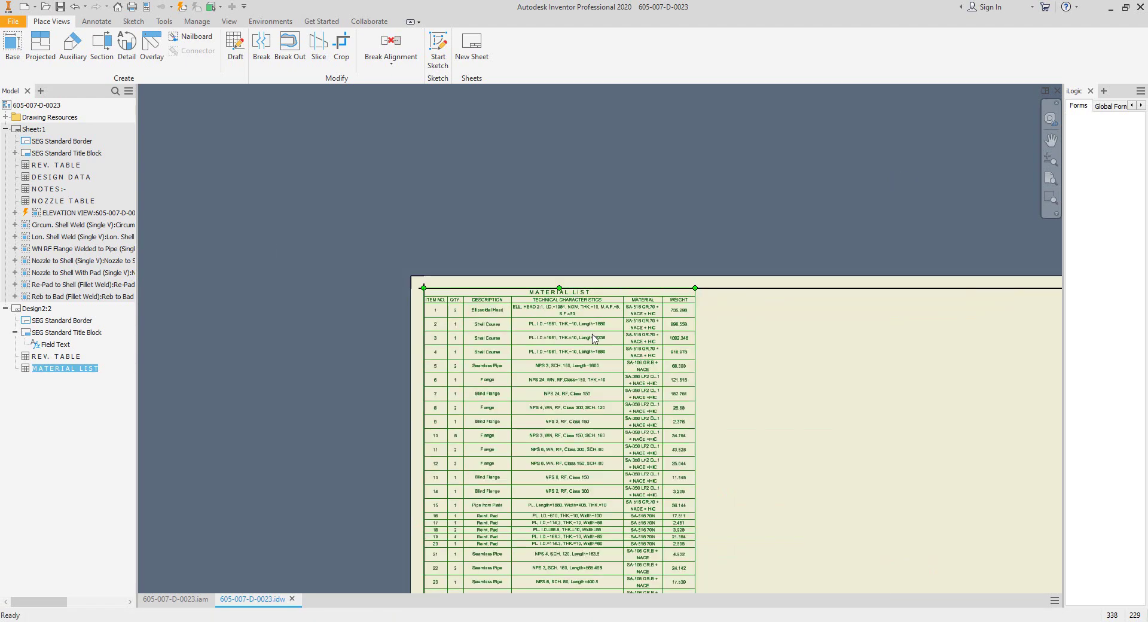
middle_click_drag(593, 335, 585, 44)
middle_click_drag(619, 580, 625, 372)
scroll(625, 372, "down", 4)
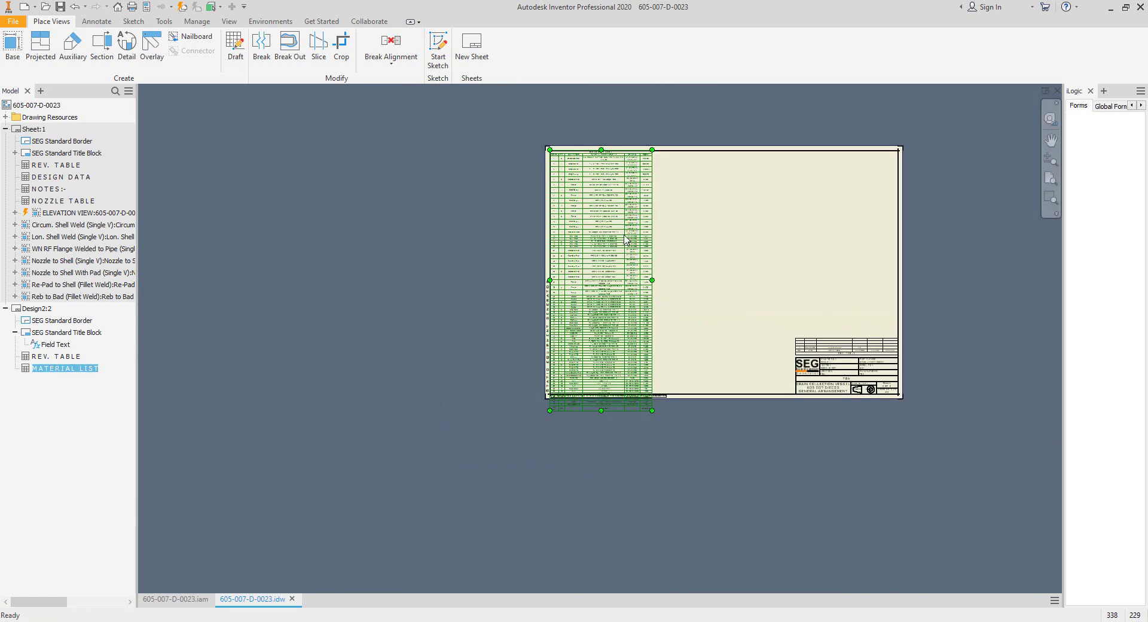
Step: Set the TECHNICAL CHARACTERISTICS column width of the MATERIAL LIST table to 85
scroll(625, 239, "up", 8)
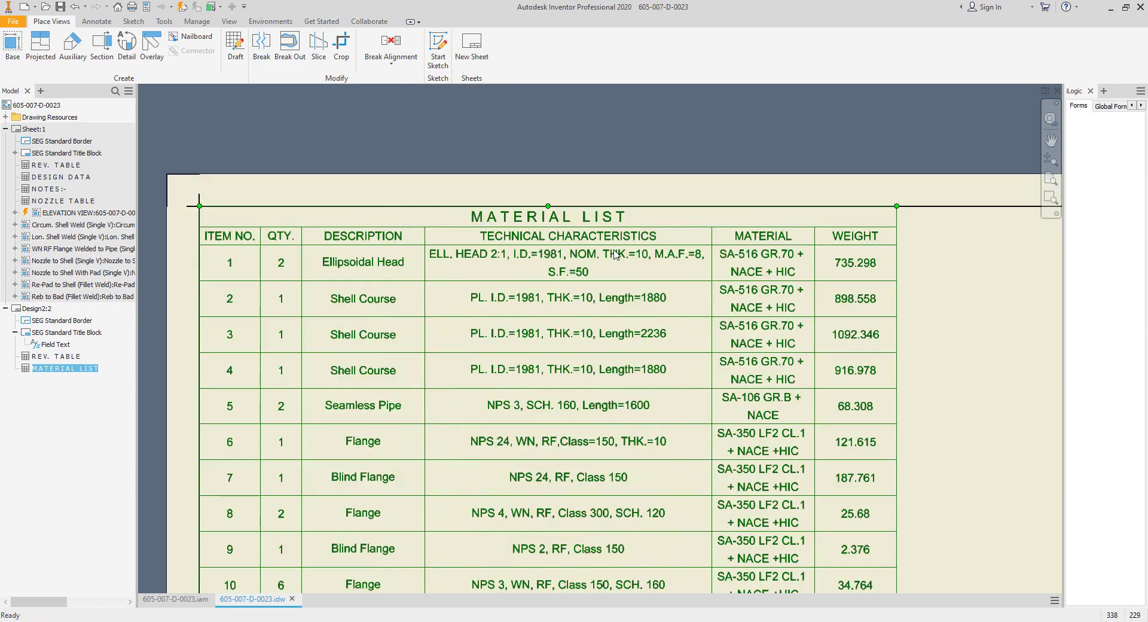
left_click(641, 250)
double_click(639, 244)
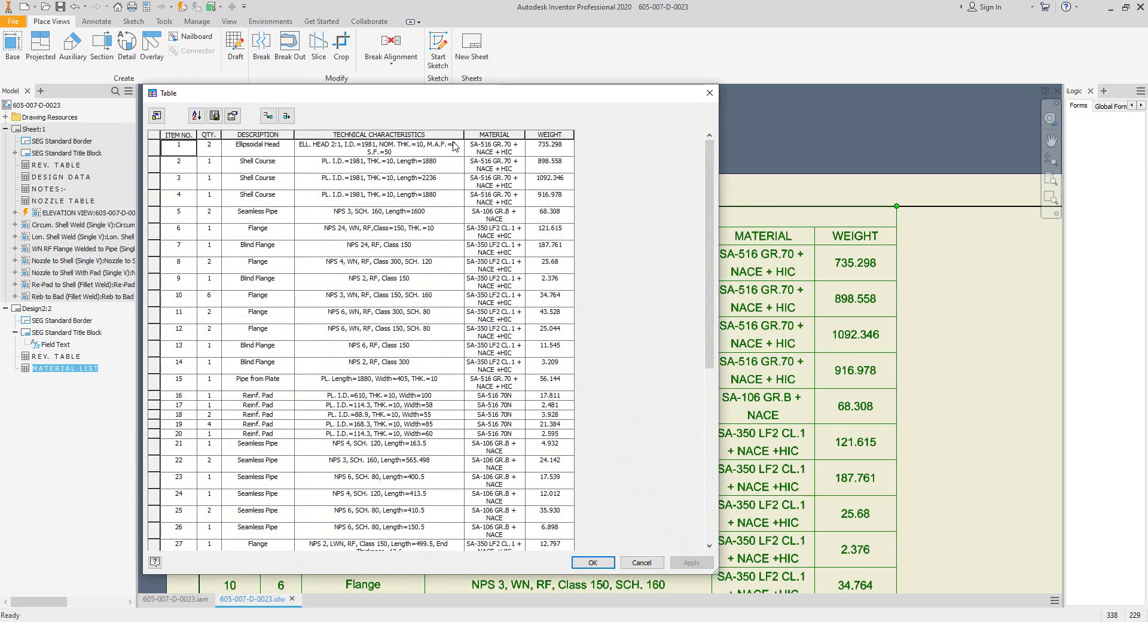
left_click(454, 135)
right_click(454, 135)
left_click(518, 188)
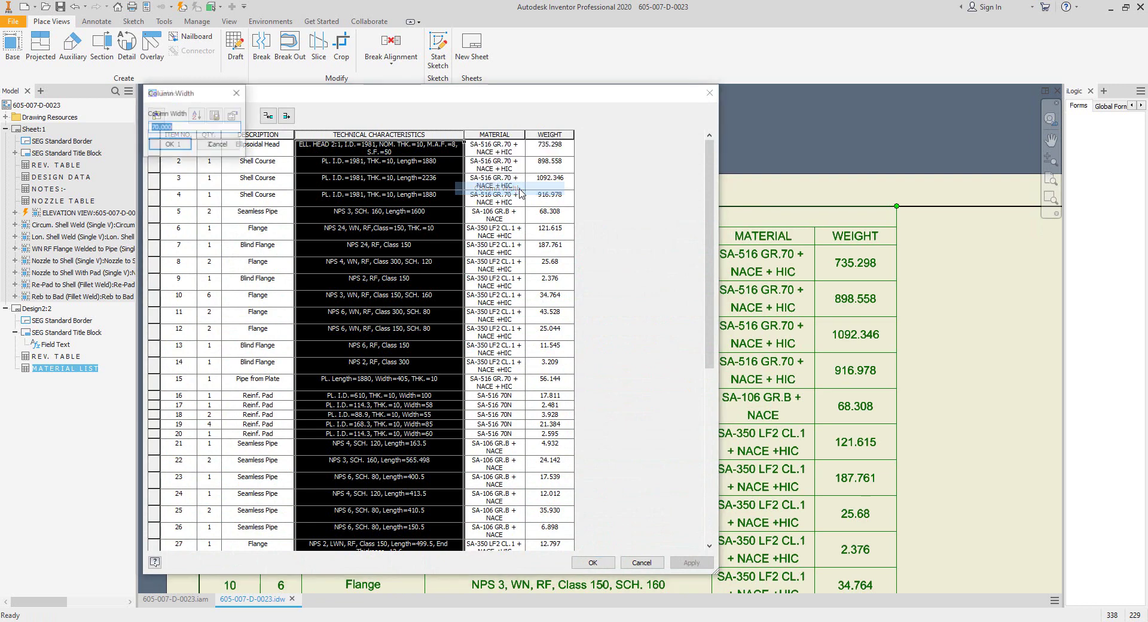
type("85")
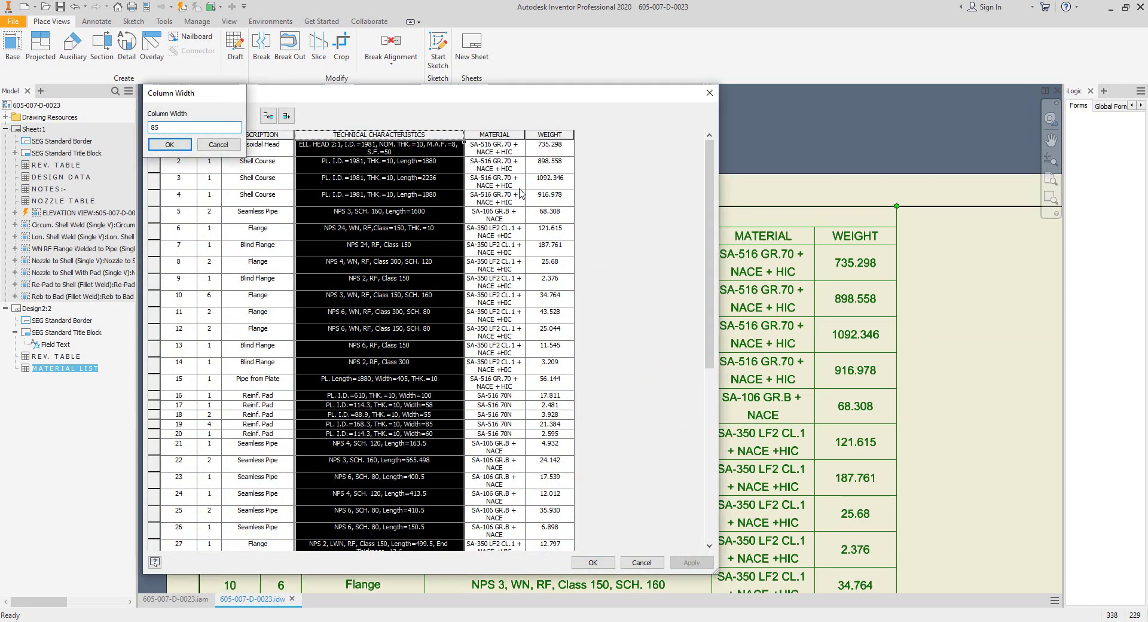
key("Return")
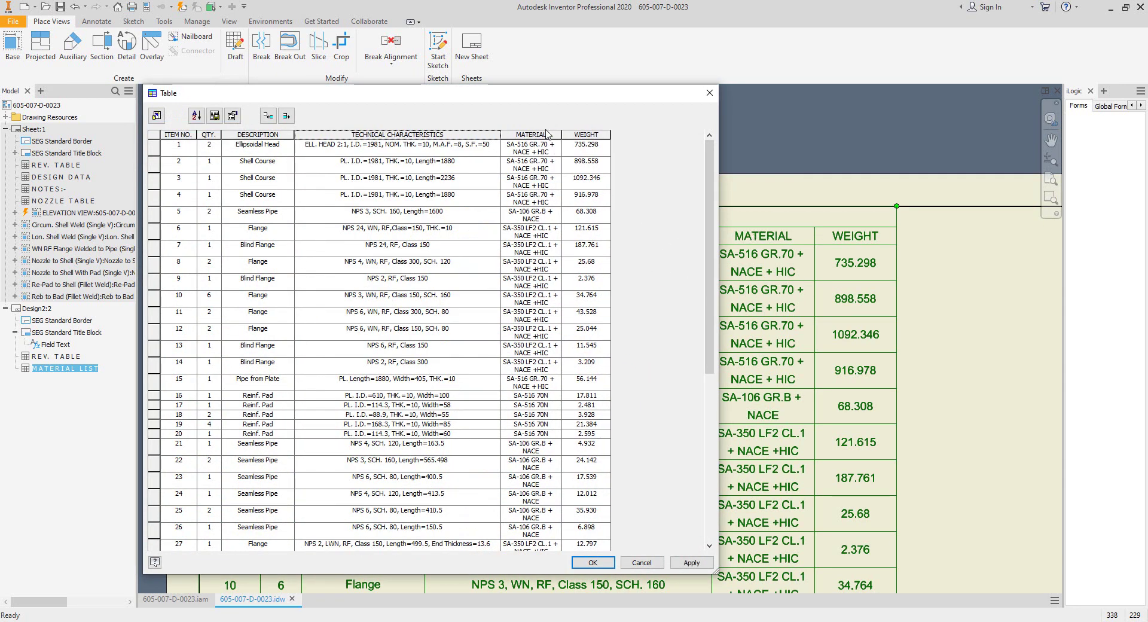
Step: Set the MATERIAL column width of the MATERIAL LIST table to 50
left_click(546, 138)
right_click(545, 139)
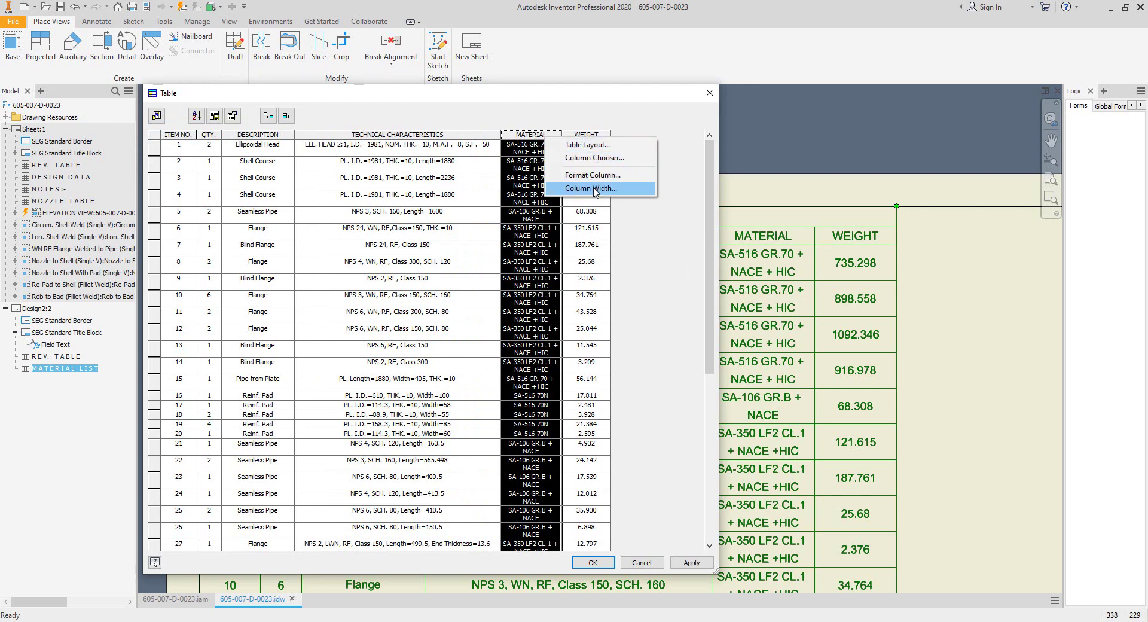
left_click(592, 189)
type("5")
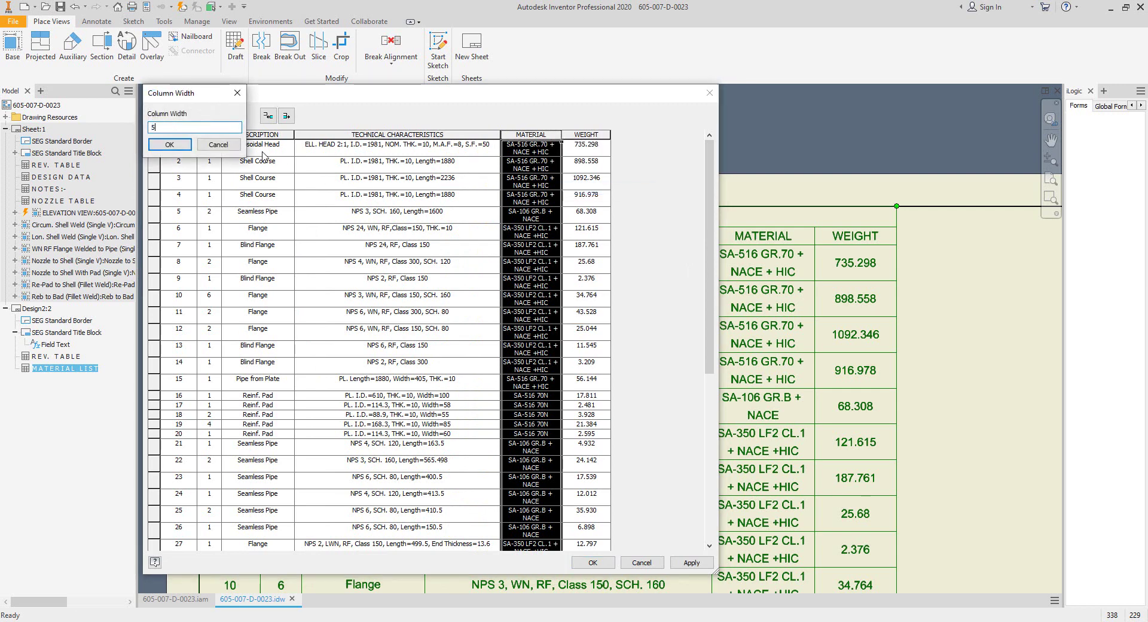
type("0")
key("Return")
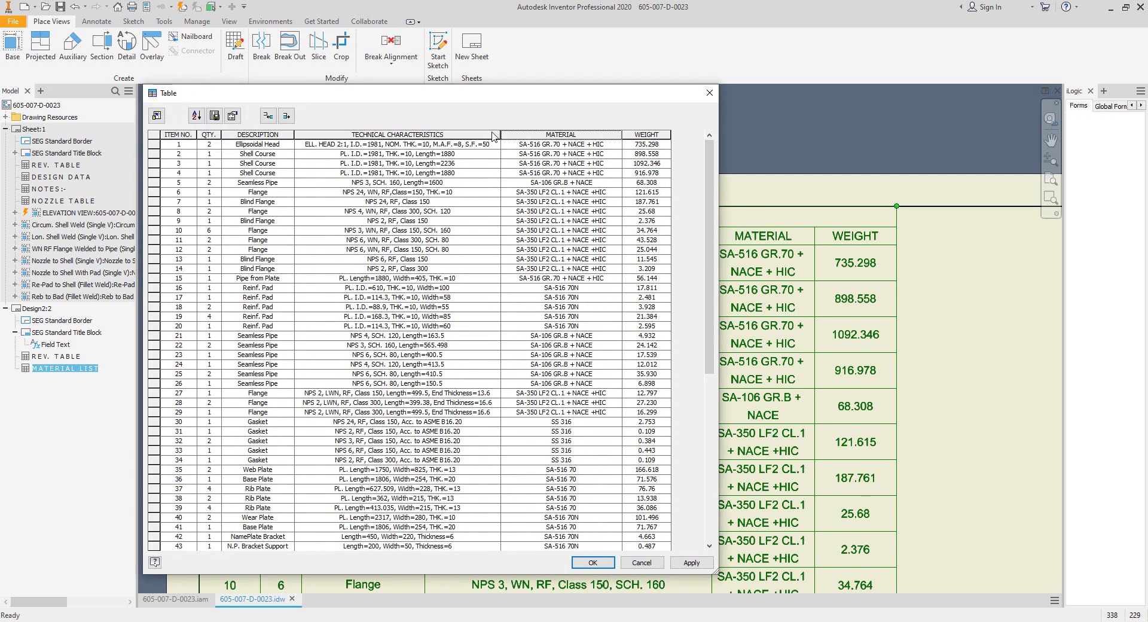
Step: Left-justify the values of the TECHNICAL CHARACTERISTICS column in the MATERIAL LIST table
left_click_drag(513, 134, 485, 131)
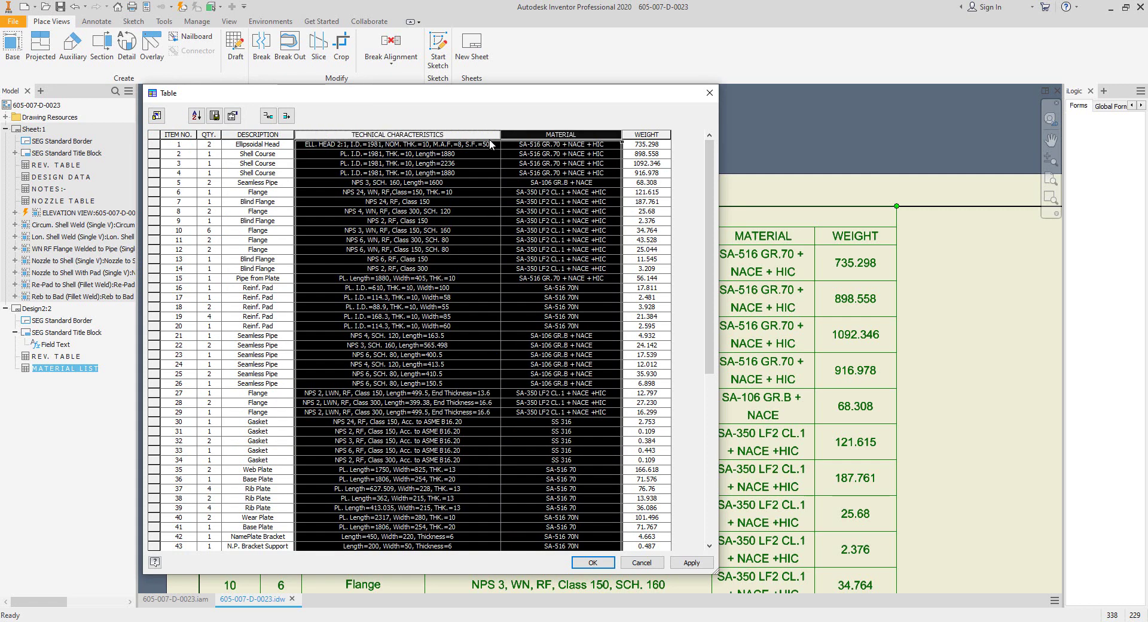
left_click(457, 139)
right_click(458, 142)
left_click(485, 190)
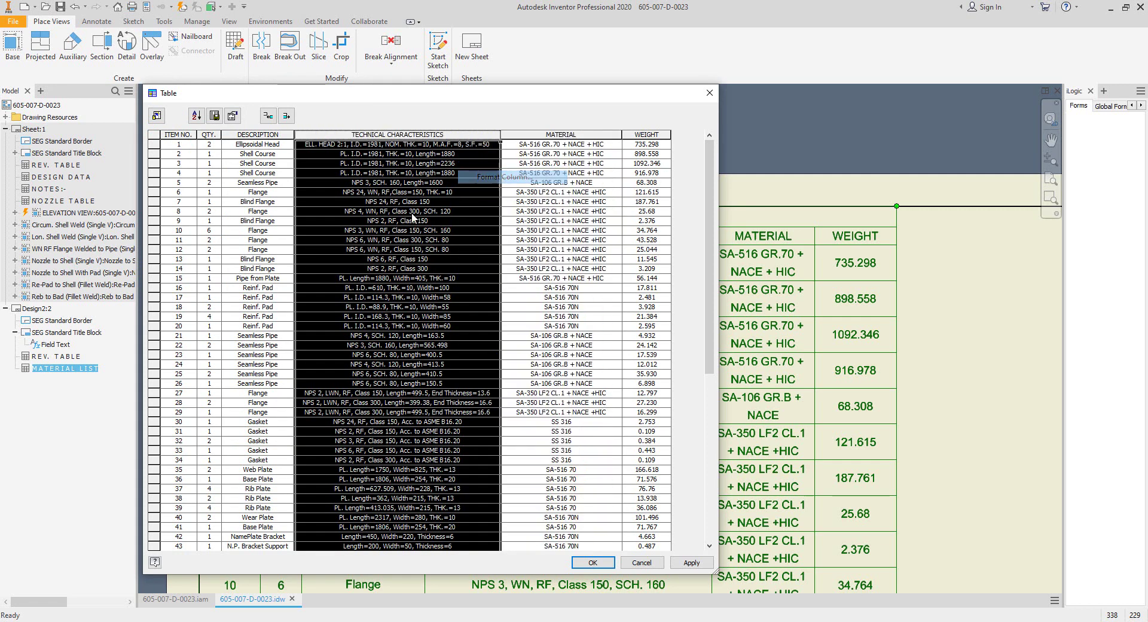
left_click(229, 265)
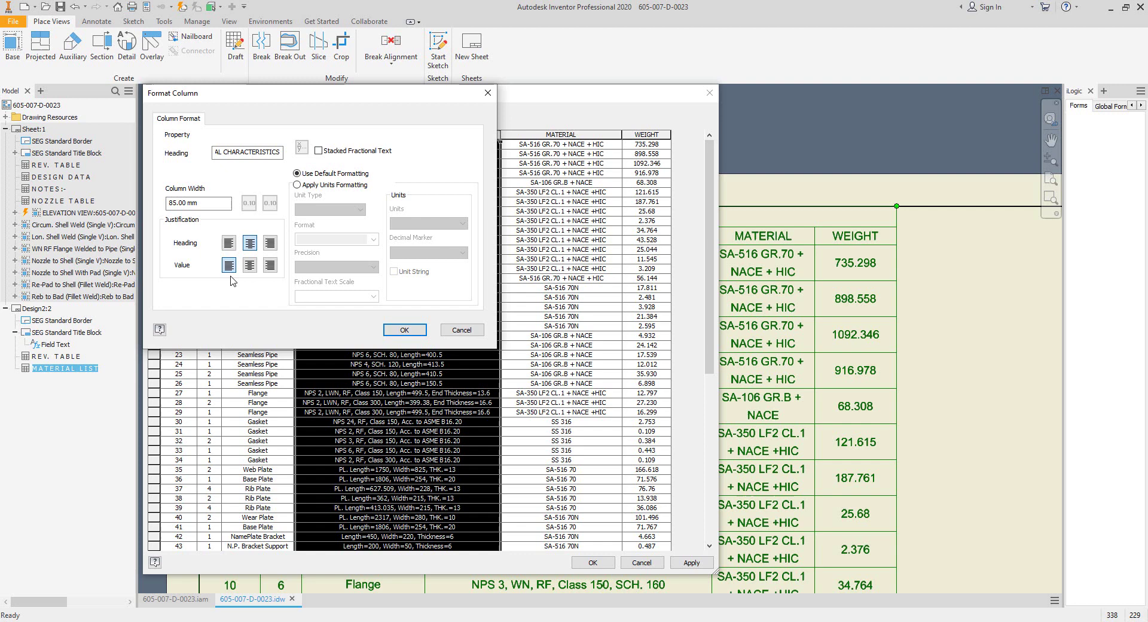
left_click(401, 329)
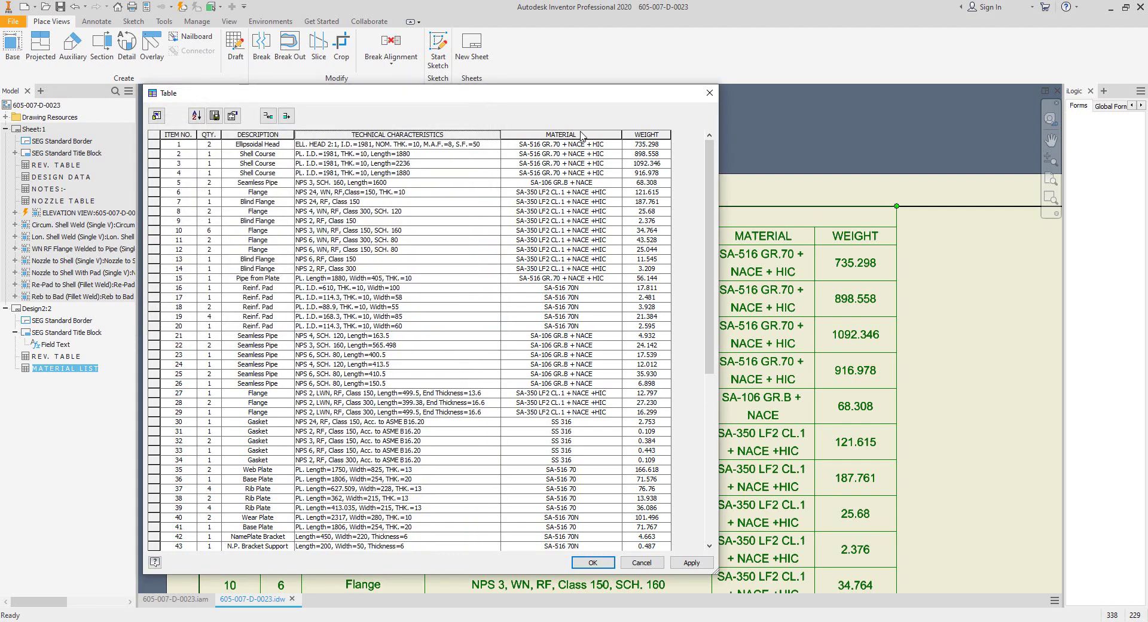
Step: Left-justify the values of the MATERIAL and DESCRIPTION columns and apply the table changes to the sheet
right_click(580, 135)
left_click(603, 171)
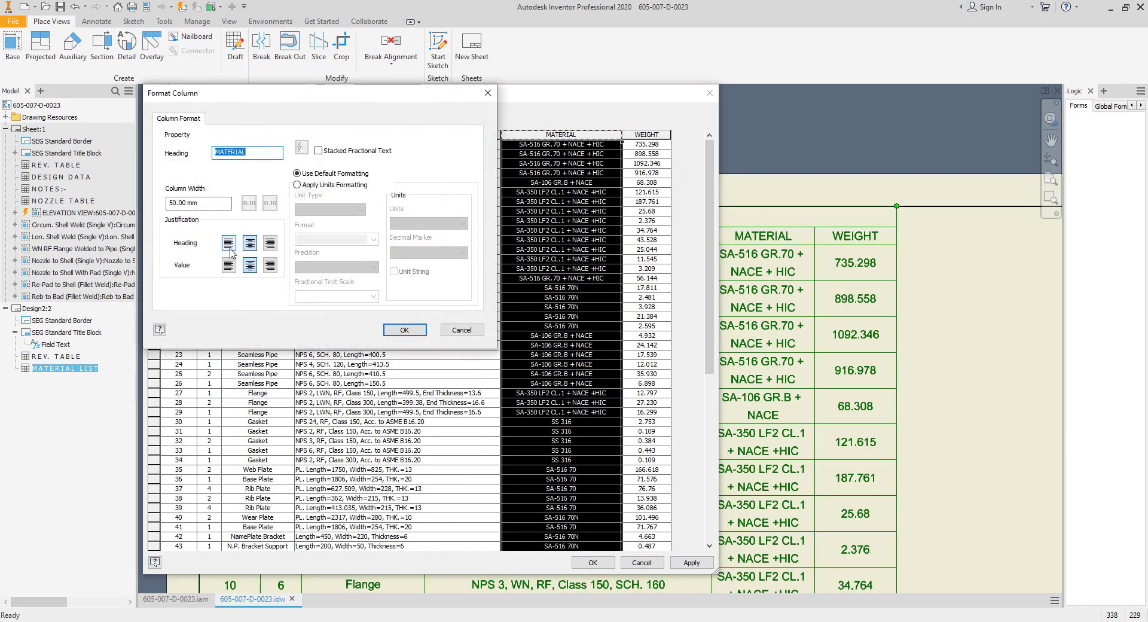
left_click(404, 330)
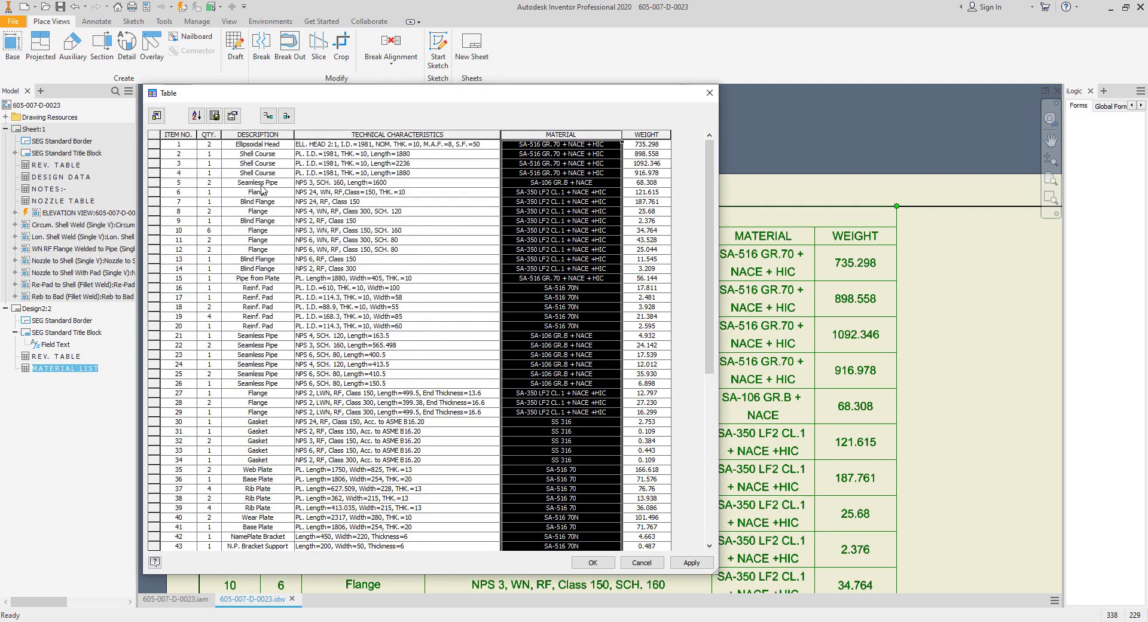
right_click(273, 135)
left_click(311, 171)
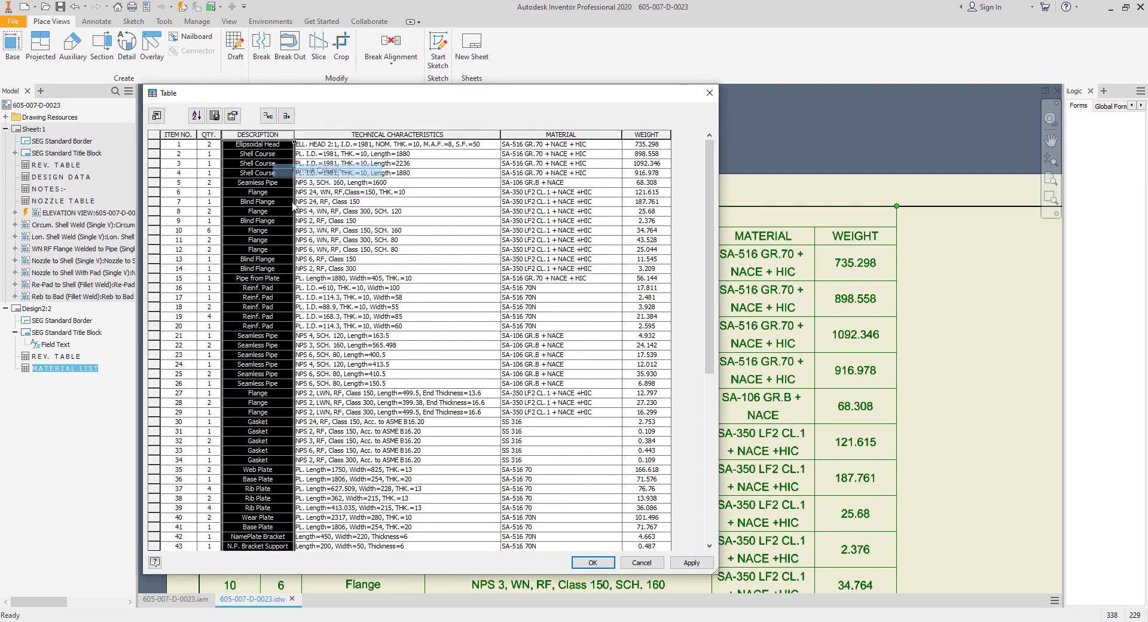
left_click(227, 270)
left_click(404, 330)
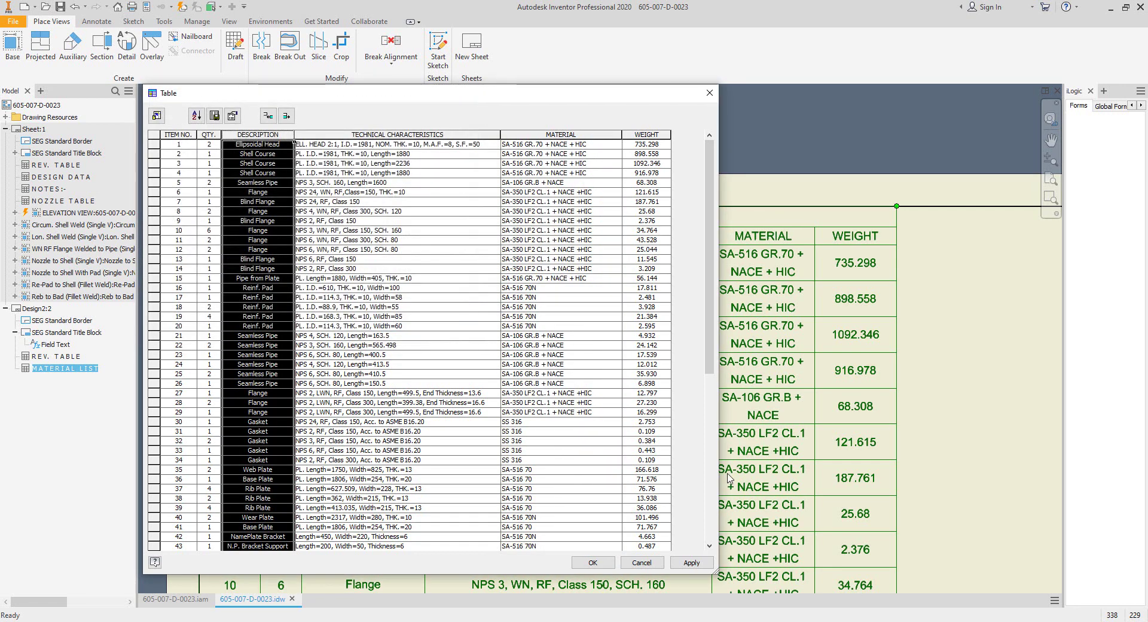
left_click(593, 562)
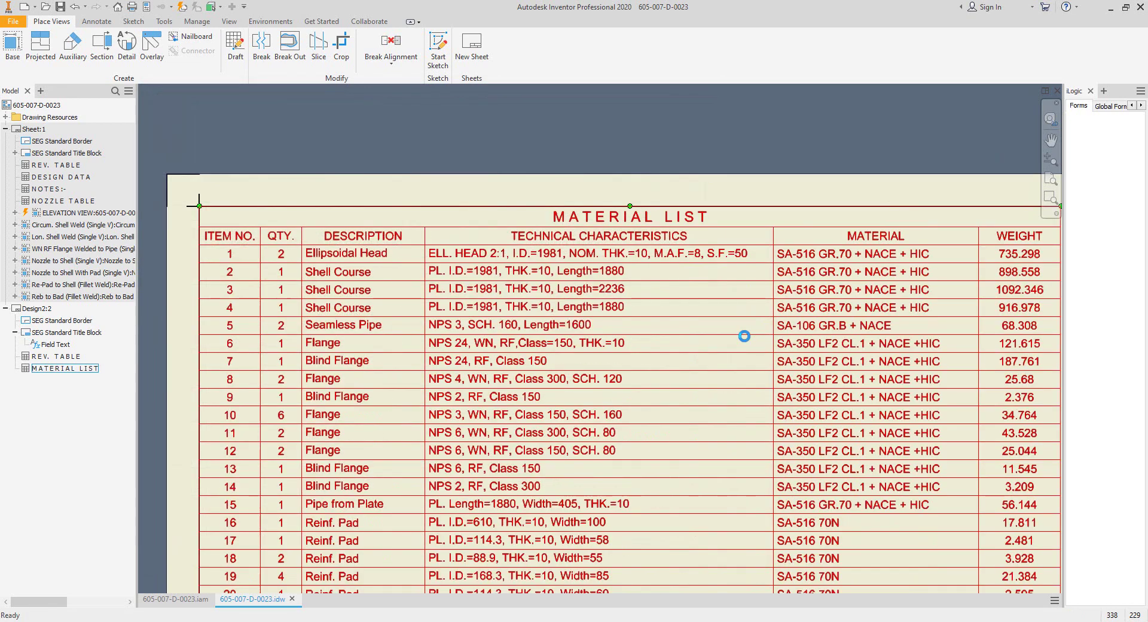
Step: Place a shaded isometric base view of the vessel without hidden lines beside the MATERIAL LIST at 1:20 scale, showing the top, left and front
scroll(743, 336, "down", 8)
middle_click_drag(730, 385, 697, 288)
scroll(704, 383, "up", 8)
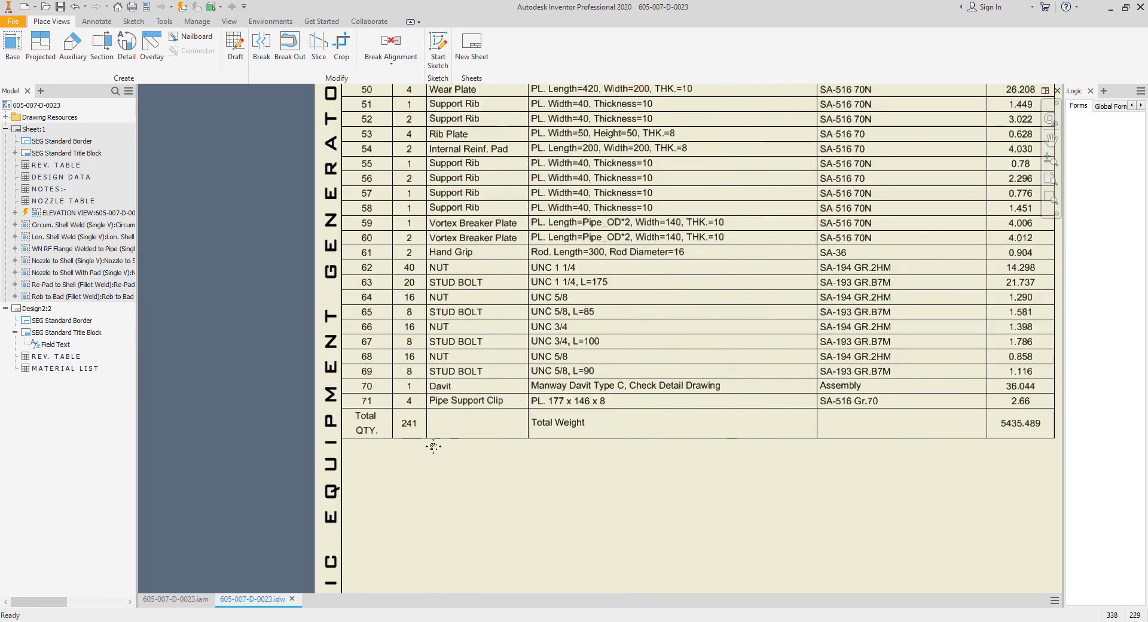
scroll(386, 428, "down", 4)
middle_click(528, 356)
middle_click(528, 356)
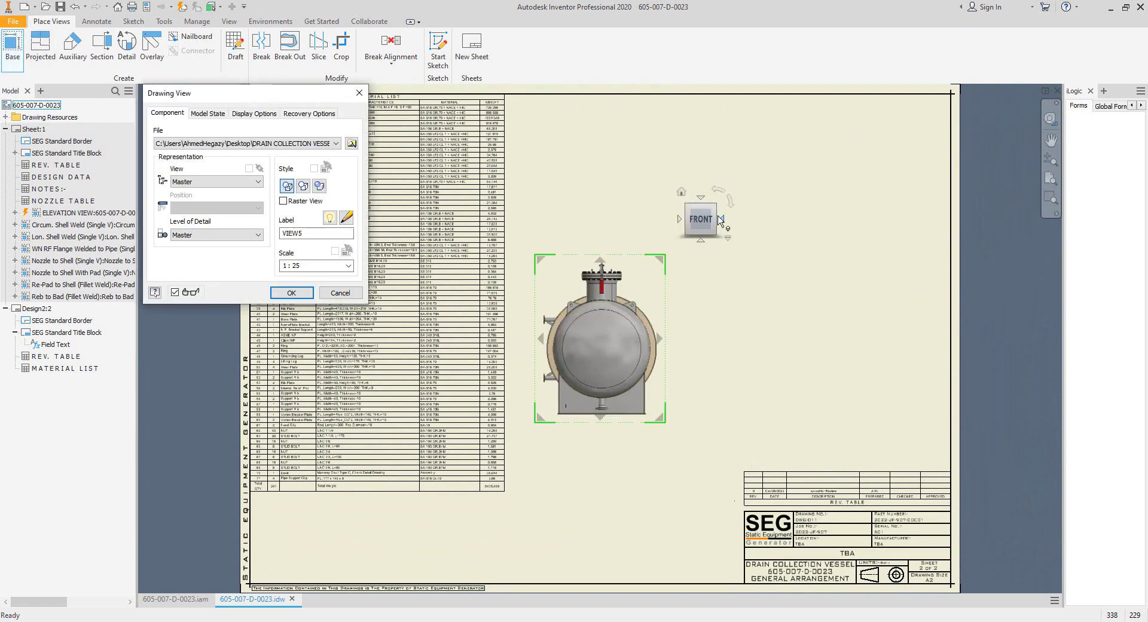
left_click(688, 208)
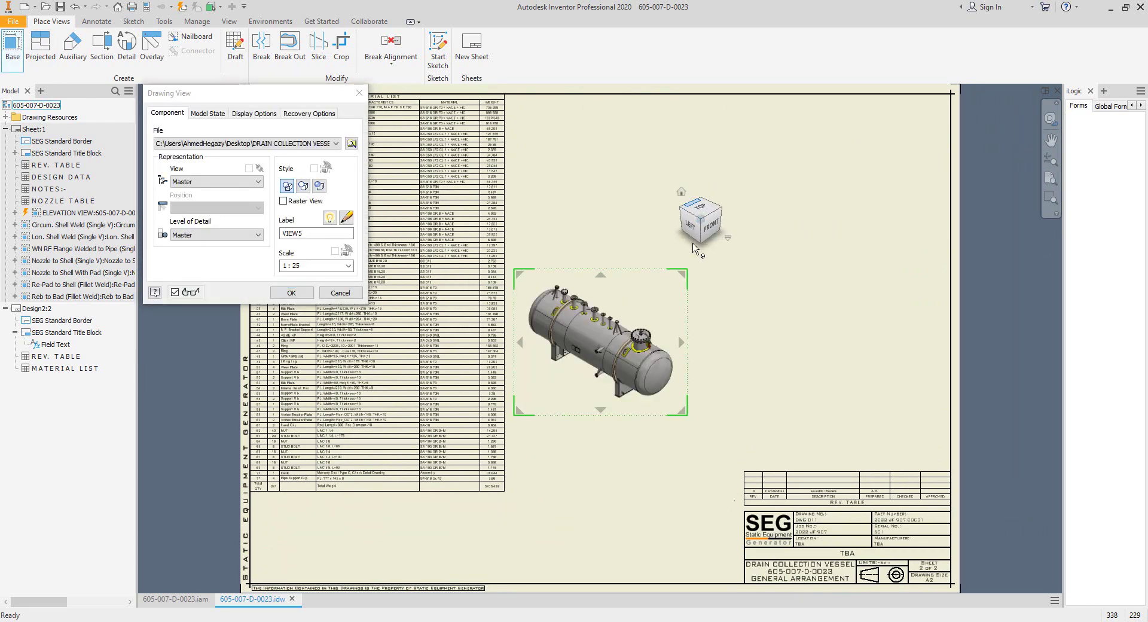
left_click(302, 268)
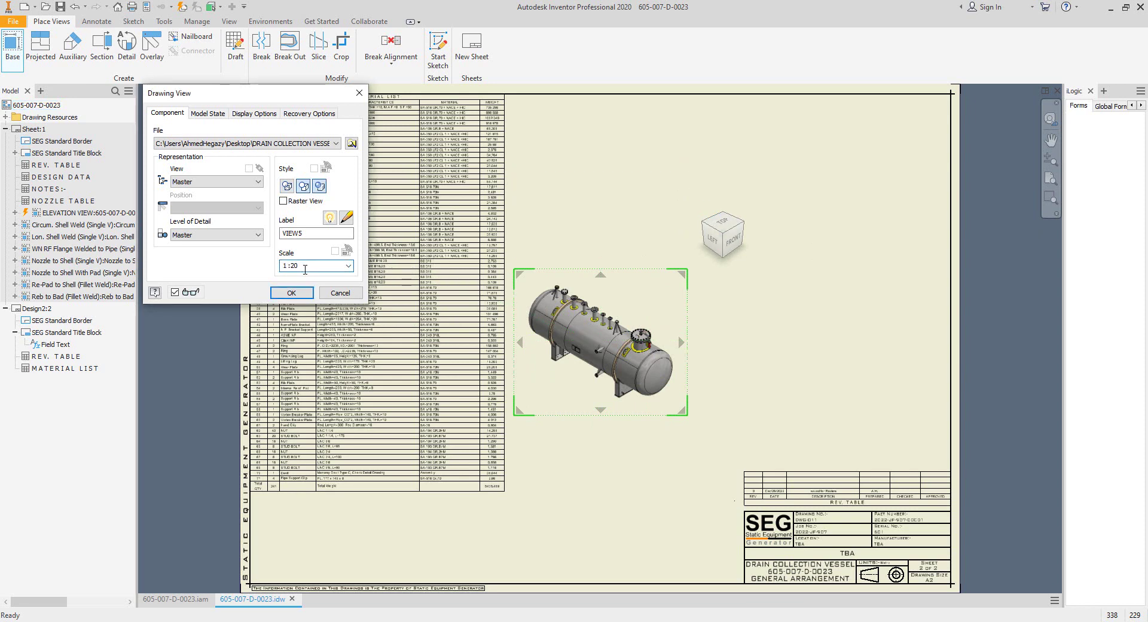
left_click_drag(801, 238, 939, 174)
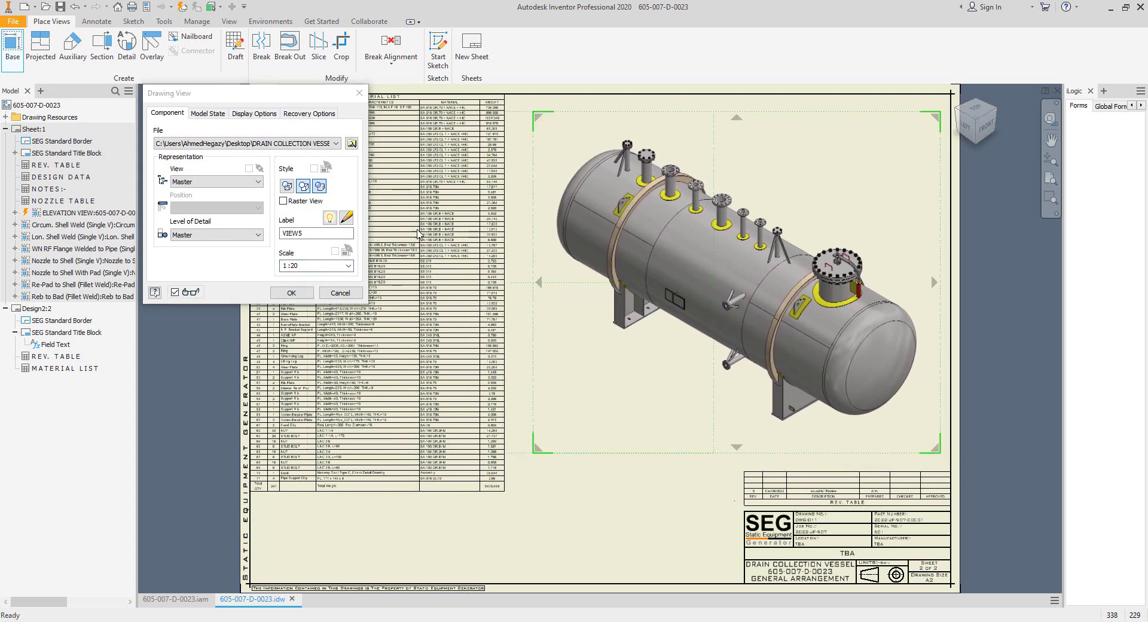
left_click(303, 294)
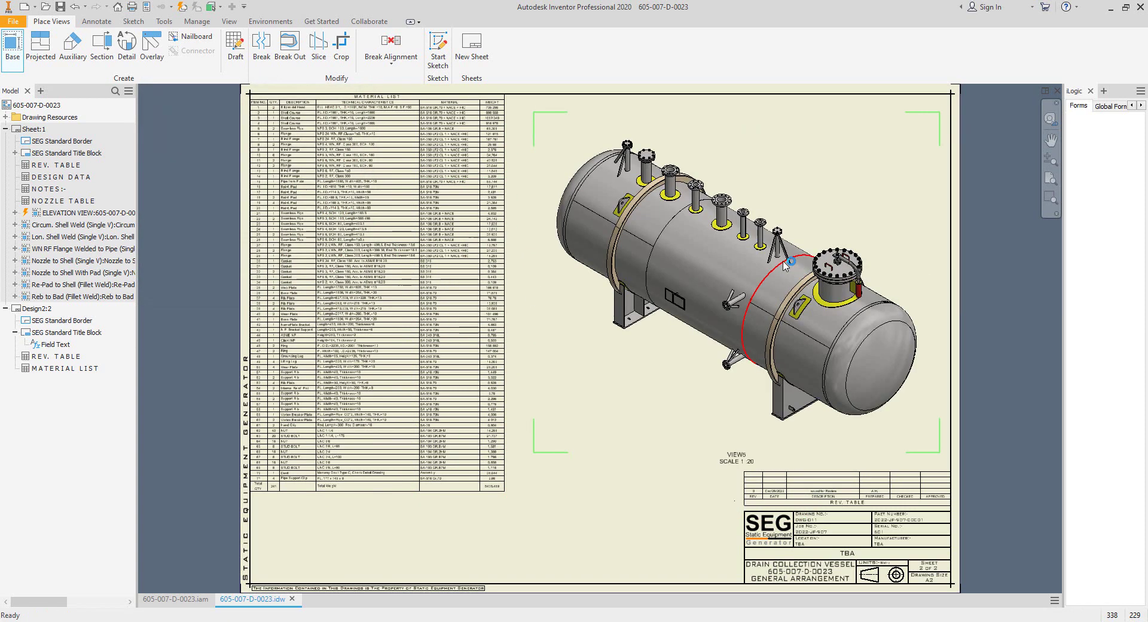
Step: Hide the label of the isometric vessel view on Design2:2
double_click(702, 403)
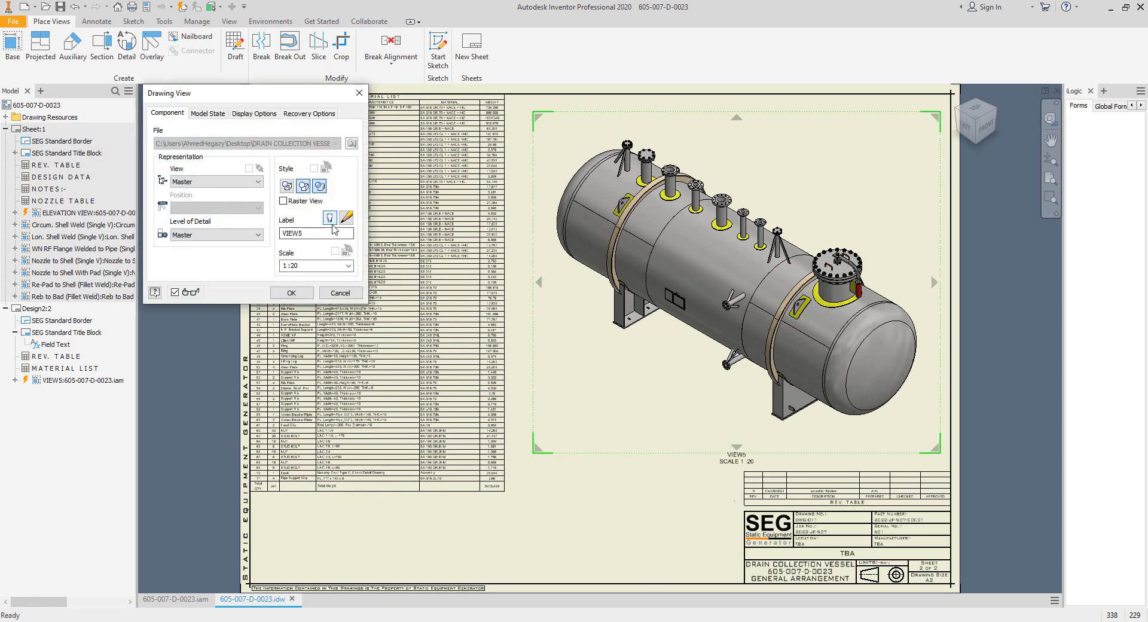
left_click(330, 217)
left_click(291, 292)
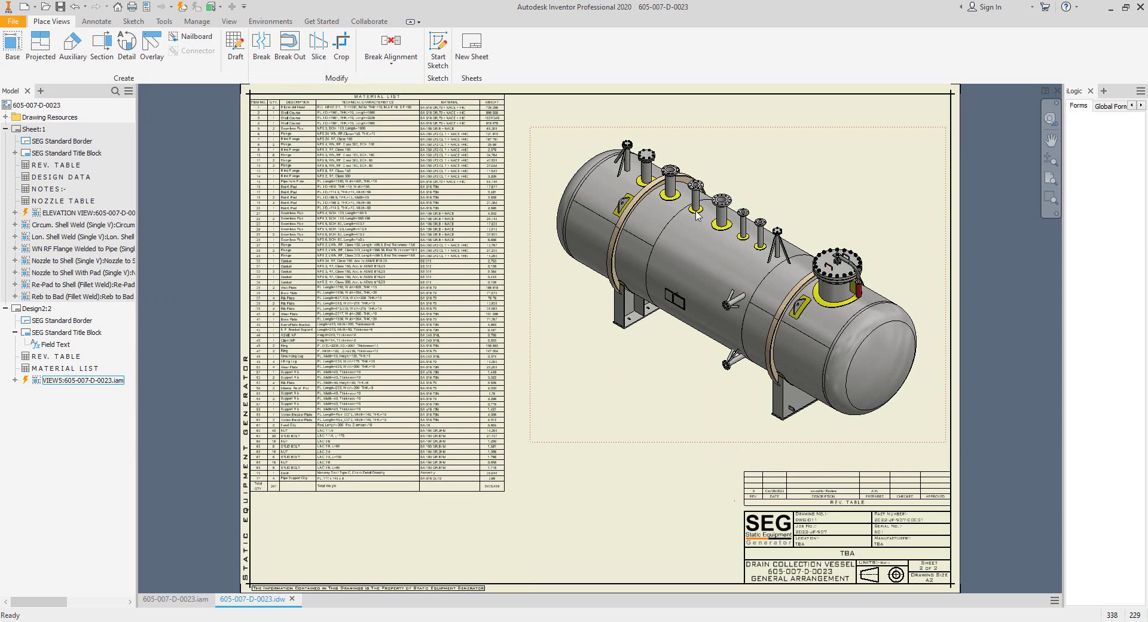
Step: Add a balloon below the vessel's front head using the Item No in Bill of material style and the Parts Only (legacy) BOM view
left_click(96, 21)
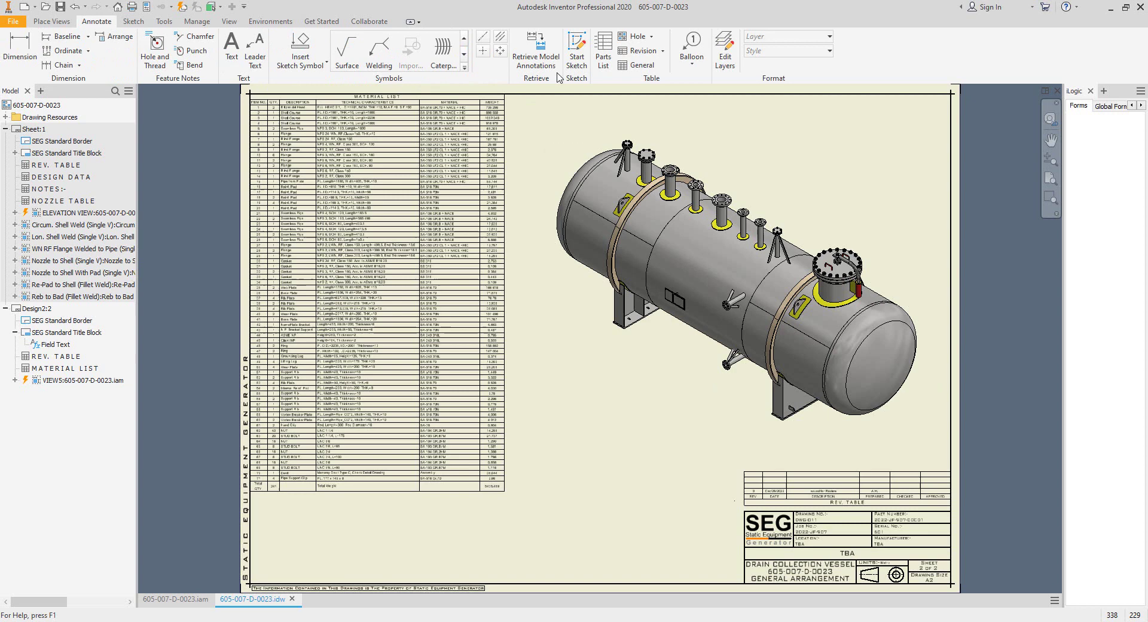
left_click(691, 48)
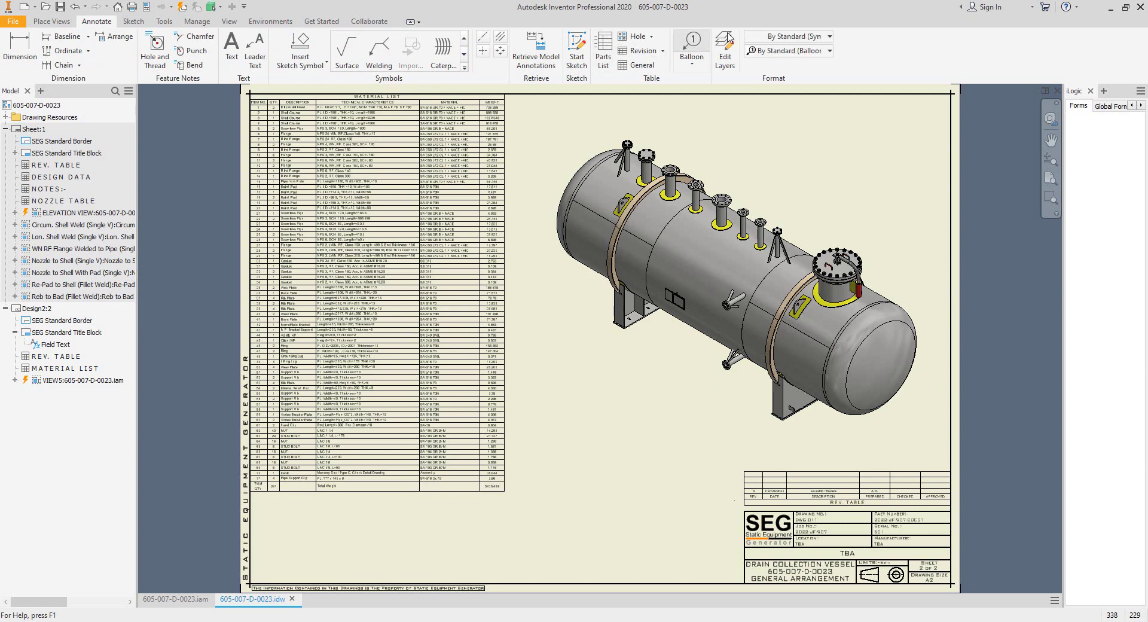
left_click(823, 51)
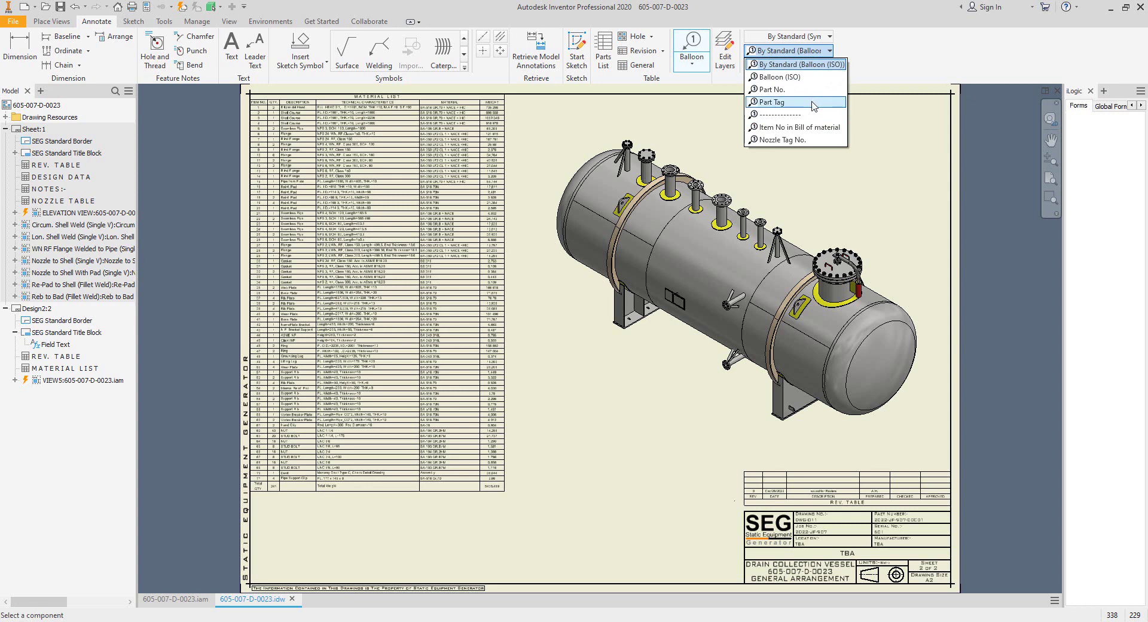
left_click(778, 128)
left_click(859, 426)
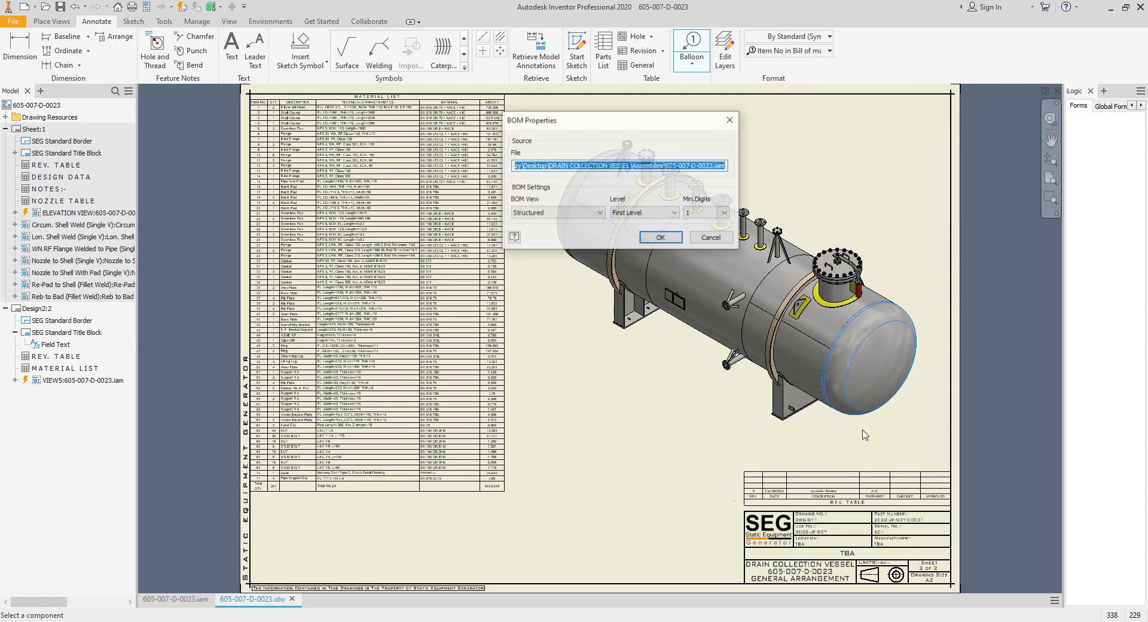
left_click(600, 213)
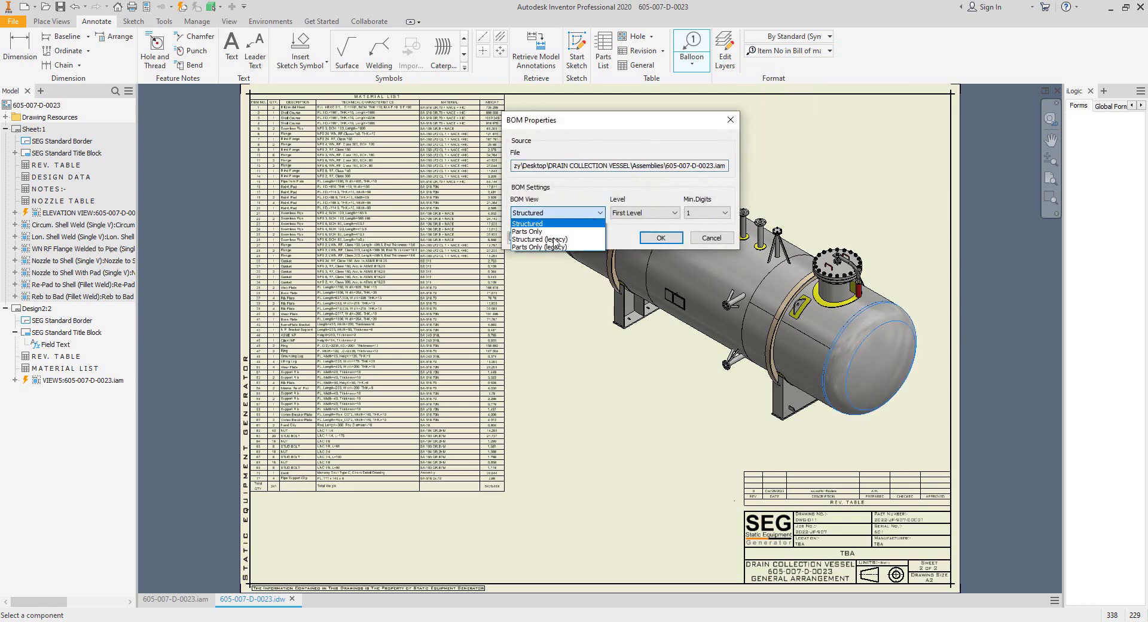
left_click(557, 247)
left_click(661, 237)
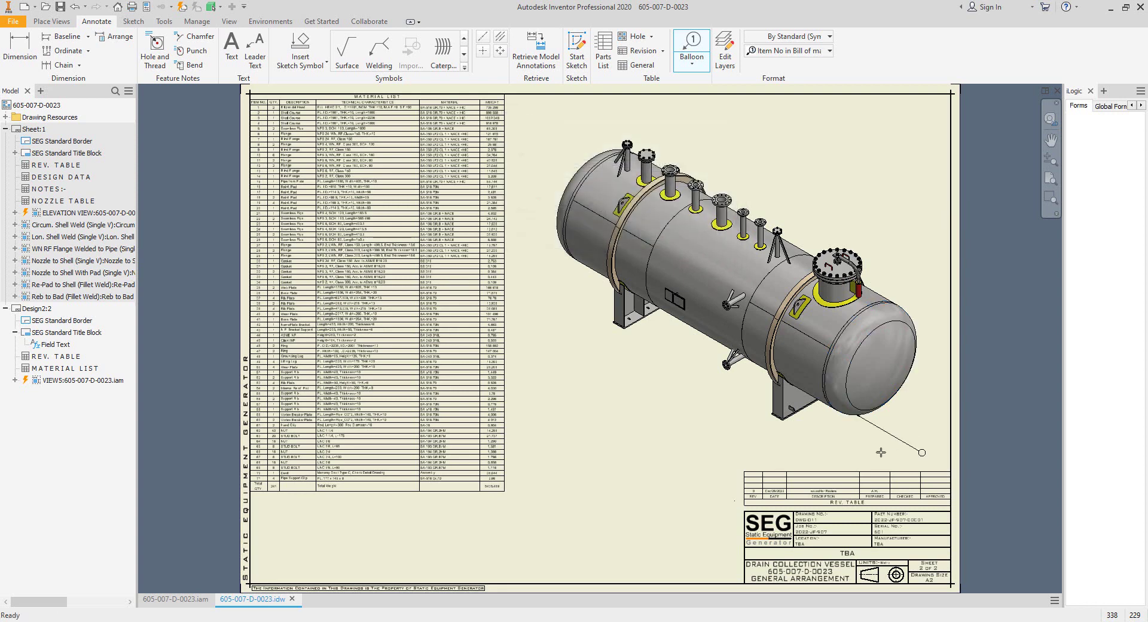
scroll(861, 427, "up", 3)
right_click(861, 427)
left_click(923, 422)
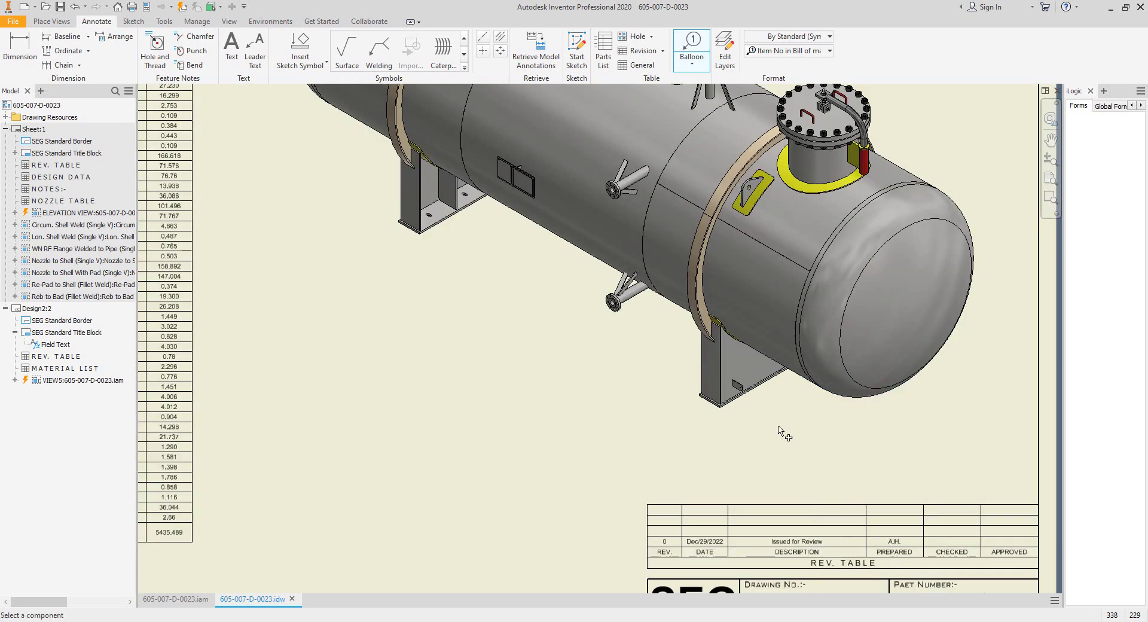
Step: Add balloons to the undersides of the middle shell course and the shell course farthest from the manway
middle_click_drag(641, 379, 705, 409)
middle_click_drag(734, 345, 774, 403)
left_click(662, 329)
left_click(621, 354)
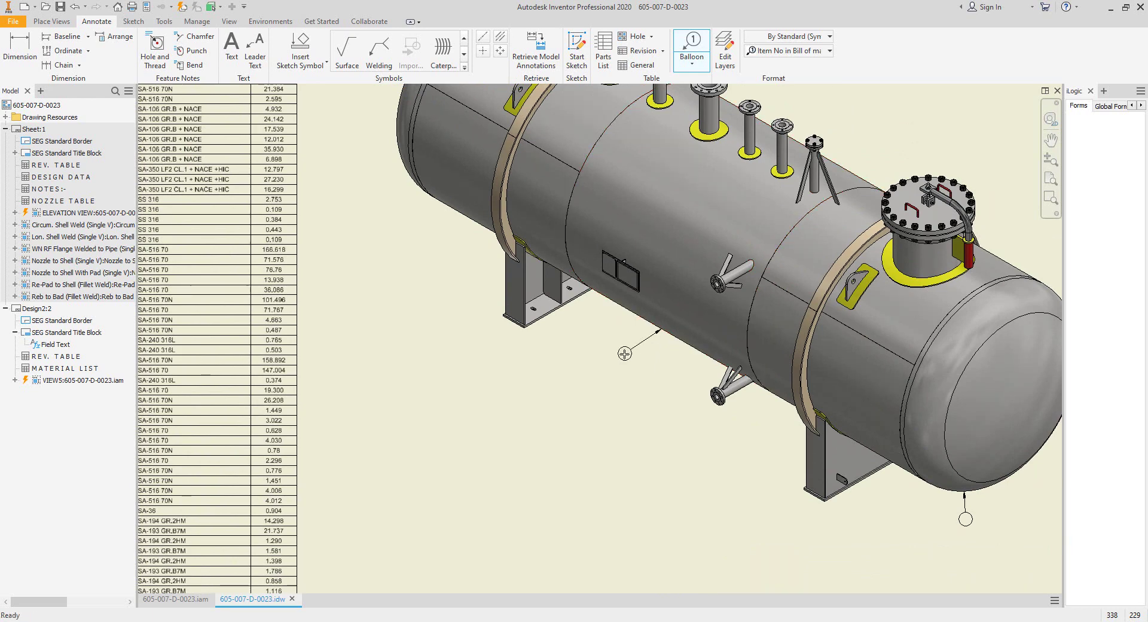
left_click(472, 224)
right_click(450, 246)
left_click(388, 248)
scroll(482, 250, "down", 3)
middle_click_drag(486, 251, 497, 273)
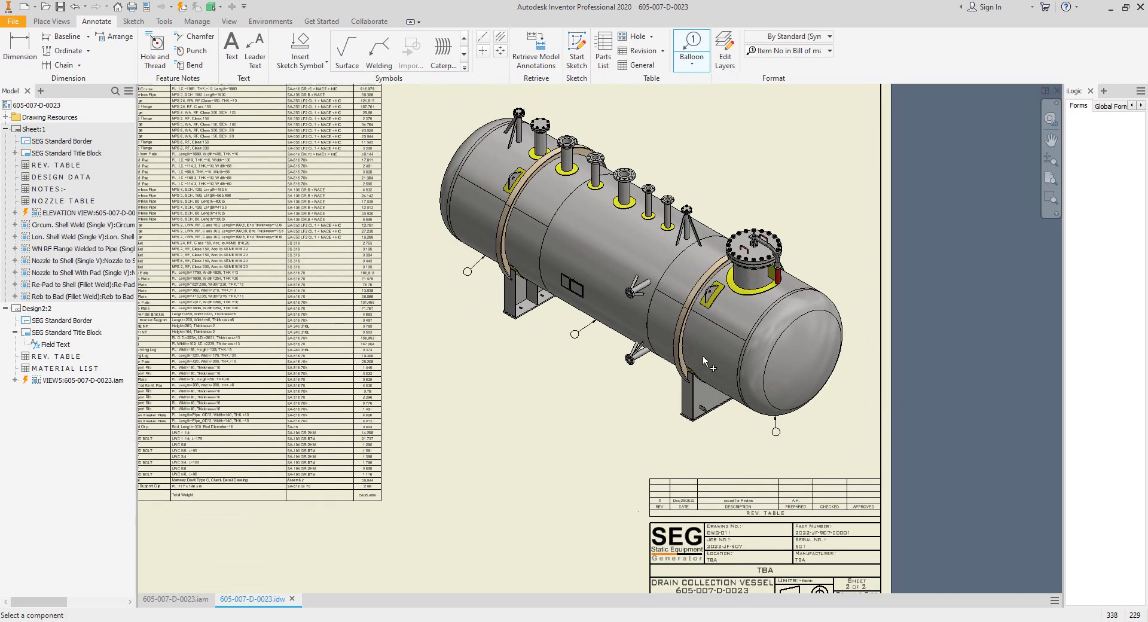
Step: Add a balloon to the shell course beside the manway, finish ballooning, and save the drawing
scroll(789, 264, "up", 4)
left_click(810, 293)
left_click(848, 259)
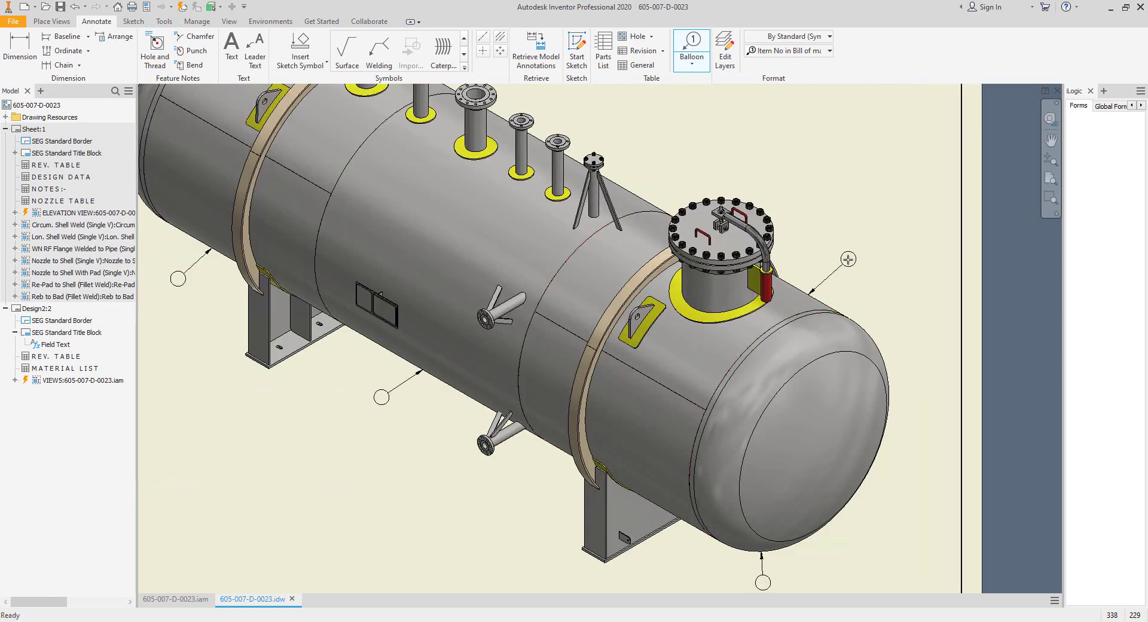
right_click(848, 259)
left_click(888, 260)
right_click(739, 132)
left_click(703, 134)
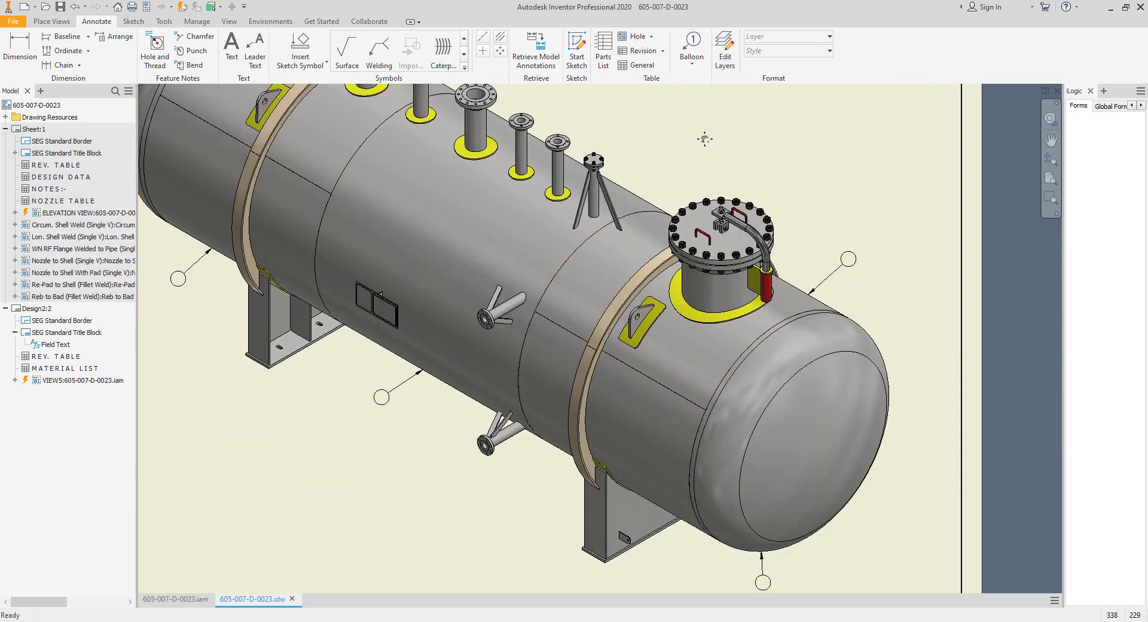
key("Home")
left_click(55, 7)
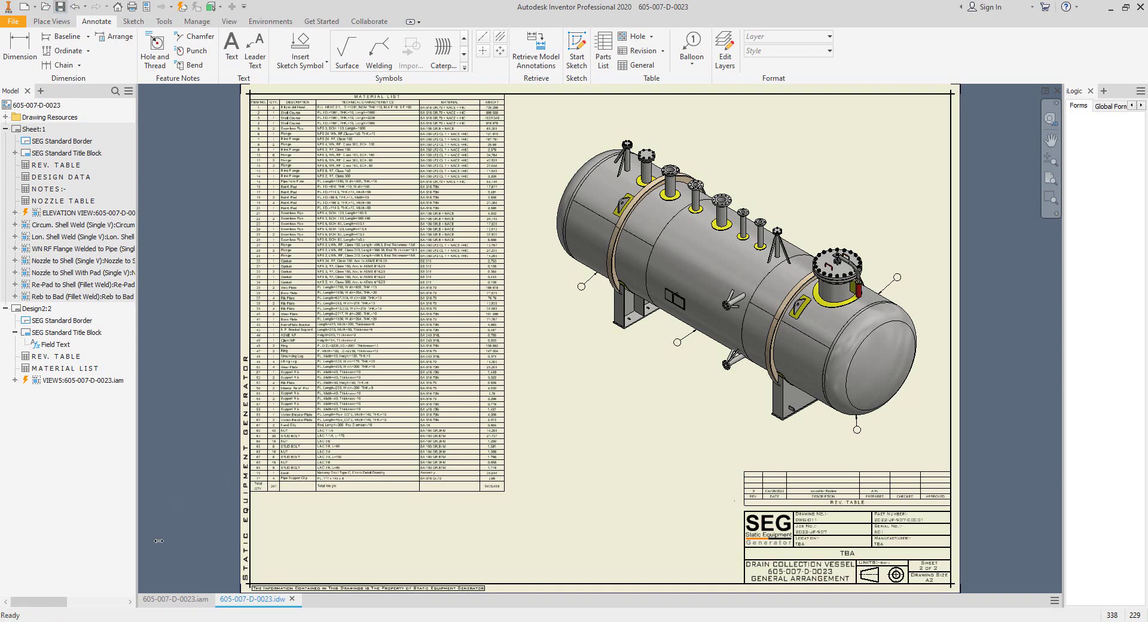
Step: Switch to Static Equipment Generator and open the vessel's bill of materials
left_click(191, 597)
left_click(192, 606)
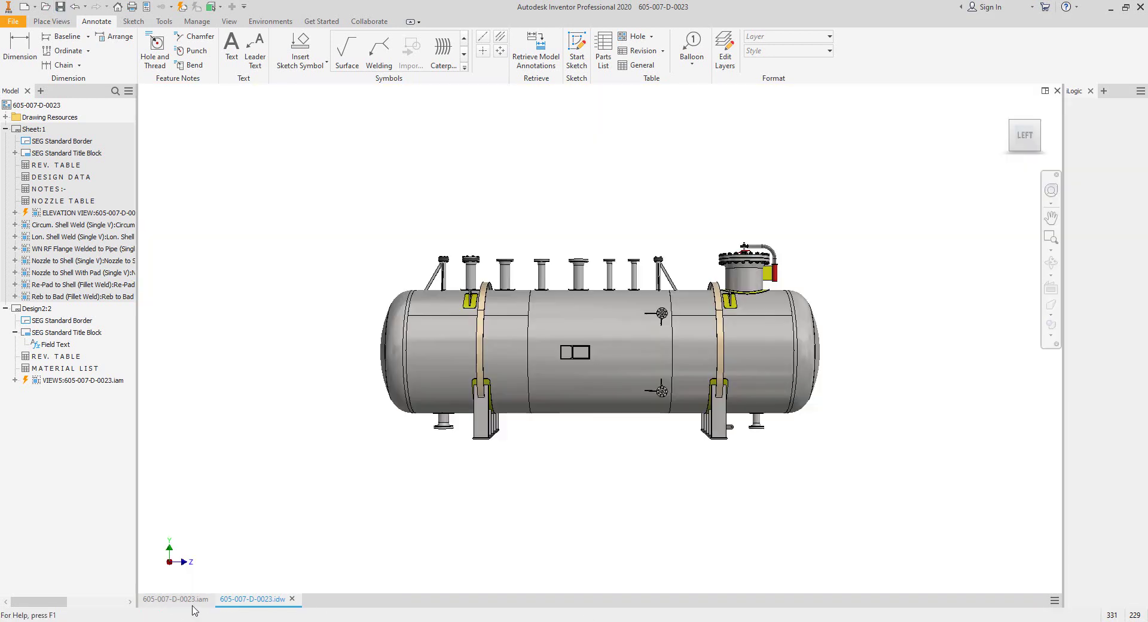
key("alt+Tab")
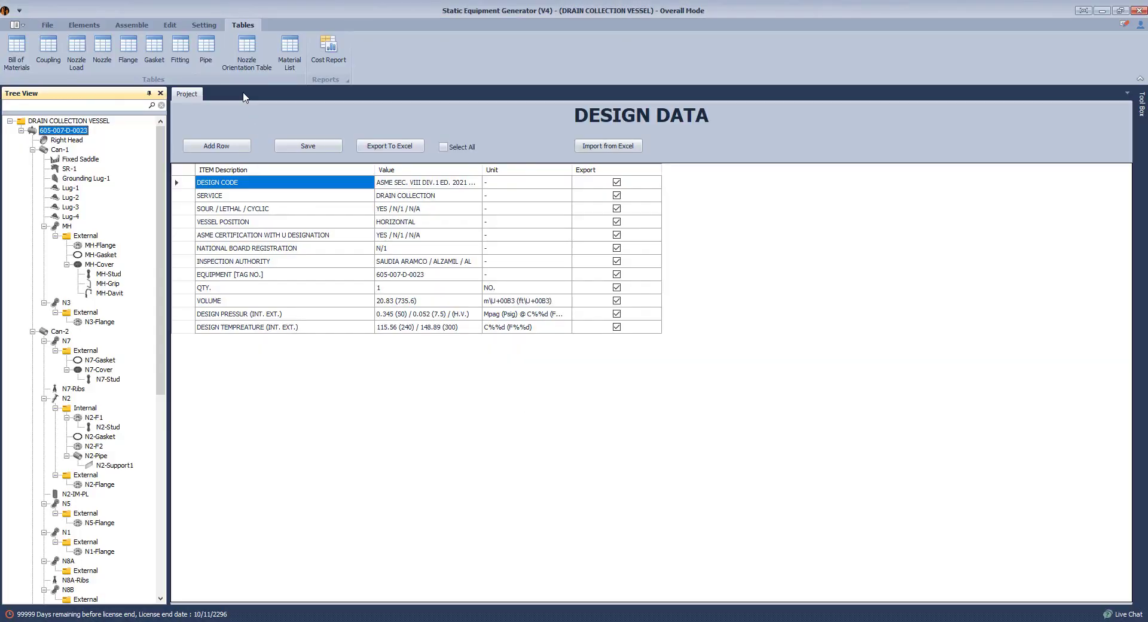
left_click(131, 24)
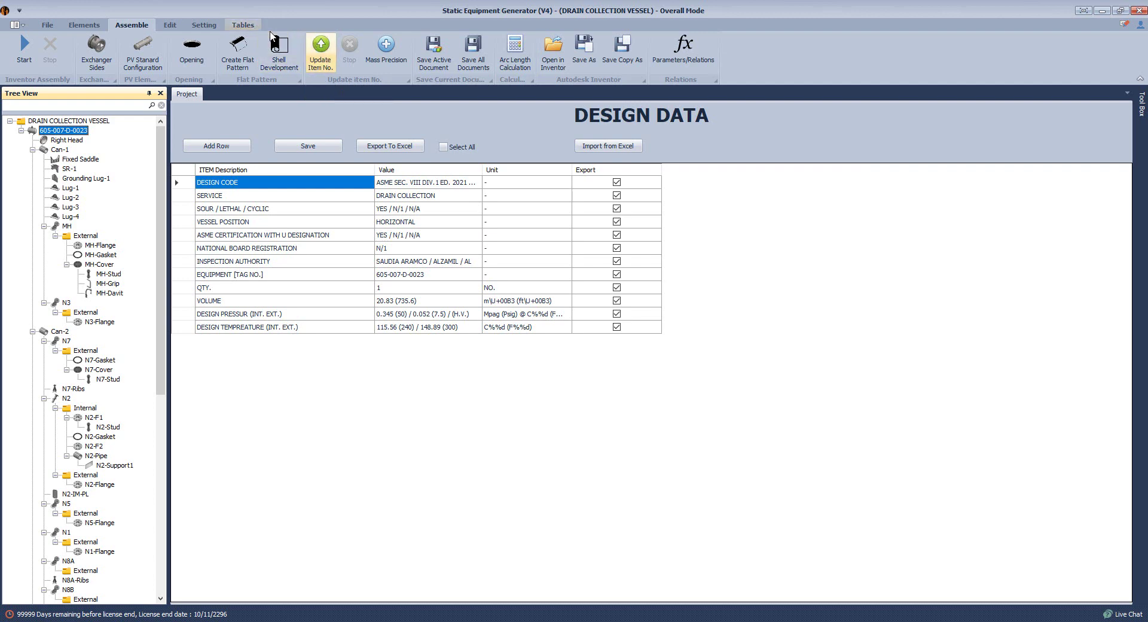
left_click(243, 25)
left_click(16, 53)
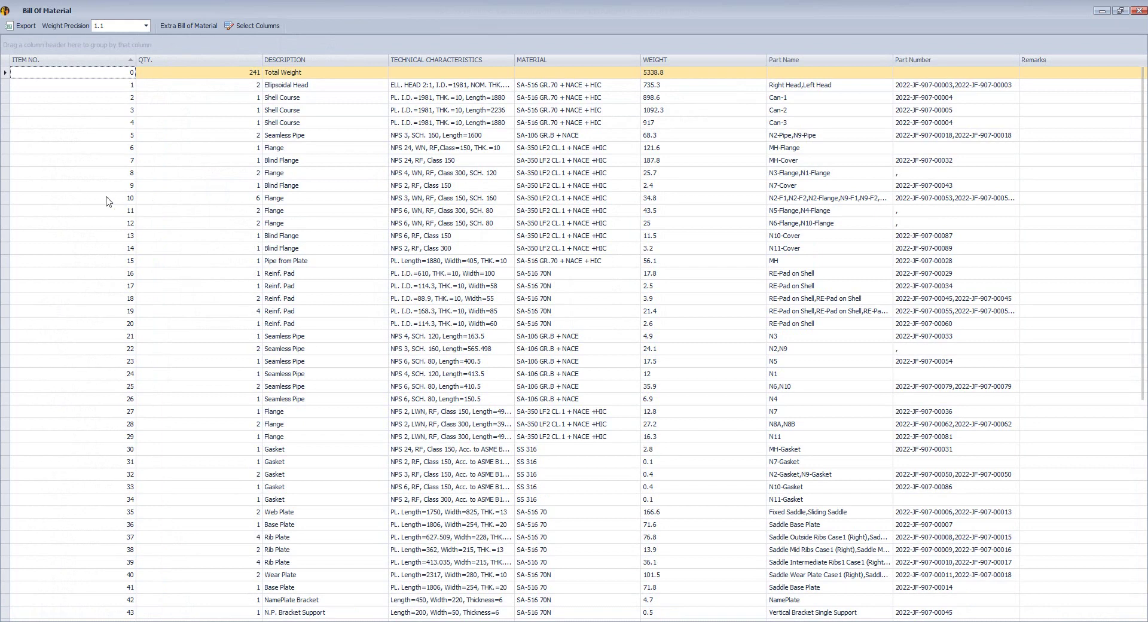
Step: Examine the item numbers and the item 10 flange's quantity, description, material, weight and part names, then close the bill of materials
left_click(130, 185)
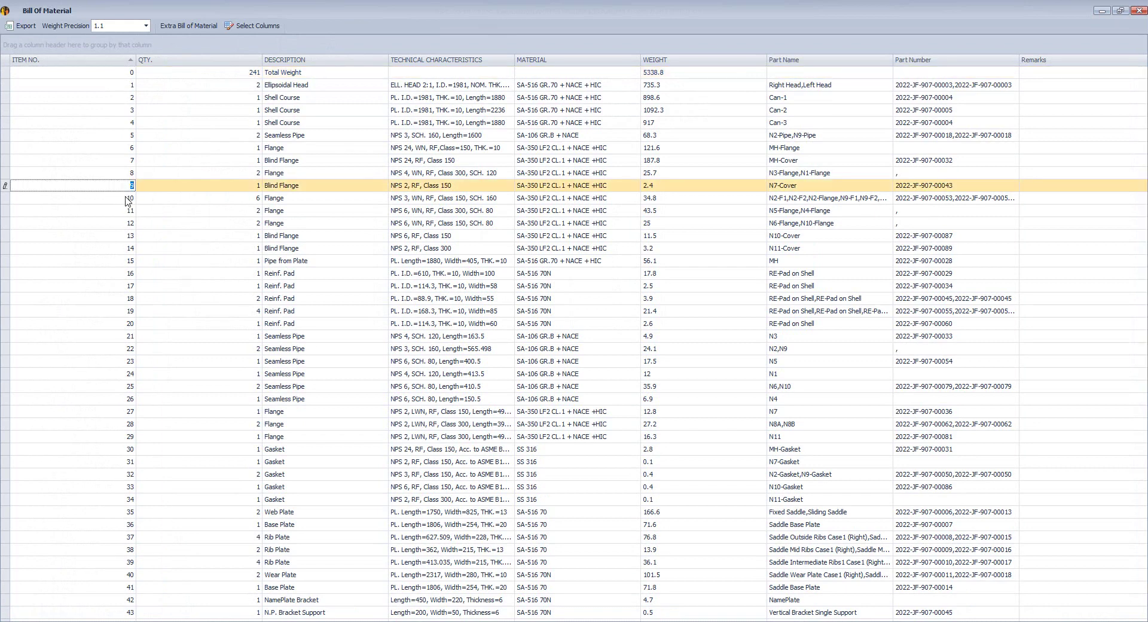
left_click(128, 197)
left_click(128, 210)
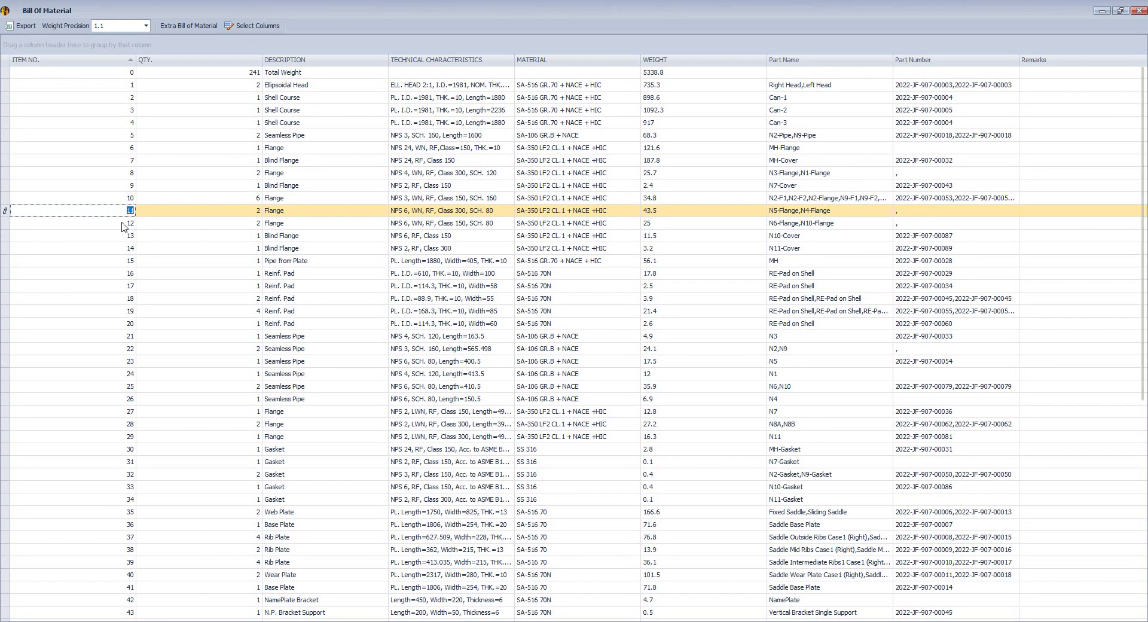
left_click(129, 223)
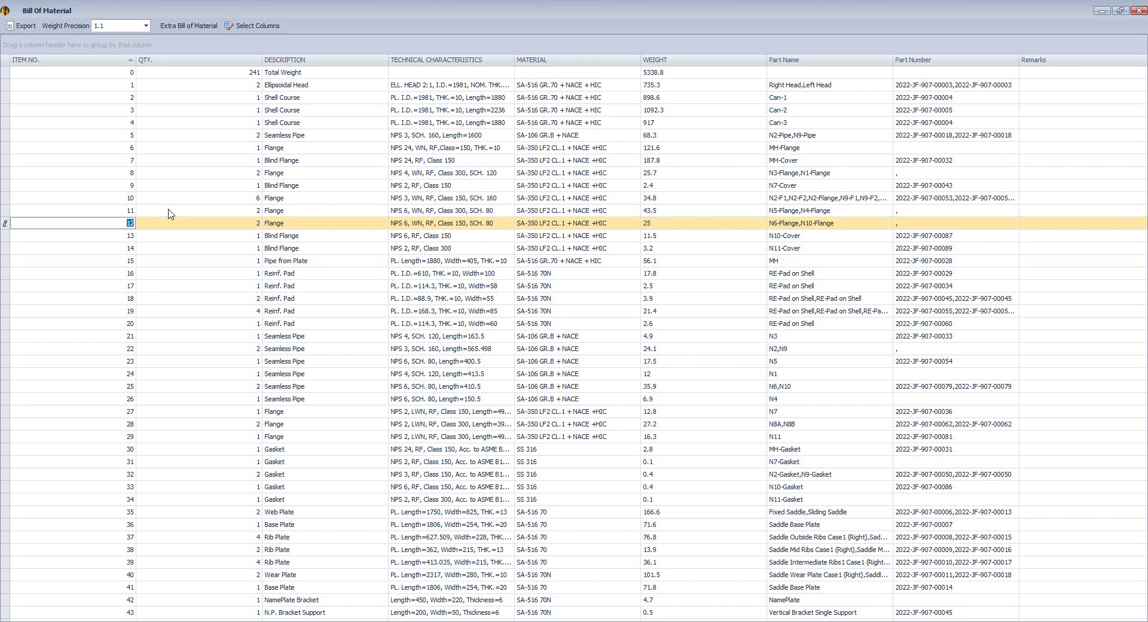
left_click(277, 202)
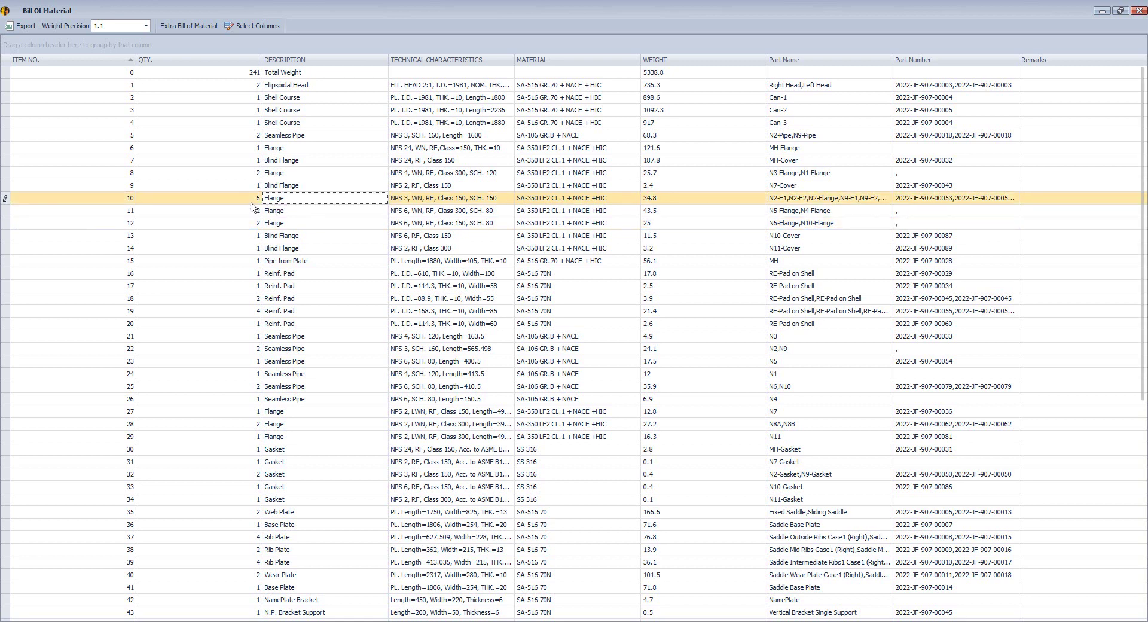
left_click(258, 198)
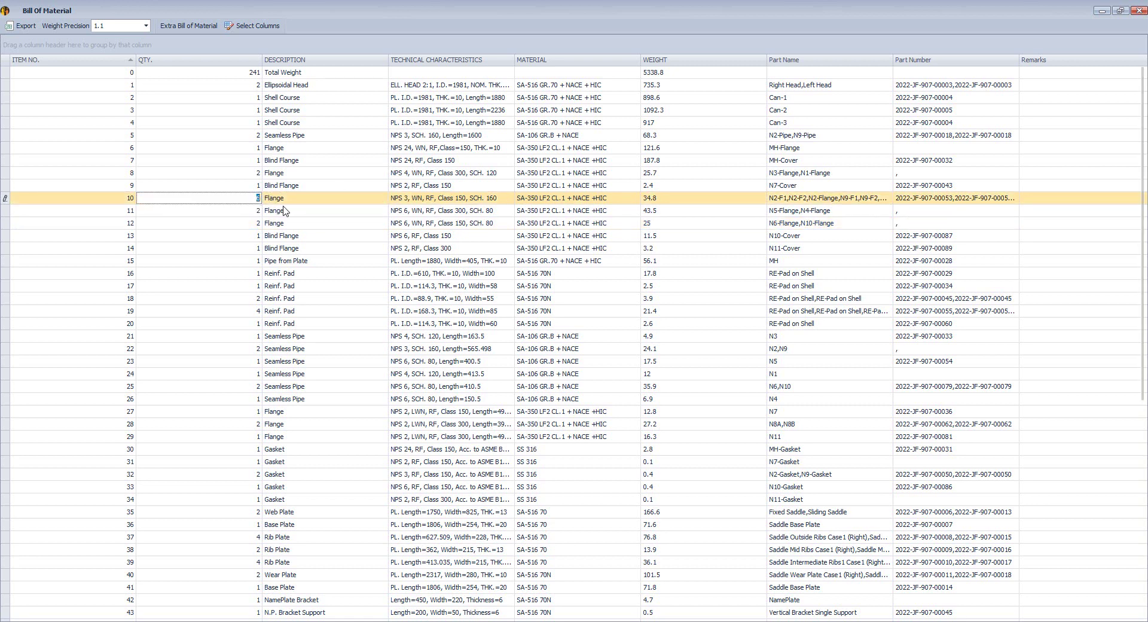
left_click(777, 200)
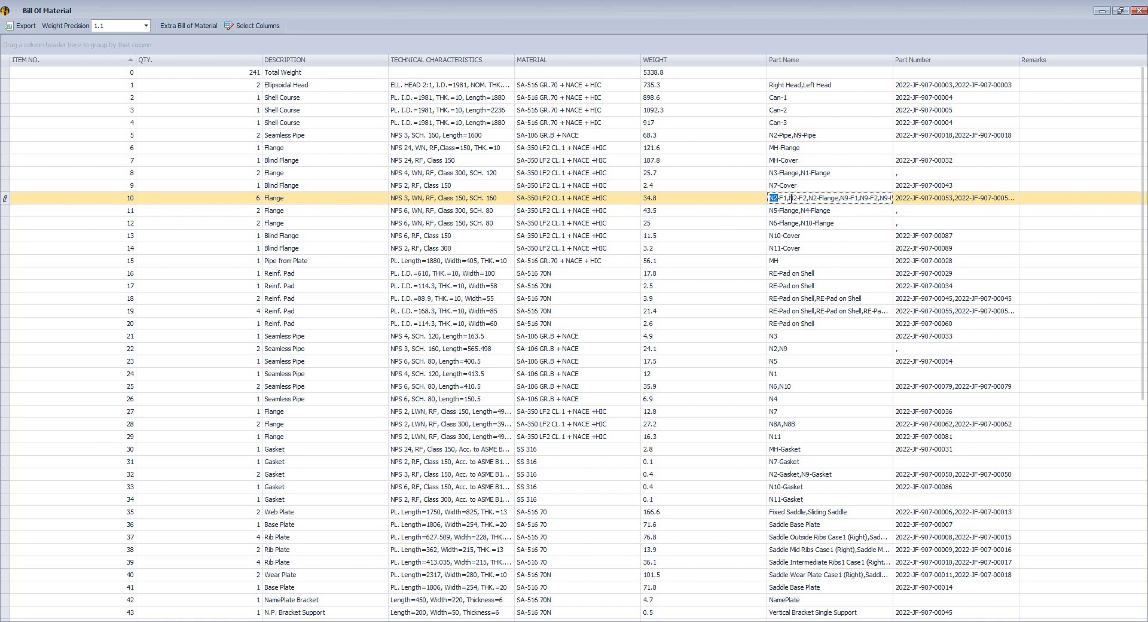
left_click_drag(803, 201, 853, 202)
left_click(269, 201)
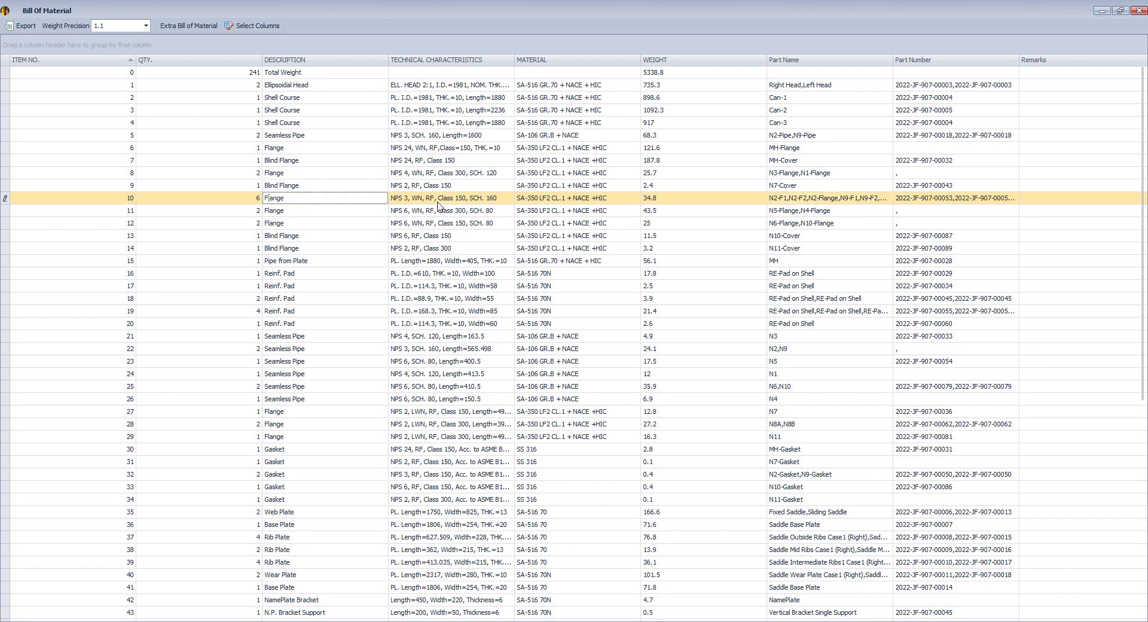
left_click(437, 201)
left_click(583, 200)
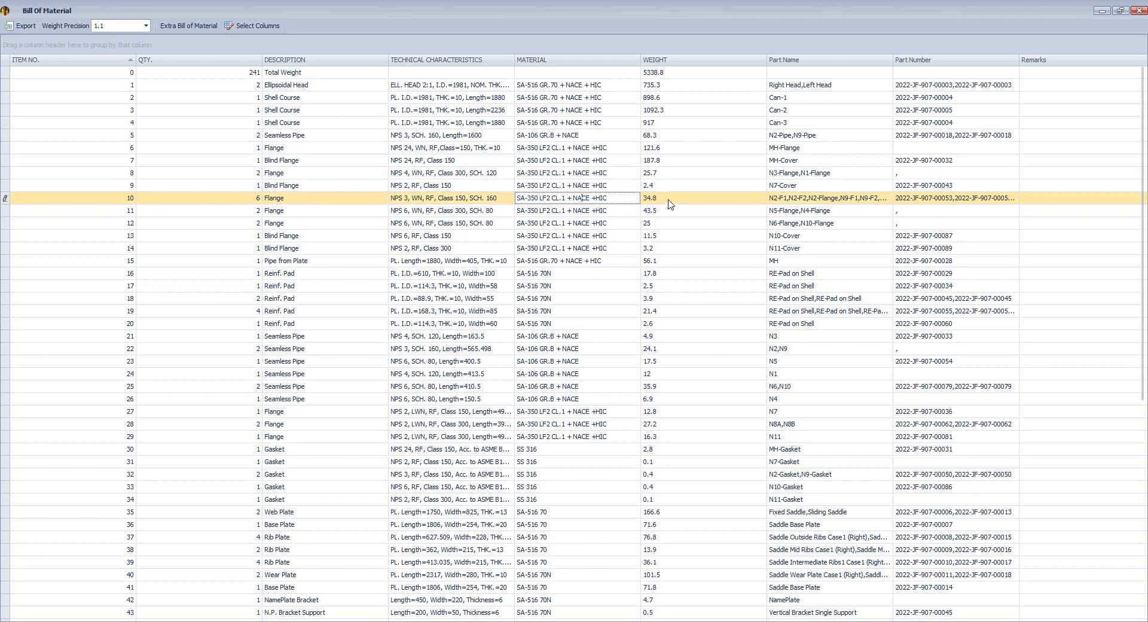
left_click(668, 199)
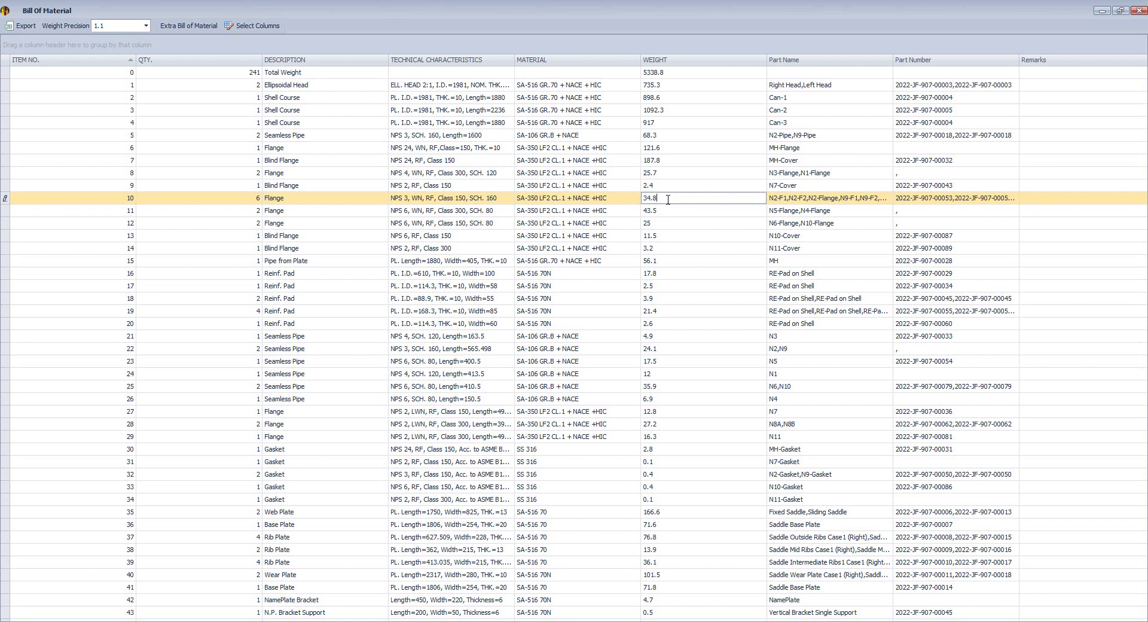
left_click(254, 199)
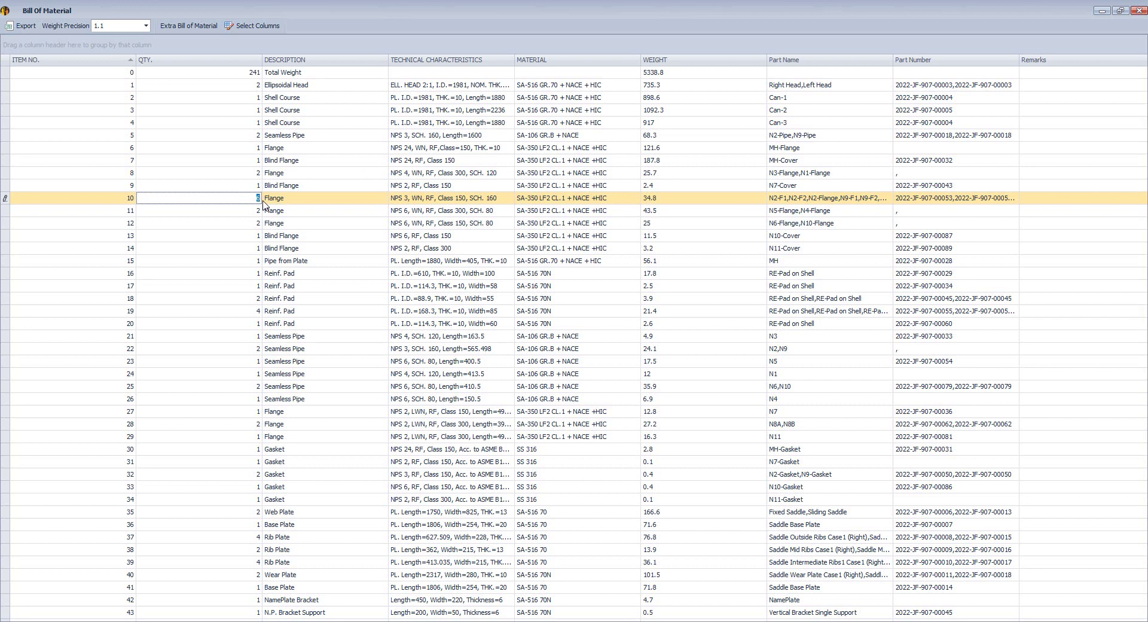
left_click(116, 199)
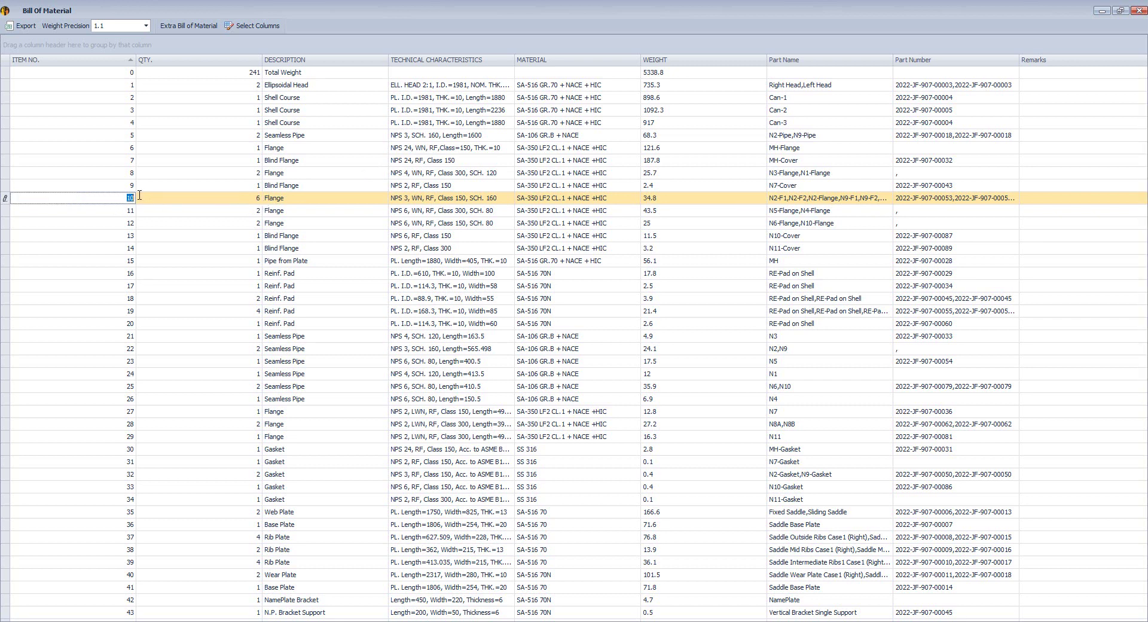
left_click(1138, 11)
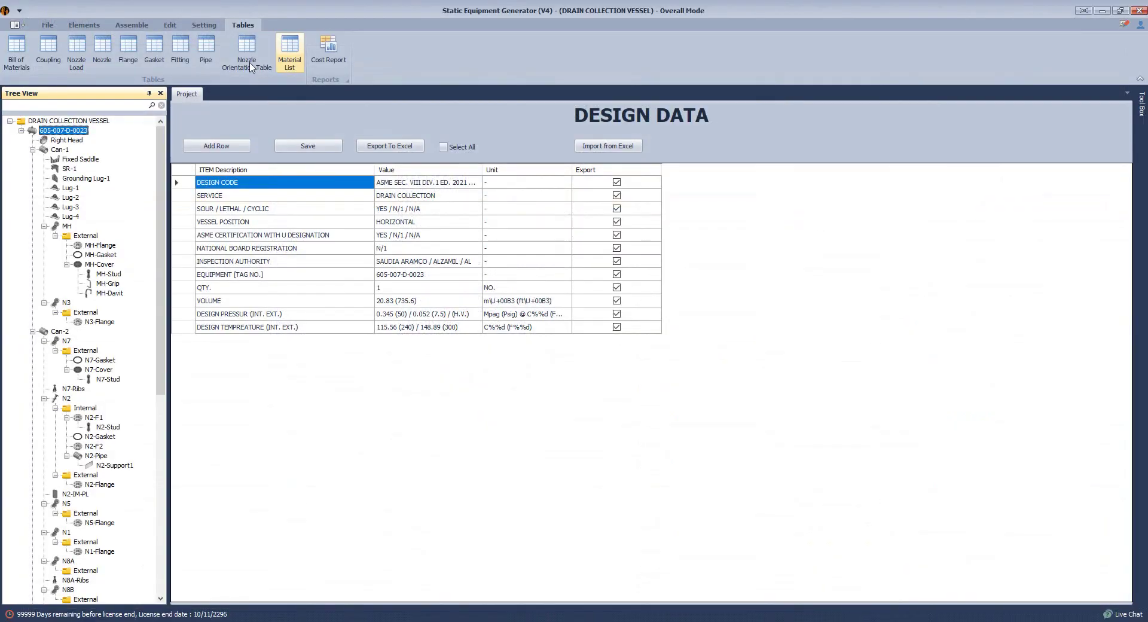
Step: Update the assembly's item numbers from Static Equipment Generator, then switch back to Inventor and the 605-007-D-0023.idw drawing
left_click(132, 25)
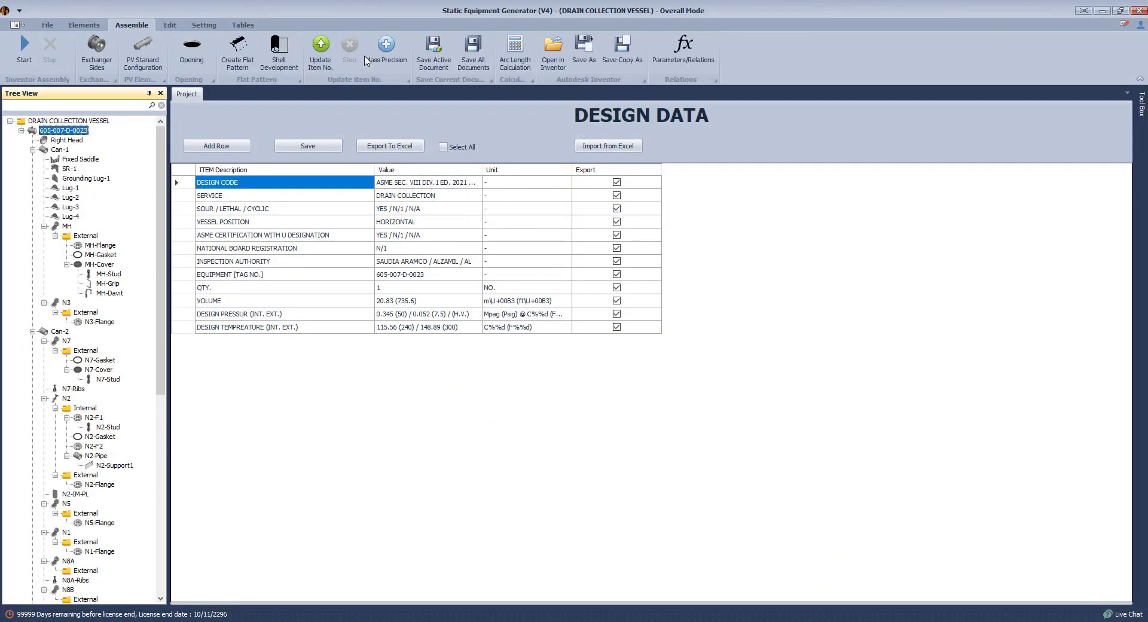
left_click(327, 52)
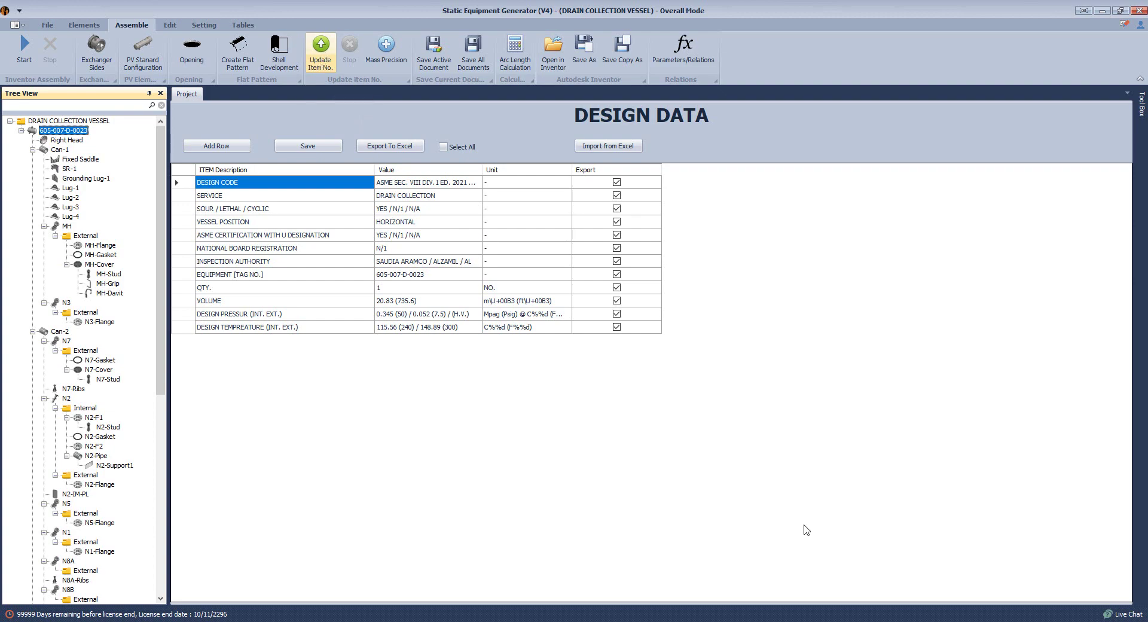
left_click(781, 621)
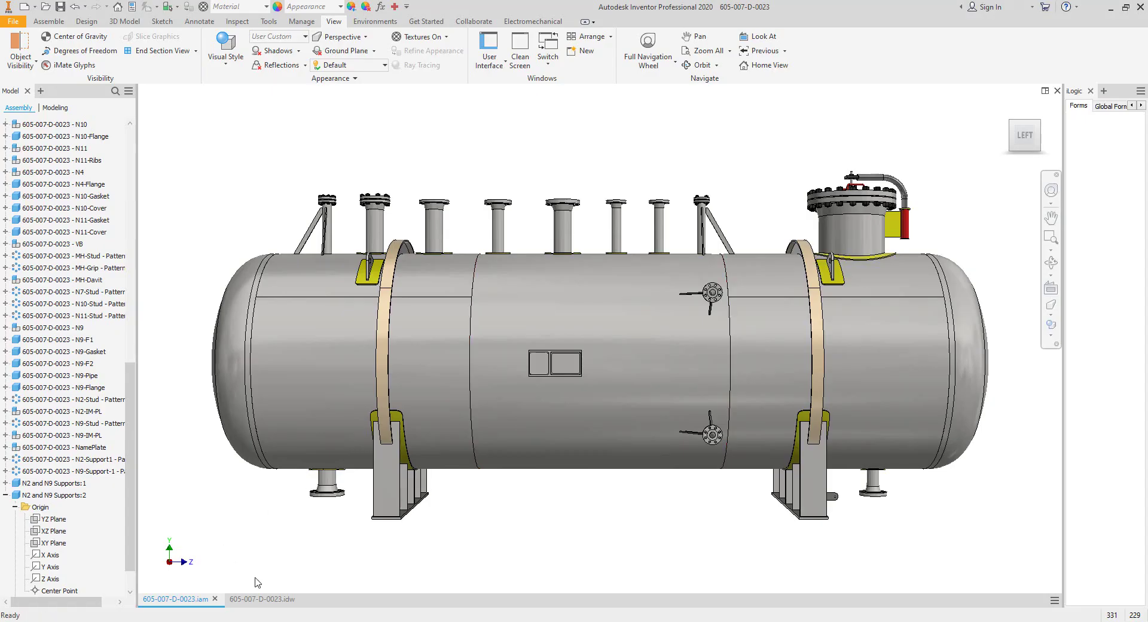
left_click(262, 598)
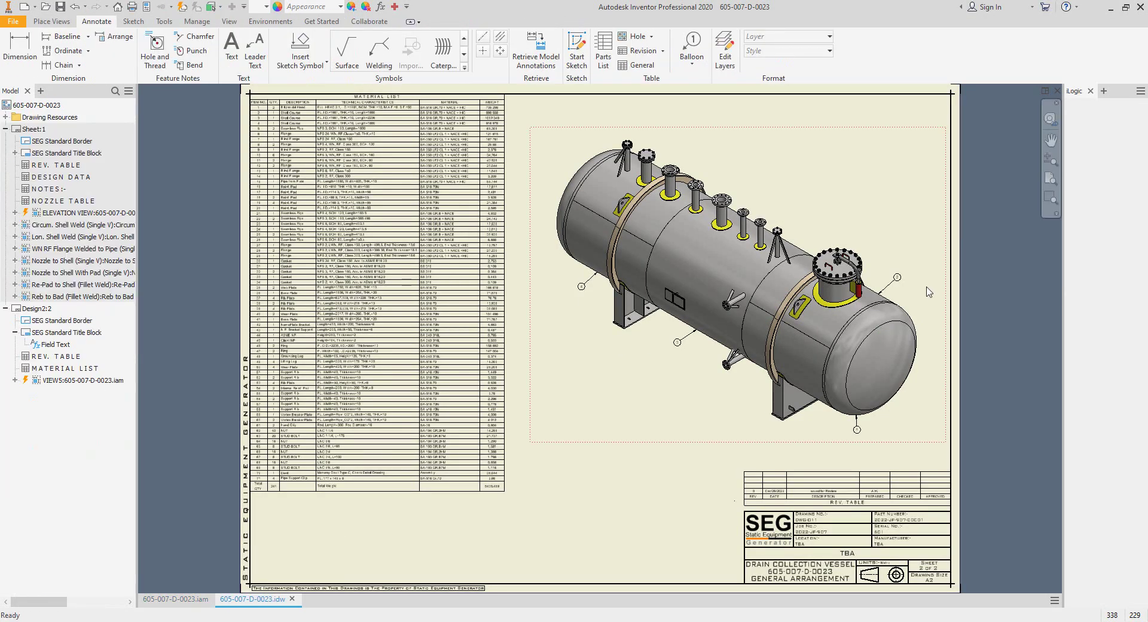
Step: Check the item numbers in the balloons on the vessel's front head and the three shell courses
scroll(902, 284, "up", 10)
scroll(906, 287, "down", 1)
mouse_move(884, 296)
middle_mouse_down()
mouse_move(875, 222)
mouse_move(901, 113)
middle_mouse_up()
scroll(874, 221, "down", 3)
middle_click_drag(873, 368, 872, 366)
scroll(825, 441, "down", 3)
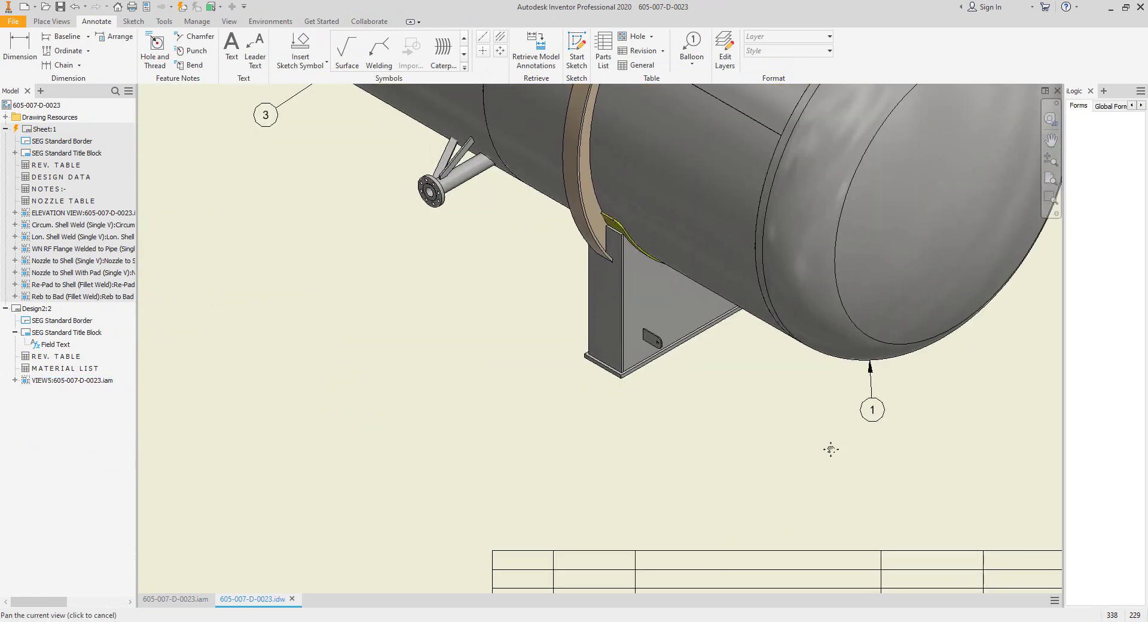
scroll(861, 487, "up", 3)
scroll(936, 499, "down", 6)
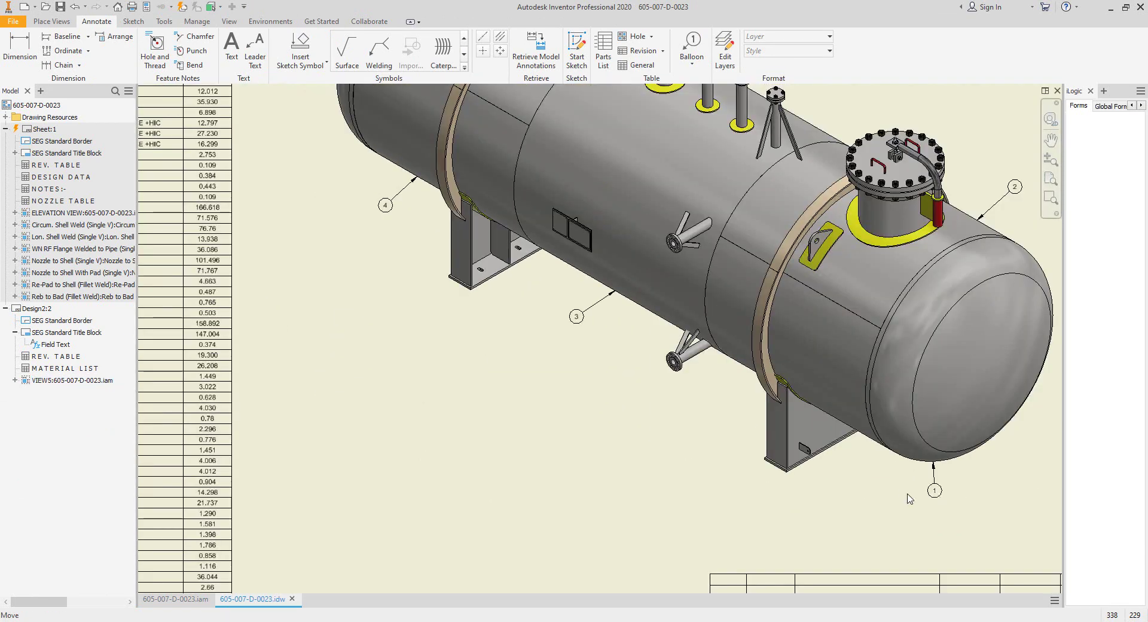
Step: Examine the ellipsoidal head's row in the material list, from item number and technical characteristics to material and weight
scroll(536, 313, "up", 8)
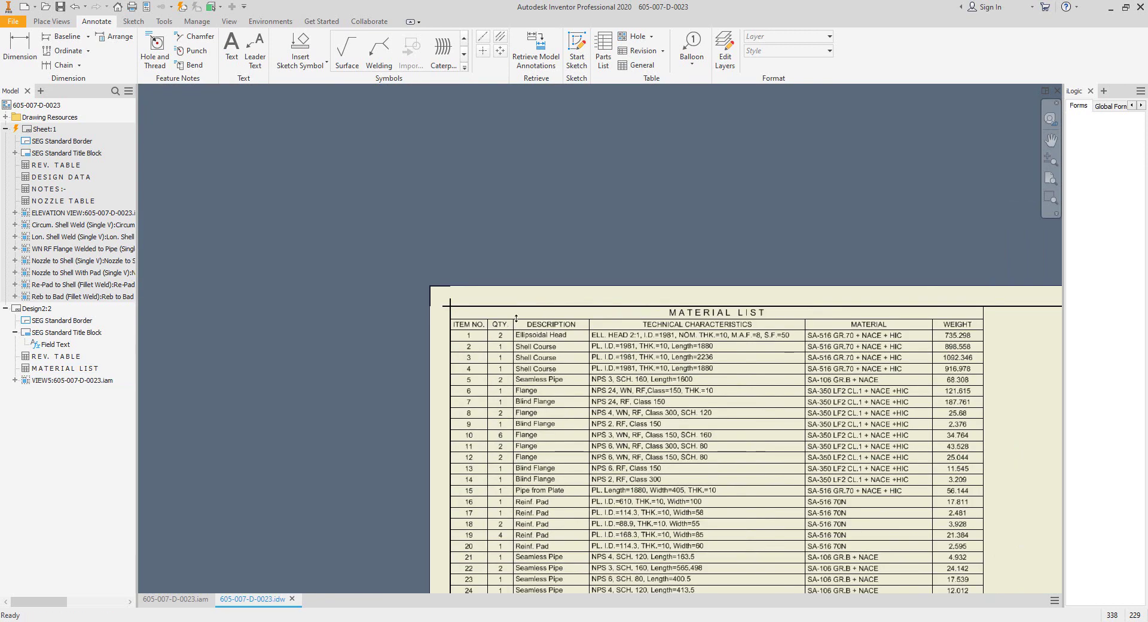
scroll(458, 347, "up", 3)
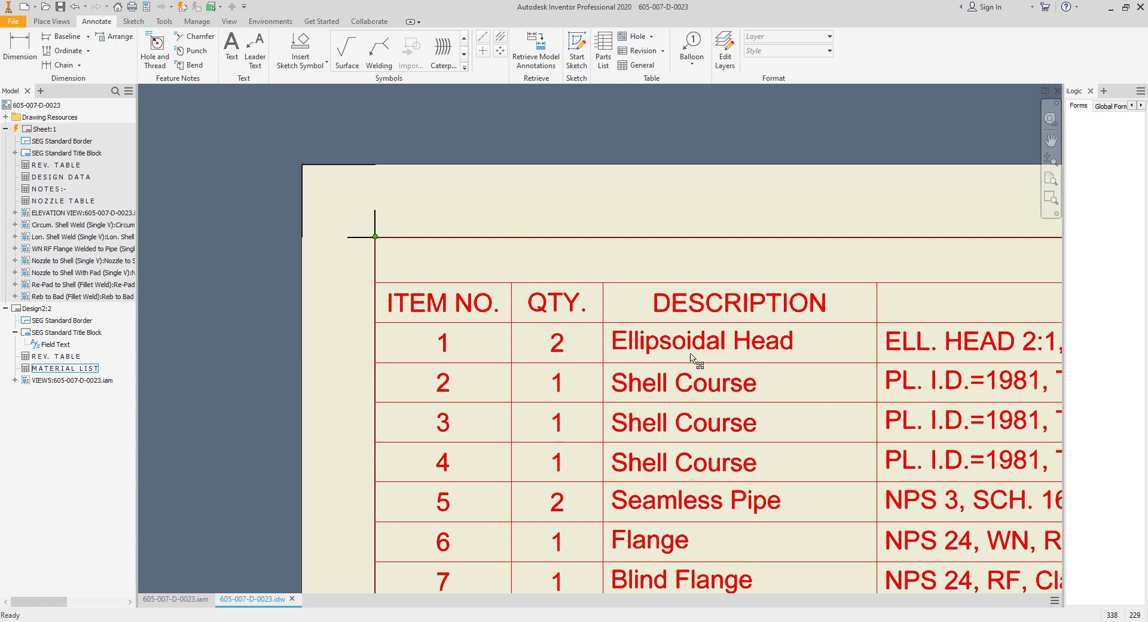
middle_click_drag(692, 367, 547, 355)
middle_click_drag(788, 354, 558, 349)
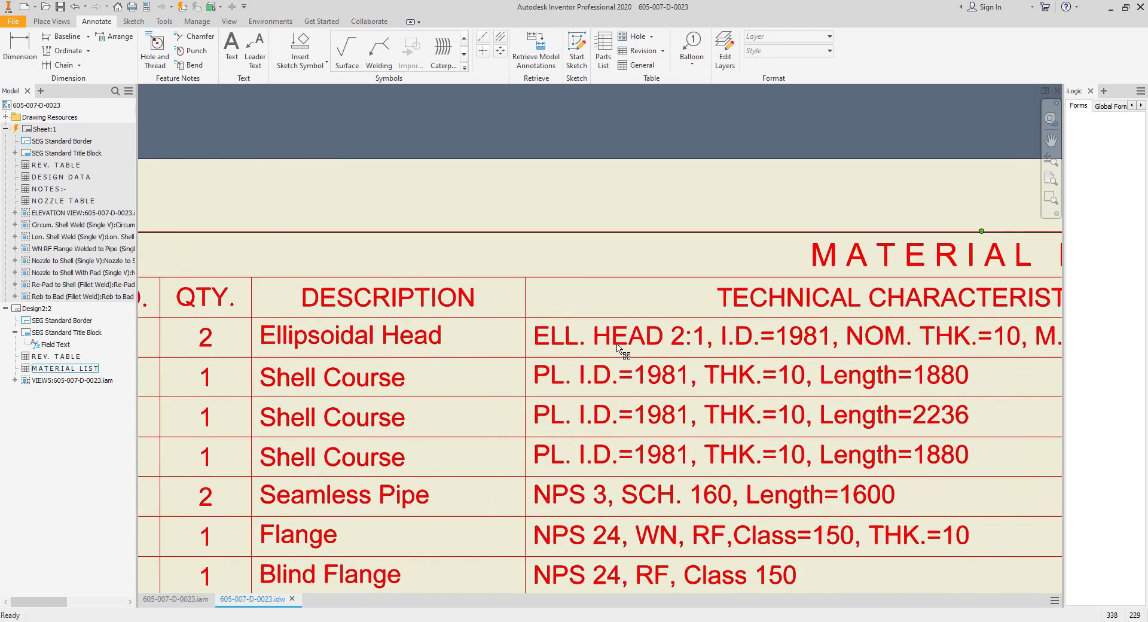
middle_click_drag(761, 340, 627, 342)
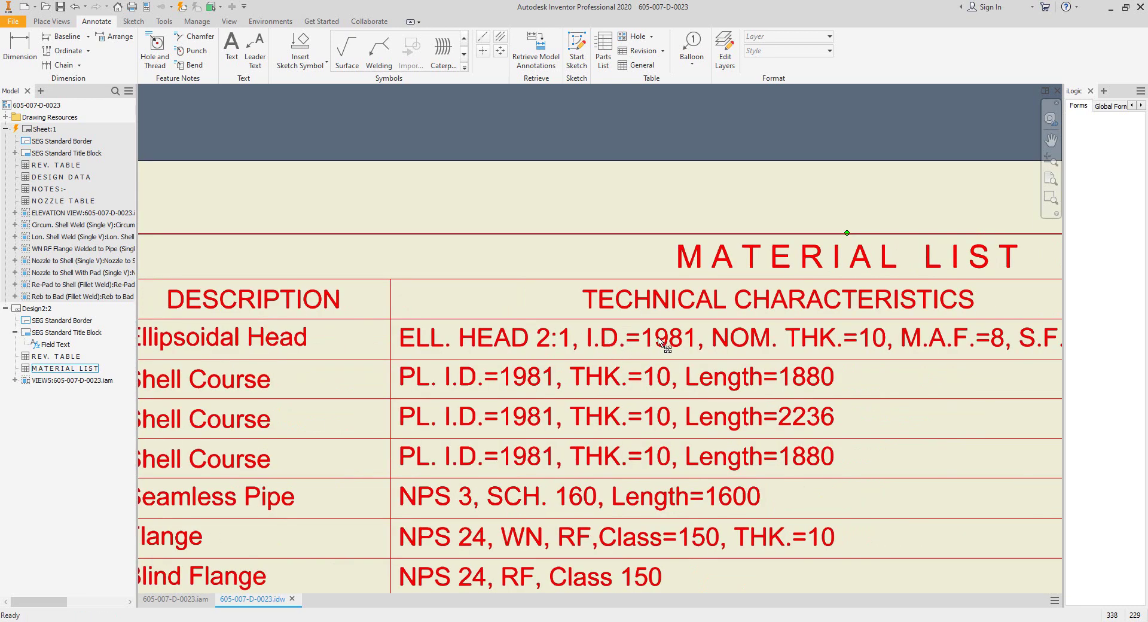
middle_click_drag(726, 351, 594, 350)
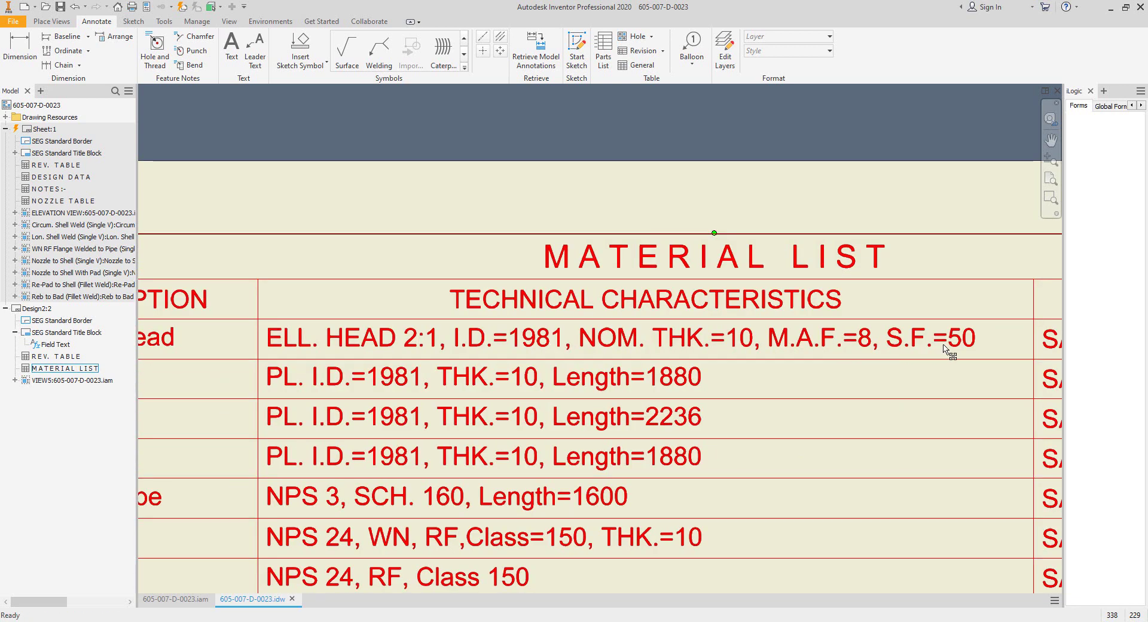
middle_click_drag(947, 352, 298, 343)
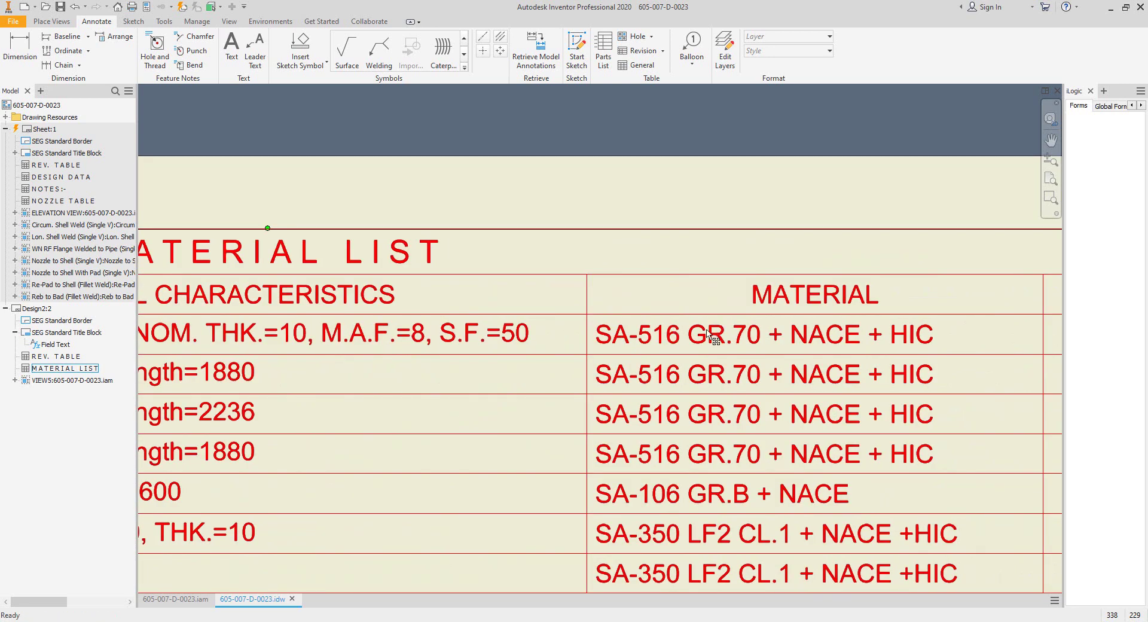
middle_click_drag(1005, 340, 766, 338)
scroll(780, 336, "down", 5)
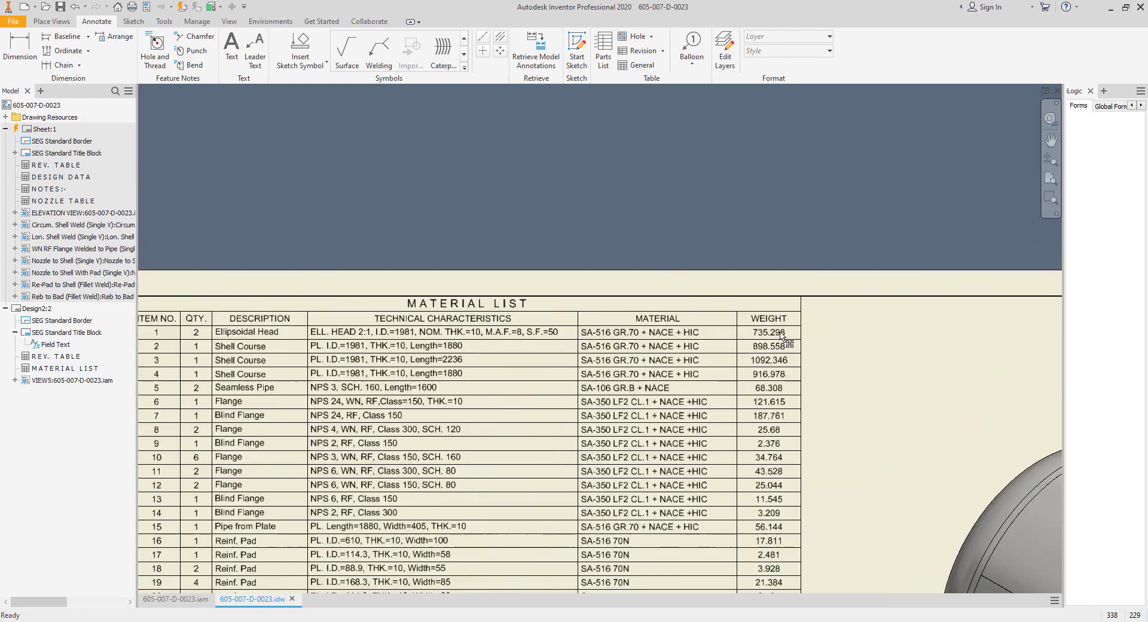
Step: Add a balloon to the vessel's rear head, farthest from the manway, using the Item No in Bill of material style
middle_click_drag(728, 262, 590, 101)
left_click(692, 48)
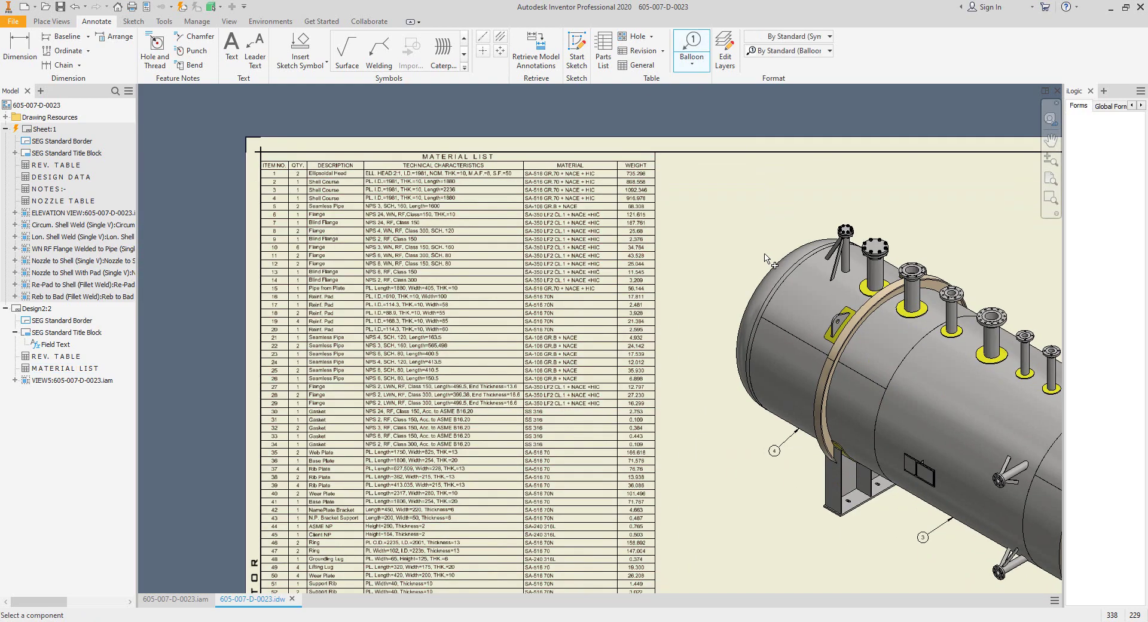
left_click(763, 277)
left_click(788, 51)
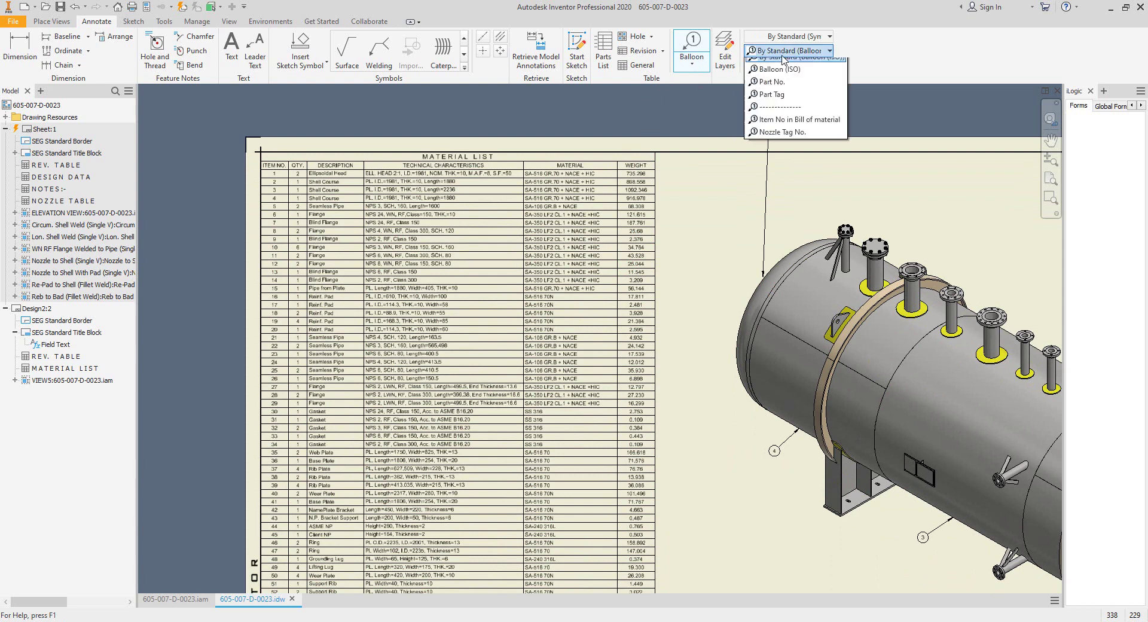
left_click(788, 128)
scroll(744, 273, "up", 3)
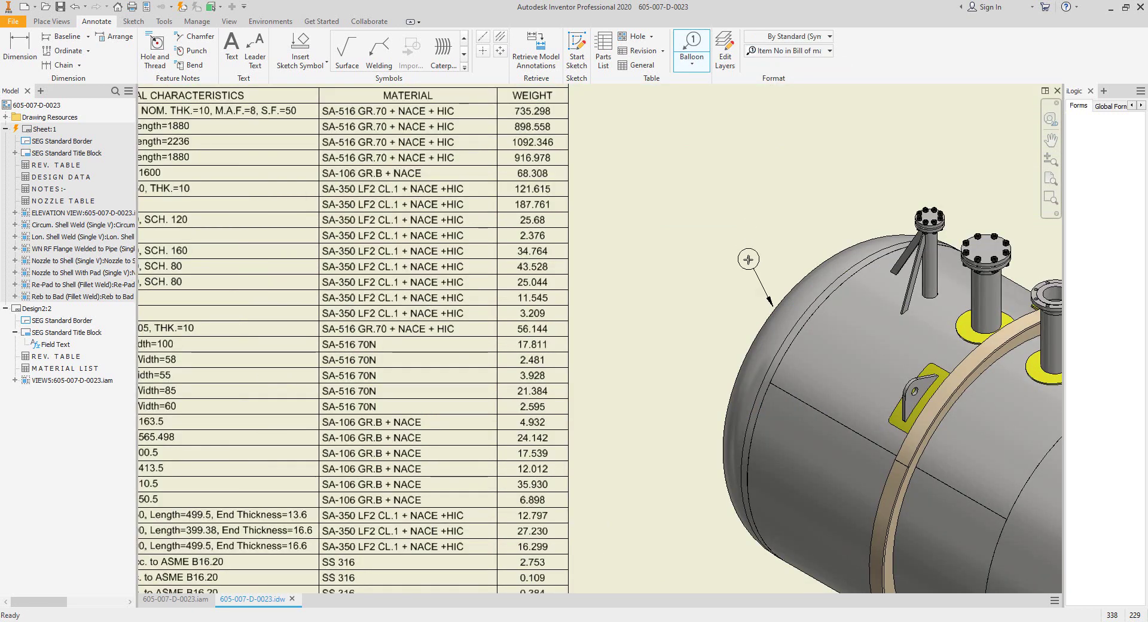
right_click(747, 259)
left_click(796, 259)
Step: Add an item number balloon to the flange of the small open nozzle nearest the braced nozzle beside the manway
scroll(796, 264, "down", 5)
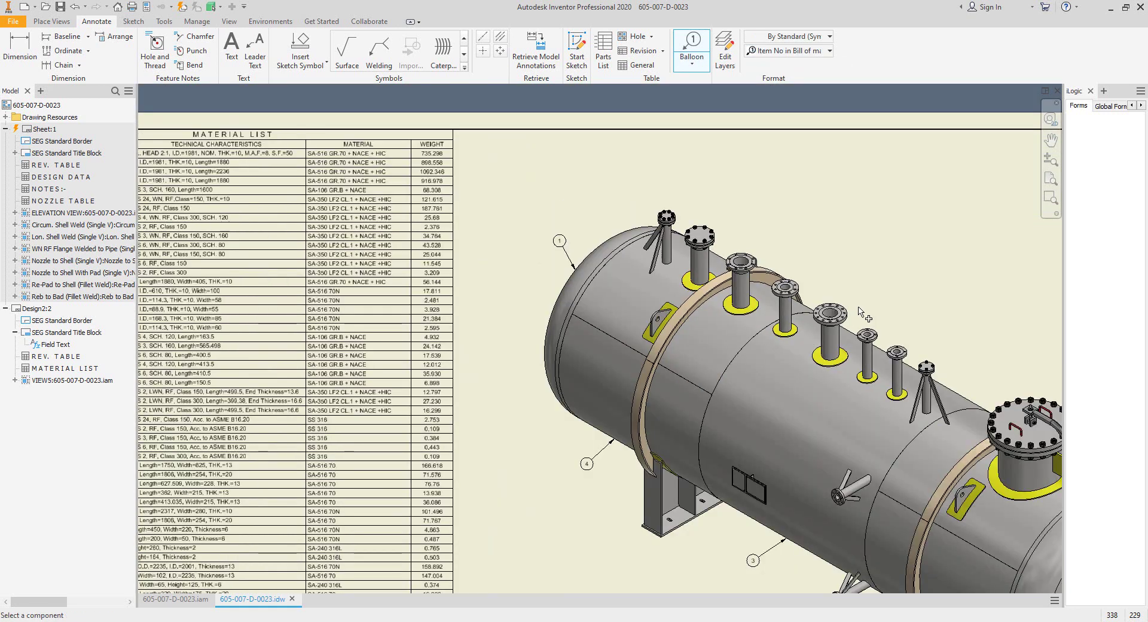
scroll(920, 357, "up", 5)
left_click(887, 357)
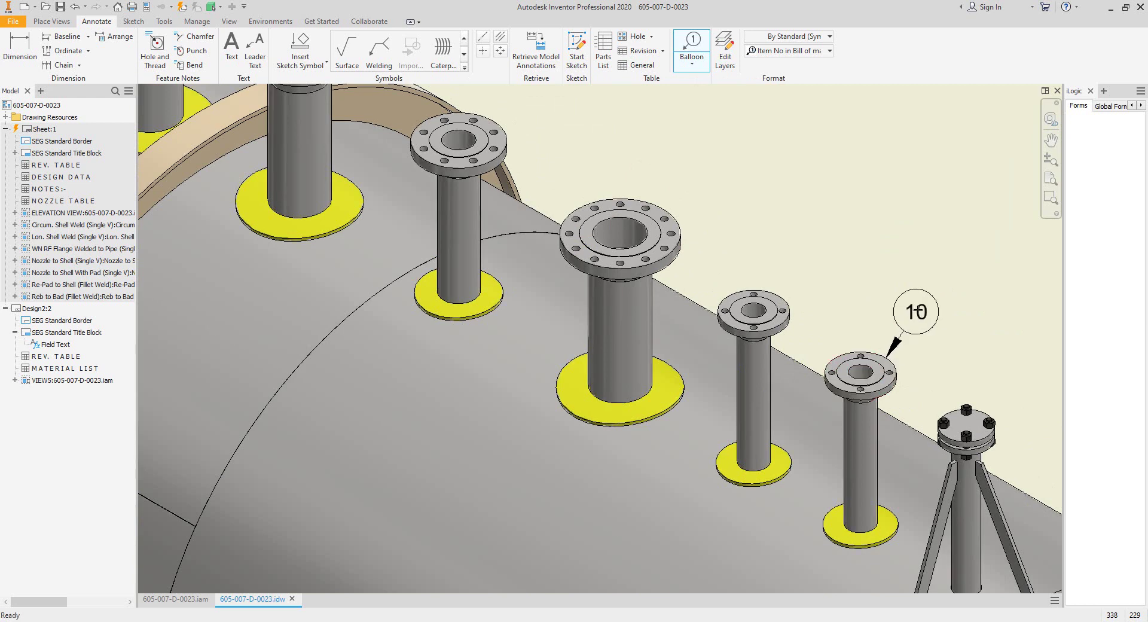
right_click(968, 254)
left_click(983, 249)
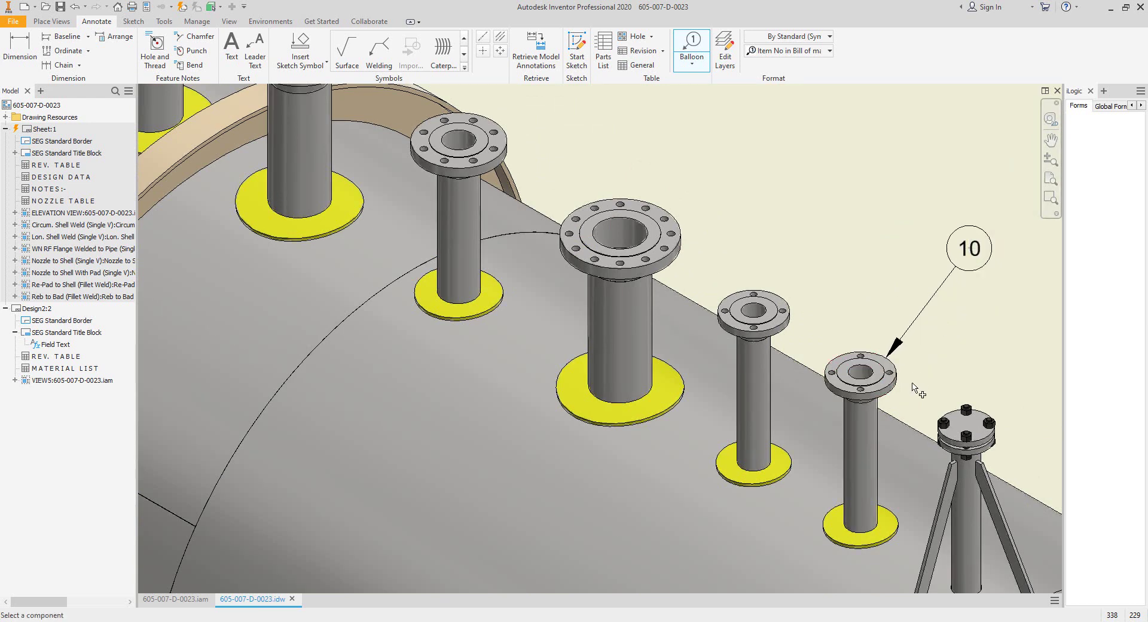
Step: Add an item number balloon to the pipe of the same small nozzle, aligned directly below the flange's balloon
left_click(881, 425)
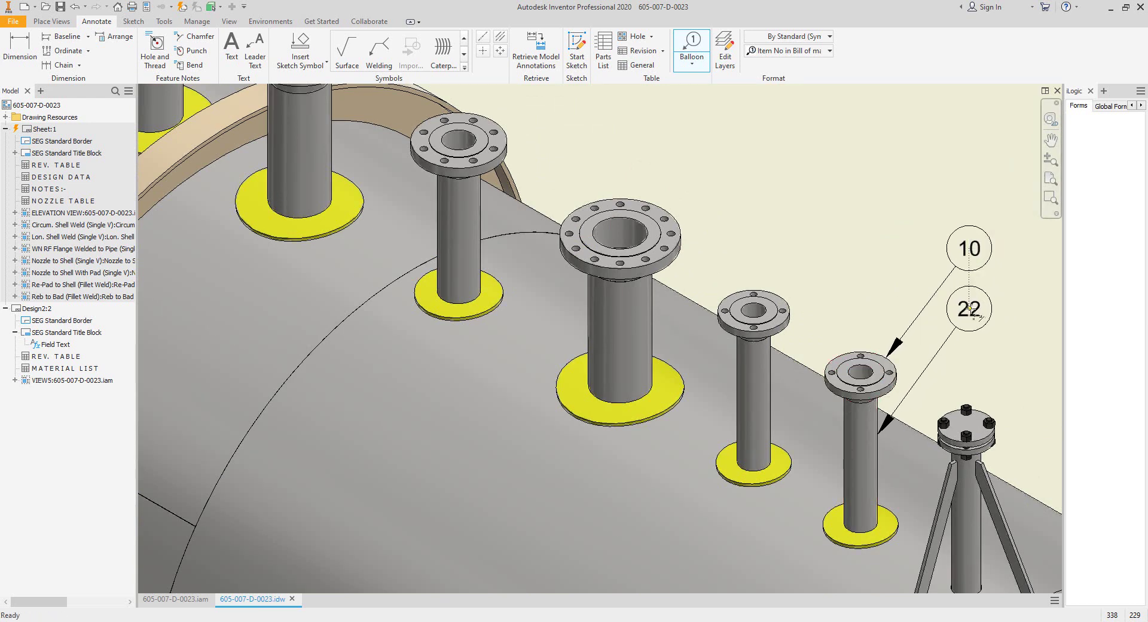
right_click(969, 309)
left_click(1008, 312)
Step: Examine the item 10 flange row in the material list, from quantity to technical characteristics
scroll(974, 320, "down", 5)
middle_click_drag(619, 321, 674, 305)
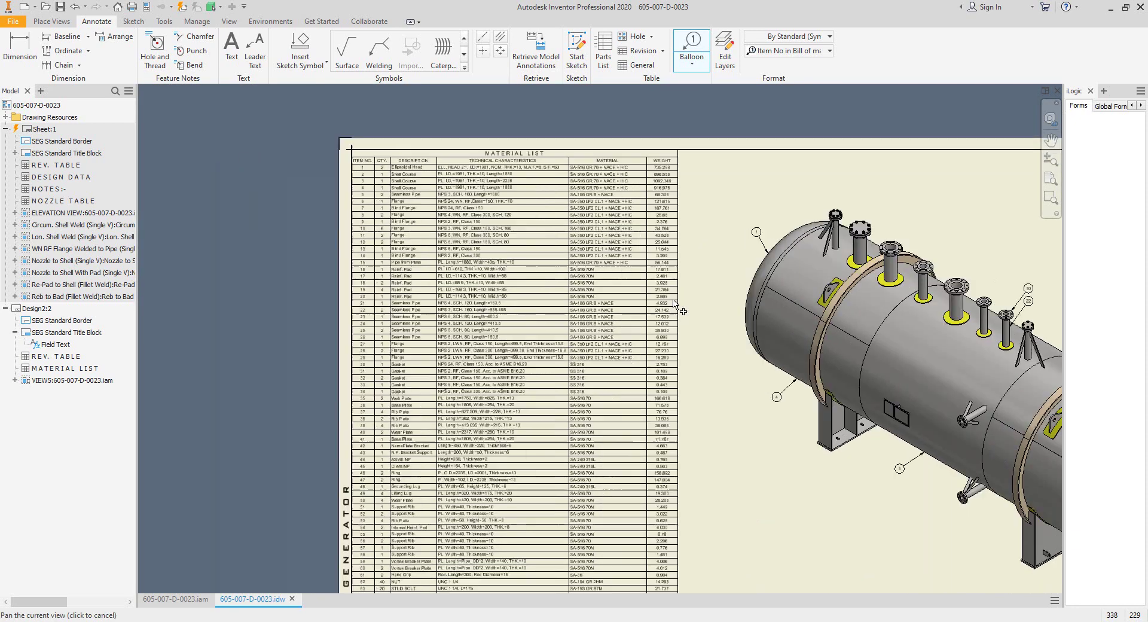
scroll(385, 316, "up", 6)
middle_click_drag(355, 310, 377, 438)
scroll(356, 253, "up", 3)
middle_click_drag(358, 263, 359, 556)
middle_click_drag(894, 265, 804, 275)
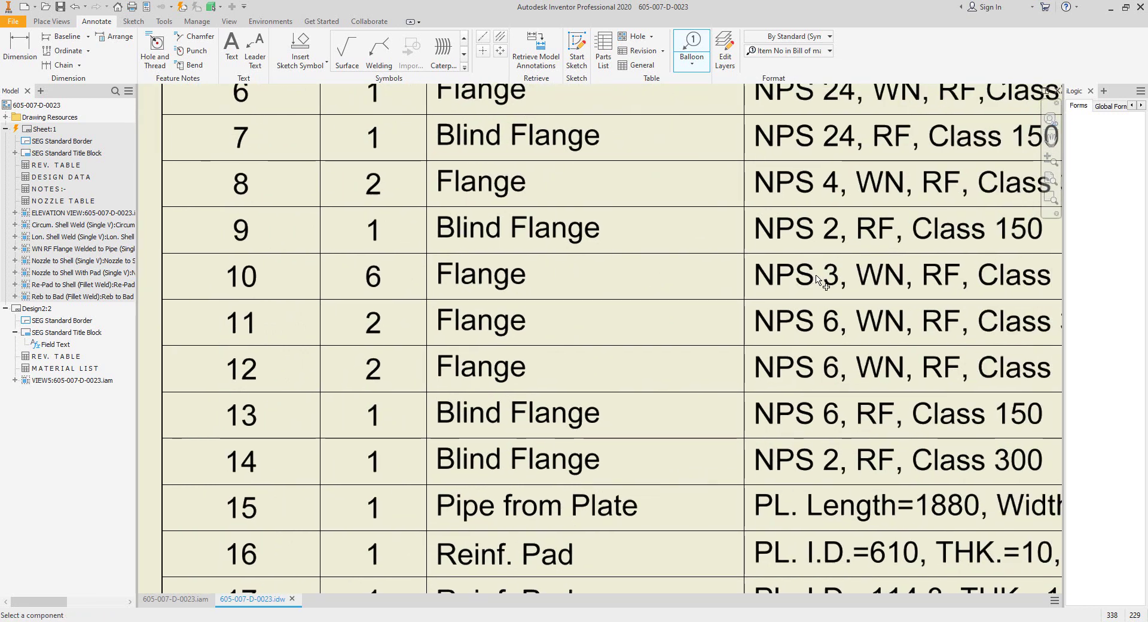
middle_click_drag(900, 281, 724, 278)
middle_click_drag(859, 280, 787, 293)
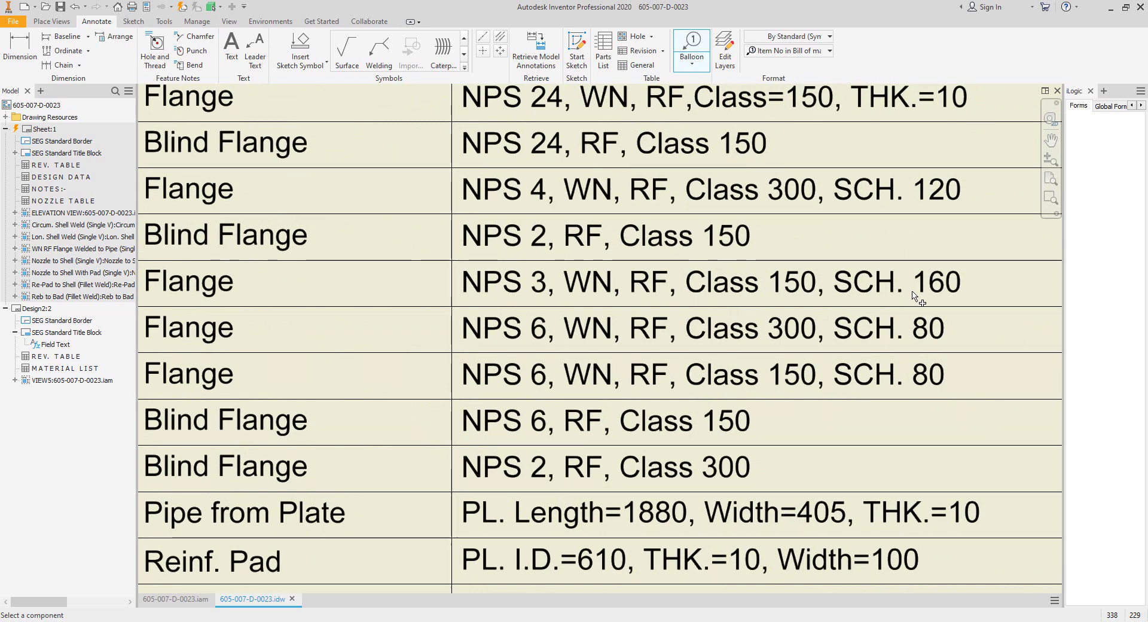
Step: Examine the item 22 seamless pipe row in the material list, including quantity, schedule and length
scroll(913, 294, "down", 3)
middle_click_drag(719, 303, 734, 241)
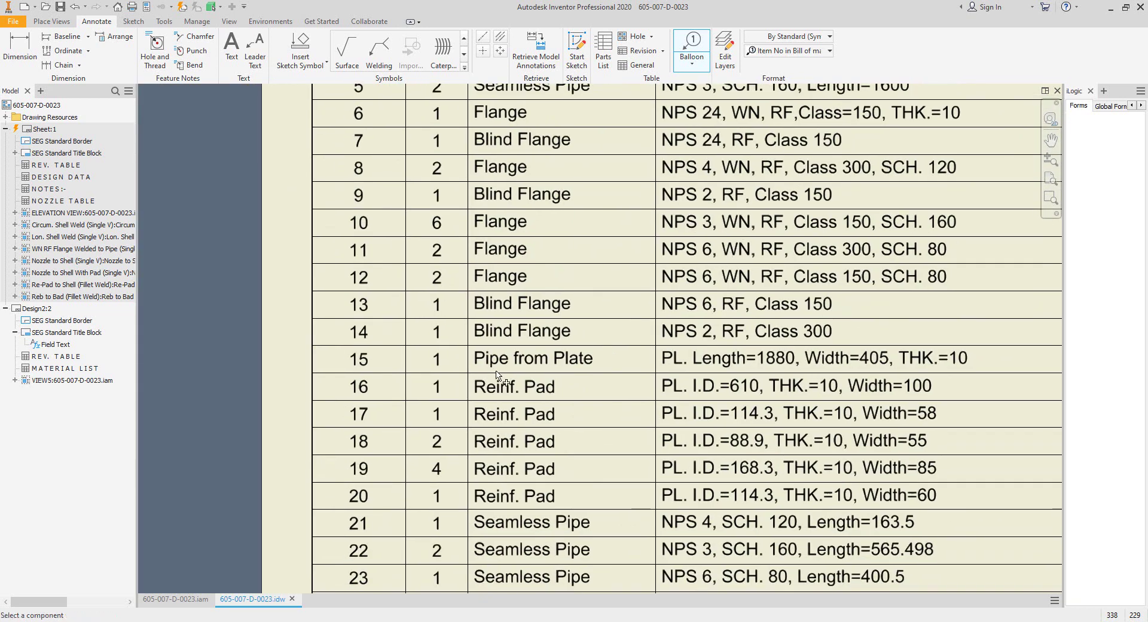
middle_click_drag(416, 387, 421, 256)
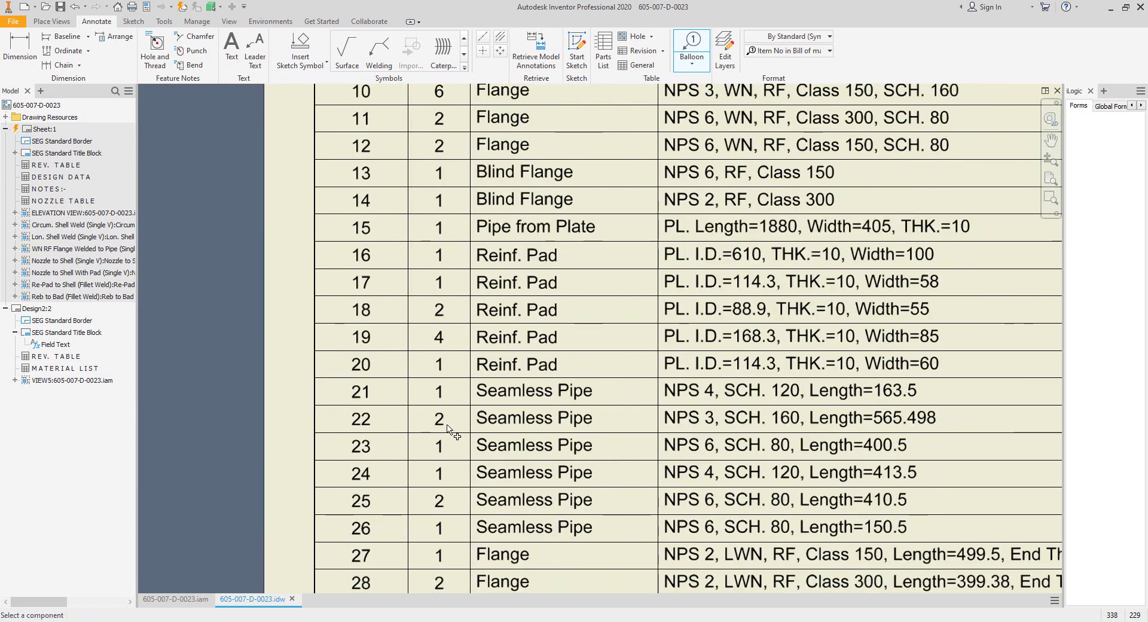
scroll(449, 425, "up", 3)
middle_click_drag(777, 436, 314, 413)
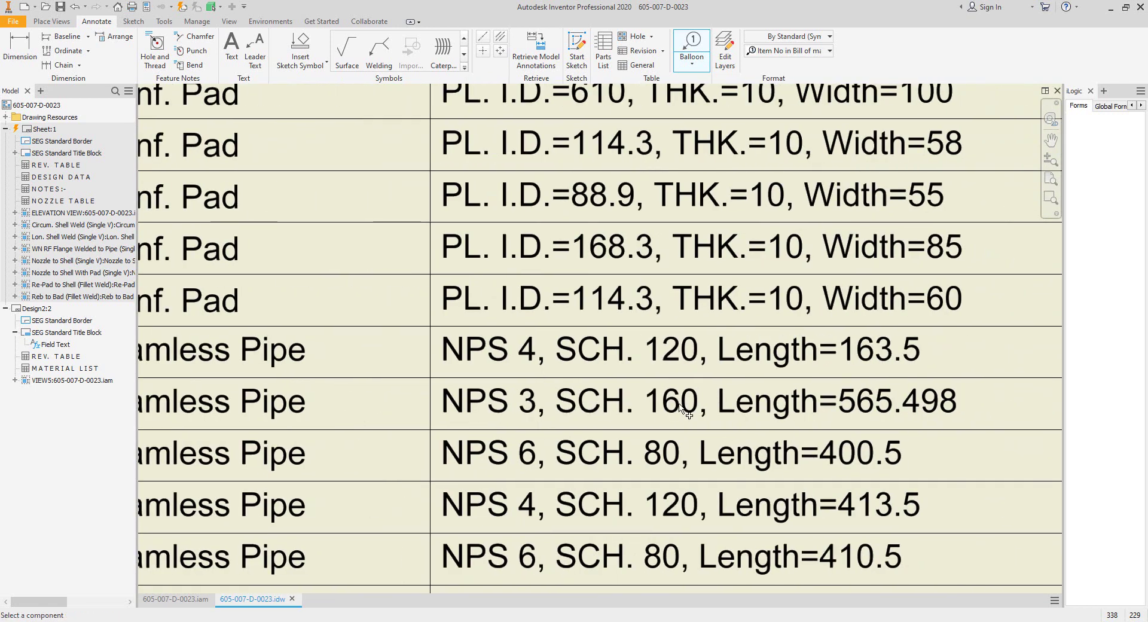
scroll(885, 413, "down", 8)
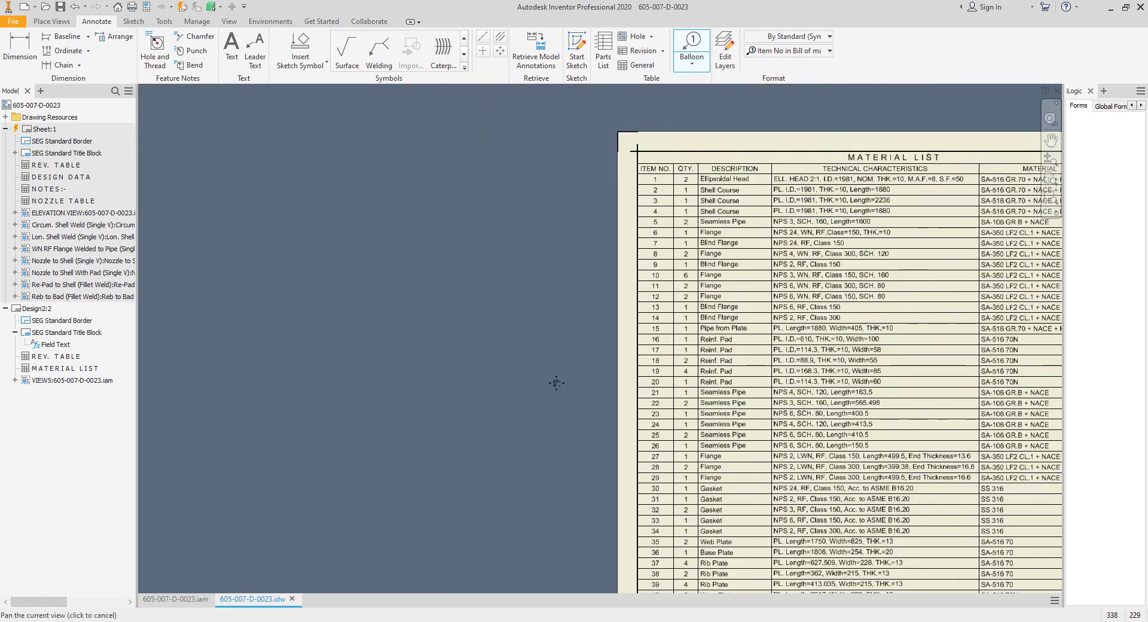
Step: Add an item number balloon to a stud bolt on the blind-flanged nozzle with the yellow reinforcing pad near the rear head
scroll(690, 376, "up", 10)
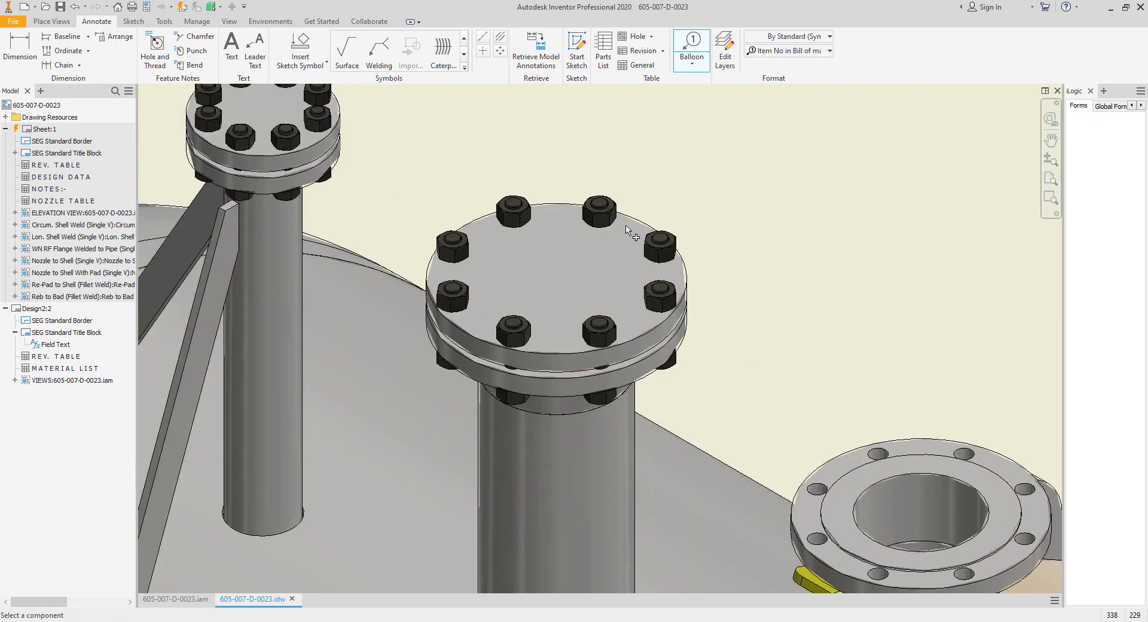
middle_click_drag(626, 226, 601, 329)
scroll(587, 281, "up", 5)
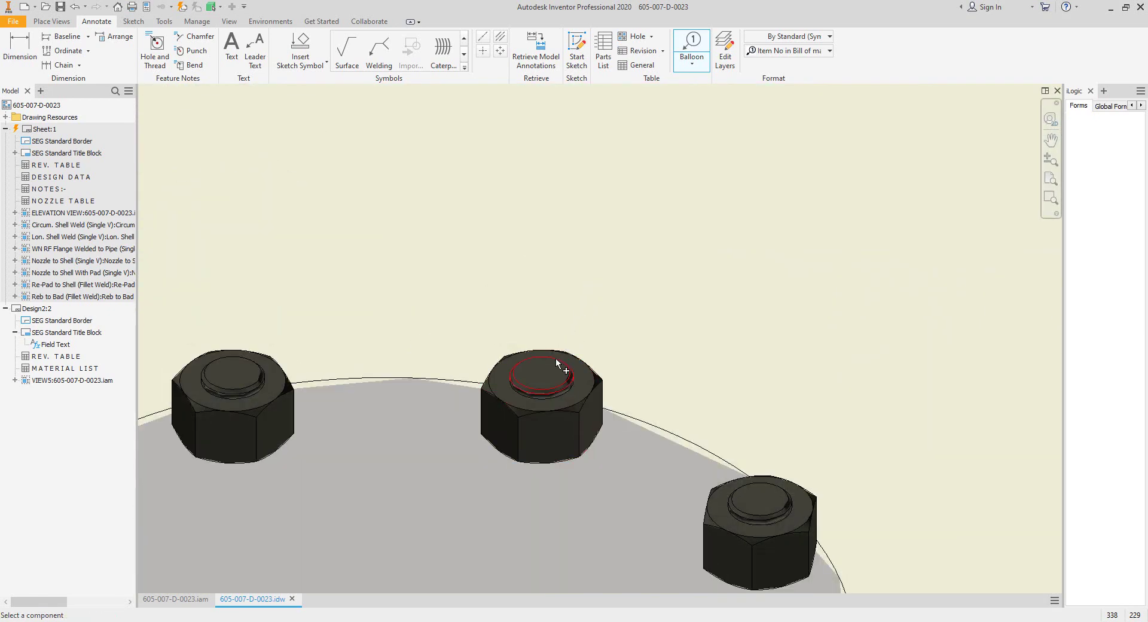
left_click(555, 358)
scroll(603, 260, "down", 4)
scroll(628, 251, "down", 6)
scroll(604, 198, "up", 3)
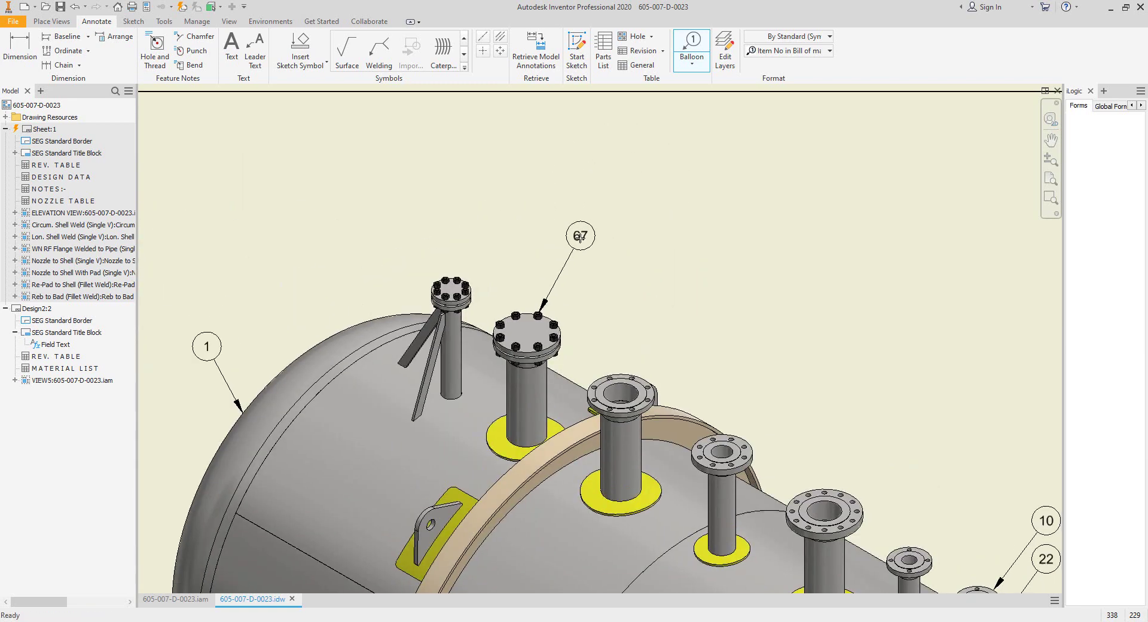
left_click(570, 237)
scroll(501, 401, "up", 3)
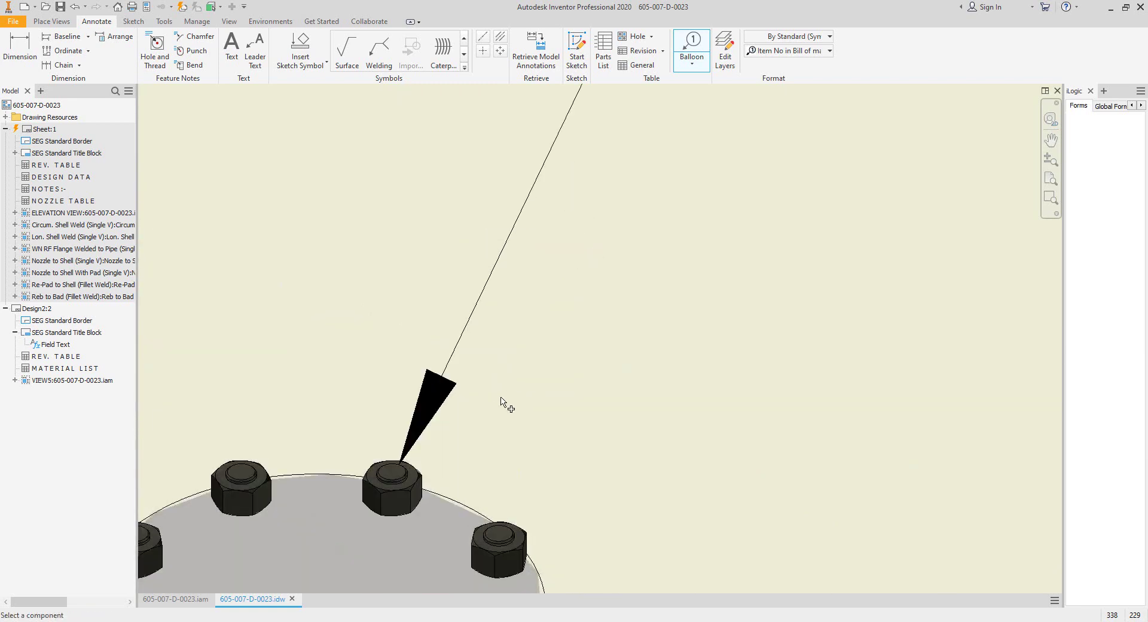
right_click(602, 275)
left_click(568, 274)
Step: Attach a balloon for the nut of that same stud bolt to the side of the stud bolt's balloon
scroll(570, 273, "down", 3)
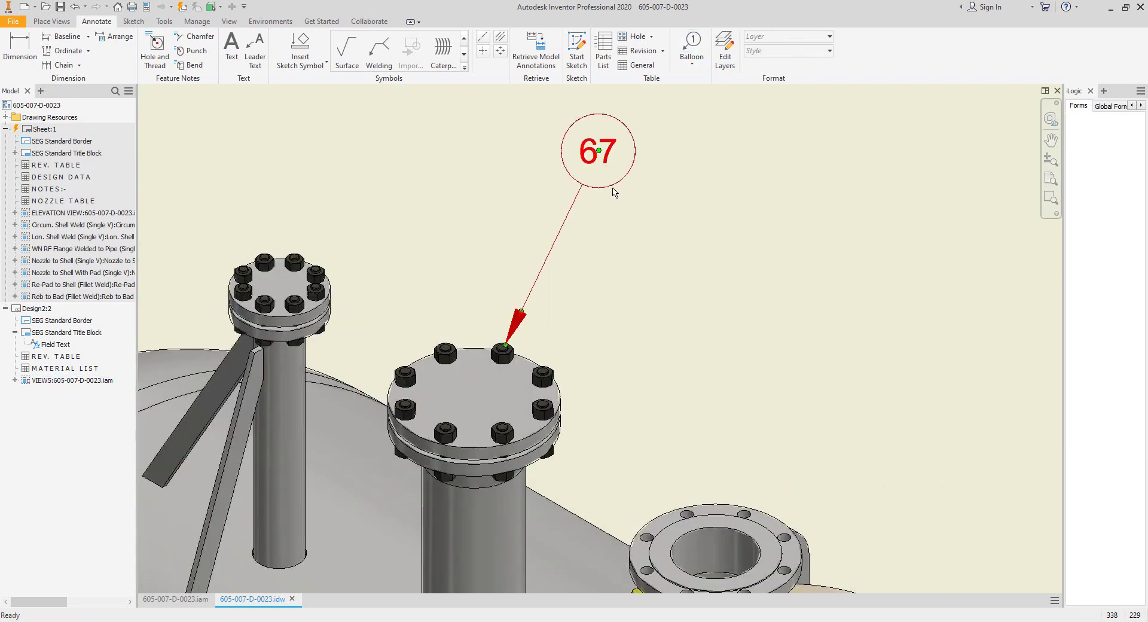
right_click(611, 186)
left_click(672, 251)
scroll(522, 346, "up", 4)
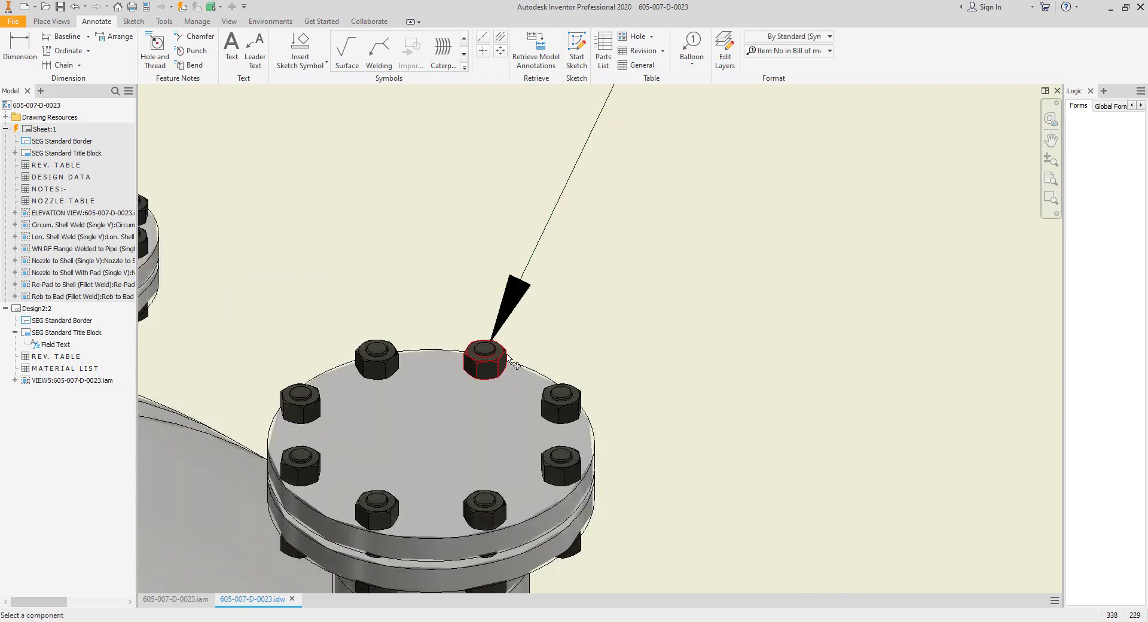
left_click(504, 362)
scroll(655, 218, "down", 3)
middle_click_drag(759, 123, 713, 283)
left_click(711, 244)
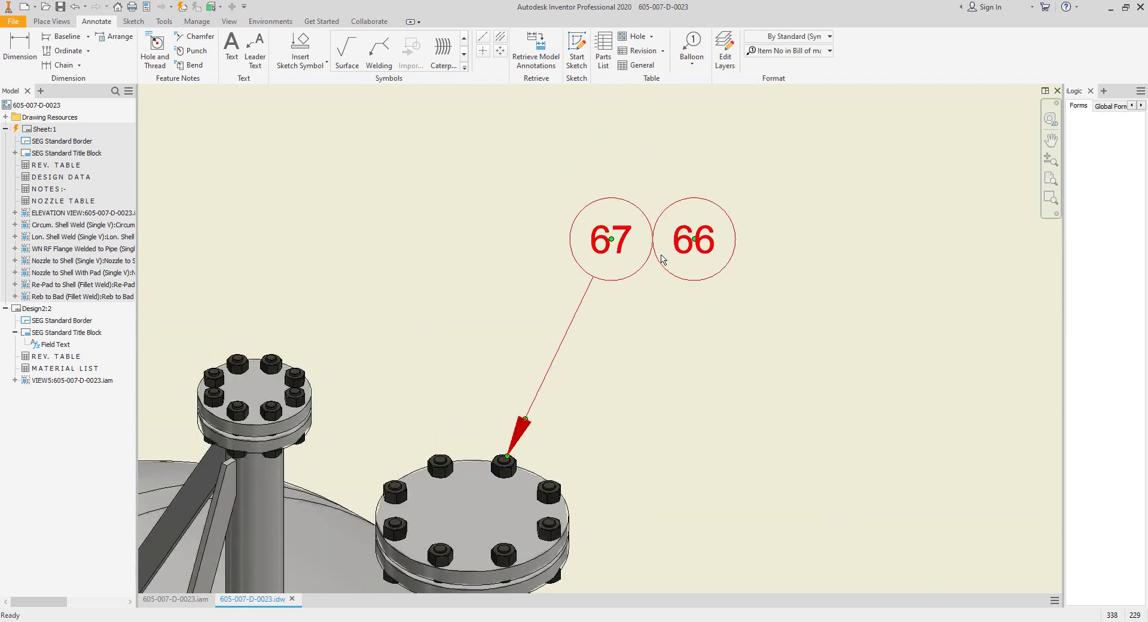
Step: Examine the nut and stud bolt rows for items 66 and 67 in the material list, including quantity and size
scroll(654, 262, "down", 3)
middle_click_drag(404, 456, 700, 216)
scroll(699, 216, "down", 3)
middle_click_drag(526, 278, 675, 227)
middle_click_drag(407, 265, 628, 190)
middle_click_drag(301, 586, 365, 504)
scroll(365, 504, "up", 3)
middle_click_drag(329, 552, 367, 402)
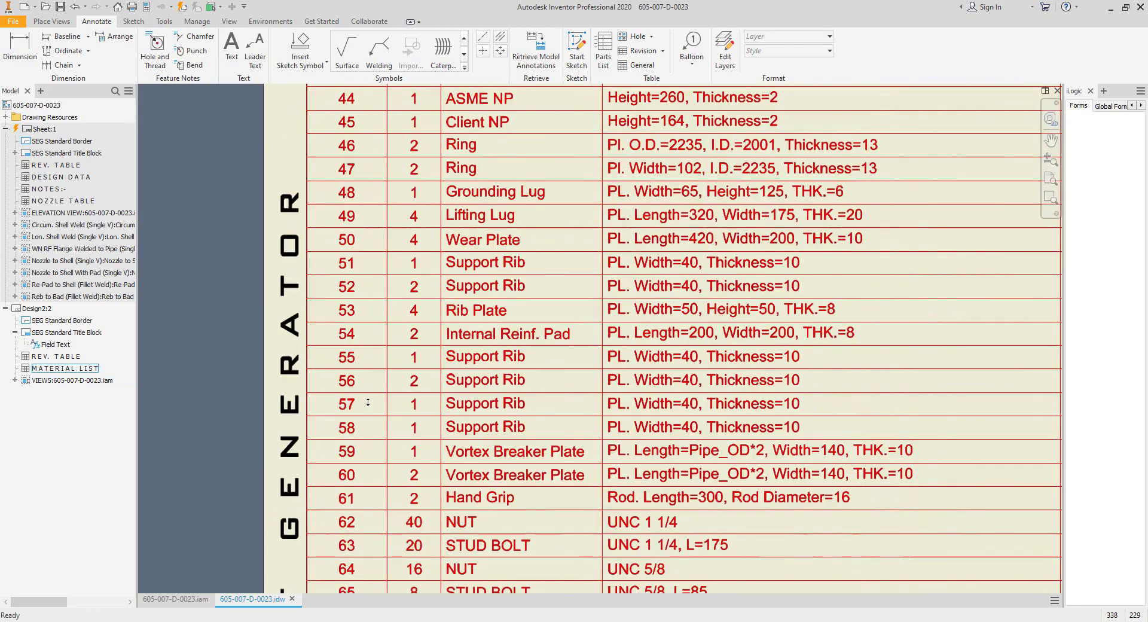
scroll(365, 473, "up", 3)
mouse_move(383, 449)
middle_mouse_down()
mouse_move(390, 211)
mouse_move(373, 320)
middle_mouse_up()
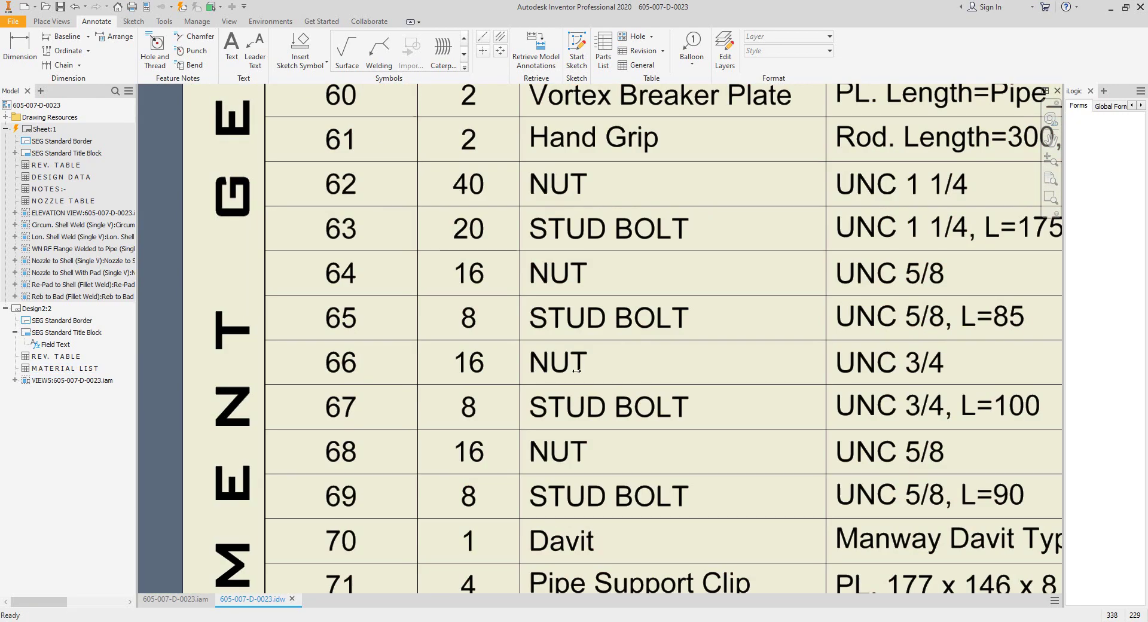
scroll(489, 368, "up", 3)
scroll(526, 332, "down", 2)
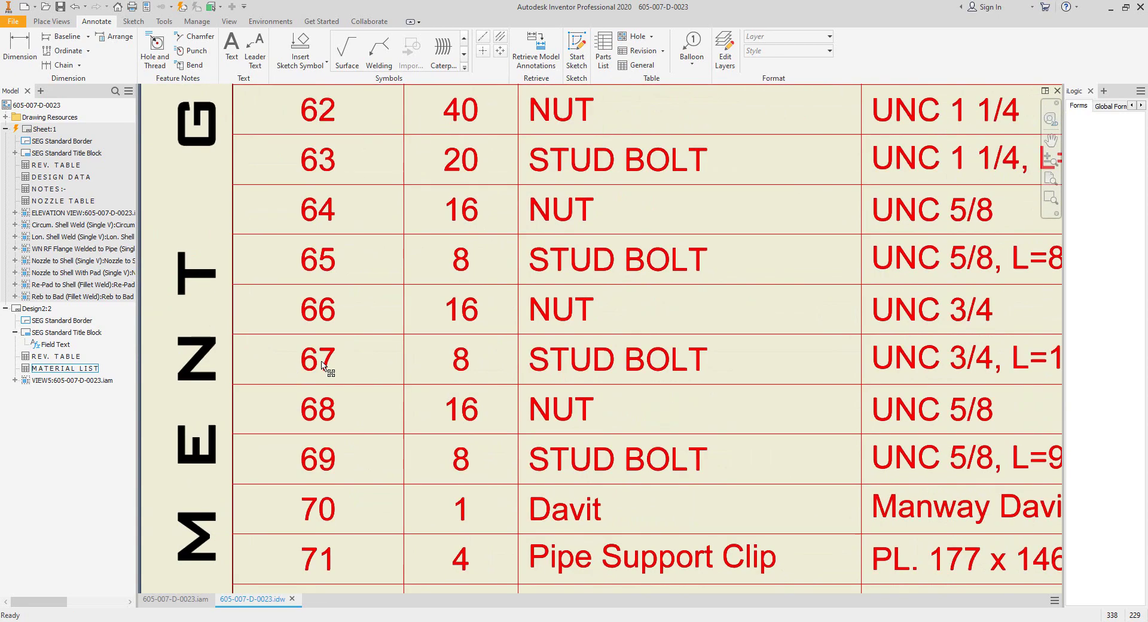
scroll(610, 371, "up", 2)
scroll(559, 323, "down", 4)
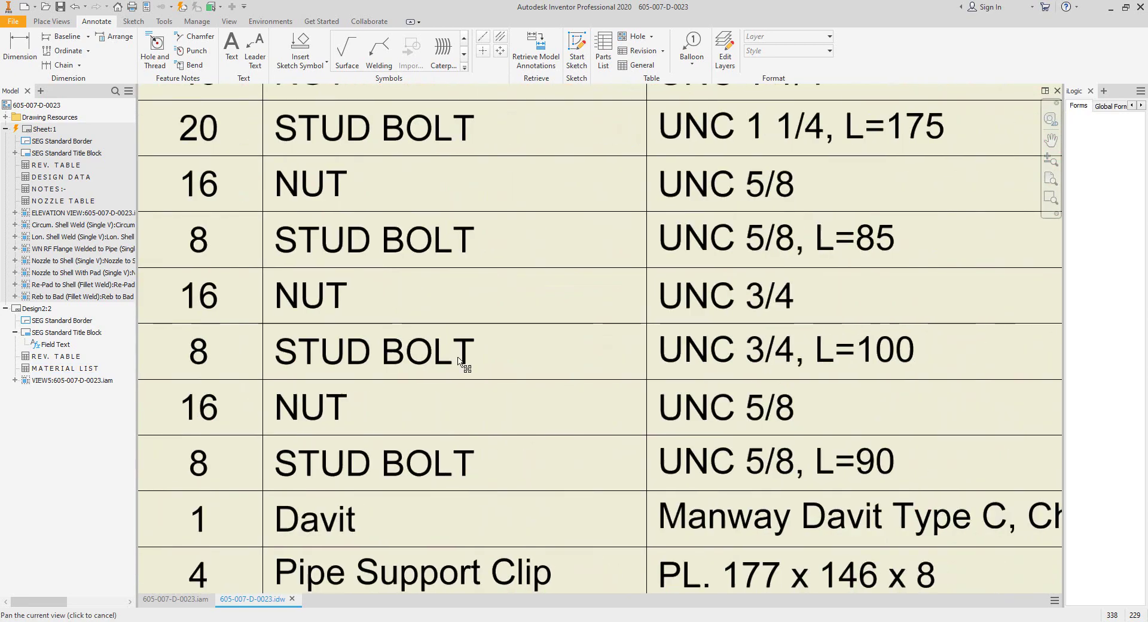
scroll(660, 348, "down", 5)
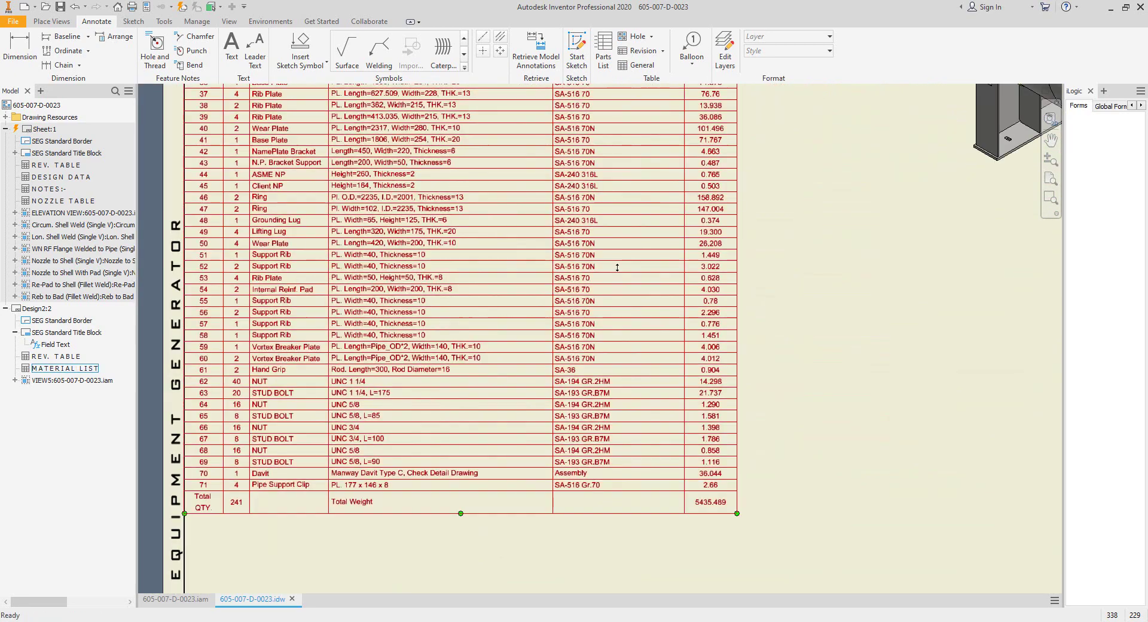
scroll(618, 272, "down", 3)
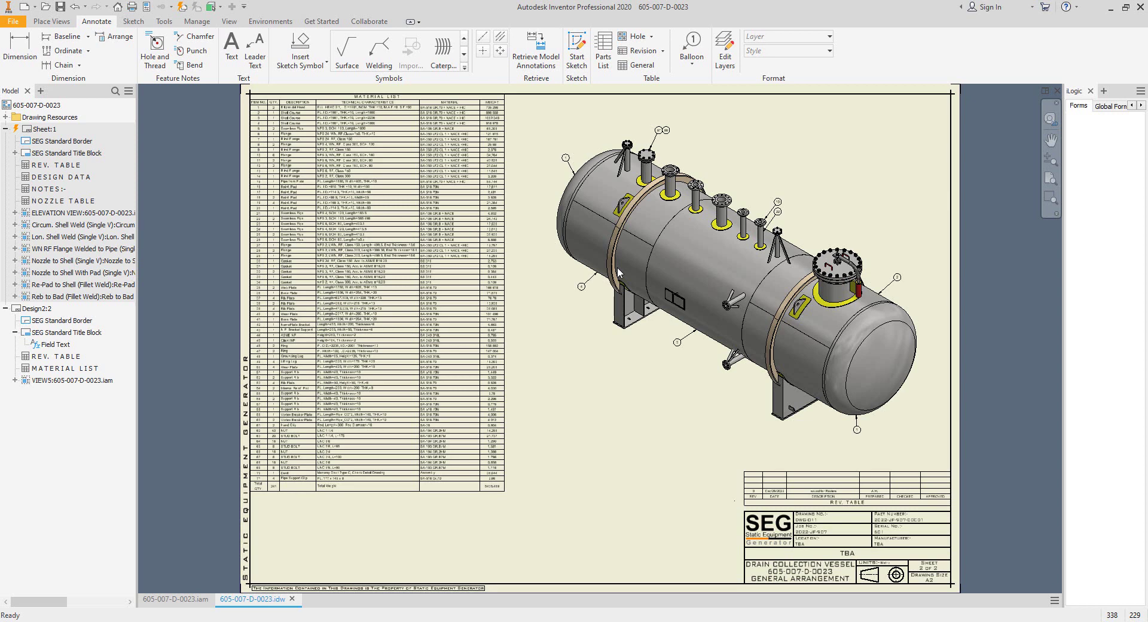
Step: On Sheet:1, add a centerline bisector along the shell in the elevation view and extend both ends past the heads
double_click(44, 129)
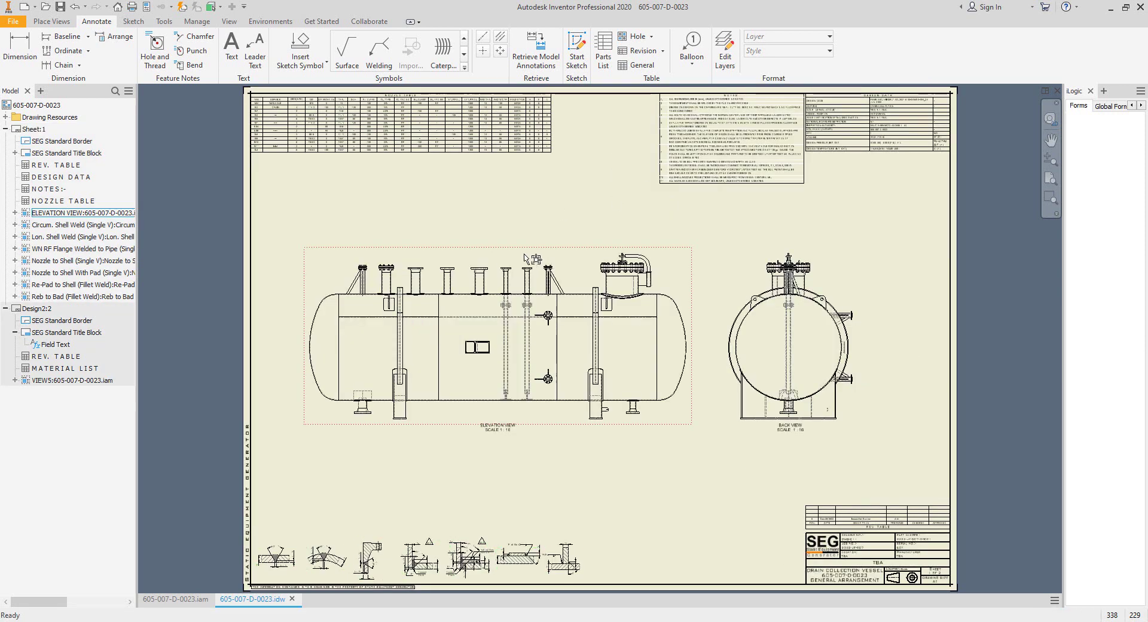
left_click(501, 37)
scroll(355, 295, "up", 7)
middle_click_drag(355, 294, 414, 184)
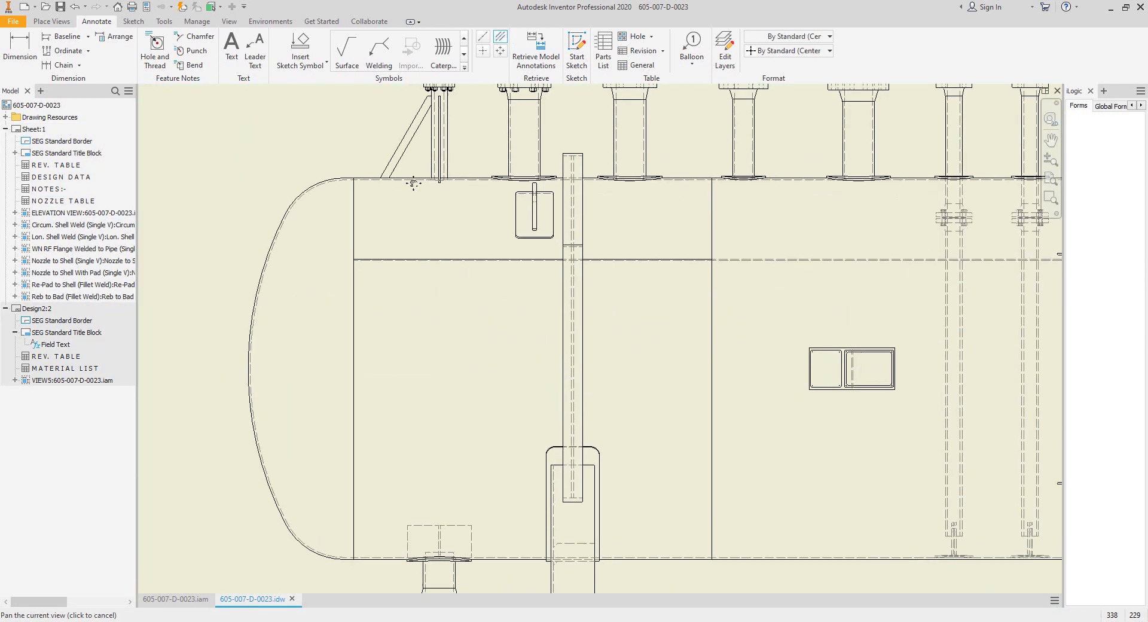
left_click(417, 175)
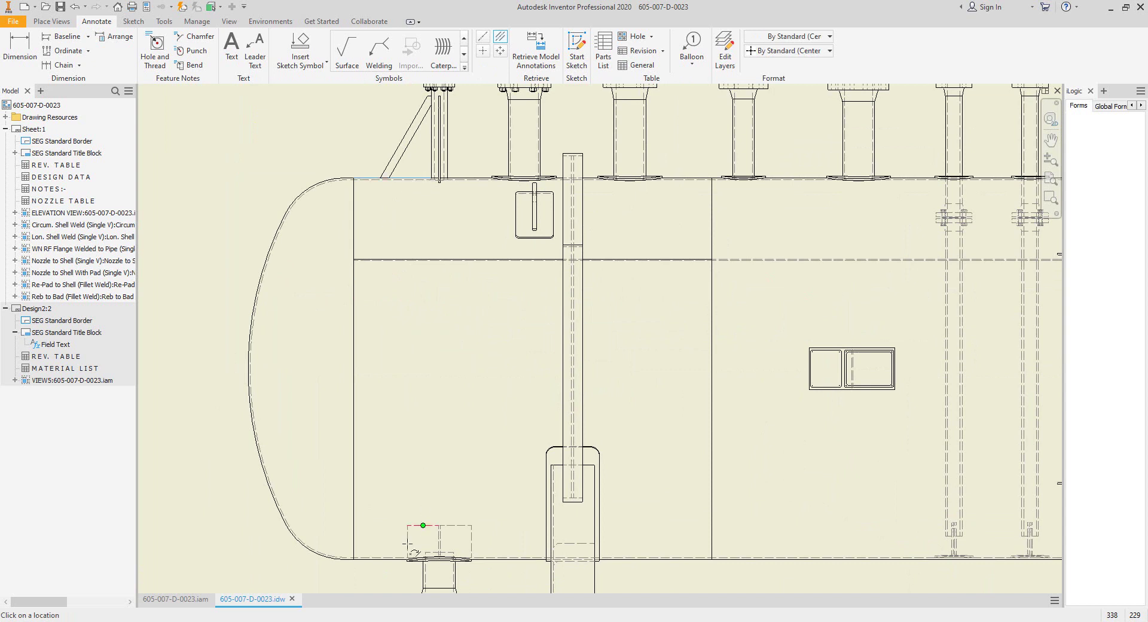
left_click(376, 553)
scroll(402, 395, "down", 3)
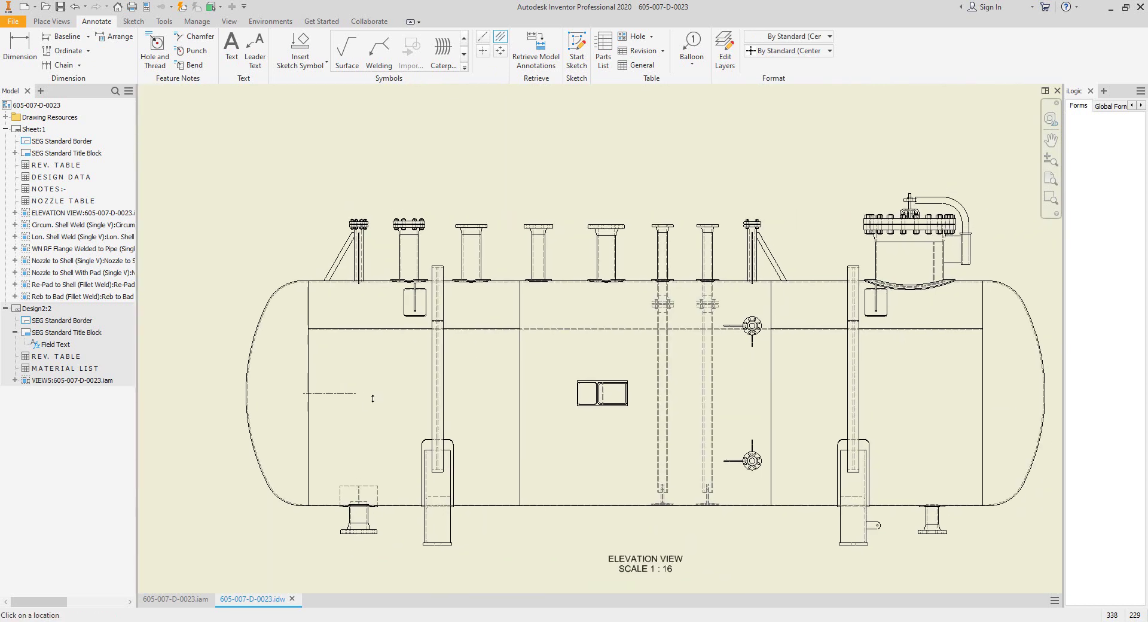
left_click_drag(356, 393, 1049, 394)
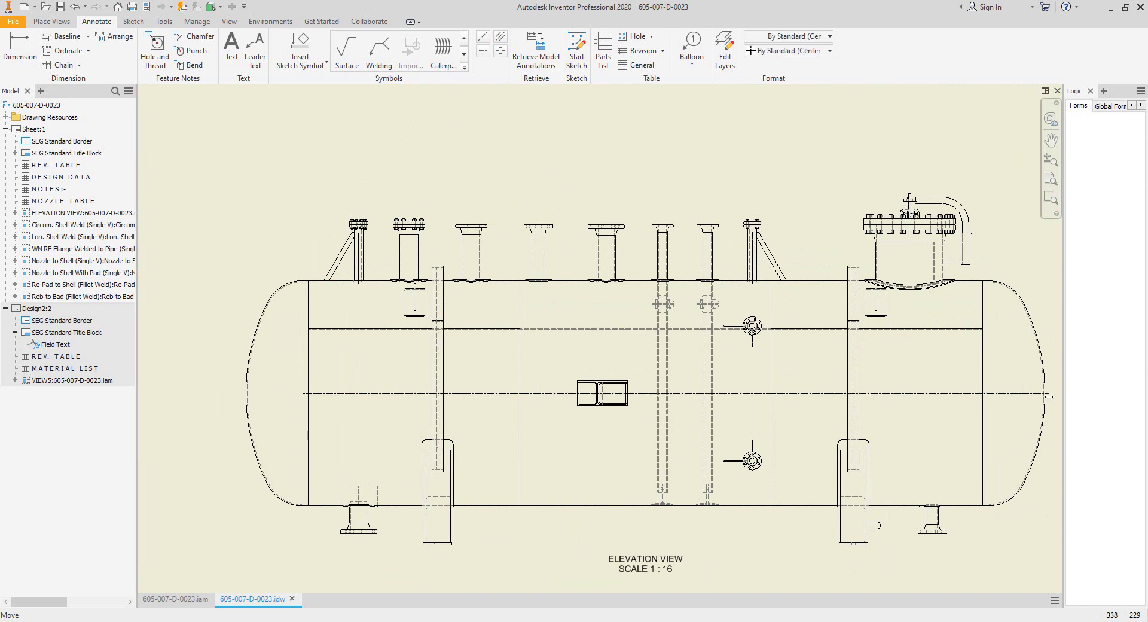
left_click_drag(304, 392, 240, 393)
Step: Dimension the shell's inside diameter in the elevation view, placing the vertical dimension just before the first seam between shell courses
key("d")
scroll(522, 304, "up", 3)
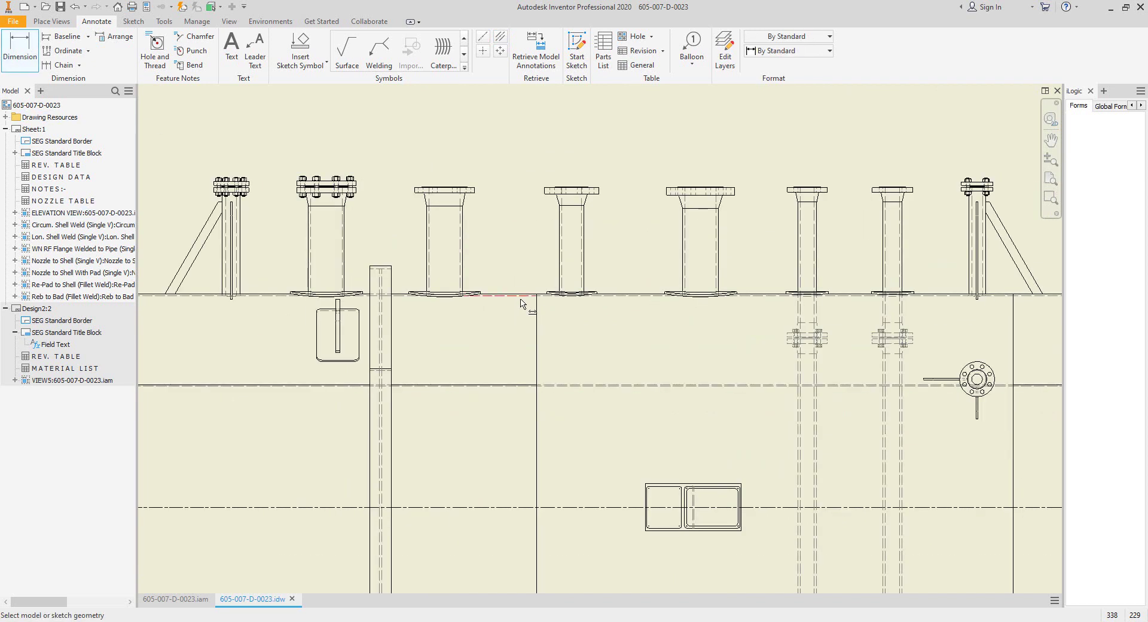
left_click(521, 297)
scroll(518, 317, "down", 4)
scroll(512, 335, "up", 6)
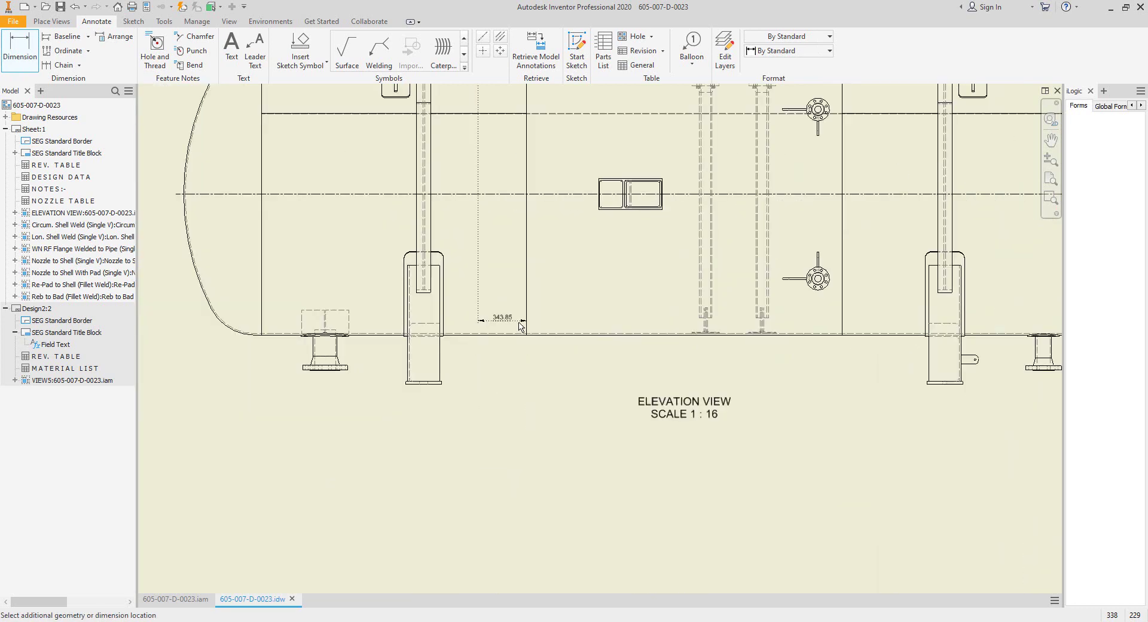
scroll(515, 330, "down", 4)
scroll(497, 325, "up", 2)
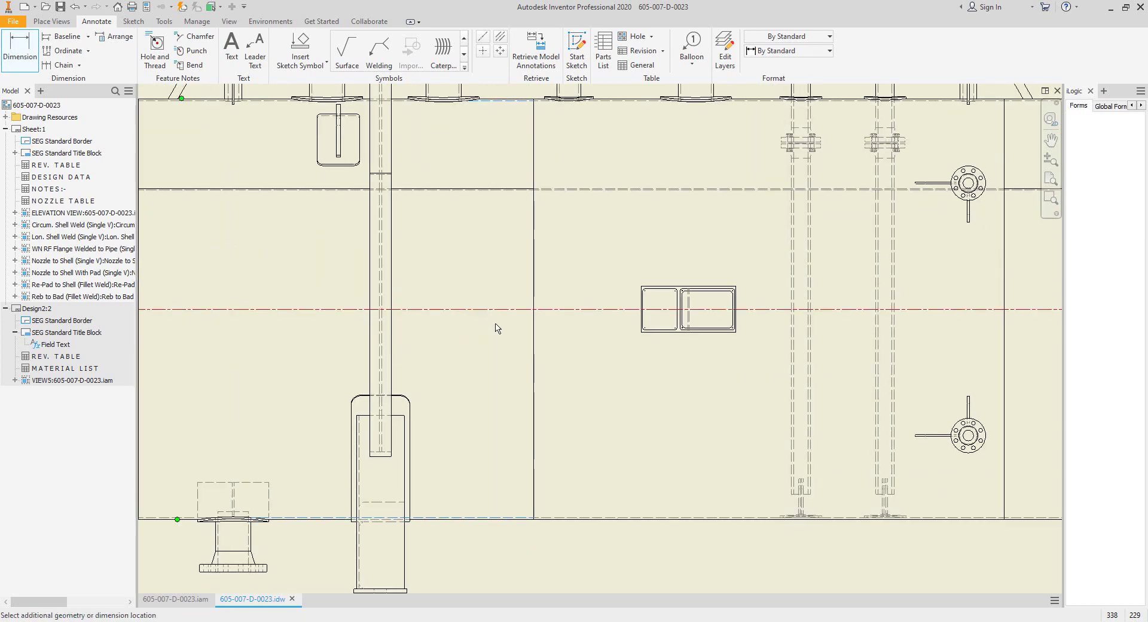
left_click(503, 345)
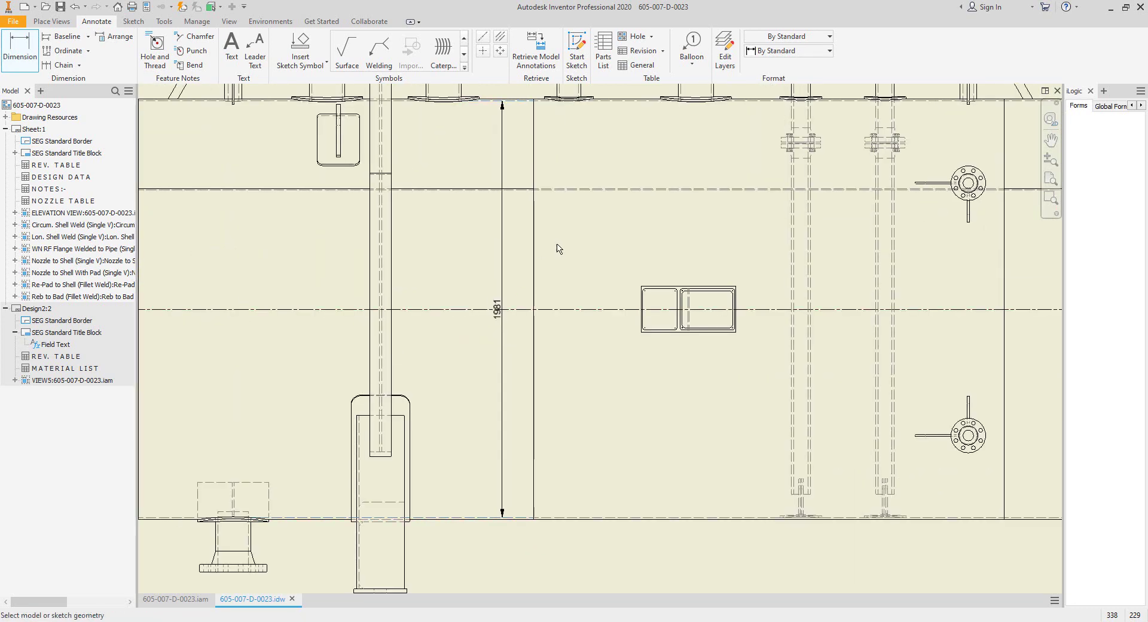
right_click(510, 280)
left_click(534, 270)
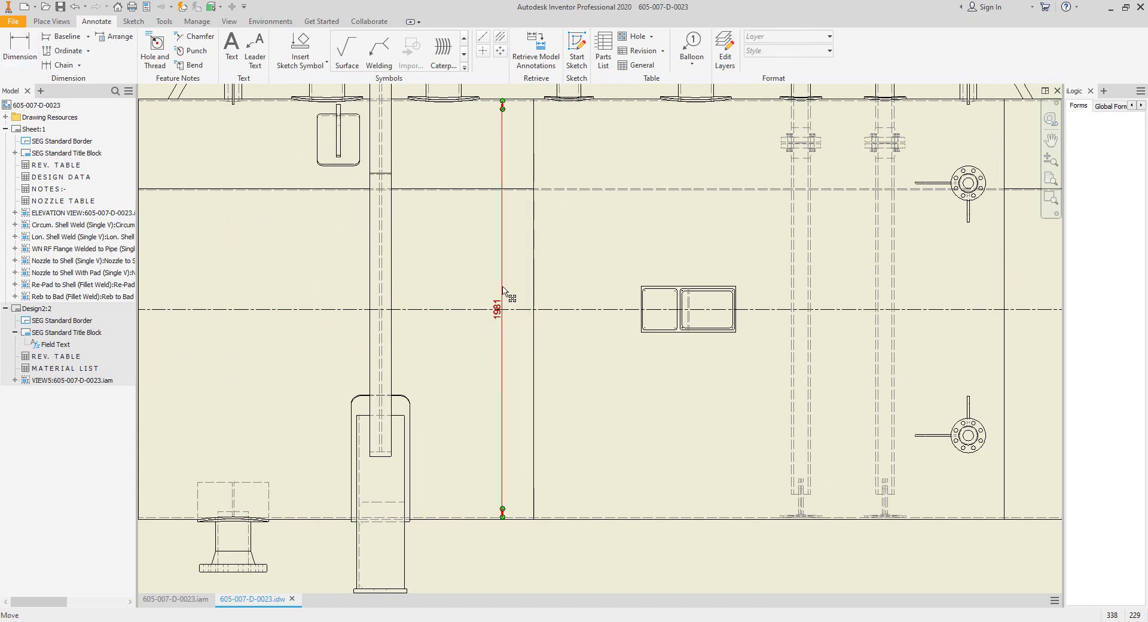
Step: Add the prefix "I.D. =" to the text of the shell's inside diameter dimension
right_click(503, 289)
left_click(534, 392)
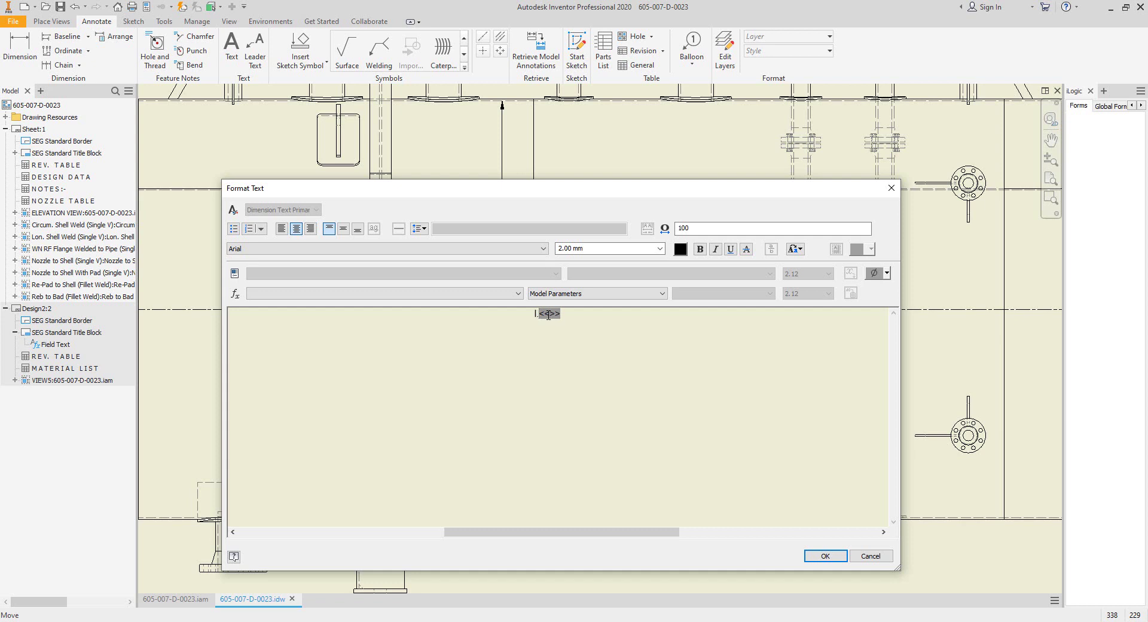
type("D. =")
left_click(822, 553)
Step: Draw a vertical centerline at the right head's tangent line in the elevation view, from the upper to the lower shell edge
scroll(610, 367, "down", 3)
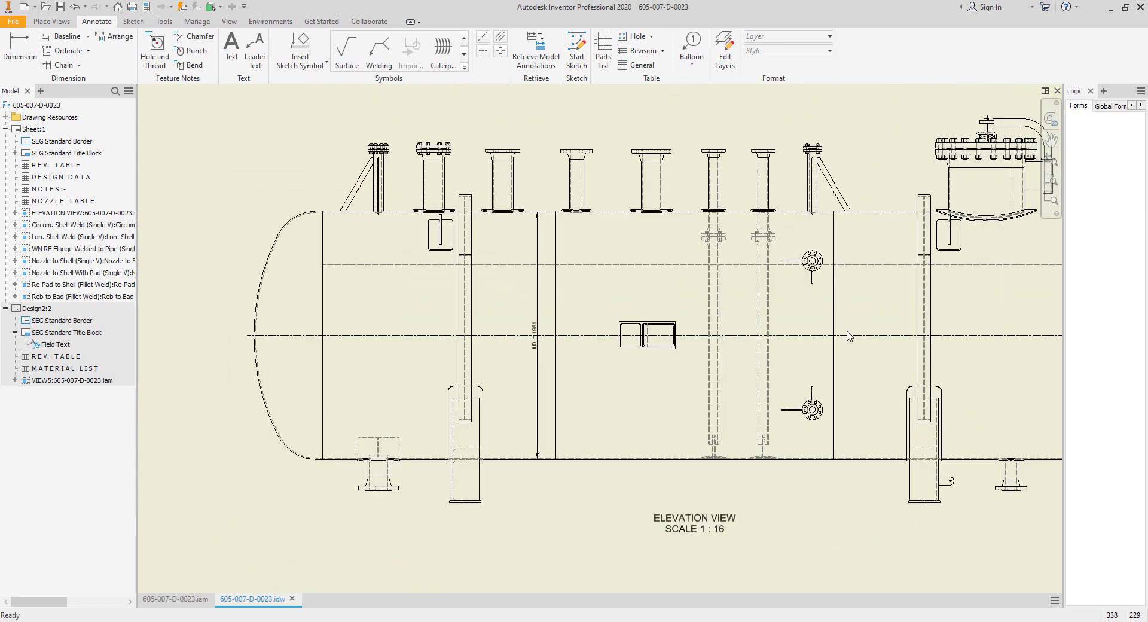
middle_click_drag(612, 375, 353, 430)
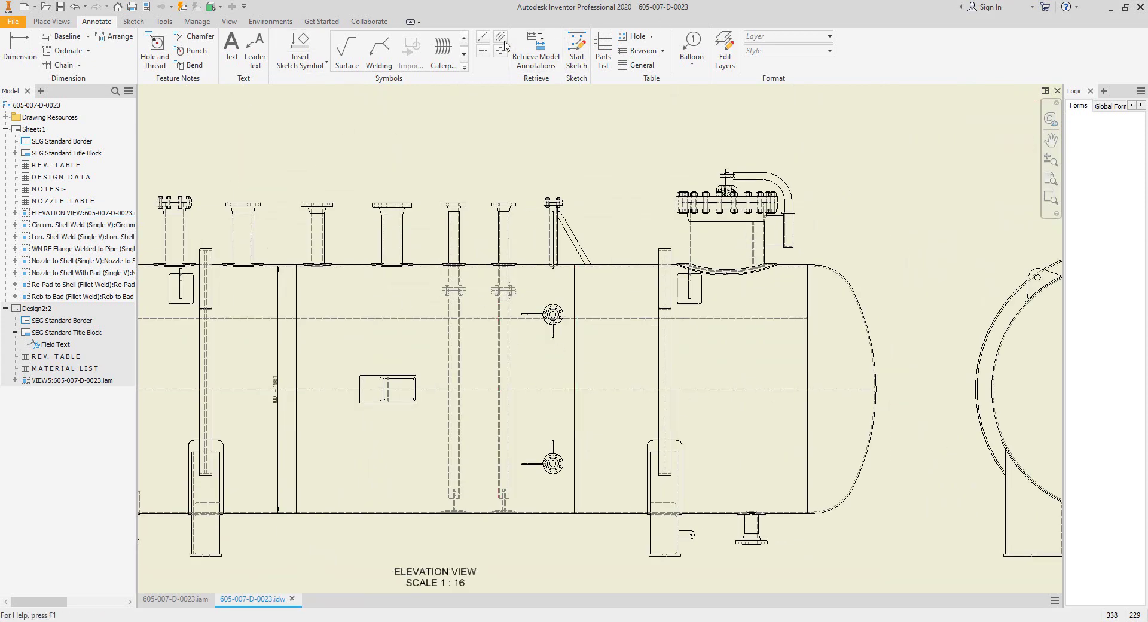
scroll(820, 263, "up", 5)
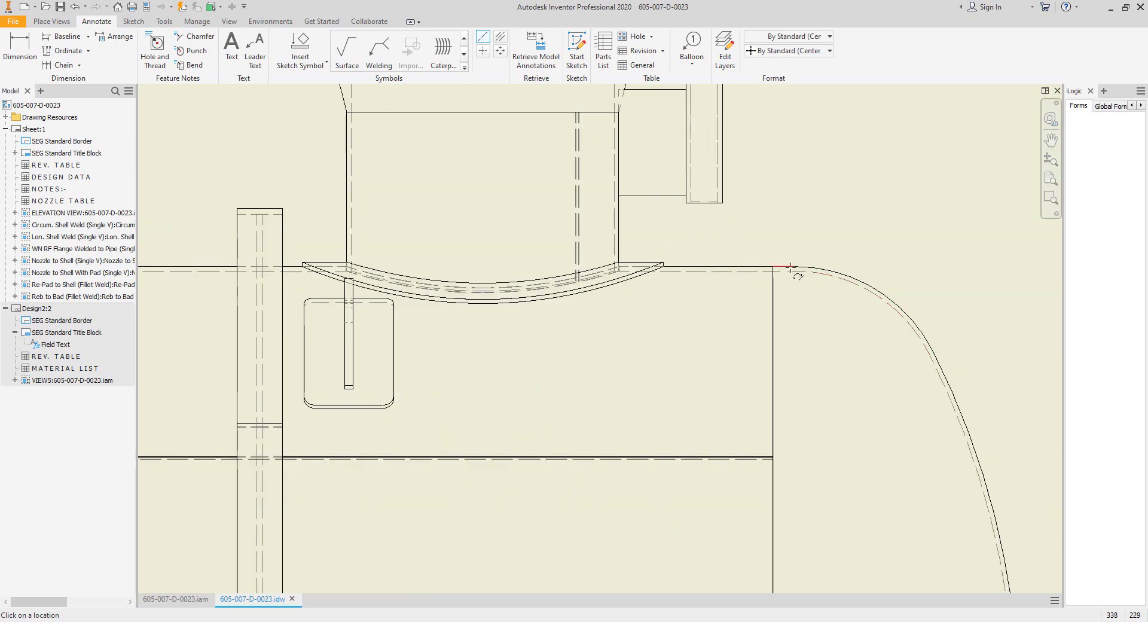
scroll(795, 267, "down", 5)
scroll(741, 565, "up", 5)
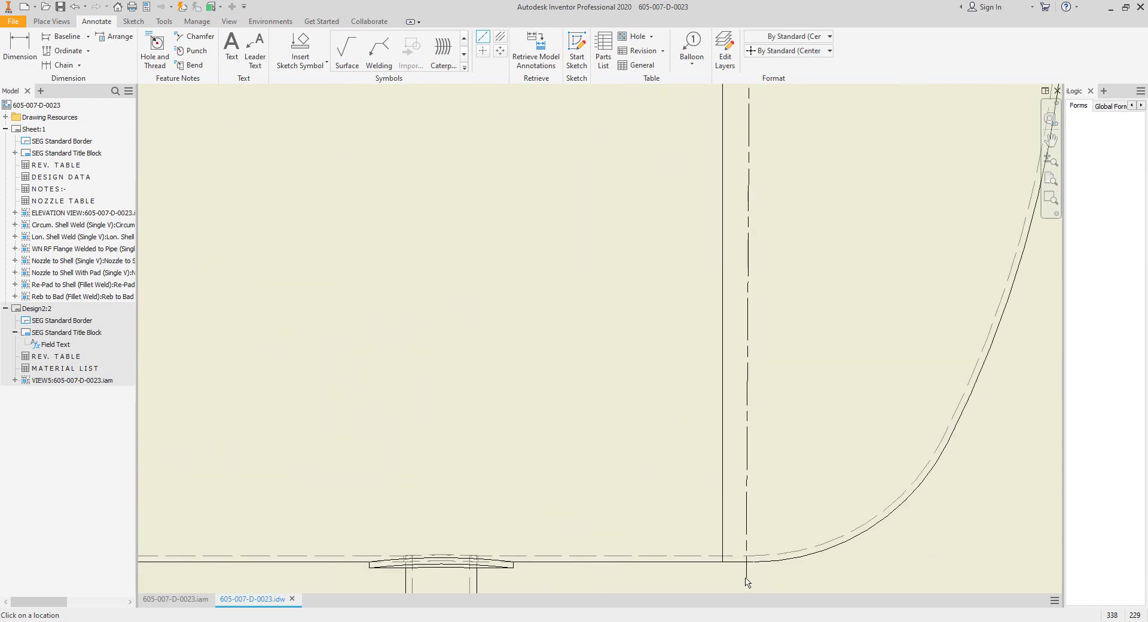
scroll(792, 415, "down", 5)
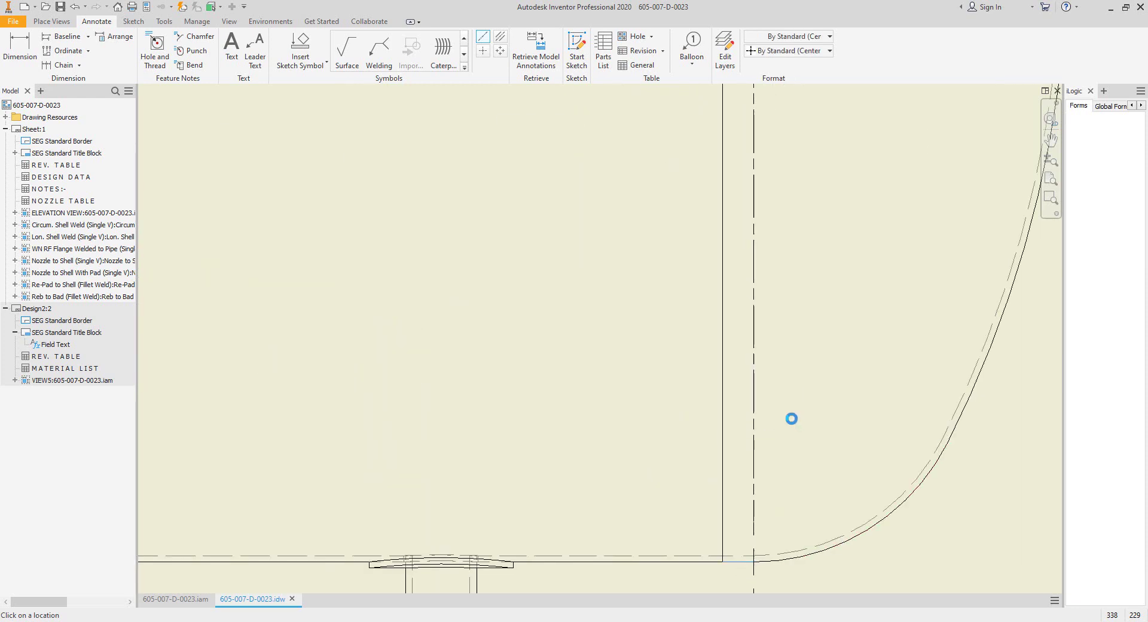
Step: Draw a matching vertical centerline at the left head's tangent line in the elevation view and create both centerlines
scroll(198, 274, "up", 7)
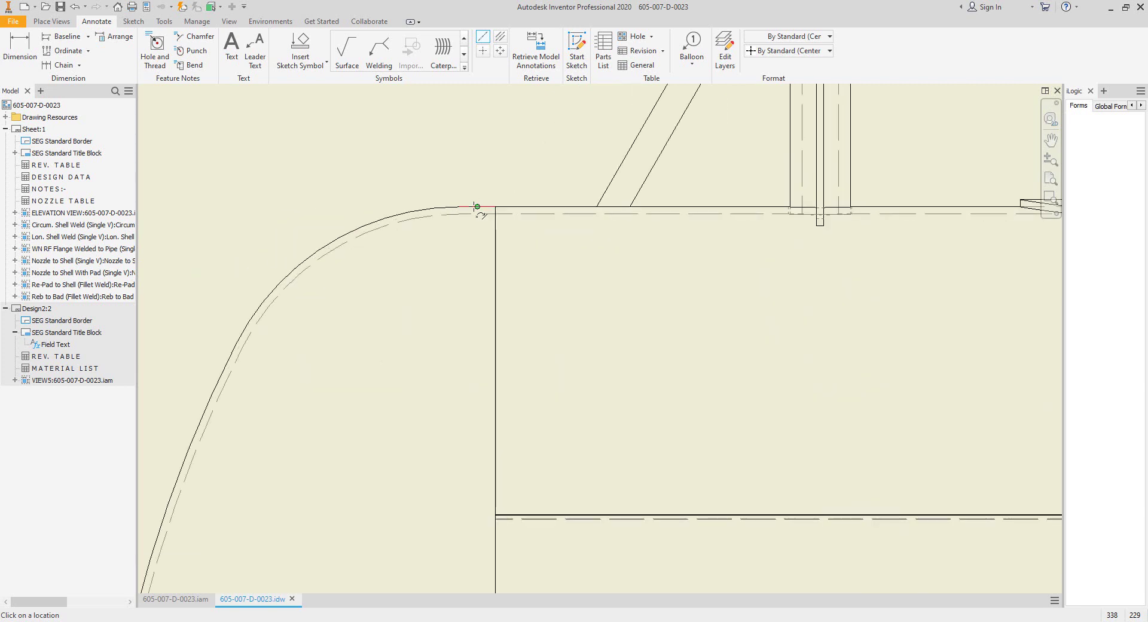
scroll(478, 222, "down", 7)
scroll(468, 539, "up", 7)
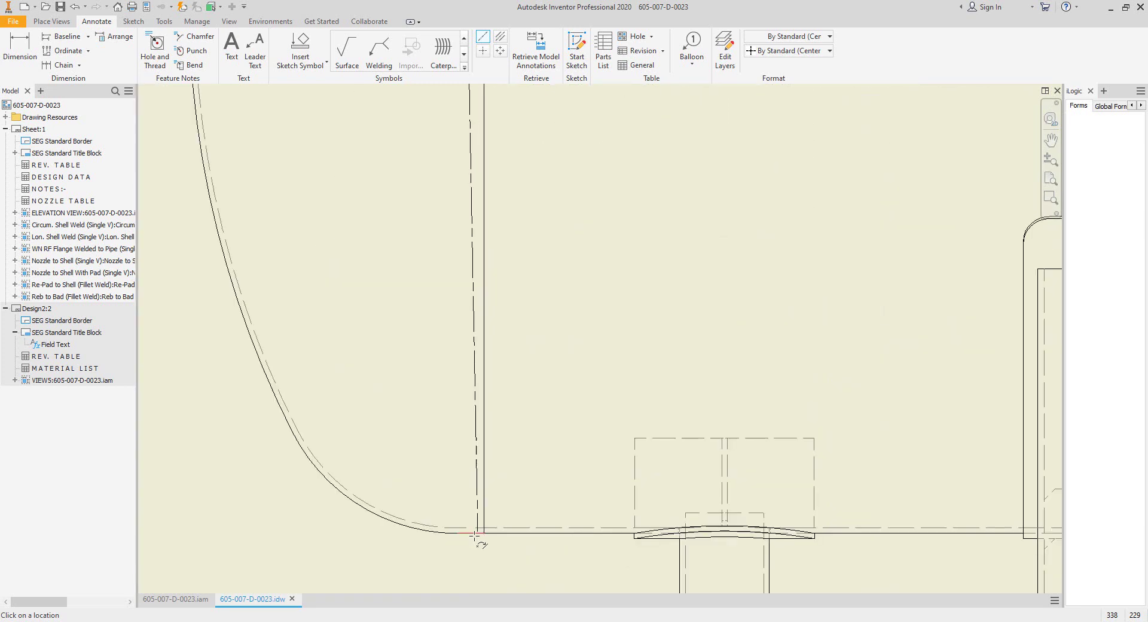
right_click(507, 440)
left_click(553, 440)
Step: Add a centerline bisector between the outer edges of the manway neck in the elevation view
scroll(554, 440, "down", 8)
scroll(808, 296, "up", 5)
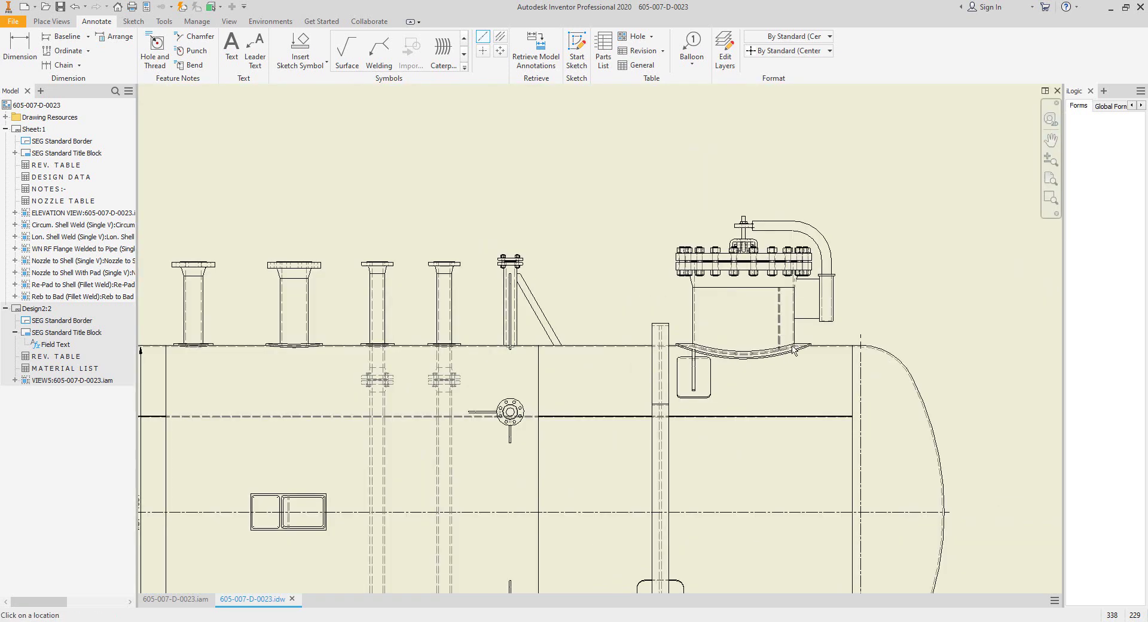
left_click(501, 37)
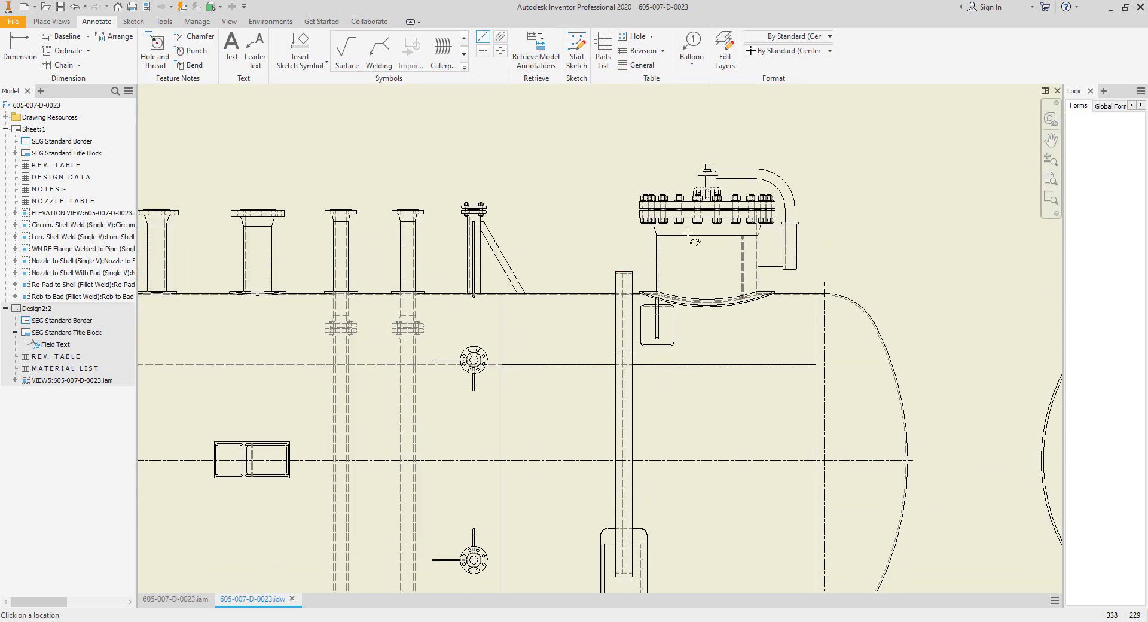
scroll(748, 278, "up", 5)
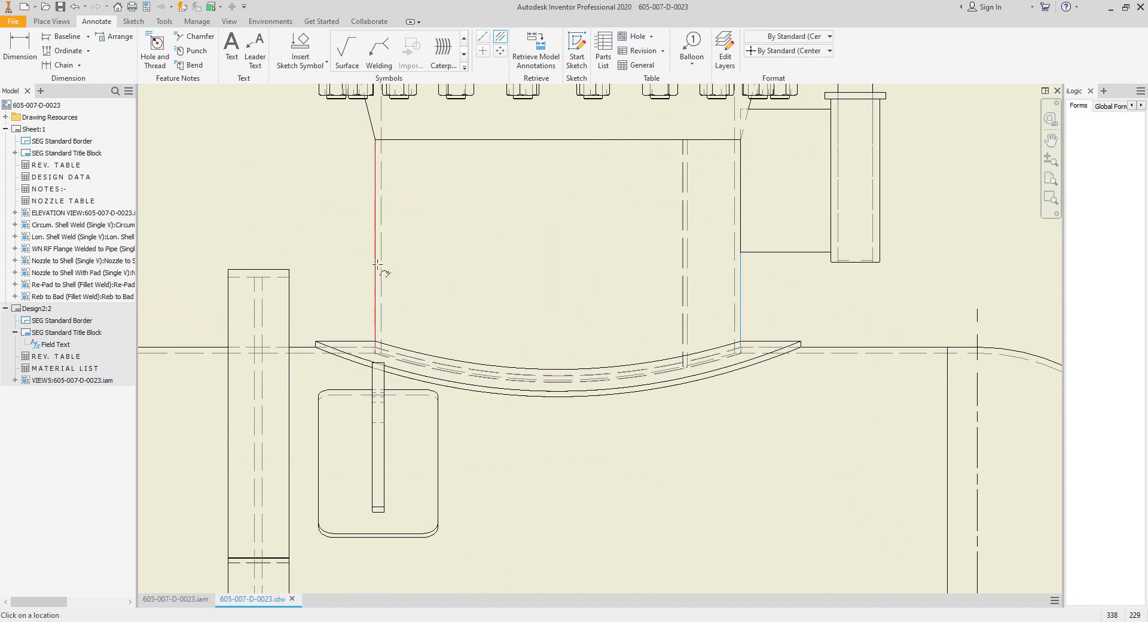
scroll(522, 263, "down", 7)
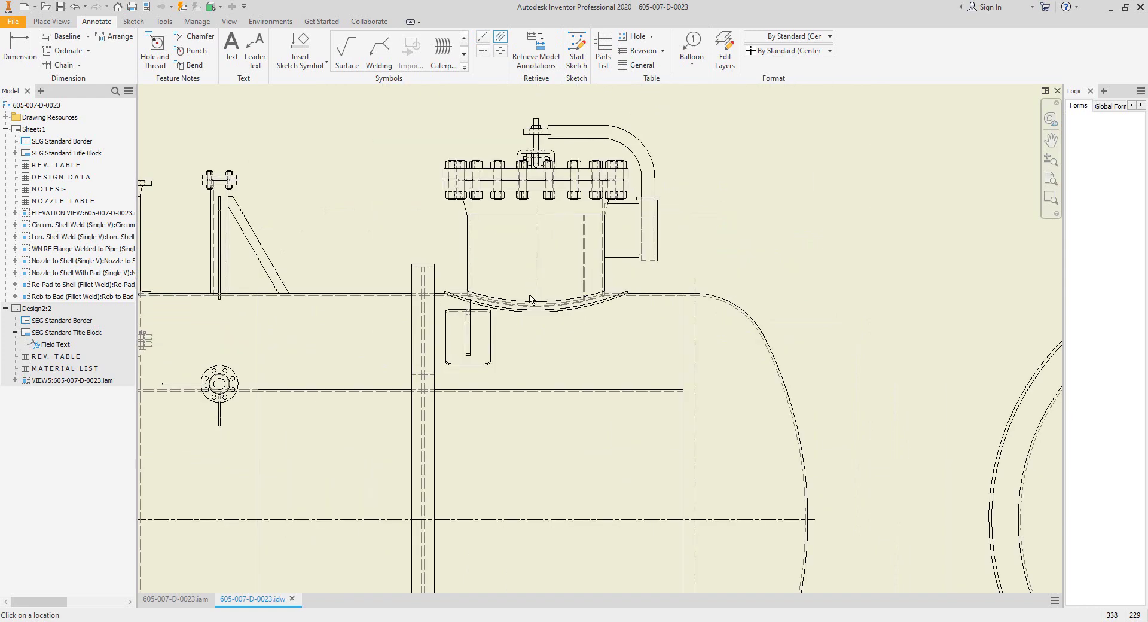
Step: Add centerline bisectors to the right bottom nozzle and the right saddle in the elevation view
scroll(610, 379, "up", 7)
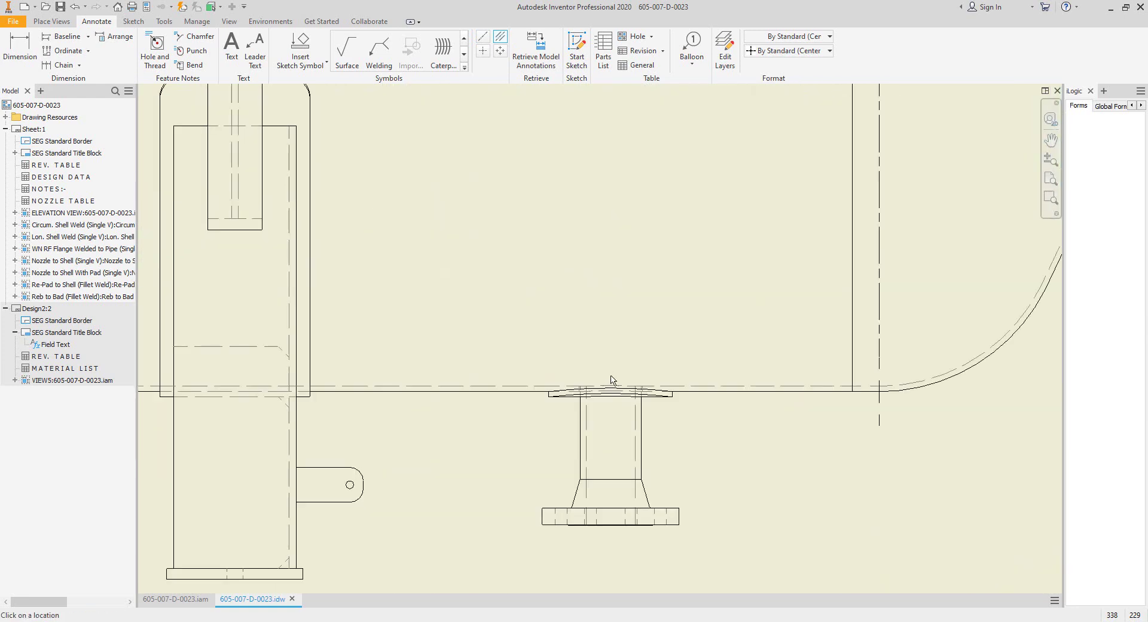
left_click(580, 409)
scroll(447, 412, "down", 3)
middle_click_drag(323, 421, 418, 416)
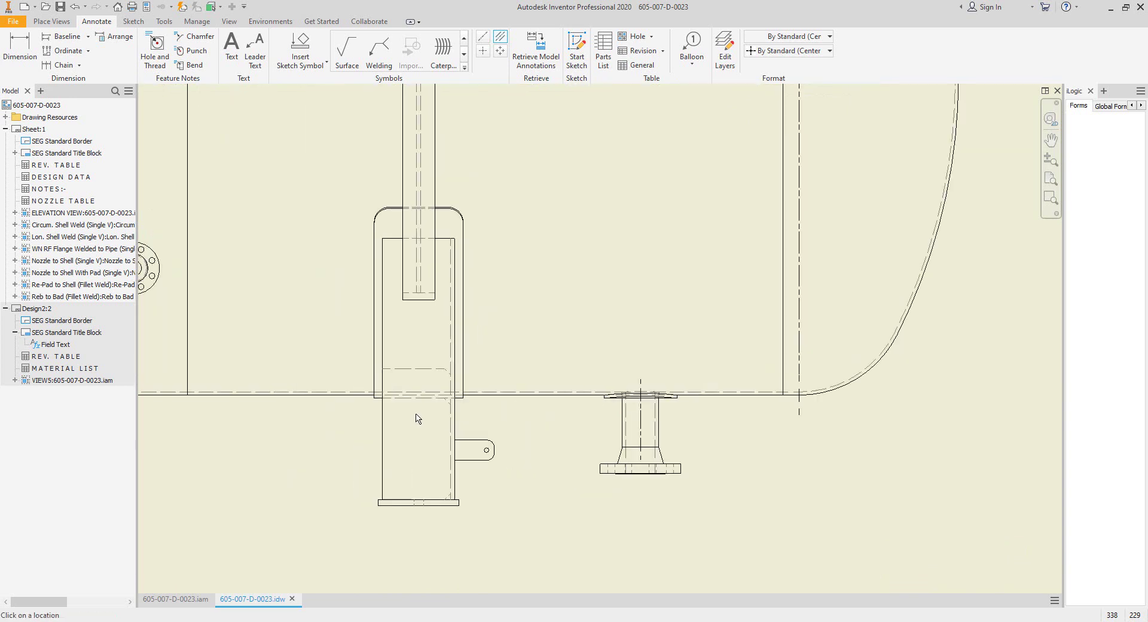
left_click(455, 420)
scroll(399, 418, "down", 4)
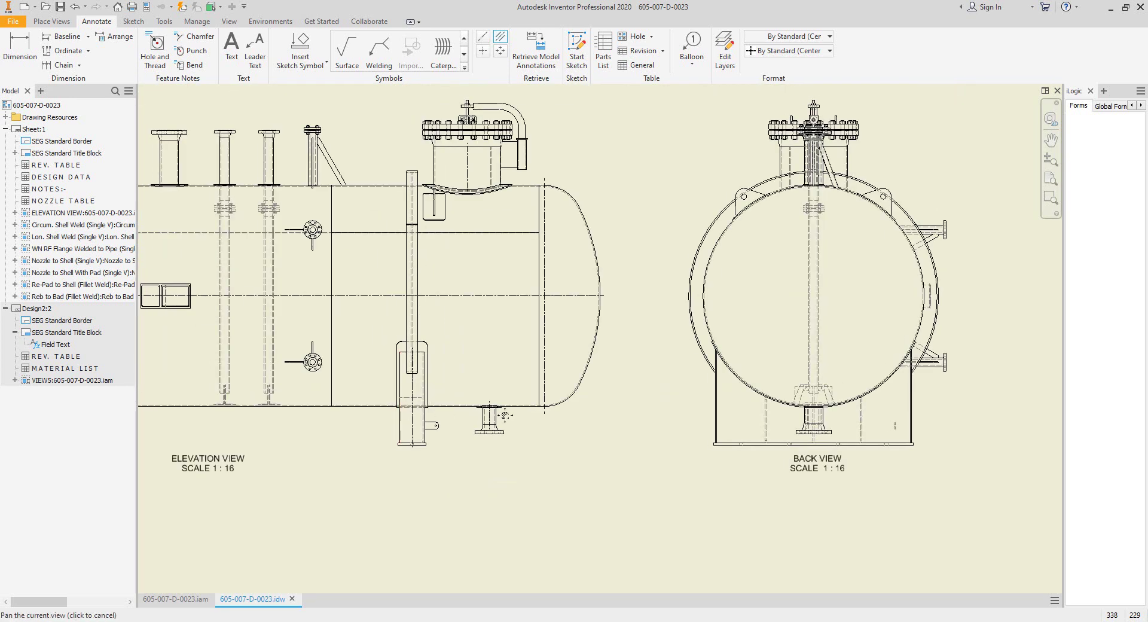
Step: Add centerline bisectors to the right braced top nozzle, the two nozzles with internal pipes and the wider nozzle beside them
scroll(422, 221, "up", 4)
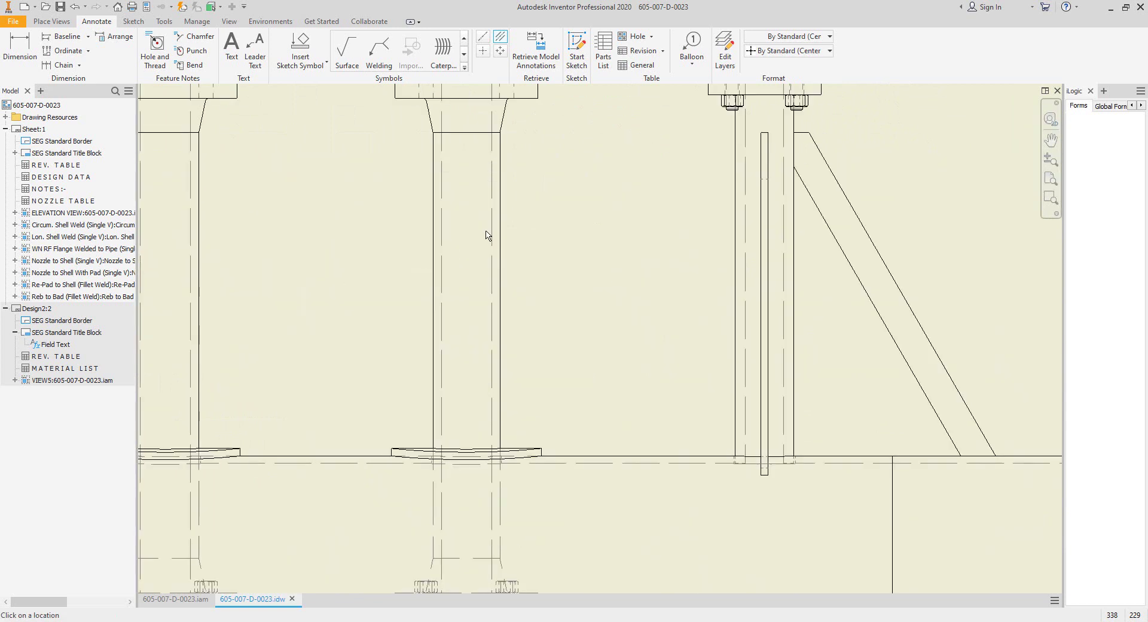
left_click(492, 212)
left_click(442, 212)
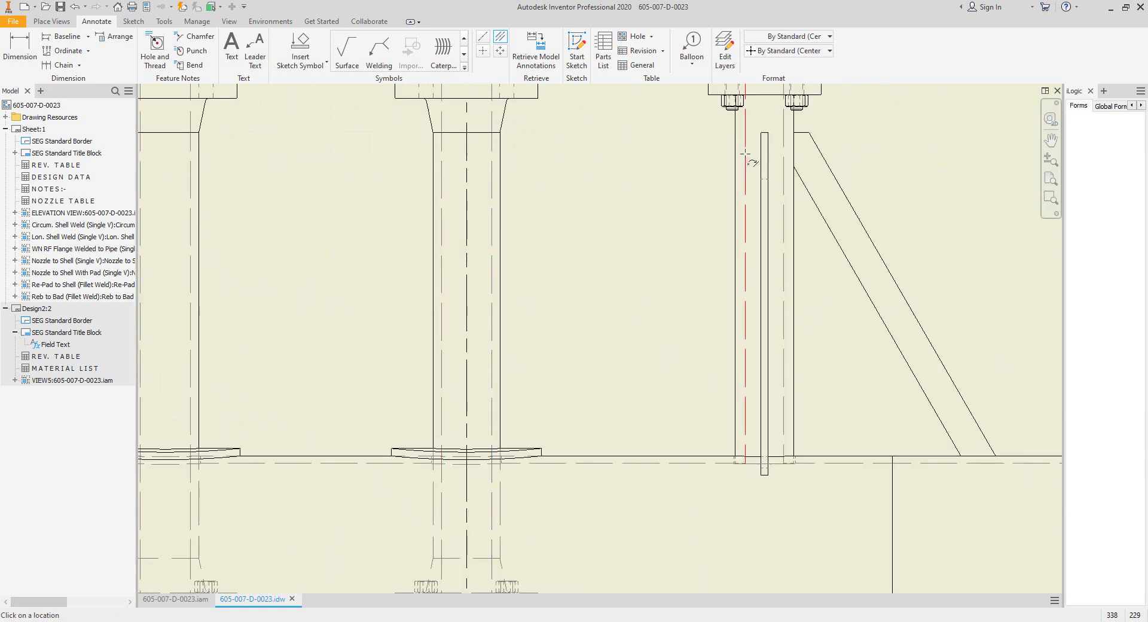
left_click(783, 139)
scroll(763, 157, "down", 4)
middle_click_drag(737, 193, 766, 177)
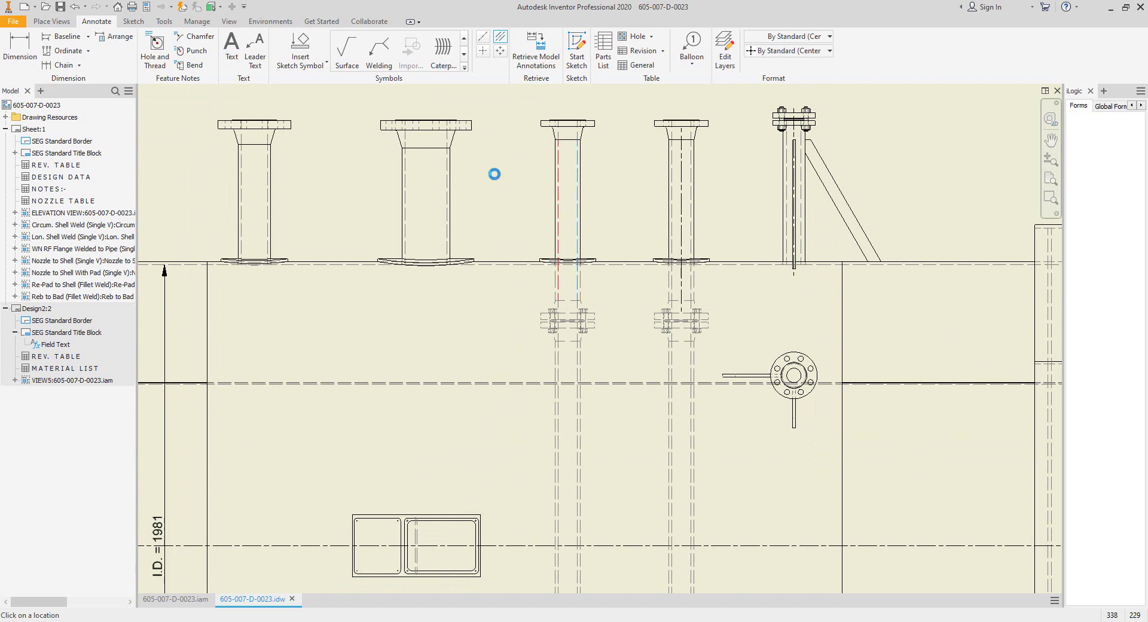
left_click(442, 163)
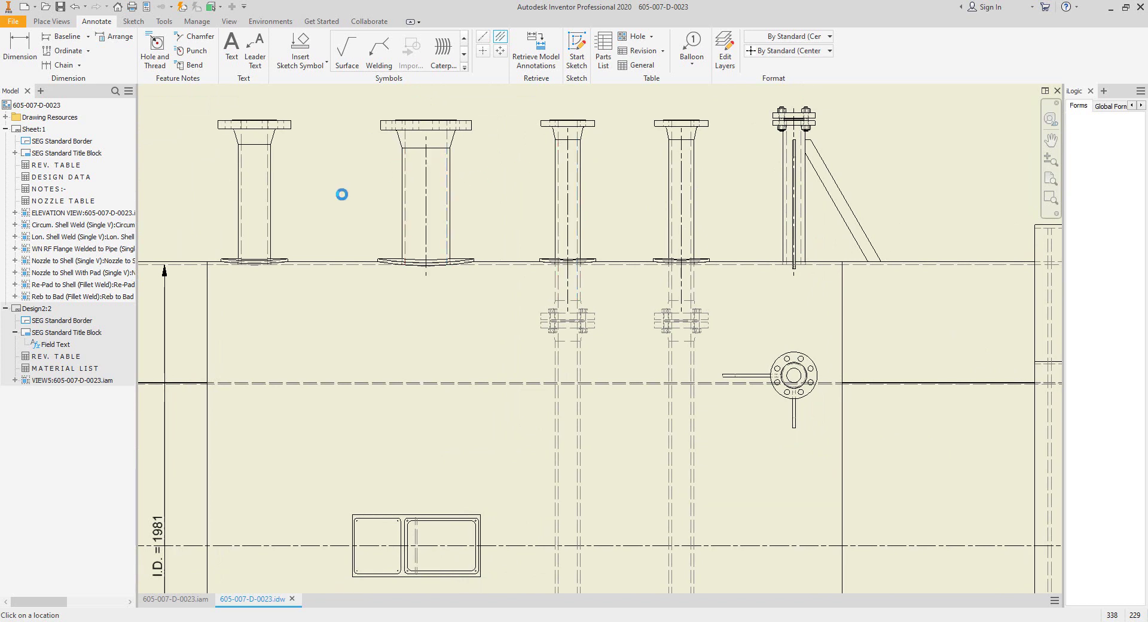
Step: Add centerline bisectors to the nameplate bracket and the remaining top nozzles up to the left head in the elevation view
middle_click_drag(395, 318, 490, 259)
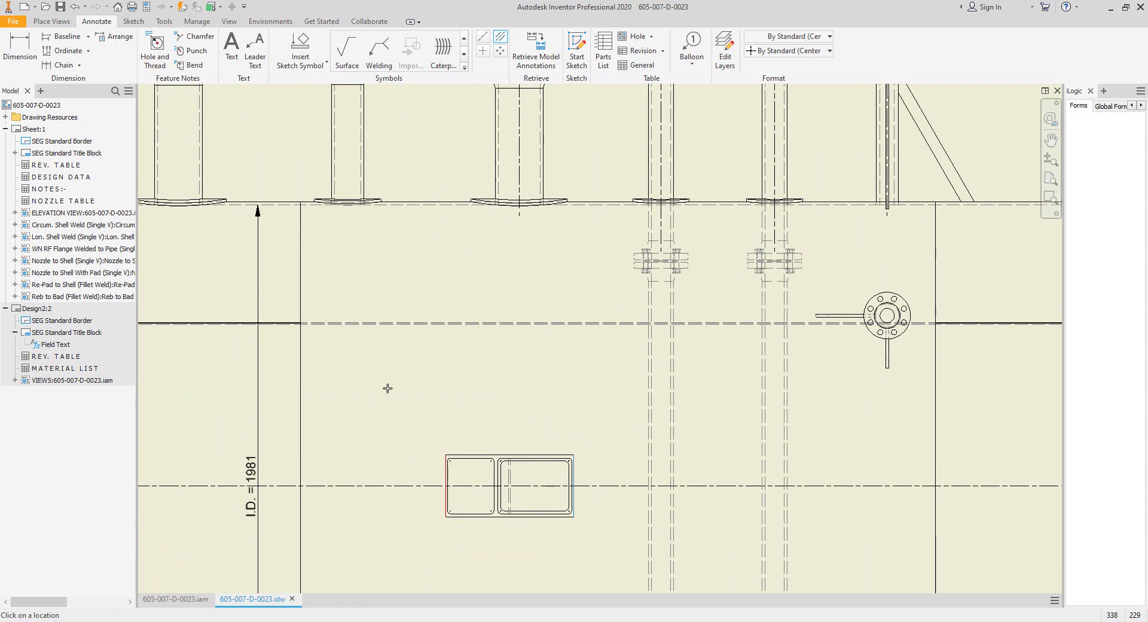
mouse_move(387, 388)
middle_mouse_down()
mouse_move(512, 417)
mouse_move(543, 440)
middle_mouse_up()
left_click(499, 178)
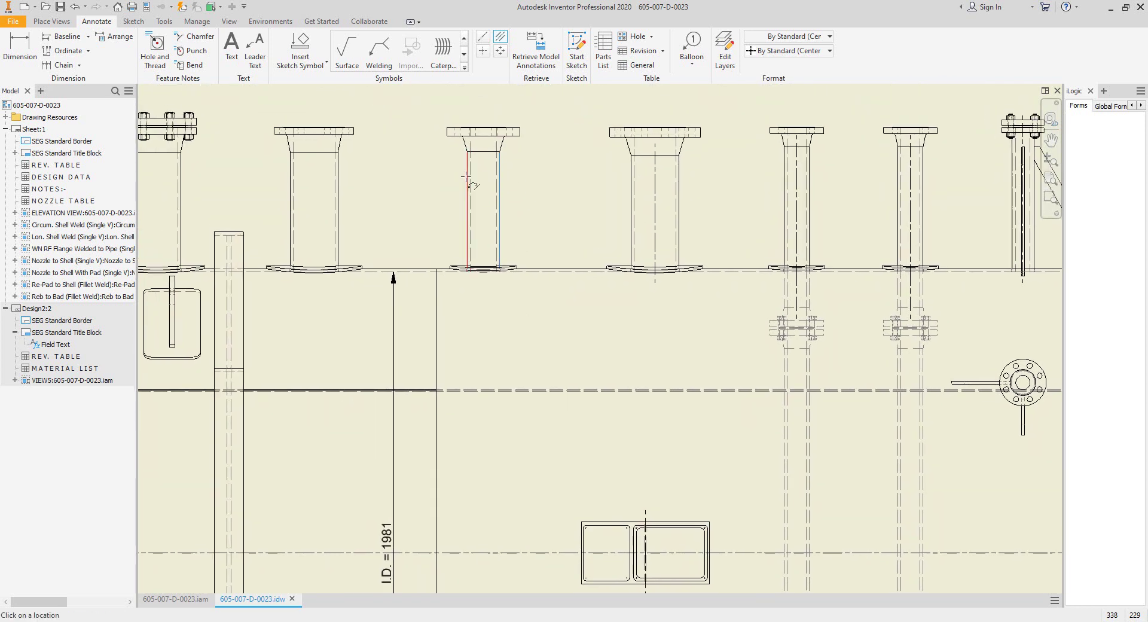
middle_click_drag(359, 181, 461, 210)
left_click(442, 199)
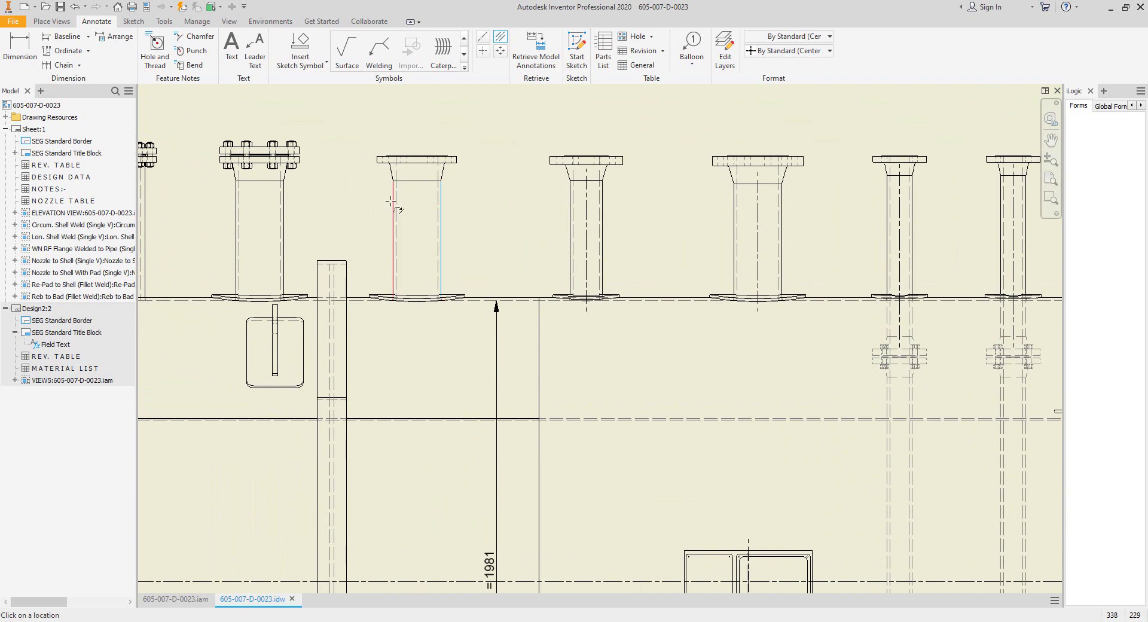
middle_click_drag(338, 212, 520, 213)
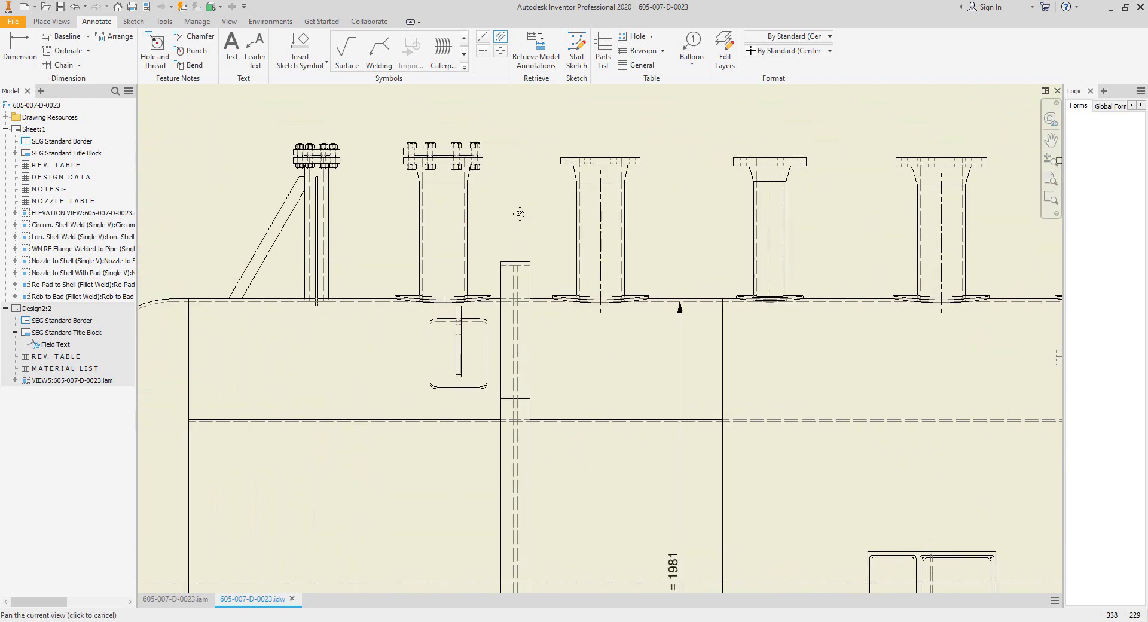
left_click(468, 201)
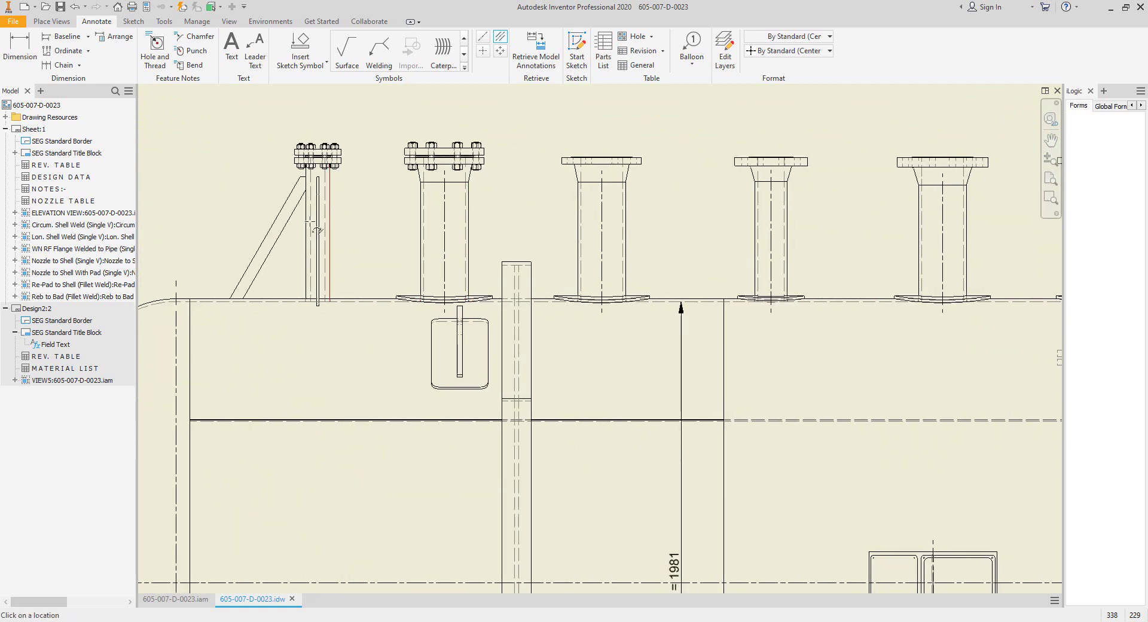
Step: Add centerline bisectors to the left saddle and the adjacent bottom nozzle in the elevation view
middle_click_drag(547, 379, 556, 138)
middle_click_drag(592, 345, 596, 76)
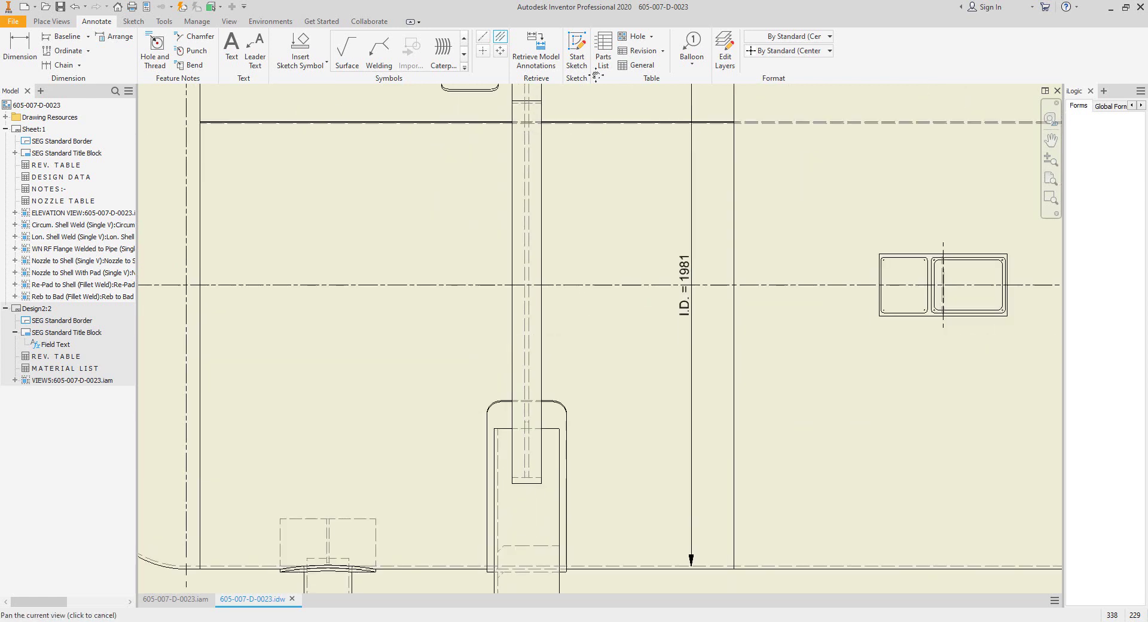
left_click(562, 397)
left_click(499, 404)
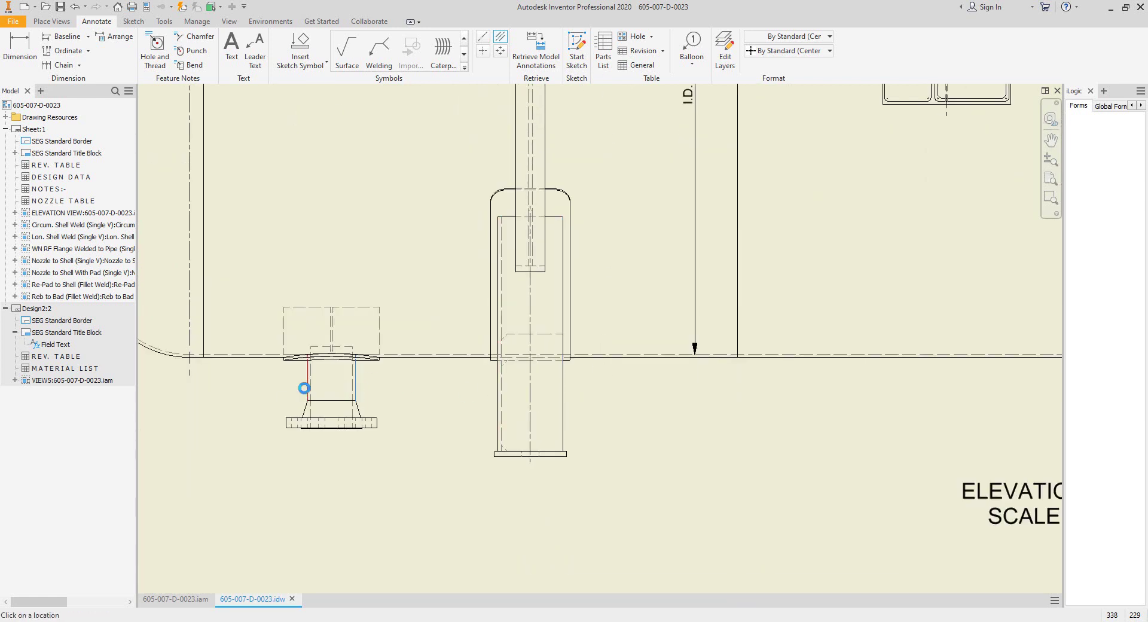
Step: Add centerline bisectors between the side edges of the left and right lifting lug pads in the elevation view
scroll(325, 378, "down", 3)
middle_click_drag(390, 219, 434, 348)
scroll(441, 300, "up", 5)
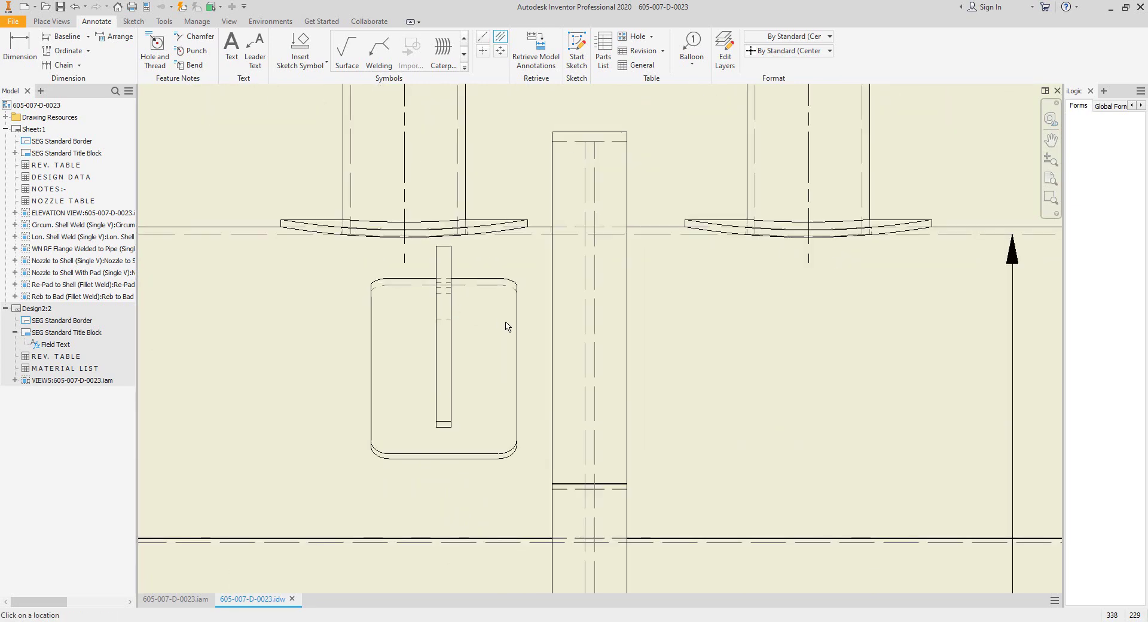
left_click(518, 324)
left_click(371, 334)
scroll(400, 332, "down", 5)
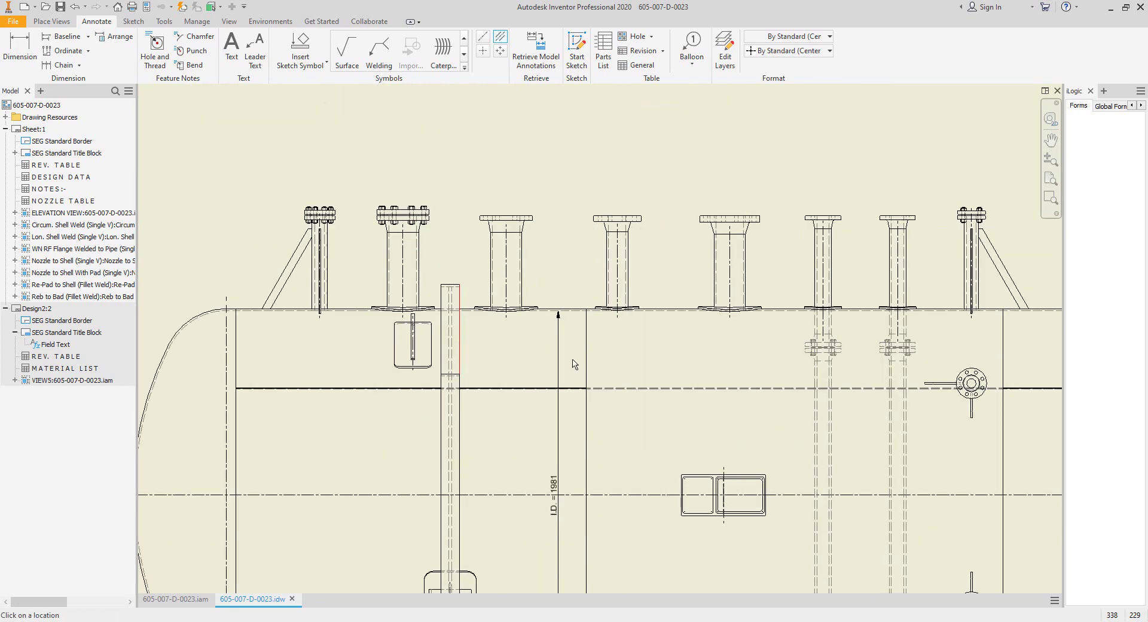
middle_click_drag(780, 361, 687, 353)
scroll(735, 341, "up", 4)
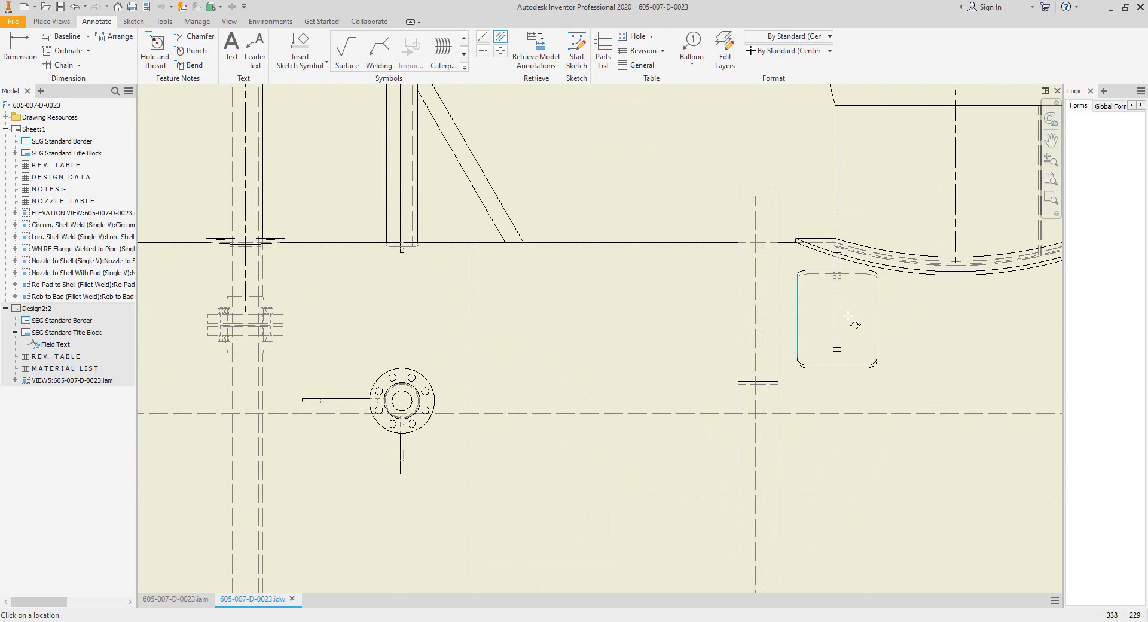
scroll(877, 316, "down", 5)
scroll(596, 256, "up", 5)
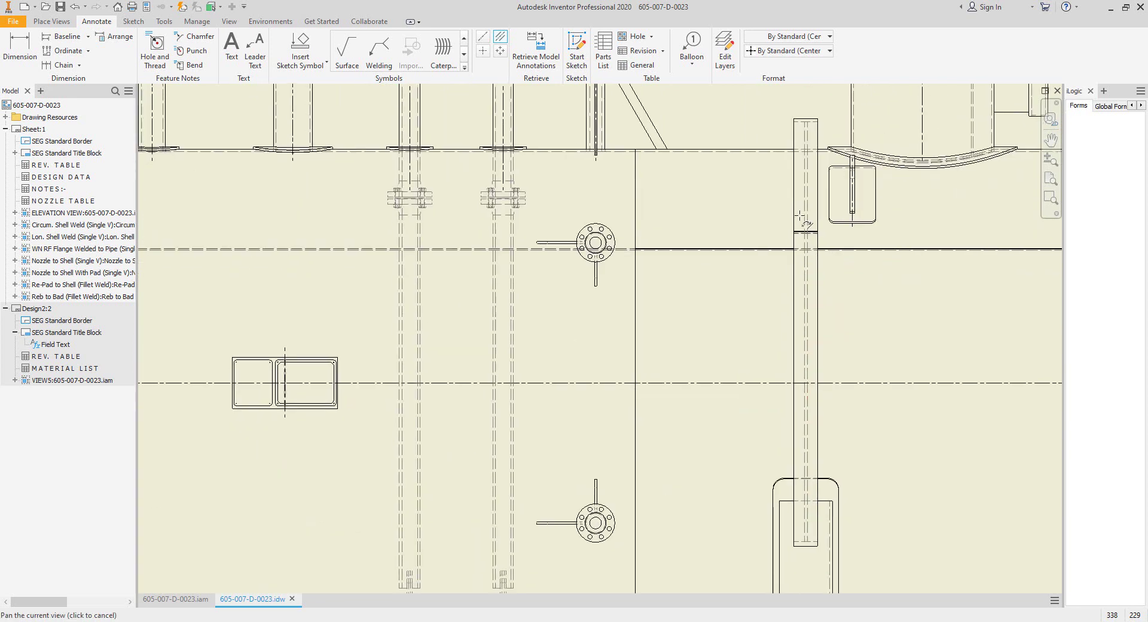
Step: Place center marks on the upper and lower face-on nozzle flanges in the elevation view
left_click(615, 241)
middle_click_drag(634, 325, 635, 218)
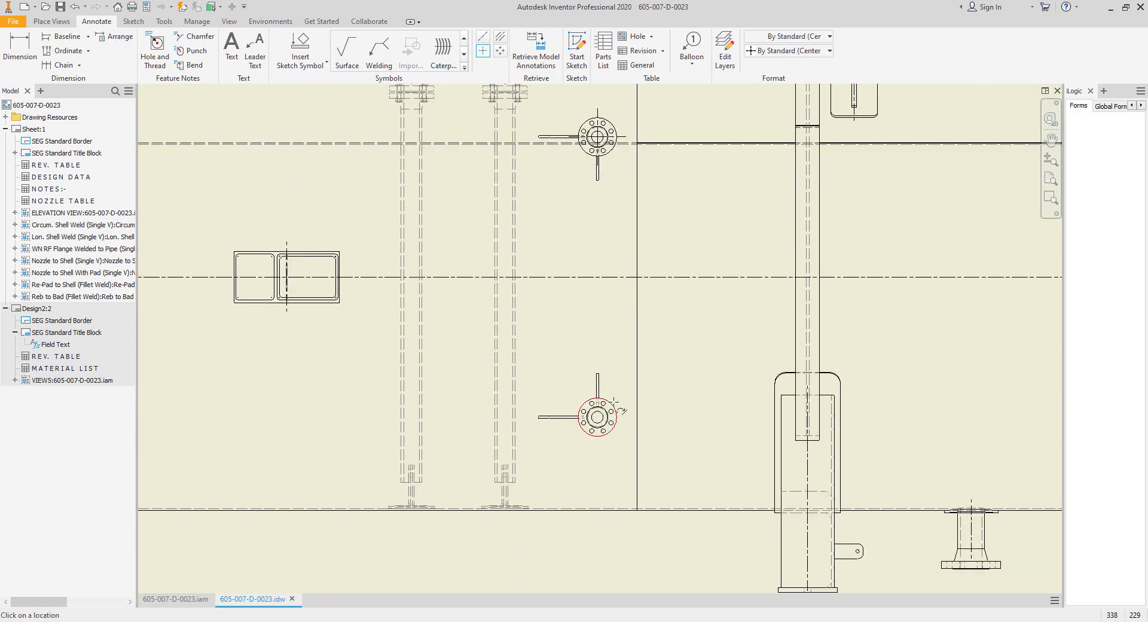
left_click(614, 401)
scroll(608, 384, "down", 3)
mouse_move(653, 374)
middle_mouse_down()
mouse_move(730, 337)
mouse_move(501, 374)
mouse_move(611, 371)
middle_mouse_up()
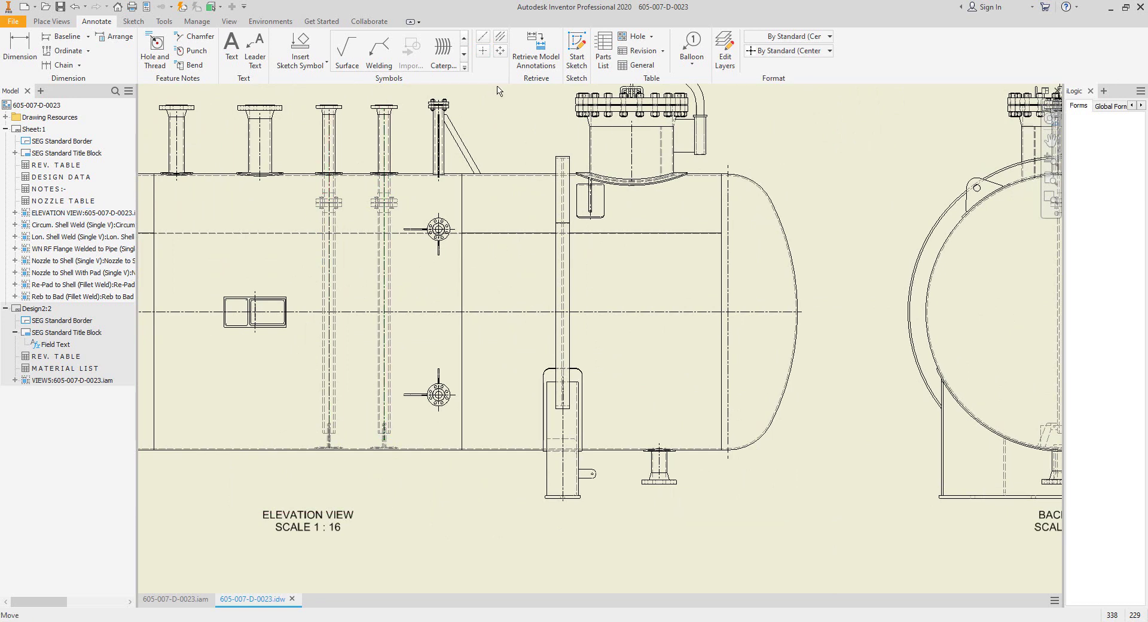
Step: Place a center mark on the circular shell outline in the back view
left_click(483, 52)
middle_click_drag(712, 237, 477, 272)
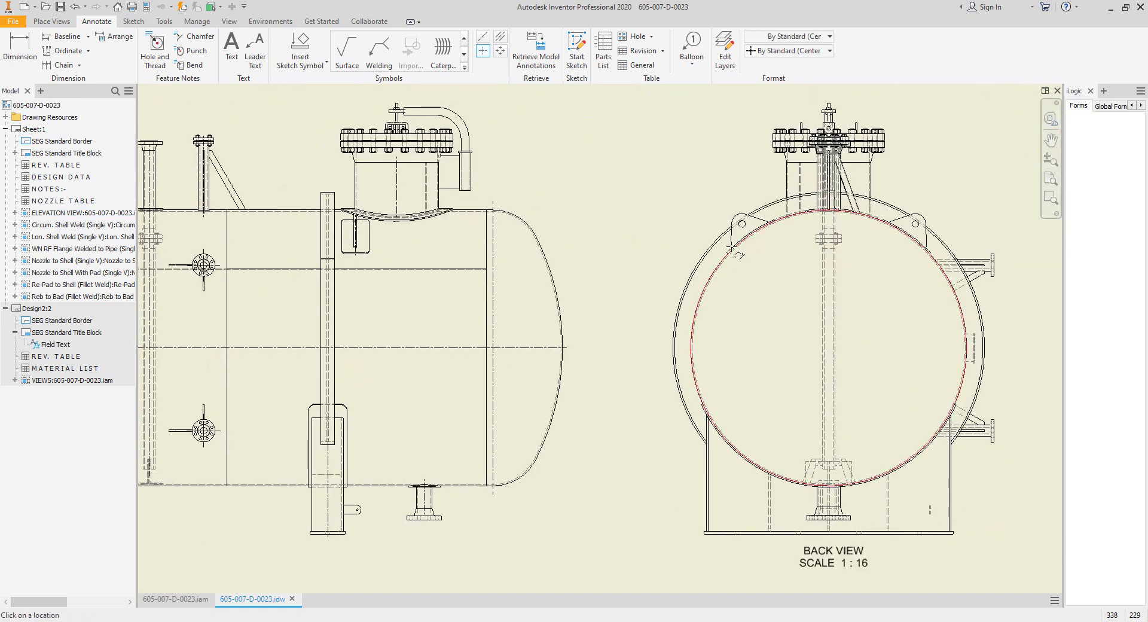
left_click(714, 264)
mouse_move(802, 293)
middle_mouse_down()
mouse_move(709, 319)
mouse_move(719, 290)
middle_mouse_up()
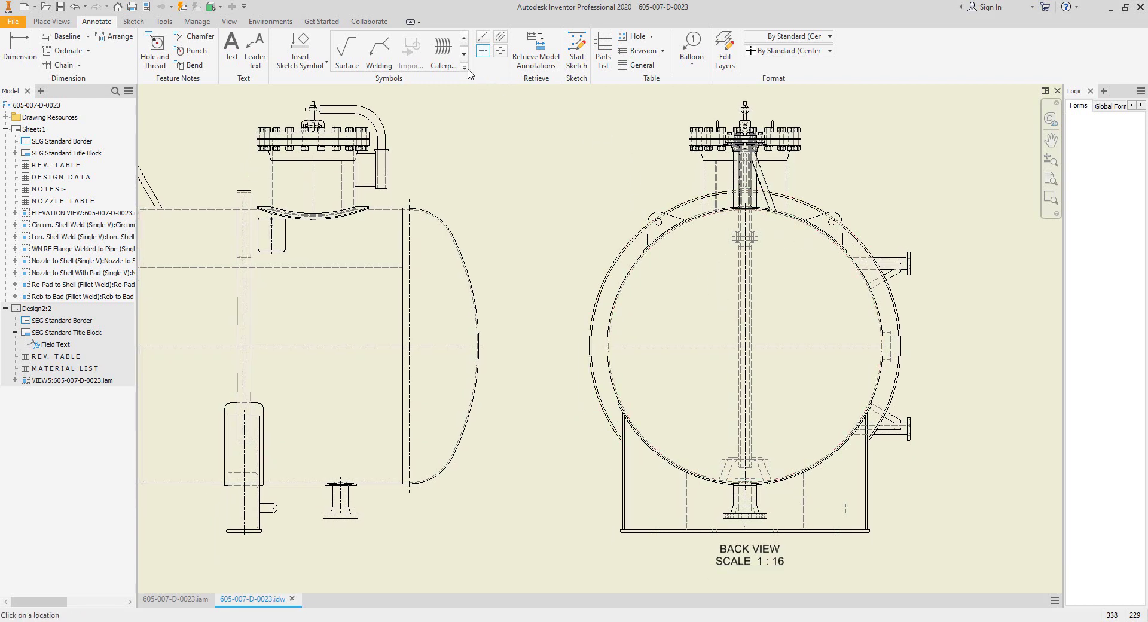
Step: Add a centerline bisector to the upper side nozzle in the back view
left_click(500, 37)
scroll(867, 248, "up", 4)
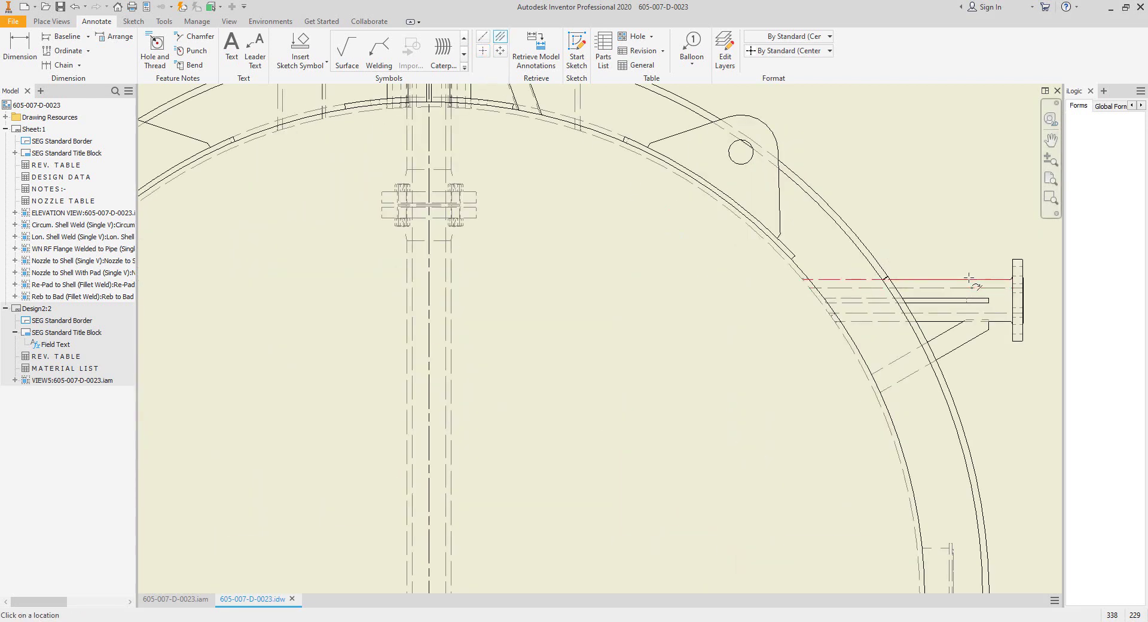
left_click(999, 289)
scroll(971, 283, "down", 2)
middle_click_drag(969, 473, 837, 171)
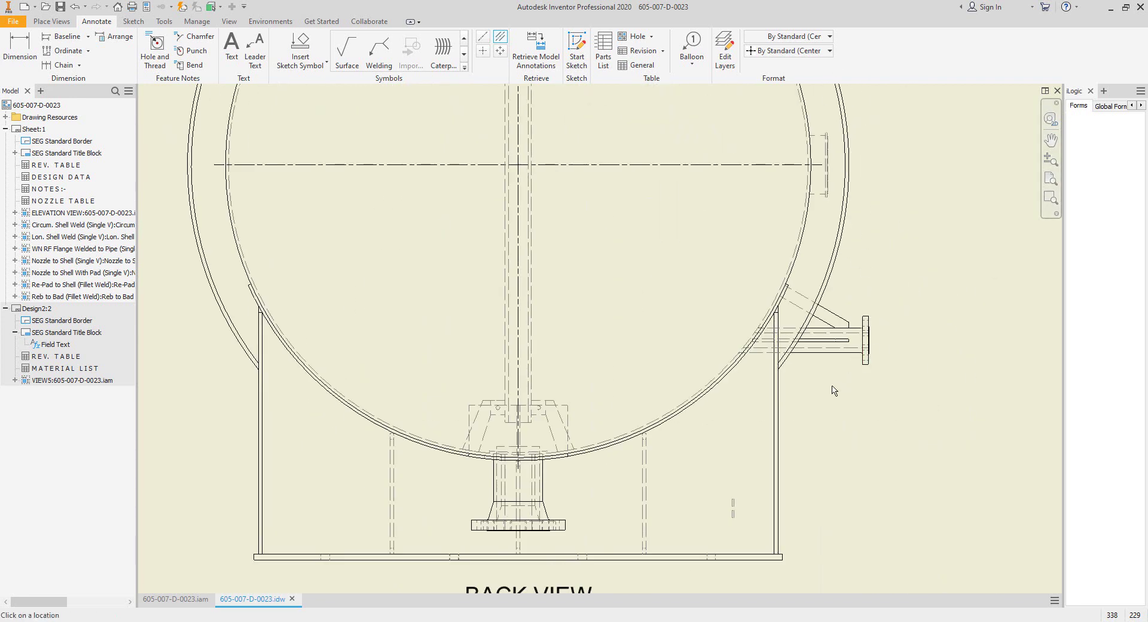
Step: Add a centerline bisector between the pipe edges of the lower side nozzle in the back view
scroll(869, 332, "up", 5)
left_click(835, 322)
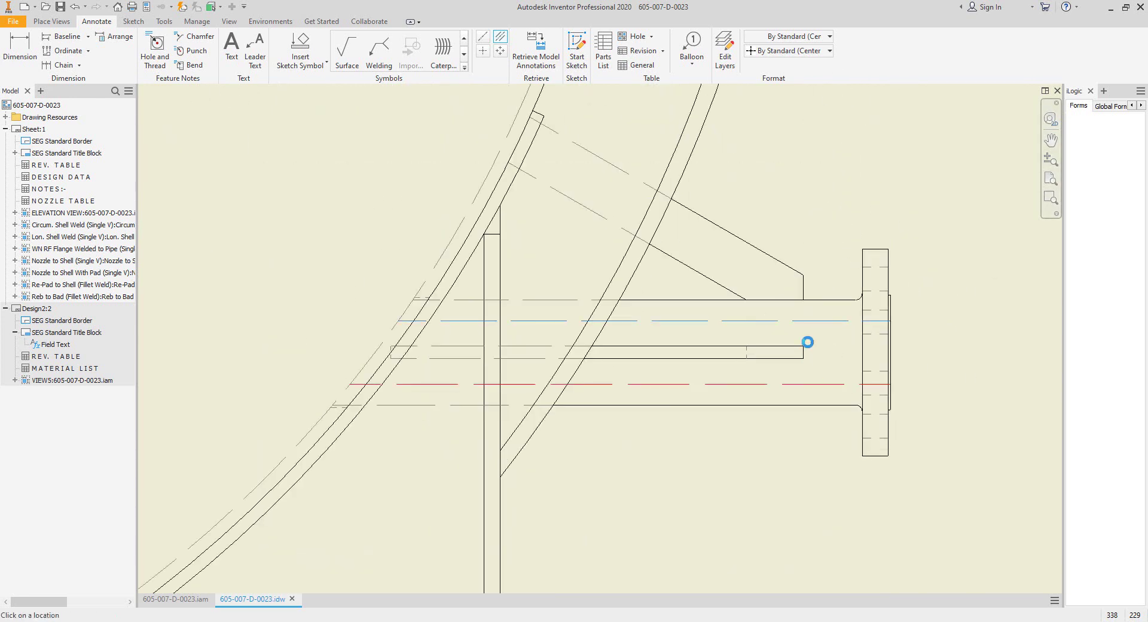
scroll(807, 341, "down", 5)
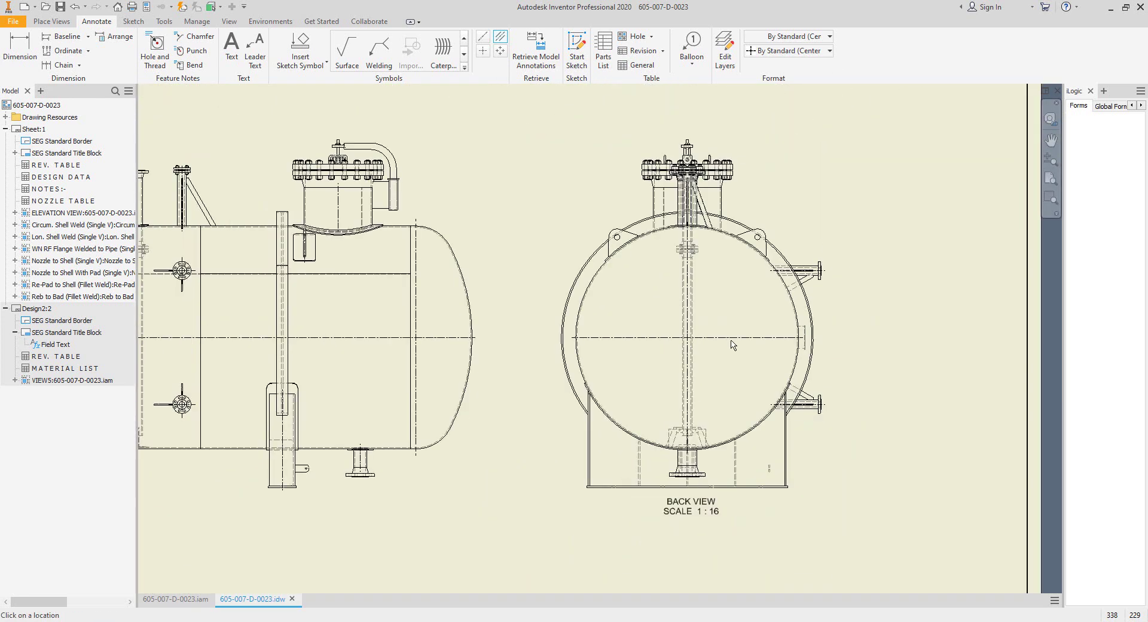
middle_click_drag(731, 341, 758, 396)
scroll(691, 279, "up", 3)
middle_click_drag(668, 283, 731, 264)
scroll(646, 269, "down", 3)
middle_click_drag(653, 251, 915, 216)
middle_click_drag(631, 271, 805, 253)
key("Escape")
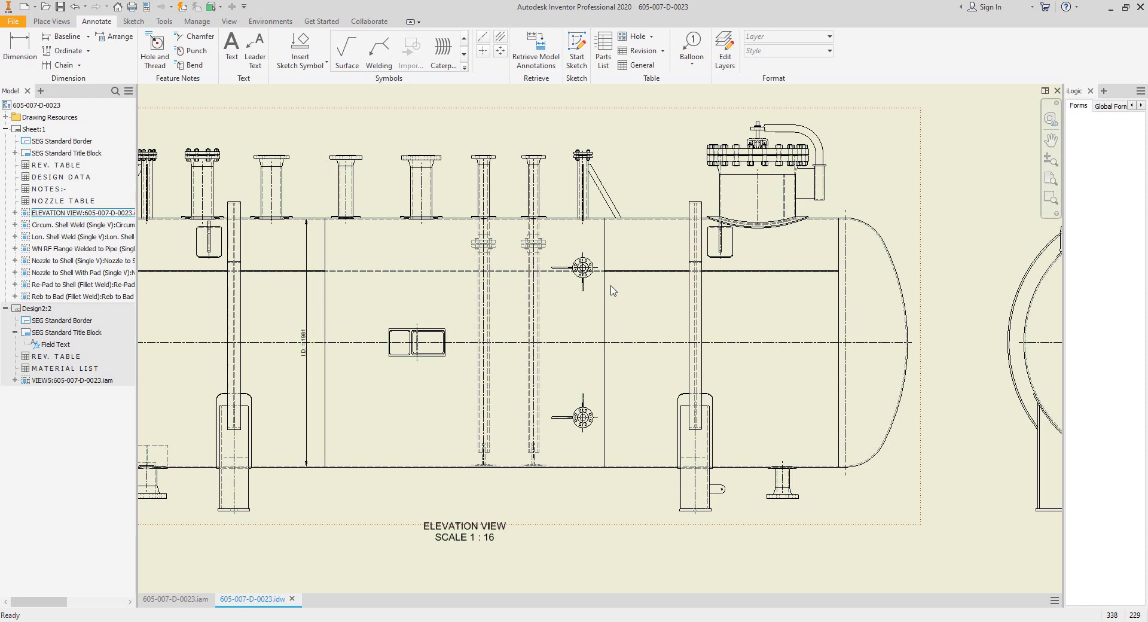
Step: Switch to GA.pdf in Adobe Acrobat and examine the reference tangent line at the manhole-end head, returning to the Inventor drawing
mouse_move(689, 613)
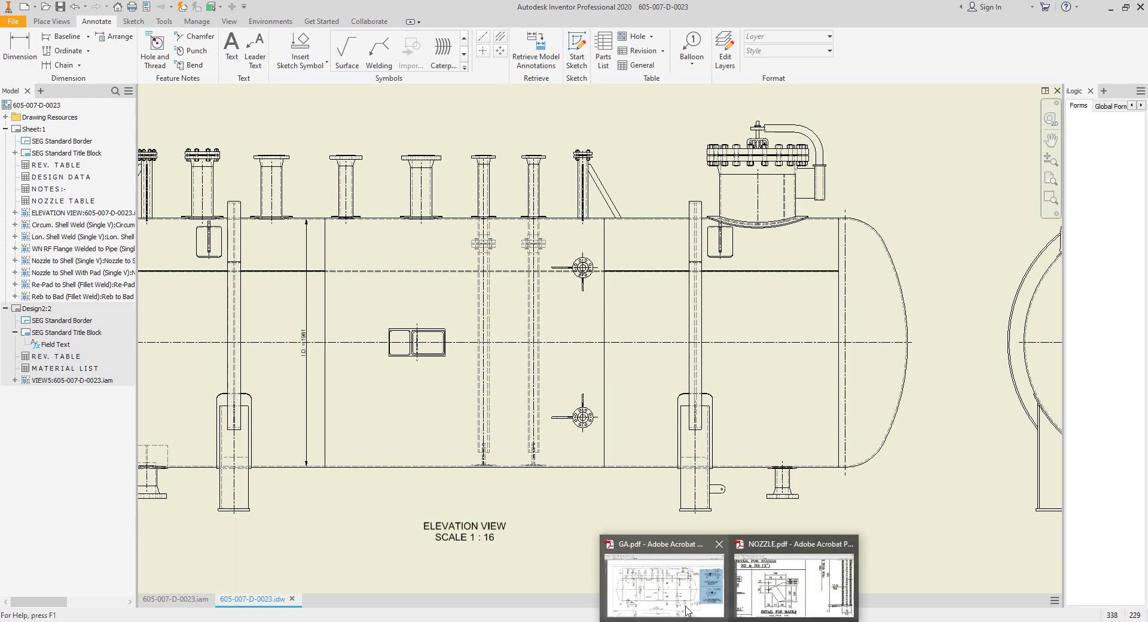
left_click(689, 592)
left_click(794, 317)
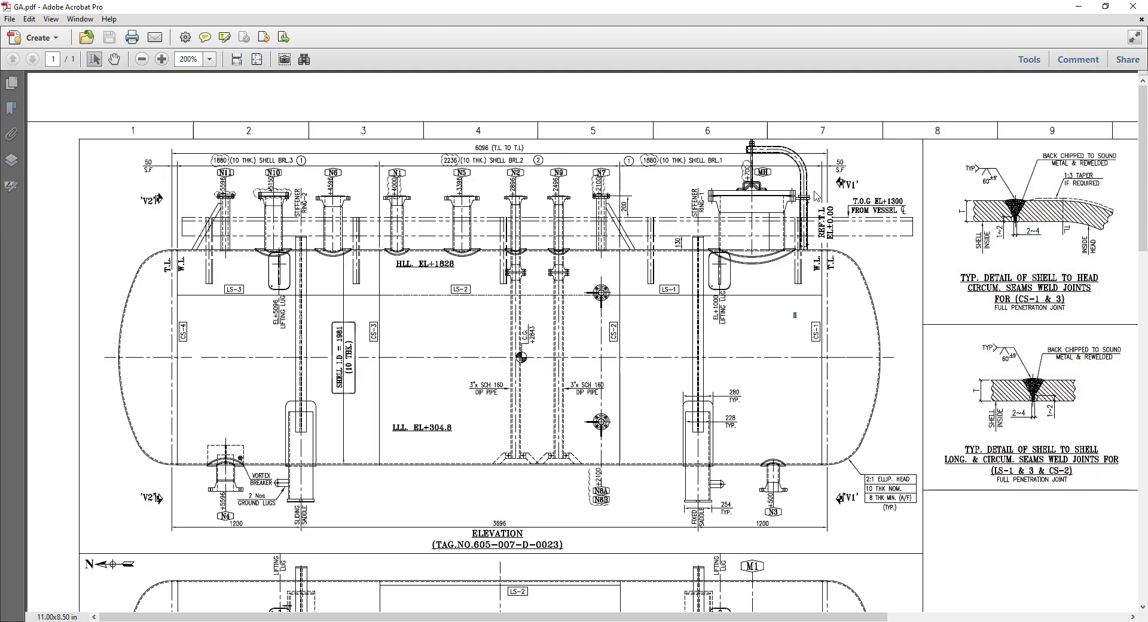
left_click_drag(814, 190, 841, 251)
scroll(831, 254, "up", 3, "ctrl")
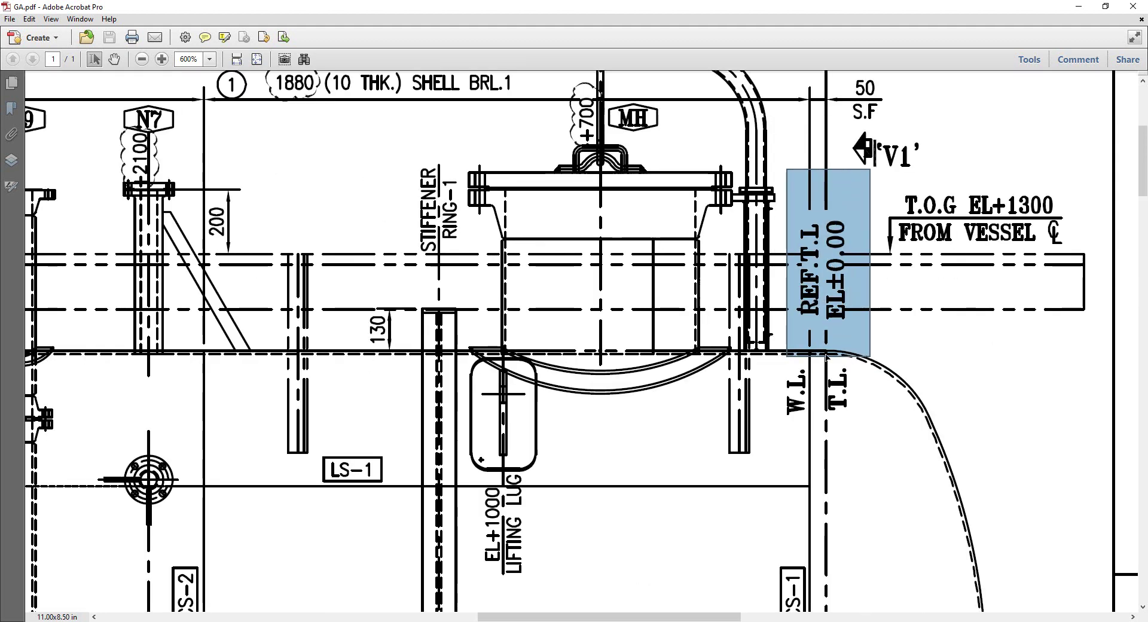
left_click_drag(820, 341, 835, 369)
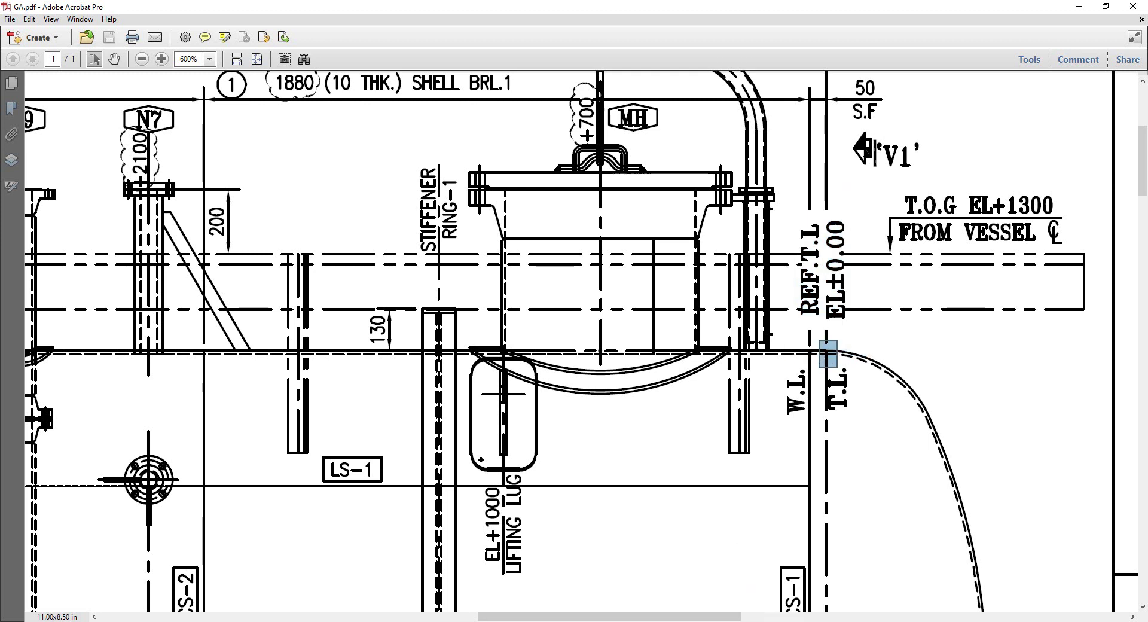
key("alt+Tab")
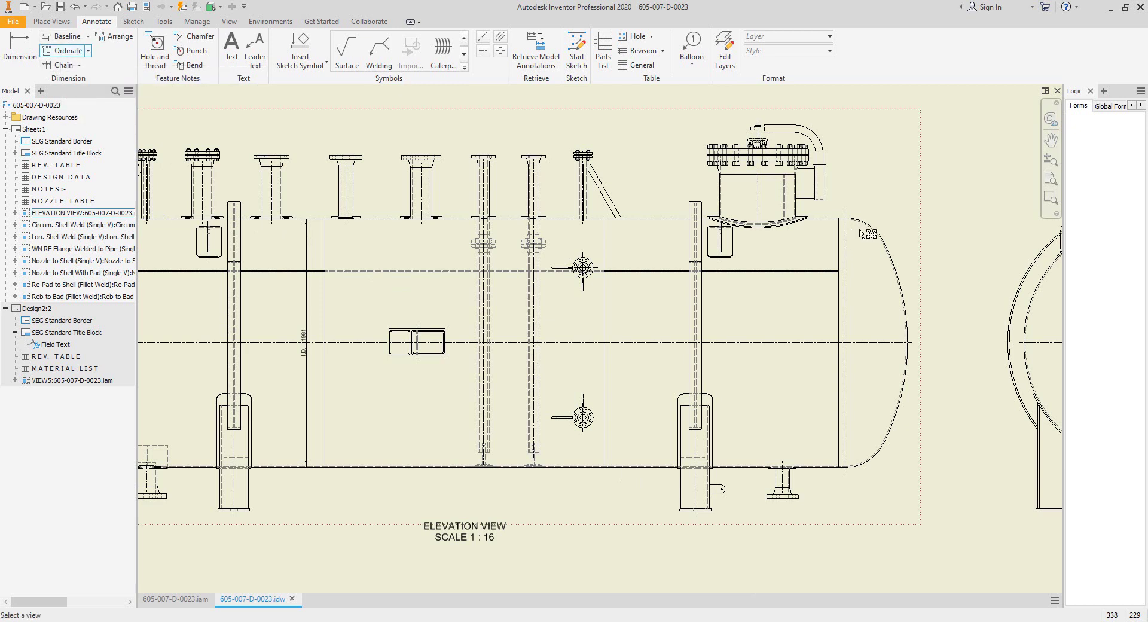
Step: Set the elevation view's ordinate dimension origin where the manhole-end tangent line meets the top of the shell
left_click(885, 197)
scroll(855, 223, "up", 5)
left_click(802, 186)
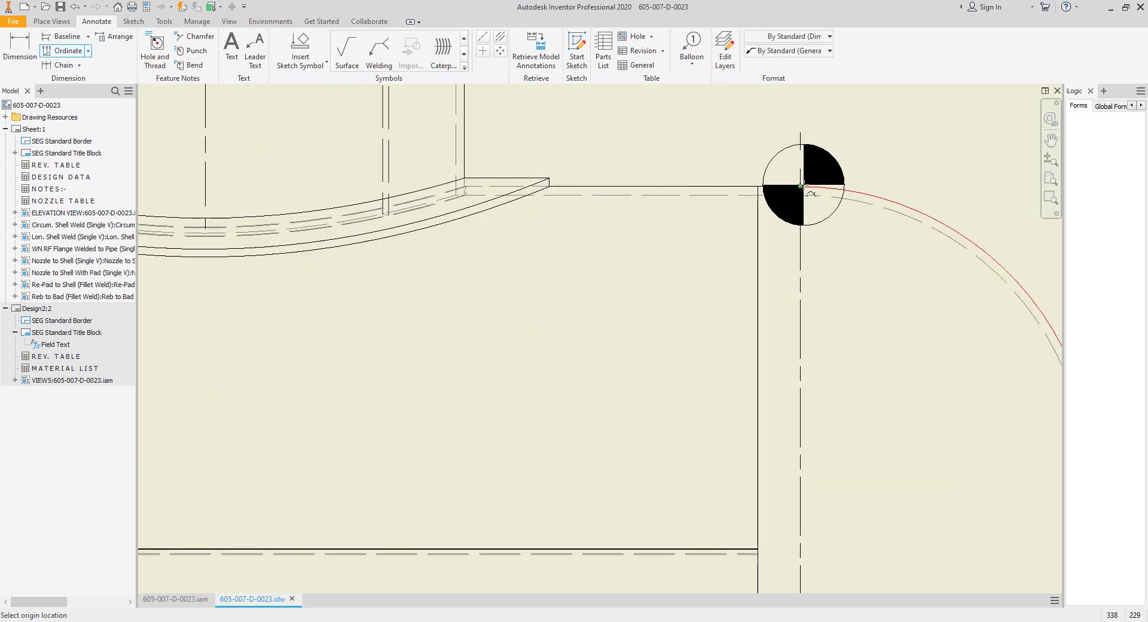
right_click(851, 130)
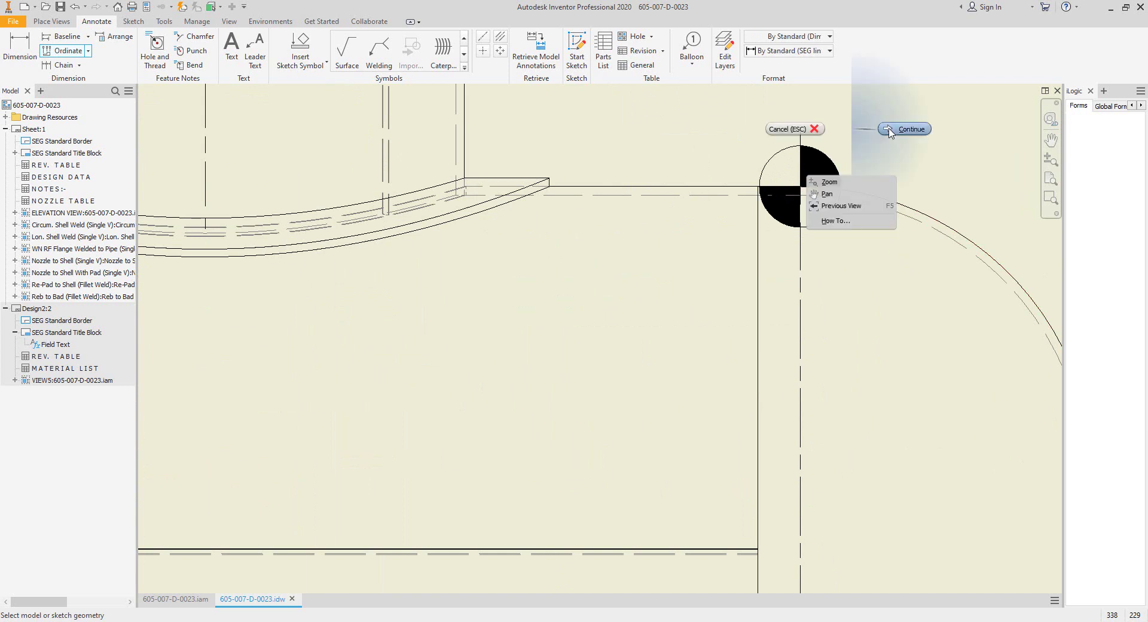
left_click(890, 130)
Step: Add an ordinate dimension to the manhole's vertical centerline, placing it above the manhole in the elevation view
scroll(756, 138, "down", 5)
middle_click_drag(736, 233, 810, 488)
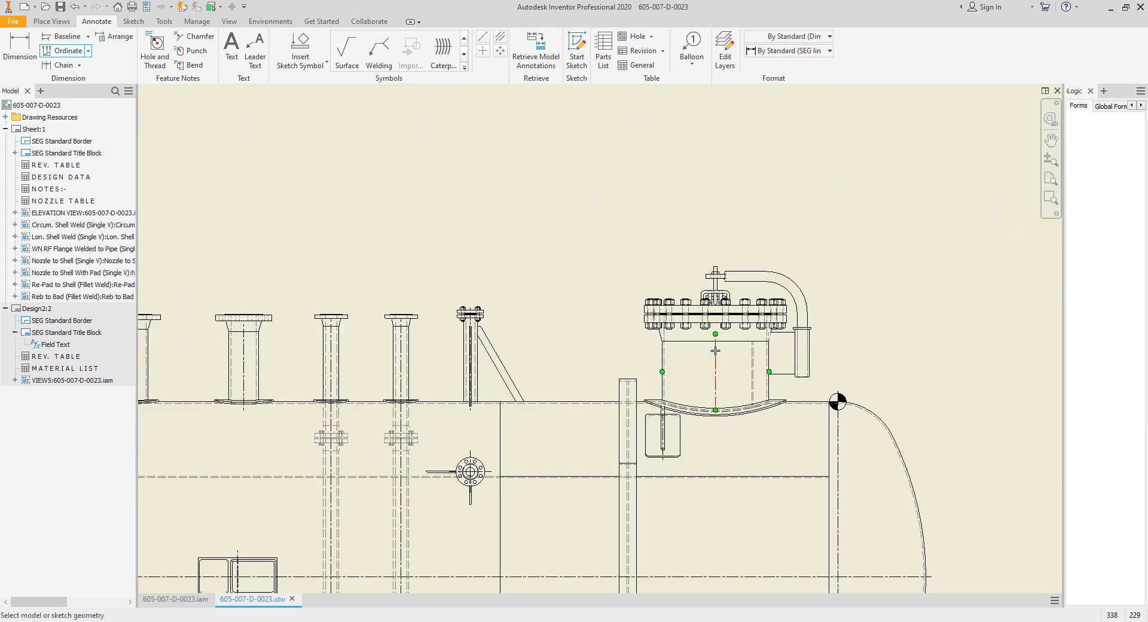
left_click(732, 248)
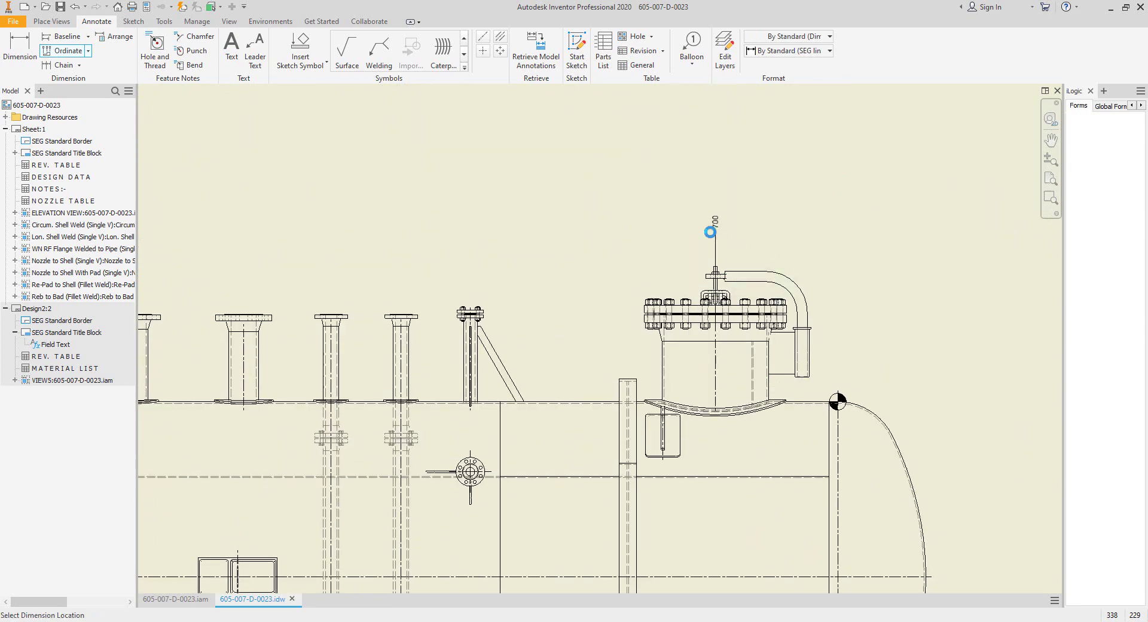
left_click(709, 232)
Step: Add ordinate dimensions to the centerlines of the remaining eight top nozzles, aligned in one row above the elevation view
scroll(468, 329, "up", 3)
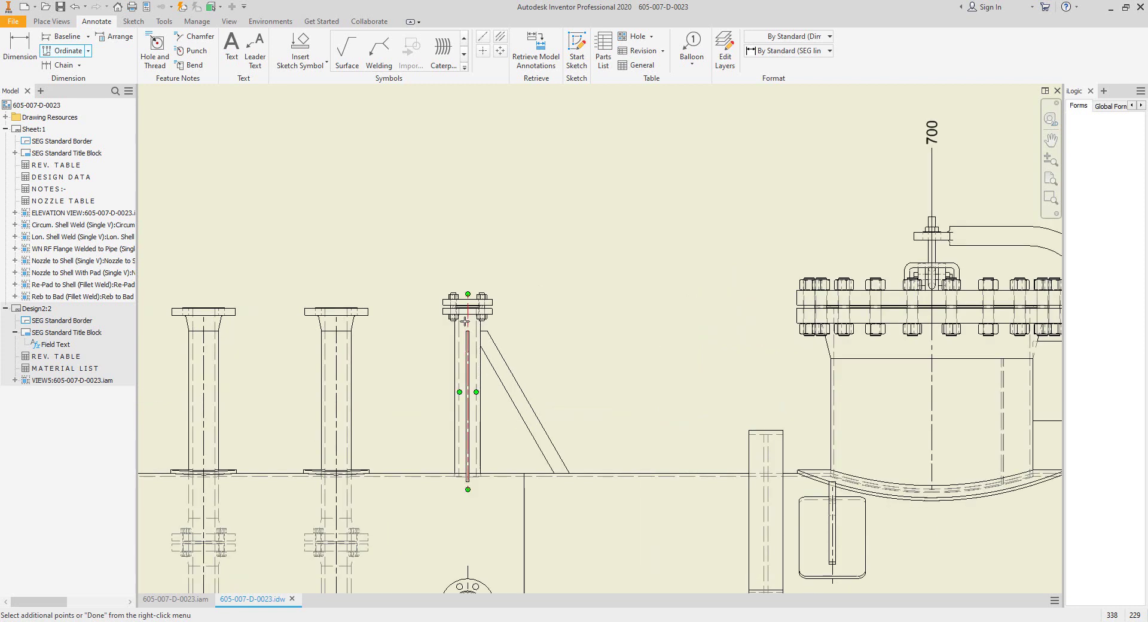
left_click(336, 341)
scroll(429, 288, "down", 3)
middle_click_drag(190, 317, 514, 313)
left_click(520, 316)
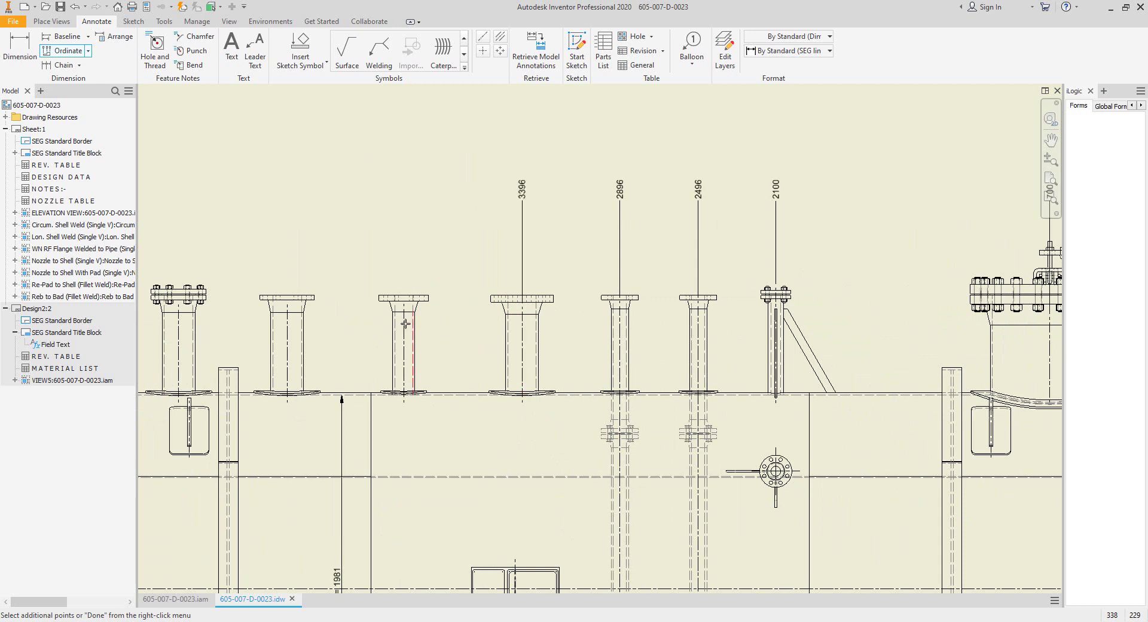
left_click(285, 319)
middle_click_drag(185, 319, 472, 298)
scroll(384, 289, "up", 5)
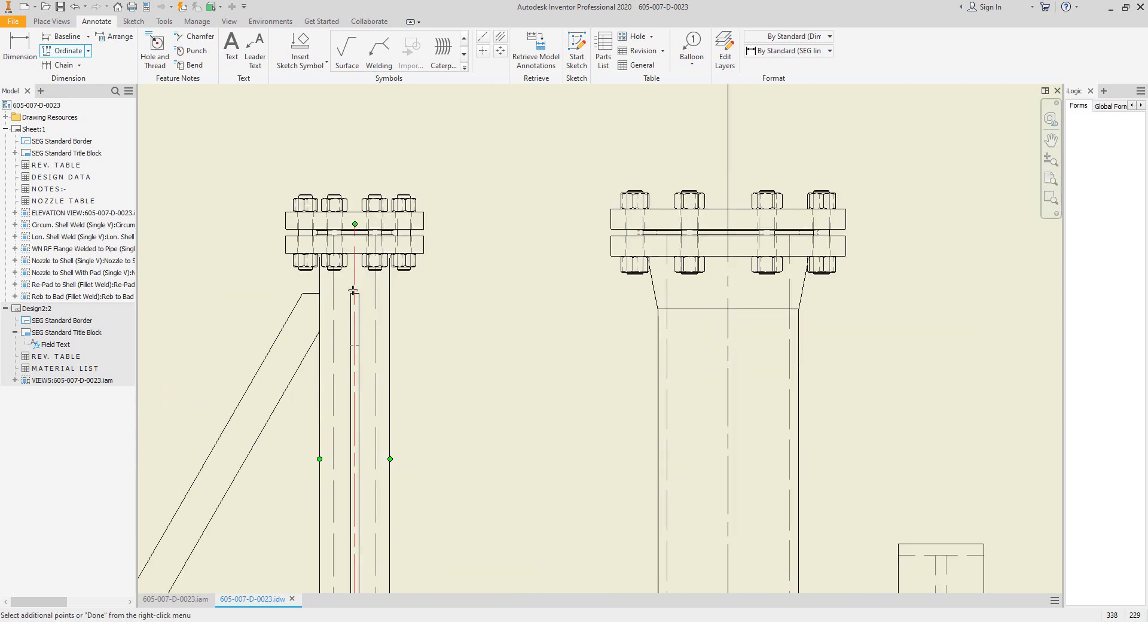
scroll(491, 263, "down", 6)
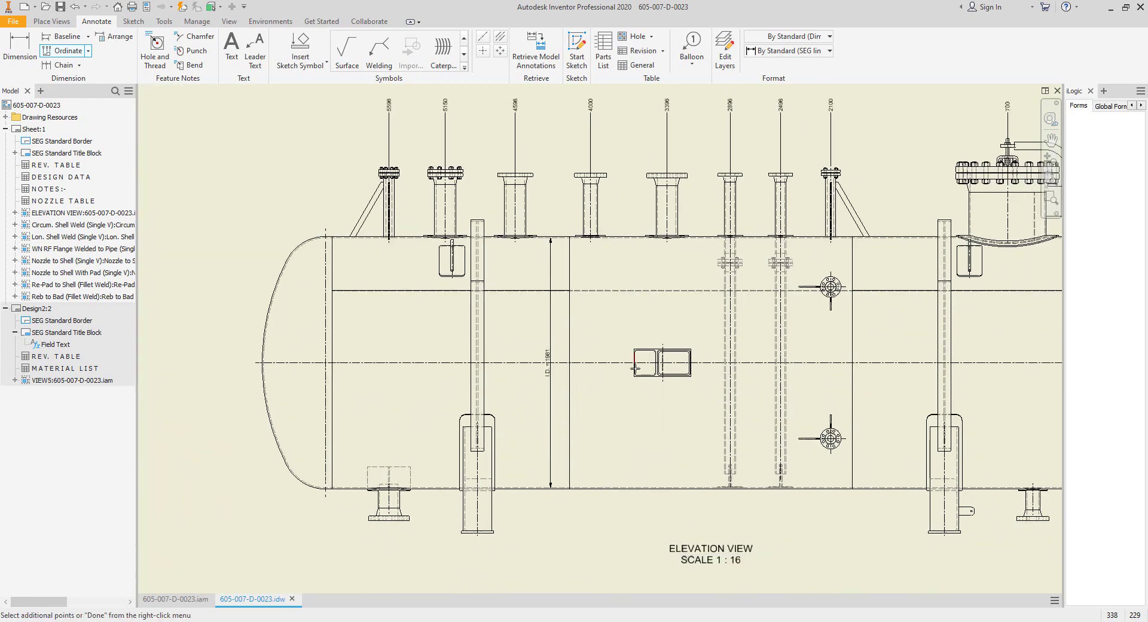
Step: Add an ordinate dimension to the bottom nozzle nearest the origin-side head, placing it below the elevation view
left_click(71, 53)
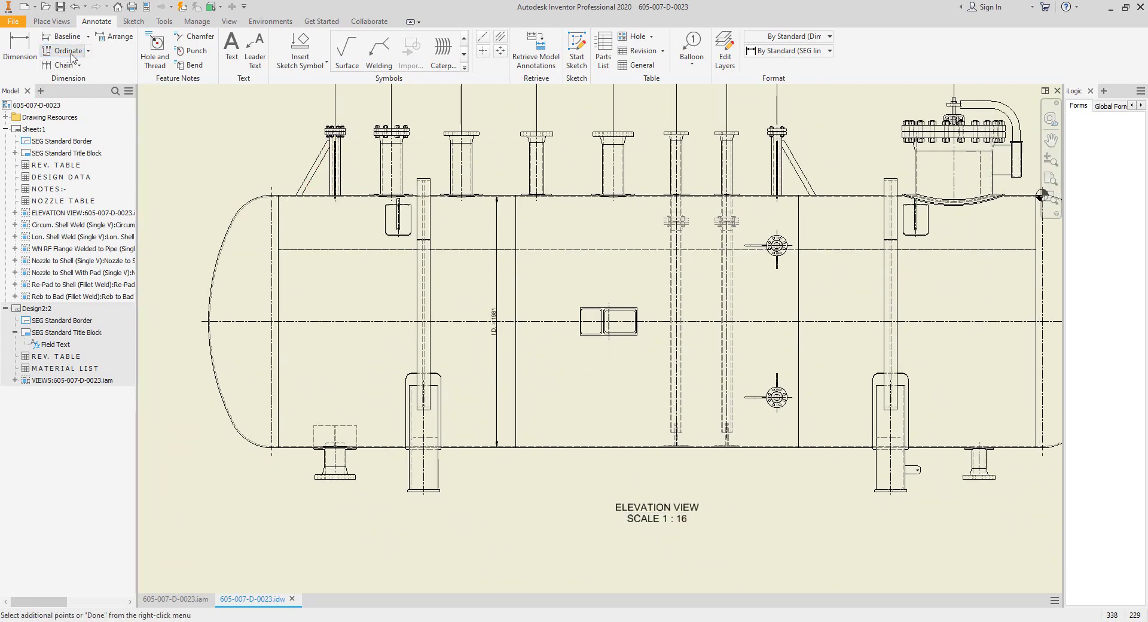
left_click(944, 358)
middle_click_drag(915, 346, 653, 233)
middle_click_drag(533, 283, 603, 370)
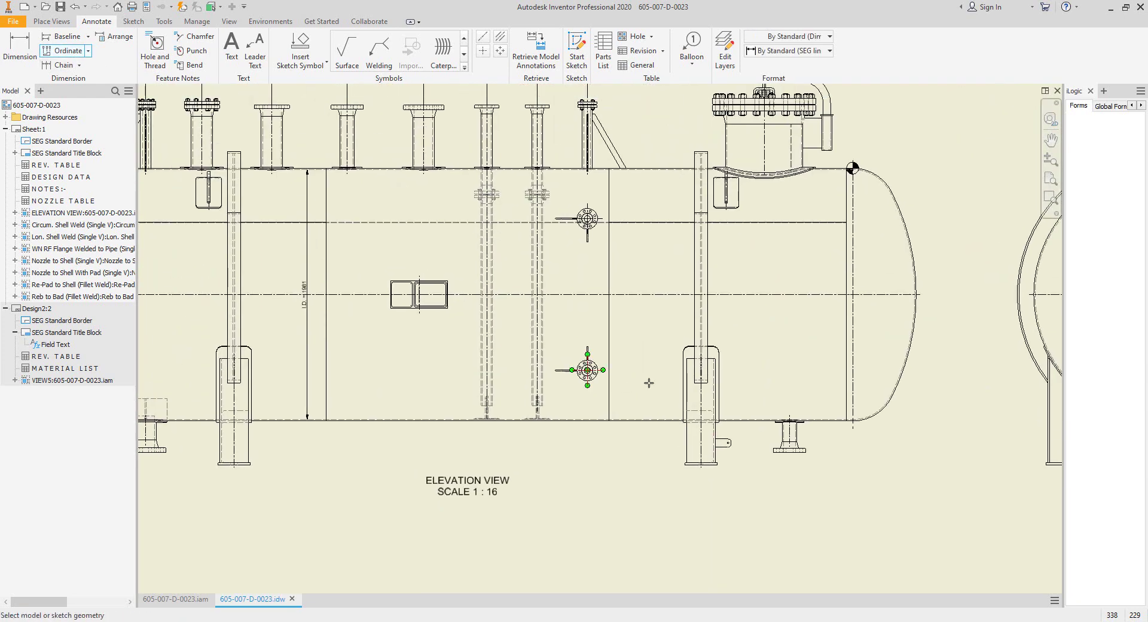
scroll(799, 433, "up", 3)
left_click(780, 433)
right_click(815, 356)
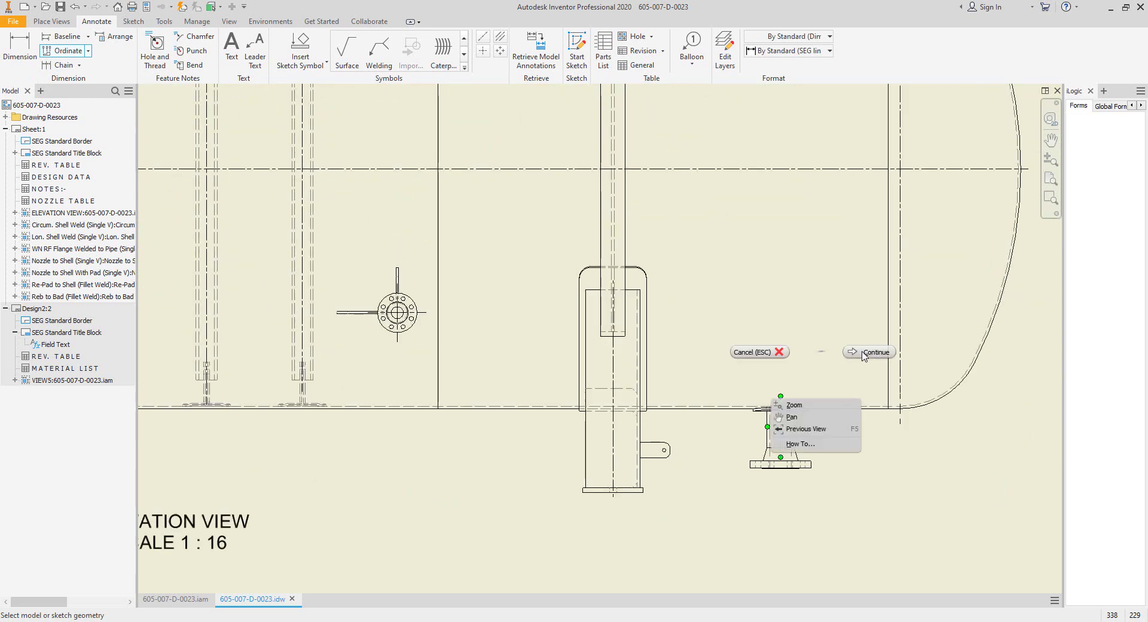
left_click(864, 355)
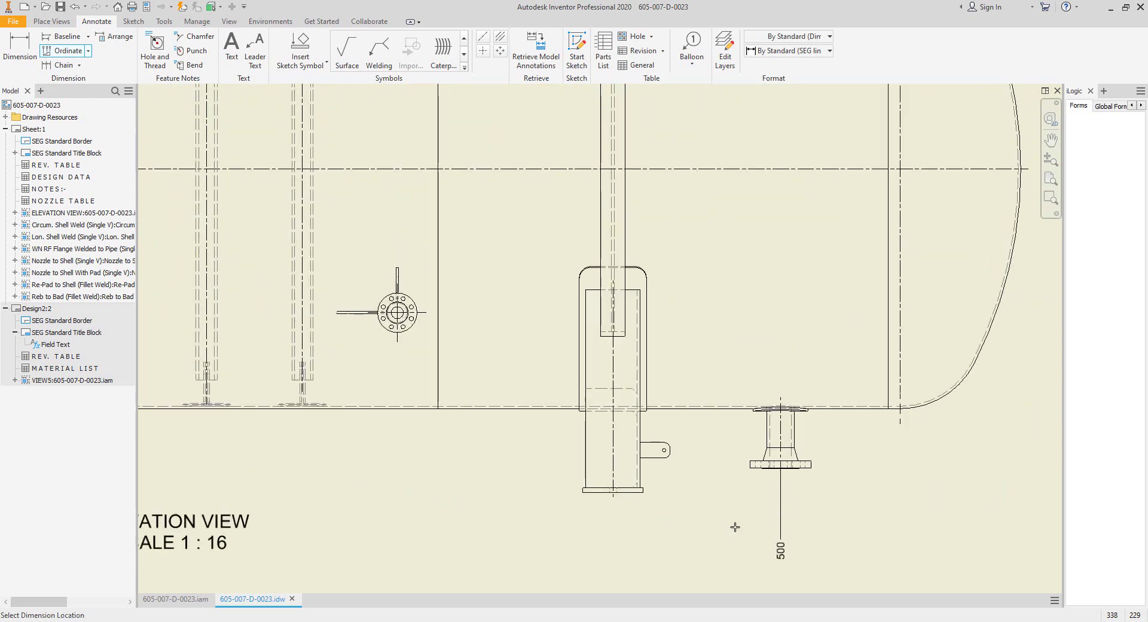
left_click(780, 555)
Step: Add ordinate dimensions below the elevation view for both saddles, the lower face-on nozzle and the bottom nozzle at the far head
left_click(610, 485)
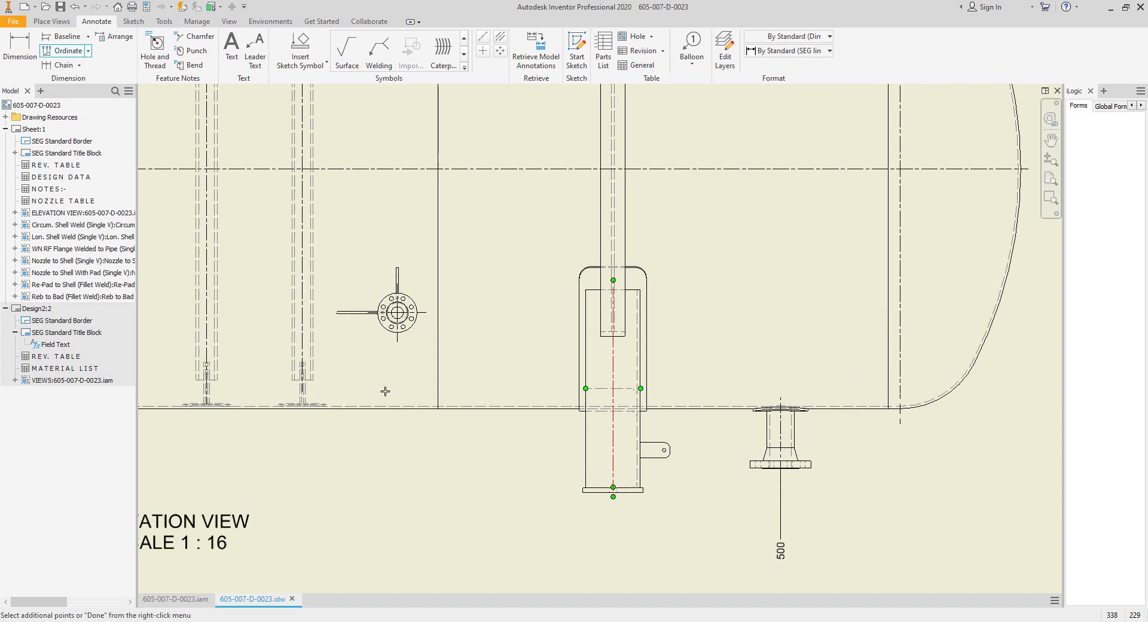
left_click(395, 341)
scroll(428, 409, "down", 3)
middle_click_drag(383, 426, 710, 356)
middle_click_drag(512, 388, 607, 392)
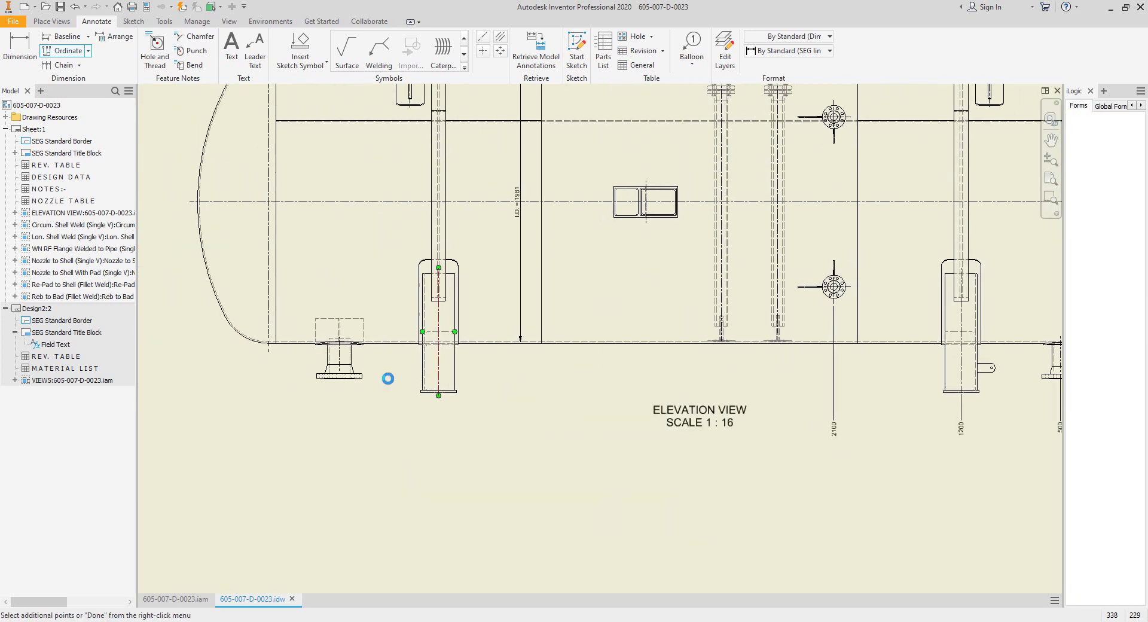
left_click(340, 358)
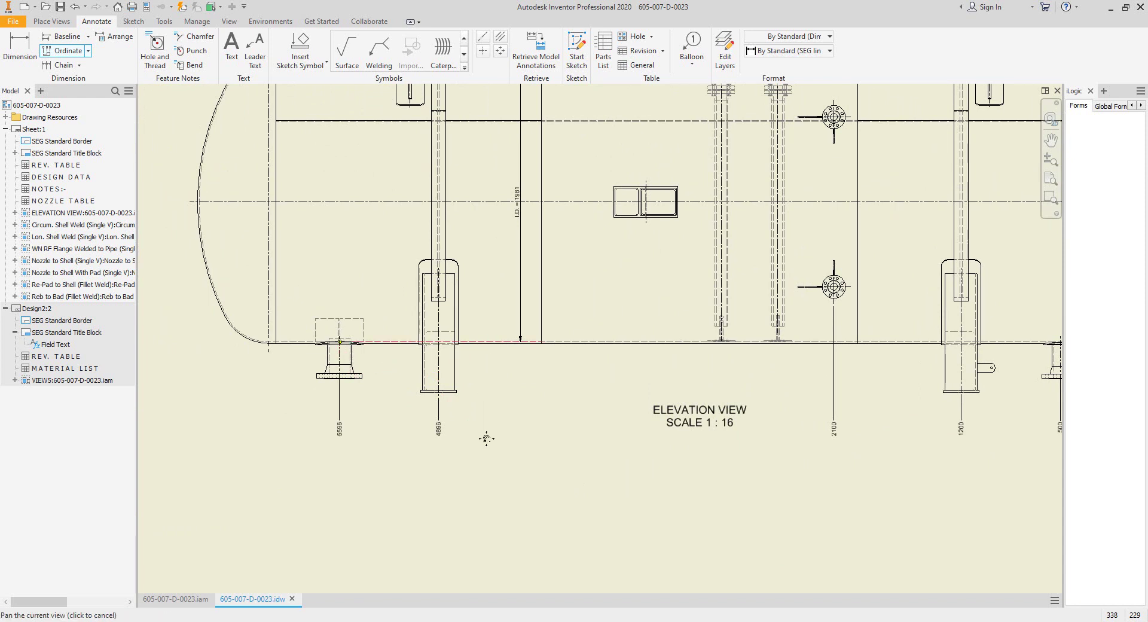
middle_click_drag(486, 439, 479, 591)
middle_click_drag(483, 248, 455, 358)
middle_click_drag(965, 361, 871, 359)
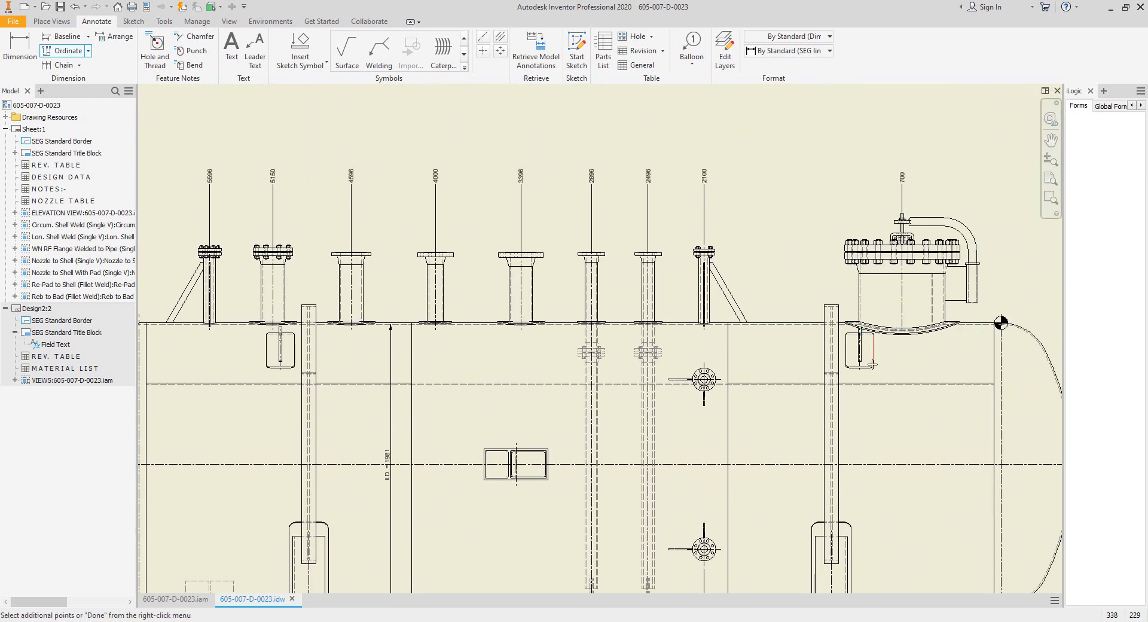
key("Escape")
Step: Add an ordinate dimension to the centerline of the lifting lug beneath the manhole, in line with the top nozzle dimensions
left_click(63, 50)
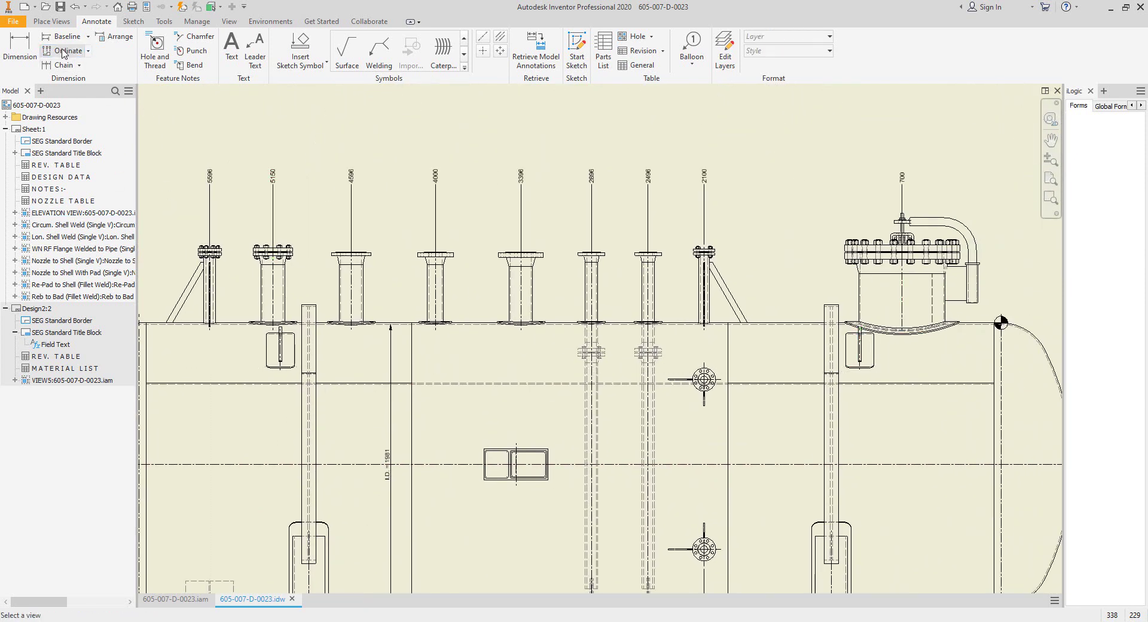
left_click(860, 366)
right_click(800, 251)
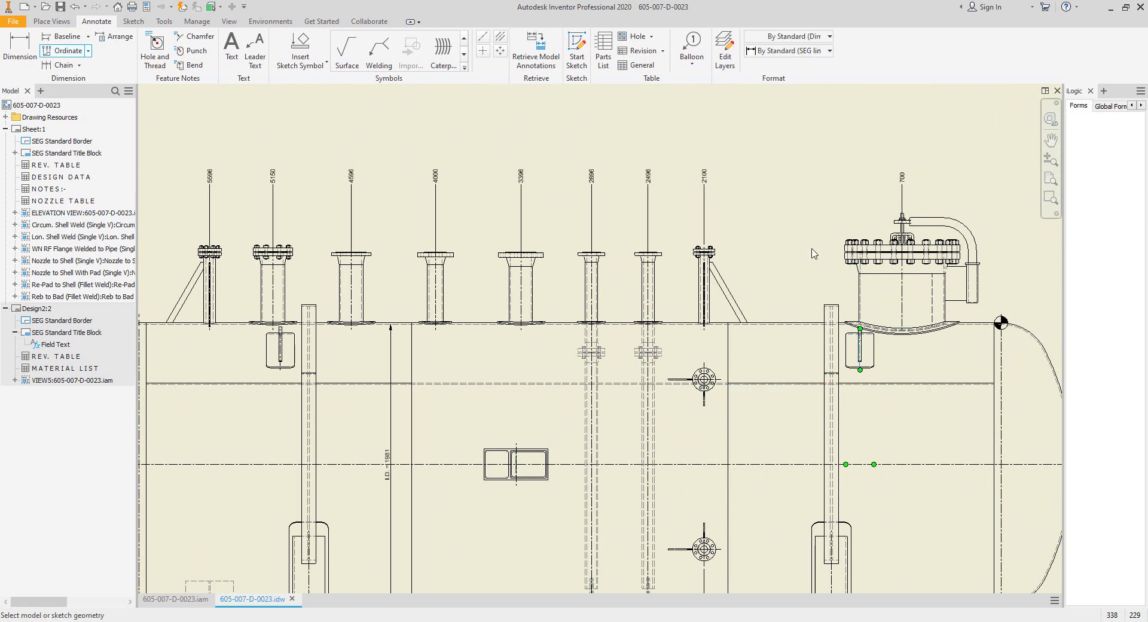
left_click(845, 253)
scroll(882, 199, "up", 3)
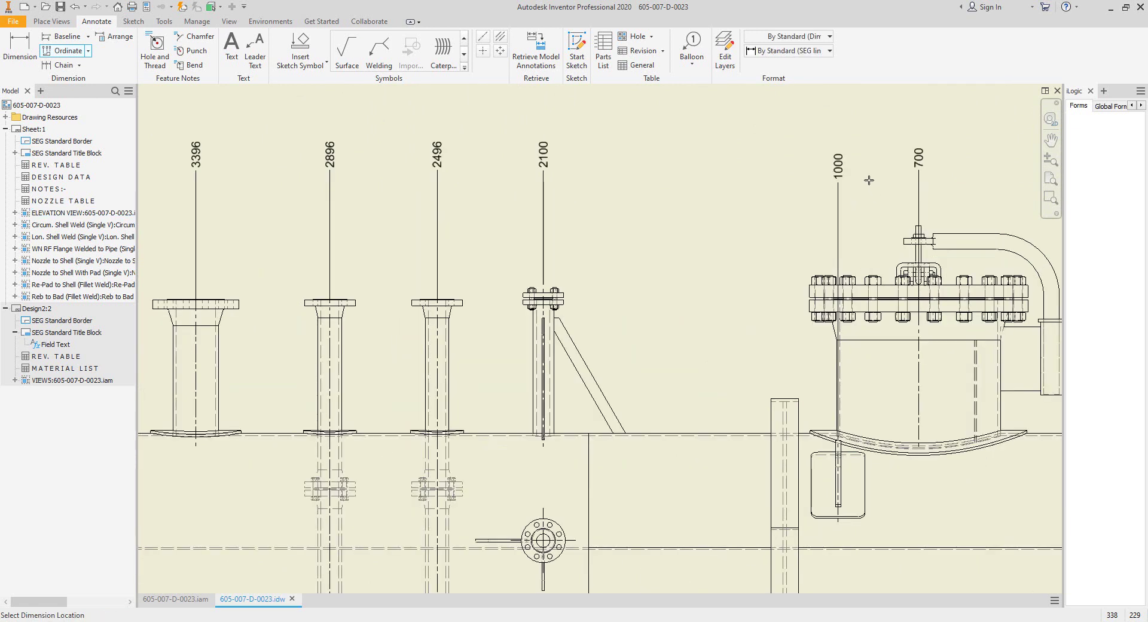
left_click(870, 175)
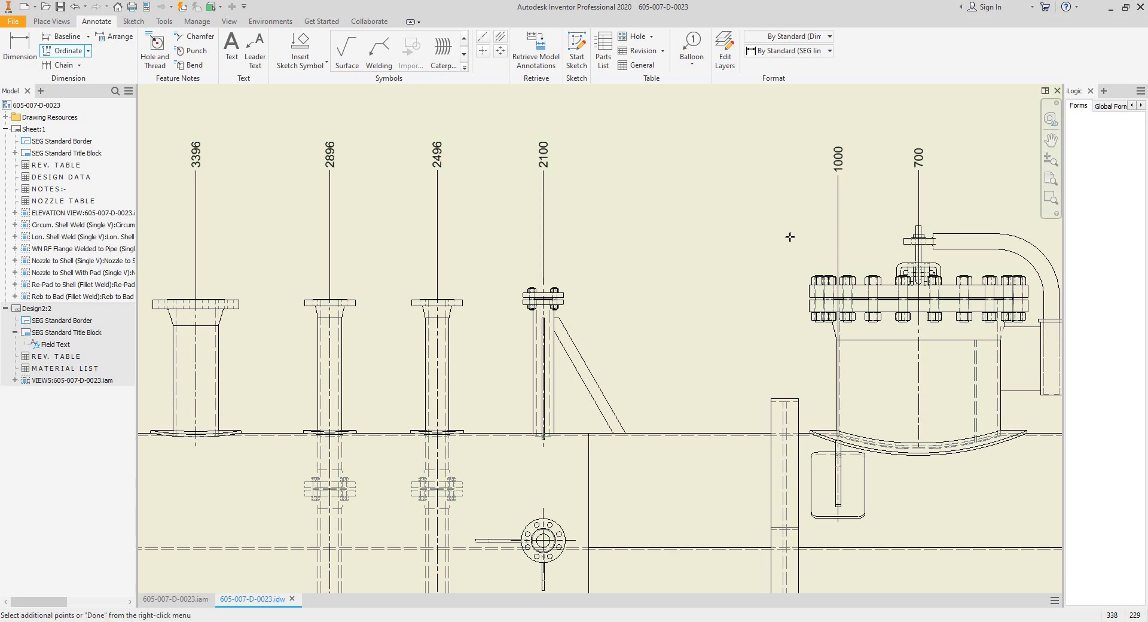
Step: Add an ordinate dimension to the far lifting lug's centerline and align it with the top nozzle dimensions
scroll(974, 350, "down", 3)
scroll(365, 344, "up", 2)
scroll(365, 343, "up", 3)
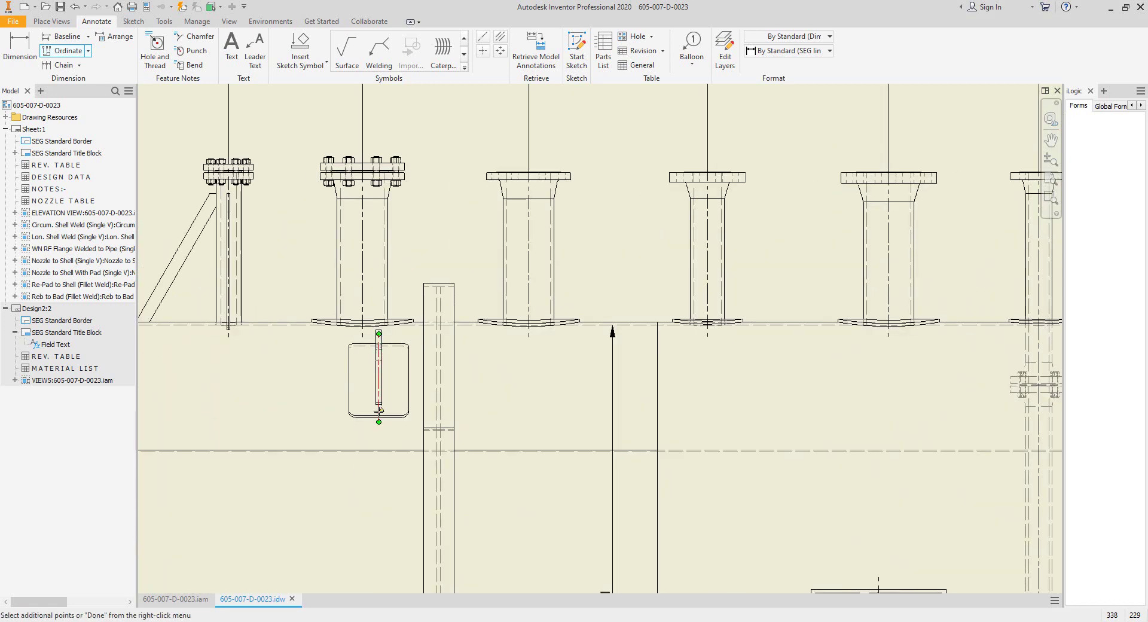
left_click(381, 409)
middle_click_drag(467, 344, 510, 581)
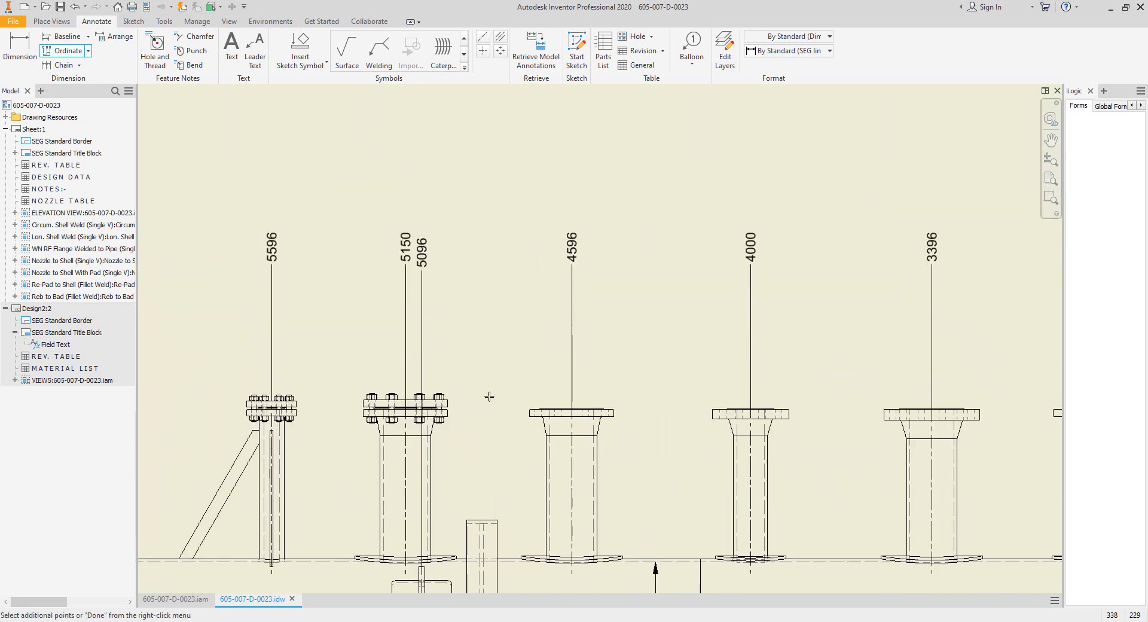
middle_click_drag(490, 397, 472, 392)
right_click(477, 290)
left_click(472, 283)
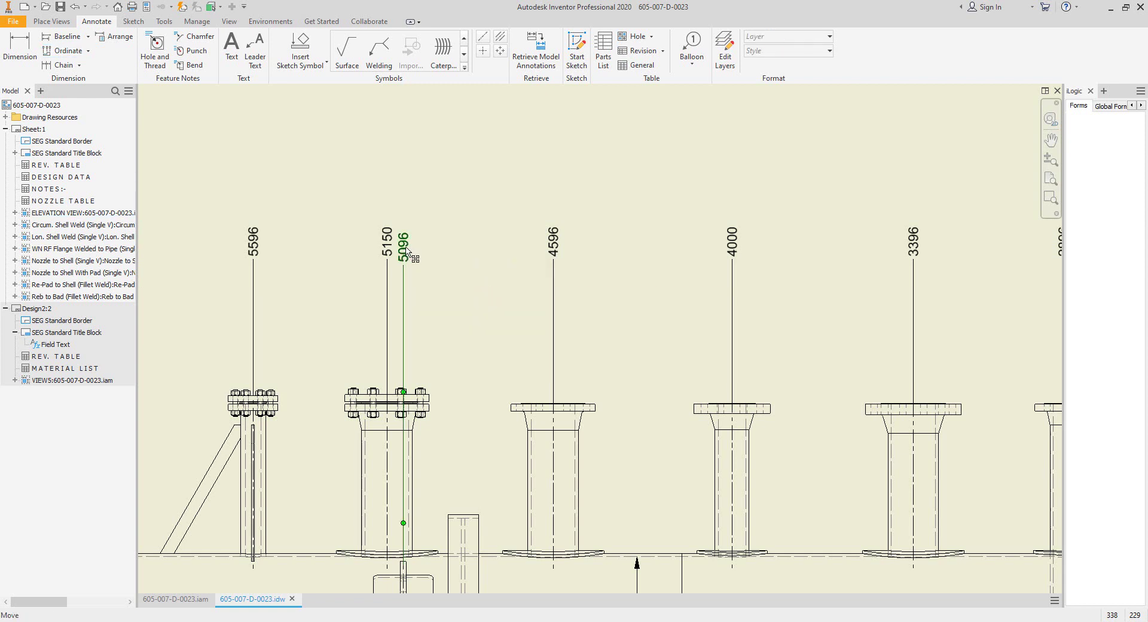
left_click_drag(407, 250, 406, 244)
Step: Hide the origin indicator of the ordinate dimensions at the elevation view's reference tangent line
scroll(546, 271, "down", 4)
middle_click_drag(557, 246, 392, 159)
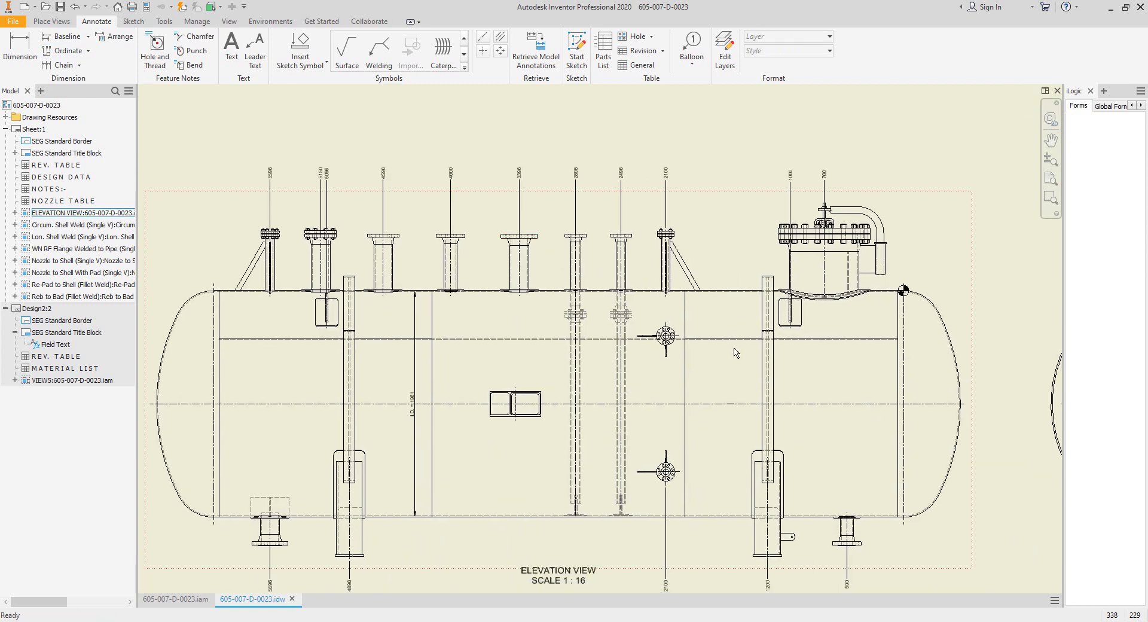
middle_click_drag(714, 346, 660, 274)
middle_click_drag(766, 312, 779, 389)
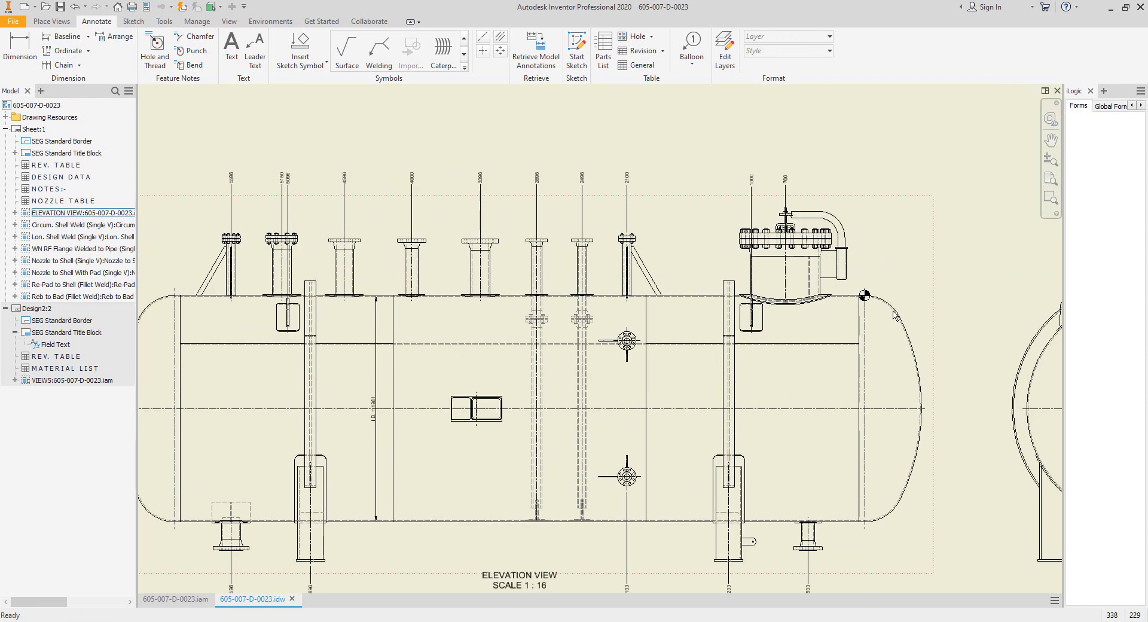
scroll(892, 305, "up", 3)
middle_click_drag(766, 351, 766, 445)
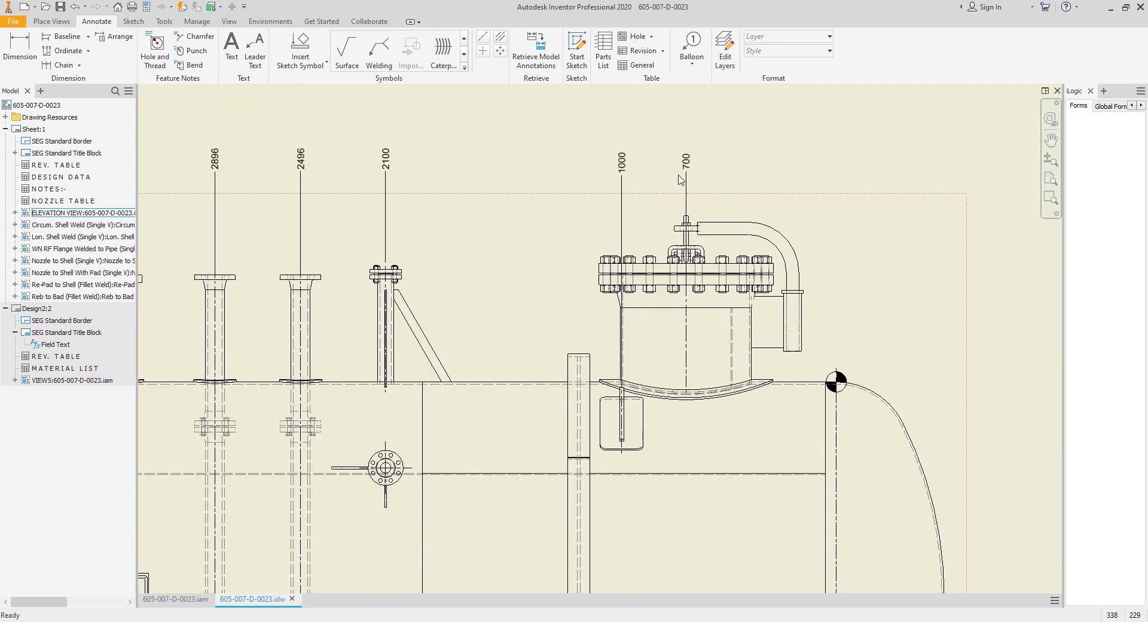
right_click(686, 160)
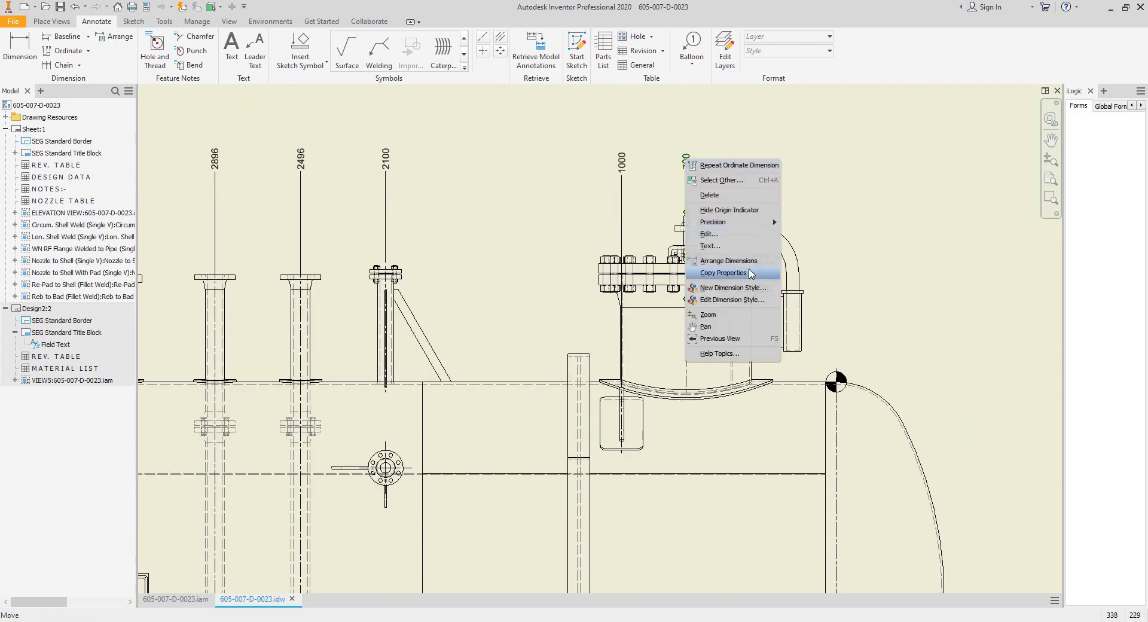
left_click(731, 212)
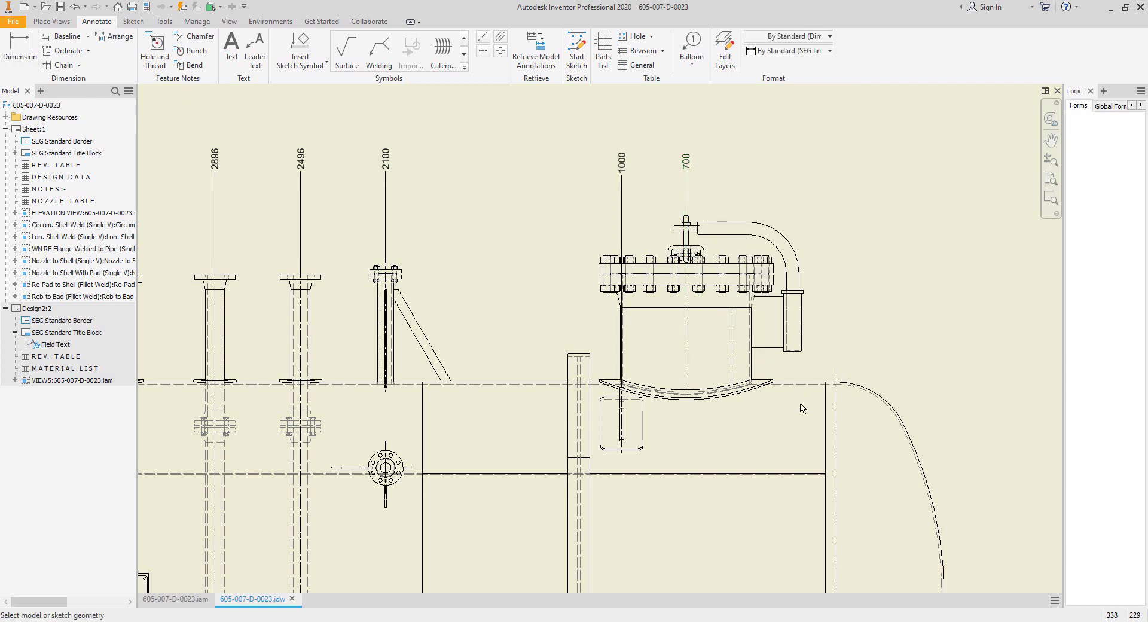
Step: Dimension the length of the shell course at the manhole end above the ordinate dimensions, and the adjacent head's straight flange in line with it
key("d")
left_click(825, 413)
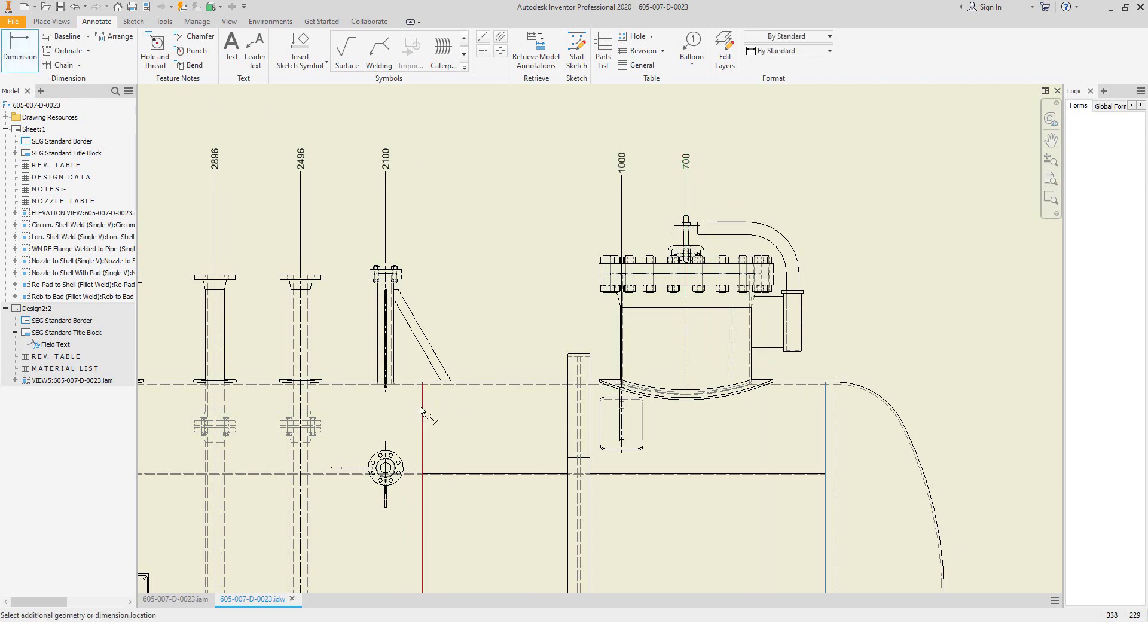
left_click(422, 431)
left_click(628, 231)
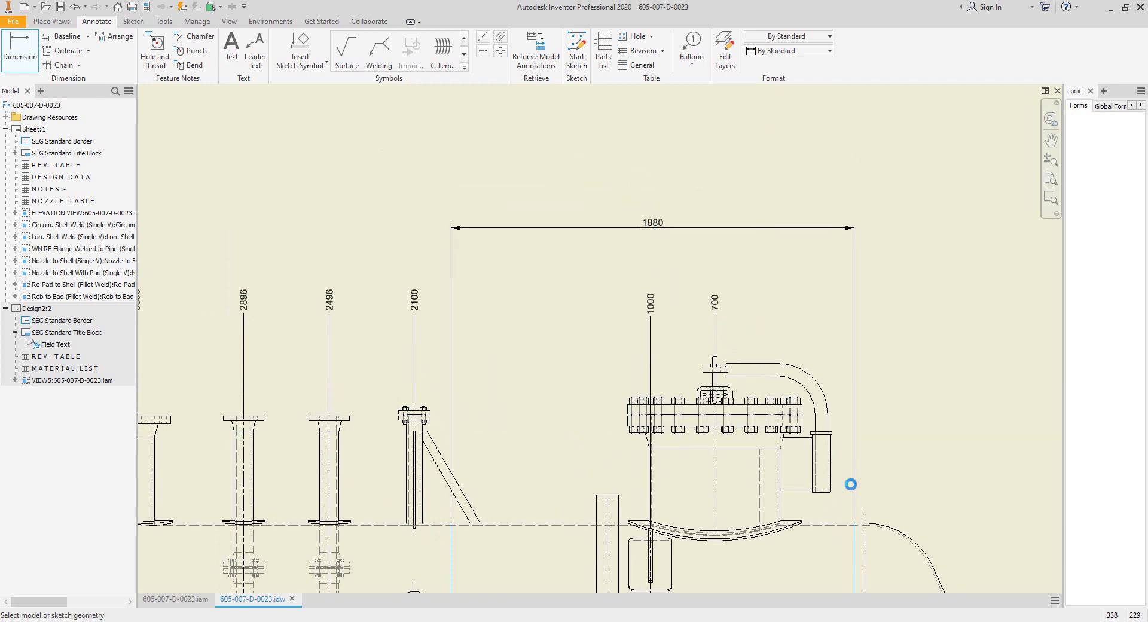
left_click(862, 547)
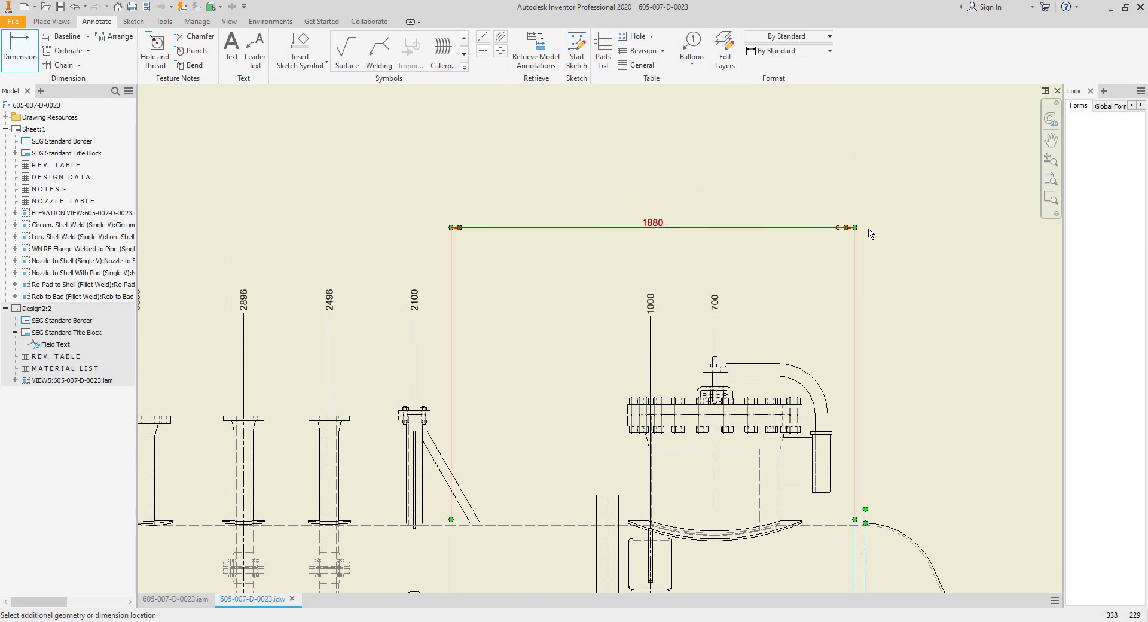
left_click(870, 227)
Step: Dimension the lengths of the middle and far shell courses, aligned with the first course's dimension above the nozzles
middle_click_drag(540, 307, 832, 235)
left_click(742, 485)
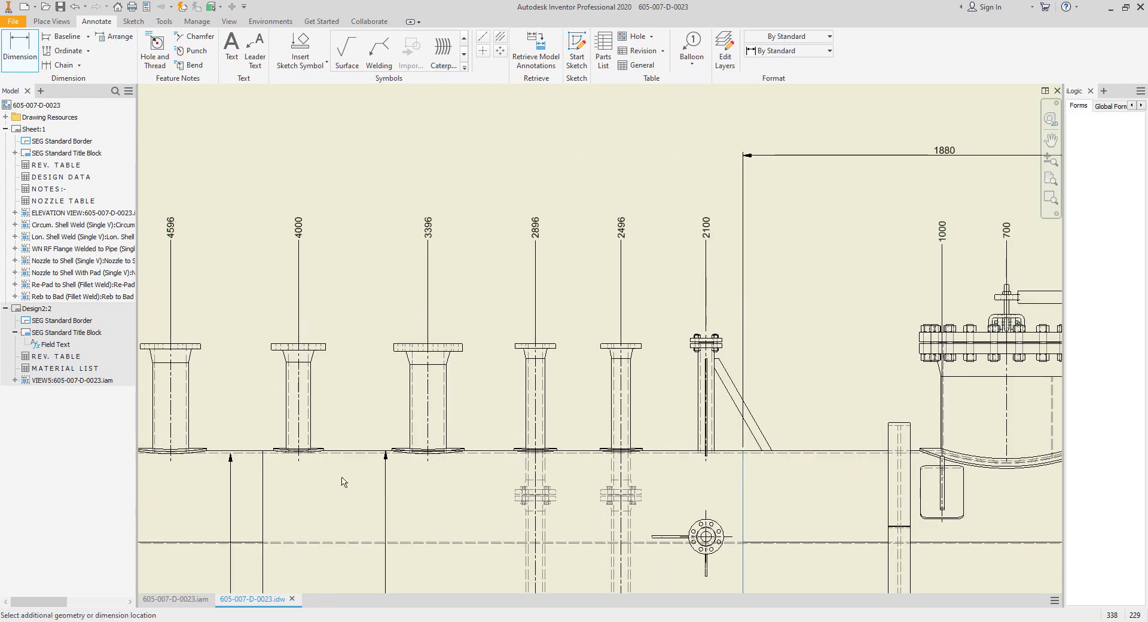
left_click(263, 485)
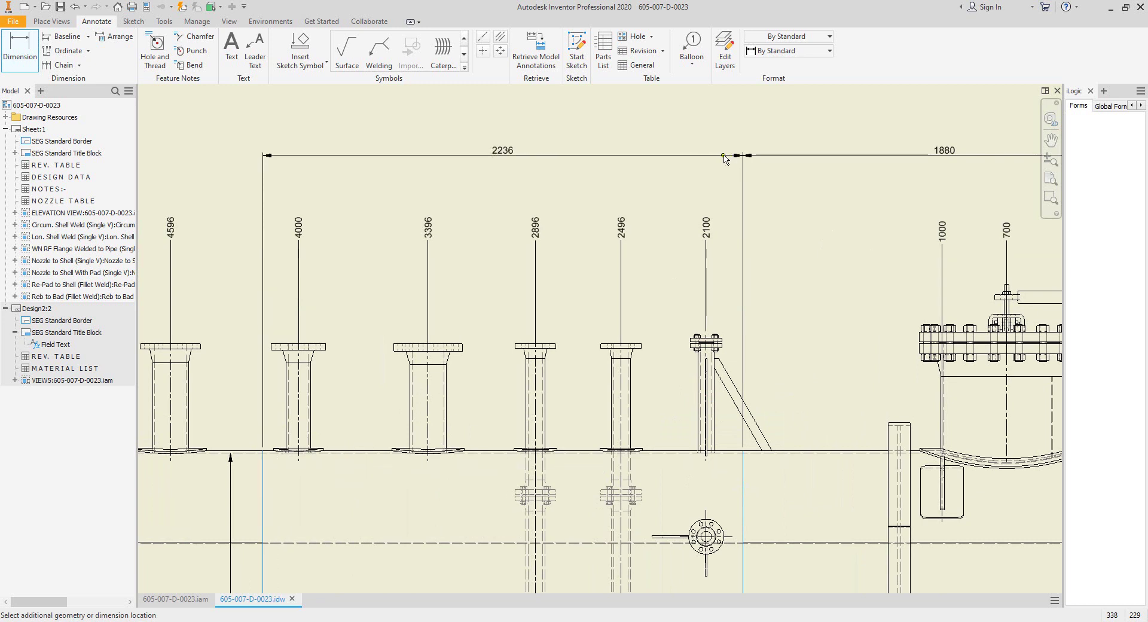
left_click(724, 155)
middle_click_drag(636, 205, 1015, 152)
left_click(643, 422)
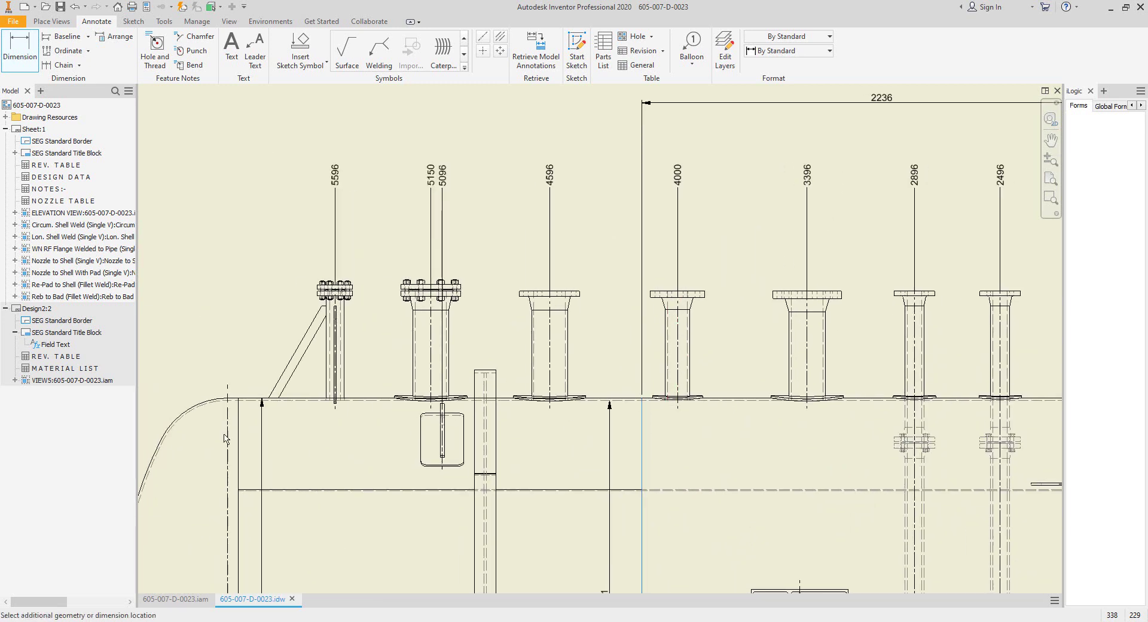
left_click(238, 440)
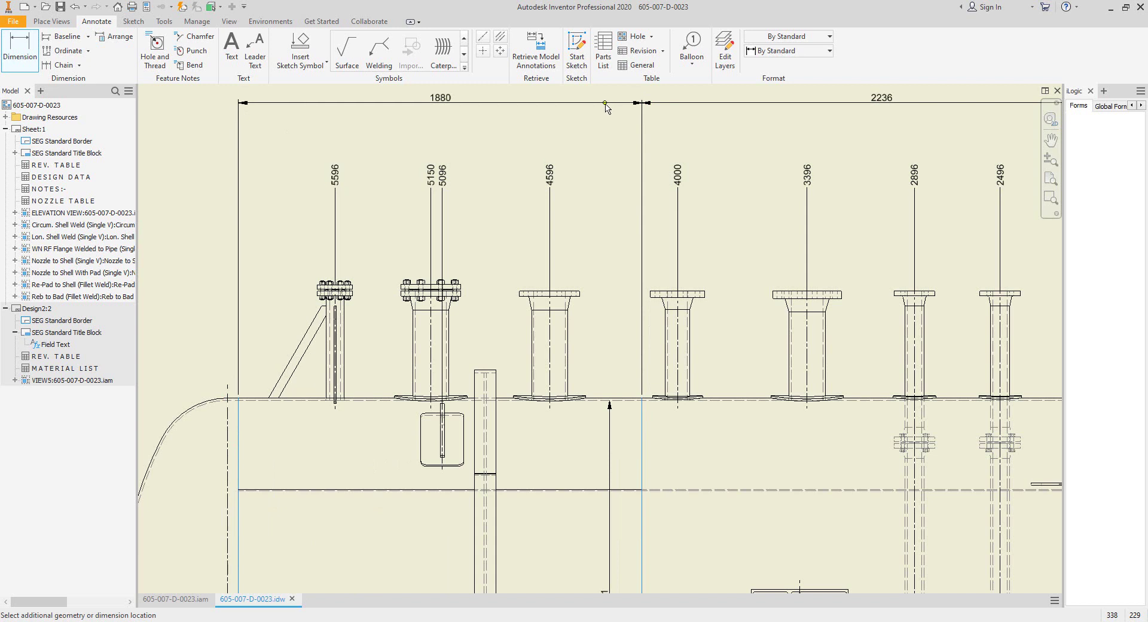
left_click(606, 105)
Step: Dimension the far head's straight flange between its tangent line and the shell course edge, in line with the course dimensions
left_click(228, 429)
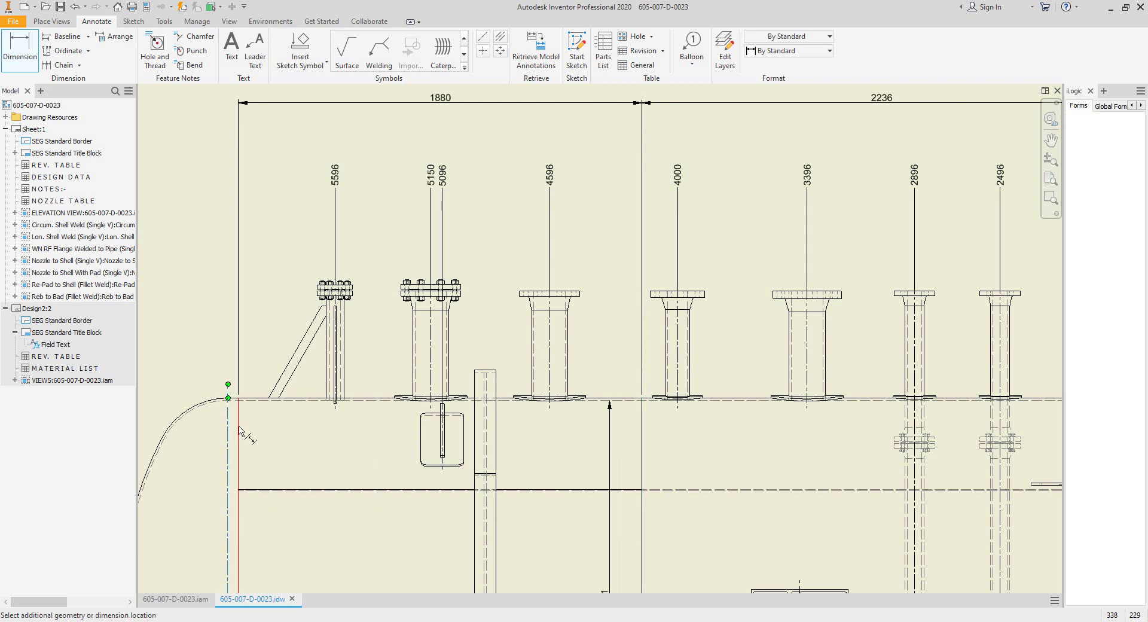
middle_click_drag(239, 105, 453, 205)
left_click(453, 212)
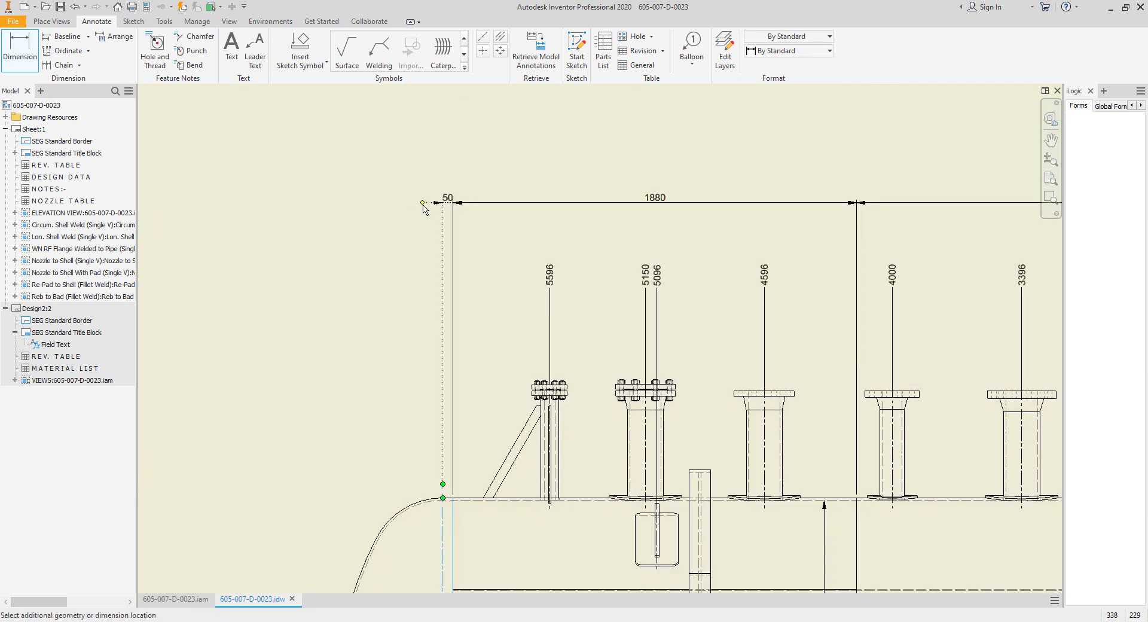
key("Escape")
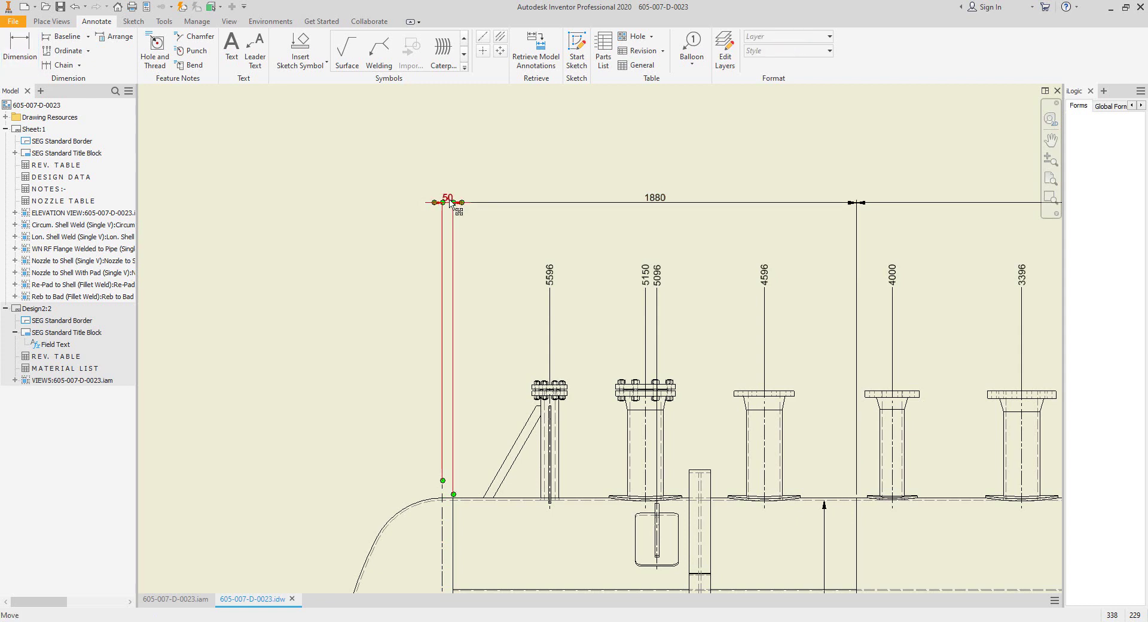
Step: Move the far straight flange dimension's text outside its extension lines and prefix it with "S.F. ="
left_click_drag(453, 200, 412, 209)
right_click(410, 204)
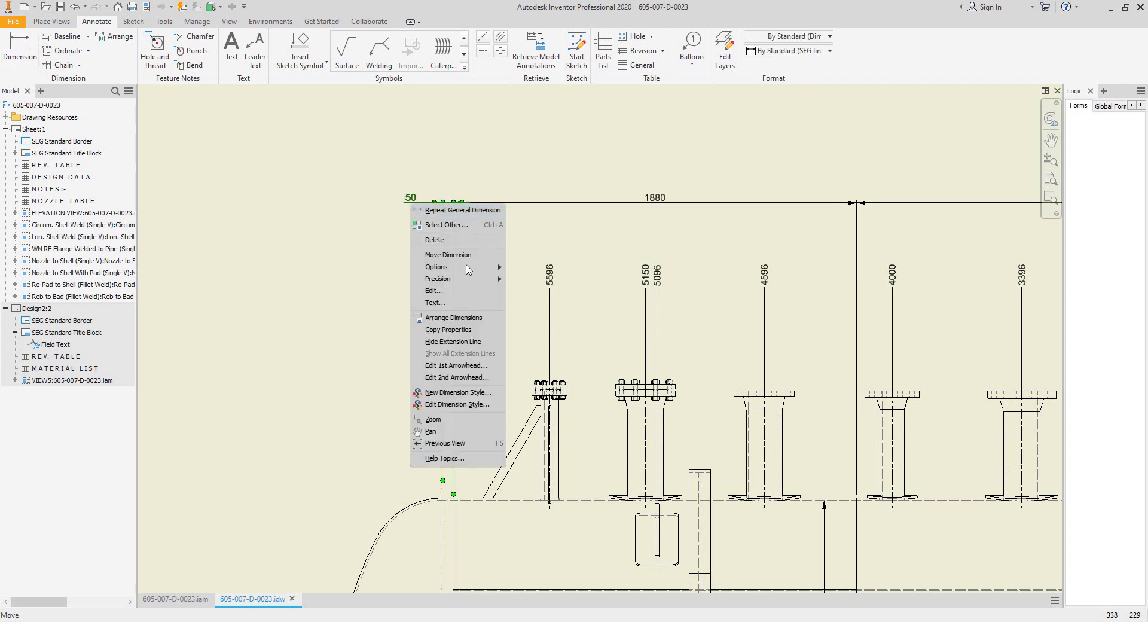
left_click(454, 308)
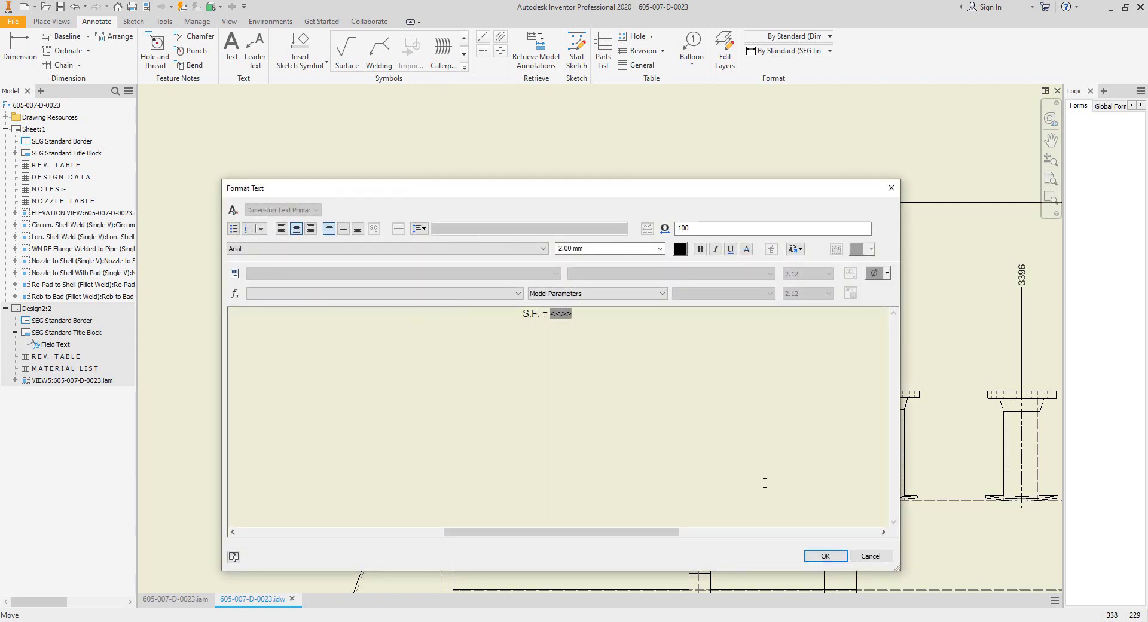
left_click(835, 557)
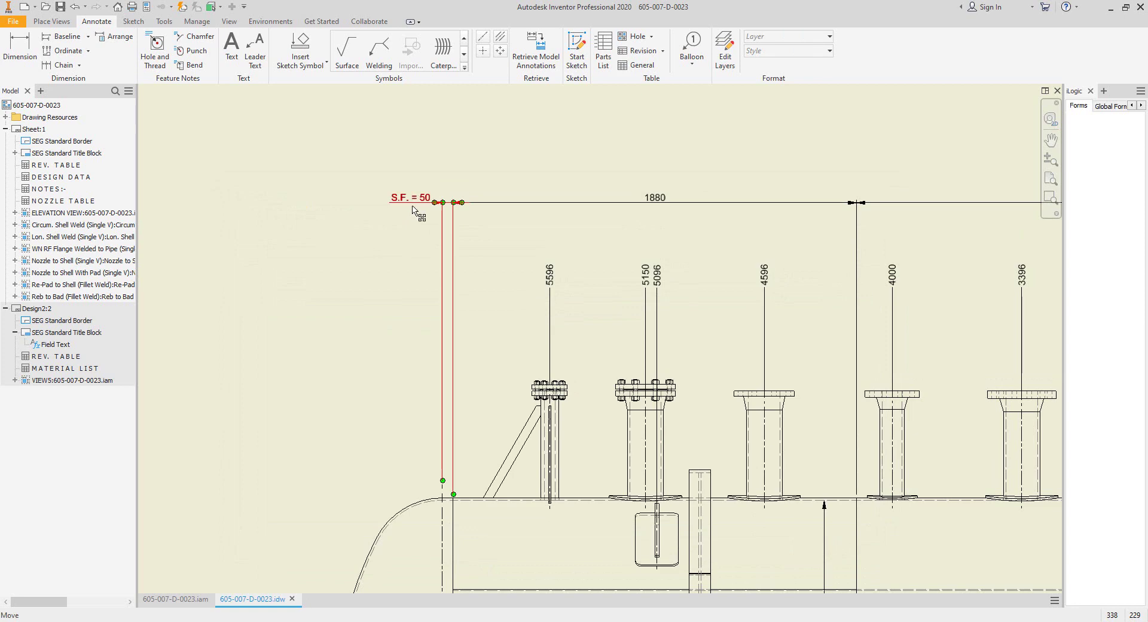
Step: Copy the "S.F. =" dimension's properties to the straight flange dimension at the manhole end and move its text outside the extension lines
right_click(411, 205)
left_click(448, 331)
scroll(658, 251, "down", 5)
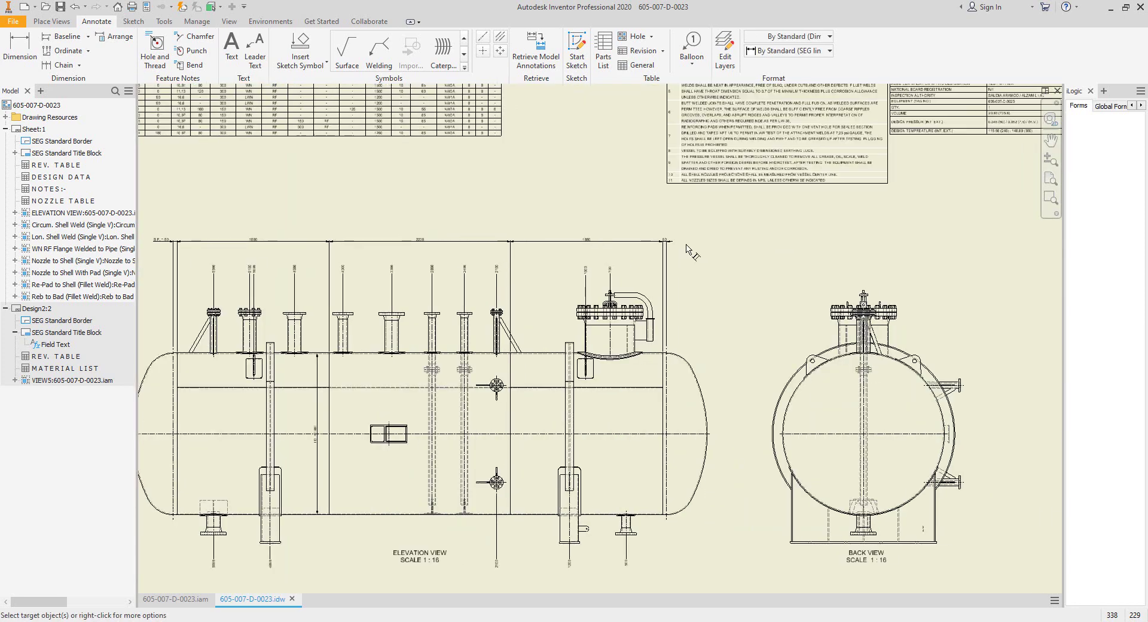
scroll(647, 246, "up", 6)
left_click(647, 243)
right_click(712, 177)
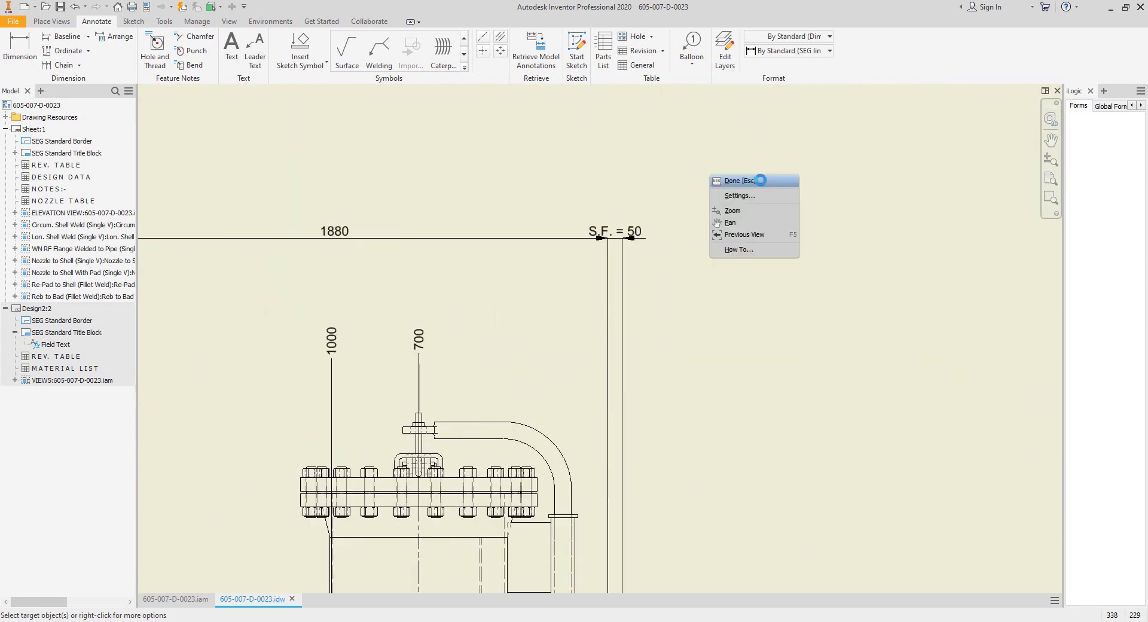
left_click(756, 180)
left_click_drag(640, 233, 669, 259)
Step: Add an overall dimension between the two head tangent lines, placed above the shell course dimensions
scroll(761, 284, "down", 4)
middle_click_drag(763, 293, 791, 212)
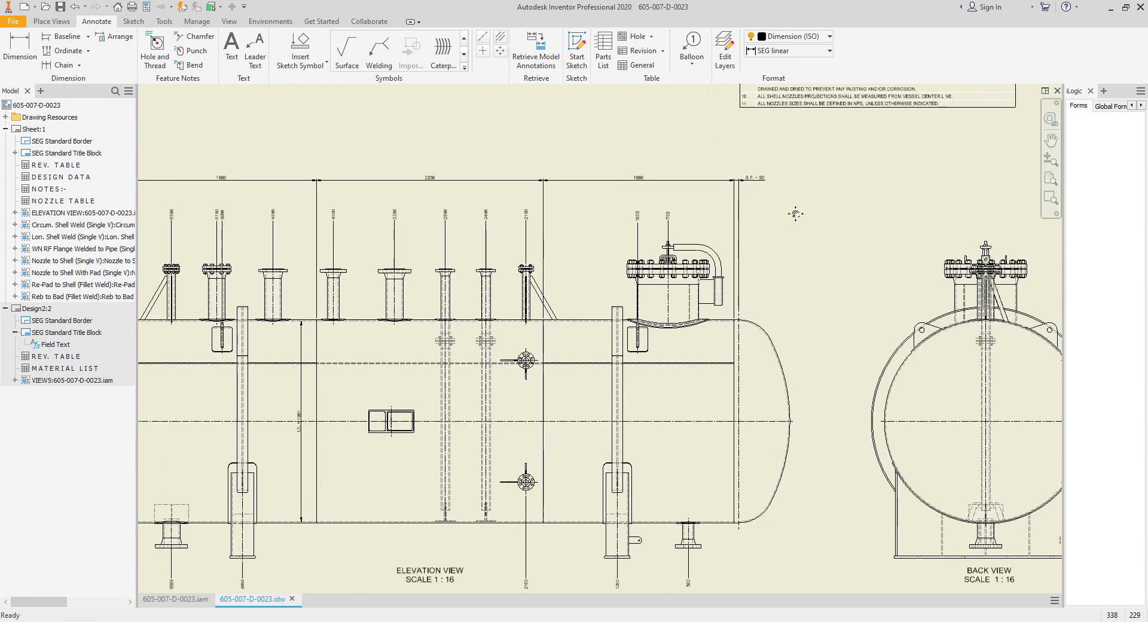
left_click(792, 213)
middle_click_drag(596, 304, 703, 309)
left_click(19, 51)
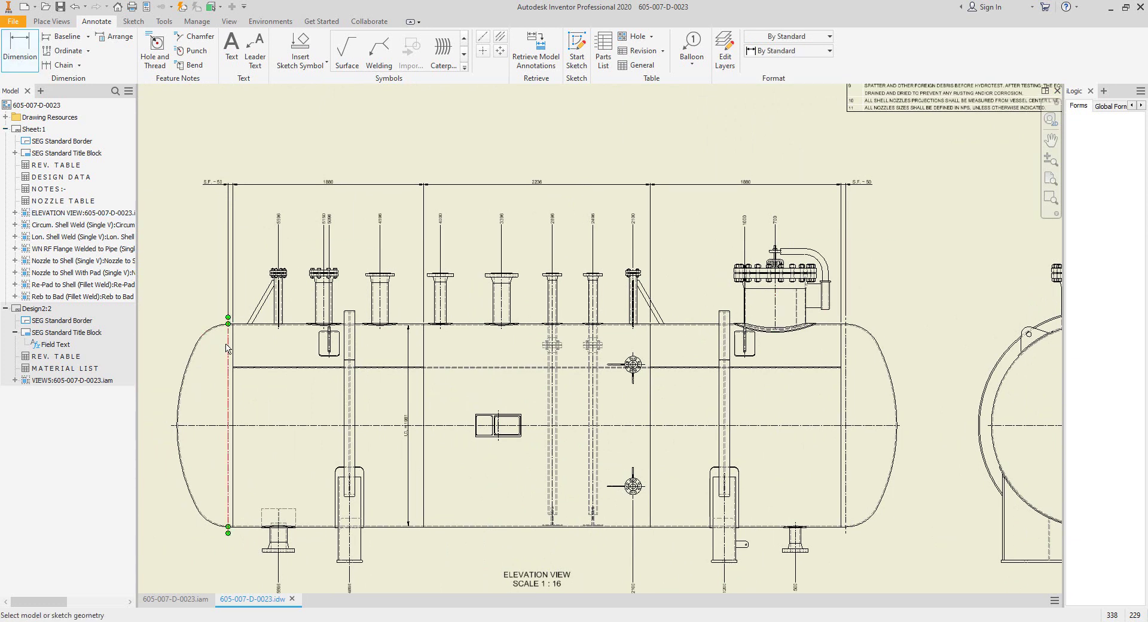
left_click(227, 348)
left_click(846, 353)
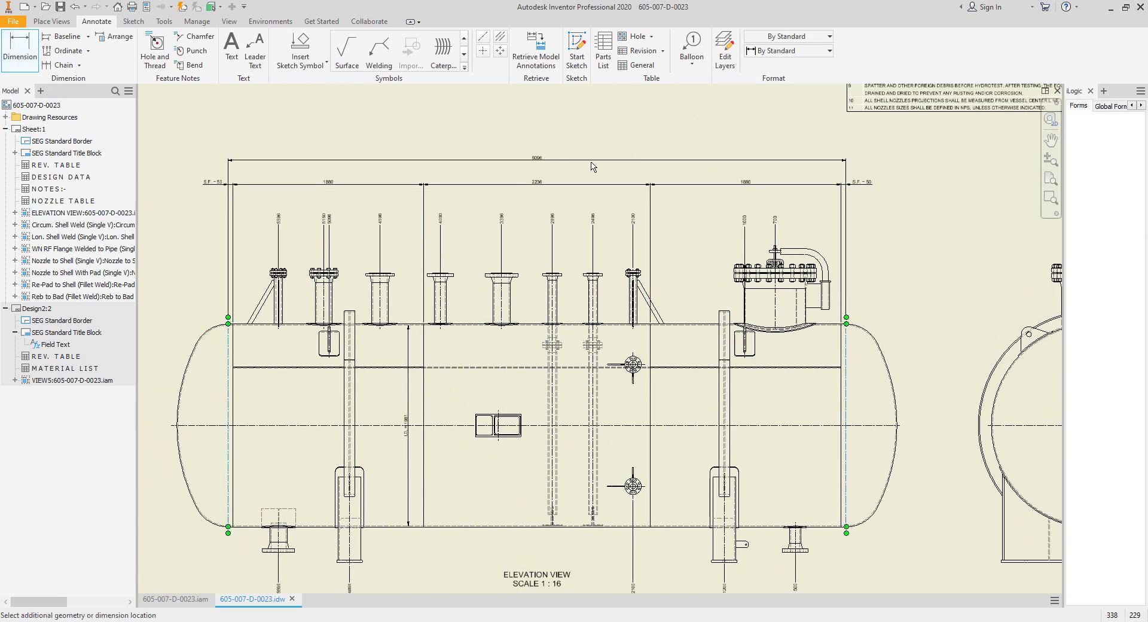
left_click(556, 162)
right_click(563, 135)
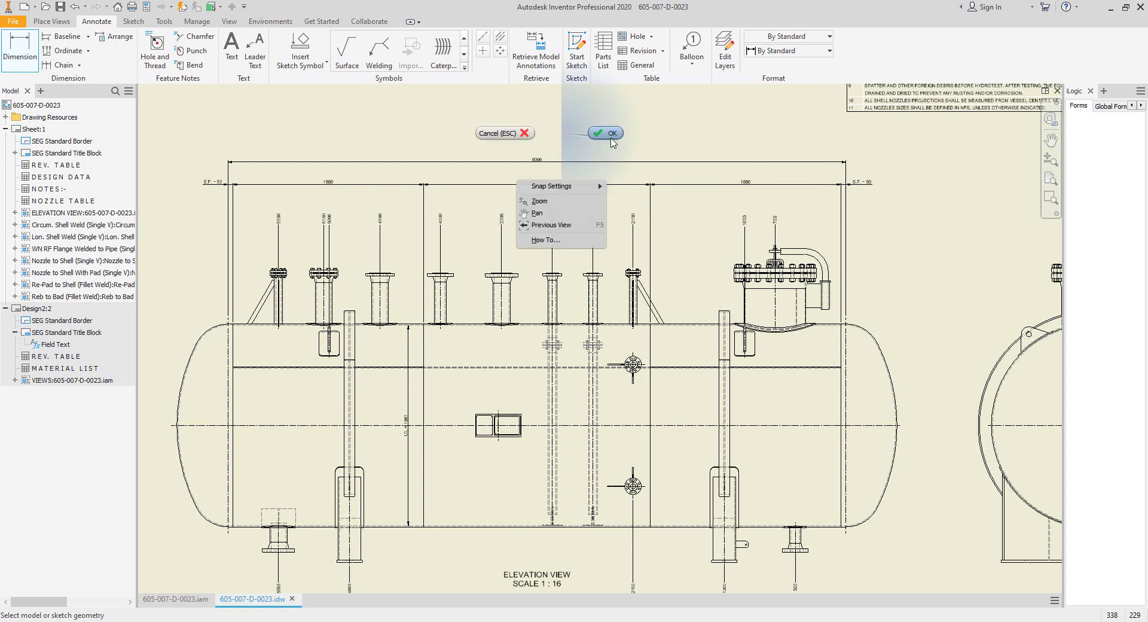
left_click(609, 137)
Step: Add the text TAN TO TAN below the overall dimension's value and move the dimension closer to the shell course dimensions
right_click(577, 160)
left_click(616, 258)
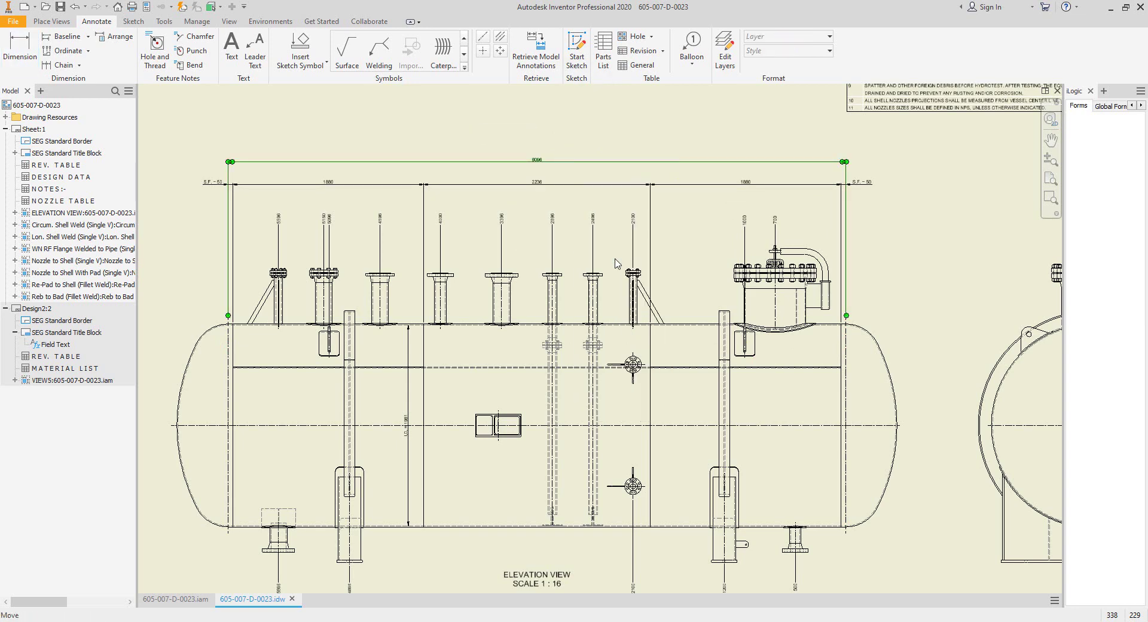
key("Return")
type("TAN TO TAN")
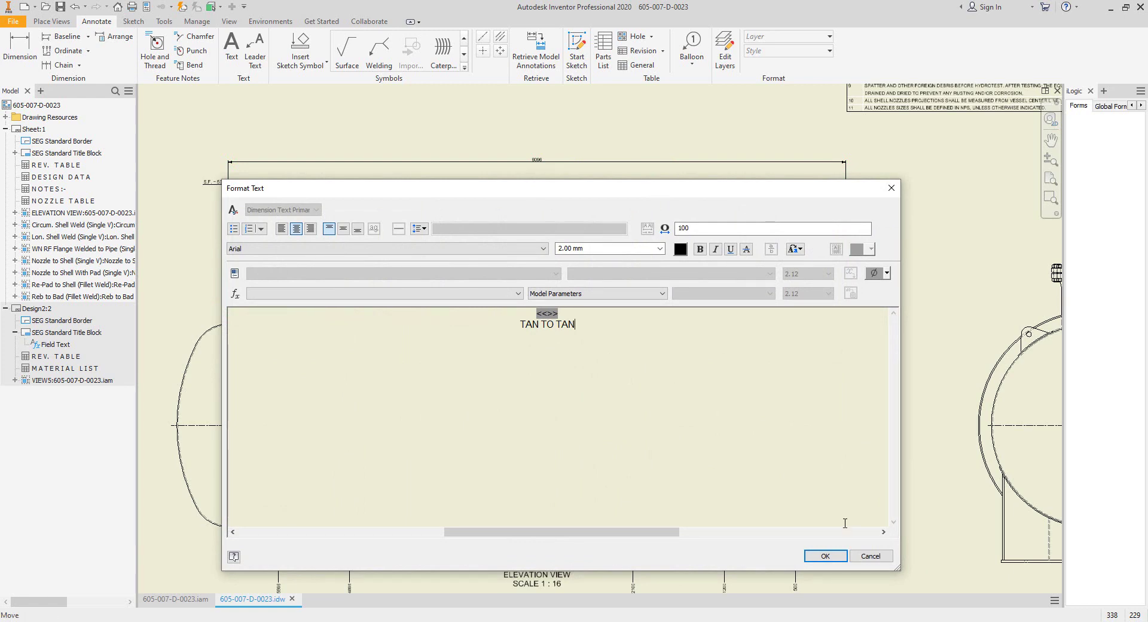
left_click(825, 555)
scroll(550, 123, "up", 5)
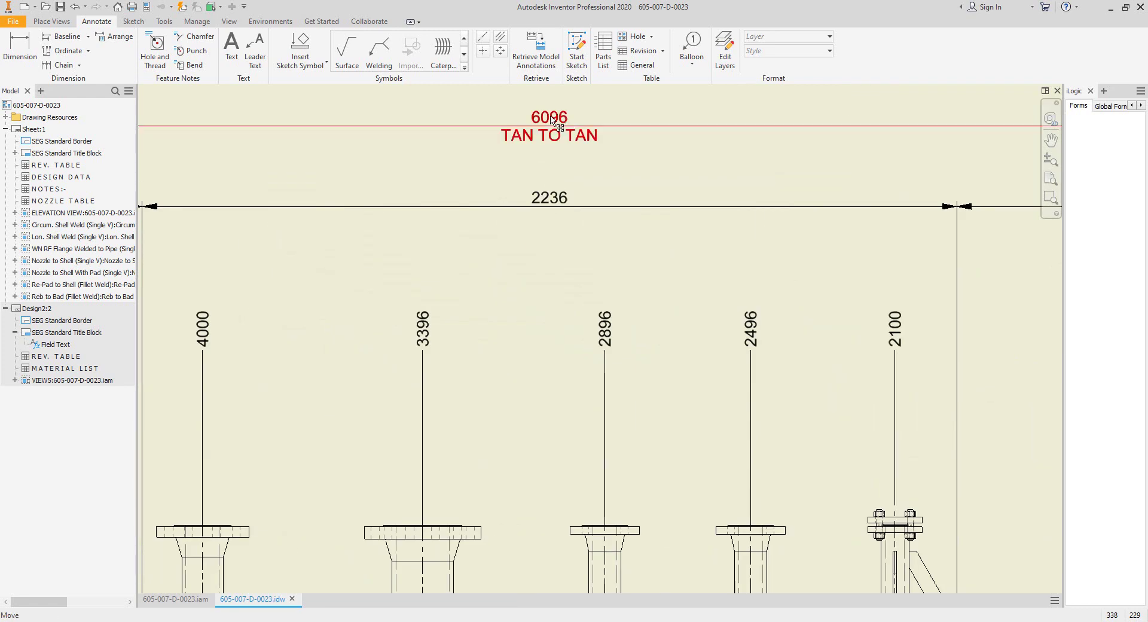
left_click_drag(550, 120, 553, 166)
Step: Add a balloon in the Nozzle Tag No. style to the manhole flange, placed above the manhole's ordinate dimension
scroll(584, 146, "down", 5)
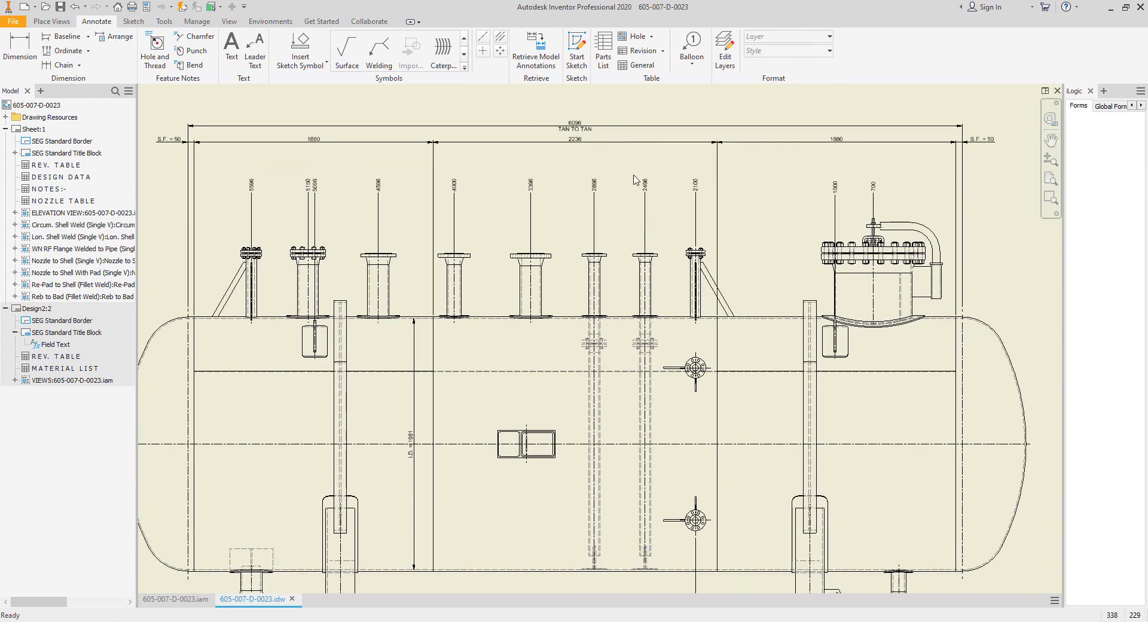
mouse_move(797, 282)
middle_mouse_down()
mouse_move(789, 232)
mouse_move(676, 295)
middle_mouse_up()
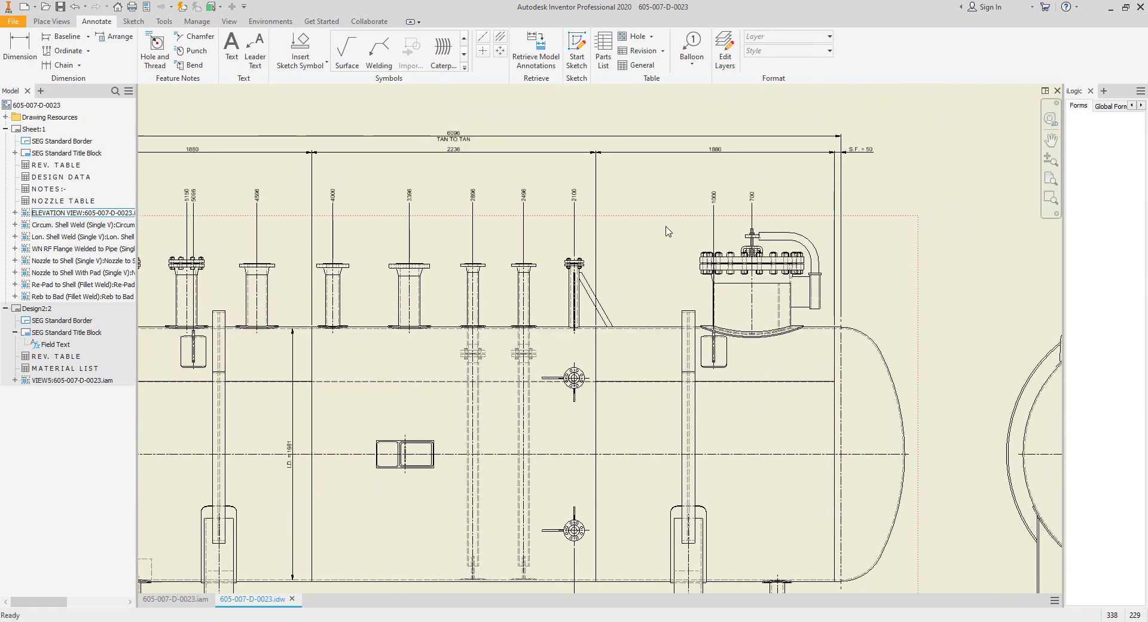
left_click(692, 48)
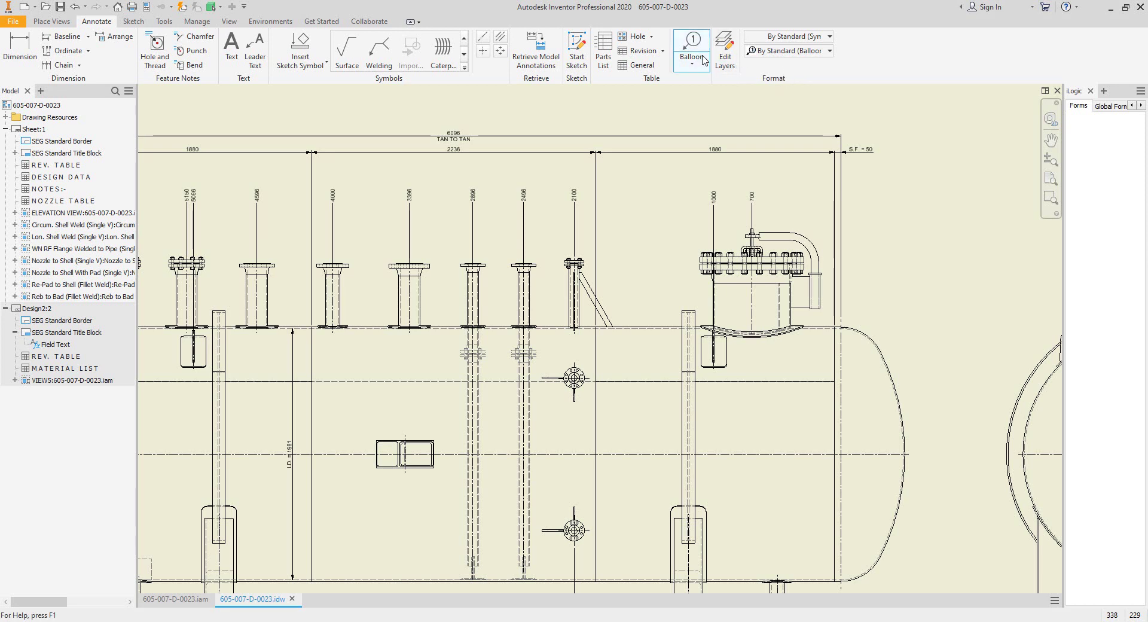
left_click(791, 51)
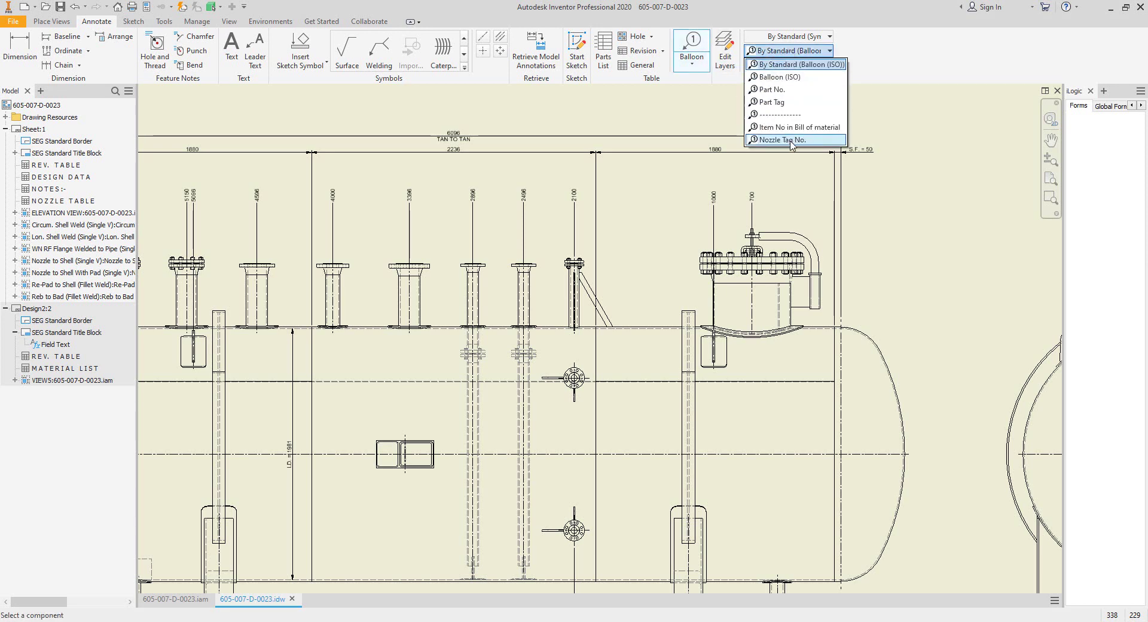
left_click(786, 139)
scroll(787, 326, "down", 5)
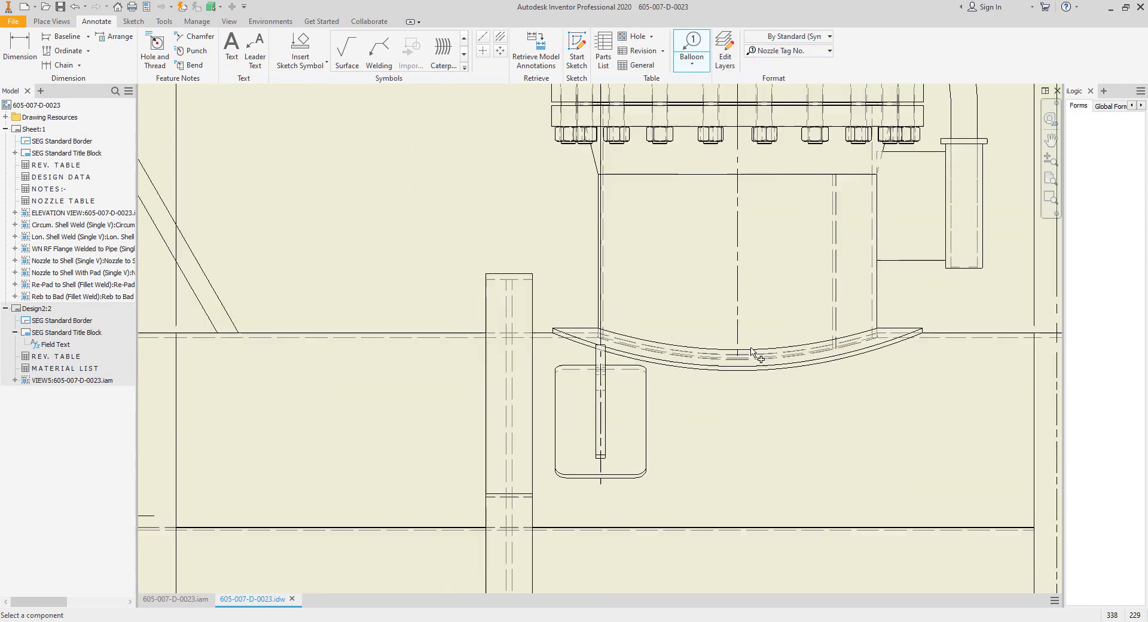
scroll(739, 352, "up", 3)
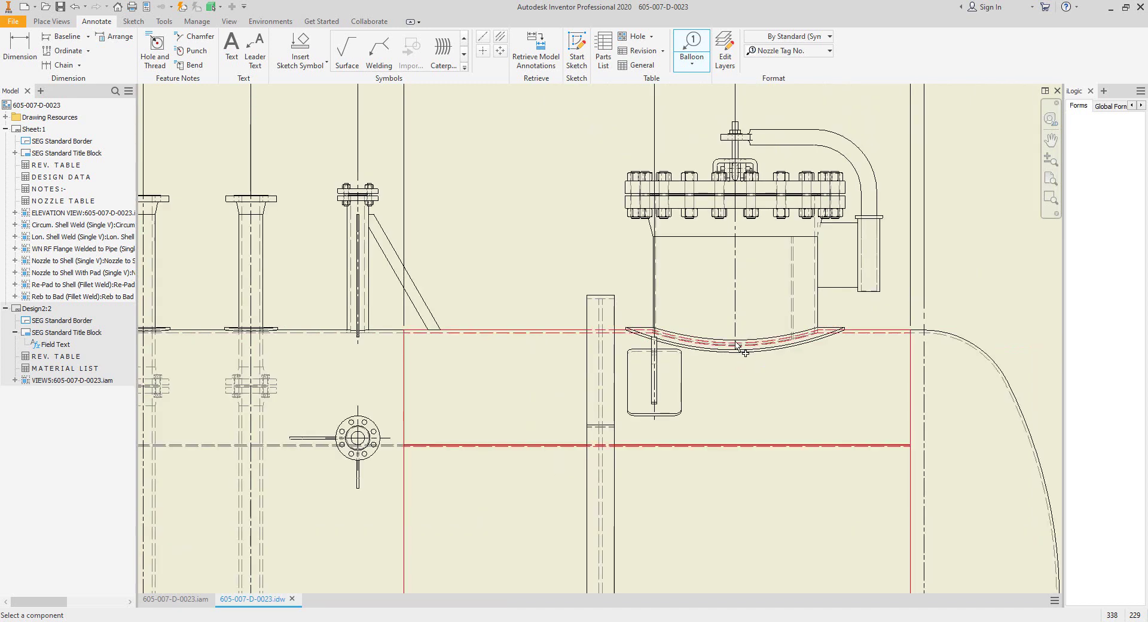
left_click(736, 237)
scroll(736, 230, "up", 3)
middle_click_drag(736, 146, 740, 246)
scroll(739, 226, "down", 3)
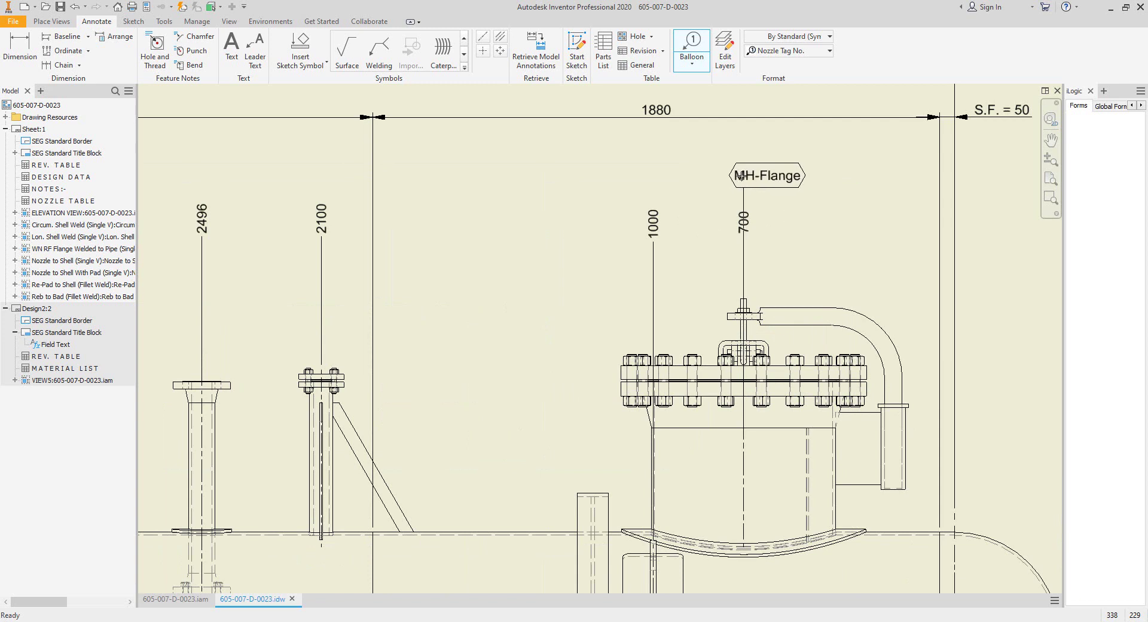
left_click(753, 177)
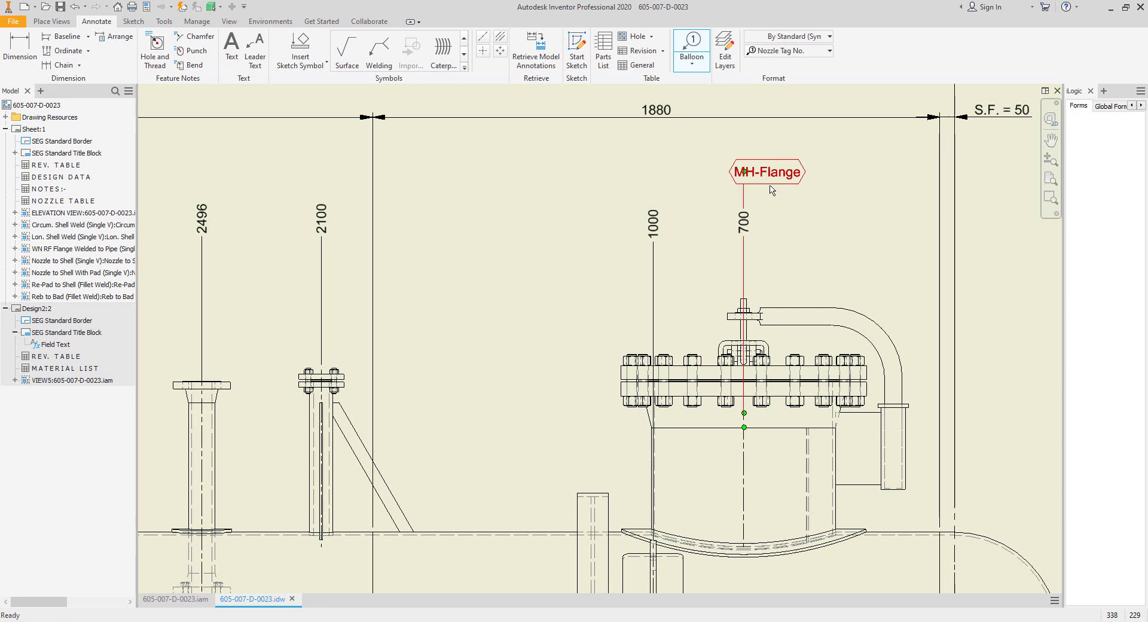
Step: Attach a balloon for the manhole neck to the existing manhole balloon and remove the MH-Flange one, leaving only the MH tag
right_click(768, 184)
left_click(817, 248)
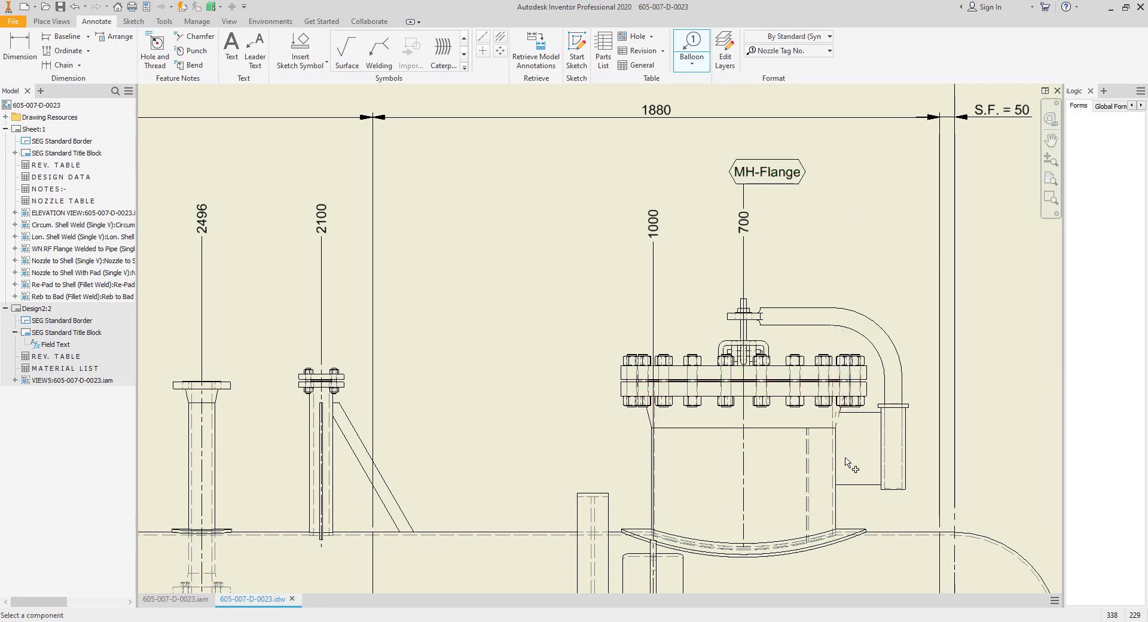
left_click(835, 500)
left_click(792, 183)
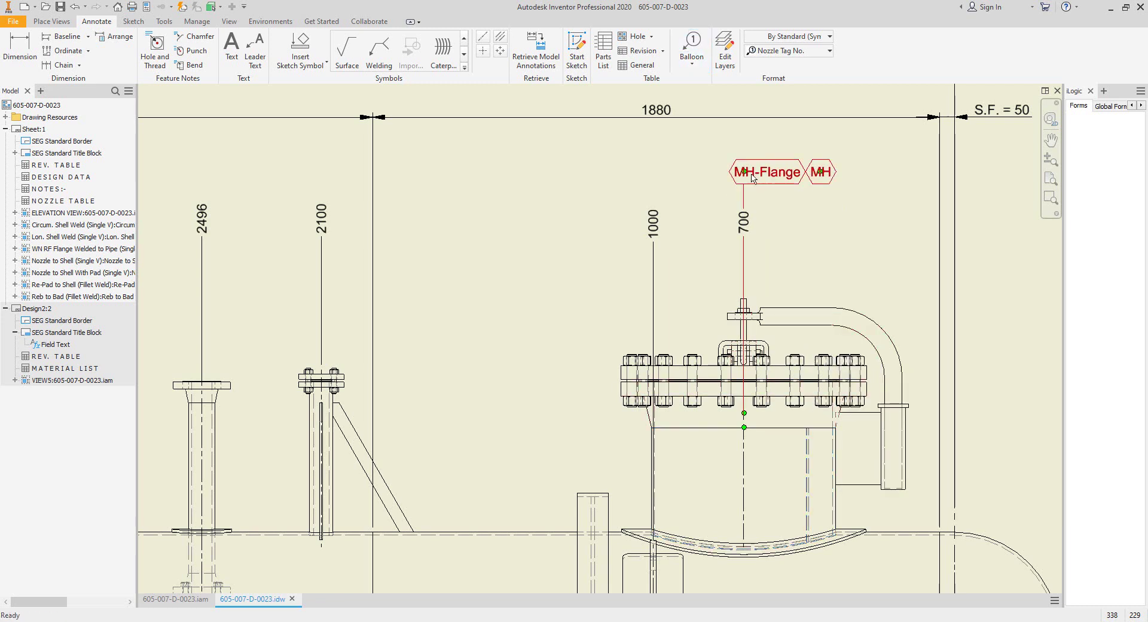
right_click(743, 171)
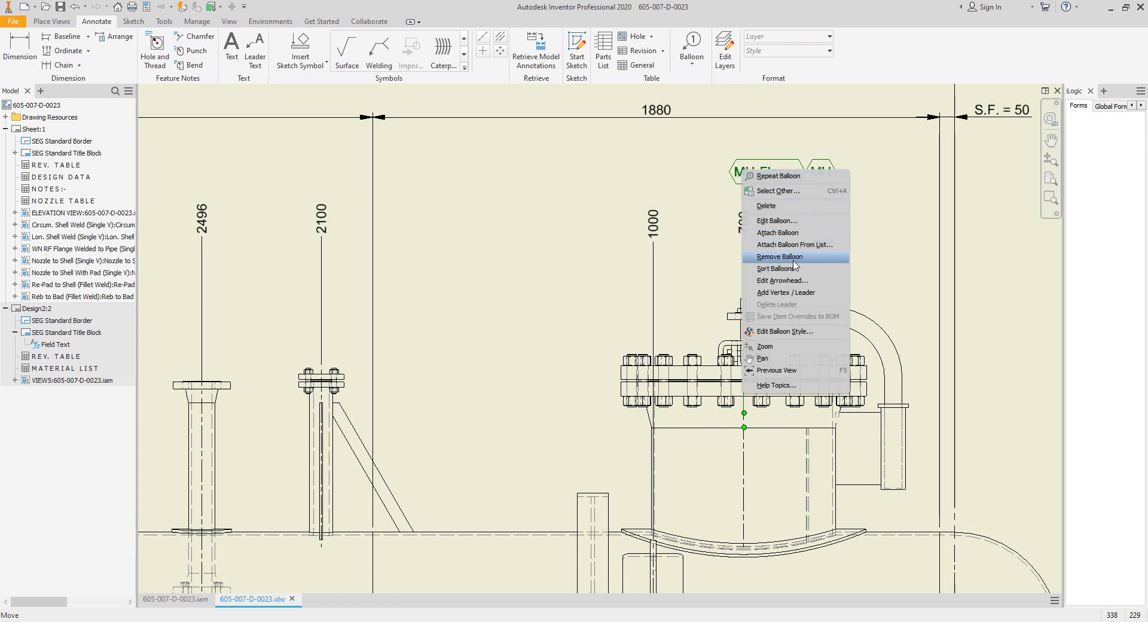
left_click(799, 257)
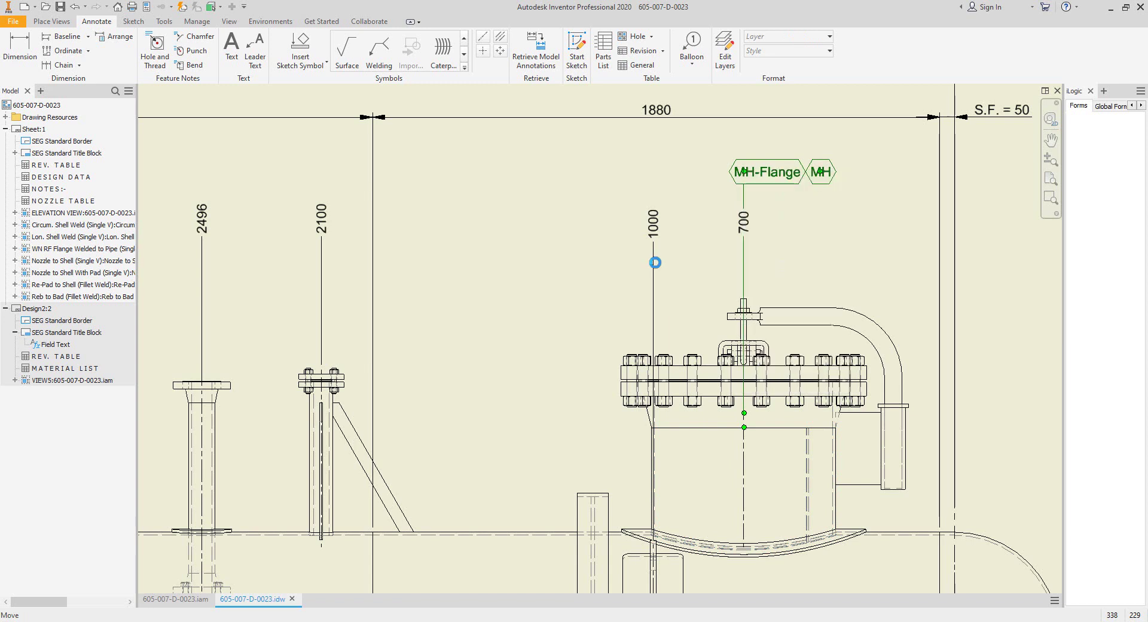
Step: Add a Nozzle Tag No. balloon to the lug at the 1000 ordinate, placed above its dimension and aligned with the manhole balloon
left_click(691, 51)
scroll(666, 558, "down", 3)
left_click(650, 556)
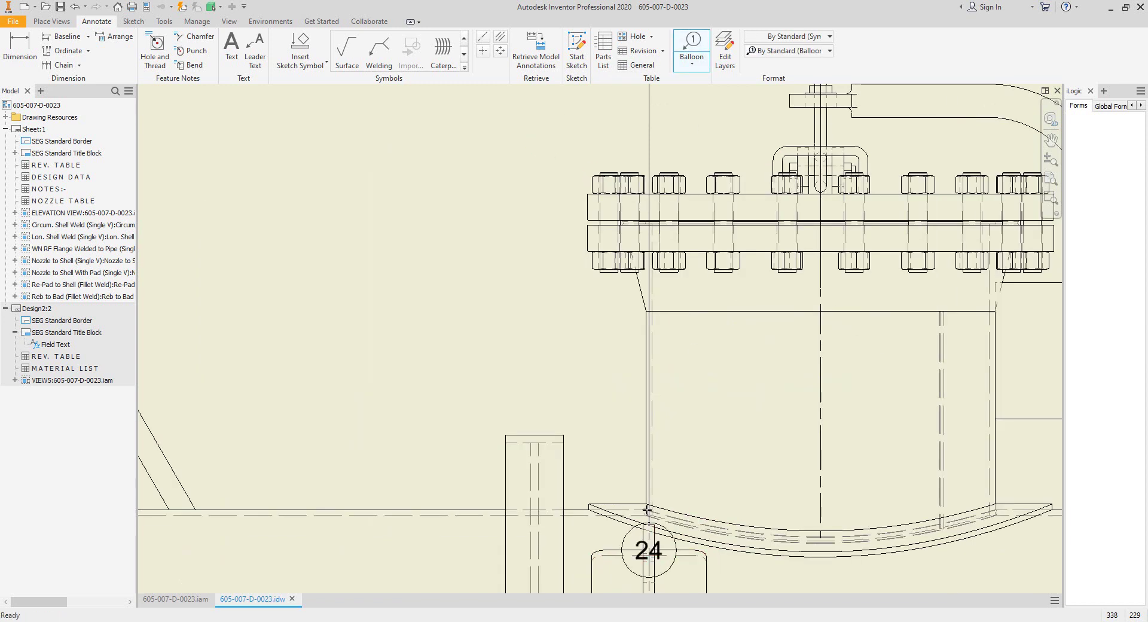
scroll(643, 547, "up", 3)
left_click(791, 51)
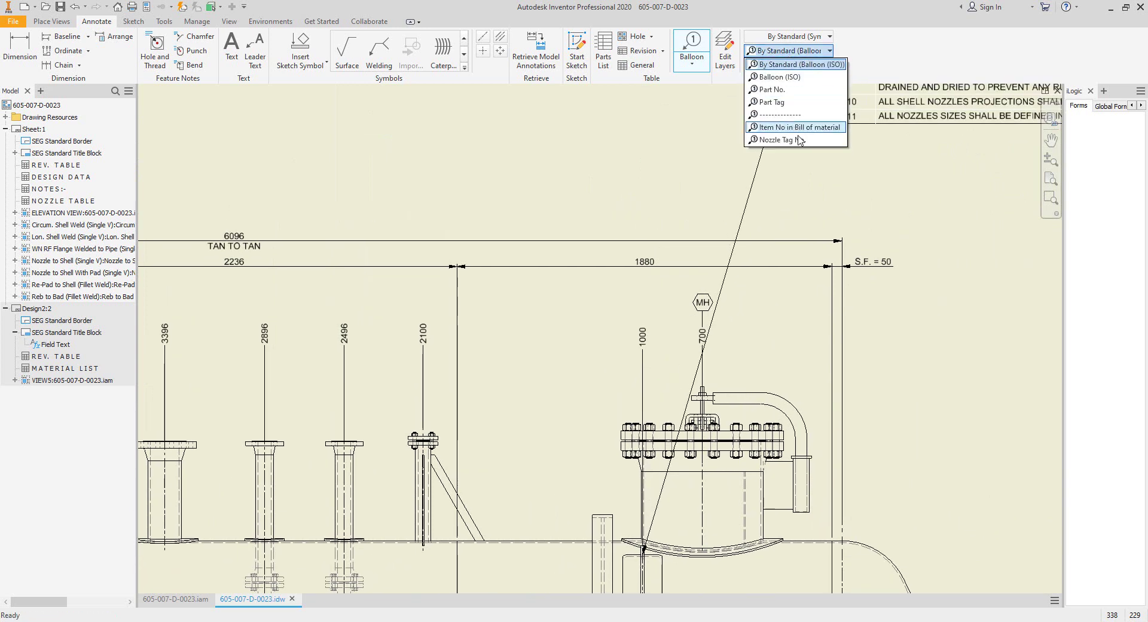
left_click(798, 144)
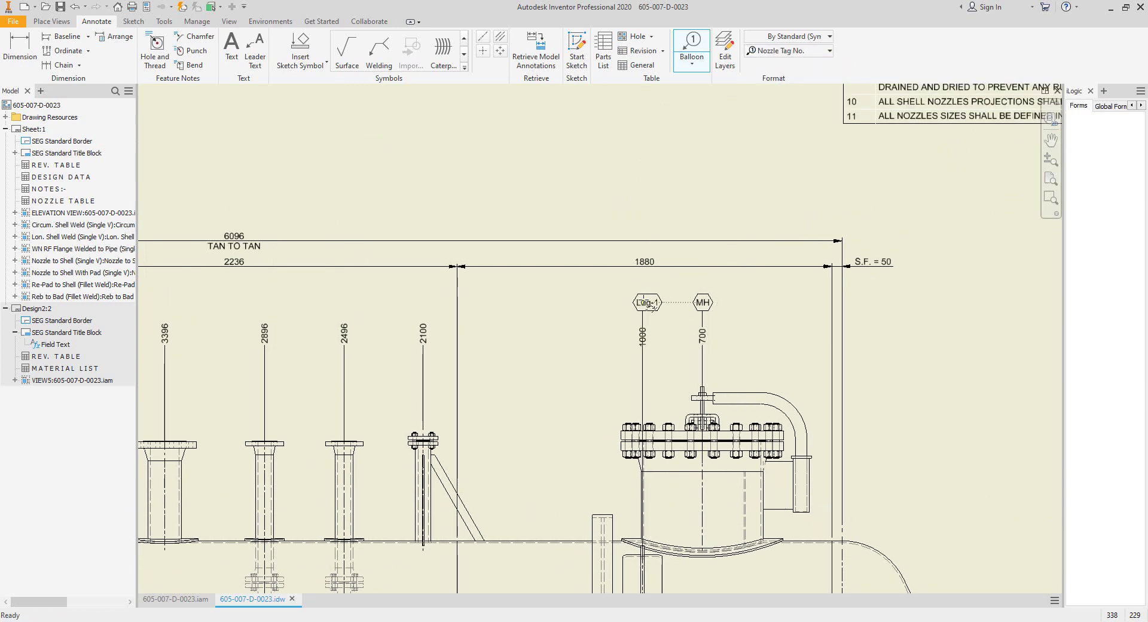
left_click(645, 305)
Step: Add a nozzle tag balloon to the nozzle at the 2100 ordinate, placed above its dimension in line with the lug balloon
scroll(430, 439, "down", 5)
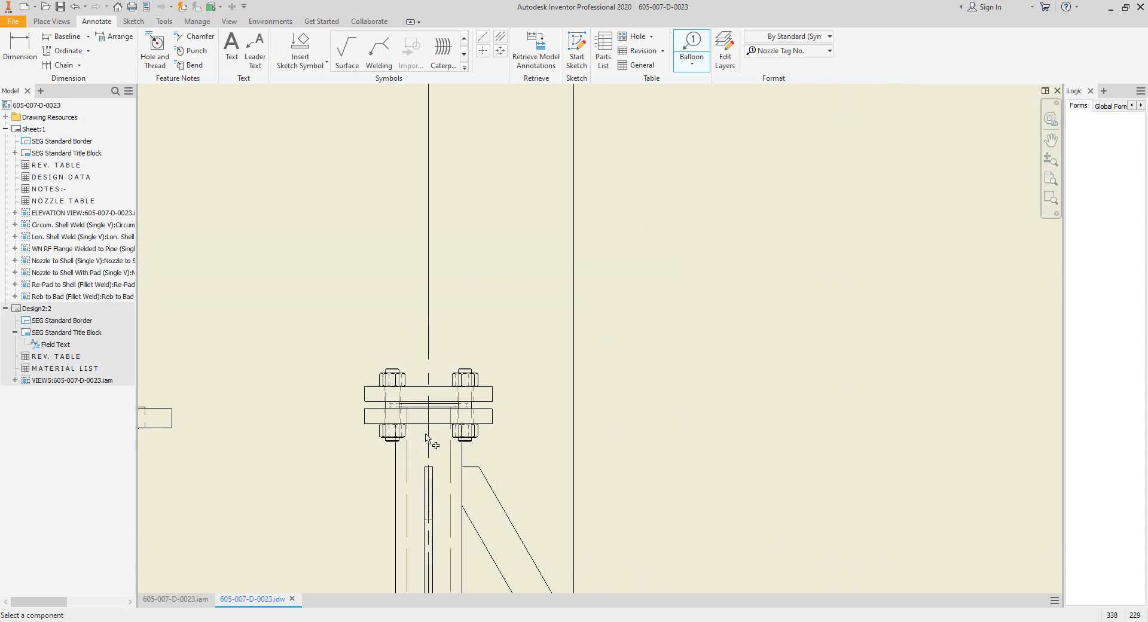
left_click(428, 426)
scroll(430, 406, "up", 5)
middle_click_drag(431, 357, 442, 428)
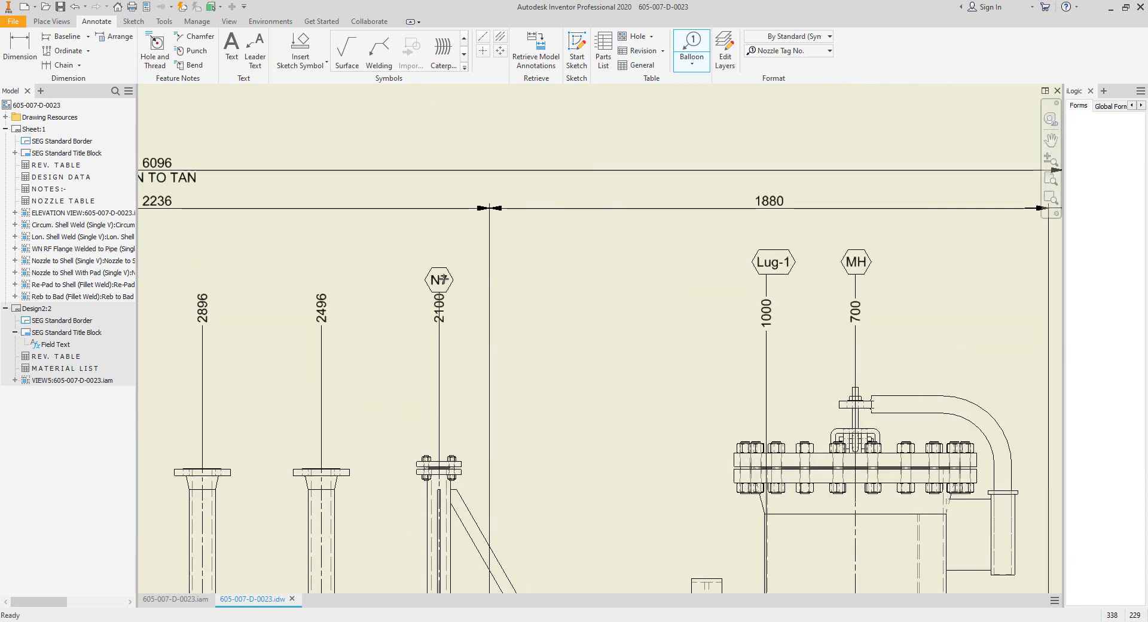
left_click_drag(443, 274, 443, 267)
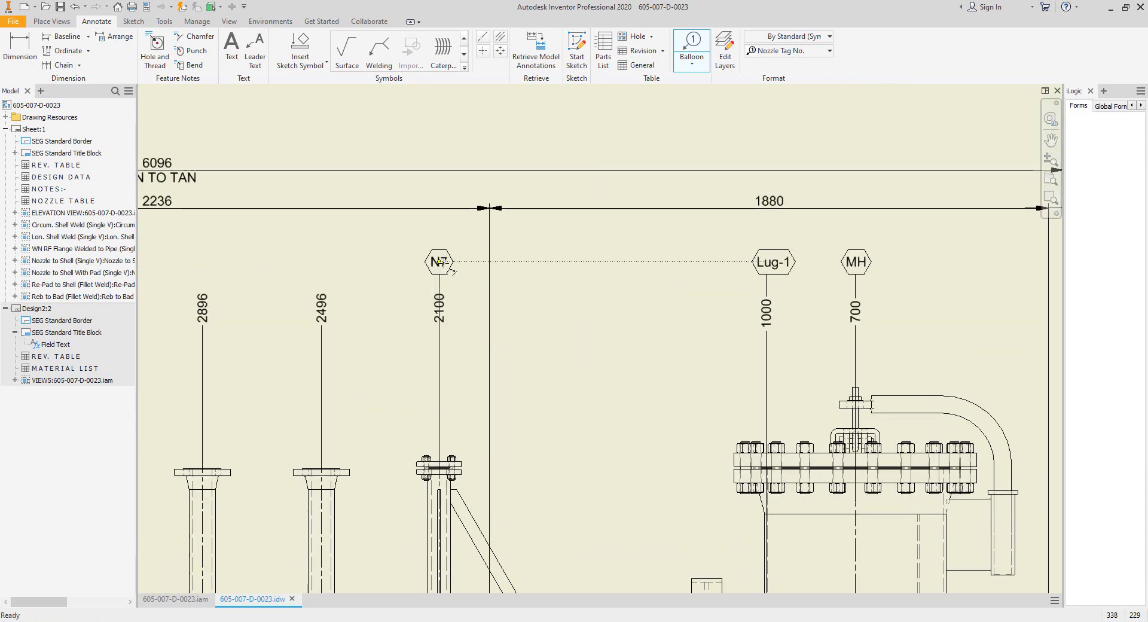
right_click(443, 263)
left_click(501, 268)
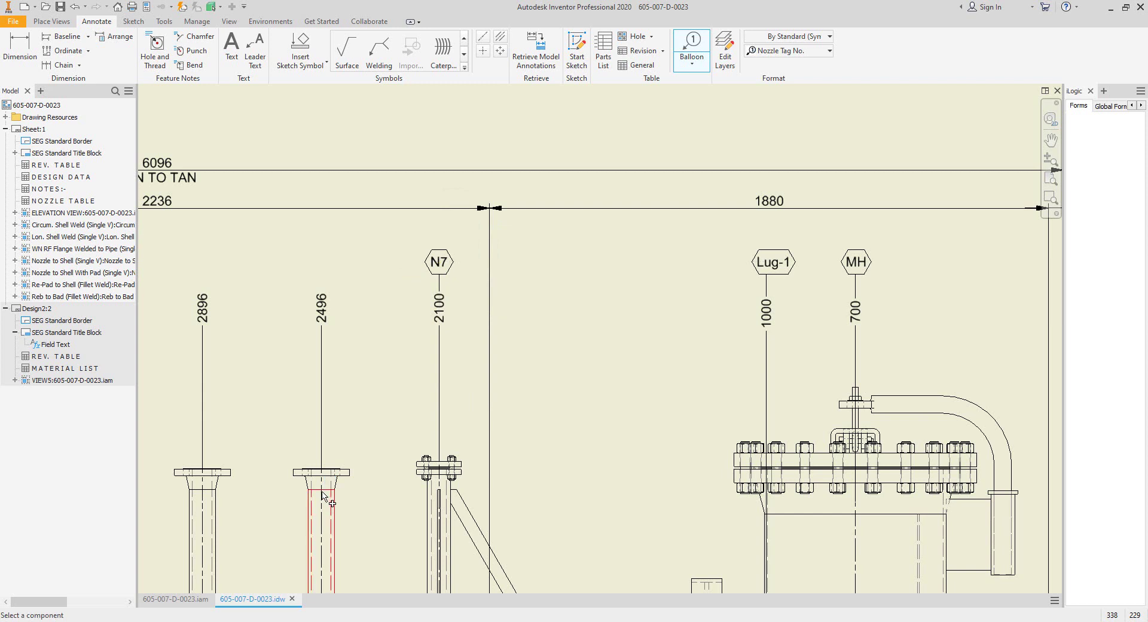
Step: Add a nozzle tag balloon to the nozzle pipe at the 2496 ordinate, aligned with the neighbouring N7 balloon
left_click(322, 495)
right_click(320, 268)
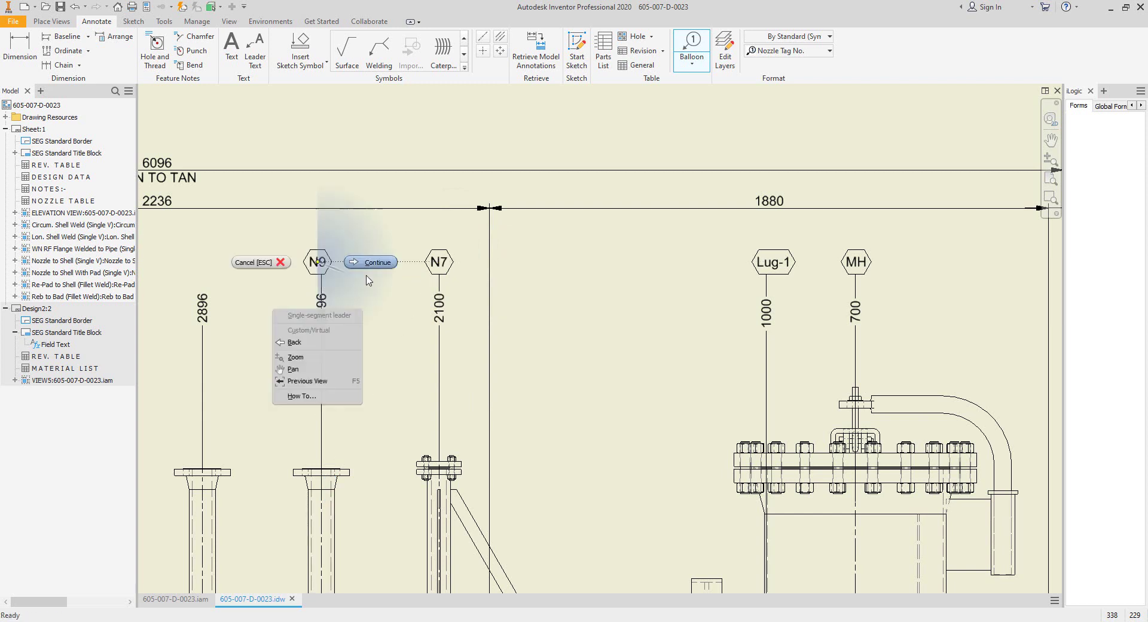
left_click(368, 266)
Step: Add a nozzle tag balloon to the flange of the nozzle at the 2896 ordinate, aligned with the N9 balloon
middle_click_drag(227, 380, 547, 341)
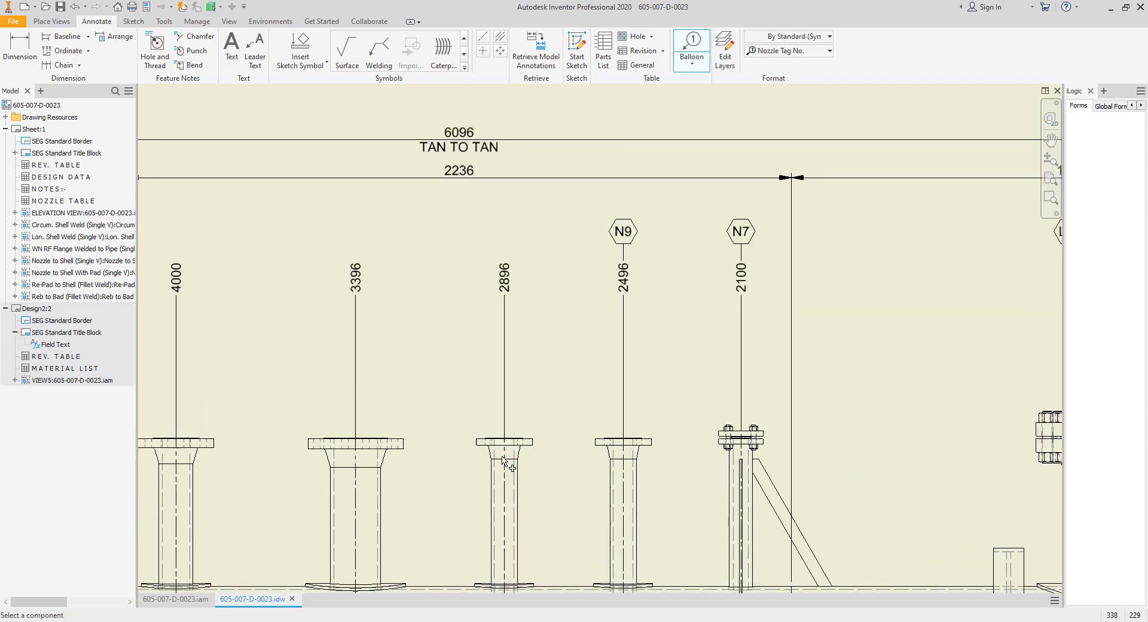
left_click(510, 467)
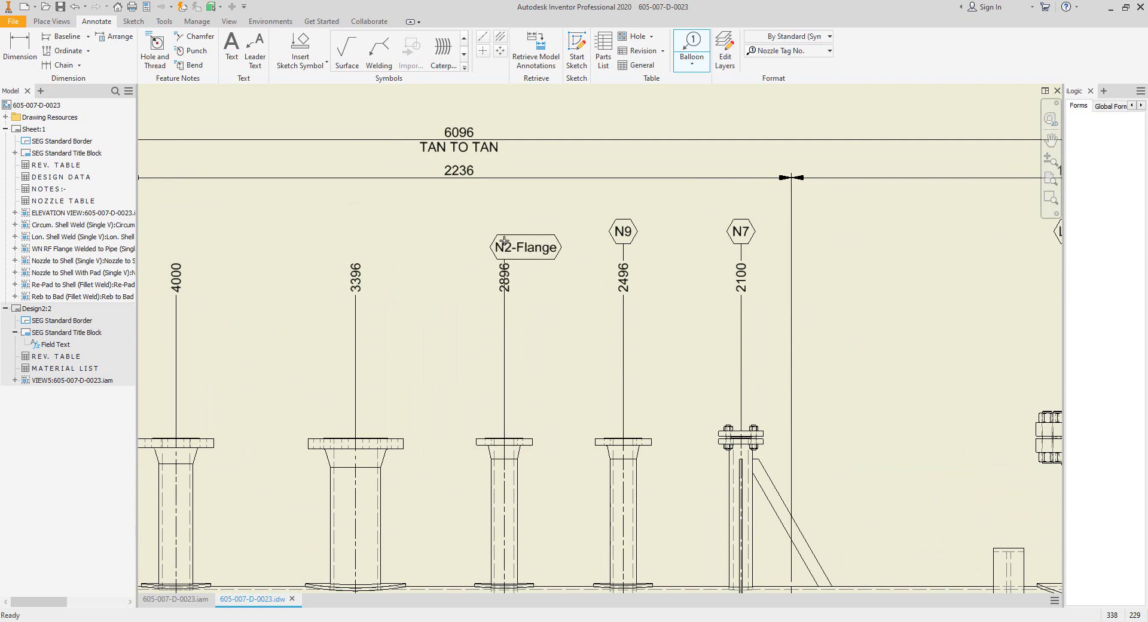
right_click(507, 234)
left_click(554, 234)
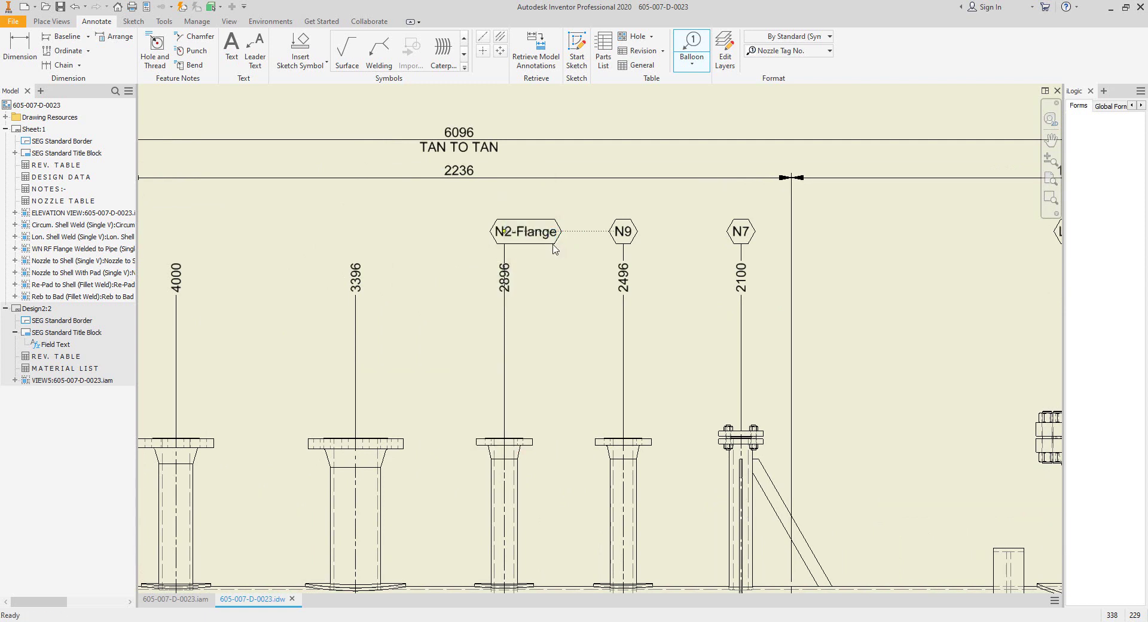
key("Escape")
Step: Attach the nozzle pipe's tag to the balloon at the 2896 ordinate and remove the N2-Flange one, leaving only N2
right_click(553, 243)
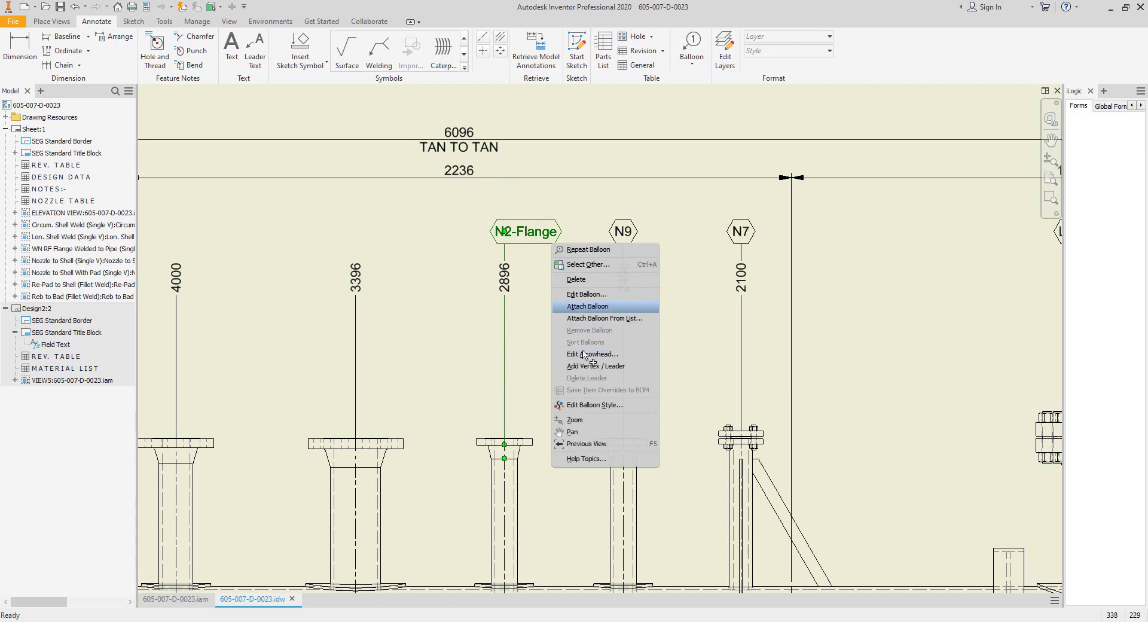
left_click(587, 306)
left_click(513, 501)
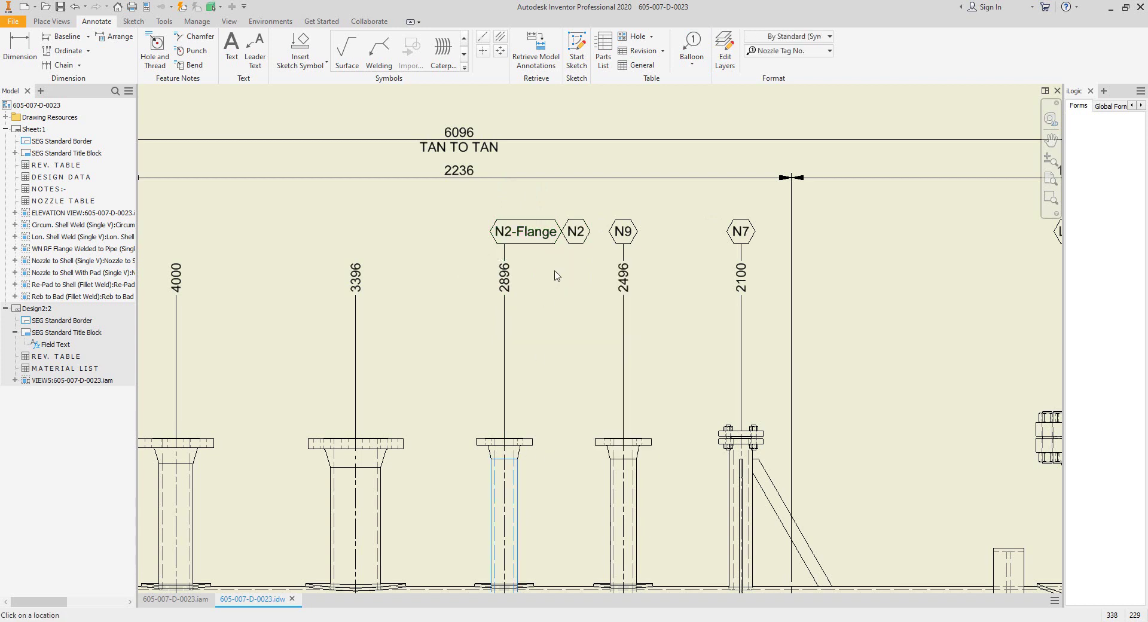
right_click(506, 233)
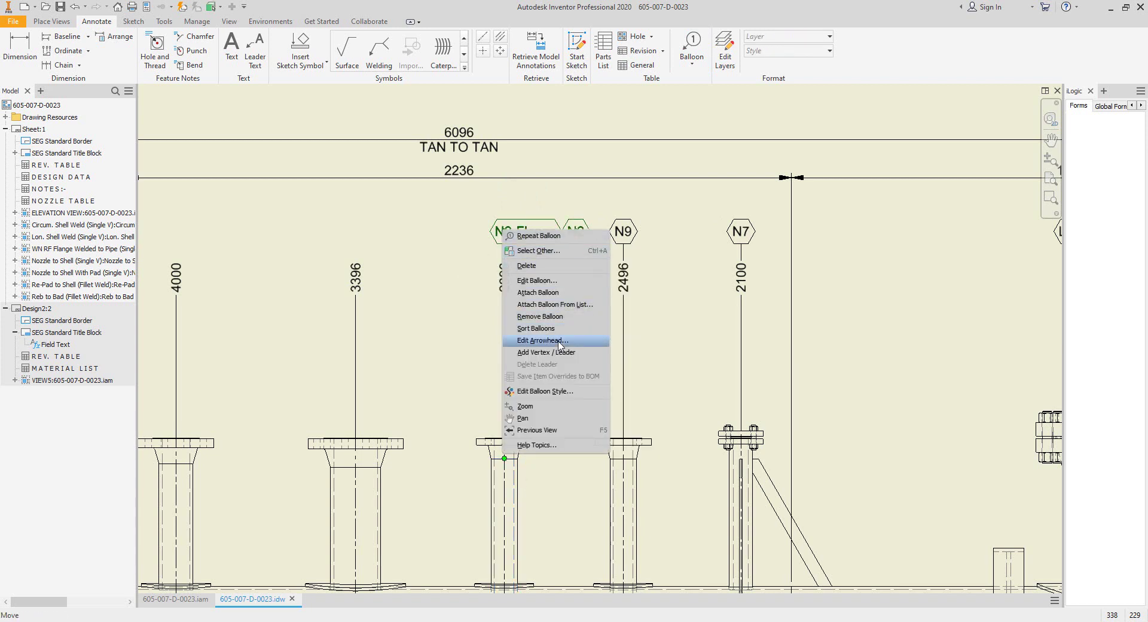
left_click(536, 316)
Step: Add a Nozzle Tag No. balloon to the nozzle at the 3396 ordinate, placed above its dimension in line with the N2 balloon
middle_click_drag(409, 345, 584, 282)
left_click(692, 45)
left_click(777, 51)
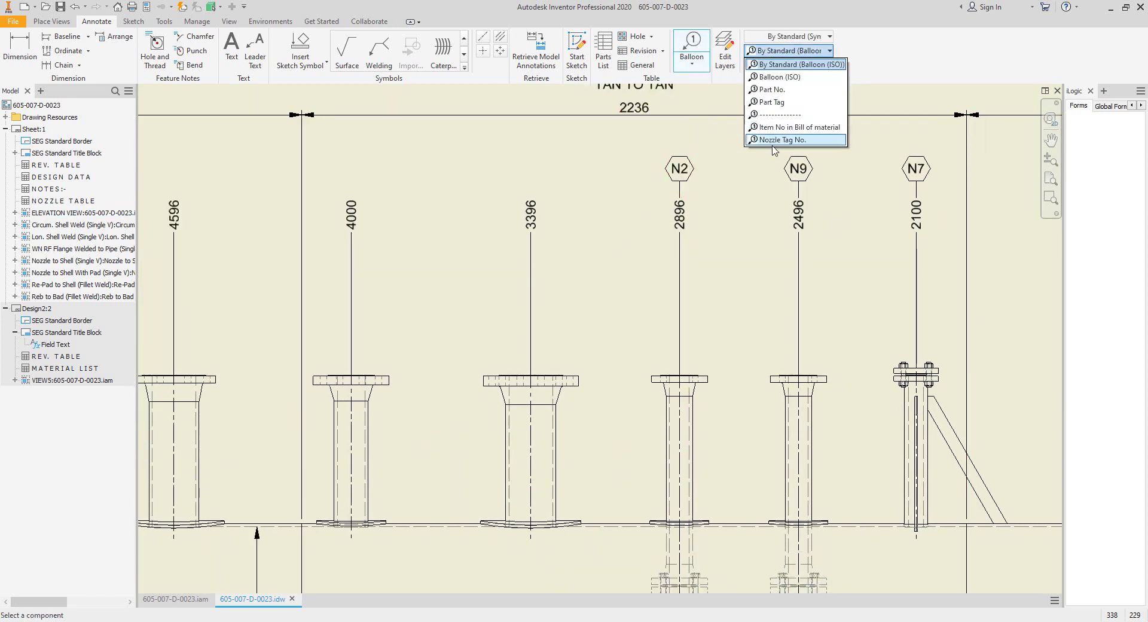
left_click(778, 140)
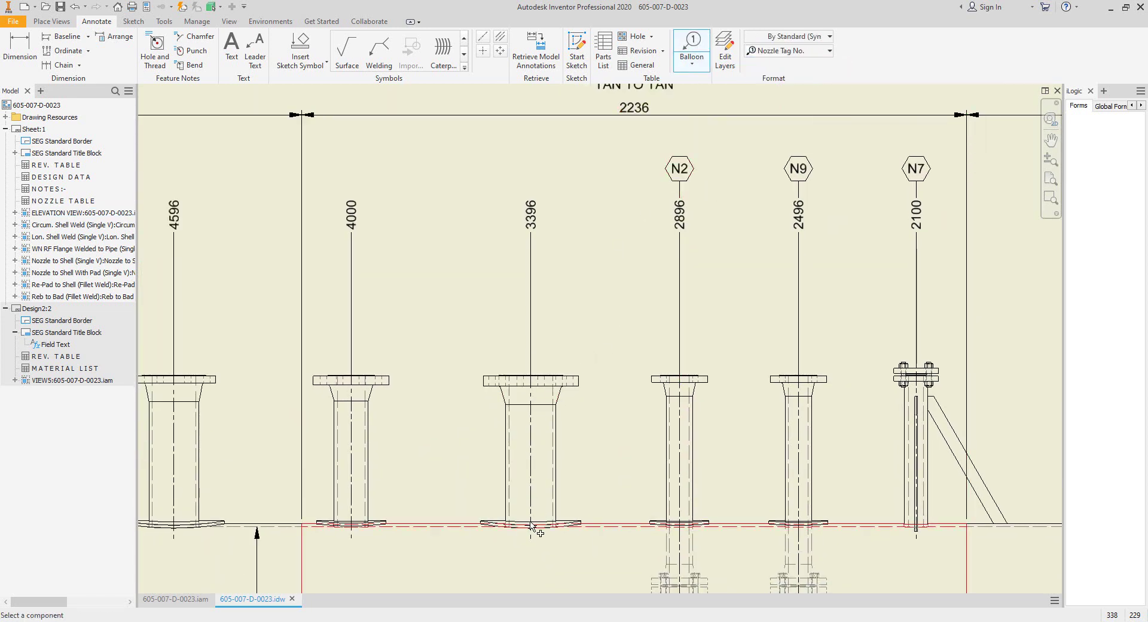
left_click(531, 406)
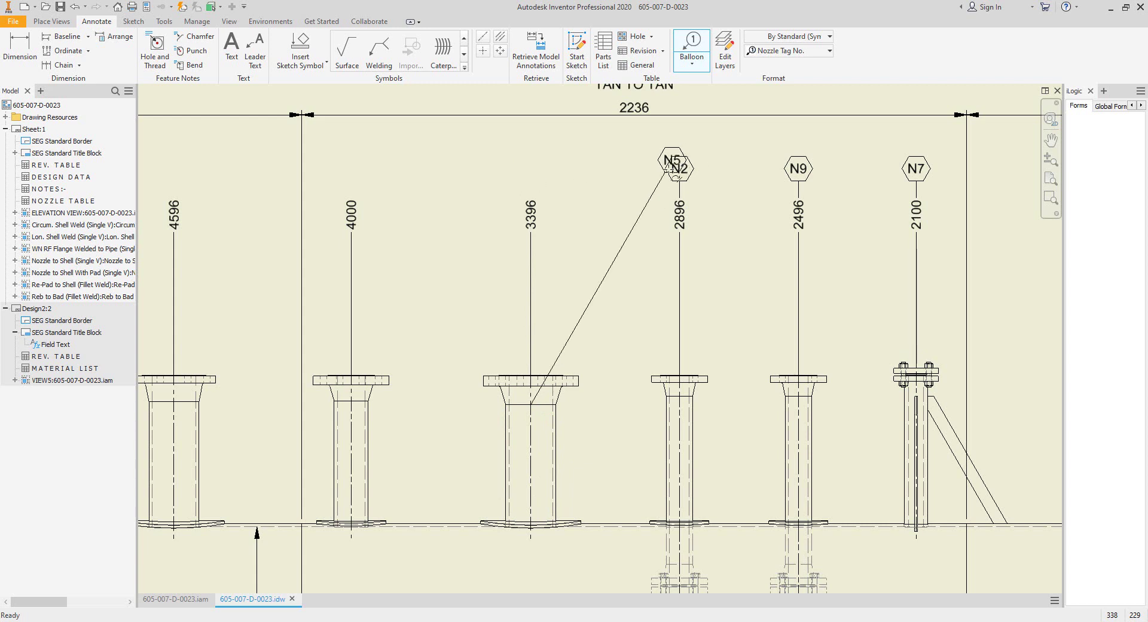
left_click(530, 168)
right_click(530, 168)
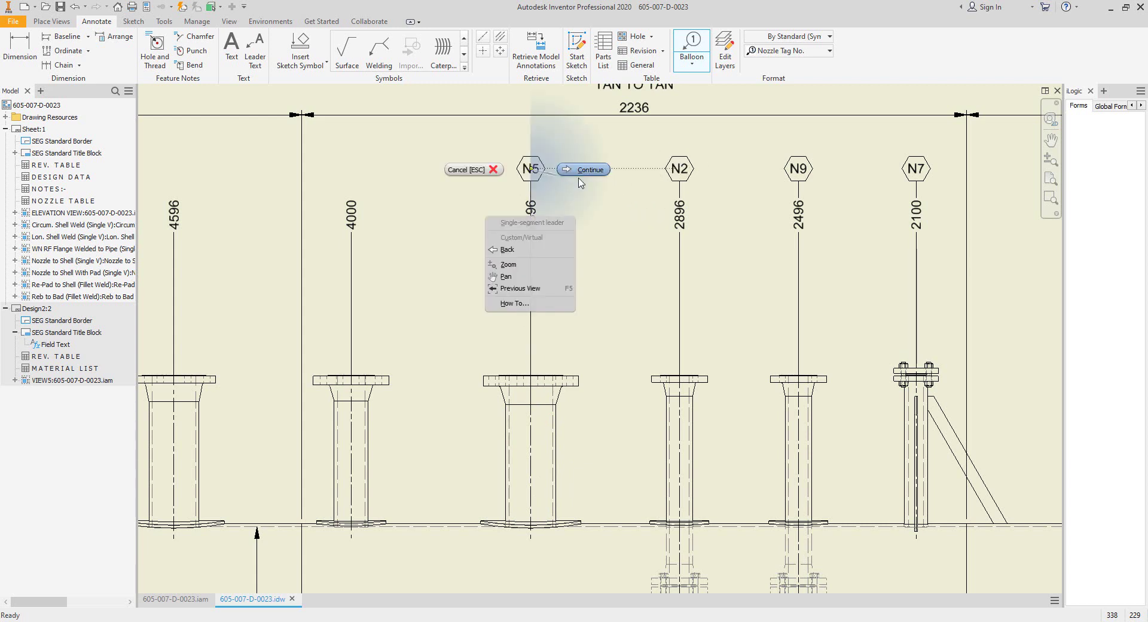
left_click(583, 173)
Step: Add a nozzle tag balloon to the flange of the nozzle at the 4000 ordinate, placed above its dimension
middle_click_drag(542, 349, 665, 336)
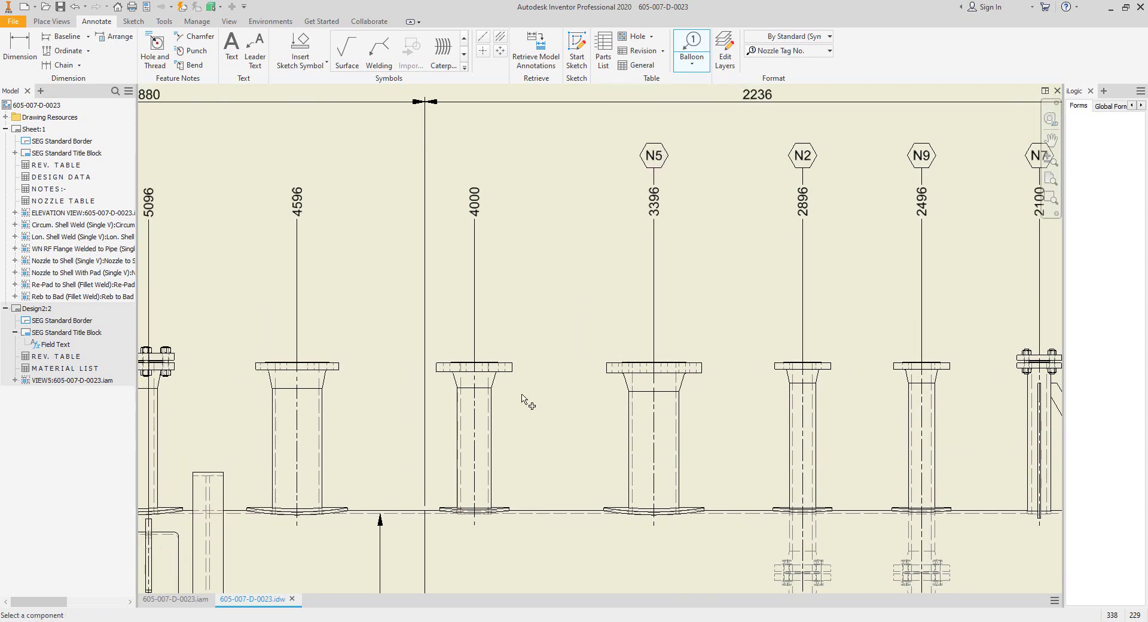
left_click(477, 393)
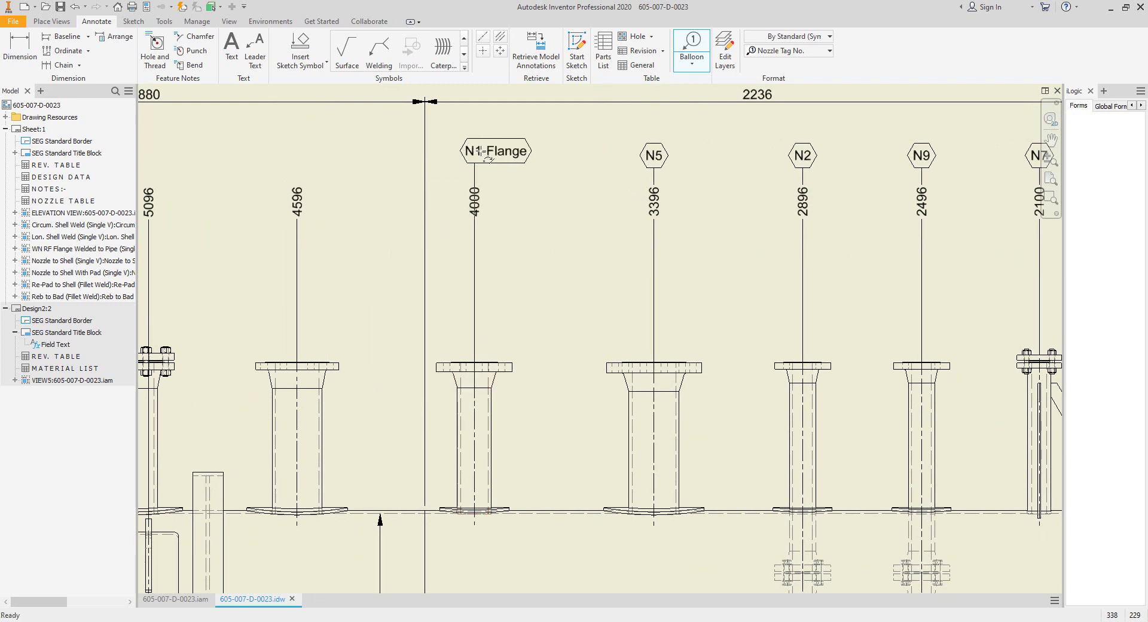
left_click(482, 157)
right_click(483, 156)
left_click(525, 164)
Step: Add a nozzle tag balloon to the flange of the nozzle at the 4596 ordinate, aligned with the N1-Flange balloon
middle_click_drag(382, 247, 530, 242)
left_click(450, 392)
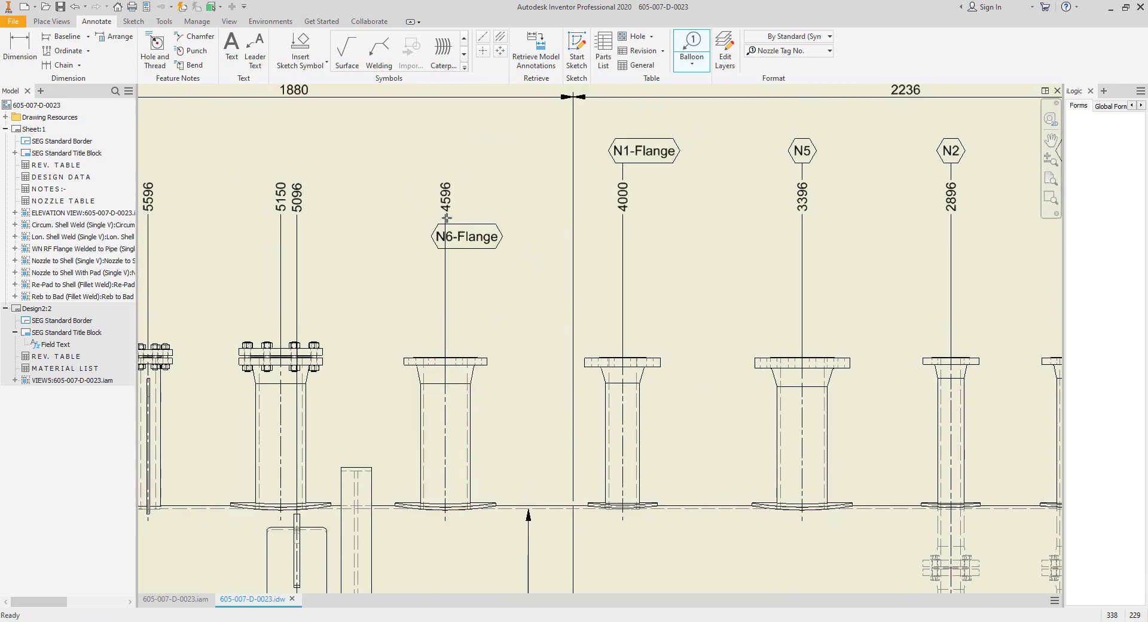
left_click(499, 160)
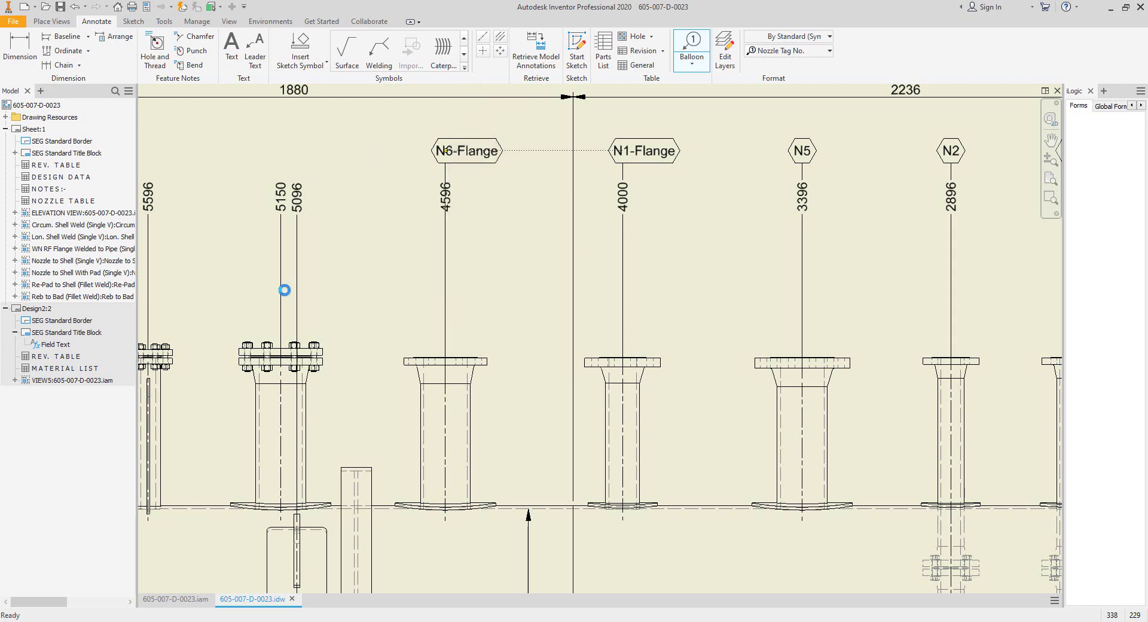
middle_click_drag(454, 294, 615, 302)
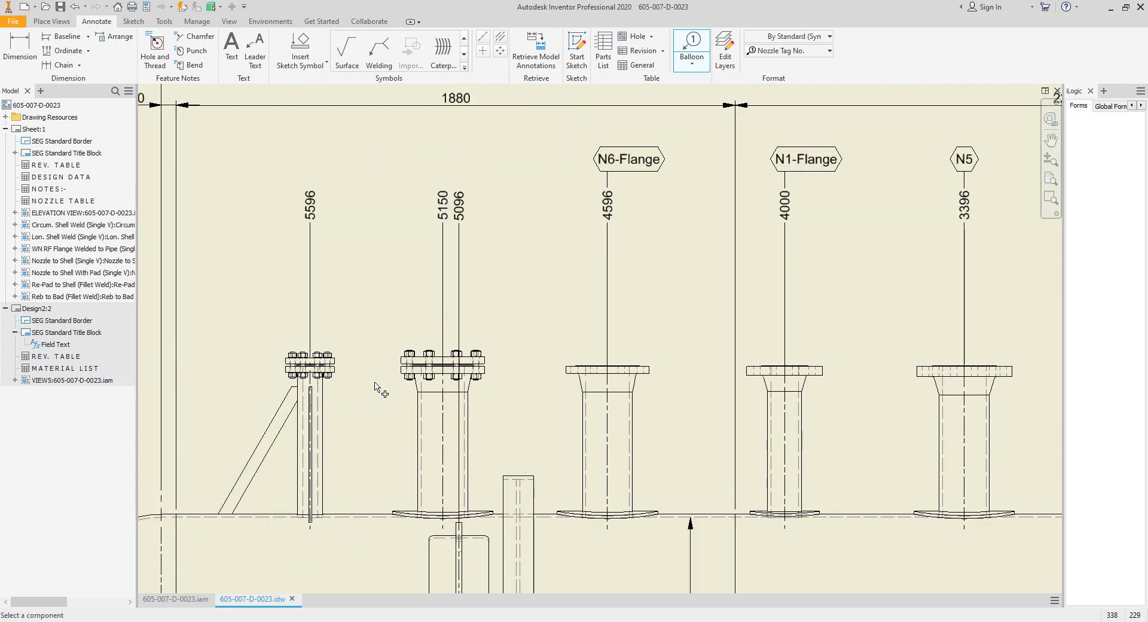
Step: Place an N10 nozzle tag balloon above the bolted flanged nozzle at the 5150 dimension, aligned with the N6-Flange balloon
left_click(445, 399)
right_click(442, 159)
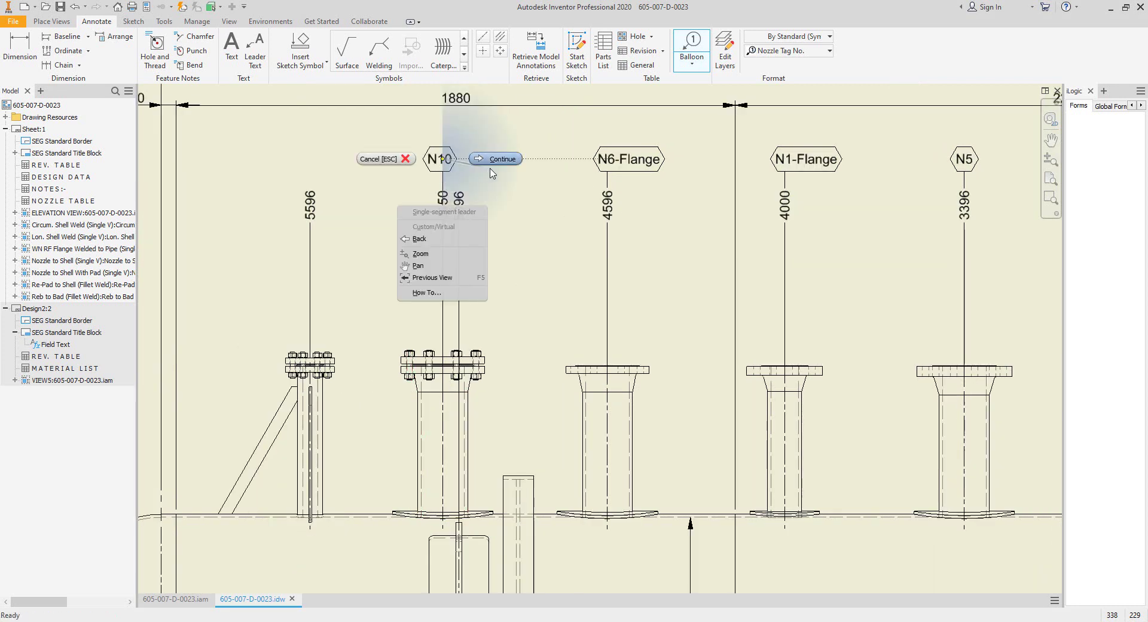
left_click(490, 170)
scroll(323, 368, "up", 5)
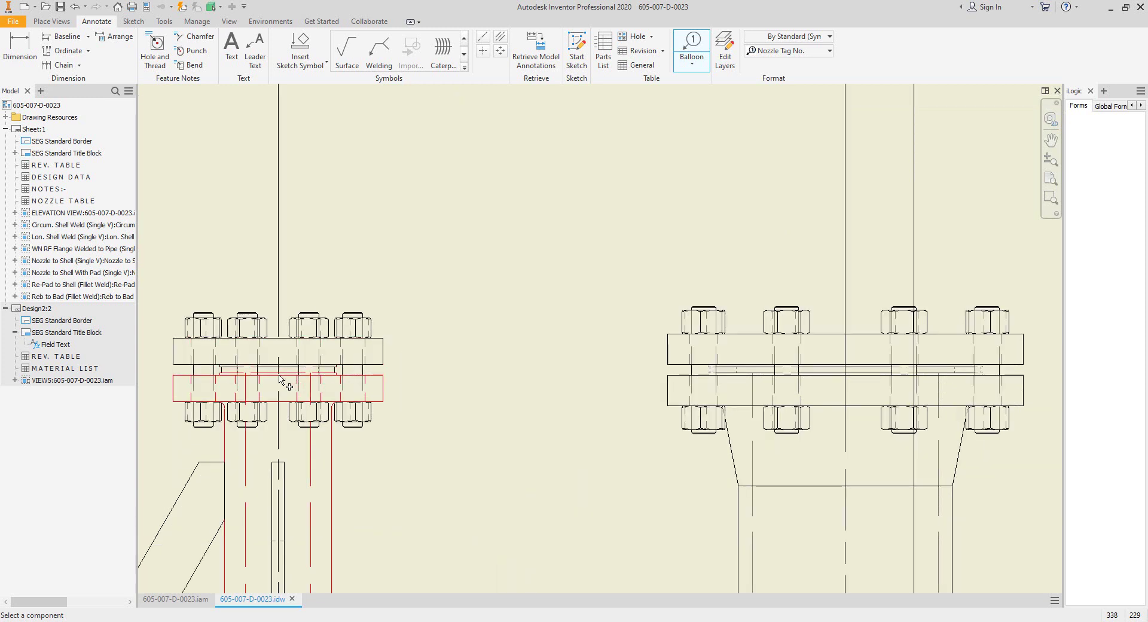
left_click(279, 376)
scroll(281, 380, "down", 5)
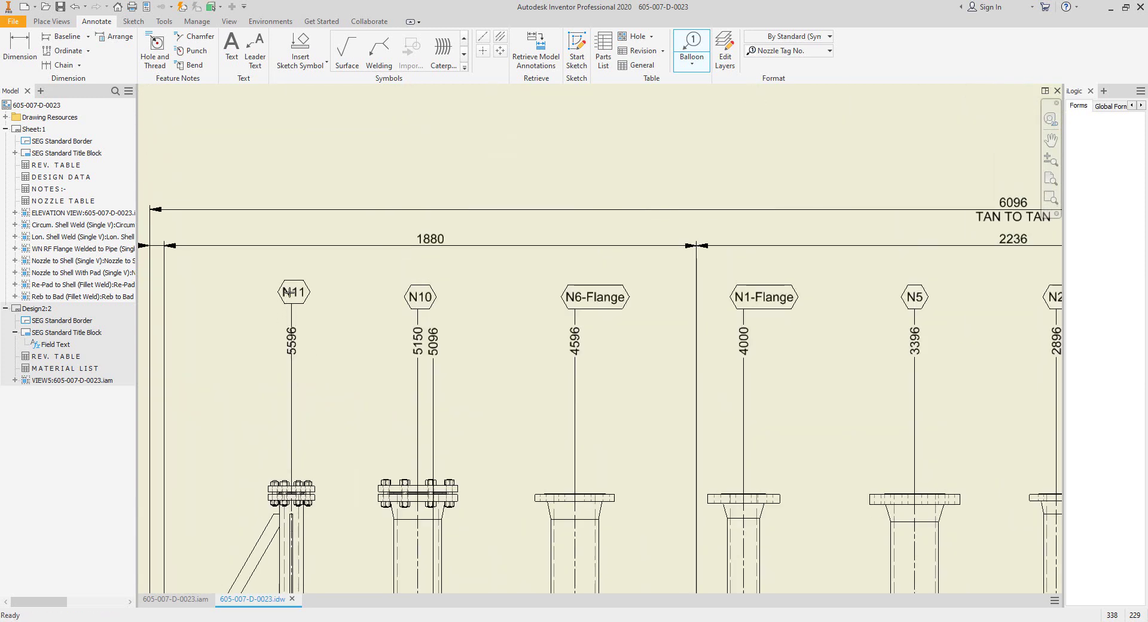
right_click(293, 299)
left_click(395, 220)
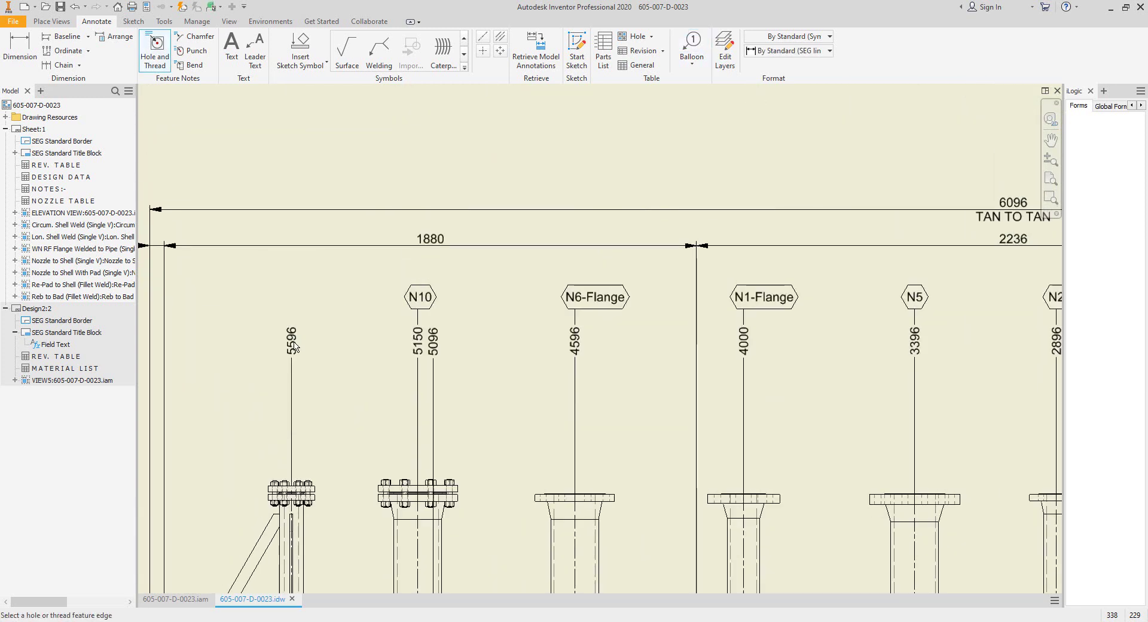
Step: Place an N11 balloon in the Nozzle Tag No. style above the braced nozzle at the 5596 dimension, aligned with N10
left_click(681, 57)
left_click(829, 51)
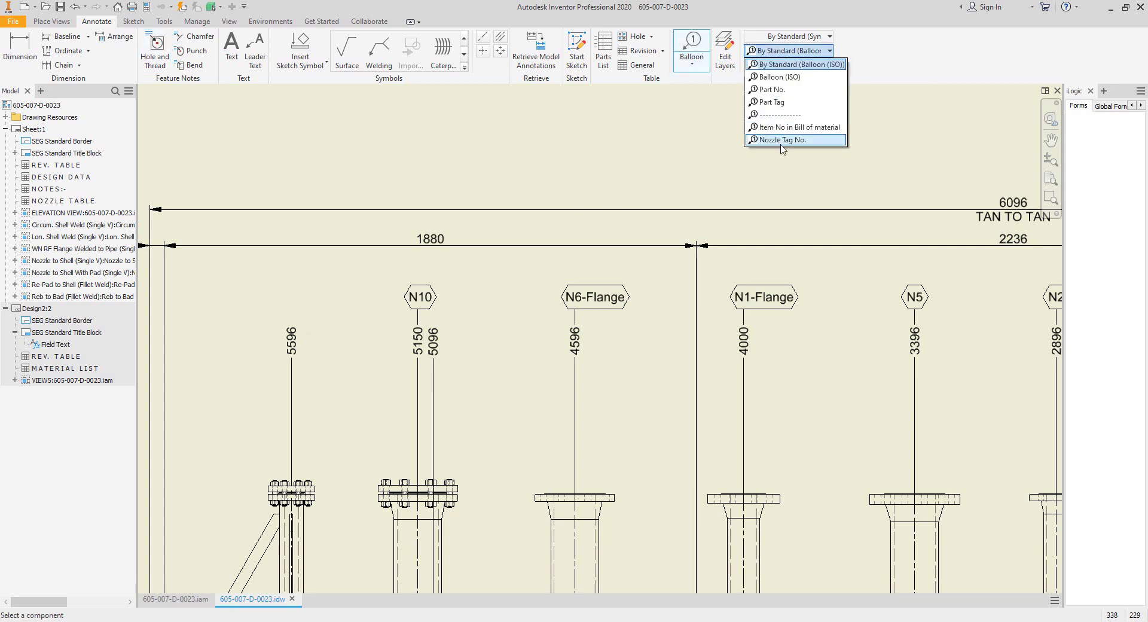
left_click(780, 136)
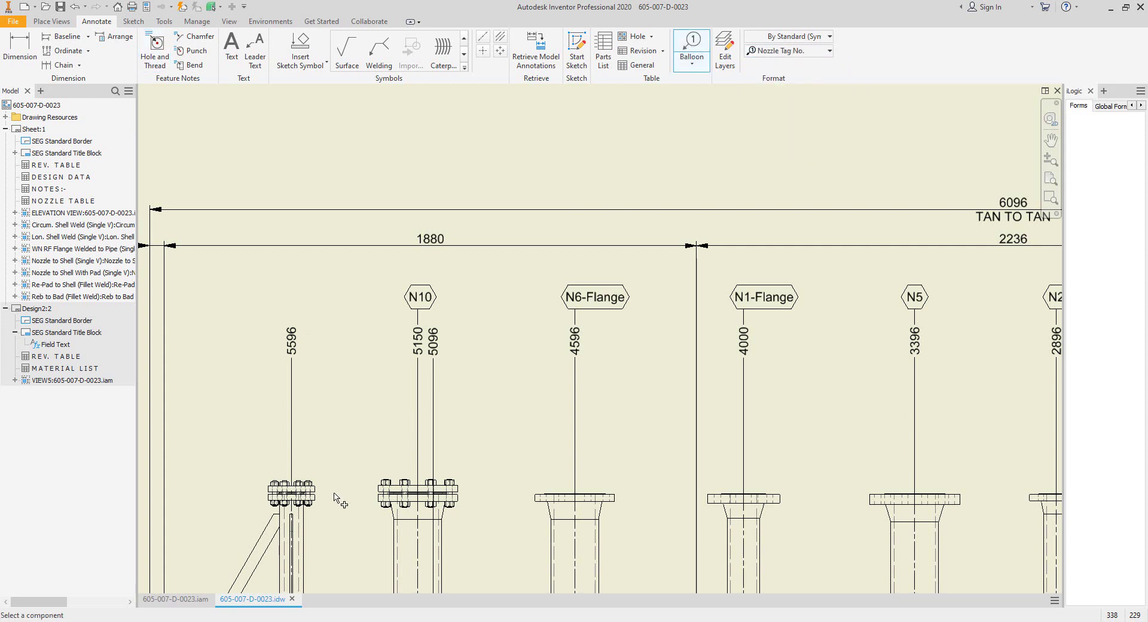
left_click(301, 513)
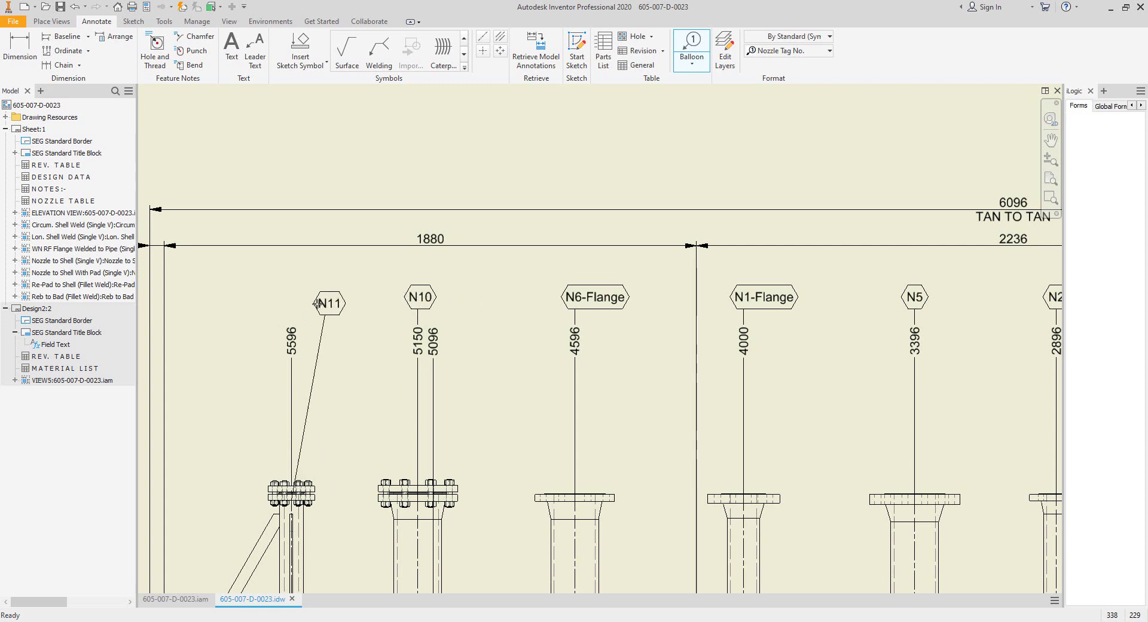
right_click(289, 297)
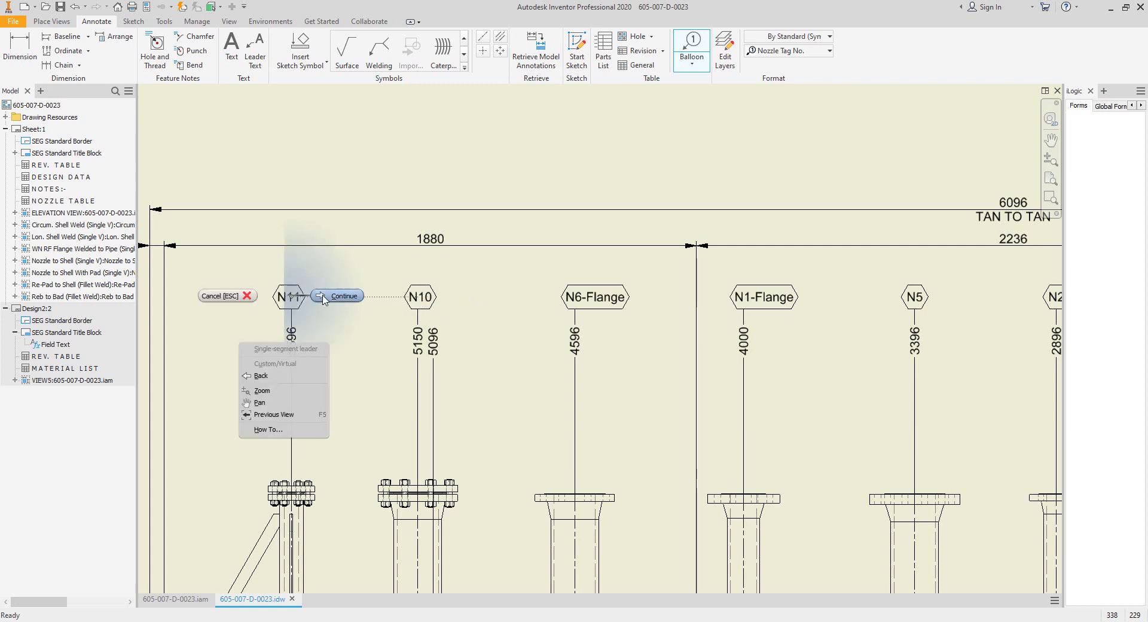
left_click(326, 300)
key("Escape")
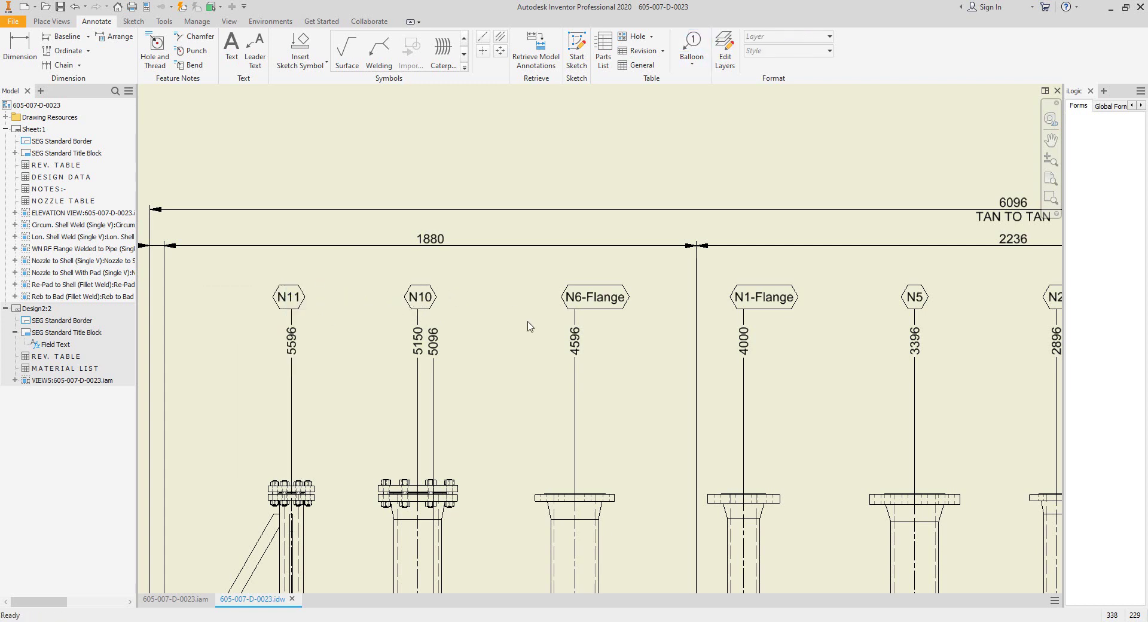
Step: Attach the pipe tags N6 and N1 to the N6-Flange and N1-Flange balloons
right_click(579, 298)
left_click(619, 363)
left_click(598, 541)
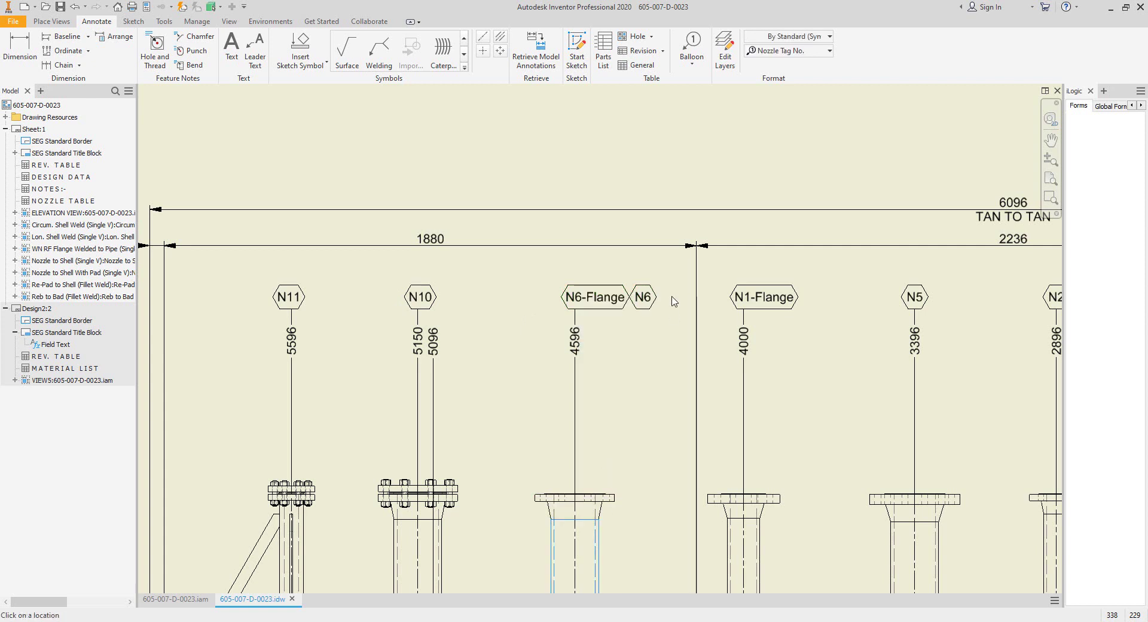
right_click(752, 299)
left_click(785, 359)
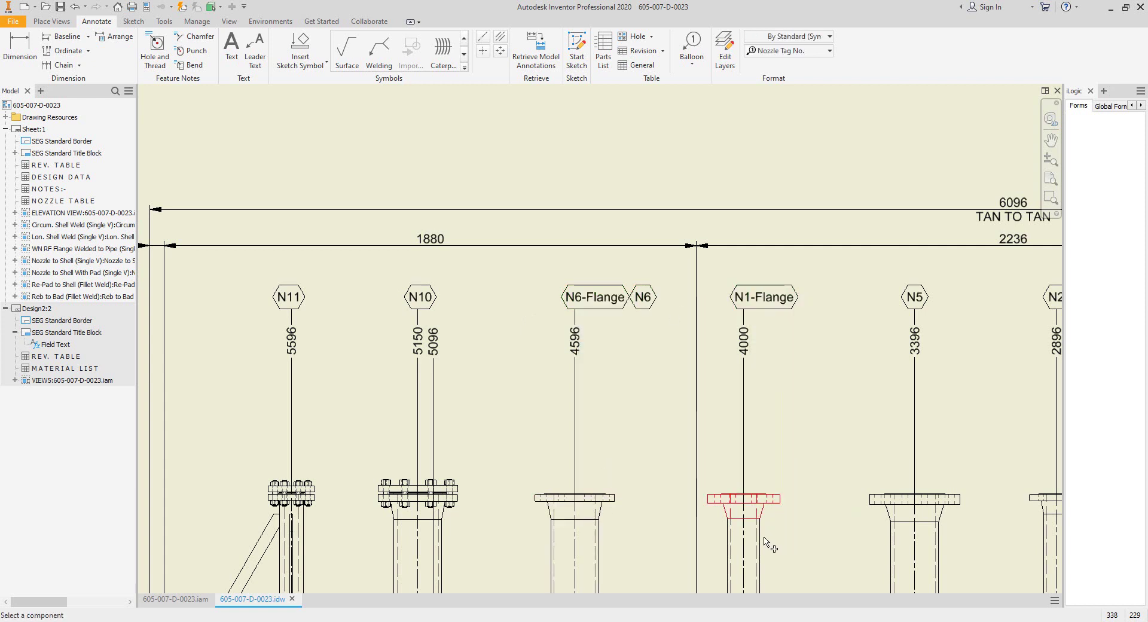
left_click(769, 543)
left_click(769, 306)
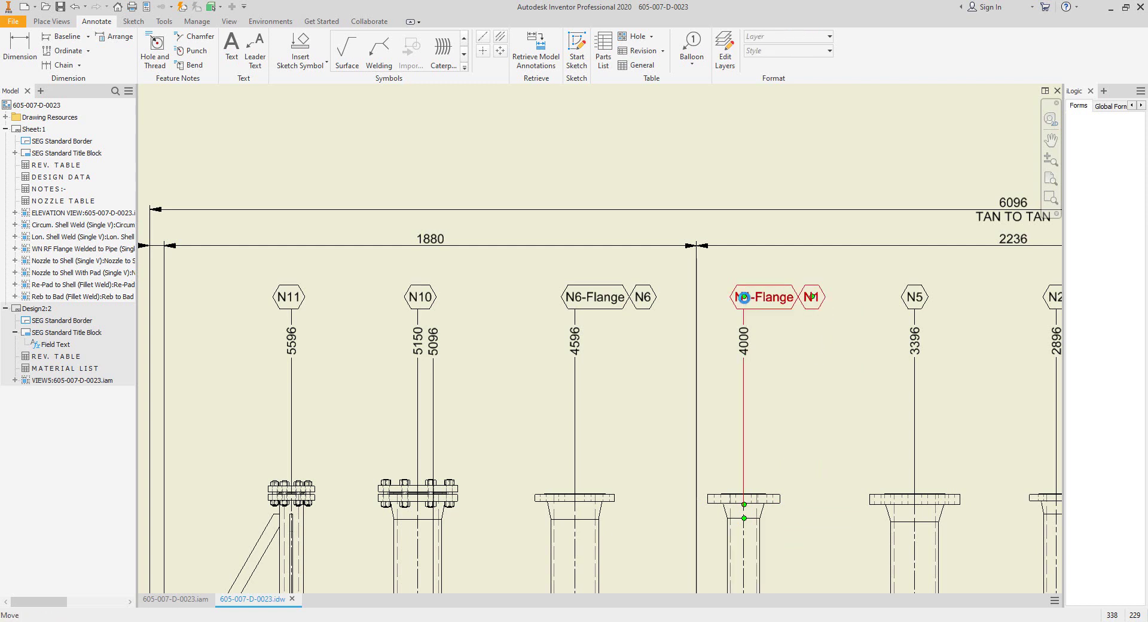
Step: Remove the N1-Flange and N6-Flange balloons from their attached pairs, keeping only the N1 and N6 tags
right_click(743, 299)
left_click(803, 388)
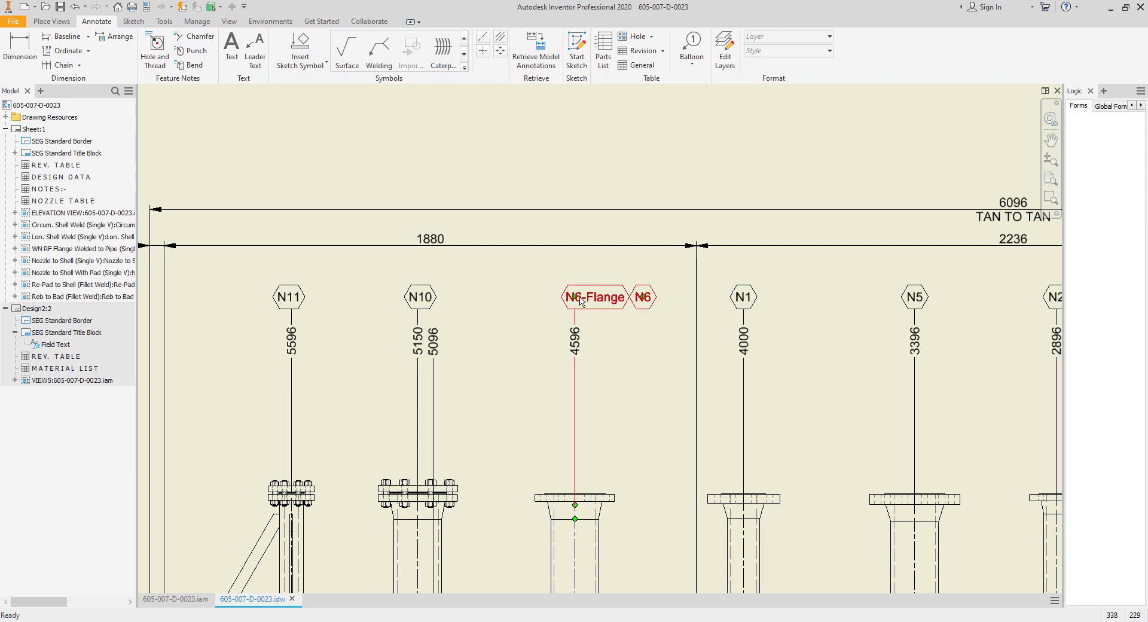
right_click(575, 295)
left_click(652, 381)
Step: Place an N8A balloon in the Nozzle Tag No. style directly above the upper round flange in the elevation view
scroll(758, 215, "up", 6)
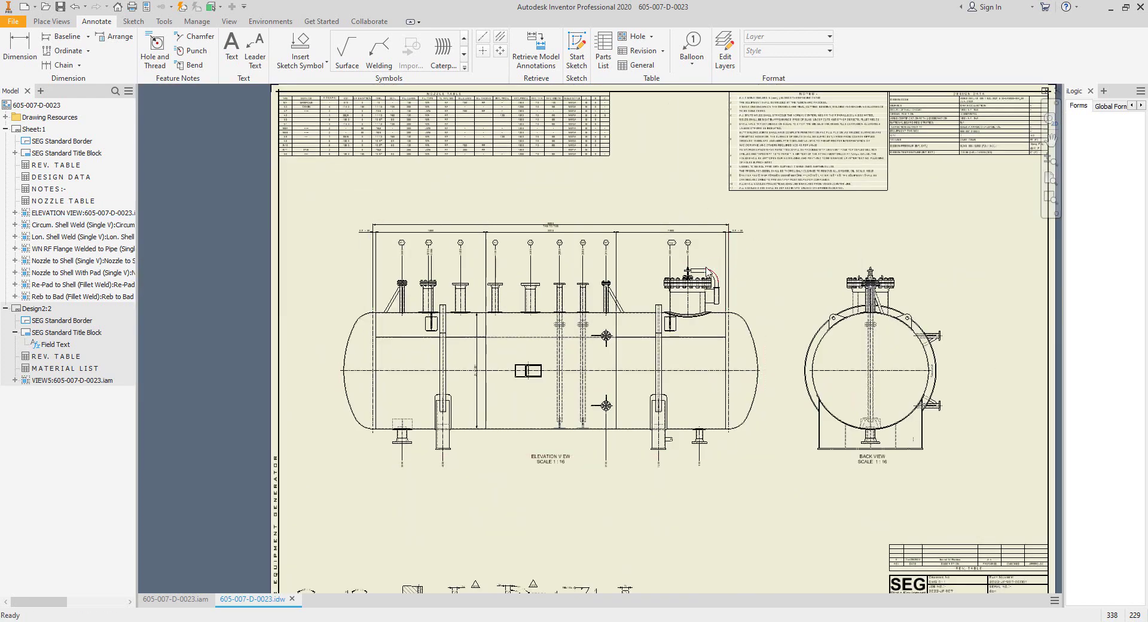
scroll(778, 334, "down", 3)
mouse_move(768, 325)
middle_mouse_down()
mouse_move(590, 289)
mouse_move(801, 362)
mouse_move(885, 363)
middle_mouse_up()
middle_click_drag(551, 362, 676, 359)
middle_click_drag(619, 241, 772, 138)
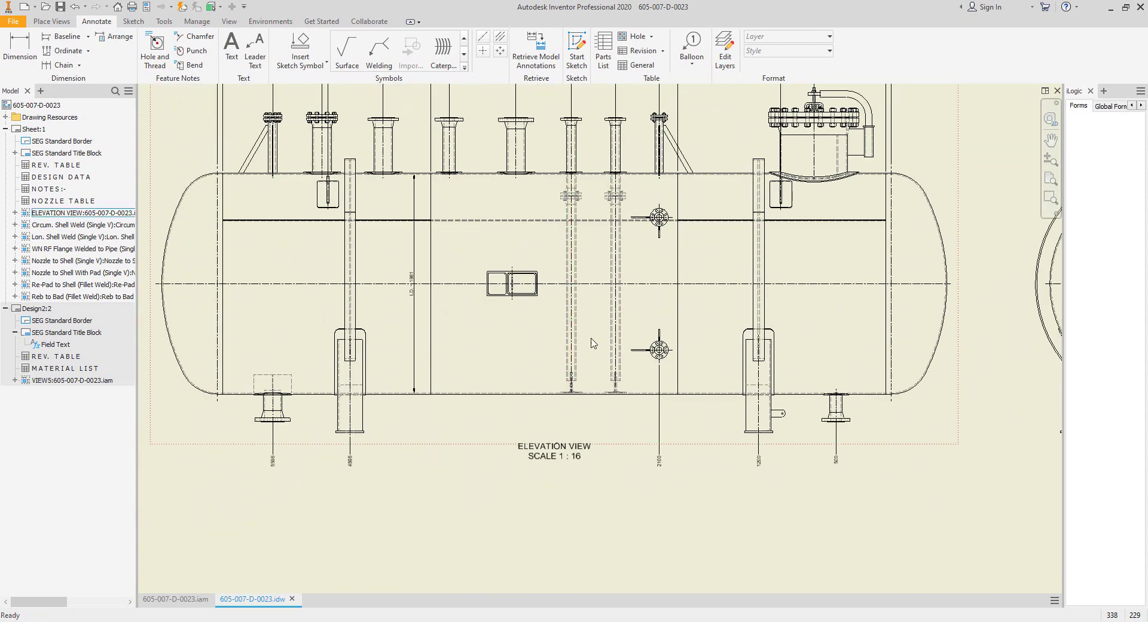
mouse_move(705, 188)
middle_mouse_down()
mouse_move(662, 283)
mouse_move(608, 314)
middle_mouse_up()
scroll(634, 274, "down", 3)
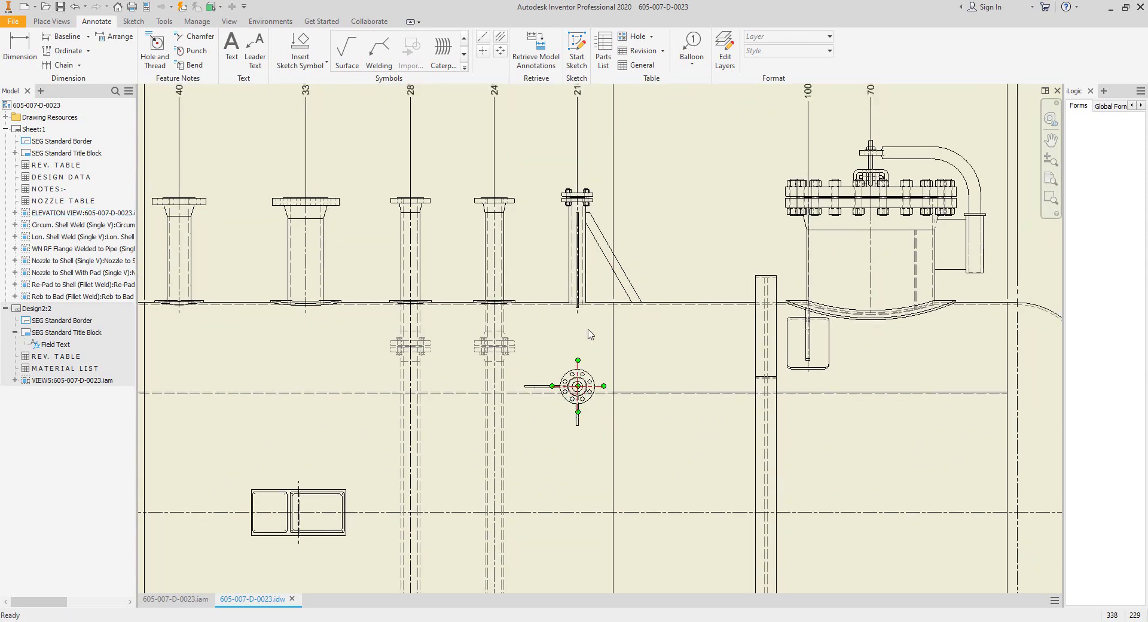
middle_click_drag(618, 236, 617, 250)
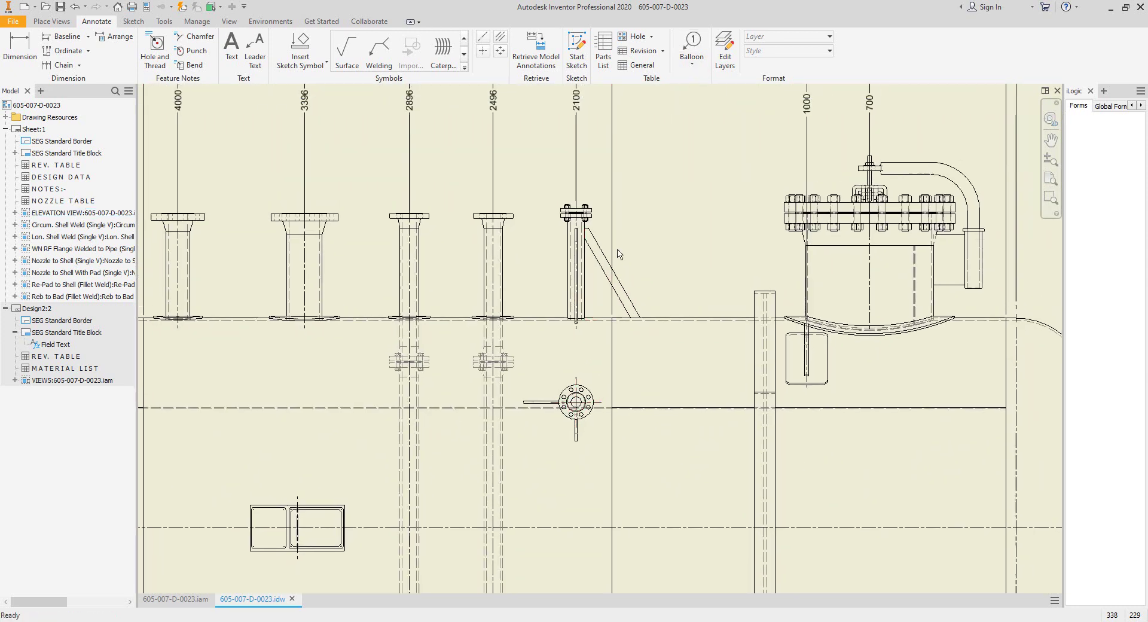
left_click(692, 44)
scroll(576, 418, "down", 5)
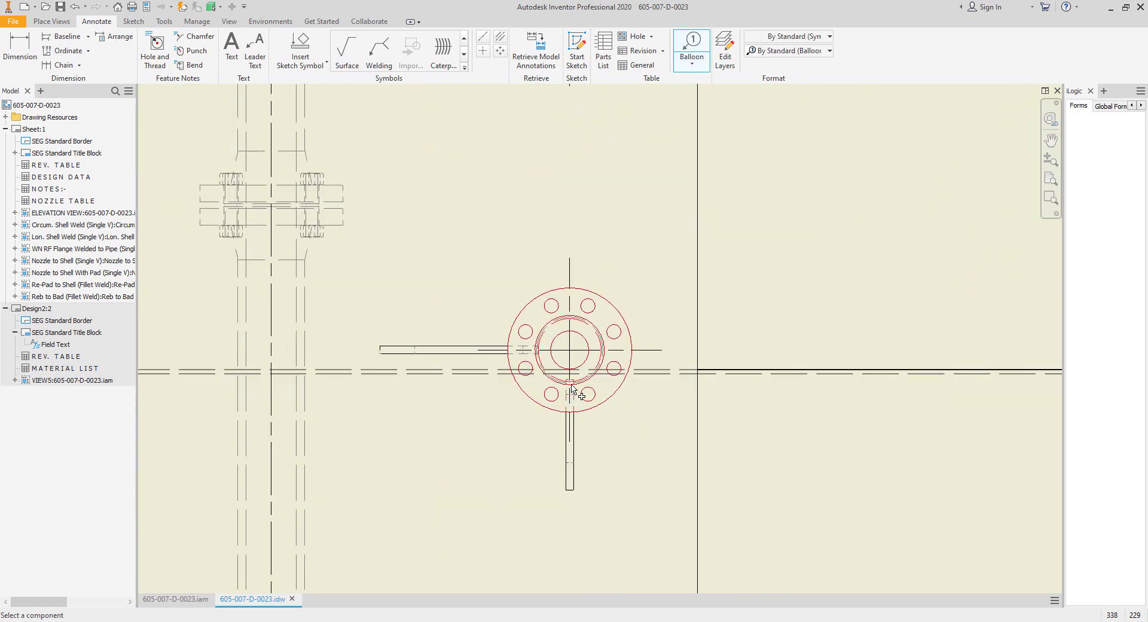
left_click(580, 393)
scroll(574, 406, "up", 3)
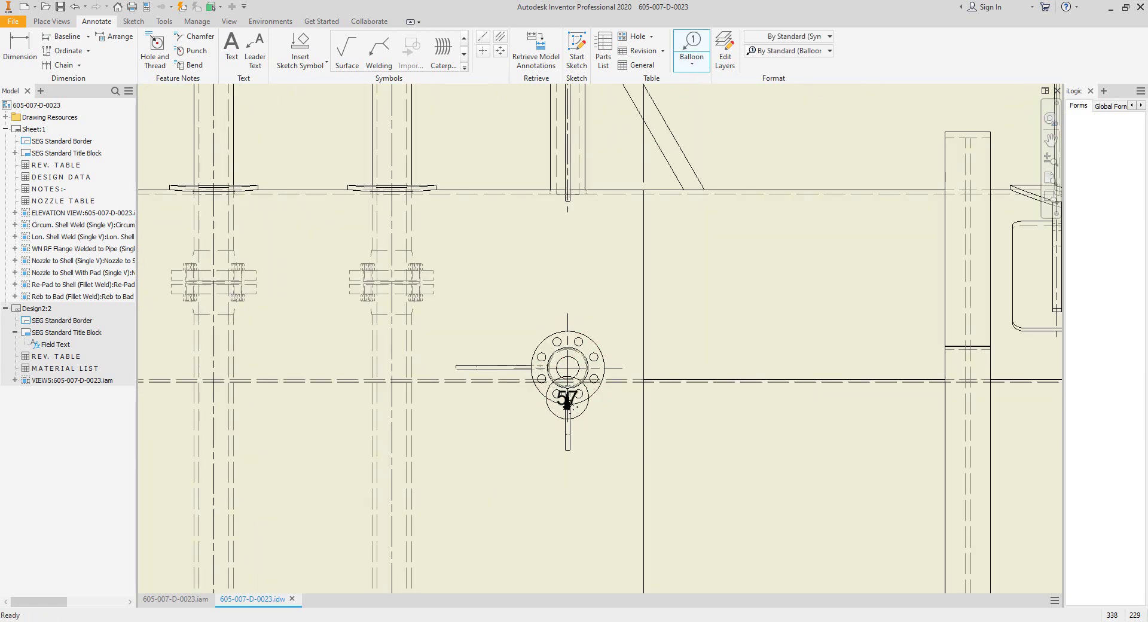
left_click(789, 51)
left_click(777, 139)
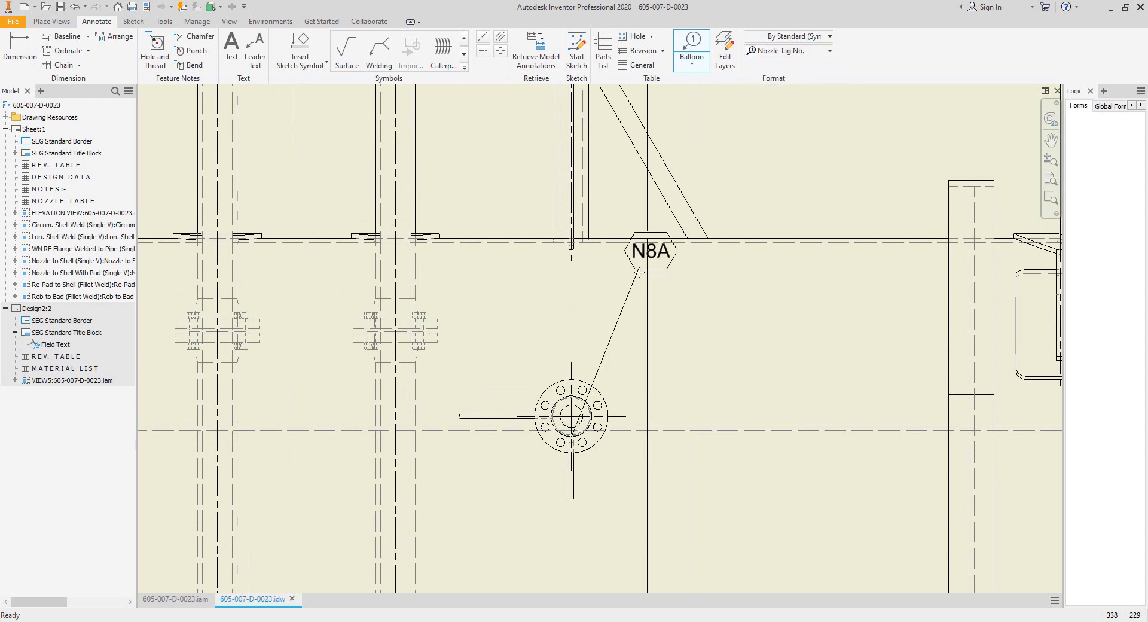
left_click(583, 317)
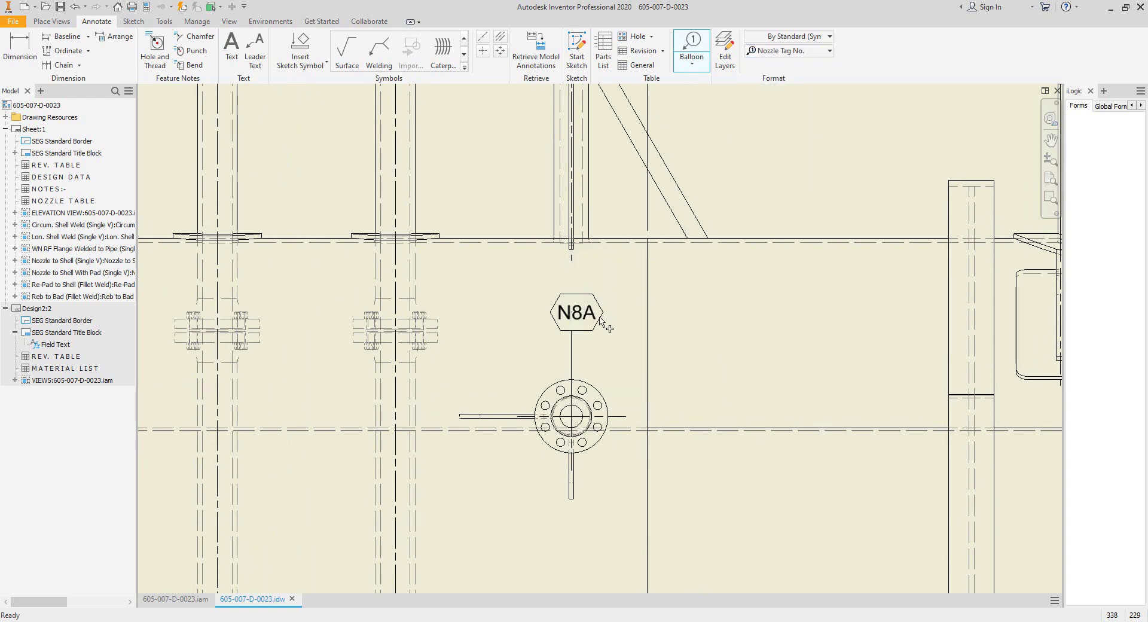
scroll(610, 419, "up", 3)
middle_click_drag(606, 460, 590, 57)
scroll(585, 342, "down", 4)
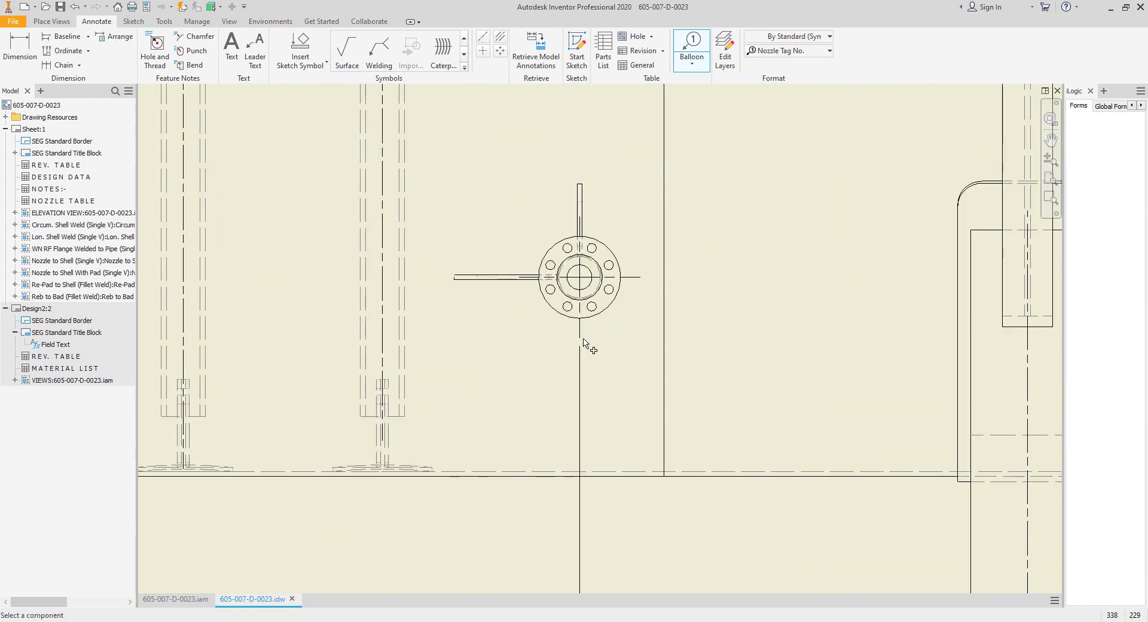
left_click(579, 320)
scroll(579, 322, "up", 4)
middle_click_drag(594, 376, 582, 310)
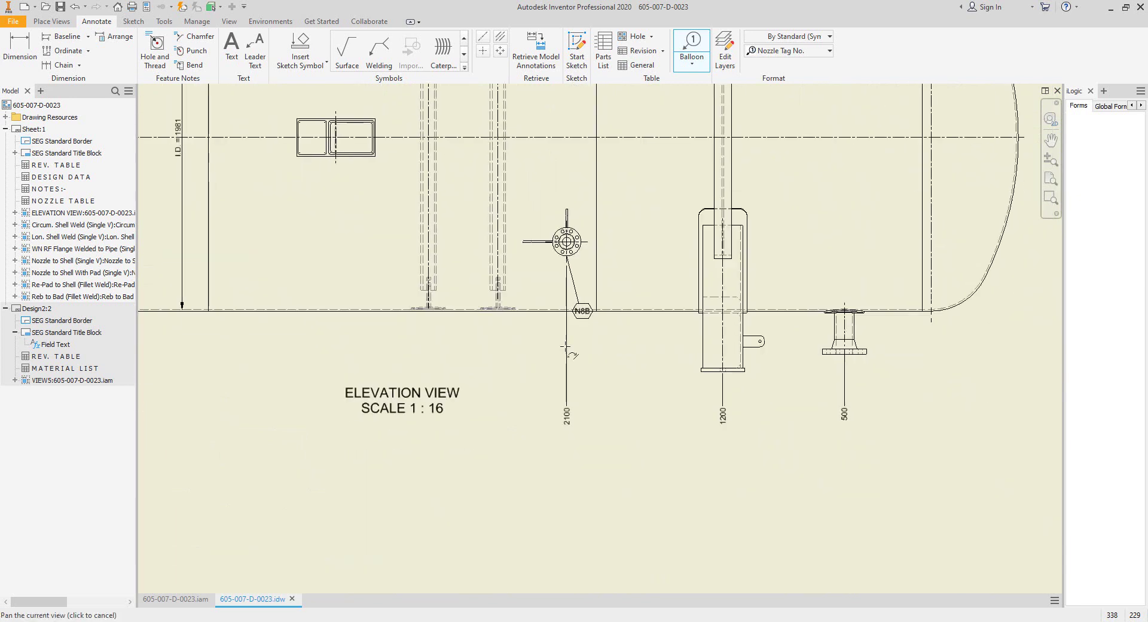
right_click(567, 440)
left_click(609, 441)
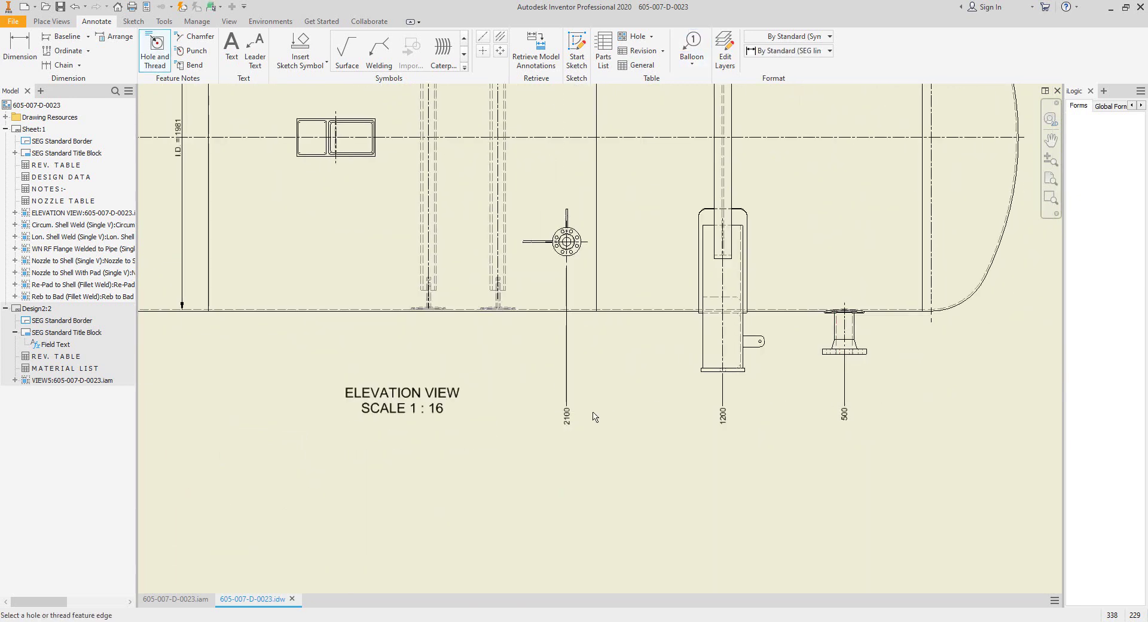
Step: Place an N8B balloon in the Nozzle Tag No. style for the lower round flange, below its 2100 dimension
left_click(692, 45)
left_click(795, 51)
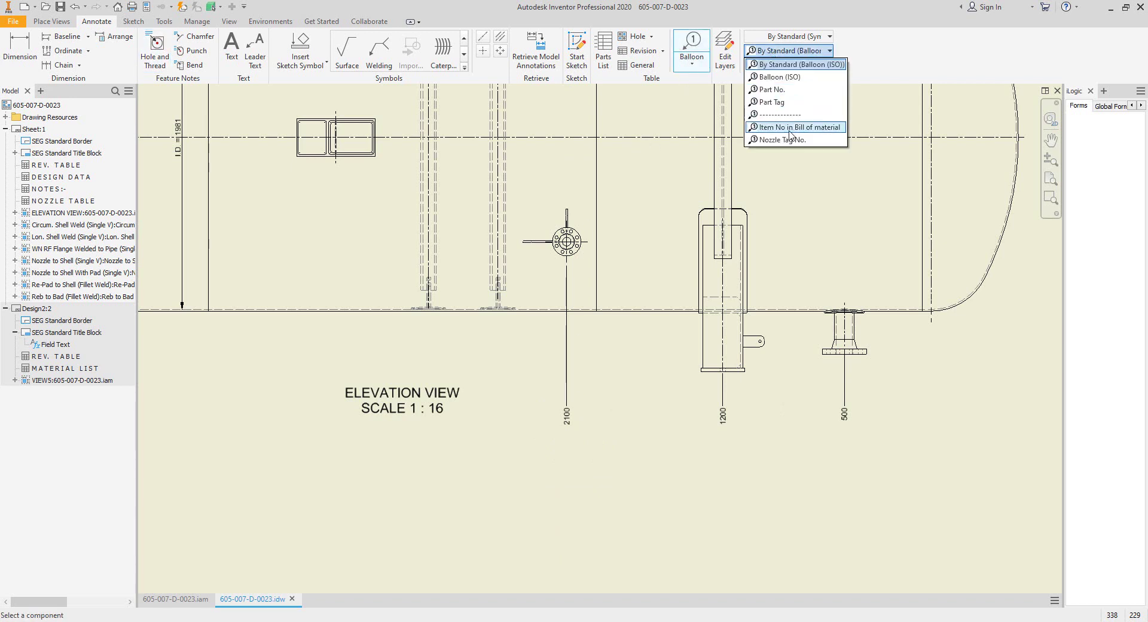
left_click(783, 116)
scroll(513, 287, "up", 2)
left_click(500, 289)
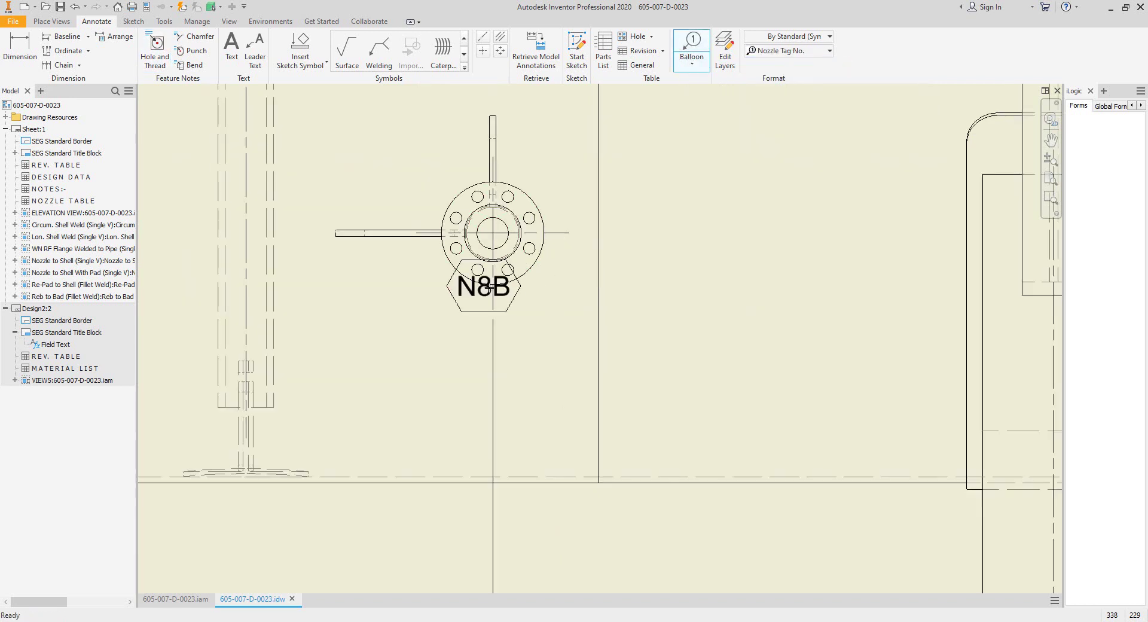
scroll(520, 490, "down", 1)
left_click_drag(520, 514, 491, 549)
right_click(491, 549)
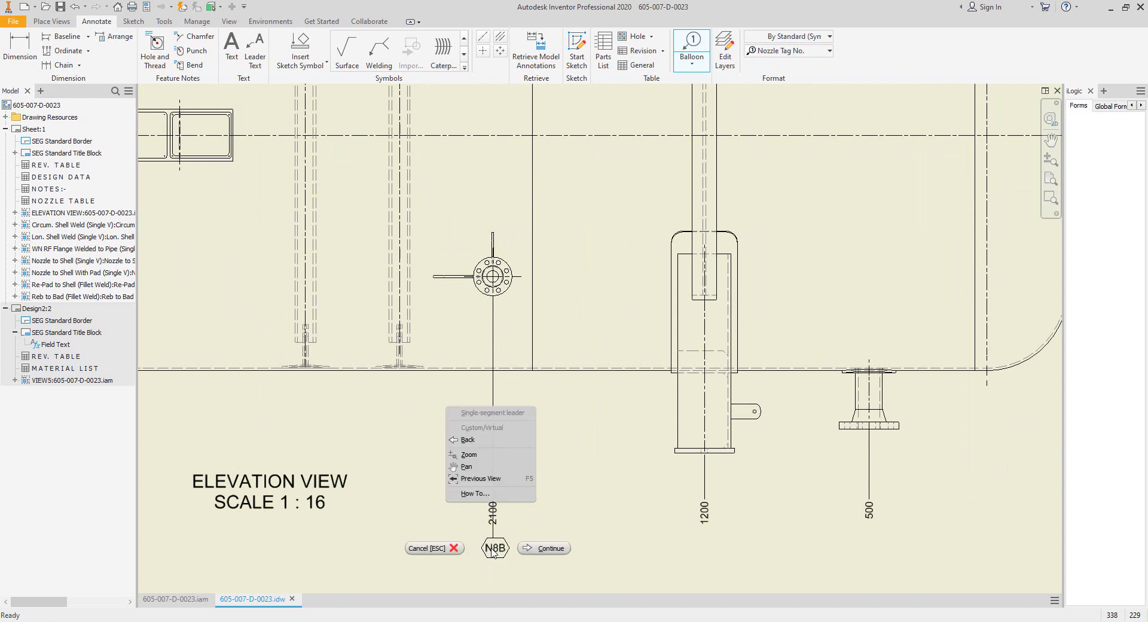
left_click(541, 550)
scroll(869, 455, "up", 2)
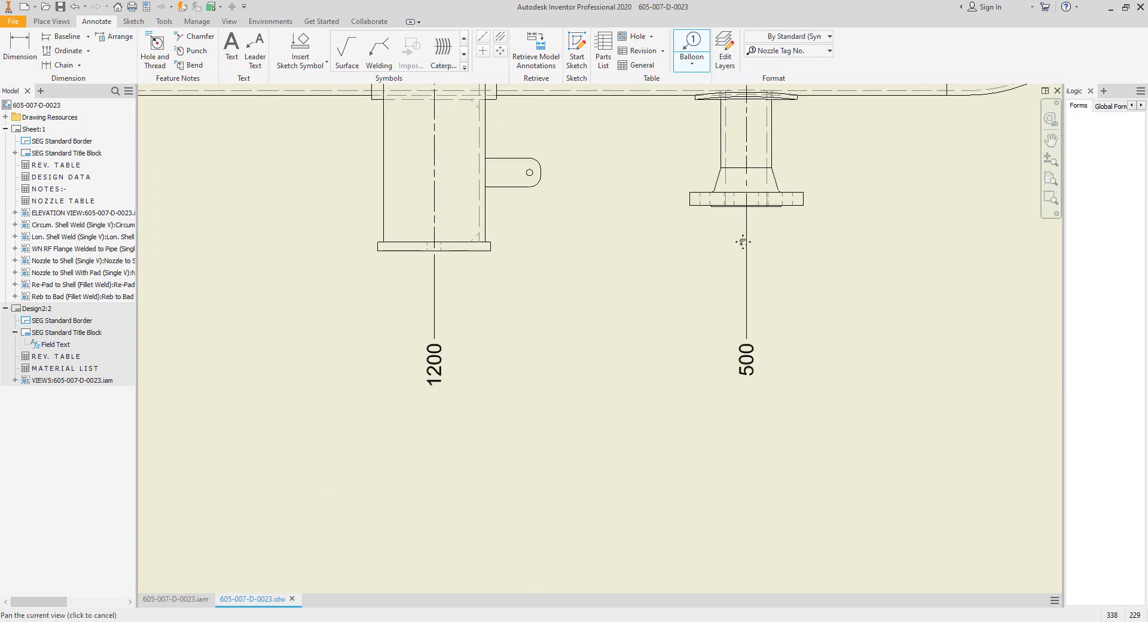
left_click(741, 160)
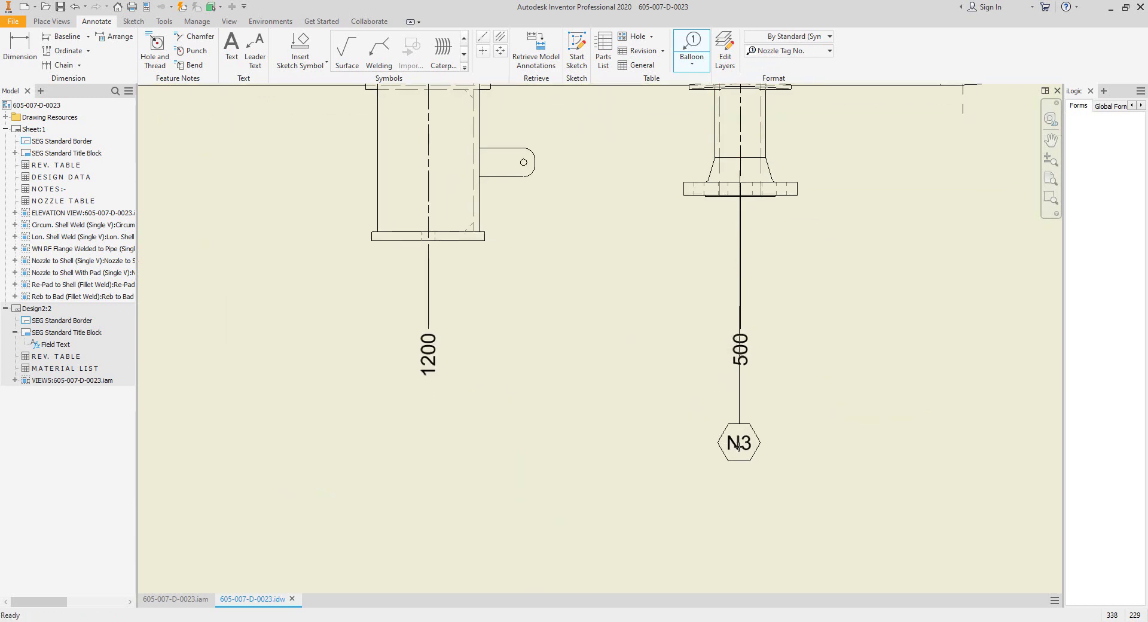
scroll(741, 434, "down", 1)
right_click(739, 431)
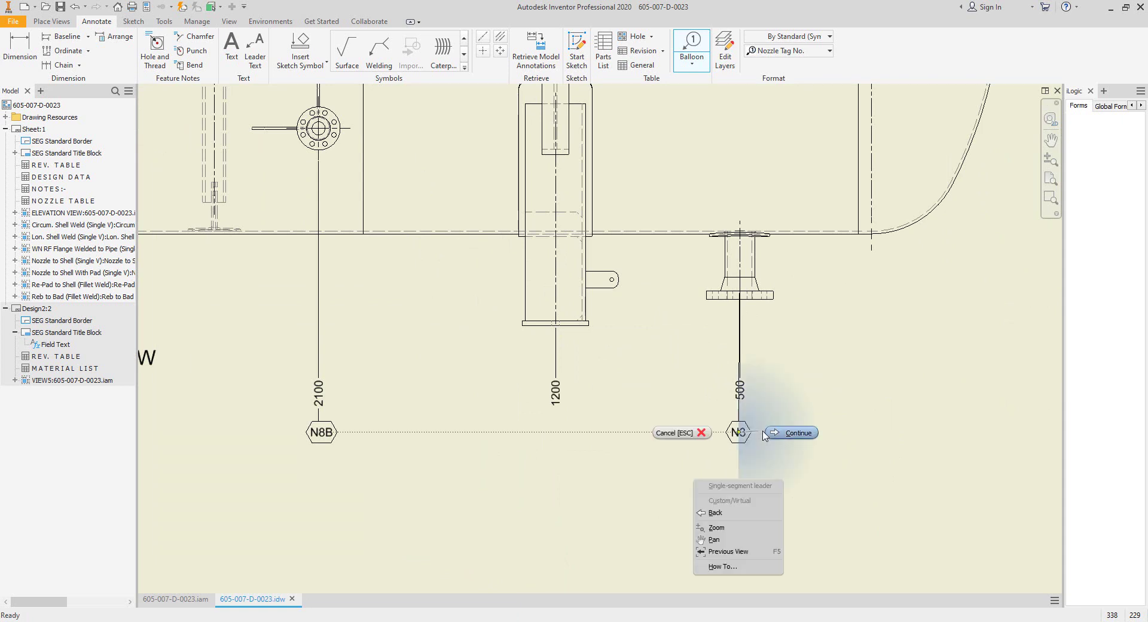
left_click(769, 432)
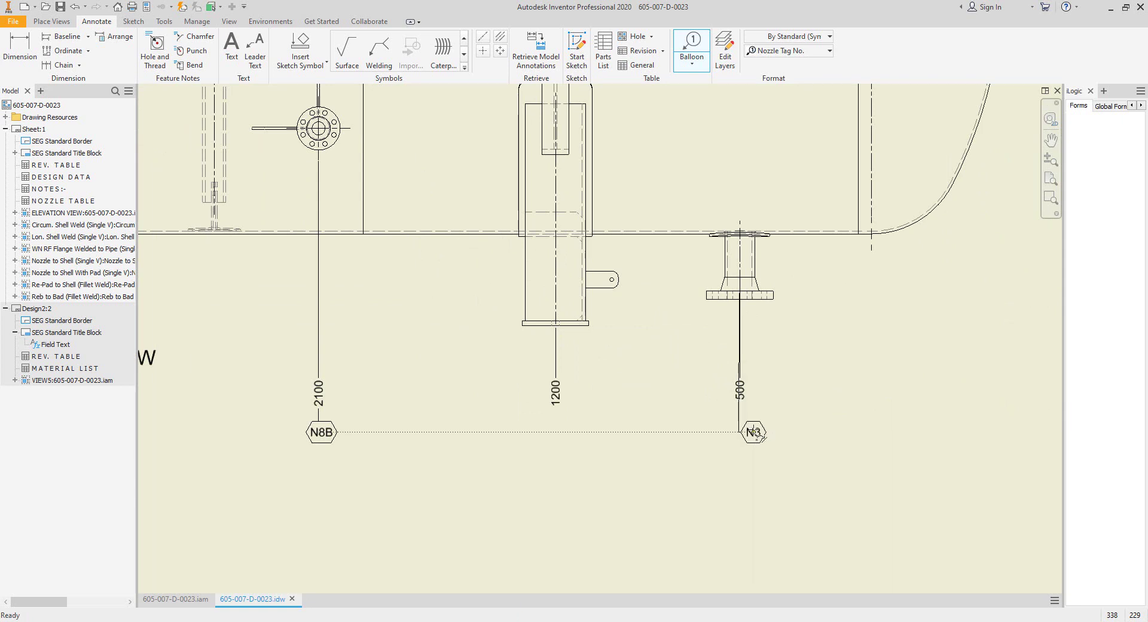
key("Escape")
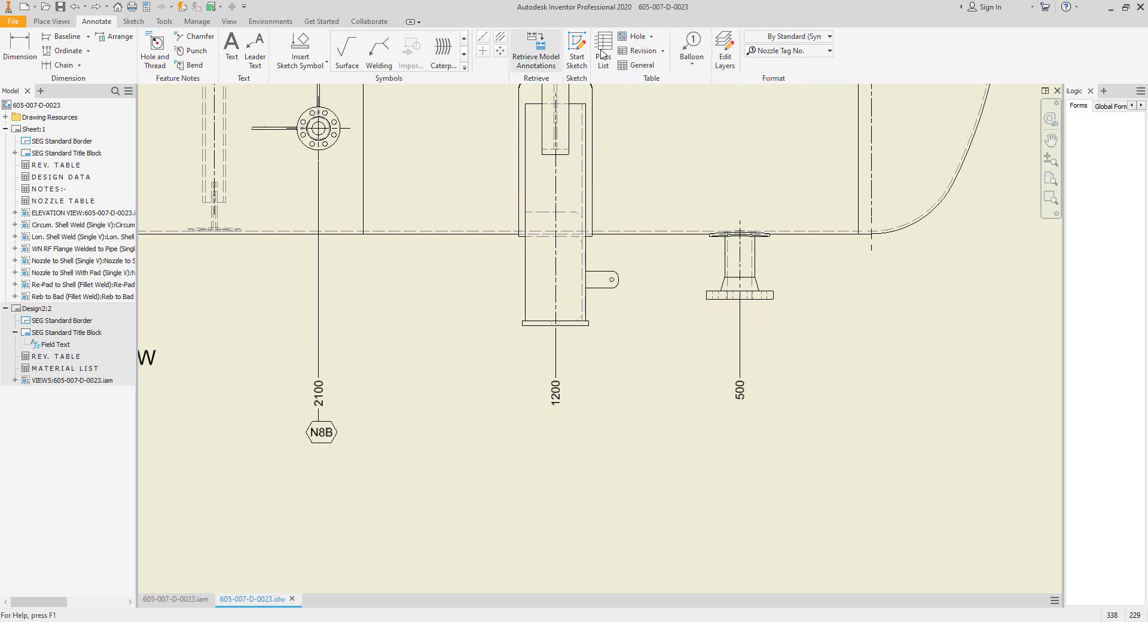
left_click(692, 43)
left_click(777, 51)
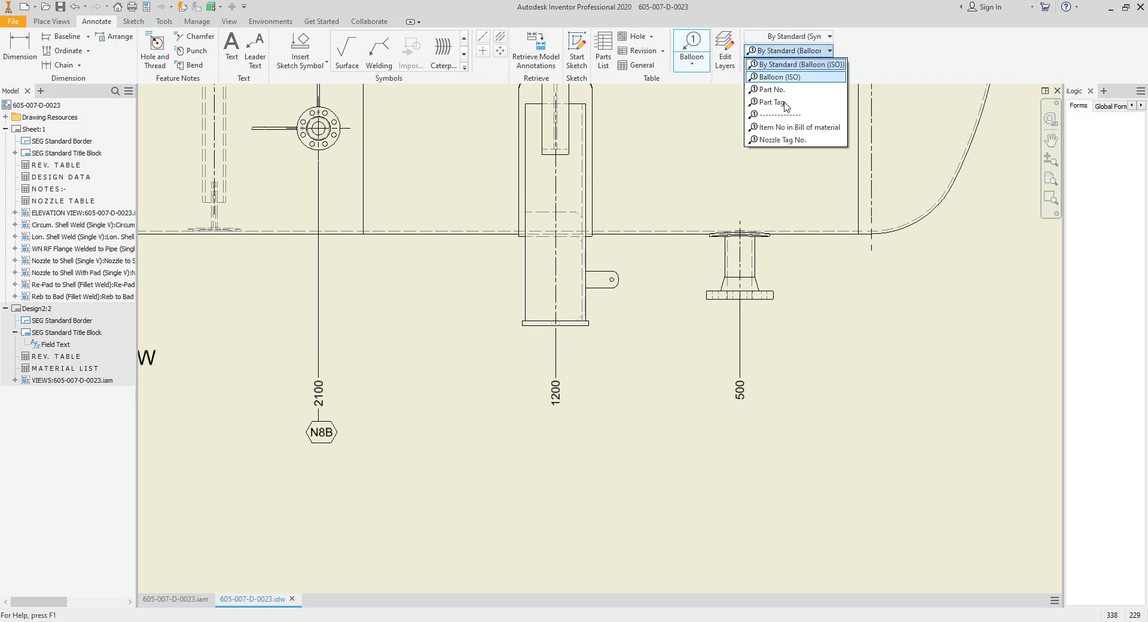
left_click(798, 140)
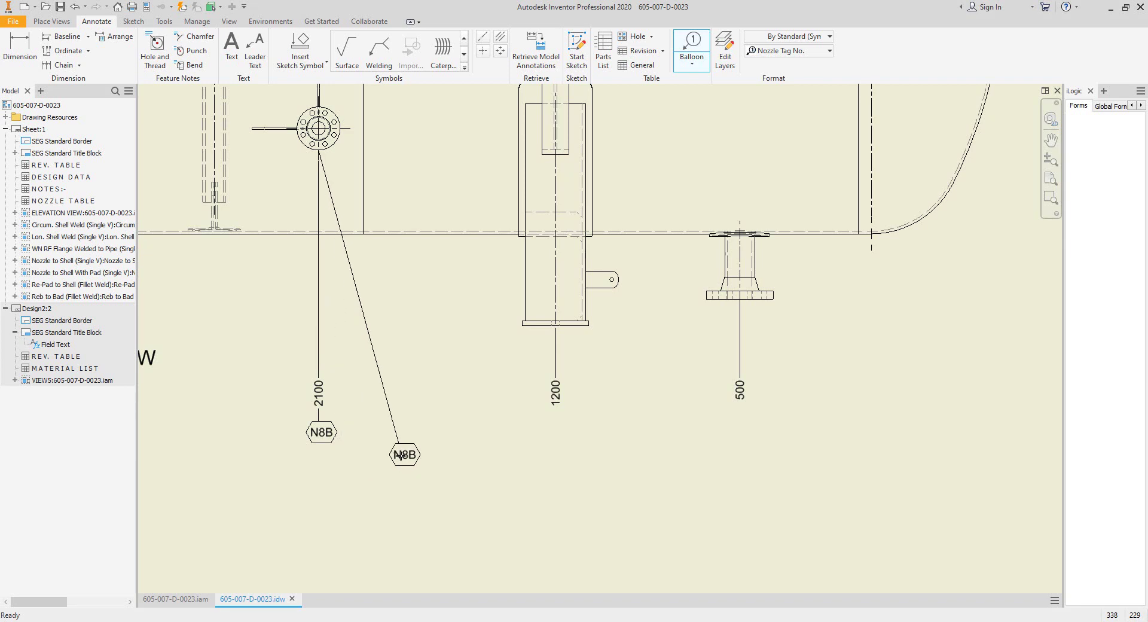
Step: Place an N3 balloon in the Nozzle Tag No. style for the bottom nozzle, directly below its 500 dimension
left_click(690, 39)
left_click(768, 53)
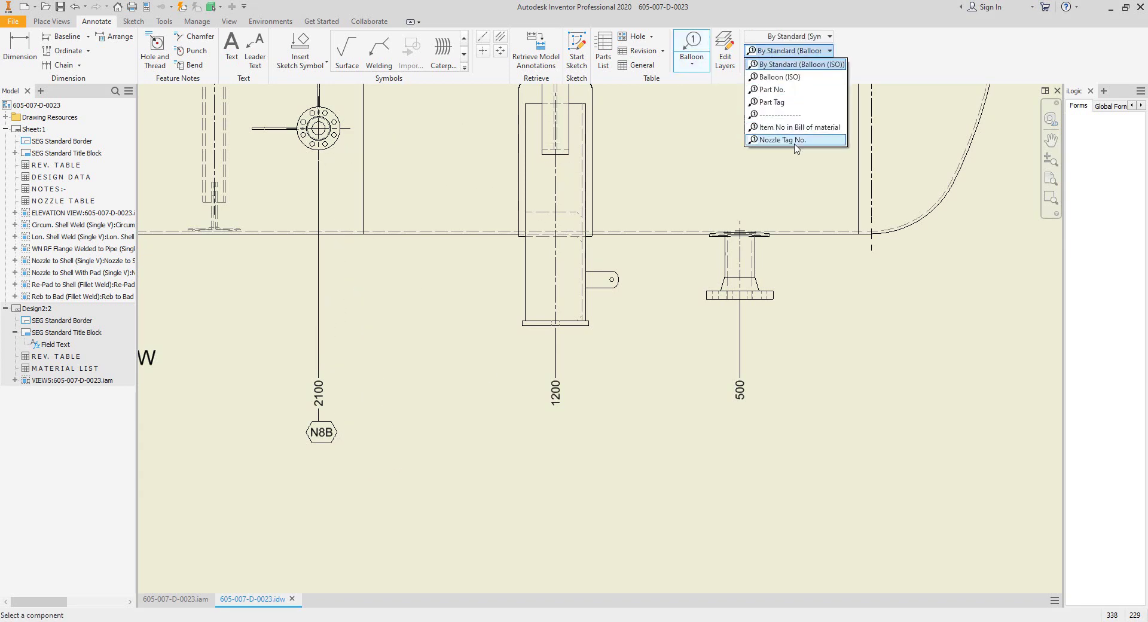
left_click(793, 144)
left_click(742, 281)
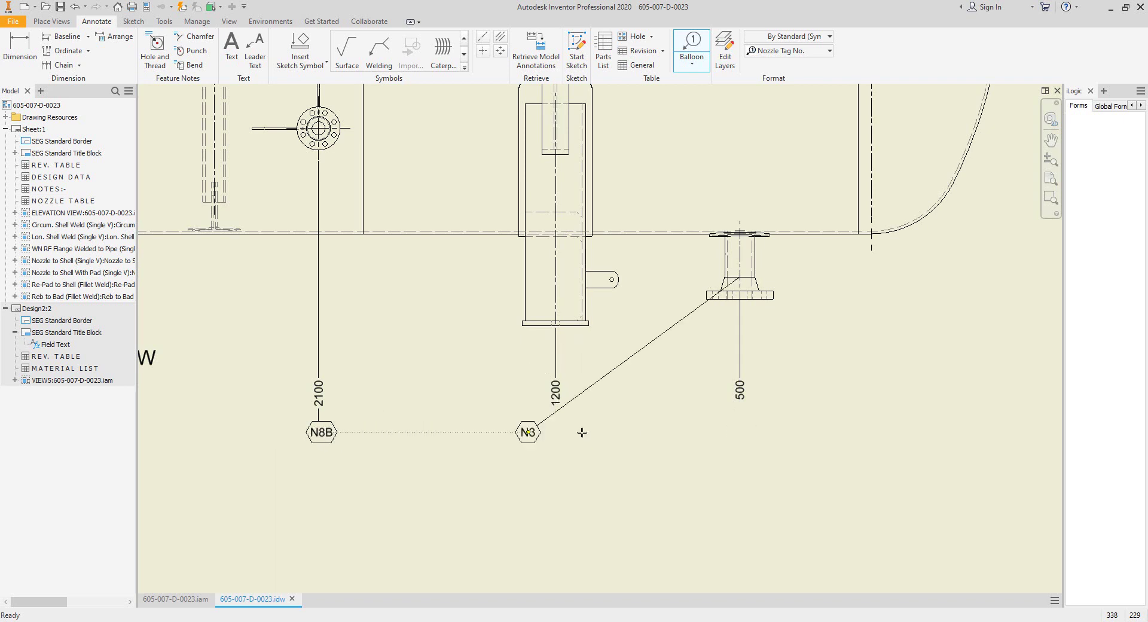
left_click(740, 432)
right_click(739, 431)
left_click(790, 428)
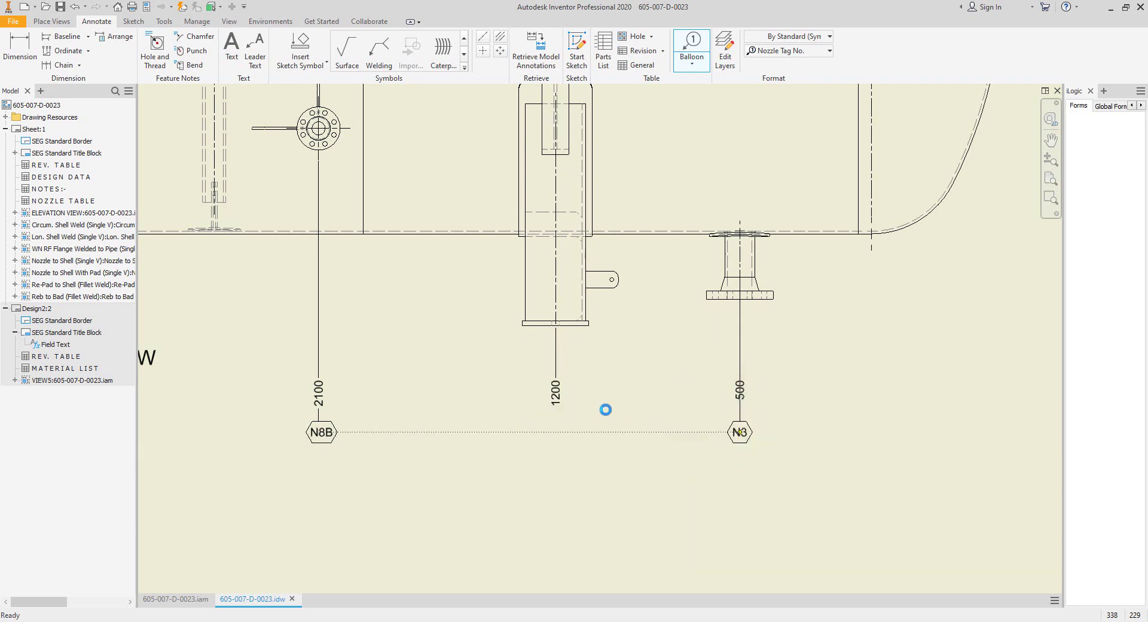
Step: Place an N4-Flange balloon for the bottom nozzle near the left head, directly below its 5596 dimension
key("F2")
scroll(845, 331, "down", 1)
middle_click_drag(557, 345, 830, 333)
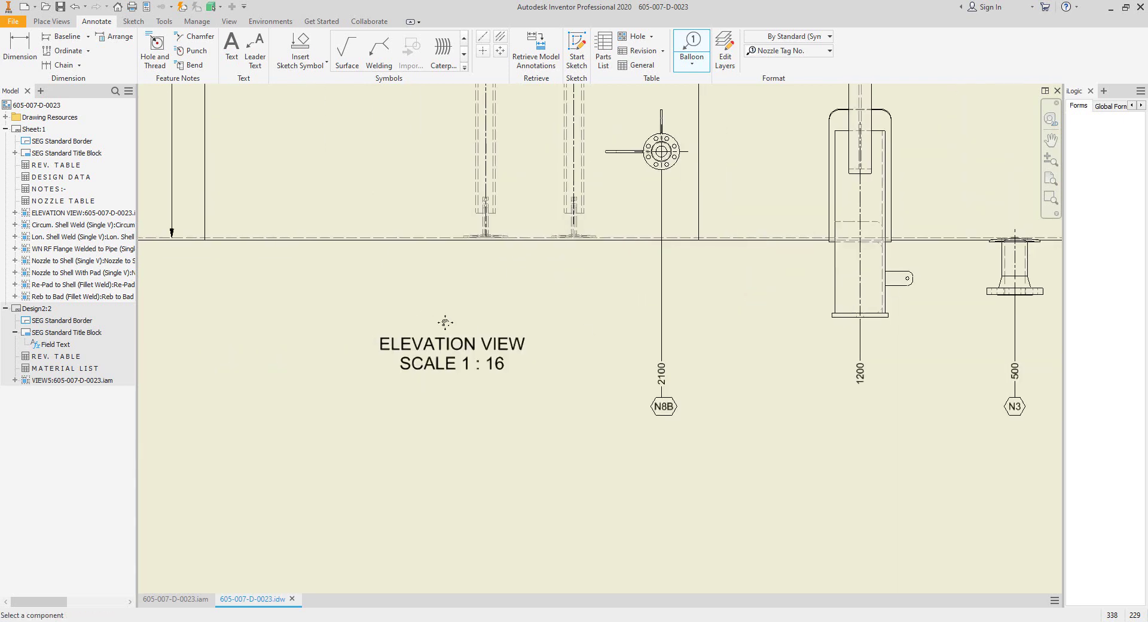
middle_click_drag(443, 323, 920, 315)
scroll(368, 261, "up", 3)
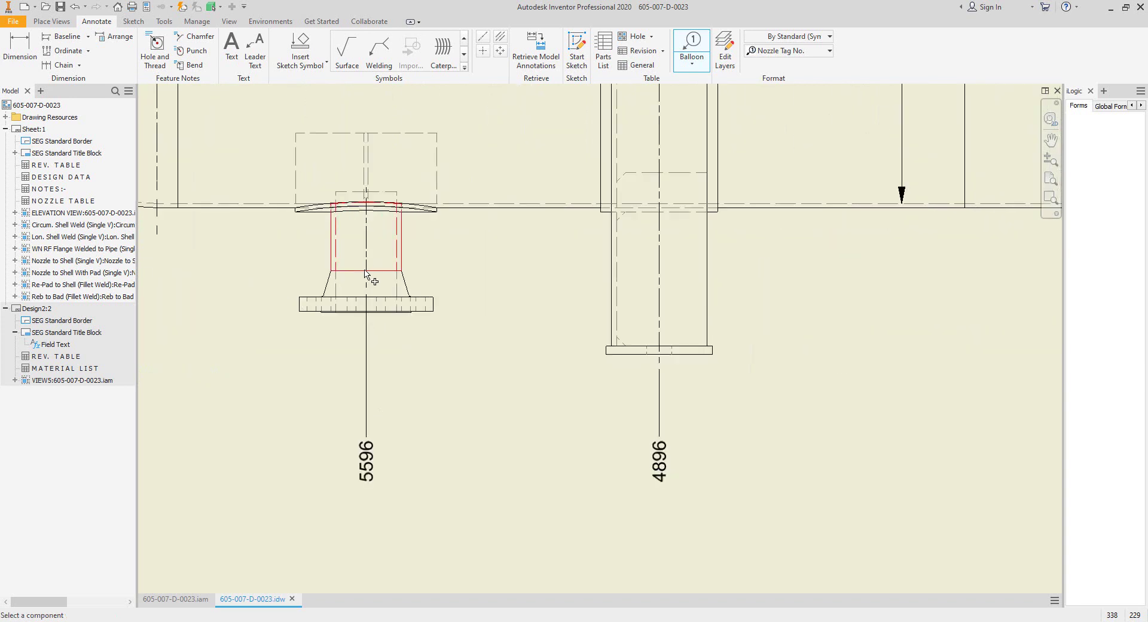
left_click(367, 274)
scroll(355, 306, "down", 1)
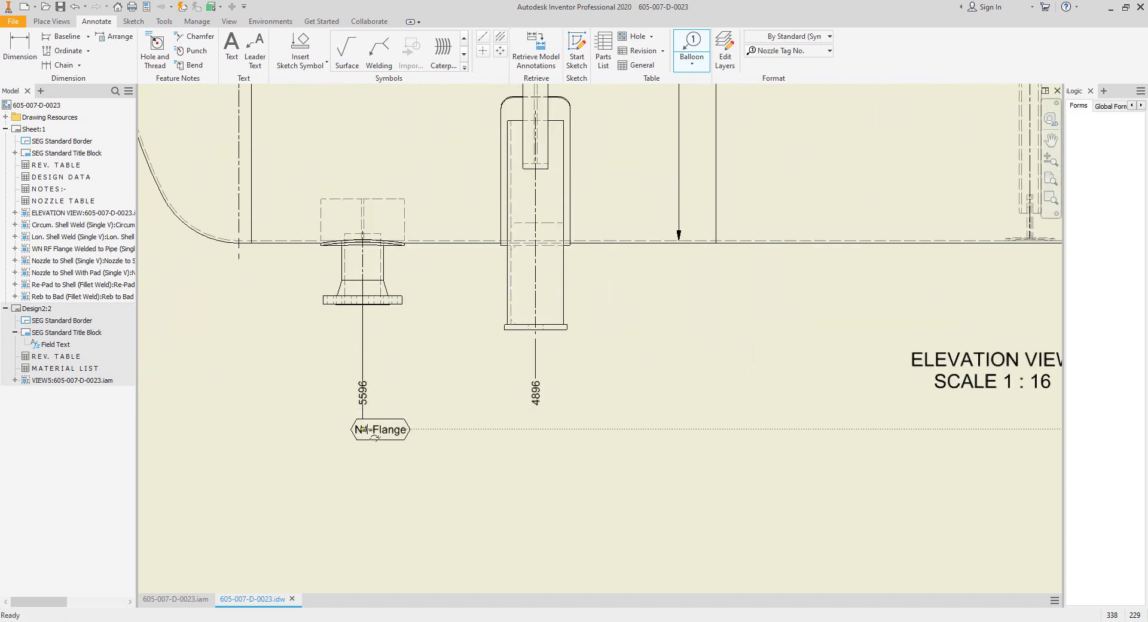
right_click(364, 429)
left_click(391, 390)
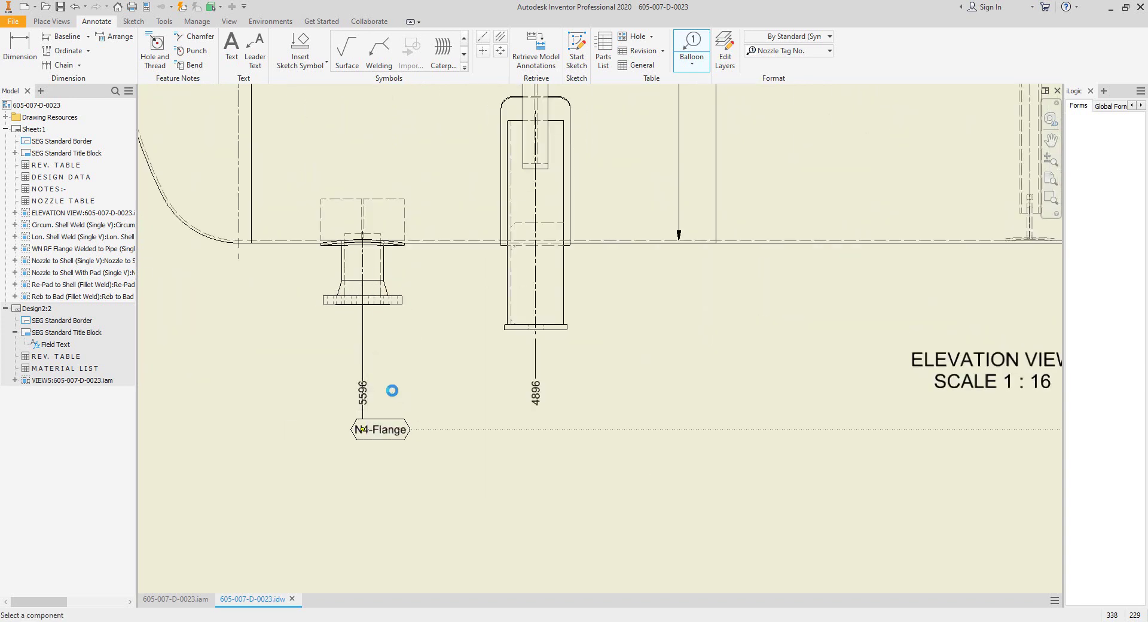
Step: Place a Sliding Saddle balloon below the 4896 dimension and a Fixed Saddle balloon below the 1200 dimension, aligned with the nozzle tags
left_click(535, 328)
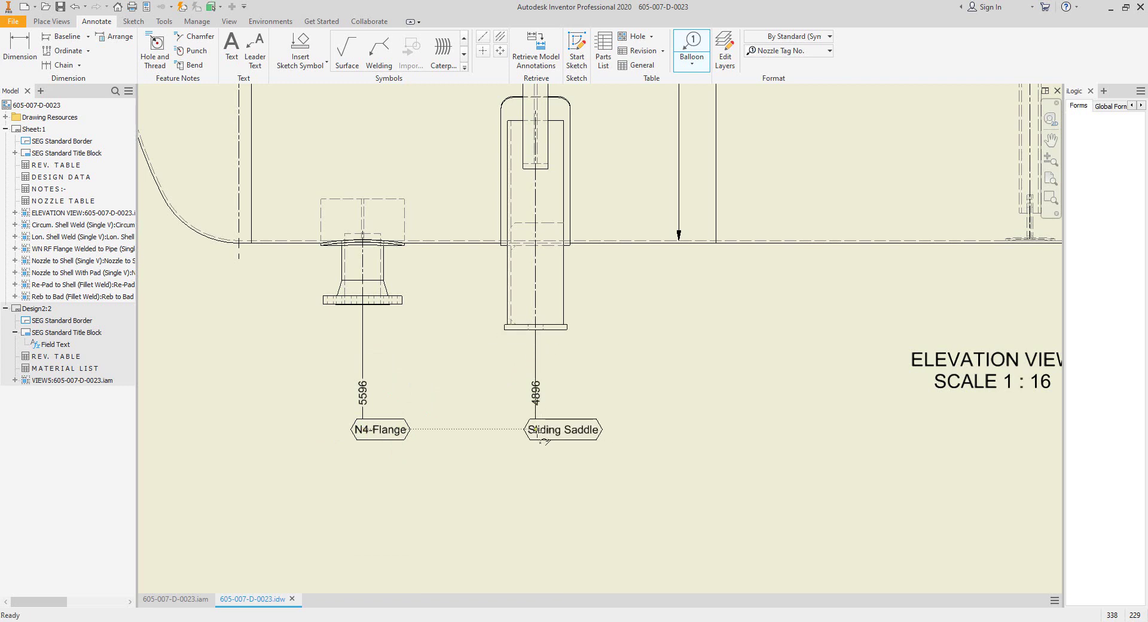
right_click(536, 429)
left_click(602, 438)
scroll(729, 401, "up", 3)
middle_click_drag(980, 376, 579, 326)
scroll(578, 321, "down", 3)
left_click(588, 311)
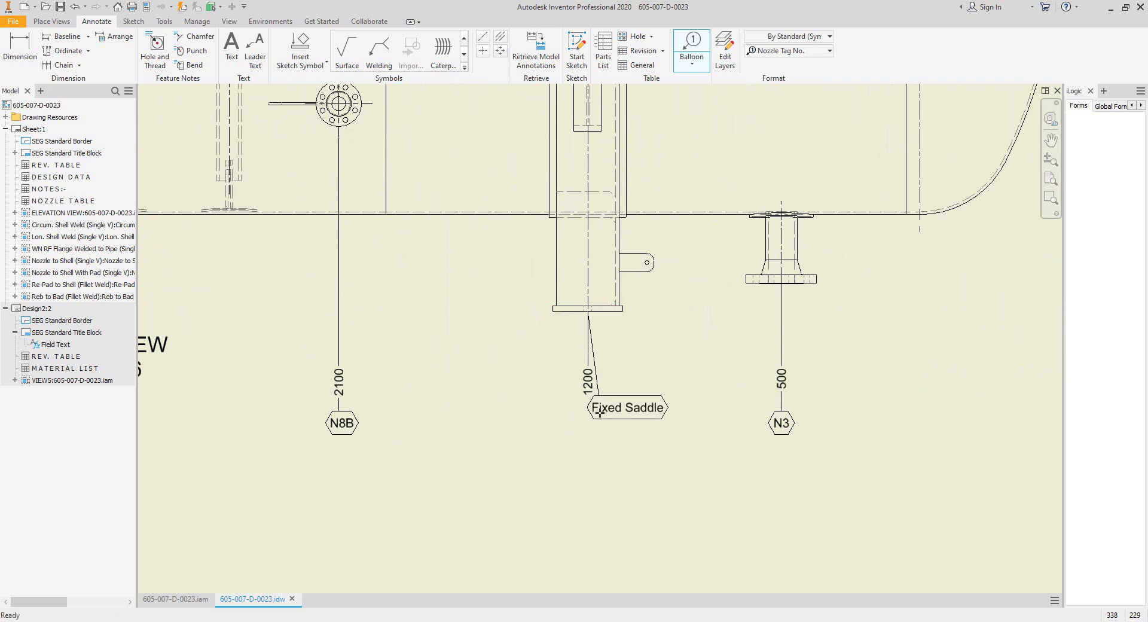
right_click(589, 423)
left_click(630, 424)
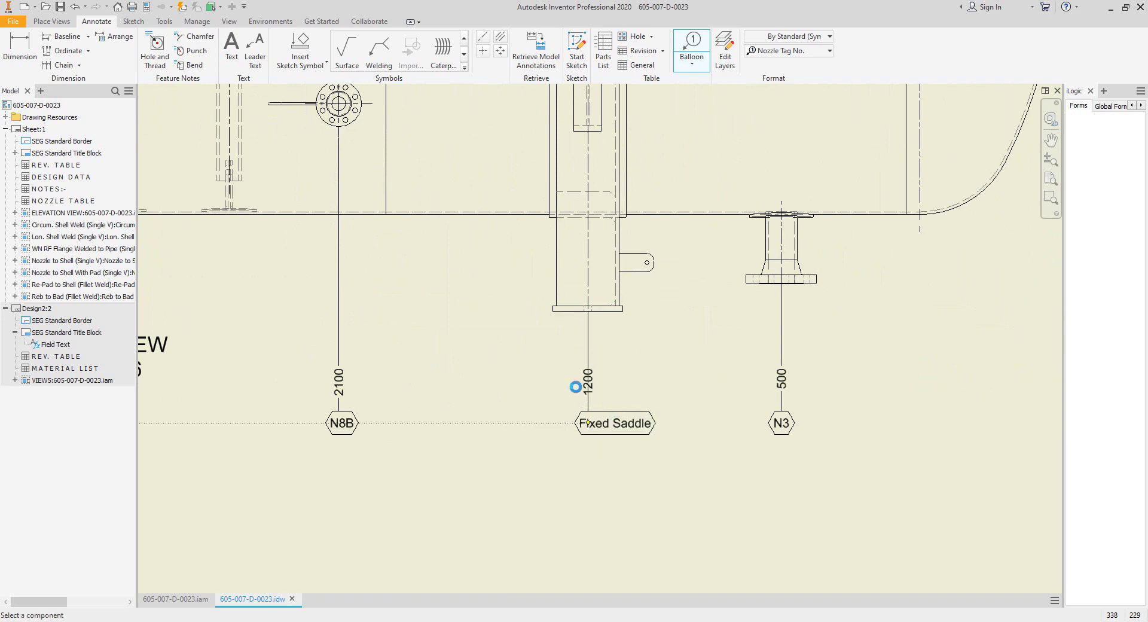
Step: Attach a balloon in the Item No in Bill of material style to the upper curve of the elevation view's right head
scroll(548, 375, "up", 3)
middle_click_drag(444, 344, 591, 412)
mouse_move(429, 387)
middle_mouse_down()
mouse_move(505, 397)
mouse_move(455, 414)
middle_mouse_up()
scroll(497, 375, "up", 3)
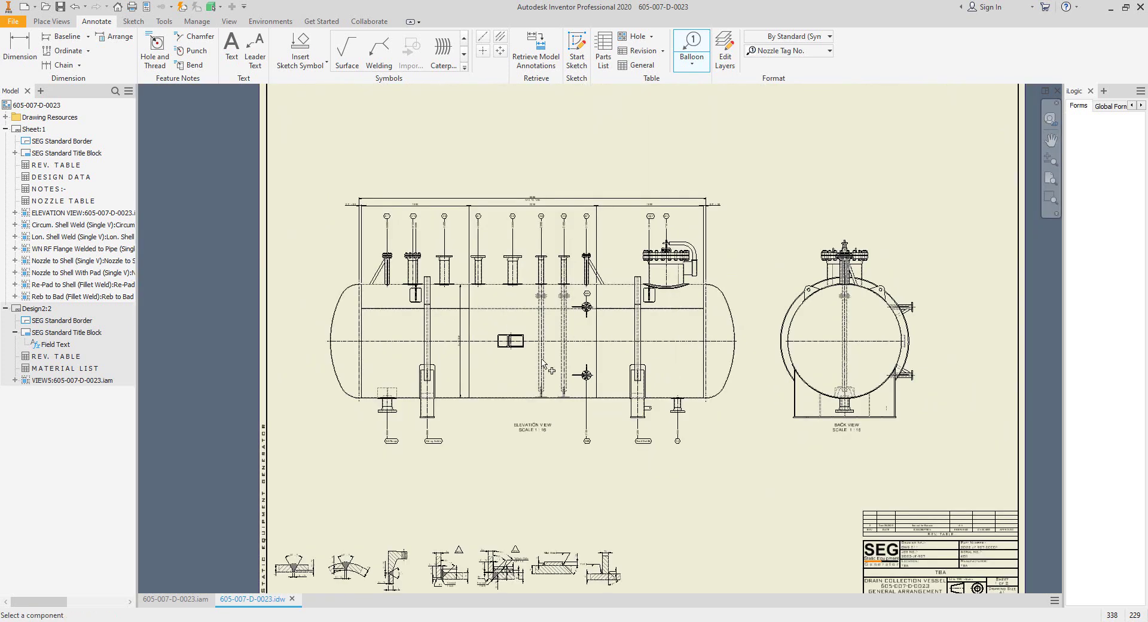
middle_click_drag(548, 369, 499, 387)
key("Escape")
left_click(692, 48)
left_click(788, 50)
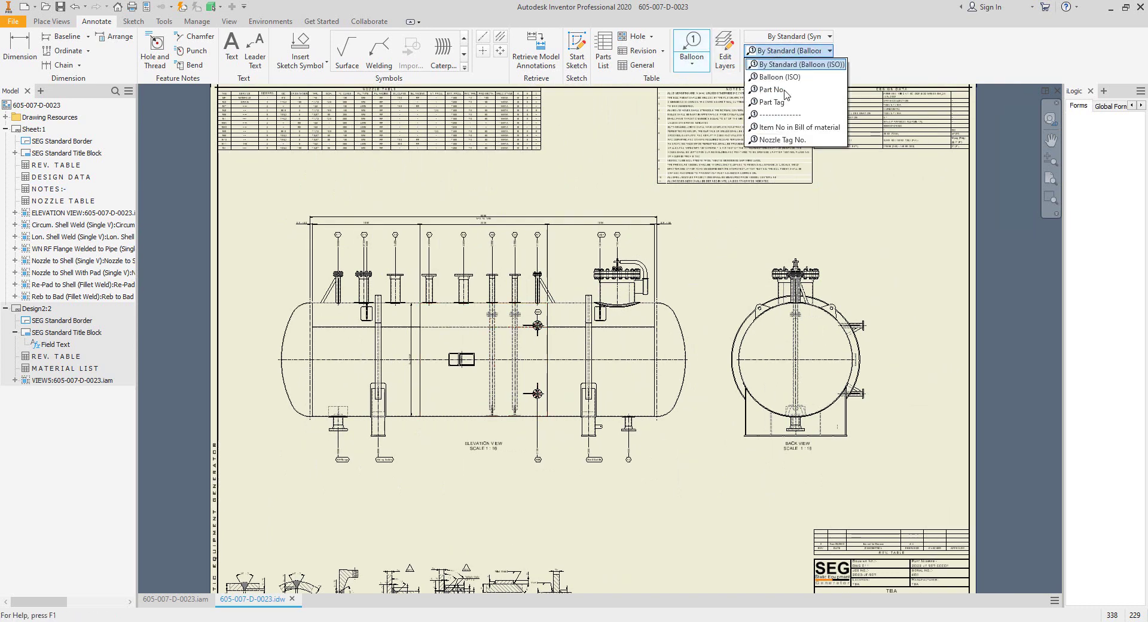
left_click(789, 129)
scroll(668, 317, "down", 3)
left_click(669, 307)
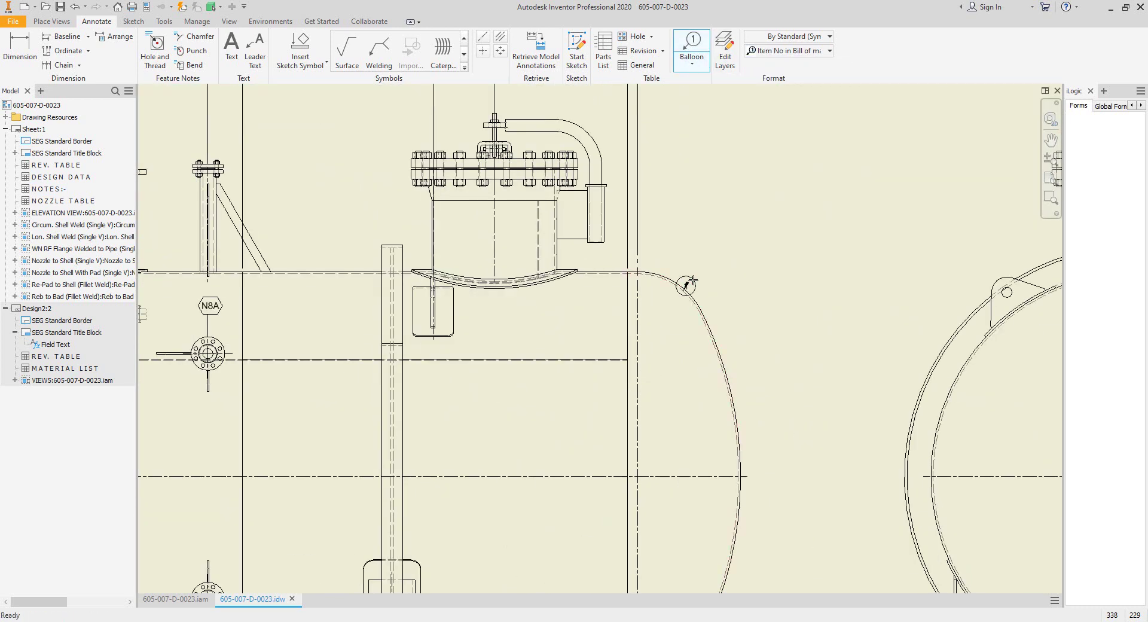
left_click(676, 296)
scroll(443, 300, "up", 2)
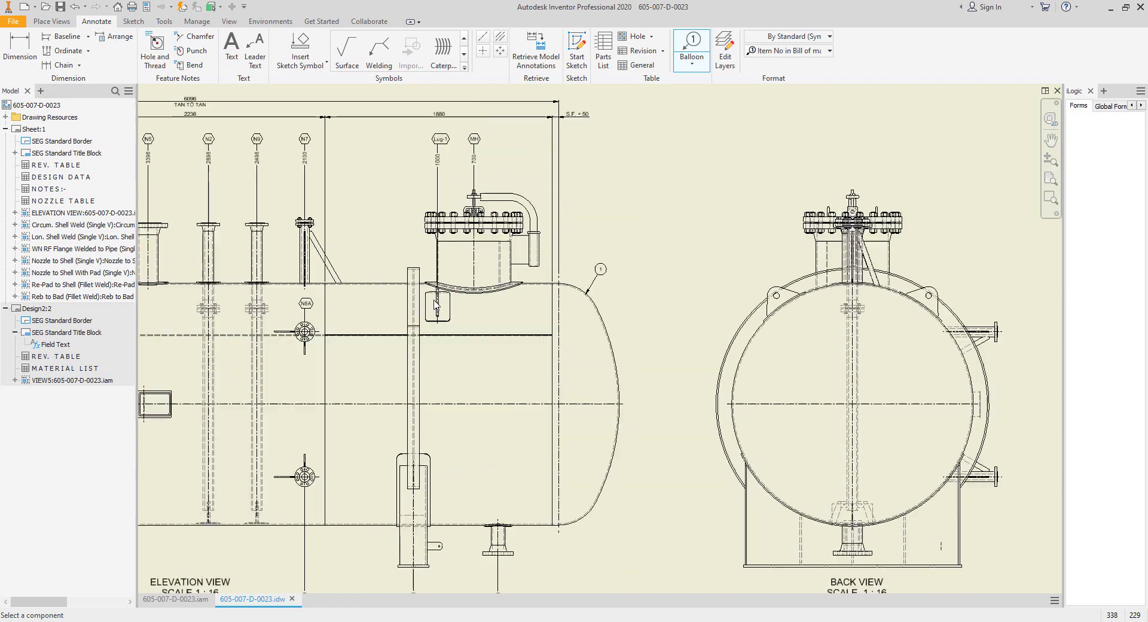
Step: Add item-number balloons above the right shell course and below the middle shell course in the elevation view
left_click(337, 272)
left_click(373, 251)
right_click(373, 251)
left_click(422, 251)
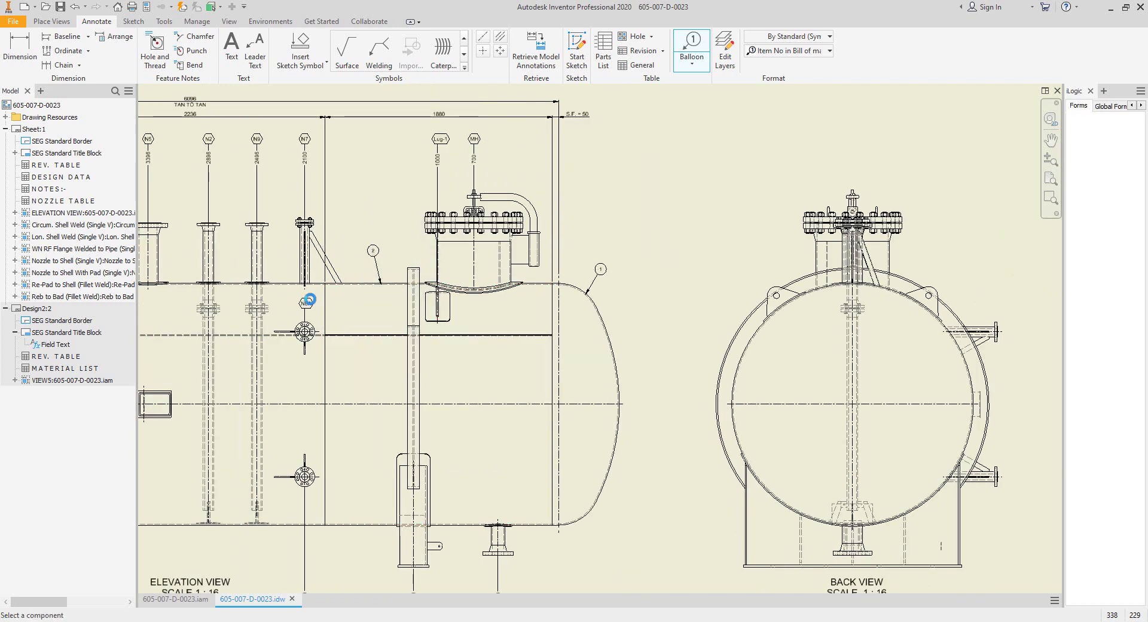
middle_click_drag(374, 337, 557, 306)
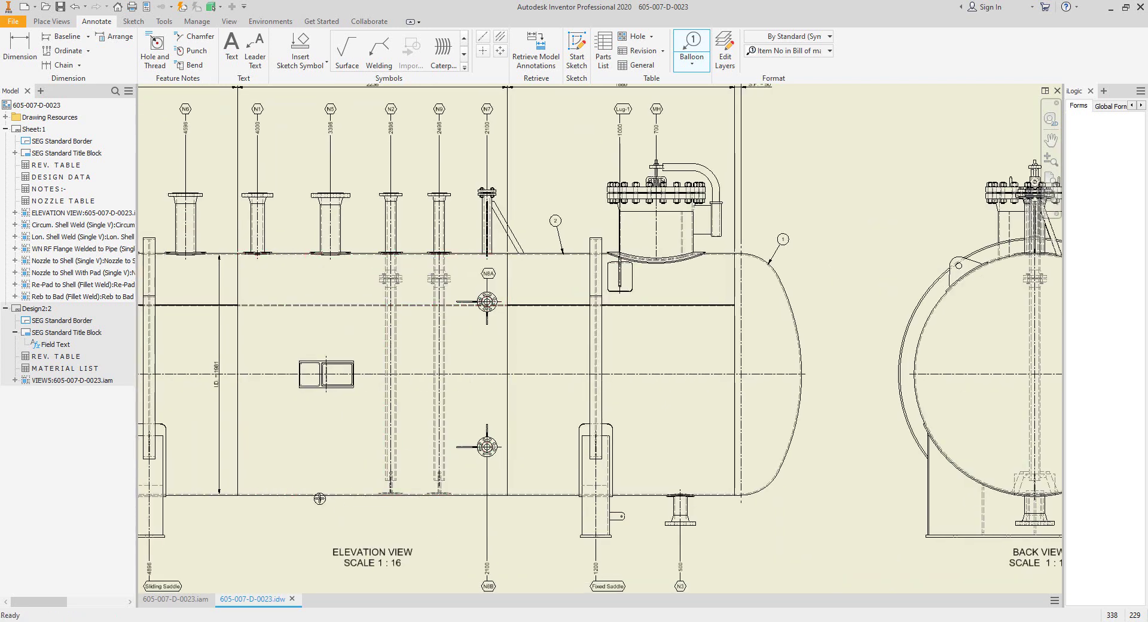
right_click(302, 513)
left_click(337, 521)
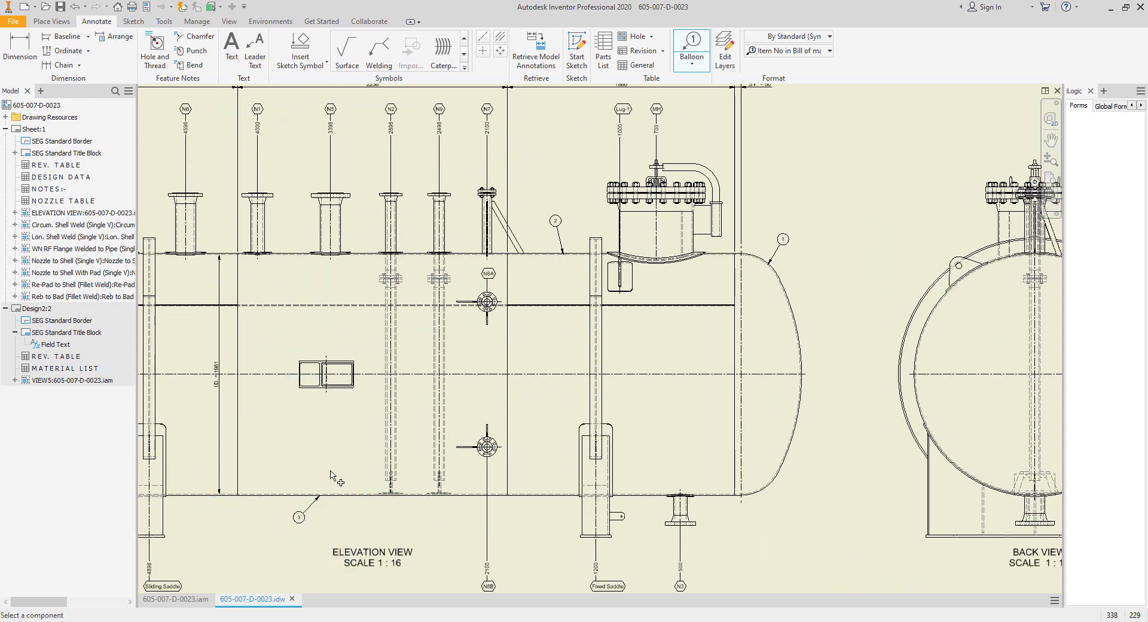
Step: Add item-number balloons below the left shell course and at the lower curve of the left head
middle_click_drag(335, 478, 607, 393)
left_click(463, 409)
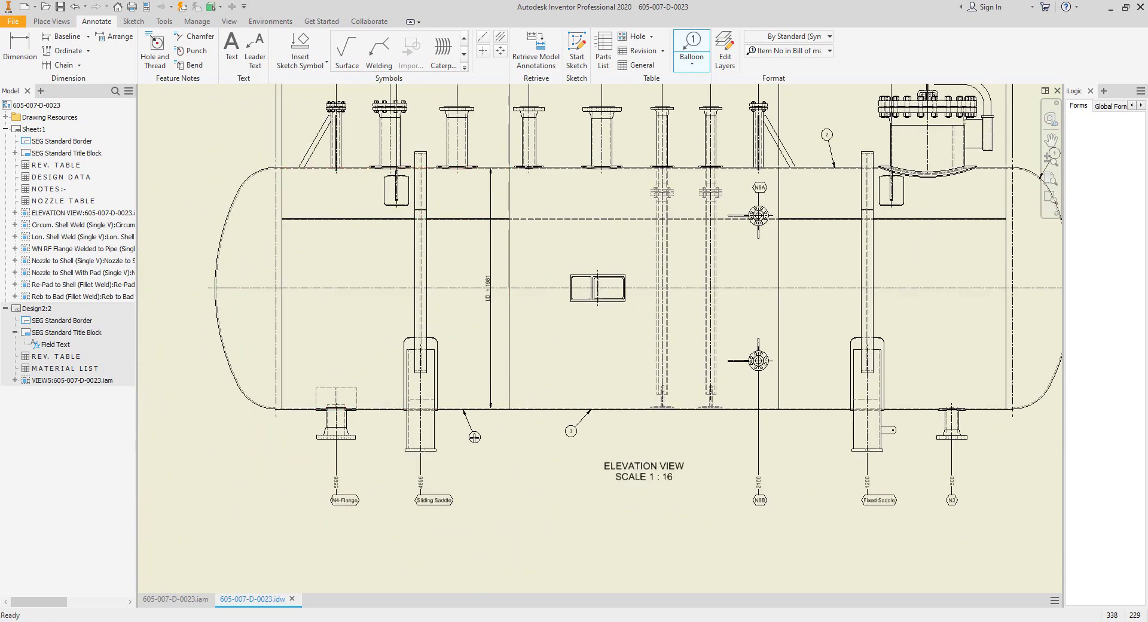
right_click(474, 437)
left_click(529, 443)
right_click(223, 402)
left_click(275, 409)
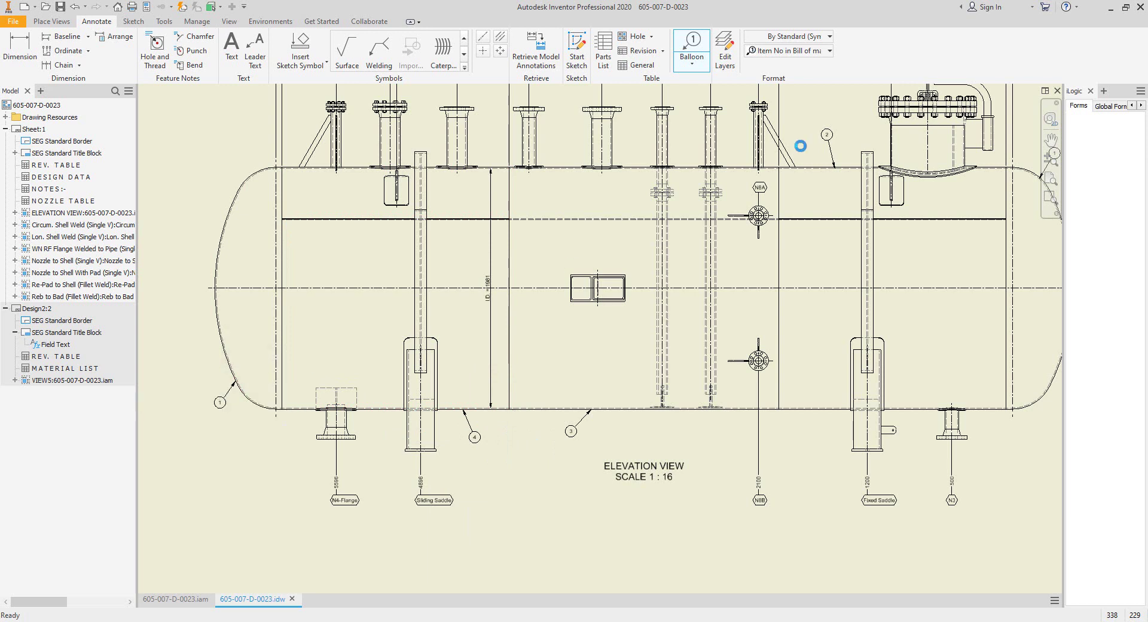
Step: Attach a Part Tag style balloon to the upper curve of the left head, placing its description text outside the vessel
left_click(694, 44)
left_click(829, 51)
left_click(789, 103)
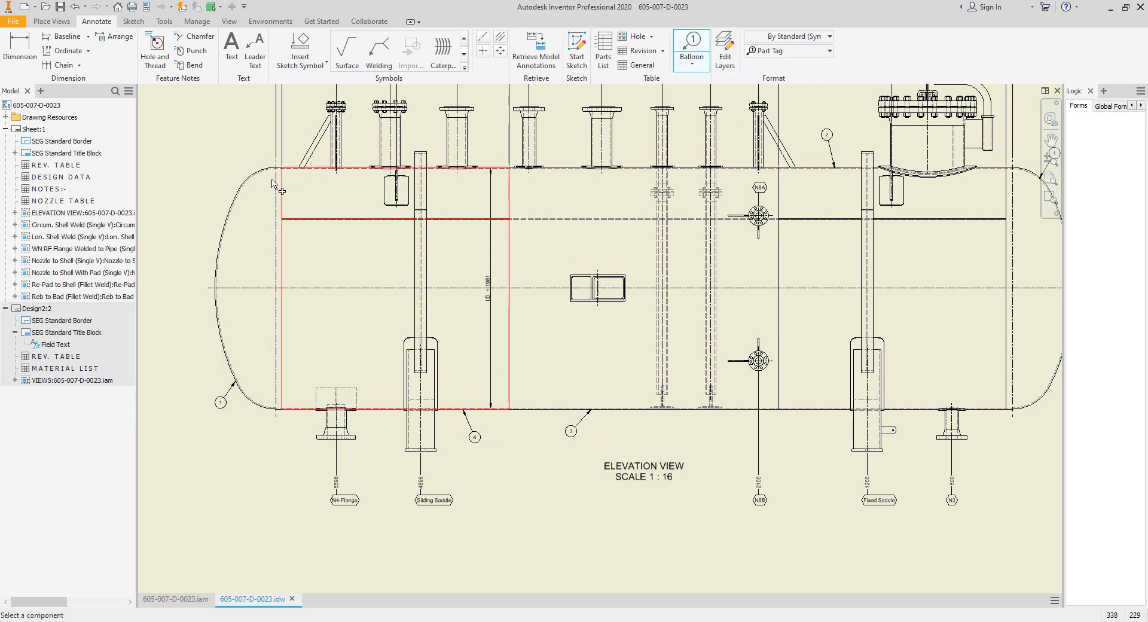
left_click(260, 170)
middle_click_drag(260, 170, 442, 252)
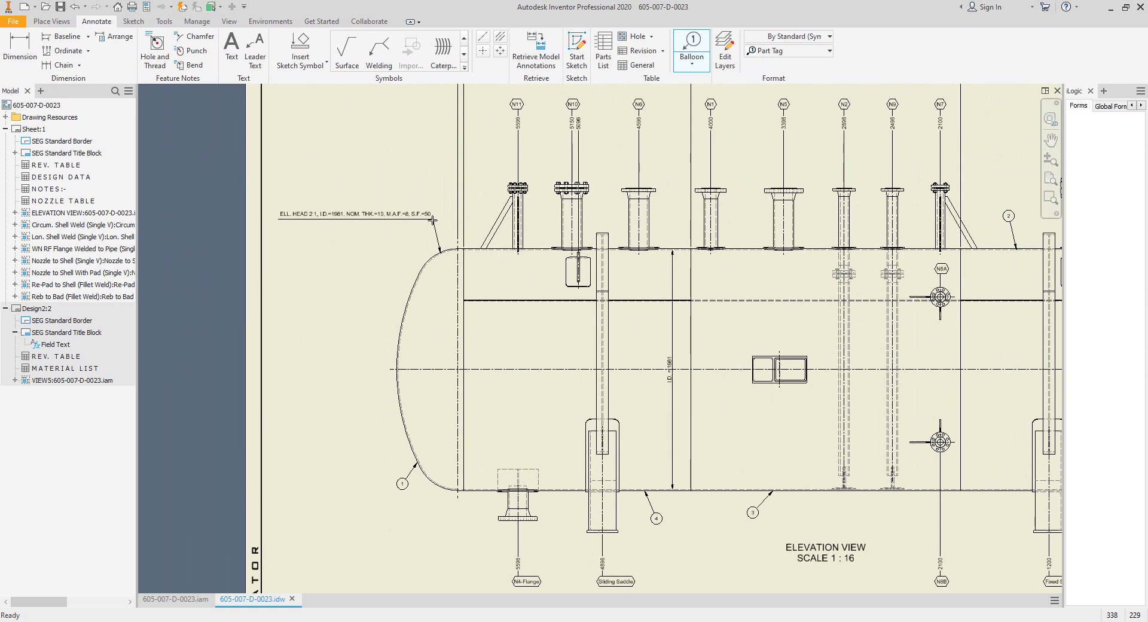
left_click(431, 219)
right_click(431, 219)
left_click(480, 220)
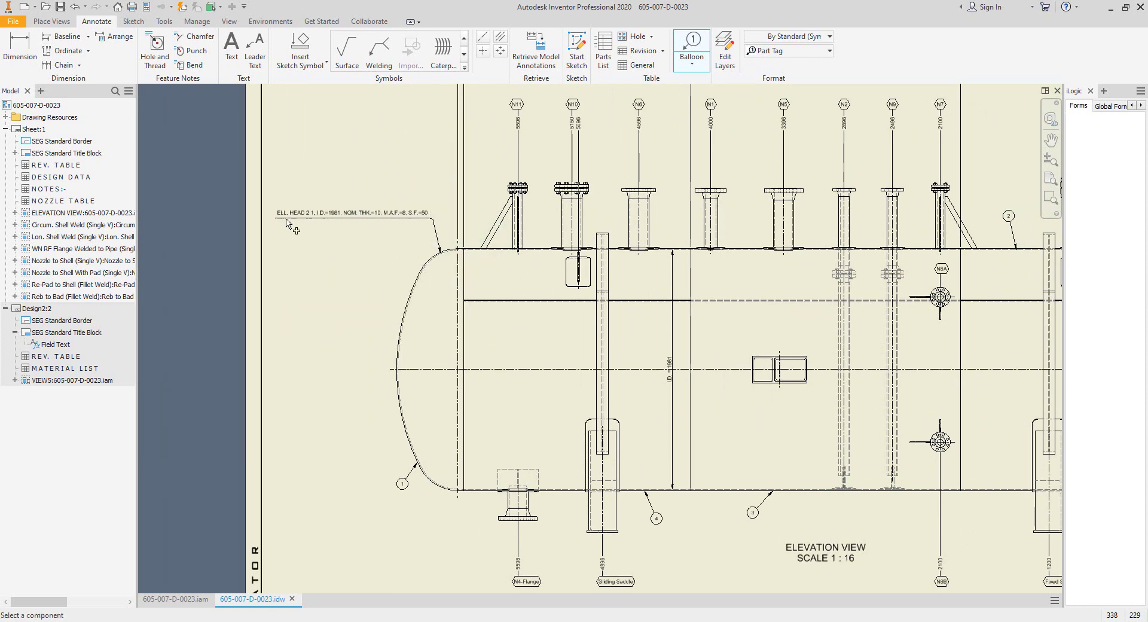
Step: Examine the head's part tag and the balloons across the elevation and back views, and end balloon placement
scroll(286, 223, "up", 2)
scroll(387, 220, "down", 2)
middle_click_drag(467, 223, 313, 289)
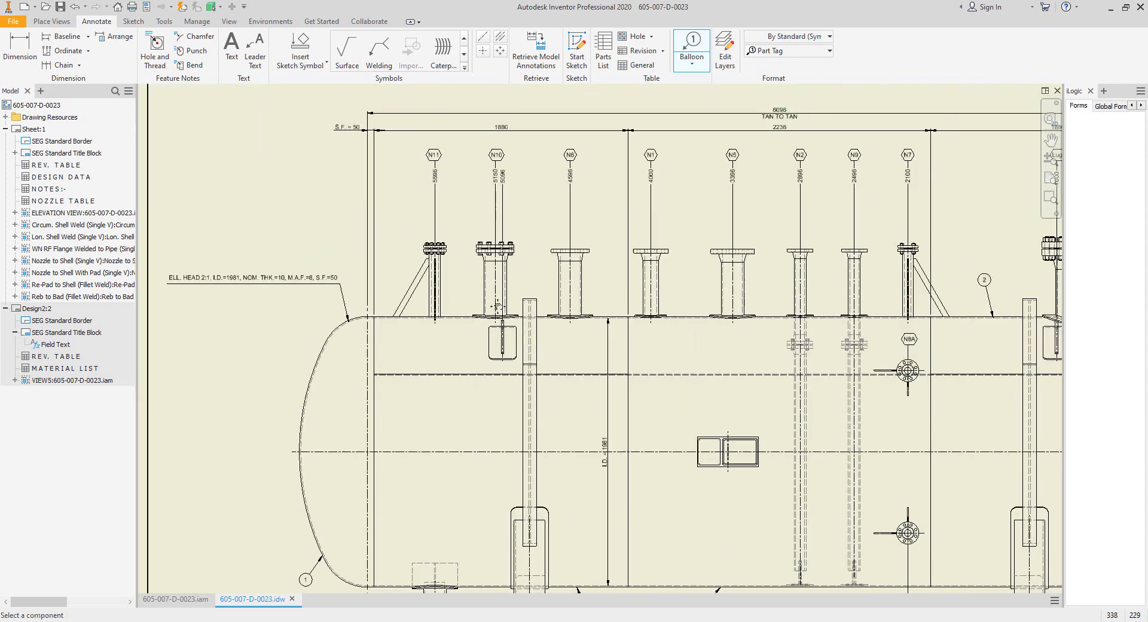
middle_click_drag(553, 340, 456, 228)
scroll(456, 227, "down", 2)
middle_click_drag(353, 251, 26, 240)
scroll(783, 153, "up", 2)
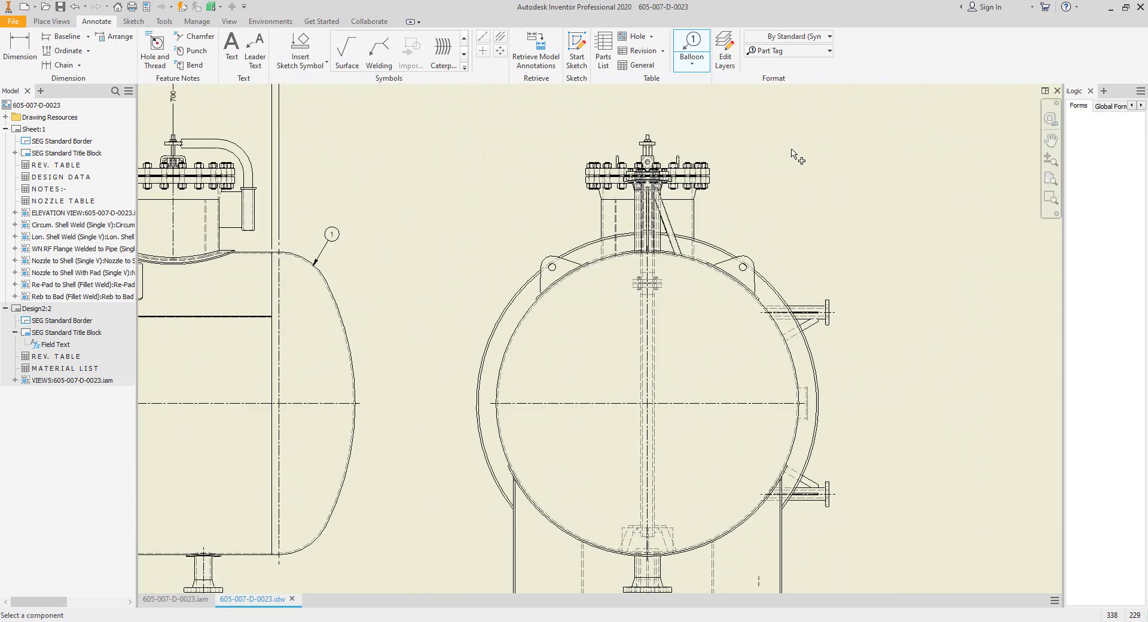
scroll(781, 153, "down", 3)
middle_click_drag(578, 261, 589, 293)
scroll(633, 224, "up", 2)
mouse_move(491, 232)
middle_mouse_down()
mouse_move(714, 281)
mouse_move(779, 235)
middle_mouse_up()
scroll(723, 250, "up", 2)
scroll(778, 234, "down", 2)
middle_click_drag(747, 268, 767, 284)
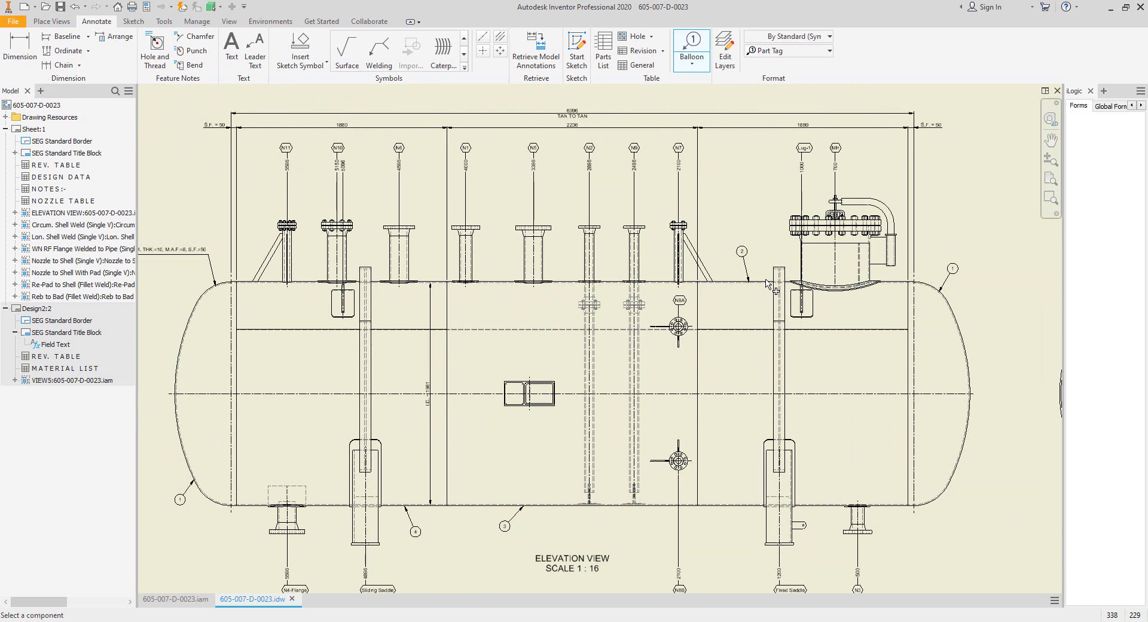
right_click(932, 256)
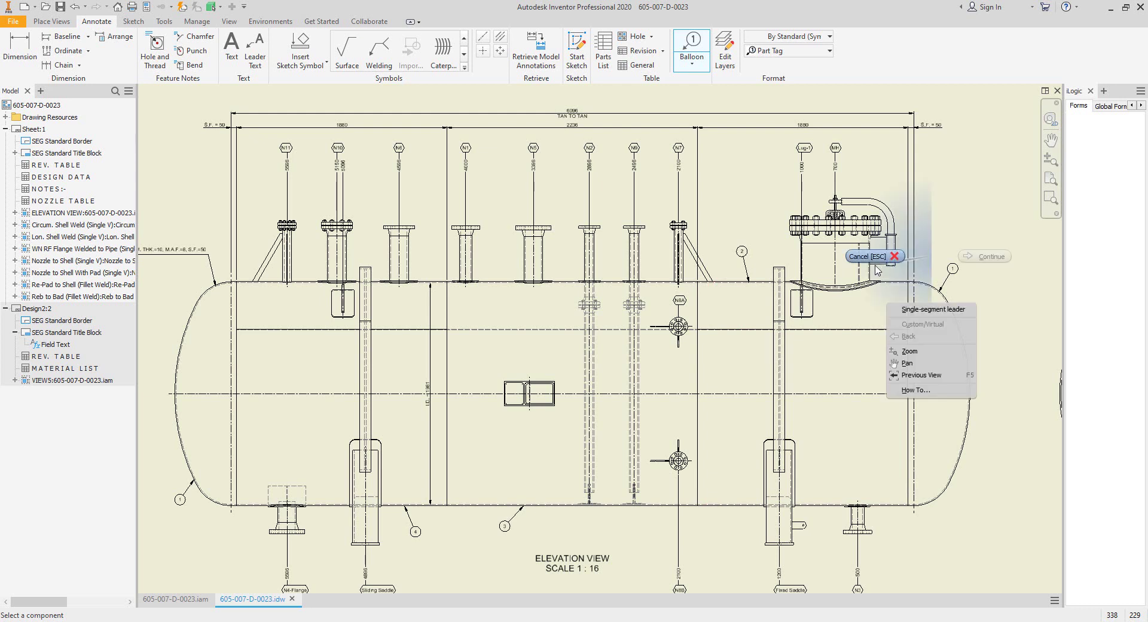
left_click(882, 257)
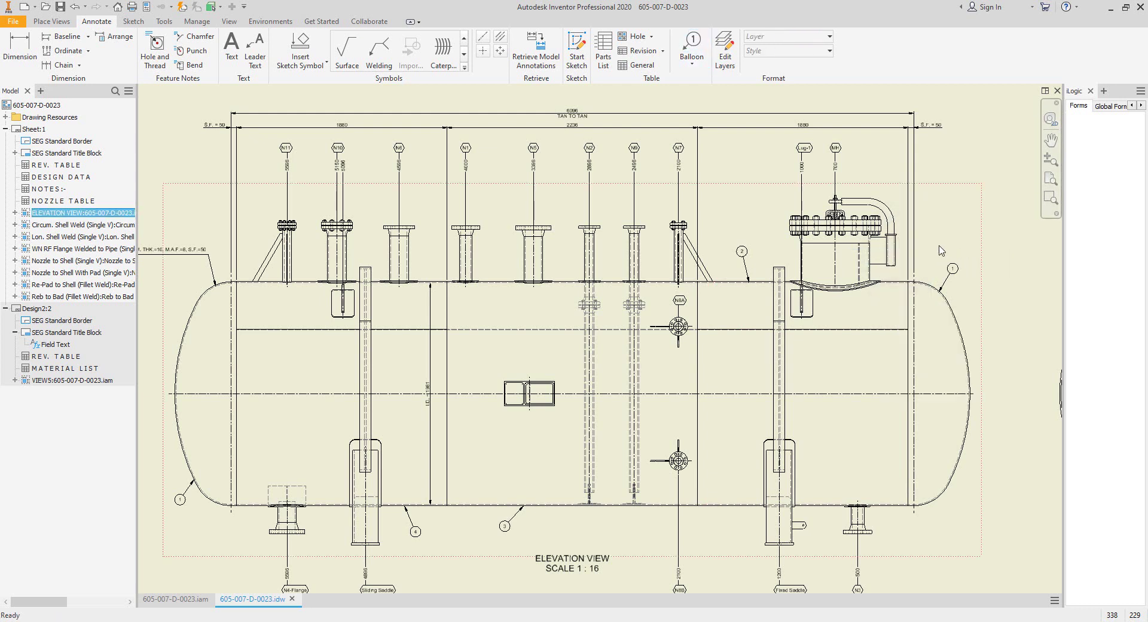
Step: Start a sketch on the elevation view and add the text "DATUM LINE EL. 0.00" at the right head's upper tangent line
left_click(51, 21)
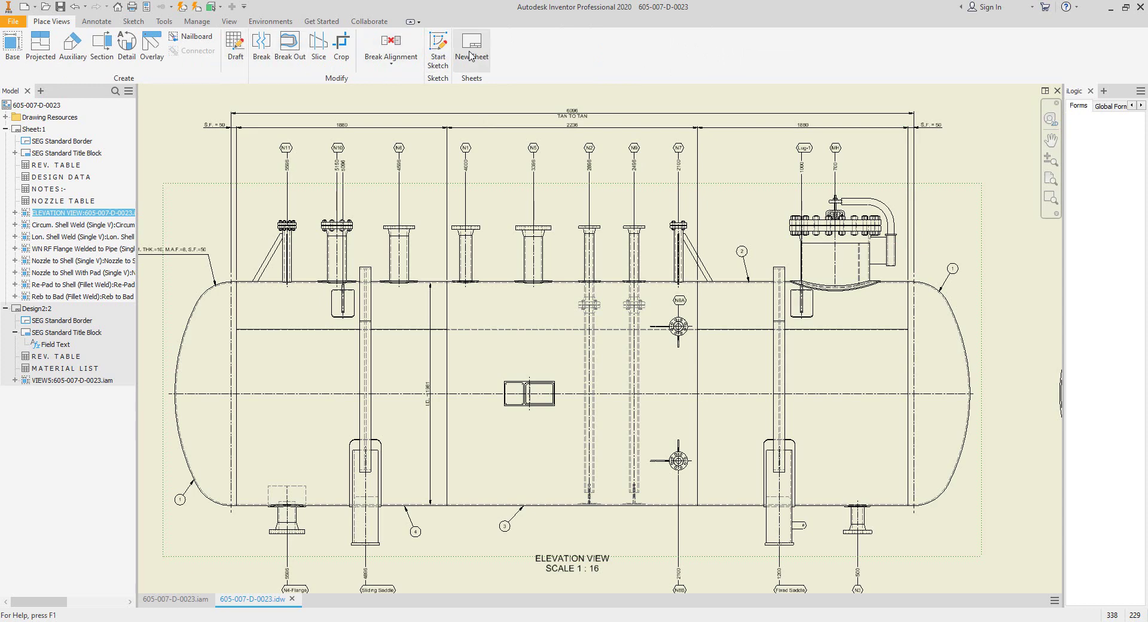
left_click(438, 43)
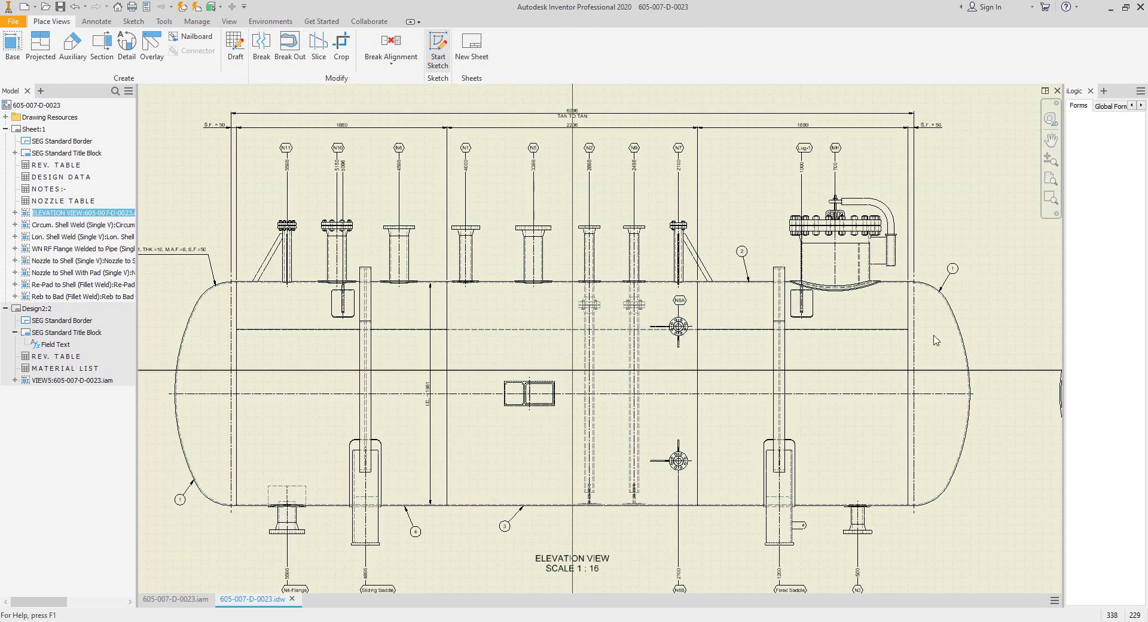
scroll(950, 227, "up", 3)
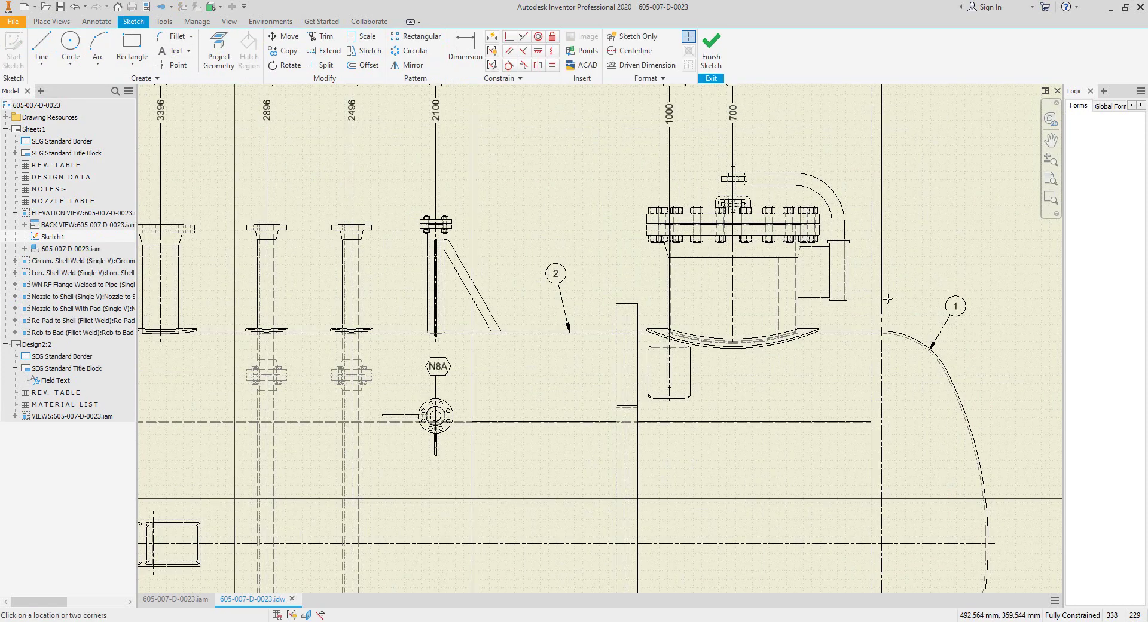
left_click(896, 347)
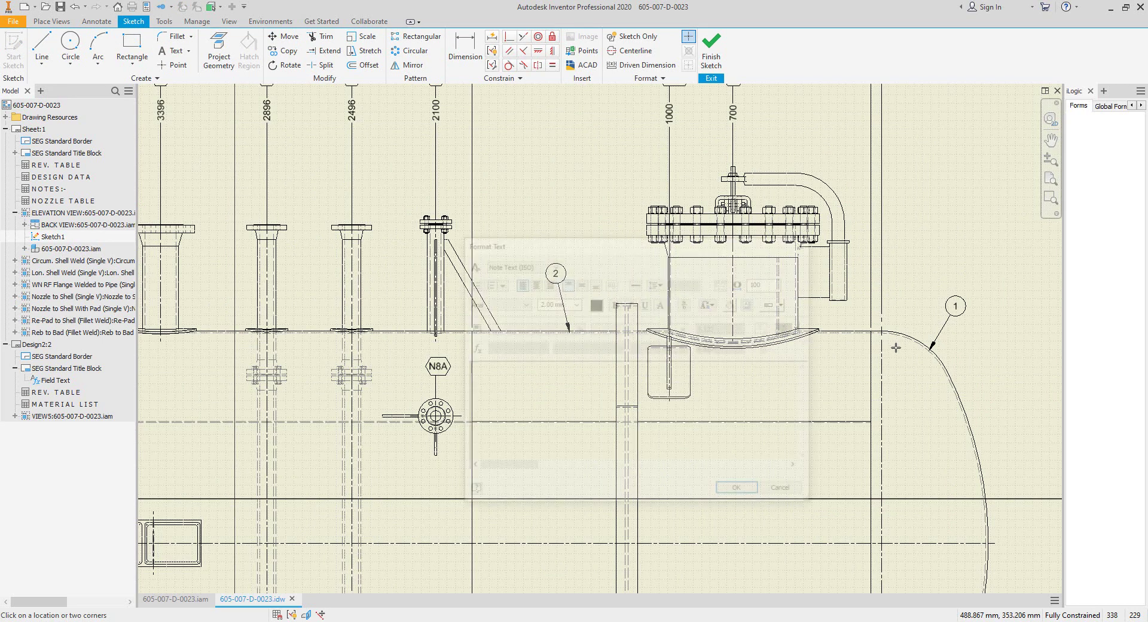
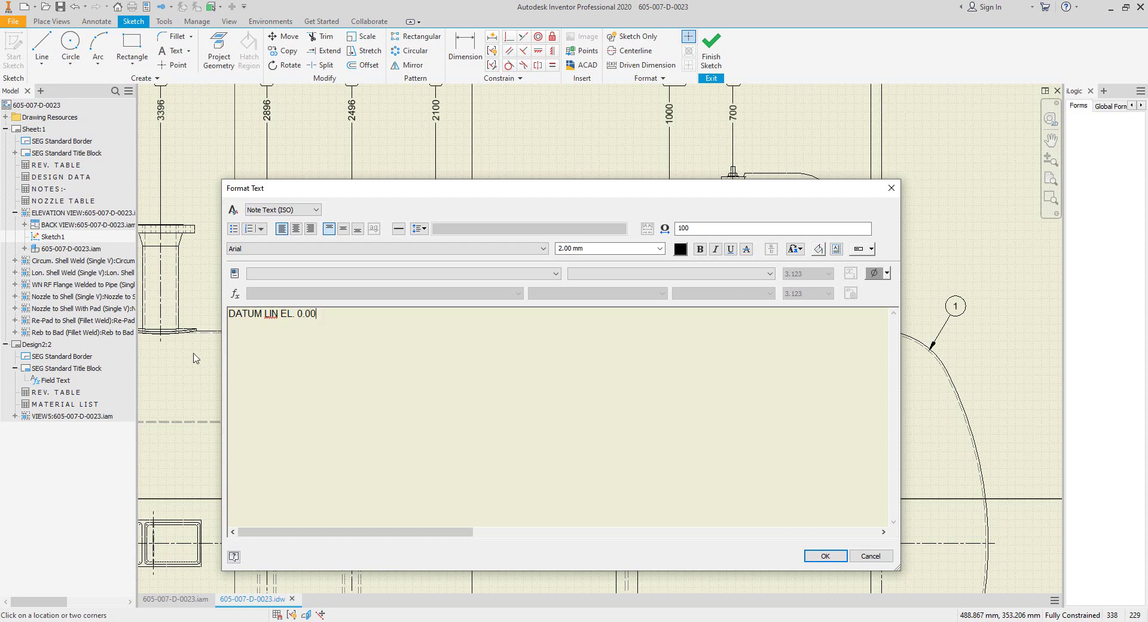
type("E")
left_click(825, 556)
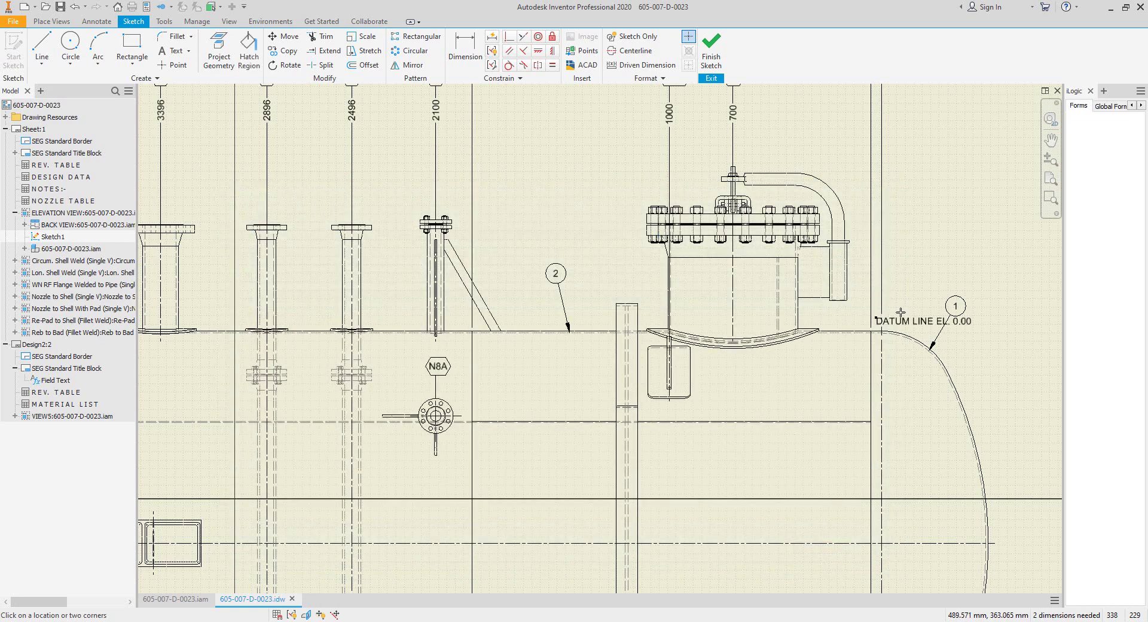
Step: Rotate the "DATUM LINE EL. 0.00" text 90 degrees counterclockwise and move it beside the right tangent line, just above the shell
key("Escape")
right_click(921, 323)
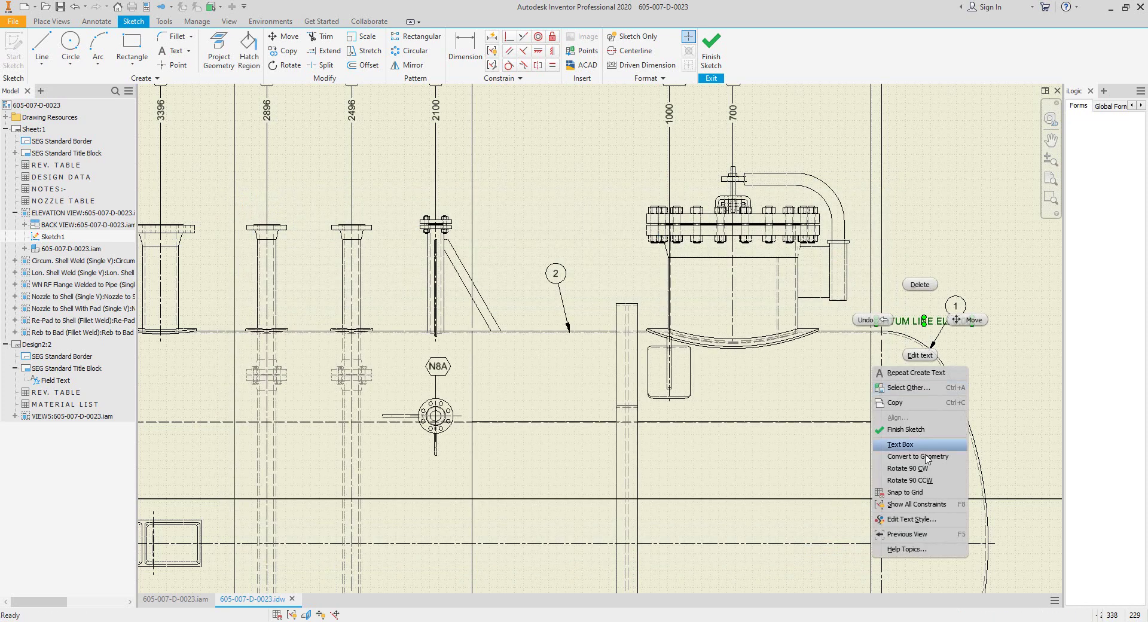
left_click(935, 480)
scroll(840, 398, "up", 6)
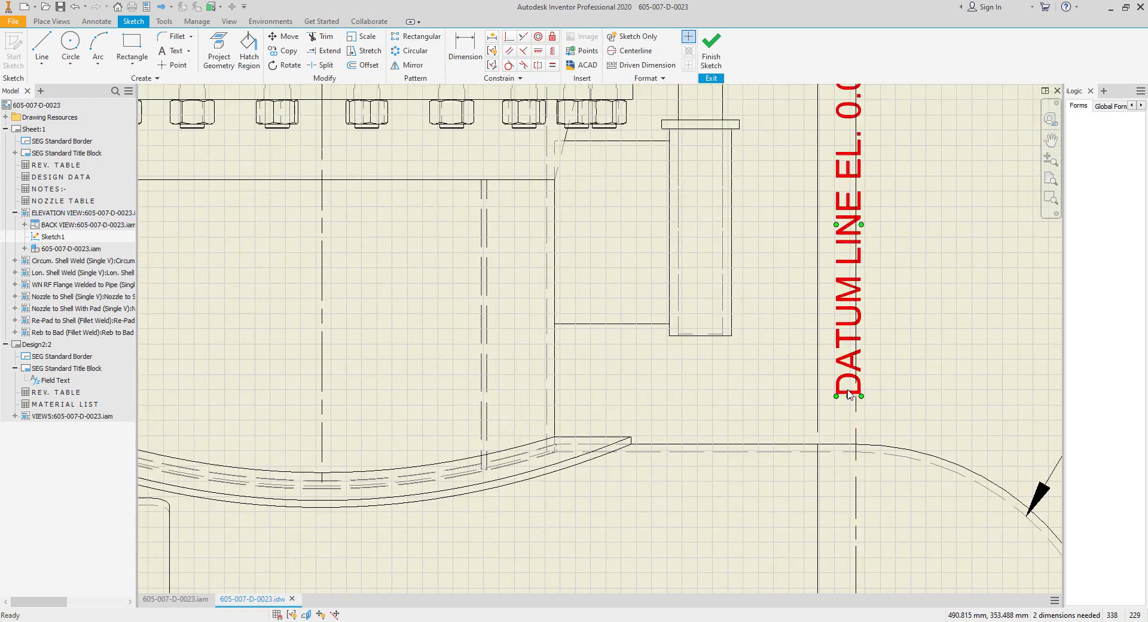
left_click_drag(836, 395, 827, 436)
scroll(881, 350, "down", 6)
Step: Add the text "RIGHT TAN LINE", rotate it 90 degrees counterclockwise and place it along the right tangent line, just inside the vessel
middle_click_drag(893, 341, 871, 267)
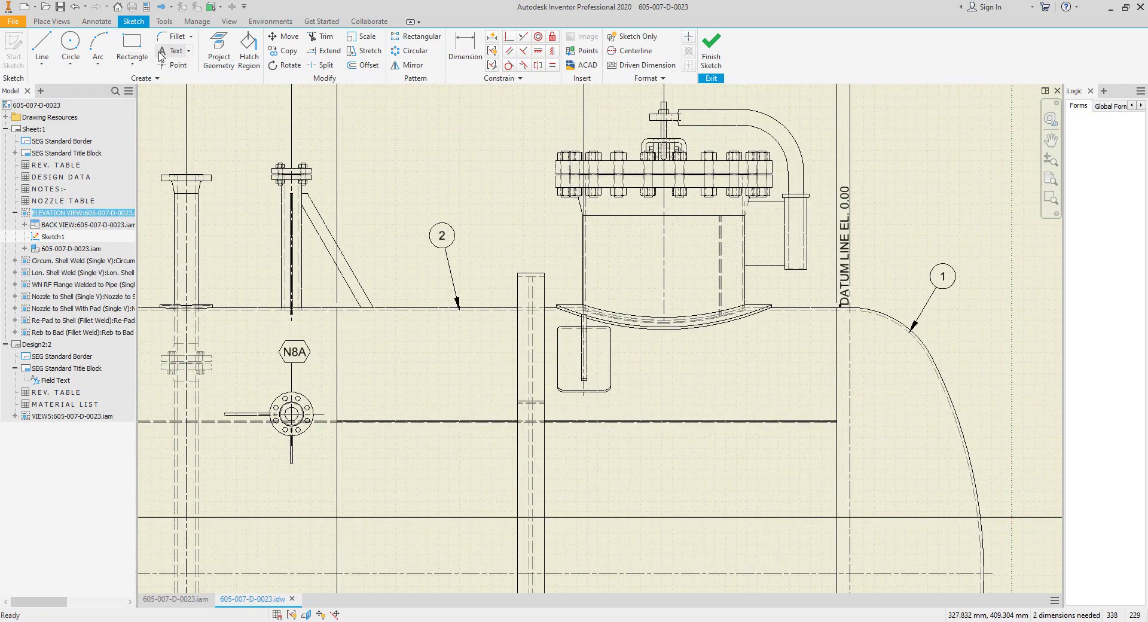
left_click(868, 301)
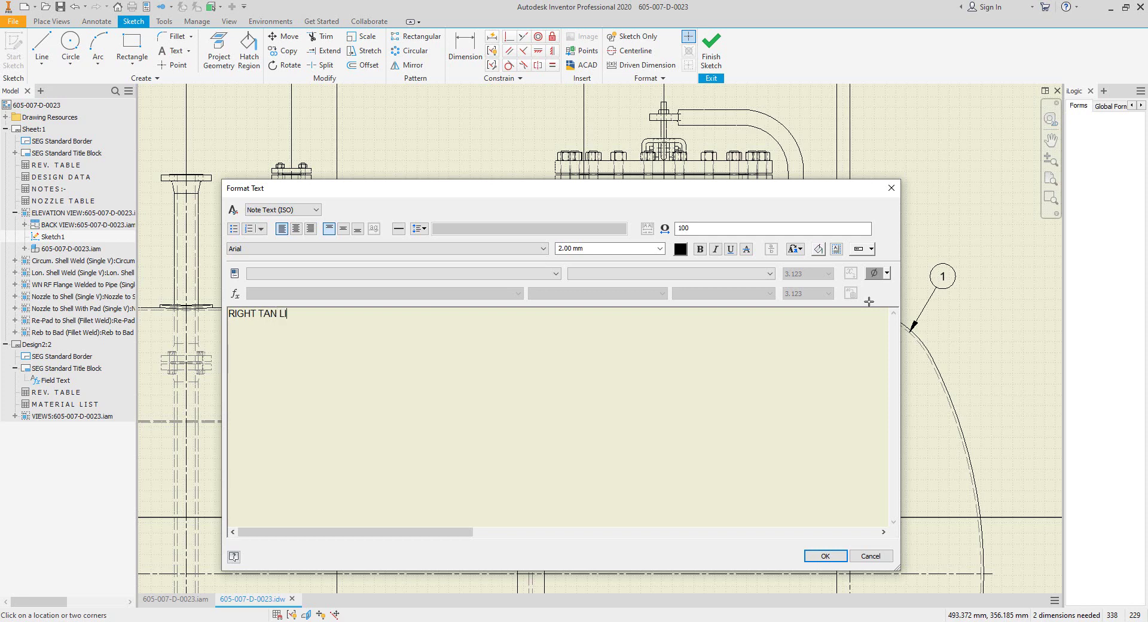
left_click(824, 555)
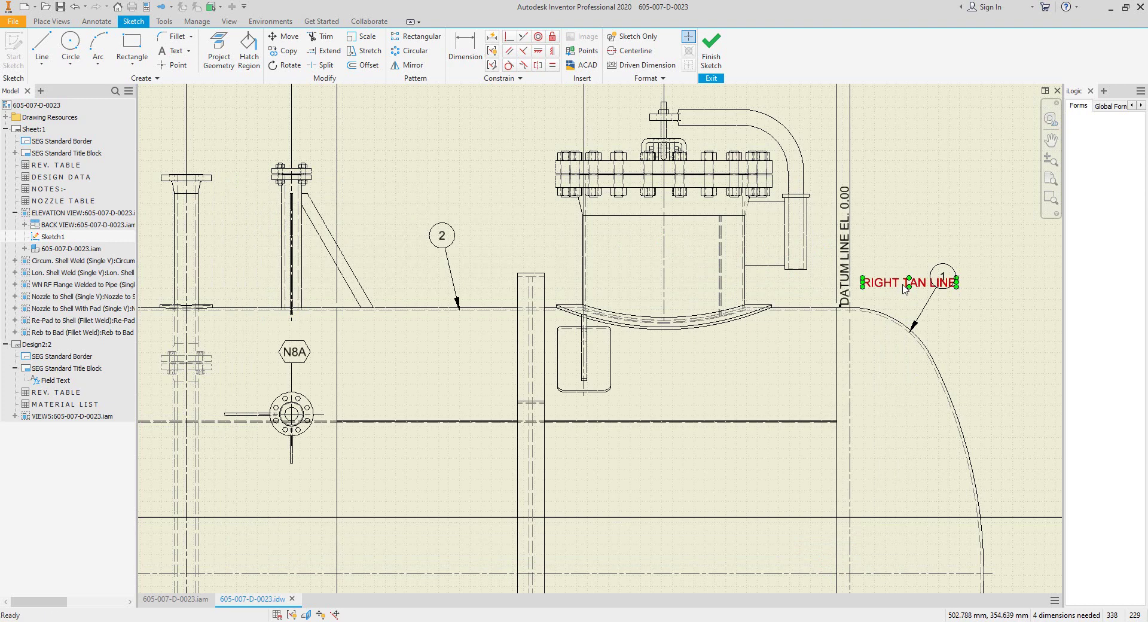
right_click(904, 288)
left_click(957, 440)
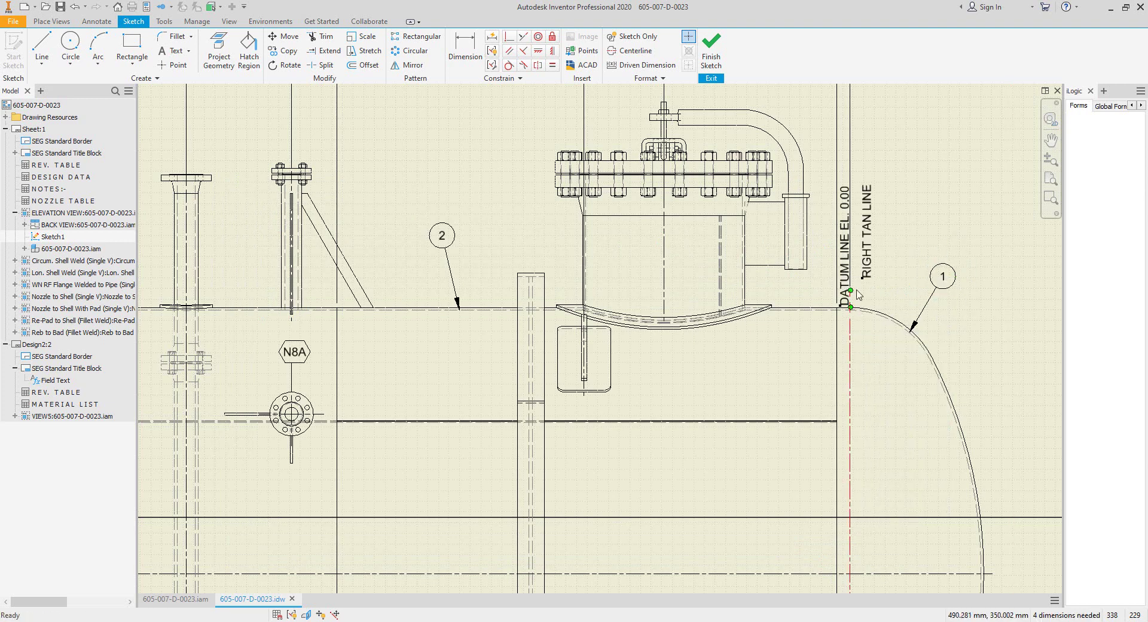
left_click_drag(865, 291, 863, 401)
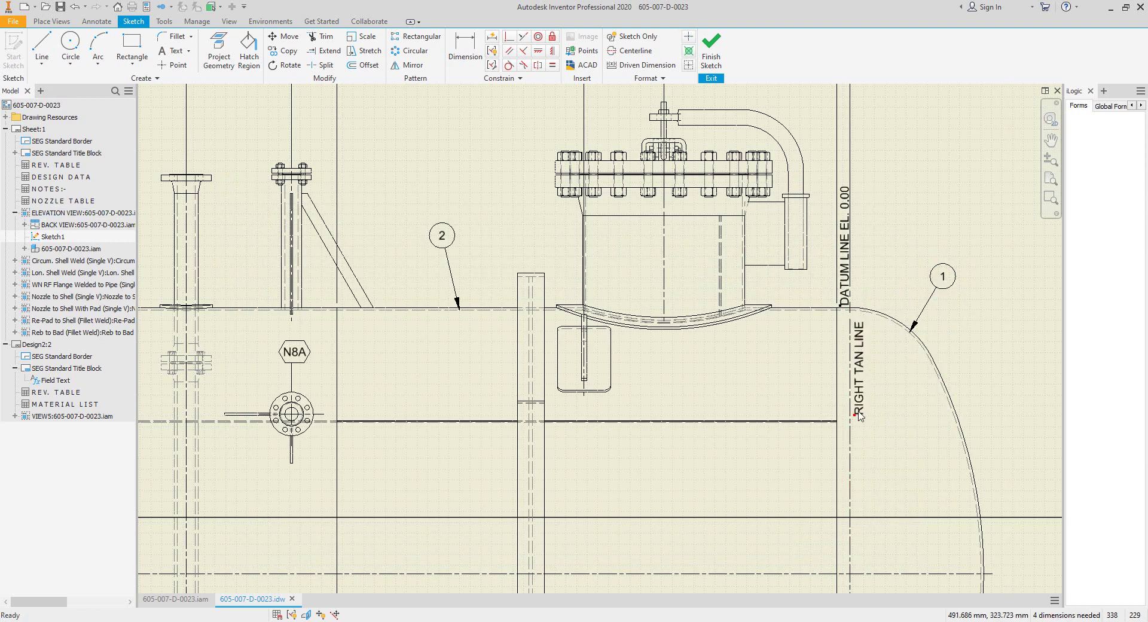
Step: Copy the "RIGHT TAN LINE" text to the upper end of the left head's tangent line, inside the vessel
left_click(284, 51)
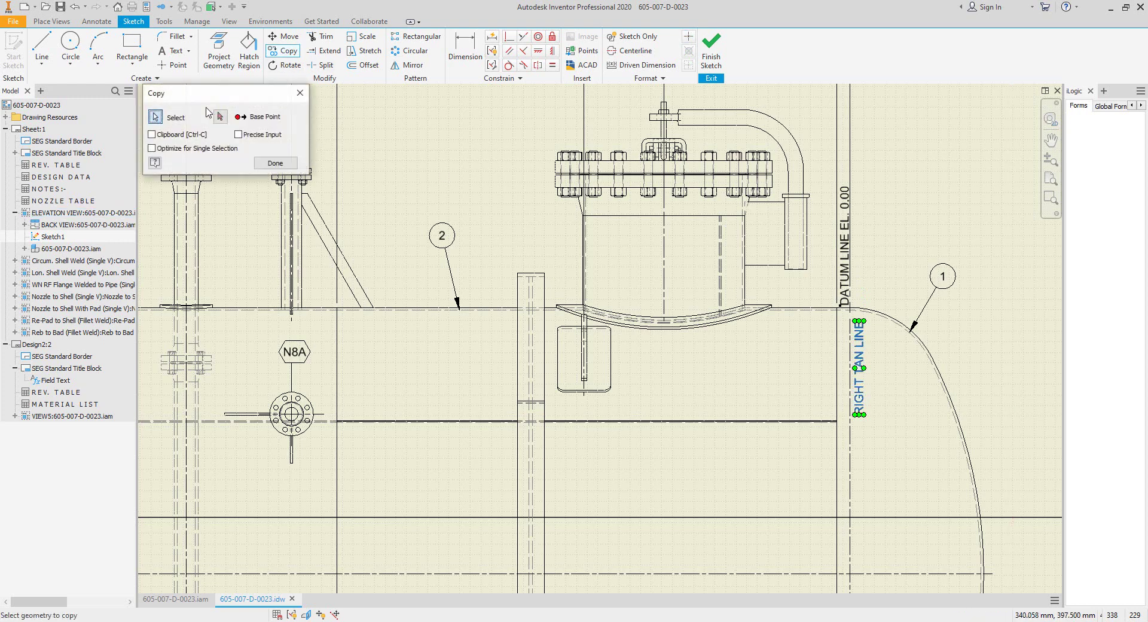
left_click(854, 415)
scroll(870, 377, "down", 5)
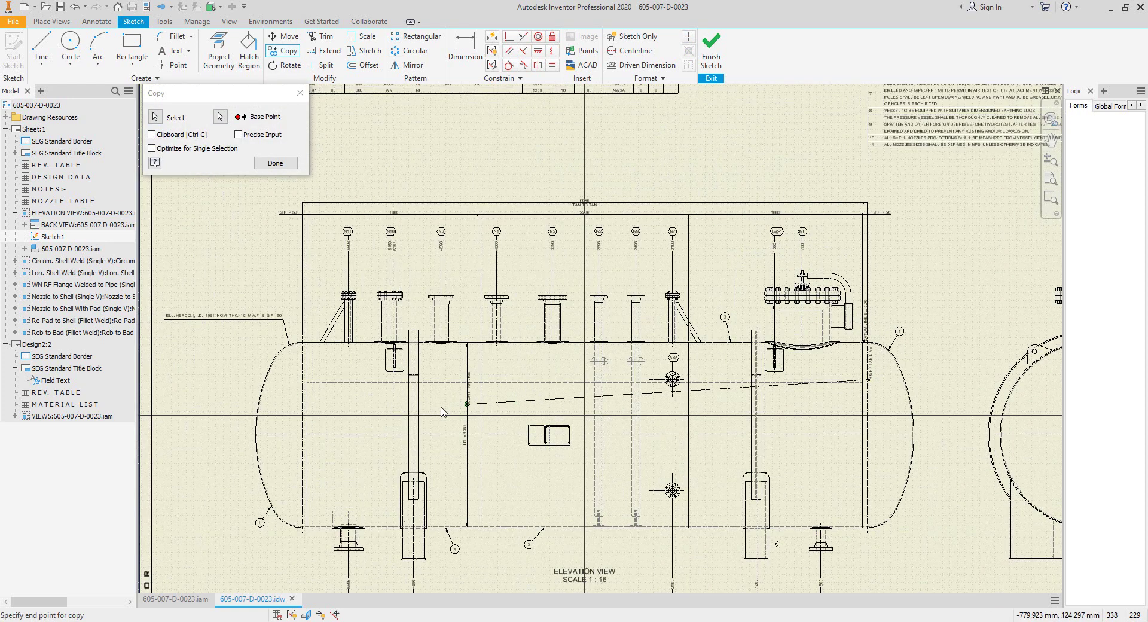
scroll(287, 397, "up", 3)
scroll(331, 392, "up", 2)
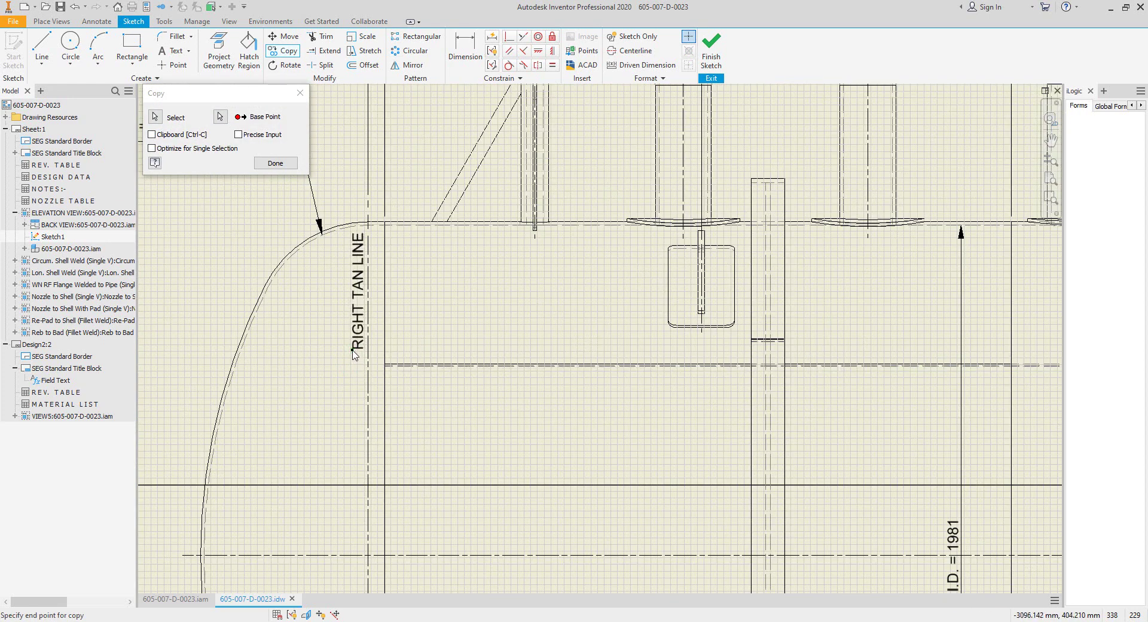
left_click(359, 348)
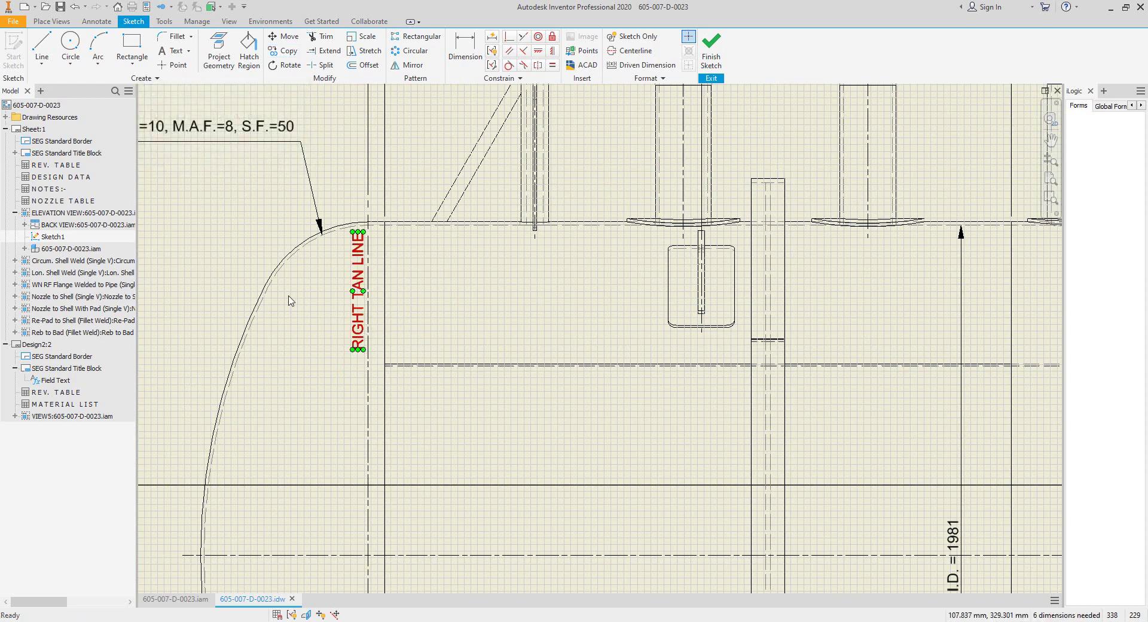
Step: Change the copied text at the left head to "LEFT TAN LINE"
left_click_drag(256, 316, 183, 312)
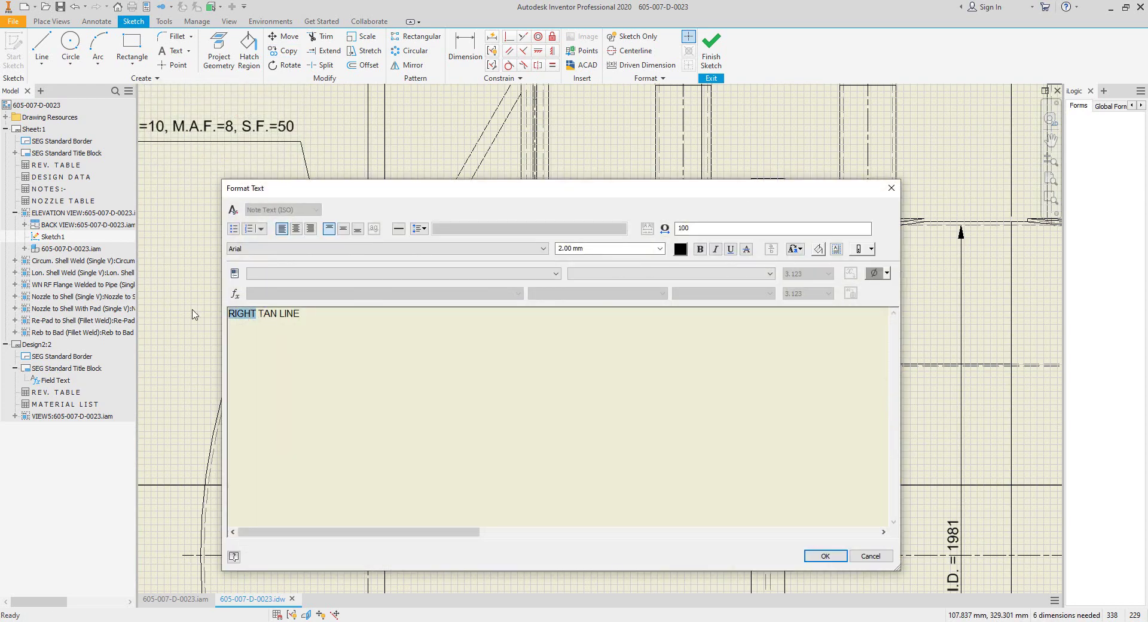
type("LEFT")
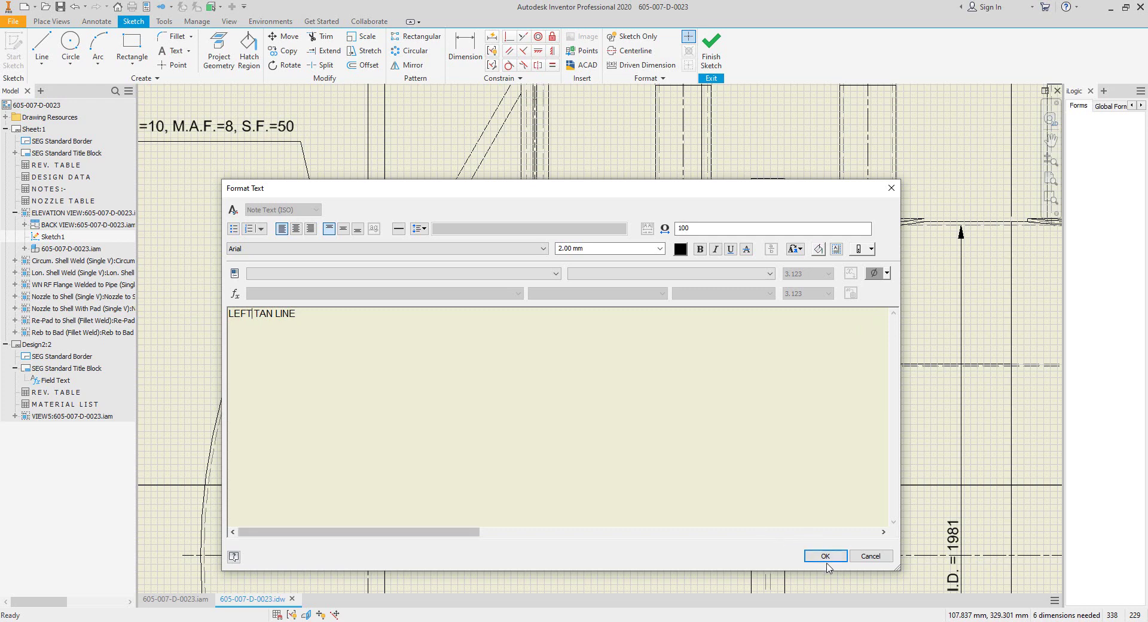
left_click(825, 560)
scroll(176, 124, "down", 3)
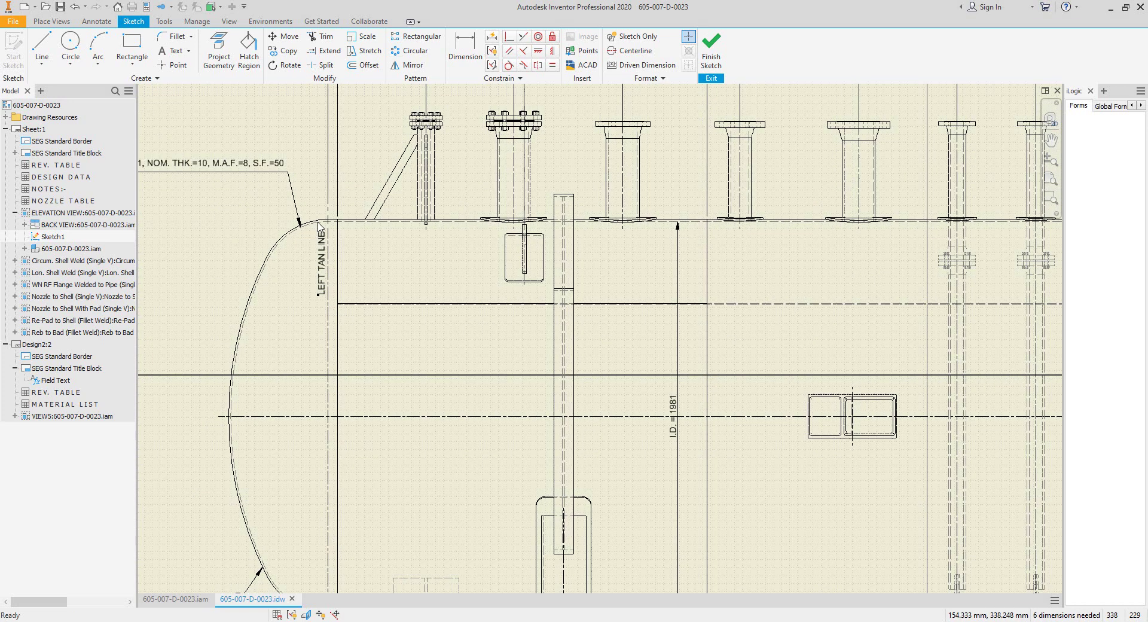
Step: Add the text "L.S.L-1" and place it just above the left shell course's longitudinal seam
left_click(171, 51)
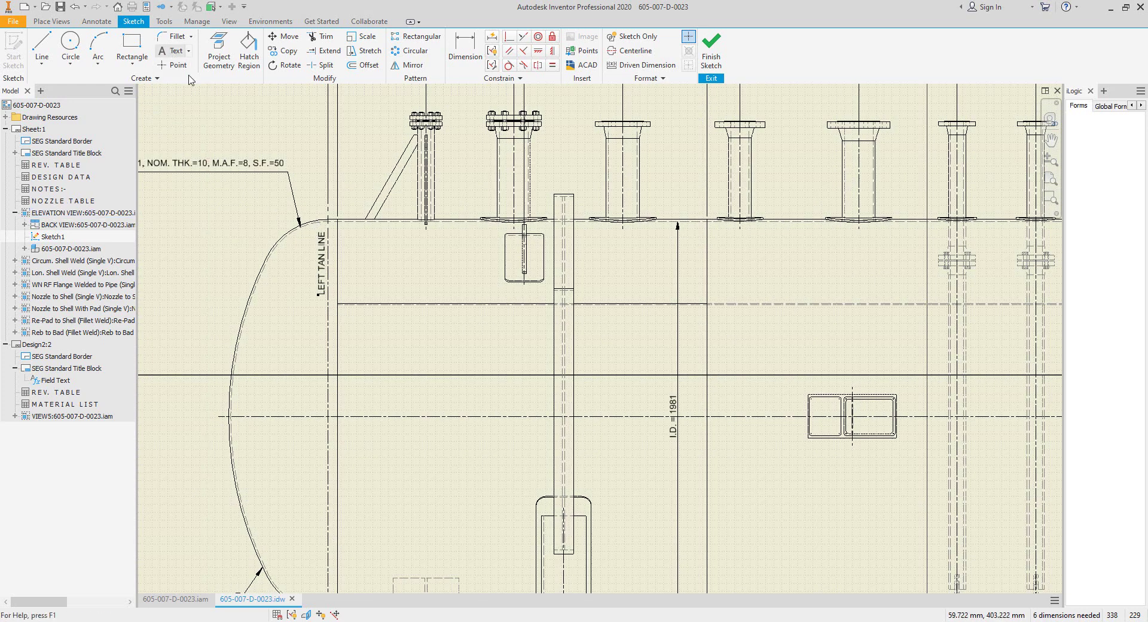
left_click(409, 317)
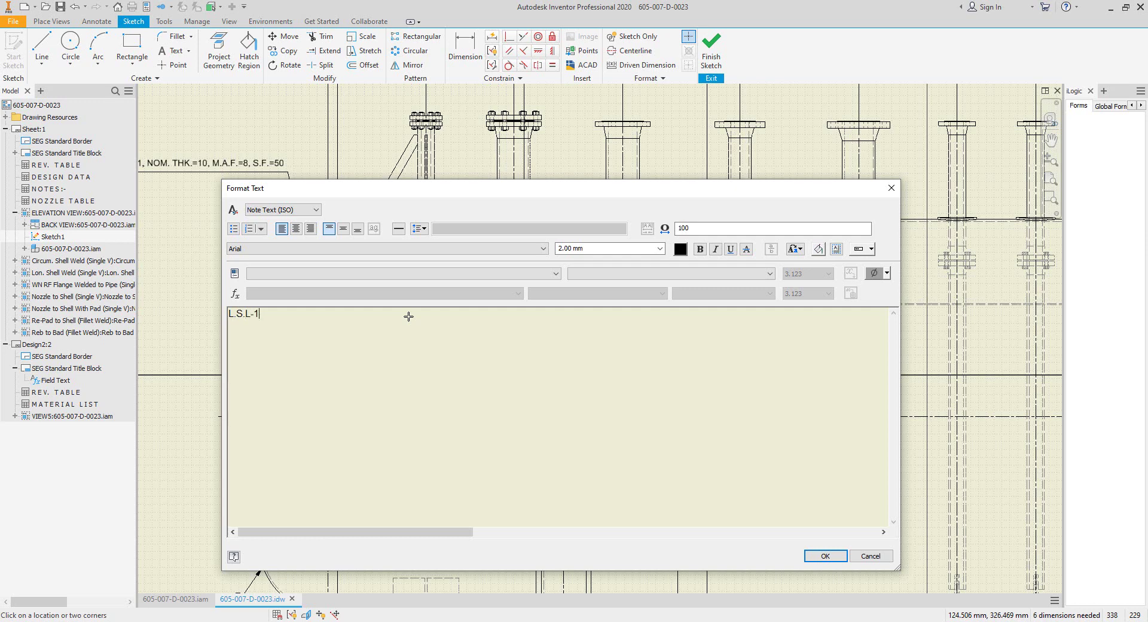
left_click(825, 556)
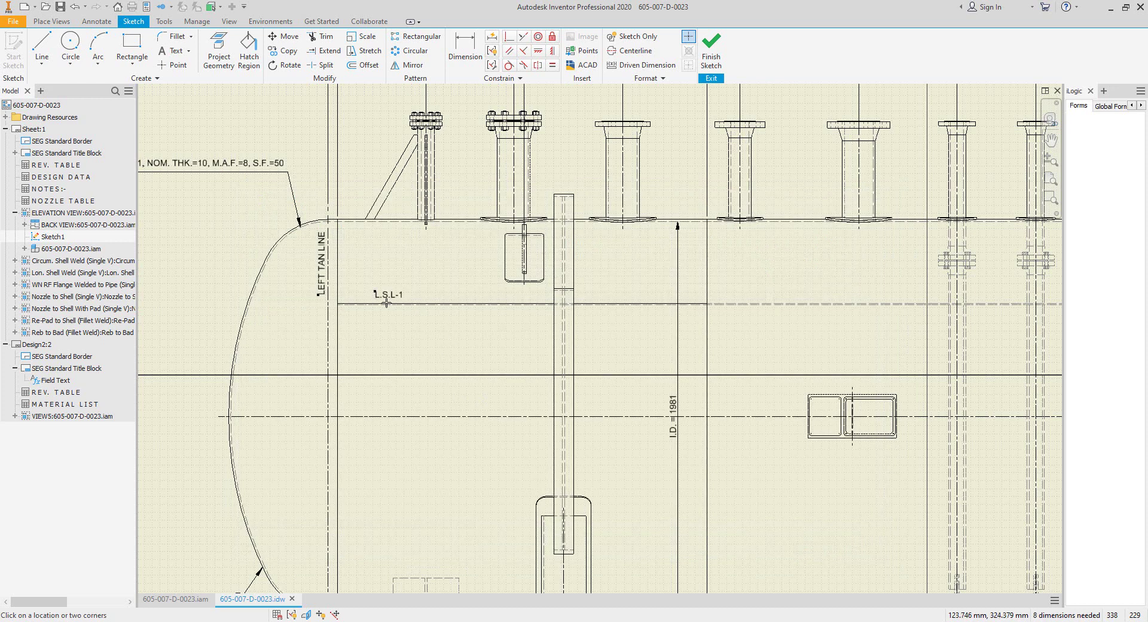
scroll(403, 305, "up", 5)
key("Escape")
left_click_drag(369, 294, 380, 305)
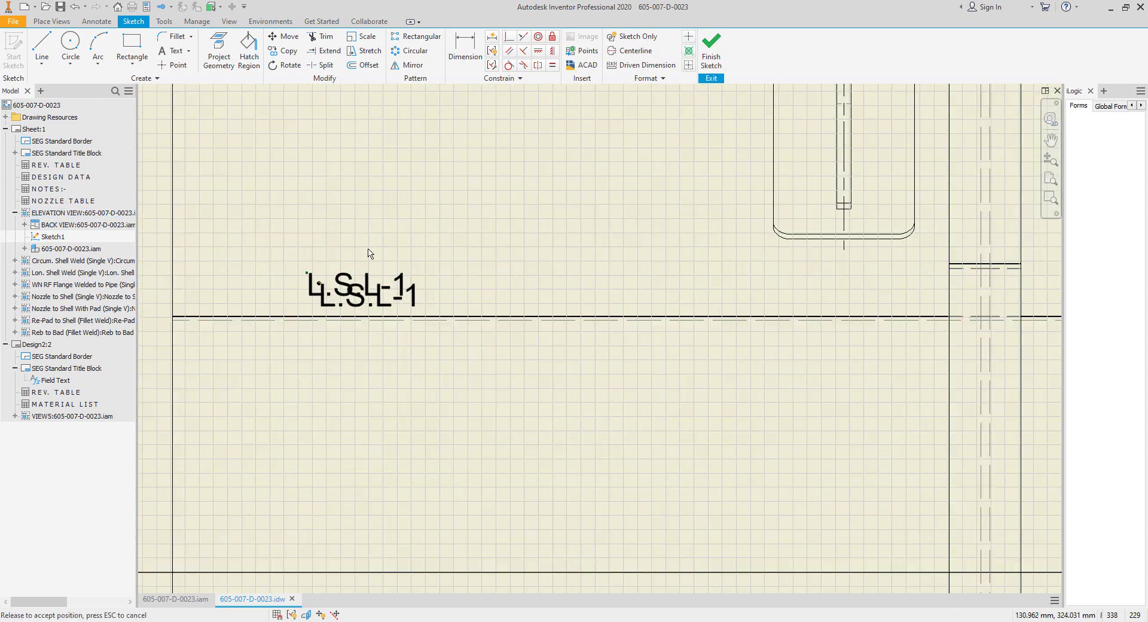
Step: Copy the "L.S.L-1" label to the longitudinal seams of the middle and right shell courses
left_click(288, 51)
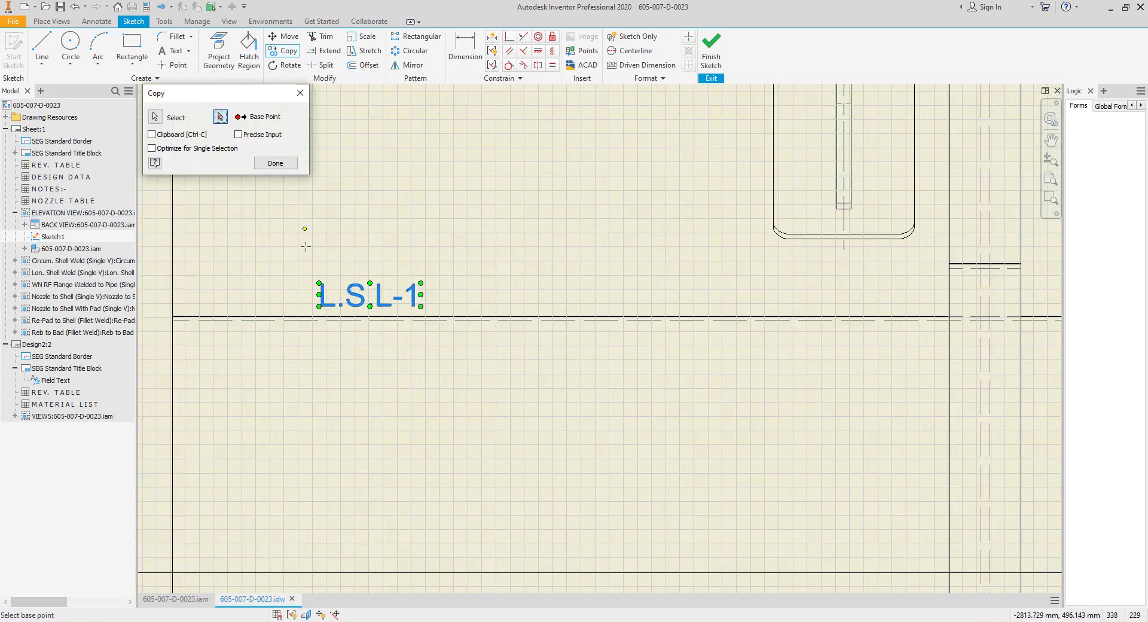
left_click(321, 287)
scroll(321, 287, "down", 7)
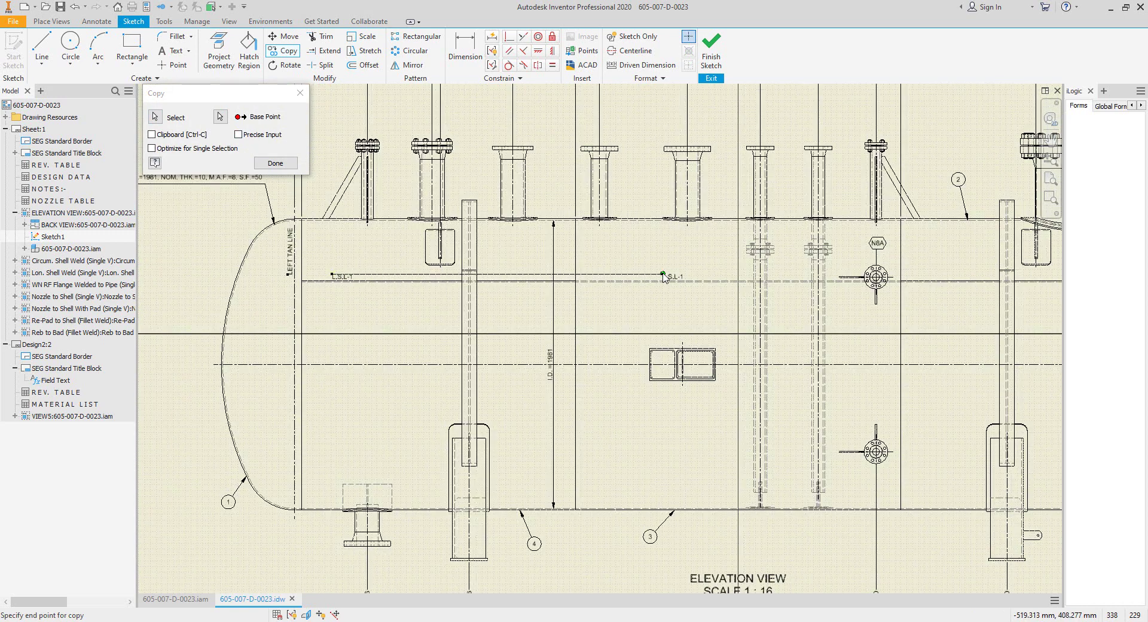
left_click(662, 275)
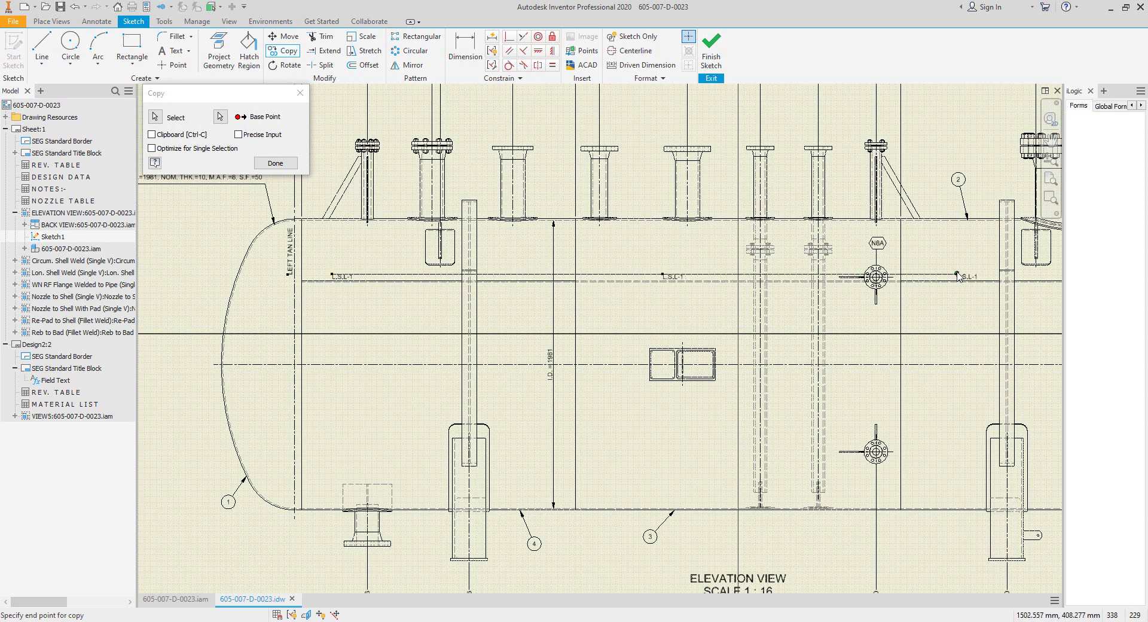
left_click(957, 275)
key("Escape")
Step: Change the copied seam labels to "L.S.L-2" on the middle shell course and "L.S.L-3" on the right one
scroll(701, 280, "up", 3)
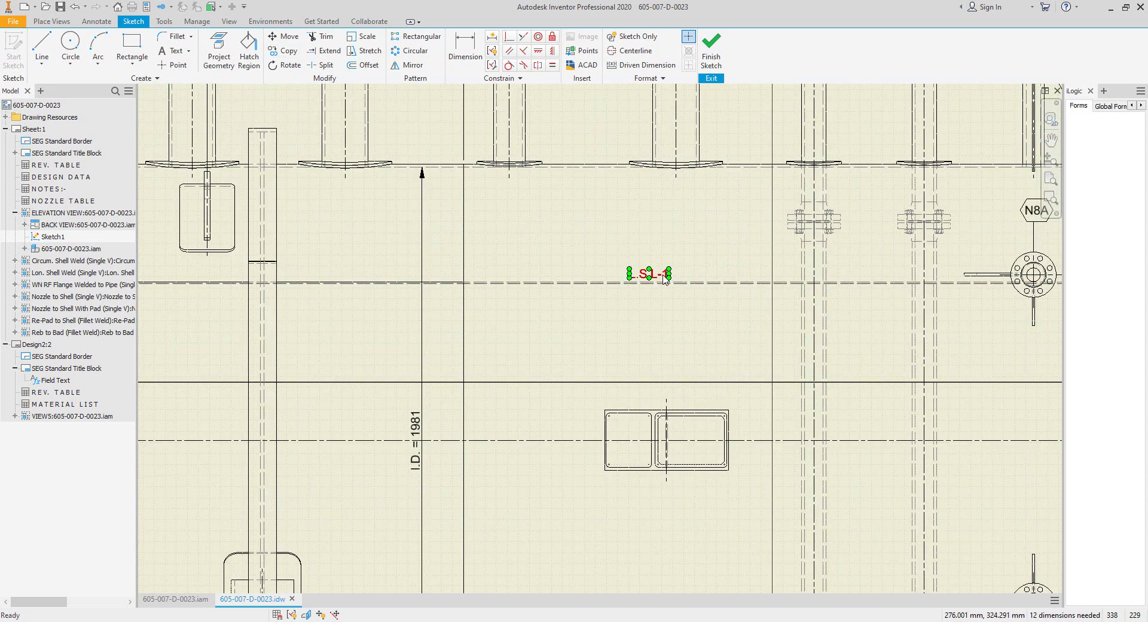
double_click(661, 276)
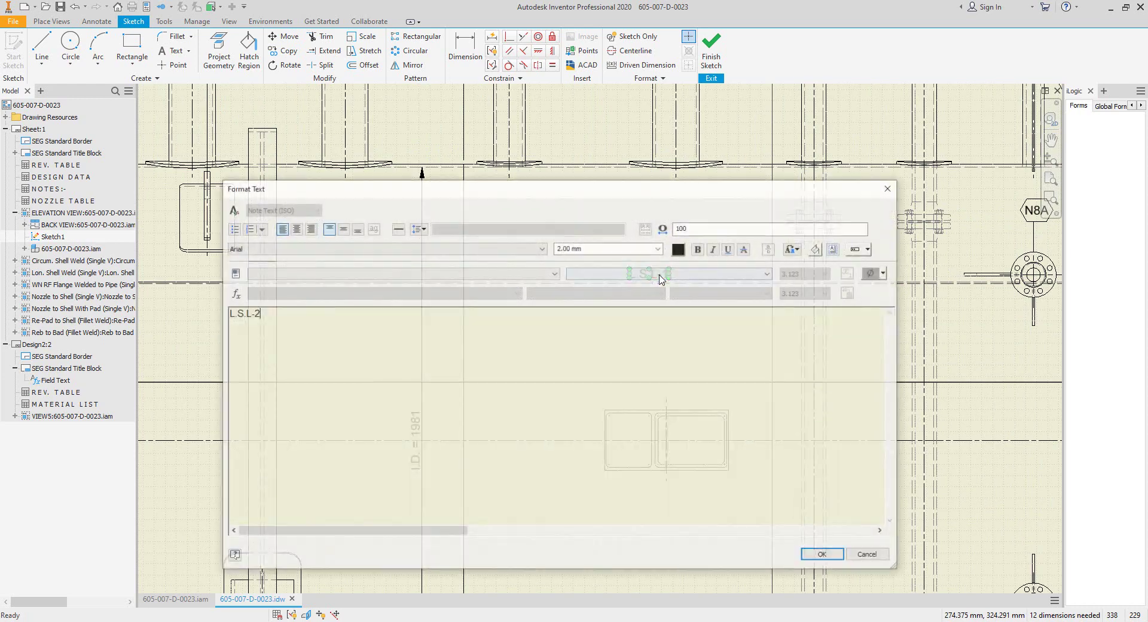
left_click(825, 555)
middle_click_drag(933, 454, 313, 464)
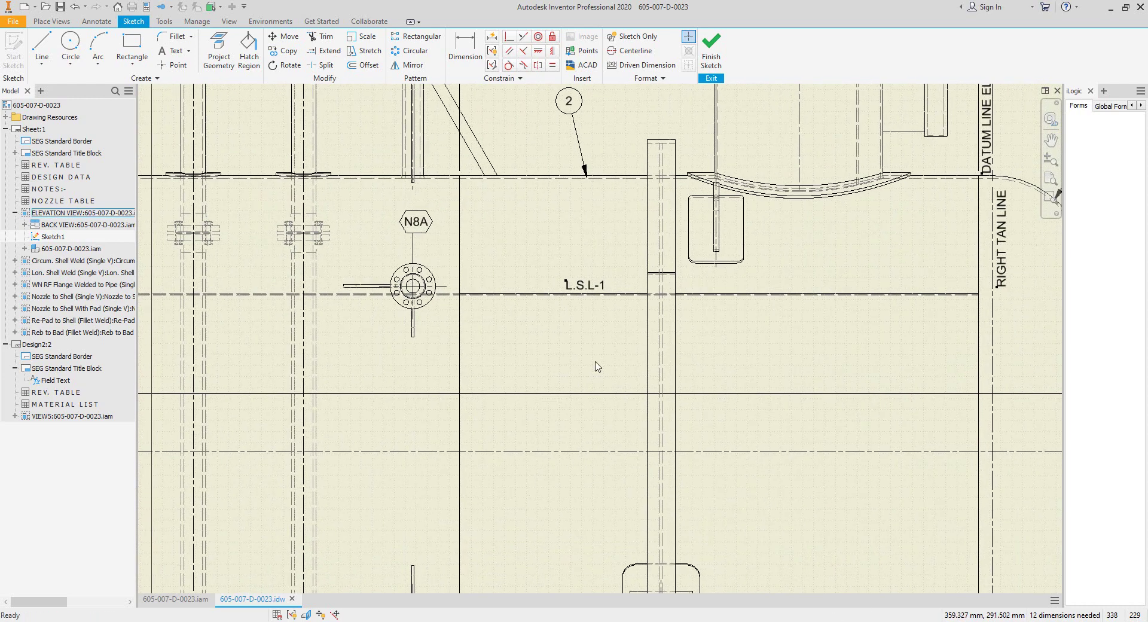
double_click(590, 286)
key("BackSpace")
type("3")
left_click(827, 557)
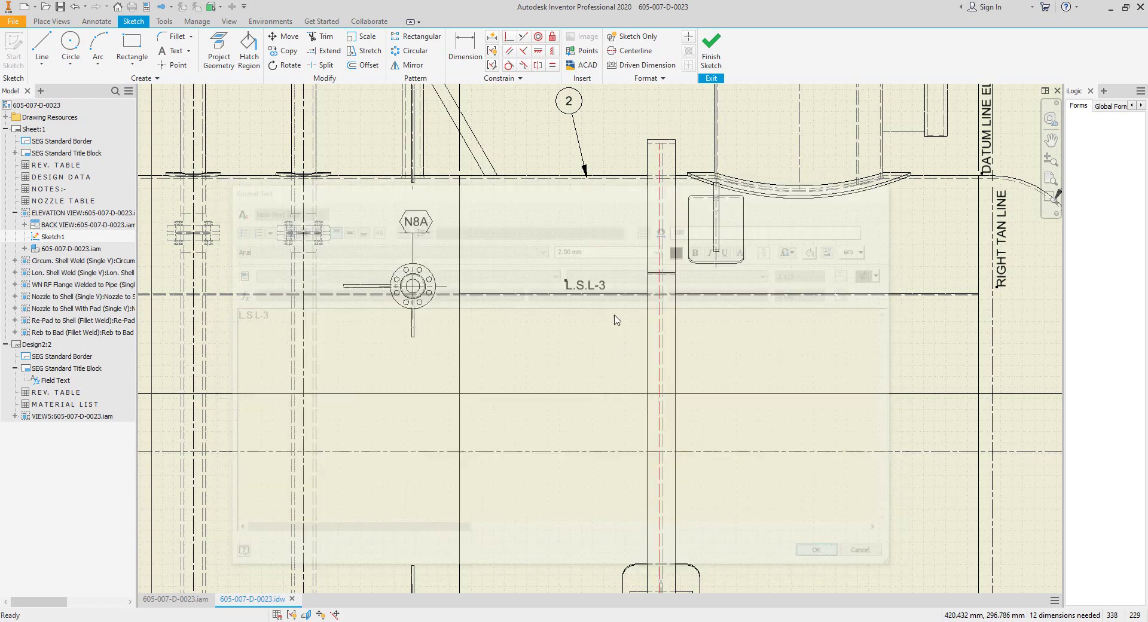
Step: Add the text "C.S.L-1" beside the circumferential seam between the left head and the shell
scroll(622, 305, "down", 3)
middle_click_drag(539, 319, 746, 249)
mouse_move(235, 262)
middle_mouse_down()
mouse_move(422, 279)
mouse_move(449, 267)
middle_mouse_up()
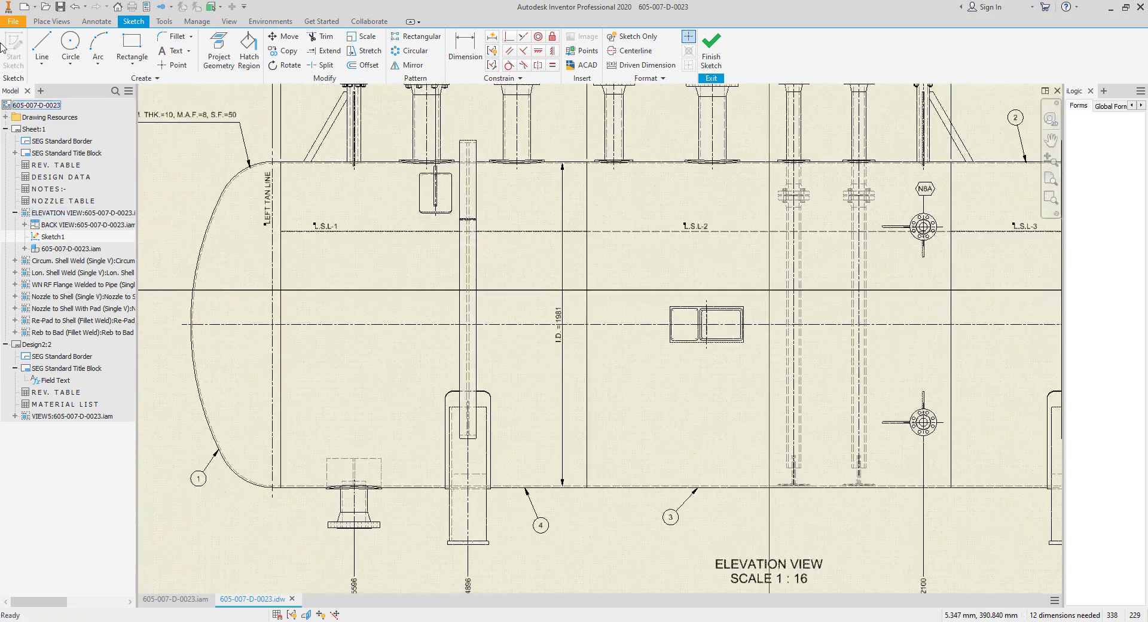
left_click(164, 55)
scroll(296, 282, "up", 3)
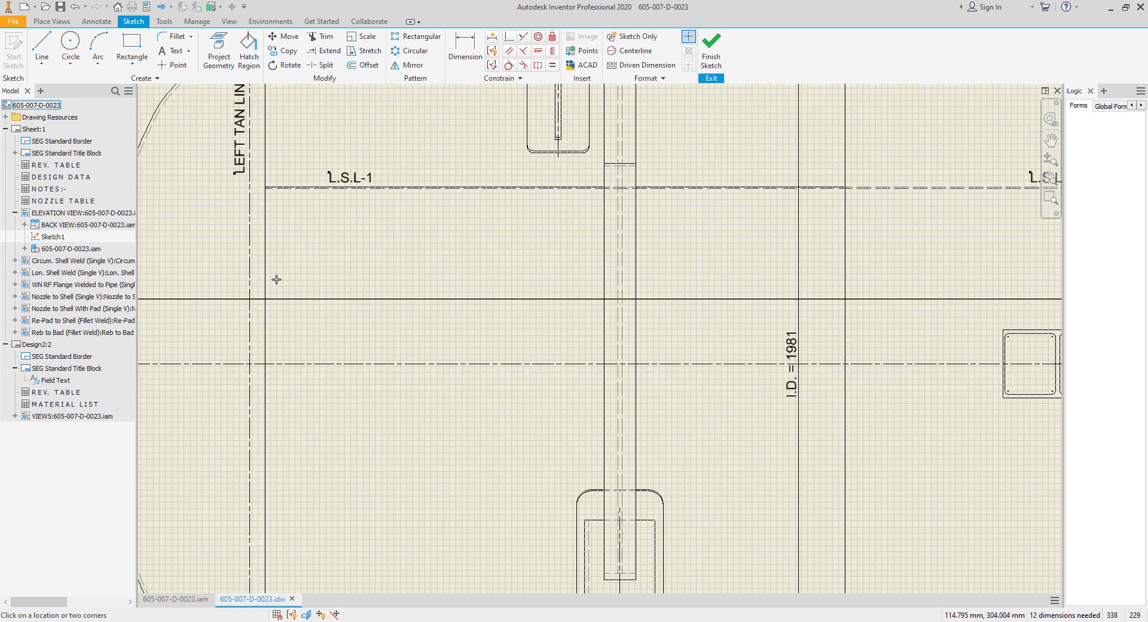
left_click(276, 279)
type("C")
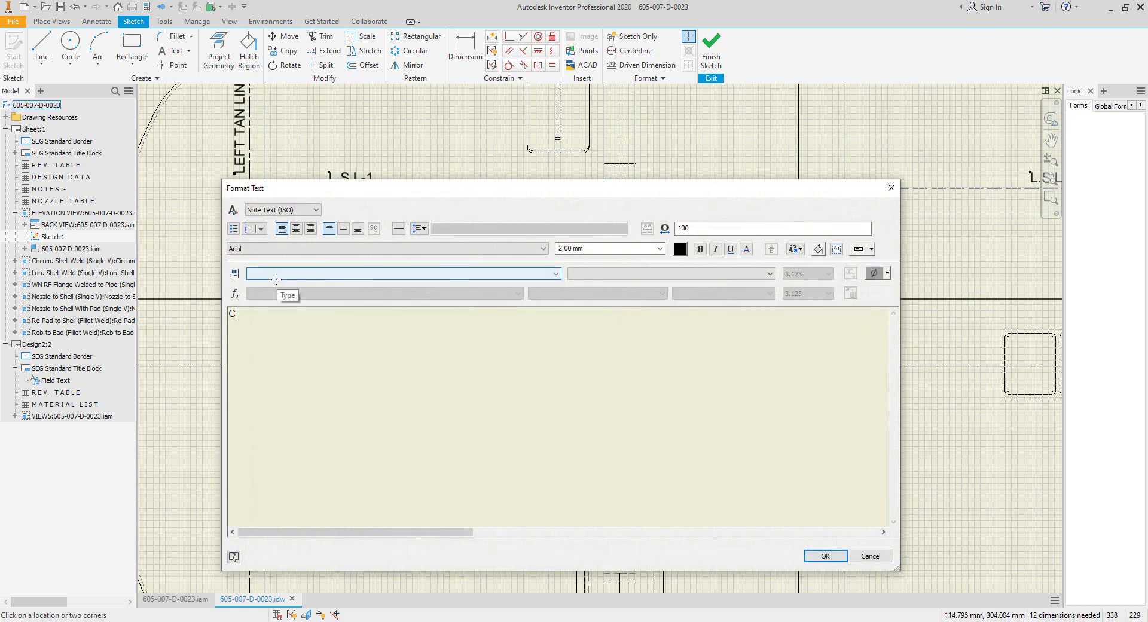
type(".S.L-1")
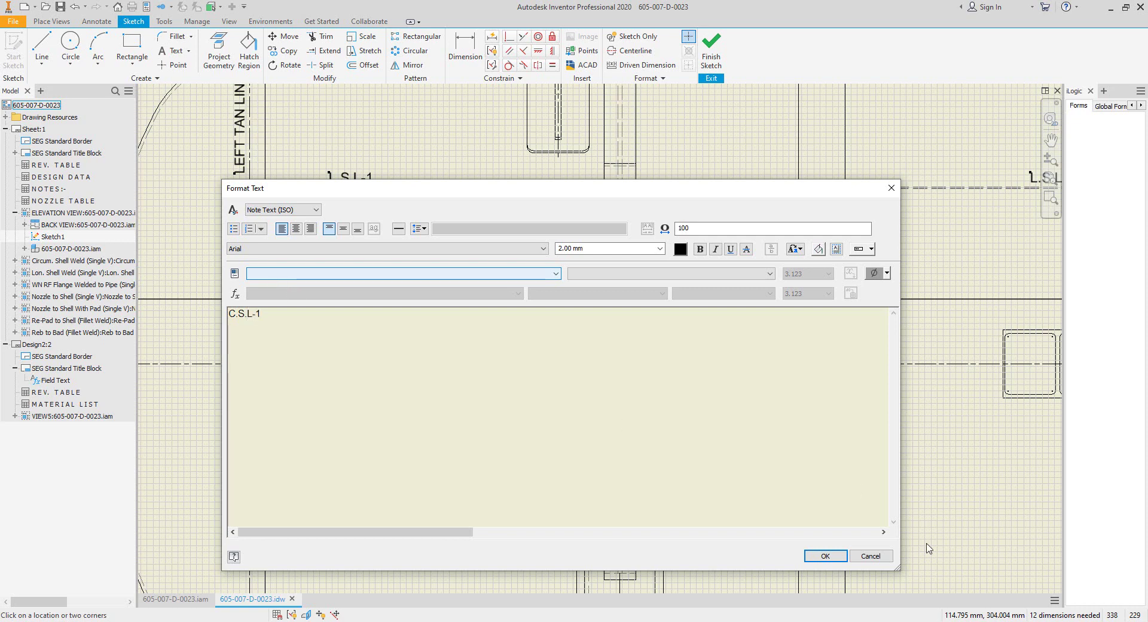
left_click(824, 556)
Step: Rotate the "C.S.L-1" text 90 degrees counterclockwise and move it close to the left head's circumferential seam
right_click(299, 287)
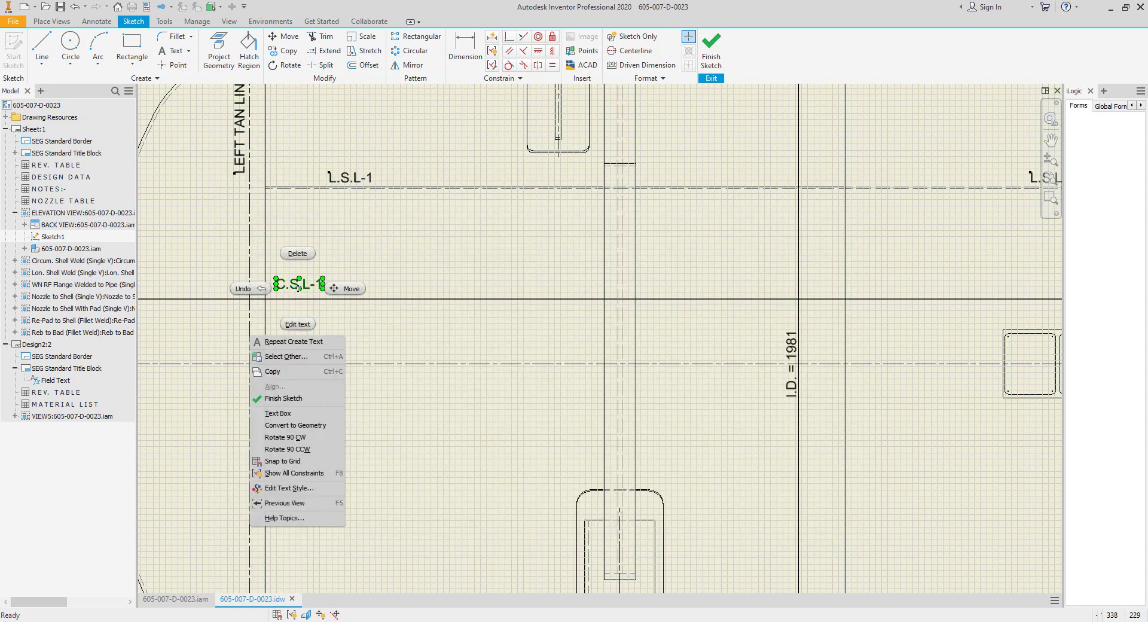
left_click(287, 449)
left_click_drag(281, 289, 264, 286)
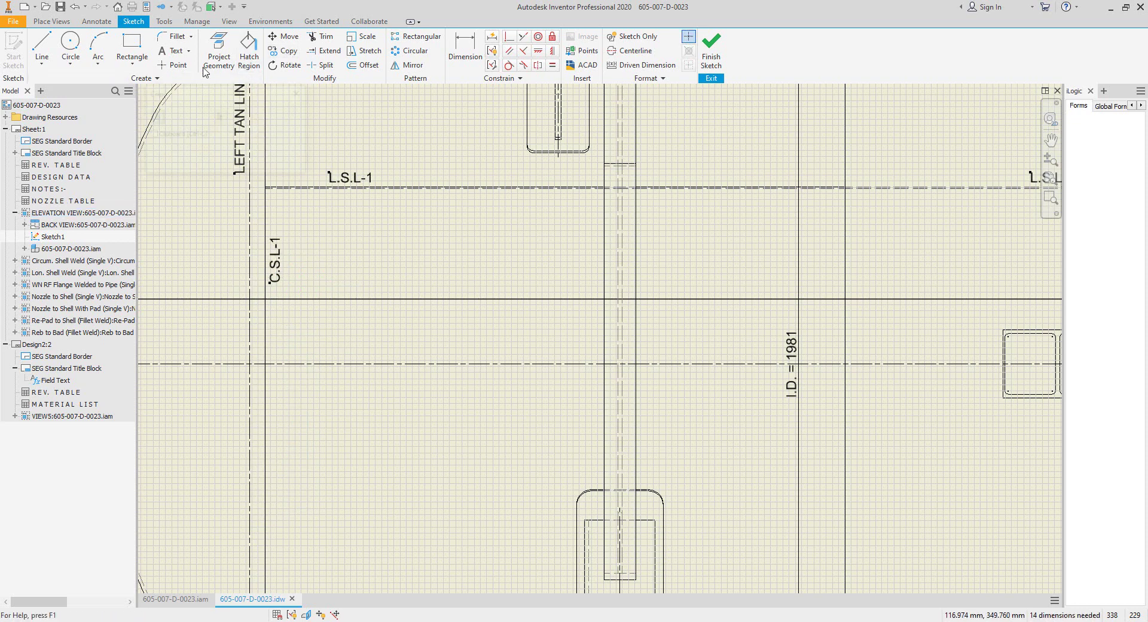
Step: Copy the "C.S.L-1" label to the two intermediate circumferential shell seams and the right head's circumferential seam
left_click(283, 50)
left_click(219, 117)
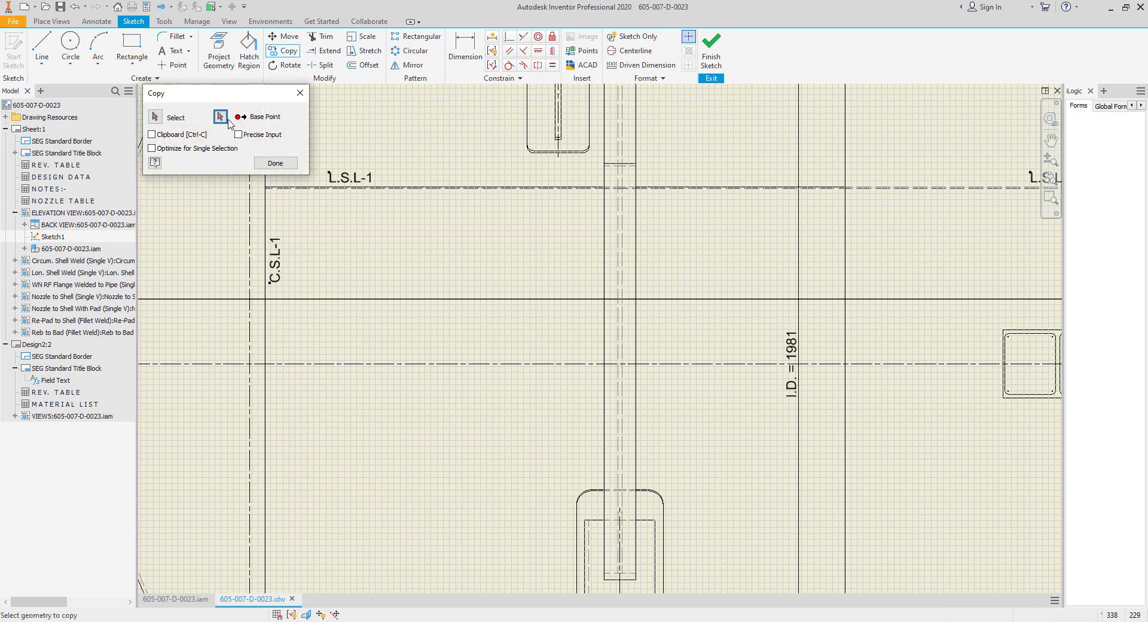
left_click(275, 270)
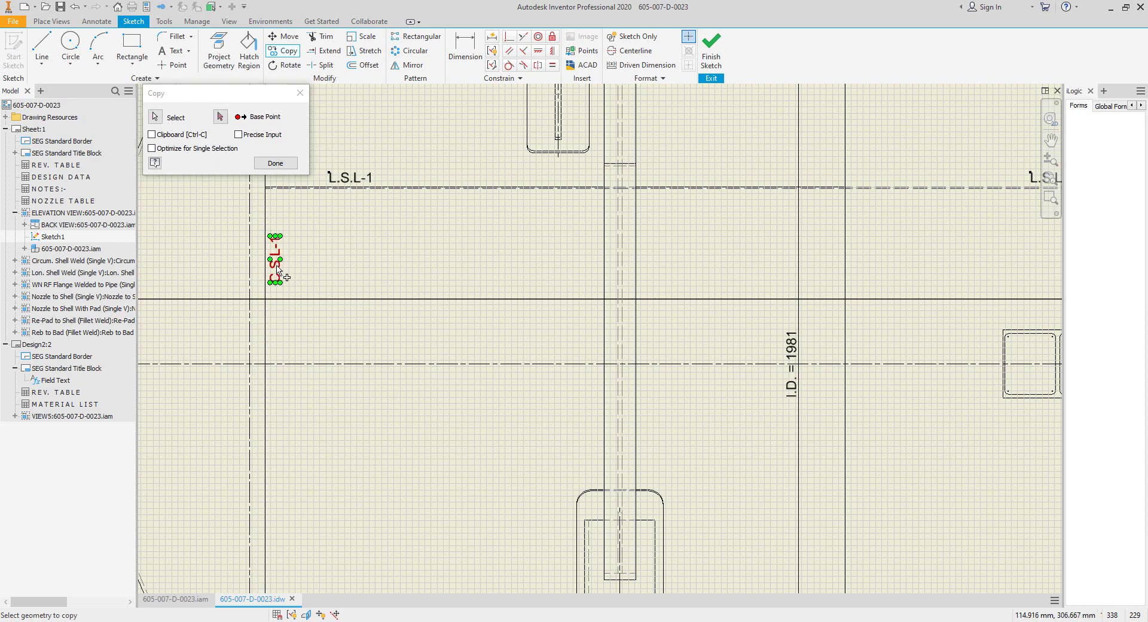
left_click(221, 117)
left_click(274, 282)
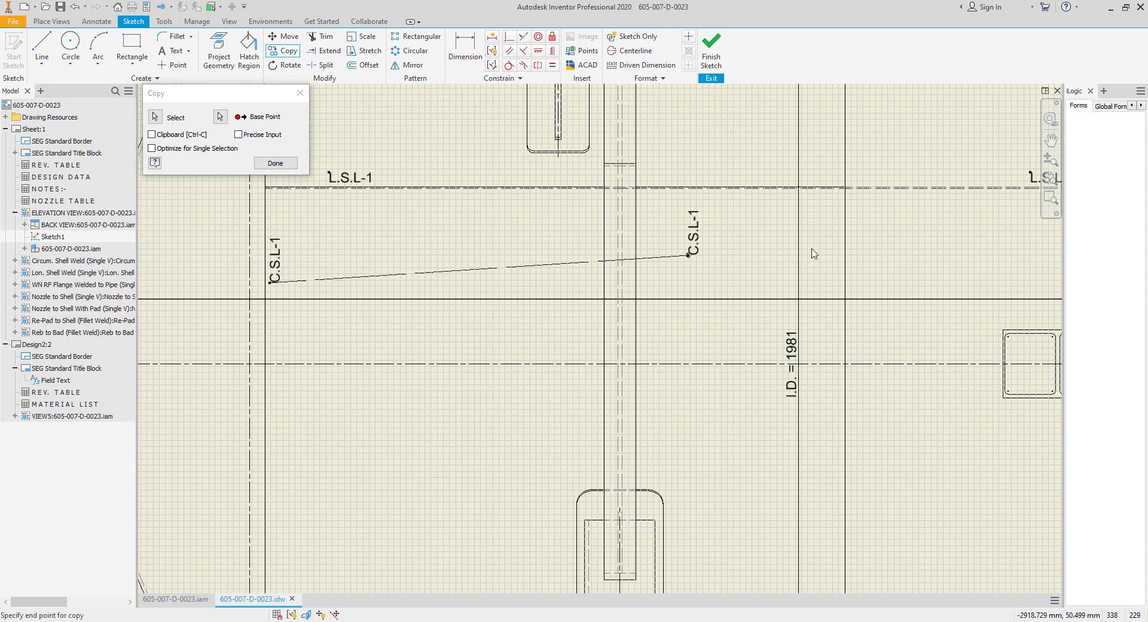
mouse_move(815, 248)
middle_mouse_down()
mouse_move(547, 342)
mouse_move(537, 356)
middle_mouse_up()
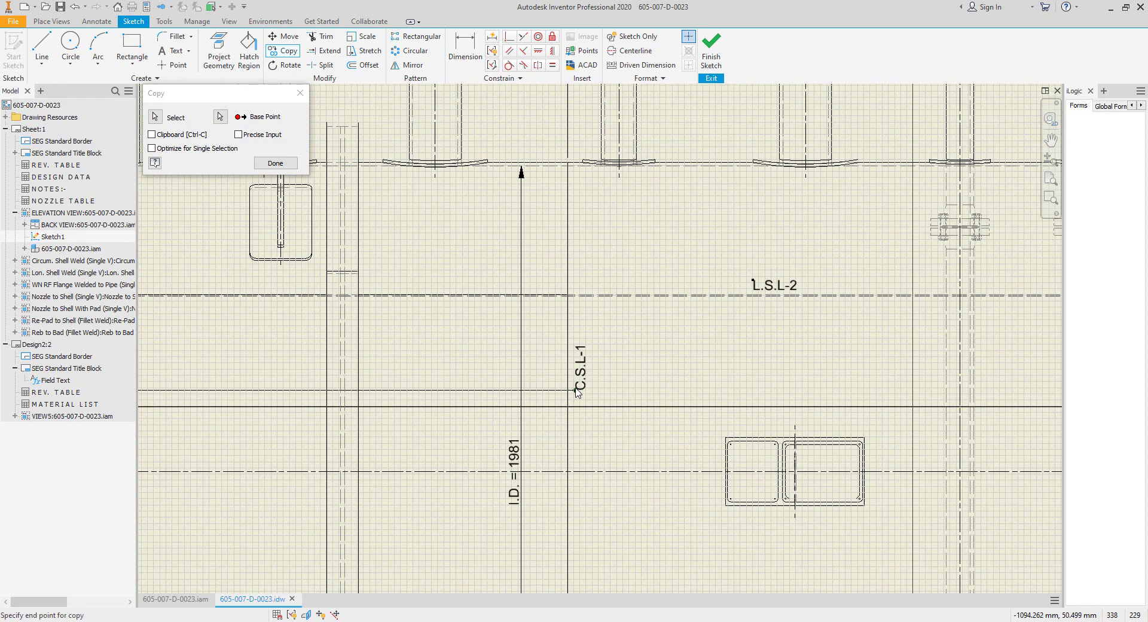
left_click(576, 392)
scroll(577, 392, "down", 3)
middle_click_drag(693, 392, 470, 393)
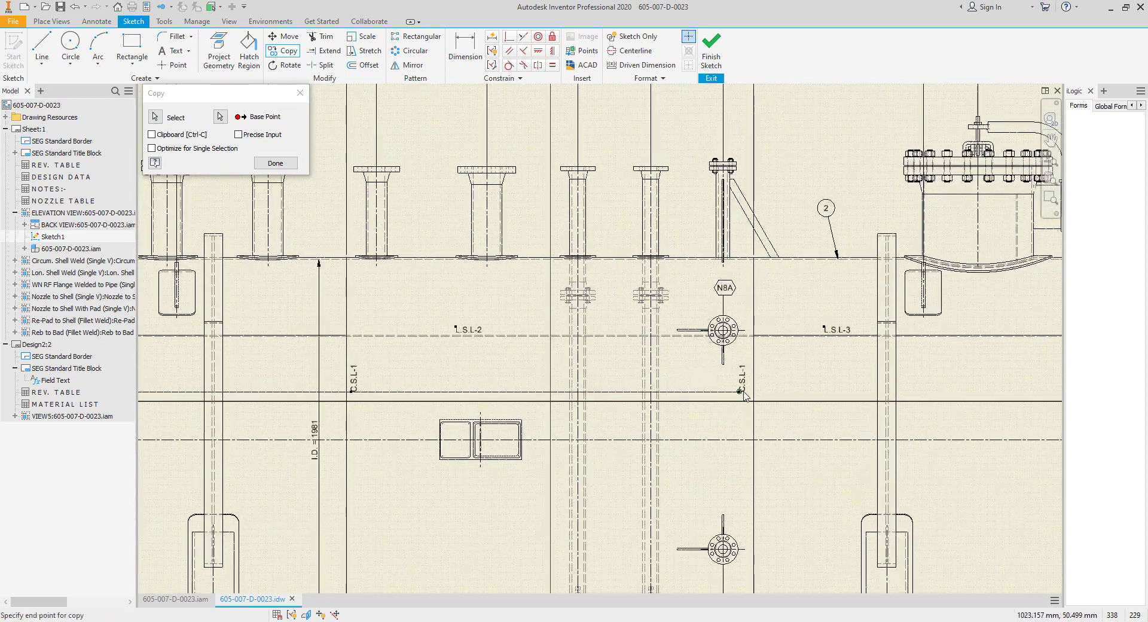
left_click(744, 392)
middle_click_drag(836, 385, 486, 396)
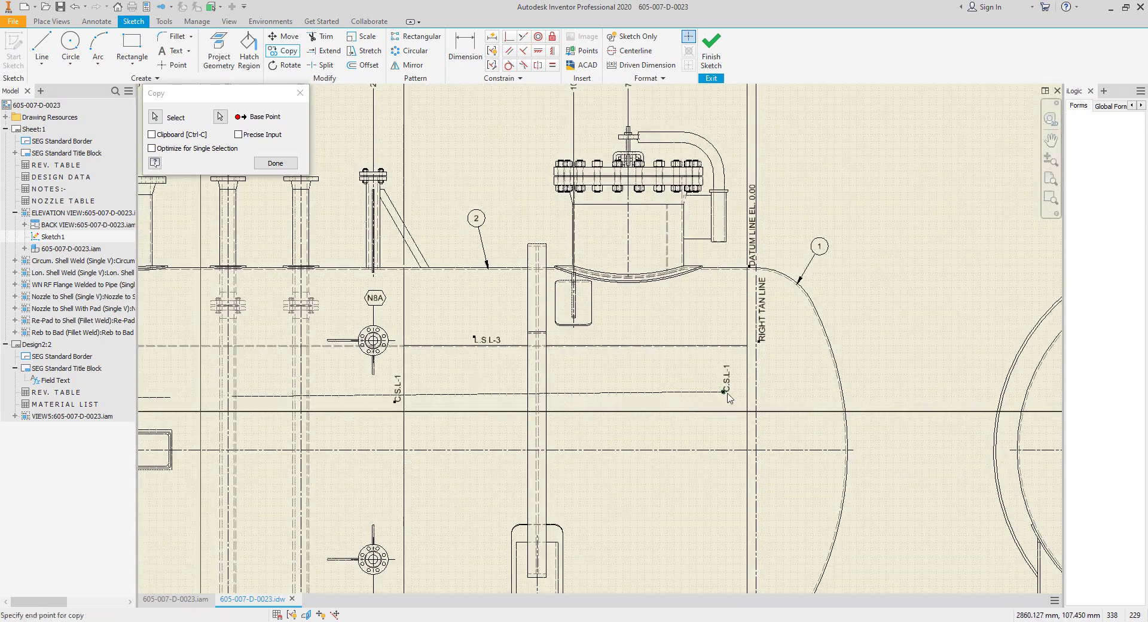
left_click(736, 402)
key("Escape")
Step: Change the copied label at the seam between the left and middle shell courses to "C.S.L-2"
middle_click_drag(365, 399, 828, 344)
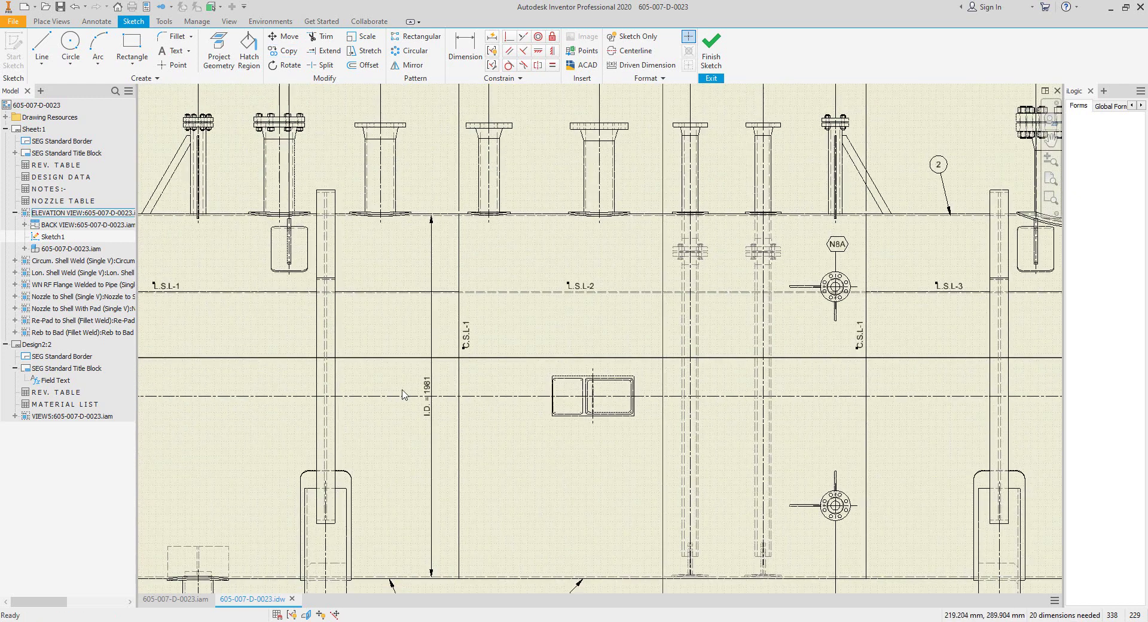
middle_click_drag(396, 377, 668, 364)
scroll(735, 323, "up", 2)
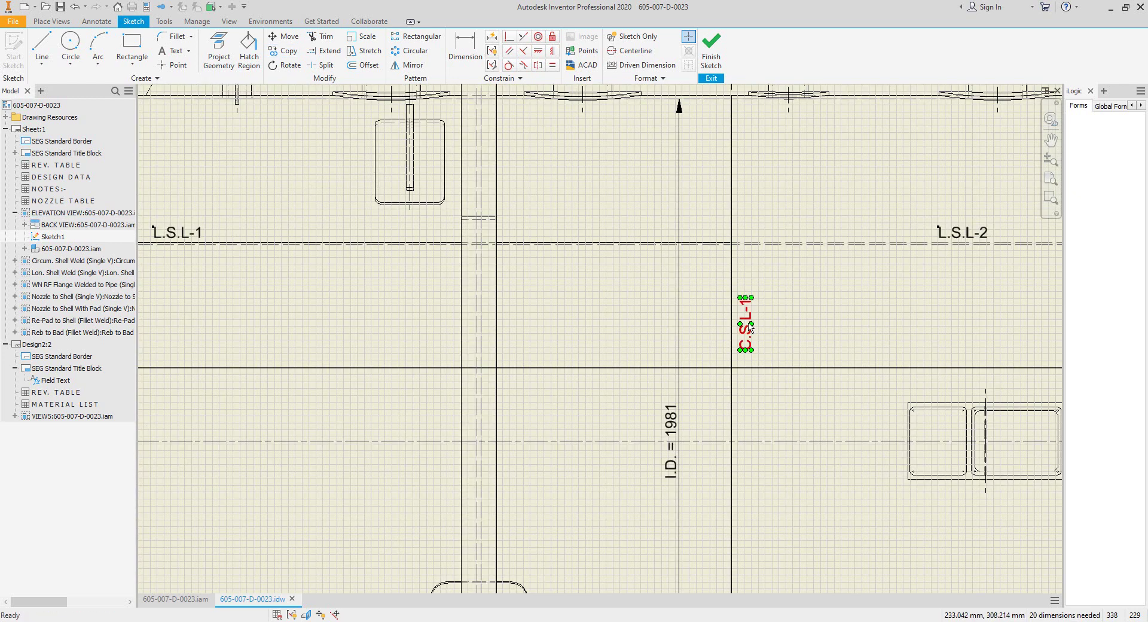
left_click(746, 322)
key("2")
scroll(745, 328, "up", 2)
double_click(749, 326)
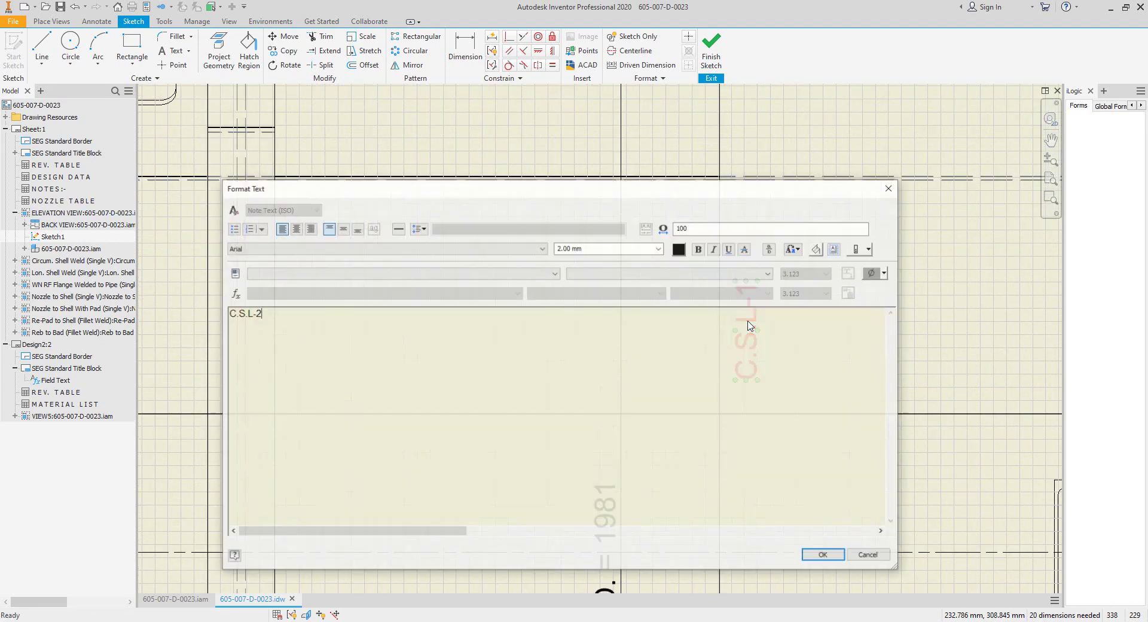
key("BackSpace")
type("2")
left_click(825, 555)
Step: Change the copied label at the seam between the middle and right shell courses to "C.S.L-3"
scroll(627, 320, "down", 3)
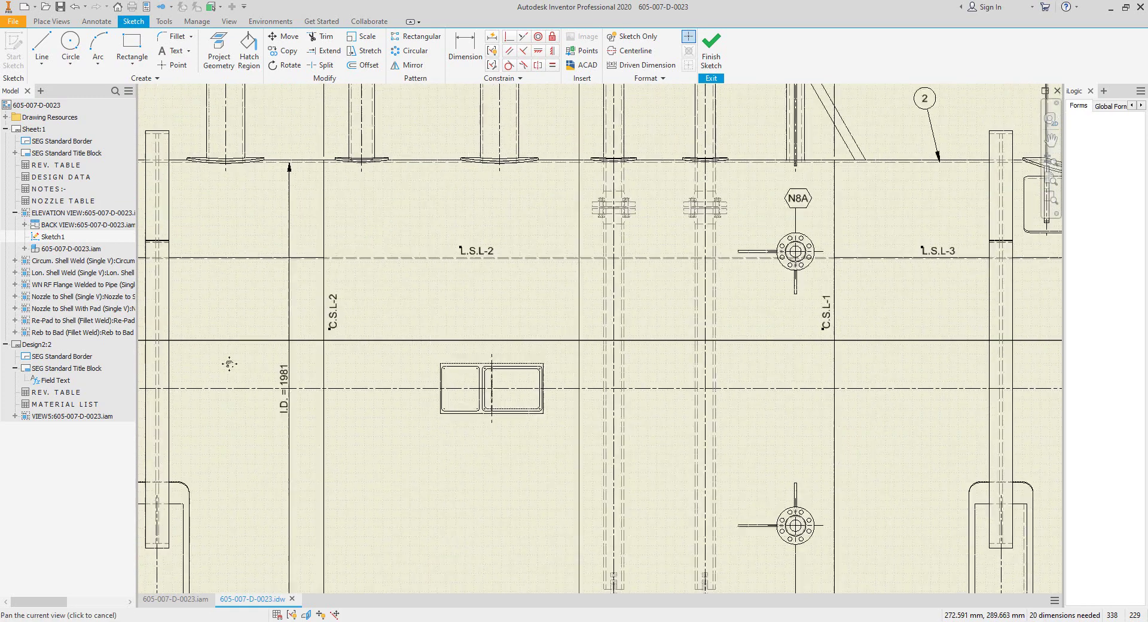
scroll(564, 299, "up", 4)
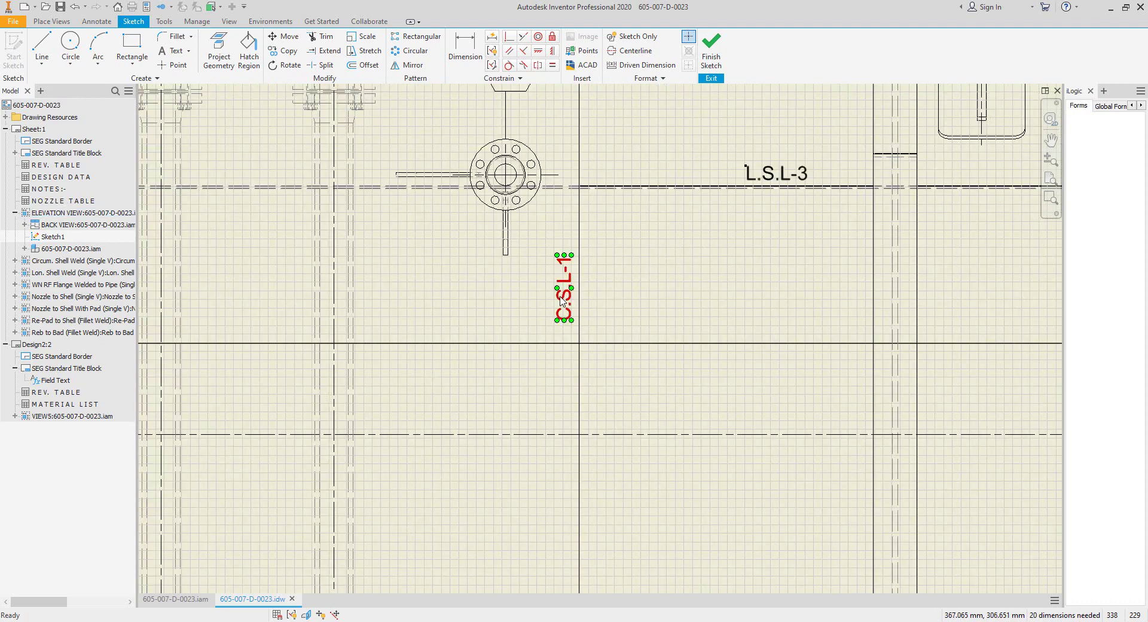
double_click(562, 301)
key("BackSpace")
type("3")
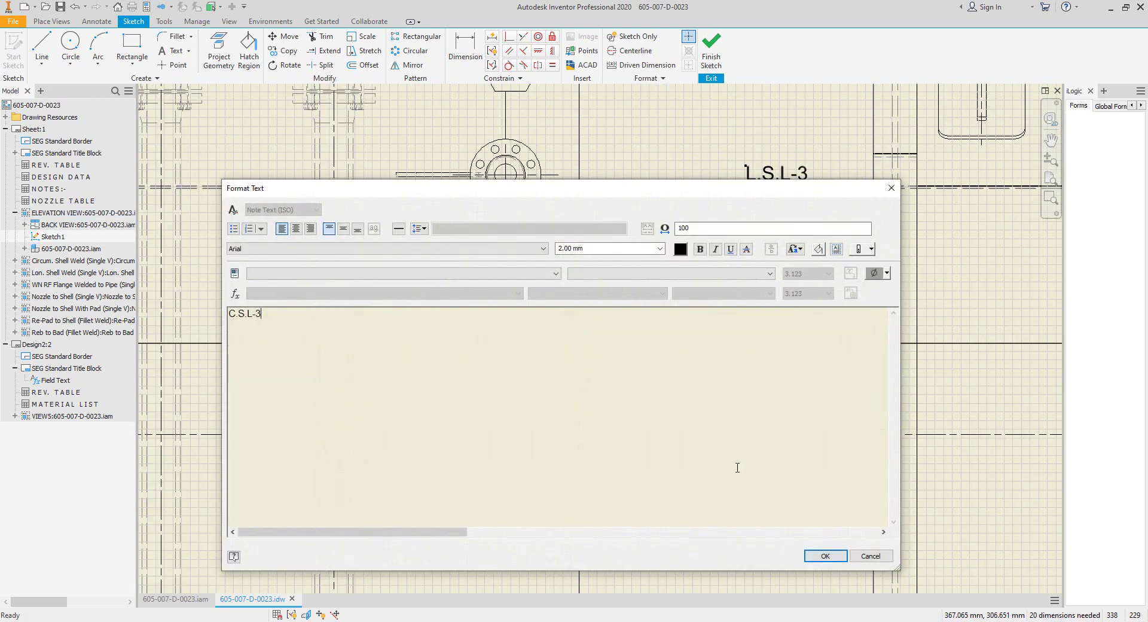
left_click(825, 555)
Step: Change the copied label at the right head's circumferential seam to "C.S.L-4" and finish the sketch
scroll(640, 385, "up", 5)
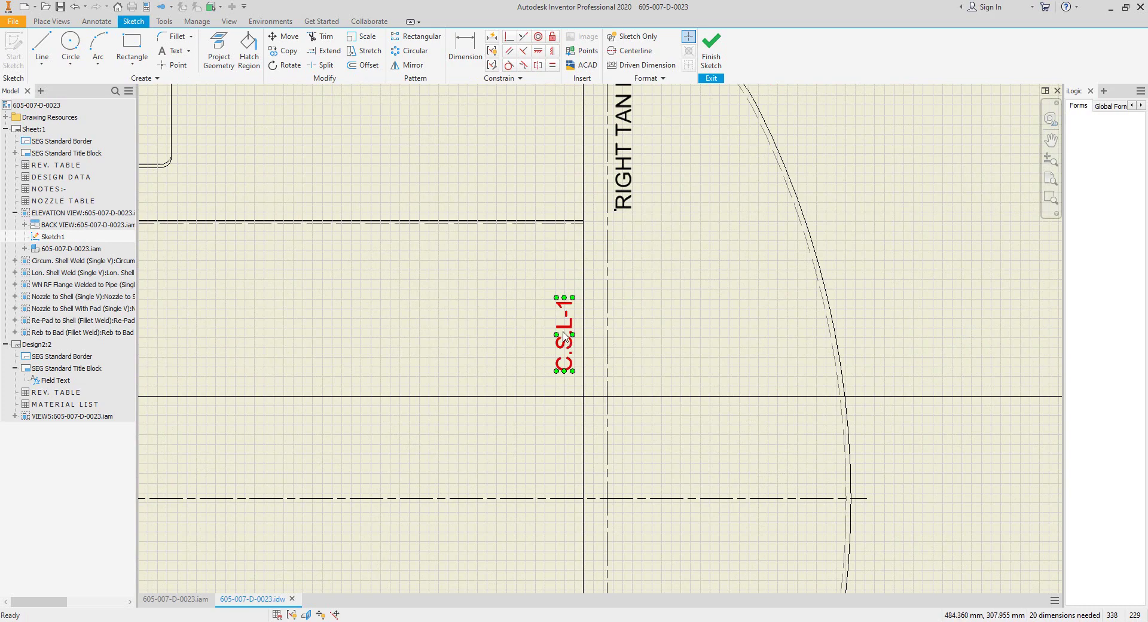
double_click(562, 332)
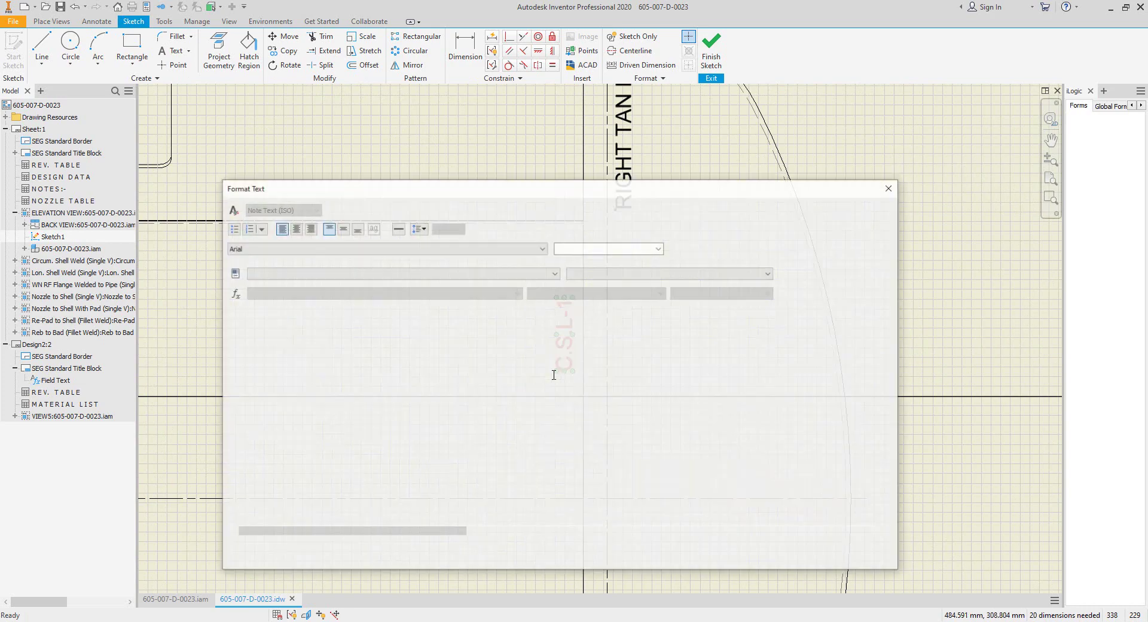
key("BackSpace")
type("4")
left_click(829, 562)
scroll(689, 391, "down", 5)
scroll(656, 391, "down", 2)
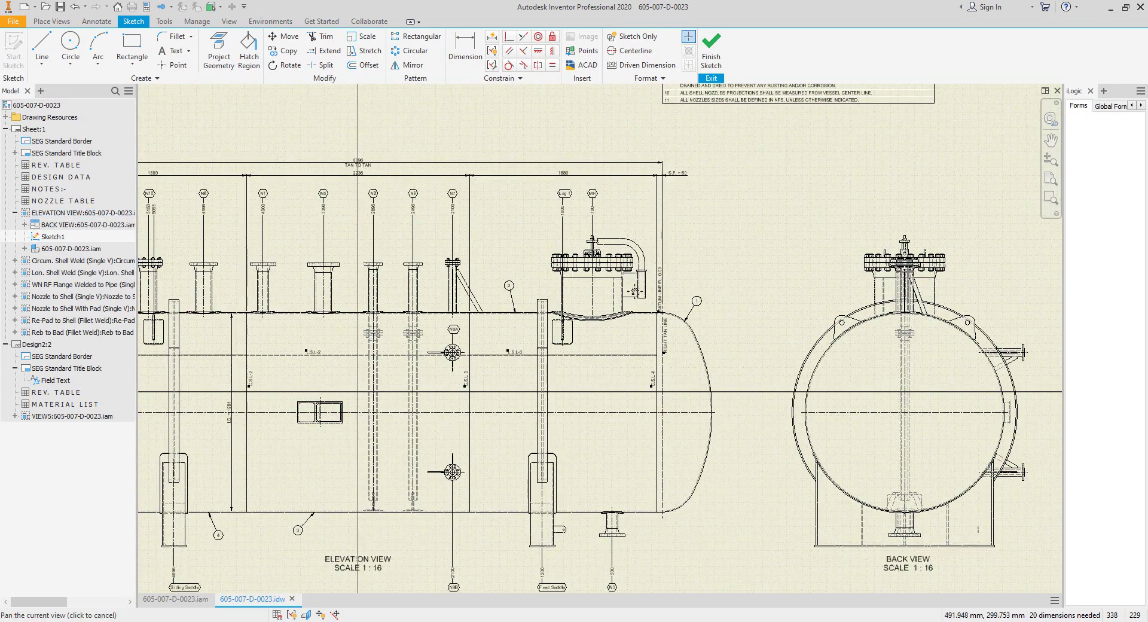
middle_click_drag(656, 391, 699, 304)
mouse_move(465, 354)
middle_mouse_down()
mouse_move(588, 326)
mouse_move(601, 346)
middle_mouse_up()
right_click(592, 261)
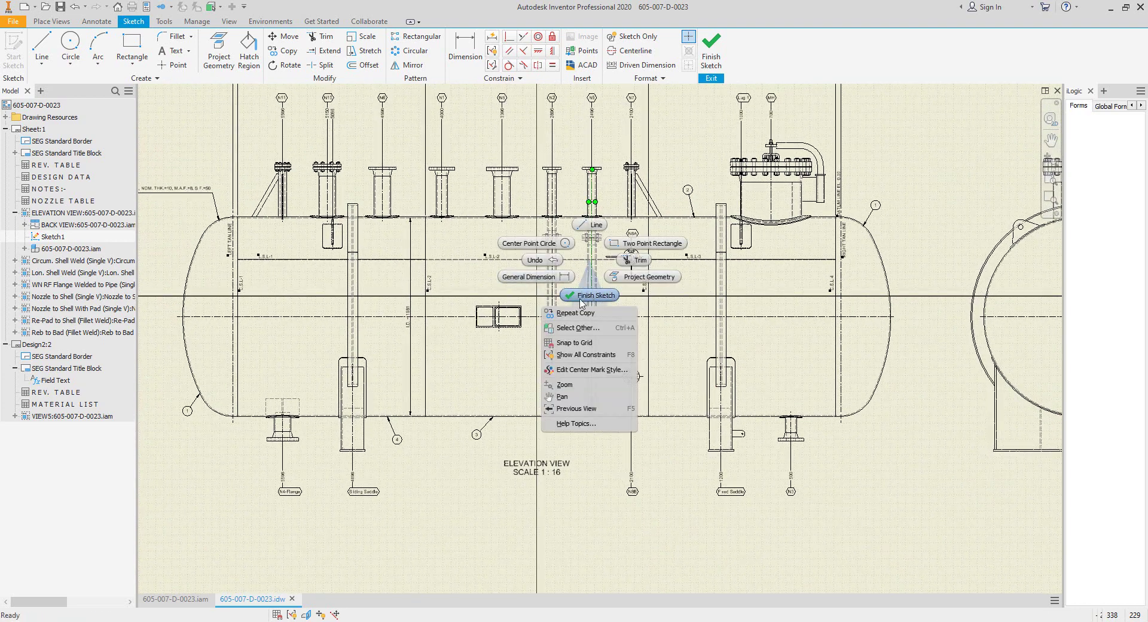
left_click(591, 294)
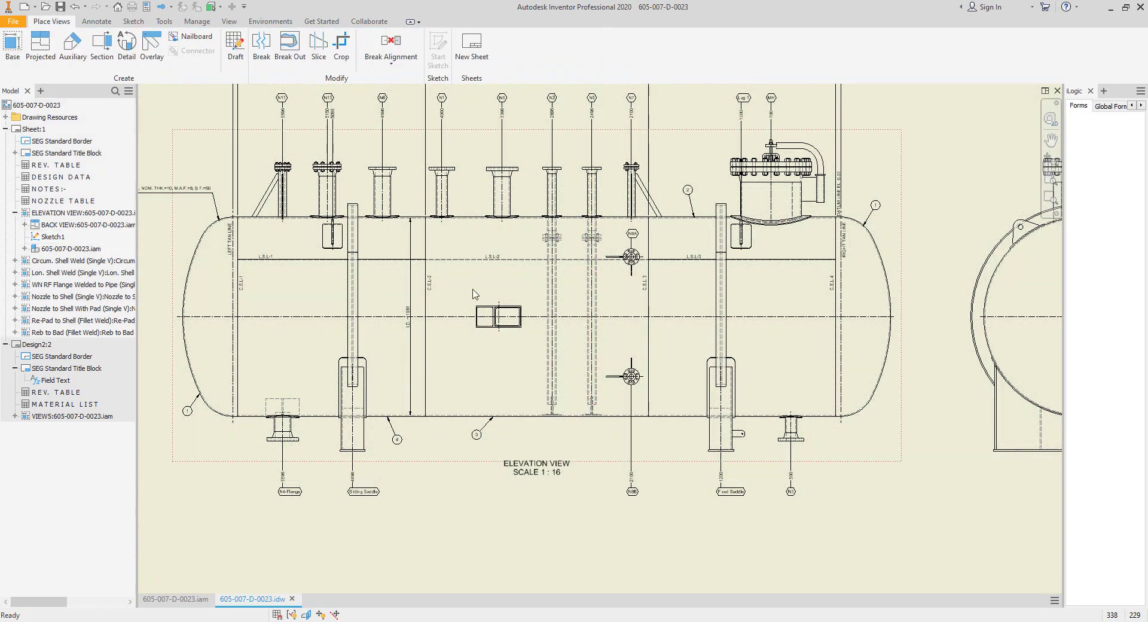
Step: Show the center of gravity mark of the vessel assembly in the elevation view
middle_click_drag(498, 312, 521, 375)
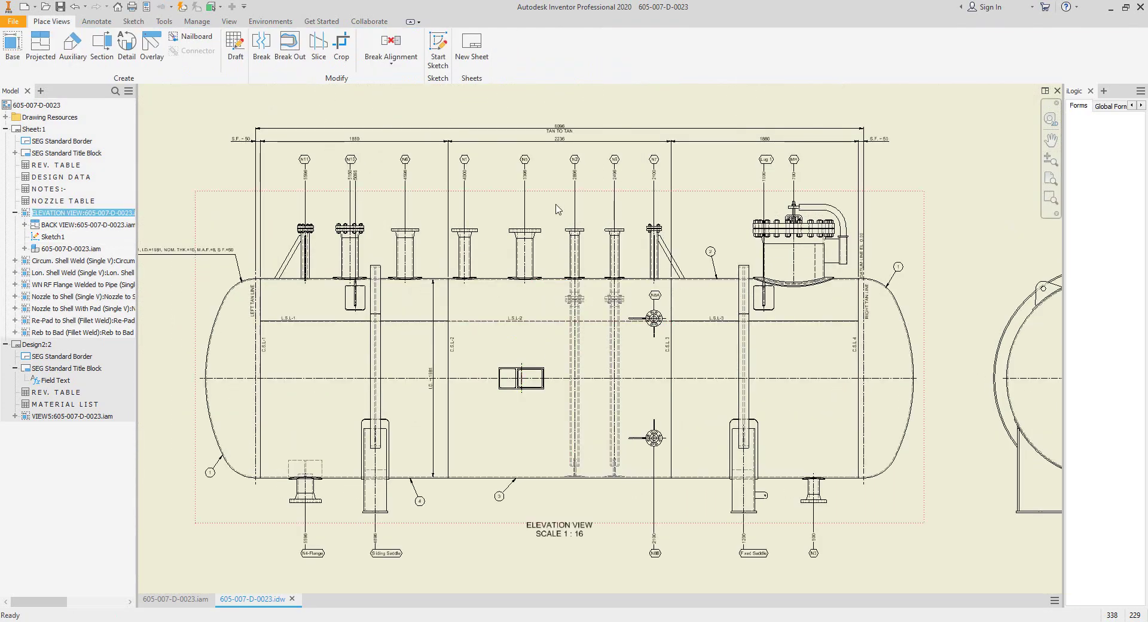
right_click(67, 249)
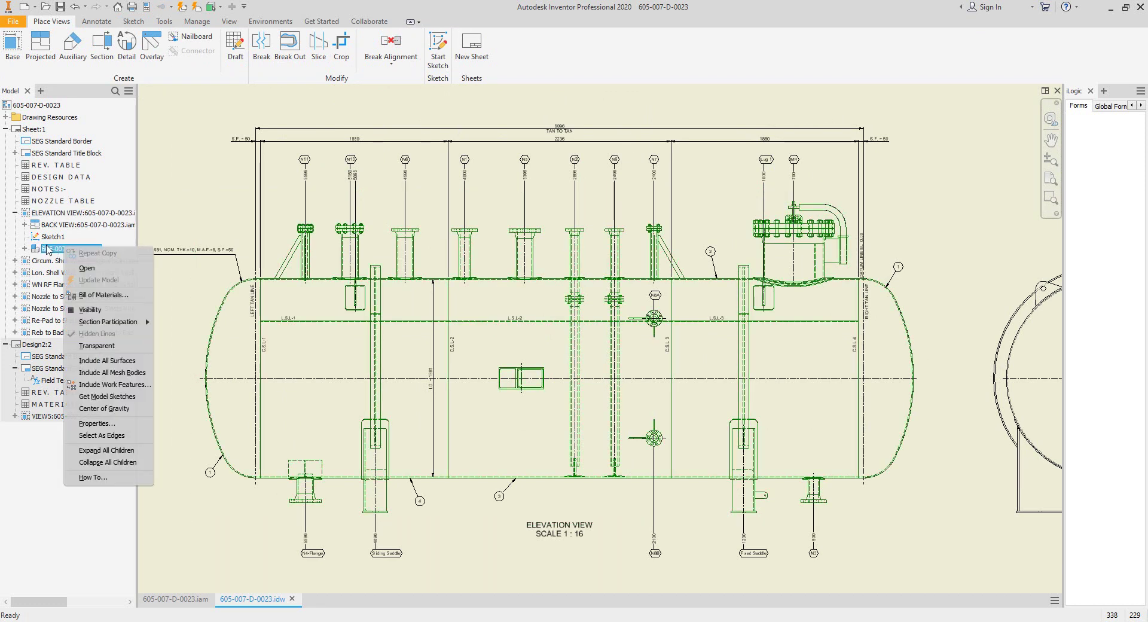
left_click(101, 408)
scroll(595, 368, "down", 5)
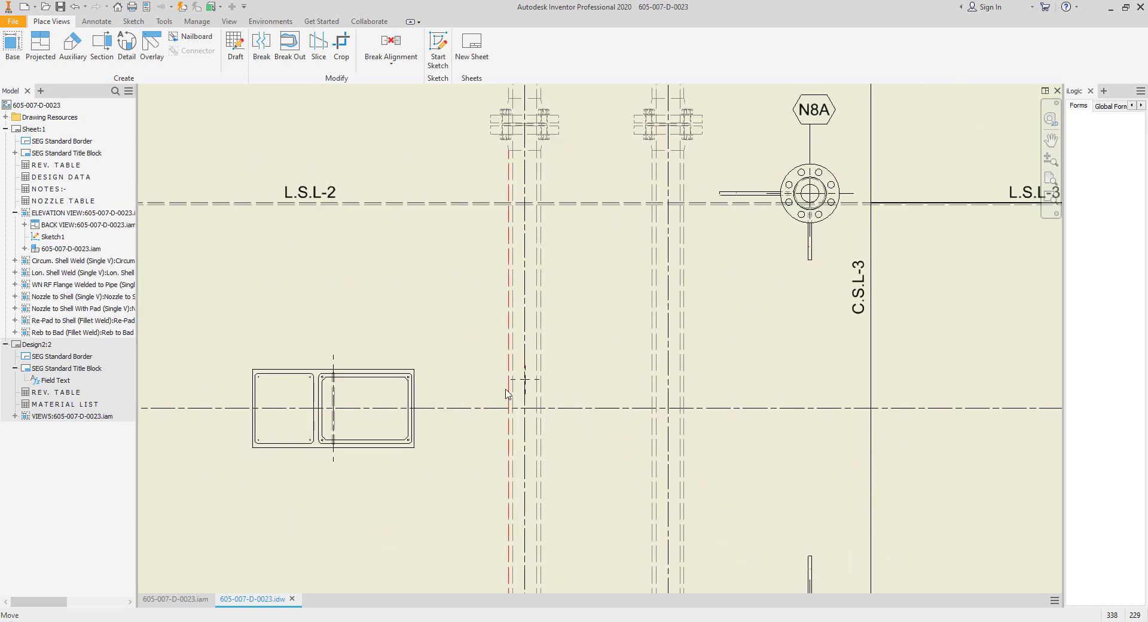
Step: Place the CG sketch symbol from the drawing resources on the center of gravity mark in the elevation view
left_click(6, 117)
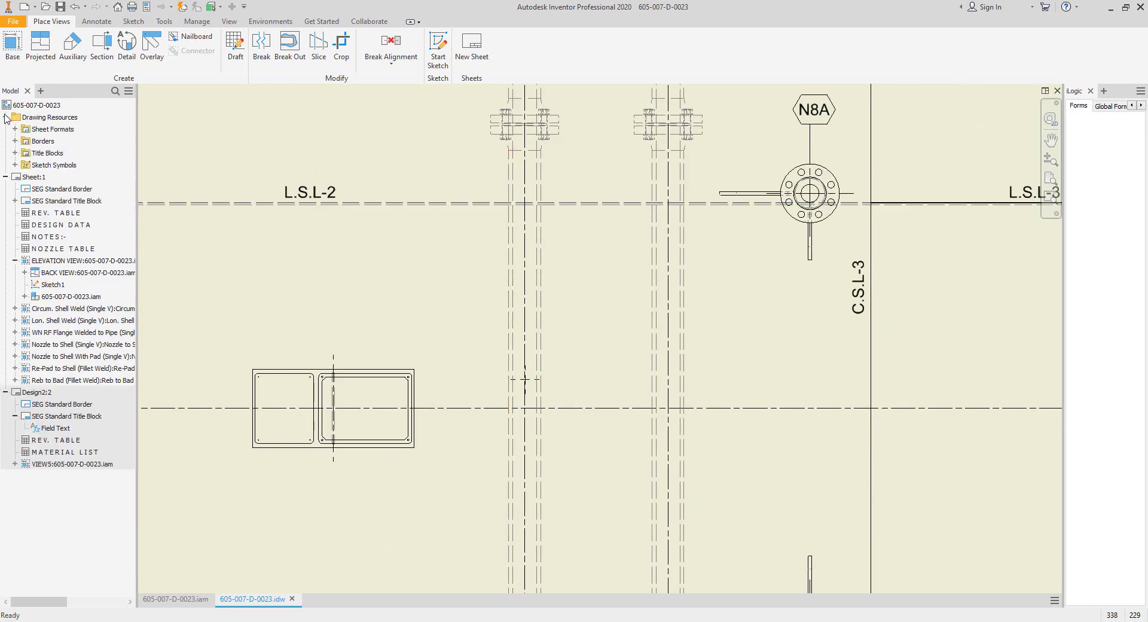
left_click(14, 166)
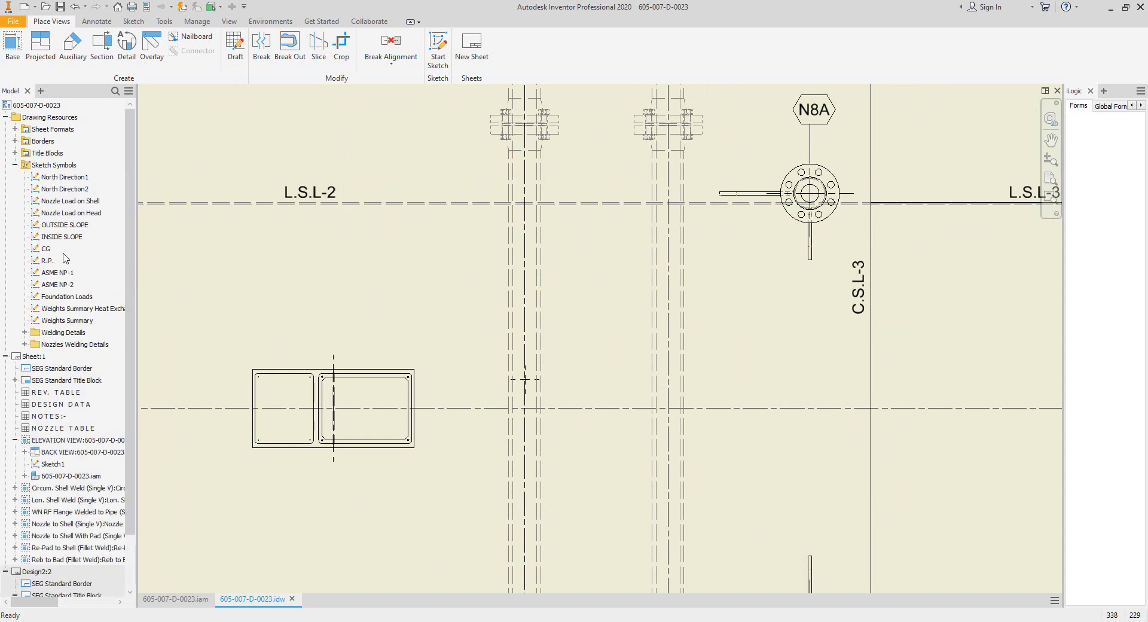
scroll(526, 383, "down", 3)
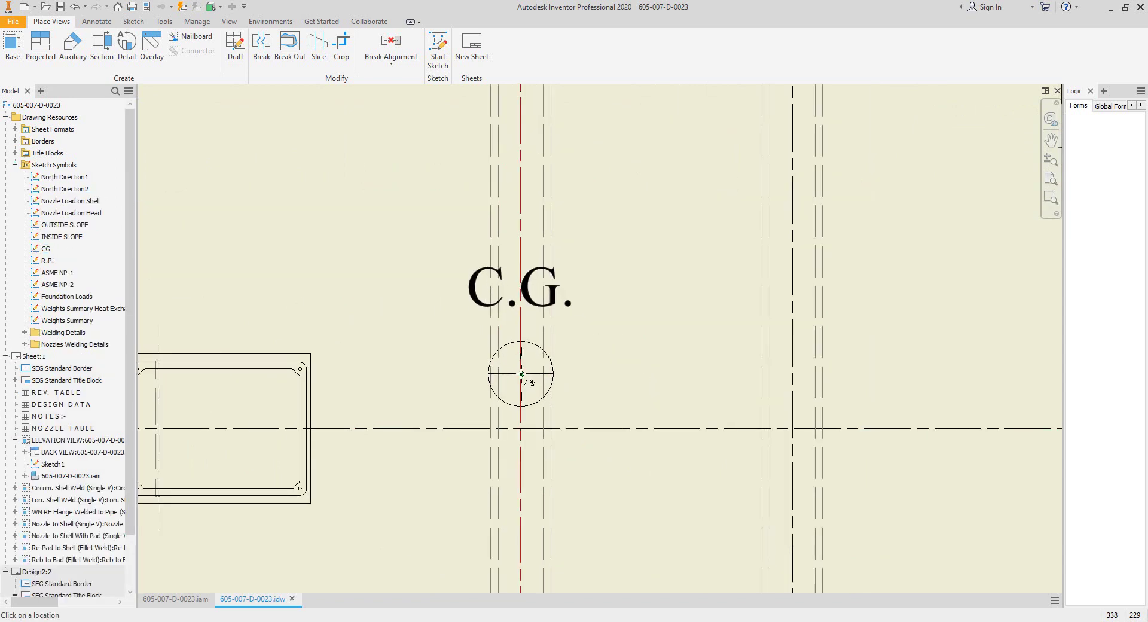
scroll(568, 316, "up", 6)
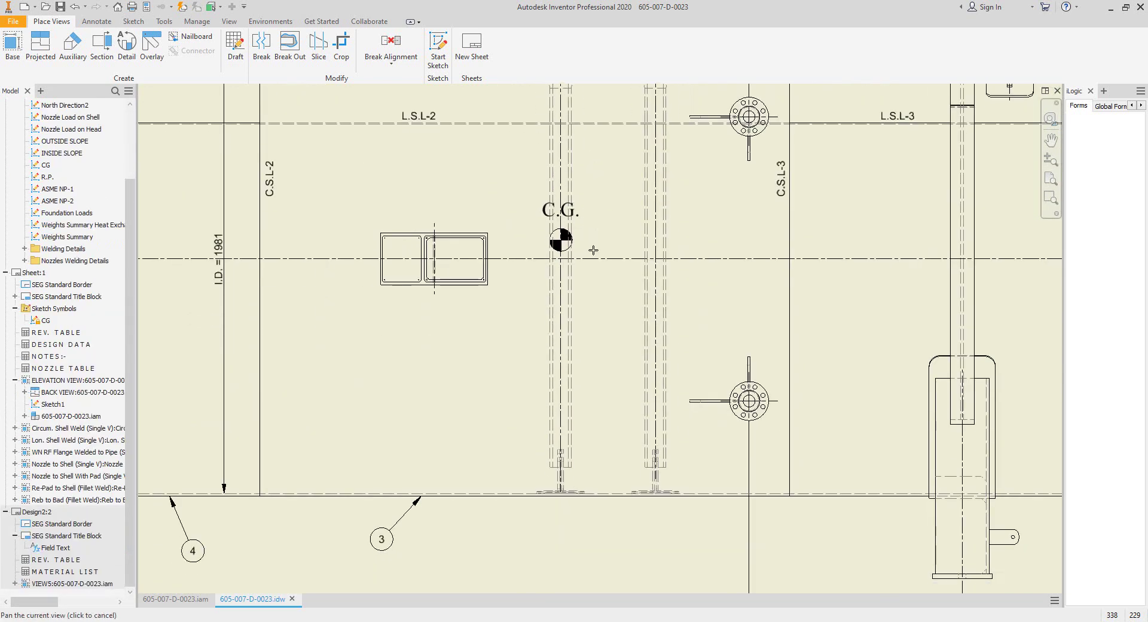
middle_click_drag(591, 262, 577, 363)
key("Escape")
scroll(595, 325, "up", 4)
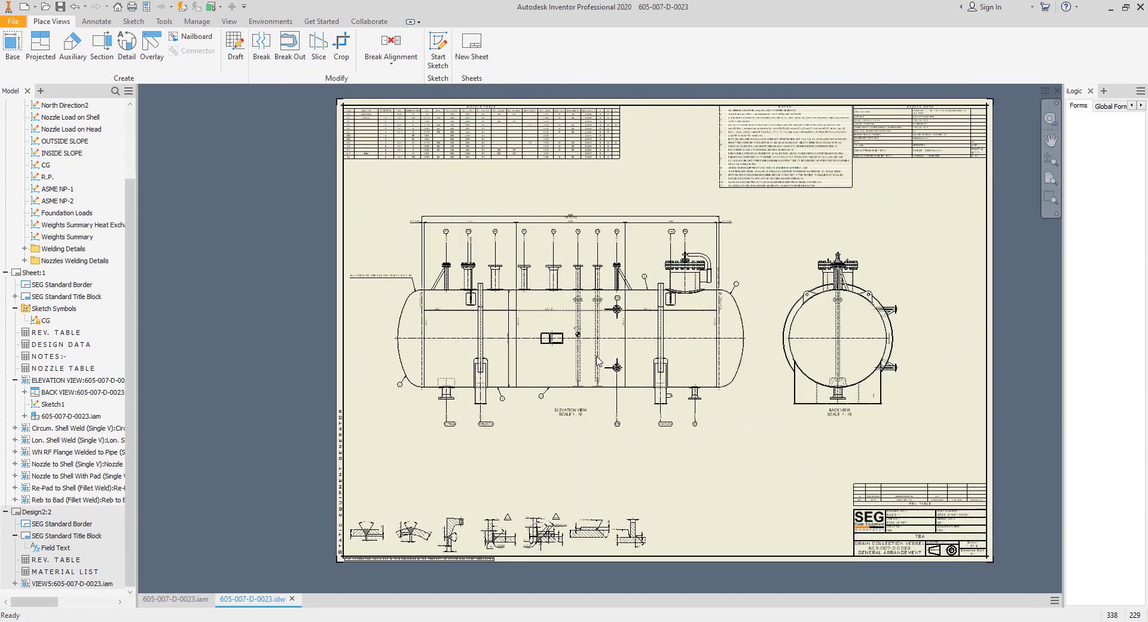
Step: Dimension the height from the saddle base plate's underside to the vessel's horizontal centerline beside the back view
scroll(885, 350, "down", 1)
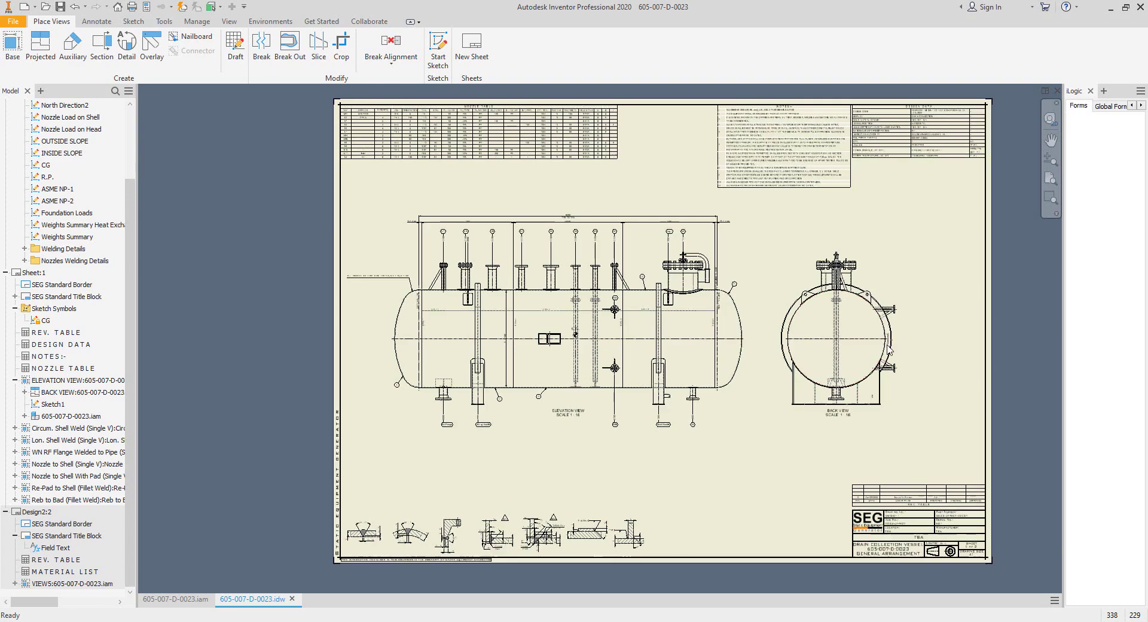
left_click(96, 21)
left_click(19, 47)
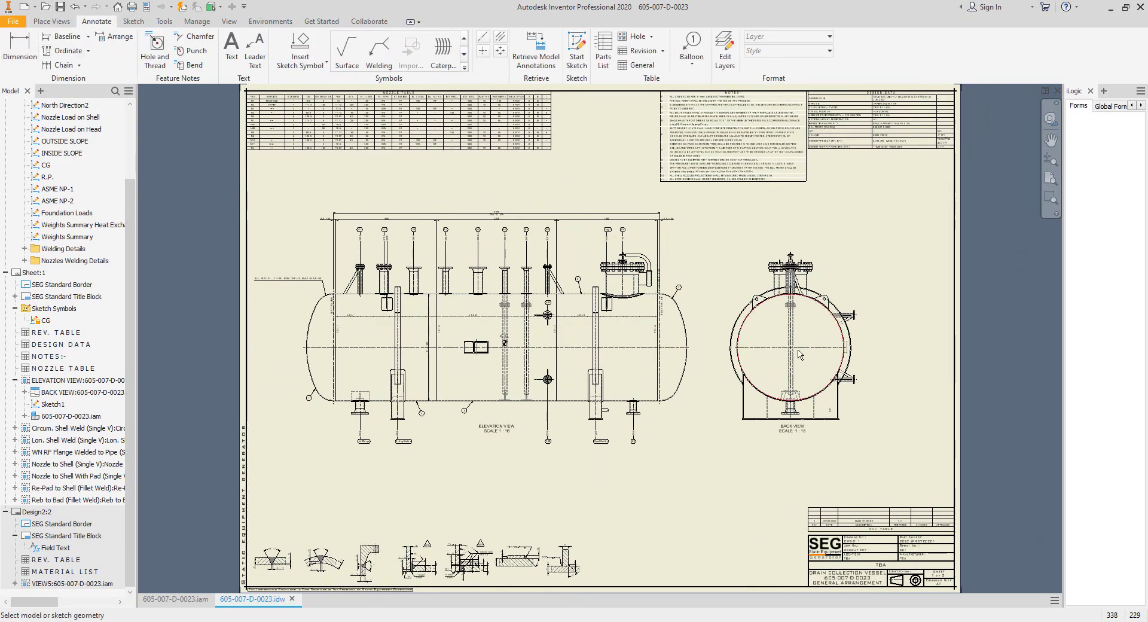
scroll(717, 347, "down", 4)
scroll(694, 496, "down", 5)
left_click(694, 492)
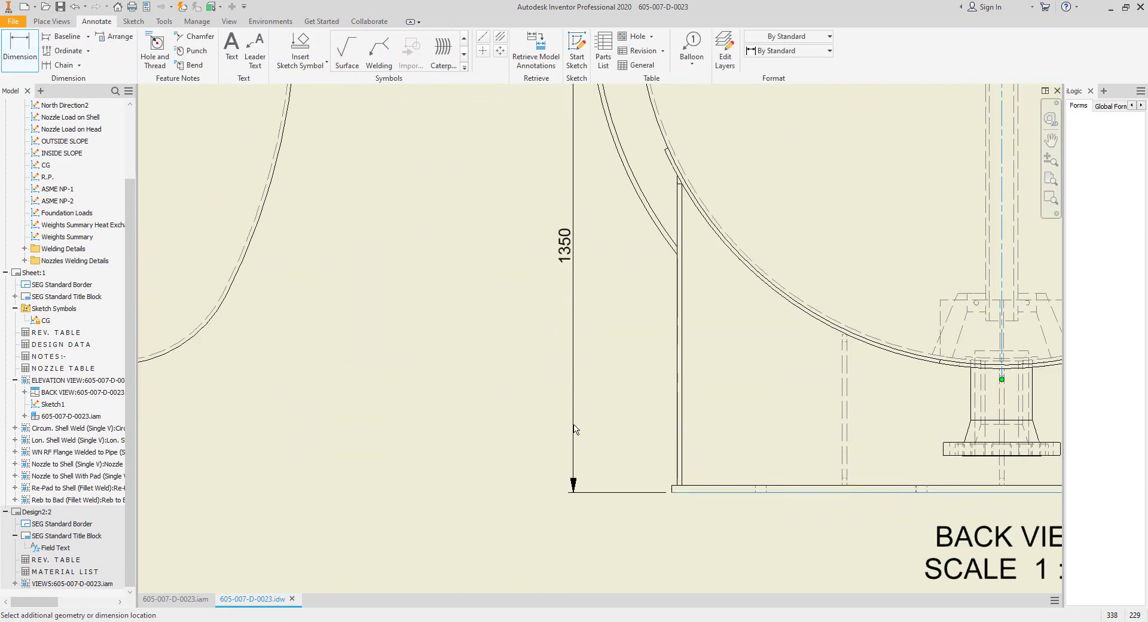
scroll(574, 423, "up", 3)
left_click(522, 386)
Step: Dimension the saddle base plate's width in the back view and move the view label below the dimension
middle_click_drag(687, 385, 617, 238)
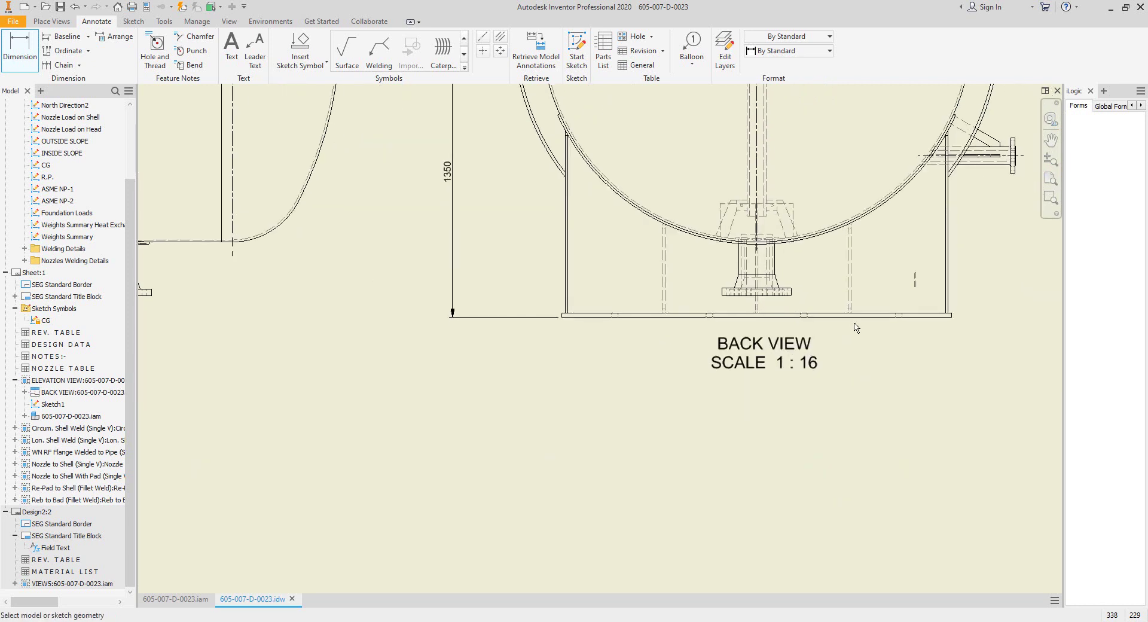
left_click(858, 317)
left_click(886, 371)
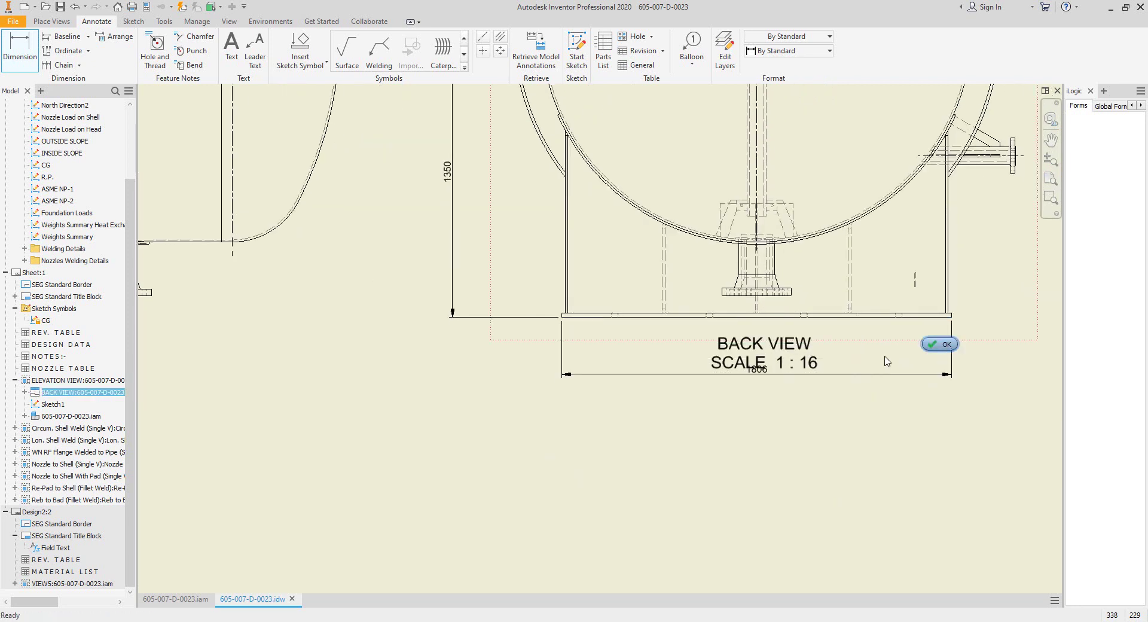
mouse_move(779, 350)
left_mouse_down()
mouse_move(758, 456)
mouse_move(789, 507)
mouse_move(784, 567)
left_mouse_up()
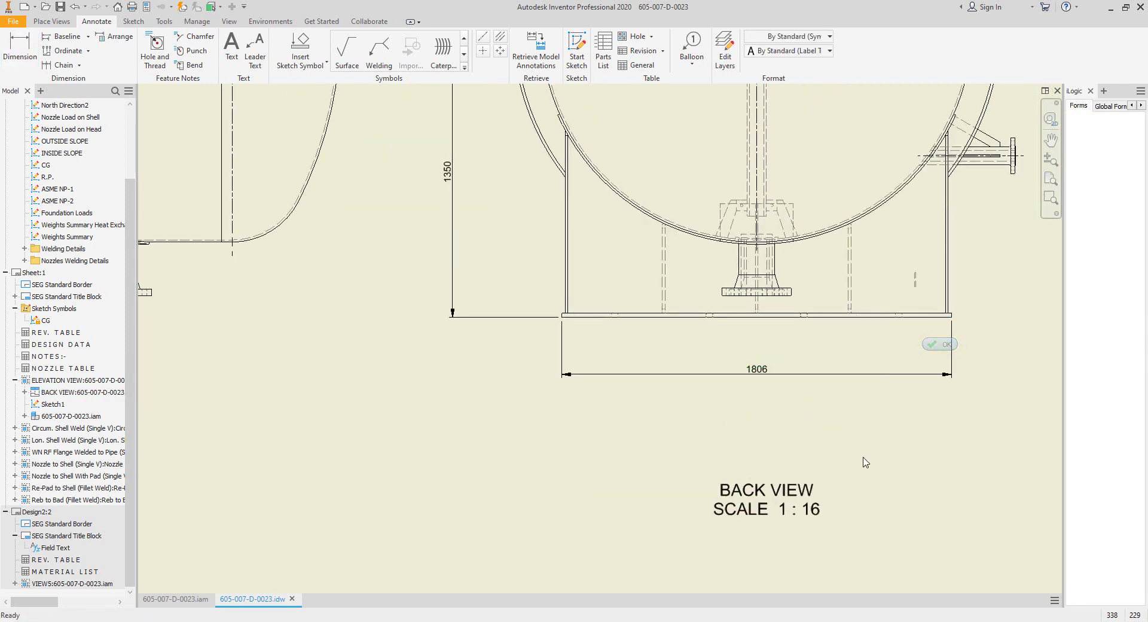
Step: Dimension the vertical distance between the lower side nozzle's centerline and the vessel's horizontal centerline in the back view
mouse_move(992, 323)
middle_mouse_down()
mouse_move(604, 451)
mouse_move(620, 507)
middle_mouse_up()
left_click(20, 51)
scroll(557, 275, "up", 3)
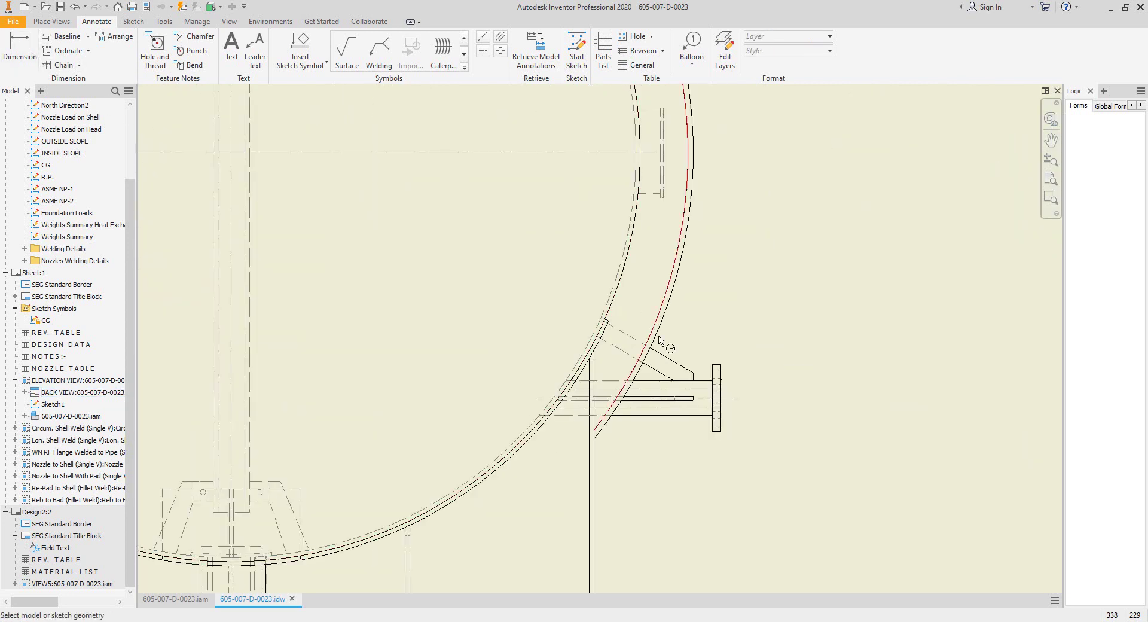
left_click(700, 399)
left_click(589, 157)
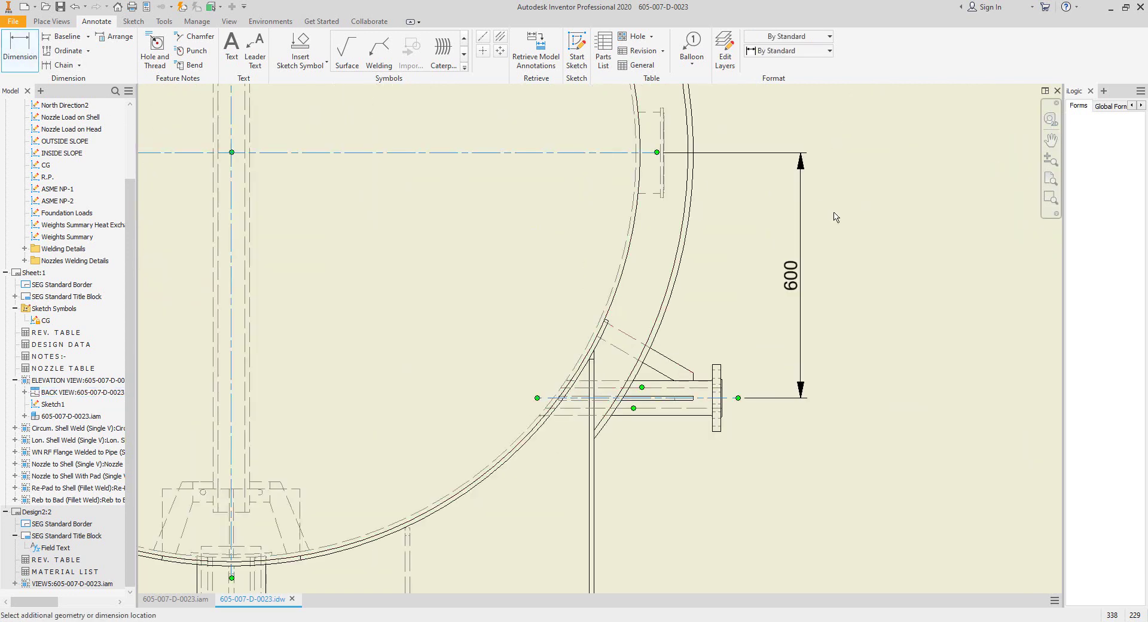
left_click(830, 245)
Step: Dimension the vertical distance from the vessel's horizontal centerline to the upper side nozzle's centerline in the back view
left_click(586, 155)
middle_click_drag(572, 167, 621, 441)
left_click(760, 185)
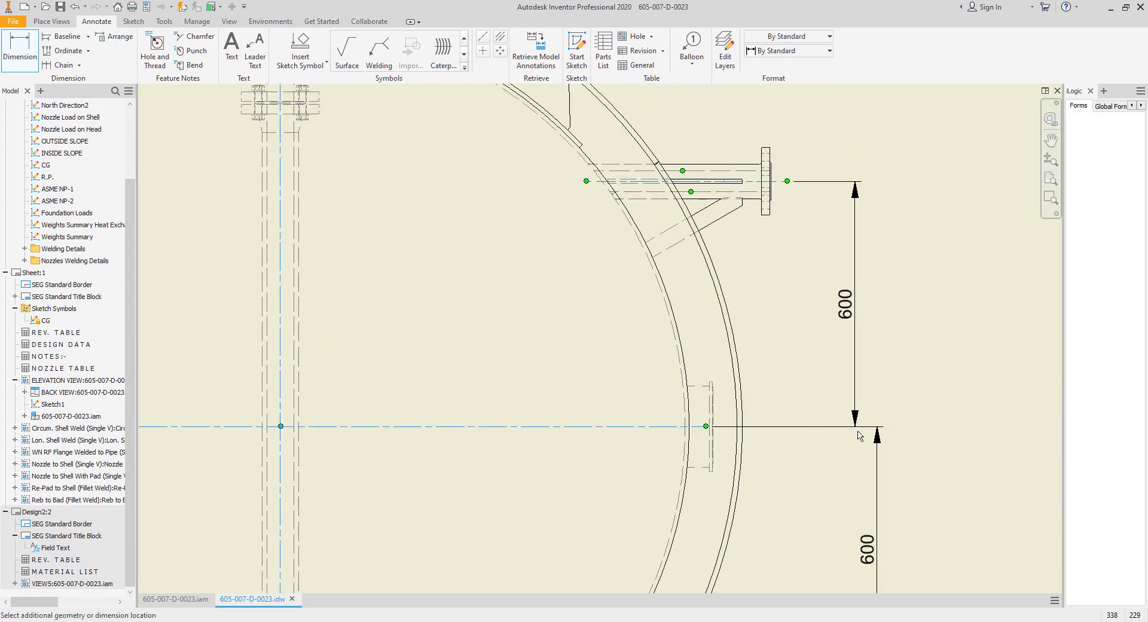
left_click(878, 325)
scroll(789, 329, "up", 2)
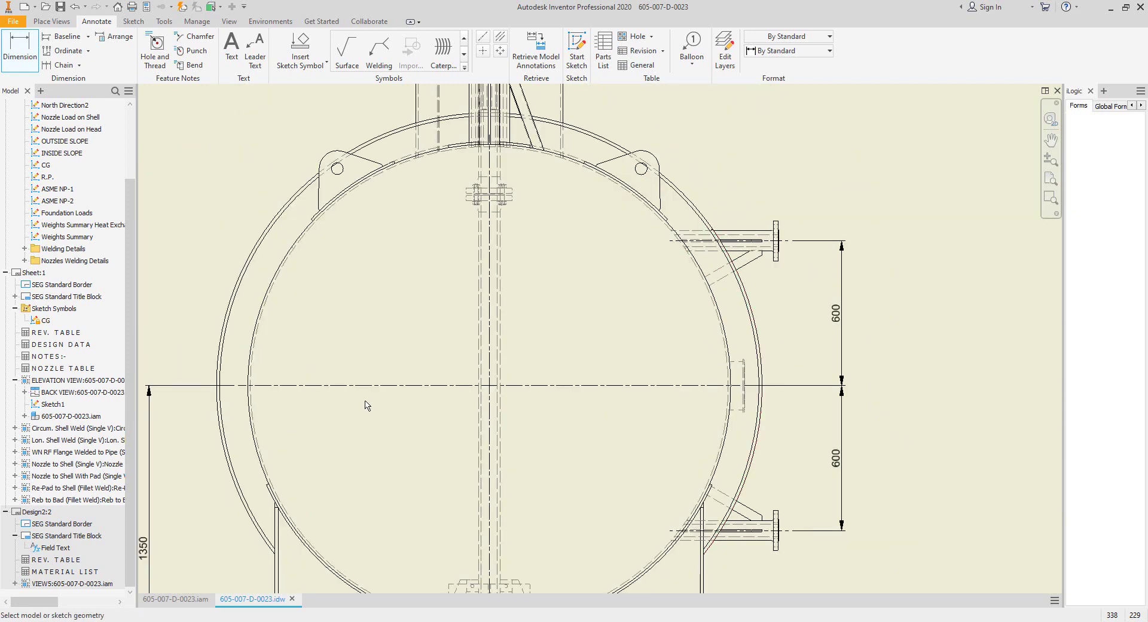
Step: Dimension the vertical distance from the vessel's horizontal centerline to the top nozzle's flange face, in line with the base height dimension
left_click(383, 386)
middle_click_drag(492, 416, 605, 586)
scroll(583, 195, "down", 5)
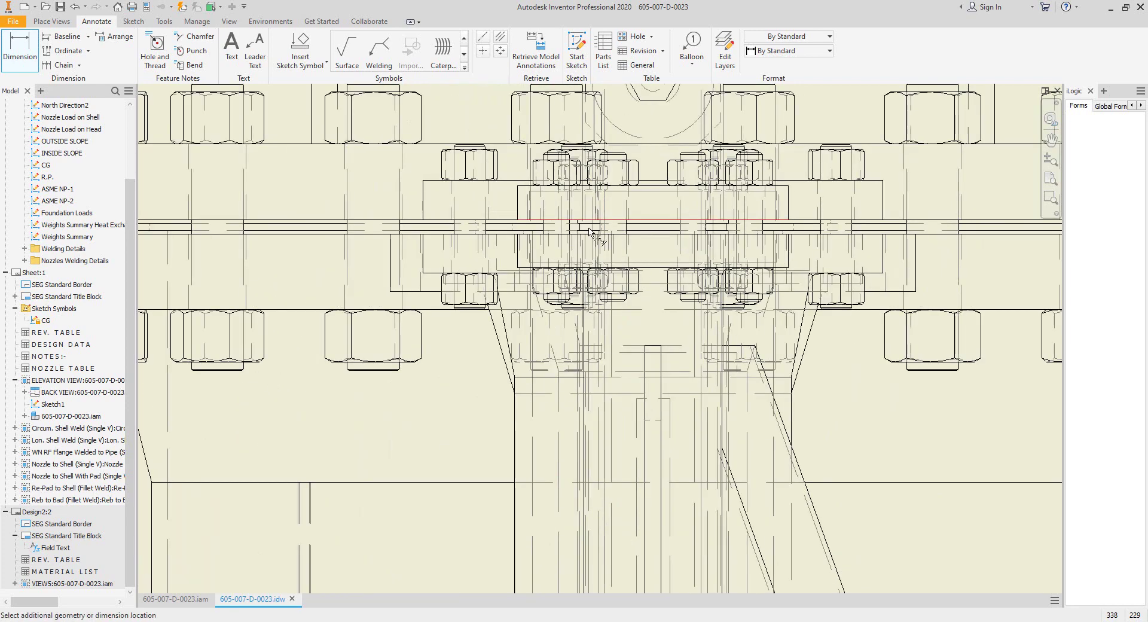
scroll(458, 258, "down", 4)
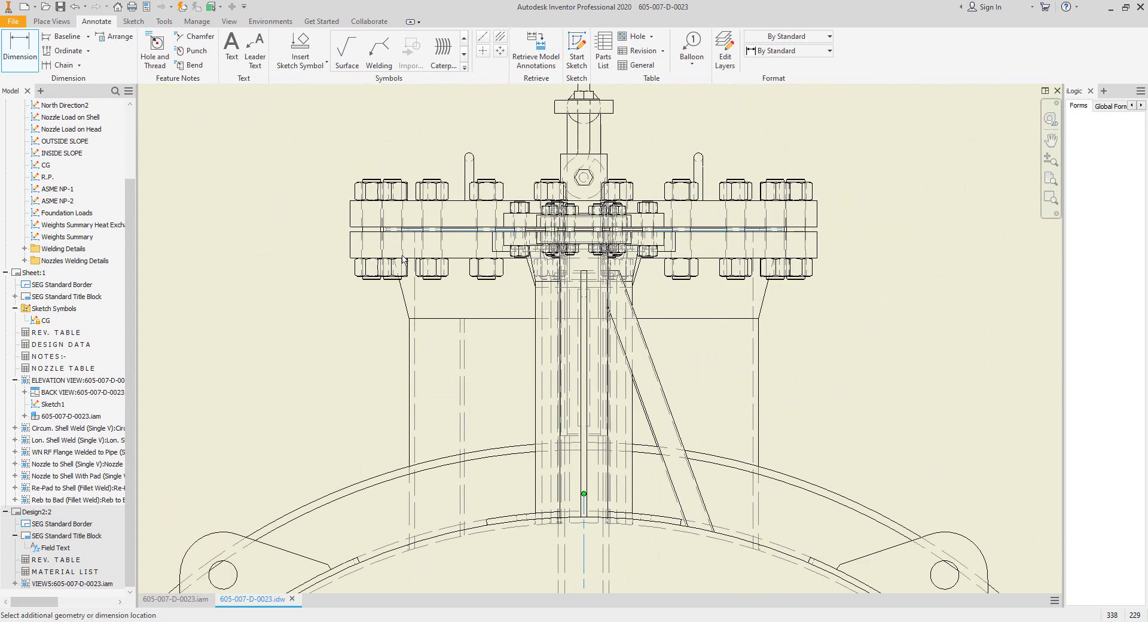
middle_click_drag(176, 499, 446, 366)
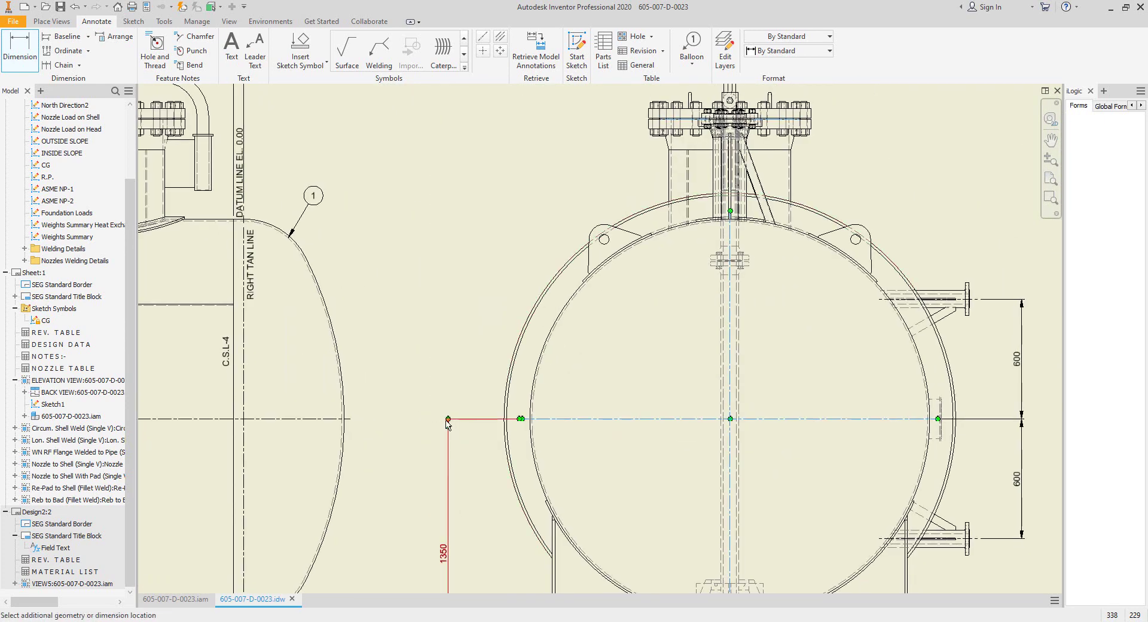
left_click(445, 362)
Step: Dimension the vertical distance from the vessel's horizontal centerline to the bottom nozzle's flange face in the back view
middle_click_drag(658, 502, 635, 229)
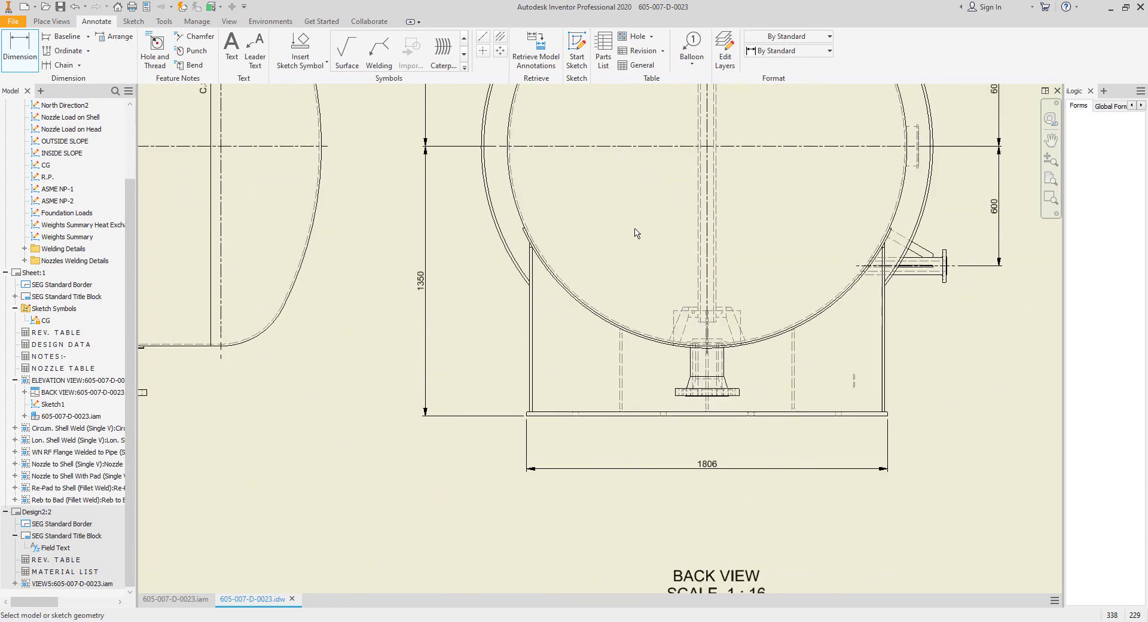
left_click(612, 146)
scroll(697, 412, "up", 3)
scroll(705, 345, "up", 3)
left_click(699, 340)
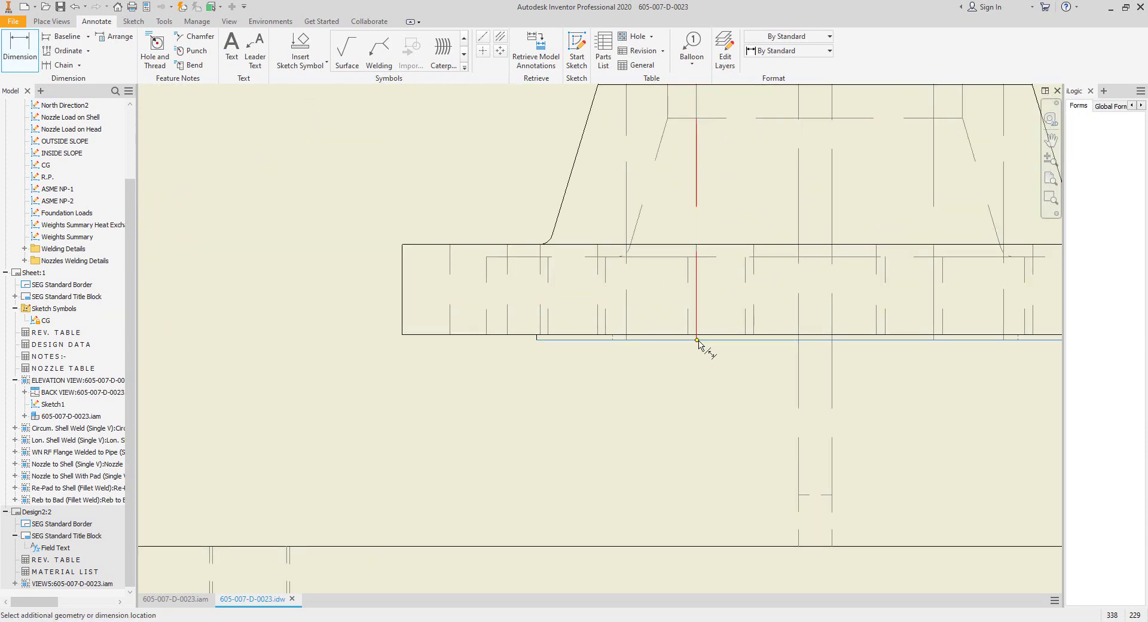
scroll(697, 342, "down", 5)
scroll(482, 361, "up", 2)
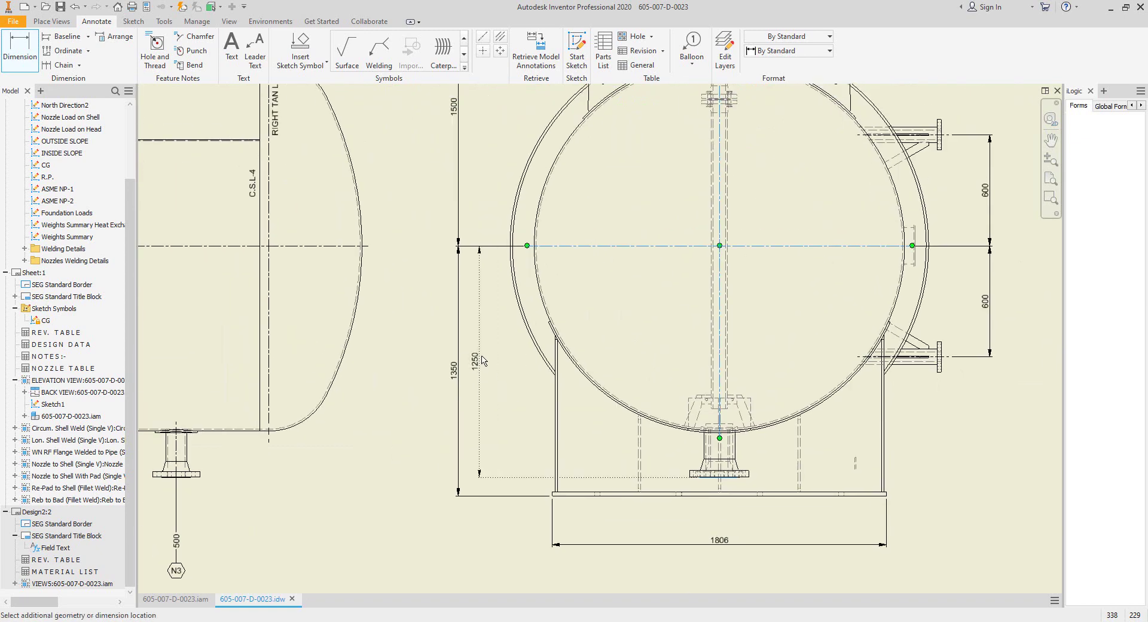
left_click(481, 360)
Step: Dimension the horizontal distance from the vessel's vertical centerline to the lower side nozzle's flange face in the back view
middle_click_drag(608, 436, 499, 483)
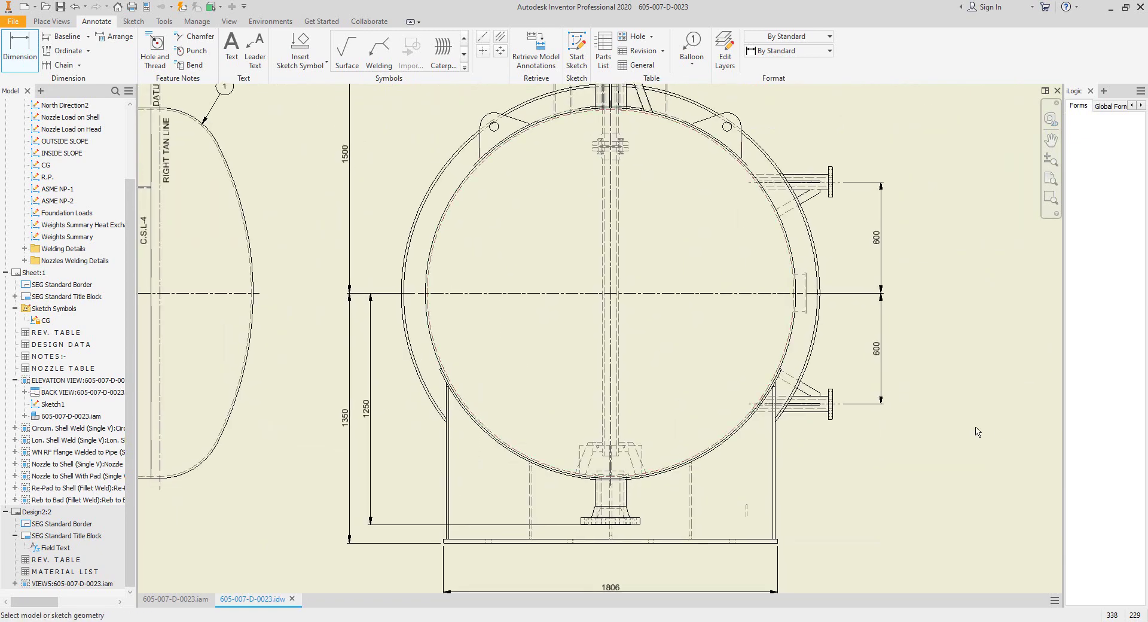
scroll(797, 379, "up", 10)
left_click(745, 332)
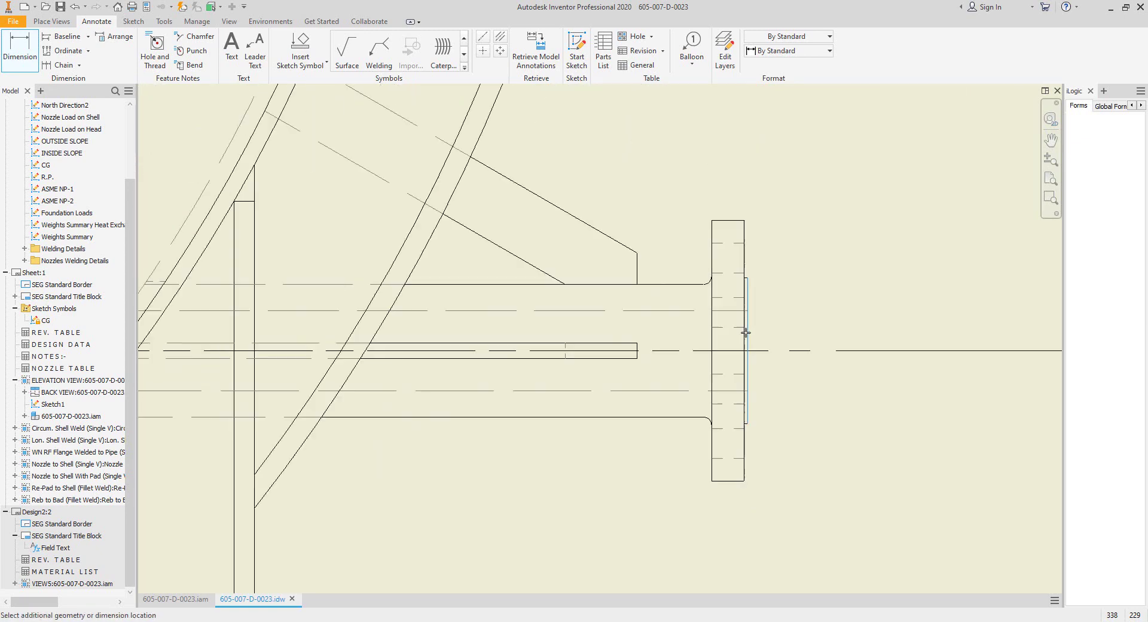
scroll(745, 332, "down", 5)
scroll(663, 341, "down", 3)
left_click(441, 326)
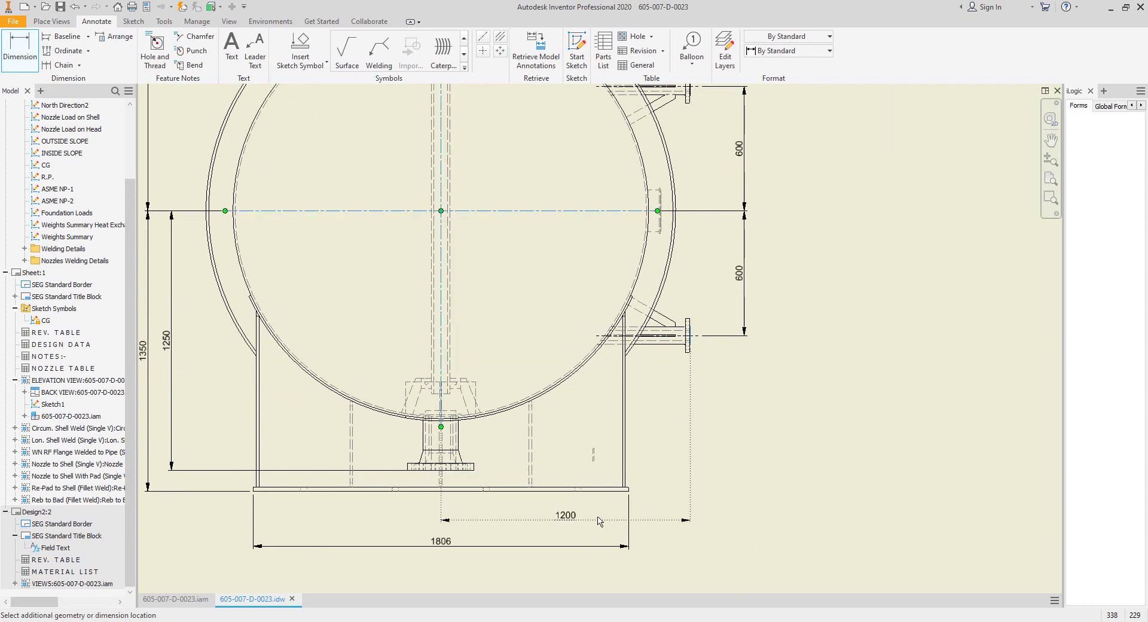
right_click(791, 446)
left_click(820, 446)
Step: Move the side nozzle's horizontal projection dimension from below the back view to above the top nozzles
scroll(757, 447, "down", 3)
middle_click_drag(773, 430, 746, 464)
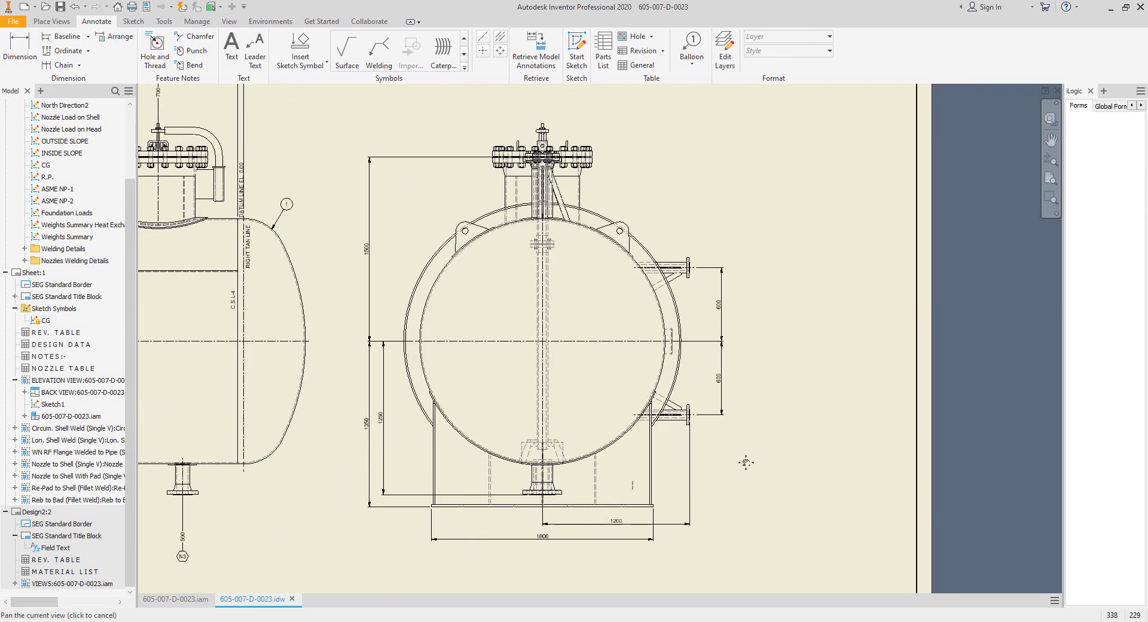
left_click_drag(614, 527, 615, 109)
scroll(609, 109, "up", 3)
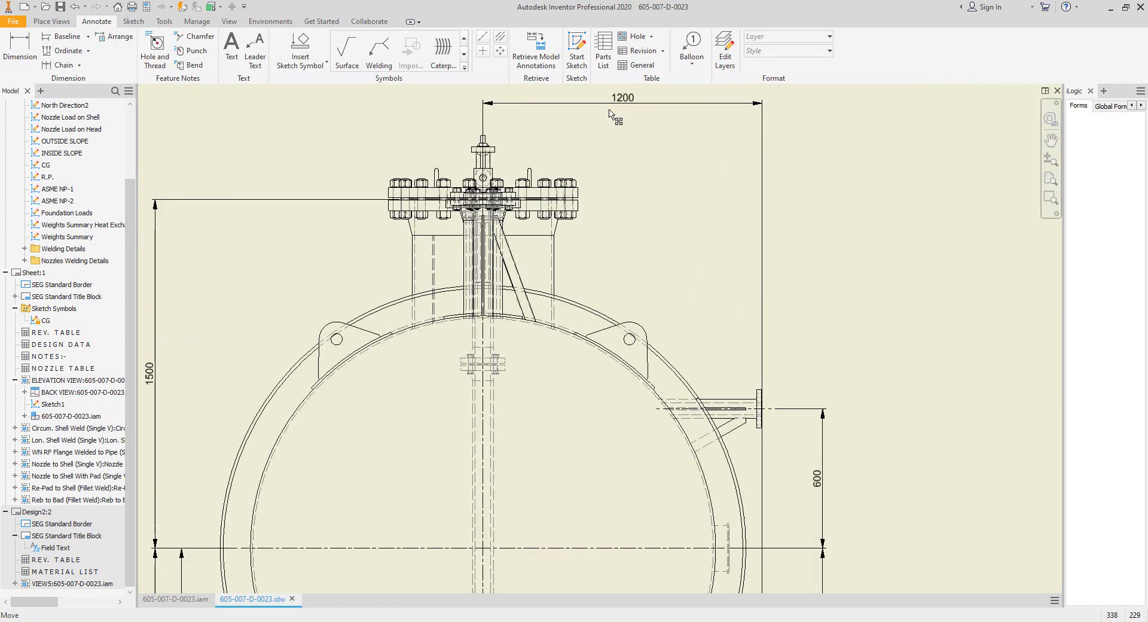
left_click(712, 159)
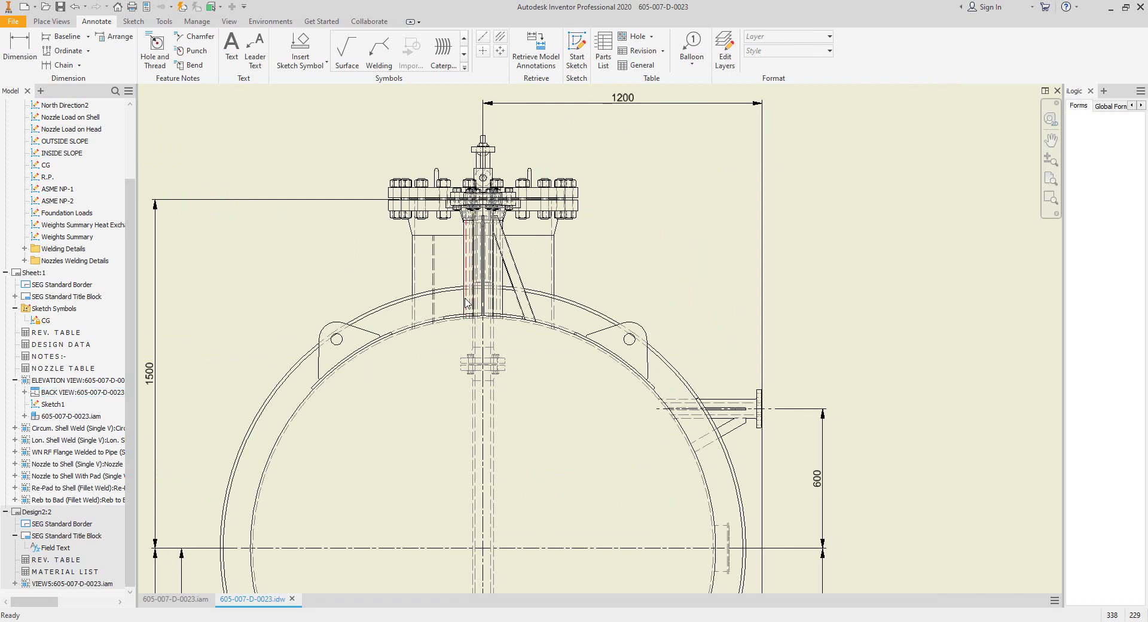
Step: Extend the back view's vertical centerline upward past the top nozzles
left_click_drag(487, 247, 495, 139)
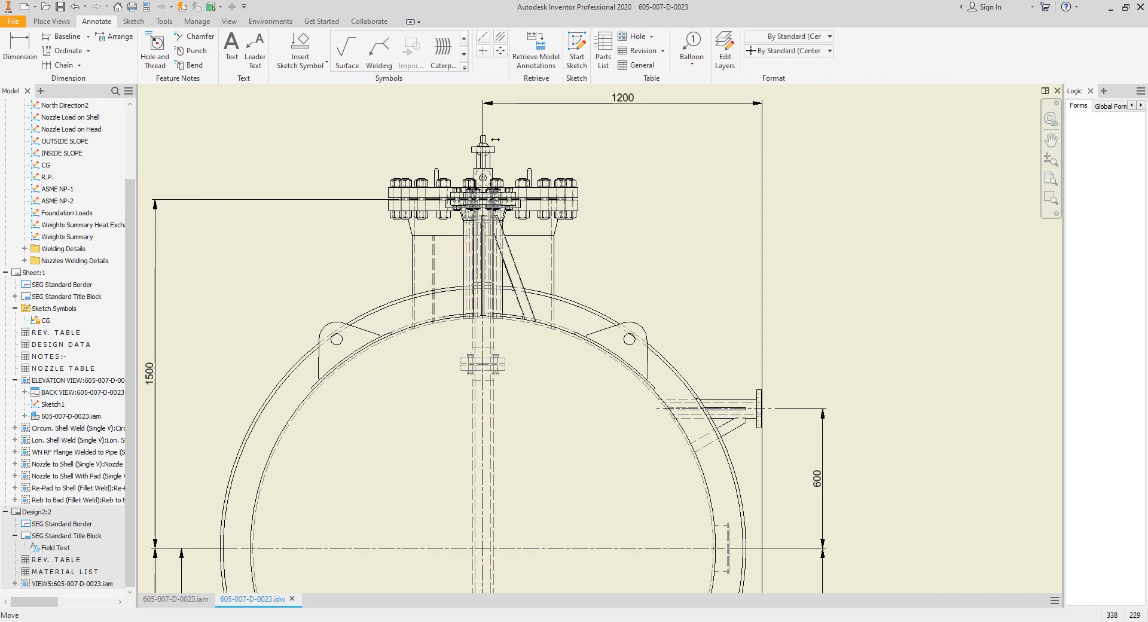
left_click(491, 130)
scroll(840, 216, "down", 3)
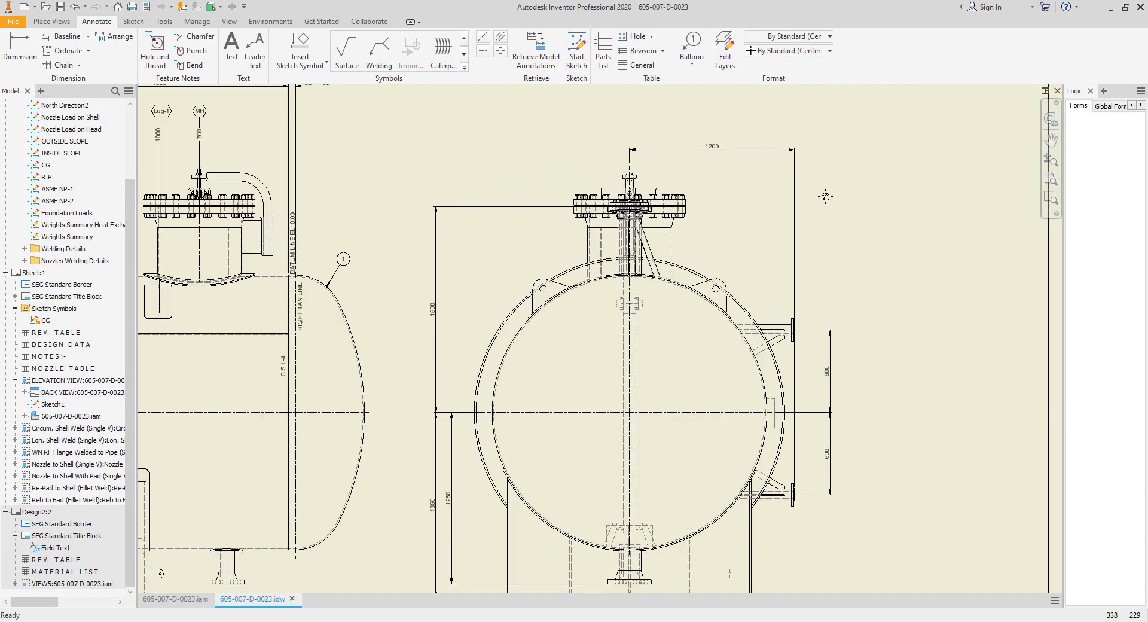
mouse_move(825, 195)
middle_mouse_down()
mouse_move(790, 181)
mouse_move(809, 262)
middle_mouse_up()
left_click(809, 262)
Step: Tag the upper side nozzle in the back view as N8A with a Nozzle Tag No. balloon beside its dimension
left_click(692, 49)
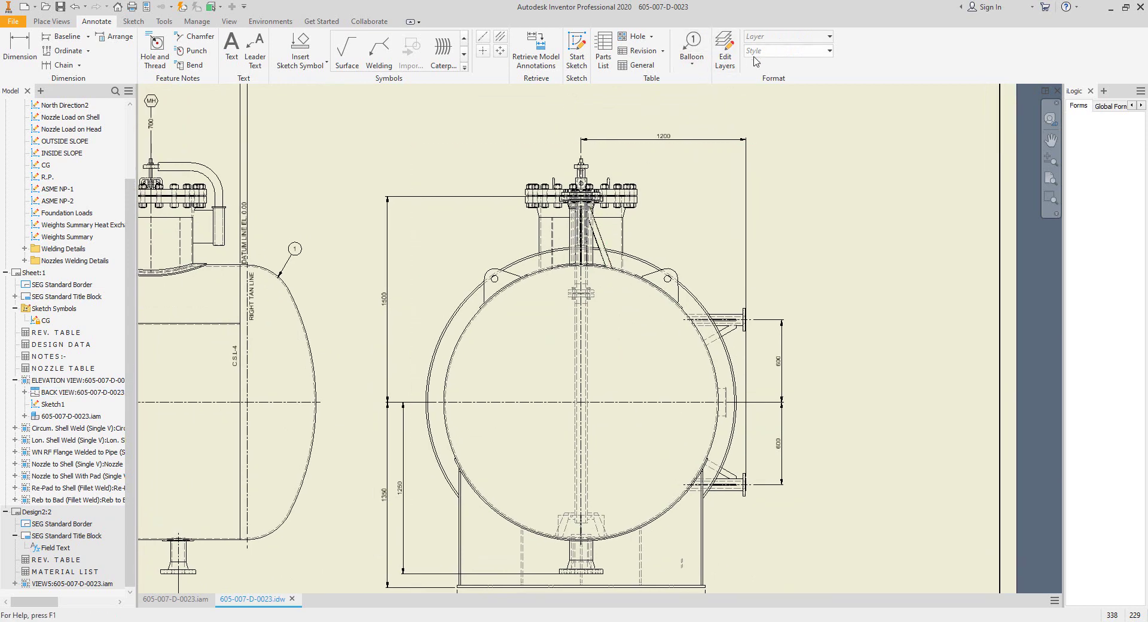
left_click(828, 51)
left_click(802, 140)
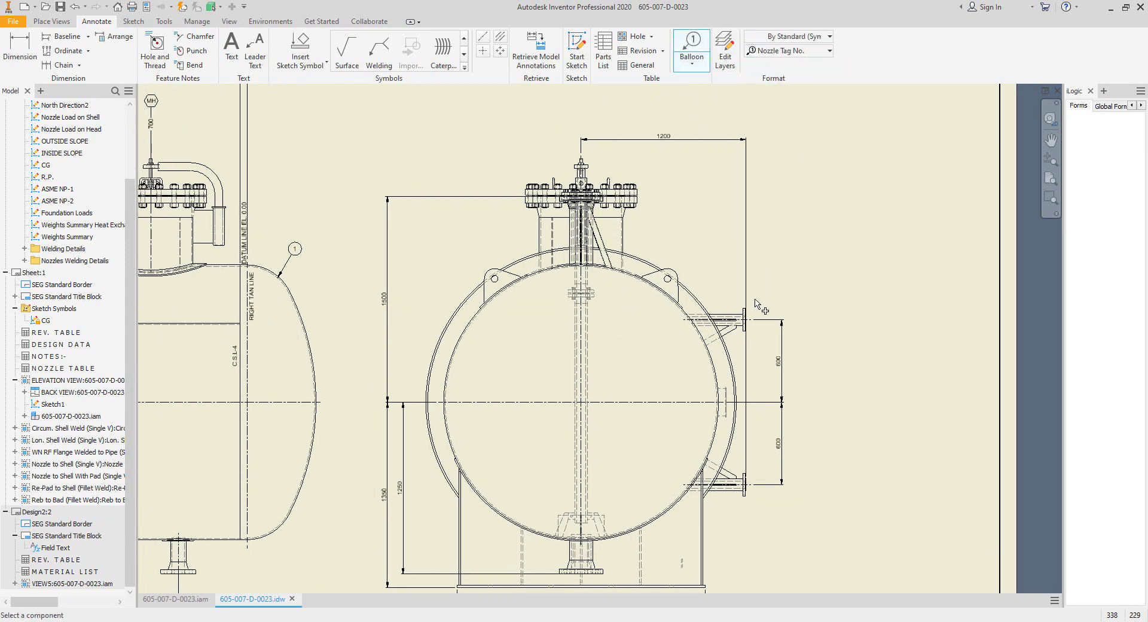
scroll(712, 373, "up", 6)
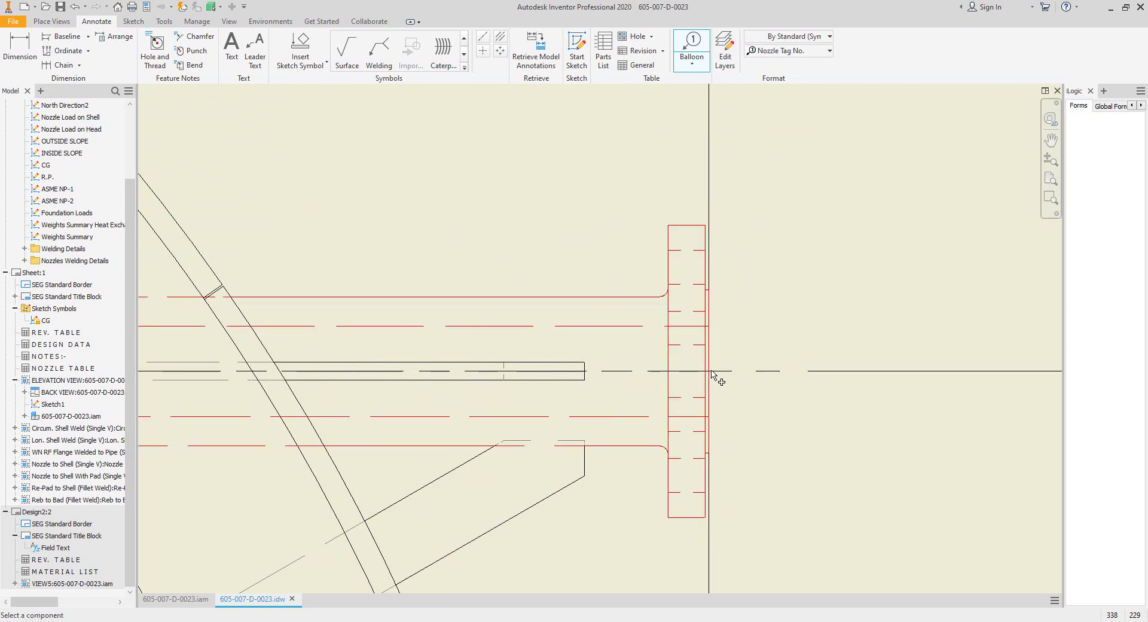
left_click(711, 374)
scroll(778, 364, "down", 4)
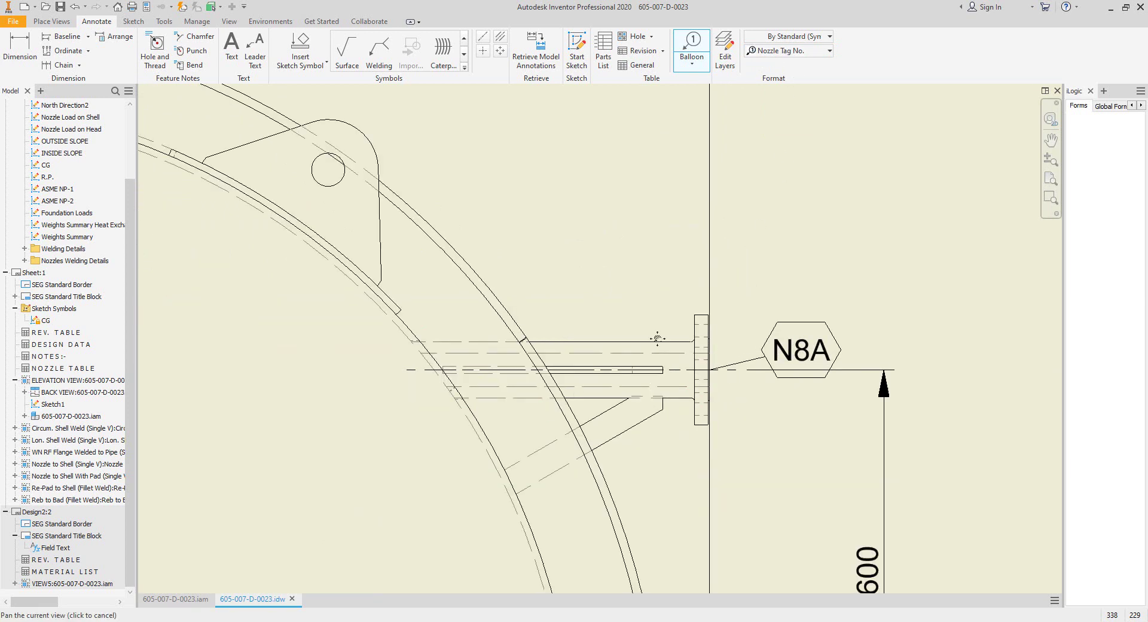
right_click(794, 363)
left_click(845, 365)
Step: Tag the lower side nozzle in the back view as N8B with a balloon at the end of its centerline
scroll(795, 382, "down", 5)
middle_click_drag(796, 382, 751, 147)
scroll(687, 414, "up", 5)
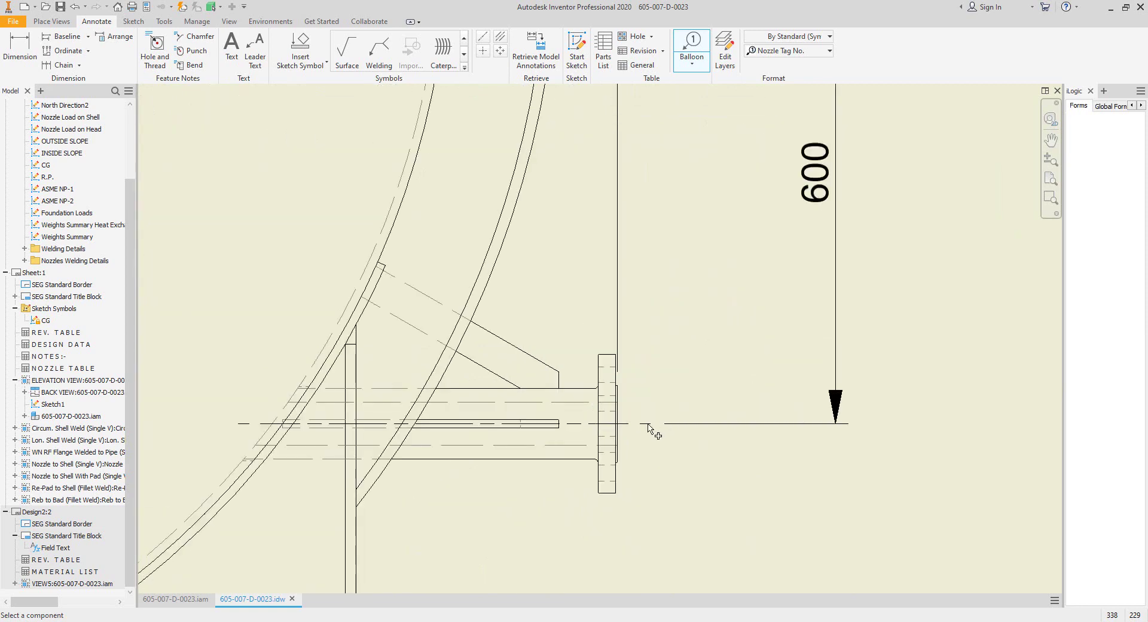
scroll(650, 427, "up", 3)
left_click(580, 400)
scroll(598, 398, "down", 4)
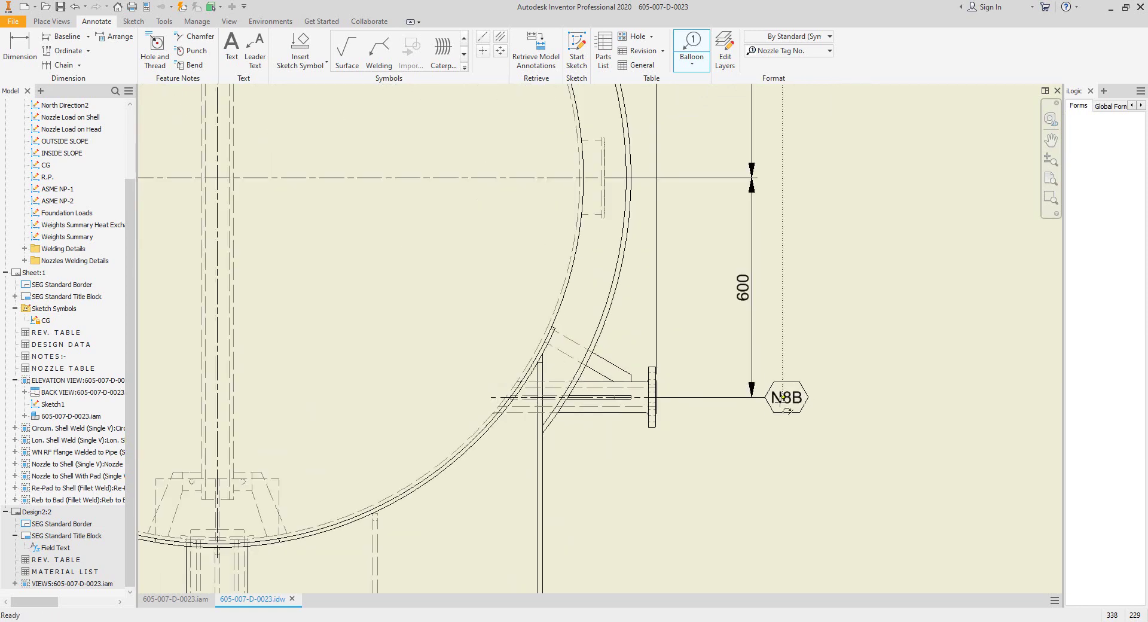
left_click(782, 405)
scroll(607, 187, "up", 5)
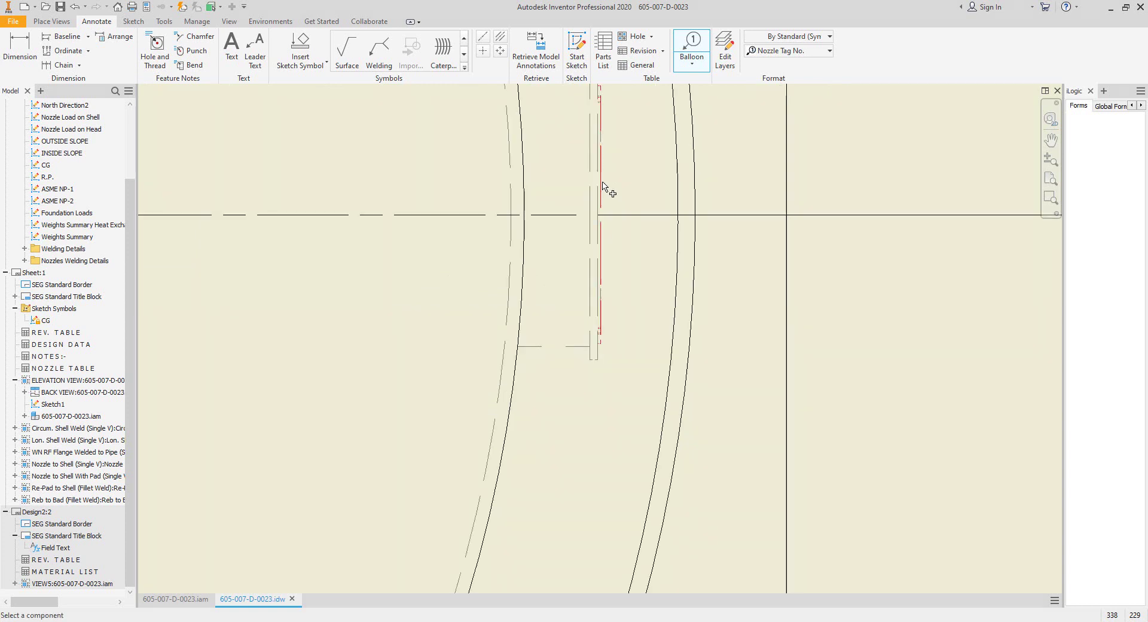
left_click(600, 231)
scroll(600, 232, "down", 5)
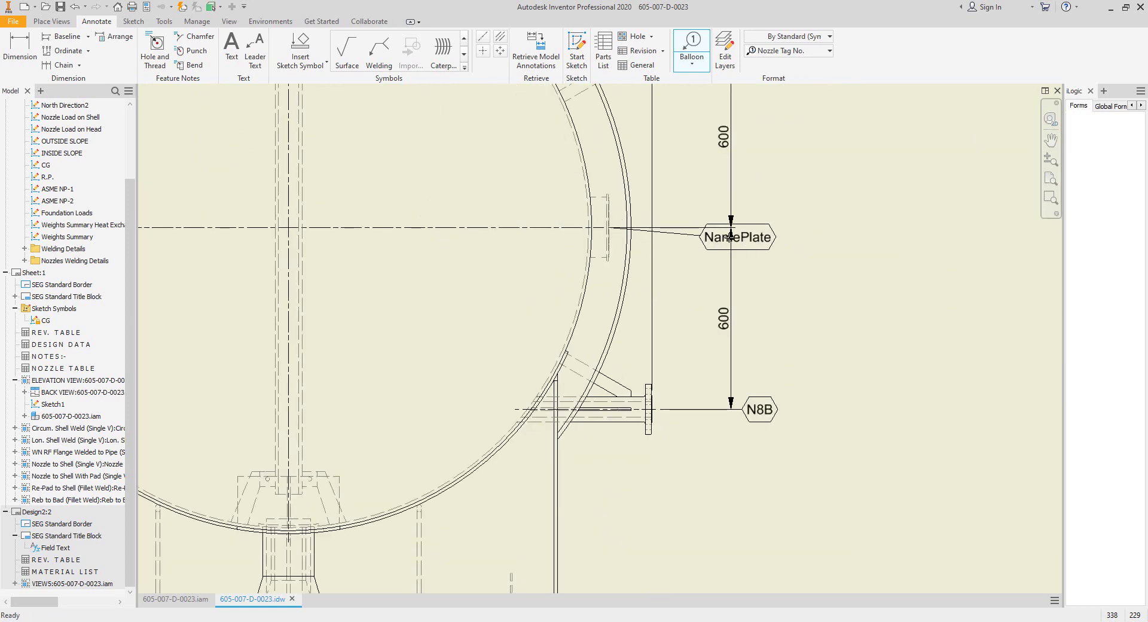
right_click(768, 229)
left_click(794, 235)
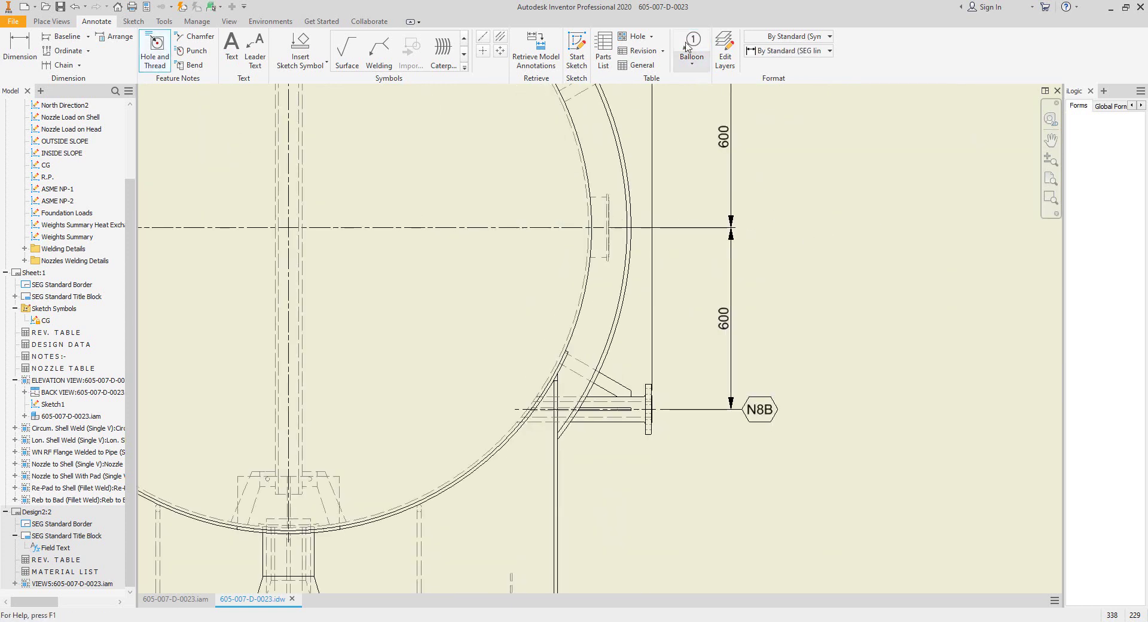
Step: Tag the nameplate in the back view with a Nozzle Tag No. balloon on the horizontal centerline outside the 600 dimensions
left_click(775, 56)
left_click(769, 135)
key("b")
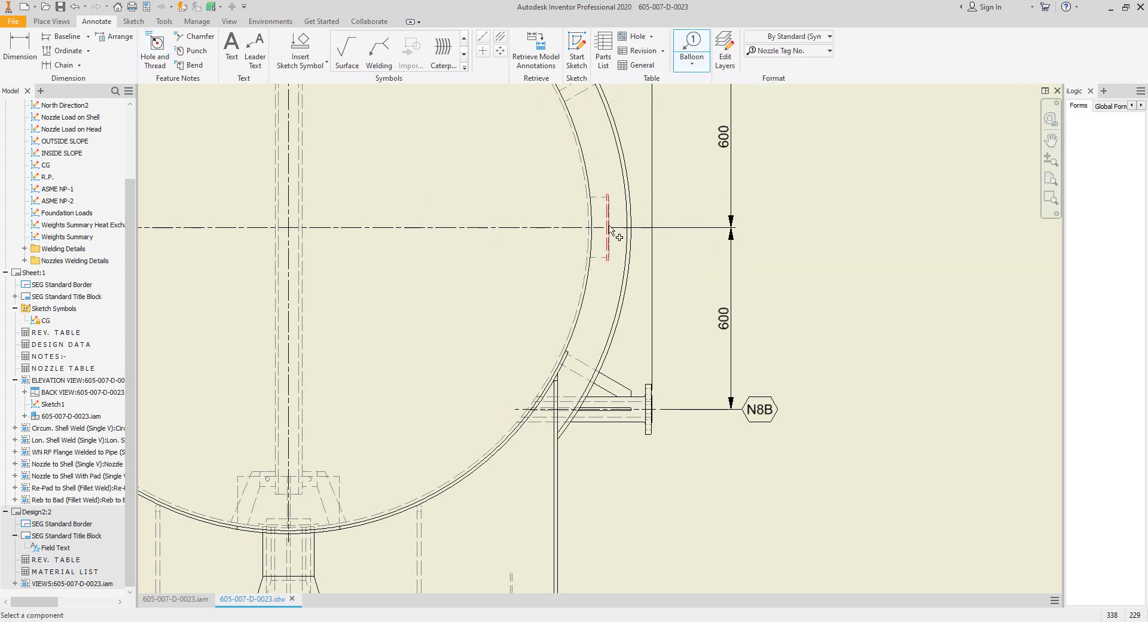
left_click(610, 228)
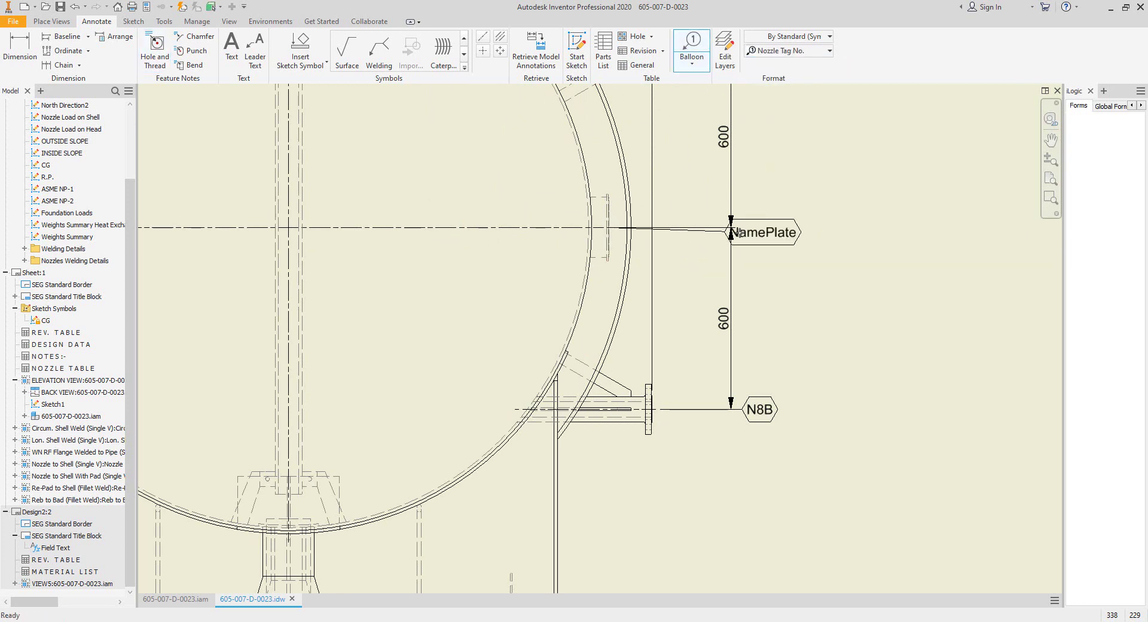
right_click(768, 229)
left_click(803, 235)
Step: Add an ordinate dimension for the nameplate's vertical centerline in the elevation view, placed below the shell
scroll(803, 235, "down", 5)
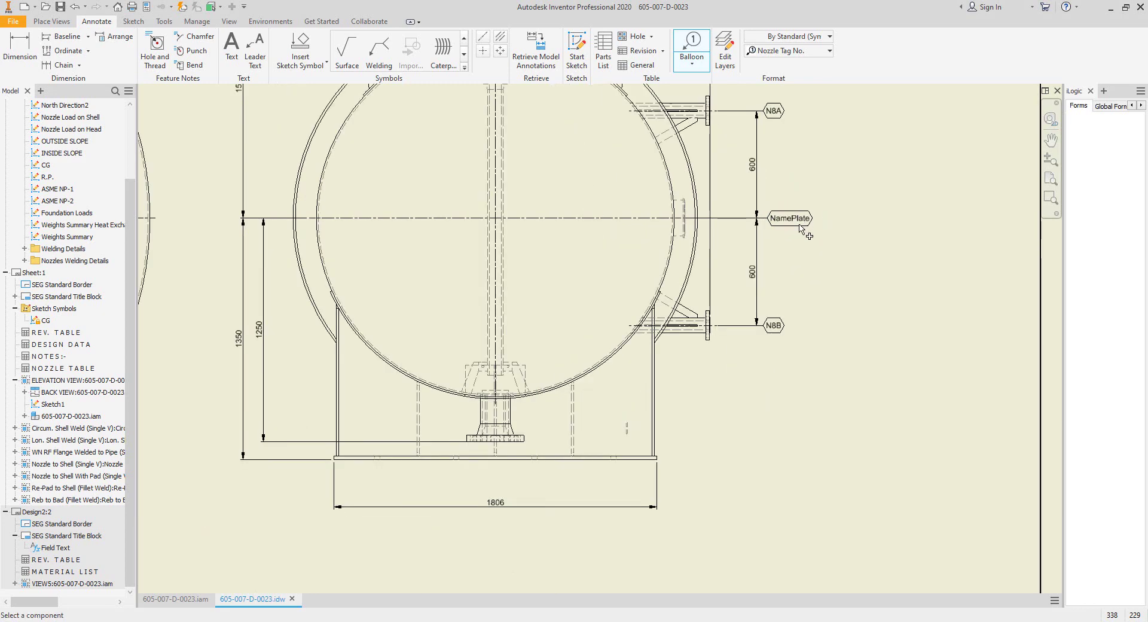
scroll(402, 252, "up", 4)
scroll(403, 251, "up", 5)
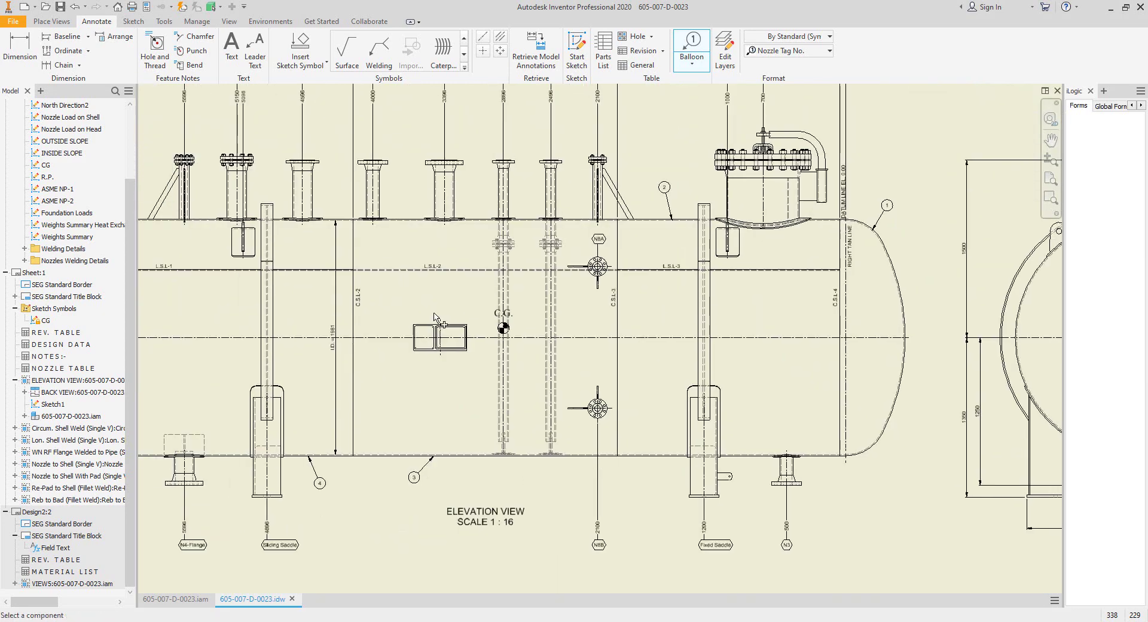
left_click(68, 51)
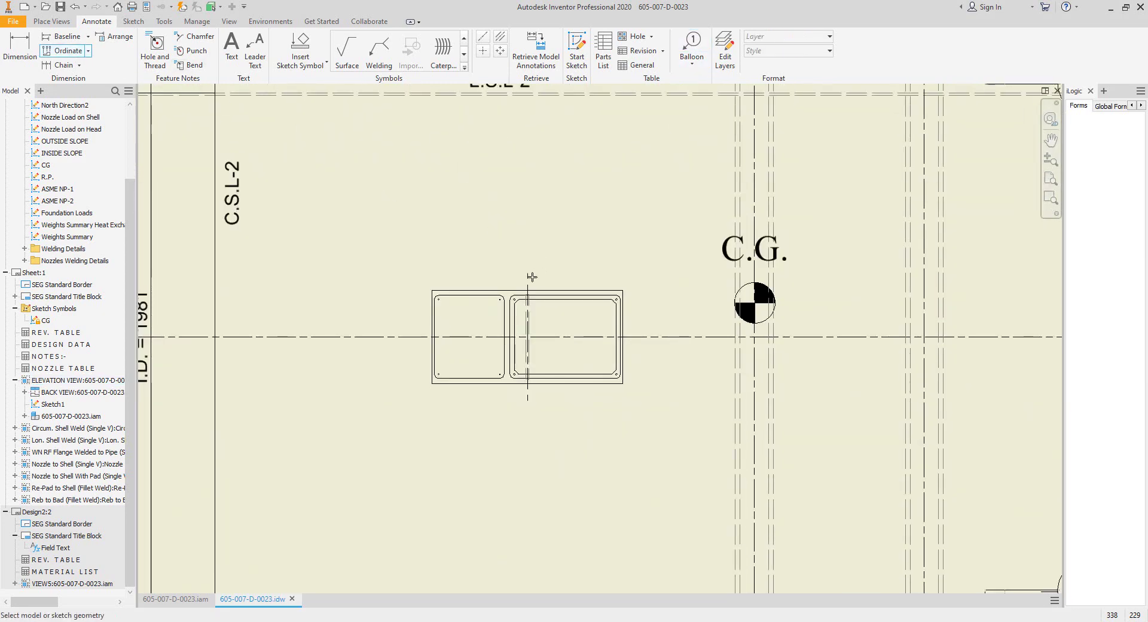
left_click(527, 279)
scroll(538, 263, "down", 3)
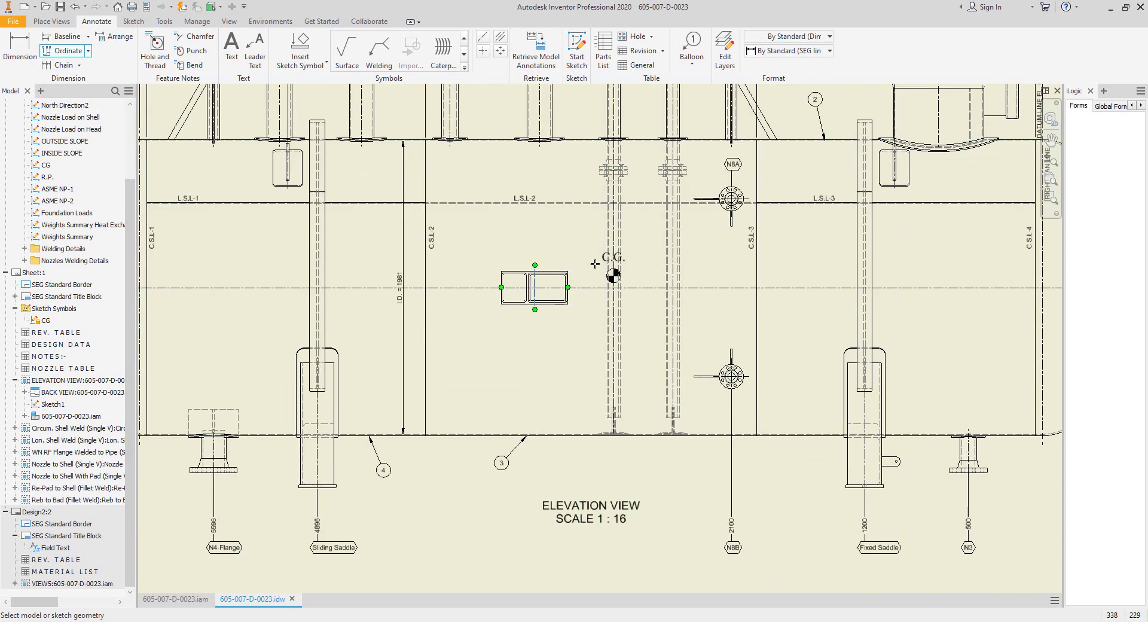
middle_click_drag(536, 179, 566, 351)
scroll(558, 171, "up", 3)
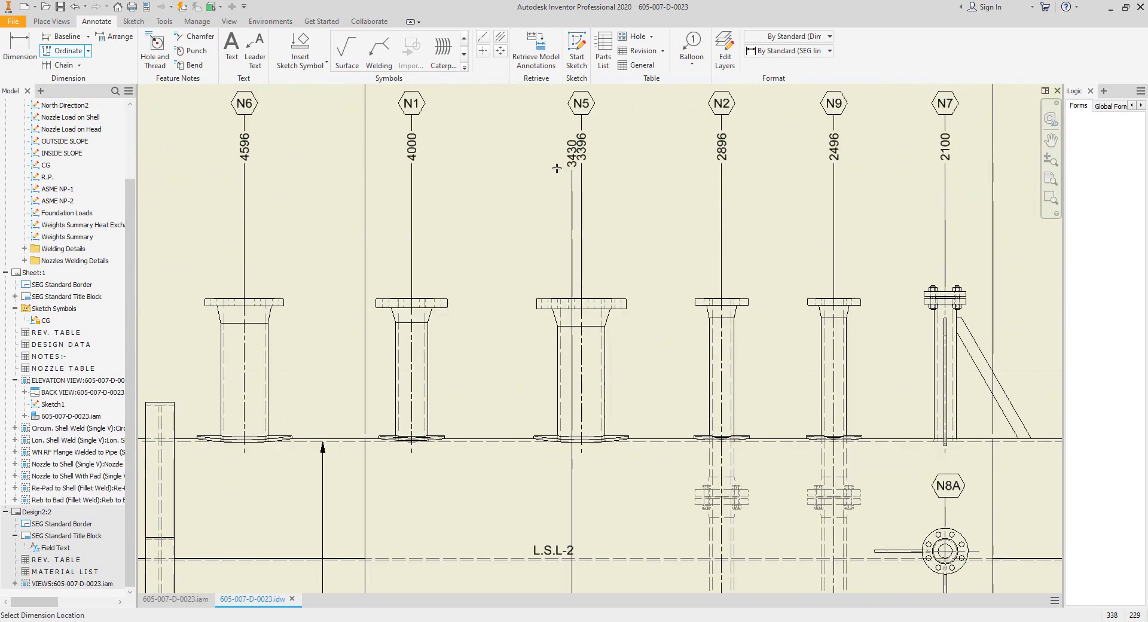
middle_click_drag(559, 157, 569, 5)
middle_click_drag(589, 478, 589, 91)
middle_click_drag(587, 460, 586, 399)
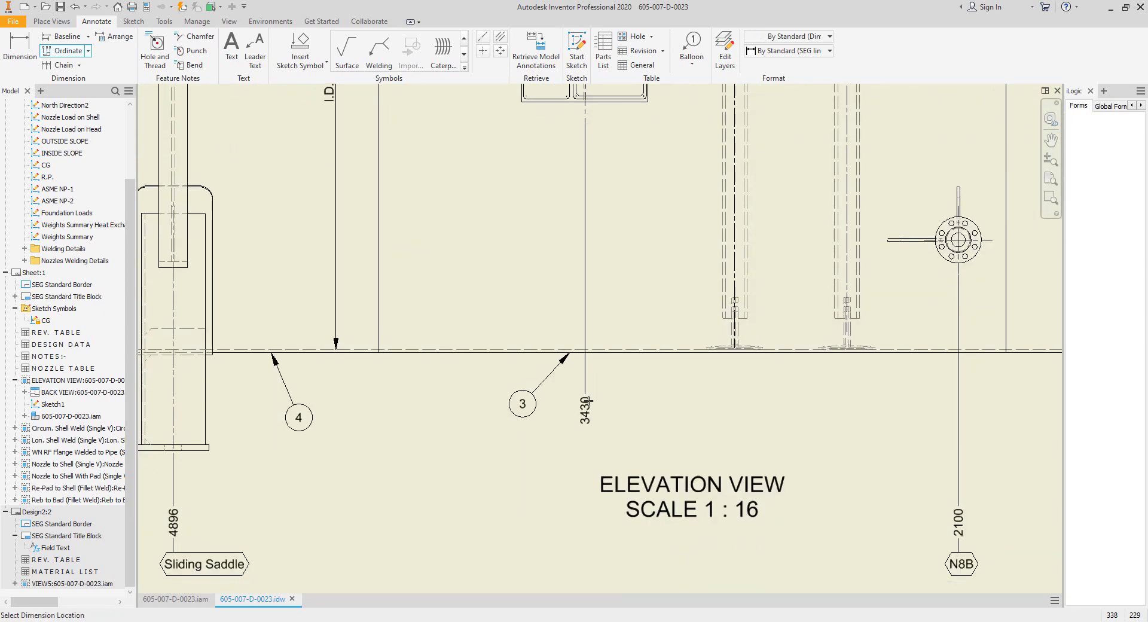
left_click(588, 398)
Step: Tag the nameplate with a Nozzle Tag No. balloon below its ordinate dimension in the elevation view, and move the view label further down
left_click(691, 45)
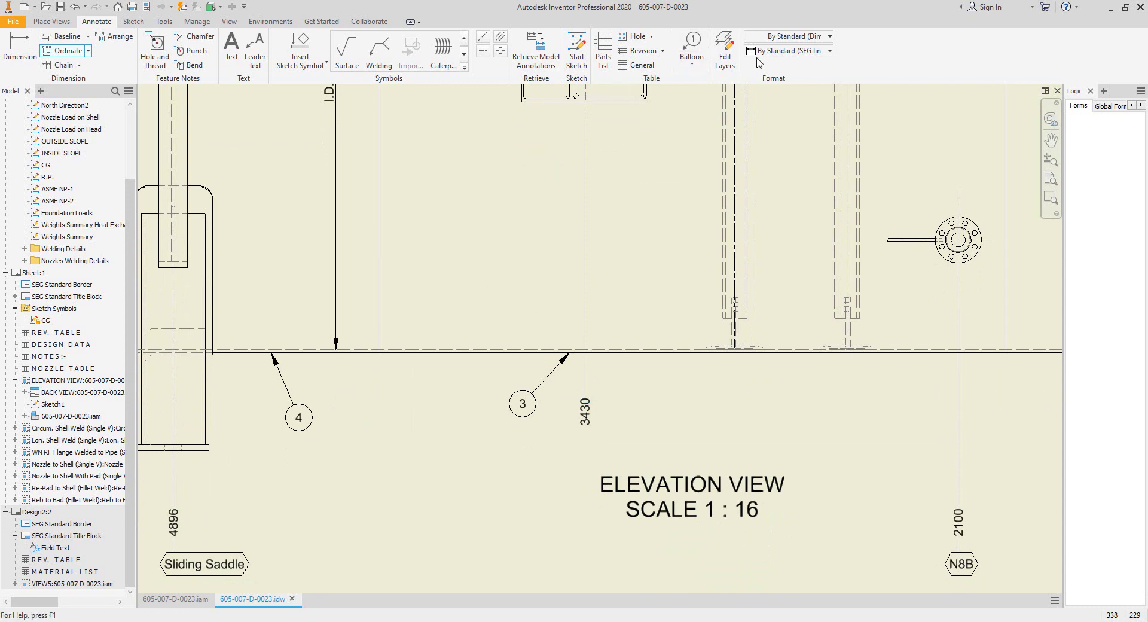
left_click(829, 50)
left_click(782, 139)
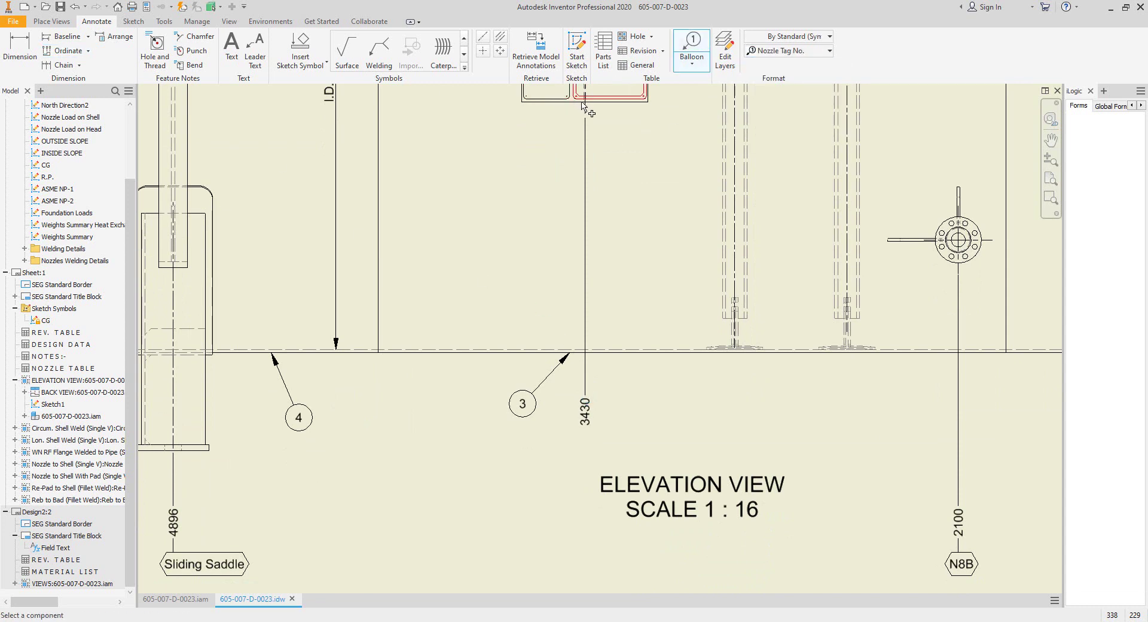
left_click(586, 110)
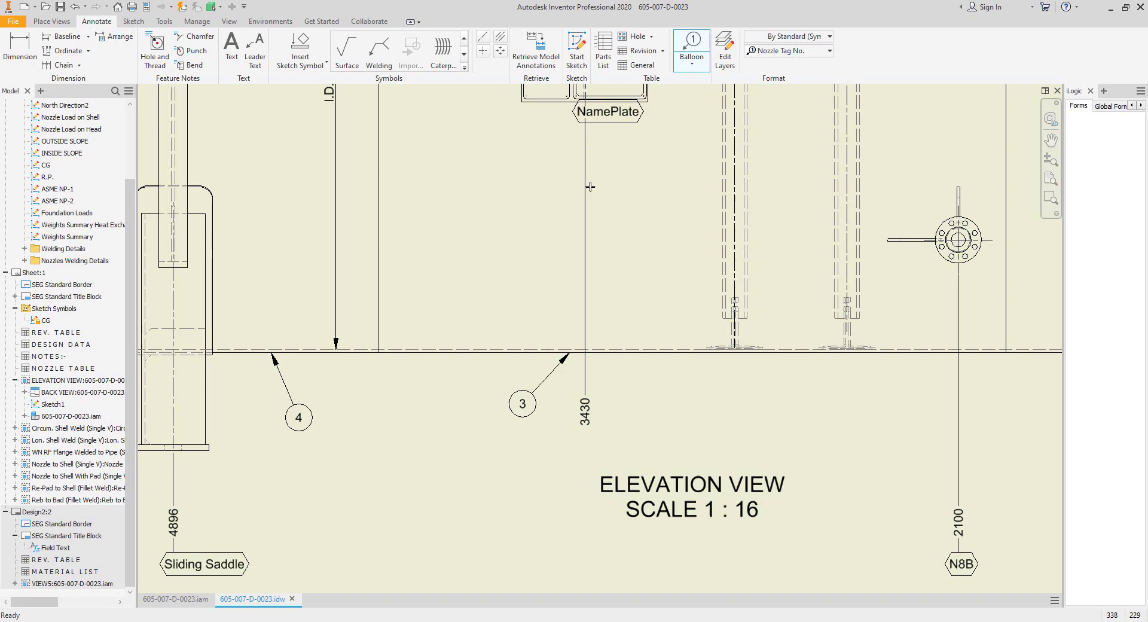
left_click(583, 449)
right_click(583, 450)
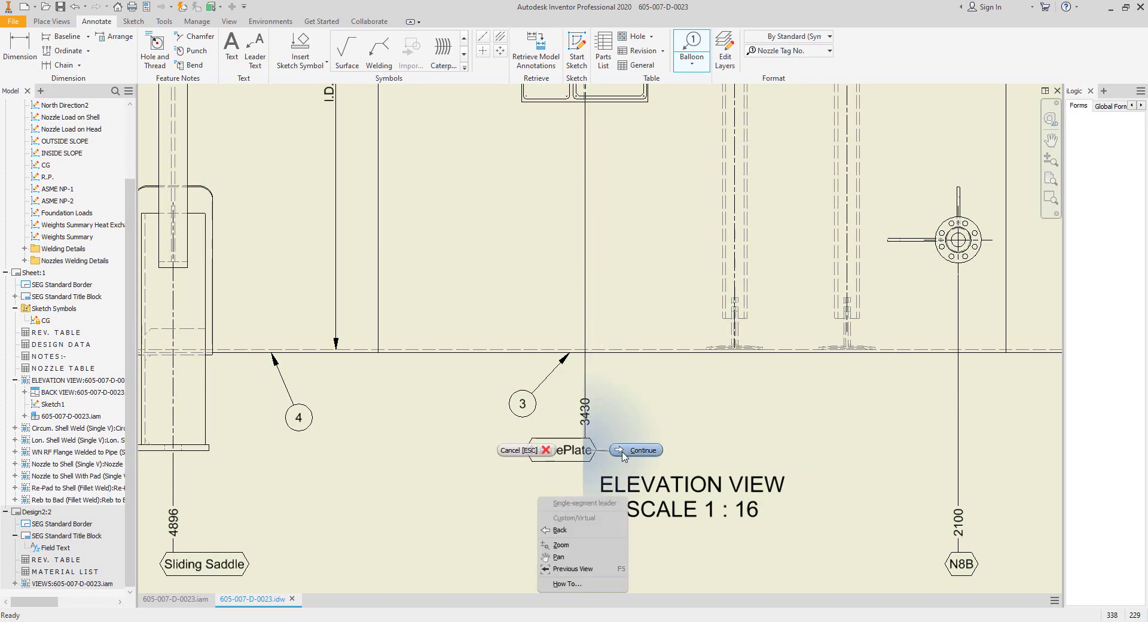
left_click(624, 455)
scroll(648, 414, "down", 3)
middle_click_drag(677, 450, 674, 383)
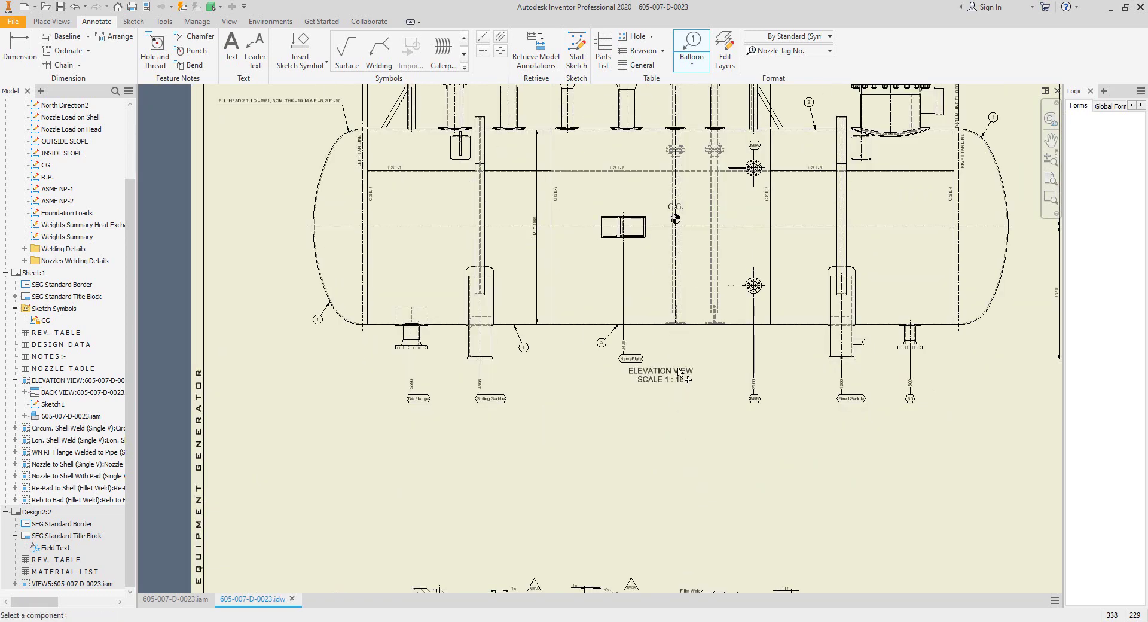
key("Escape")
left_click_drag(680, 372, 684, 477)
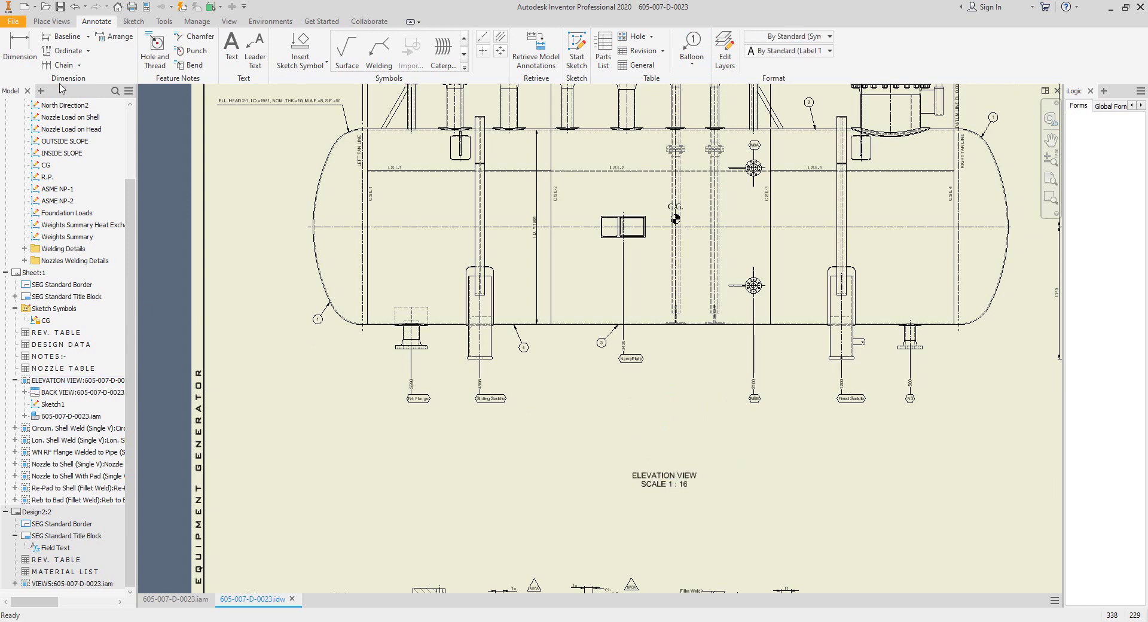
Step: Dimension the saddle spacing below the elevation view: left tangent line to sliding saddle, saddle to saddle, and fixed saddle to right tangent line
left_click(480, 347)
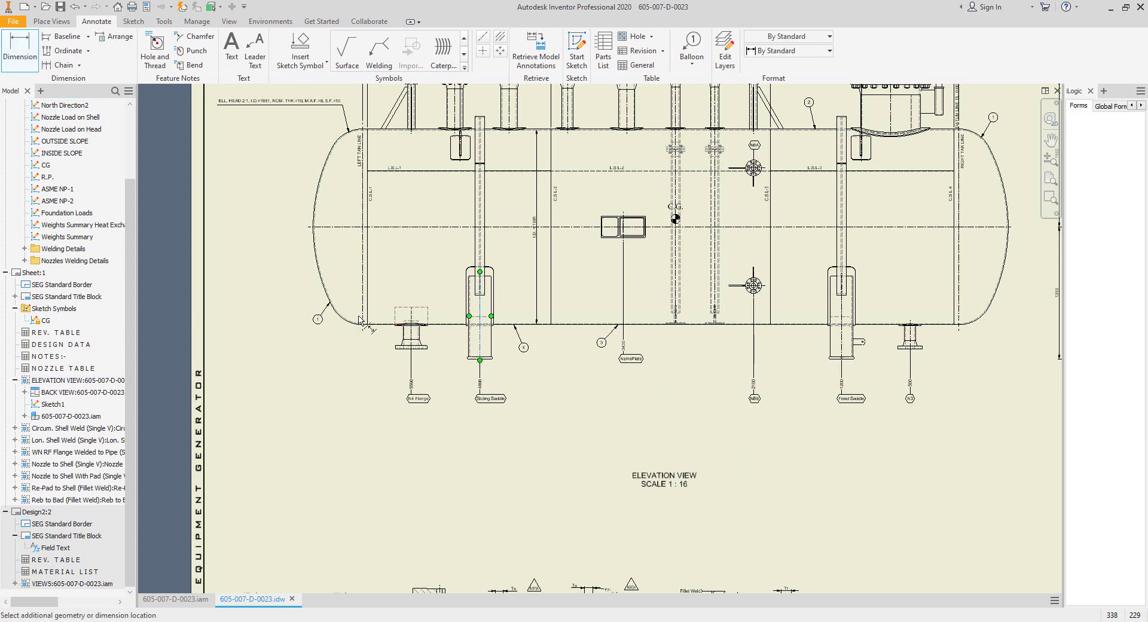
left_click(422, 425)
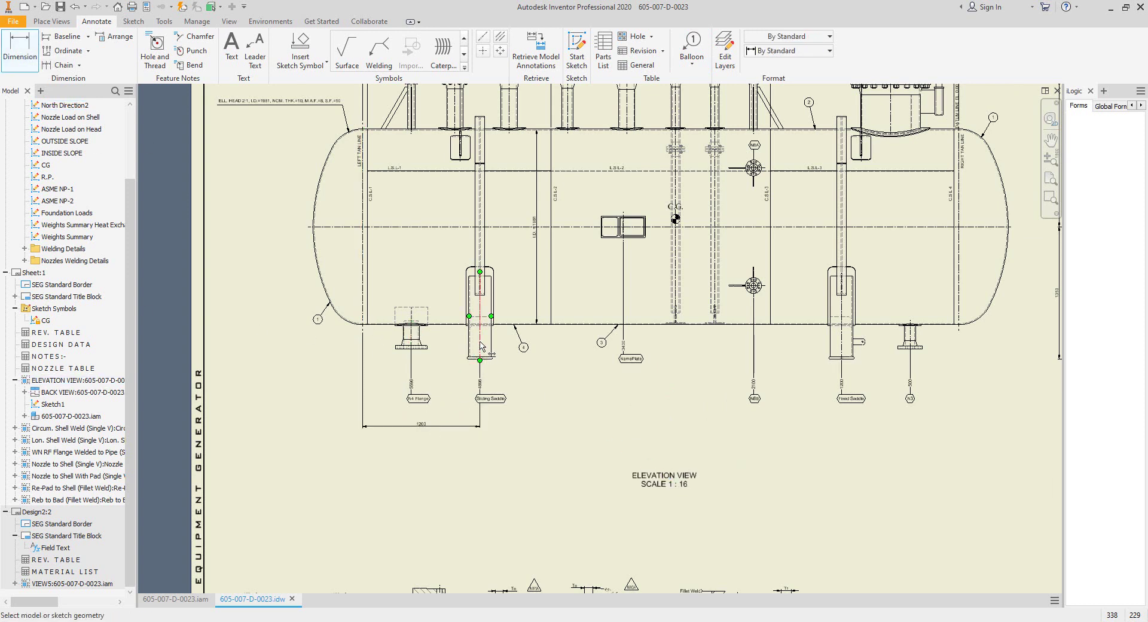
left_click(482, 345)
left_click(844, 347)
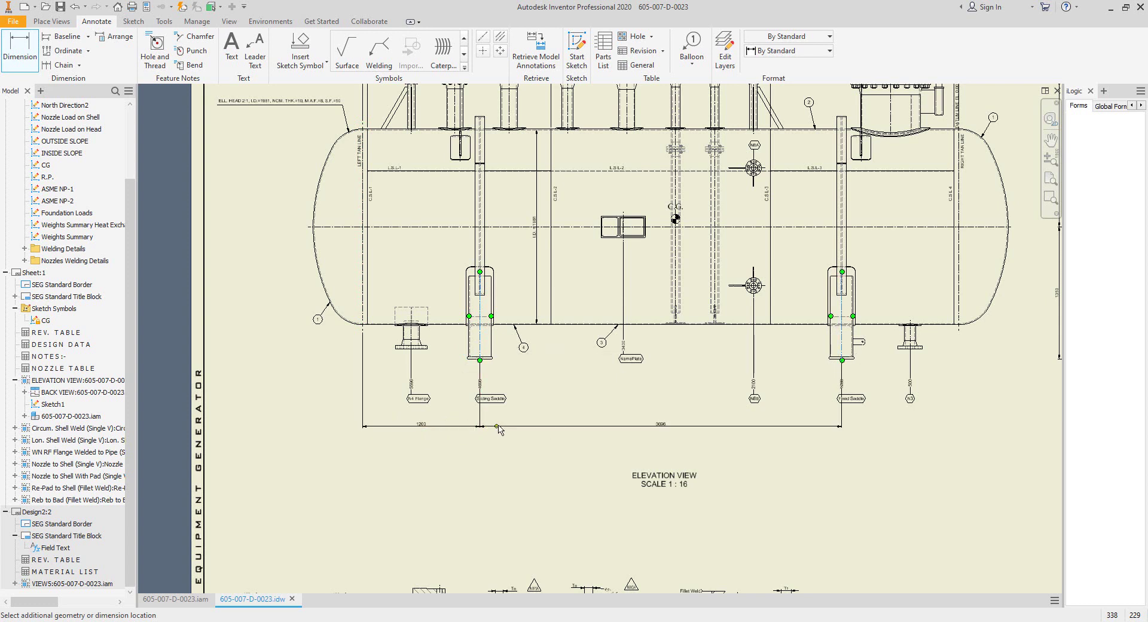
left_click(500, 426)
left_click(845, 352)
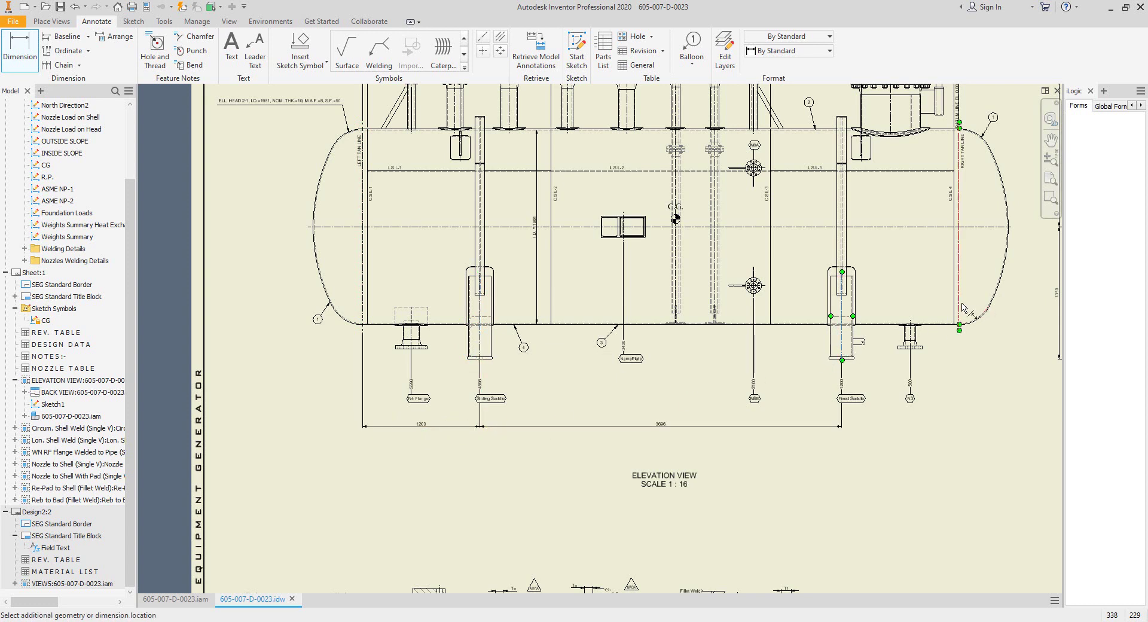
left_click(961, 307)
left_click(858, 425)
right_click(882, 375)
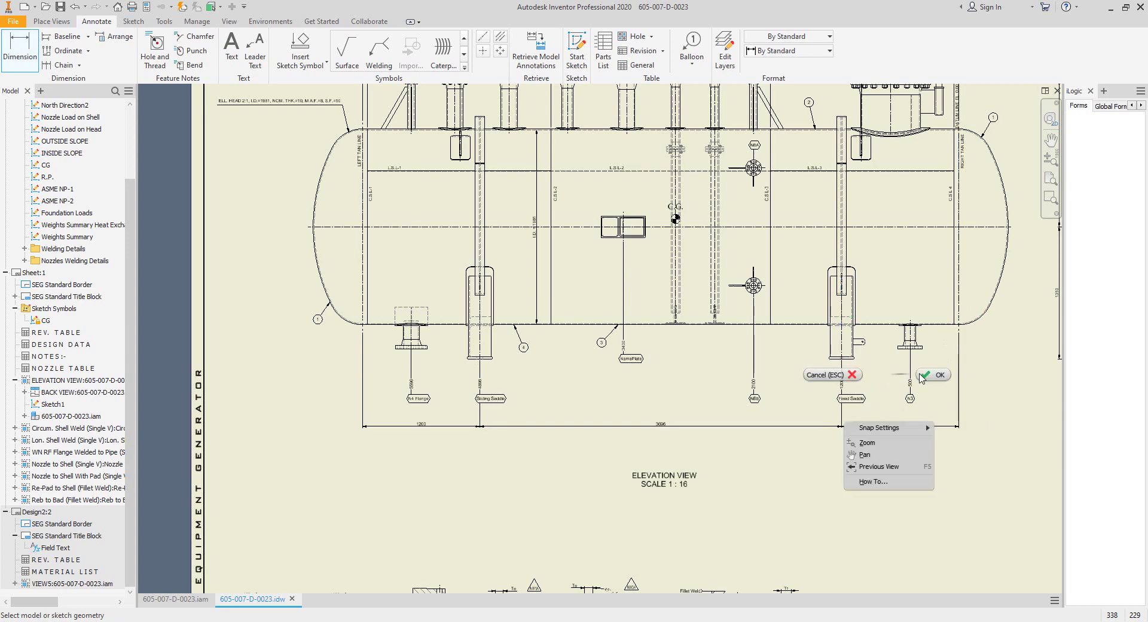
left_click(937, 375)
Step: Create a projected top view of the vessel from the elevation view, placed below the sheet border
scroll(714, 439, "down", 3)
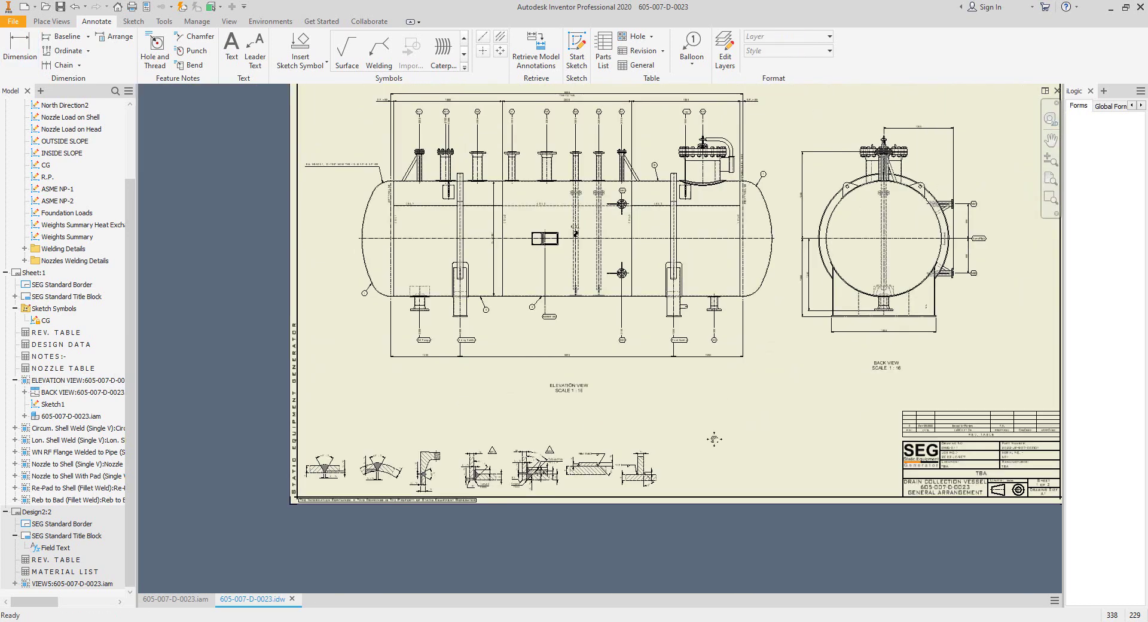
middle_click_drag(714, 439, 610, 414)
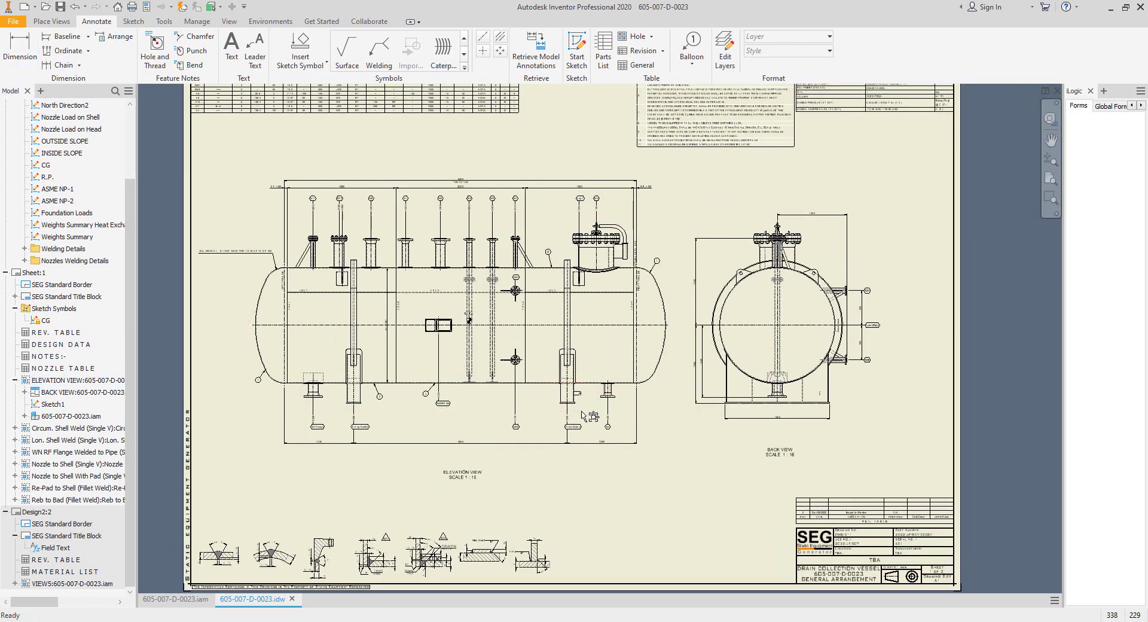
left_click(55, 24)
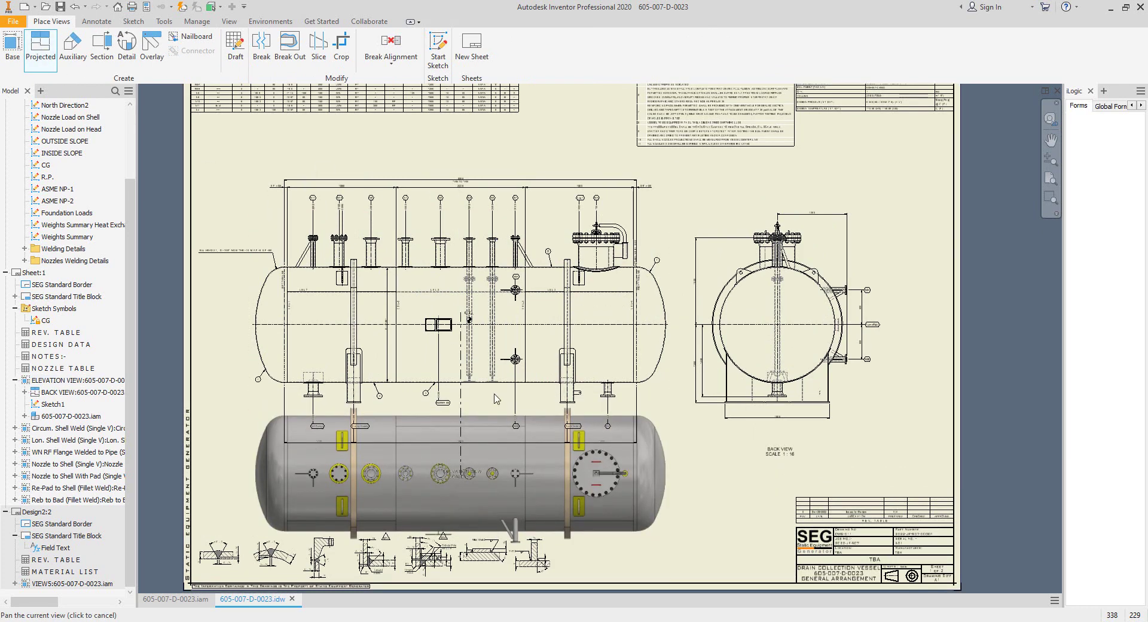
middle_click_drag(497, 399, 488, 225)
left_click(464, 489)
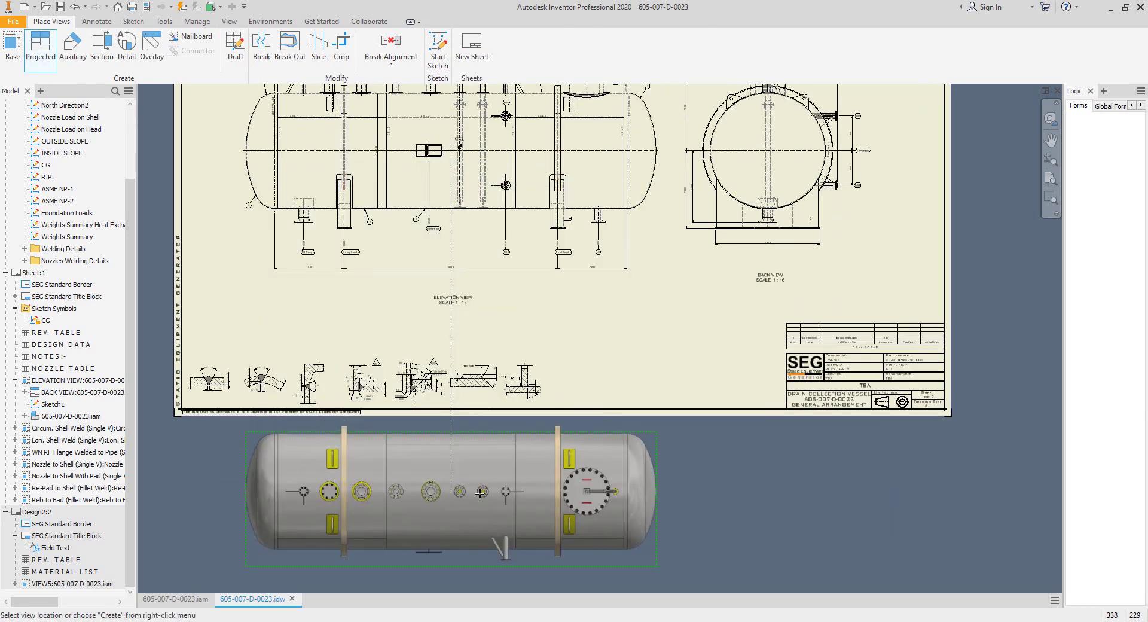
right_click(480, 489)
left_click(535, 492)
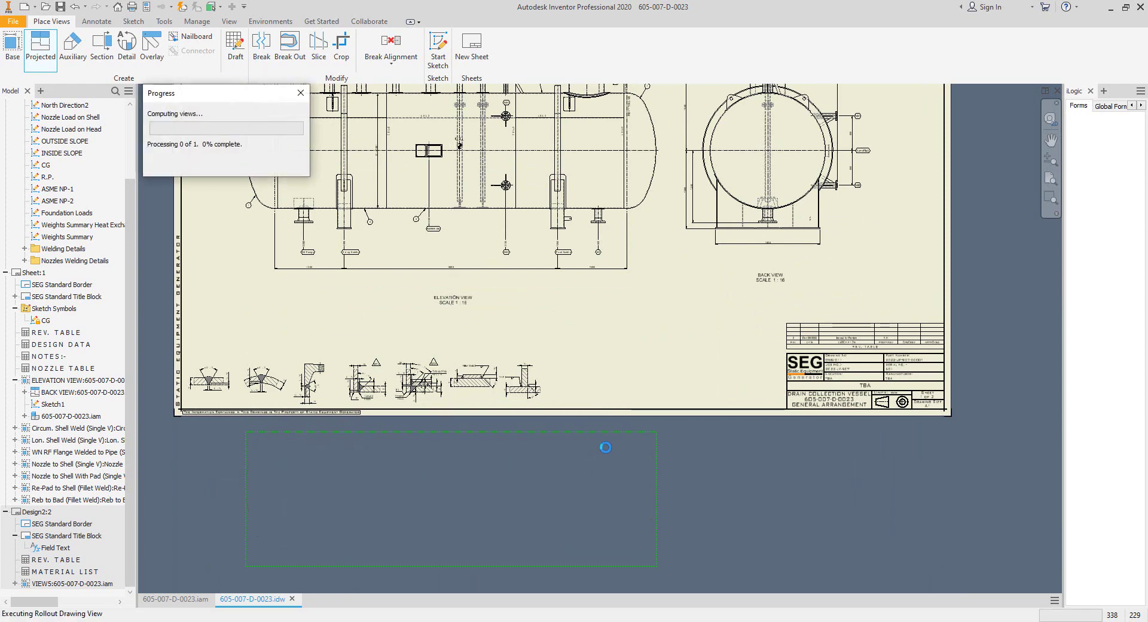
Step: Show the projected view's label as KEY PLAN and set its scale to 1:40, independent of the parent view
double_click(657, 442)
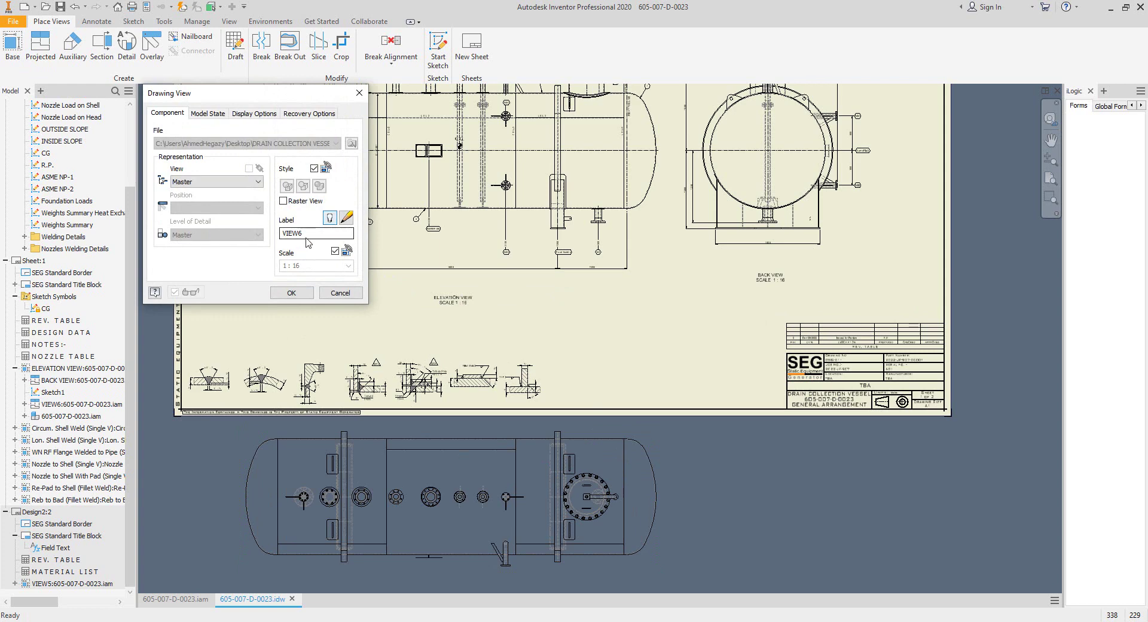
left_click(330, 219)
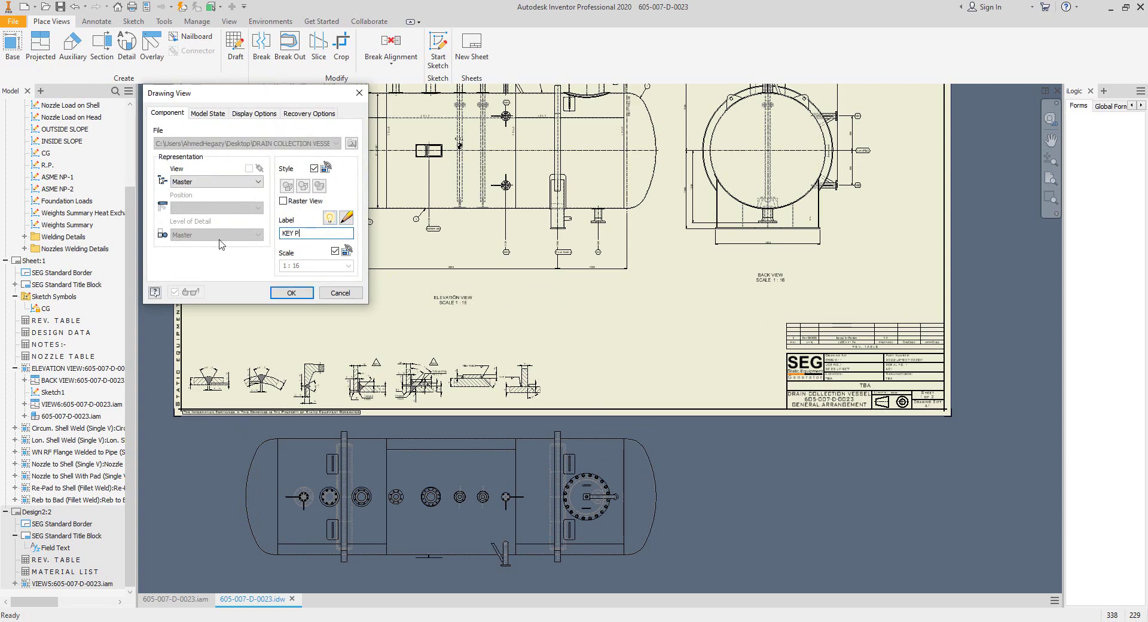
left_click(352, 218)
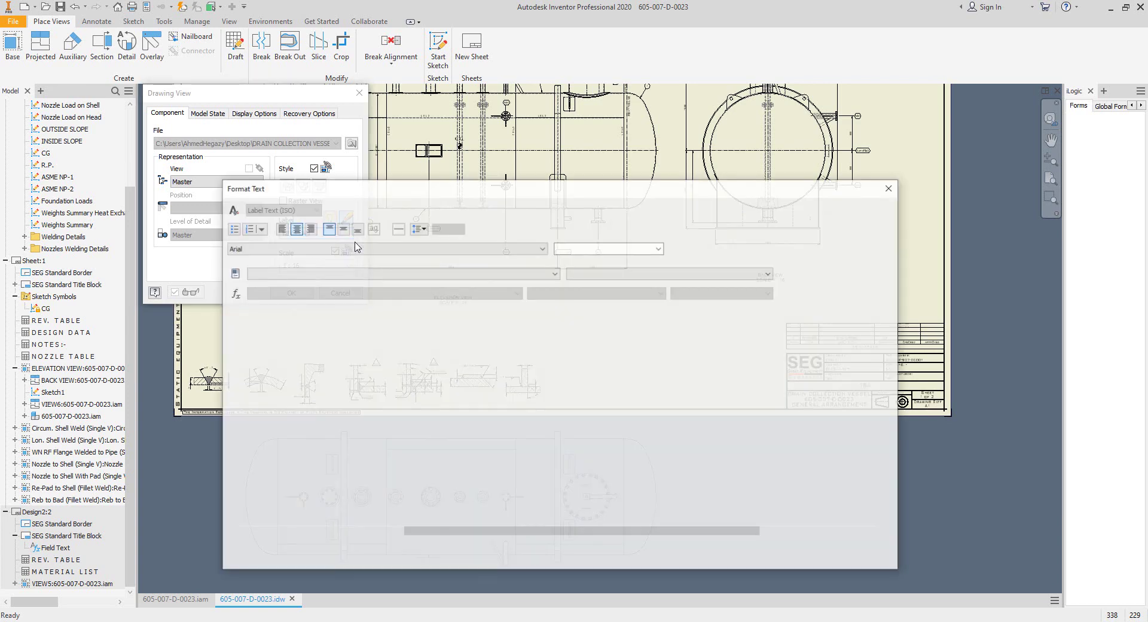
left_click(879, 557)
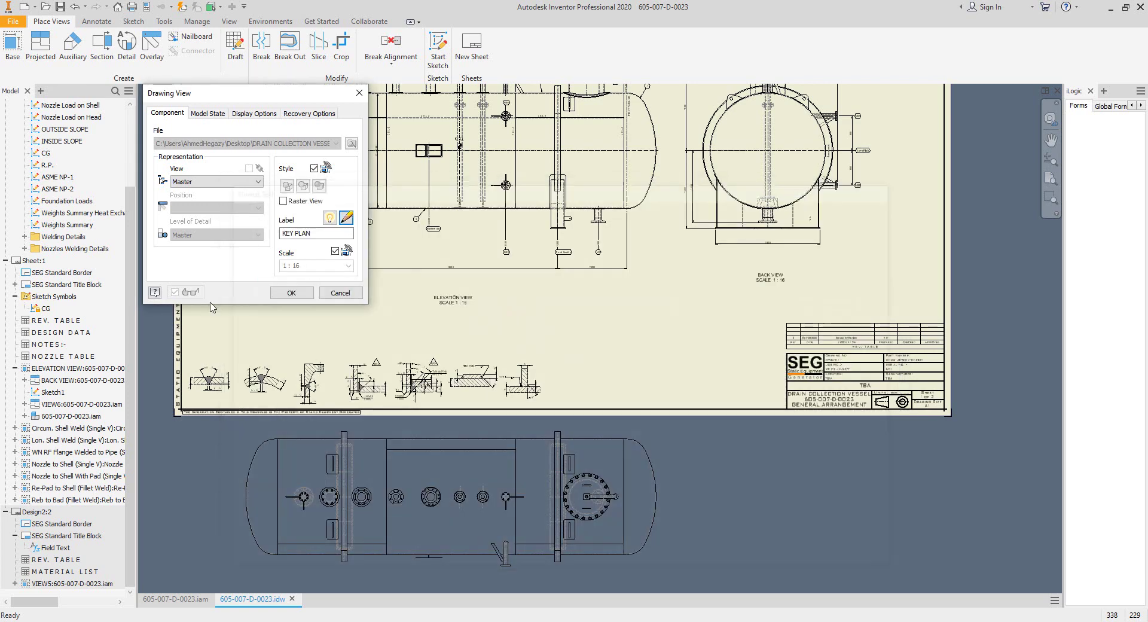
left_click(335, 252)
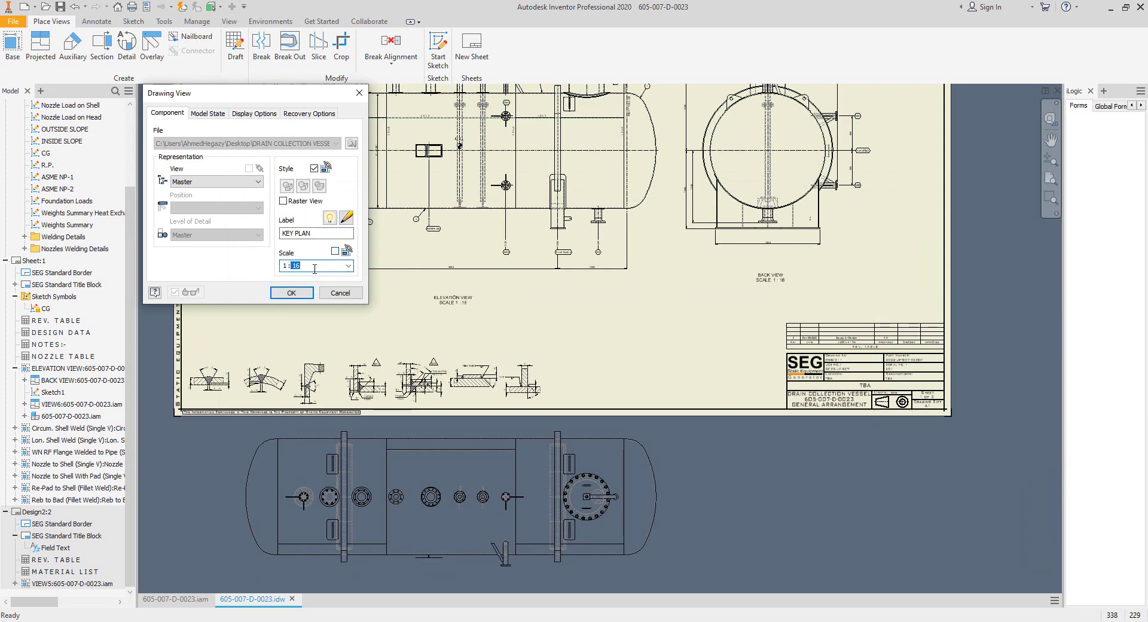
type("1:40")
left_click(298, 298)
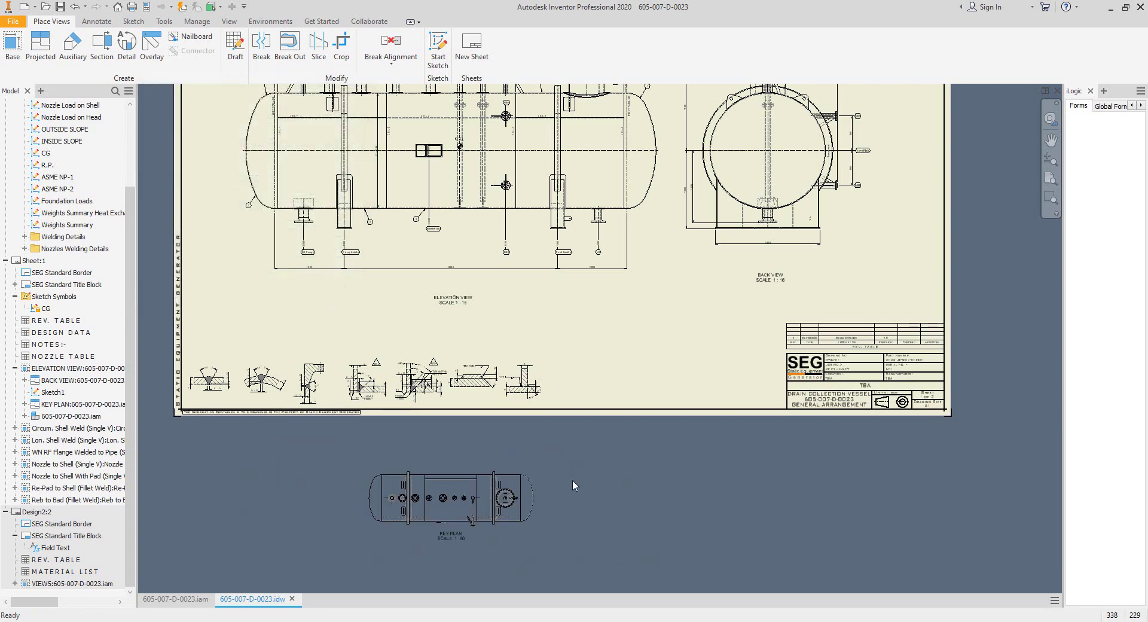
Step: Break the key plan view's alignment and move it onto the sheet, between the weld details and the title block
right_click(540, 471)
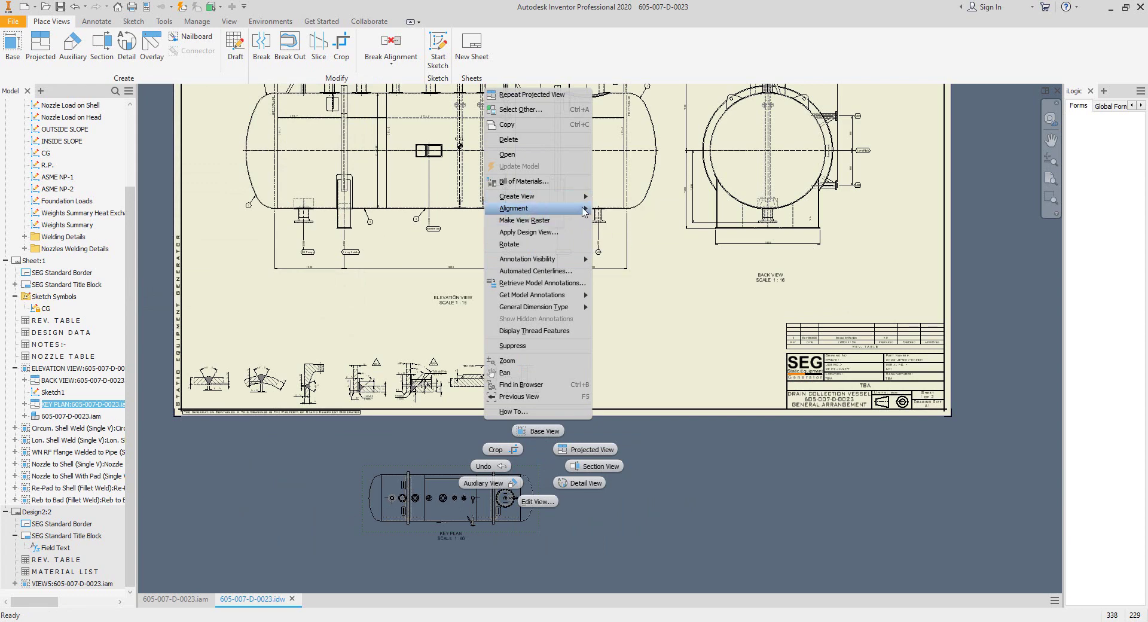
mouse_move(585, 209)
left_click(614, 243)
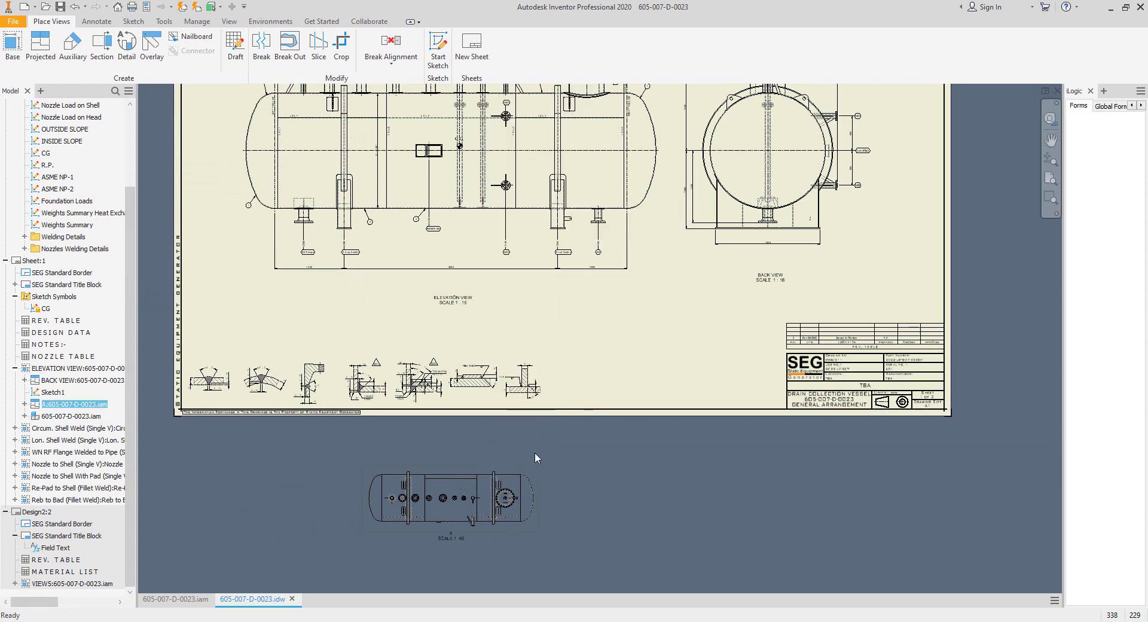
left_click_drag(537, 469, 746, 341)
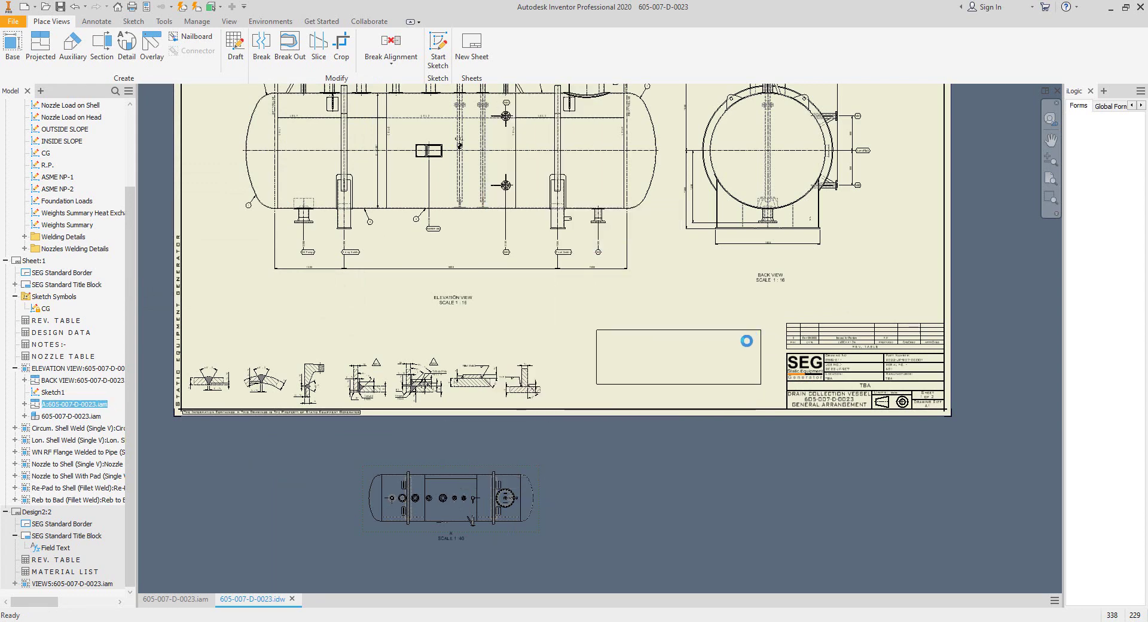
middle_click_drag(726, 395, 768, 543)
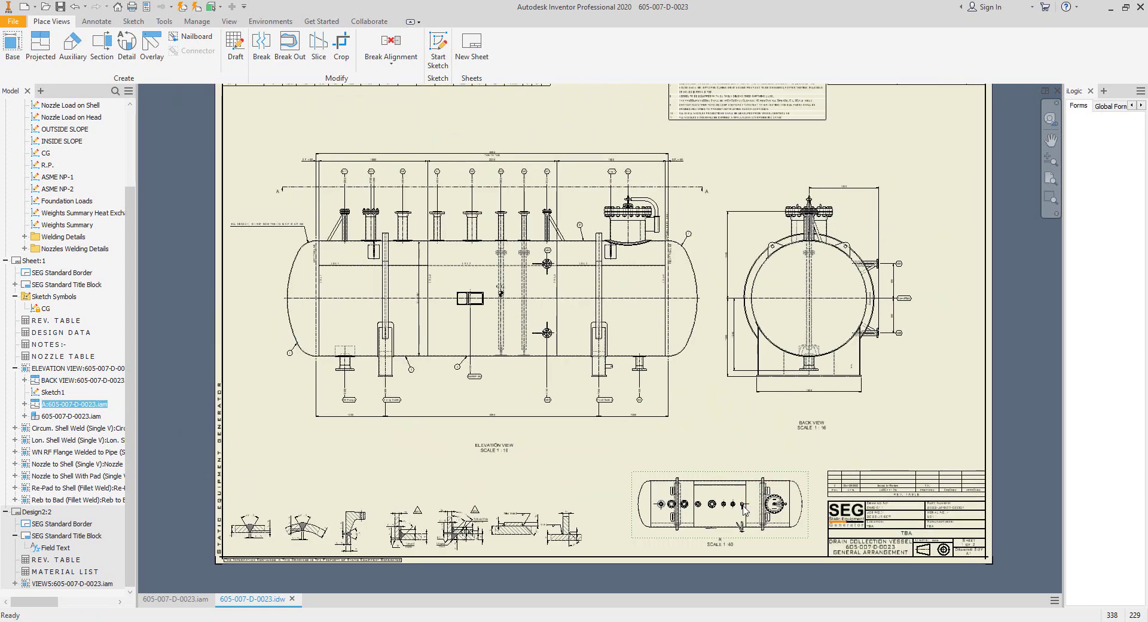
Step: Relabel the relocated 1:40 top view as KEY PLAN
scroll(744, 508, "up", 3)
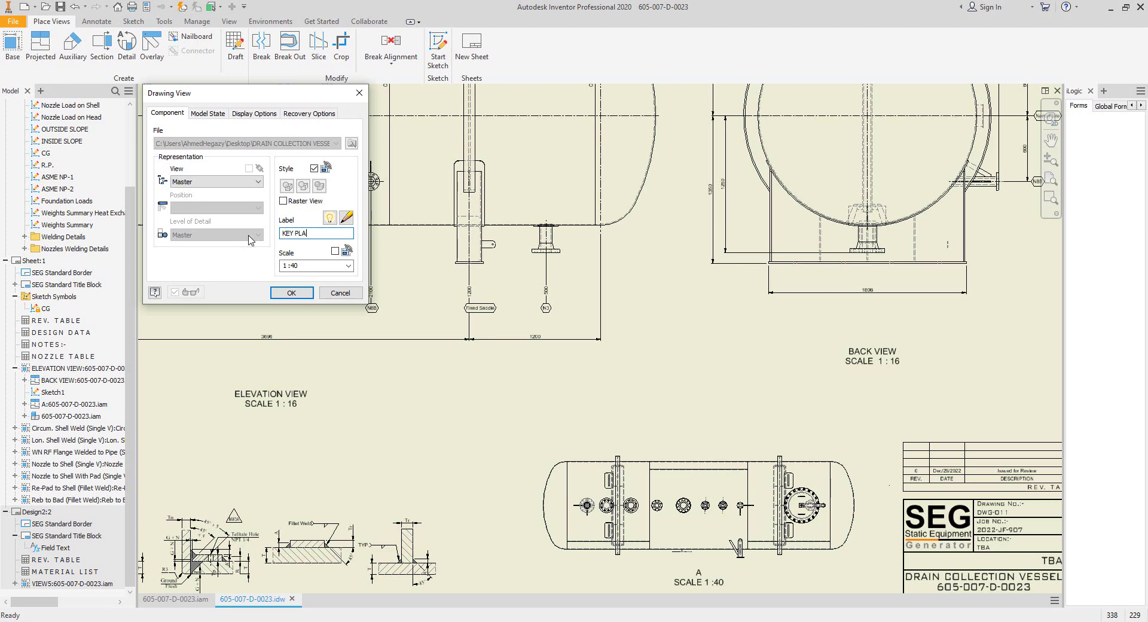
left_click(291, 293)
scroll(311, 281, "down", 4)
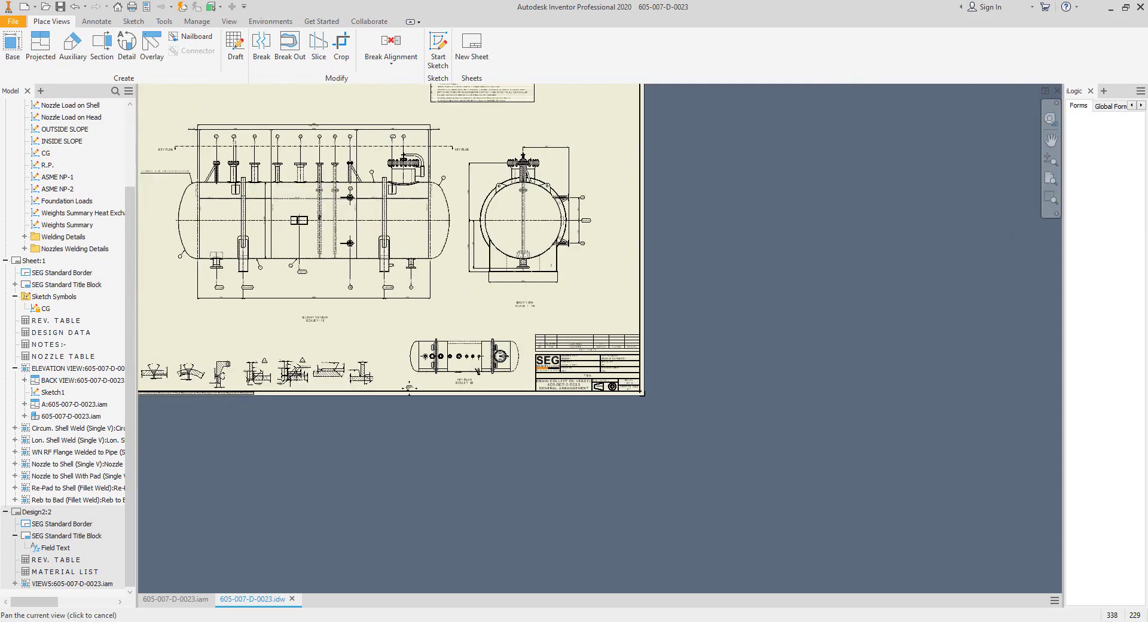
Step: Move the KEY PLAN viewing direction line above the overall length dimensions of the elevation view
scroll(311, 125, "up", 3)
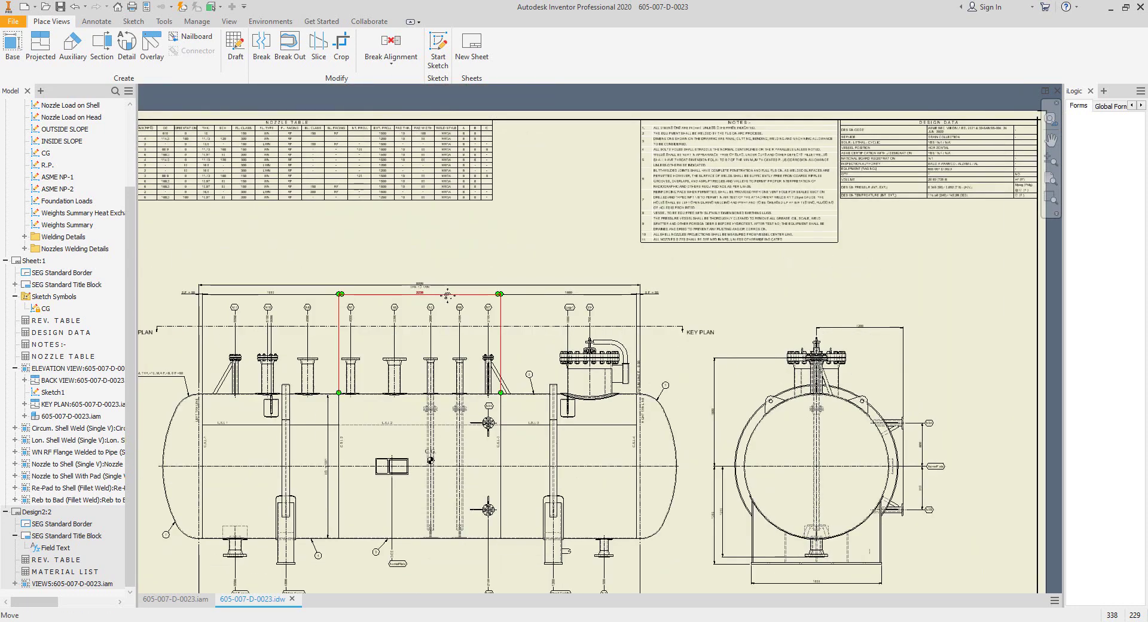
middle_click_drag(478, 316, 562, 330)
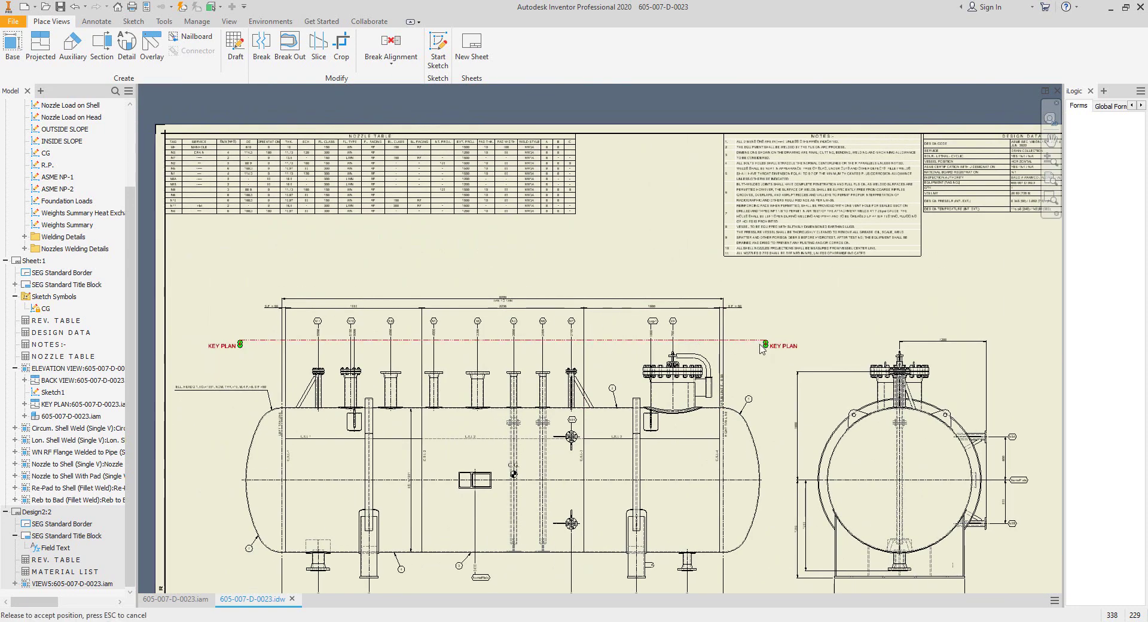
left_click_drag(736, 346, 739, 281)
middle_click_drag(773, 361, 699, 186)
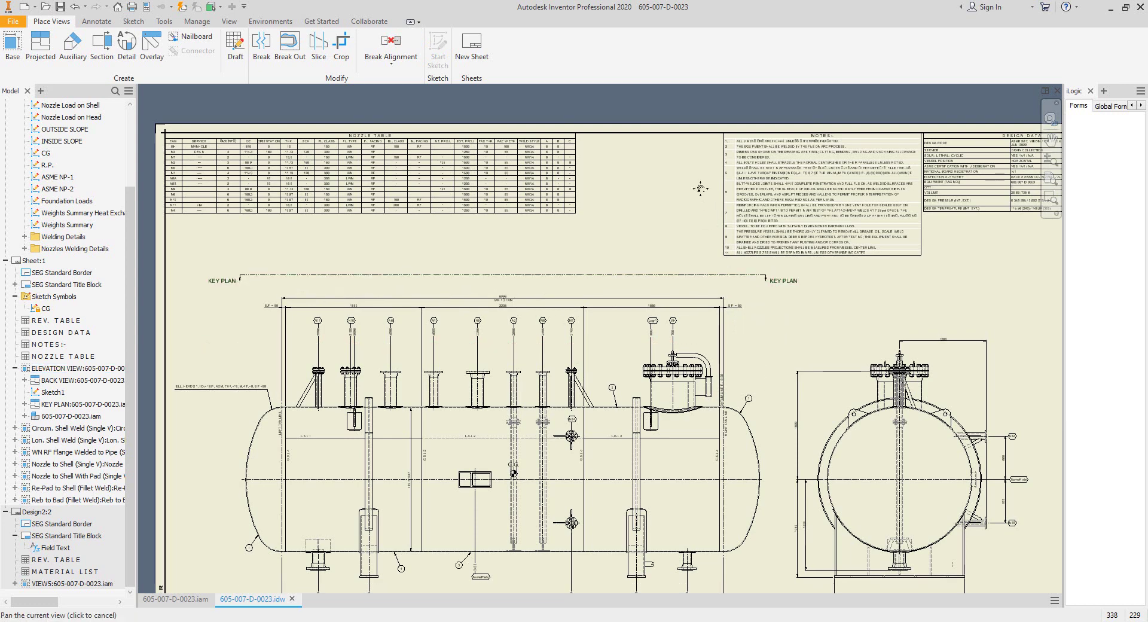
middle_click_drag(580, 334, 543, 192)
middle_click_drag(618, 310, 676, 533)
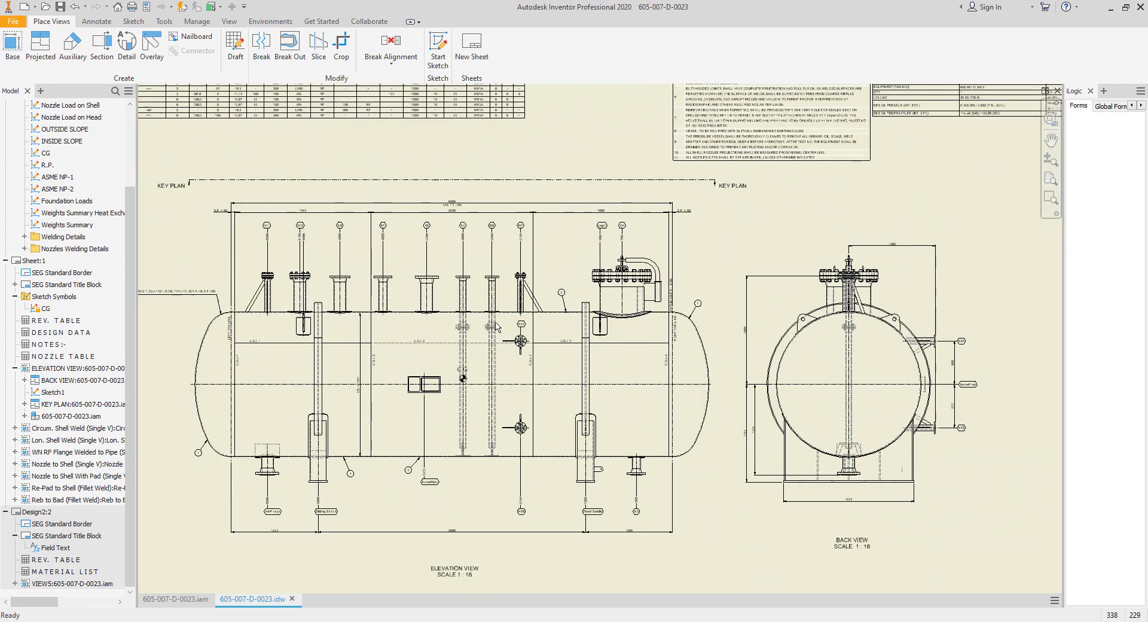
middle_click_drag(489, 194, 541, 296)
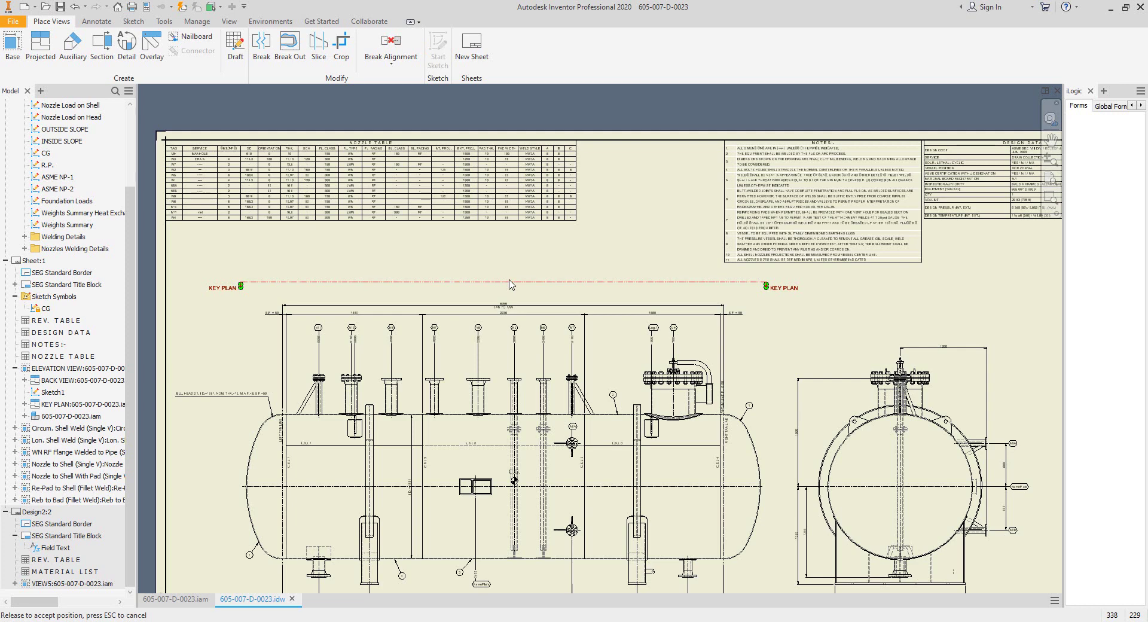
Step: Start a sketch on the back view and add a 0° text label above the top nozzle at the vertical centreline
middle_click_drag(771, 371, 699, 265)
middle_click_drag(878, 334, 846, 242)
left_click(874, 187)
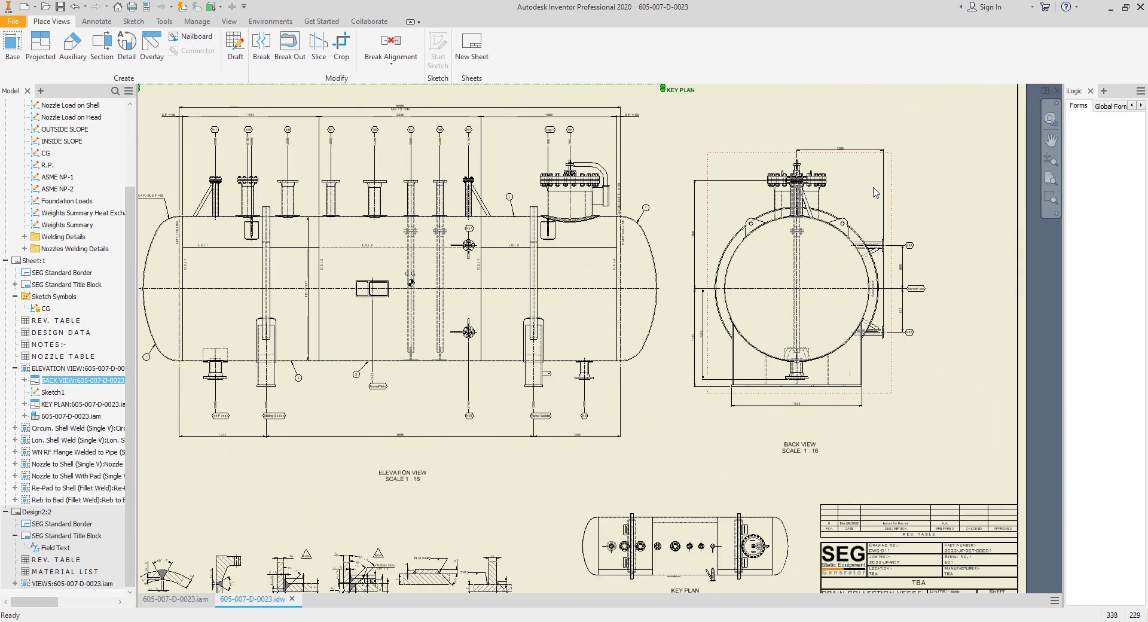
key("s")
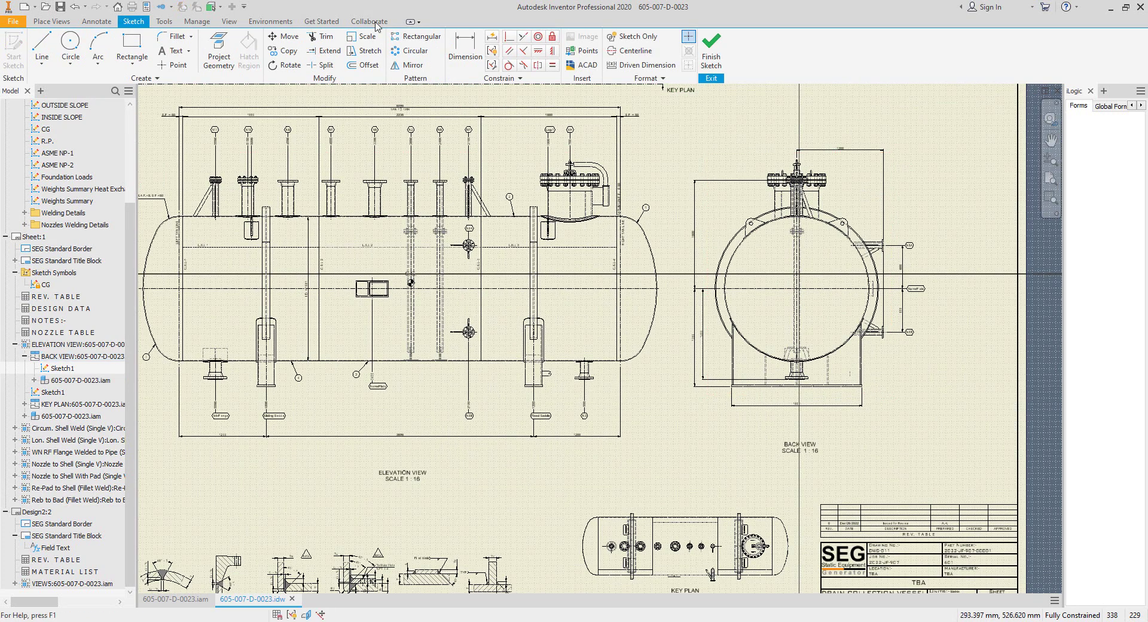
scroll(824, 126, "up", 5)
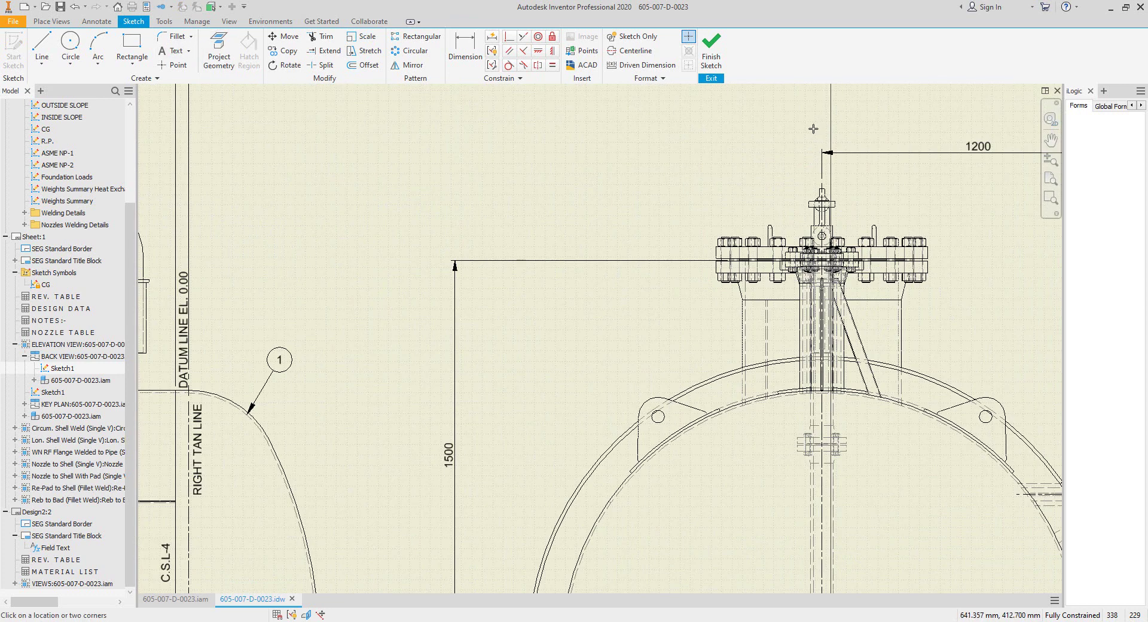
left_click(813, 129)
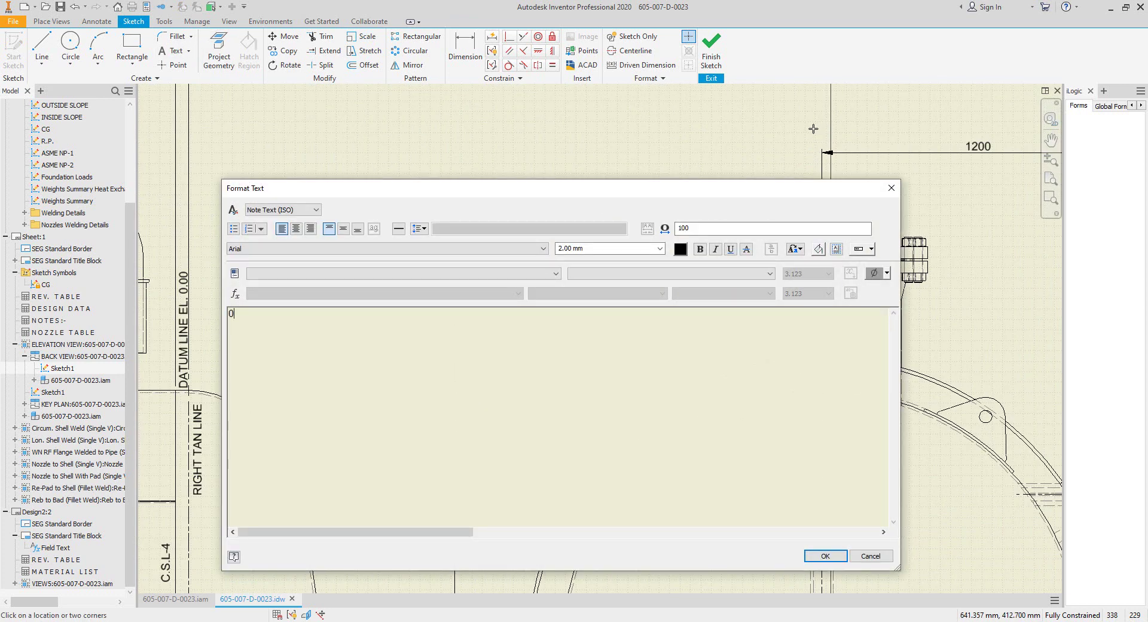
left_click(888, 276)
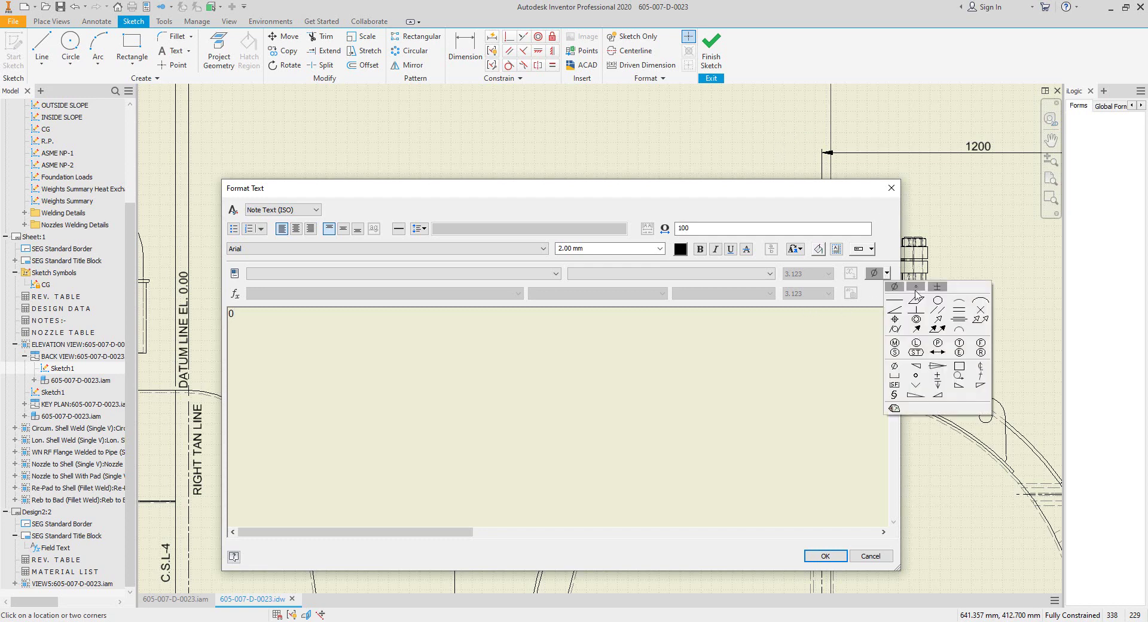
left_click(915, 293)
left_click(834, 553)
Step: Add a 90° text label above the back view's horizontal centreline, beside the NamePlate tag
middle_click_drag(796, 486, 511, 158)
scroll(698, 254, "down", 3)
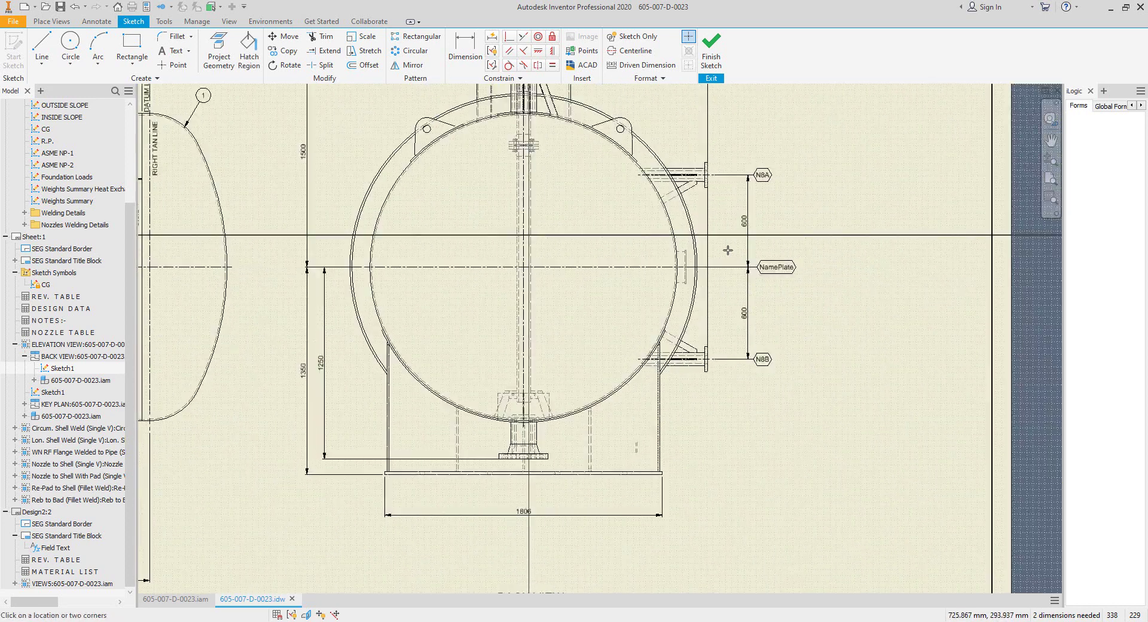
scroll(699, 254, "up", 5)
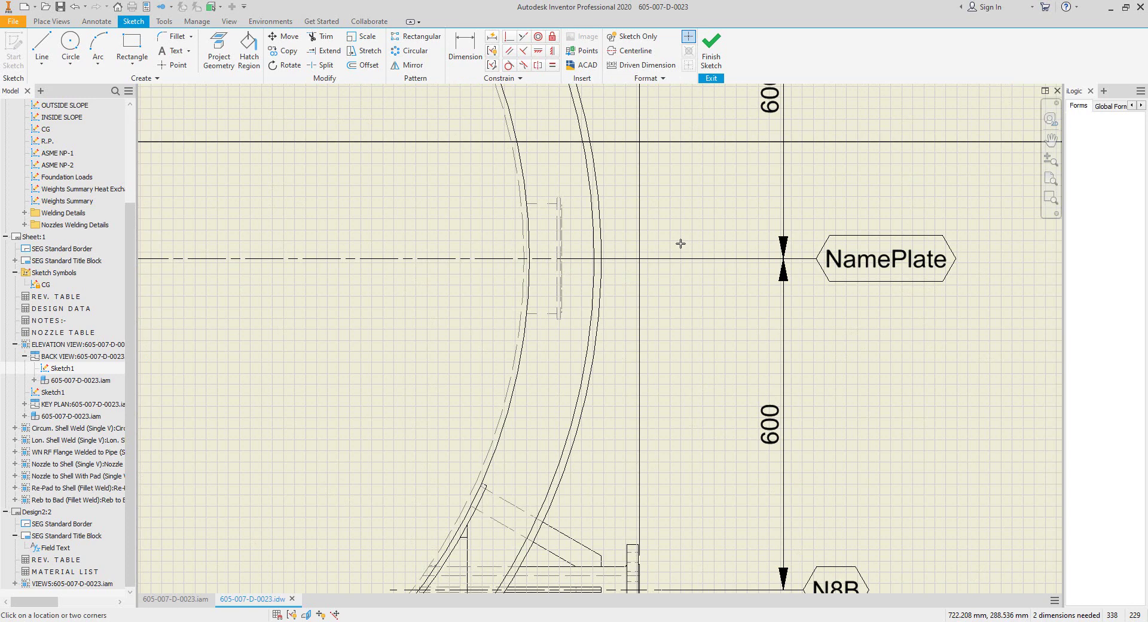
left_click(680, 243)
type("90")
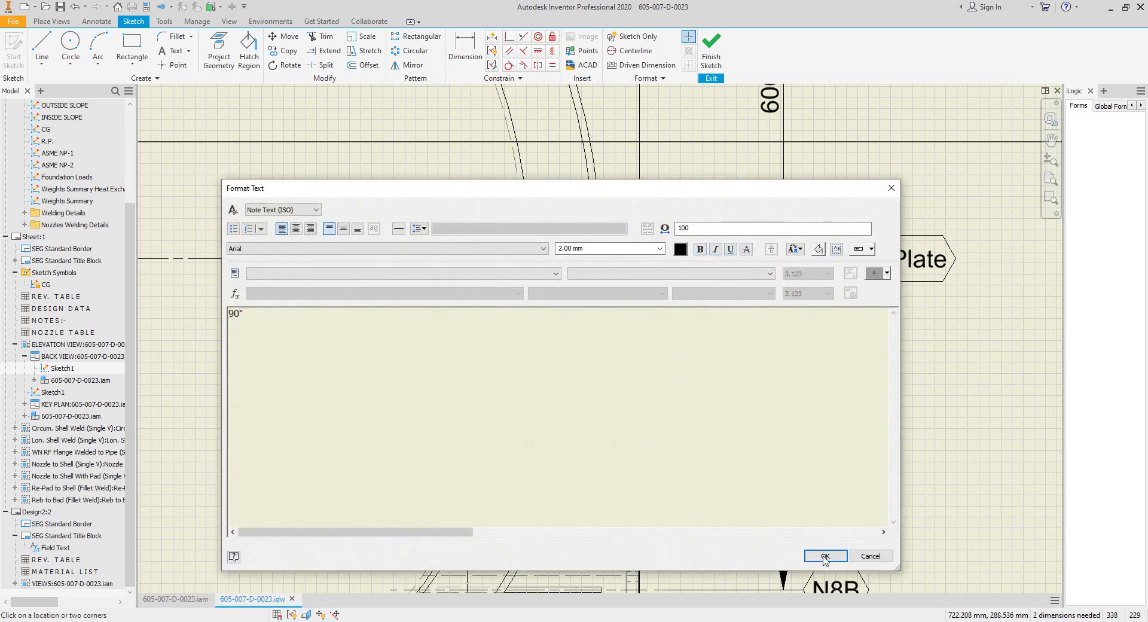
left_click(825, 559)
Step: Add a 180° text label below the saddle base plate of the back view, on the vertical centreline
middle_click_drag(610, 508, 737, 131)
middle_click_drag(430, 413, 849, 222)
scroll(636, 302, "down", 3)
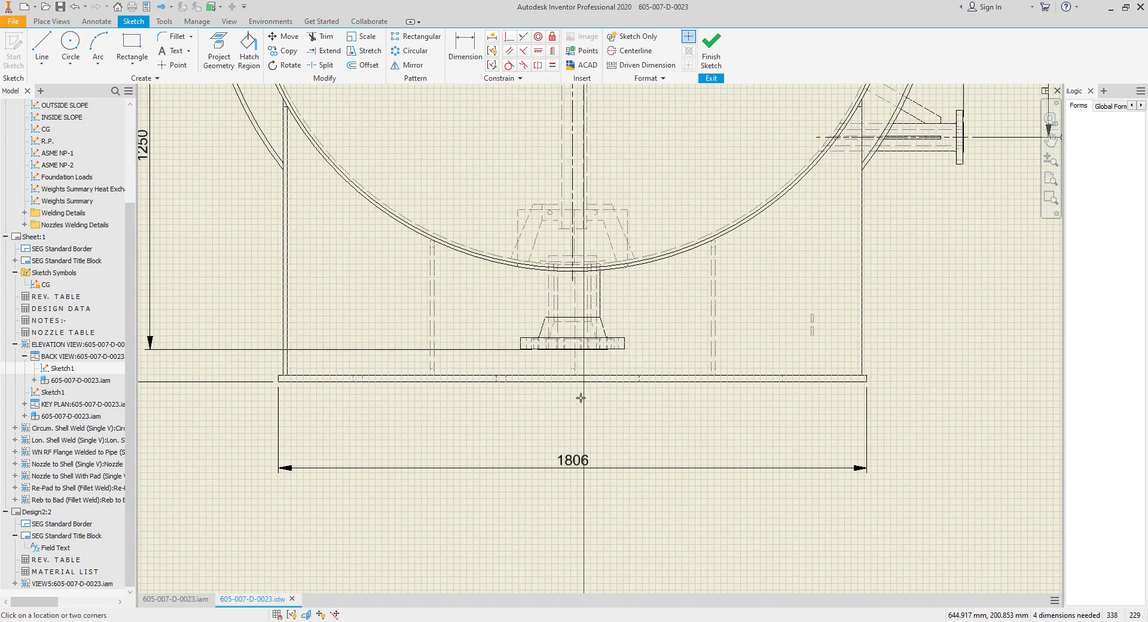
left_click(556, 402)
type("180")
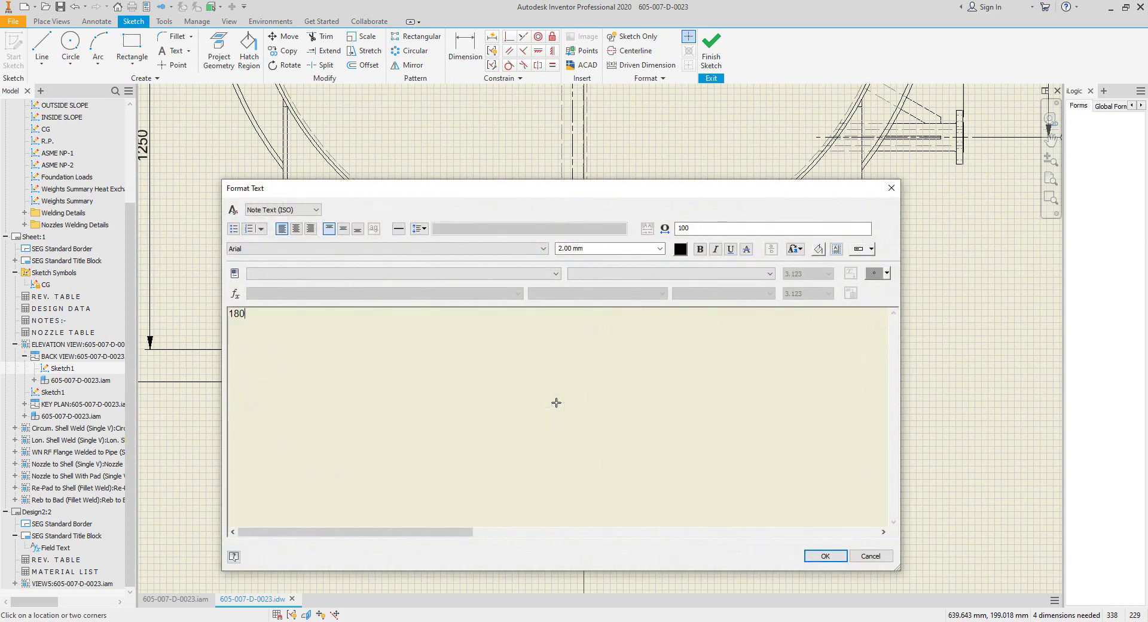
left_click(830, 559)
Step: Add a 270° text label above the horizontal centreline, outside the shell on the 1500 dimension side of the back view
scroll(604, 322, "down", 3)
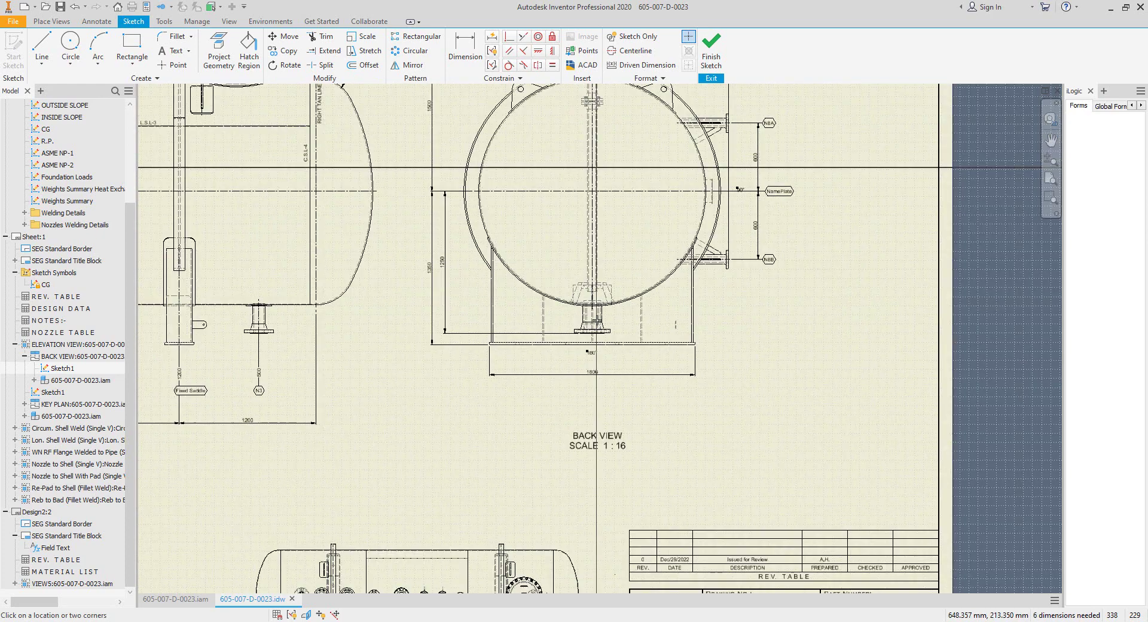
middle_click_drag(457, 152, 470, 299)
scroll(473, 308, "up", 4)
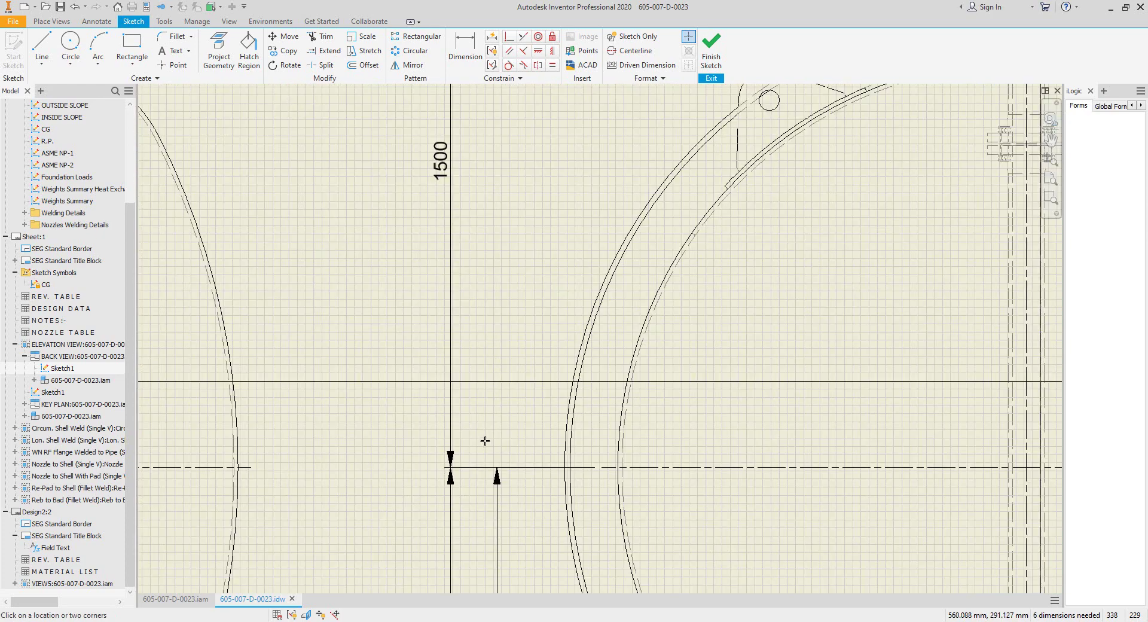
left_click(484, 440)
type("270")
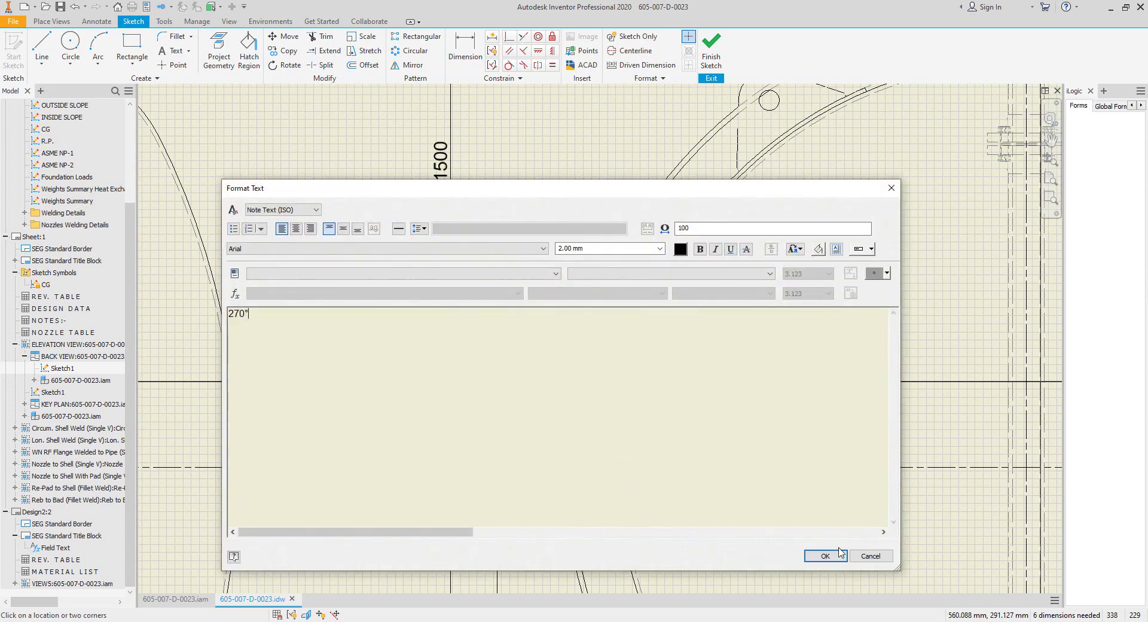
left_click(840, 552)
Step: Fine-tune the positions of the 270°, 180° and 90° labels so they sit neatly at the back view's centrelines
scroll(493, 473, "down", 2)
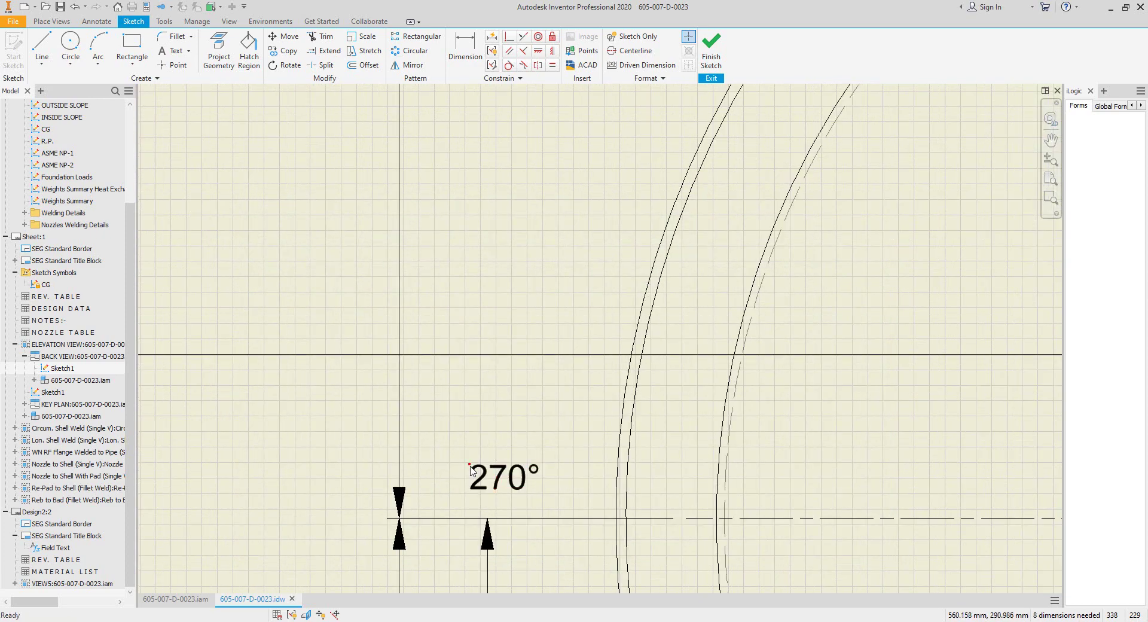
left_click_drag(471, 466, 526, 477)
scroll(526, 443, "up", 5)
middle_click_drag(729, 526, 607, 314)
scroll(608, 485, "down", 2)
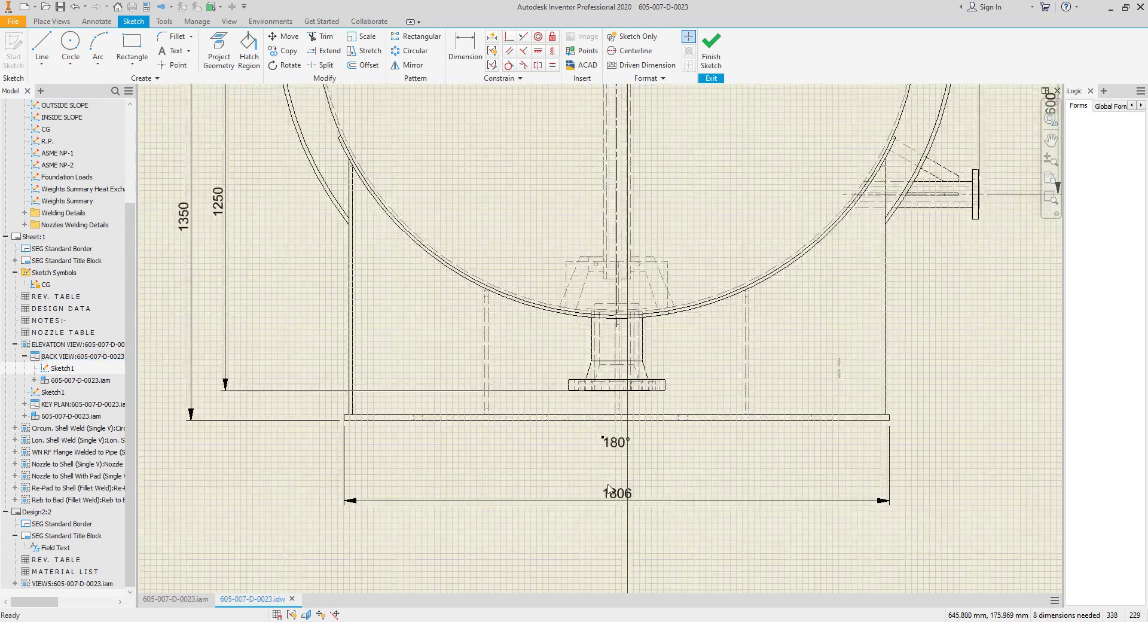
left_click_drag(606, 437, 604, 431)
middle_click_drag(756, 247, 669, 553)
scroll(924, 287, "down", 2)
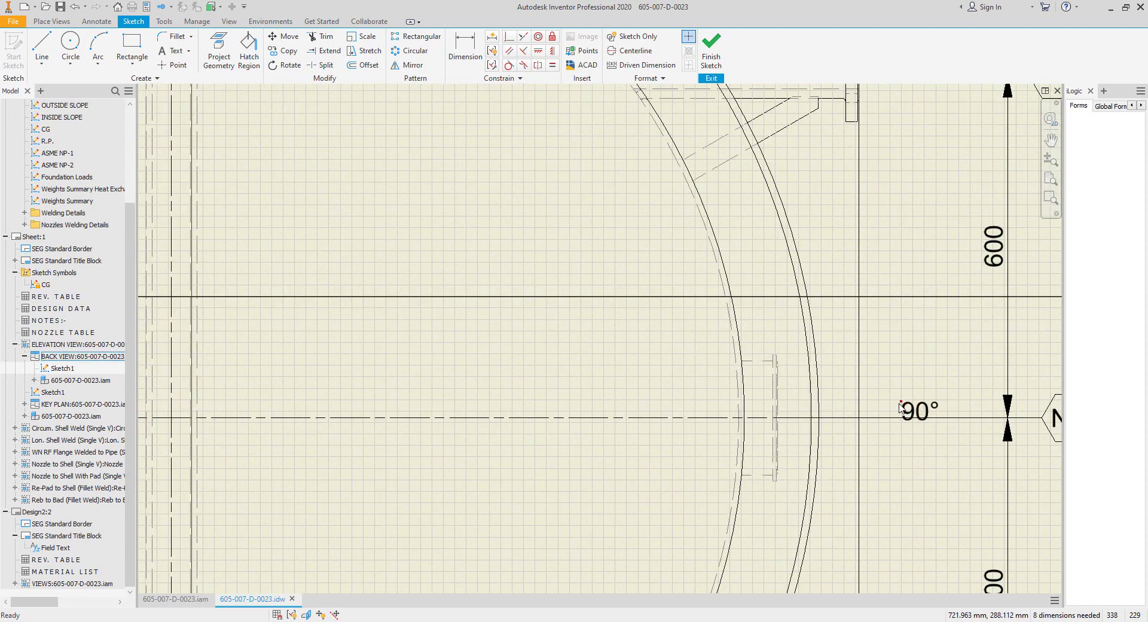
left_click_drag(901, 403, 874, 390)
Step: Move the 0° label down to just above the top nozzle assembly, below the 1200 dimension, and finish the sketch
scroll(848, 378, "up", 5)
middle_click_drag(792, 335, 816, 455)
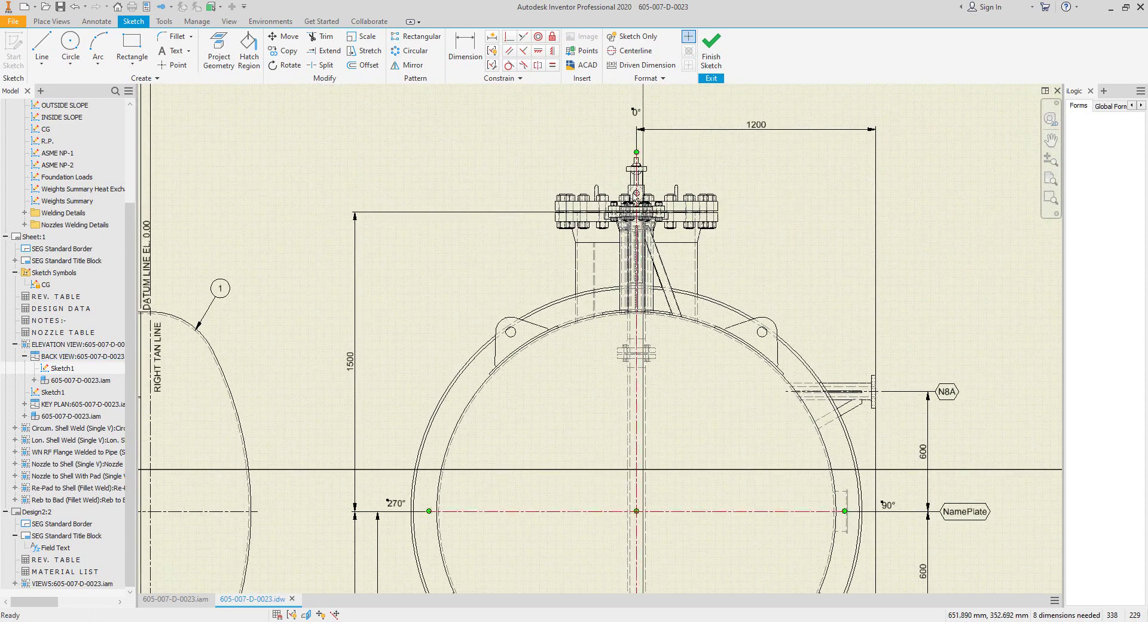
scroll(637, 155, "down", 5)
middle_click_drag(632, 97, 630, 252)
left_click_drag(612, 146, 608, 281)
right_click(672, 270)
left_click(657, 302)
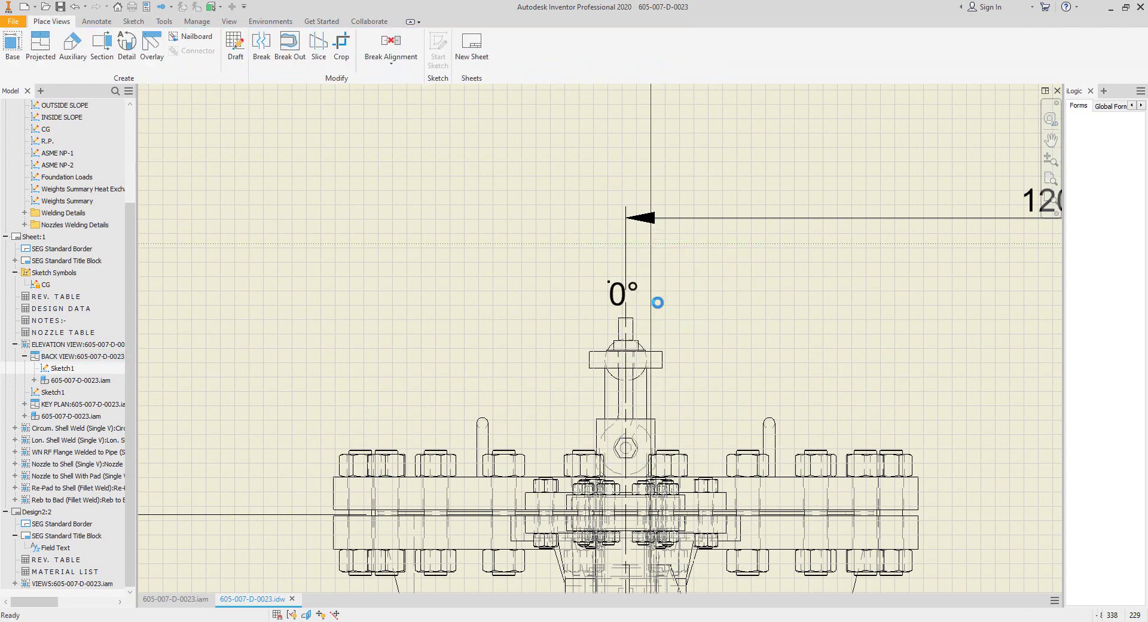
Step: Place an N11 nozzle tag balloon above the back view, in line with the vertical centreline and above the 1200 dimension
scroll(584, 287, "down", 6)
middle_click_drag(584, 287, 709, 136)
scroll(708, 180, "down", 2)
middle_click_drag(726, 267, 904, 305)
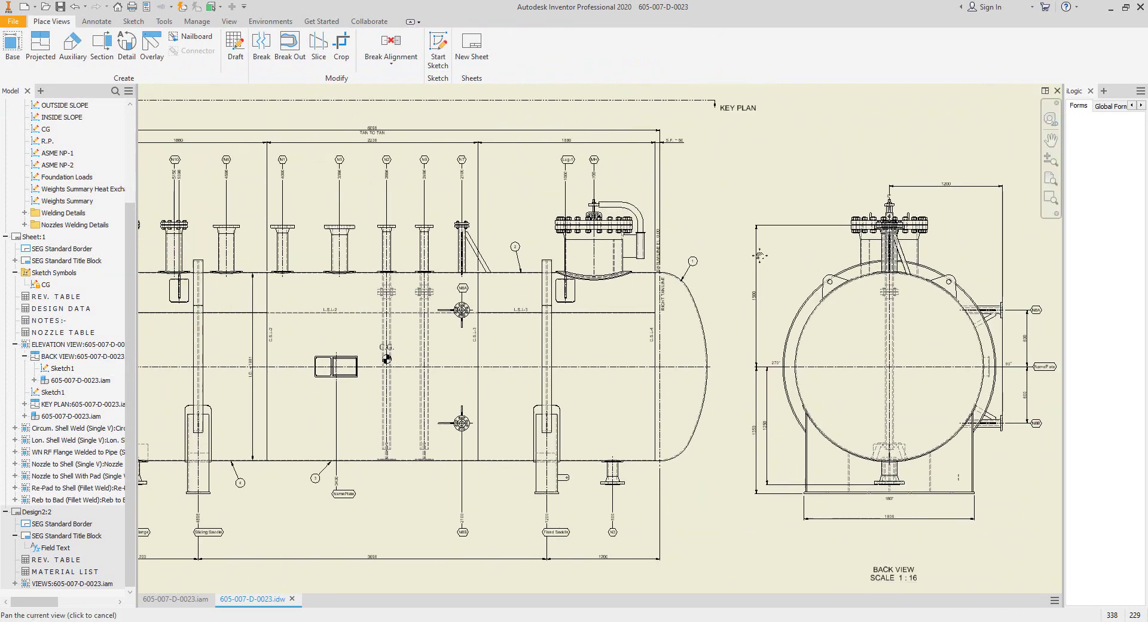
left_click_drag(759, 255, 670, 252)
left_click(96, 21)
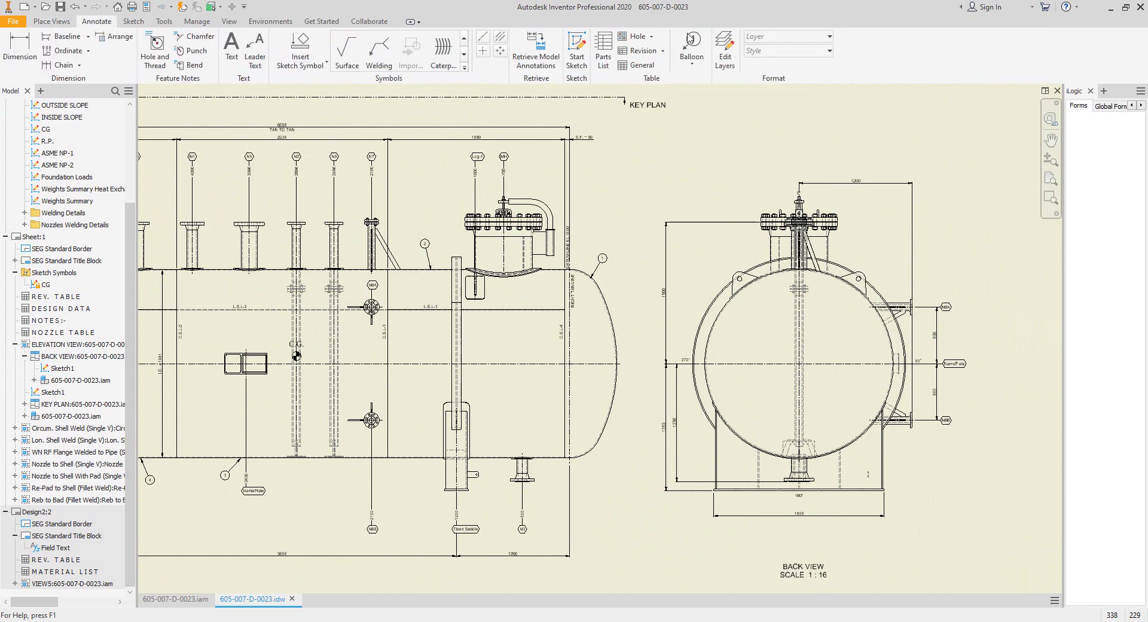
left_click(690, 40)
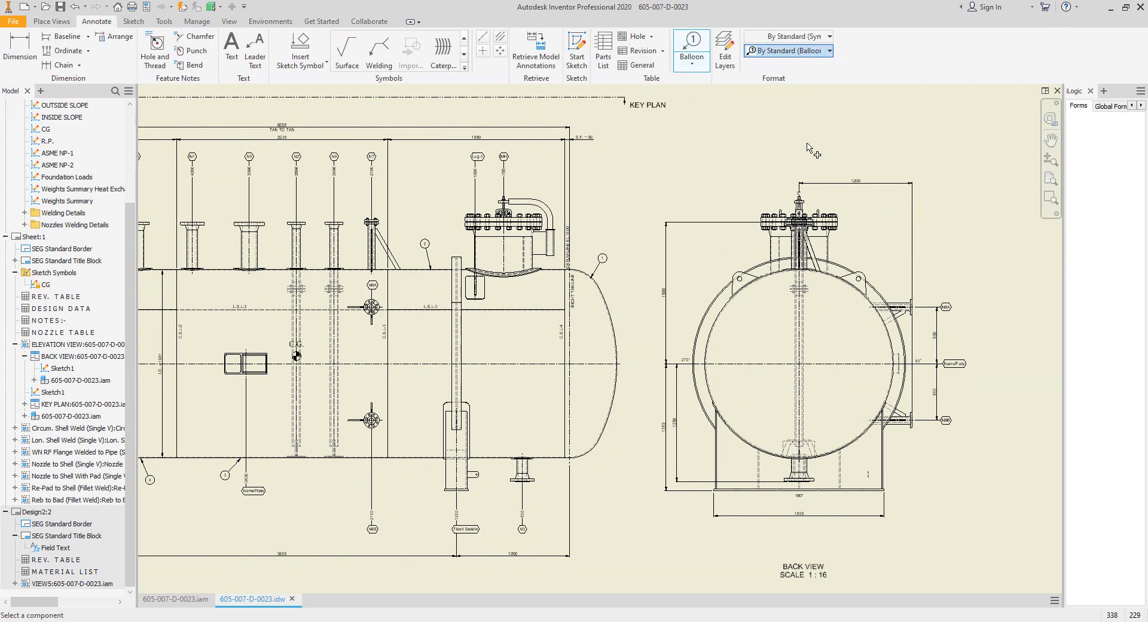
scroll(795, 226, "up", 5)
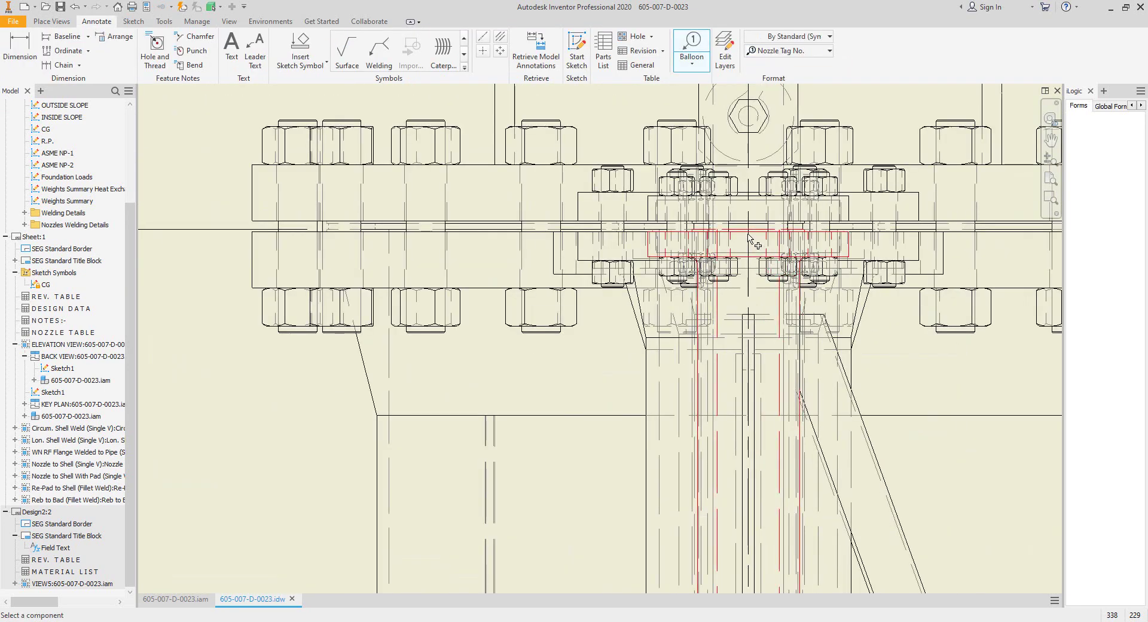
scroll(752, 235, "down", 6)
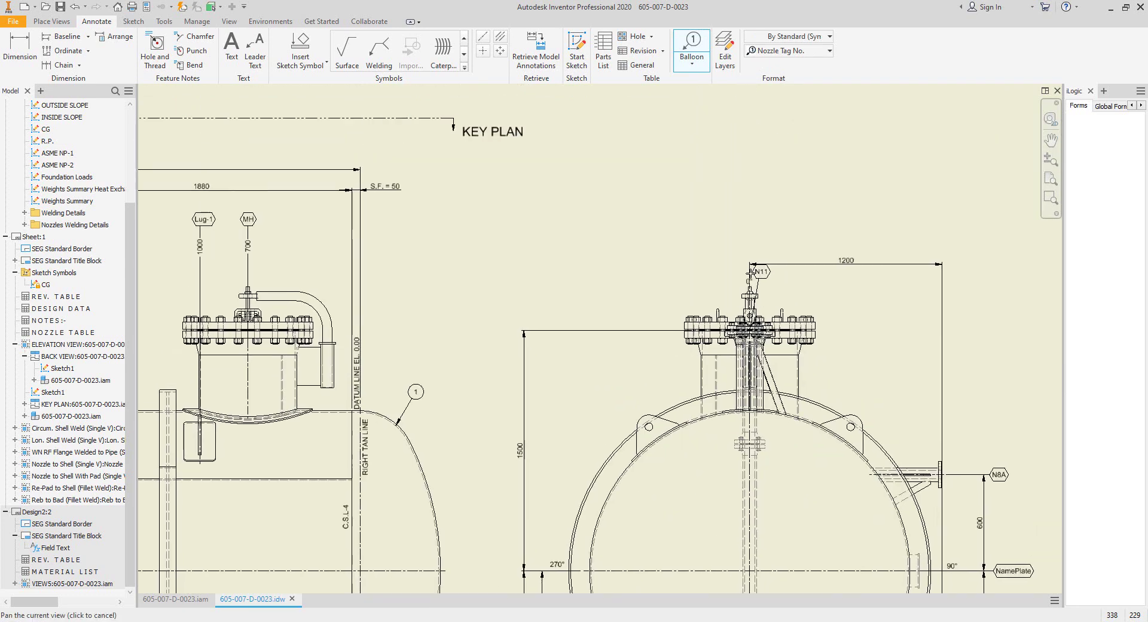
left_click(744, 242)
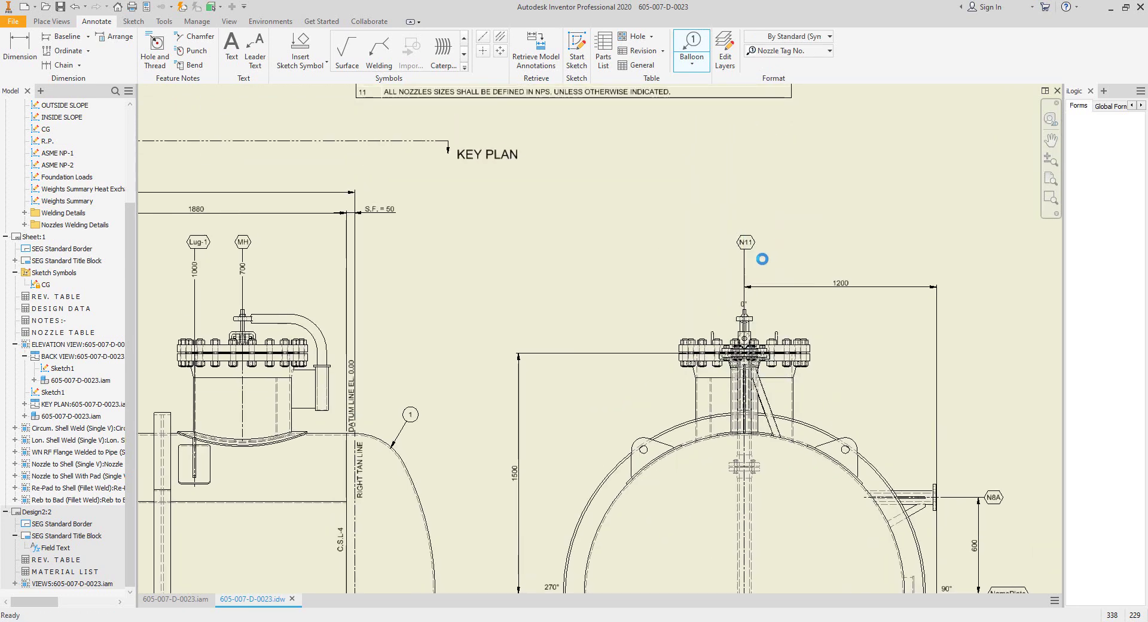
Step: Attach the MH and N10 tags to the N11 balloon above the back view
right_click(752, 244)
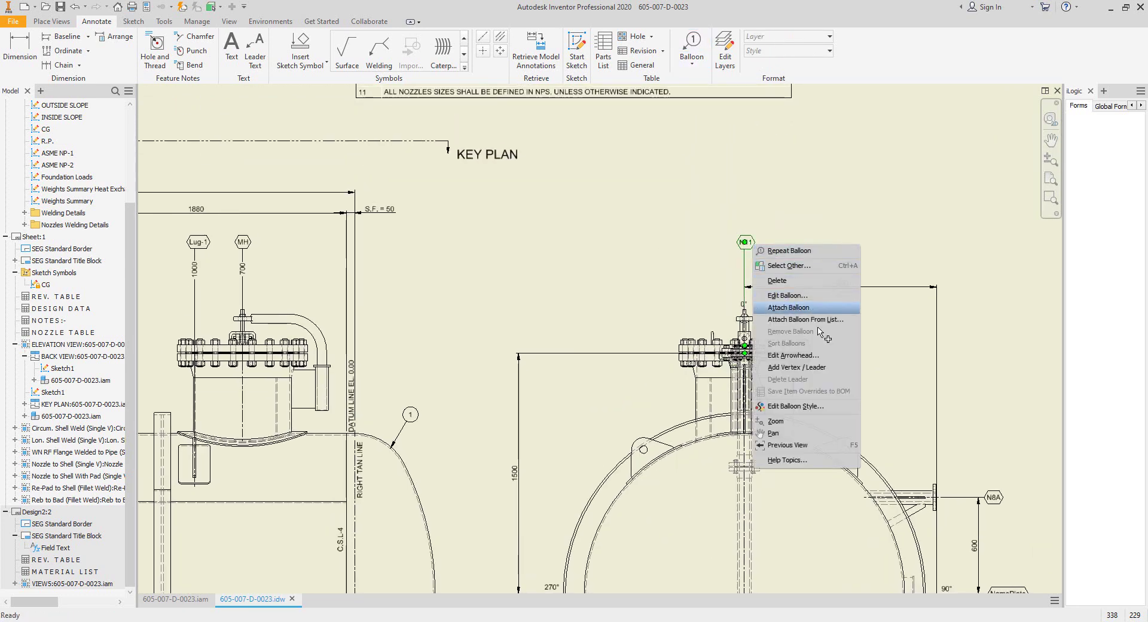
left_click(807, 308)
left_click(793, 397)
left_click(805, 263)
right_click(769, 247)
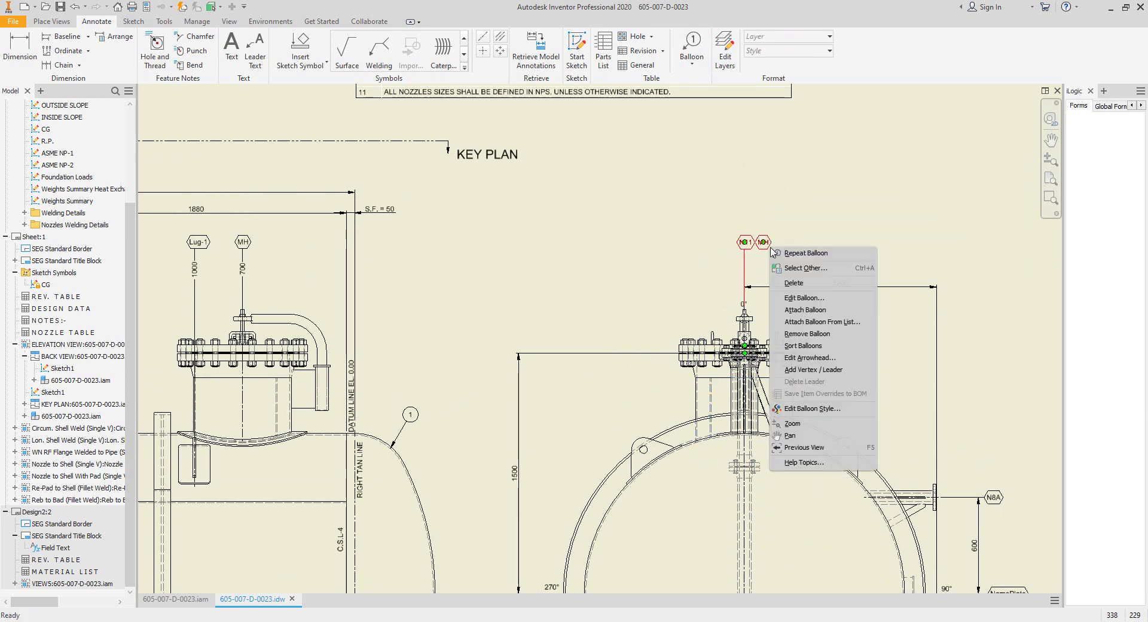
left_click(805, 310)
scroll(771, 394, "up", 3)
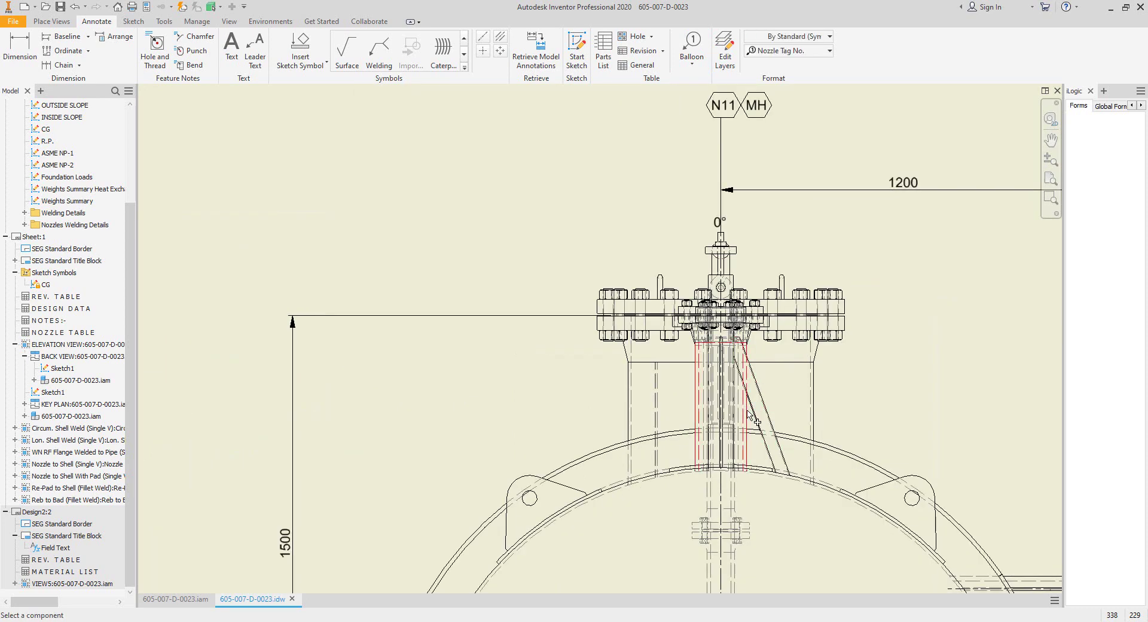
scroll(754, 422, "up", 2)
scroll(775, 323, "down", 3)
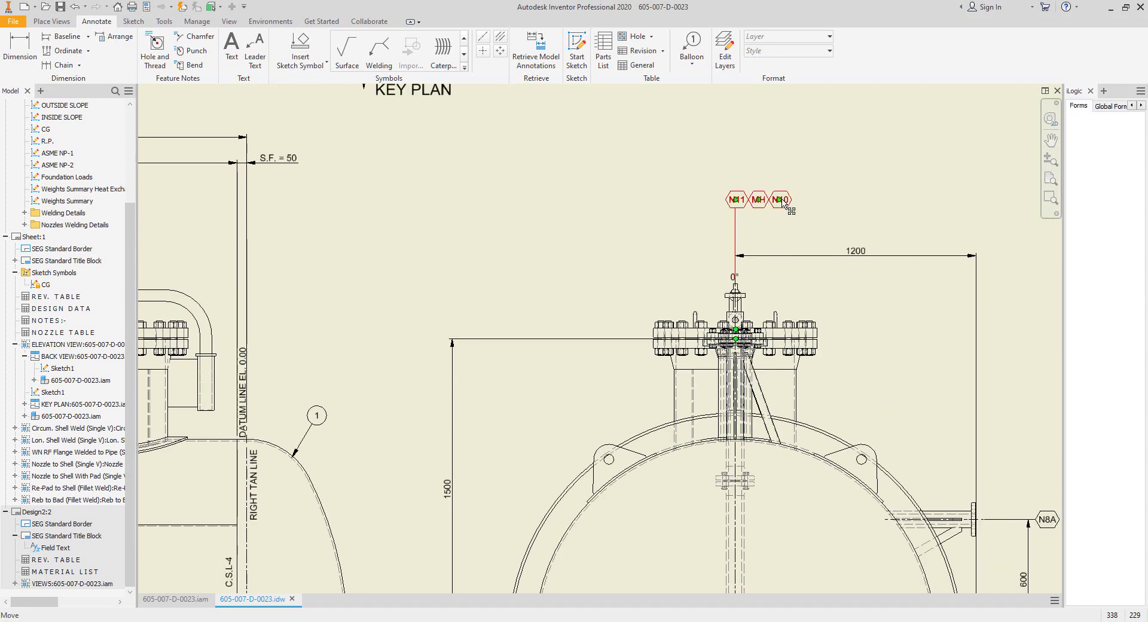
Step: Attach a further MH tag after N10 in the balloon row above the back view
right_click(783, 203)
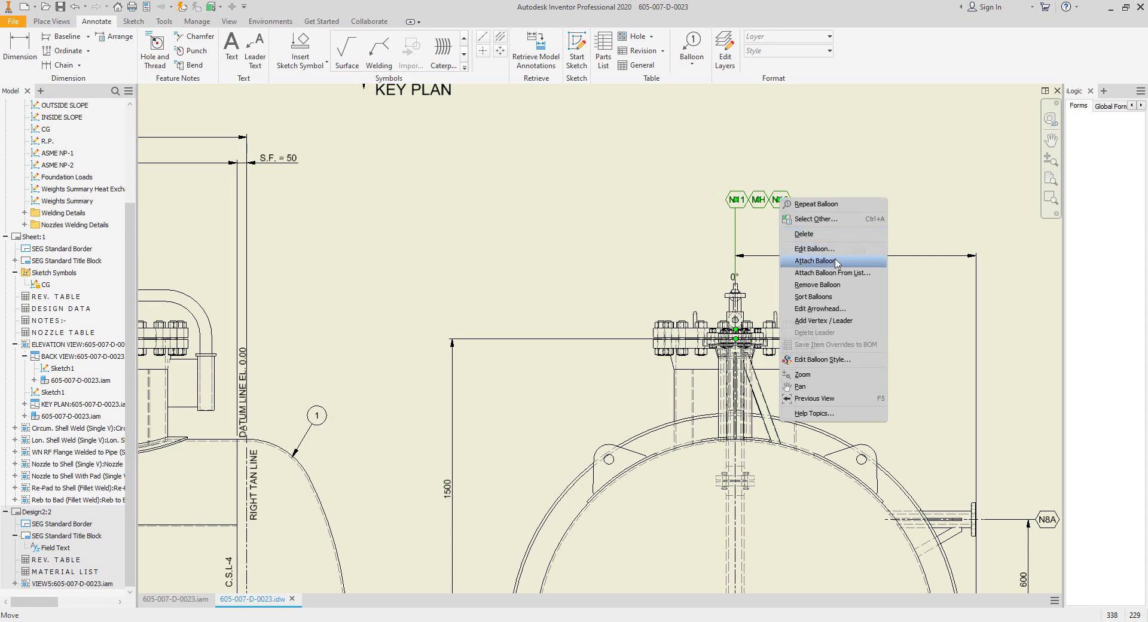
left_click(443, 214)
scroll(443, 213, "down", 2)
middle_click_drag(436, 210, 679, 232)
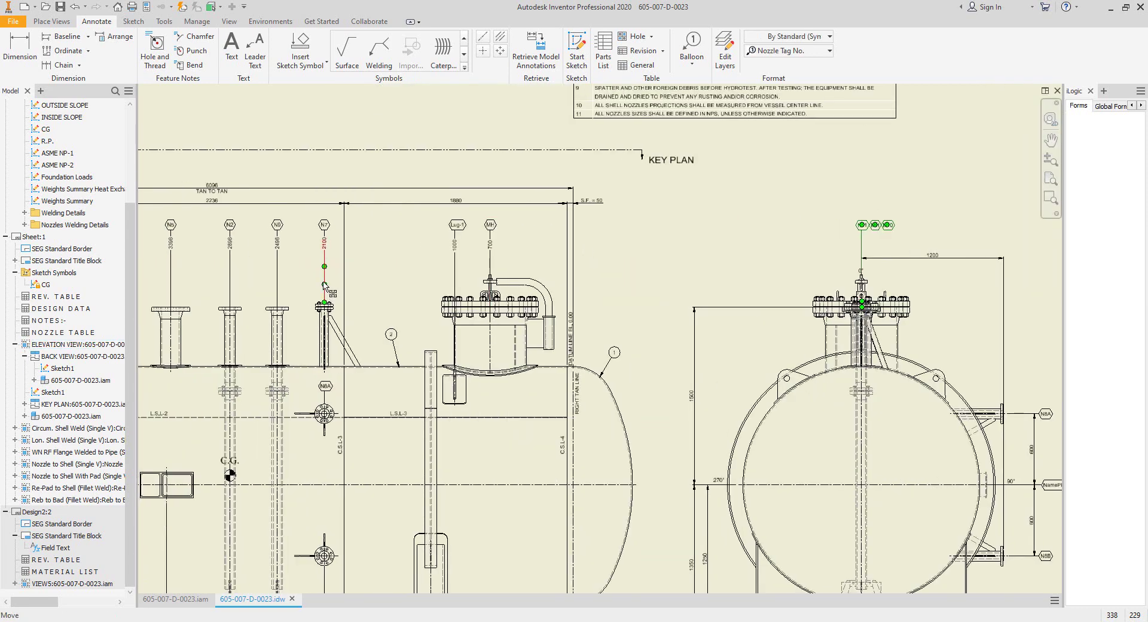
scroll(329, 229, "up", 2)
middle_click_drag(888, 279, 421, 259)
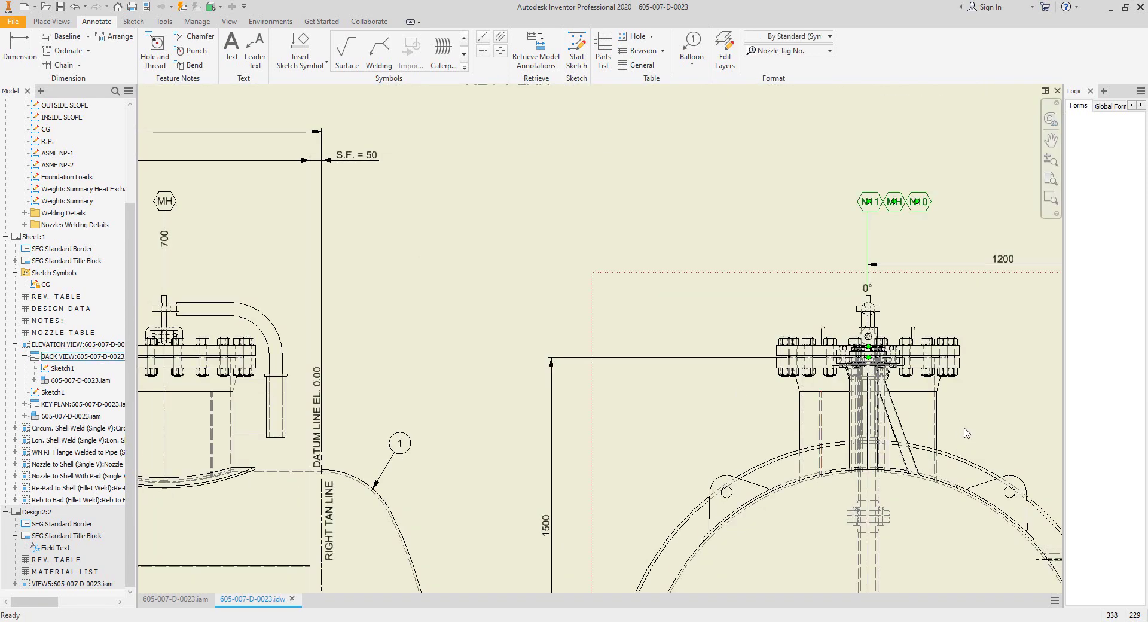
middle_click_drag(956, 395, 741, 393)
scroll(699, 425, "up", 5)
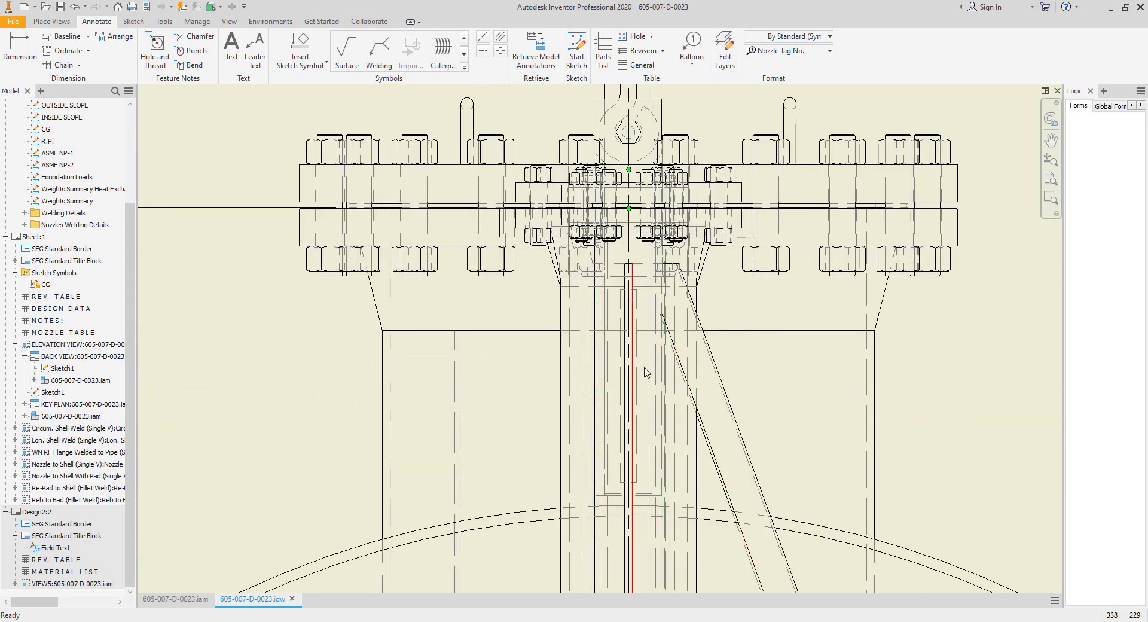
key("F5")
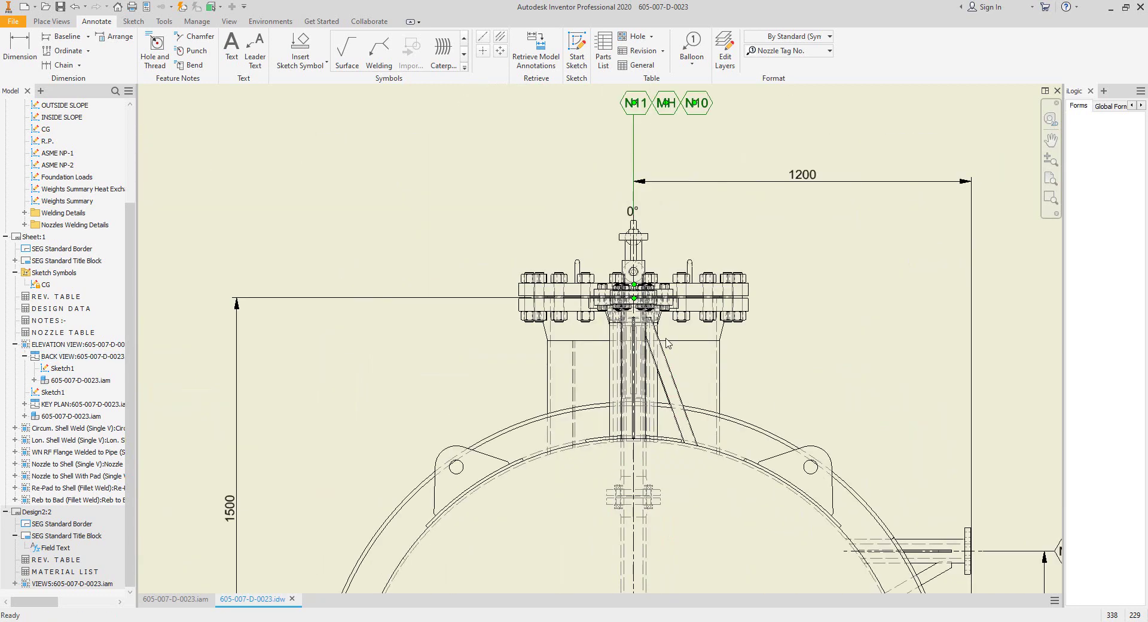
right_click(650, 163)
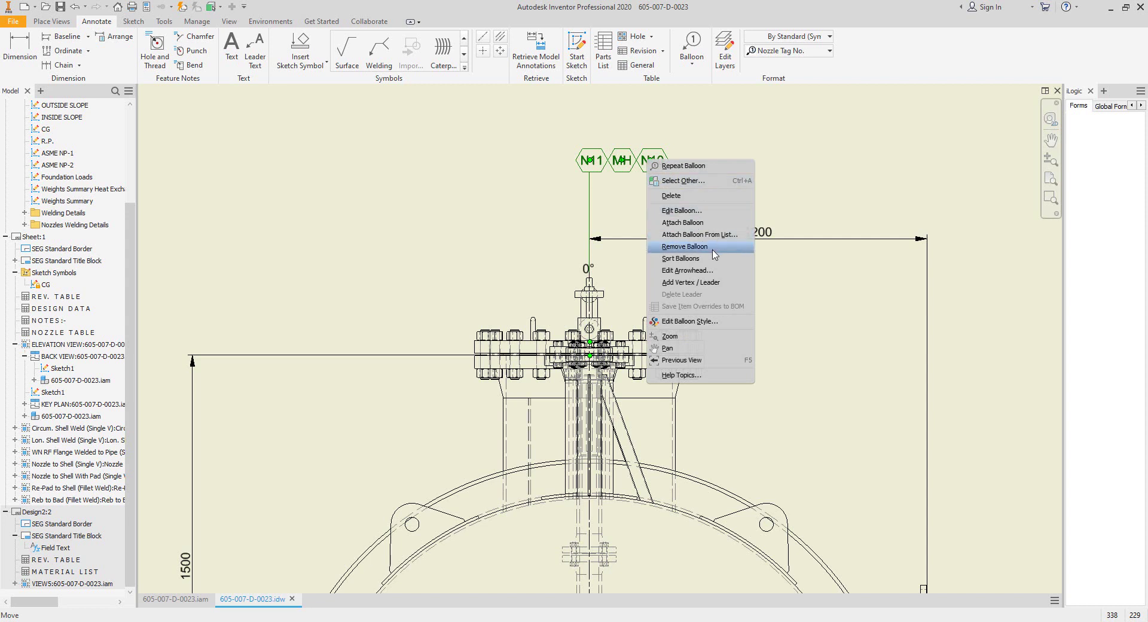
left_click(687, 229)
left_click(677, 394)
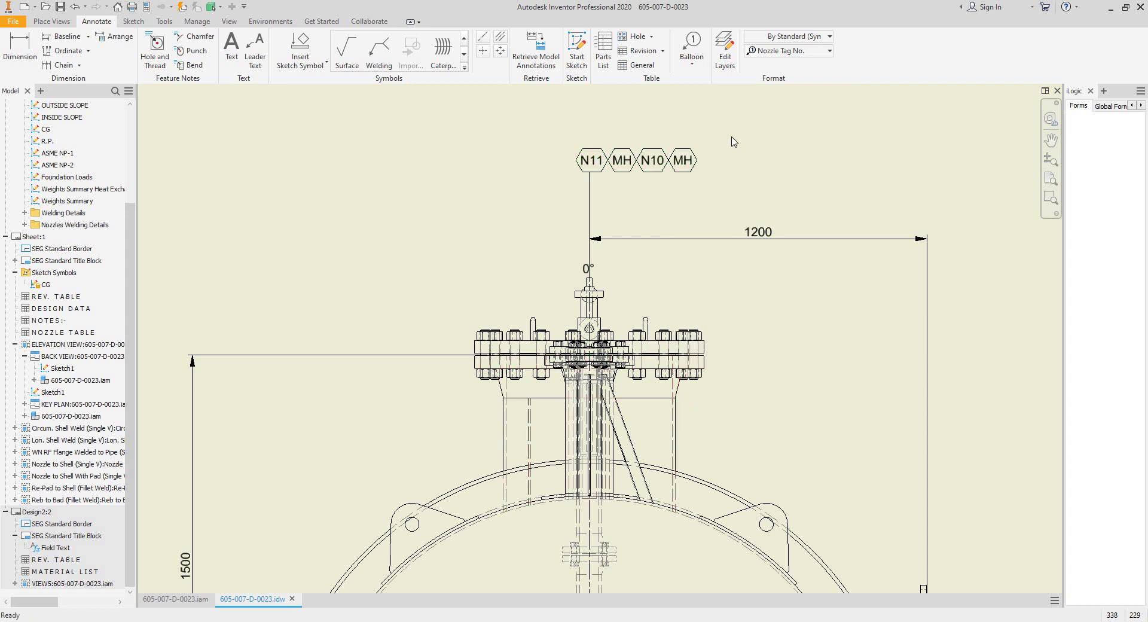
Step: Override the last MH tag in the balloon row above the back view with N7
double_click(641, 177)
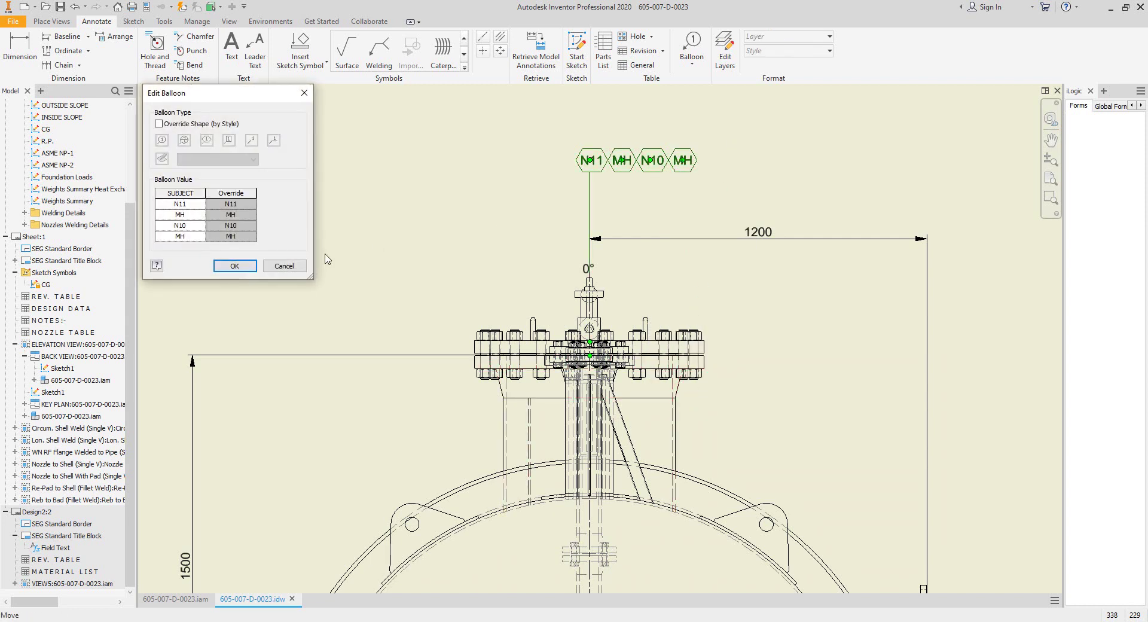
double_click(242, 238)
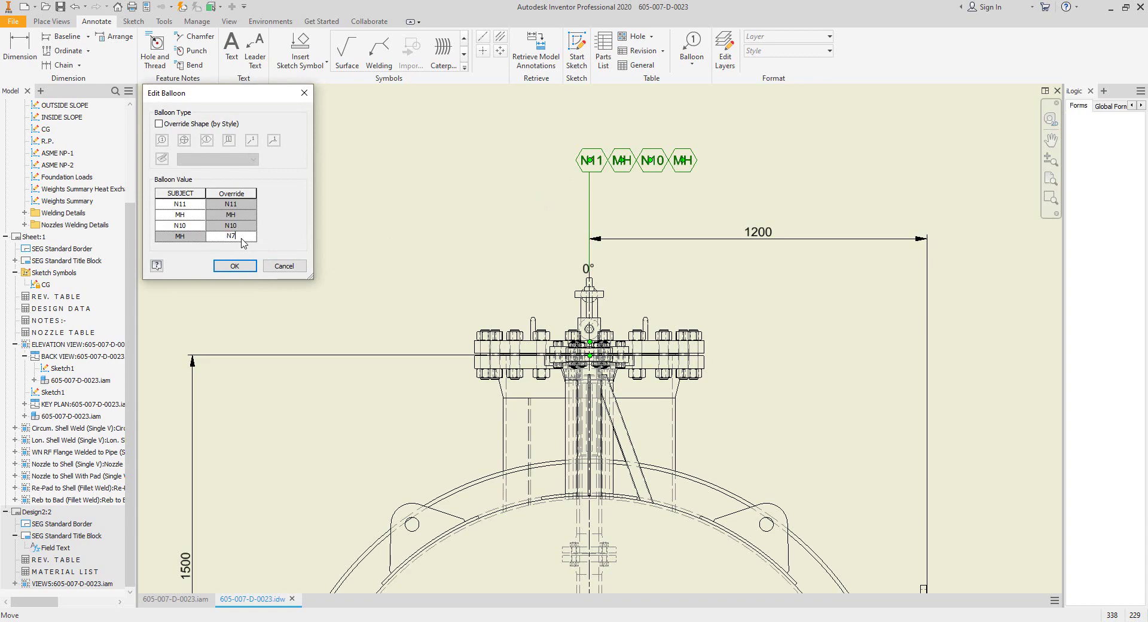
left_click(234, 266)
scroll(626, 170, "up", 5)
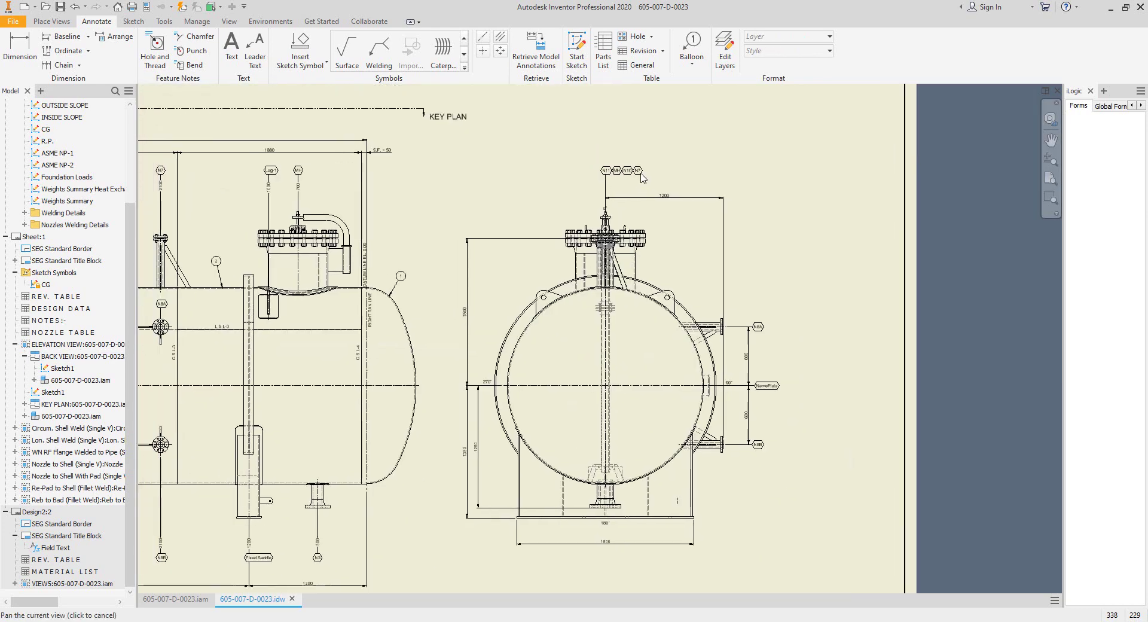
middle_click_drag(610, 361, 638, 209)
left_click(692, 48)
left_click(830, 51)
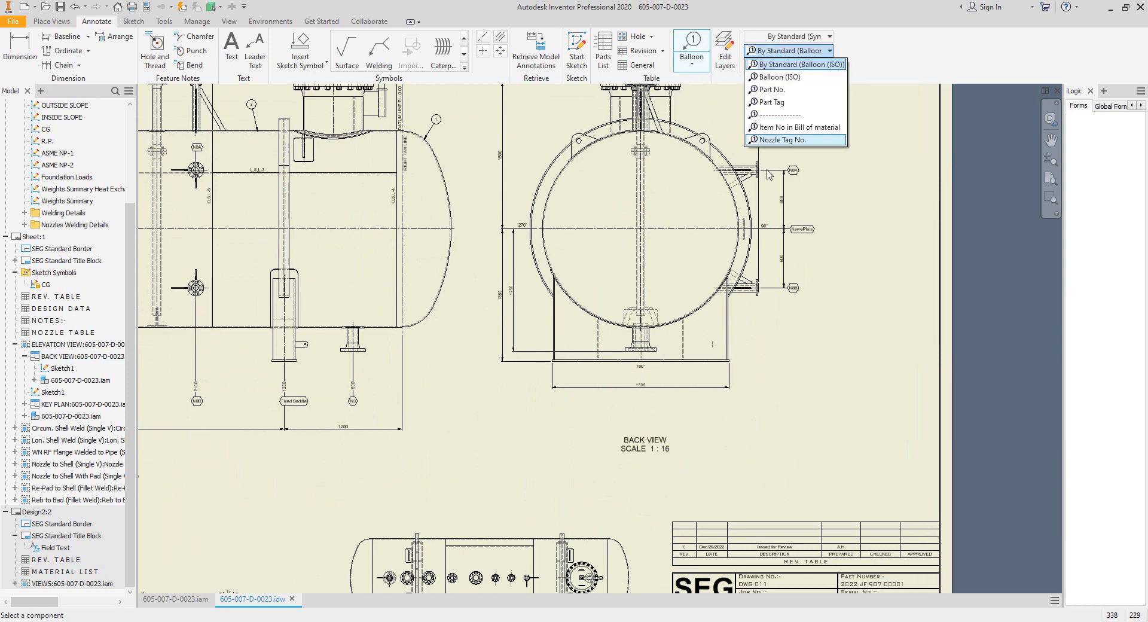
left_click(782, 139)
scroll(658, 353, "up", 5)
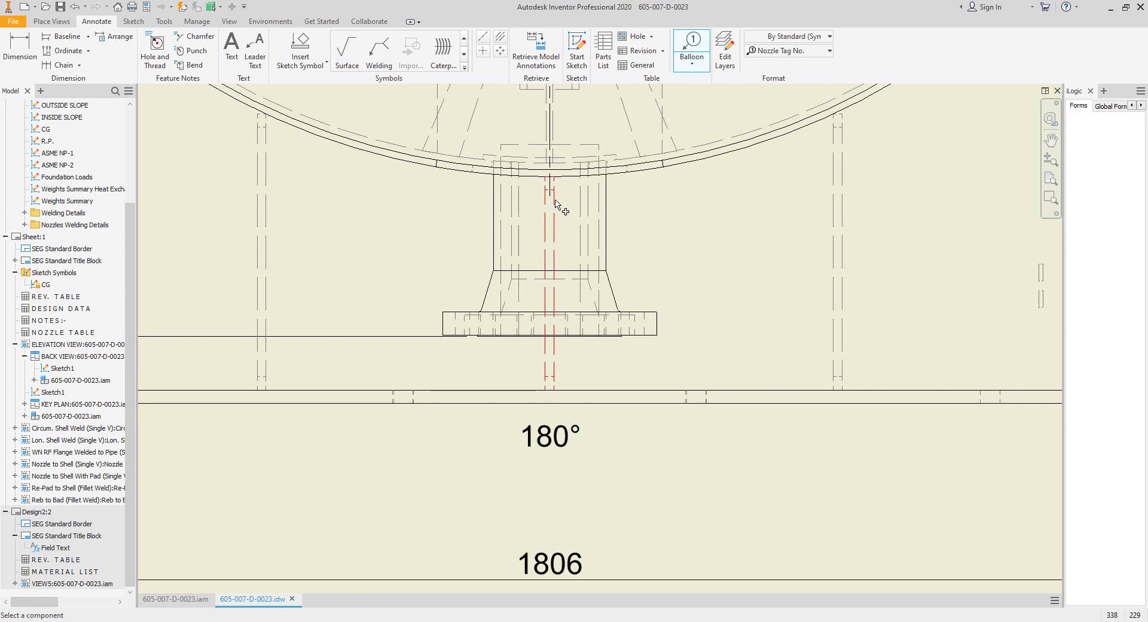
right_click(579, 219)
left_click(522, 221)
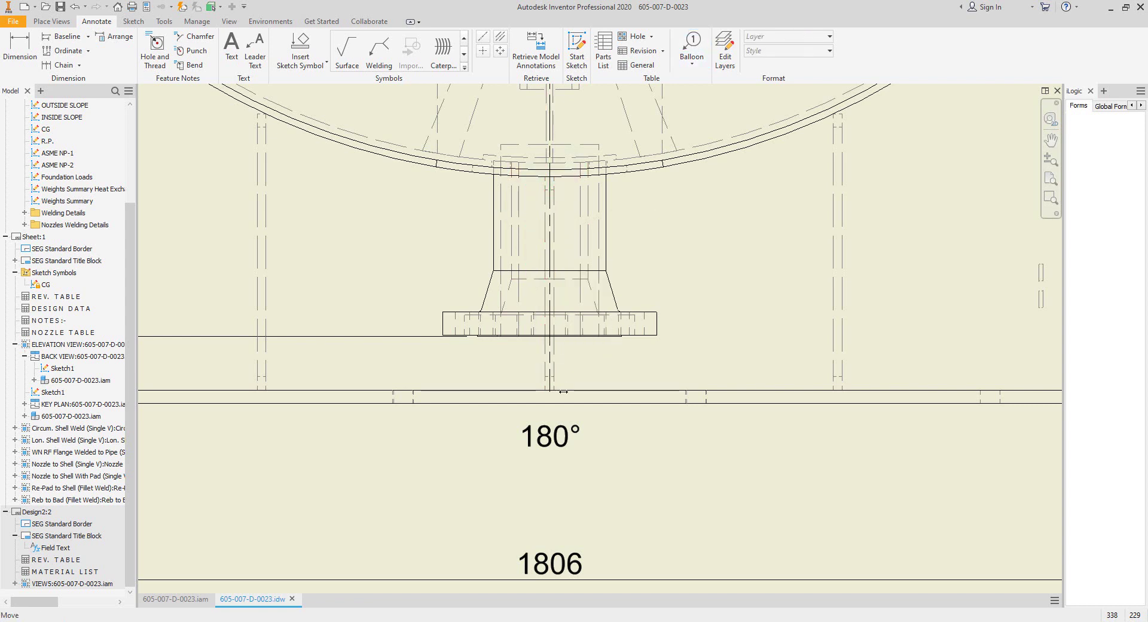
Step: Extend the back view's vertical centreline below the 180° label and place the N4 nozzle tag balloon on it using the Nozzle Tag No. style
left_click_drag(563, 392, 564, 476)
left_click(694, 47)
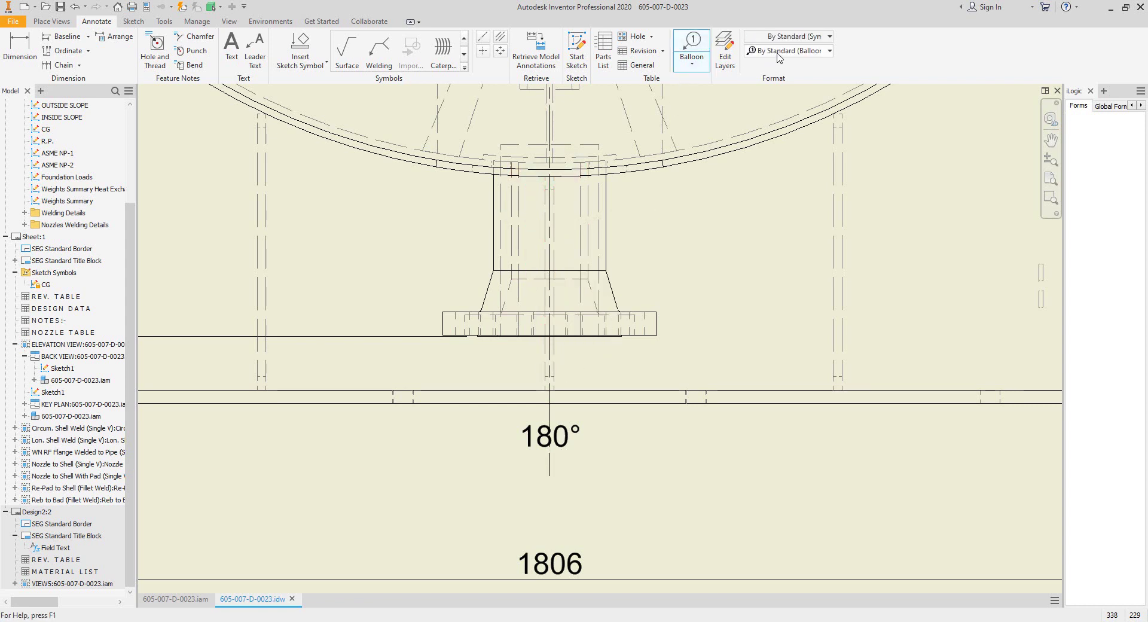
left_click(777, 52)
left_click(790, 141)
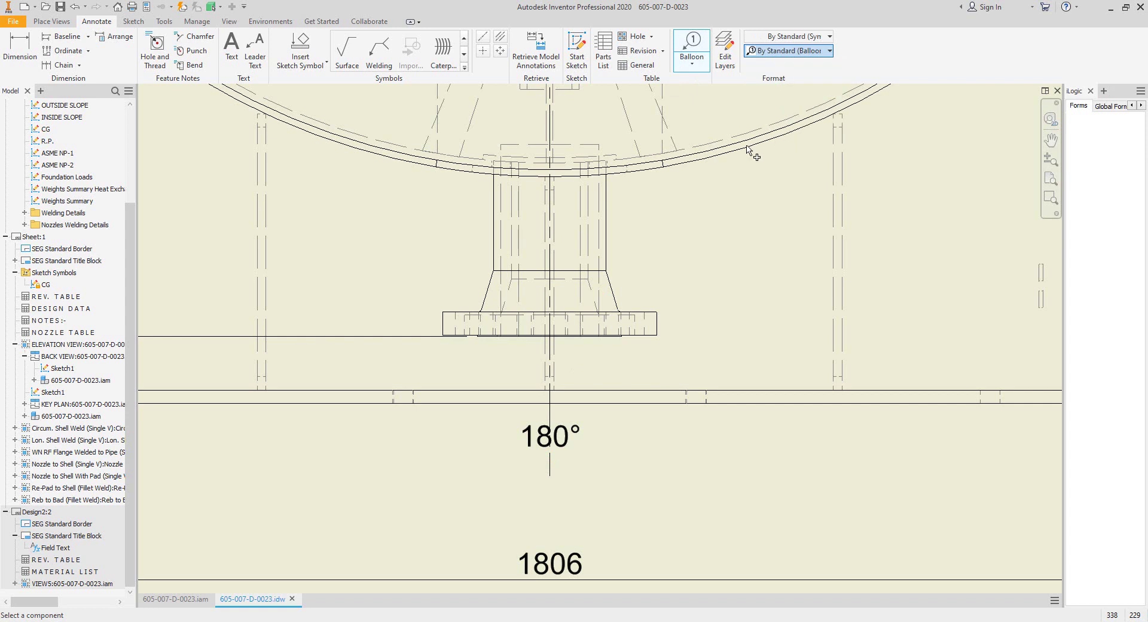
left_click(551, 275)
scroll(543, 335, "down", 3)
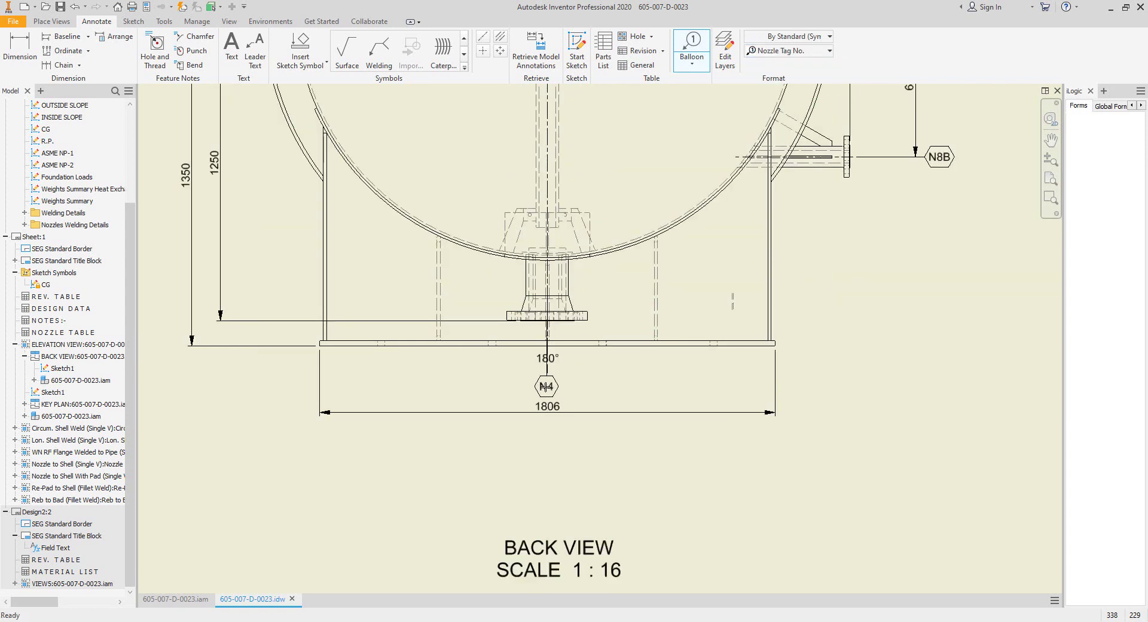
left_click(546, 384)
right_click(546, 383)
left_click(593, 385)
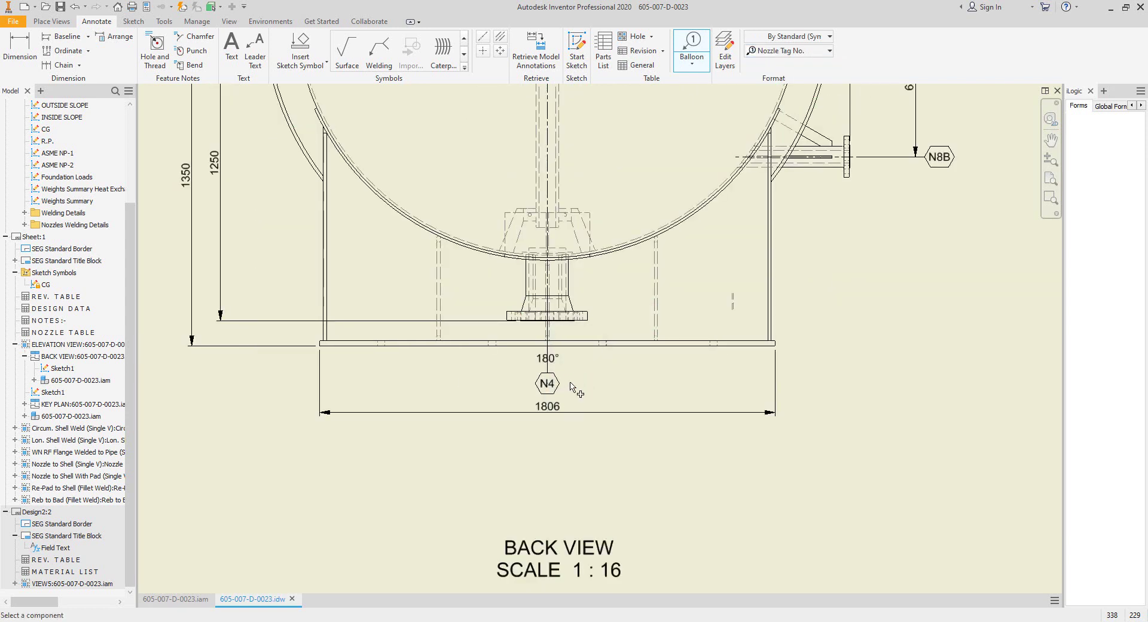
key("Escape")
Step: Attach the N3 tag from the bottom nozzle to the N4 balloon below the back view
right_click(558, 383)
left_click(599, 446)
scroll(570, 287, "up", 2)
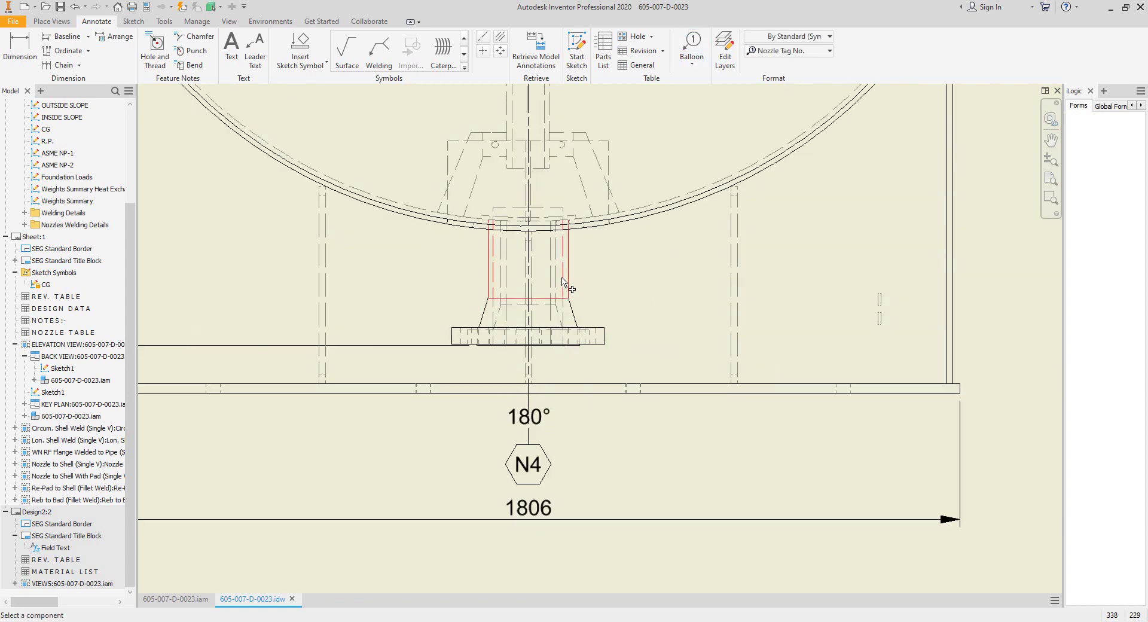
left_click(567, 281)
key("Escape")
Step: Move the 1806 dimension further down, clear of the N4 and N3 tags below the back view
scroll(604, 431, "down", 2)
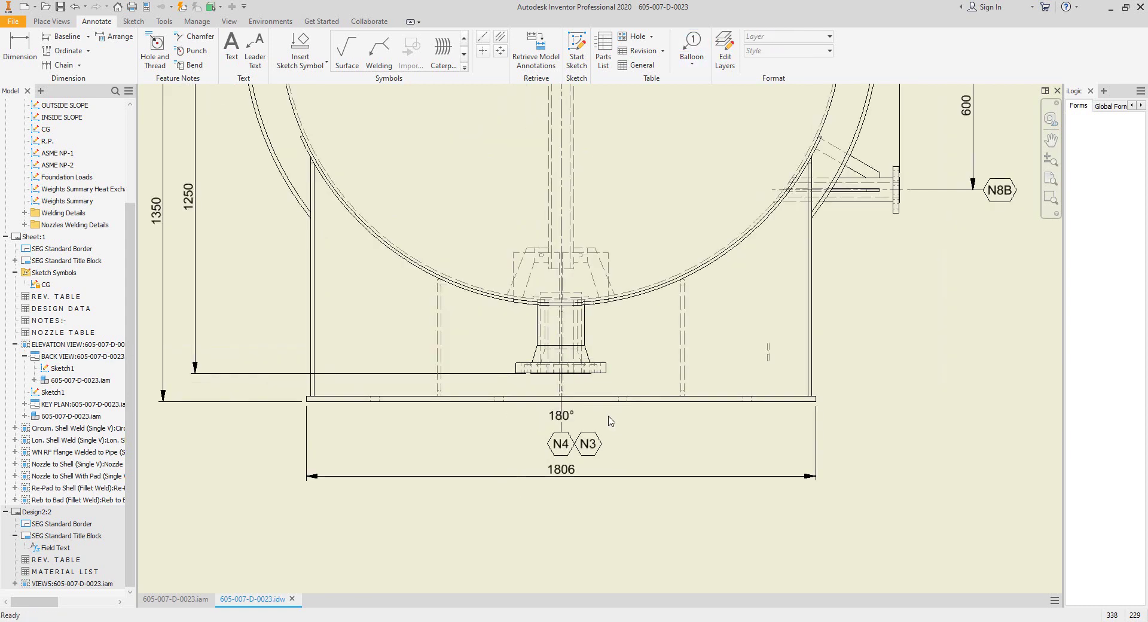
left_click_drag(601, 432, 602, 449)
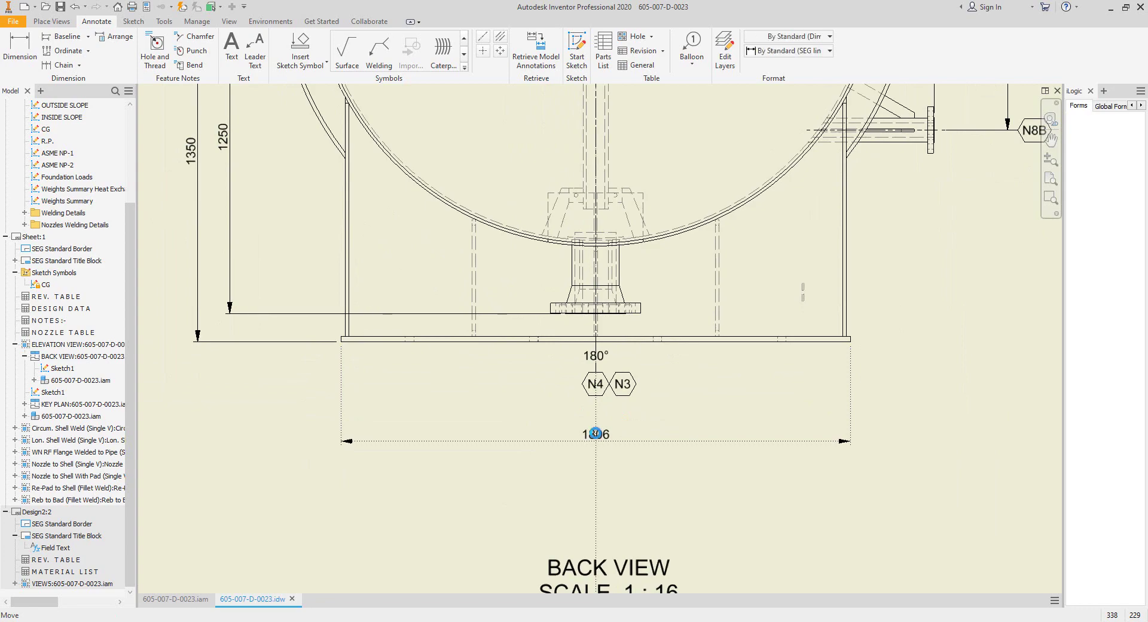
scroll(596, 405, "down", 2)
scroll(590, 397, "down", 3)
middle_click_drag(591, 394, 645, 388)
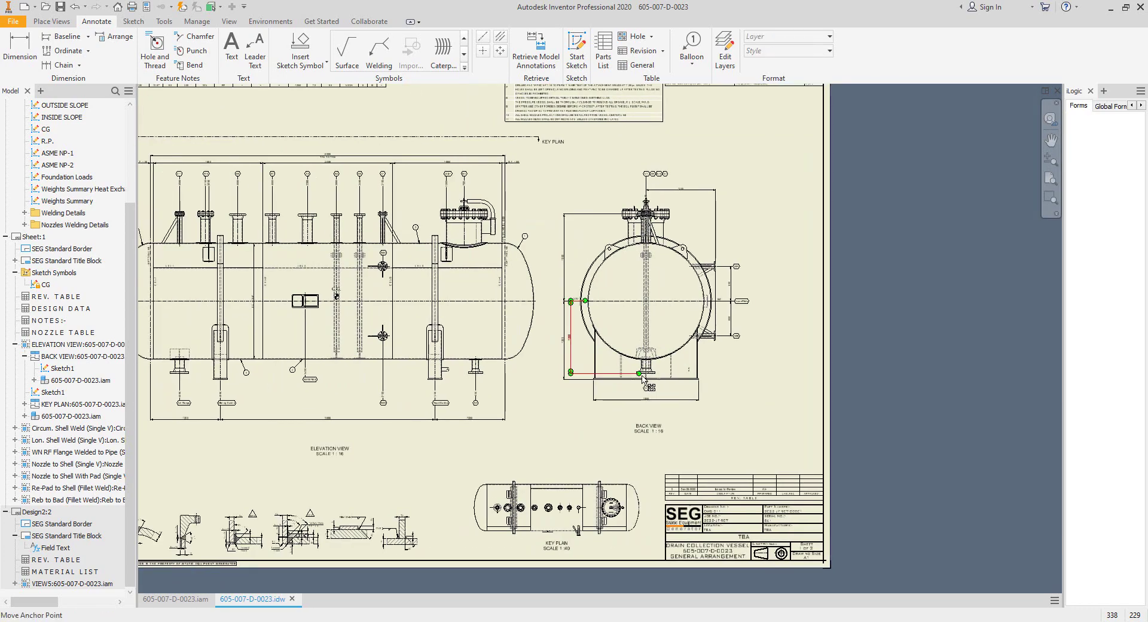
key("Escape")
Step: Review the whole general arrangement sheet, examining the views and the nozzle table entries
scroll(598, 287, "down", 3)
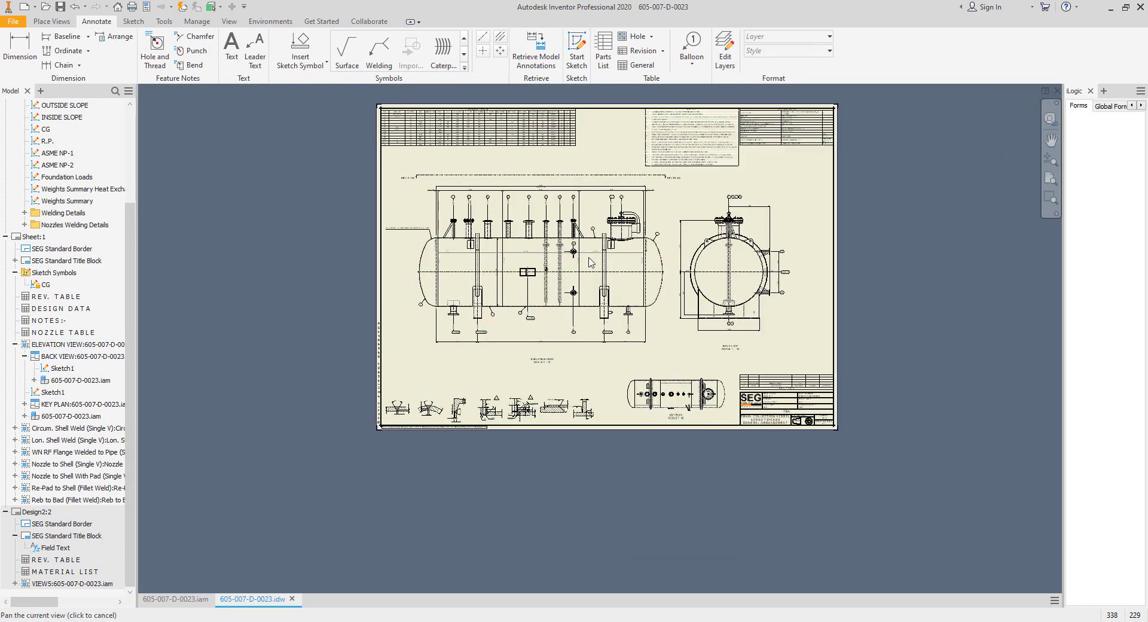
scroll(604, 303, "up", 1)
scroll(602, 303, "up", 1)
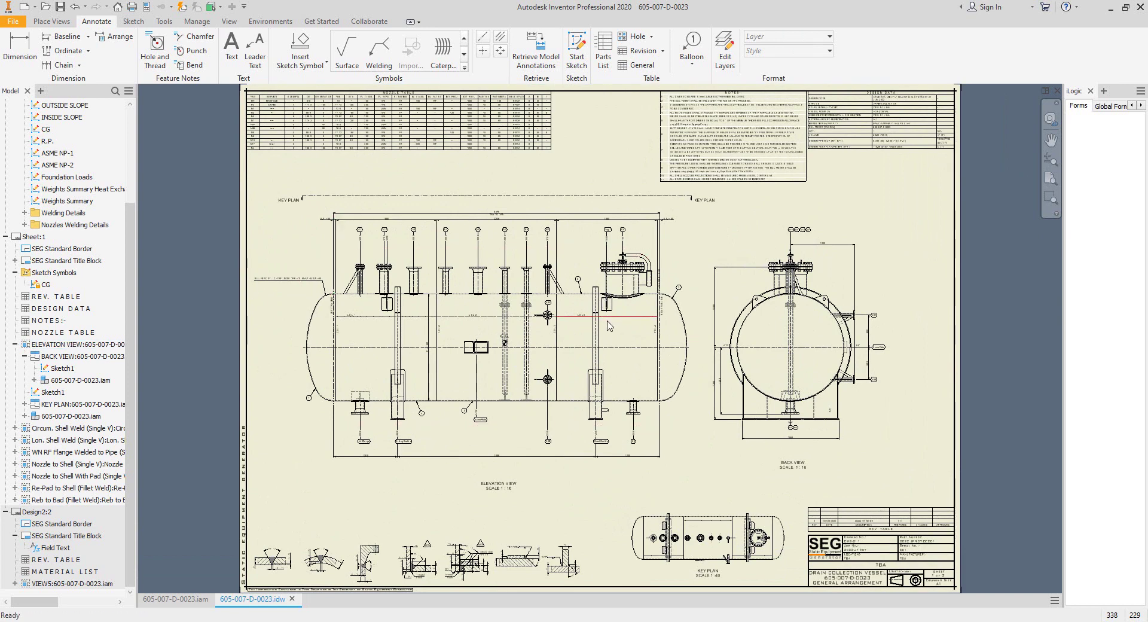
scroll(858, 513, "up", 5)
scroll(931, 390, "down", 6)
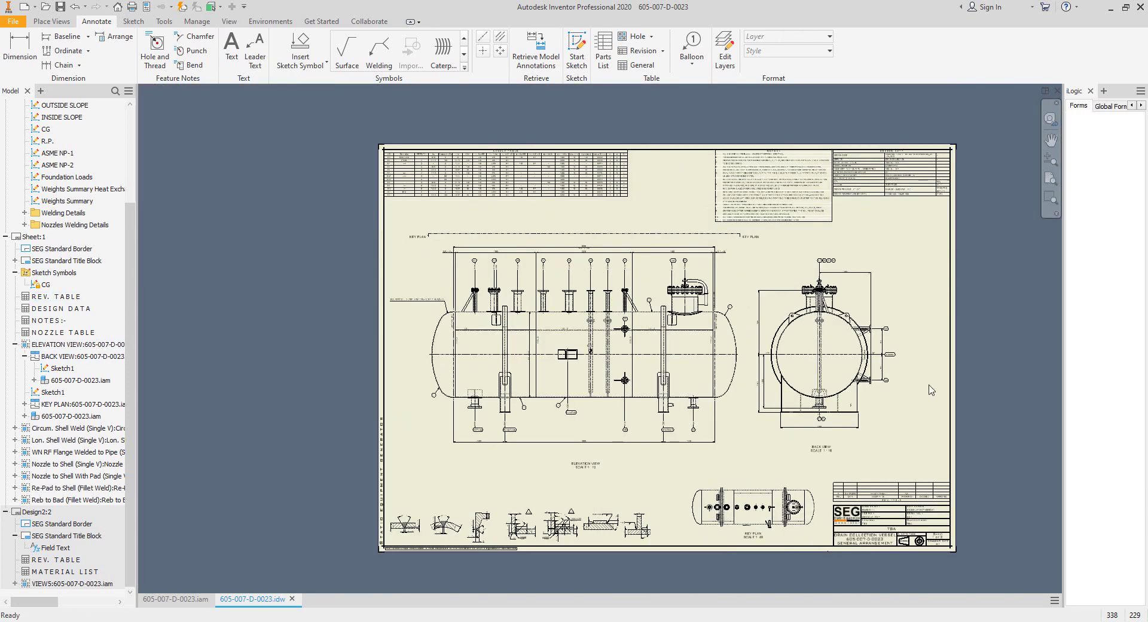
middle_click_drag(931, 390, 905, 498)
scroll(887, 299, "up", 3)
middle_click_drag(707, 296, 1060, 293)
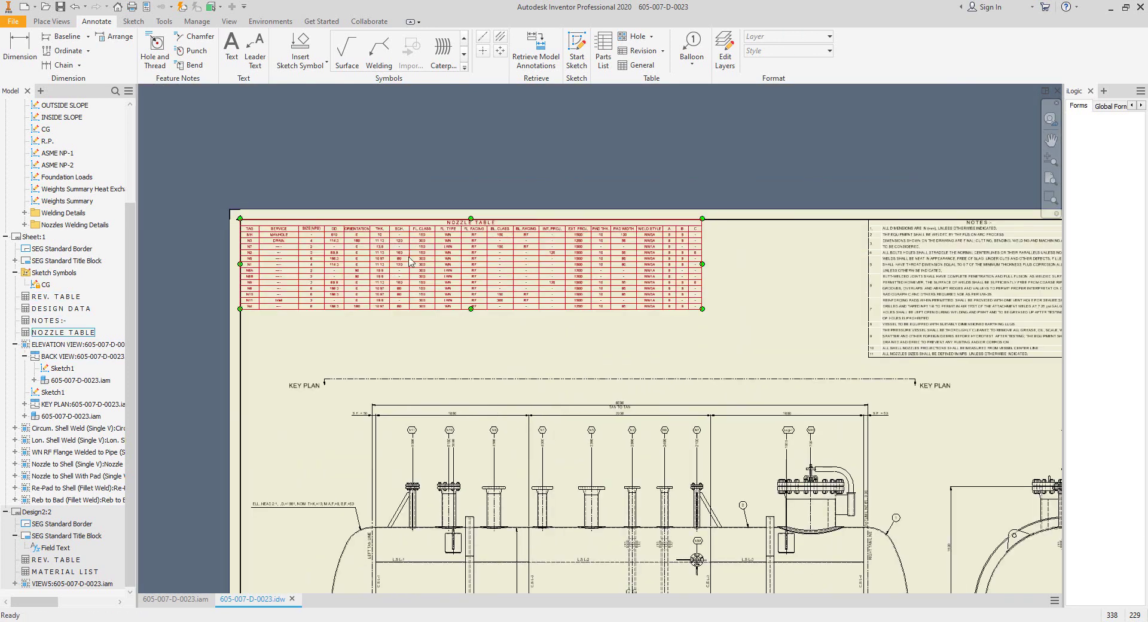
scroll(419, 259, "up", 5)
middle_click_drag(469, 304, 750, 330)
scroll(317, 249, "down", 2)
middle_click_drag(425, 233, 484, 186)
scroll(528, 283, "down", 2)
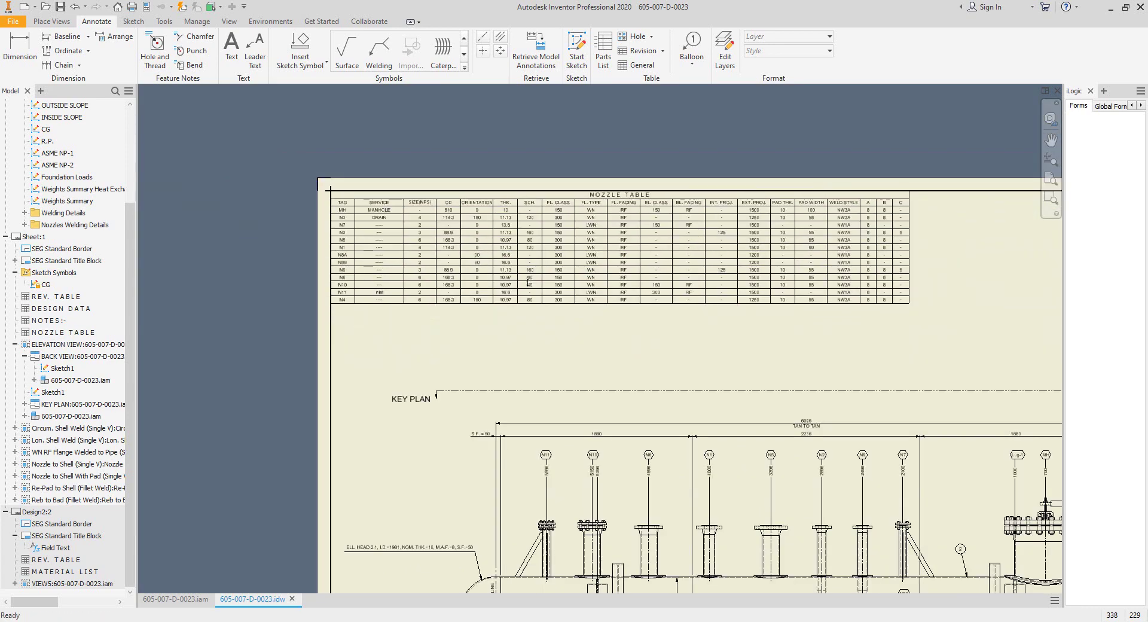
scroll(528, 283, "down", 5)
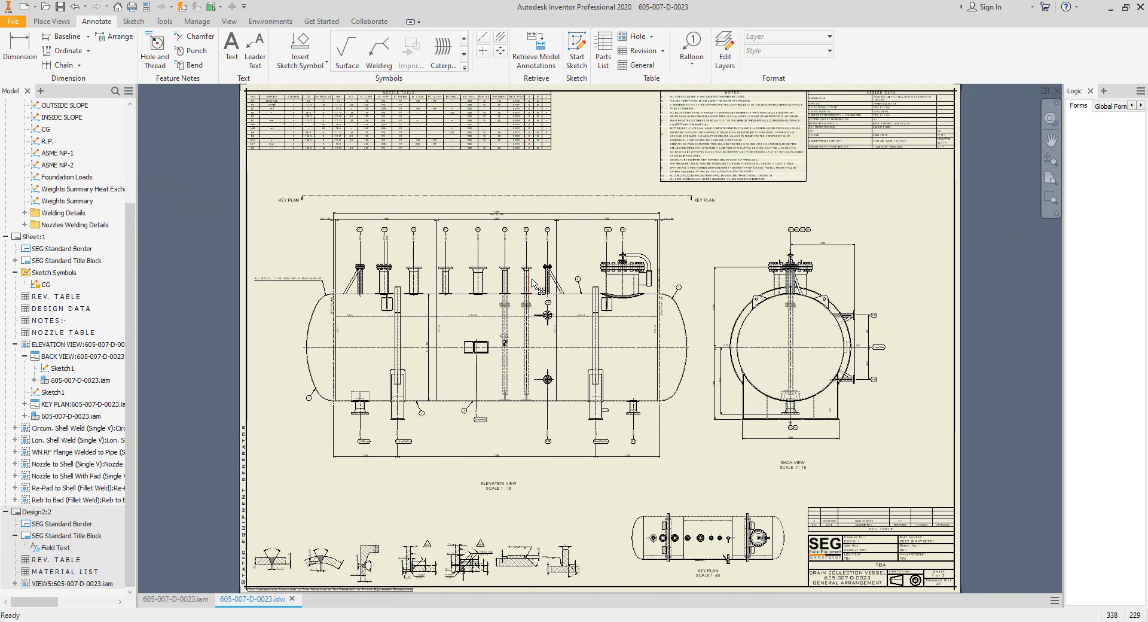
Step: Insert the W1 welding detail symbol at the upper left of the circumferential shell weld detail
scroll(322, 529, "up", 5)
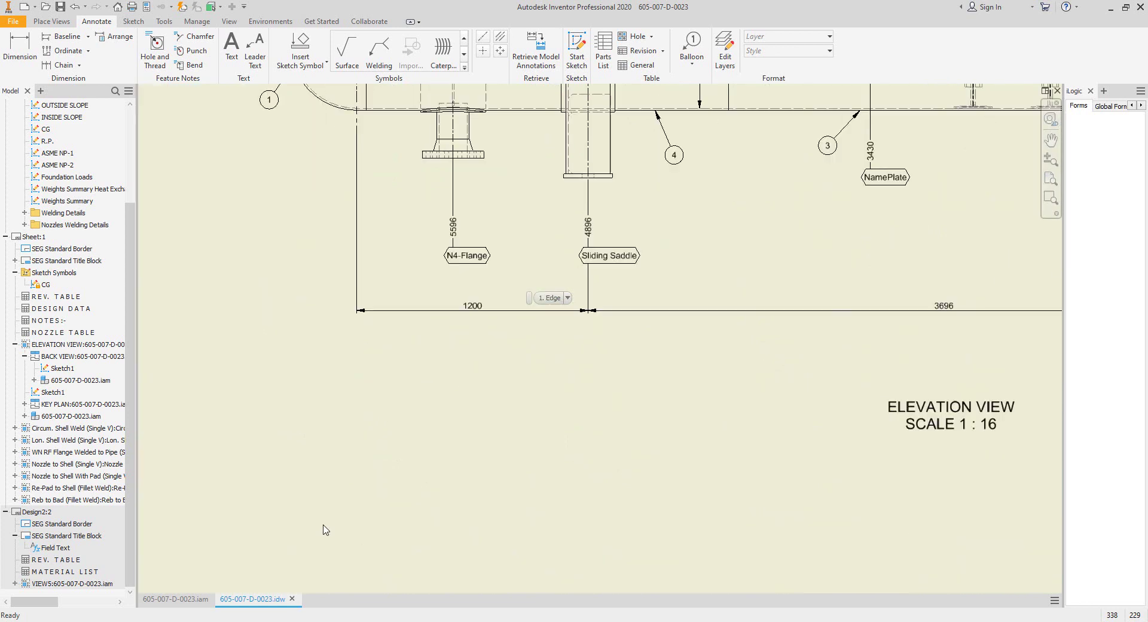
scroll(49, 231, "up", 3)
scroll(394, 404, "down", 5)
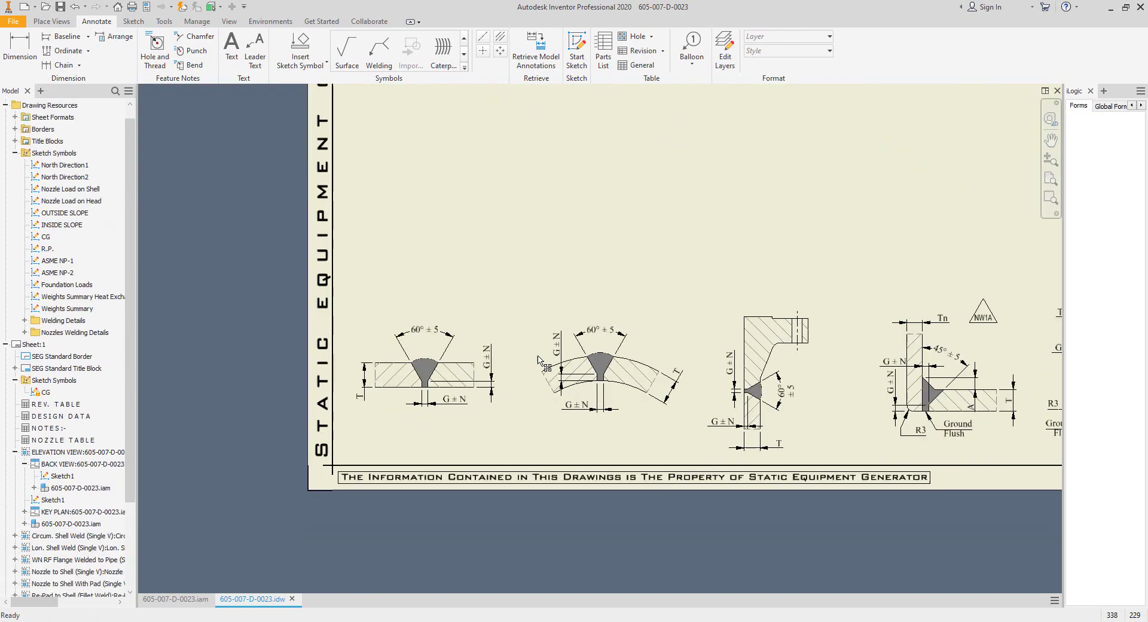
scroll(457, 363, "up", 6)
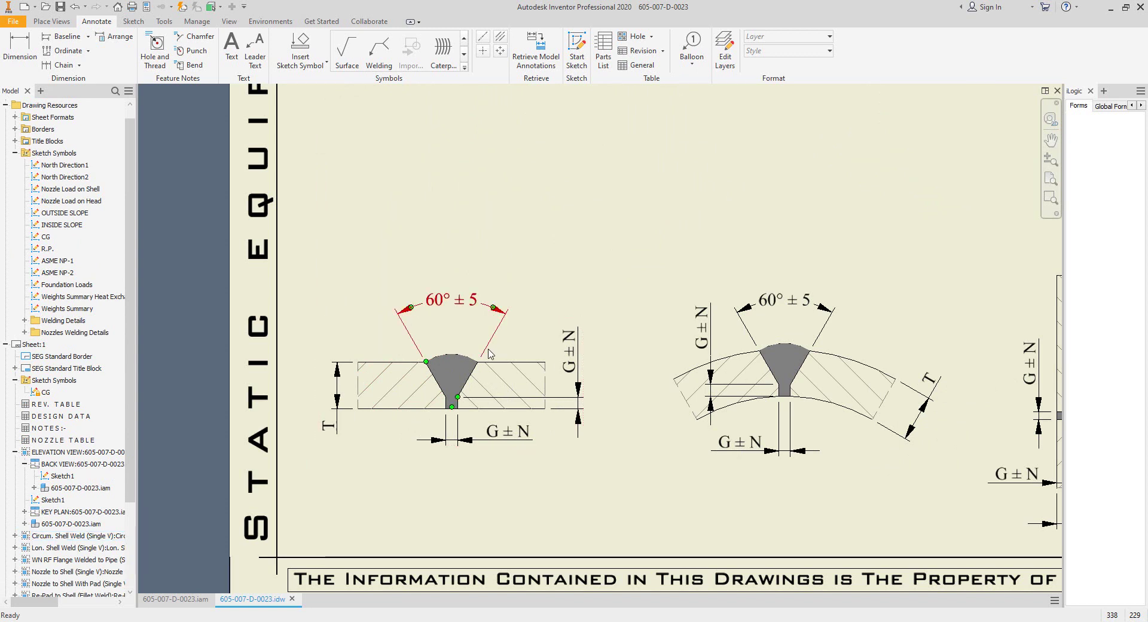
mouse_move(488, 354)
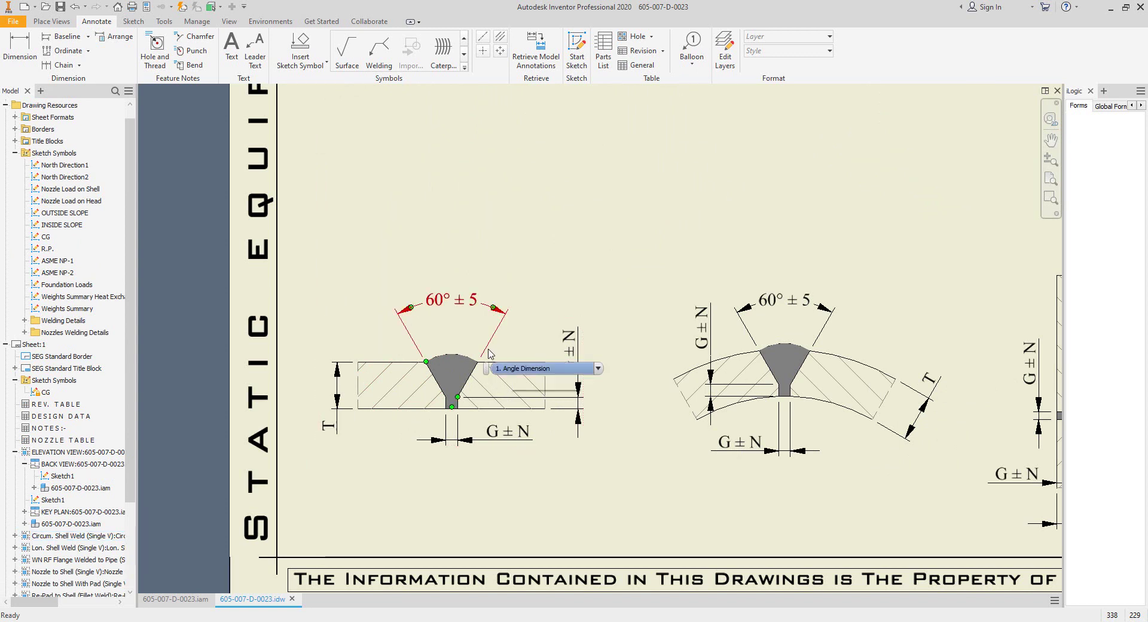
left_click(24, 321)
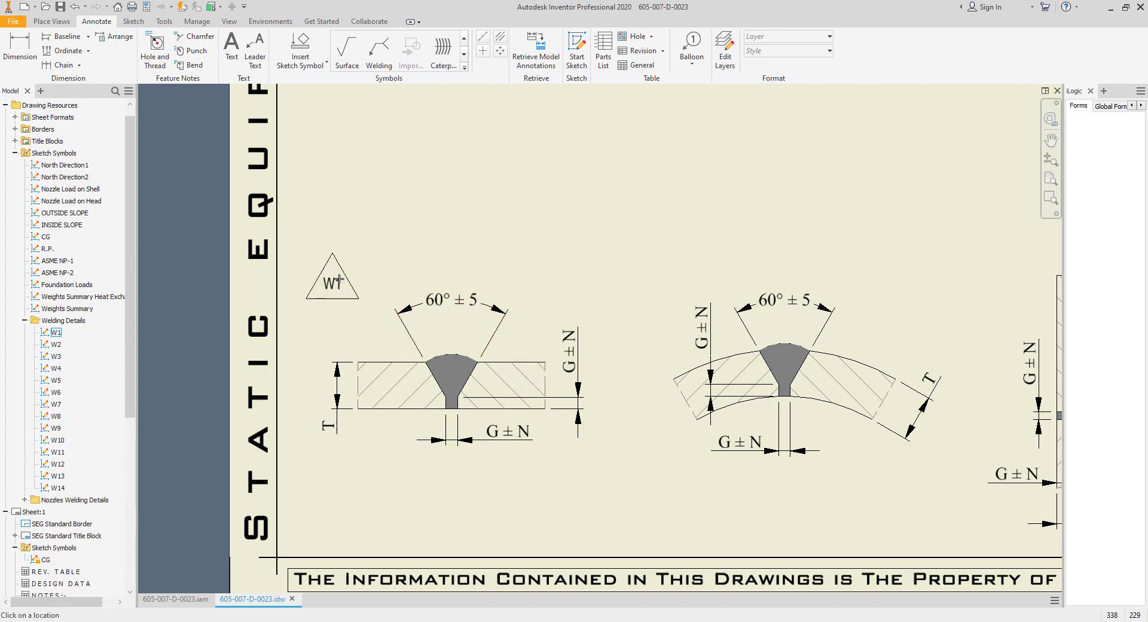
left_click(347, 284)
Step: Insert the W2 welding detail symbol at the upper right of the longitudinal shell weld detail
scroll(57, 344, "down", 8)
scroll(66, 257, "up", 4)
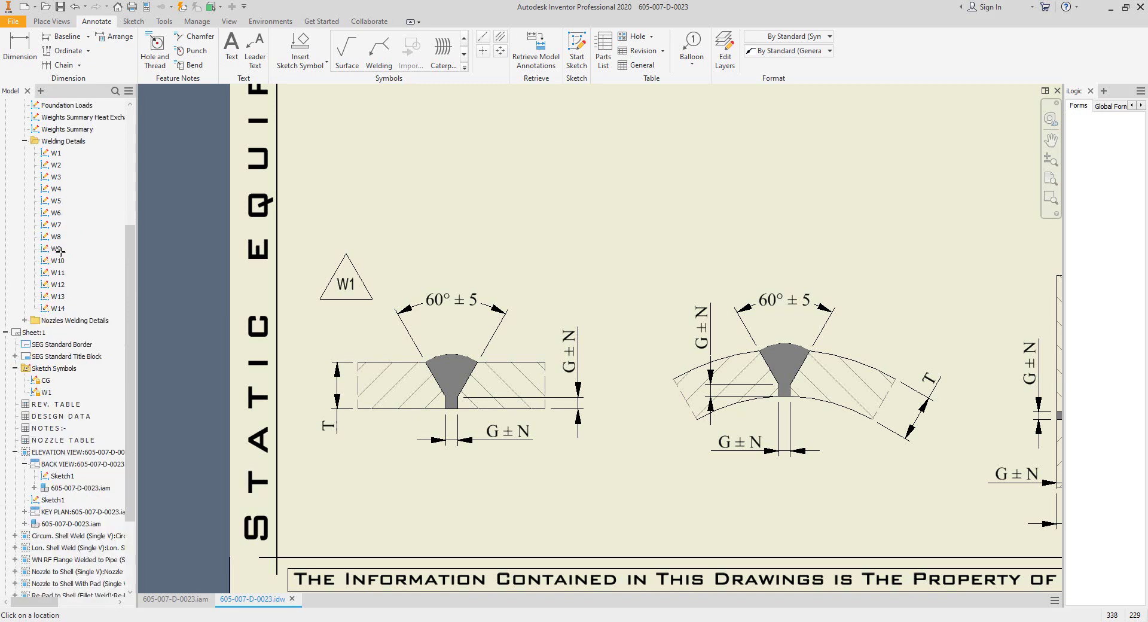
key("Escape")
mouse_move(62, 210)
left_mouse_down()
mouse_move(834, 293)
mouse_move(884, 283)
left_mouse_up()
left_click(884, 282)
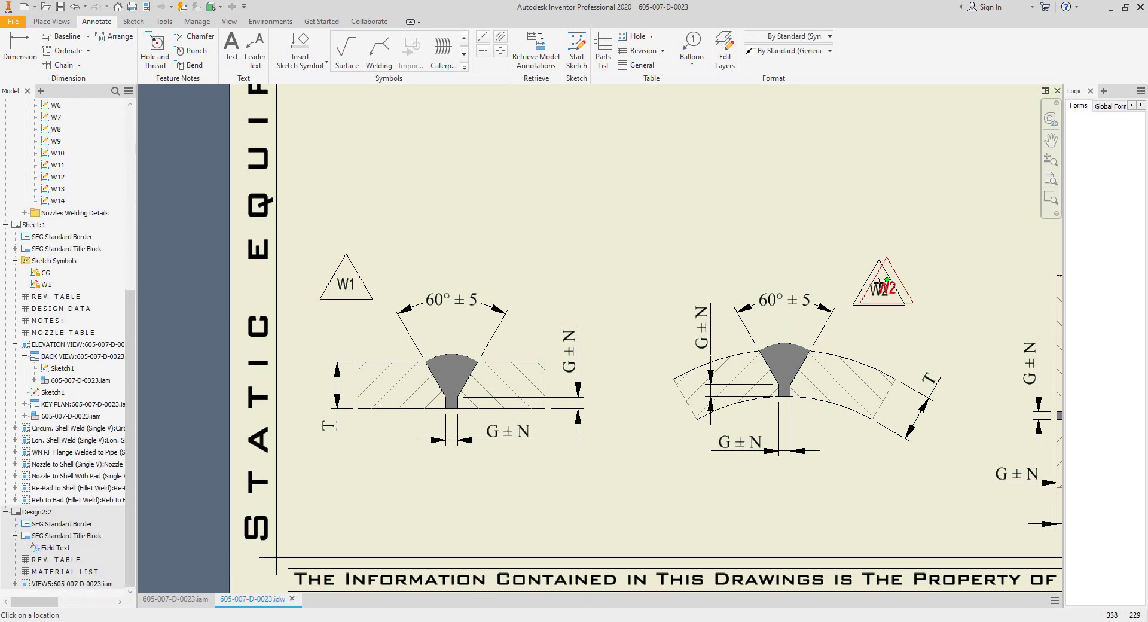
Step: Change the W1 detail's G ± N texts to 4 ± 1 on the horizontal dimension and 2 ± 1 on the vertical dimension
right_click(523, 437)
left_click(556, 456)
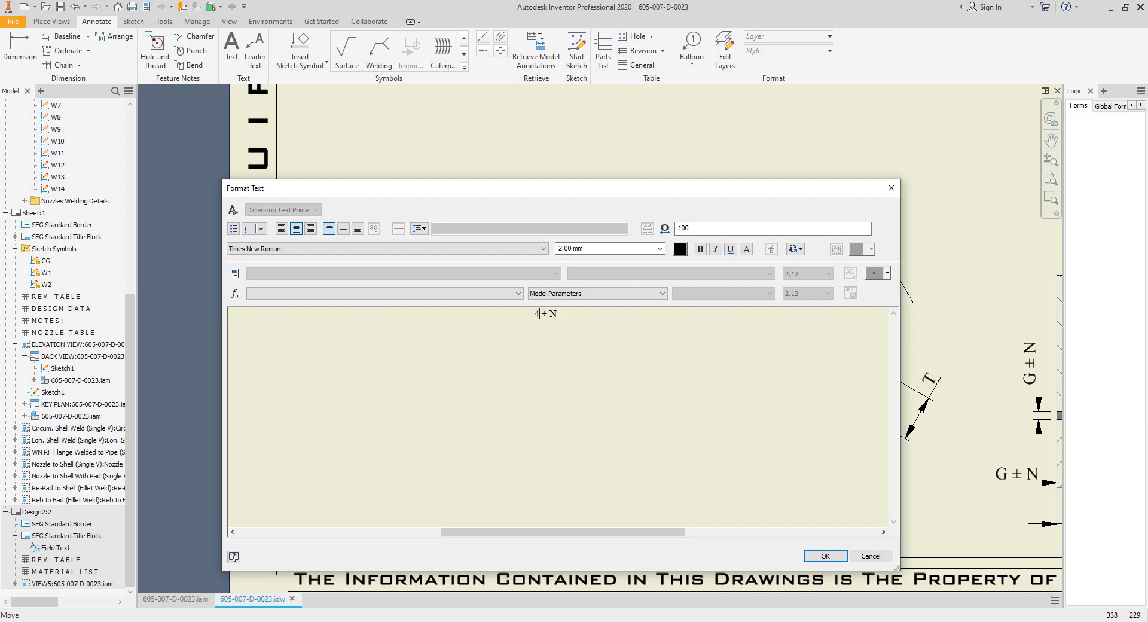
left_click(825, 556)
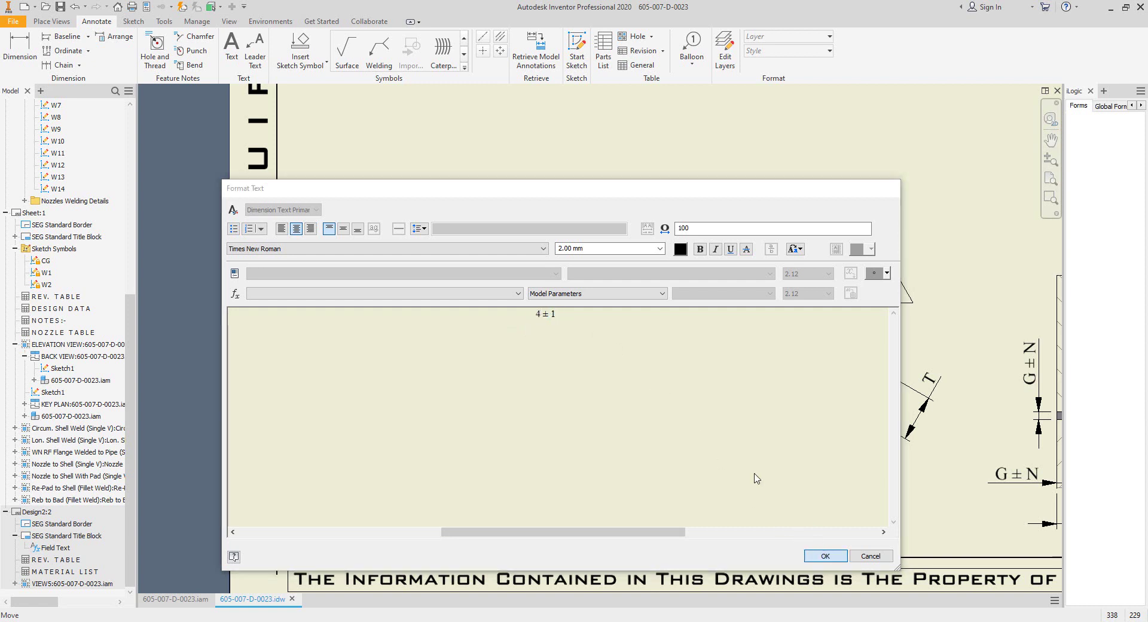
right_click(570, 351)
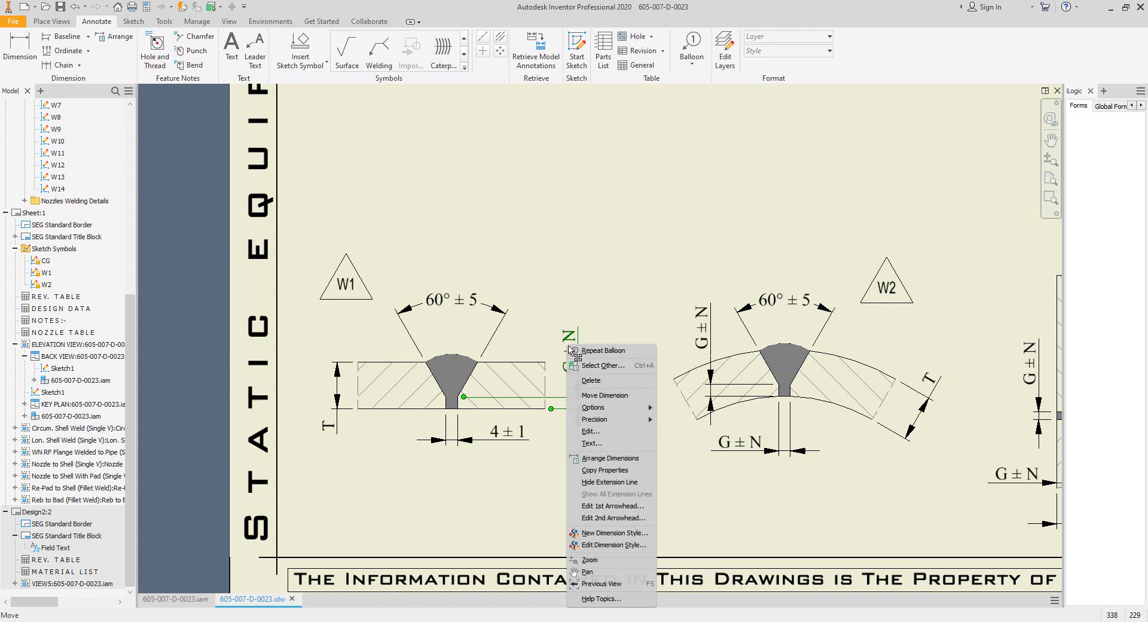
left_click(602, 444)
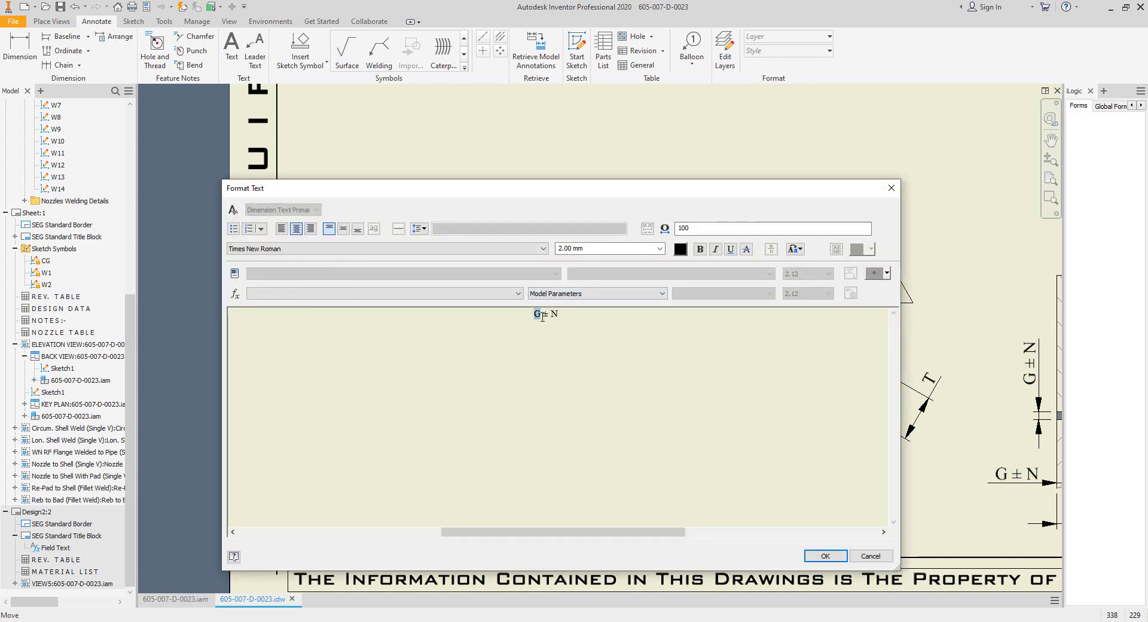
type("1")
left_click(822, 550)
Step: Copy the W1 detail's 4 ± 1 dimension properties to the matching gap dimensions of the W2, flange, NW1A and NW3A details
scroll(616, 344, "up", 3)
middle_click_drag(595, 398, 376, 338)
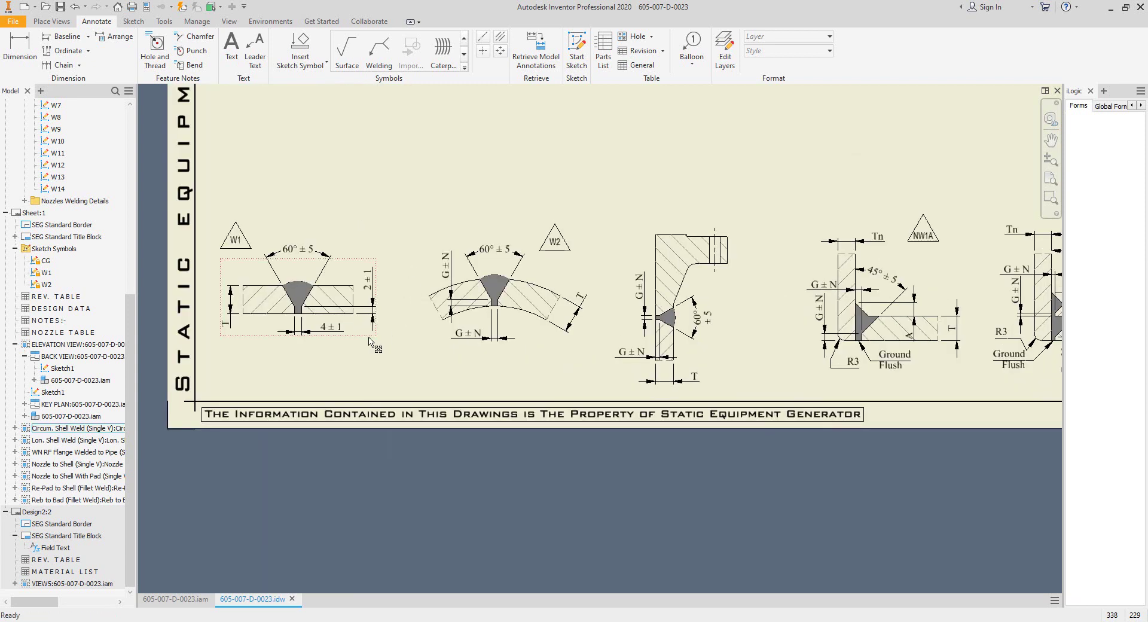
right_click(342, 333)
left_click(382, 461)
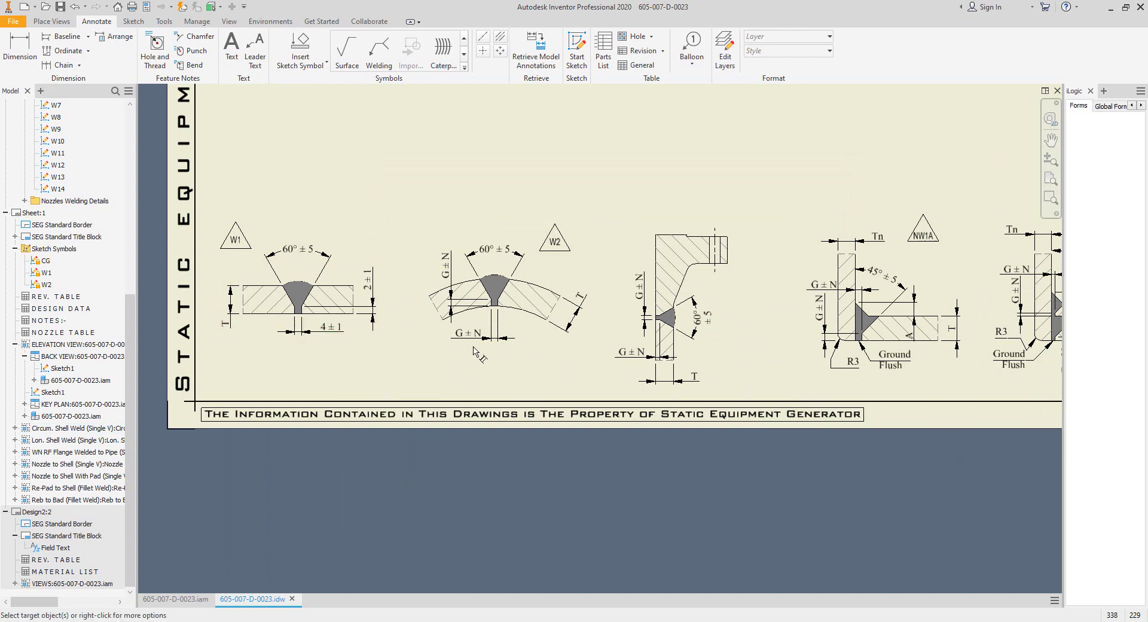
left_click(489, 339)
left_click(646, 318)
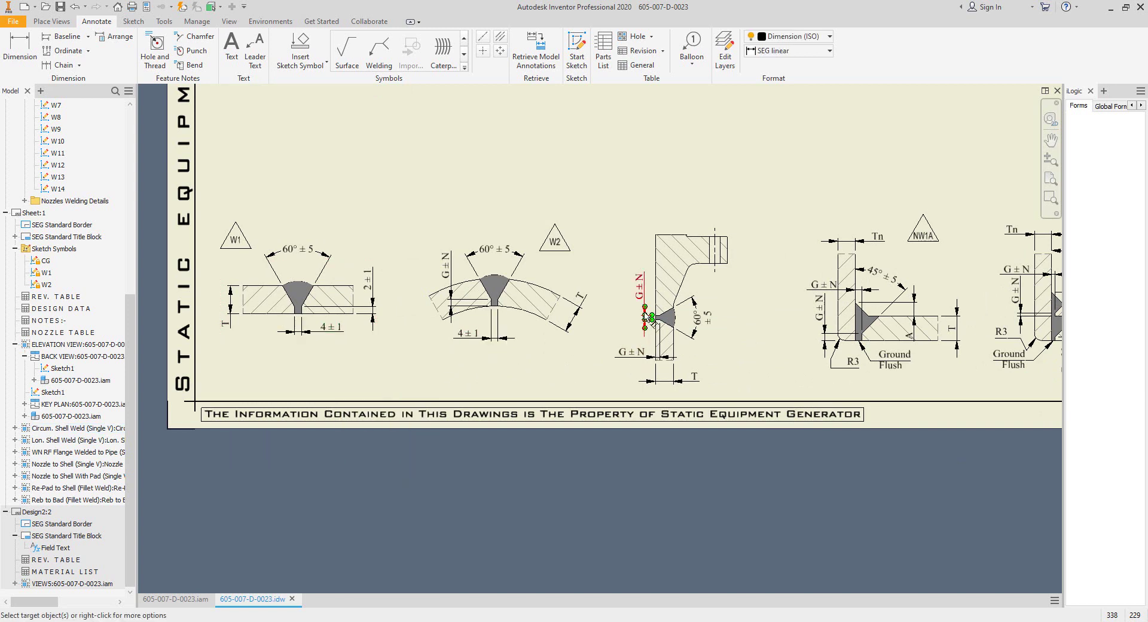
left_click(875, 293)
middle_click_drag(966, 318, 751, 324)
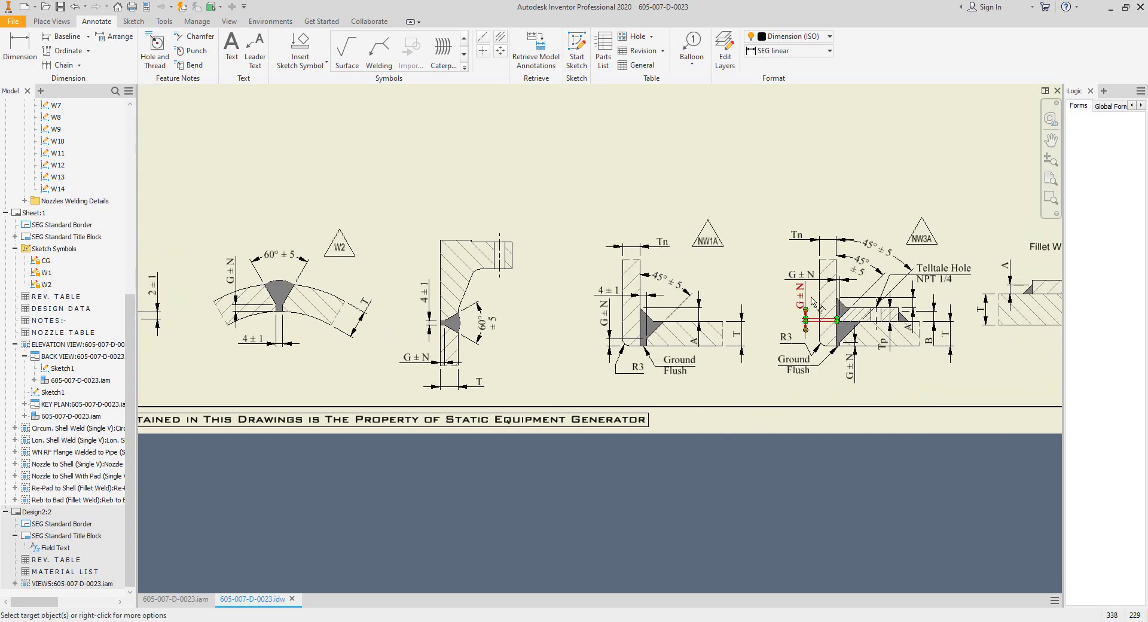
middle_click_drag(692, 343, 813, 350)
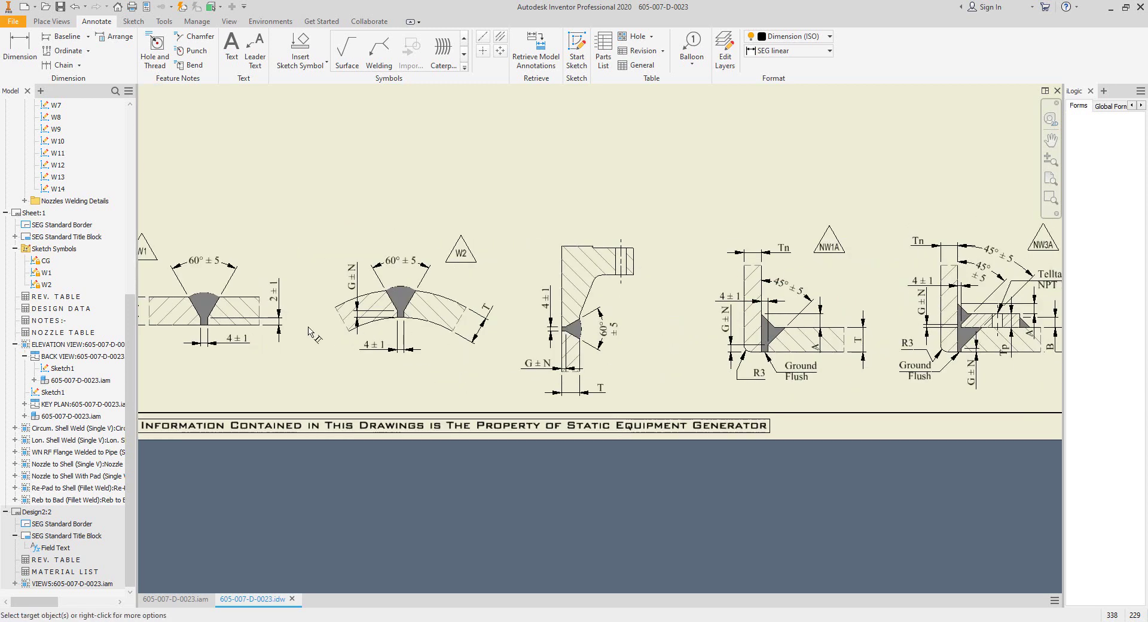
Step: Copy the W1 detail's 2 ± 1 dimension properties to the matching root dimensions of the W2, flange, NW1A and NW3A details
right_click(278, 293)
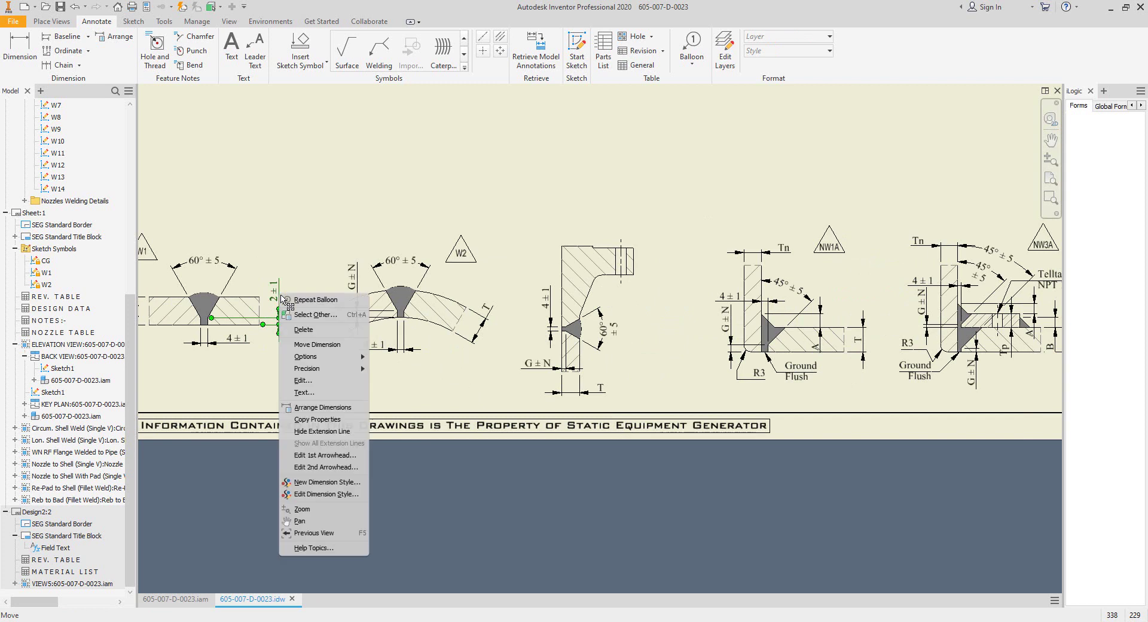
left_click(317, 419)
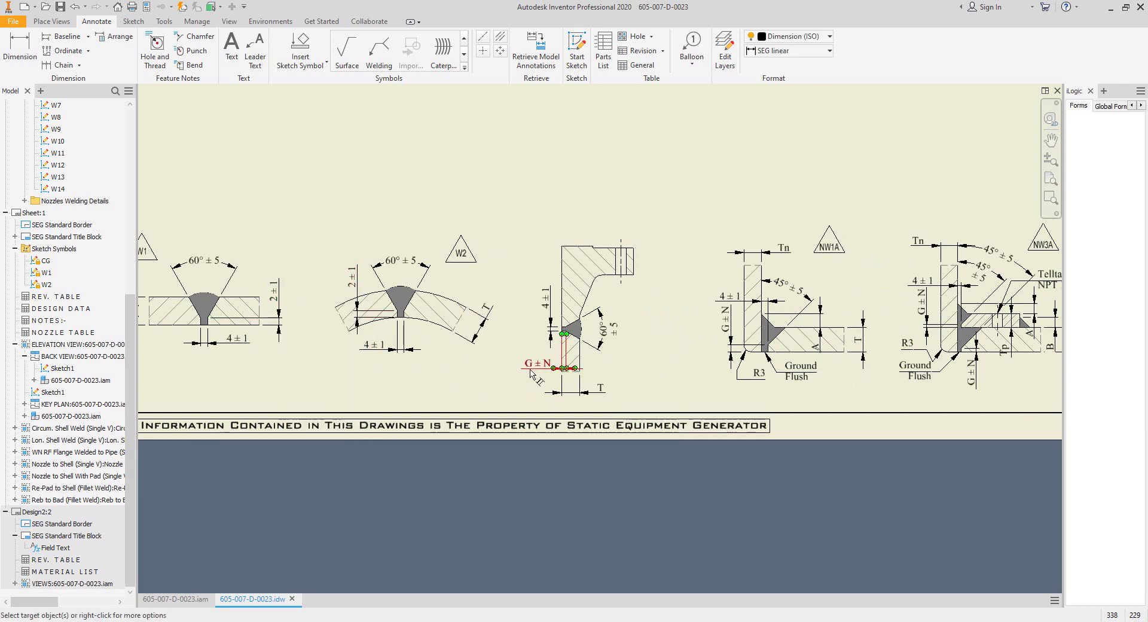
middle_click_drag(668, 357, 560, 363)
scroll(625, 386, "down", 2)
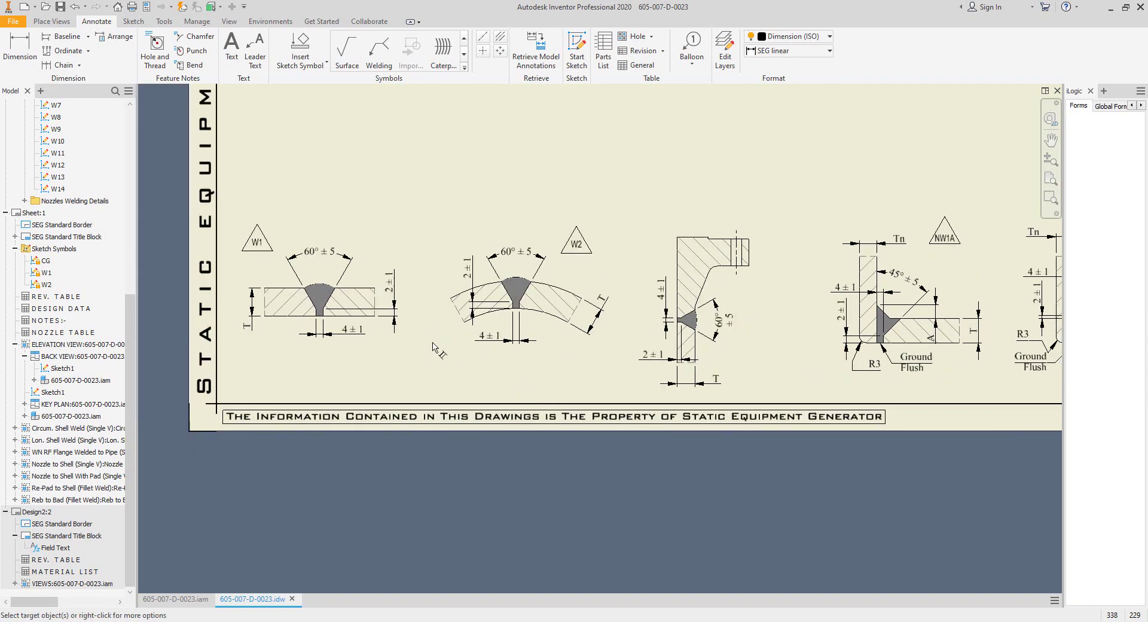
scroll(329, 322, "up", 3)
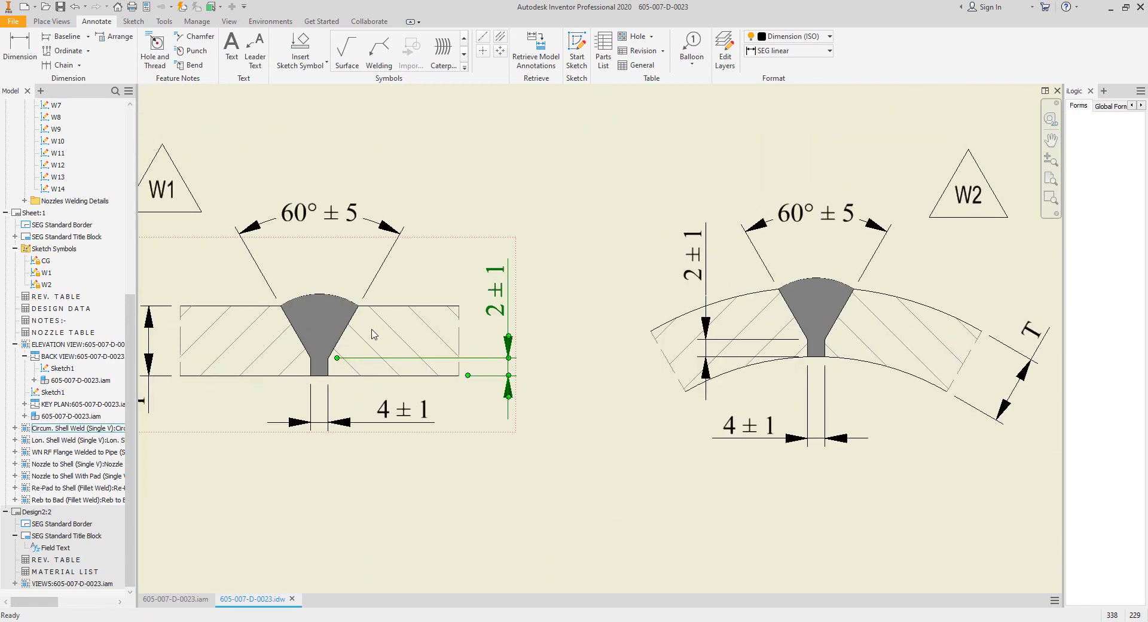
scroll(372, 329, "down", 2)
middle_click_drag(409, 342, 411, 384)
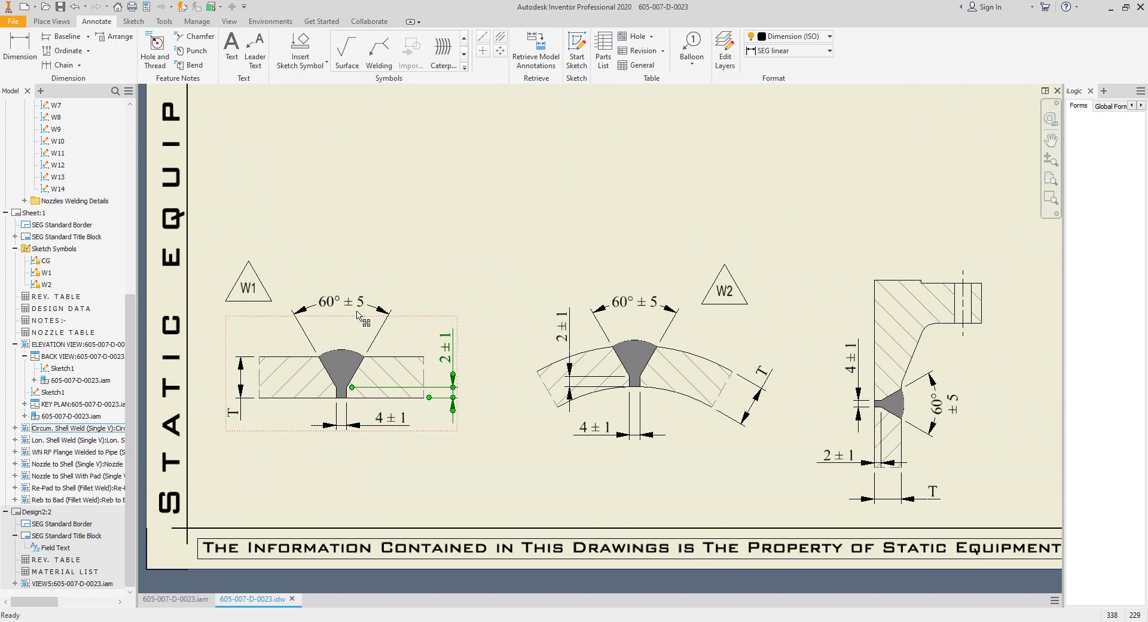
scroll(508, 311, "down", 2)
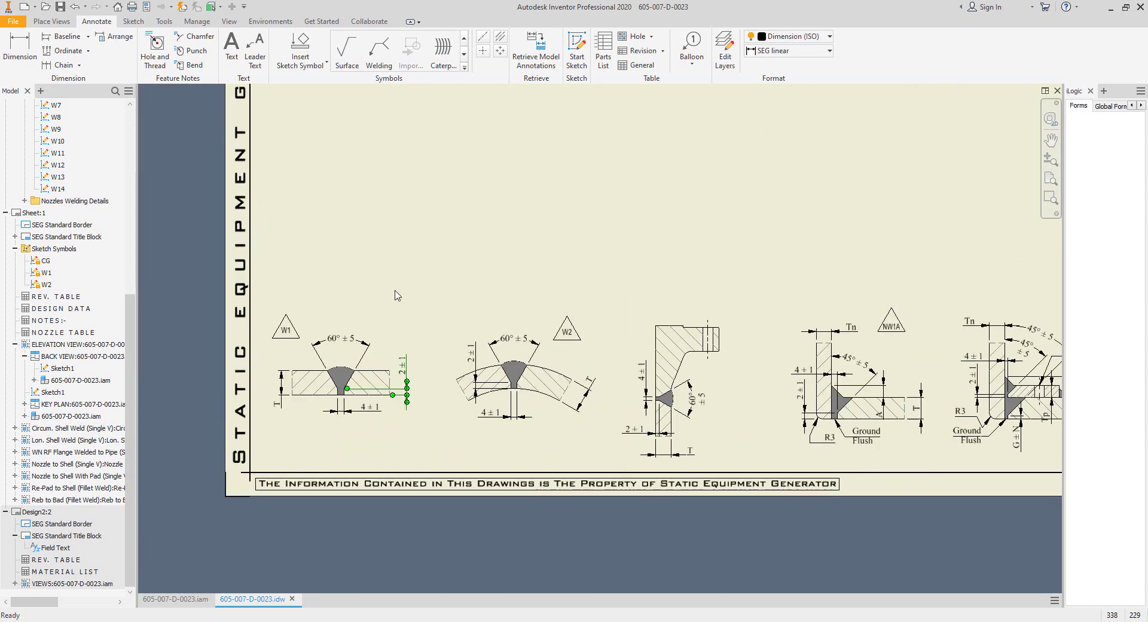
Step: Insert a W1 welding symbol with a leader on the C.S.L-1 seam in the elevation view, below the shell's left end
middle_click_drag(395, 296, 383, 392)
left_click(466, 298)
middle_click_drag(443, 231, 407, 435)
middle_click_drag(396, 205, 395, 448)
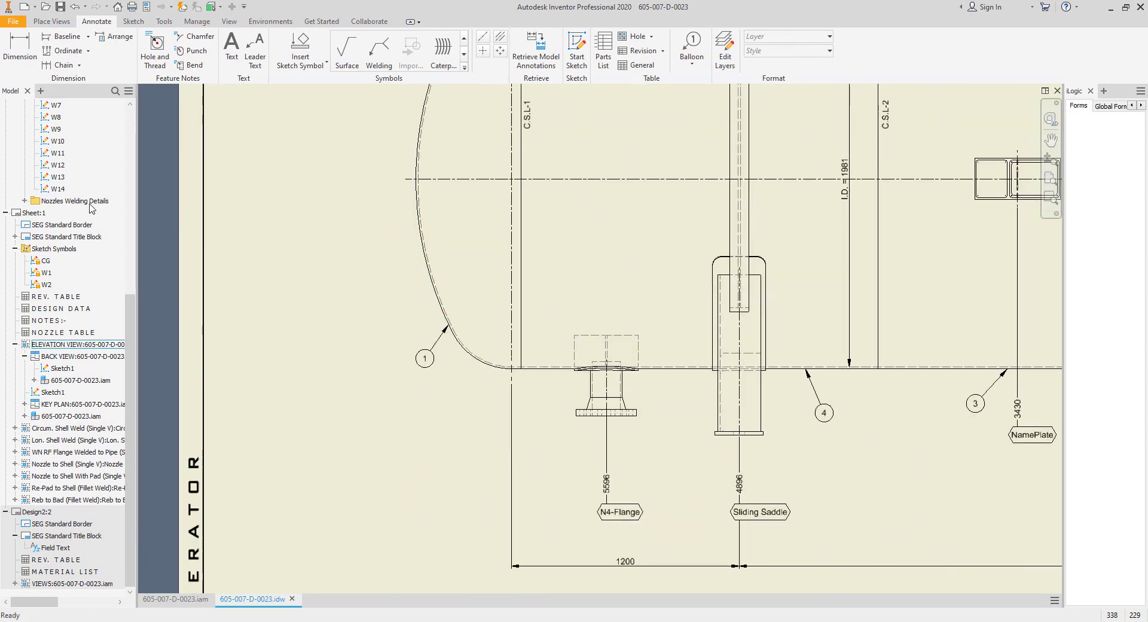
left_click(313, 53)
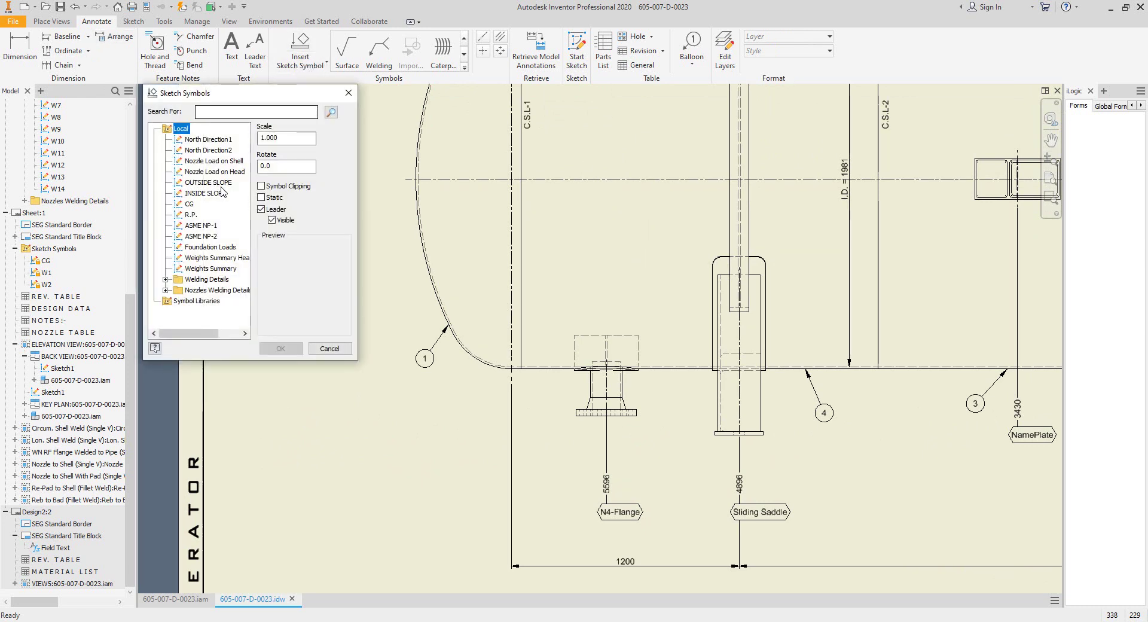
left_click(165, 279)
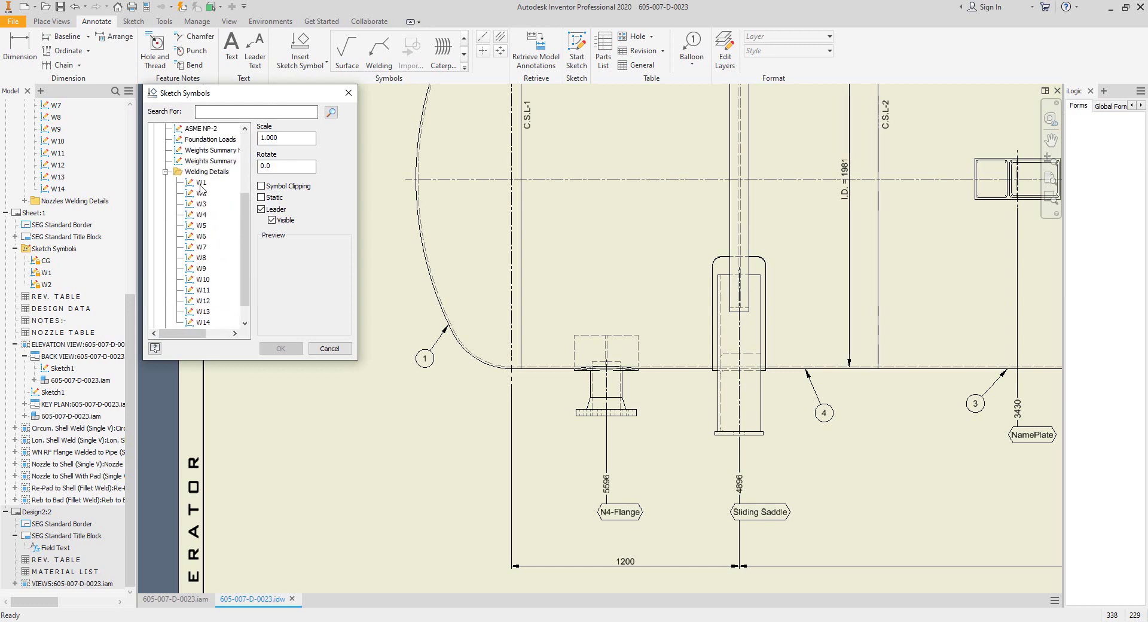
left_click(201, 183)
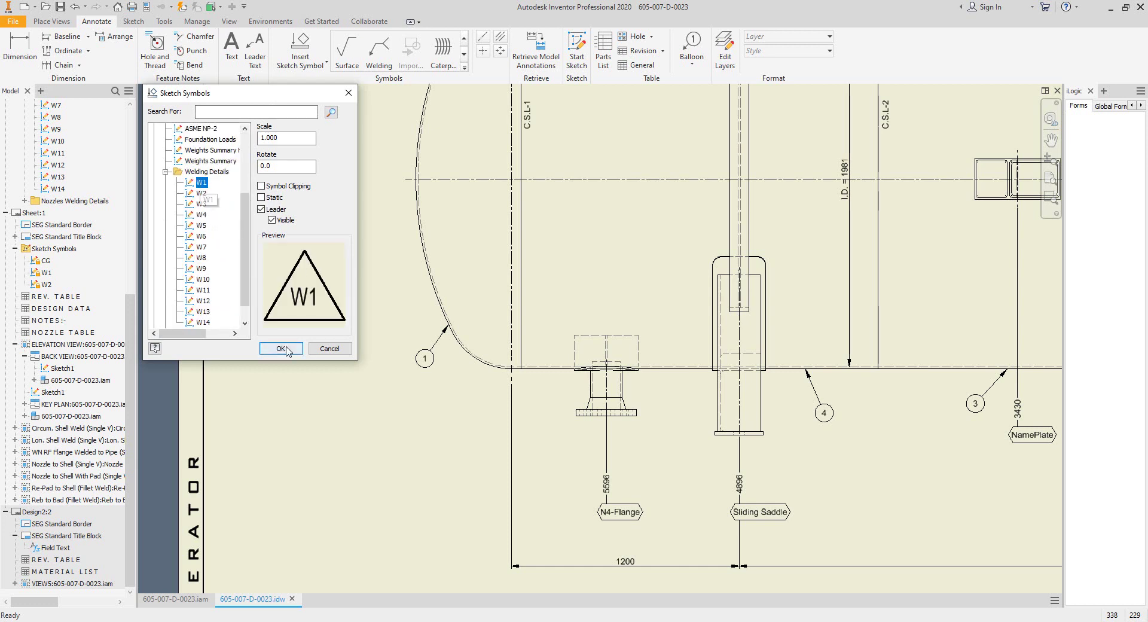
left_click(281, 349)
left_click(520, 337)
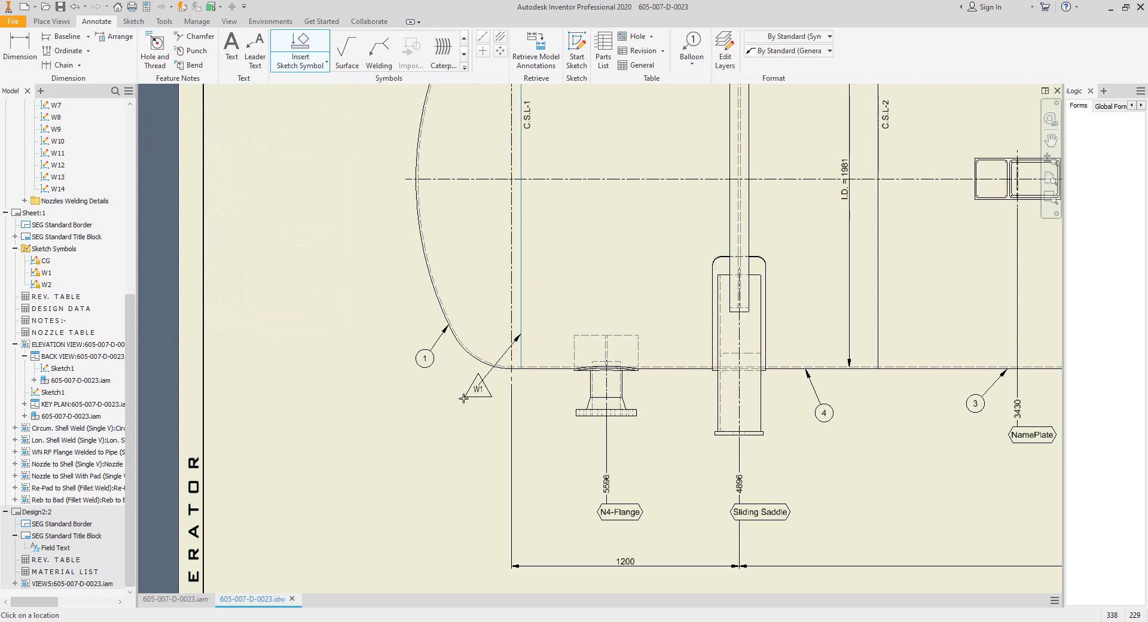
Step: Tag the C.S.L-2, C.S.L-3 and C.S.L-4 circumferential seams with leadered W1 symbols placed below the shell
middle_click_drag(646, 358, 404, 400)
left_click(638, 361)
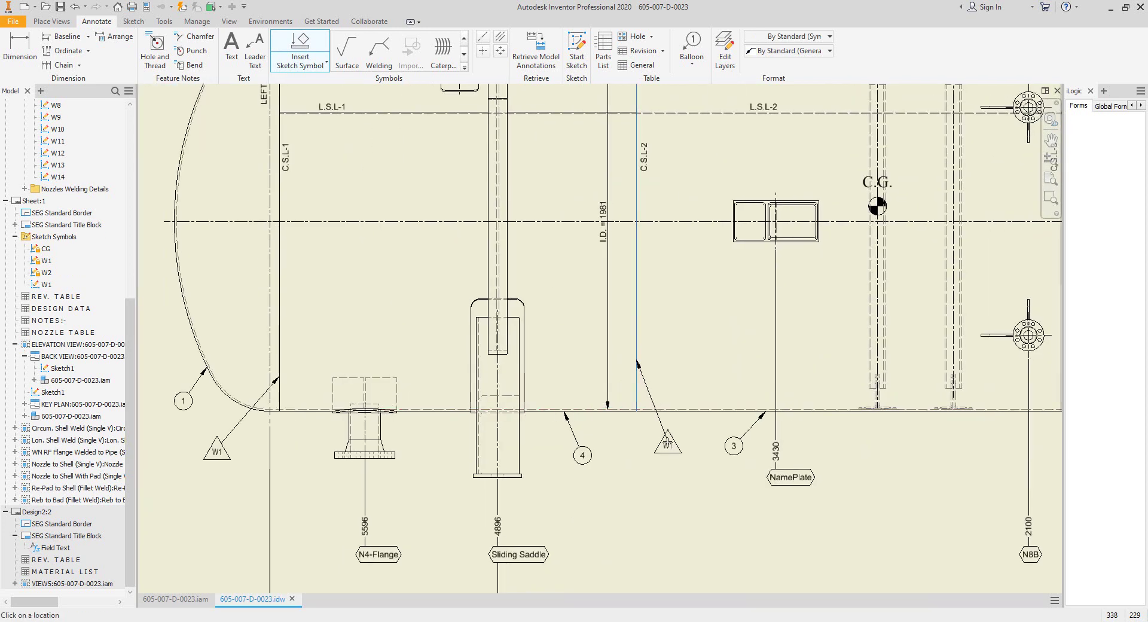
left_click(667, 437)
middle_click_drag(711, 386, 583, 415)
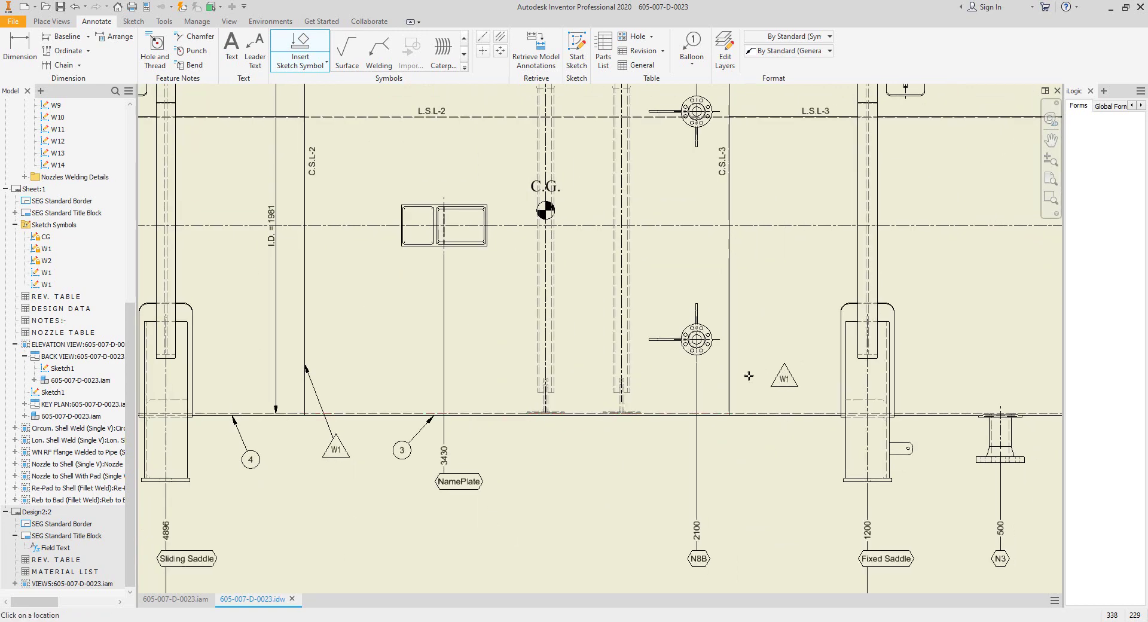
left_click(730, 371)
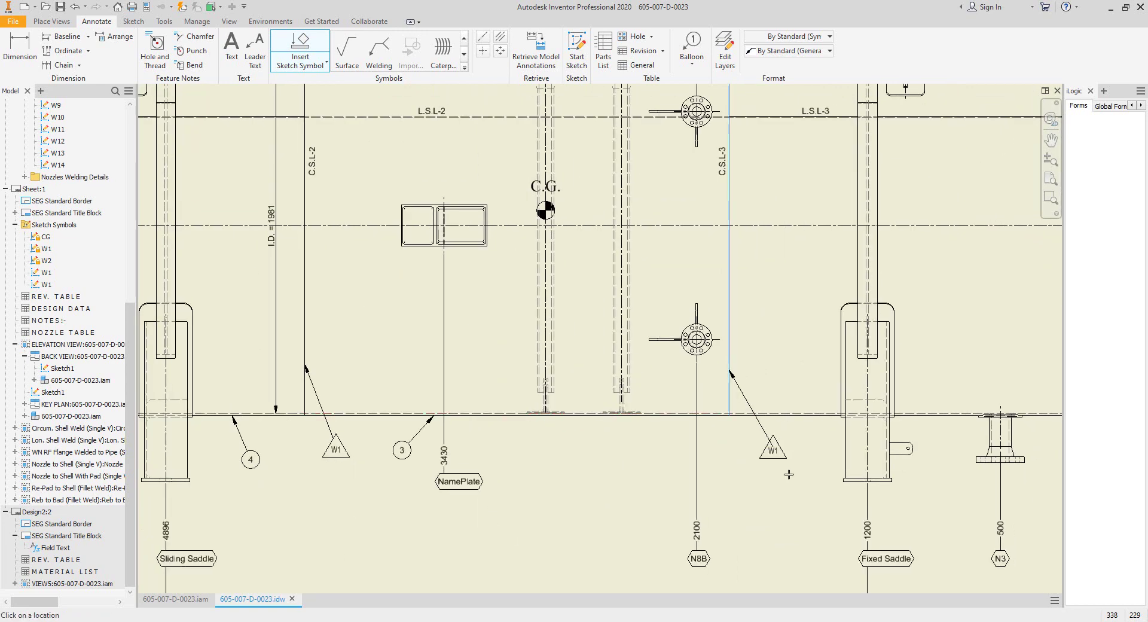
left_click(775, 423)
scroll(775, 422, "down", 5)
scroll(975, 404, "up", 6)
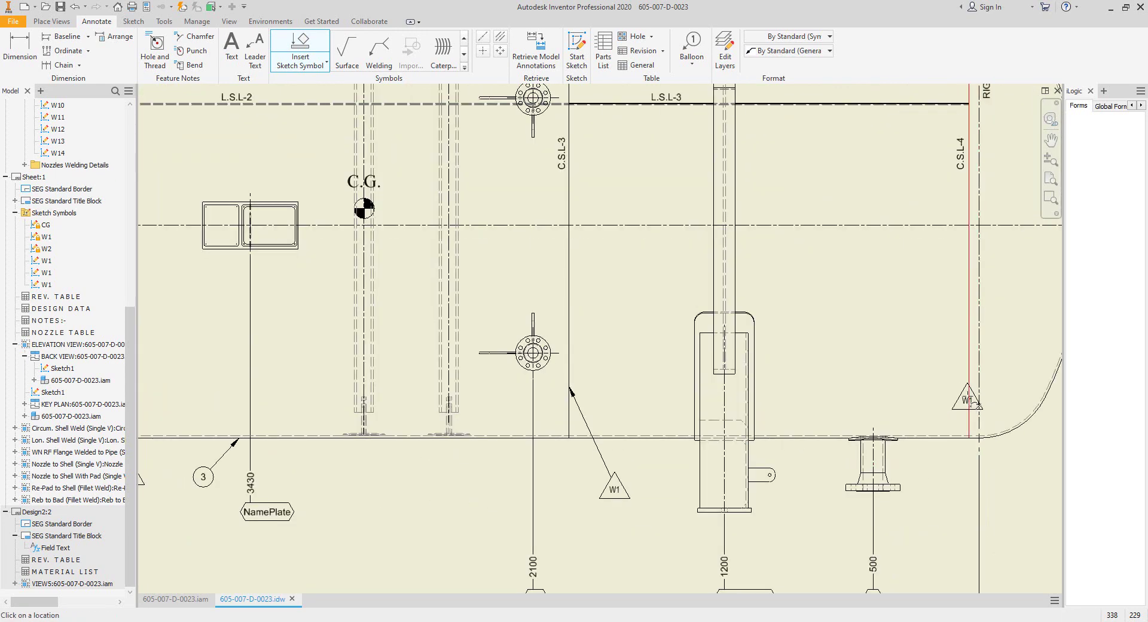
left_click(975, 403)
left_click(1032, 485)
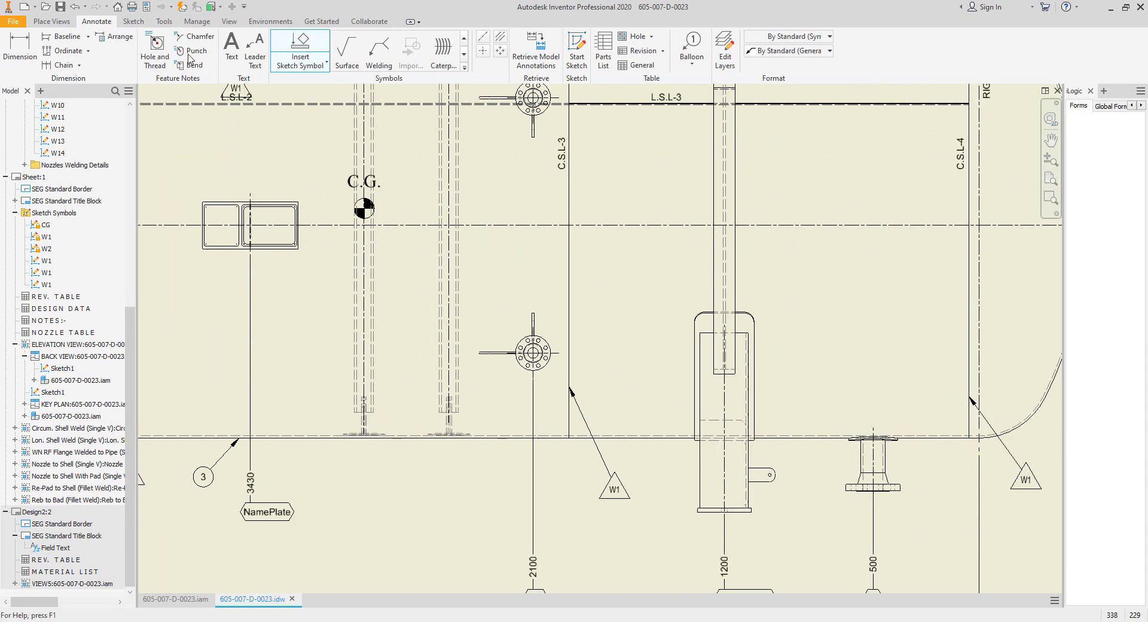
Step: Insert a leadered W1 symbol above the L.S.L-3 longitudinal seam in the elevation view
left_click(301, 51)
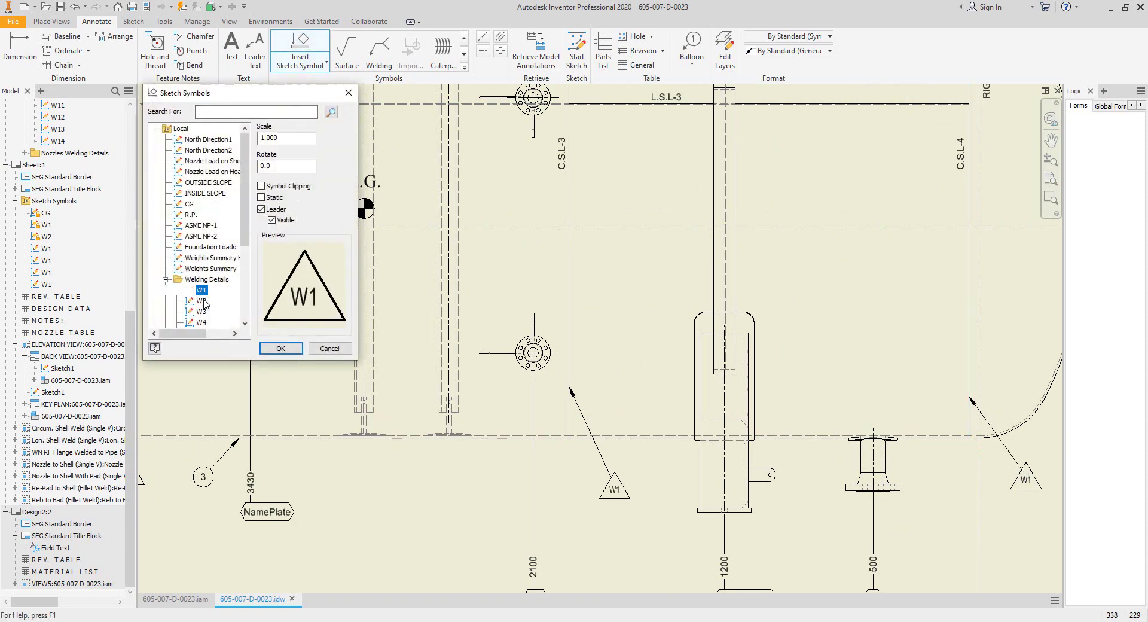
left_click(281, 349)
scroll(472, 418, "down", 5)
scroll(649, 303, "up", 7)
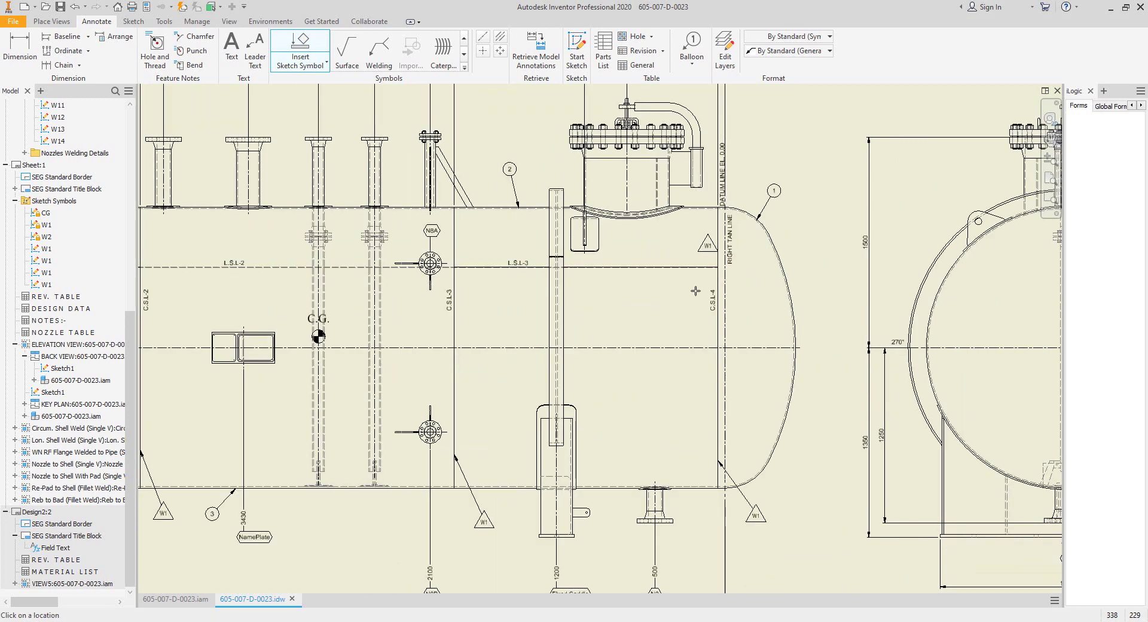
left_click(637, 343)
left_click(678, 293)
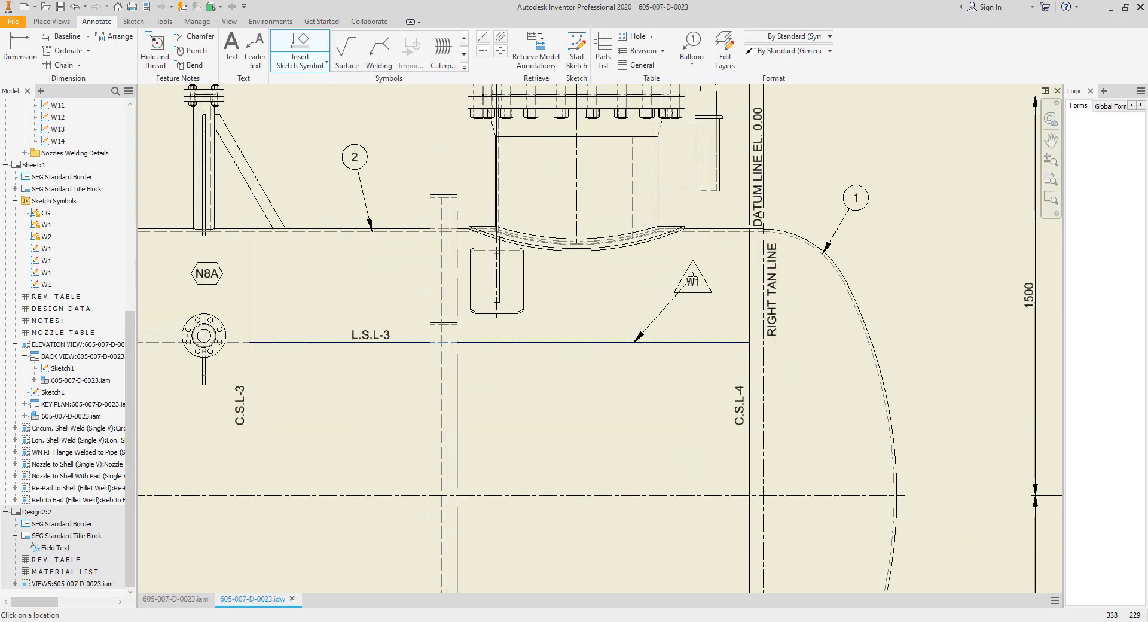
Step: Place leadered W1 symbols above the L.S.L-2 and L.S.L-1 seams, and move the second leader's arrowhead onto the L.S.L-1 seam line
mouse_move(436, 278)
middle_mouse_down()
mouse_move(827, 223)
mouse_move(825, 268)
middle_mouse_up()
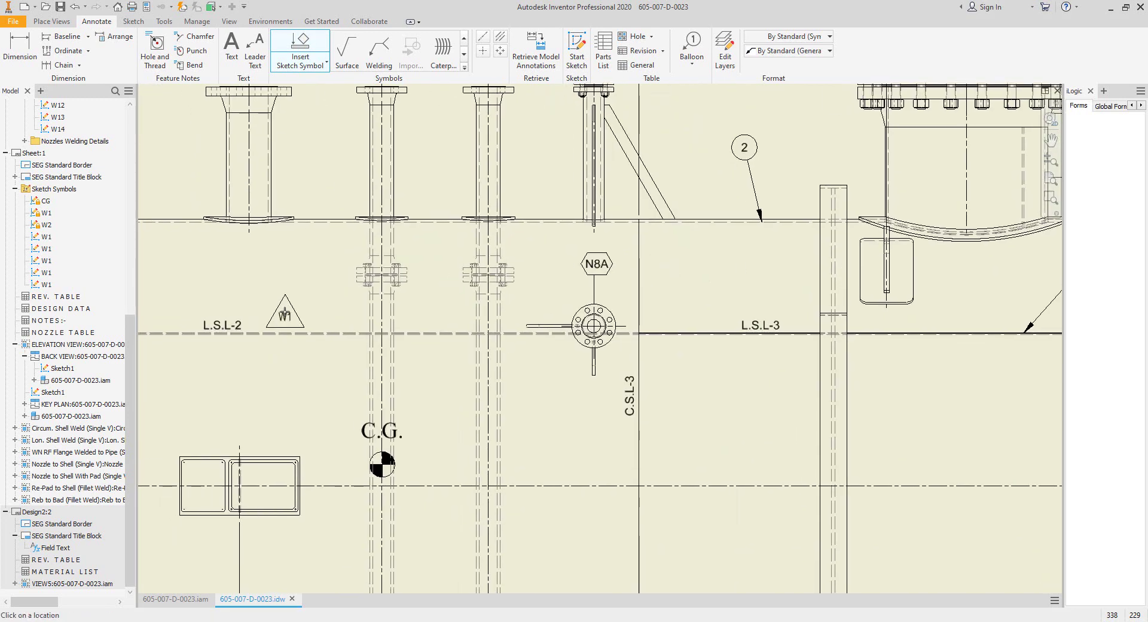
middle_click_drag(240, 312, 625, 312)
left_click(538, 330)
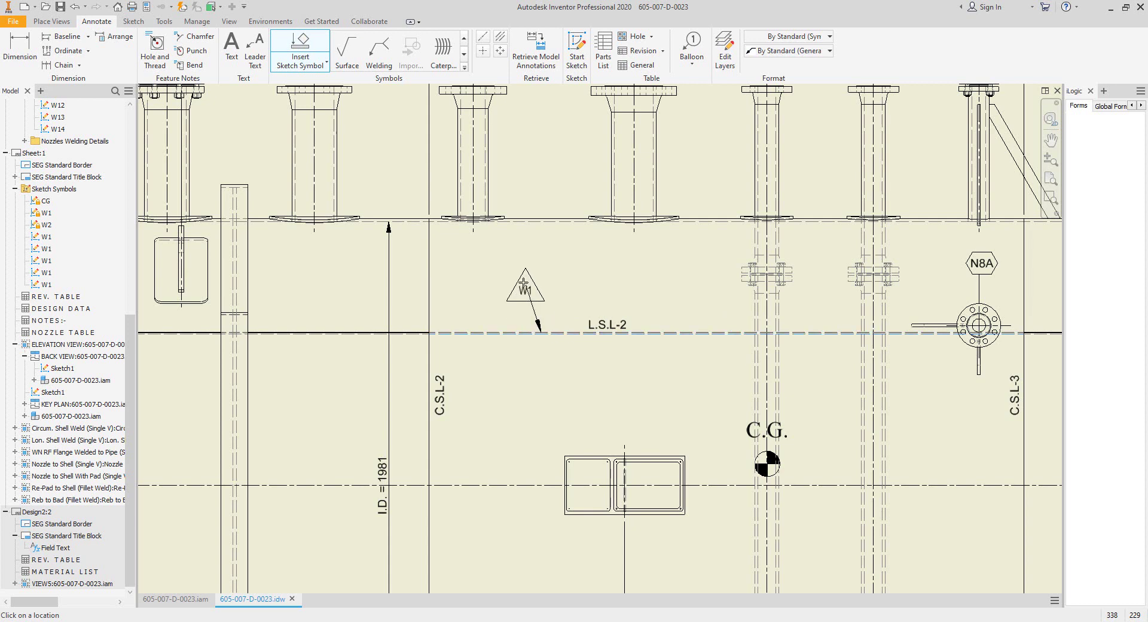
left_click(330, 326)
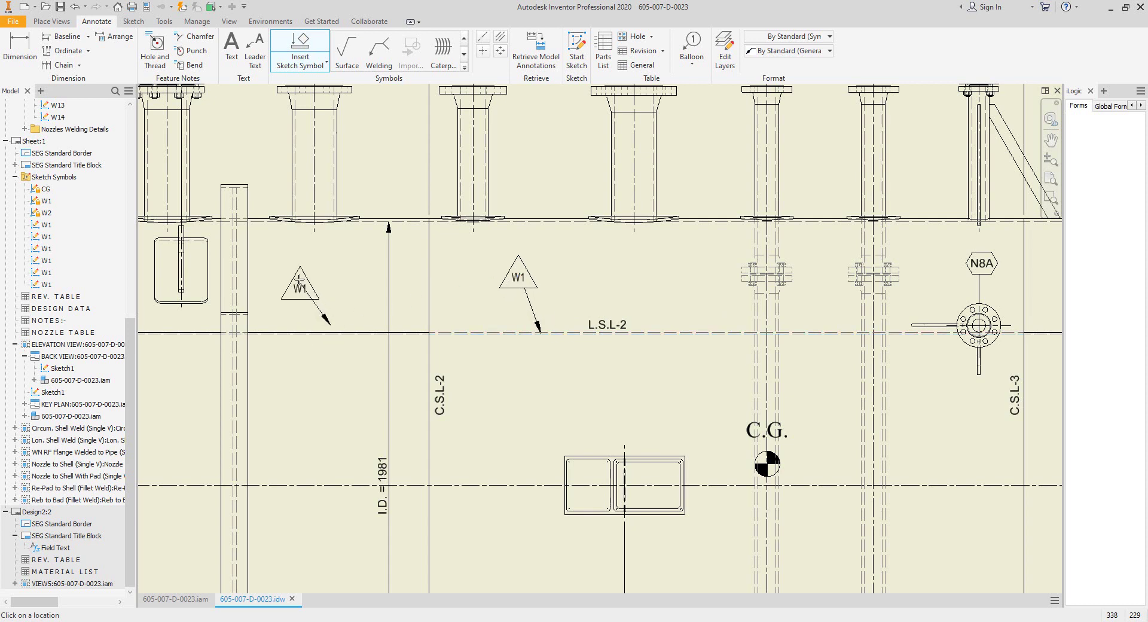
left_click(297, 269)
key("Escape")
left_click(325, 317)
left_click_drag(325, 317, 345, 340)
Step: Insert the W3 welding detail symbol at the upper left of the flange-to-pipe weld detail
scroll(383, 306, "down", 7)
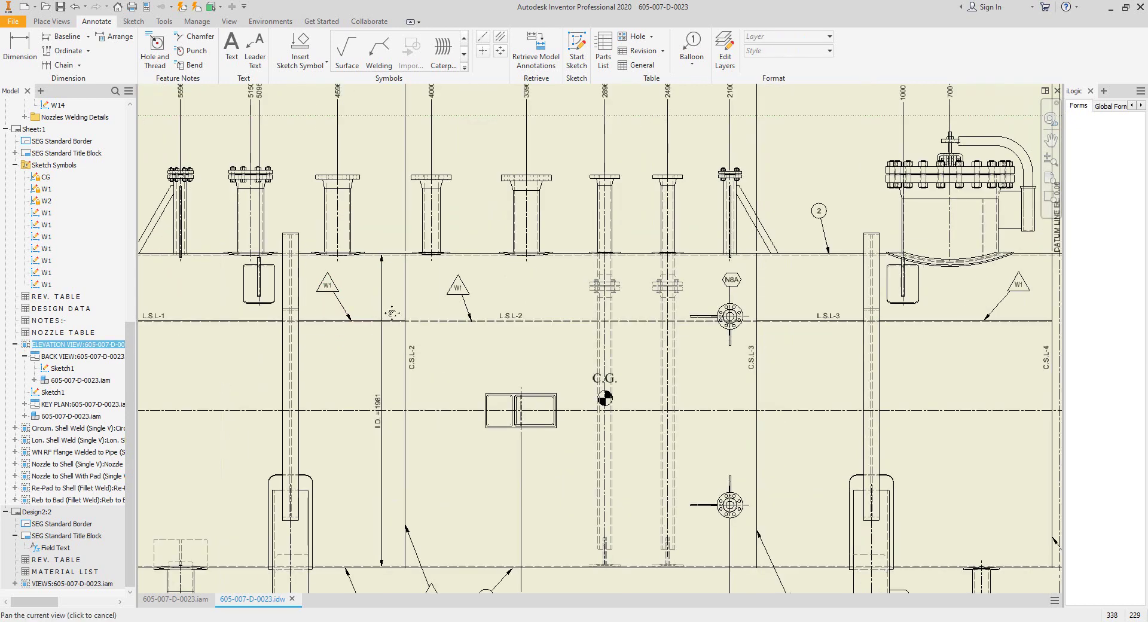
middle_click_drag(323, 527, 374, 326)
scroll(374, 327, "up", 6)
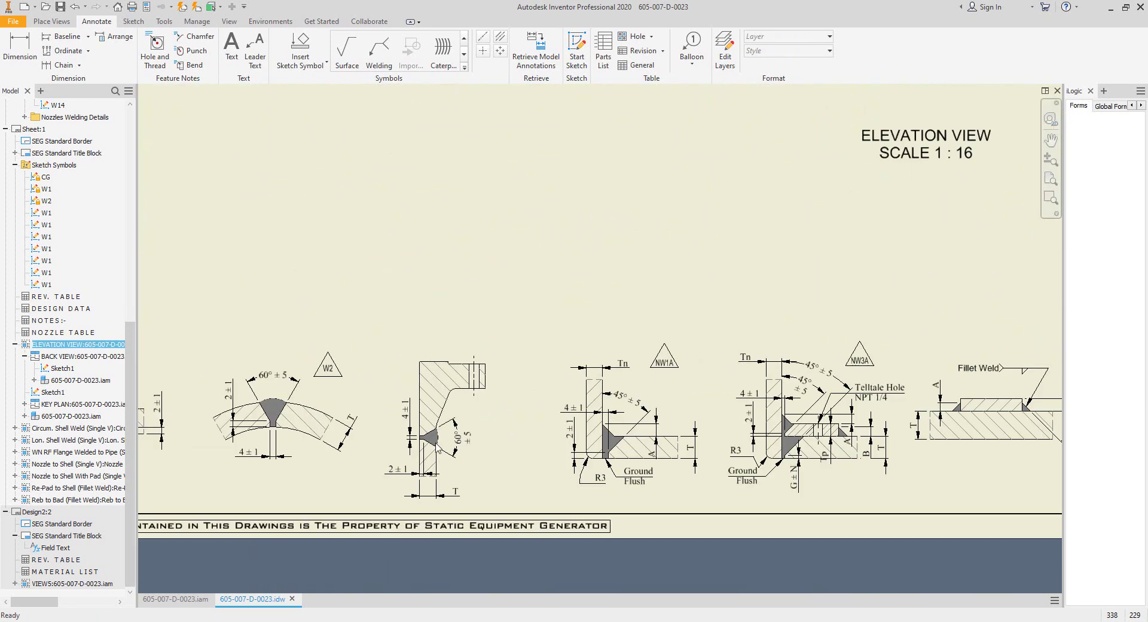
middle_click_drag(435, 445, 456, 413)
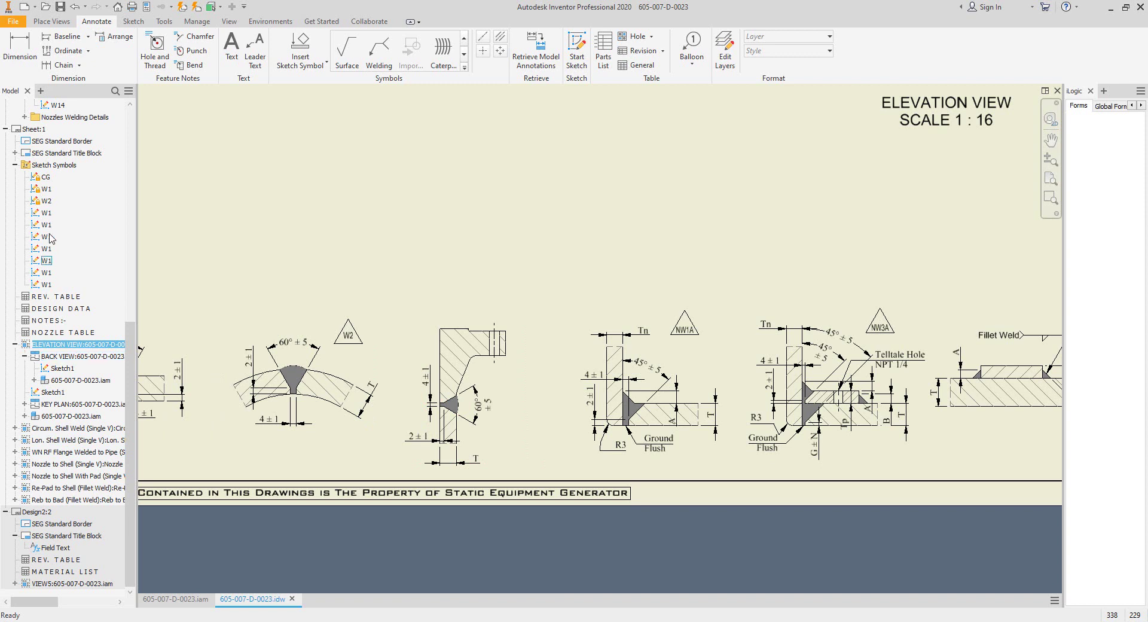
scroll(50, 216, "up", 9)
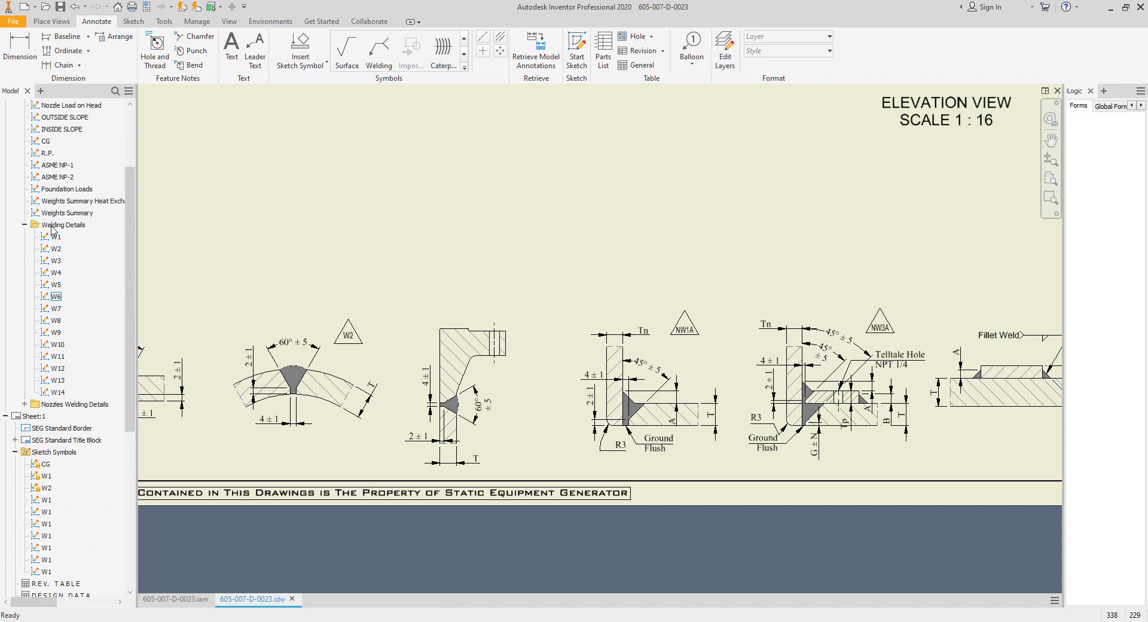
left_click_drag(62, 299, 524, 342)
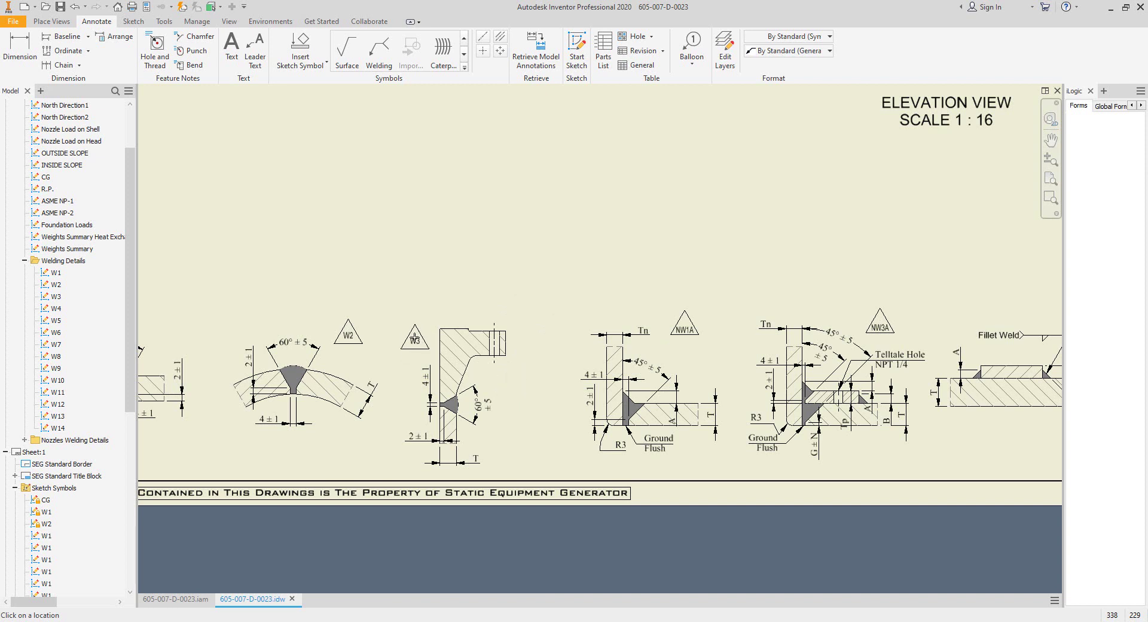
left_click(452, 339)
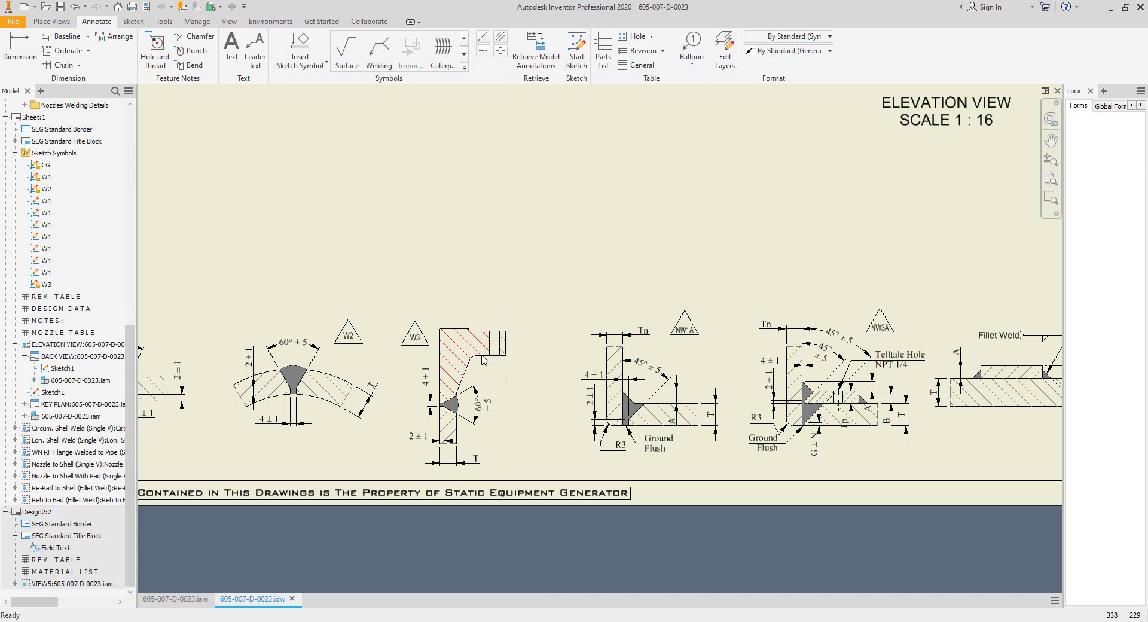
left_click(319, 60)
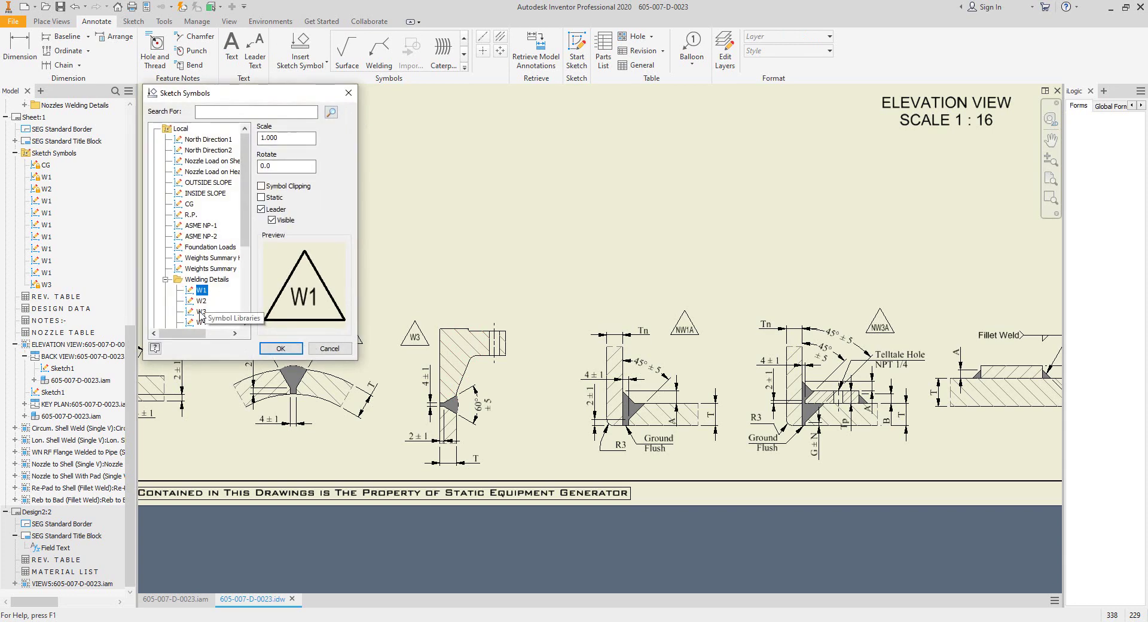
left_click(201, 312)
left_click(280, 348)
scroll(465, 278, "down", 3)
scroll(465, 278, "up", 2)
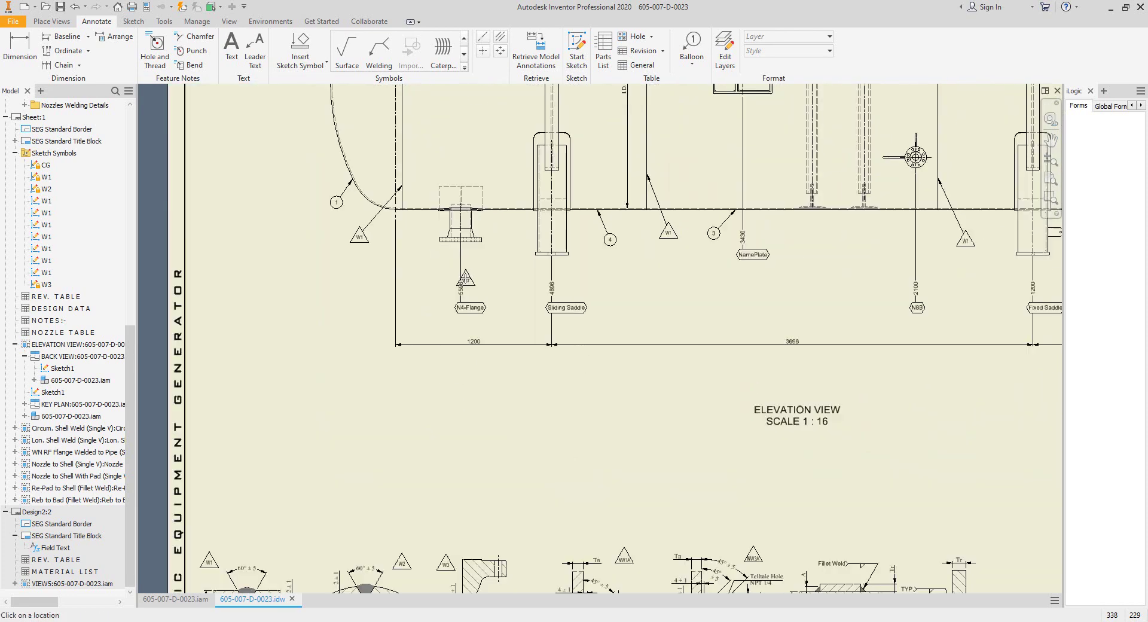
middle_click_drag(511, 284, 438, 574)
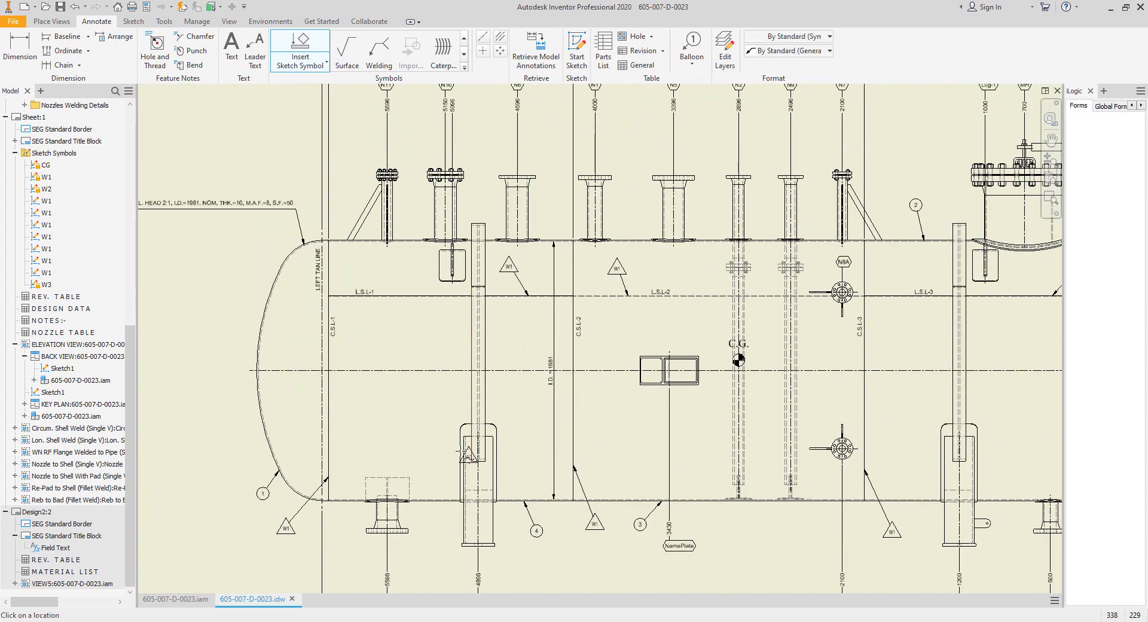
middle_click_drag(495, 330, 421, 390)
key("Escape")
left_click(1011, 324)
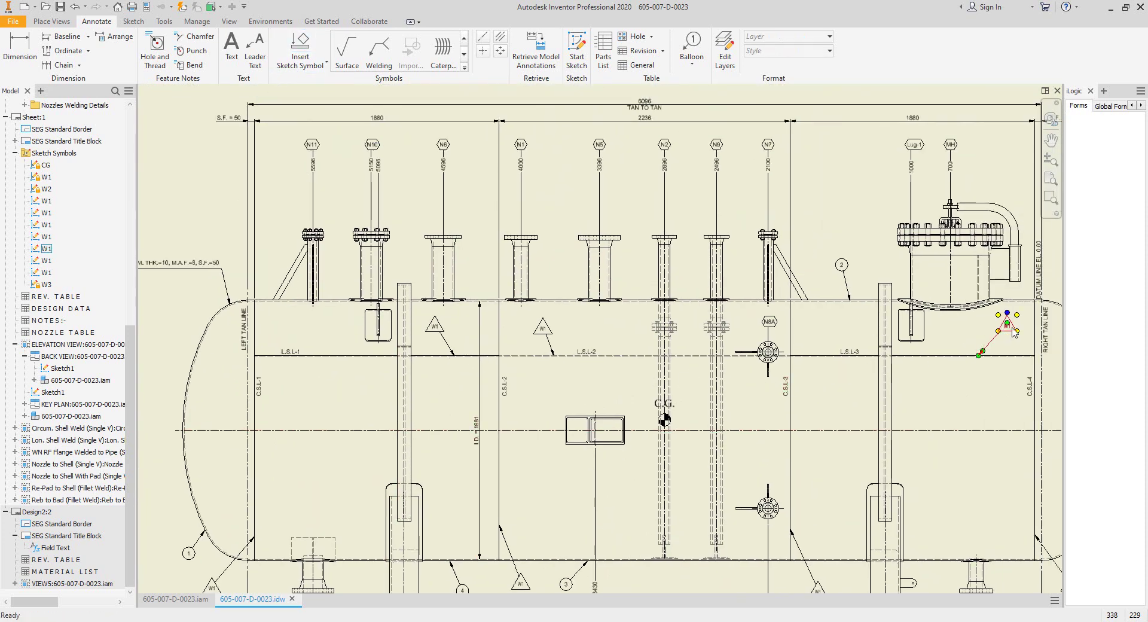
left_click(543, 328, "ctrl")
left_click(435, 328, "ctrl")
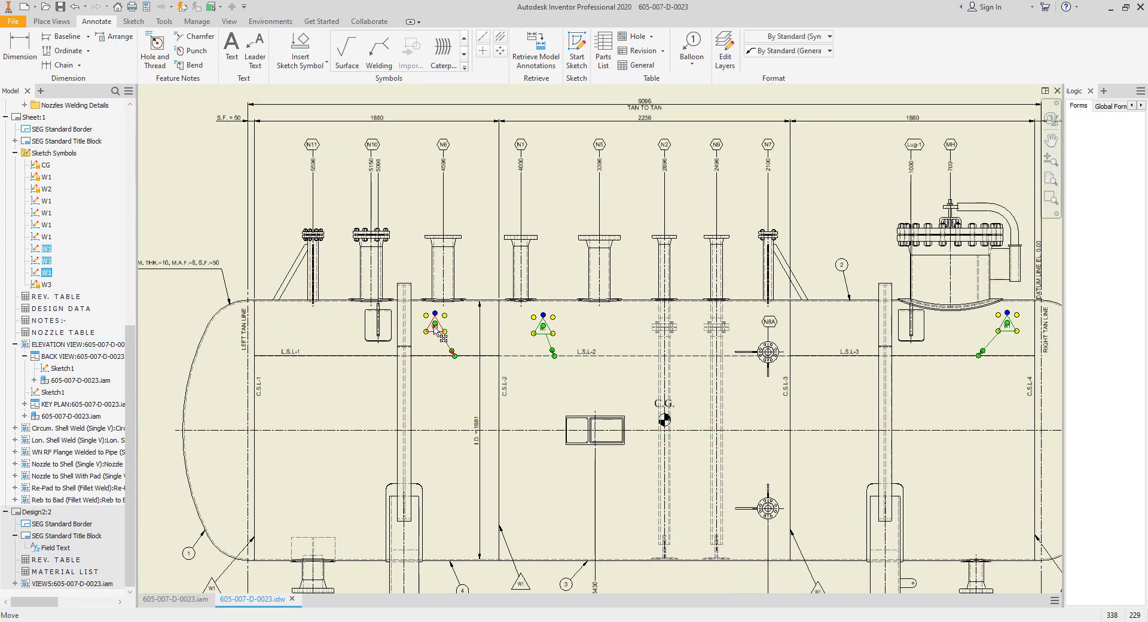
right_click(435, 327)
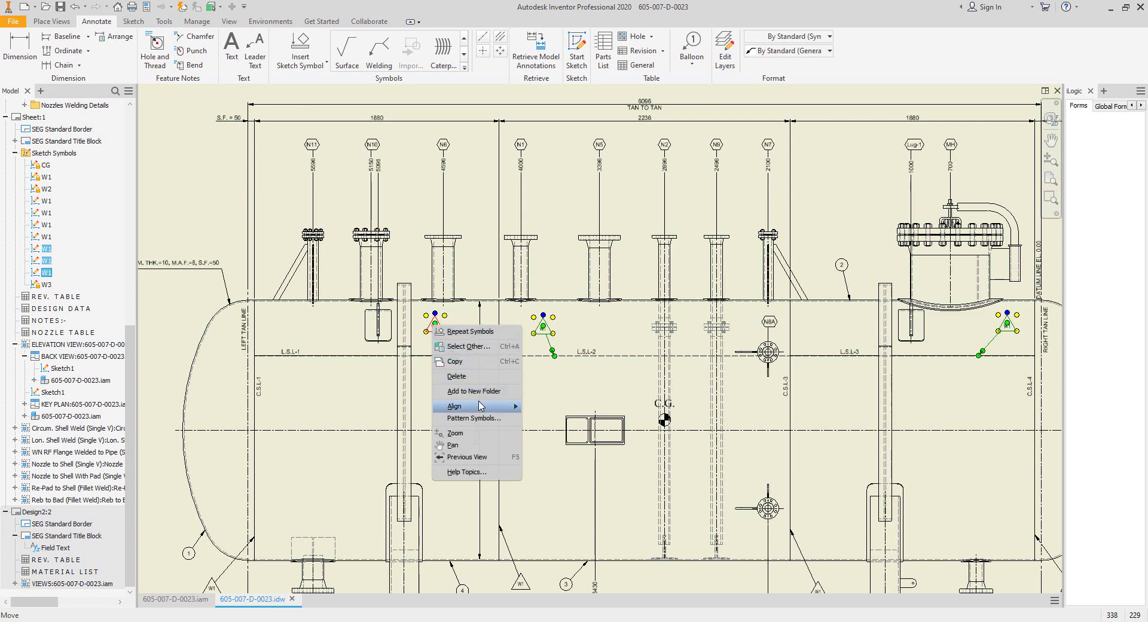
left_click(420, 350)
Step: Change the leadered W1 symbols on the L.S.L-1, L.S.L-2 and L.S.L-3 longitudinal seams to W2
double_click(438, 328)
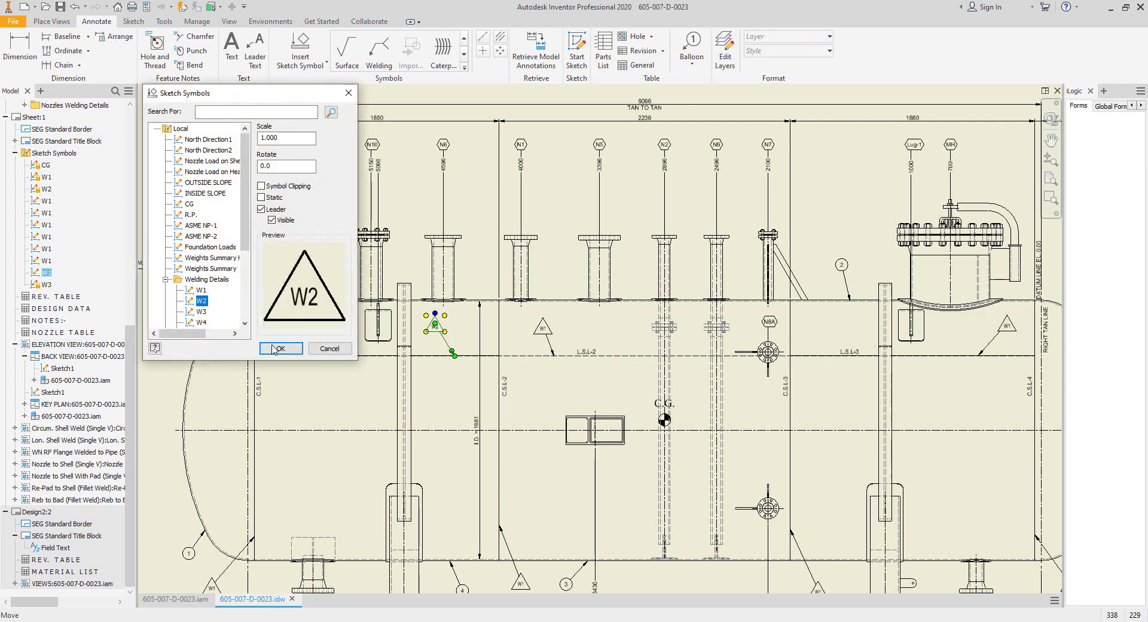
left_click(274, 349)
left_click(543, 327)
double_click(542, 327)
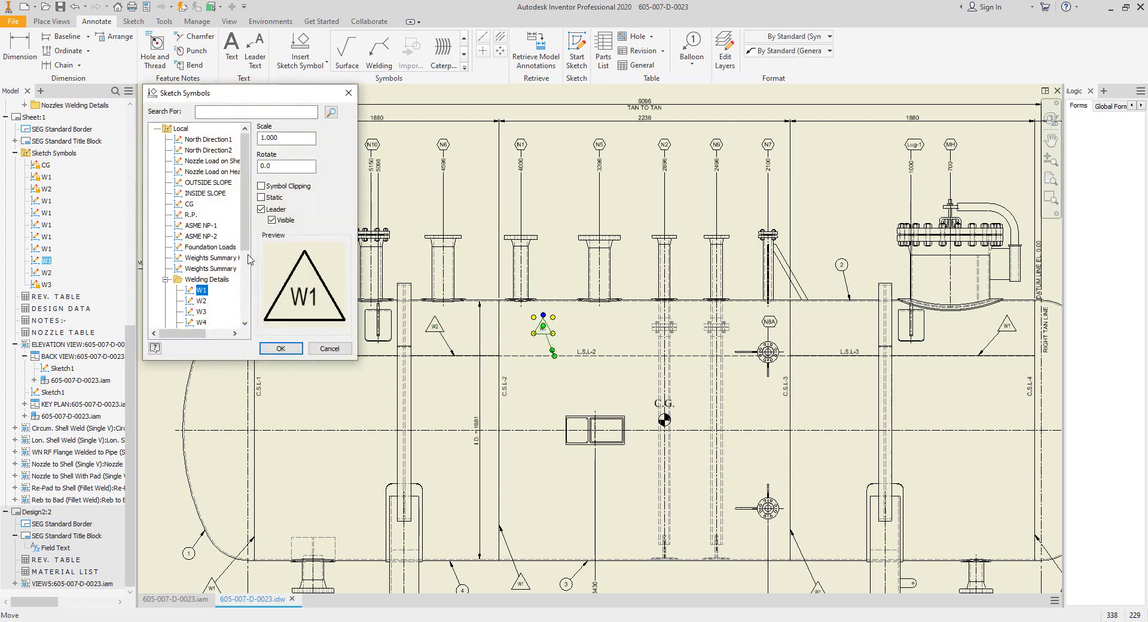
left_click(202, 300)
left_click(276, 349)
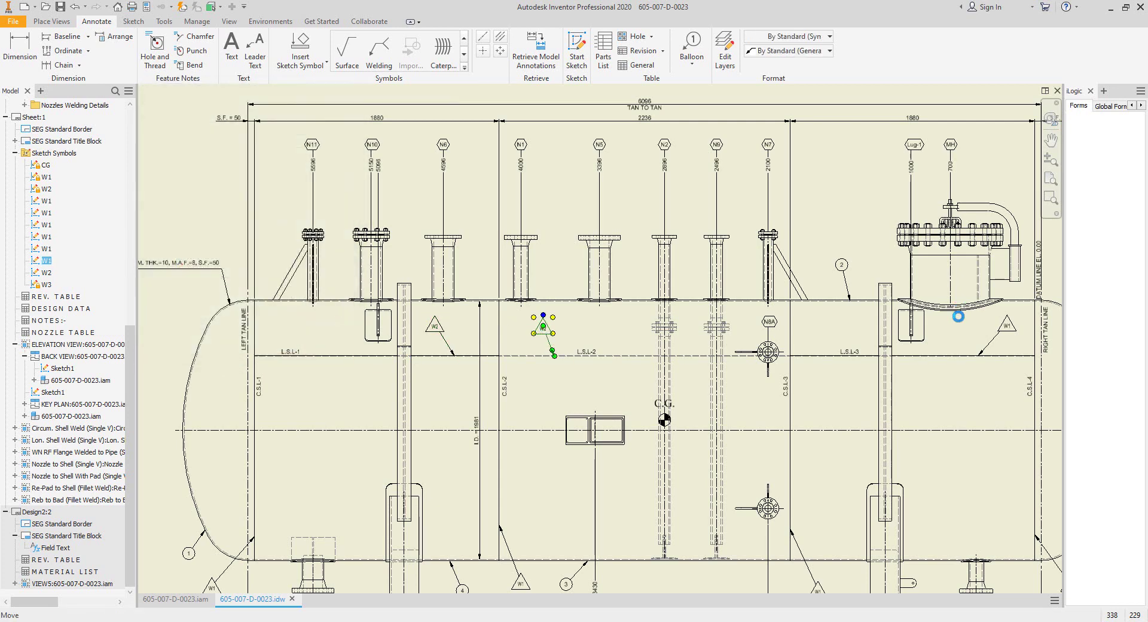
double_click(1014, 332)
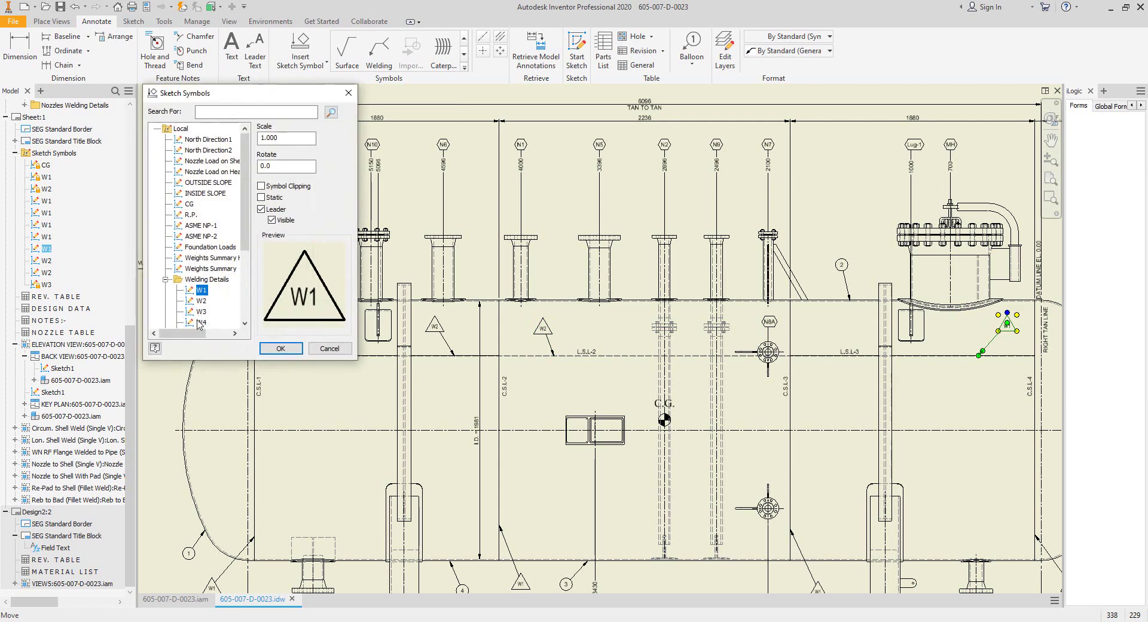
left_click(279, 348)
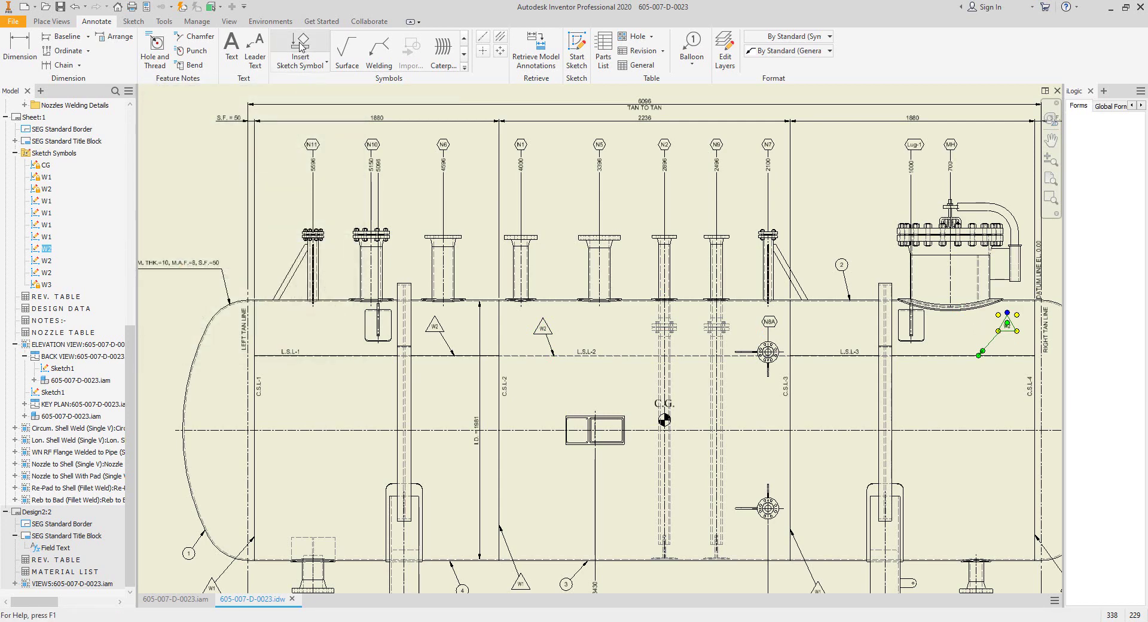
Step: Tag the flange-to-pipe welds of nozzles N6 and N5 in the elevation view with leadered W3 symbols
left_click(203, 312)
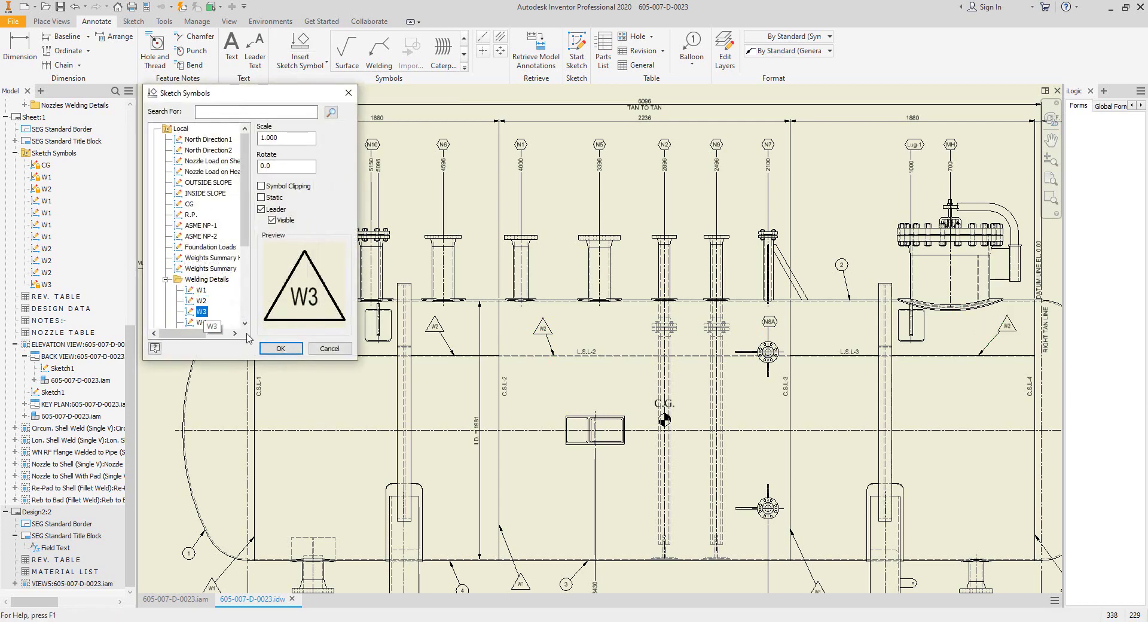
left_click(279, 349)
scroll(536, 242, "up", 5)
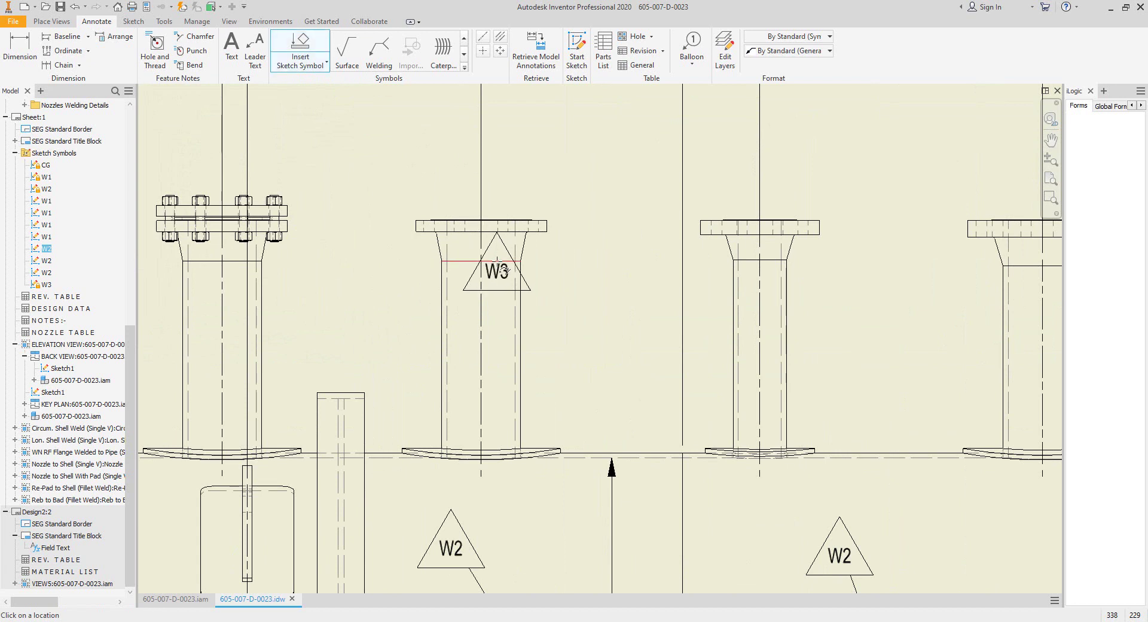
left_click(499, 261)
left_click(565, 323)
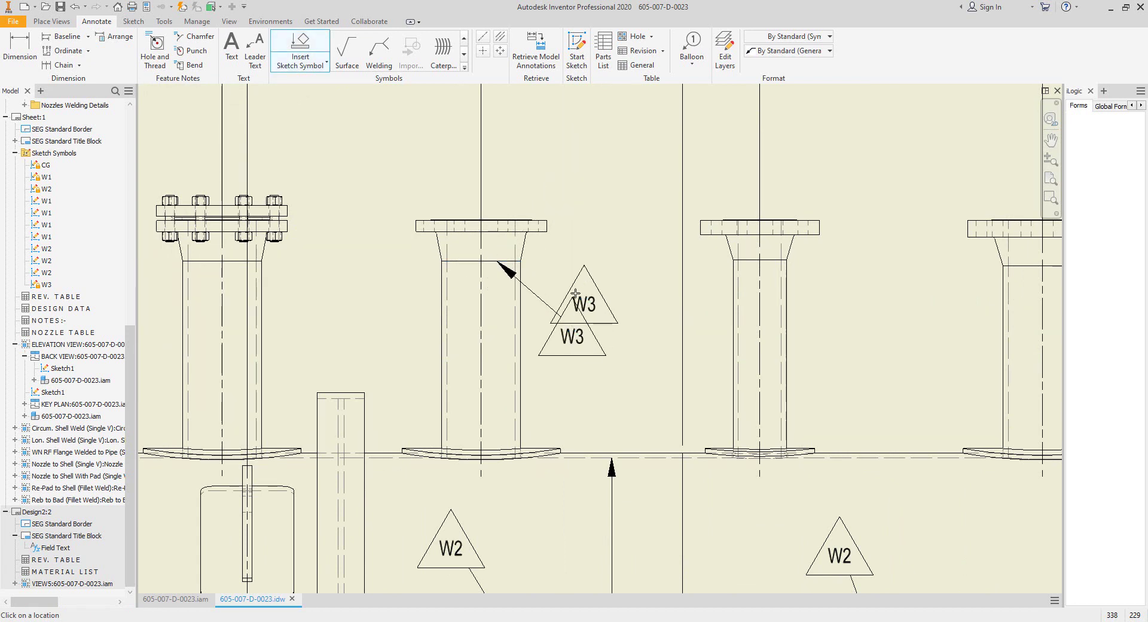
middle_click_drag(847, 298, 618, 266)
left_click(789, 234)
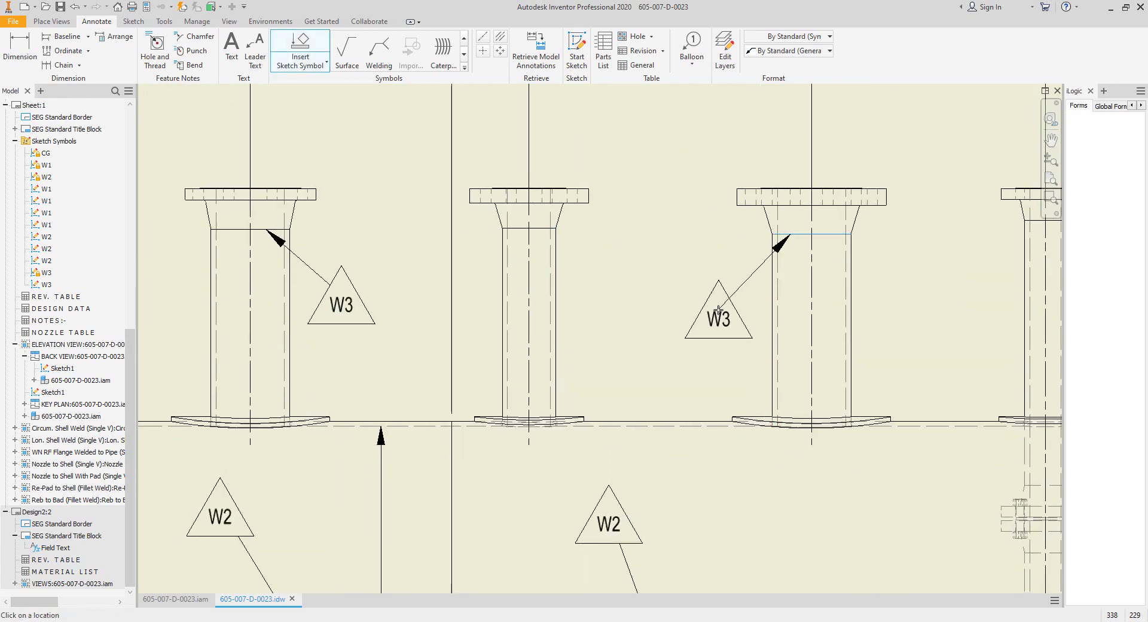
scroll(583, 270, "down", 3)
scroll(454, 299, "down", 3)
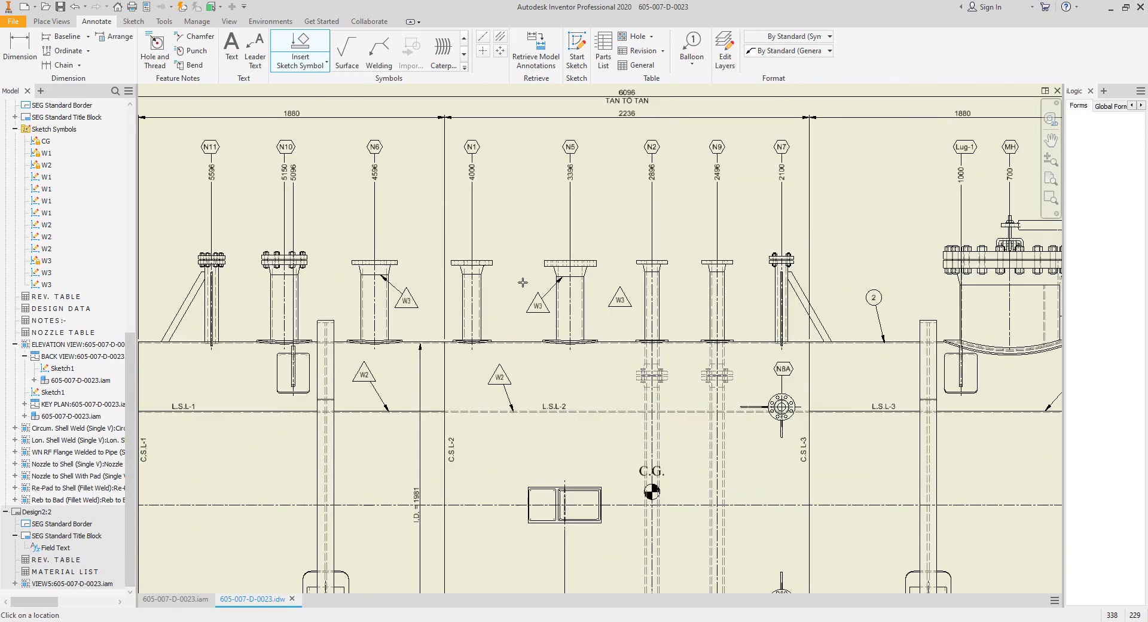
mouse_move(503, 417)
middle_mouse_down()
mouse_move(549, 294)
mouse_move(542, 272)
middle_mouse_up()
scroll(541, 272, "down", 4)
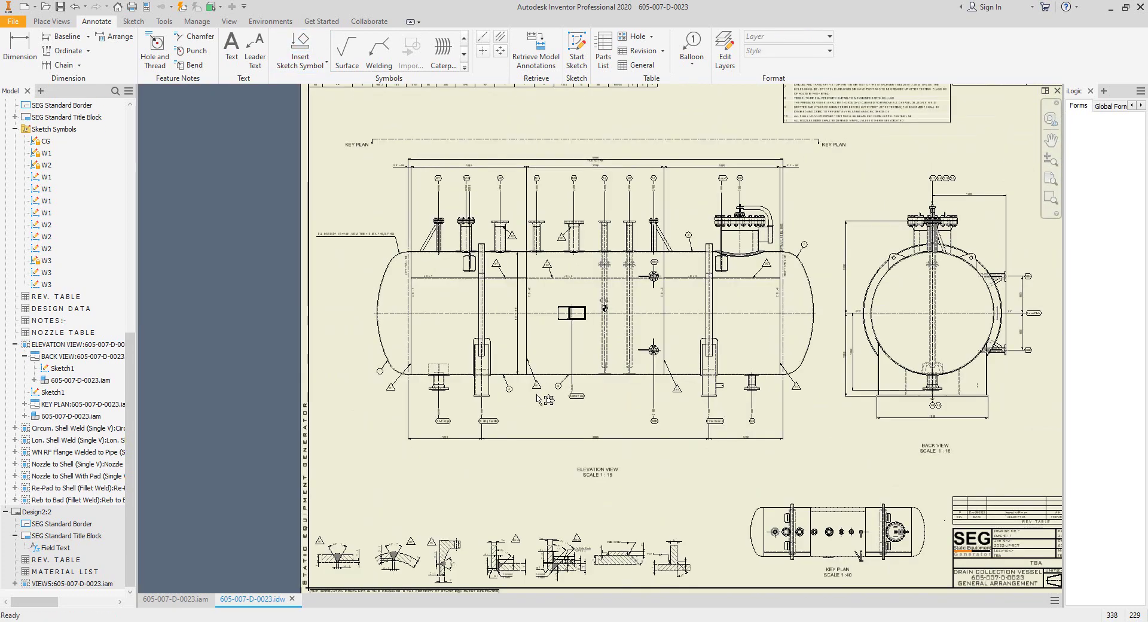
Step: Insert a leadered NW1A symbol from the nozzle welding details at nozzle N7's weld to the shell
scroll(526, 555, "up", 5)
middle_click_drag(480, 585, 522, 451)
scroll(524, 454, "up", 5)
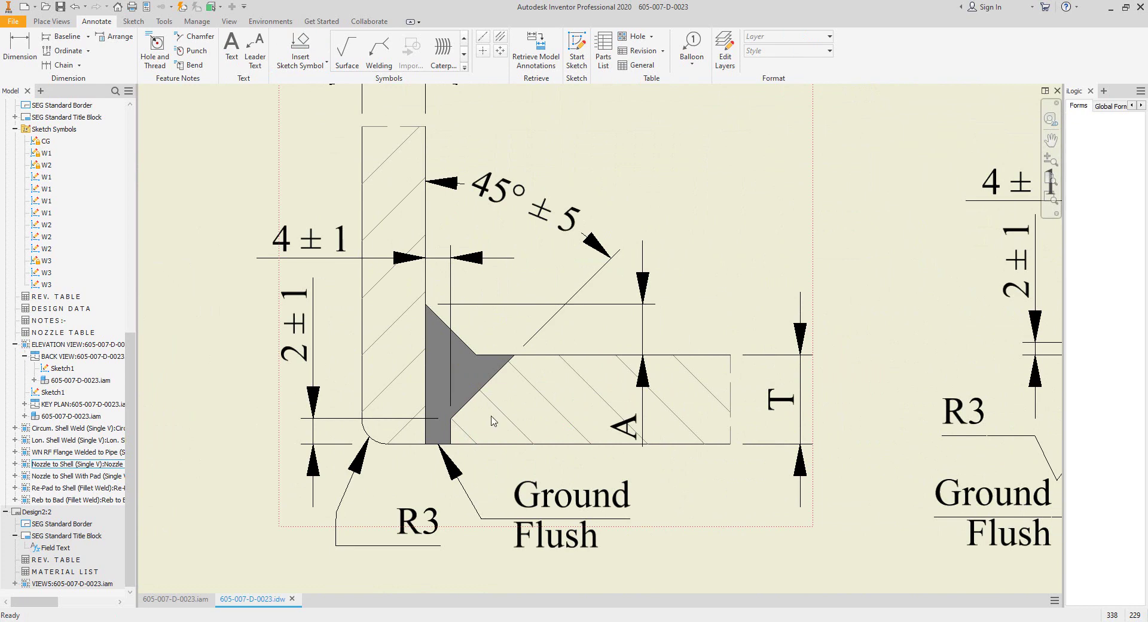
scroll(493, 421, "down", 4)
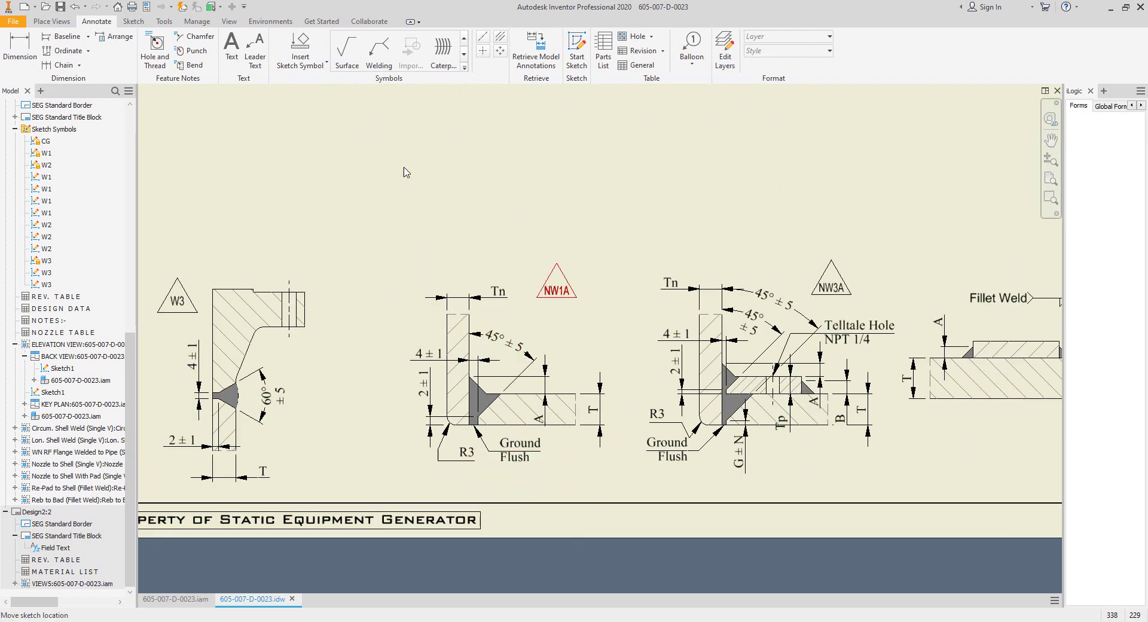
left_click(300, 48)
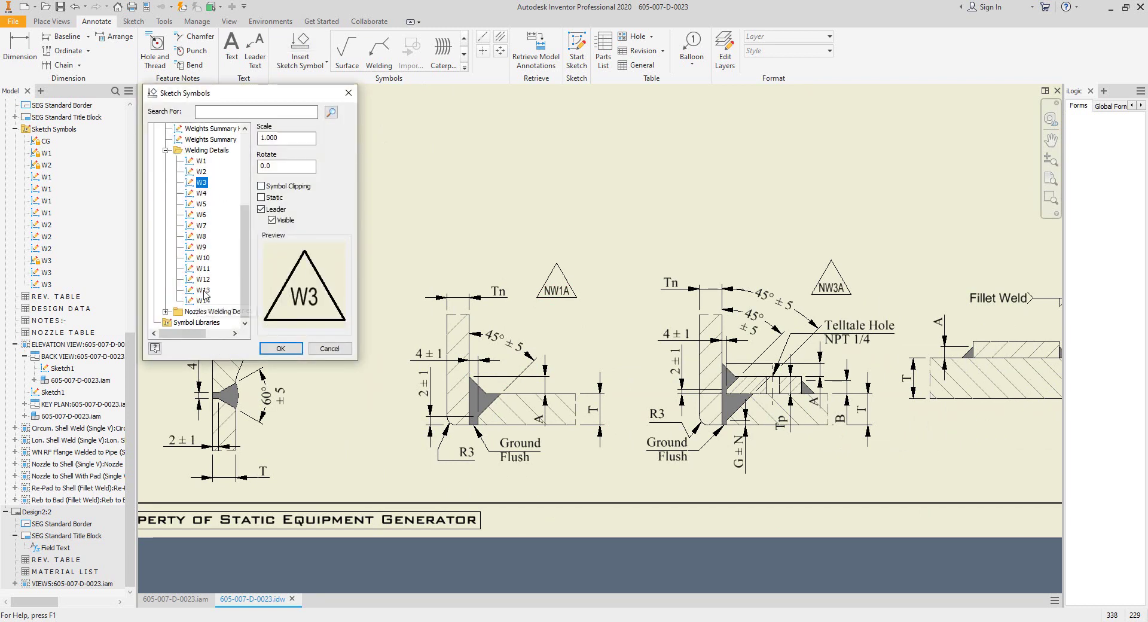
left_click(166, 150)
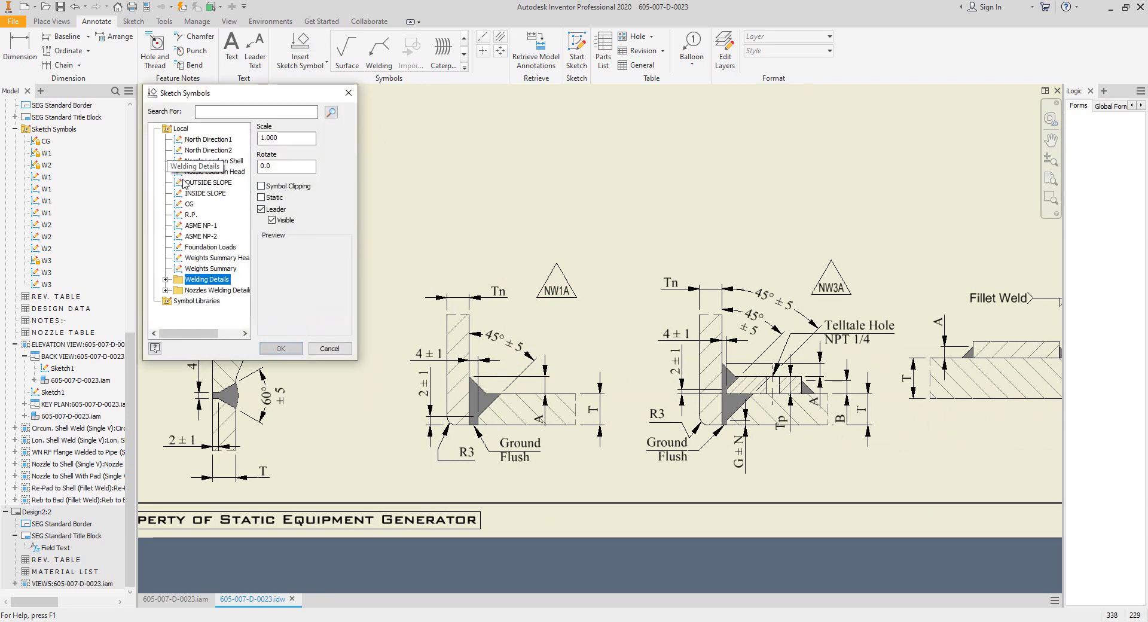
left_click(165, 297)
double_click(205, 140)
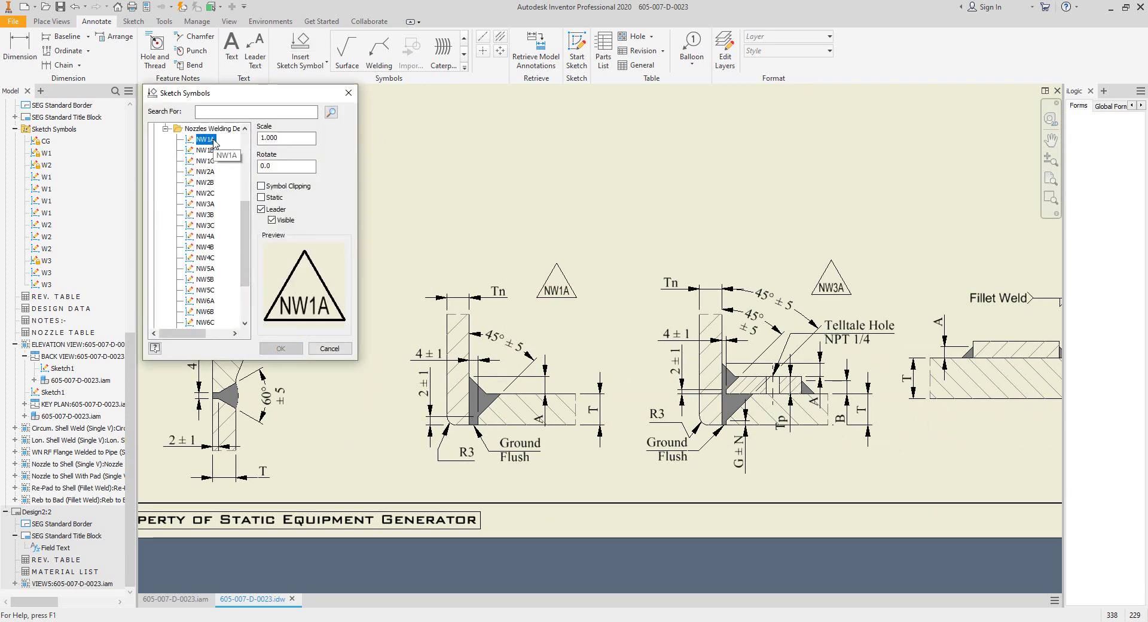
scroll(528, 217, "down", 4)
middle_click_drag(544, 244, 515, 459)
mouse_move(635, 94)
middle_mouse_down()
mouse_move(595, 216)
mouse_move(470, 357)
middle_mouse_up()
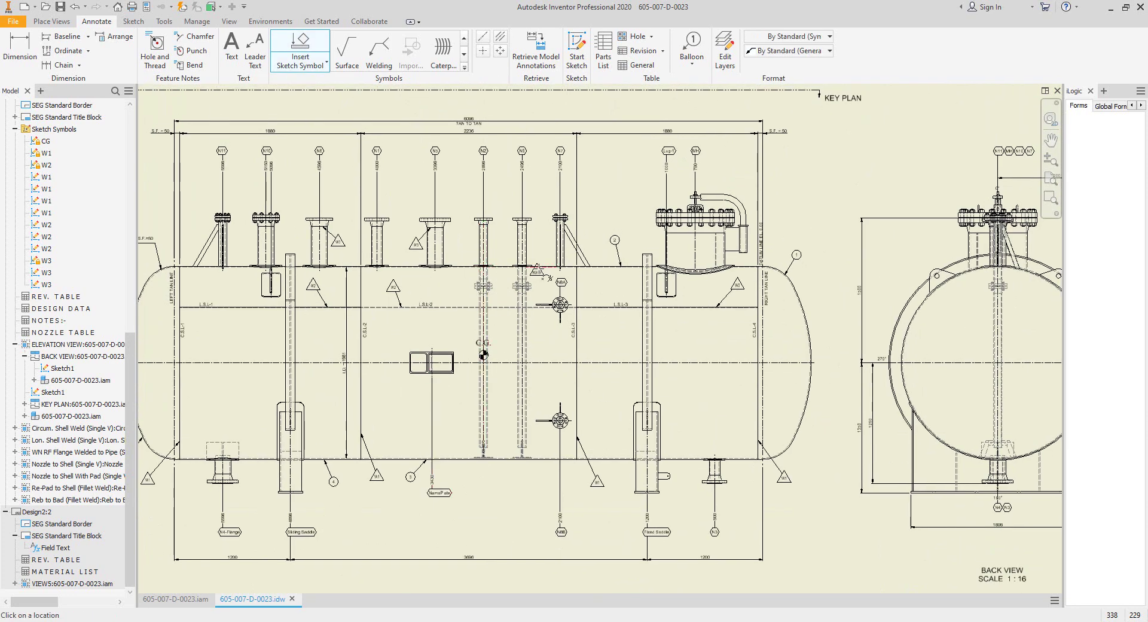
scroll(536, 269, "up", 10)
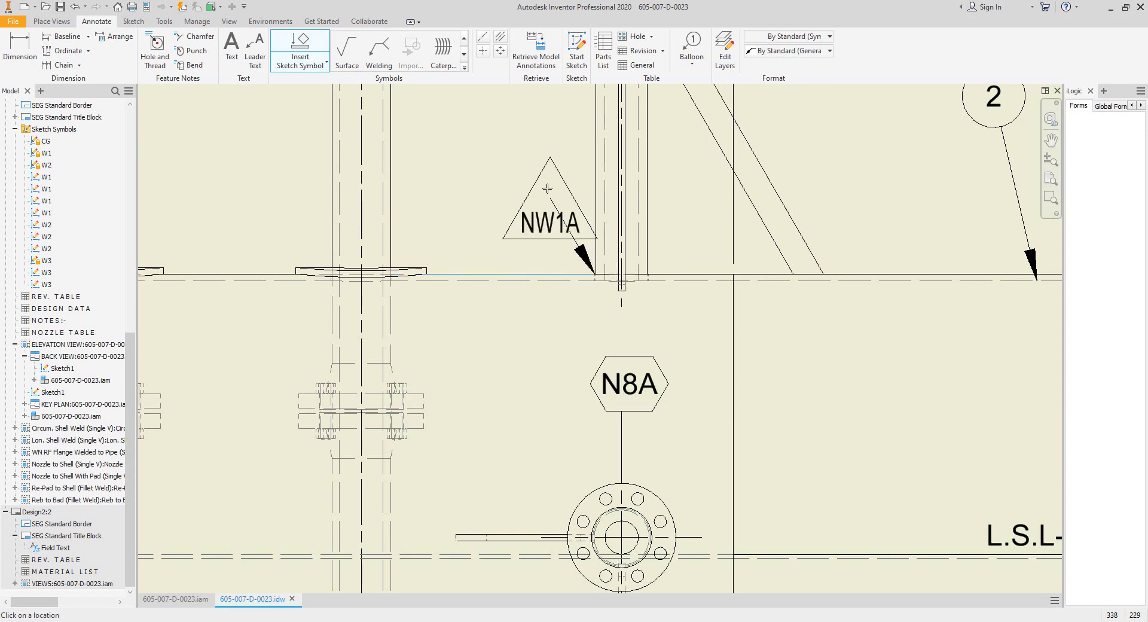
left_click(505, 129)
Step: Place a second leadered NW1A symbol at nozzle N11's weld to the shell and finish inserting symbols
scroll(514, 179, "down", 5)
mouse_move(471, 253)
middle_mouse_down()
mouse_move(502, 263)
mouse_move(730, 161)
middle_mouse_up()
scroll(712, 168, "down", 3)
middle_click_drag(378, 173, 466, 393)
scroll(346, 362, "up", 10)
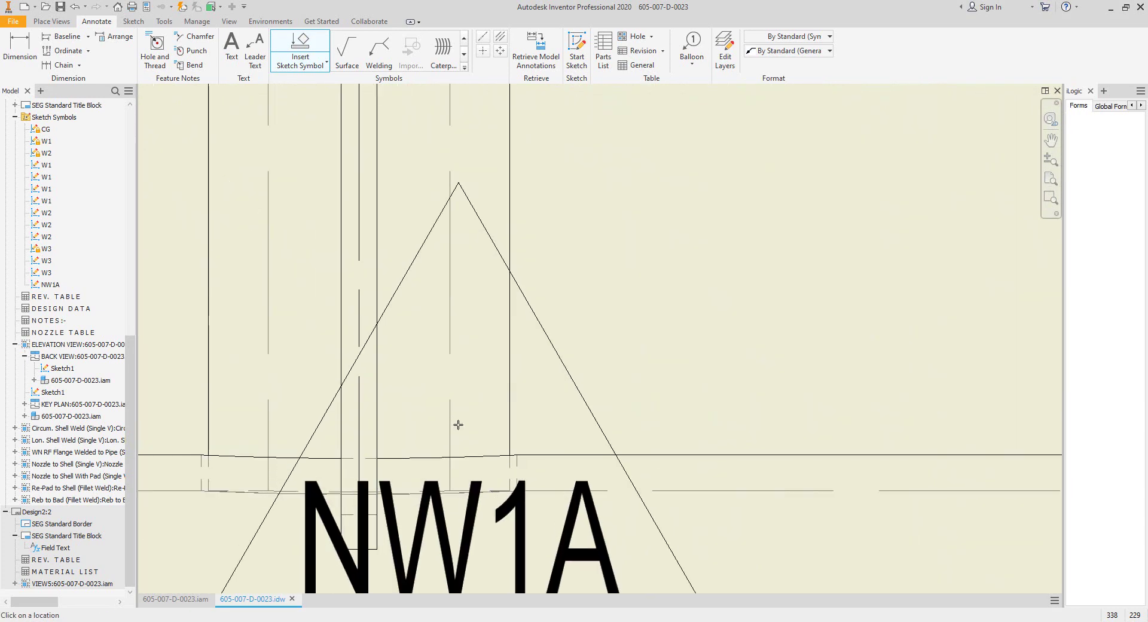
scroll(630, 247, "down", 8)
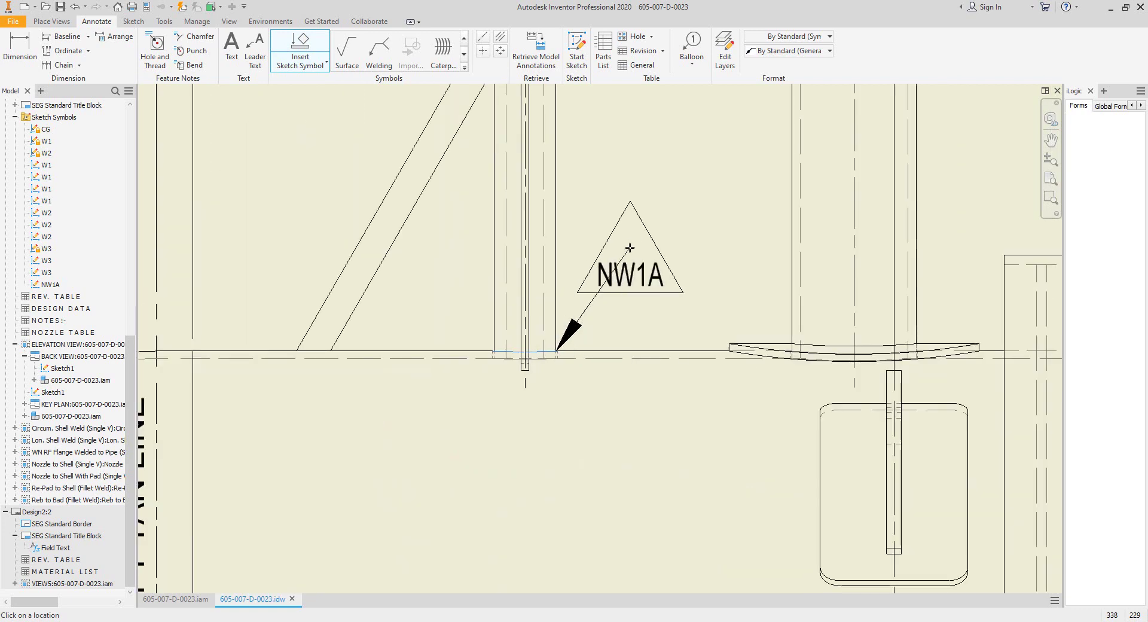
middle_click_drag(629, 248, 582, 335)
left_click(620, 200)
scroll(598, 231, "down", 6)
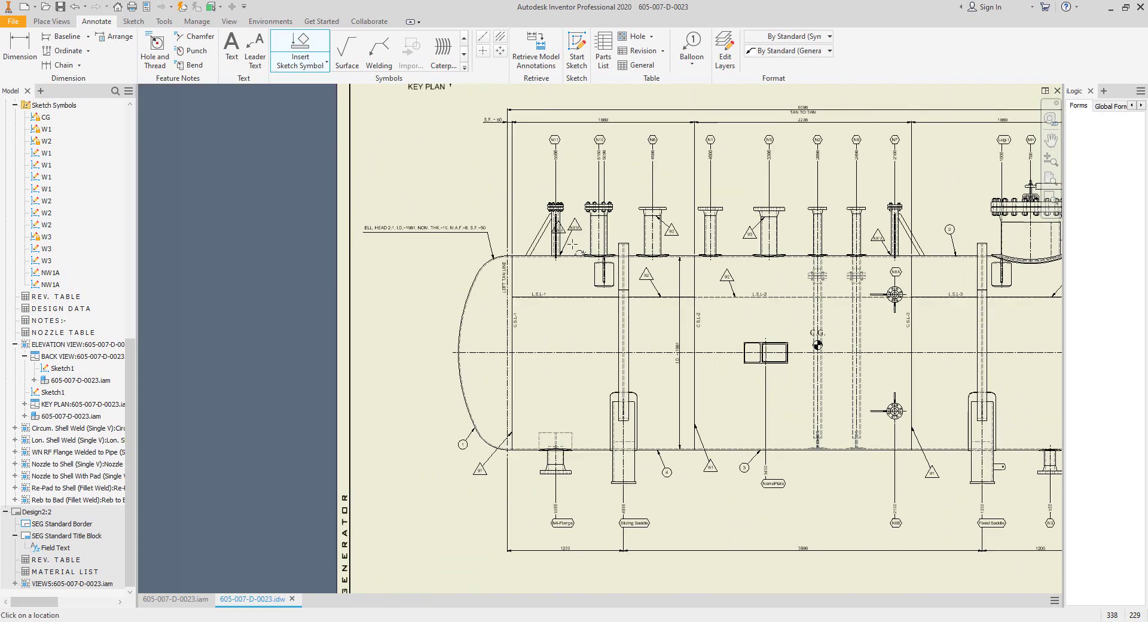
scroll(572, 244, "down", 3)
key("Escape")
Step: Check the symbol on the nozzle-to-shell-with-pad weld detail and start inserting a sketch symbol from the nozzle welding details
middle_click_drag(697, 538, 655, 415)
scroll(641, 392, "up", 11)
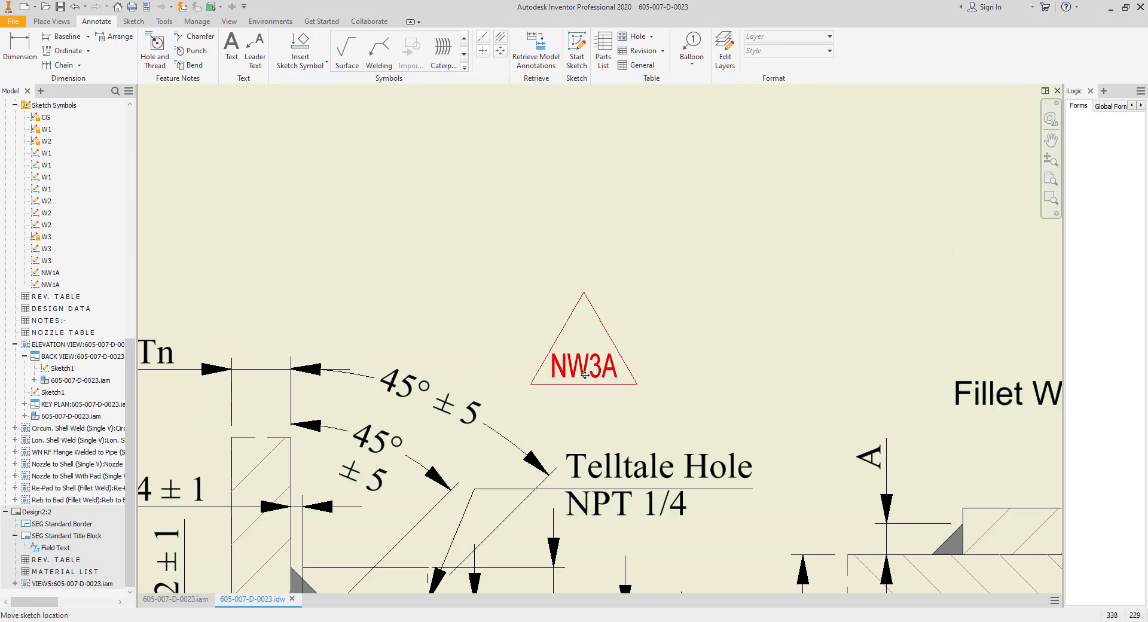
scroll(583, 365, "down", 5)
middle_click_drag(579, 290, 583, 517)
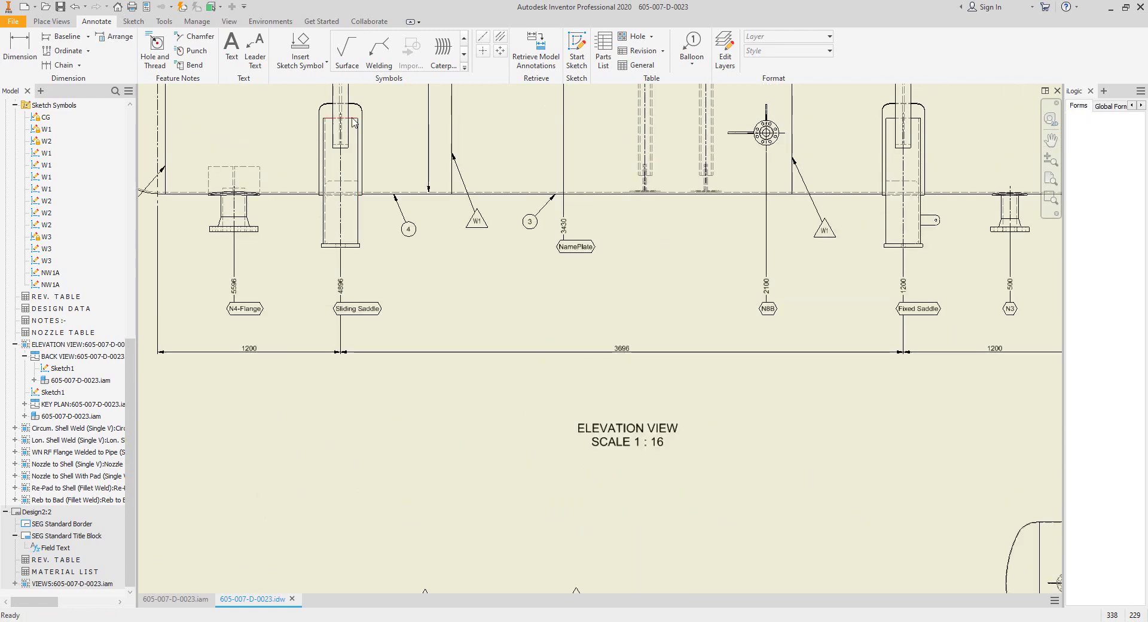
left_click(301, 48)
scroll(207, 281, "down", 2)
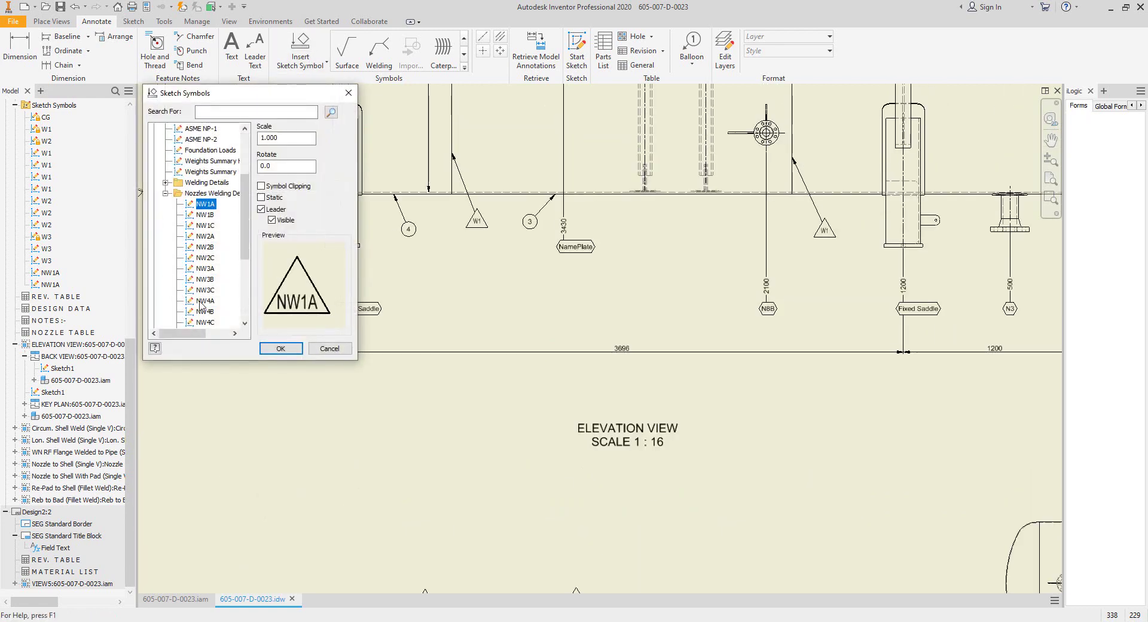
Step: Insert the NW3A nozzle weld symbol with a leader pointing to the reinforcing pad of the N4-Flange nozzle in the elevation view
left_click(214, 271)
left_click(281, 349)
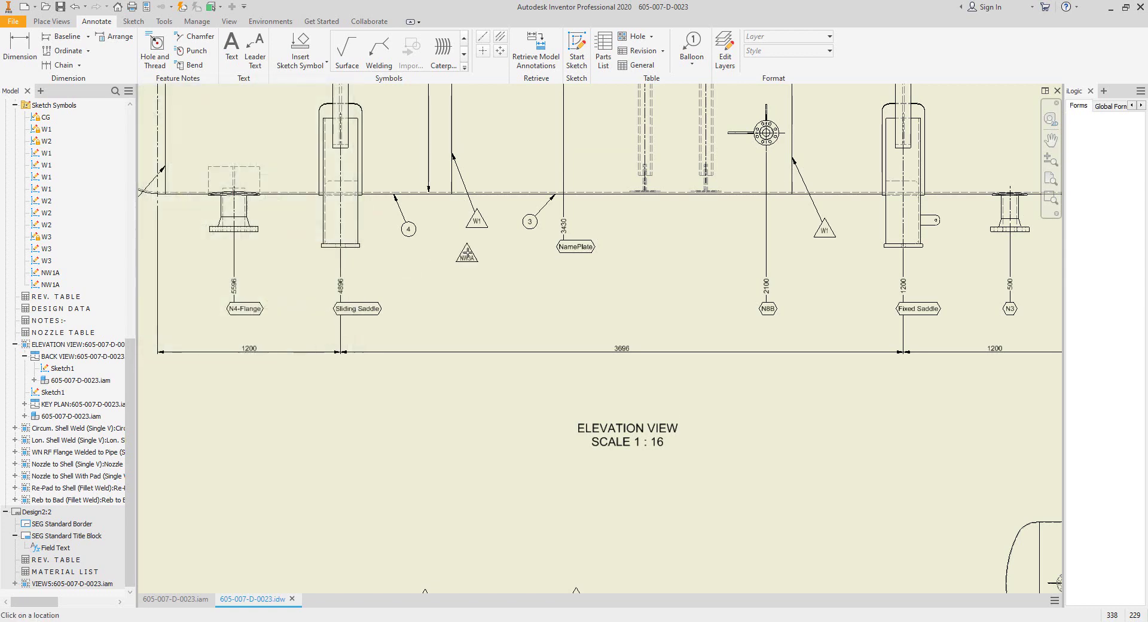
scroll(466, 253, "down", 5)
middle_click_drag(400, 232, 421, 252)
scroll(428, 260, "up", 10)
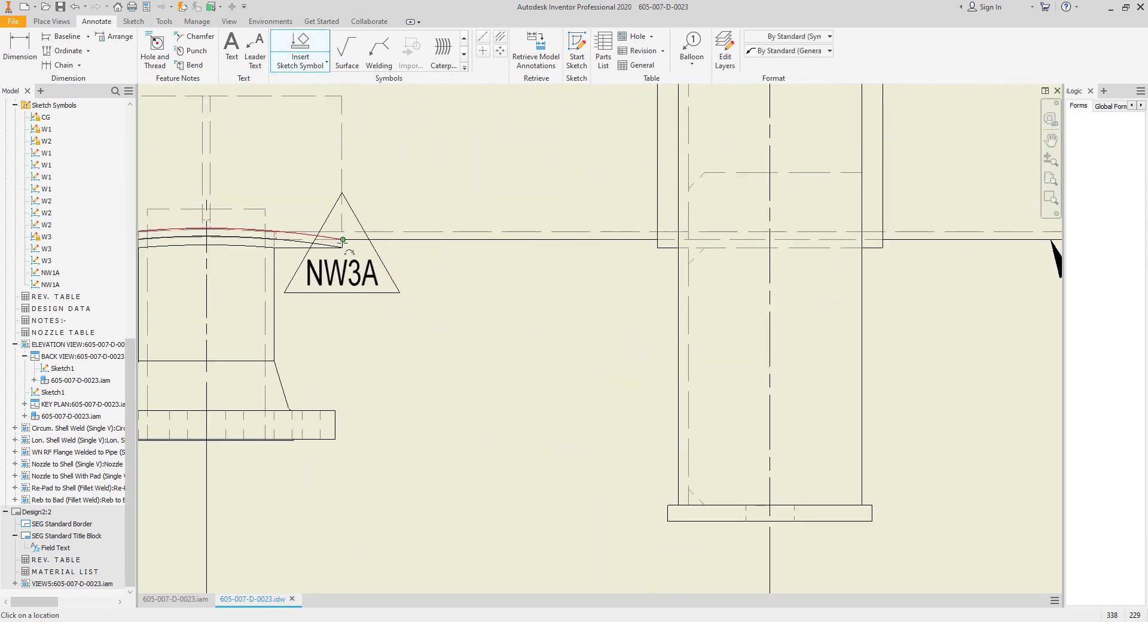
left_click(475, 353)
scroll(475, 353, "down", 5)
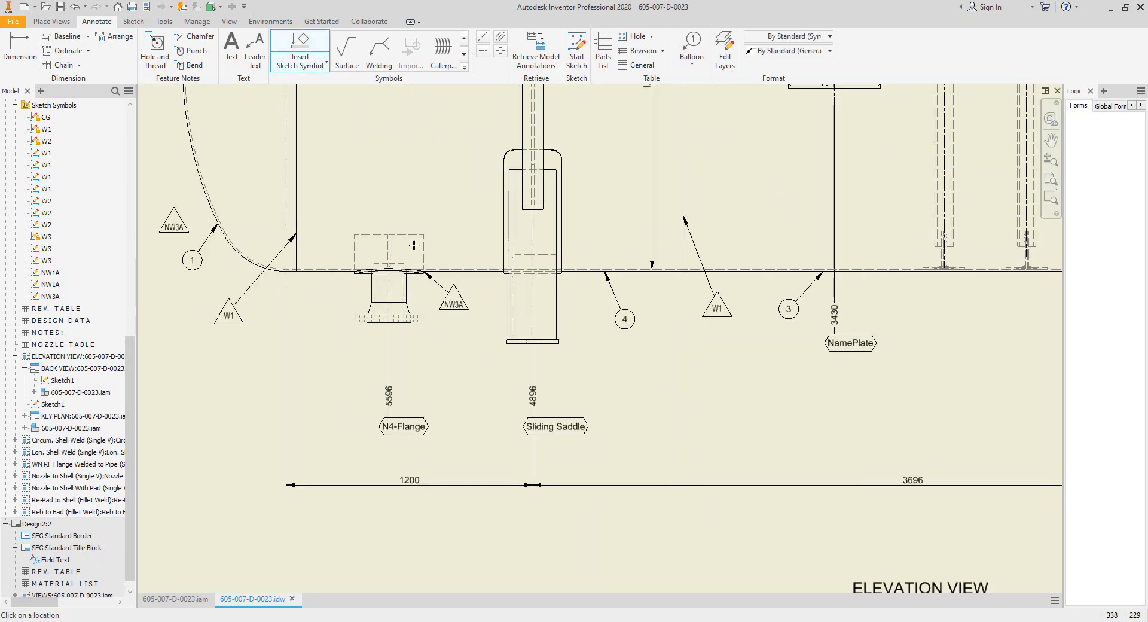
Step: Place another NW3A weld symbol with its leader attached to the reinforcing pad of nozzle N3
middle_click_drag(891, 303, 433, 282)
middle_click_drag(897, 281, 532, 281)
scroll(628, 254, "up", 4)
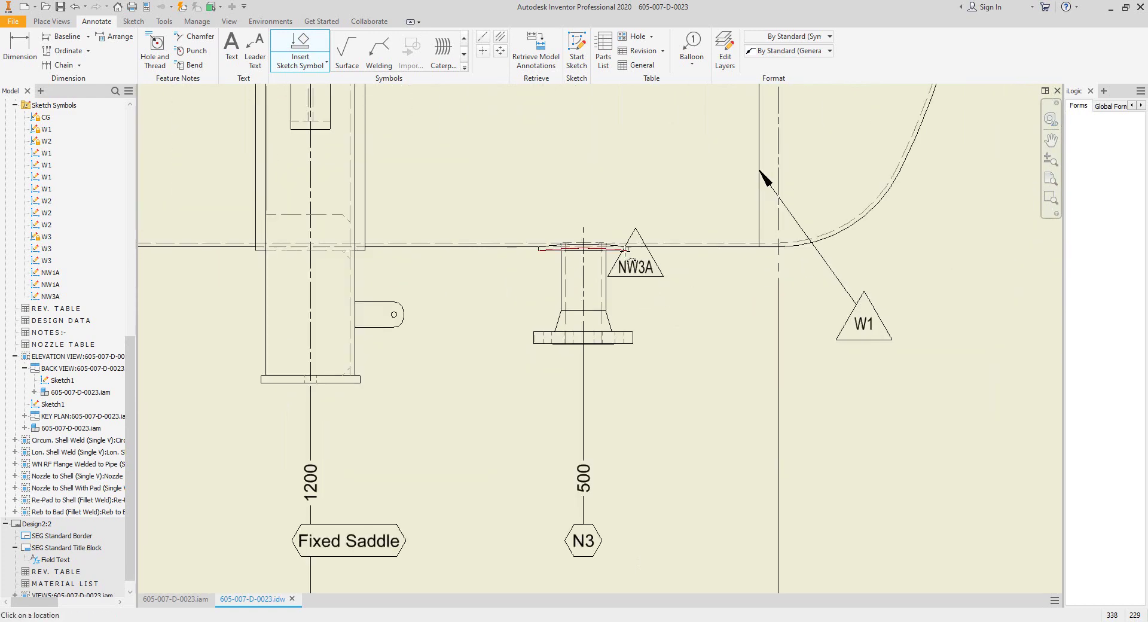
scroll(631, 246, "up", 4)
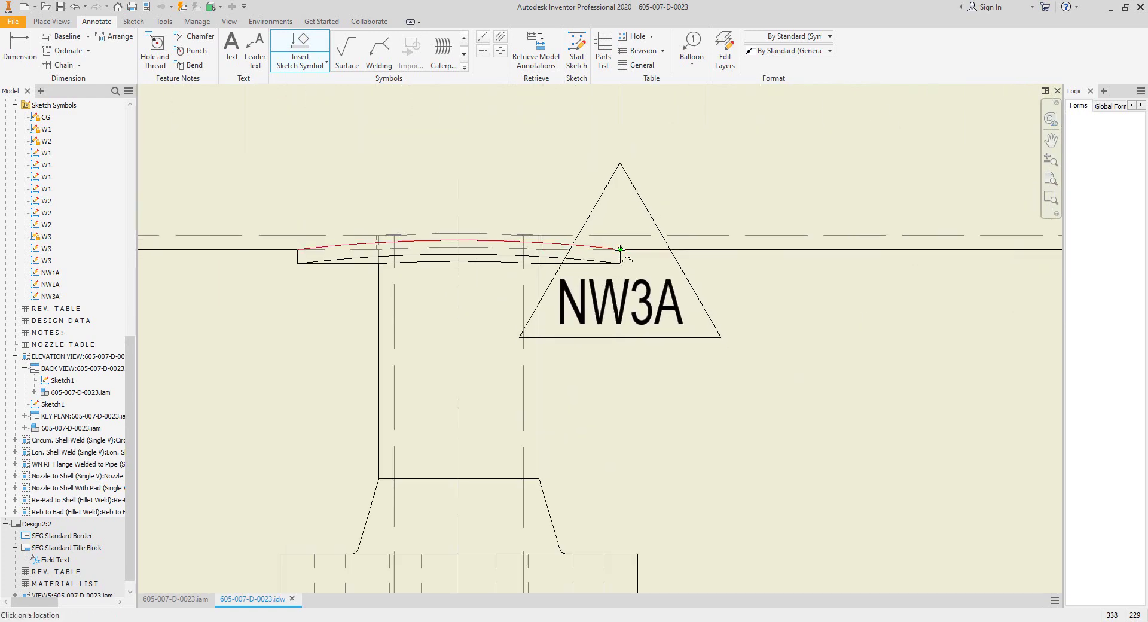
left_click(621, 251)
scroll(748, 321, "down", 5)
left_click(769, 342)
scroll(769, 342, "down", 4)
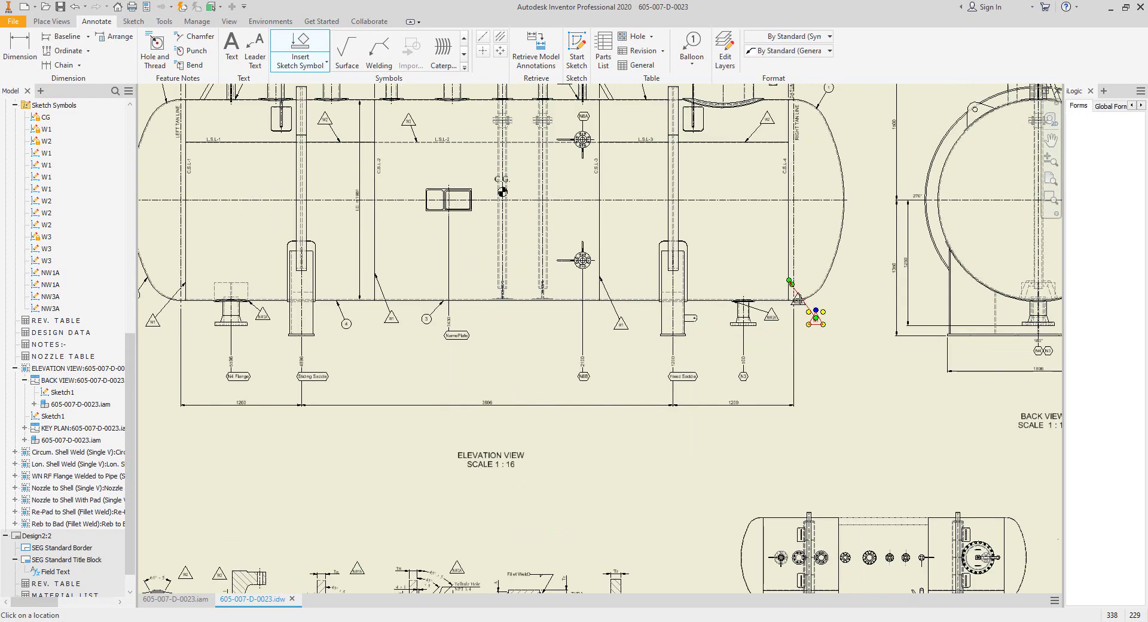
key("Escape")
Step: Move nozzle N3's NW3A symbol to the side of the nozzle facing the Fixed Saddle and return to the whole sheet
scroll(759, 346, "up", 4)
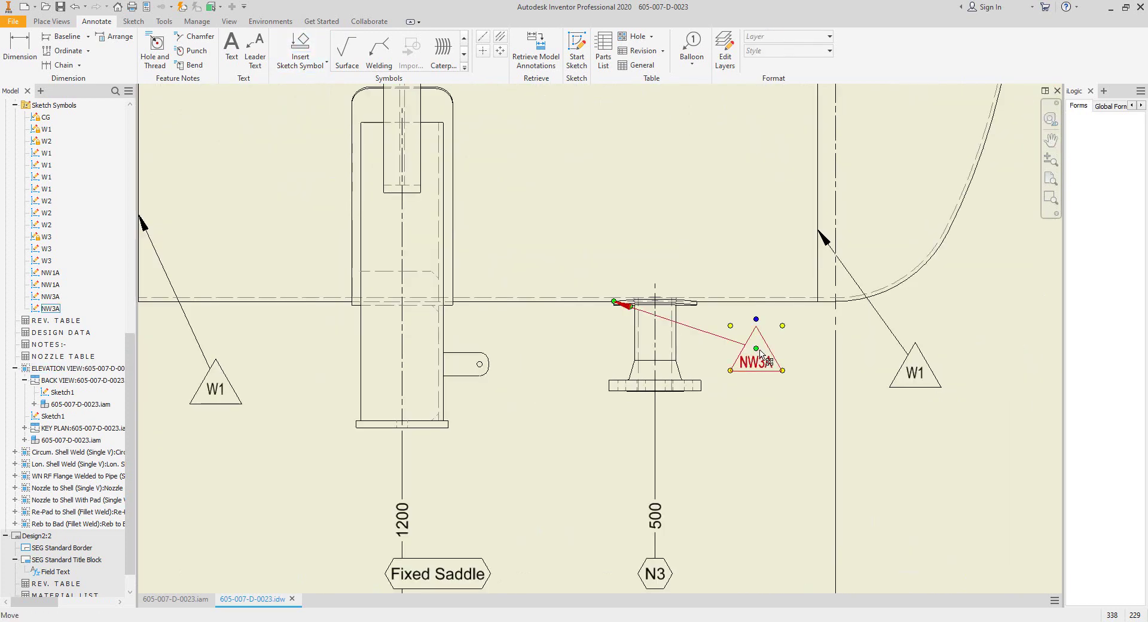
left_click_drag(708, 360, 504, 364)
scroll(578, 333, "down", 3)
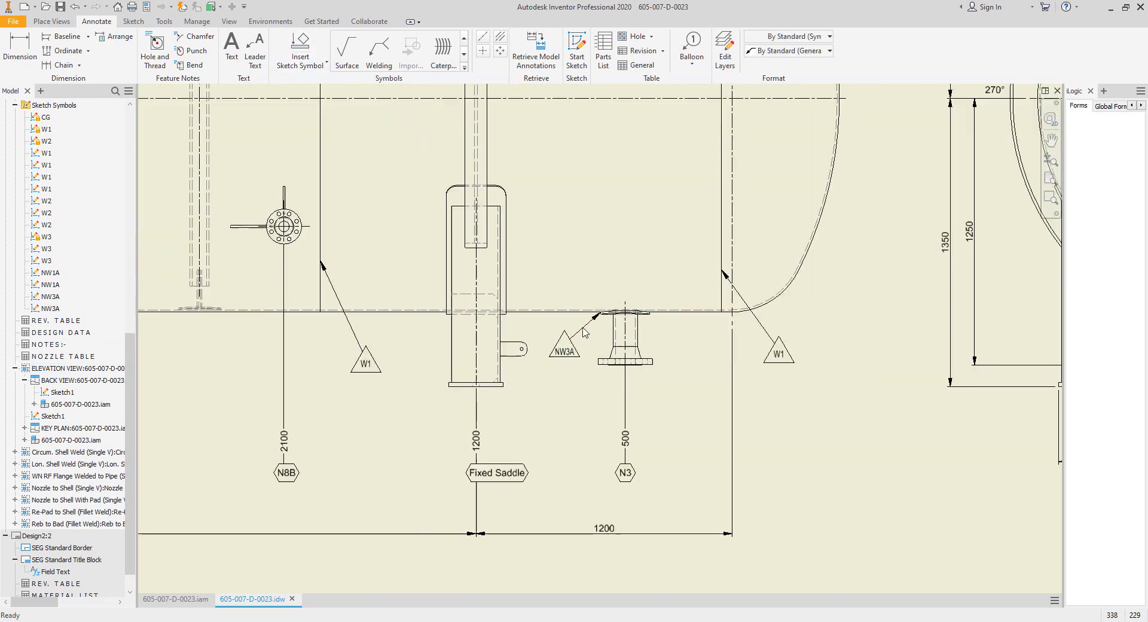
left_click(838, 395)
scroll(791, 364, "down", 3)
middle_click_drag(738, 385, 634, 392)
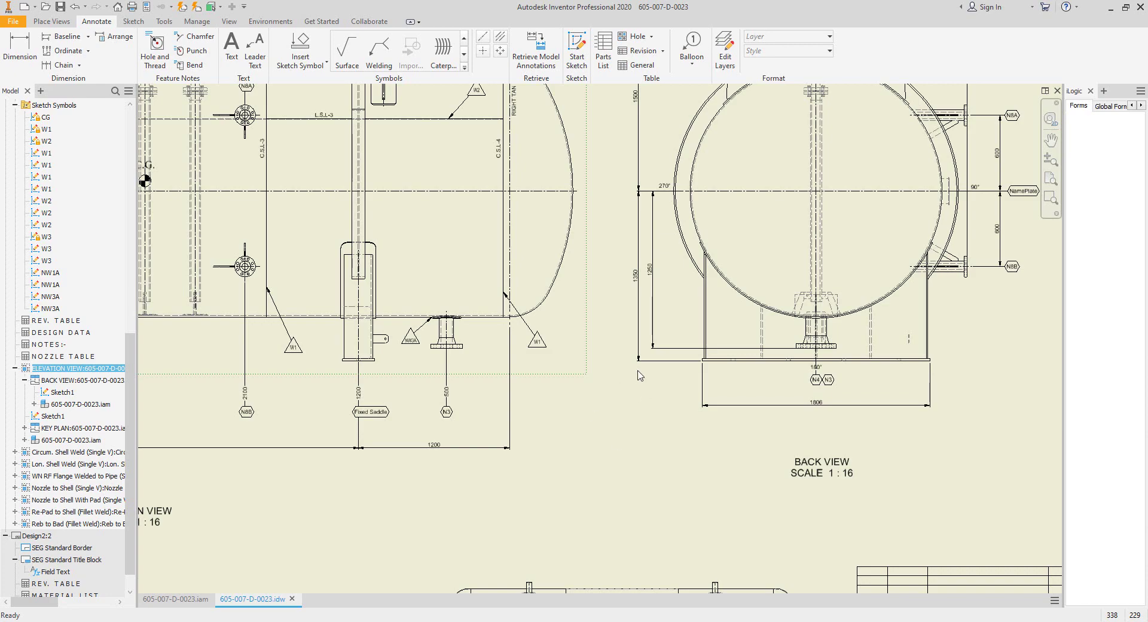
key("Home")
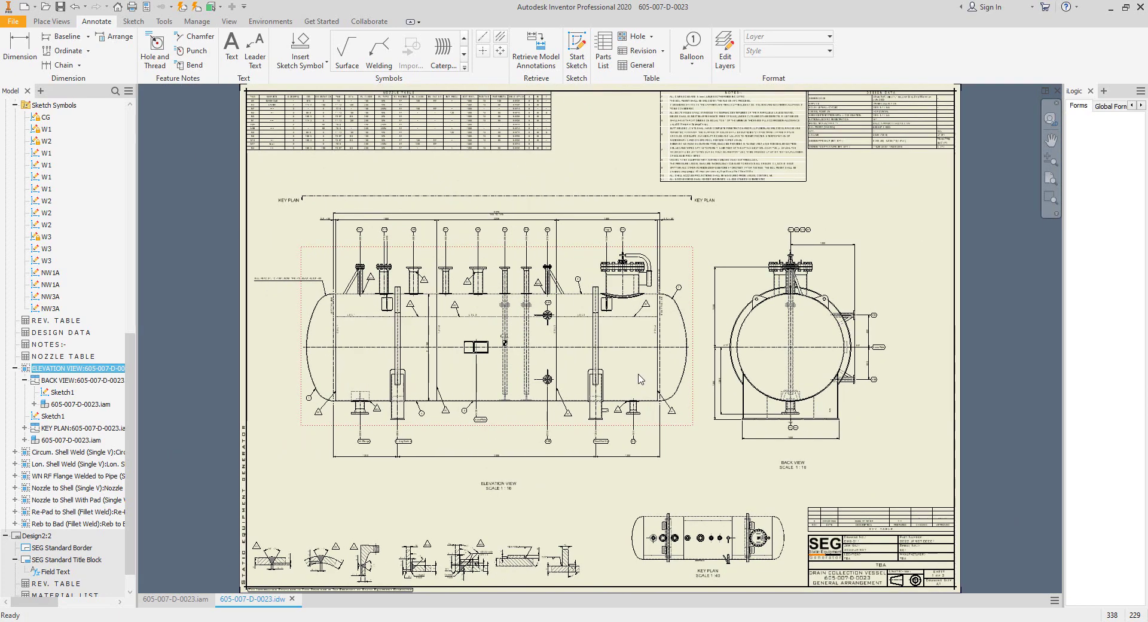
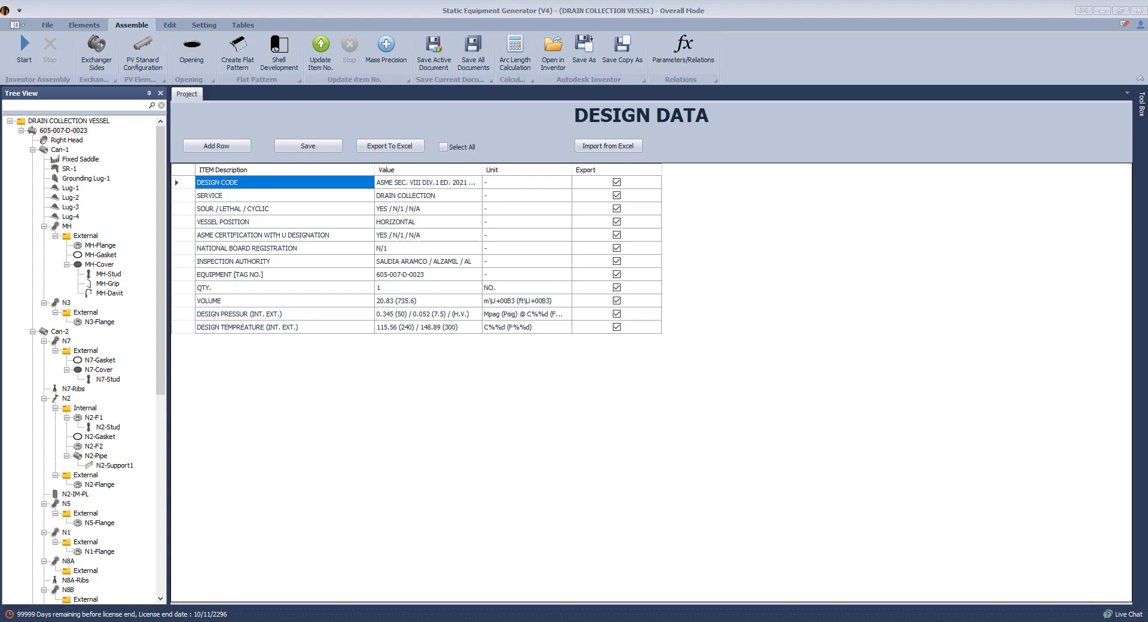
right_click(49, 134)
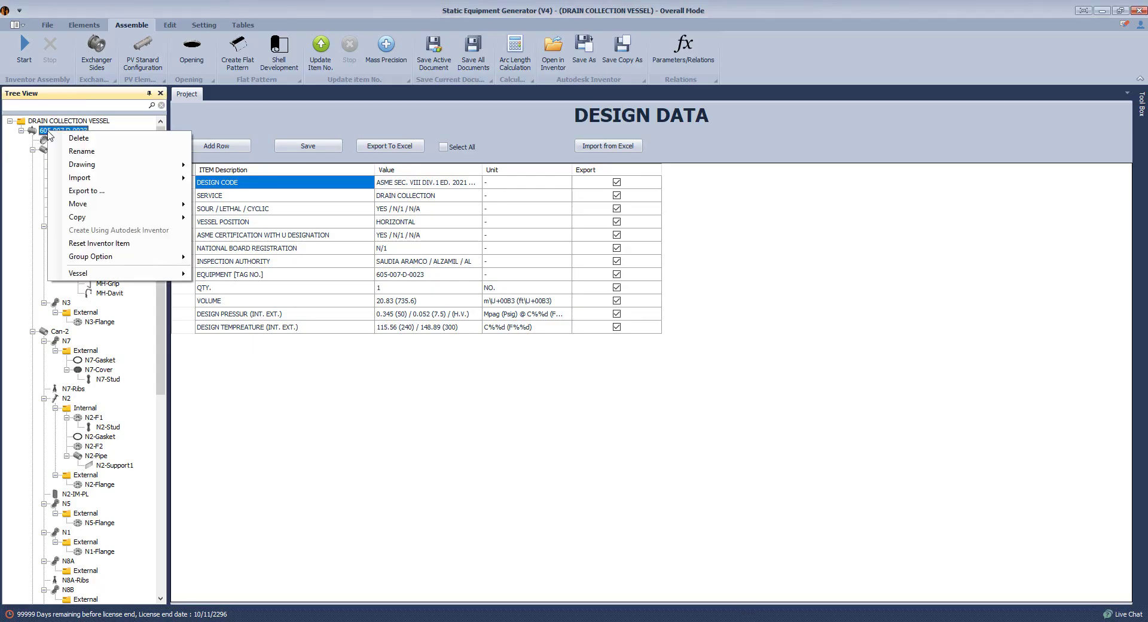
left_click(106, 193)
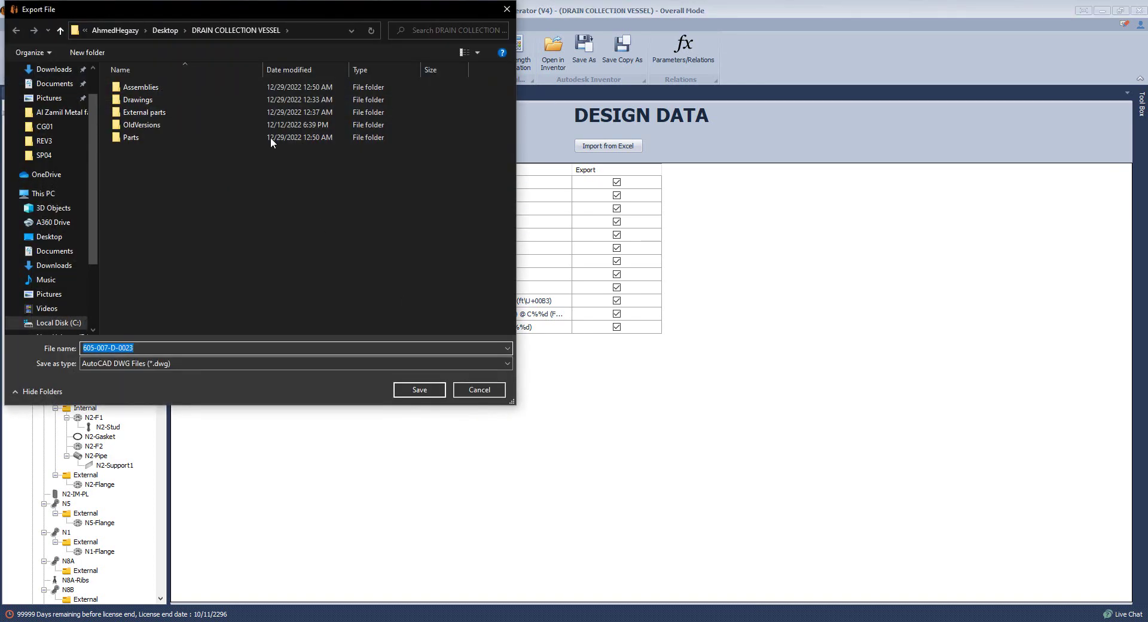
left_click_drag(238, 20, 645, 49)
left_click(585, 397)
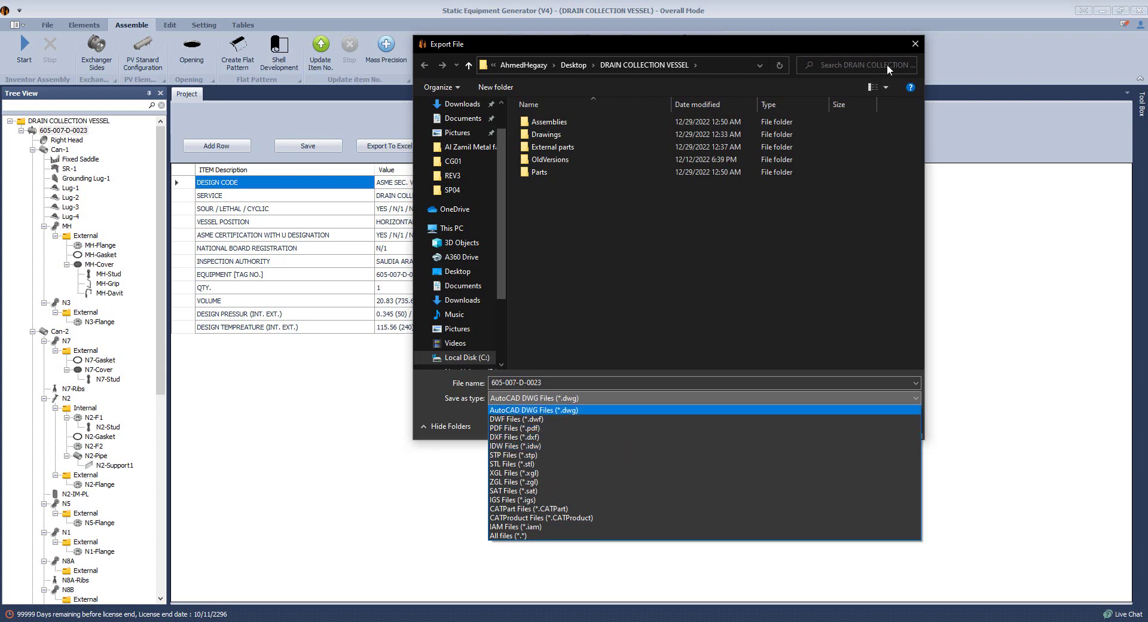
left_click(913, 45)
left_click(915, 44)
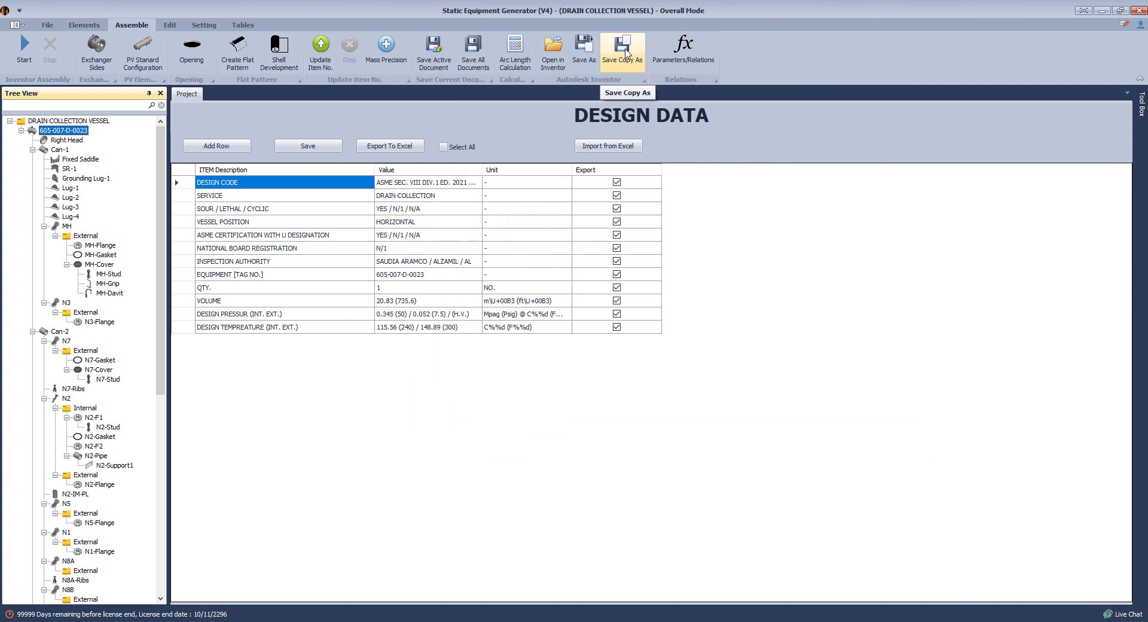
Step: Save a copy of the drawing as a PDF file named GA in the DRAIN COLLECTION VESSEL folder
left_click(628, 53)
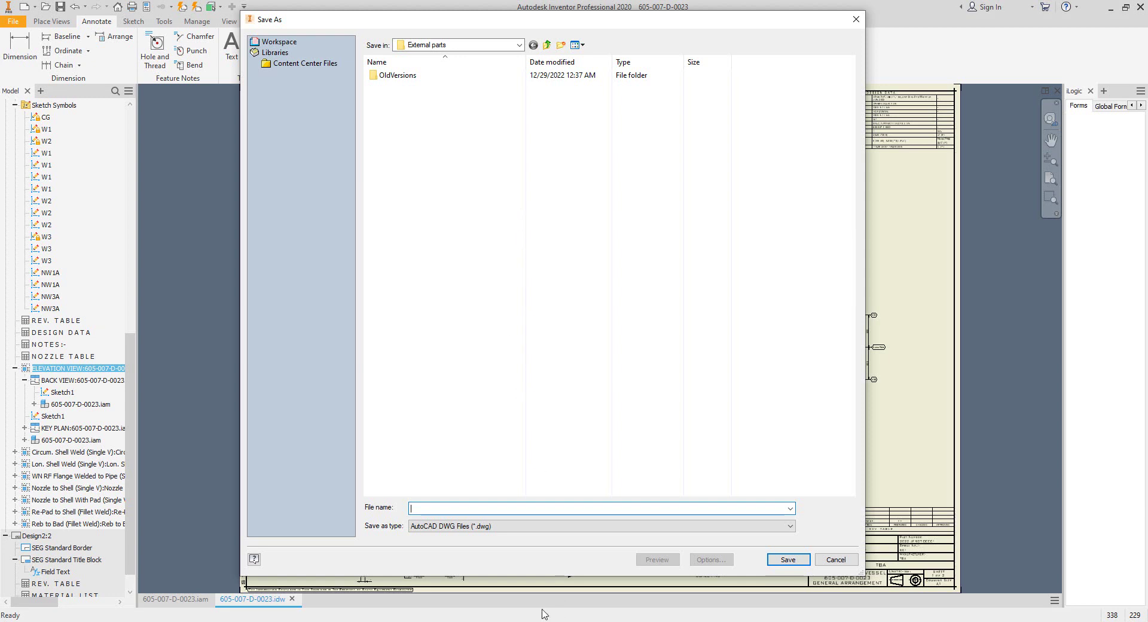
left_click(530, 526)
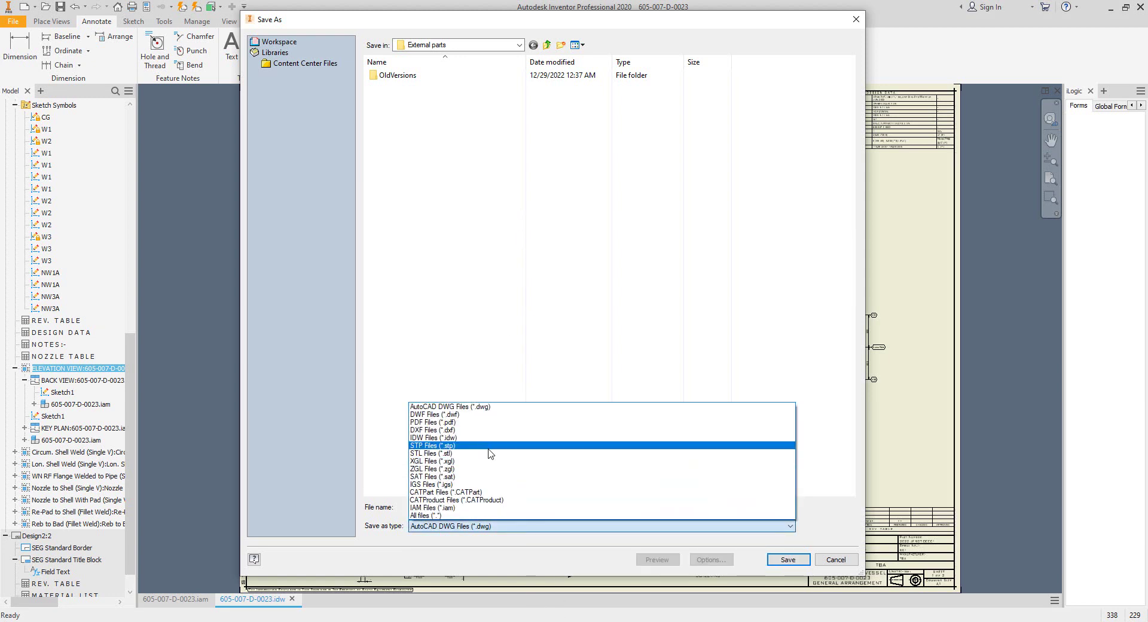
left_click(479, 422)
left_click(547, 44)
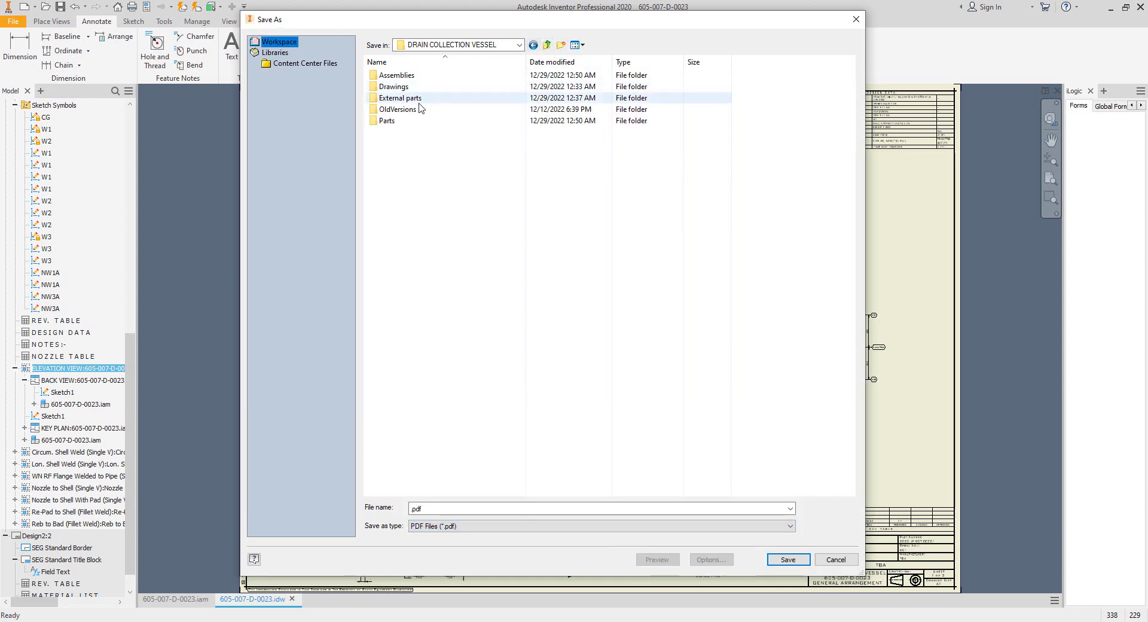
double_click(455, 507)
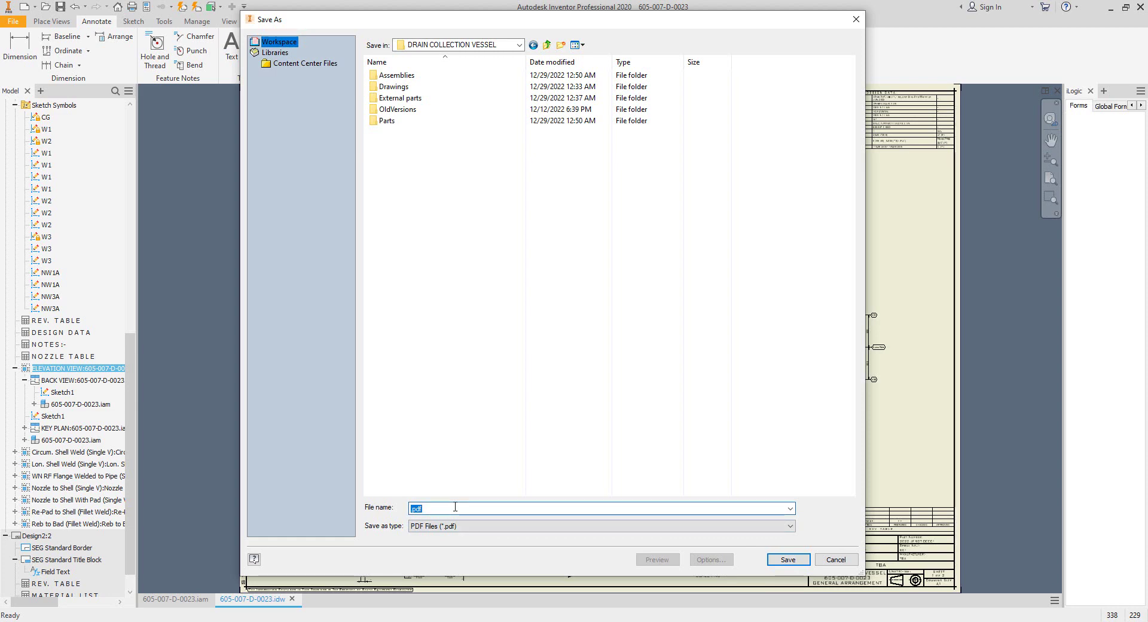
type("GA")
key("Return")
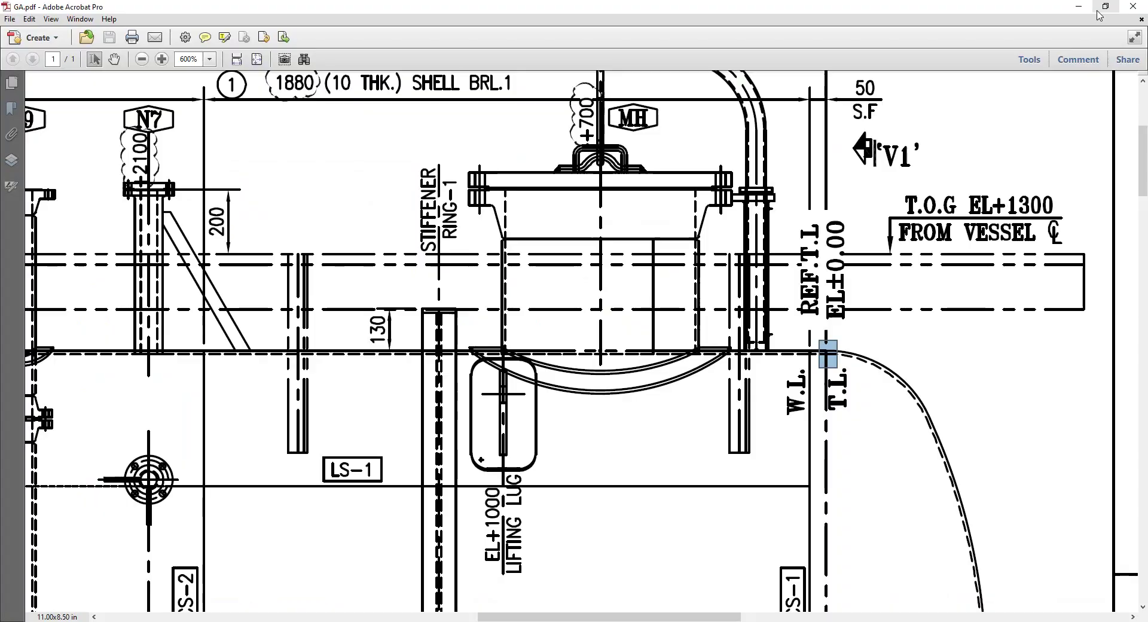
Step: Open the exported GA PDF in Adobe Acrobat from the DRAIN COLLECTION VESSEL folder on the desktop
left_click(1079, 7)
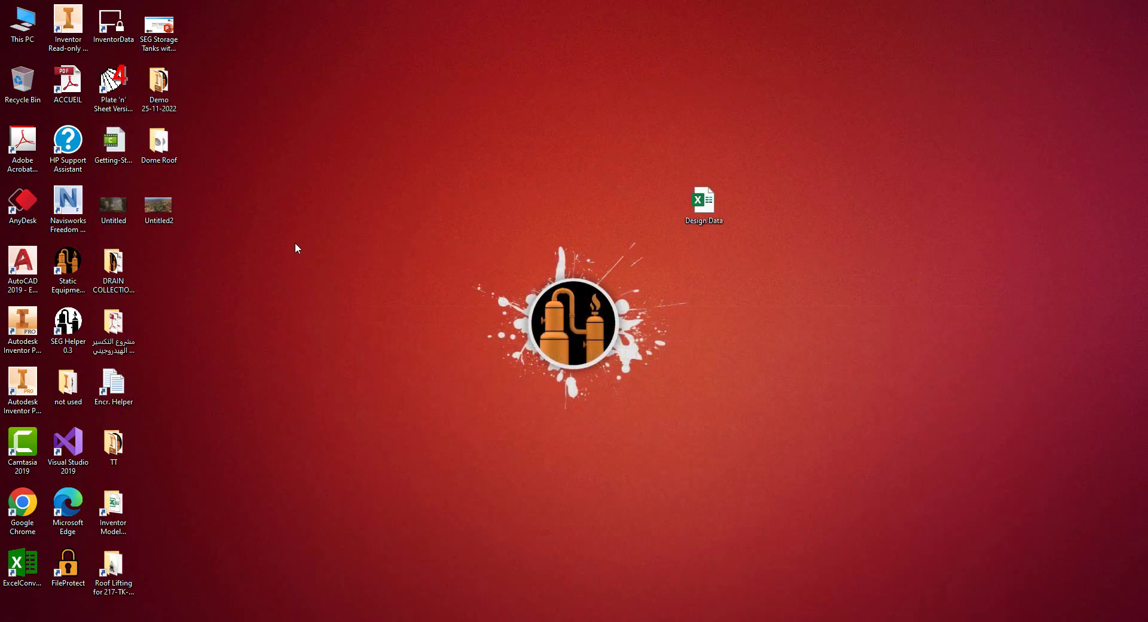
double_click(122, 276)
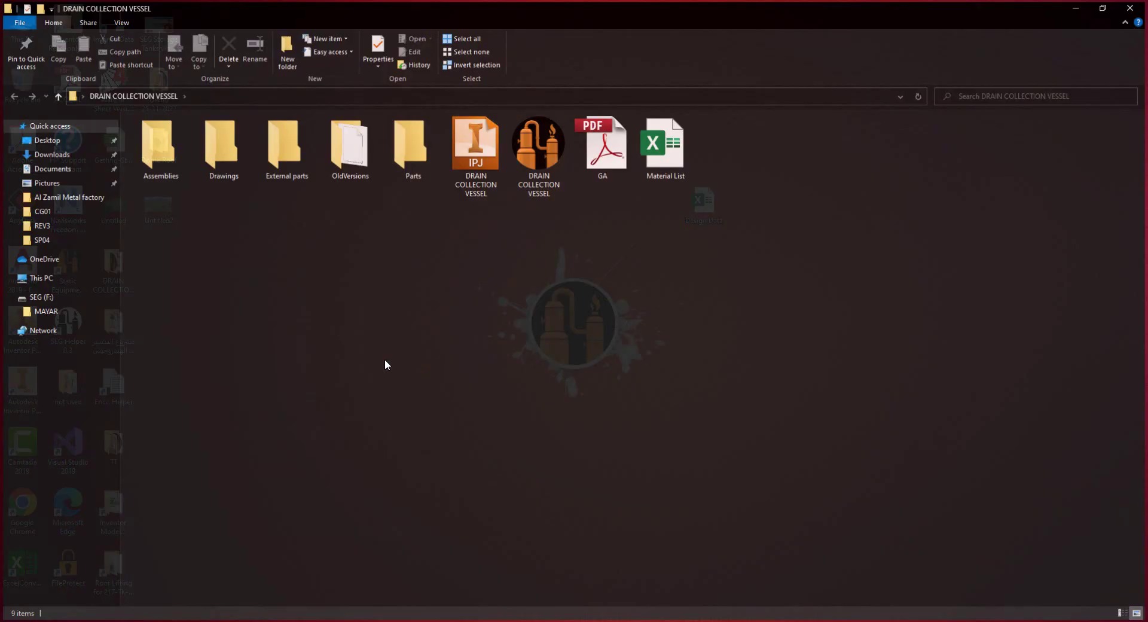
double_click(602, 147)
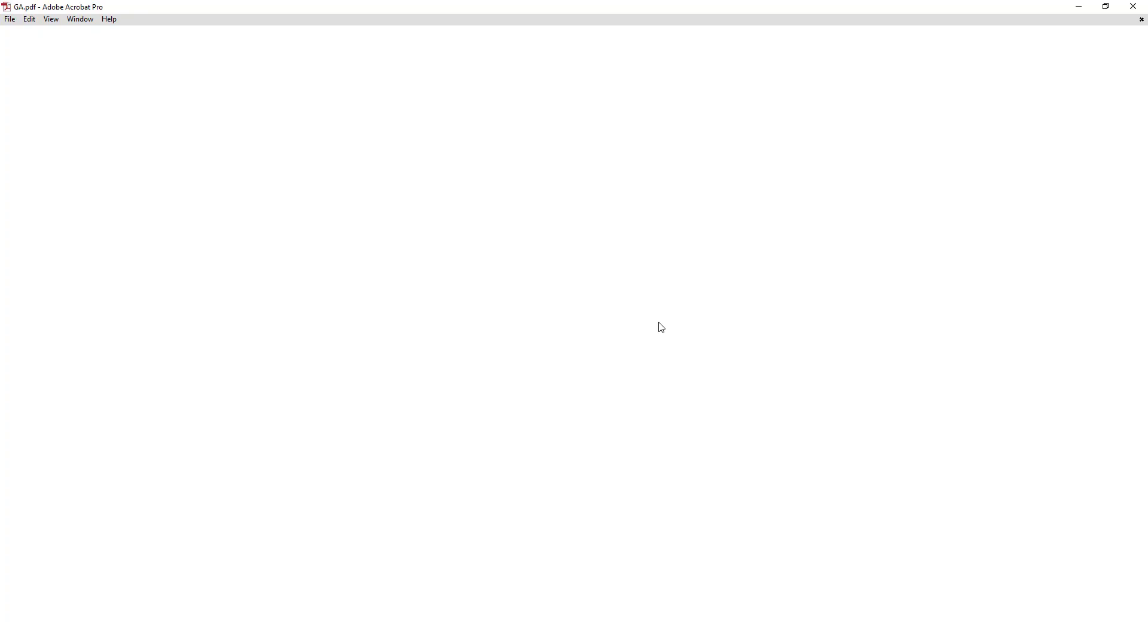
Step: Examine the first sheet of the GA PDF, covering its elevation and back views, weld details, notes, design data and nozzle table
scroll(661, 324, "down", 2)
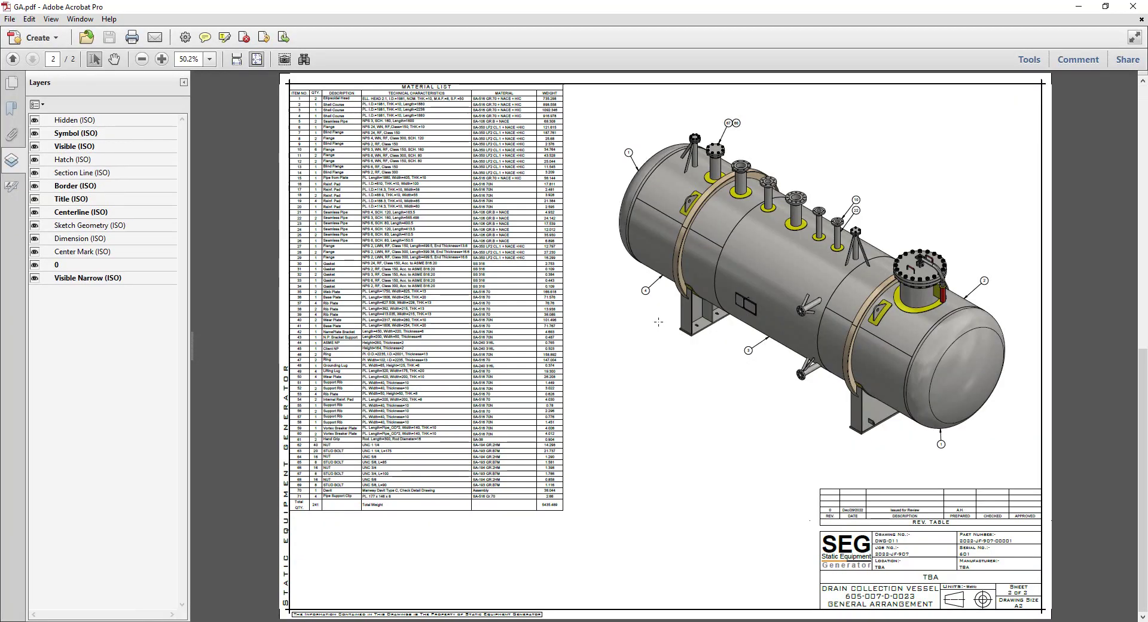
scroll(658, 322, "up", 1)
scroll(658, 322, "down", 1)
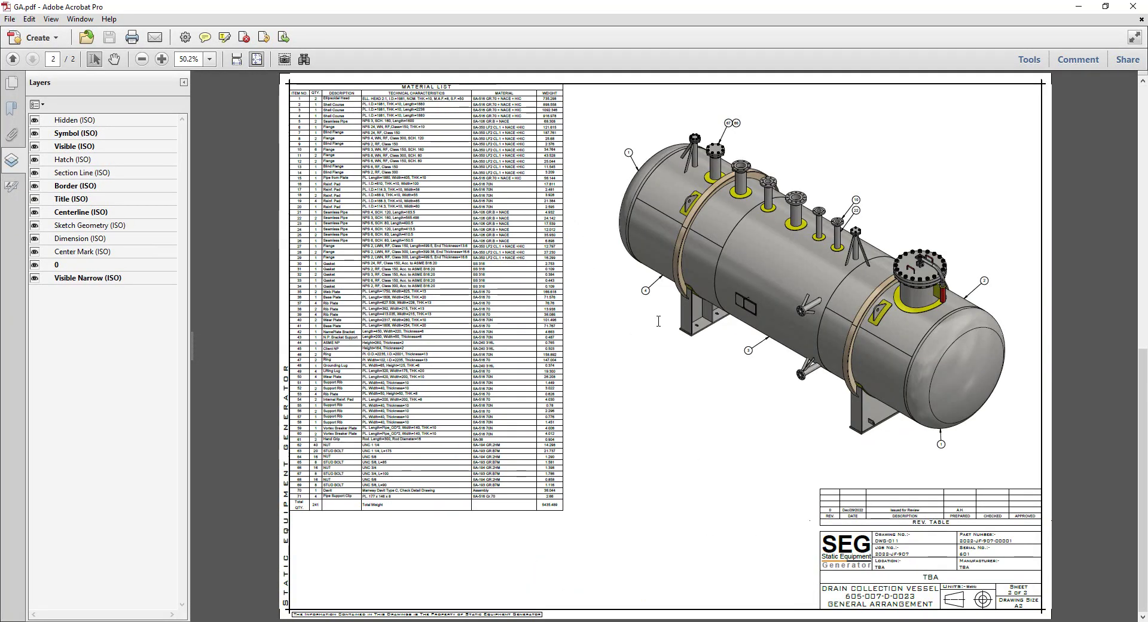
scroll(658, 322, "up", 1)
scroll(921, 534, "up", 1, "ctrl")
mouse_move(921, 534)
middle_mouse_down()
mouse_move(902, 507)
mouse_move(889, 377)
mouse_move(837, 364)
mouse_move(815, 335)
mouse_move(812, 350)
middle_mouse_up()
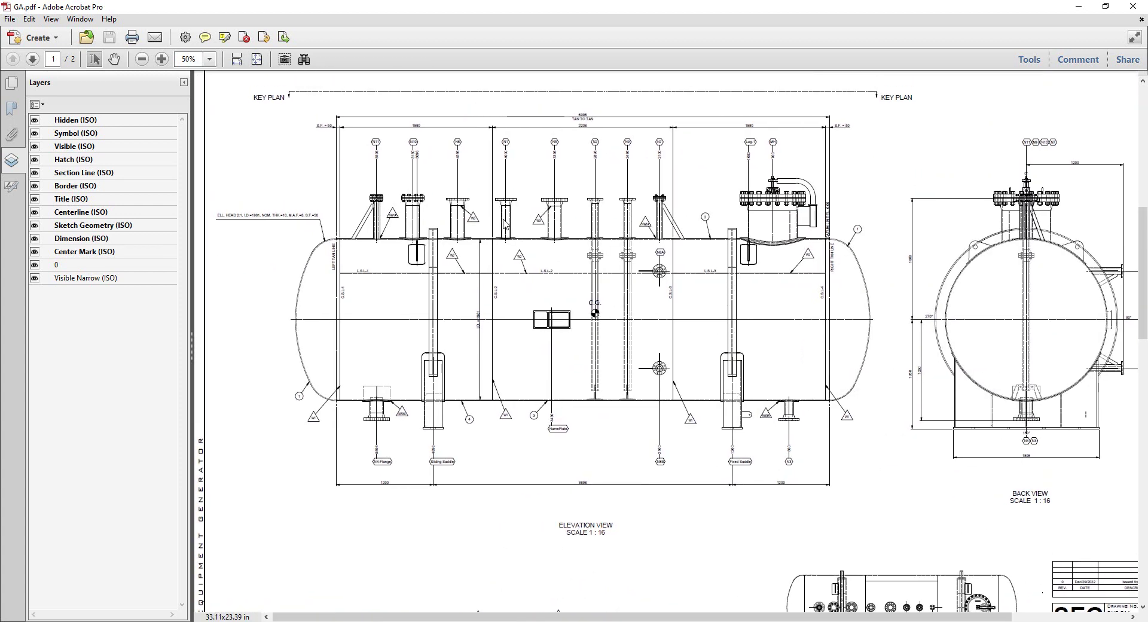
scroll(518, 227, "up", 1, "ctrl")
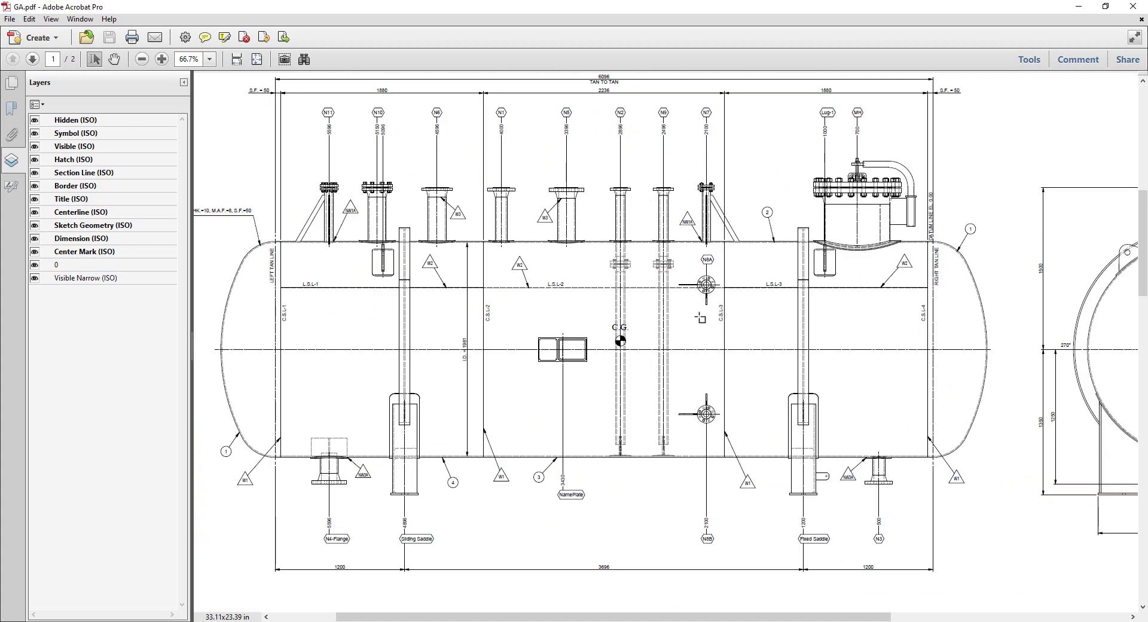
scroll(702, 319, "down", 1, "ctrl")
middle_click_drag(690, 324, 543, 222)
middle_click_drag(1084, 287, 1084, 285)
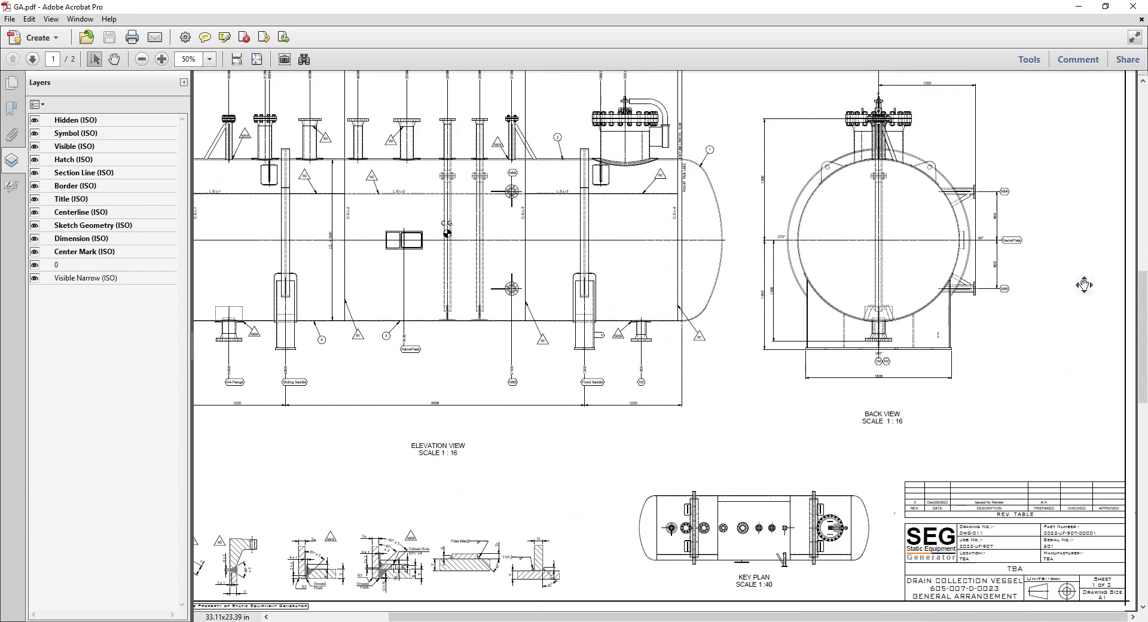
scroll(1069, 210, "up", 5)
scroll(928, 173, "up", 3, "ctrl")
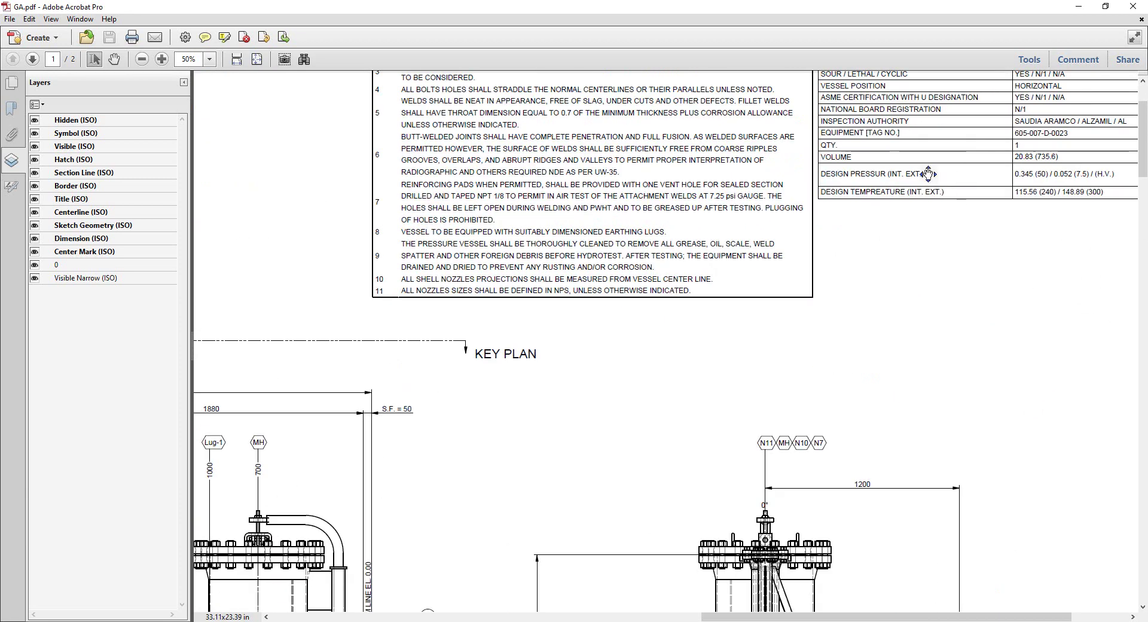
scroll(720, 214, "left", 10)
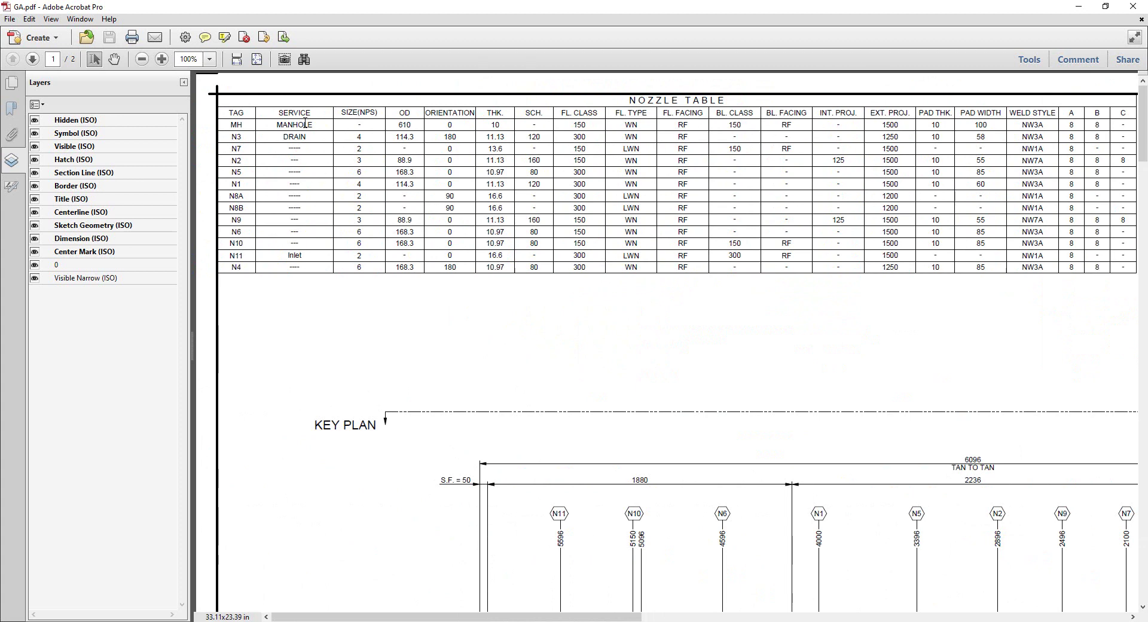
scroll(604, 302, "down", 5, "ctrl")
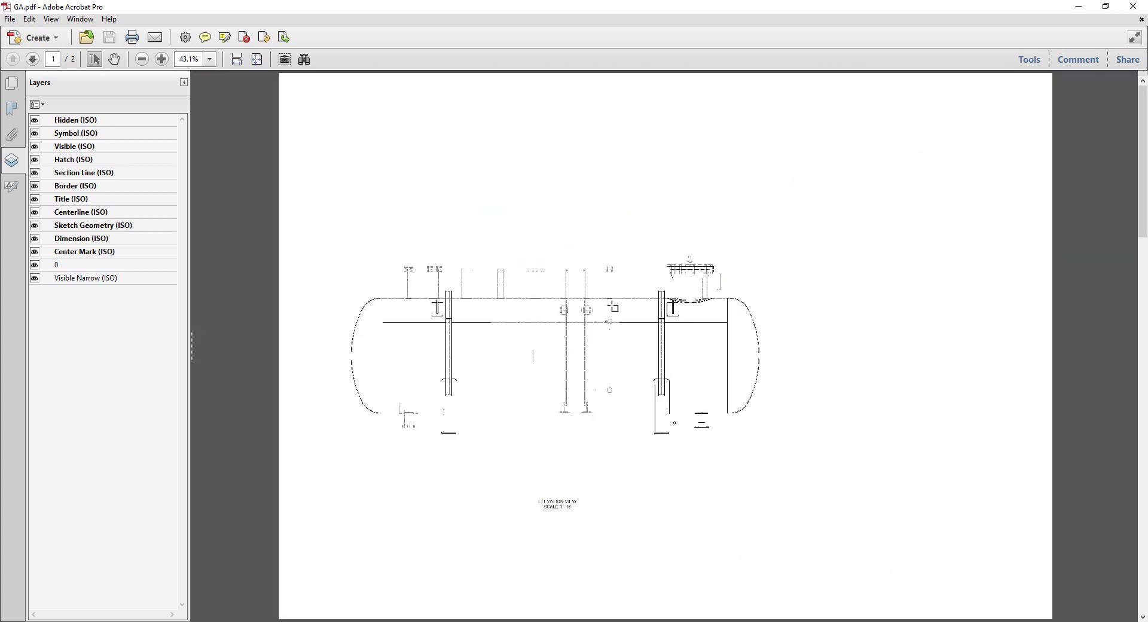
Step: Examine the second sheet's material list and the shaded 3D view of the vessel with its balloons
scroll(611, 304, "down", 3)
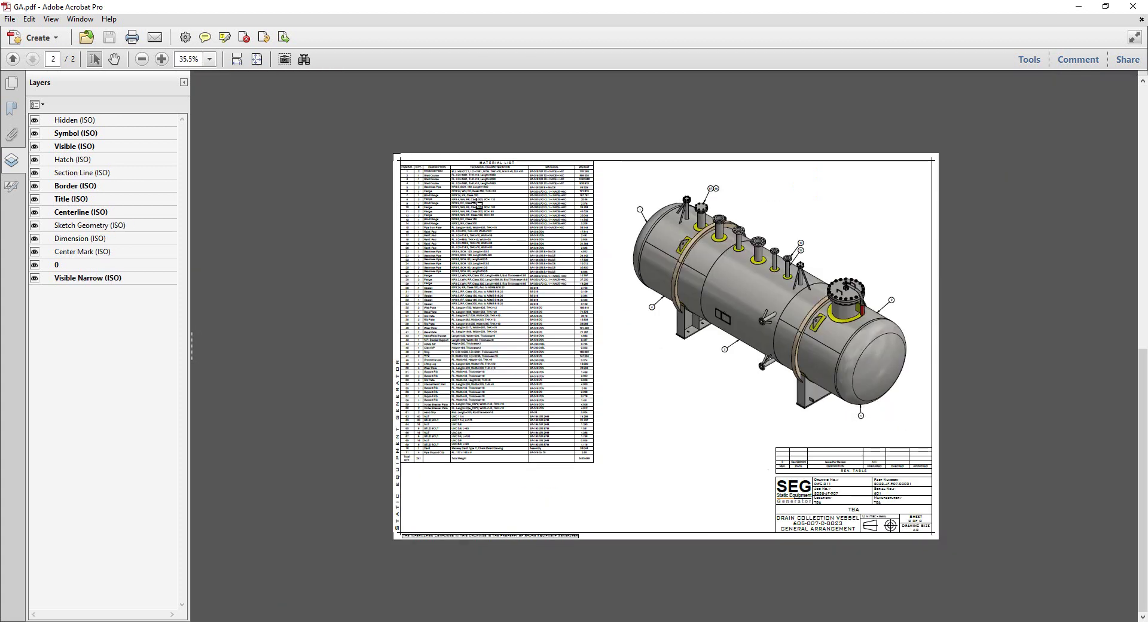
scroll(476, 203, "up", 3, "ctrl")
middle_click_drag(467, 196, 412, 221)
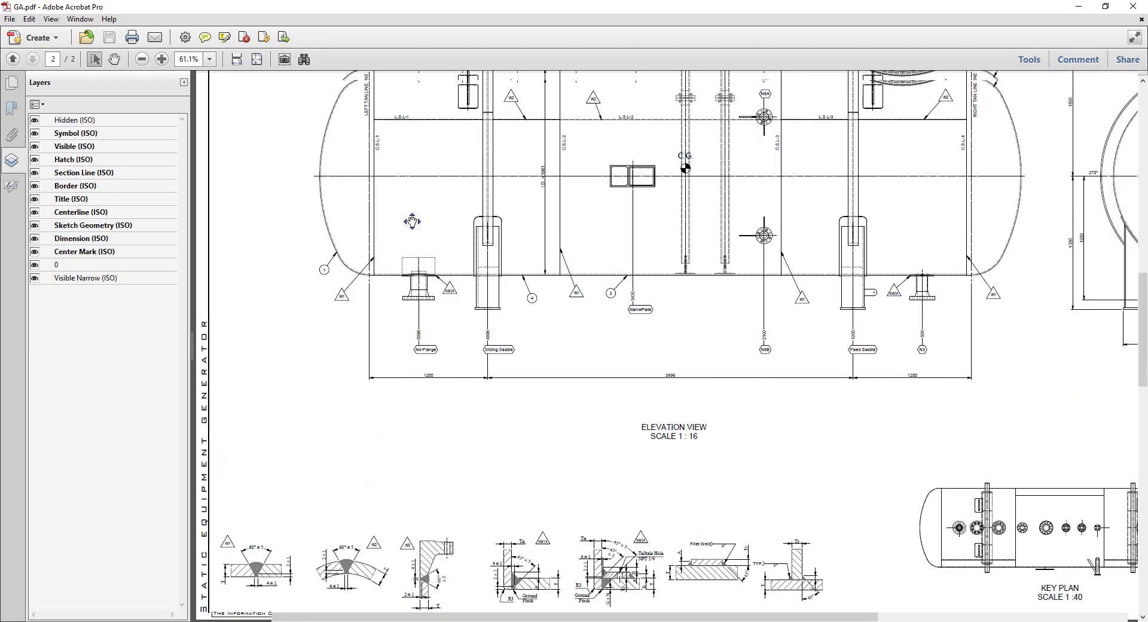
scroll(393, 314, "down", 5)
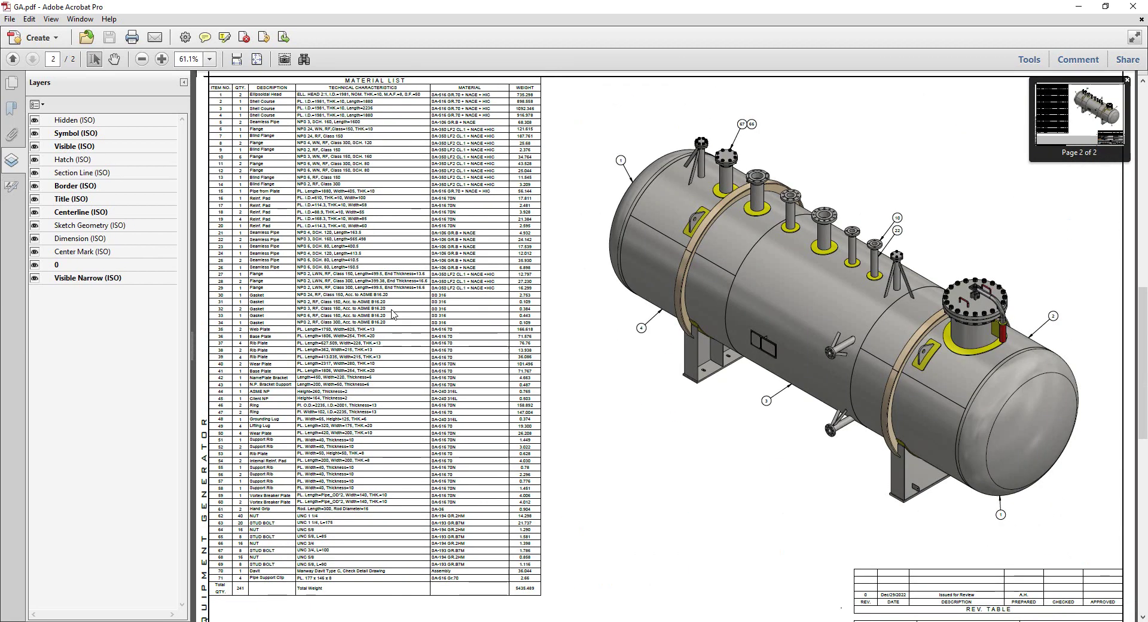
scroll(837, 288, "up", 3, "ctrl")
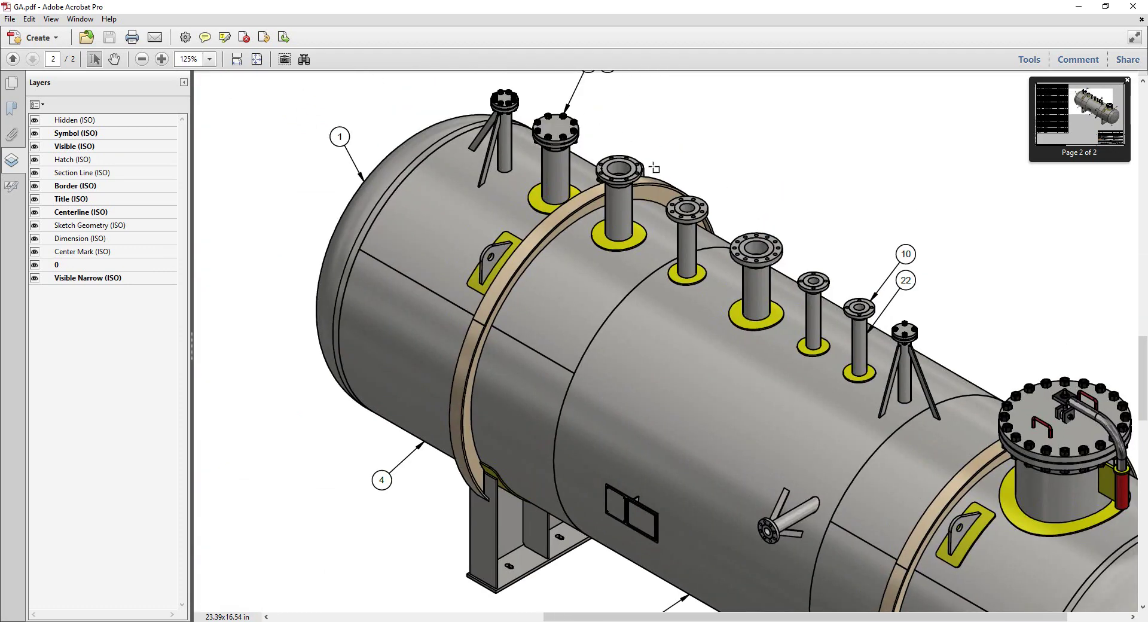
Step: Switch to Static Equipment Generator and open the drawing settings for the Fixed Saddle under Can-1
scroll(651, 164, "down", 3, "ctrl")
scroll(669, 182, "down", 1, "ctrl")
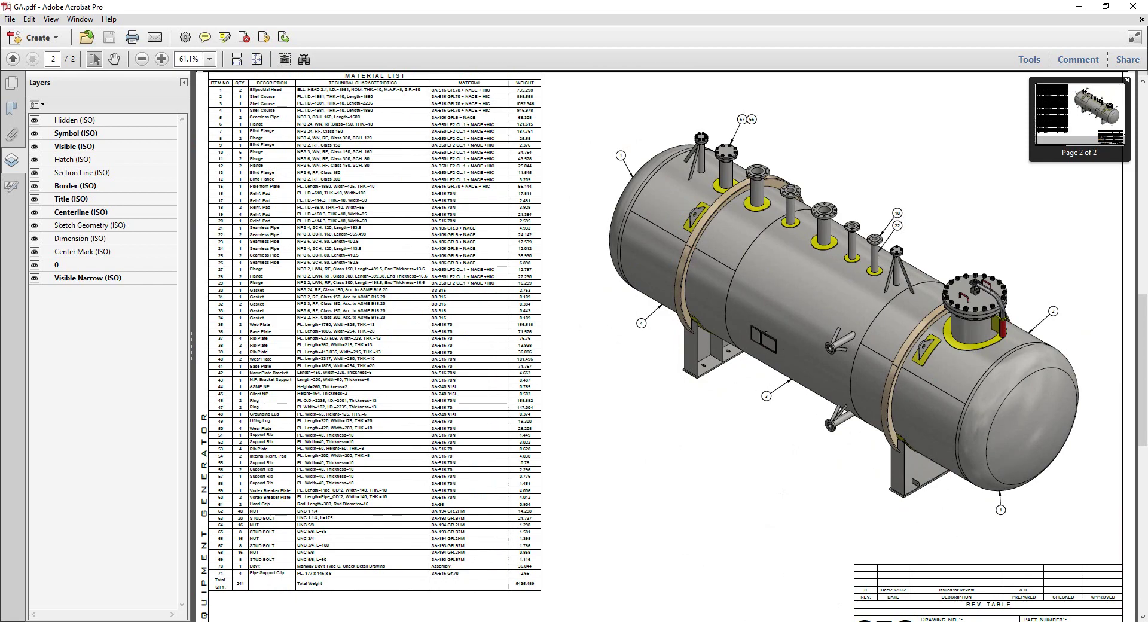
key("alt+Tab")
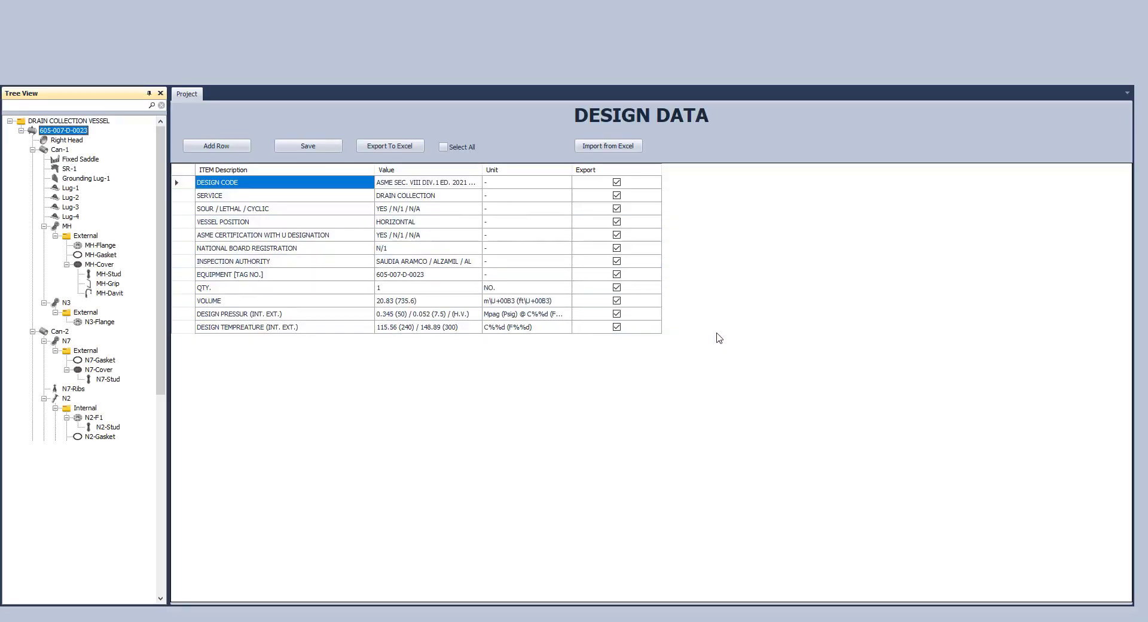
key("alt+Tab")
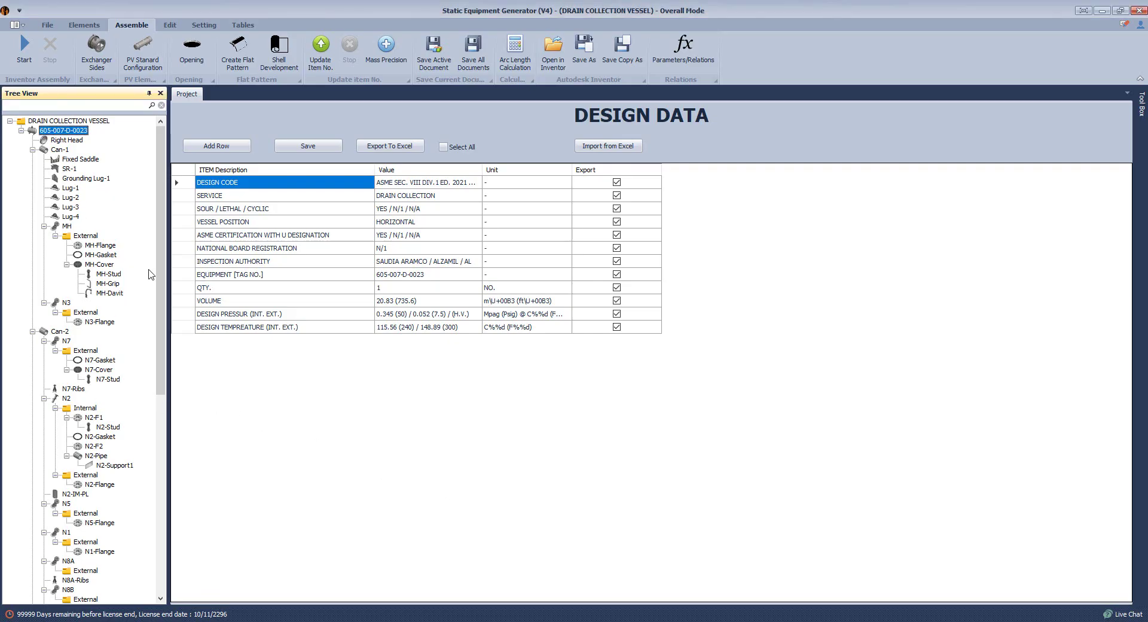
left_click_drag(161, 281, 187, 263)
left_click(92, 161)
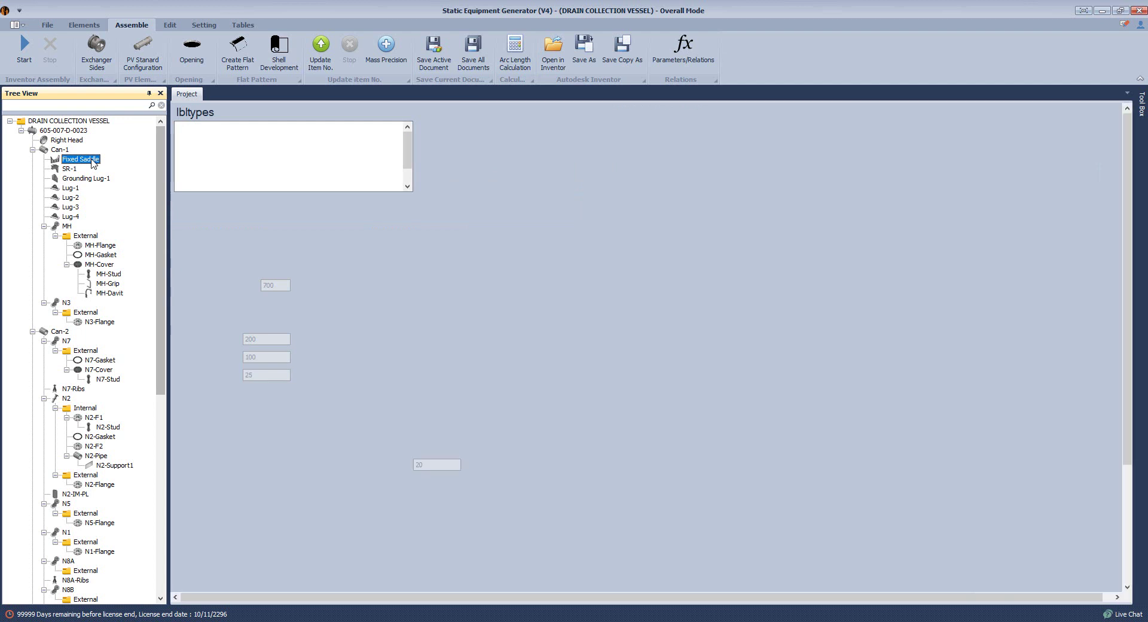
right_click(91, 160)
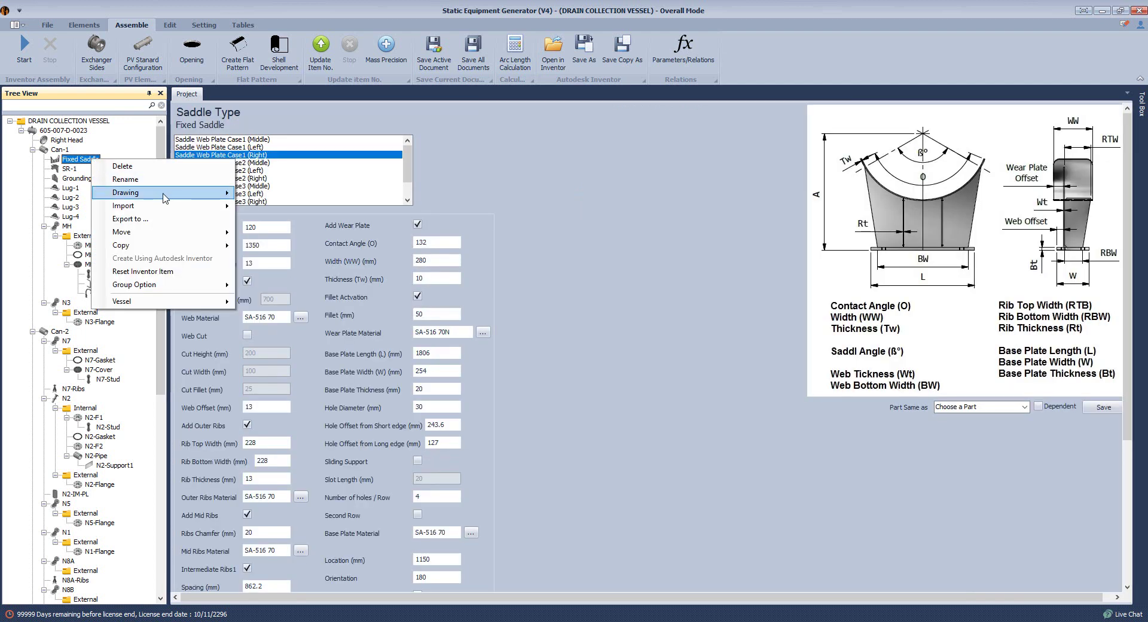
mouse_move(165, 197)
left_click(261, 195)
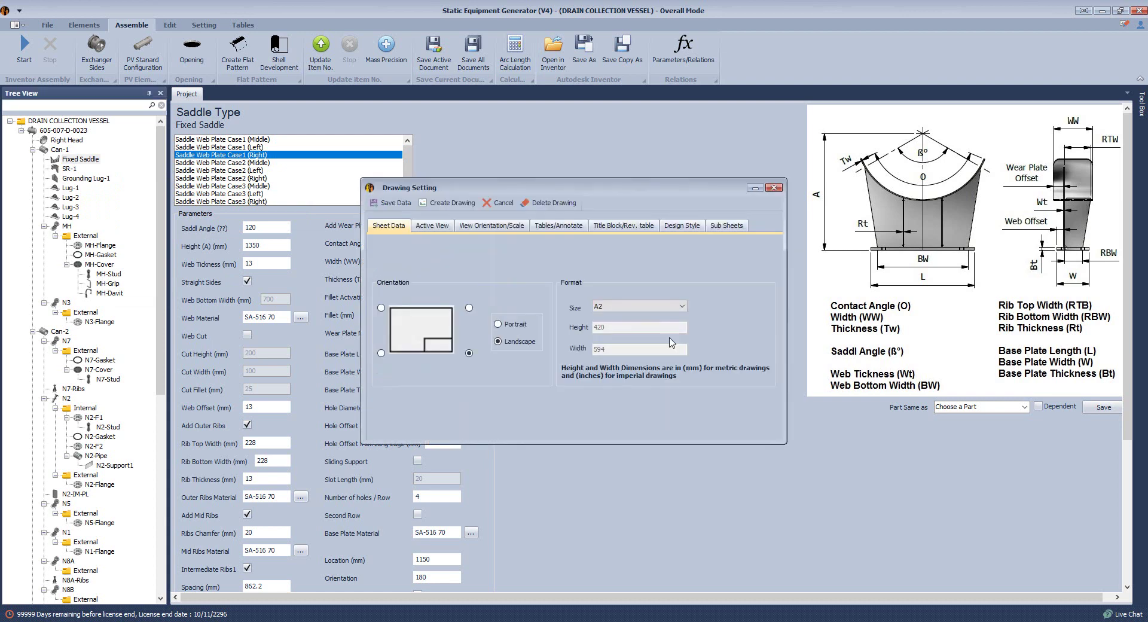
Step: Choose the A2 sheet size and activate the right side view alongside the elevation
left_click(617, 308)
left_click(619, 366)
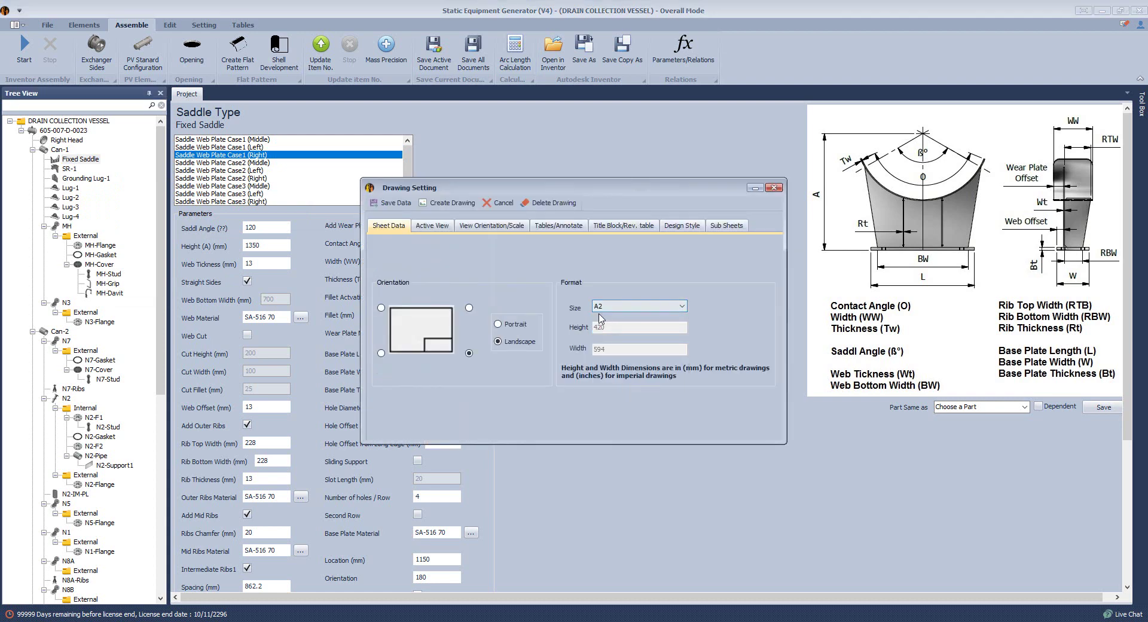
left_click(433, 226)
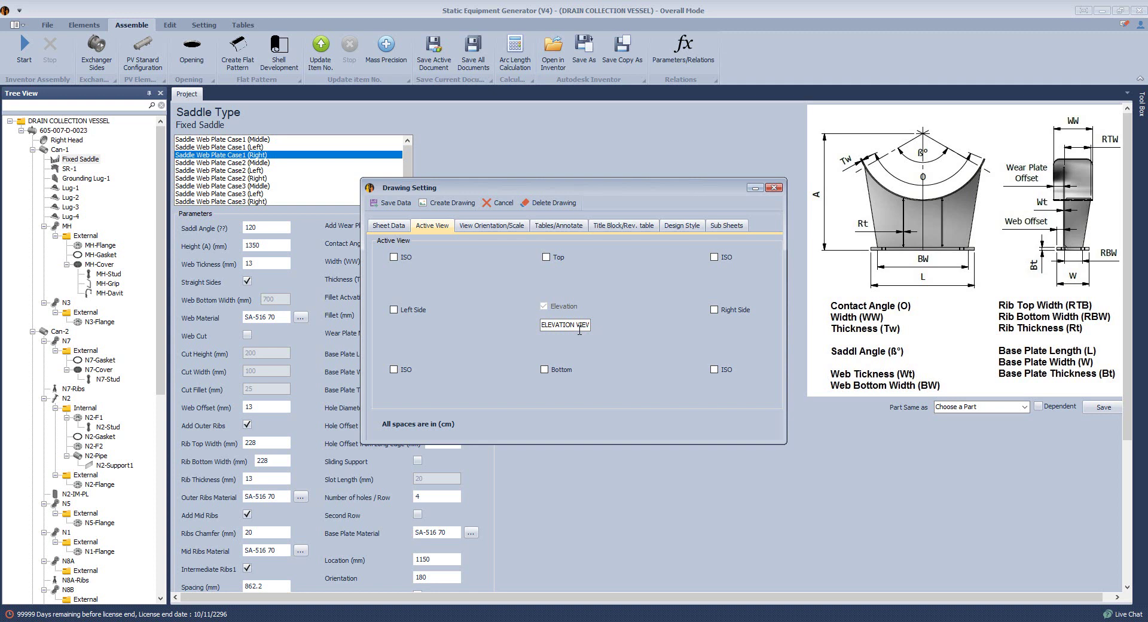
left_click(714, 310)
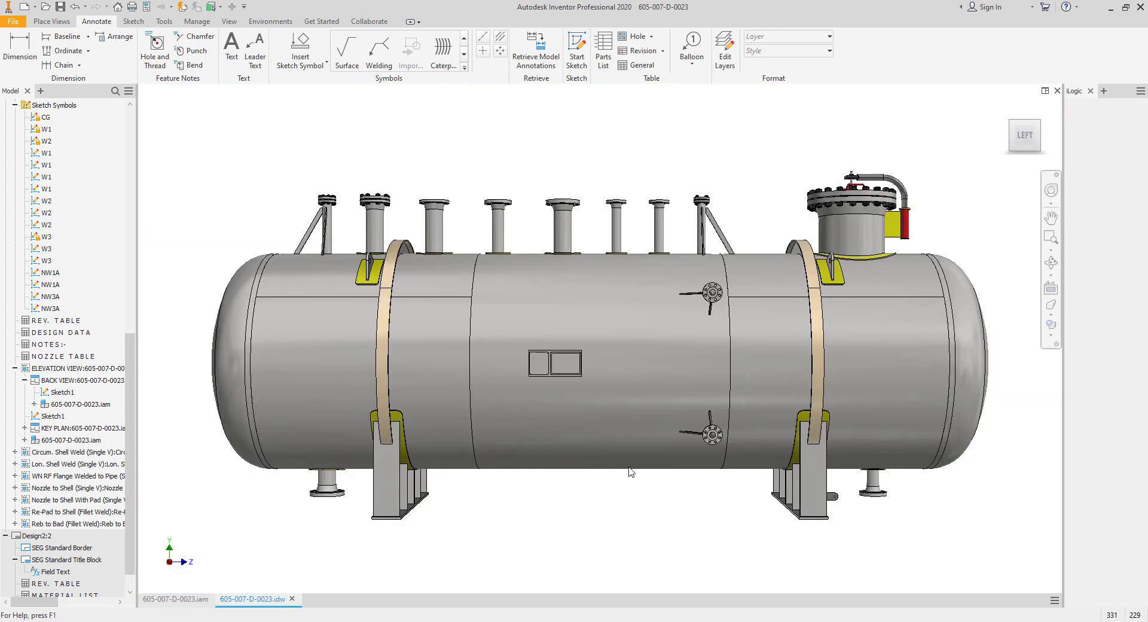
Step: Open the Fixed Saddle subassembly in Inventor and inspect it from the left and back
right_click(804, 497)
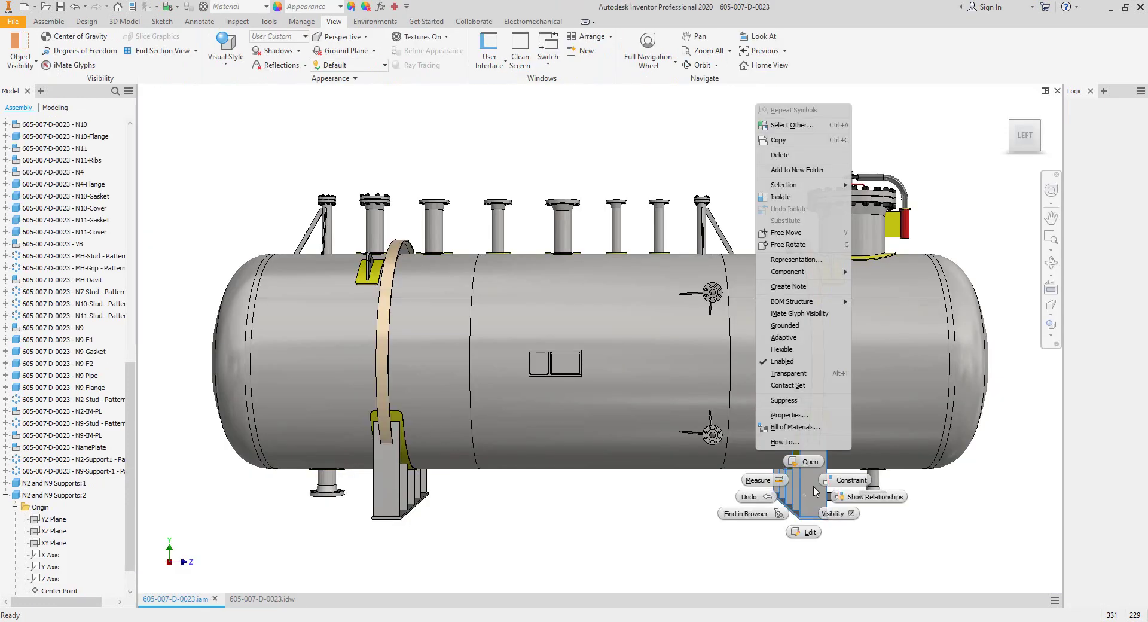
left_click(806, 463)
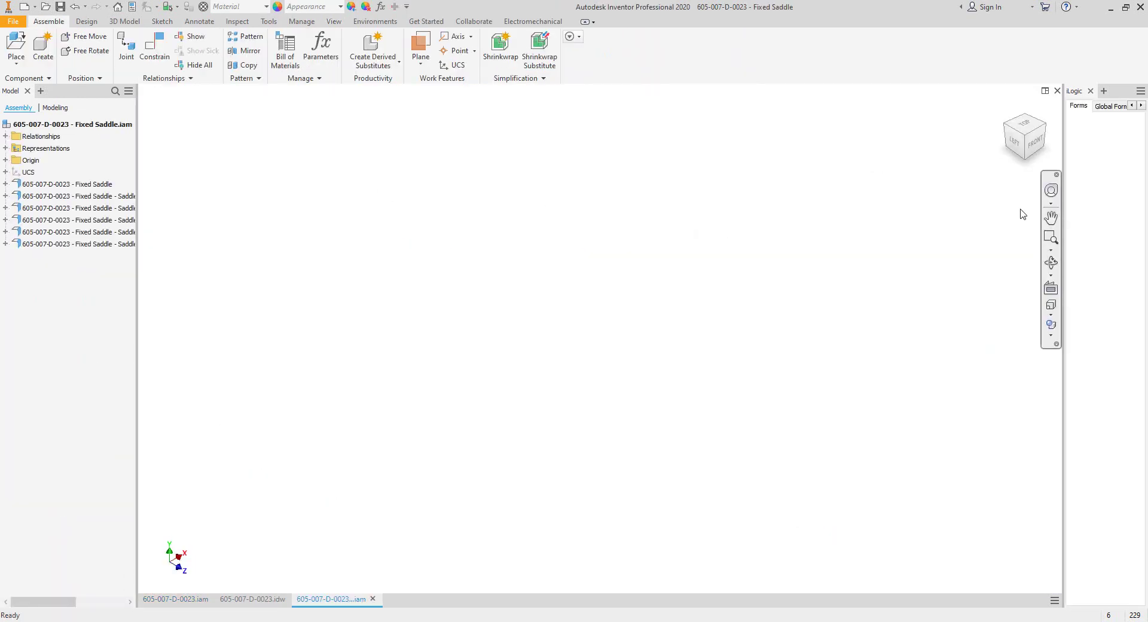
middle_click(885, 261)
middle_click(885, 261)
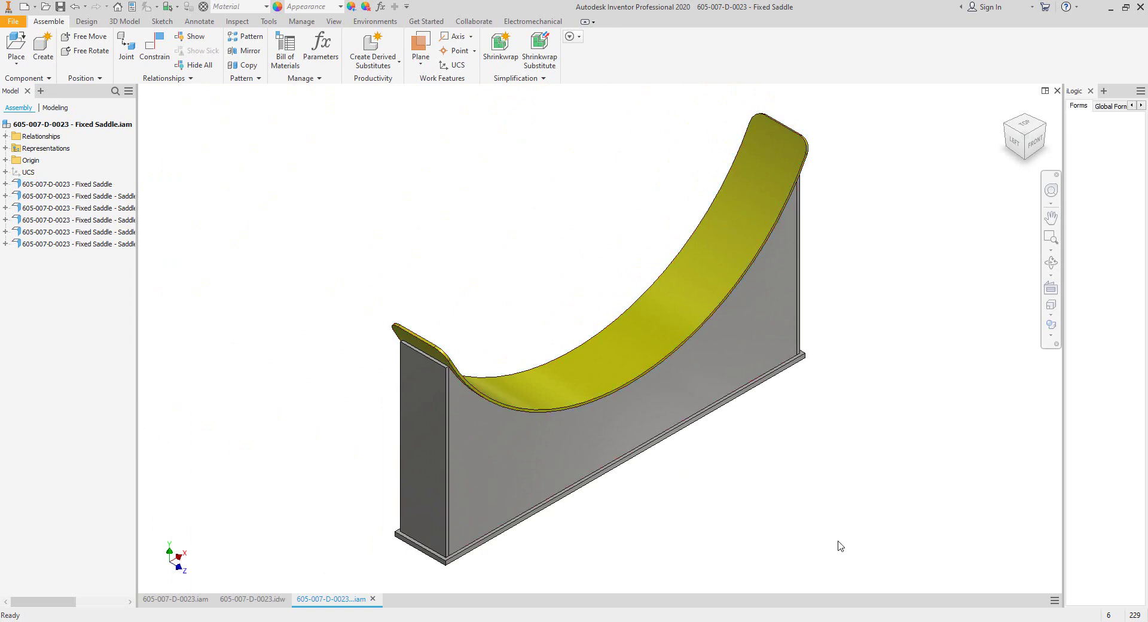
left_click(1014, 142)
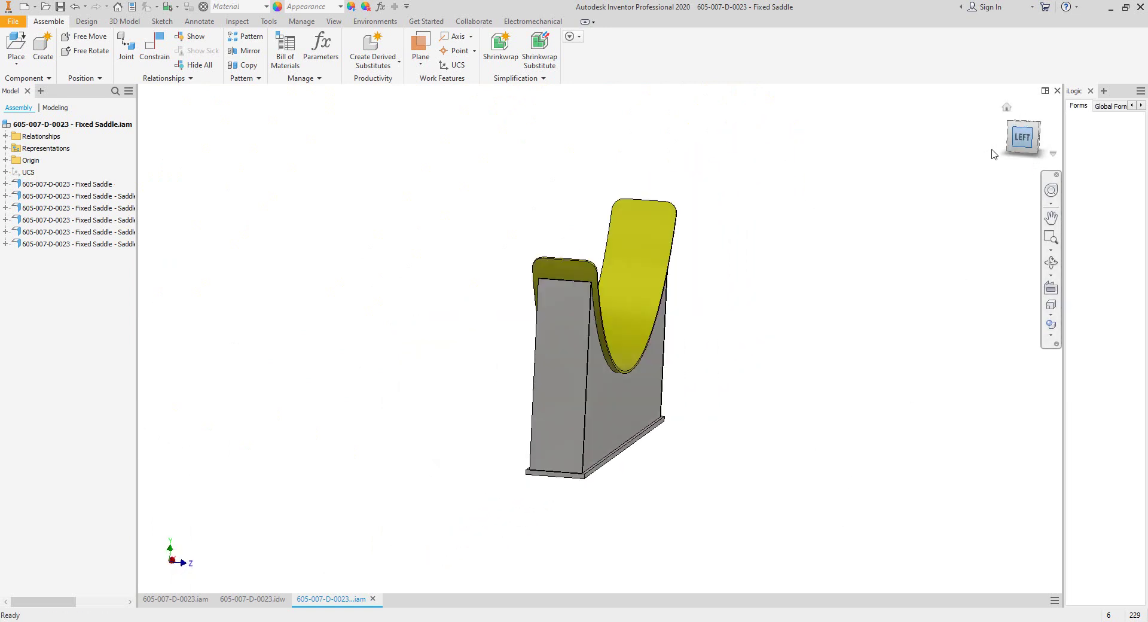
left_click(1004, 139)
left_click_drag(943, 143, 197, 531)
left_click(697, 501)
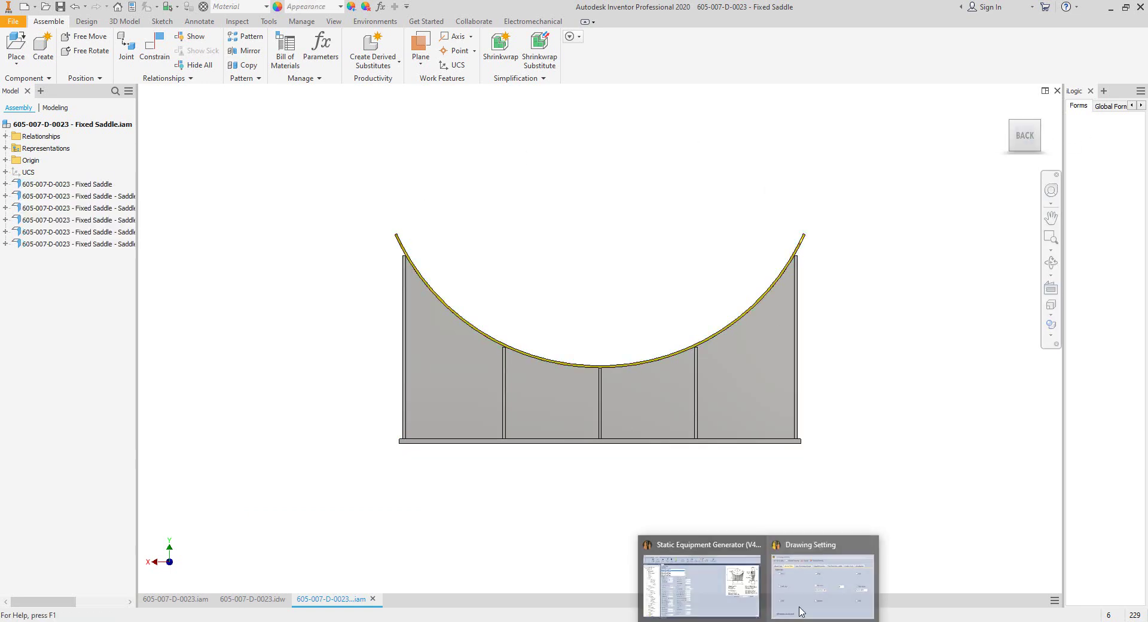
Step: In the saddle's drawing settings, orient the elevation view to Back and set the scale to 1/8
left_click(802, 601)
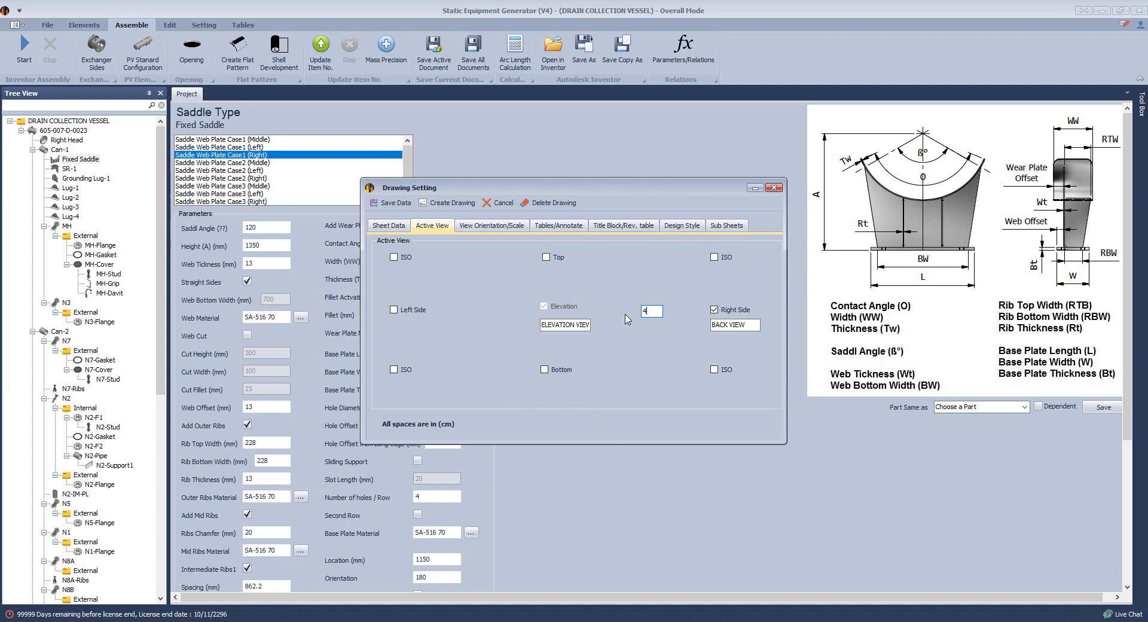
left_click(492, 226)
left_click(405, 305)
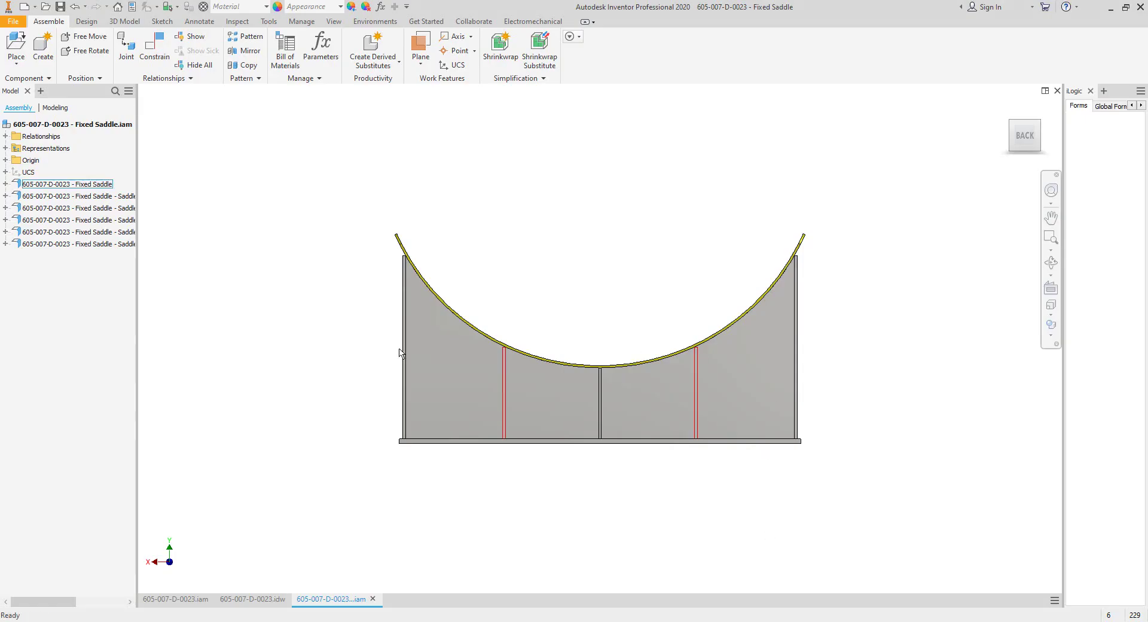
left_click_drag(314, 181, 924, 569)
left_click(844, 590)
left_click(762, 621)
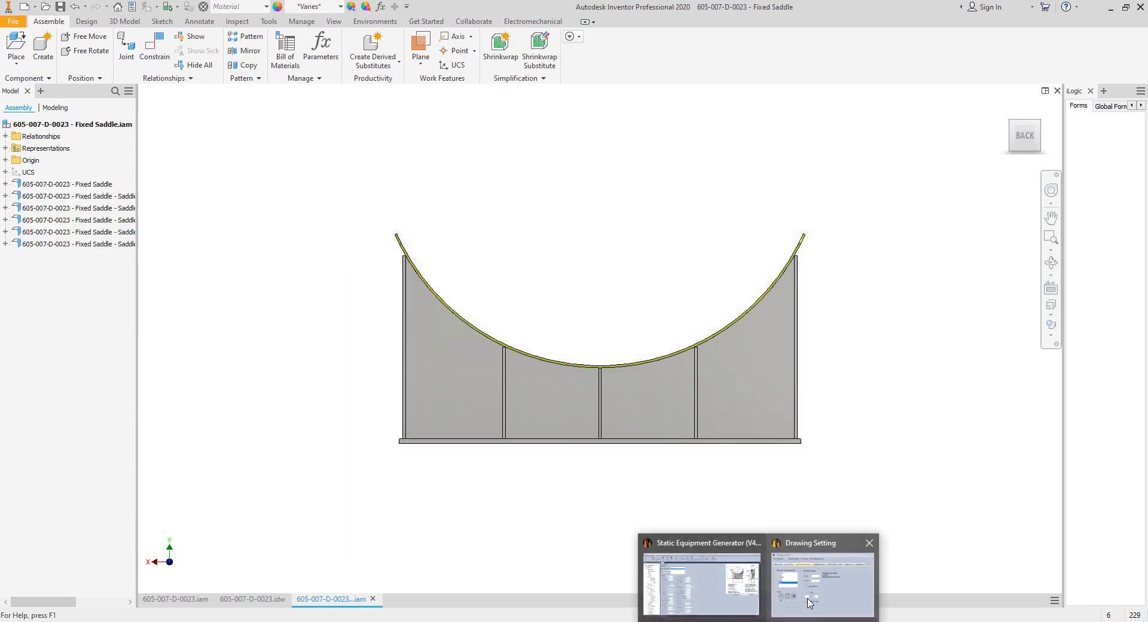
left_click(809, 600)
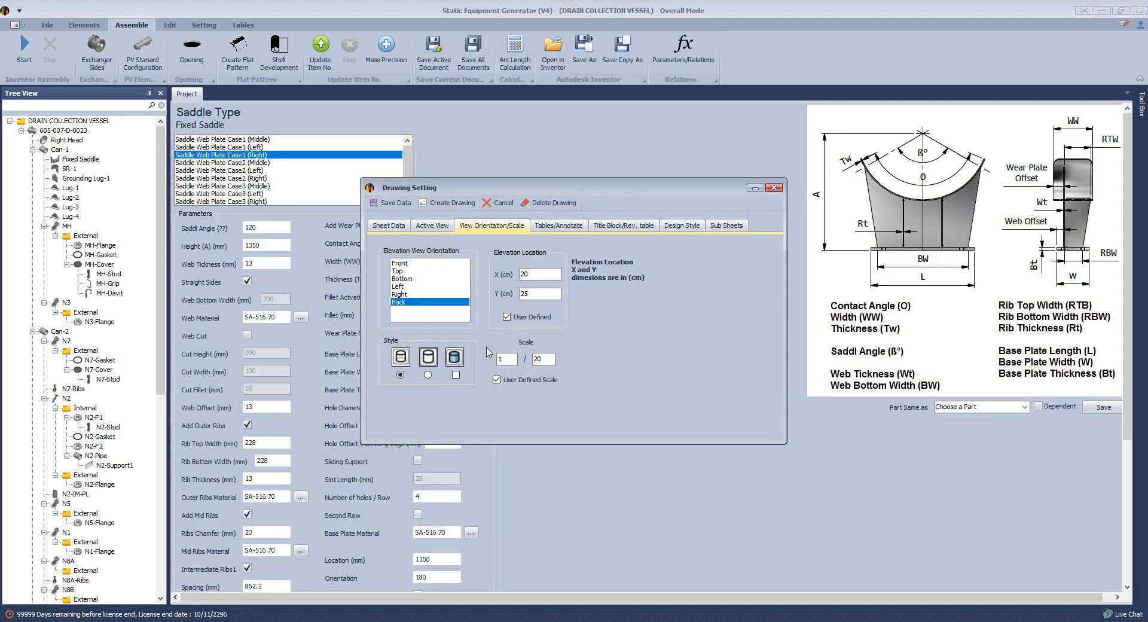
left_click_drag(545, 360, 522, 362)
type("8")
Step: Set the title block's drawing name to SADDLE DETAIL and its drawing number to DWG-012
left_click(558, 225)
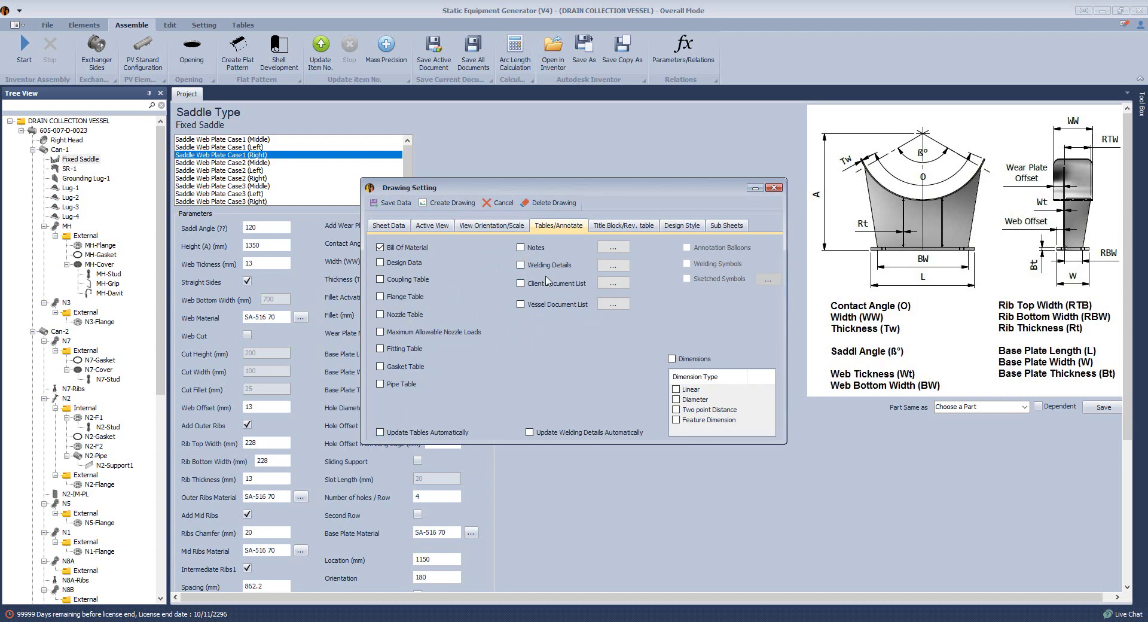
left_click(623, 225)
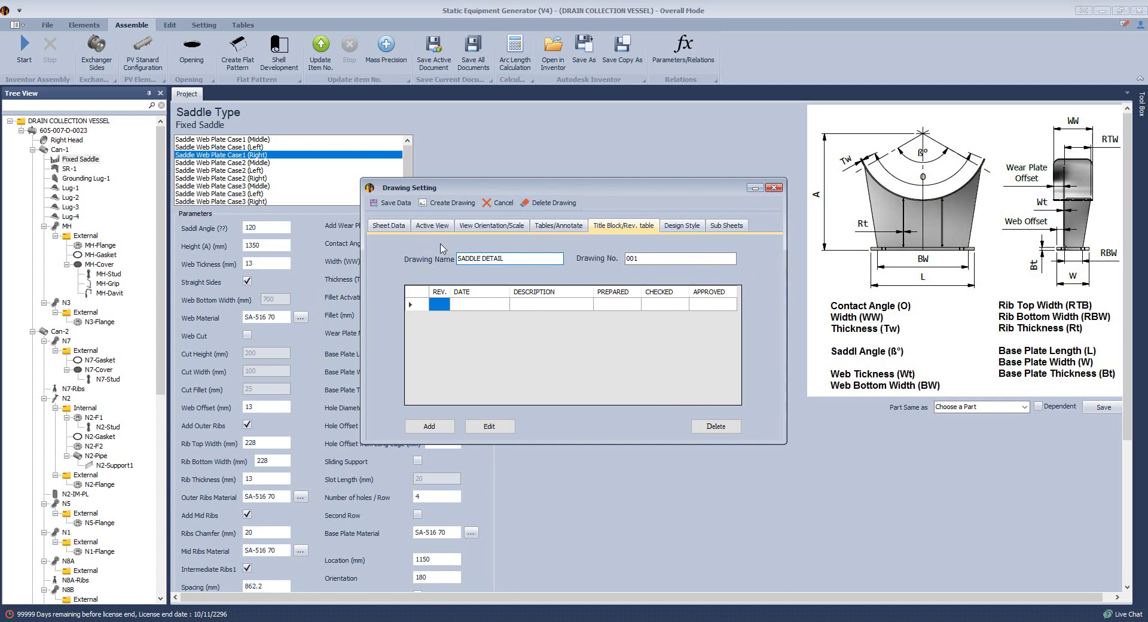
left_click(651, 258)
Step: Fill in the revision row with revision 0, the description ISSUED FOR REVIEW and the preparer's initials, and save it
left_click(410, 304)
left_click(489, 426)
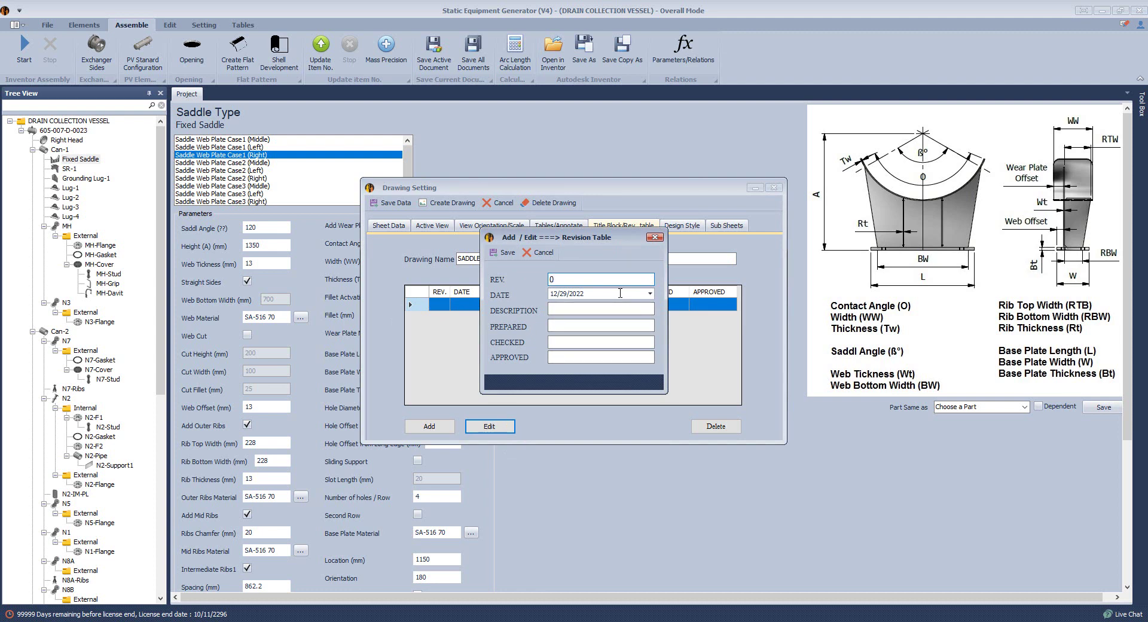
left_click(617, 311)
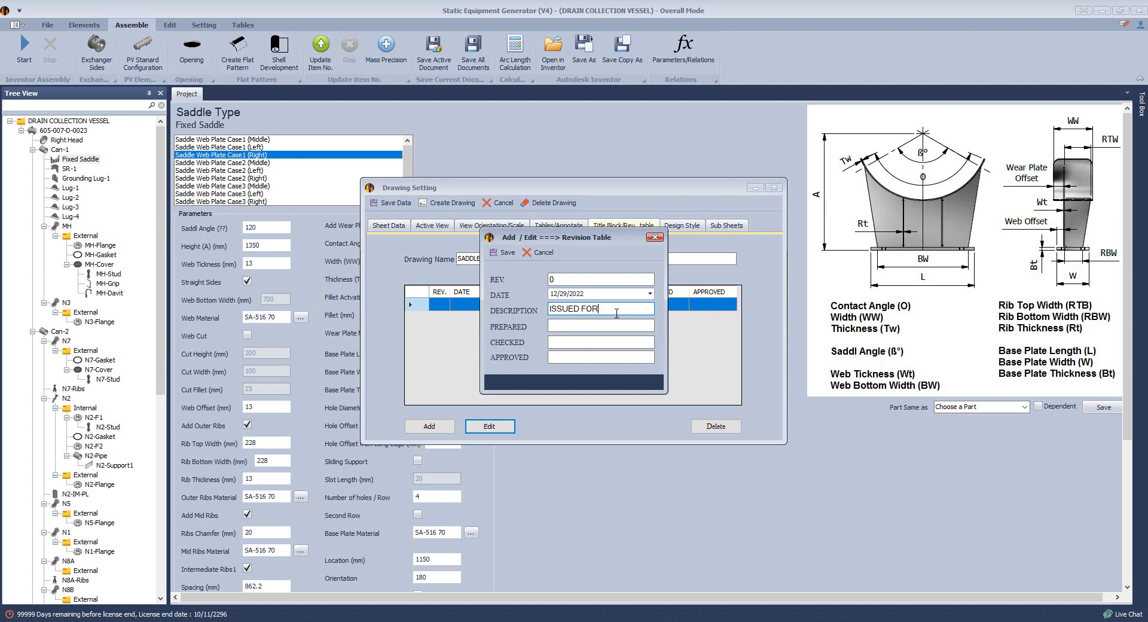
type("ISSUED FOR REVIEW")
left_click(580, 326)
left_click(504, 253)
Step: Add two blank rows to the revision table and create the Fixed Saddle drawing with the Design1 style
left_click(429, 426)
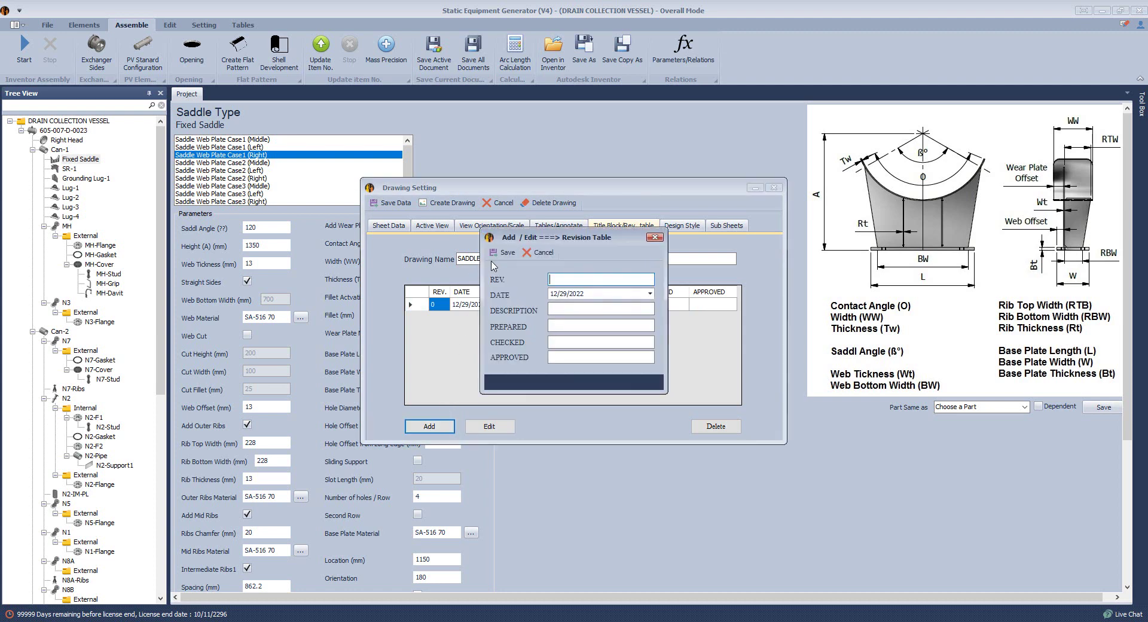
left_click(503, 254)
left_click(430, 425)
left_click(504, 254)
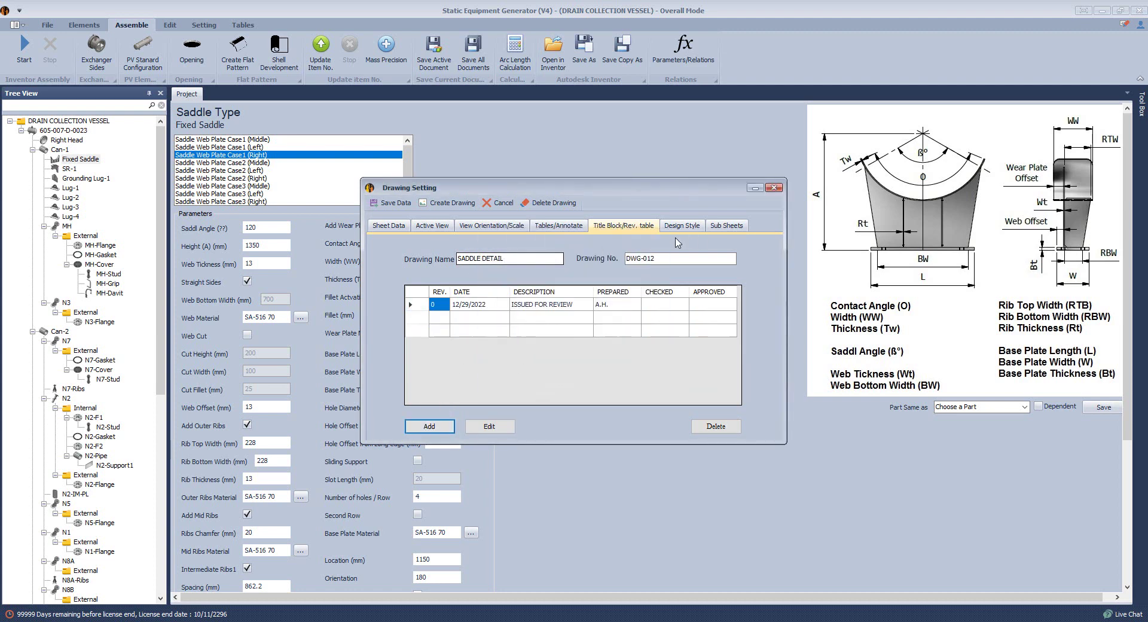
left_click(682, 226)
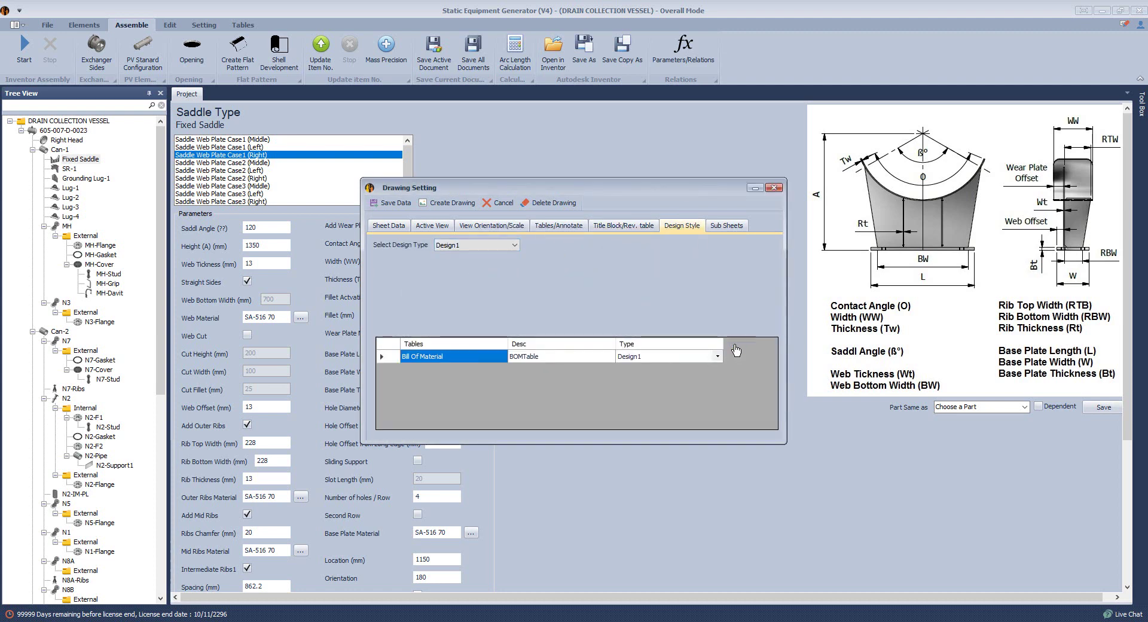
left_click(458, 205)
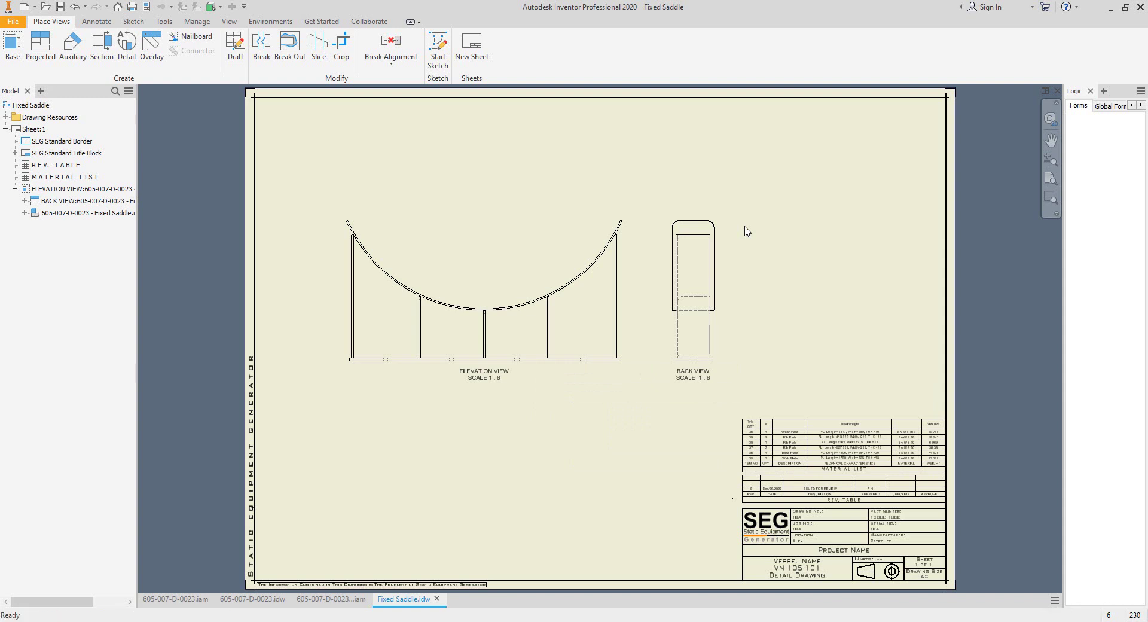
Step: Add a centre mark for the saddle's curved wear plate in the elevation view
left_click(95, 21)
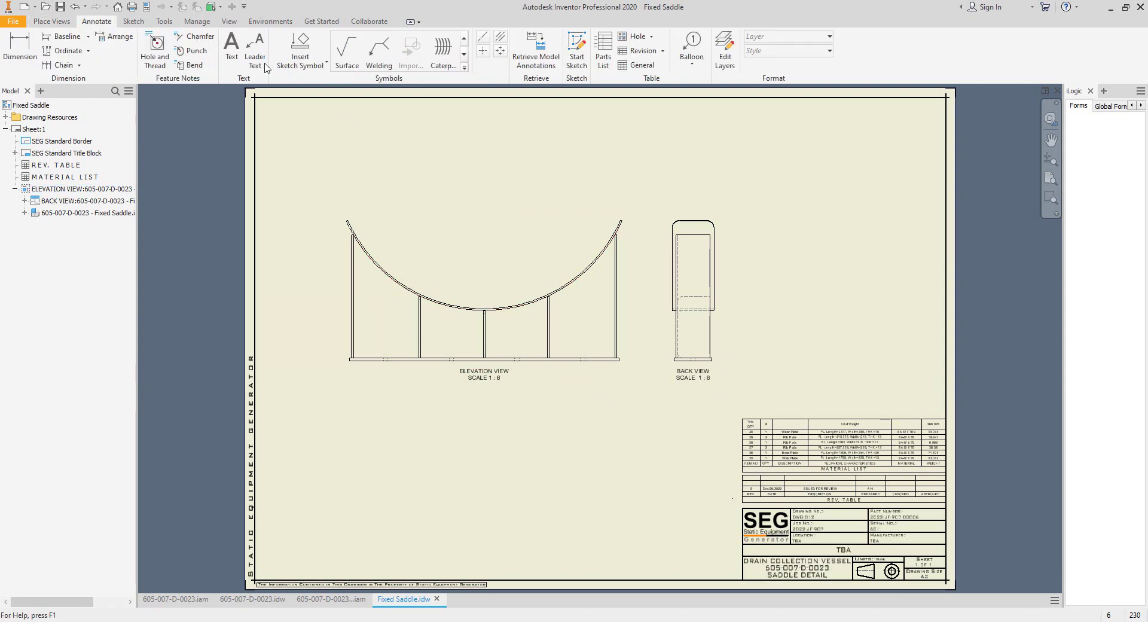
left_click(482, 51)
left_click(402, 285)
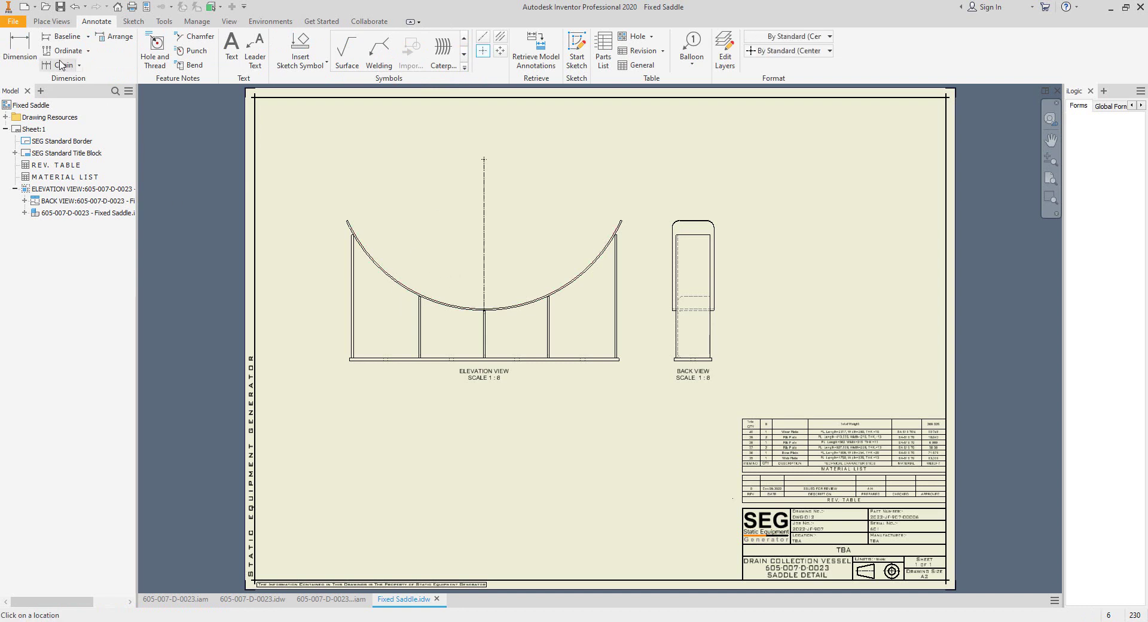
Step: Dimension the height from the base plate's underside to the arc centre, placing it beside the elevation view
left_click(20, 51)
left_click(386, 359)
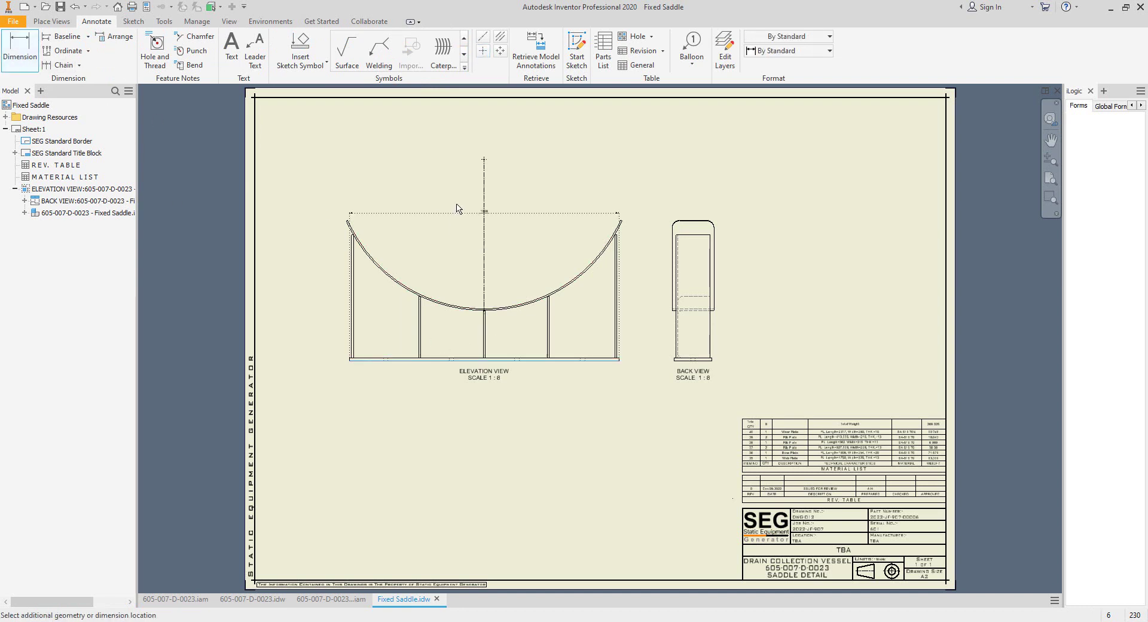
scroll(457, 208, "up", 2)
left_click(512, 127)
scroll(289, 259, "down", 4)
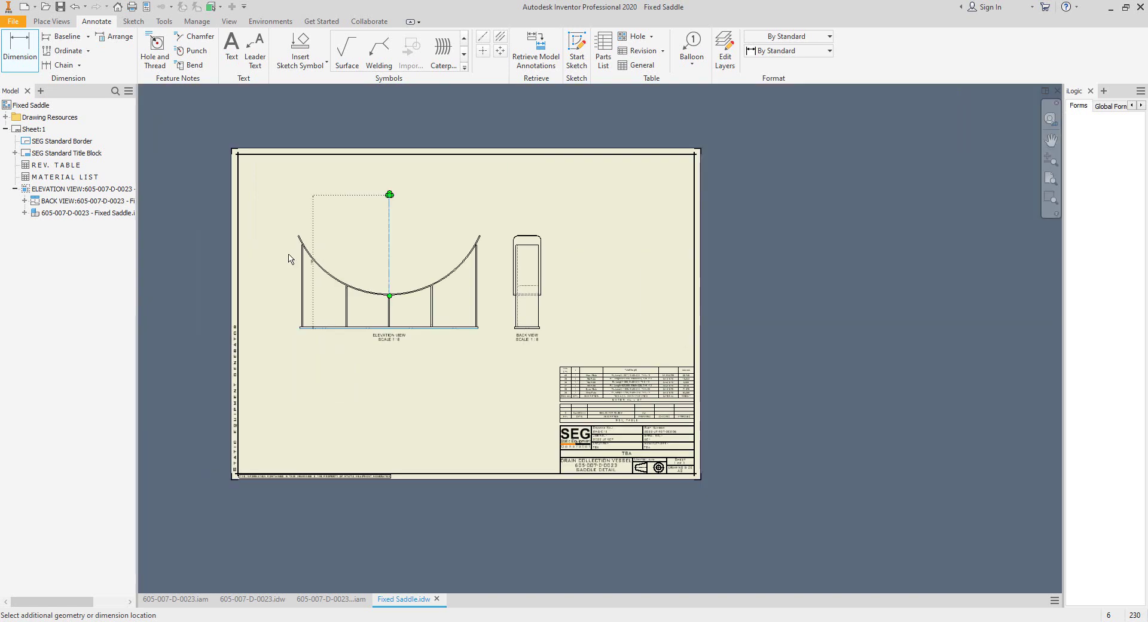
left_click(280, 263)
Step: Dimension the base plate's length below the elevation view and move the view label beneath that dimension
scroll(361, 333, "up", 3)
left_click(508, 326)
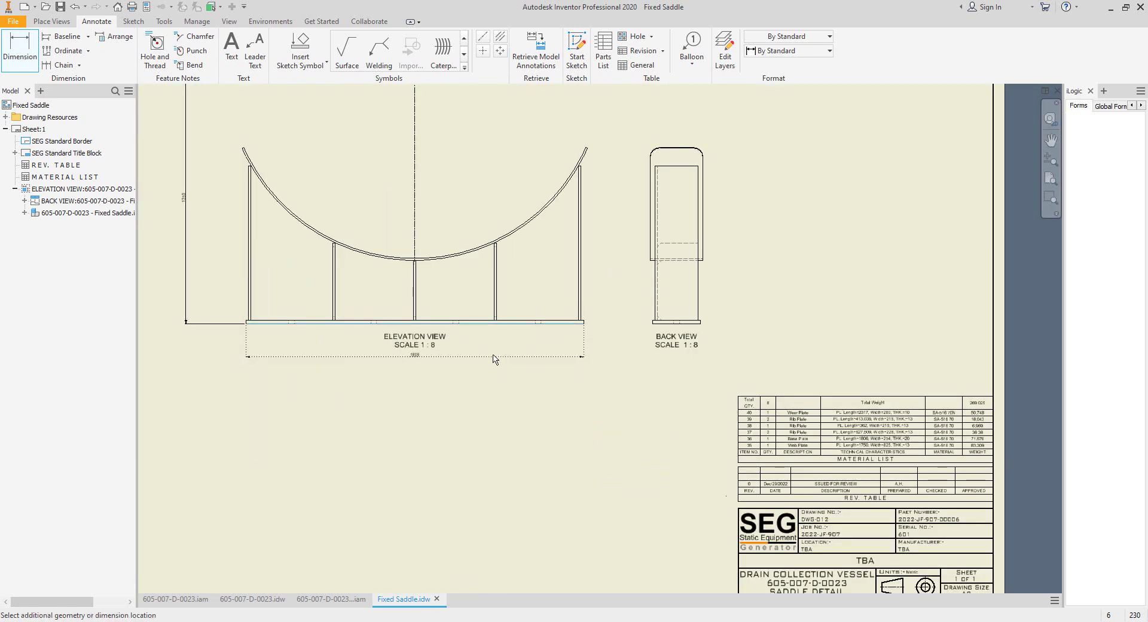
left_click(495, 348)
right_click(530, 338)
left_click(570, 338)
left_click_drag(434, 342, 435, 377)
middle_click_drag(443, 354, 474, 397)
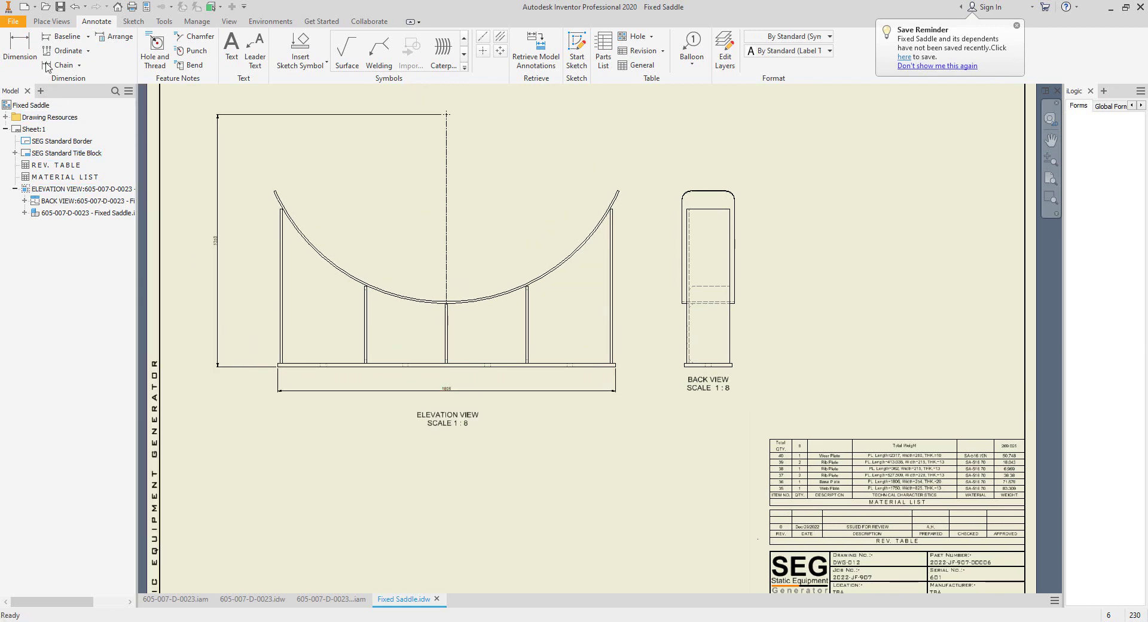
Step: Dimension the heights of the outer, intermediate and middle ribs in the elevation view
left_click(19, 48)
scroll(281, 256, "up", 3)
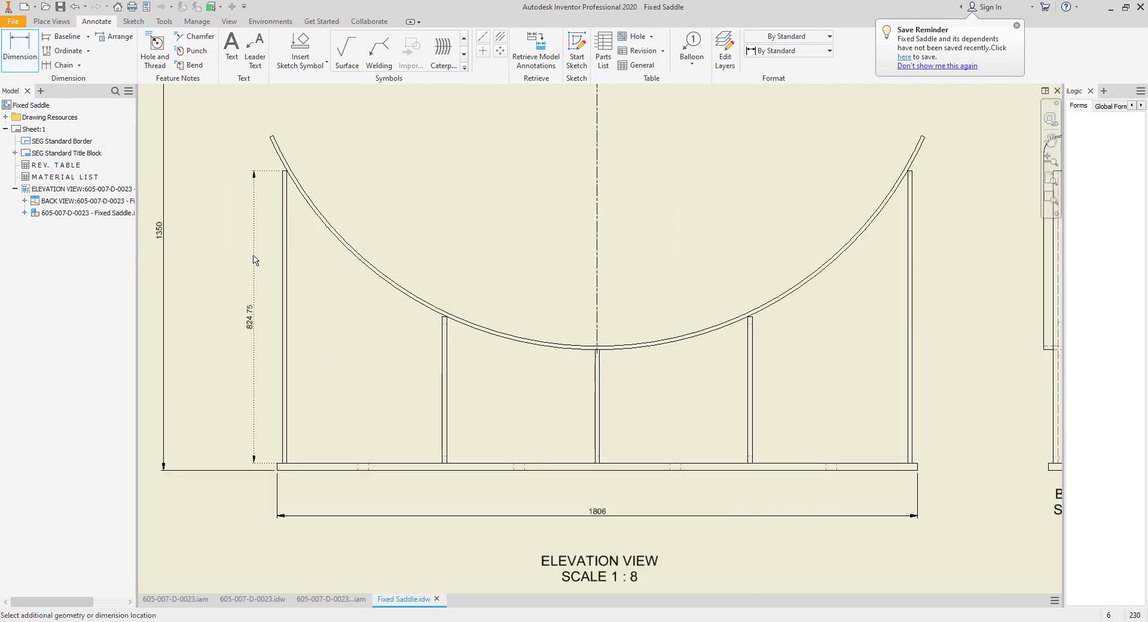
left_click(254, 260)
left_click(444, 333)
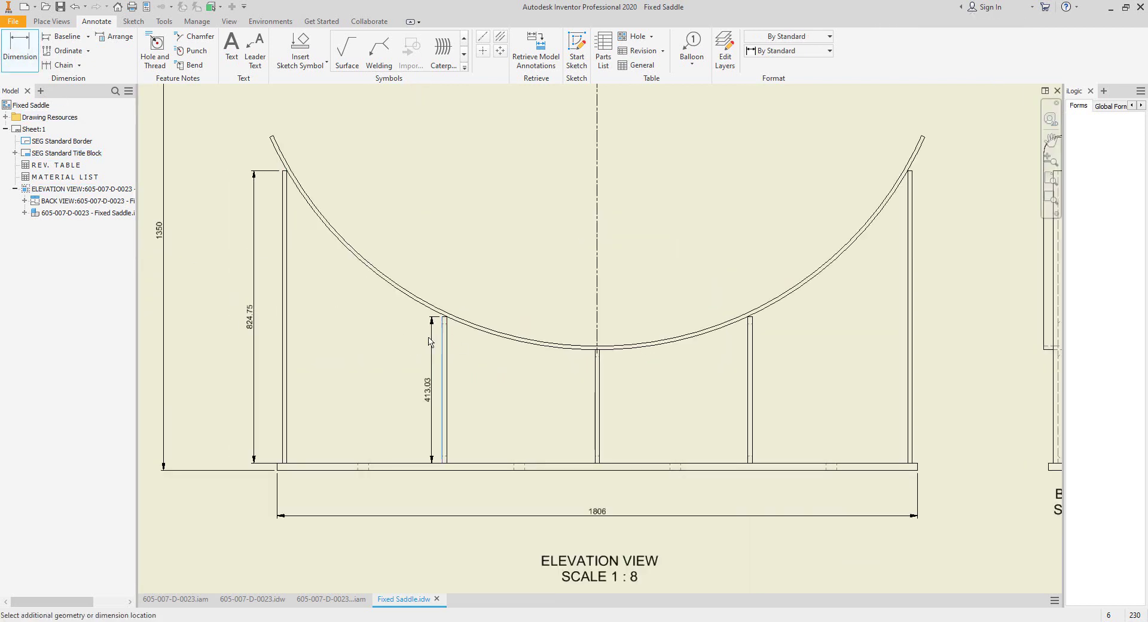
left_click(423, 359)
left_click(596, 376)
left_click(557, 394)
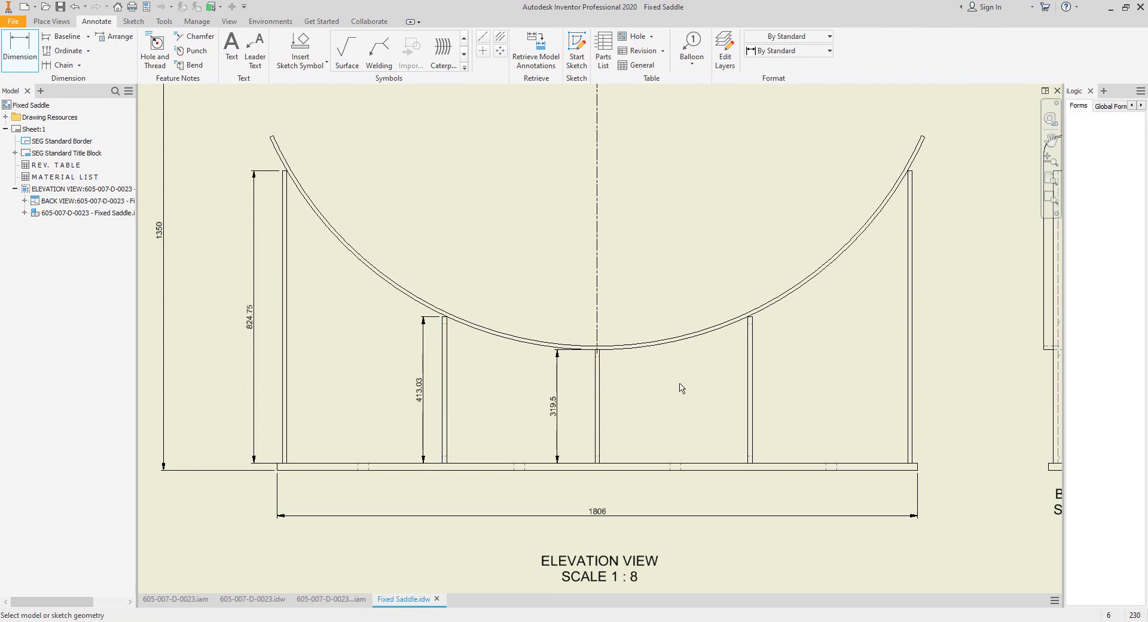
Step: Dimension the distance between the inner faces of the two outer ribs, placing it above the base plate length dimension in the elevation view
scroll(561, 383, "up", 3)
scroll(607, 369, "down", 5)
left_click(786, 414)
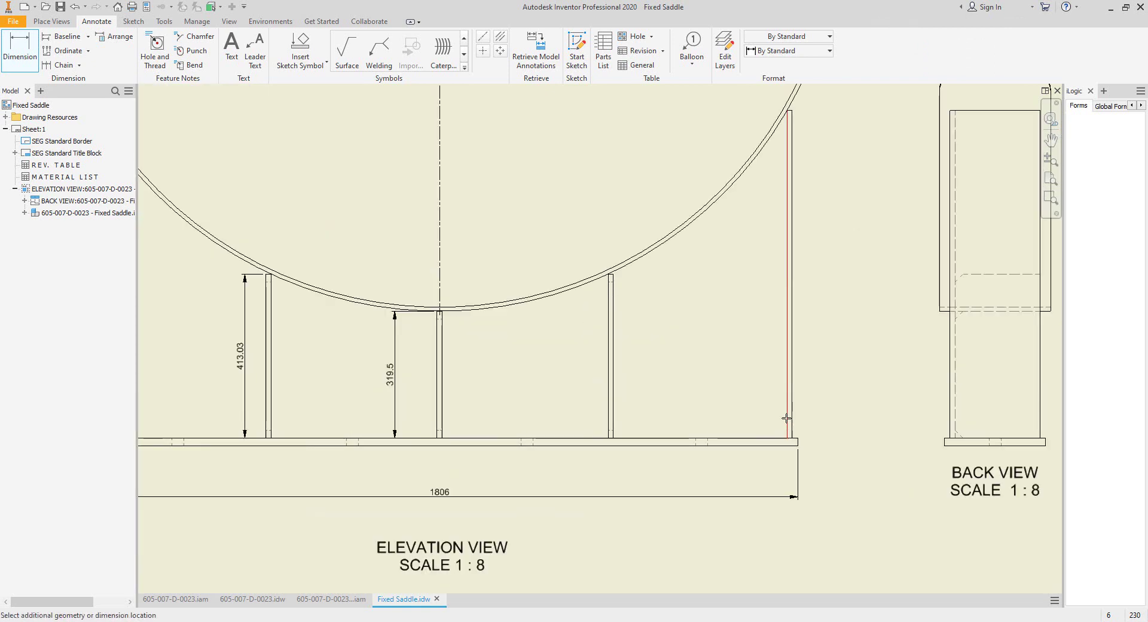
middle_click_drag(187, 402, 476, 366)
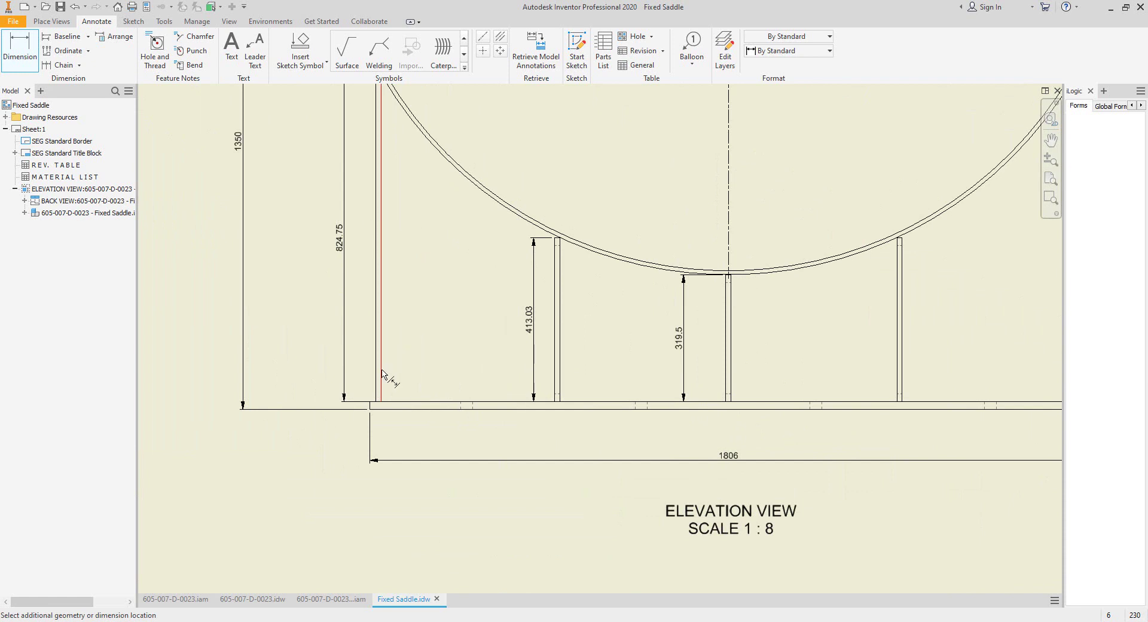
left_click(380, 375)
left_click(568, 444)
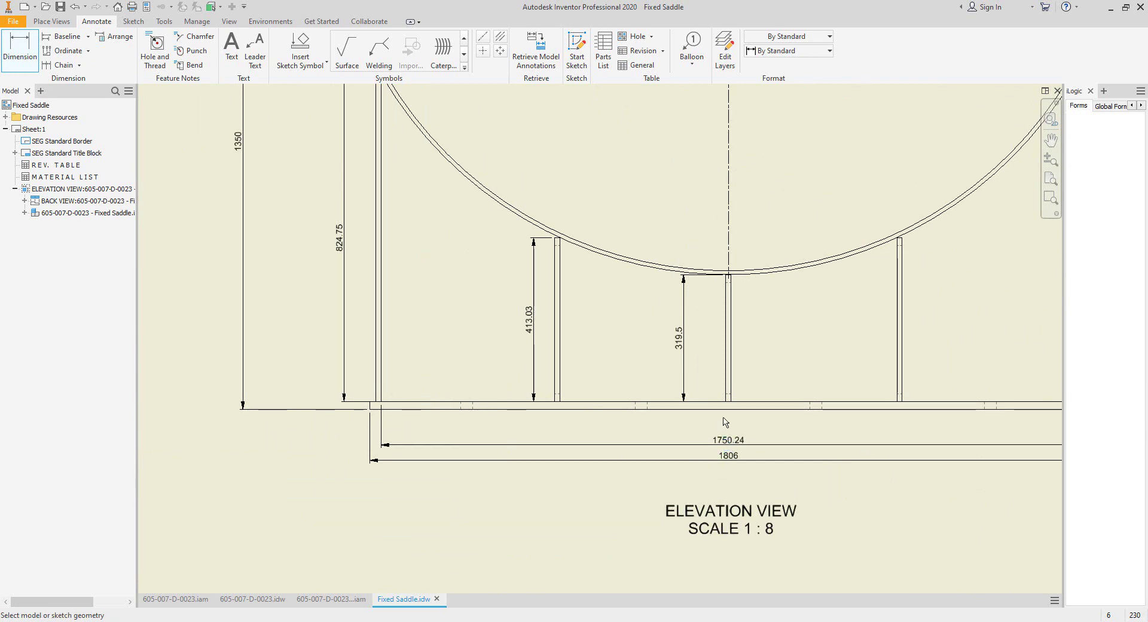
Step: Dimension the clear spacing from the middle rib to each intermediate rib, placing both dimensions in line just below the base plate
left_click(726, 392)
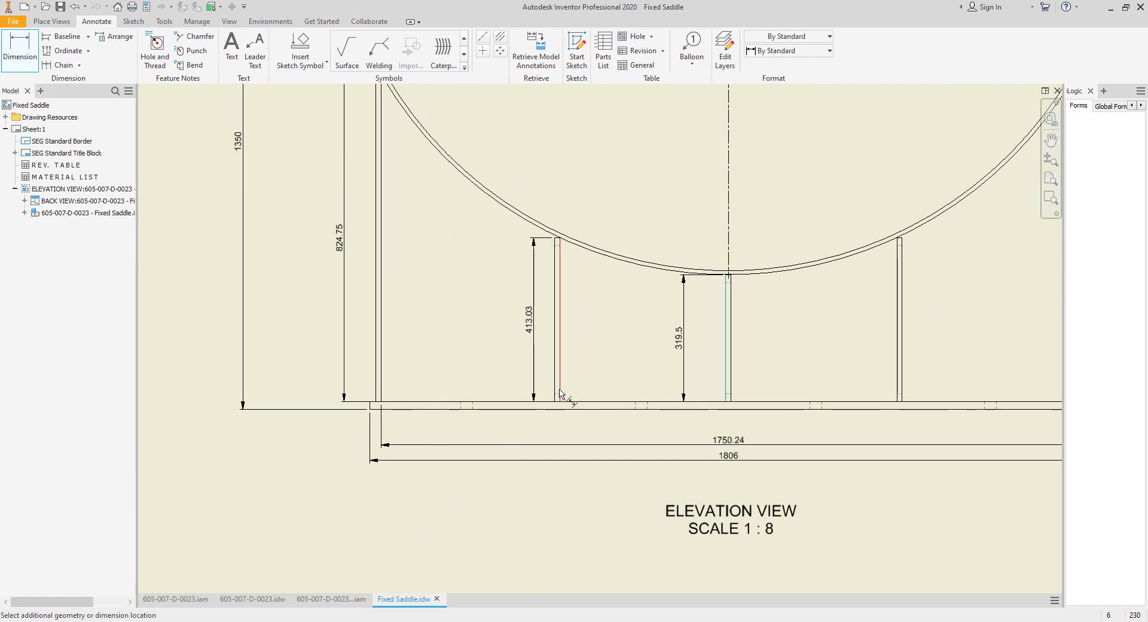
left_click(560, 393)
left_click(642, 429)
left_click(731, 386)
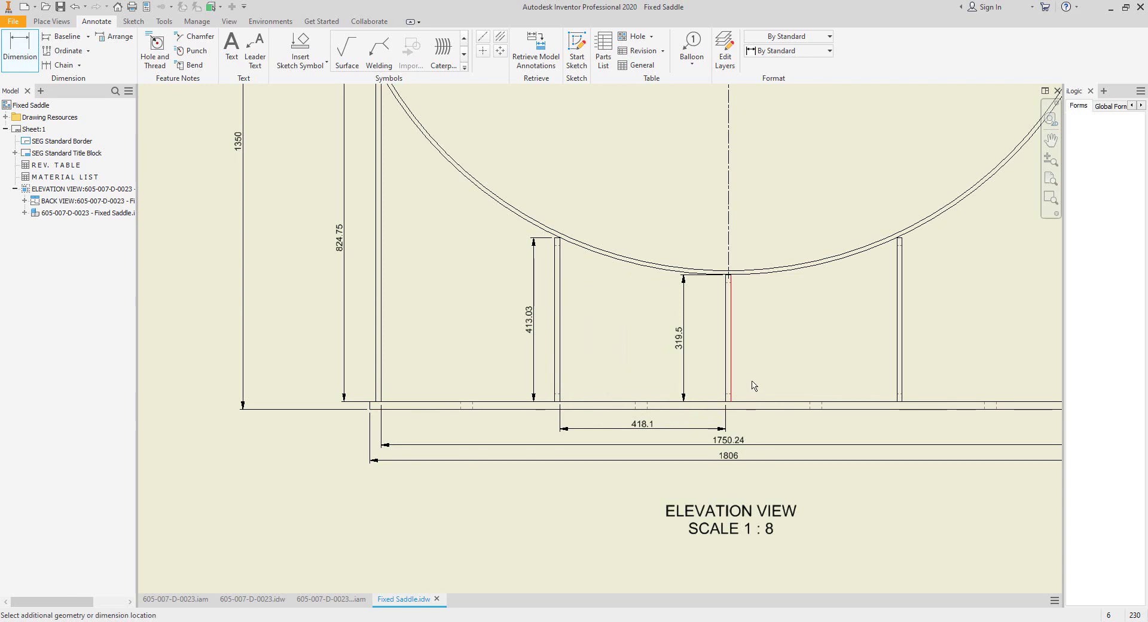
left_click(897, 377)
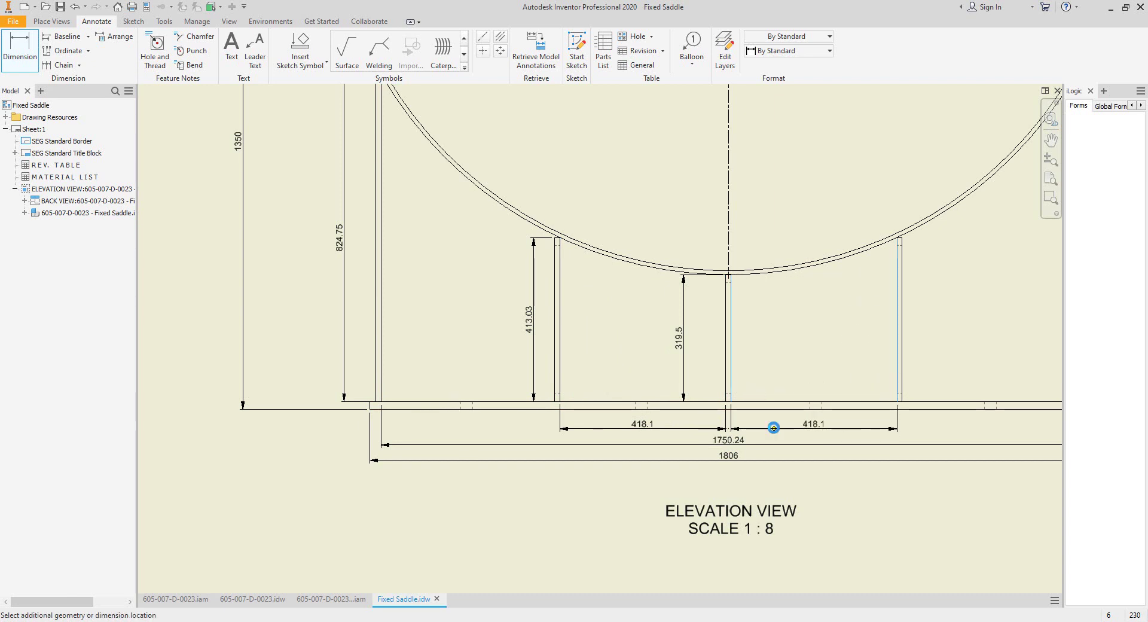
left_click(774, 428)
middle_click_drag(791, 421, 550, 364)
scroll(604, 392, "down", 3)
right_click(581, 313)
left_click(619, 318)
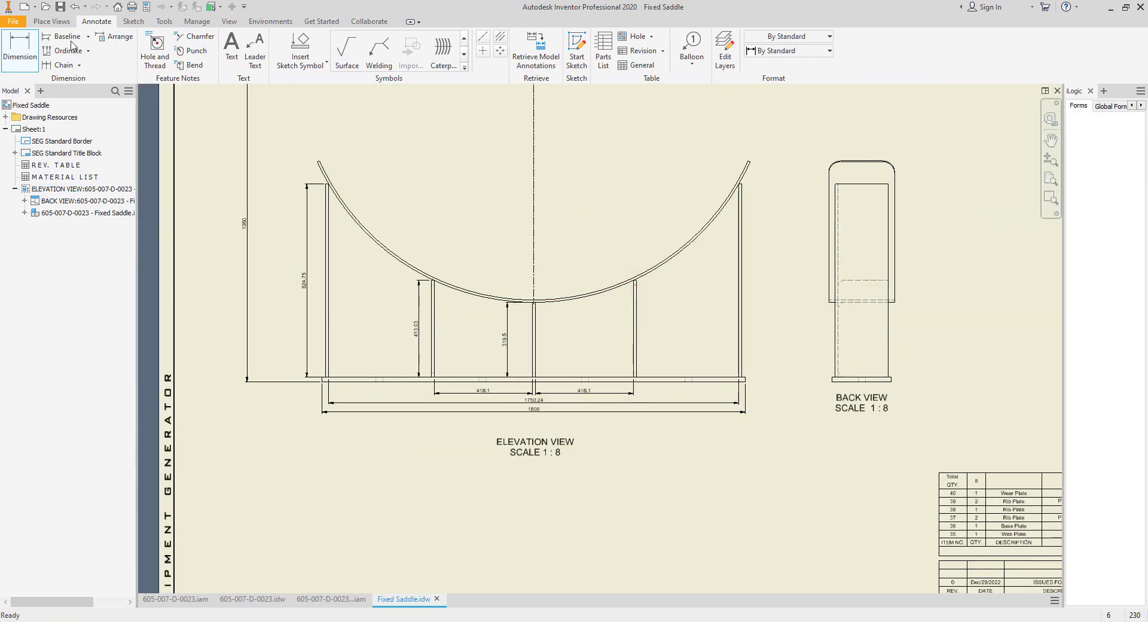
Step: Start a section view with a horizontal section line crossing all the ribs just above the base plate in the elevation view
left_click(51, 21)
left_click(102, 47)
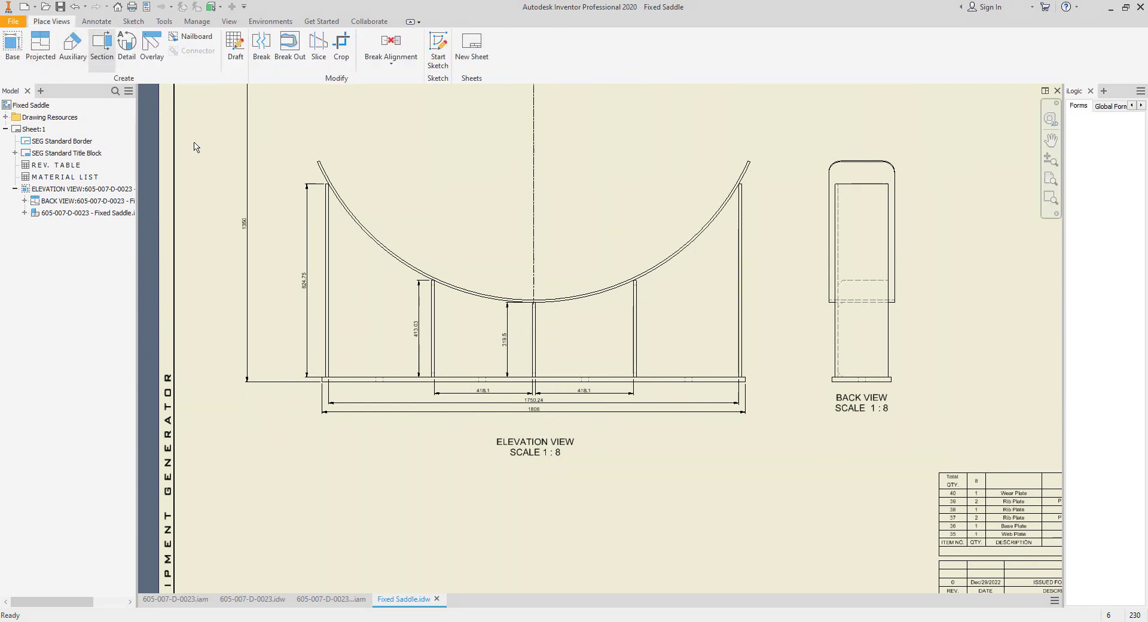
left_click(348, 353)
left_click(291, 355)
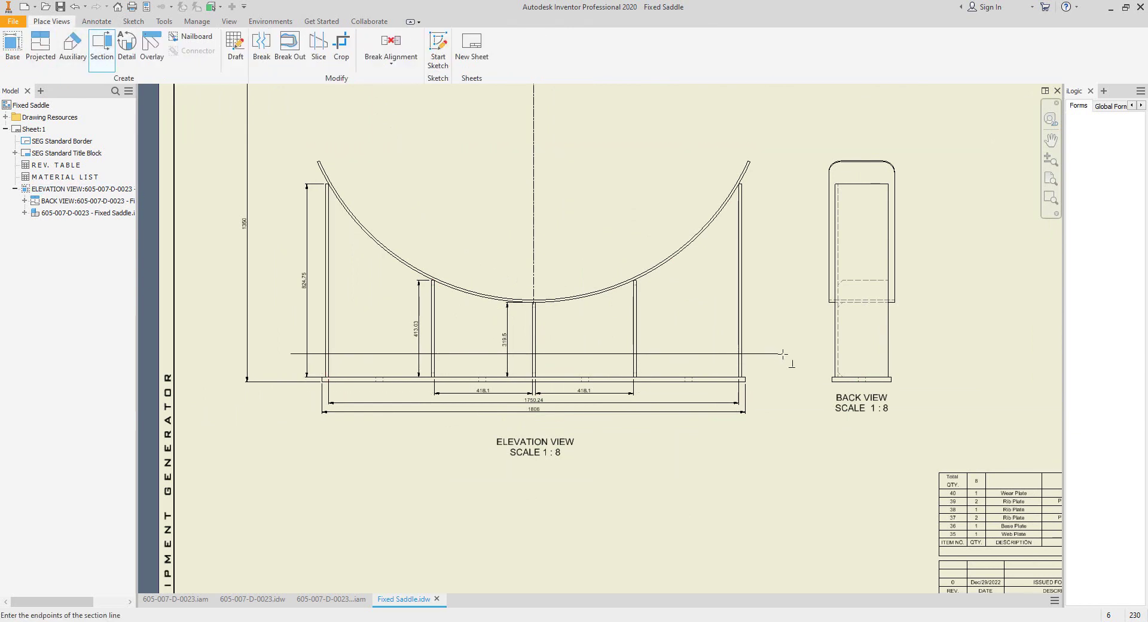
left_click(763, 355)
right_click(765, 356)
left_click(783, 352)
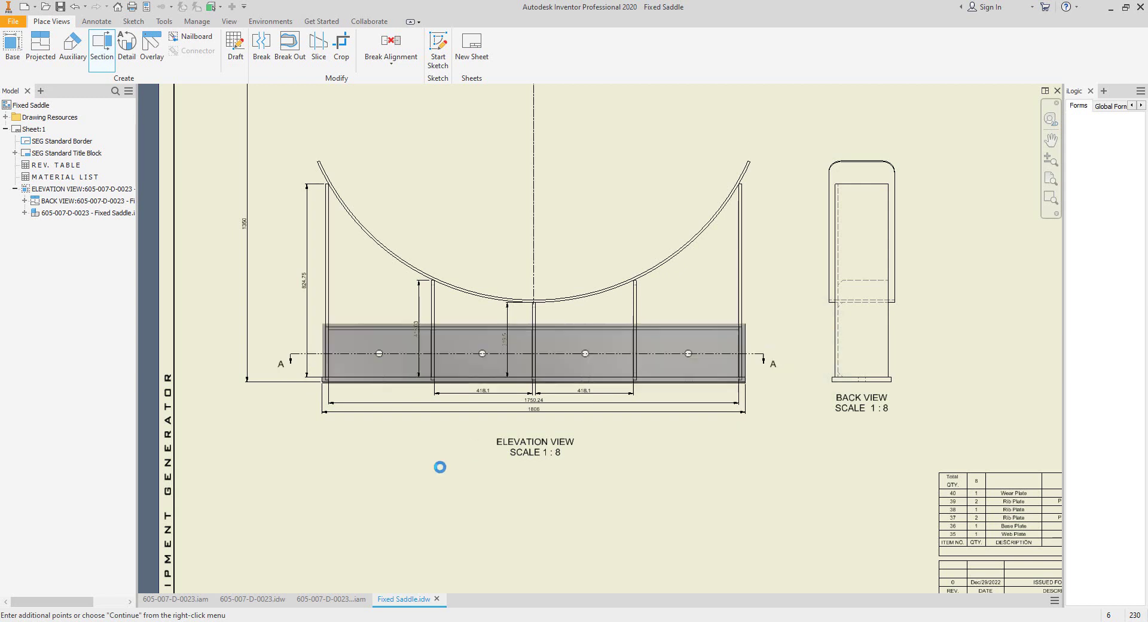
Step: Place section view A-A below the elevation view and move its label farther down to clear space for dimensions
scroll(492, 386, "down", 3)
middle_click_drag(504, 580, 492, 372)
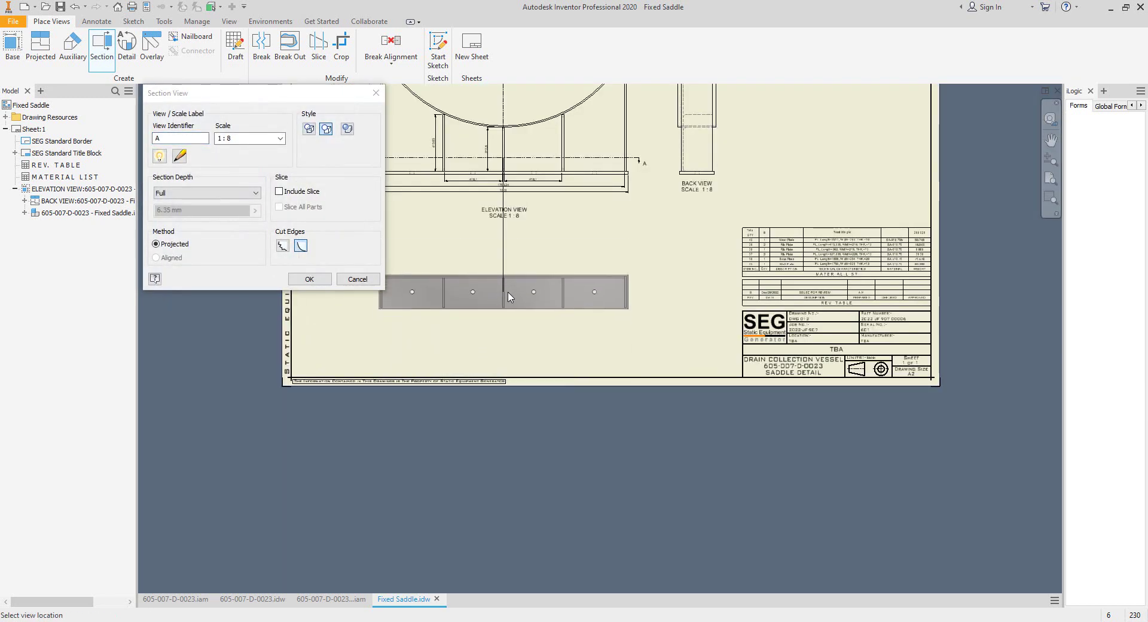
left_click(503, 298)
left_click(504, 302)
scroll(504, 302, "up", 3)
scroll(514, 335, "up", 1)
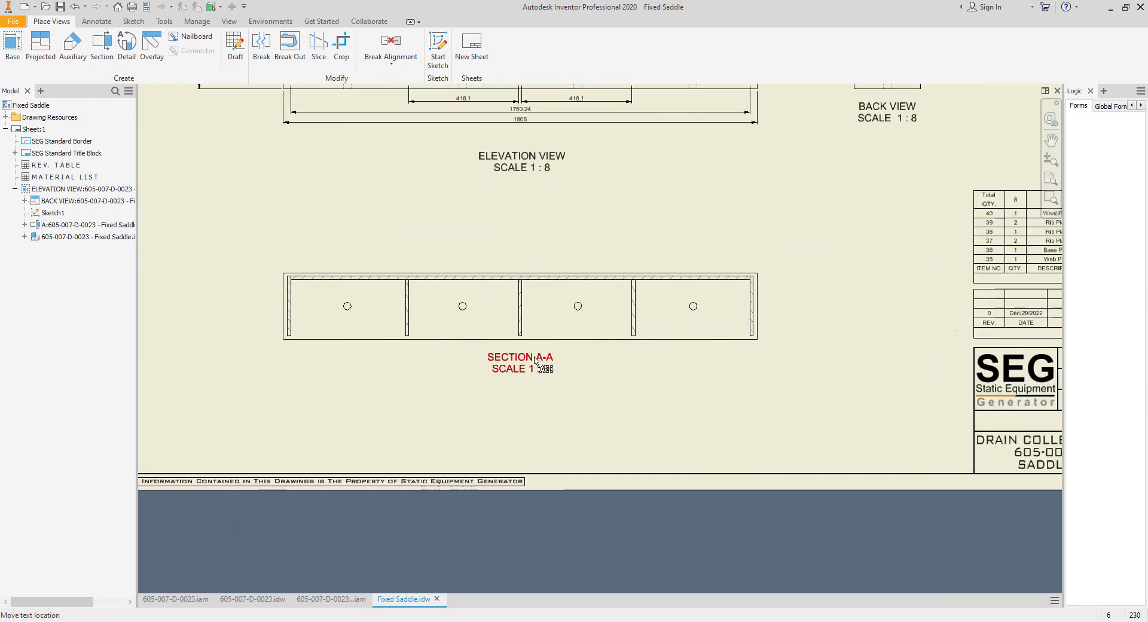
left_click_drag(536, 375, 538, 407)
Step: Add centre marks to the four base plate holes in section A-A
left_click(96, 21)
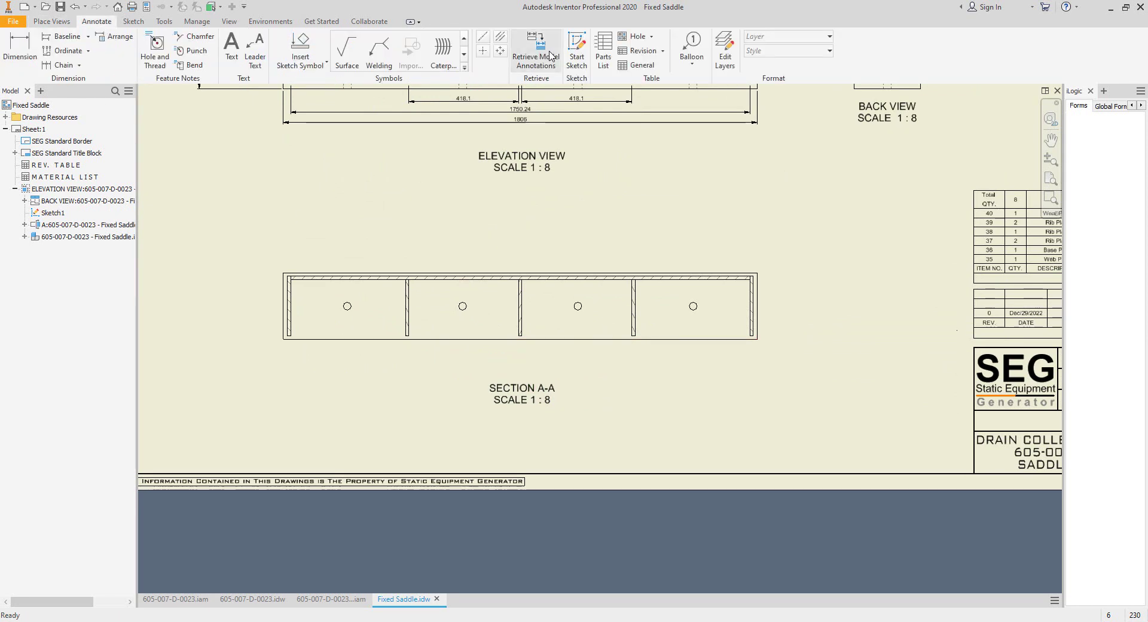
left_click(483, 51)
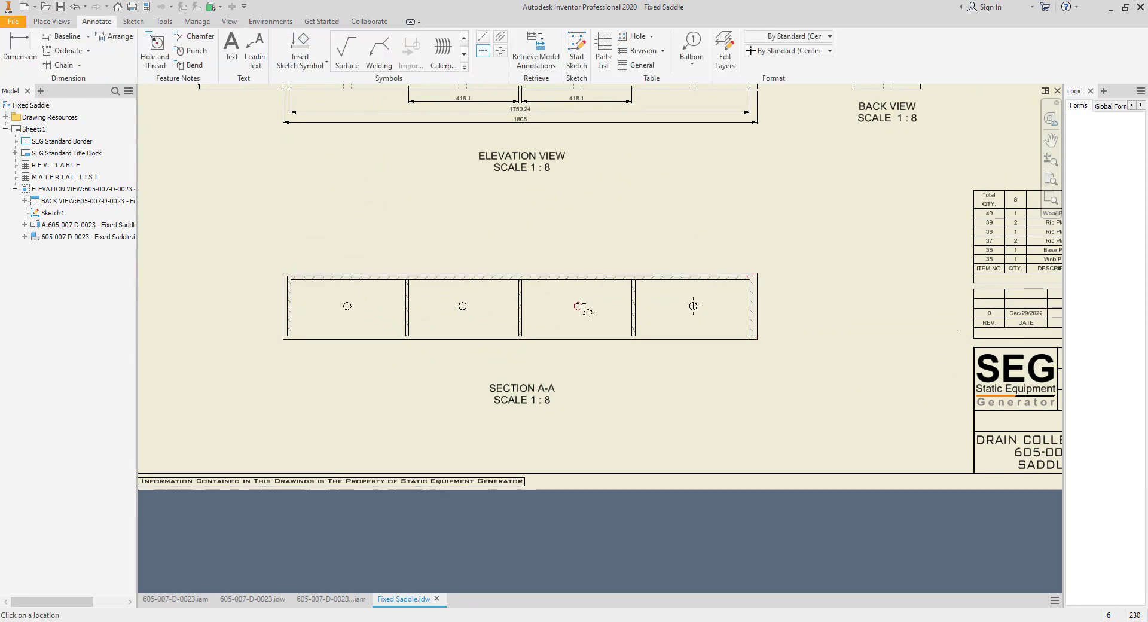
left_click(463, 309)
left_click(346, 308)
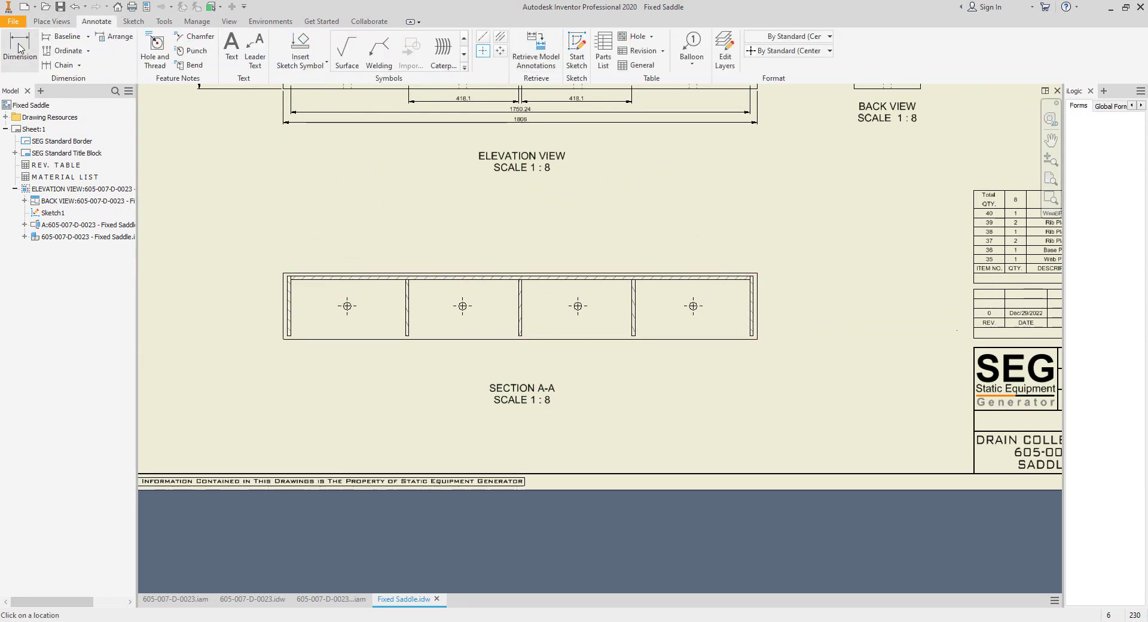
Step: Dimension the first hole's centre from both long edges of the base plate in section A-A, aligning the two dimensions
key("d")
left_click(347, 305)
left_click(326, 275)
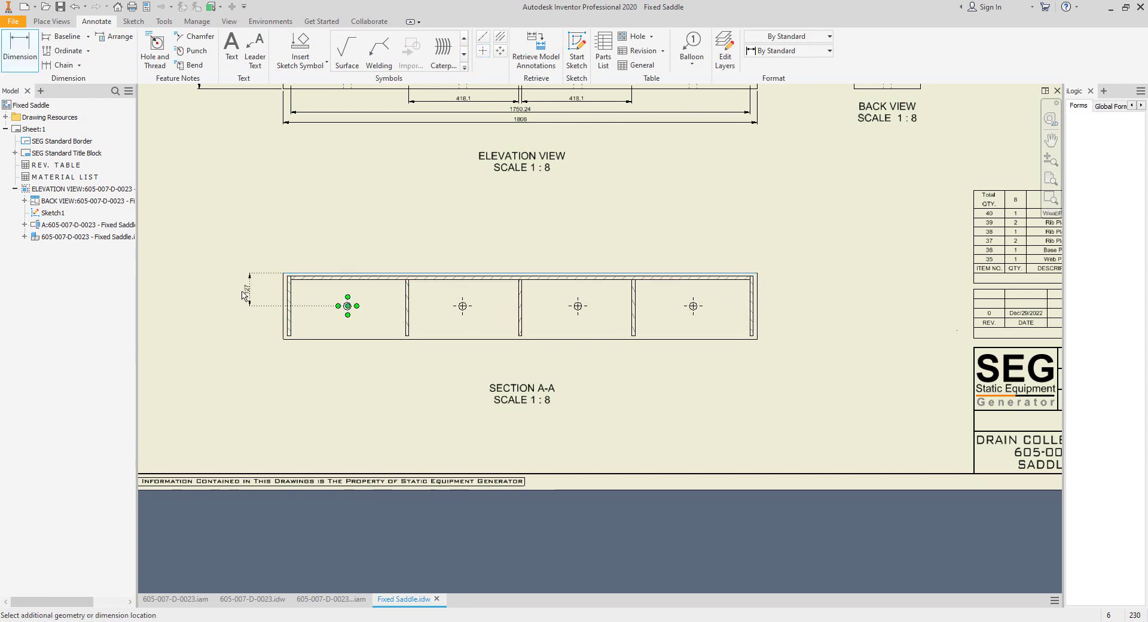
left_click(268, 293)
scroll(354, 308, "up", 3)
left_click(351, 308)
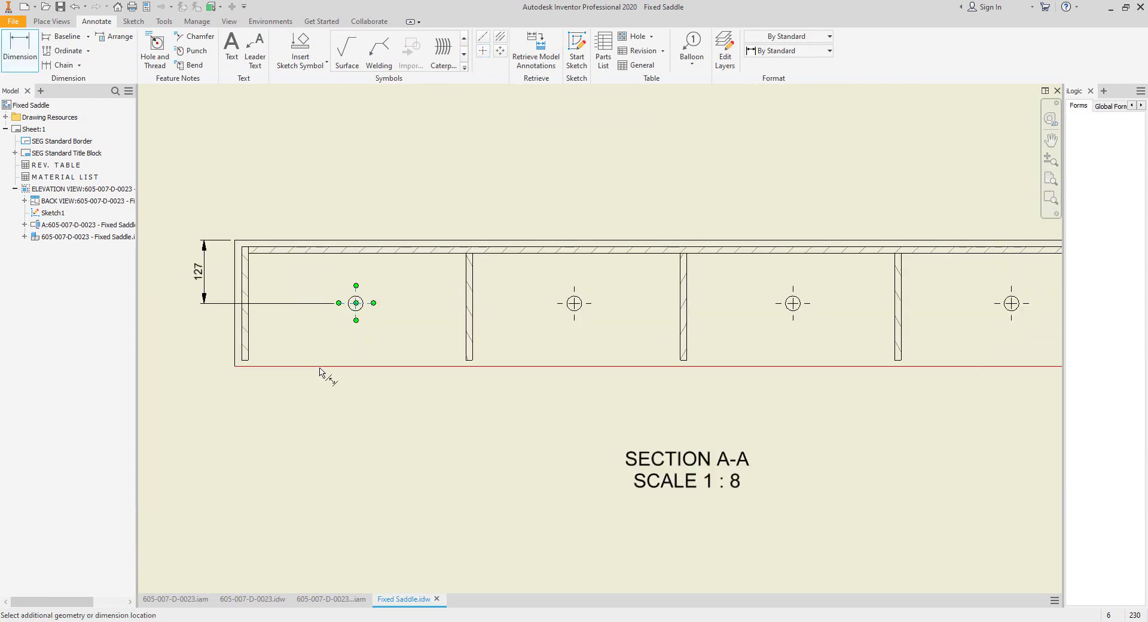
left_click(323, 366)
left_click(204, 334)
Step: Dimension the base plate's overall width in section A-A, outside the two hole-offset dimensions
left_click(233, 318)
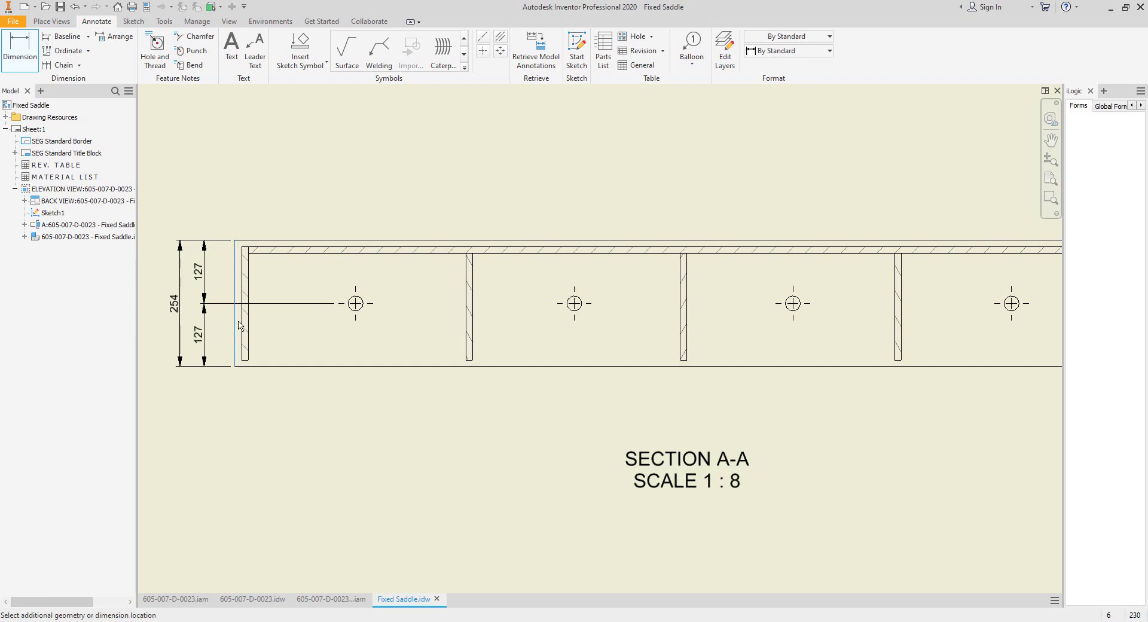
middle_click_drag(233, 319, 355, 337)
left_click(279, 323)
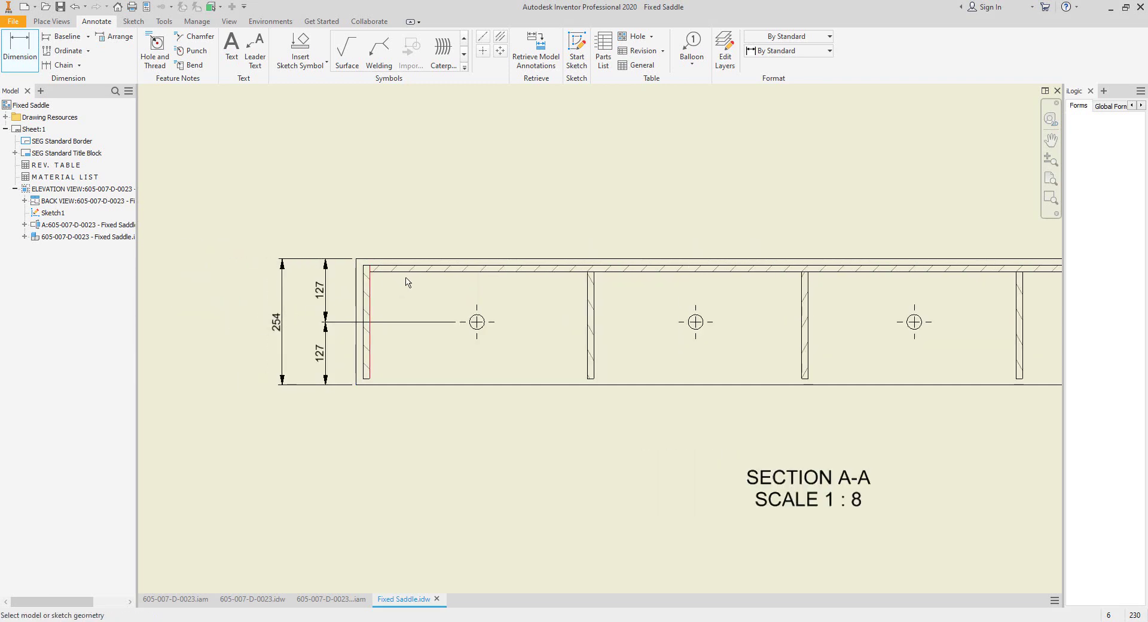
Step: Dimension the offset from the base plate's long edge to the web plate's outer face and move its text clear above the view
left_click(452, 265)
left_click(456, 259)
scroll(346, 261, "up", 3)
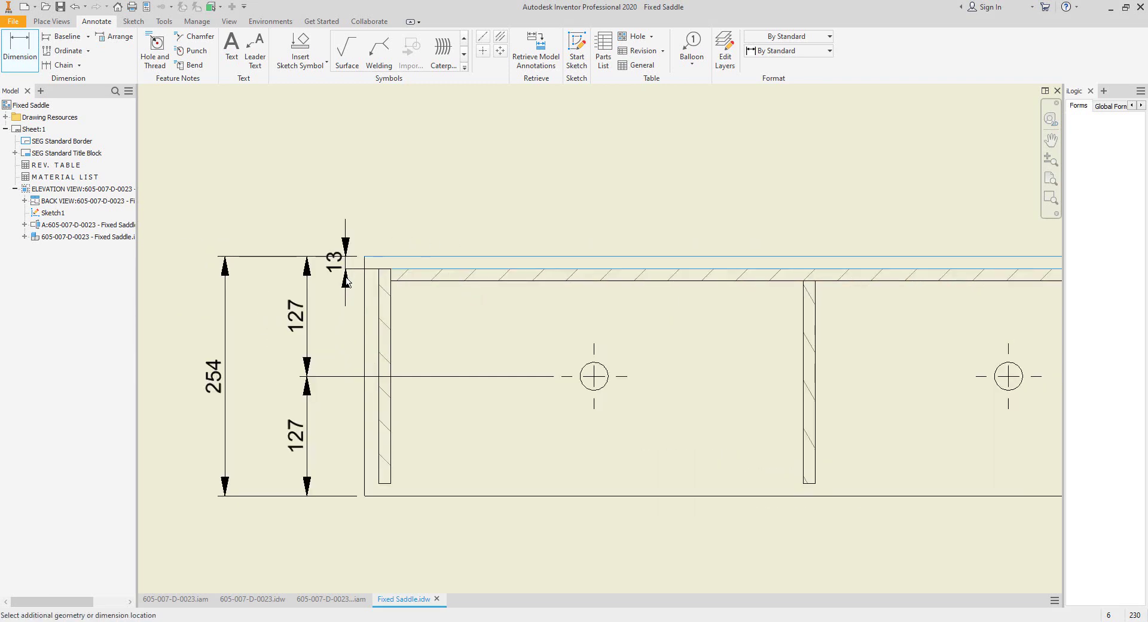
left_click(345, 261)
right_click(398, 209)
left_click(341, 208)
left_click_drag(338, 260, 324, 197)
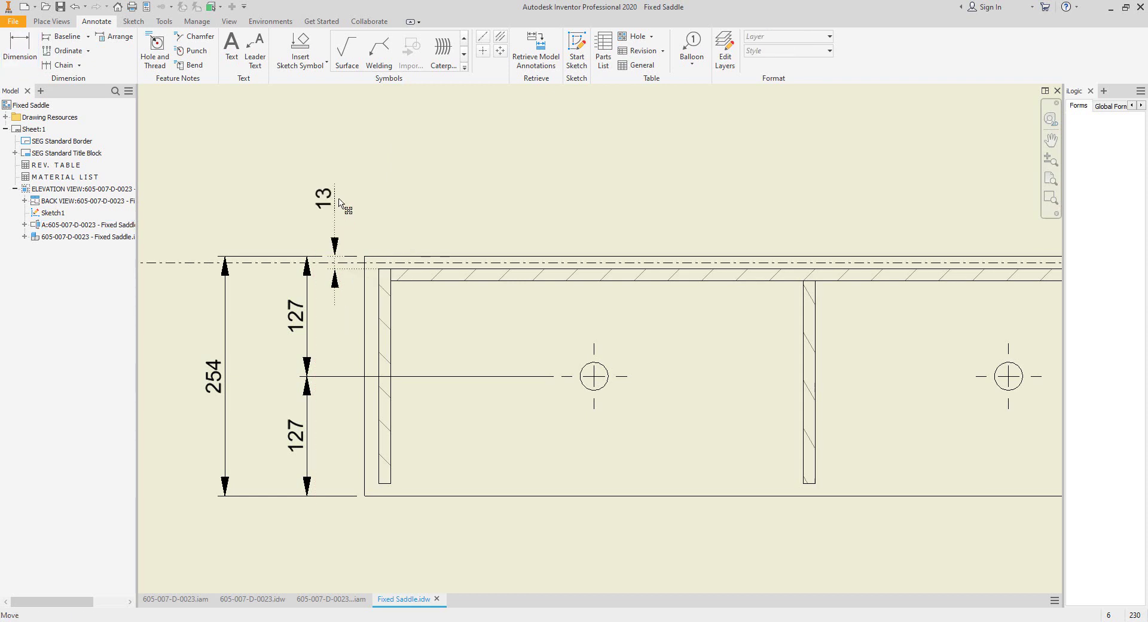
Step: Dimension the distance from the base plate's end to the first hole's centre, placing it below section A-A
key("d")
left_click(584, 400)
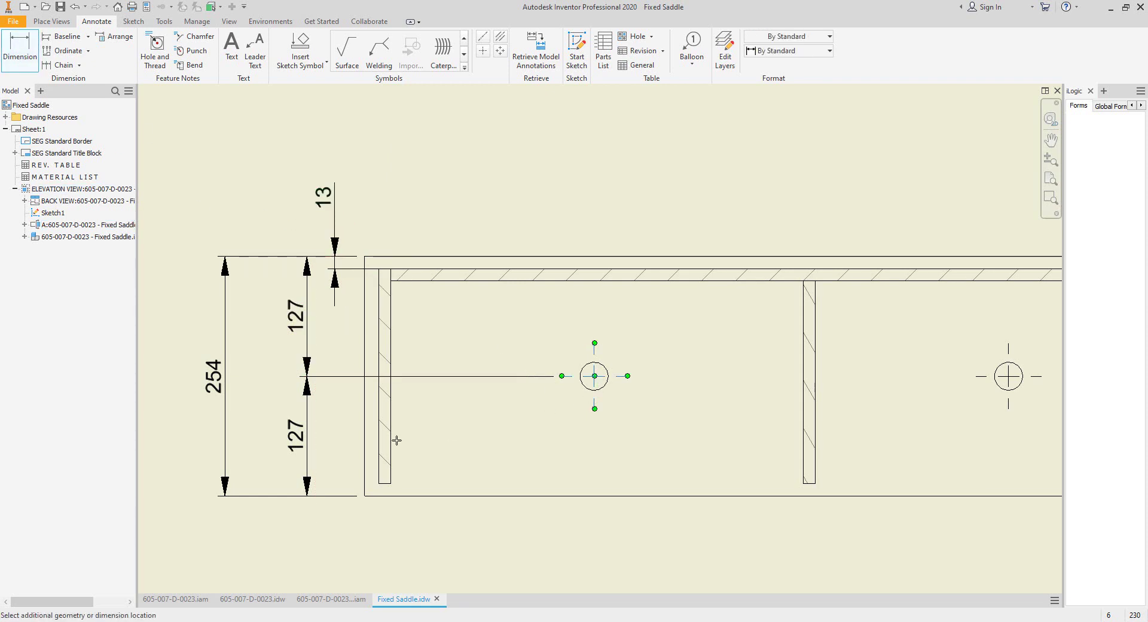
left_click(365, 425)
scroll(454, 472, "down", 3)
left_click(465, 497)
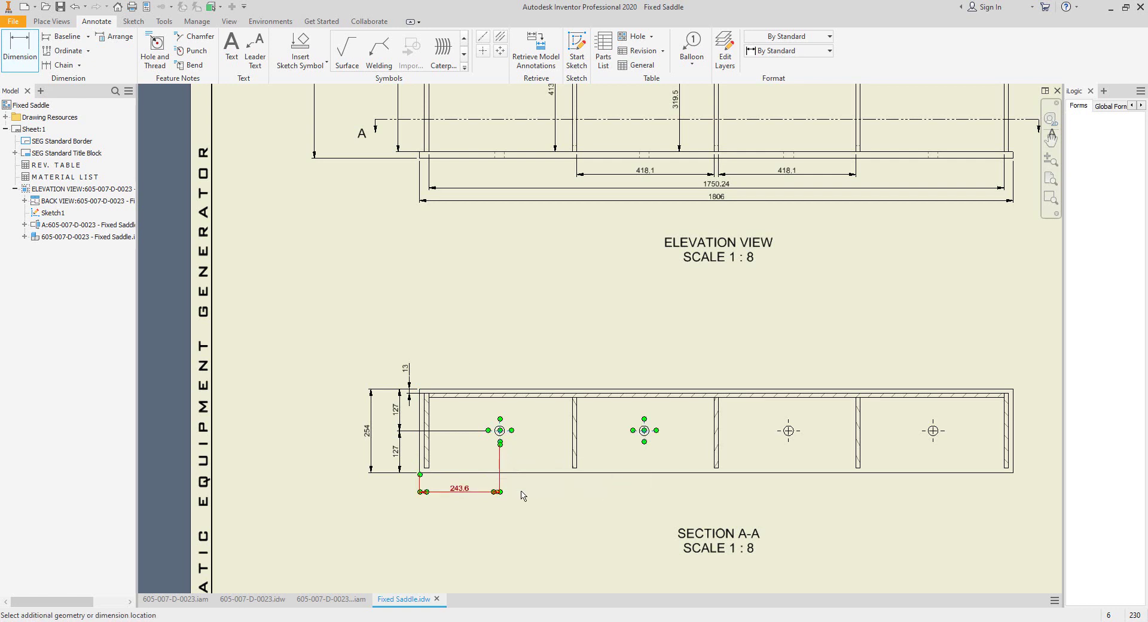
Step: Dimension the three centre-to-centre hole spacings and the last hole's distance to the base plate's opposite end, all in one line
left_click(578, 499)
left_click(645, 430)
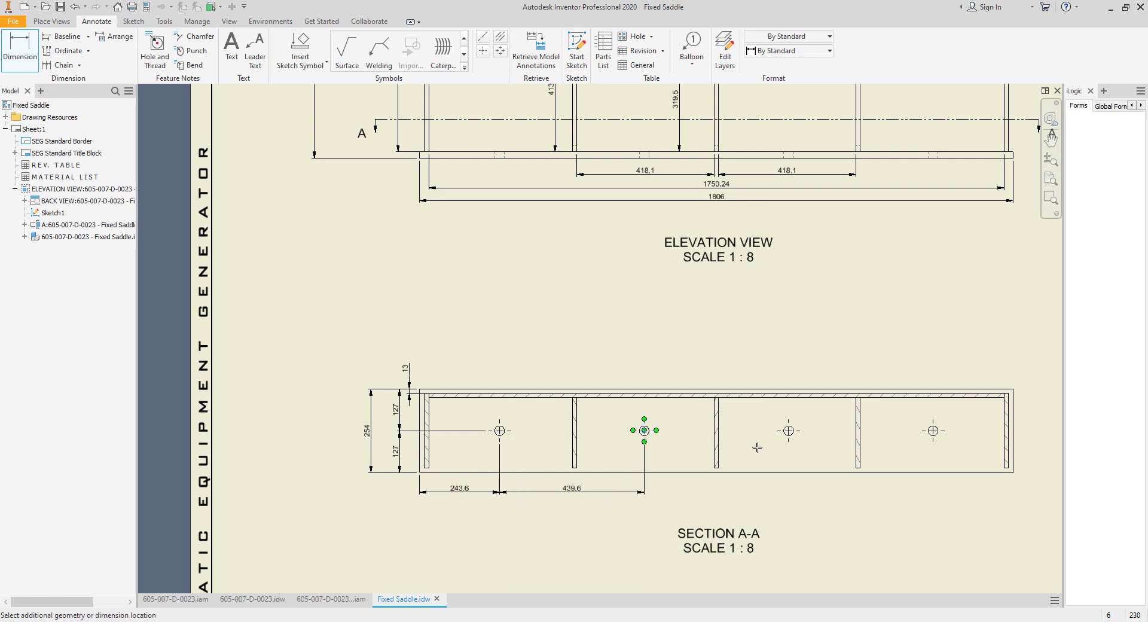
left_click(789, 443)
left_click(717, 497)
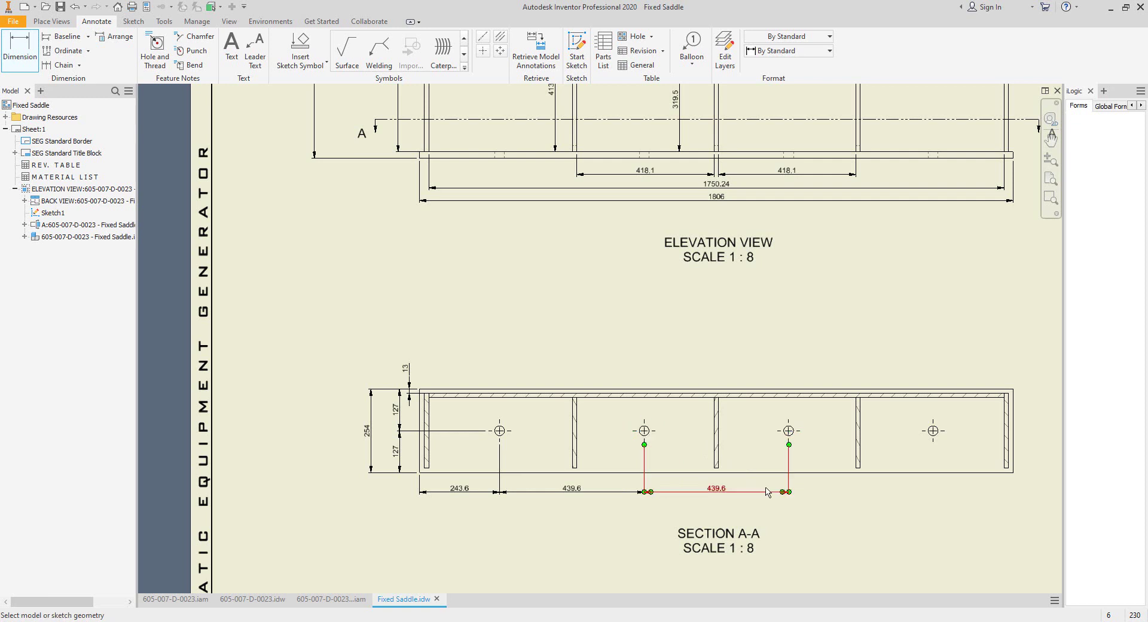
middle_click_drag(803, 474, 674, 411)
left_click(660, 368)
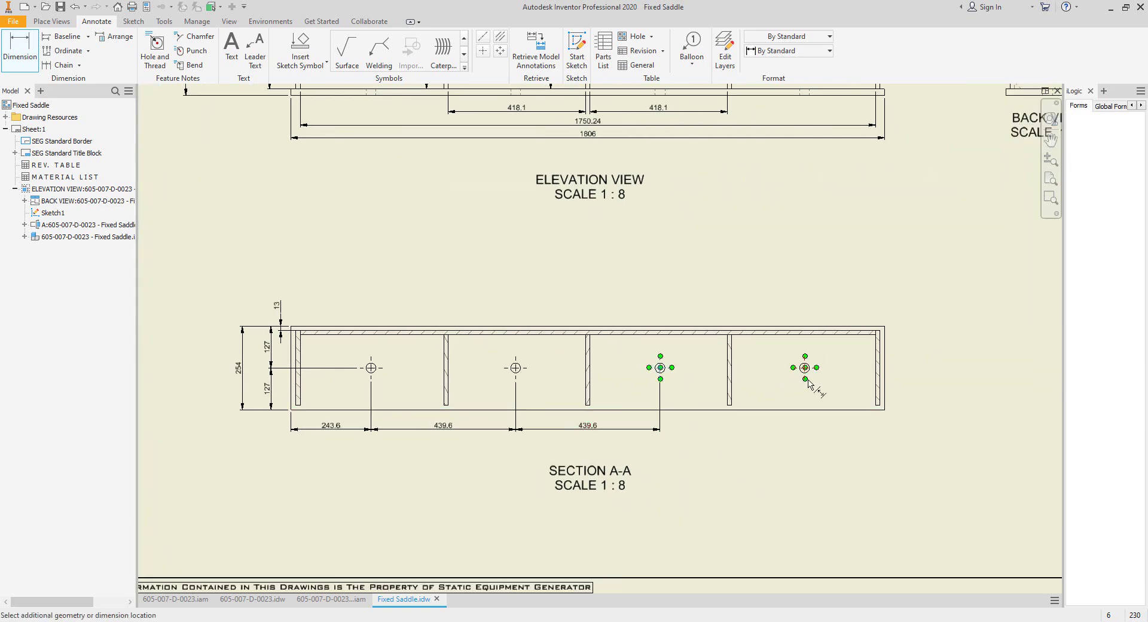
left_click(639, 436)
left_click(805, 368)
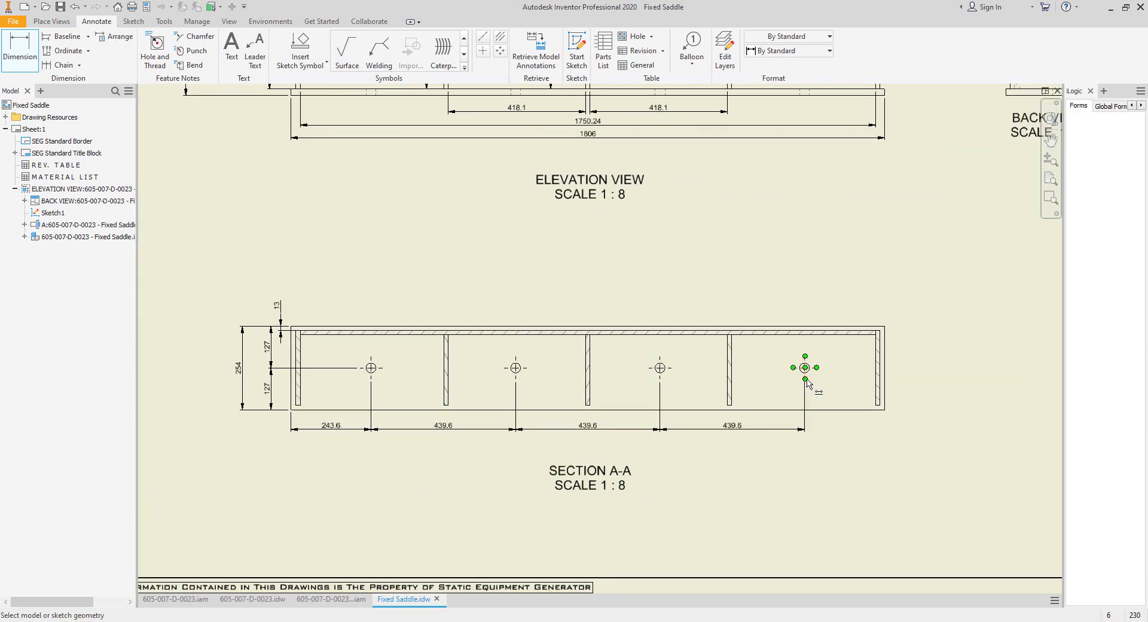
left_click(837, 430)
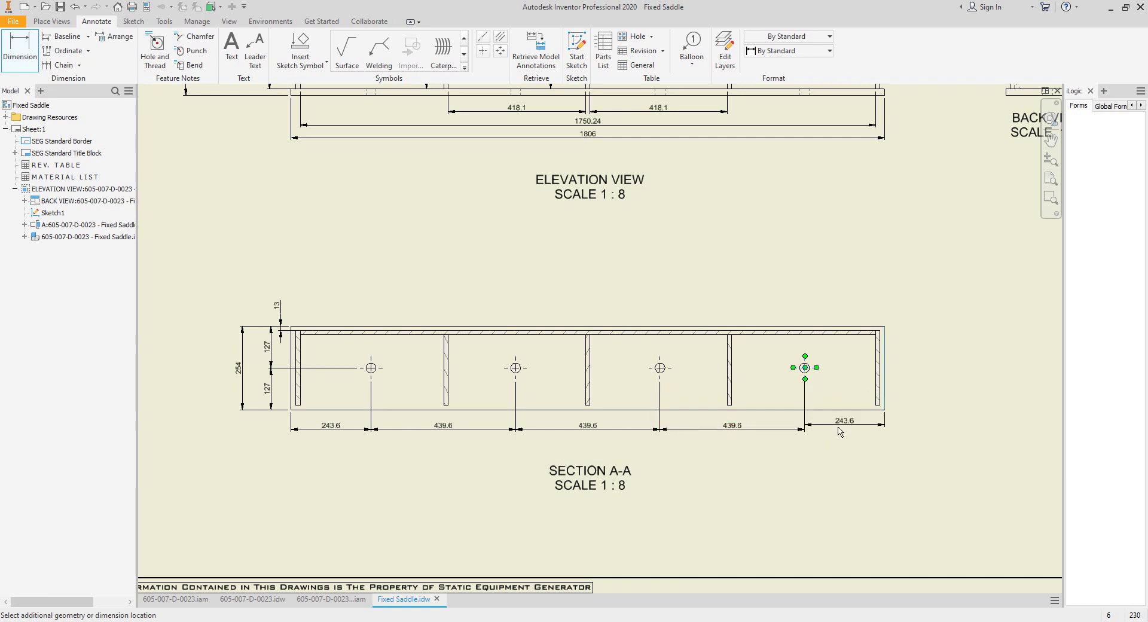
Step: Dimension the length of the end rib plate beside section A-A
scroll(881, 350, "up", 3)
left_click(880, 350)
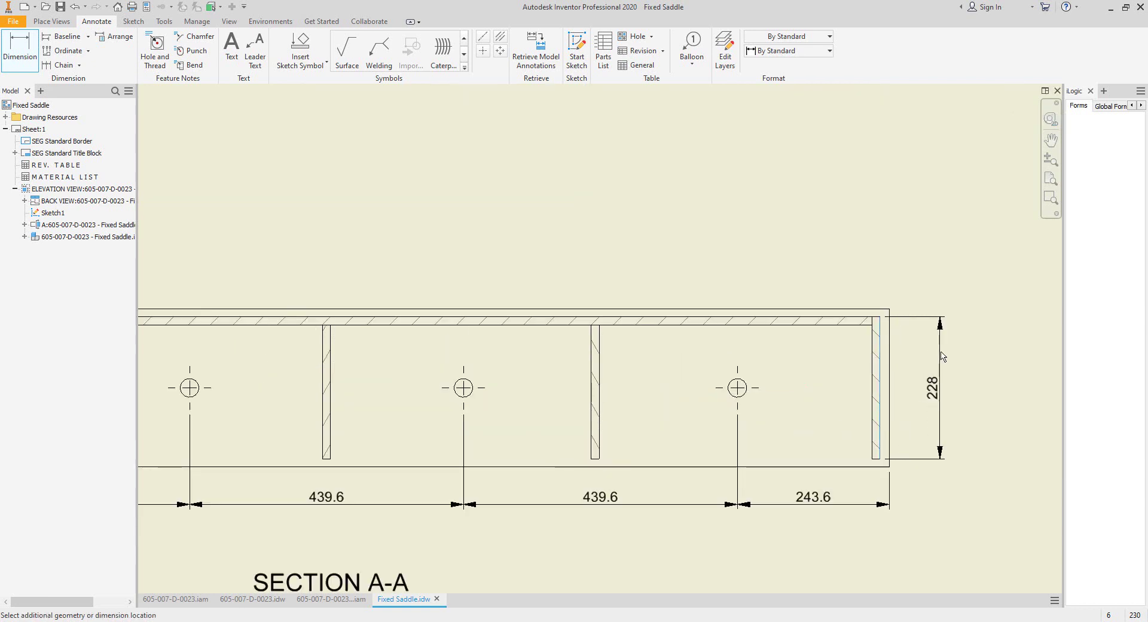
left_click(951, 358)
scroll(897, 371, "down", 3)
Step: Dimension the diameter of the last base plate hole, placing the leader text above section A-A
scroll(683, 374, "up", 2)
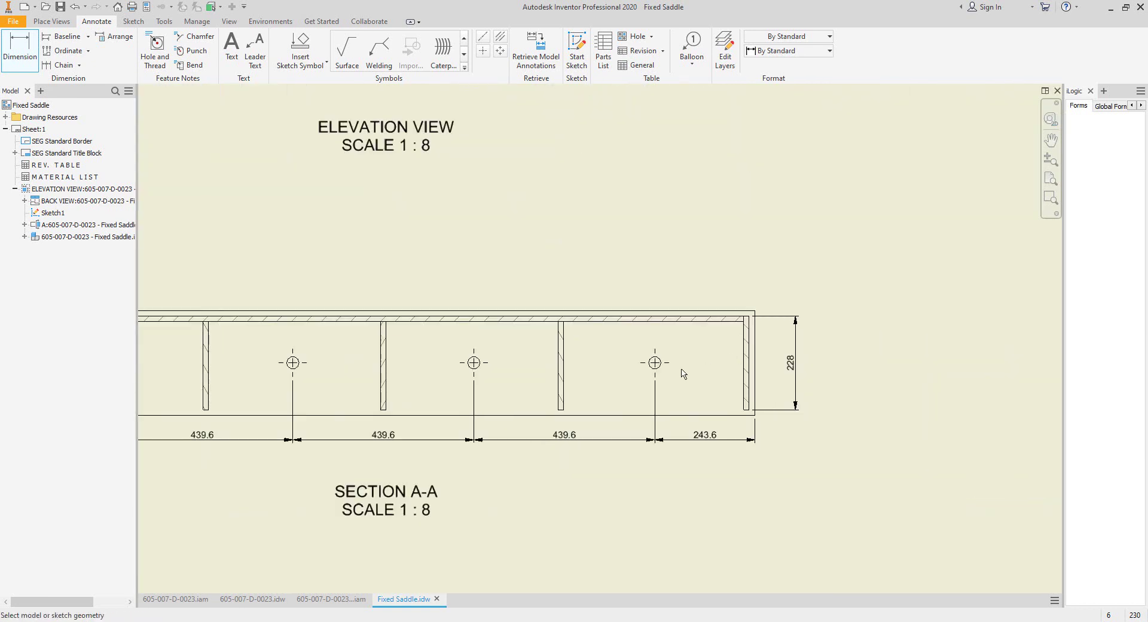
scroll(661, 363, "up", 2)
left_click(658, 365)
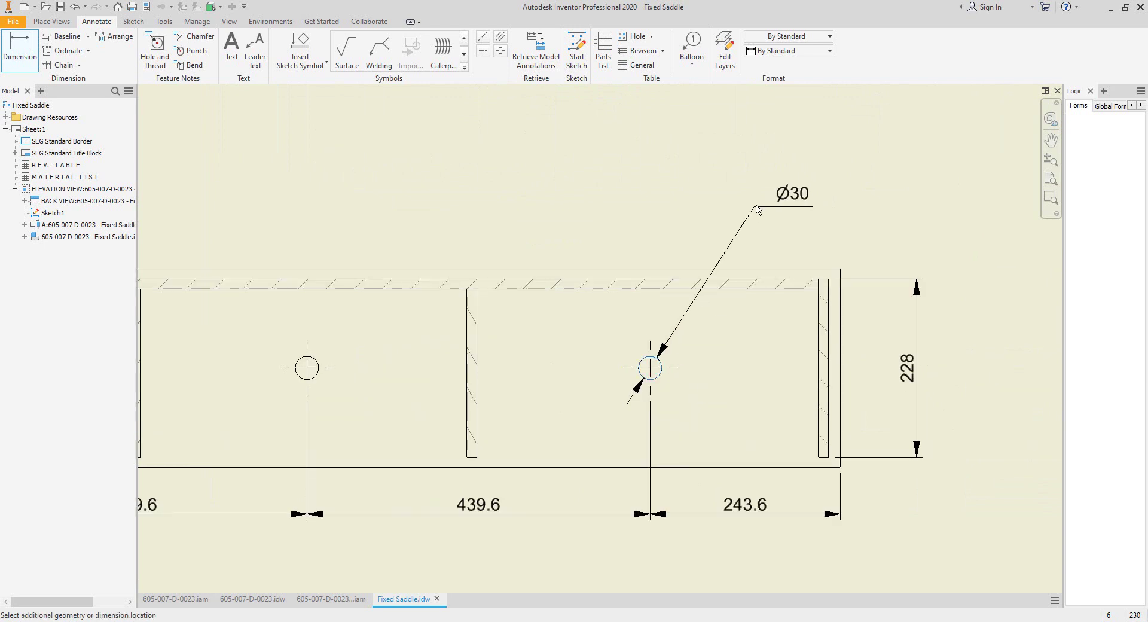
left_click(778, 200)
scroll(712, 241, "down", 4)
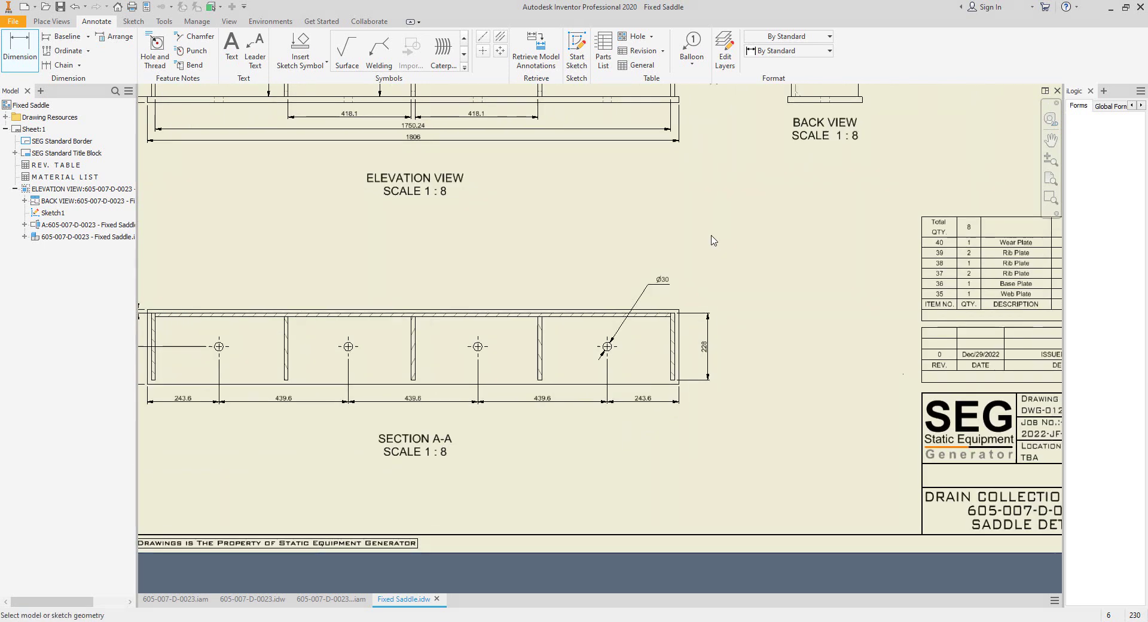
key("Escape")
Step: Add the text "FOR ANCHOR BOLT M28" beneath the base plate hole's diameter dimension in section A-A
scroll(665, 283, "up", 2)
right_click(667, 281)
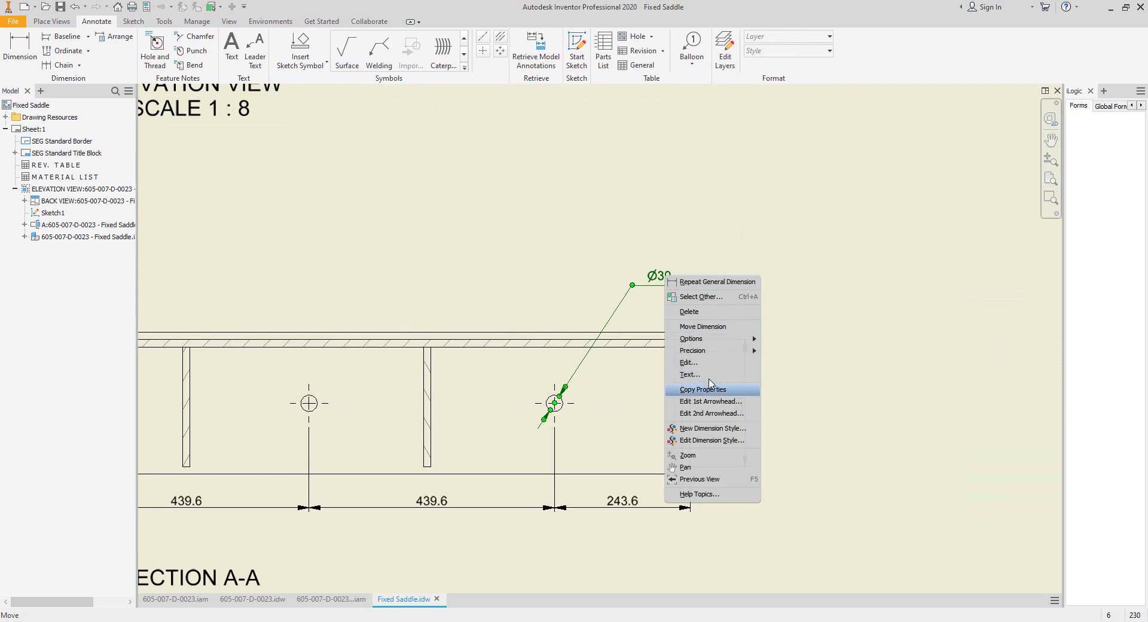
left_click(710, 382)
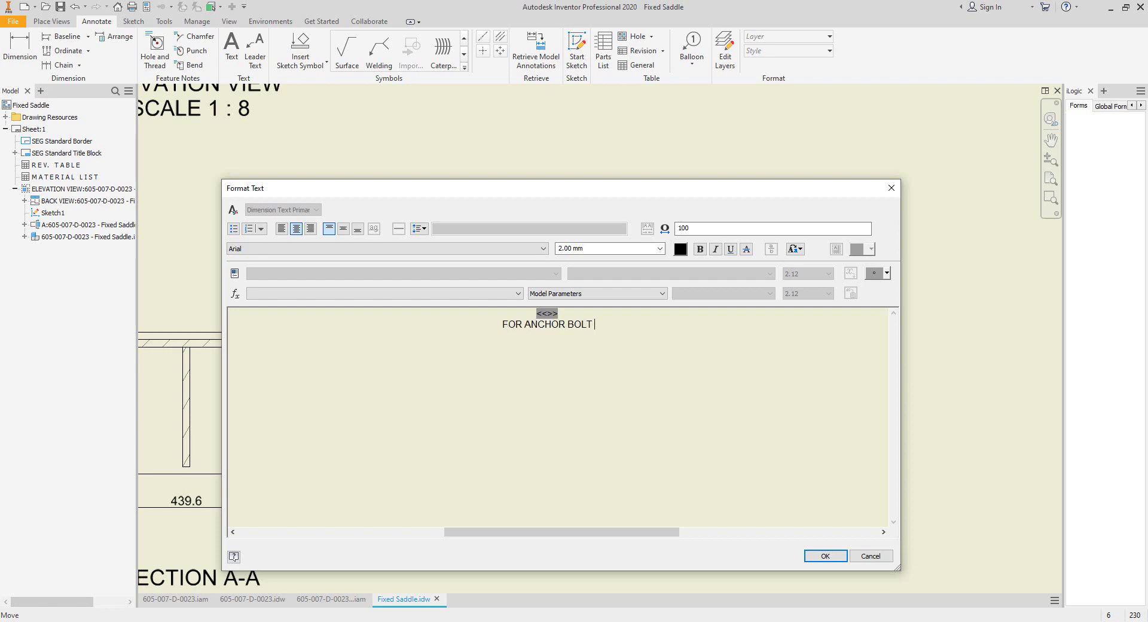
type("28")
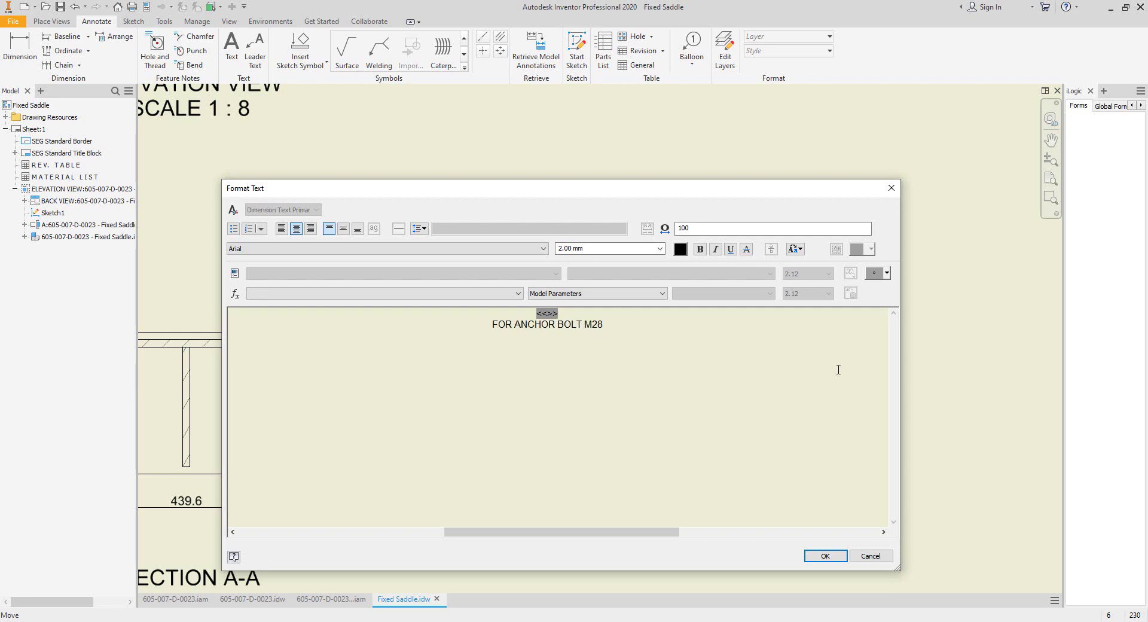
left_click(831, 560)
scroll(780, 326, "down", 5)
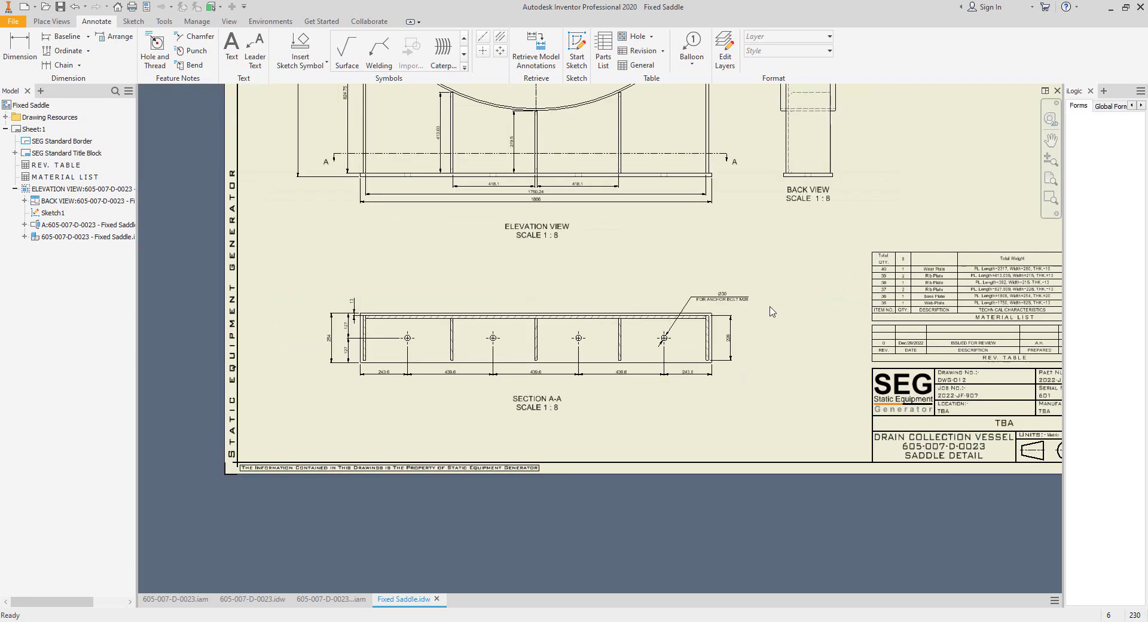
Step: Move the back view's label lower and dimension the base plate's width beneath that view
middle_click_drag(769, 310, 758, 352)
left_click_drag(752, 338, 752, 365)
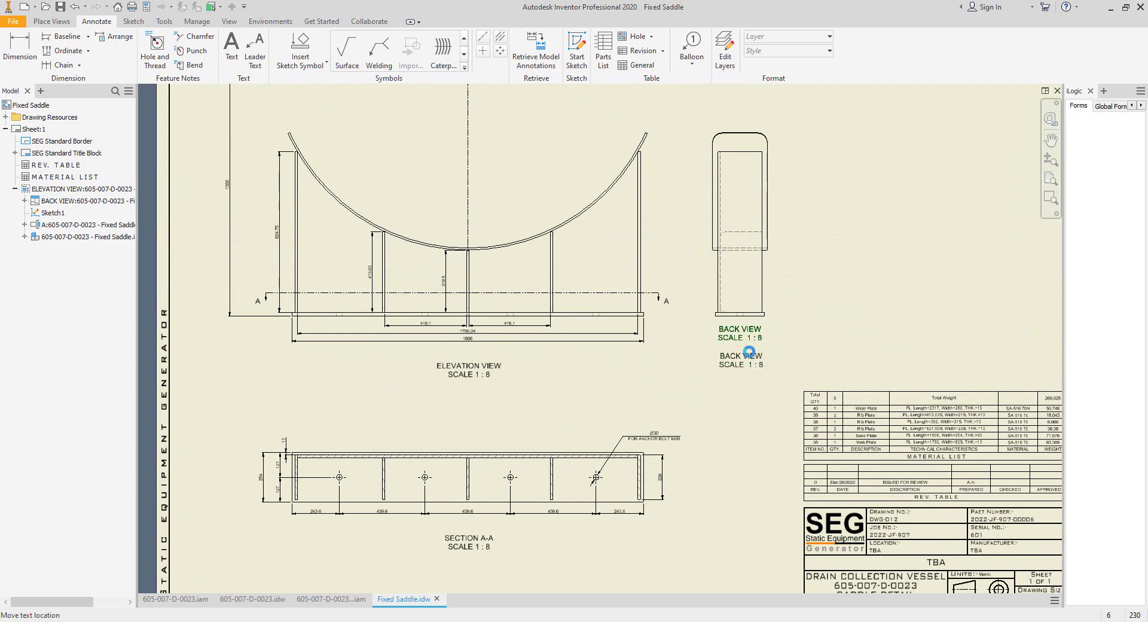
scroll(747, 316, "up", 3)
middle_click_drag(750, 317, 754, 403)
key("d")
key("d")
left_click(772, 410)
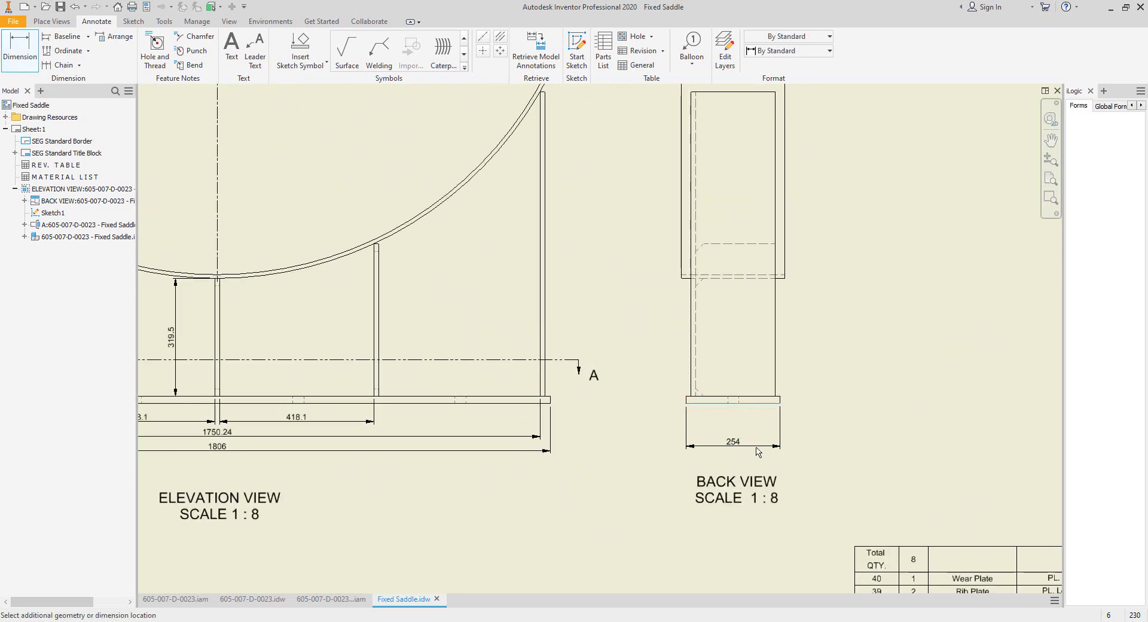
left_click(760, 450)
Step: Dimension the end rib plate's width below the back view, between the base plate and its width dimension
left_click(775, 383)
left_click(694, 374)
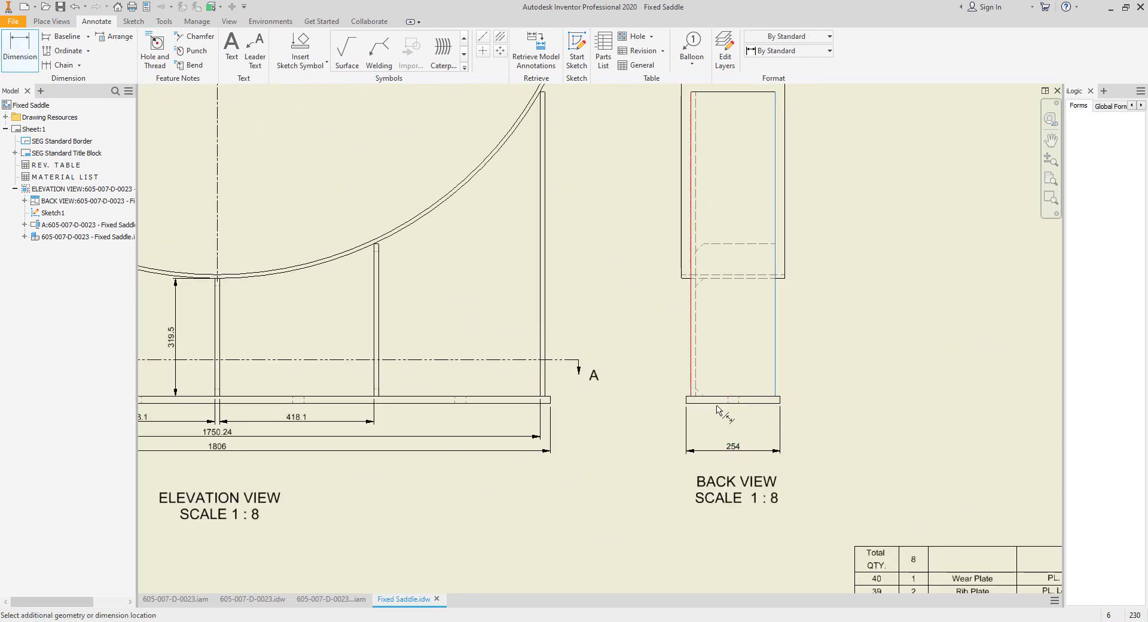
left_click(745, 428)
Step: Dimension the wear plate's width and the end rib plate's width above the back view
middle_click_drag(795, 191, 817, 384)
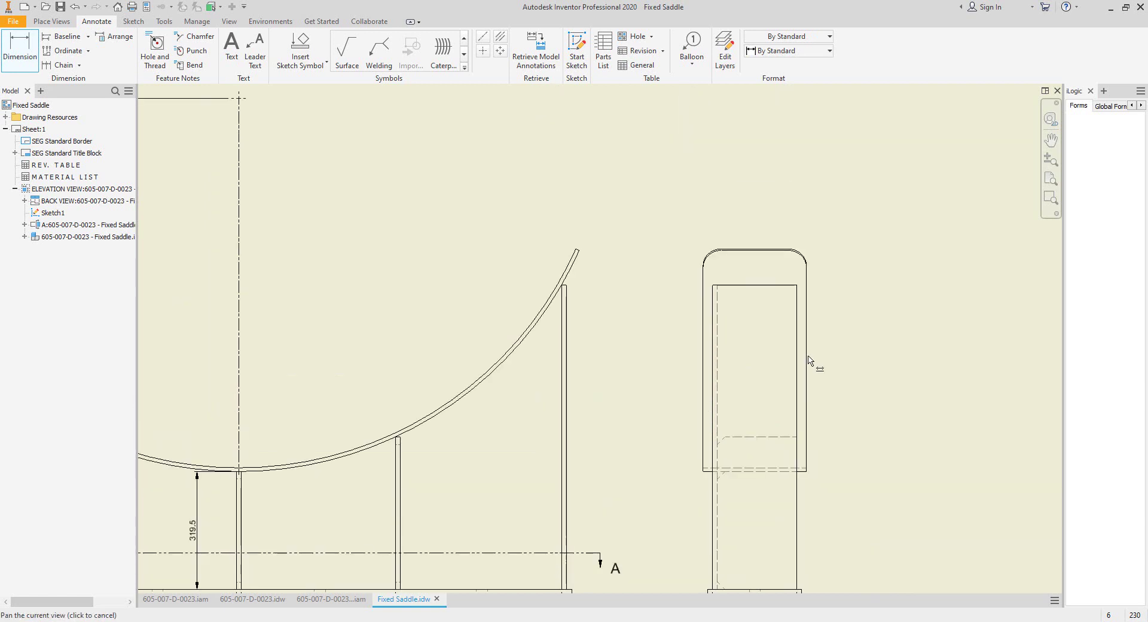
left_click(806, 359)
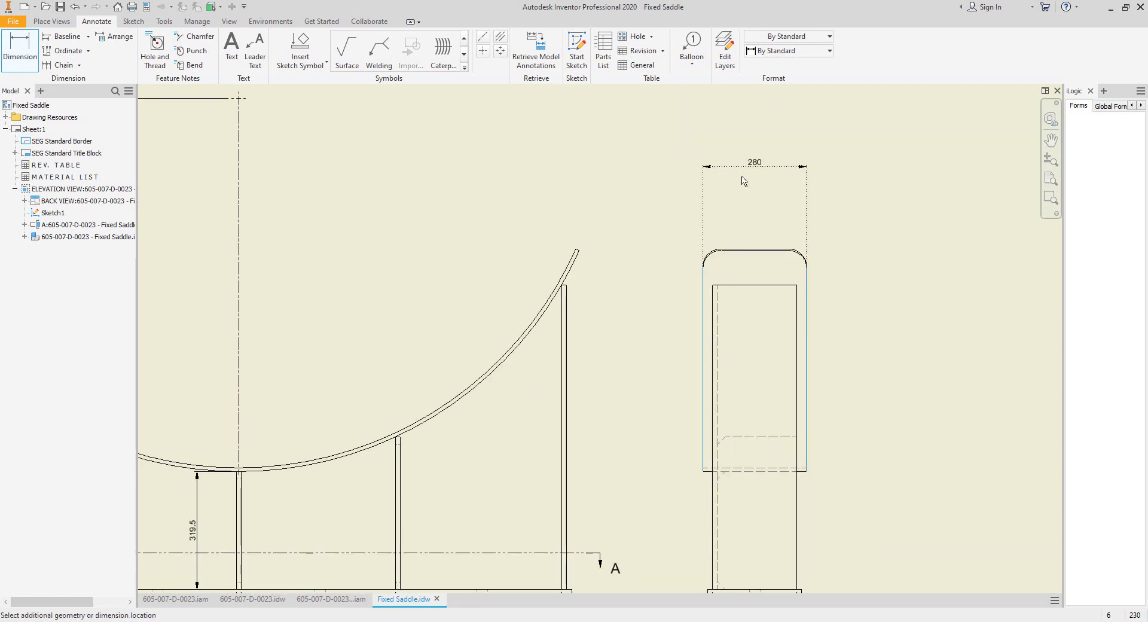
left_click(744, 181)
left_click(780, 285)
left_click(758, 192)
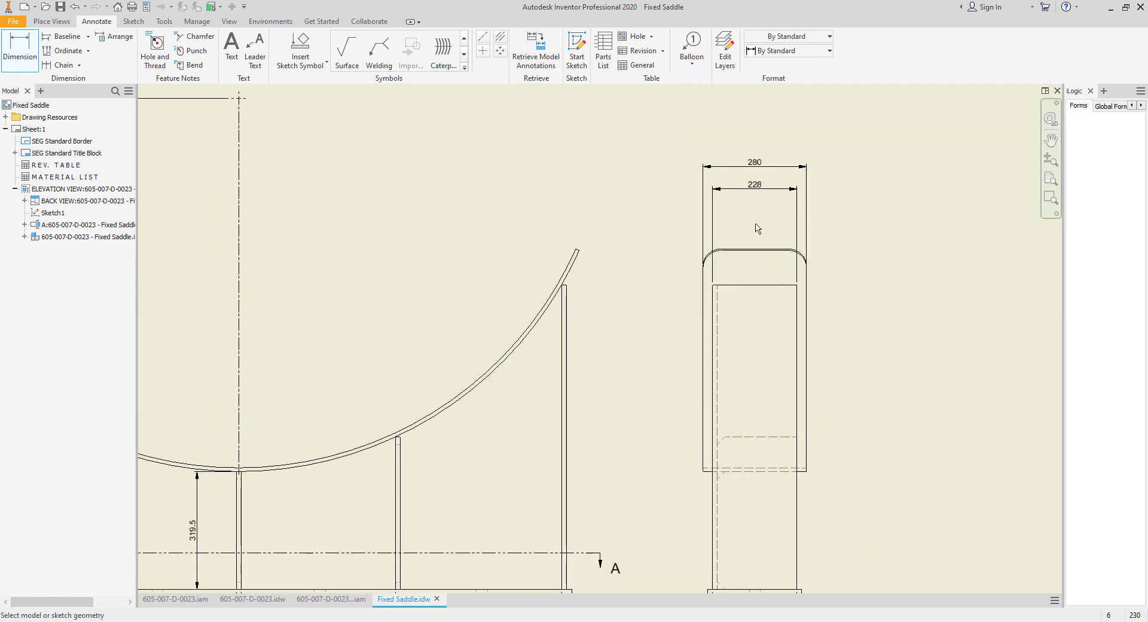
Step: Balloon the end rib plate in the elevation view using the Item No in Bill of material style, confirming its BOM properties
scroll(787, 364, "down", 5)
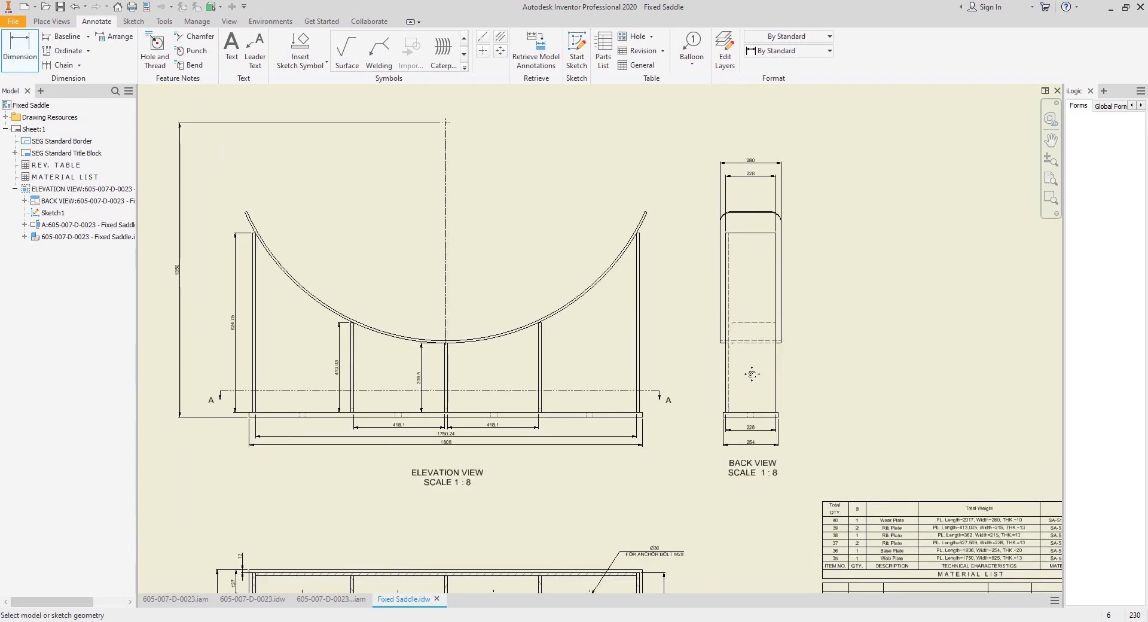
left_click(692, 51)
left_click(830, 50)
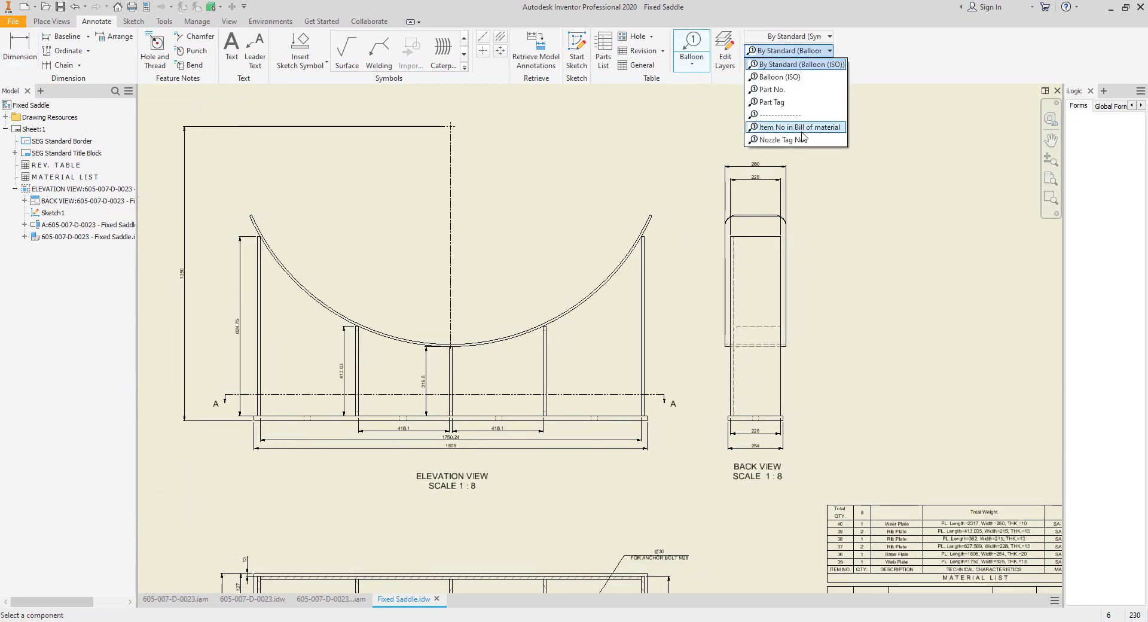
left_click(801, 129)
left_click(644, 344)
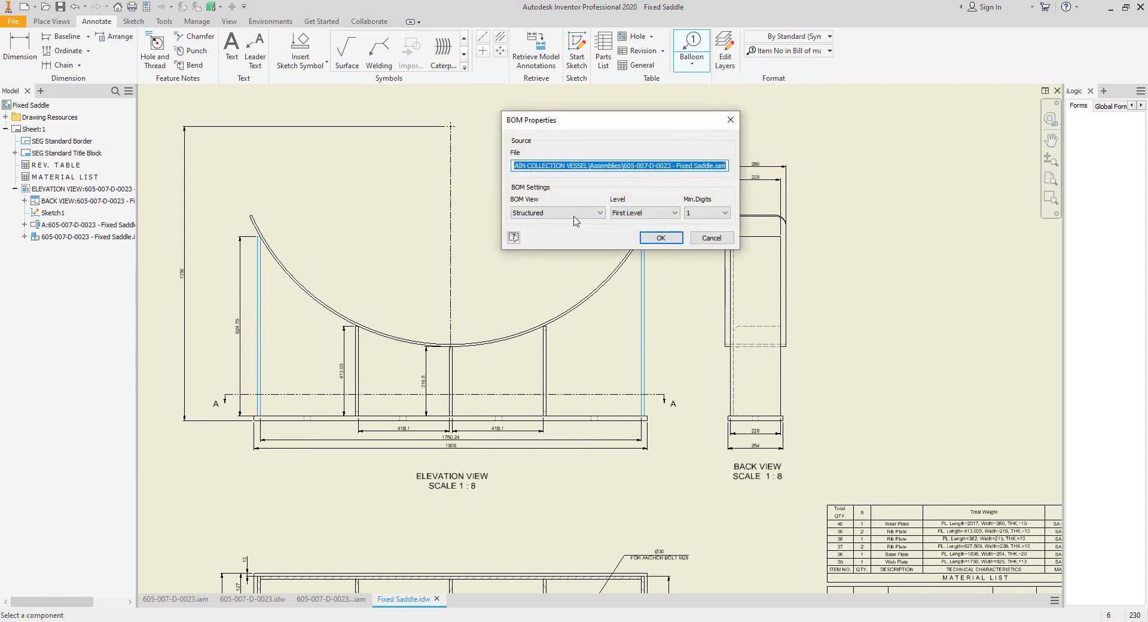
left_click(573, 216)
left_click(562, 250)
left_click(661, 237)
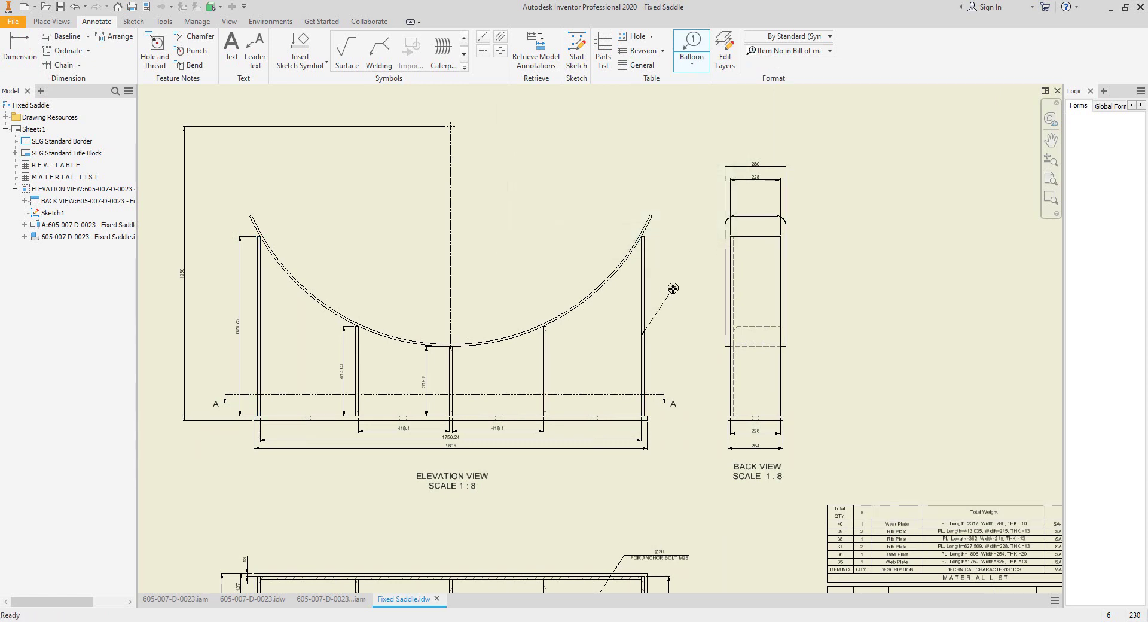
left_click(677, 294)
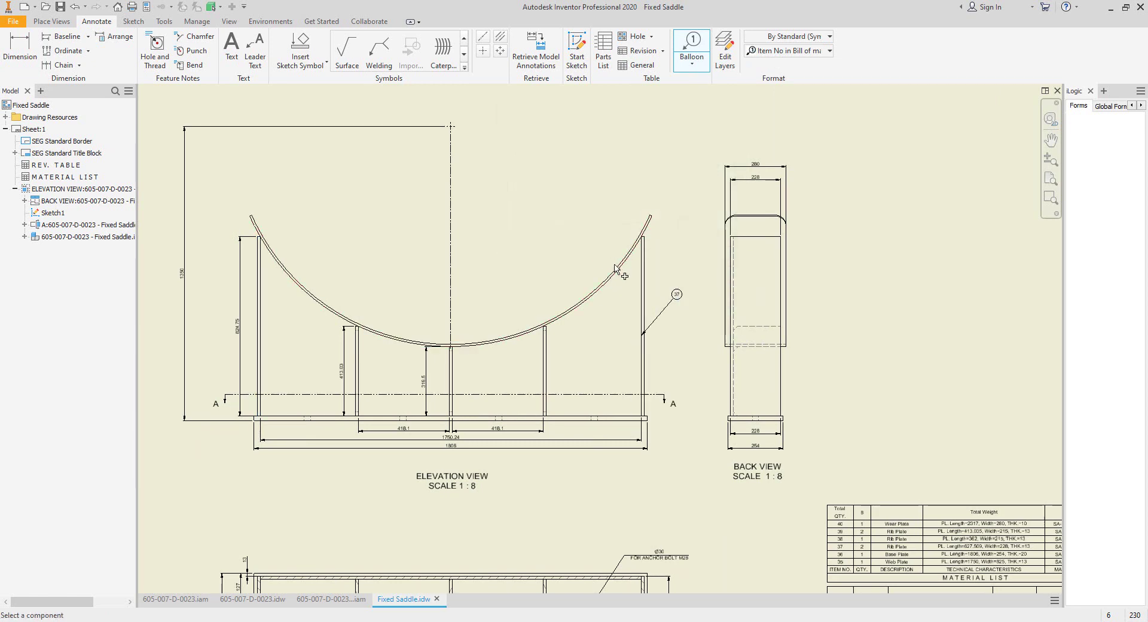
Step: Balloon the wear plate in both the elevation view and the back view
right_click(591, 246)
left_click(534, 246)
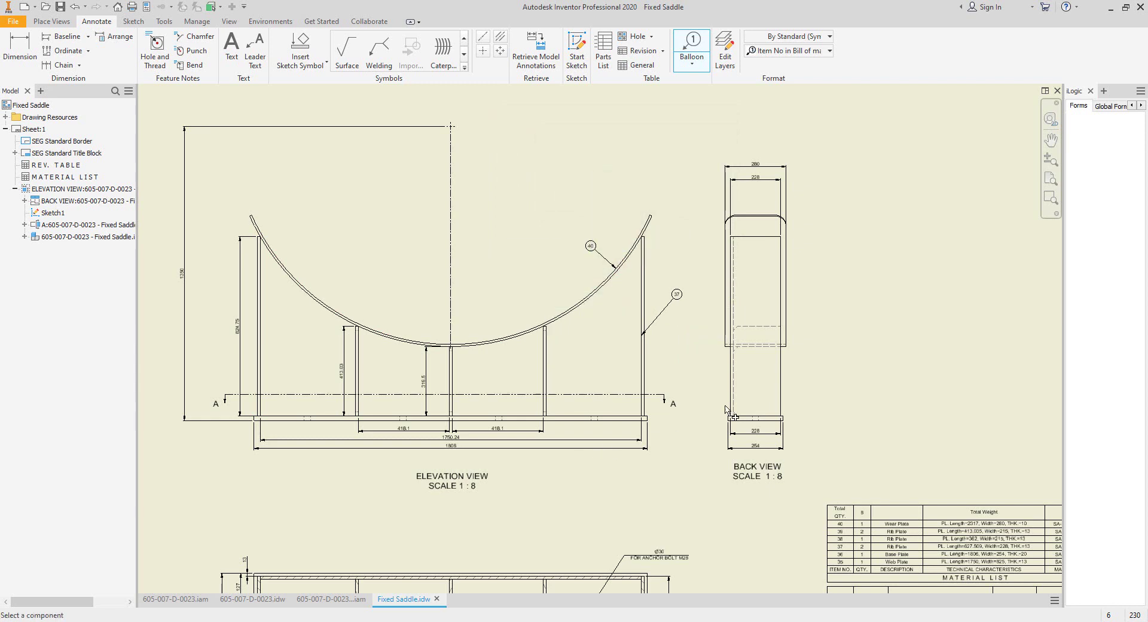
left_click(787, 286)
right_click(820, 267)
left_click(764, 268)
Step: Balloon the intermediate rib plate and the centre rib plate in the elevation view
middle_click_drag(718, 430, 764, 314)
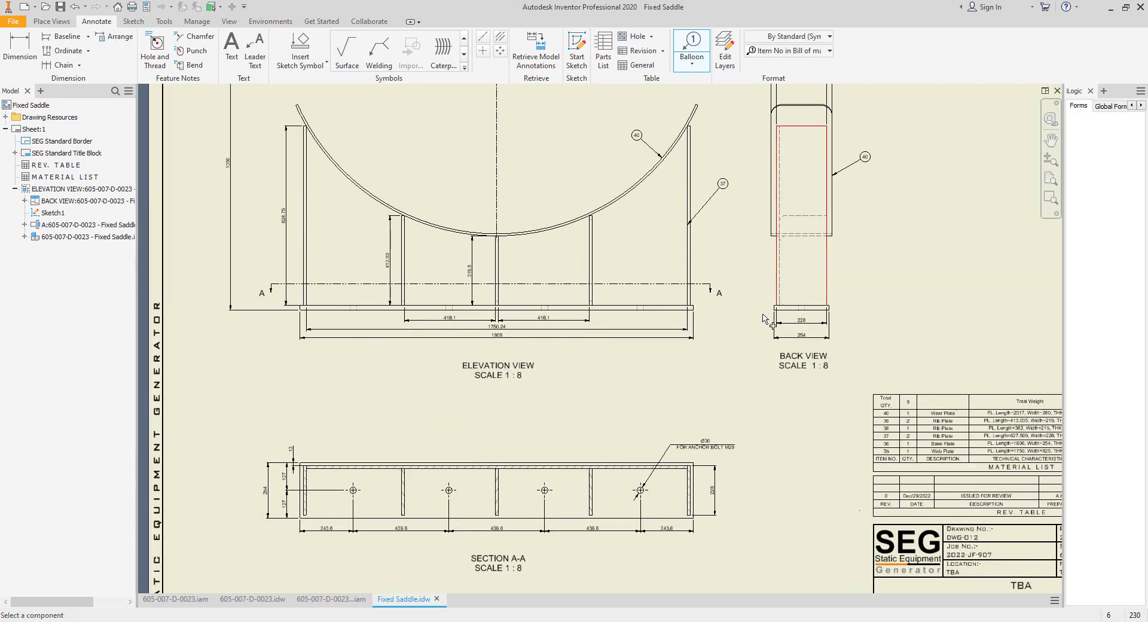
scroll(779, 312, "up", 3)
middle_click_drag(589, 309, 692, 426)
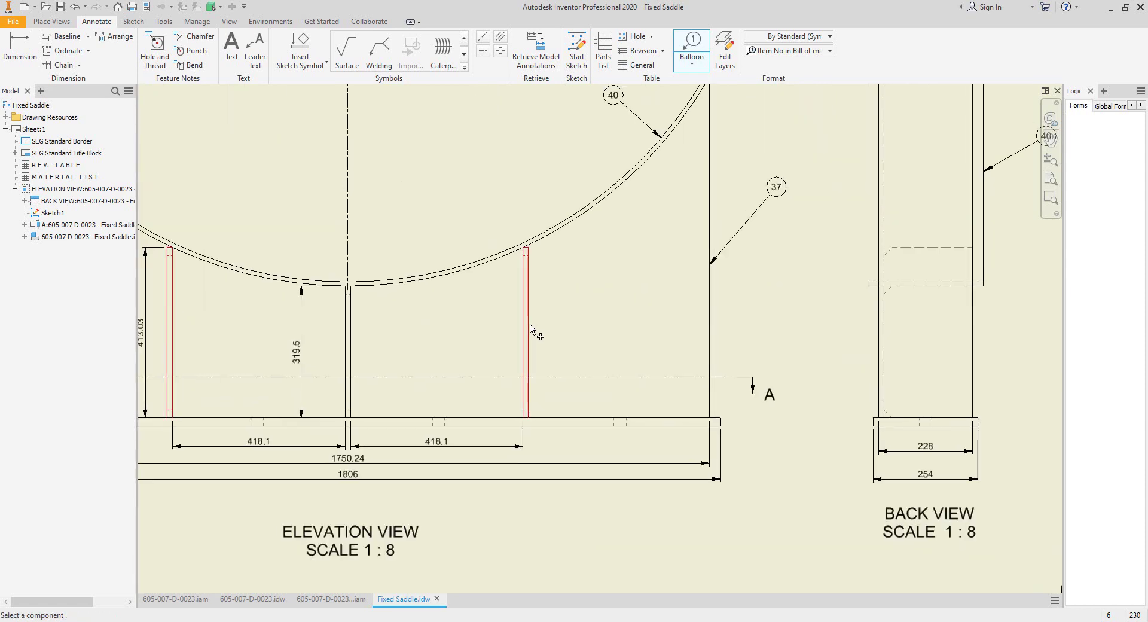
left_click(529, 325)
right_click(575, 293)
left_click(617, 296)
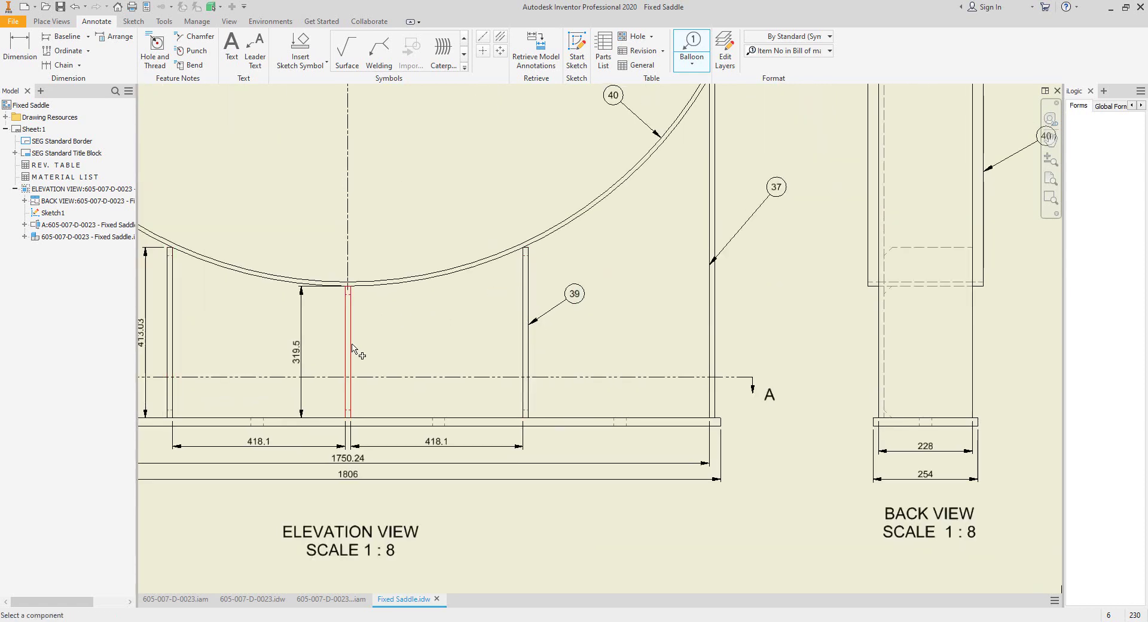
left_click(351, 345)
right_click(390, 324)
left_click(434, 328)
Step: Dimension the wear plate's inner radius in the elevation view
middle_click_drag(280, 259, 488, 426)
key("d")
left_click(293, 364)
left_click(349, 354)
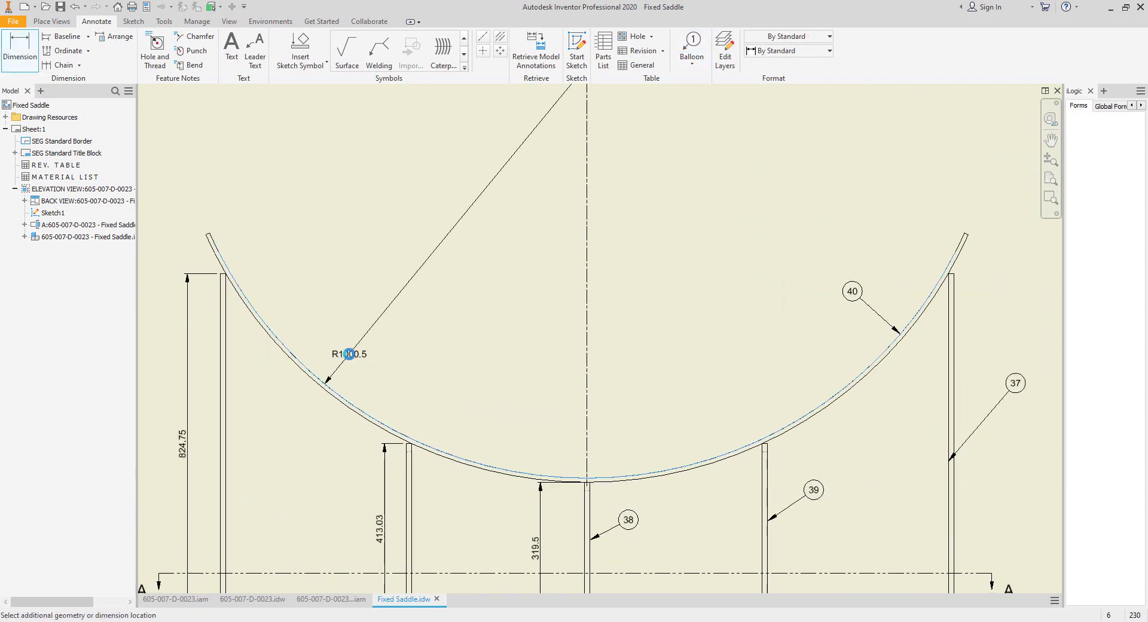
Step: Dimension the wear plate's thickness beside the radius and move its text clear of the plate
left_click(303, 365)
left_click(300, 362)
key("Escape")
scroll(299, 366, "up", 3)
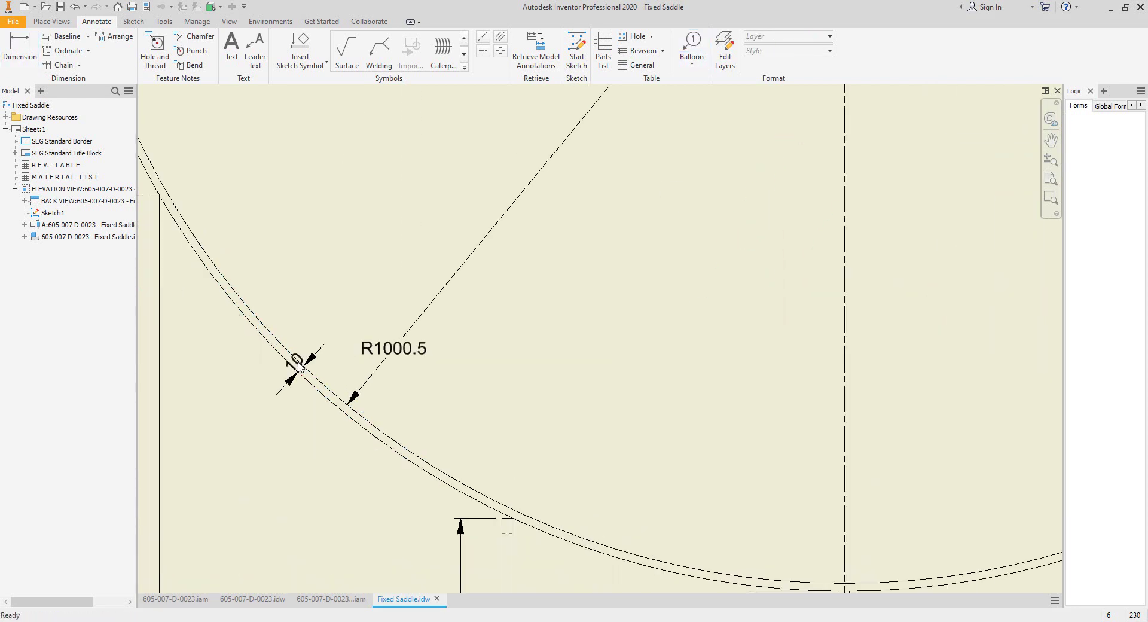
left_click_drag(300, 360, 351, 327)
scroll(350, 327, "down", 5)
middle_click_drag(364, 417, 397, 353)
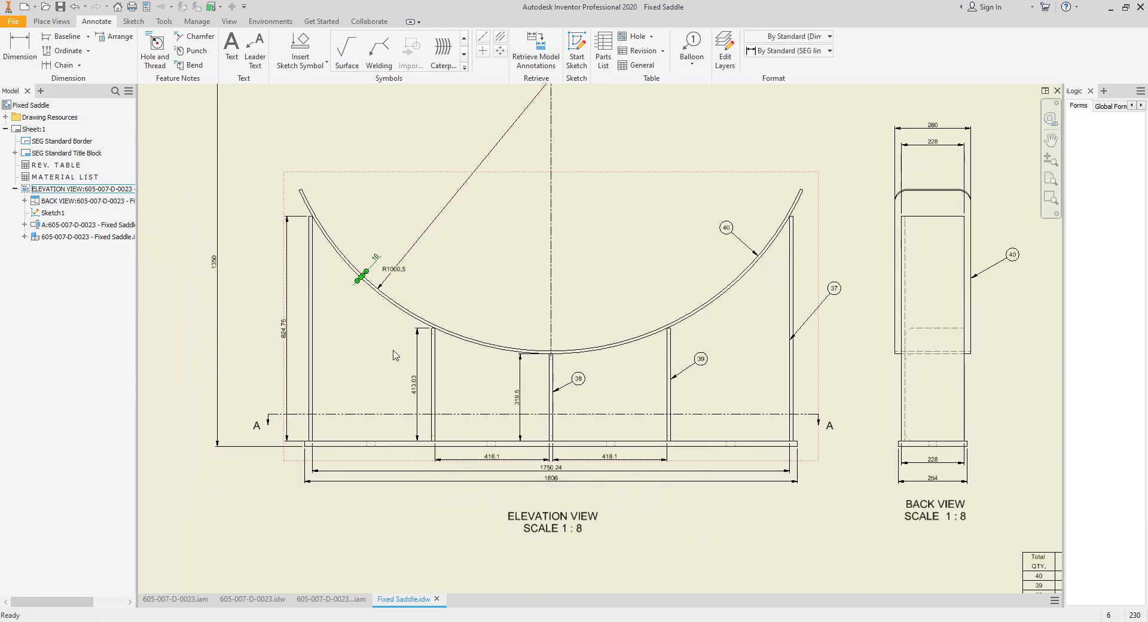
left_click(397, 354)
Step: Dimension the base plate's thickness at its end in the elevation view and move the text below the arrows
scroll(397, 353, "up", 3)
middle_click_drag(503, 336, 559, 284)
middle_click_drag(513, 456, 734, 418)
key("d")
left_click(565, 430)
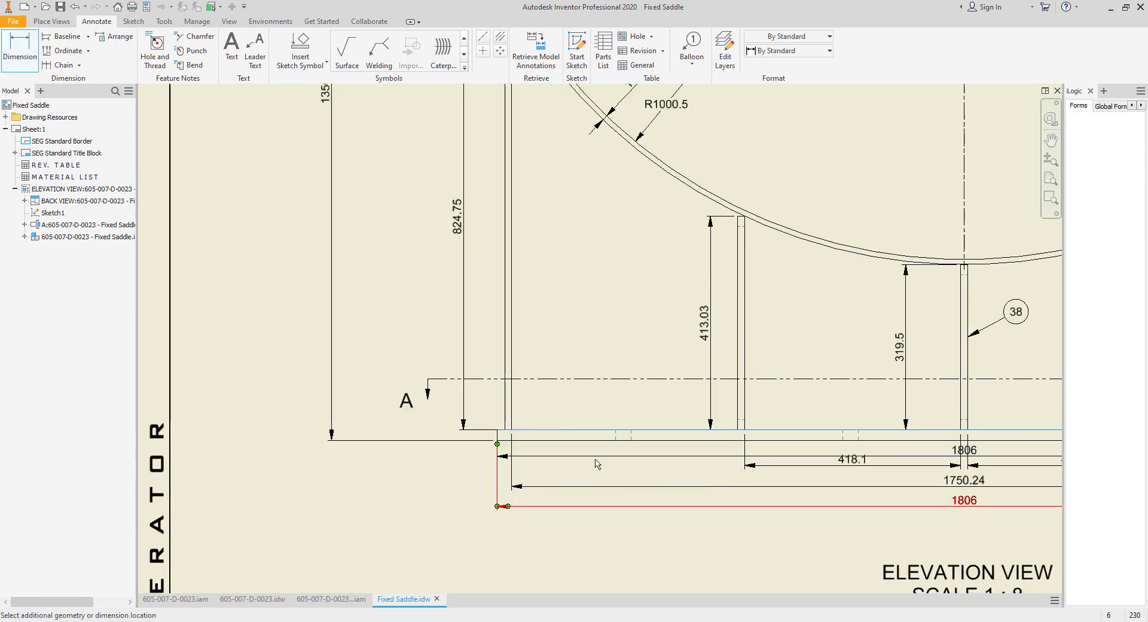
left_click(572, 441)
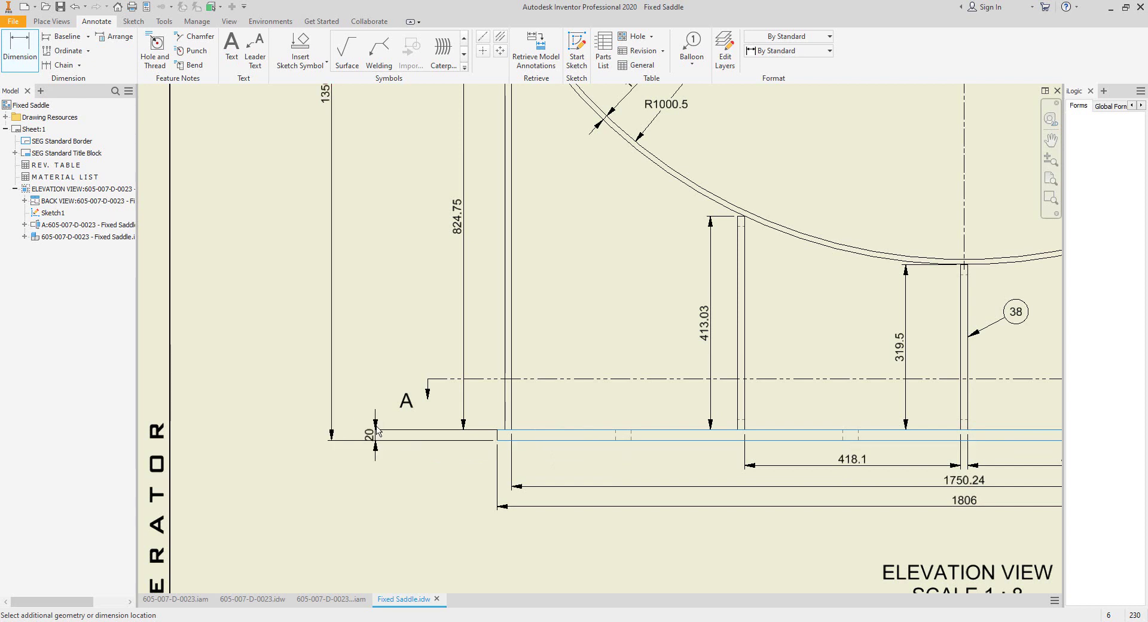
left_click(377, 431)
key("Escape")
left_click_drag(376, 441, 372, 474)
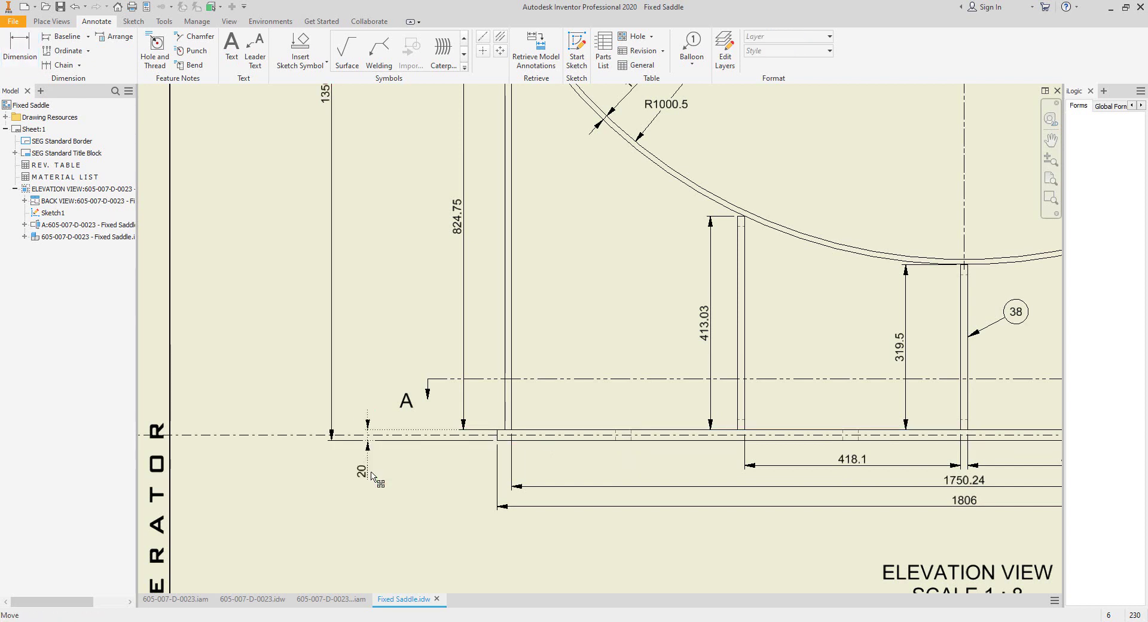
Step: Create an isometric projected view from the elevation view and open it for editing
scroll(375, 451, "down", 3)
scroll(472, 532, "down", 5)
middle_click_drag(531, 476, 456, 302)
scroll(490, 279, "up", 3)
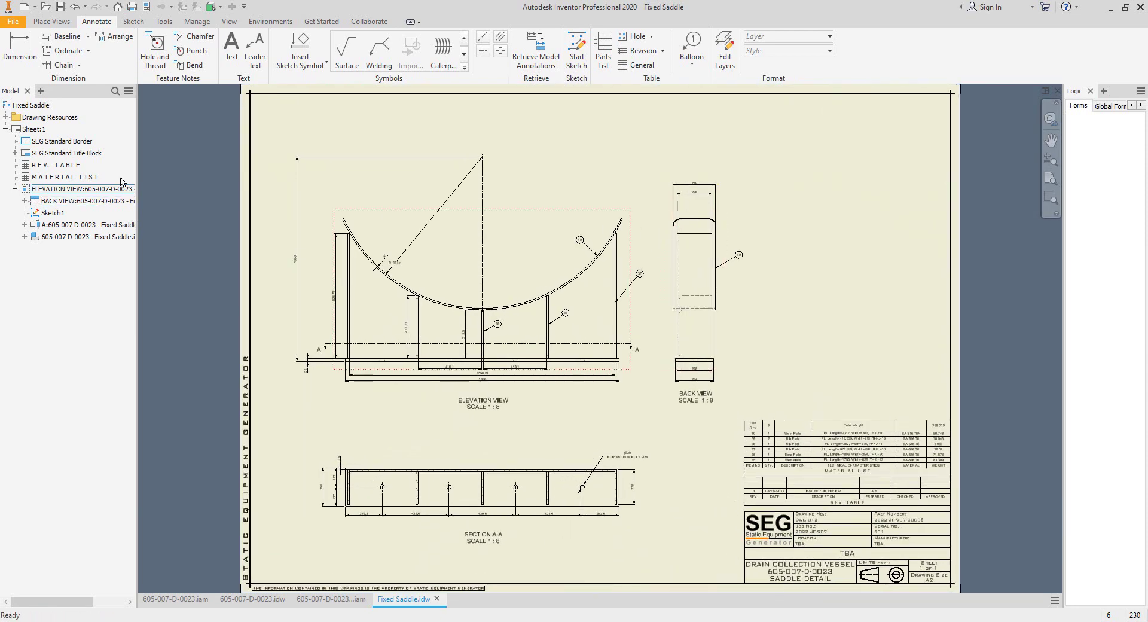
left_click(52, 21)
left_click(40, 47)
left_click(411, 245)
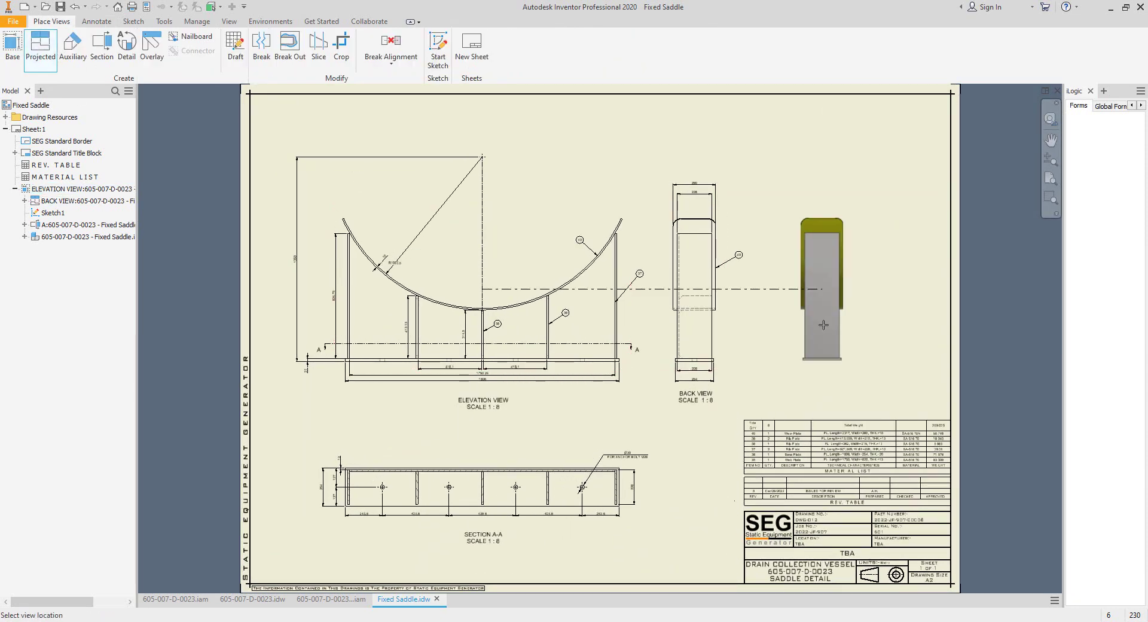
left_click(817, 404)
right_click(816, 404)
left_click(845, 368)
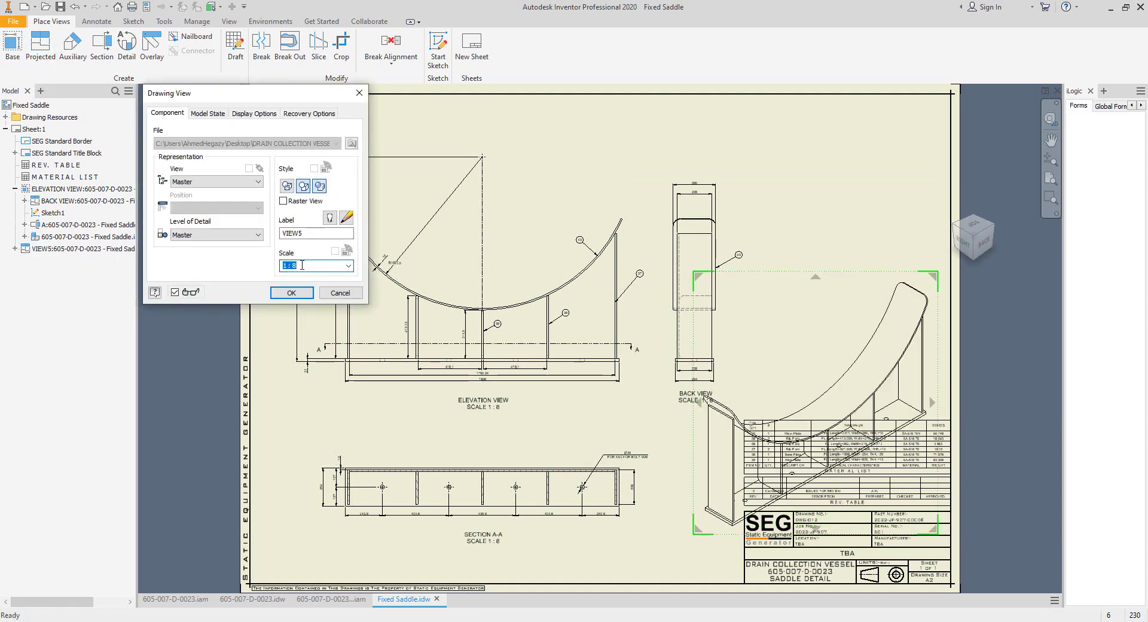
Step: Set the isometric view's scale to 1:20 and move it above the material list, beside the back view
left_click(301, 265)
type("20")
key("Return")
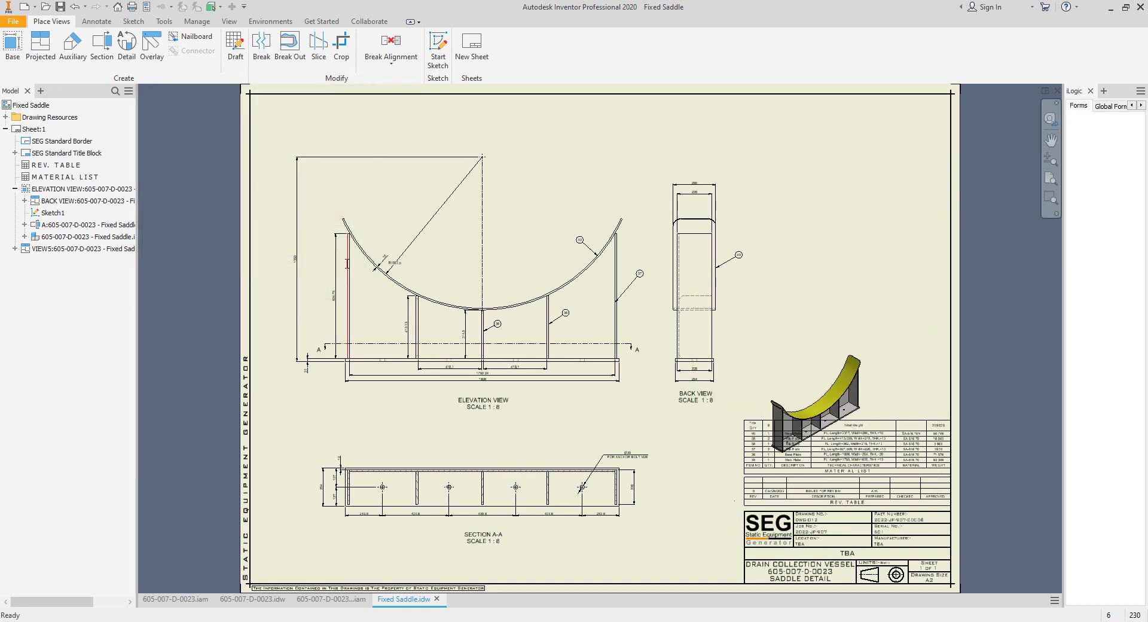
left_click_drag(816, 299, 861, 209)
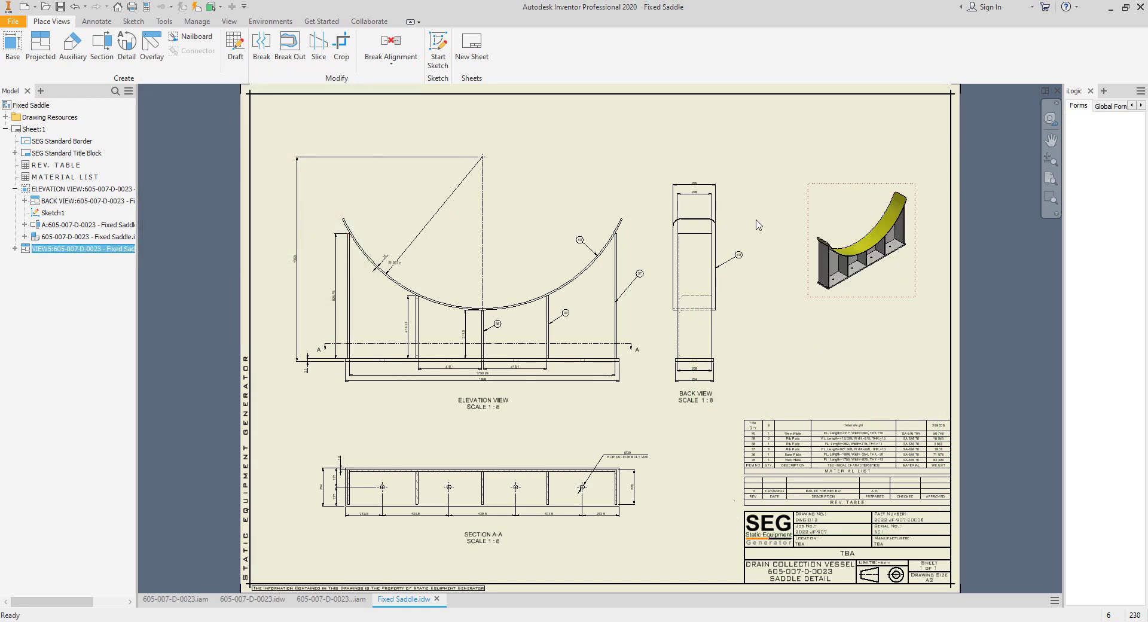
Step: Enlarge the isometric view by changing its scale and adjust its position beside the back view
left_click(306, 267)
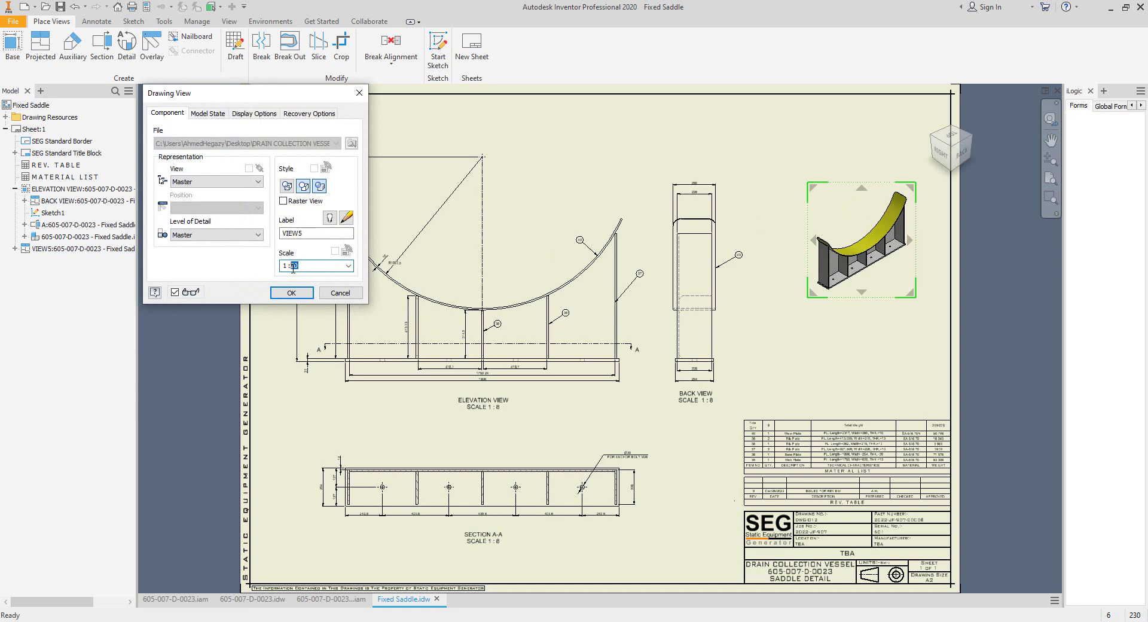
key("Return")
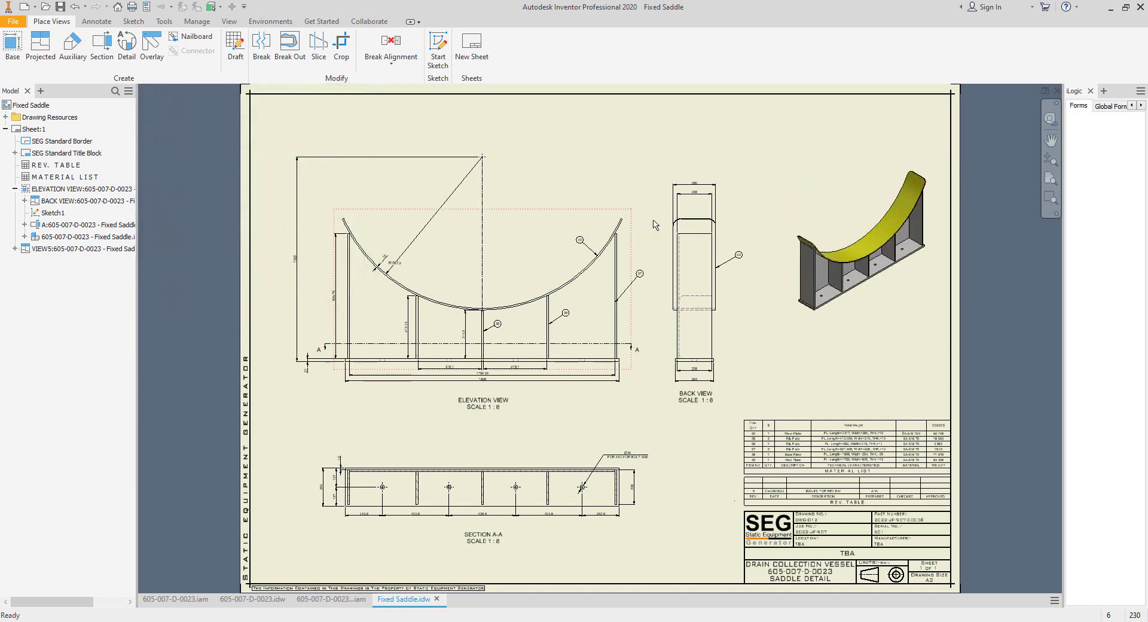
left_click_drag(837, 174, 825, 336)
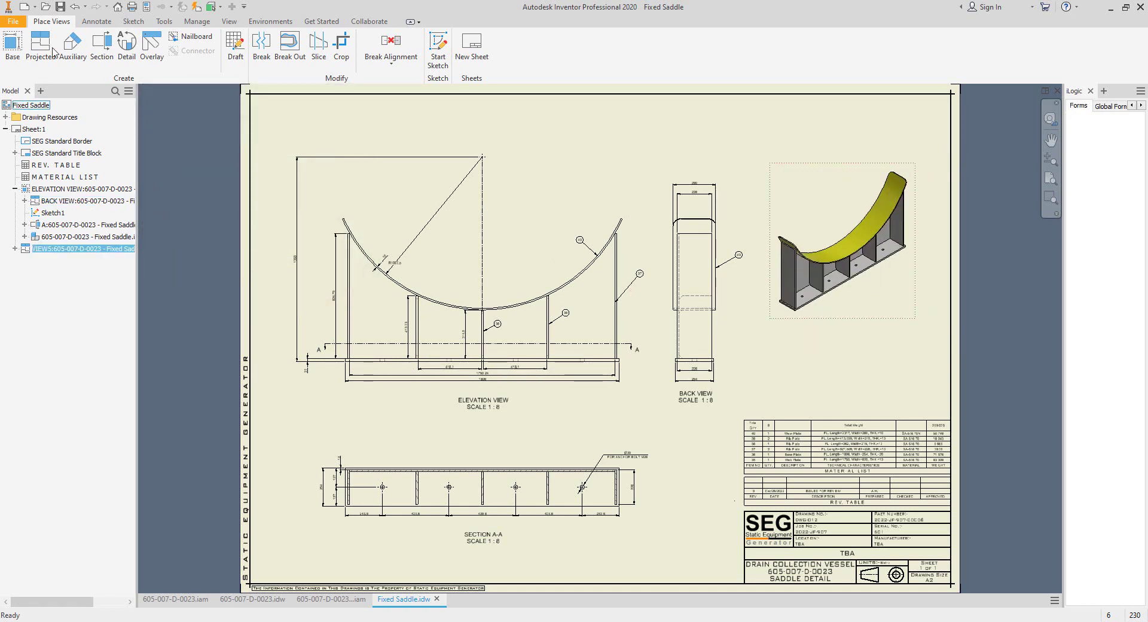
Step: Set the balloon style to Item No in Bill of material and balloon the base plate in the isometric view
left_click(96, 21)
left_click(692, 48)
left_click(777, 51)
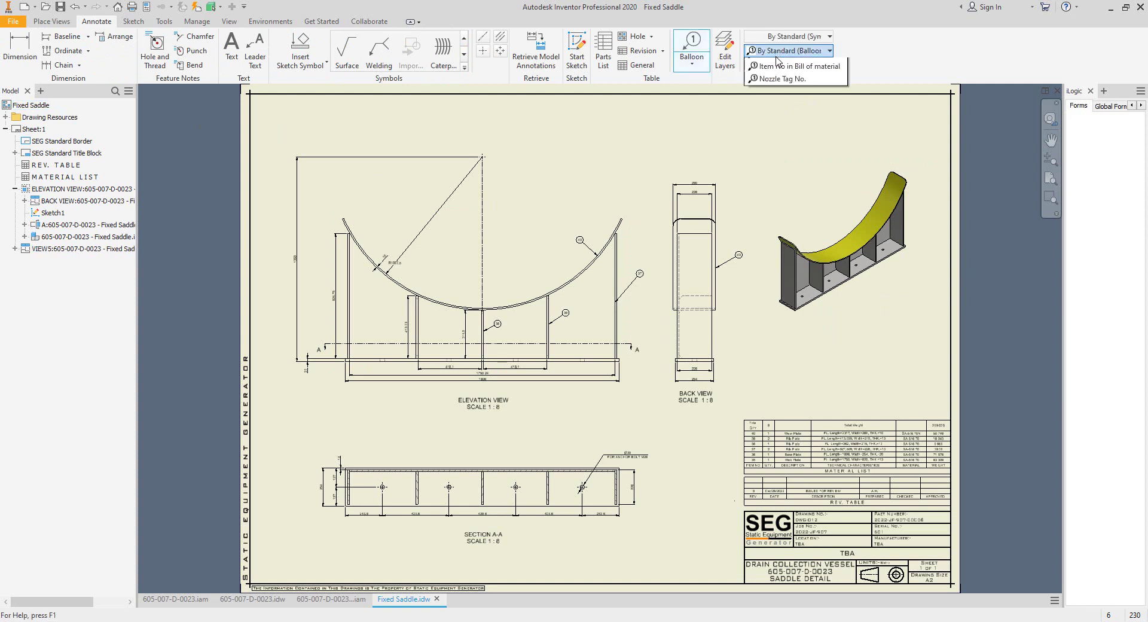
left_click(793, 124)
scroll(837, 269, "down", 3)
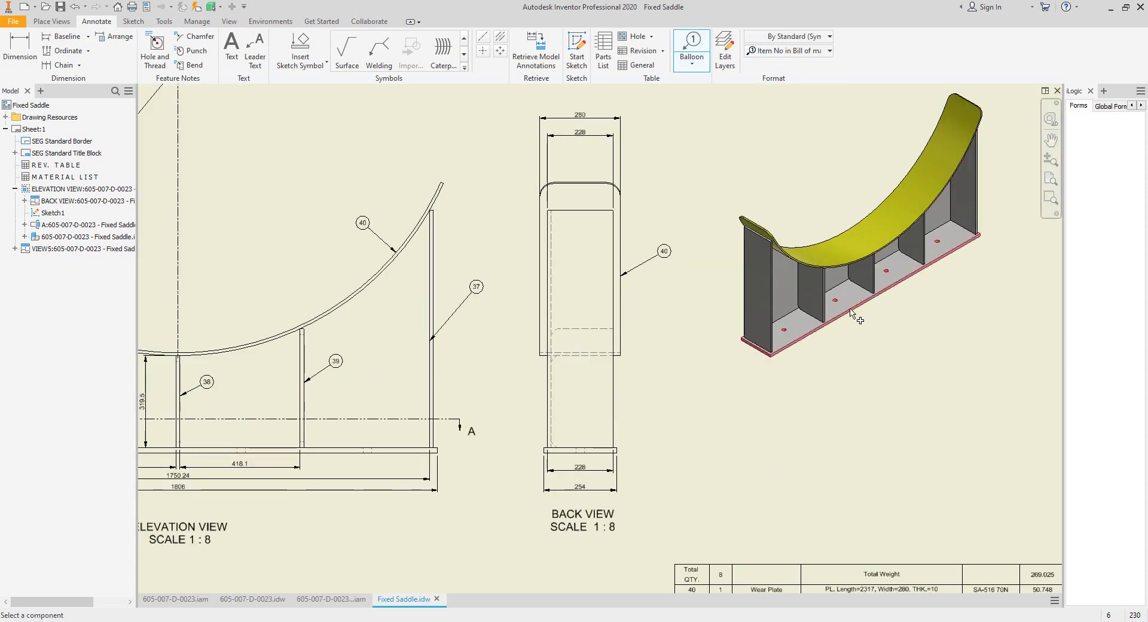
left_click(850, 309)
left_click(864, 339)
right_click(864, 339)
left_click(916, 342)
Step: Add balloons to the intermediate rib plate and the central rib plate in the isometric view
left_click(923, 250)
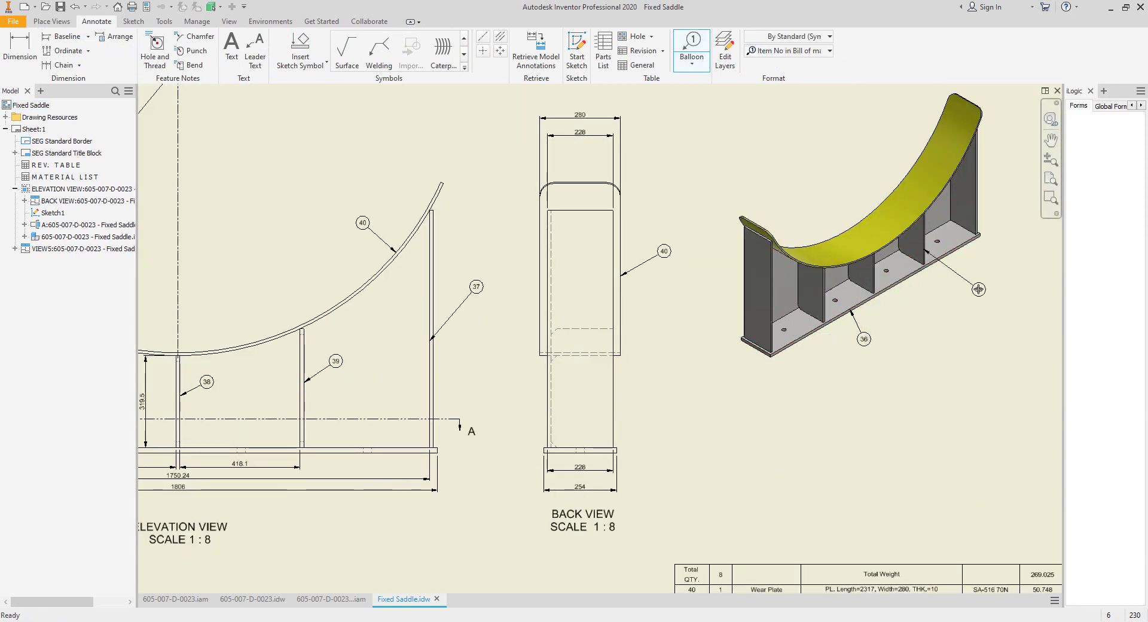
left_click(969, 284)
right_click(970, 283)
left_click(915, 284)
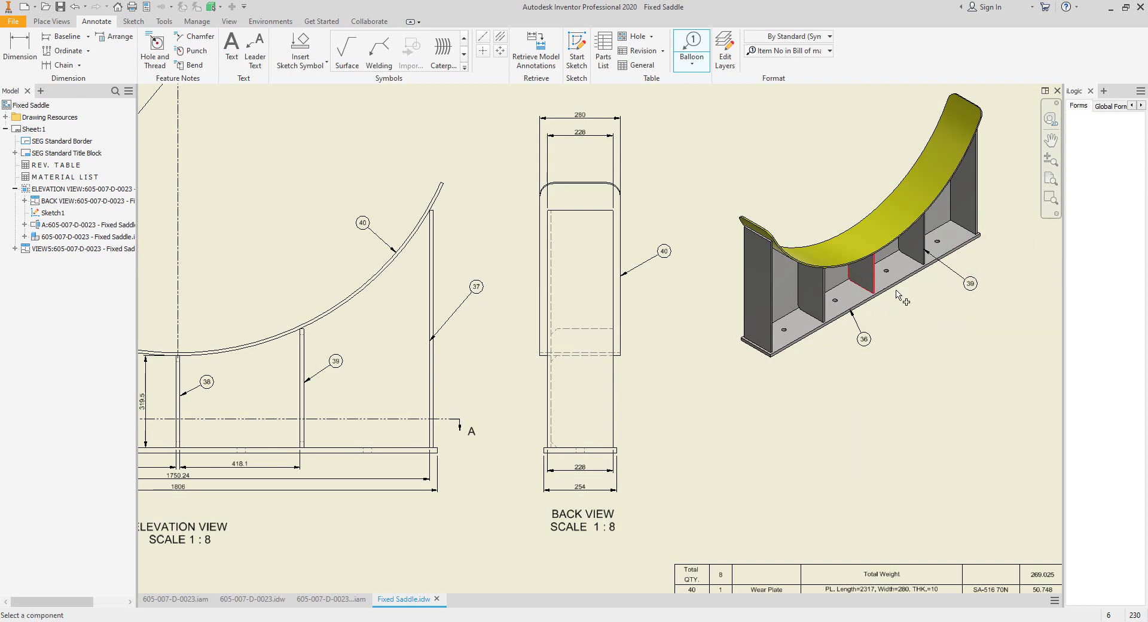
right_click(917, 308)
left_click(968, 307)
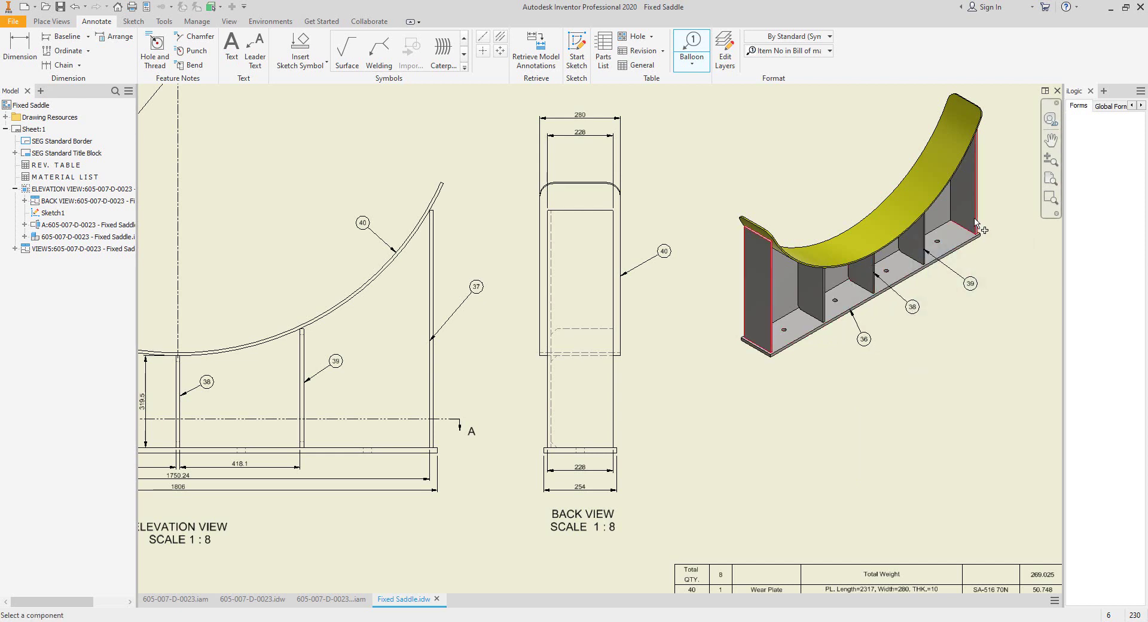
Step: Balloon the end rib plate and the yellow wear plate in the isometric view and finish ballooning
left_click(984, 201)
left_click(1020, 189)
right_click(1020, 188)
left_click(964, 188)
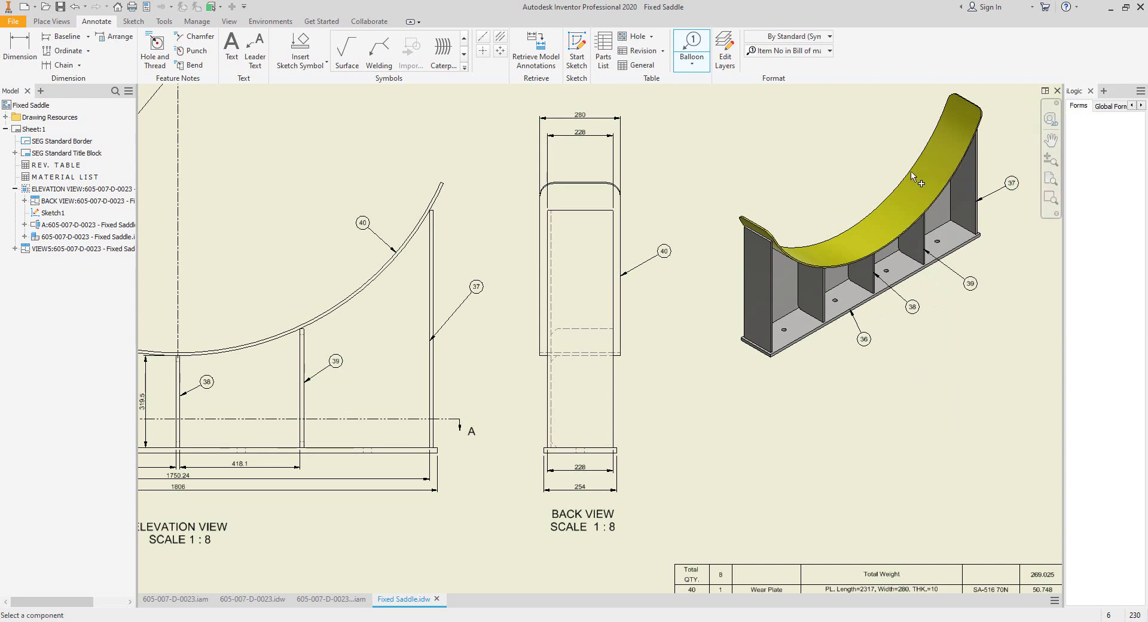
left_click(893, 193)
left_click(855, 157)
right_click(854, 157)
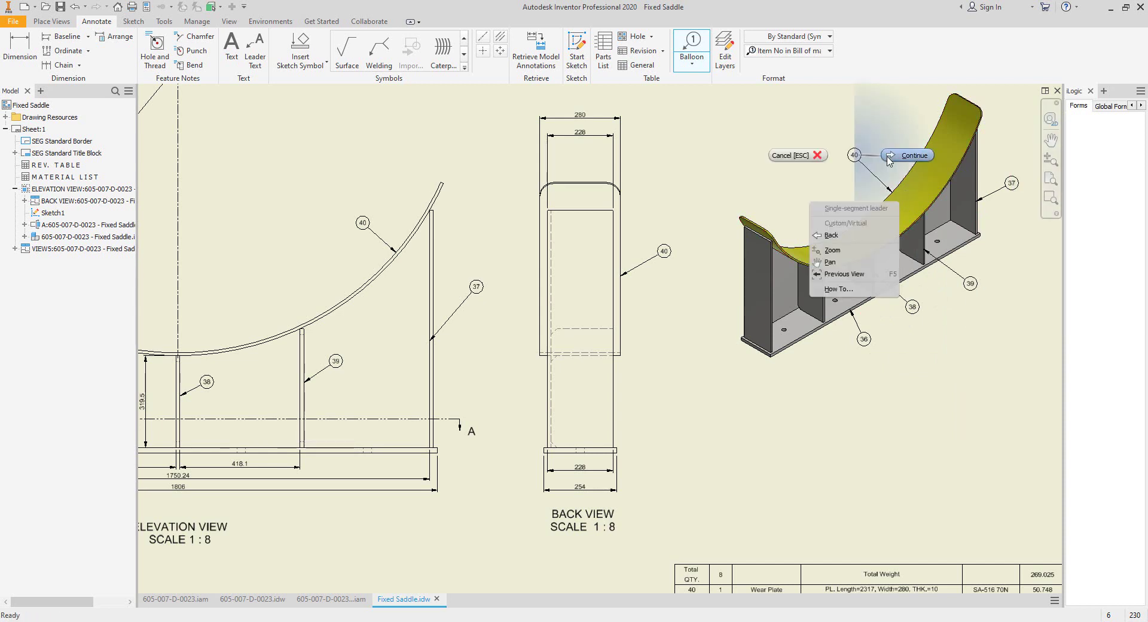
left_click(897, 158)
scroll(844, 168, "up", 3)
middle_click_drag(588, 282, 682, 366)
key("Escape")
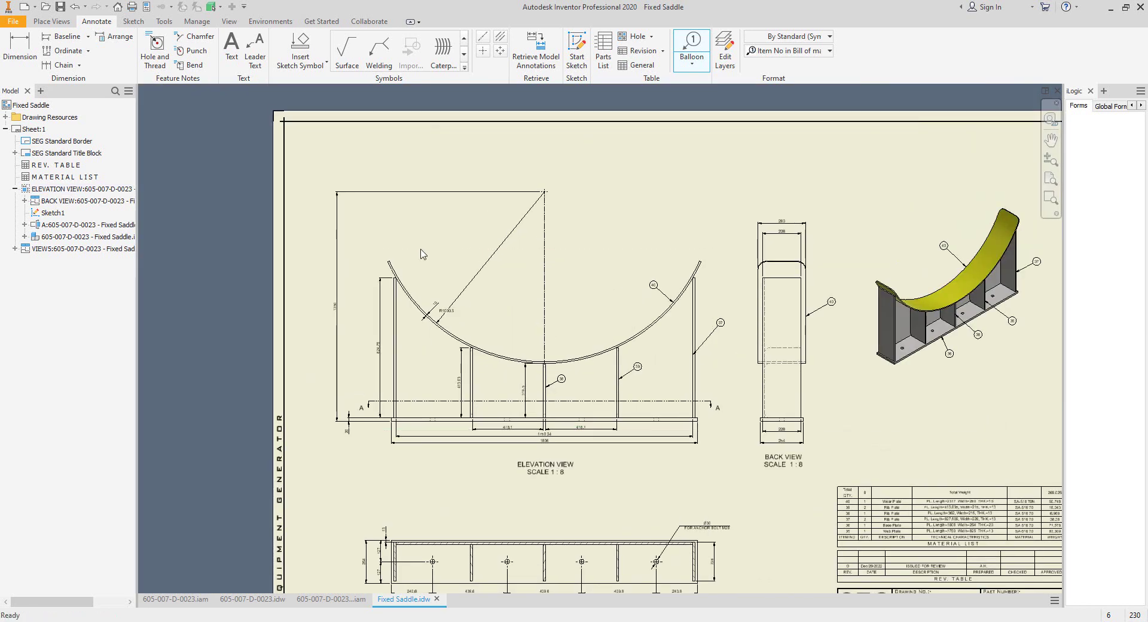
Step: Move the elevation, section A-A and isometric views higher on the sheet to free space below, and save the drawing
left_click_drag(415, 250, 379, 190)
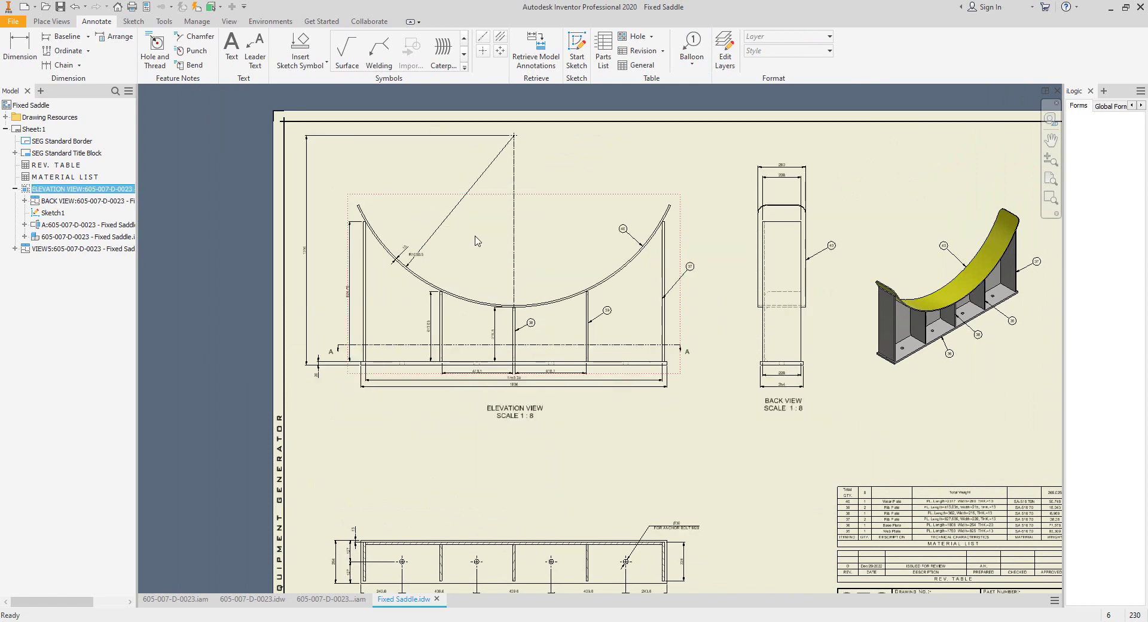
middle_click_drag(588, 538, 621, 399)
left_click_drag(618, 396, 619, 296)
scroll(646, 410, "down", 5)
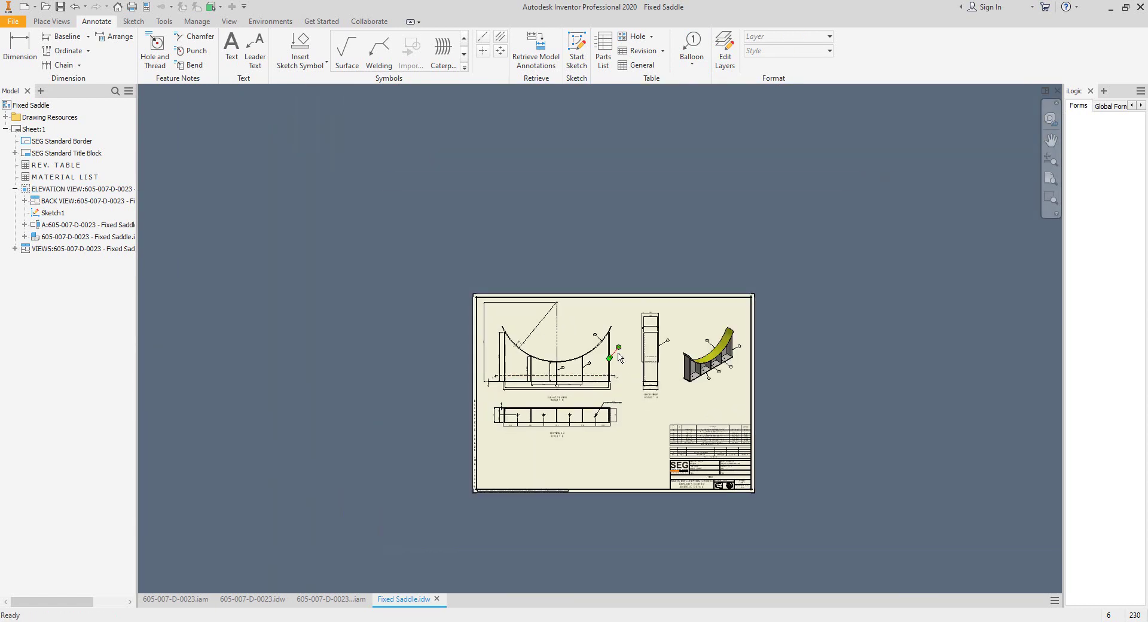
scroll(619, 354, "up", 5)
key("ctrl+s")
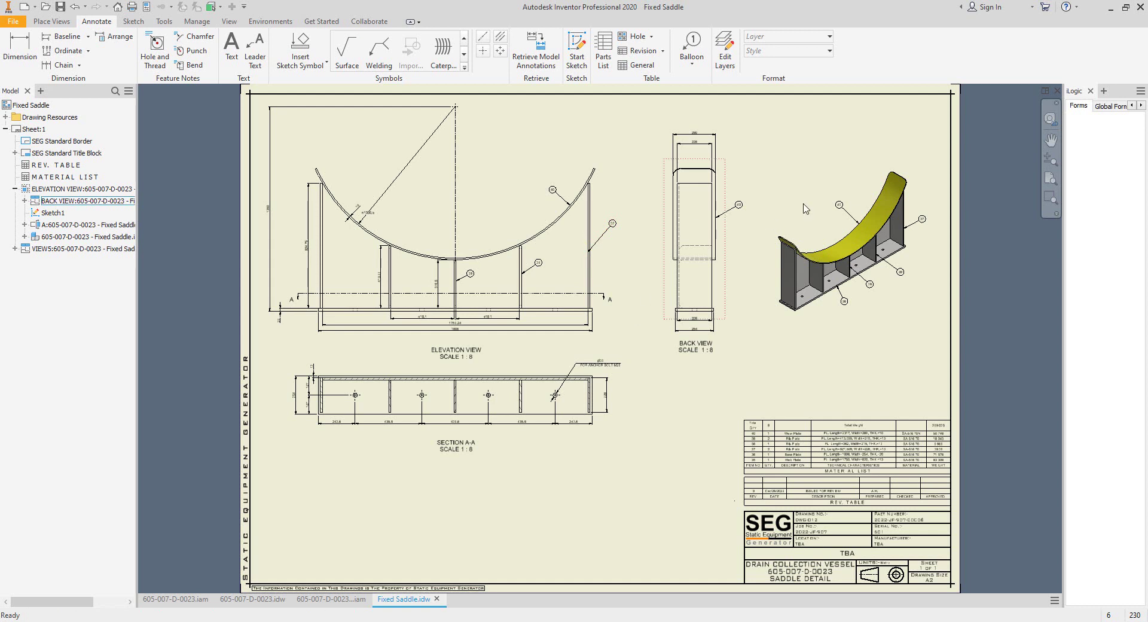
left_click_drag(836, 174, 844, 123)
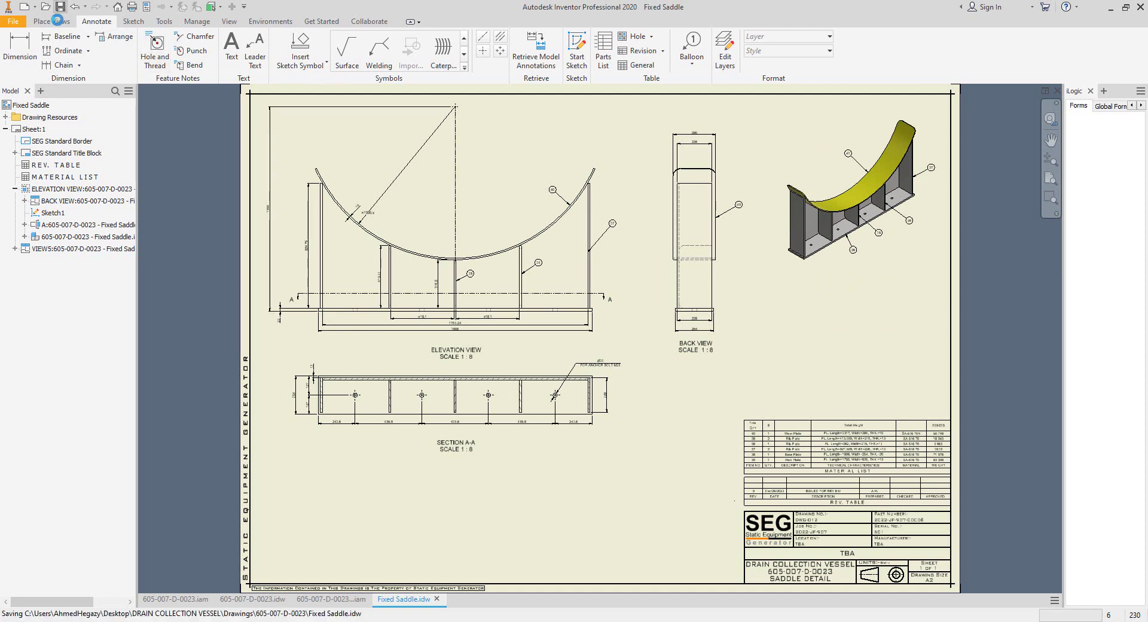
Step: Start a new base view using the assembly file 605-007-D-0023 - Sliding Saddle from the Assemblies folder
left_click(55, 22)
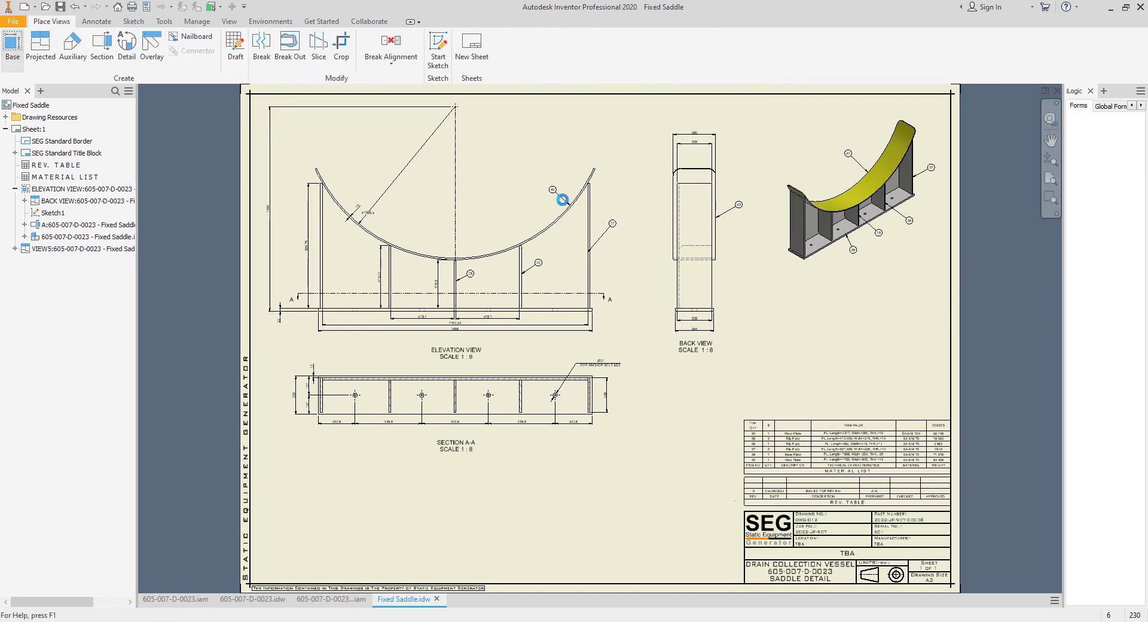
left_click(351, 144)
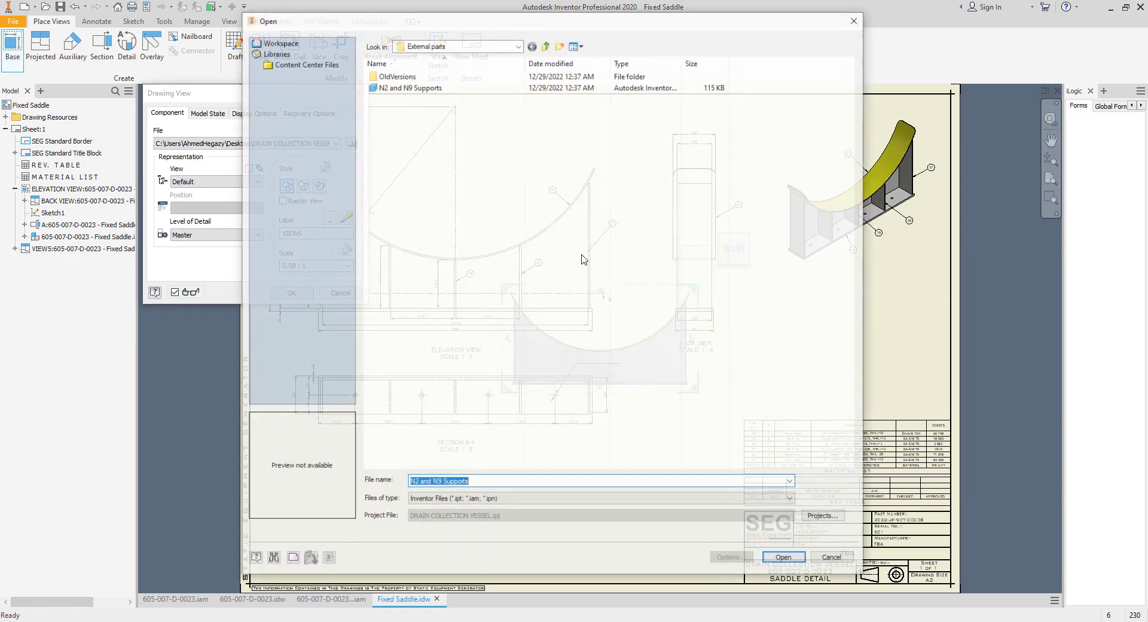
left_click(548, 46)
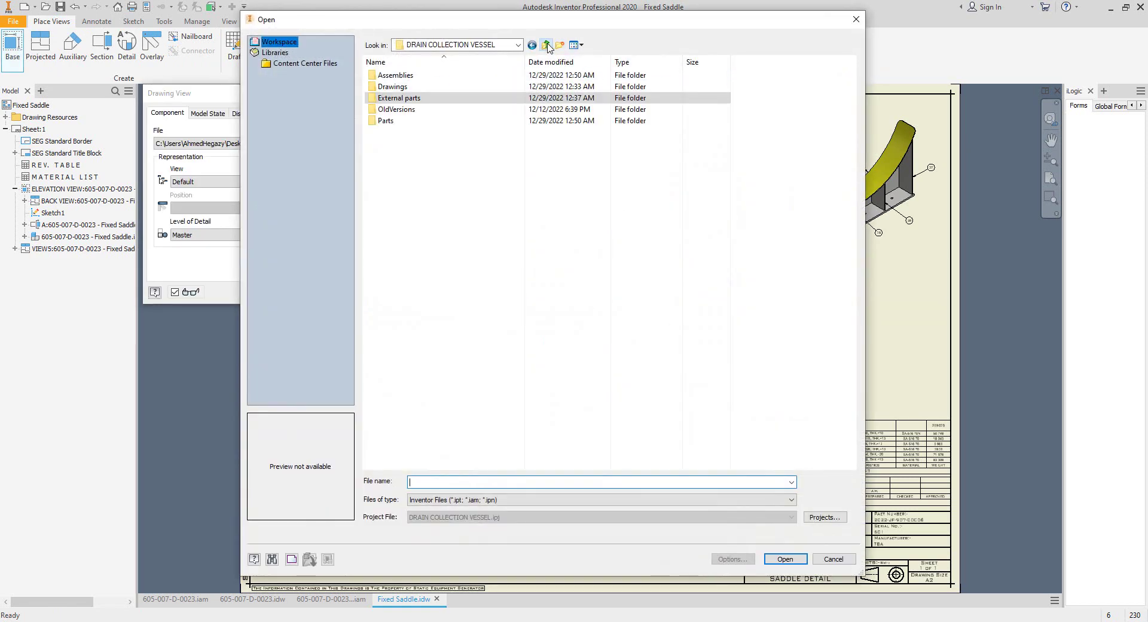
left_click(402, 75)
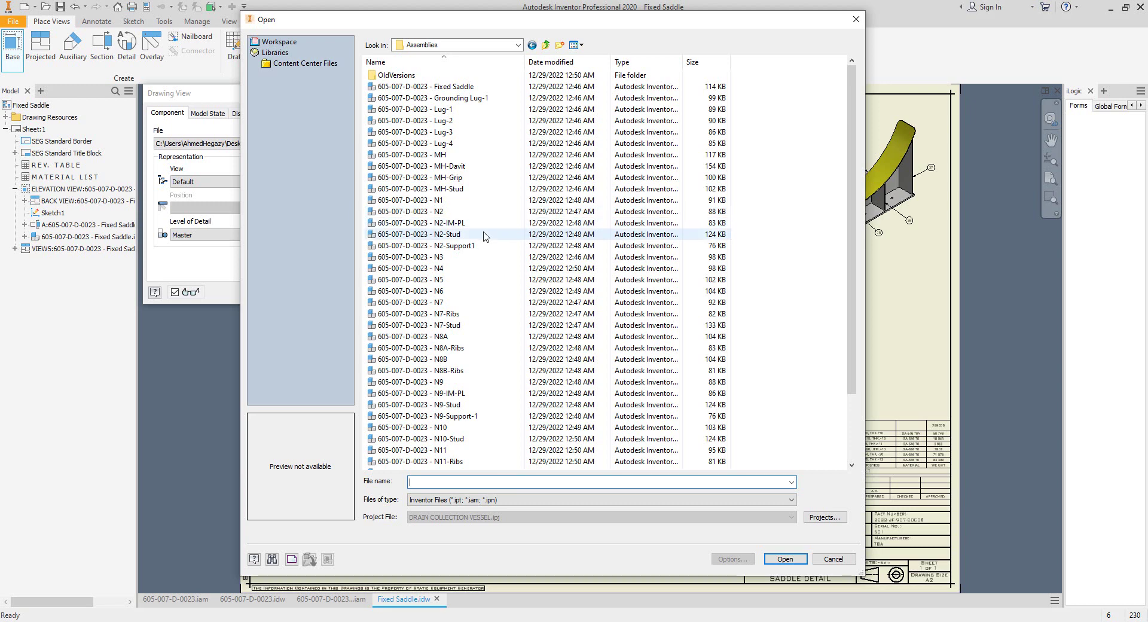
scroll(486, 236, "down", 3)
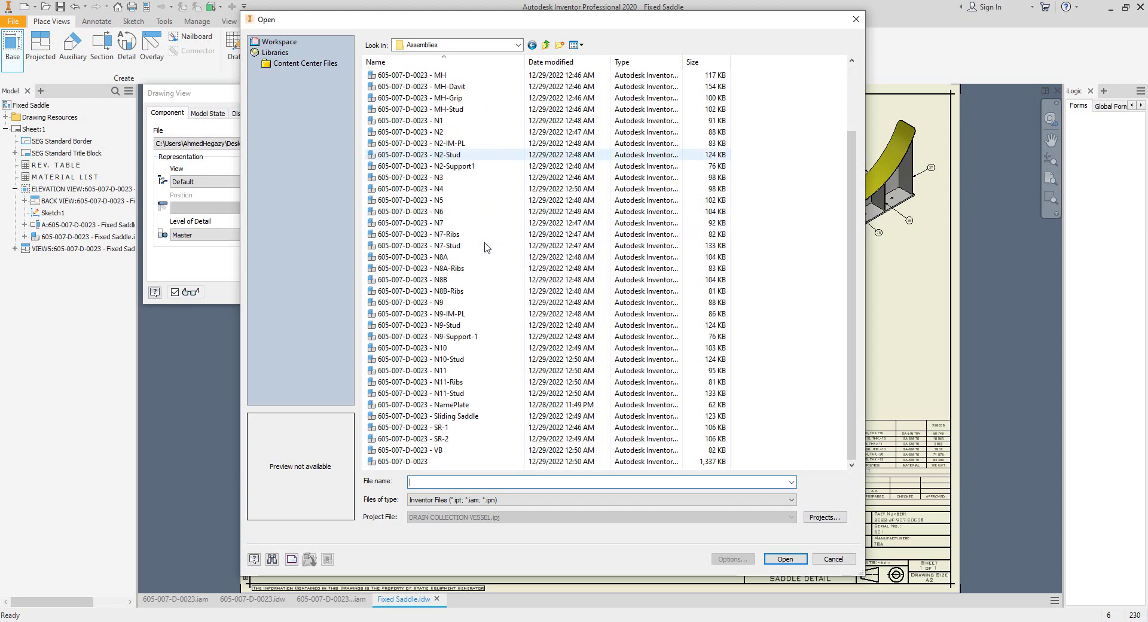
left_click(475, 418)
double_click(475, 418)
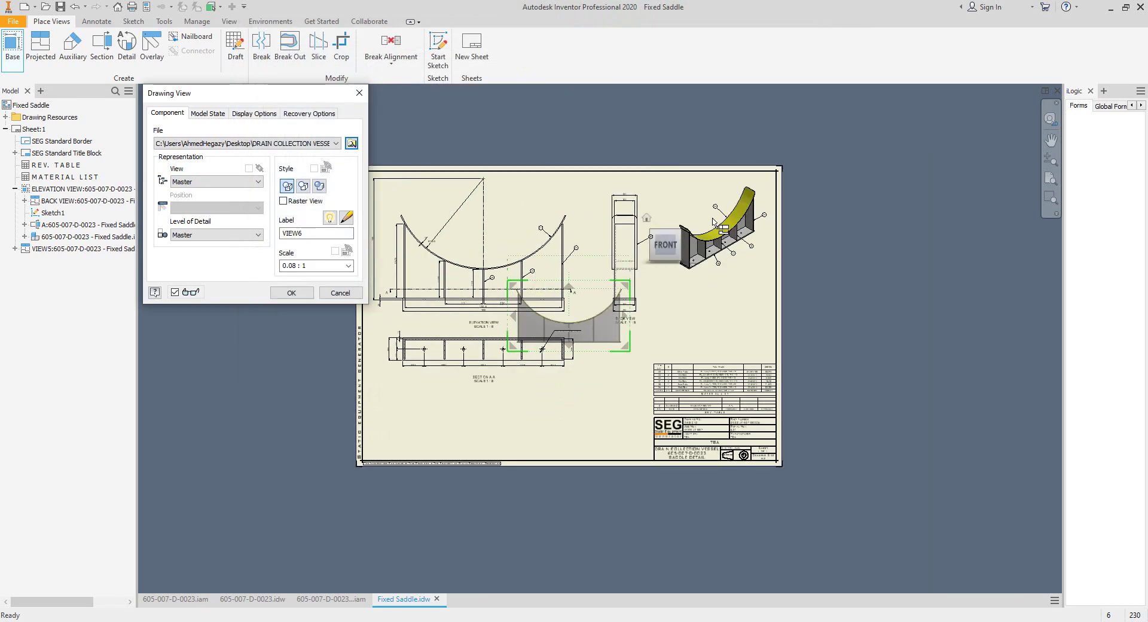
Step: Place the sliding saddle's front view outside the sheet, above its border, at scale 1/8
middle_click_drag(594, 305, 687, 420)
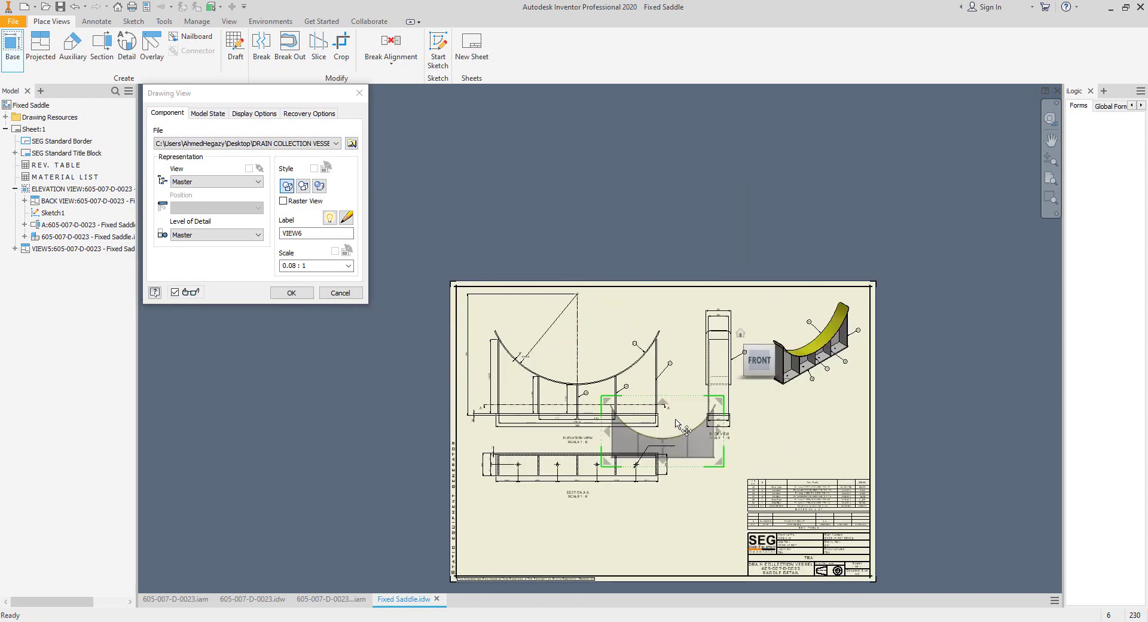
left_click(570, 195)
left_click(323, 281)
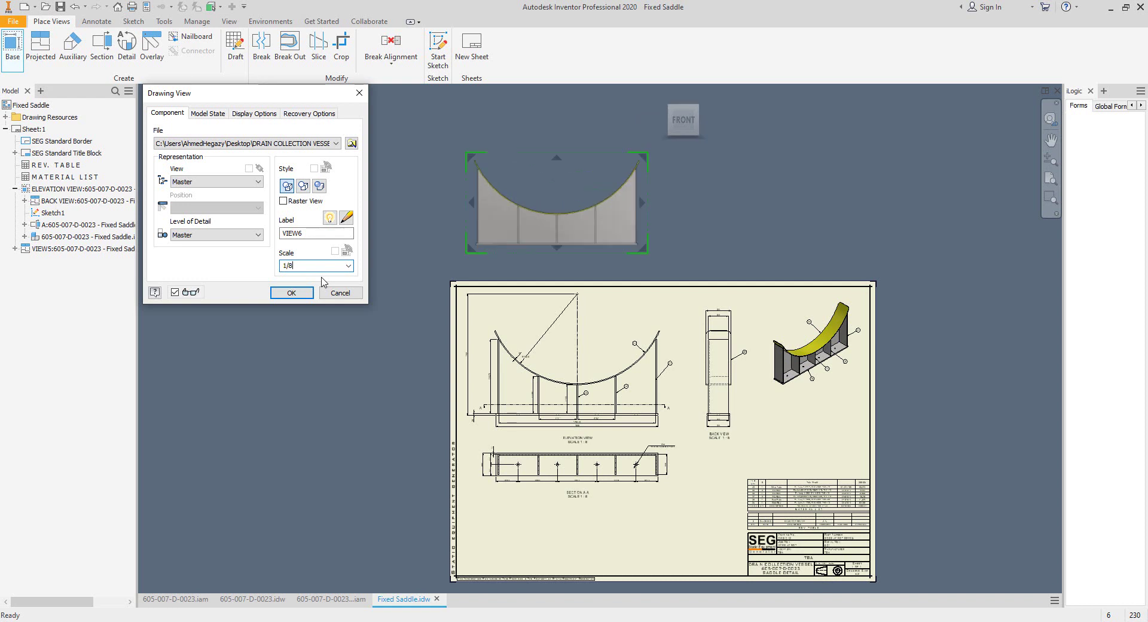
left_click(291, 292)
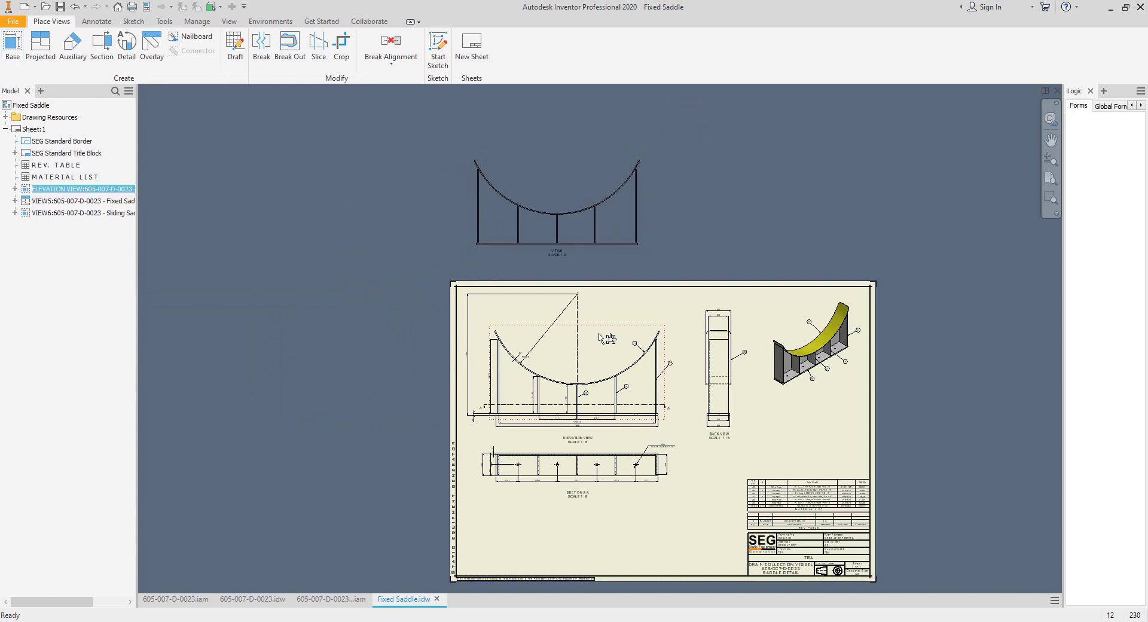
left_click(332, 292)
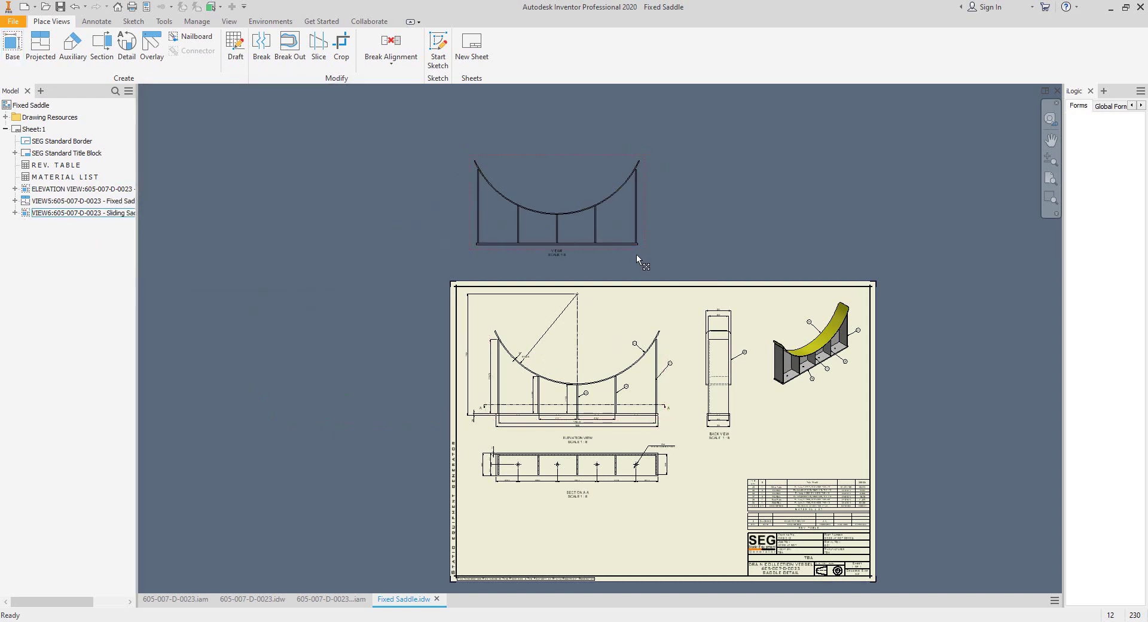
Step: Align the sliding saddle view vertically with the fixed saddle's elevation view
right_click(641, 211)
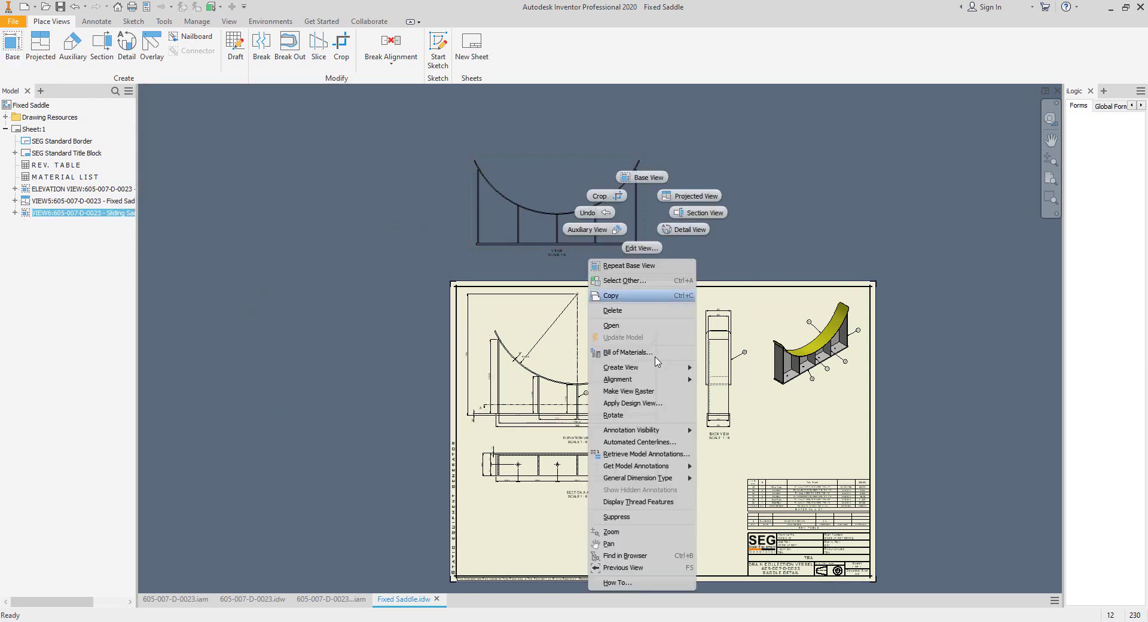
mouse_move(652, 381)
left_click(727, 393)
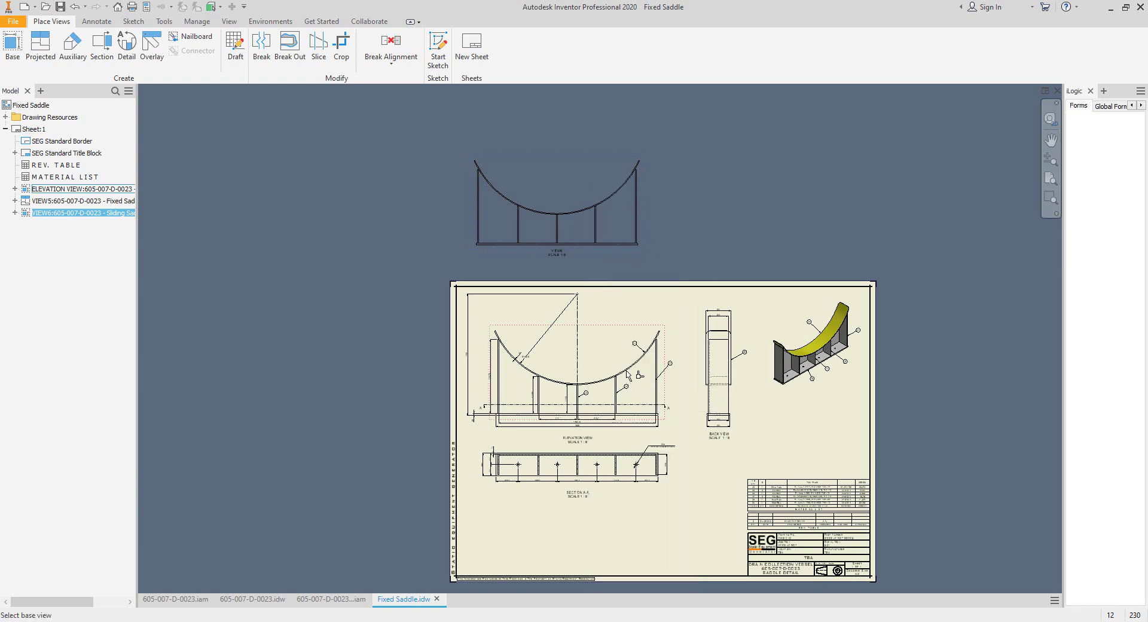
left_click(658, 365)
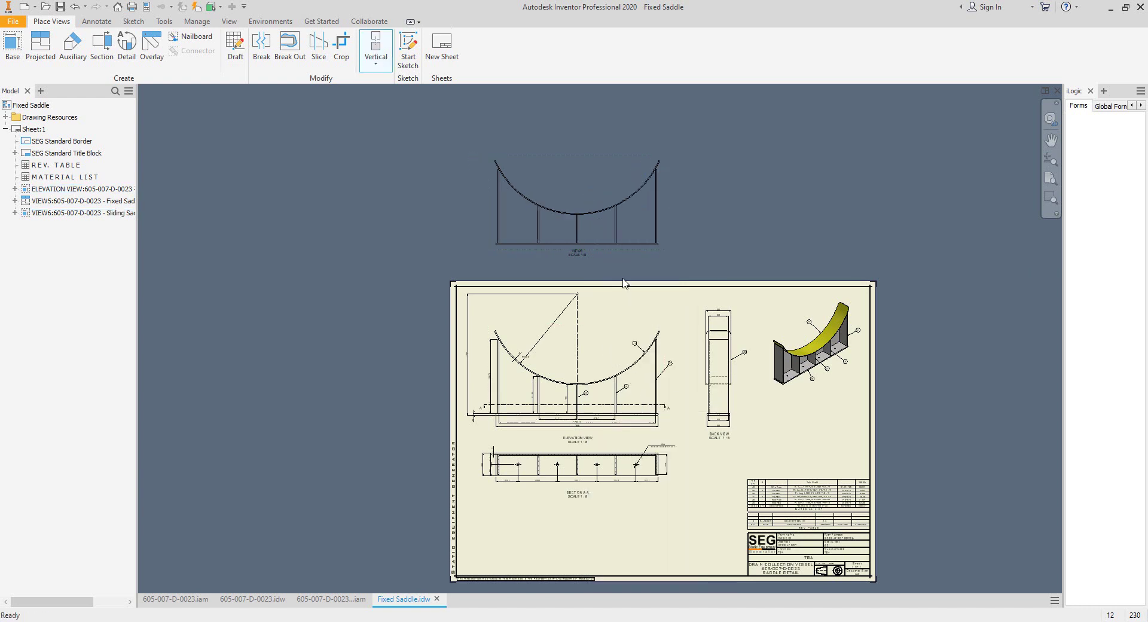
Step: Cut a horizontal section B-B through the sliding saddle's ribs just above the base plate and place it below section A-A
left_click(102, 43)
scroll(545, 236, "up", 3)
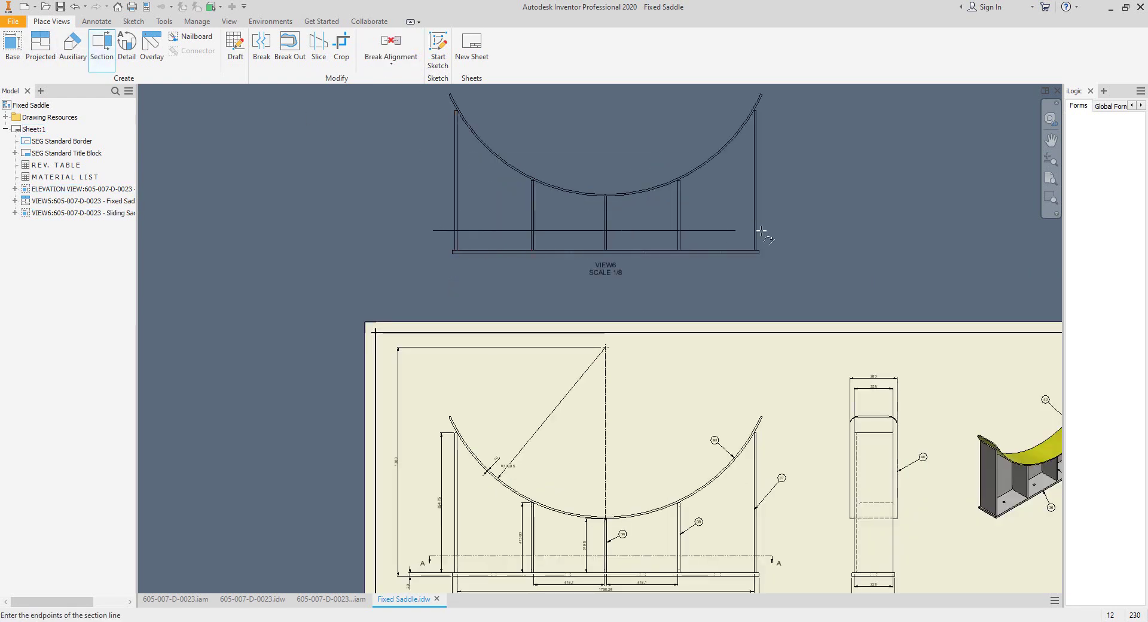
left_click(784, 230)
right_click(784, 230)
left_click(813, 230)
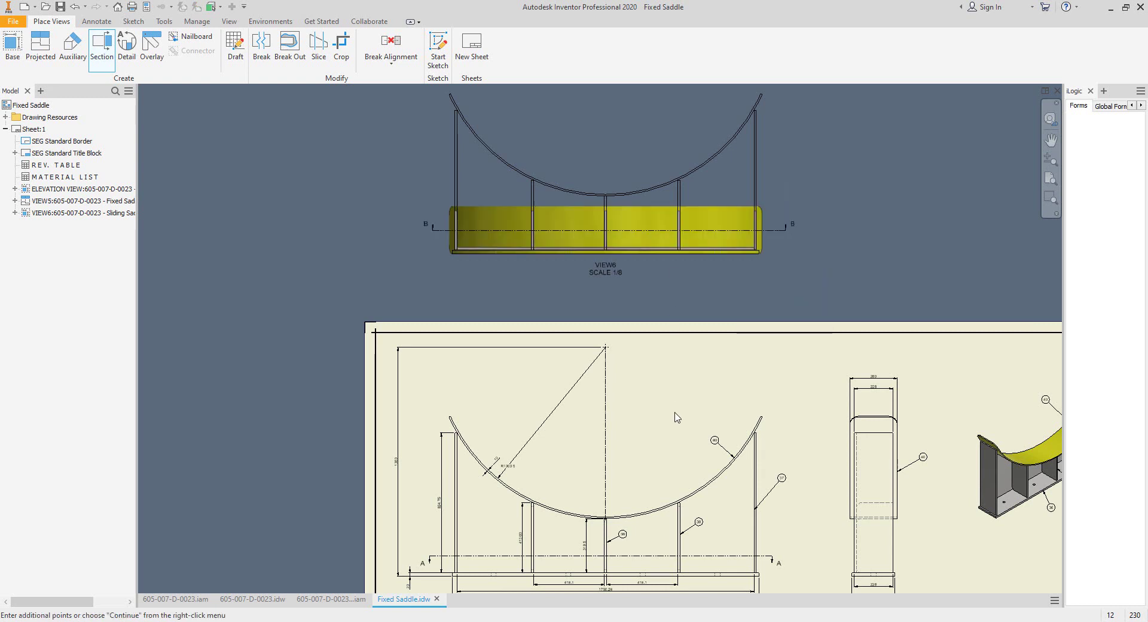
scroll(669, 409, "down", 4)
scroll(625, 371, "up", 3)
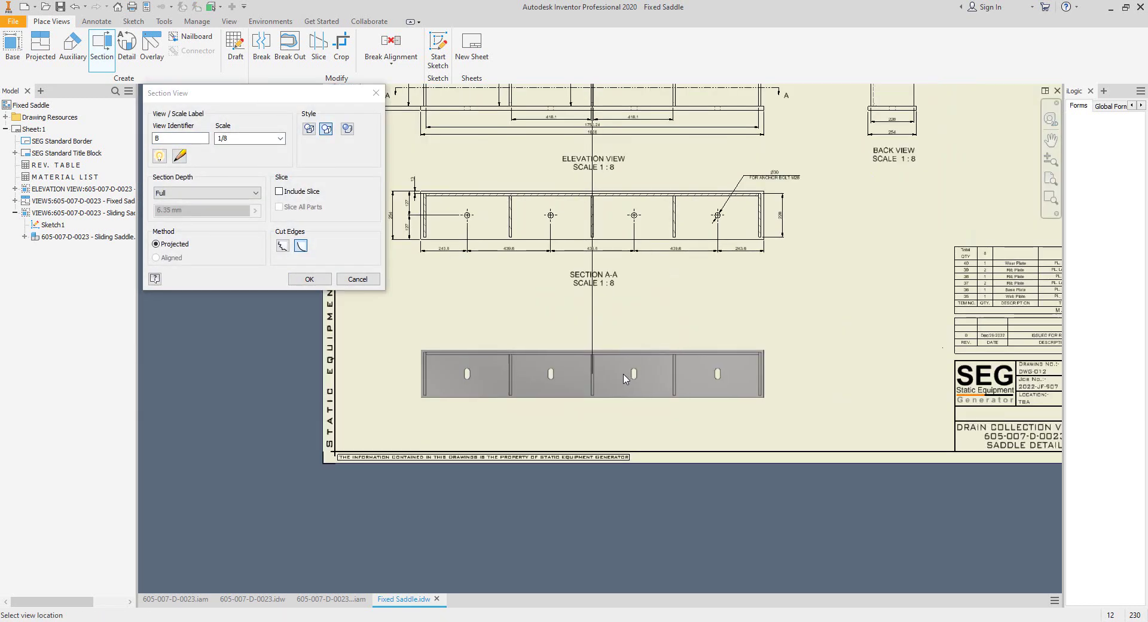
left_click(623, 372)
scroll(606, 414, "up", 3)
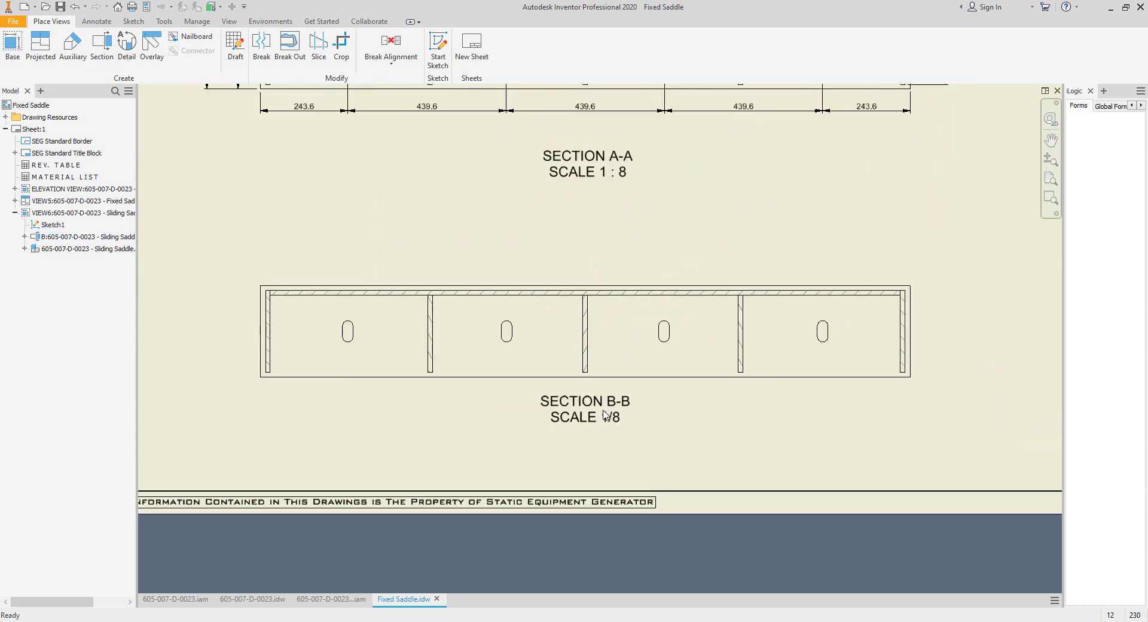
Step: Lower section B-B's label away from the view and add the line SLIDING SADDLE DETAIL above its text
left_click_drag(601, 429, 609, 466)
scroll(622, 434, "down", 3)
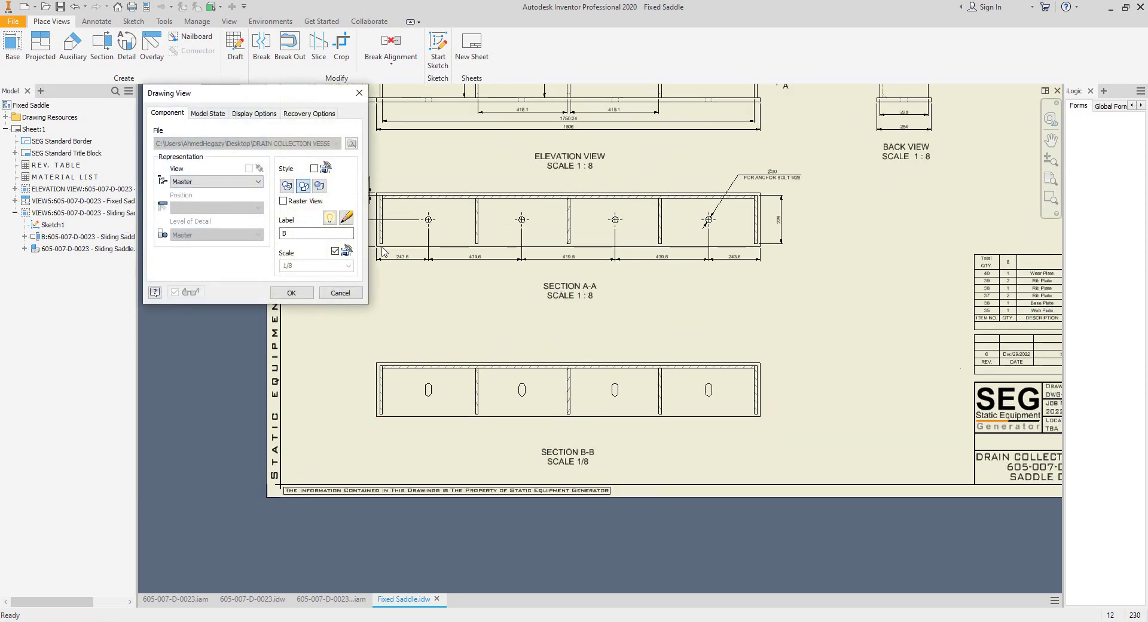
left_click(352, 222)
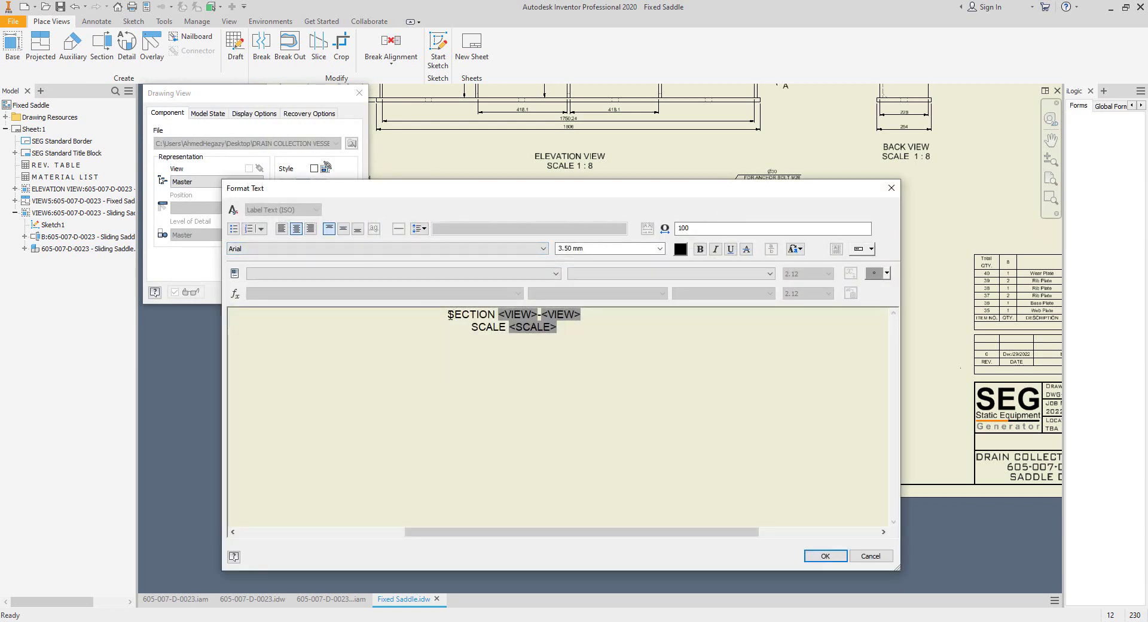
left_click(451, 321)
key("Return")
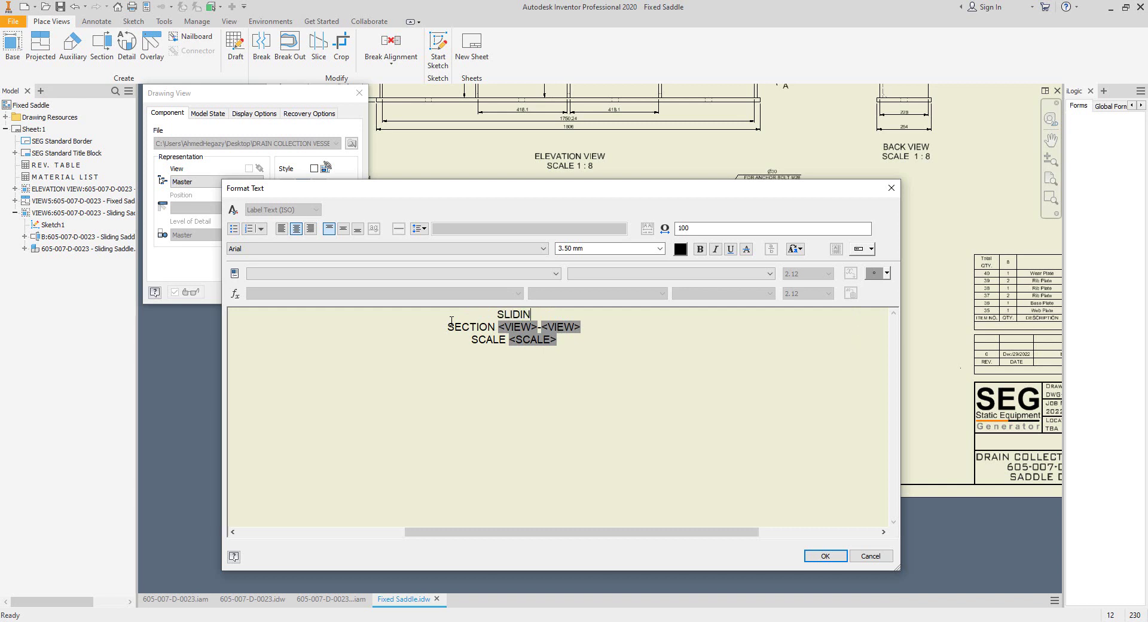
type("LE DETAIL")
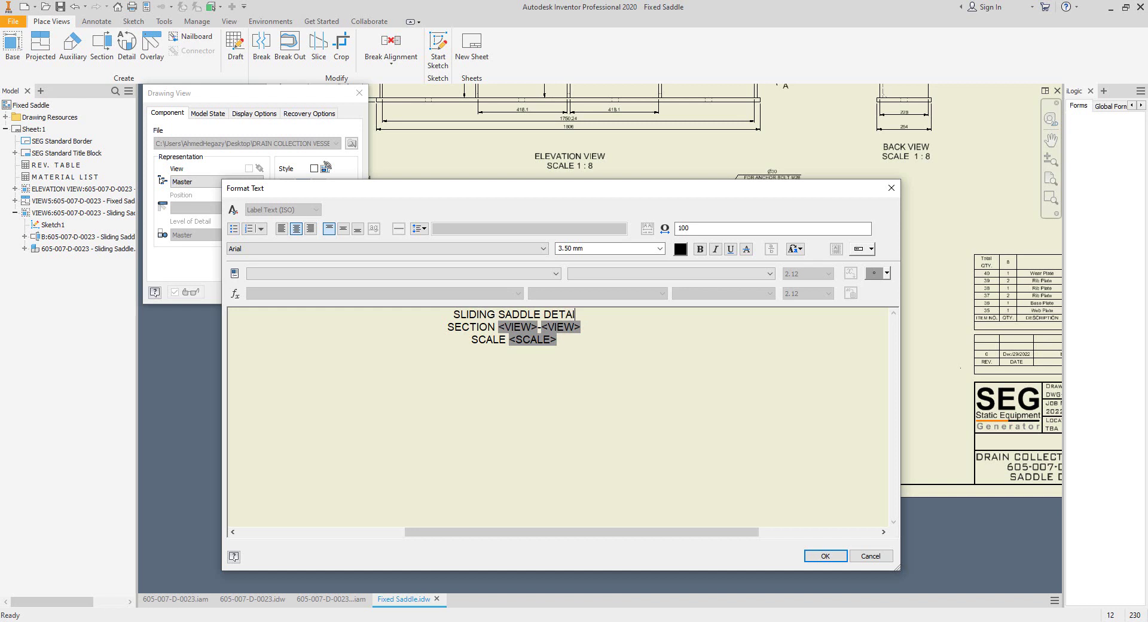
left_click(824, 556)
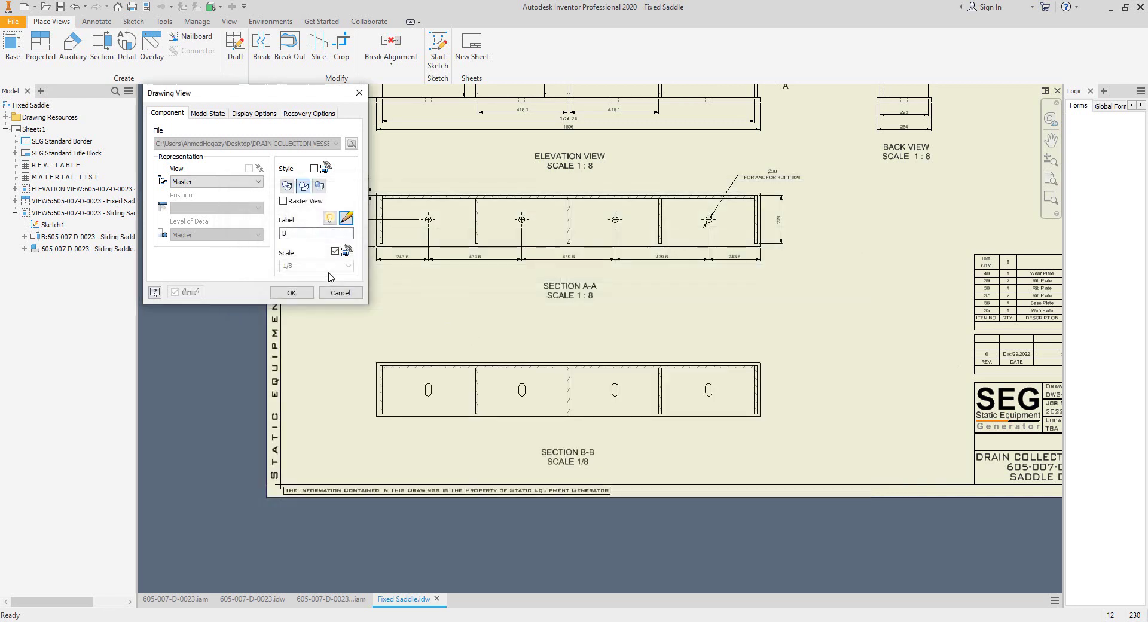
left_click(301, 298)
scroll(600, 427, "up", 4)
scroll(578, 426, "down", 2)
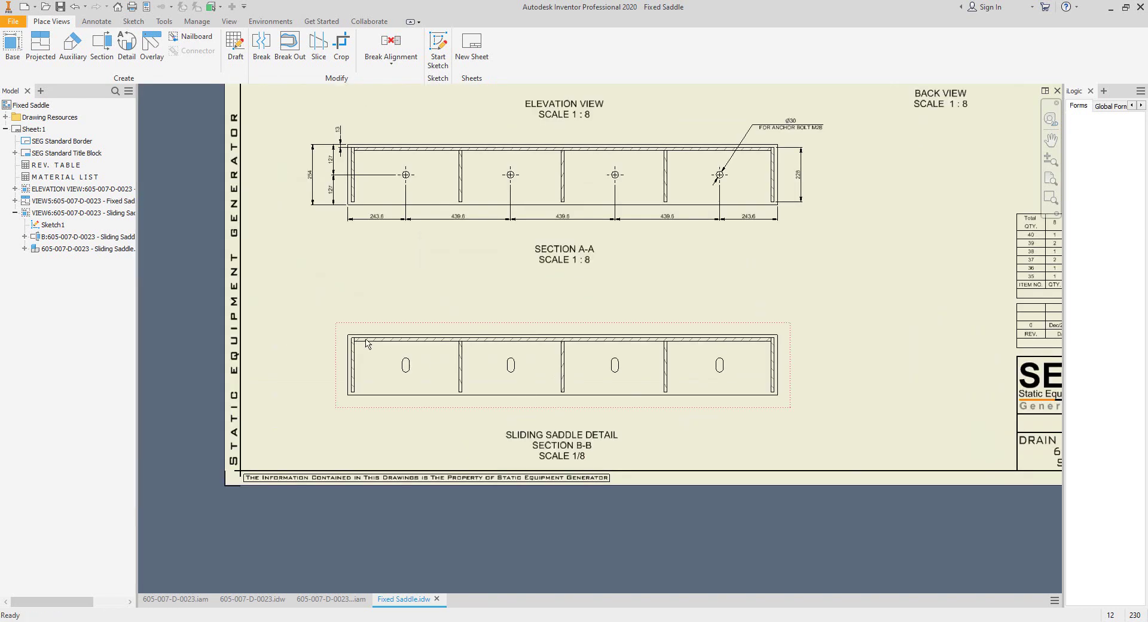
Step: Add center marks to the rounded ends of all four slots in sliding saddle section B-B
left_click(97, 21)
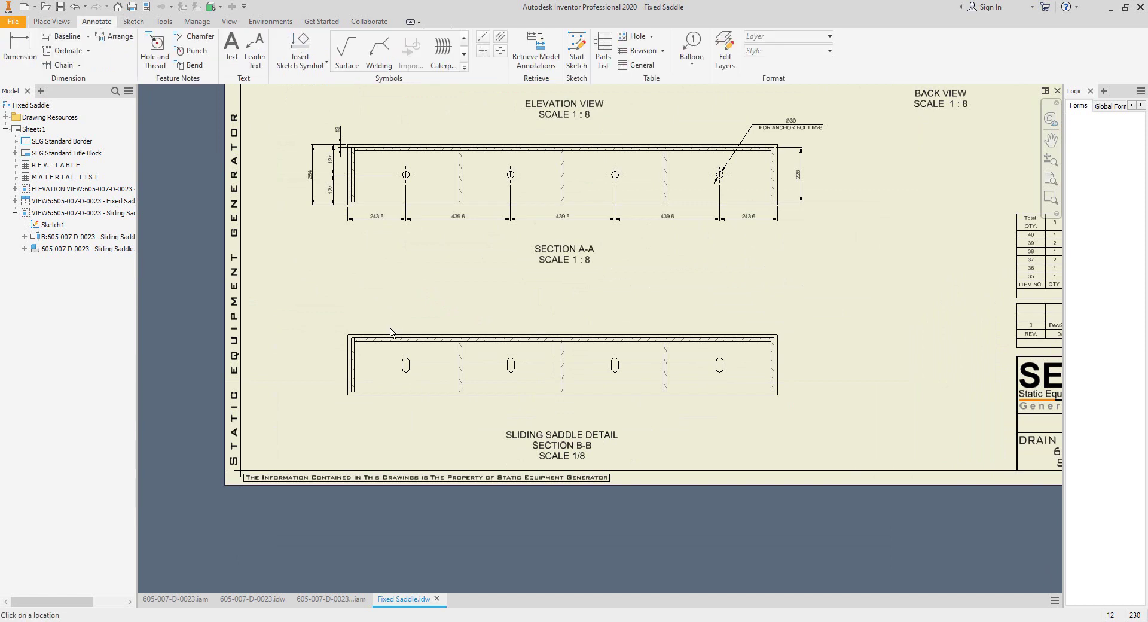
scroll(391, 332, "up", 3)
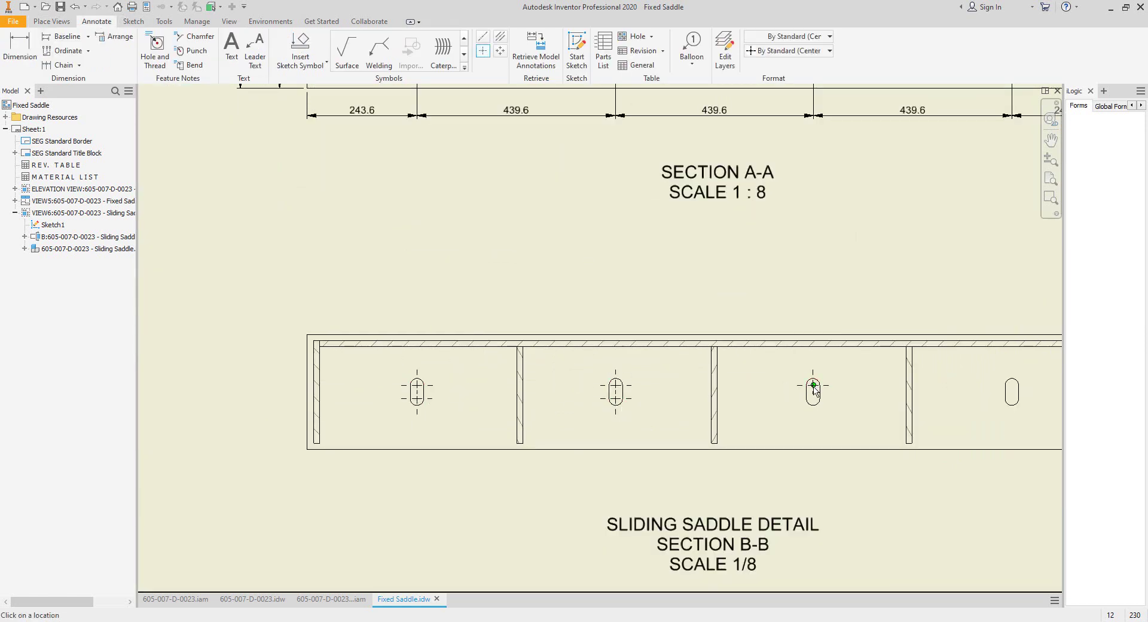
middle_click_drag(815, 405, 740, 370)
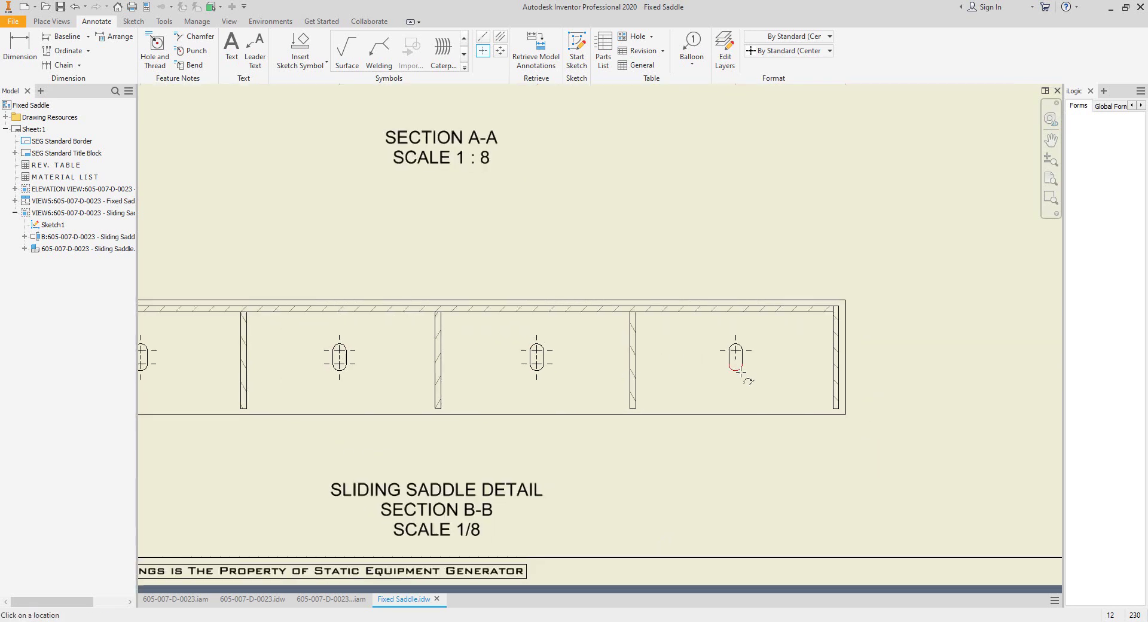
scroll(917, 311, "down", 2)
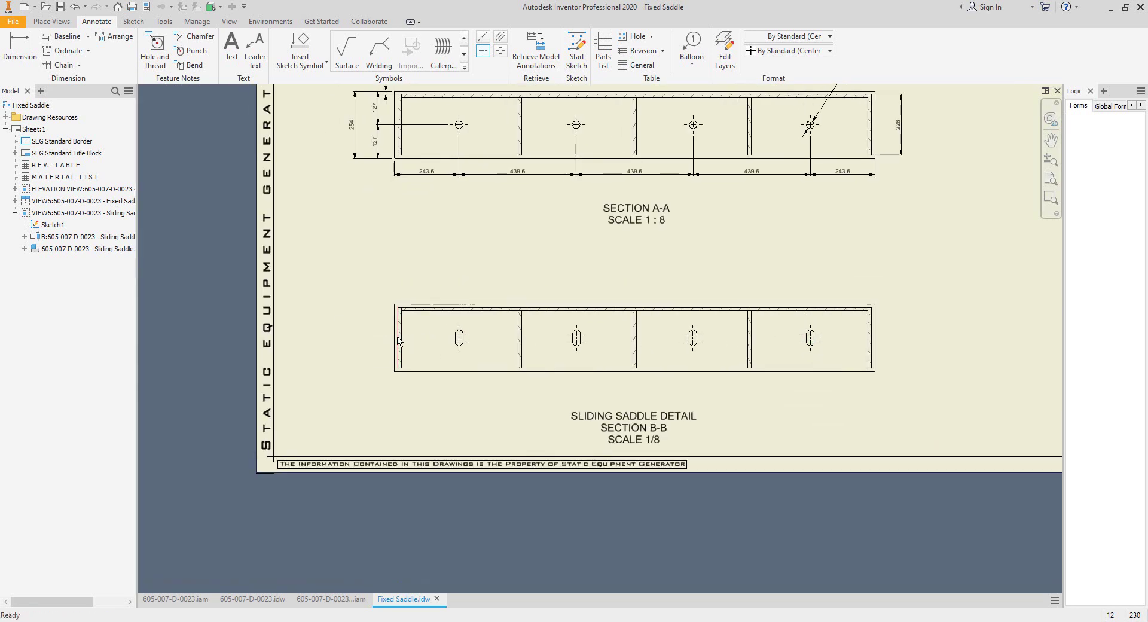
key("Escape")
Step: Dimension the first slot's center from the base plate's upper and lower edges in section B-B, aligning the two dimensions in one line
scroll(461, 345, "up", 3)
key("d")
left_click(421, 266)
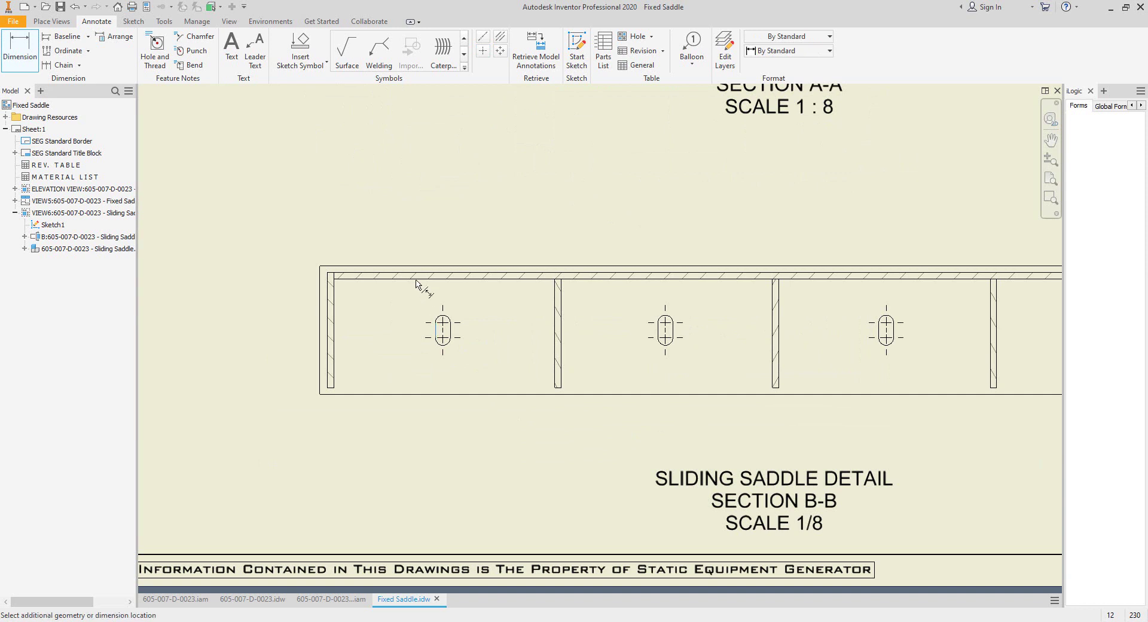
left_click(437, 329)
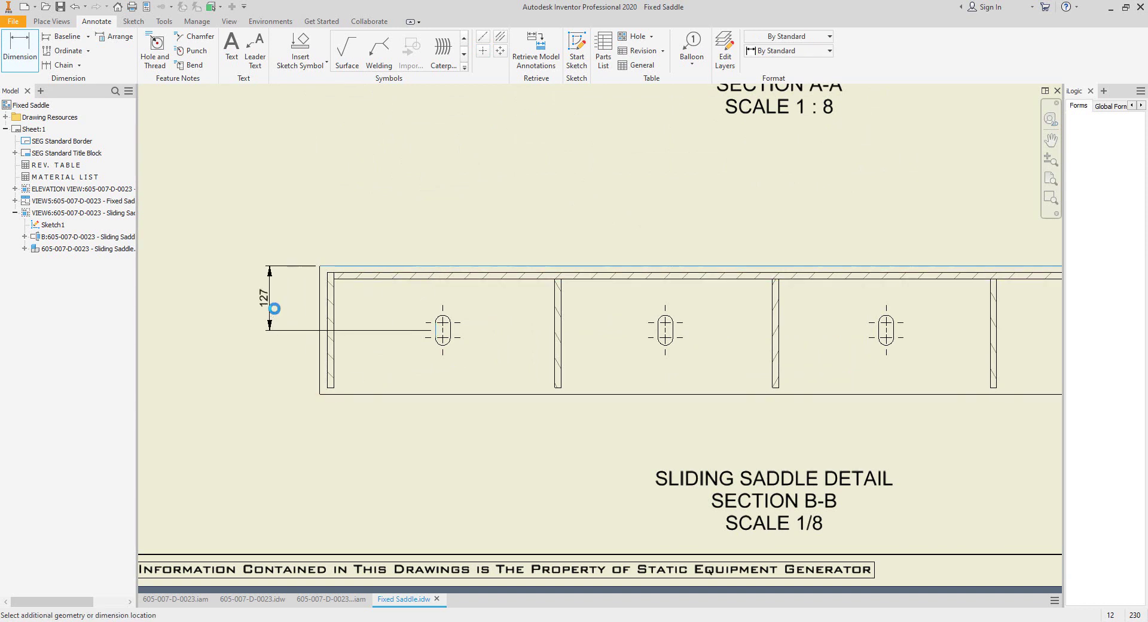
left_click(272, 302)
left_click(425, 394)
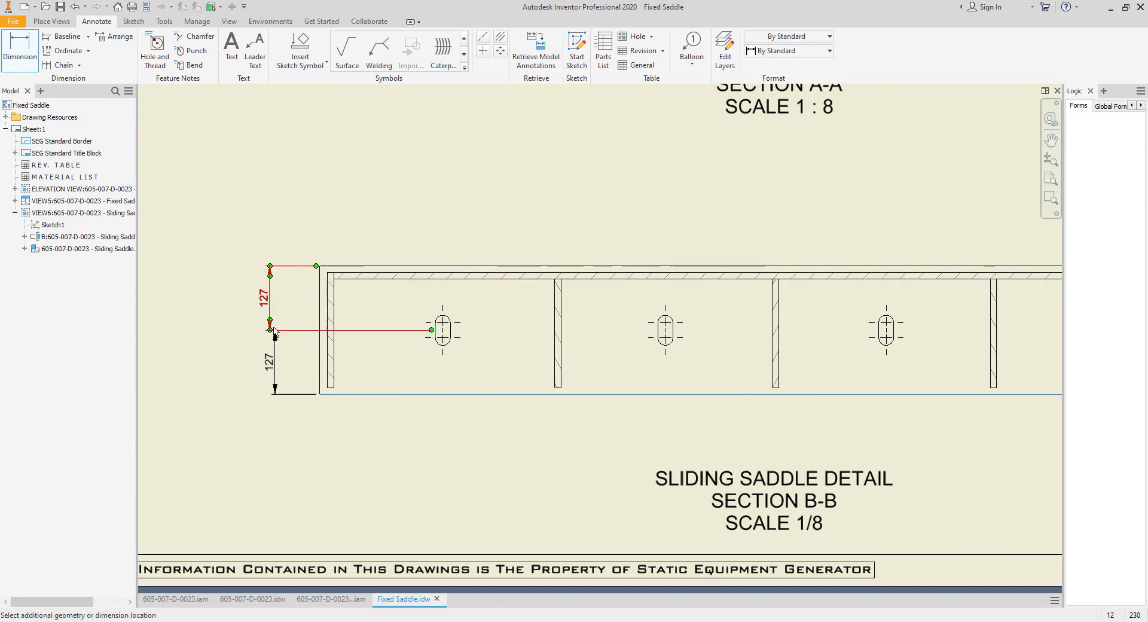
left_click(274, 359)
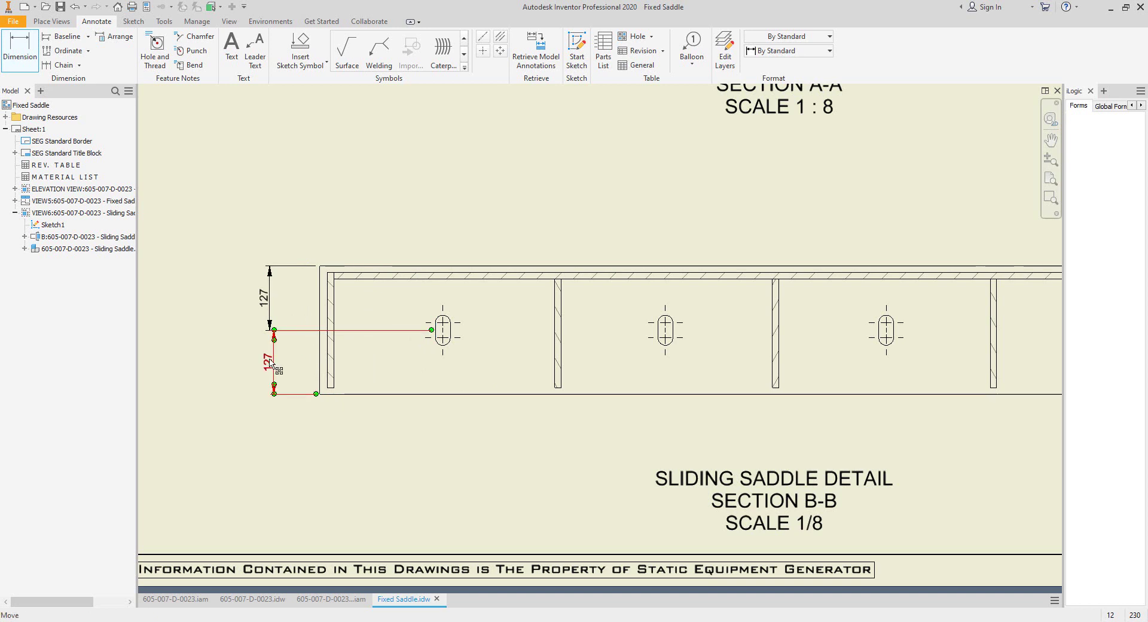
mouse_move(271, 361)
left_mouse_down()
mouse_move(263, 353)
mouse_move(279, 359)
left_mouse_up()
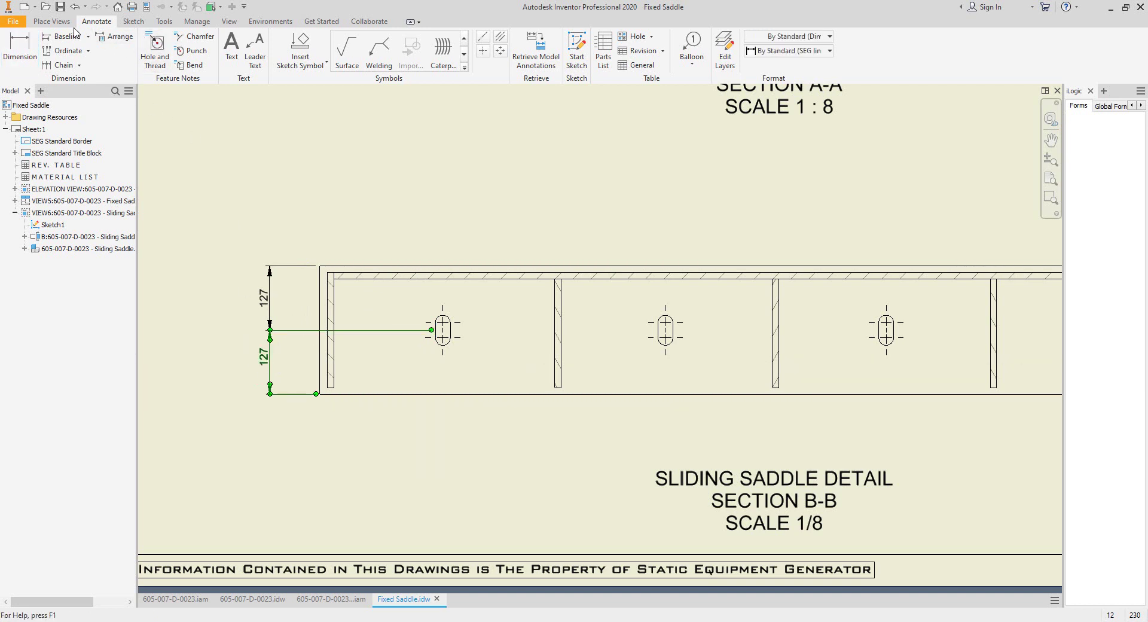
Step: Create detail view C around section B-B's last slot with a rectangular fence, smooth cutout and scale 1:3, and place it beside the section
left_click(52, 21)
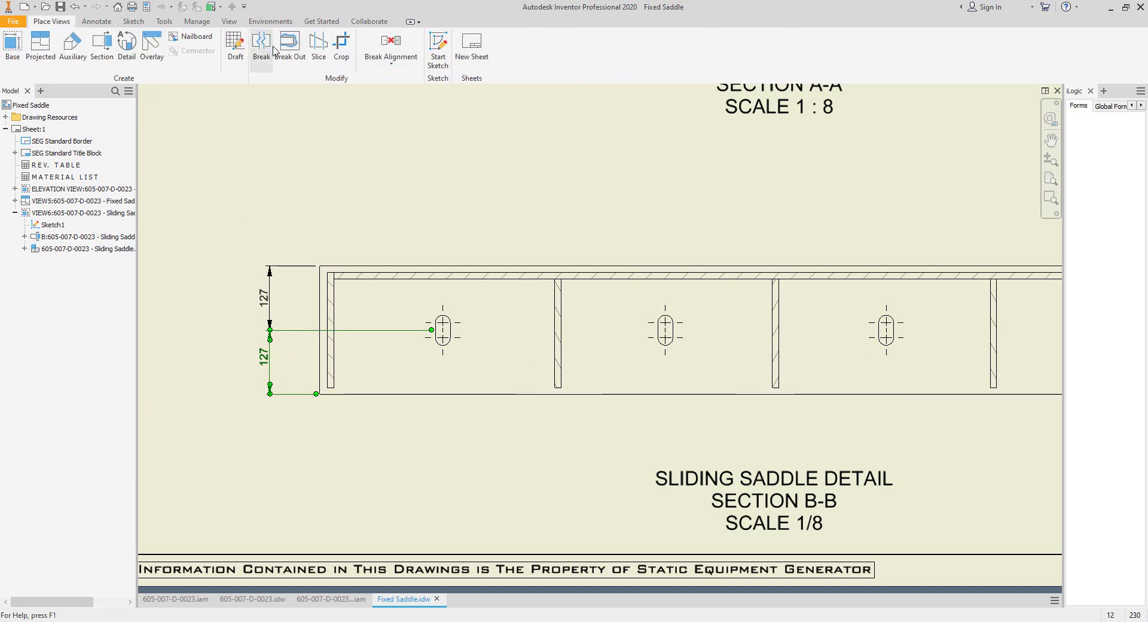
left_click(137, 53)
scroll(627, 302, "down", 4)
middle_click_drag(824, 322, 616, 314)
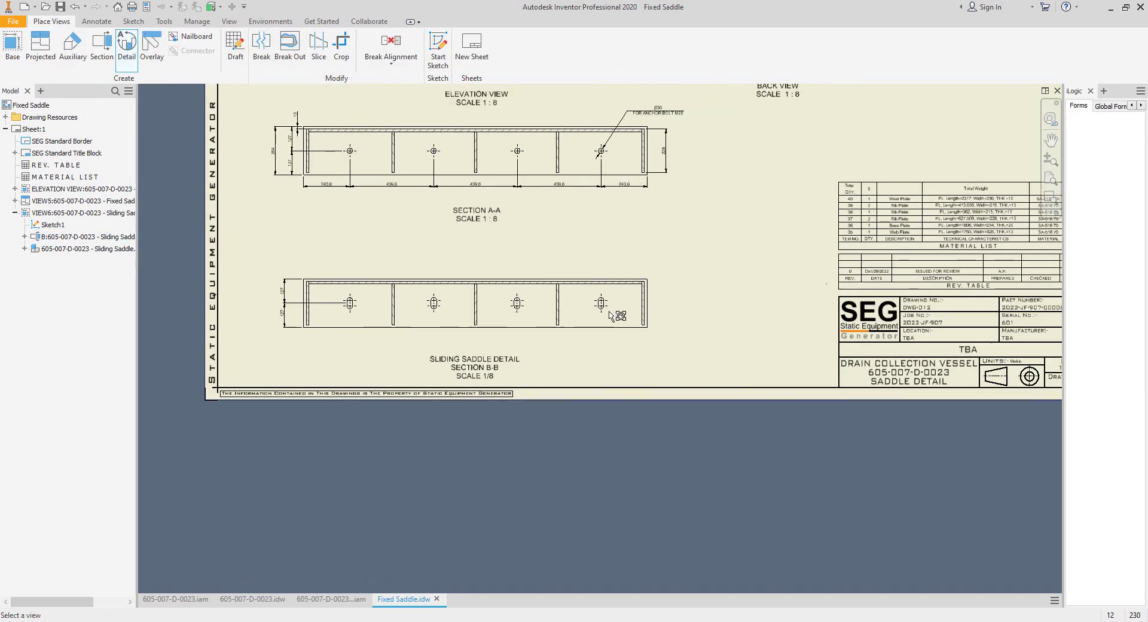
scroll(616, 312, "up", 5)
left_click(559, 289)
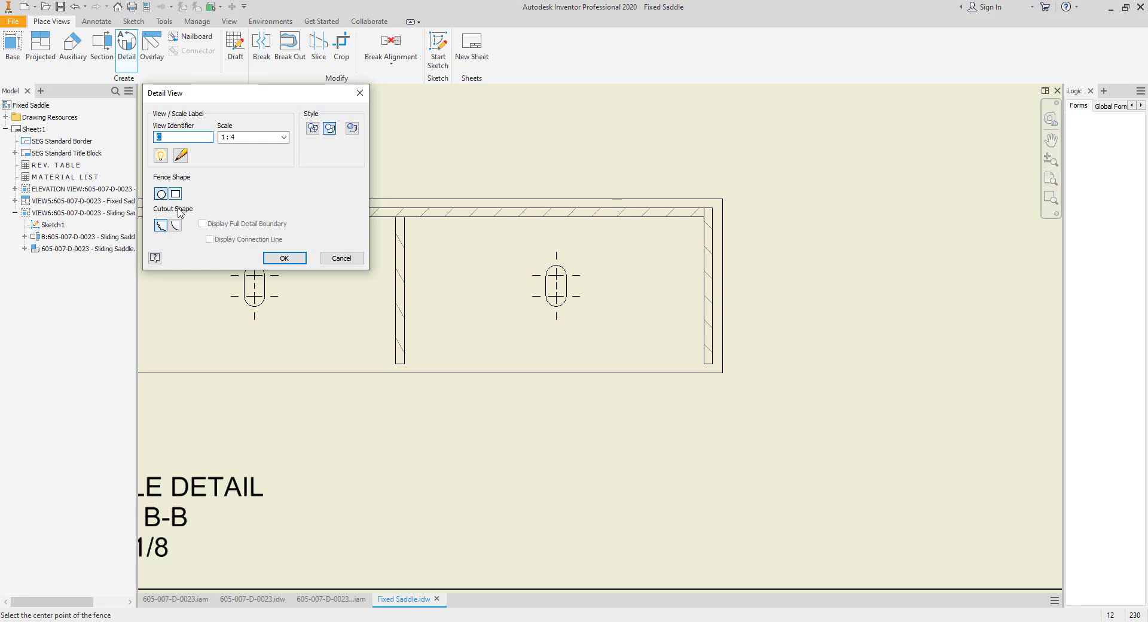
left_click(557, 286)
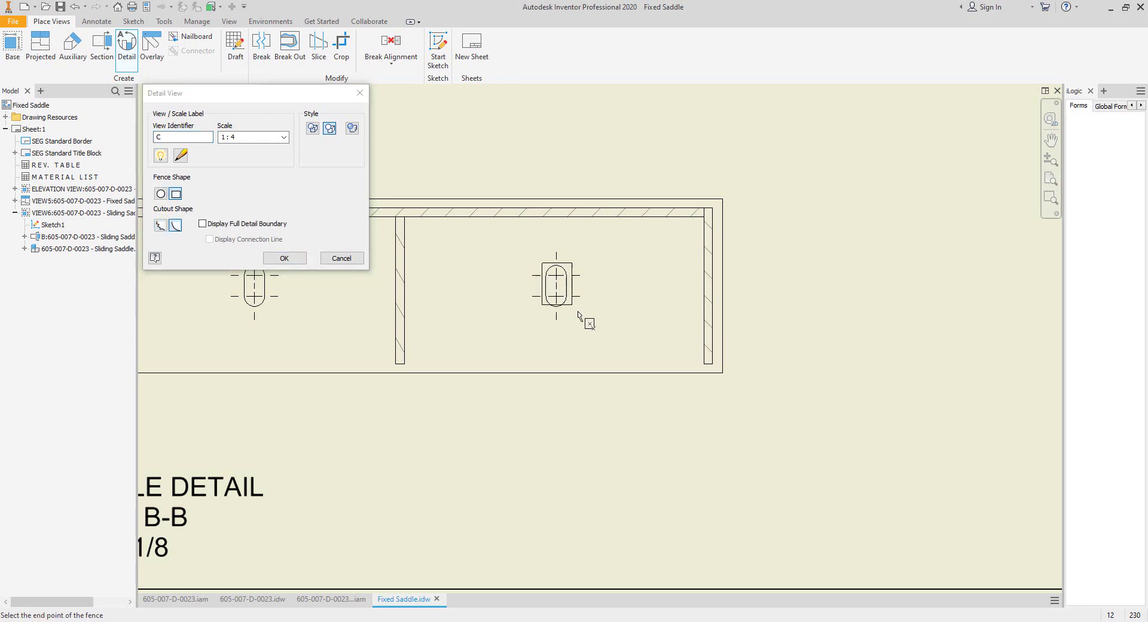
left_click(611, 346)
scroll(704, 350, "down", 3)
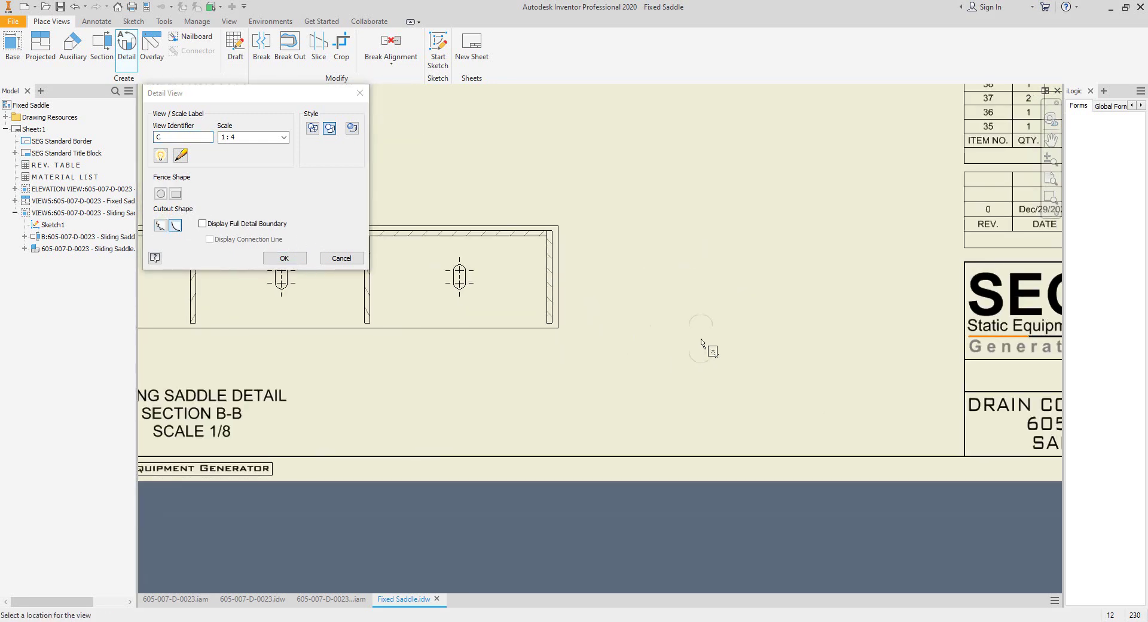
left_click(246, 137)
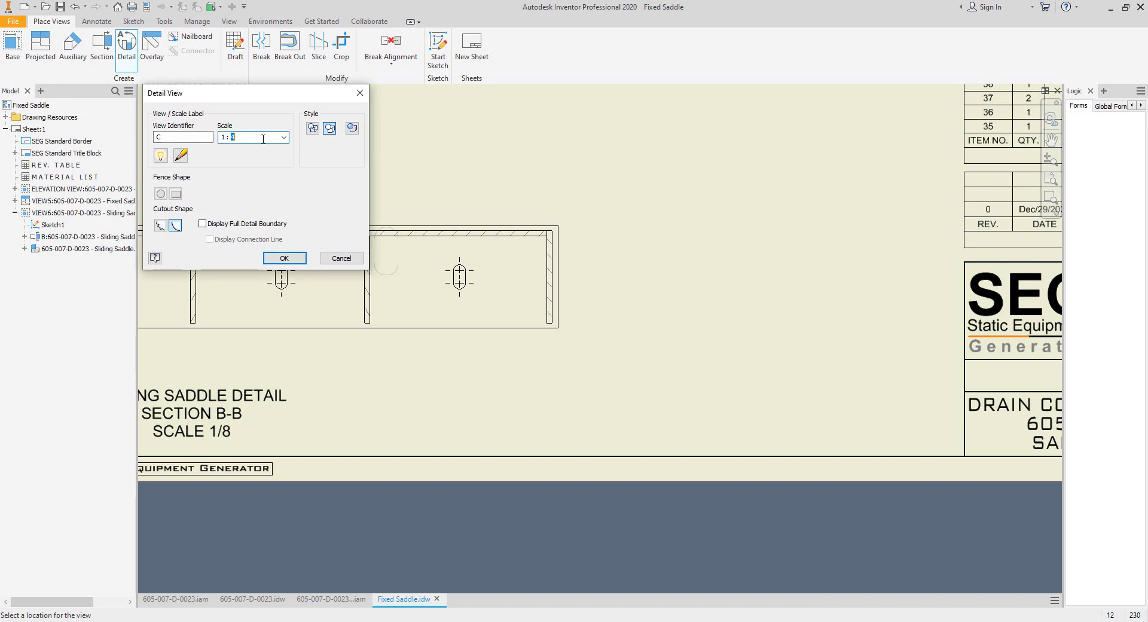
left_click(730, 293)
Step: Dimension the slot's straight side, width and overall length in detail view C
scroll(747, 315, "up", 5)
key("d")
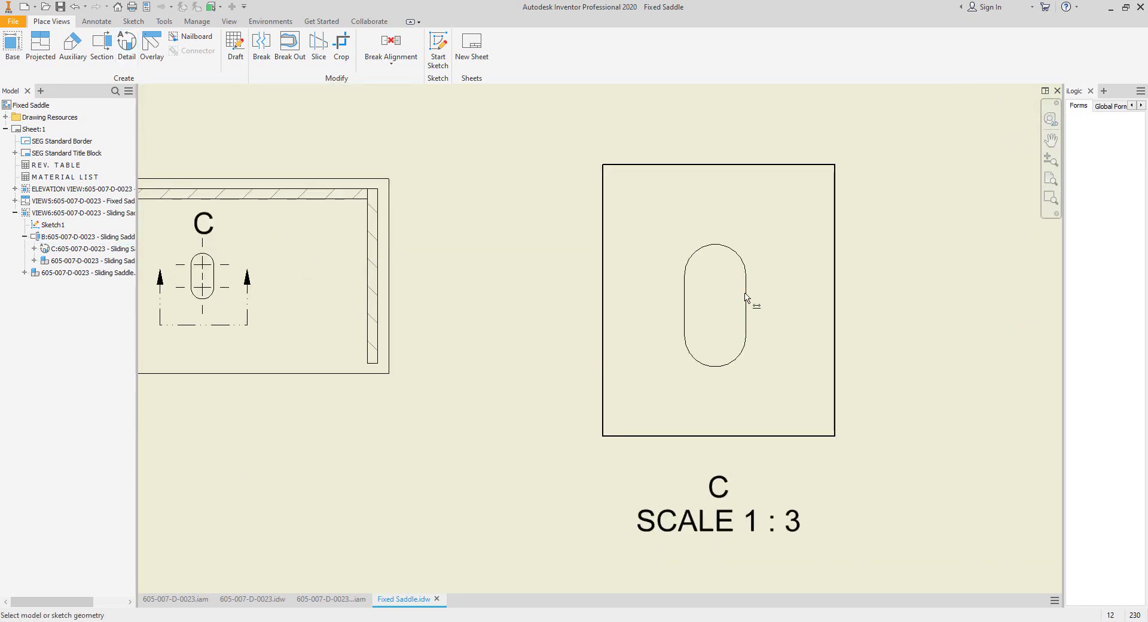
left_click(746, 297)
left_click(809, 298)
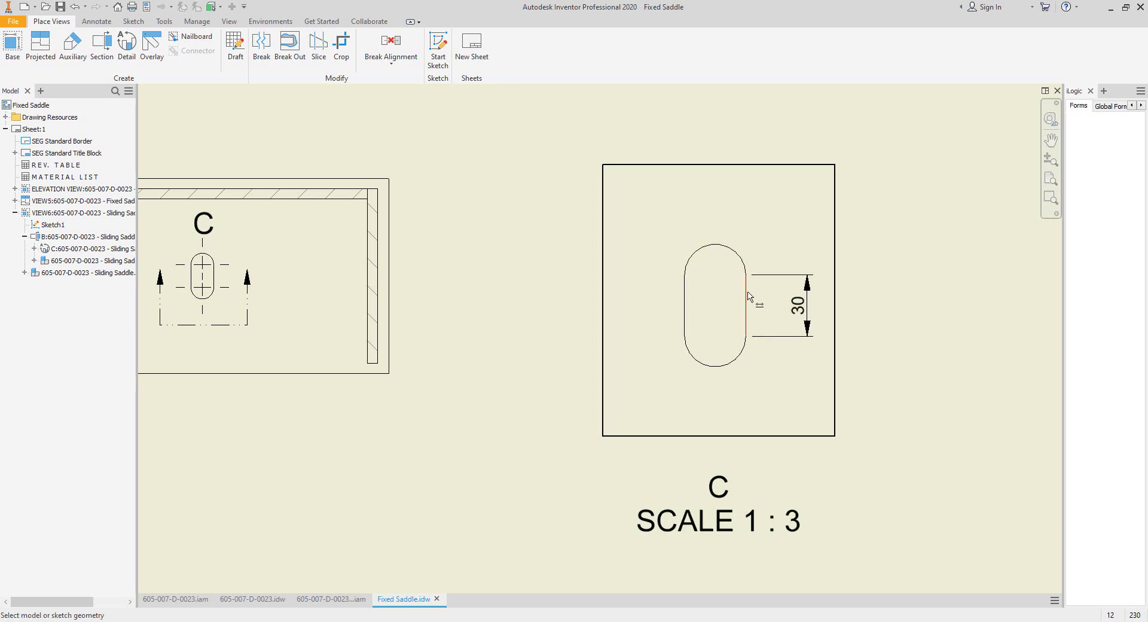
left_click(747, 292)
left_click(685, 292)
left_click(720, 219)
left_click(716, 244)
left_click(714, 366)
left_click(651, 299)
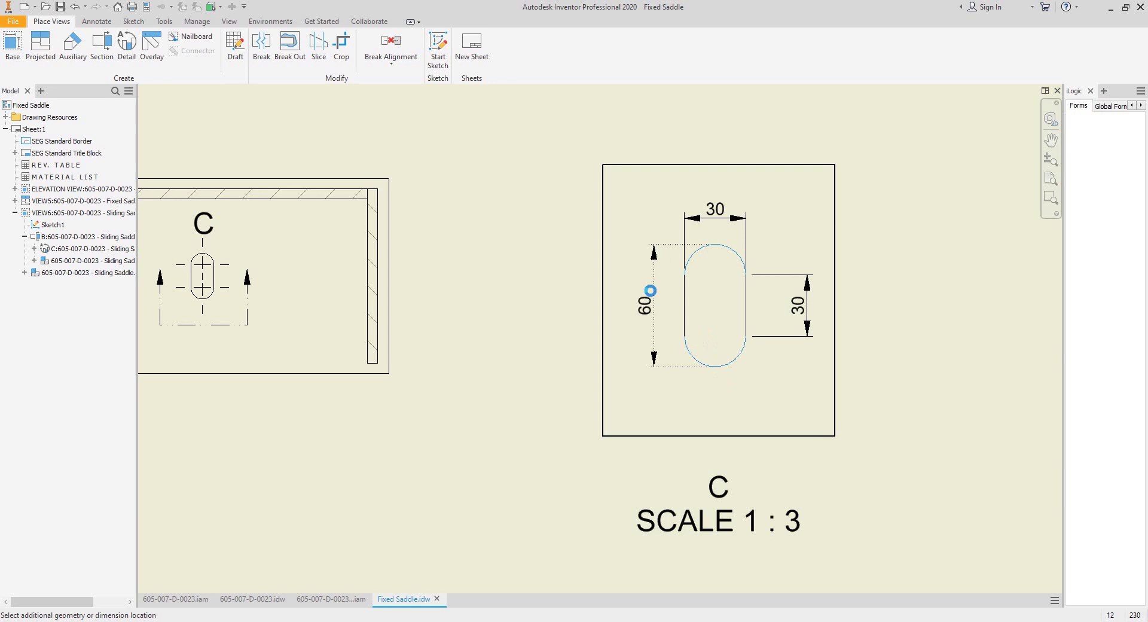
Step: Add center marks to both rounded ends of the slot in detail view C
left_click(96, 21)
left_click(483, 51)
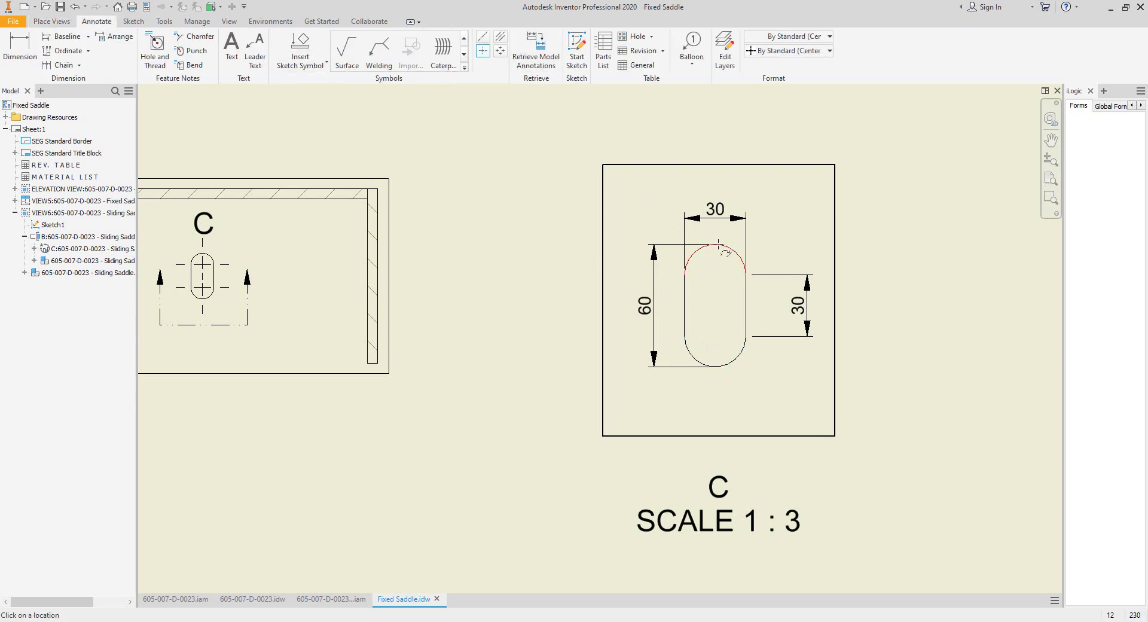
left_click(733, 360)
scroll(698, 310, "down", 3)
middle_click_drag(741, 344, 699, 356)
key("Escape")
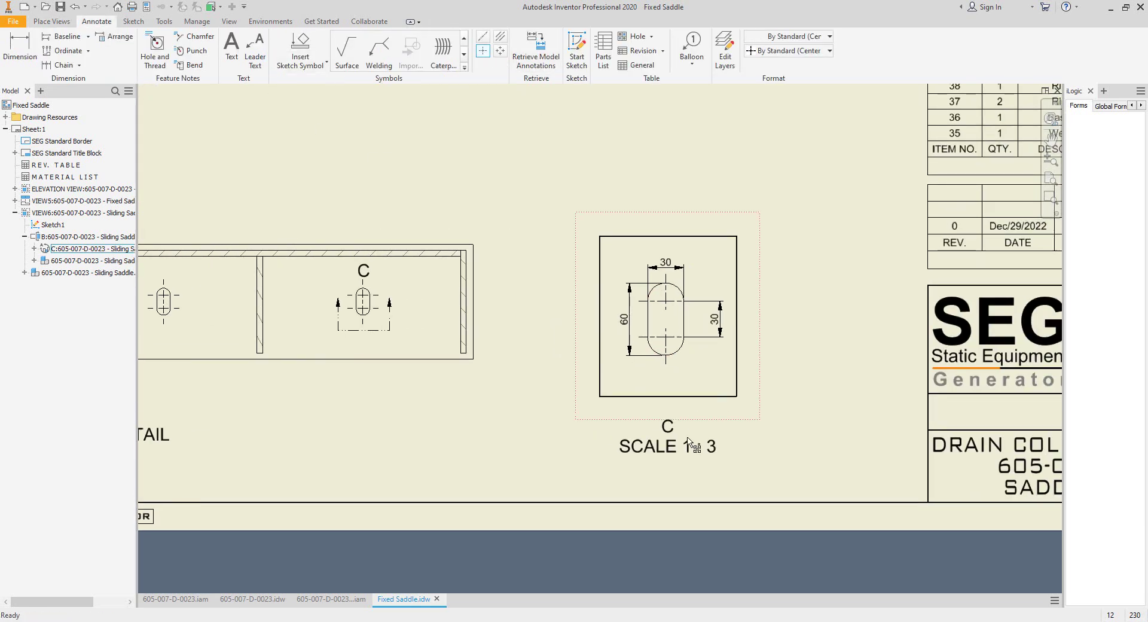
Step: Start a new base view using the part 605-007-D-0023 - Grounding Lug-1 from the Parts folder
scroll(668, 370, "up", 4)
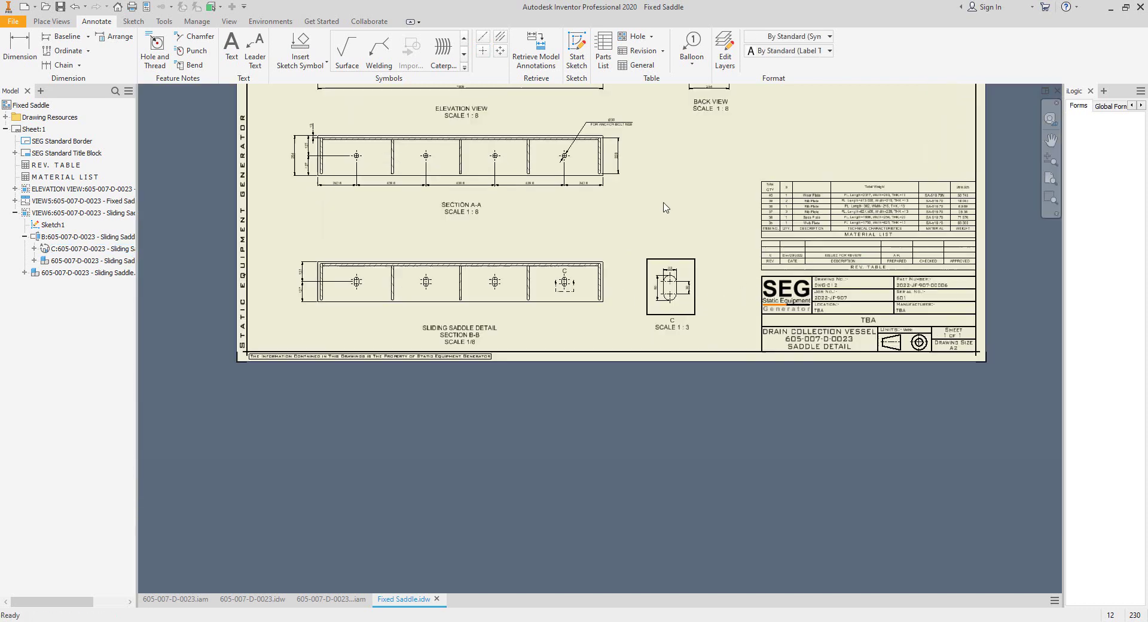
mouse_move(661, 208)
middle_mouse_down()
mouse_move(651, 363)
mouse_move(629, 423)
middle_mouse_up()
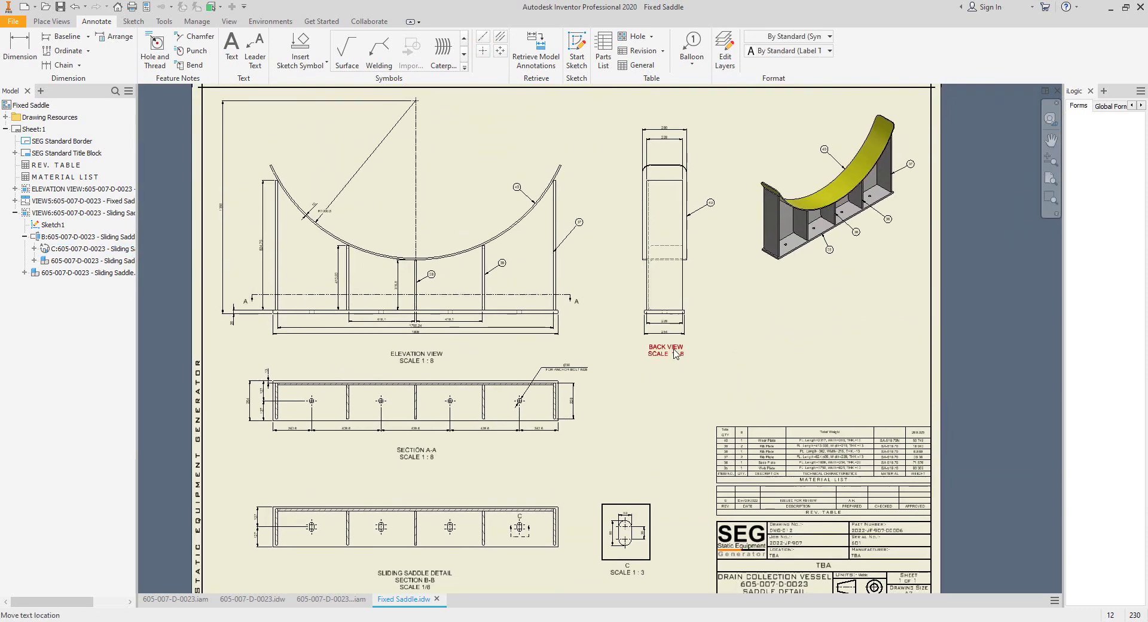
left_click(52, 21)
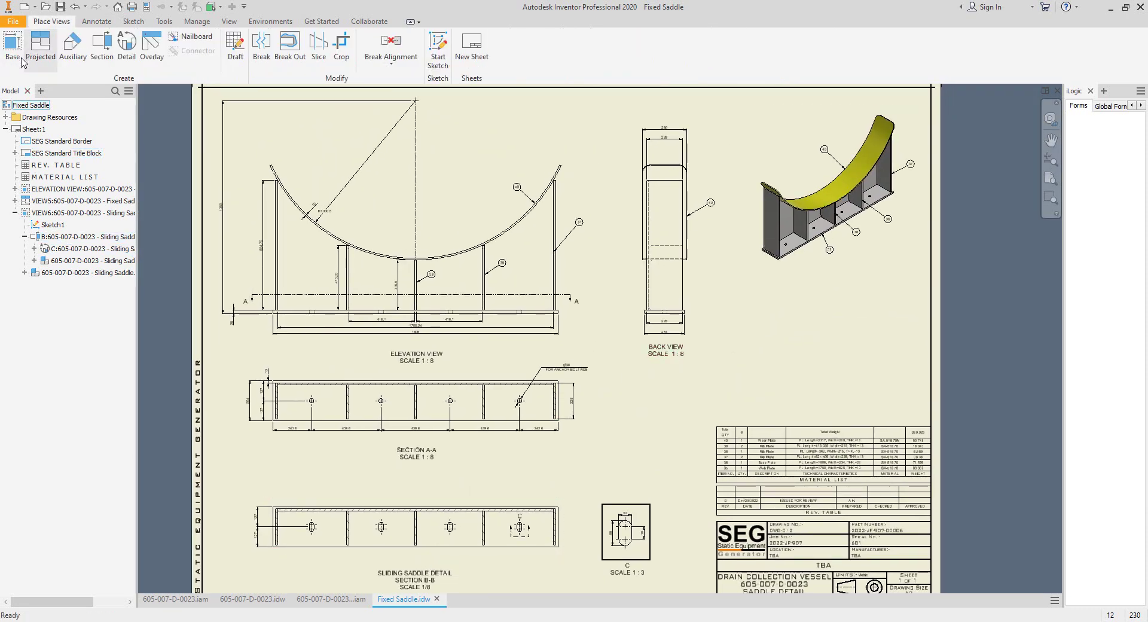
left_click(21, 60)
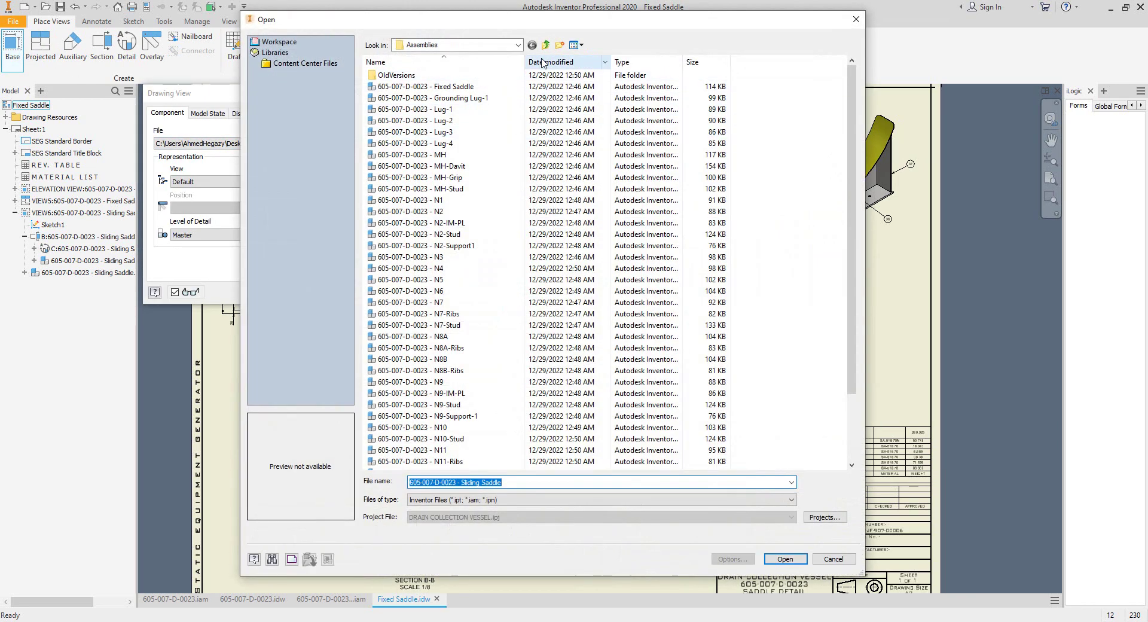
left_click(545, 45)
double_click(400, 120)
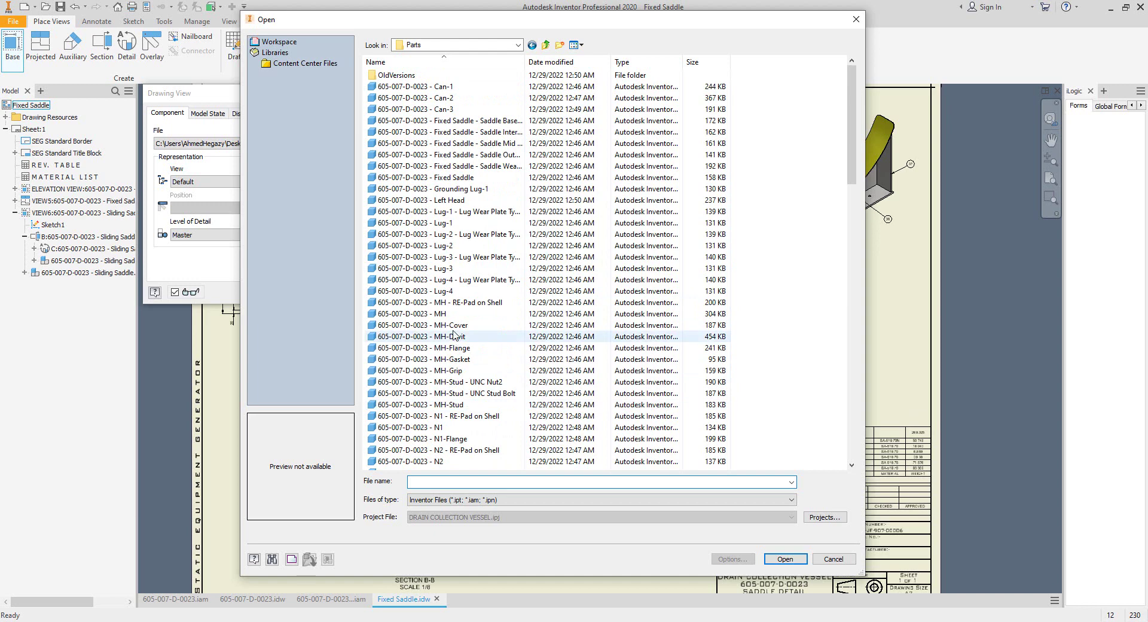
left_click(442, 189)
left_click(785, 558)
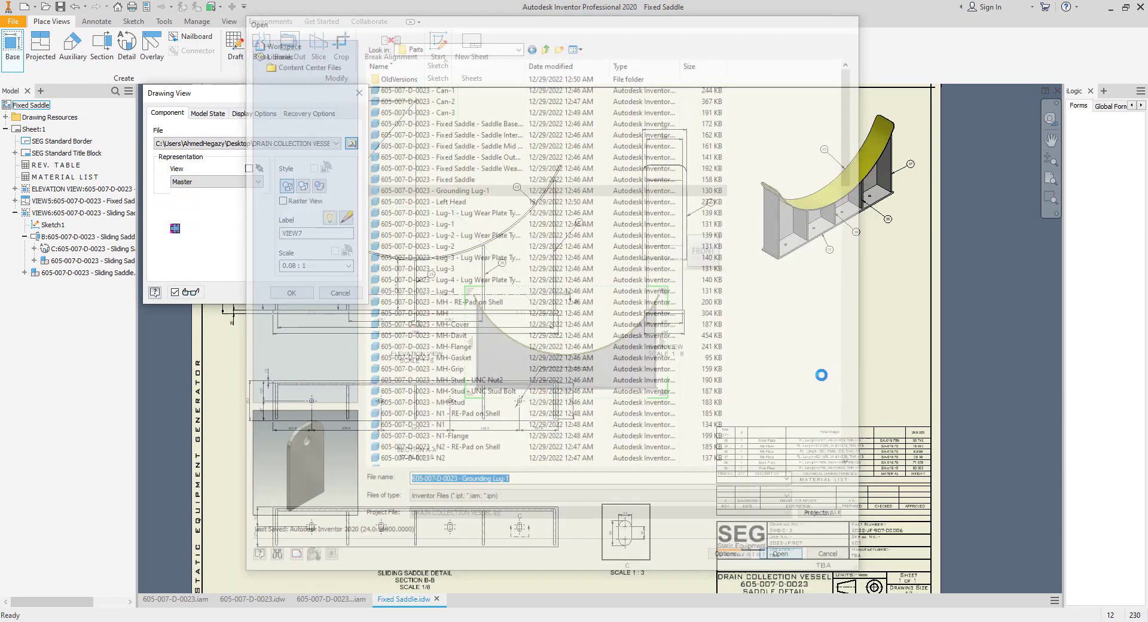
Step: Place the lug's left view below the isometric saddle, turned horizontal with its rounded end to the right, at scale 1:2 and labelled GROUNDING LUG
left_click(593, 219)
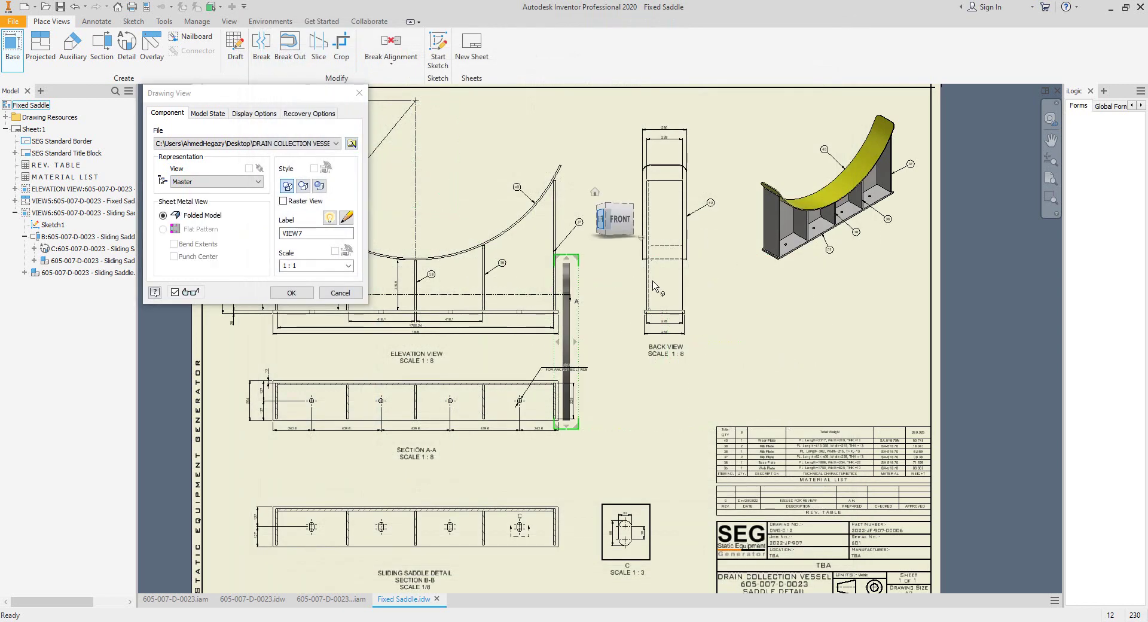
left_click(643, 203)
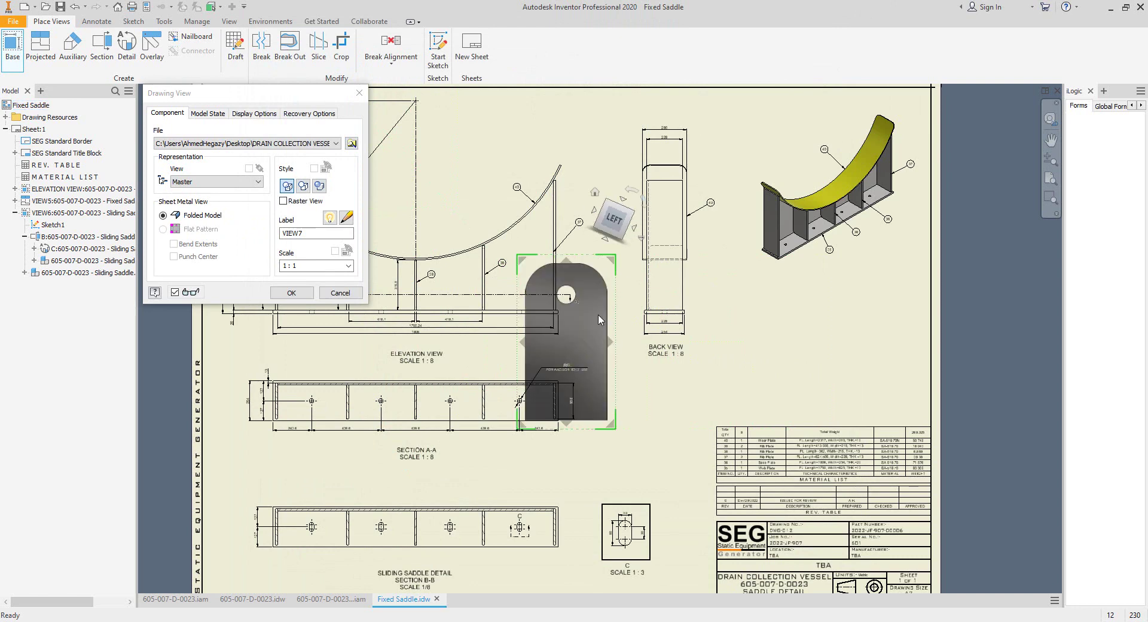
left_click(299, 266)
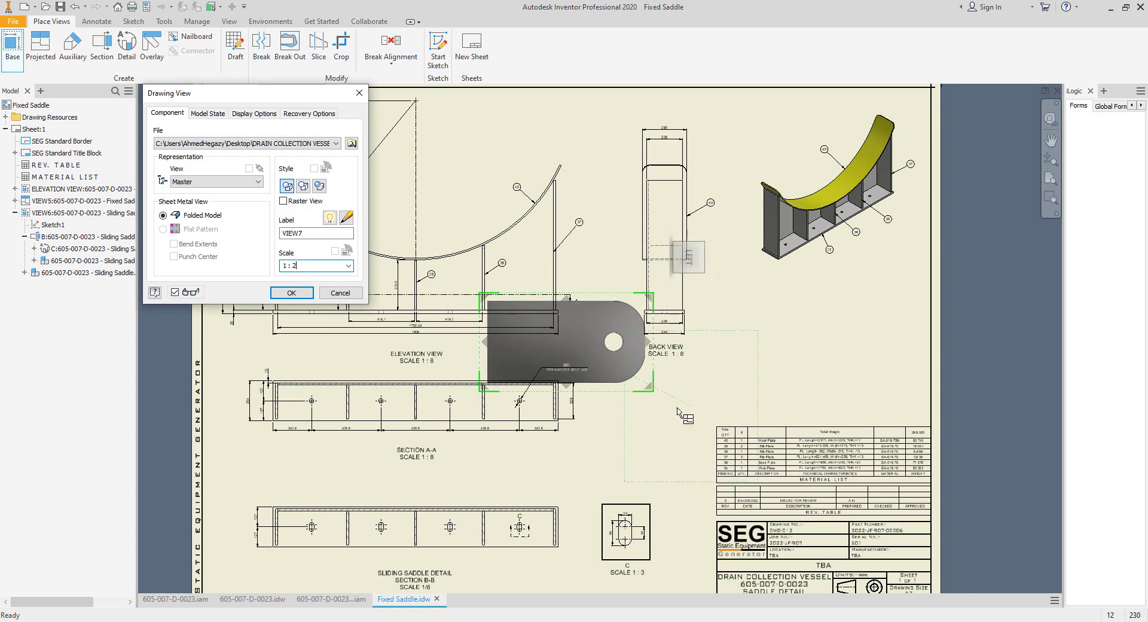
left_click_drag(578, 349, 834, 361)
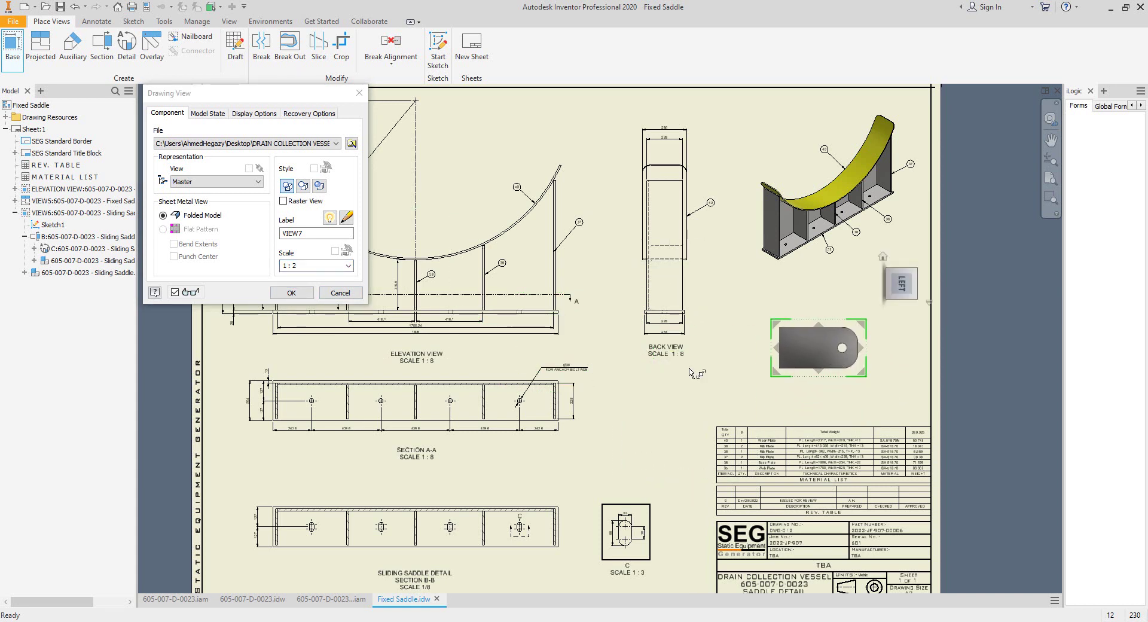
left_click(302, 234)
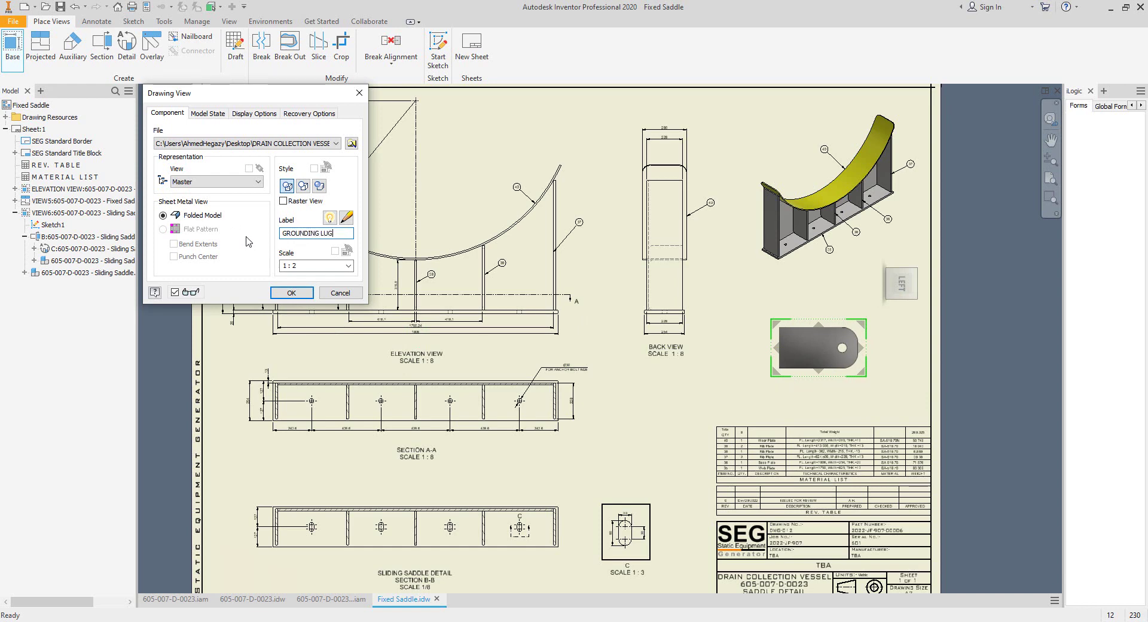
left_click(291, 293)
Step: Dimension the grounding lug's width along its straight end
scroll(789, 418, "up", 5)
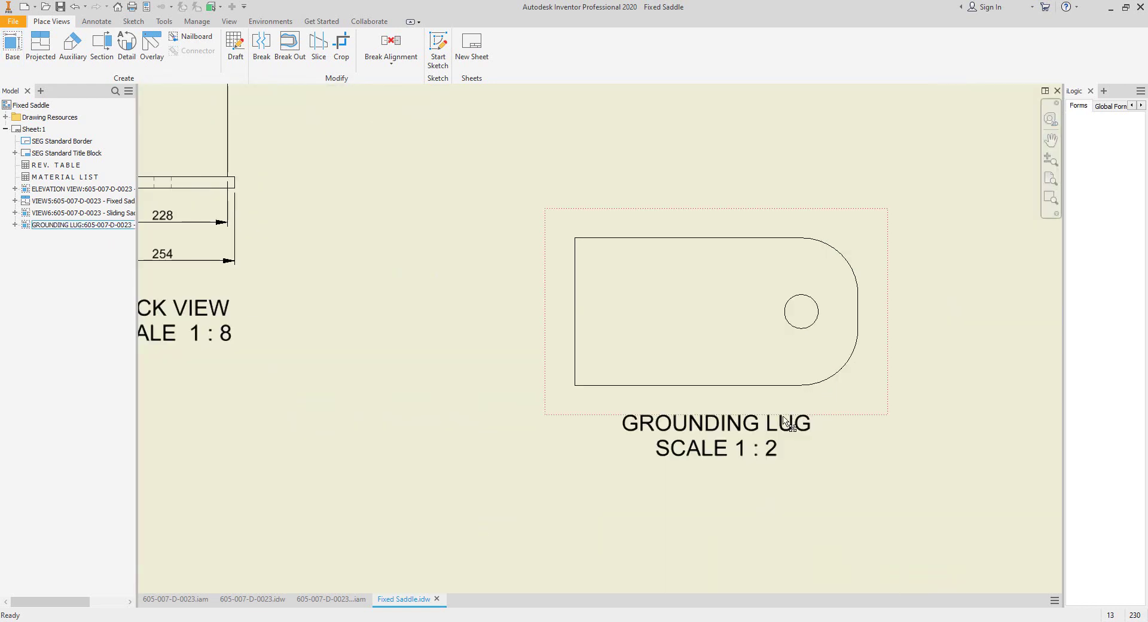
middle_click_drag(667, 347, 678, 364)
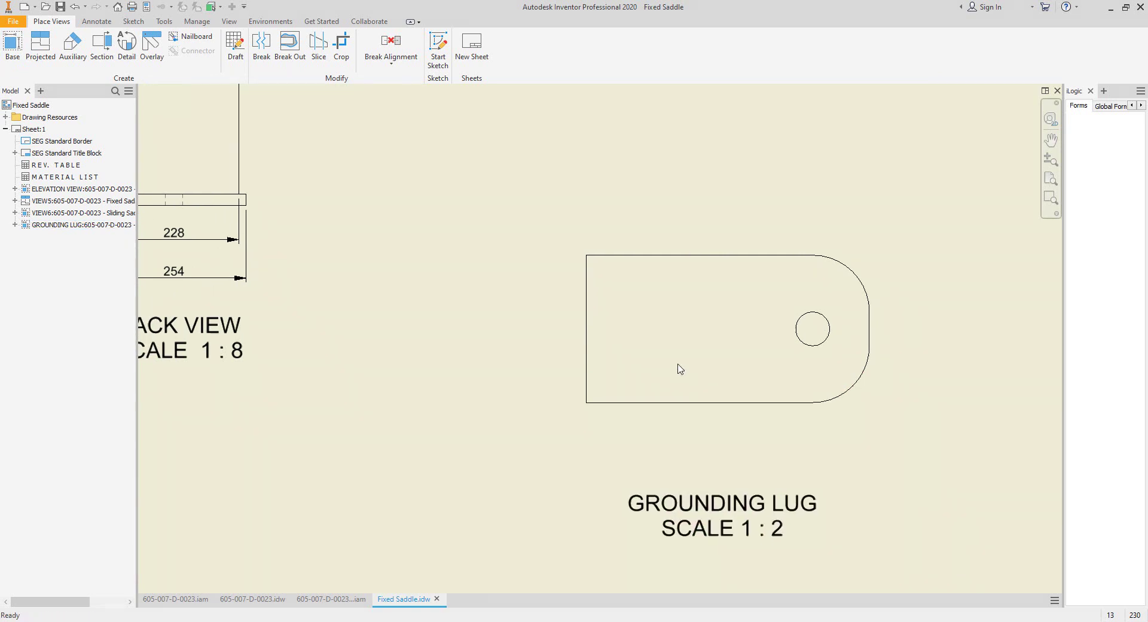
left_click(587, 288)
left_click(508, 308)
key("Escape")
Step: Add a center mark for the grounding lug's upper corner arc
left_click(94, 24)
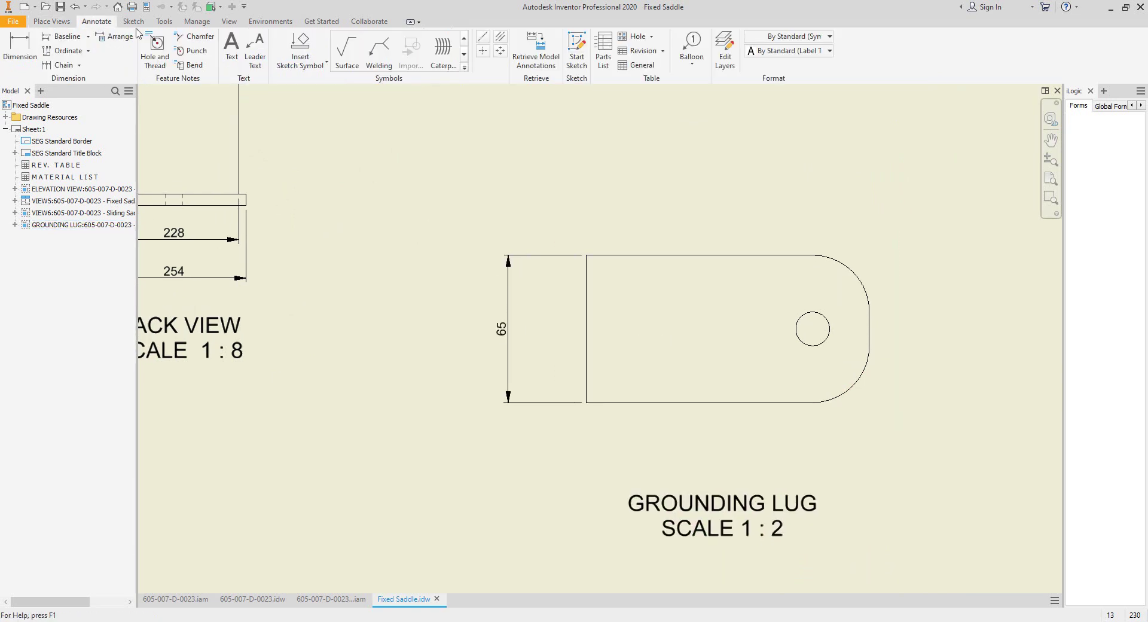
left_click(483, 52)
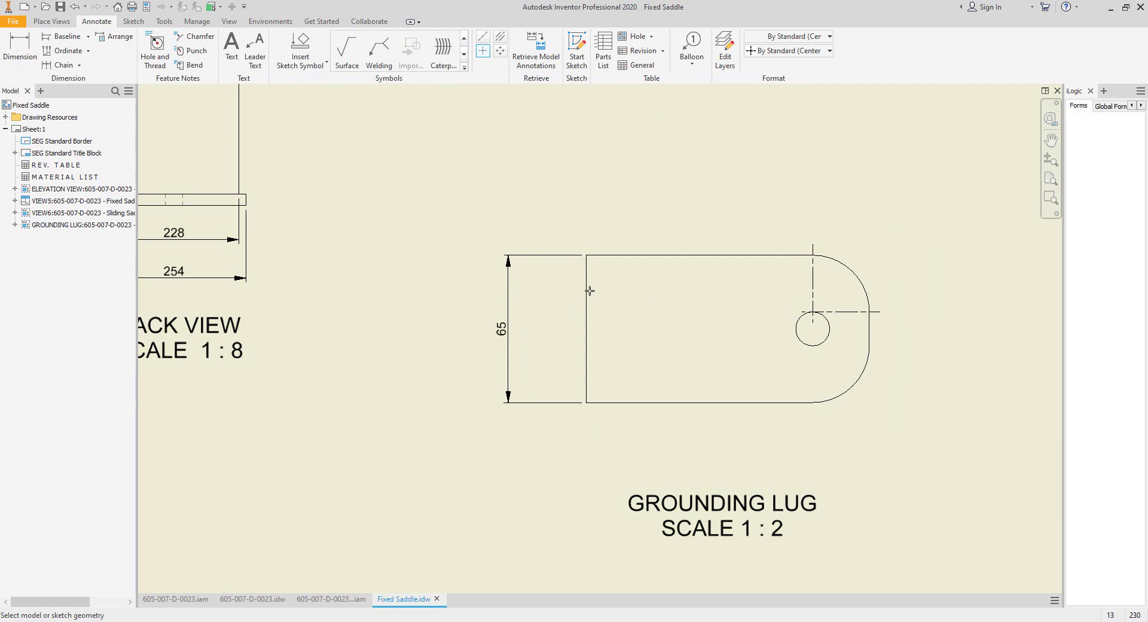
Step: Add a center mark to the grounding lug's hole
key("d")
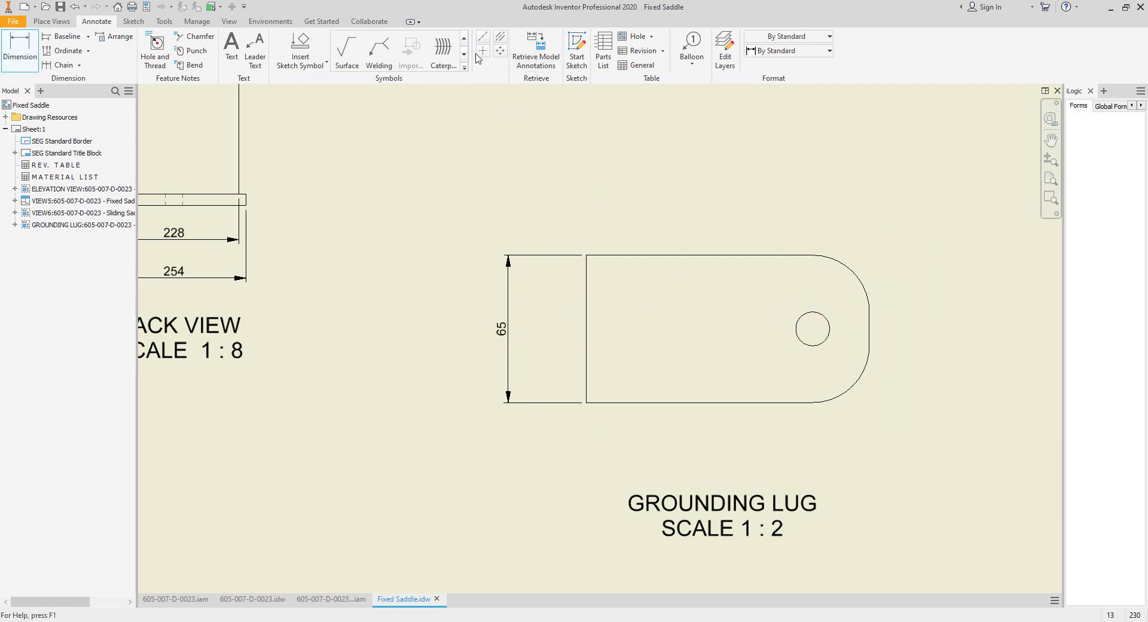
left_click(817, 317)
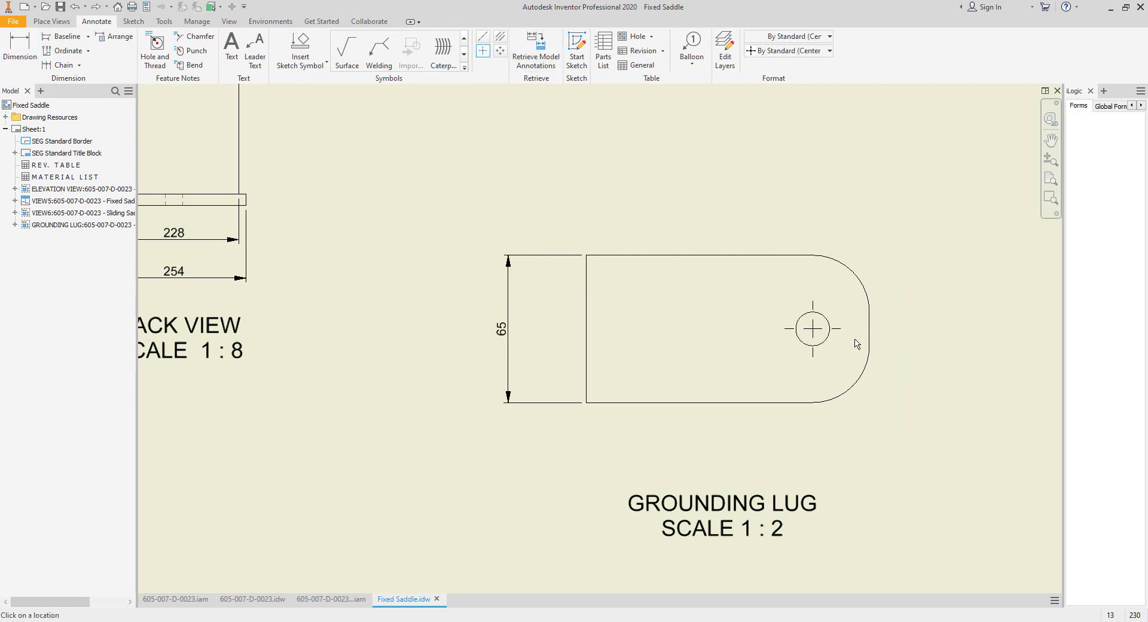
key("Escape")
Step: Dimension the horizontal distances from the lug's hole center to its straight end and to its rounded end, in line above the view
key("d")
key("d")
left_click(813, 328)
left_click(587, 308)
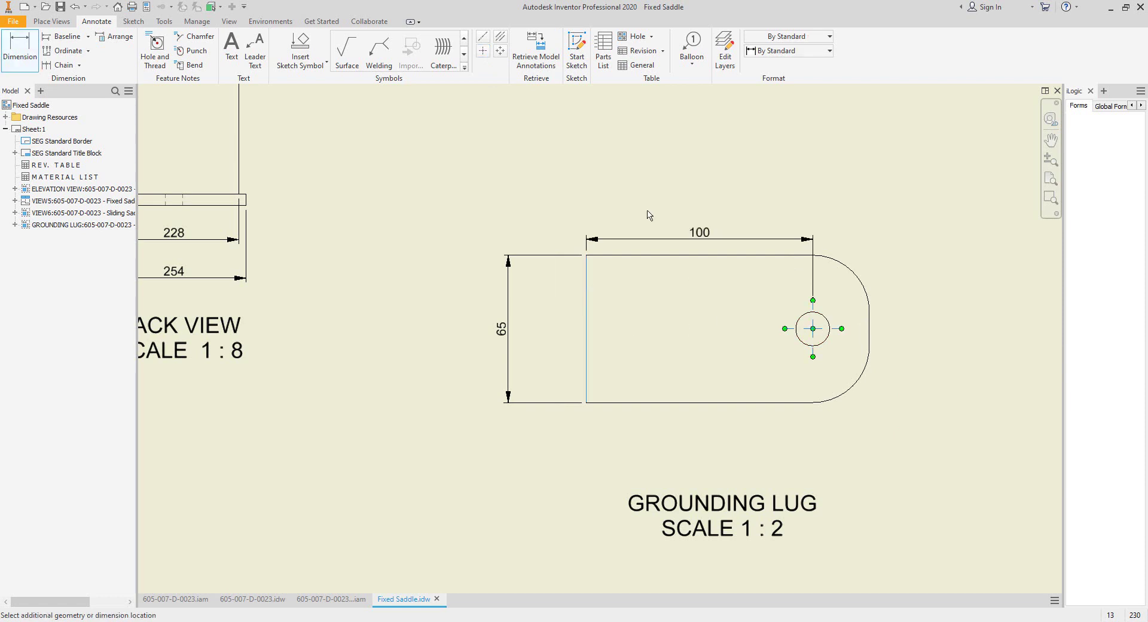
left_click(657, 174)
left_click(816, 307)
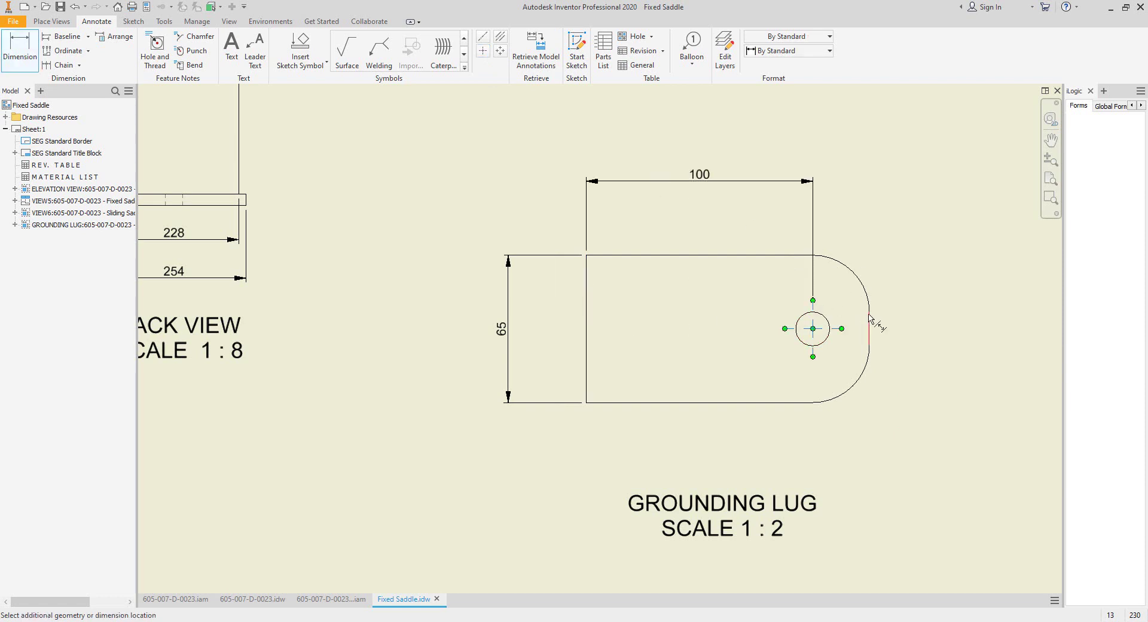
left_click(869, 316)
left_click(841, 178)
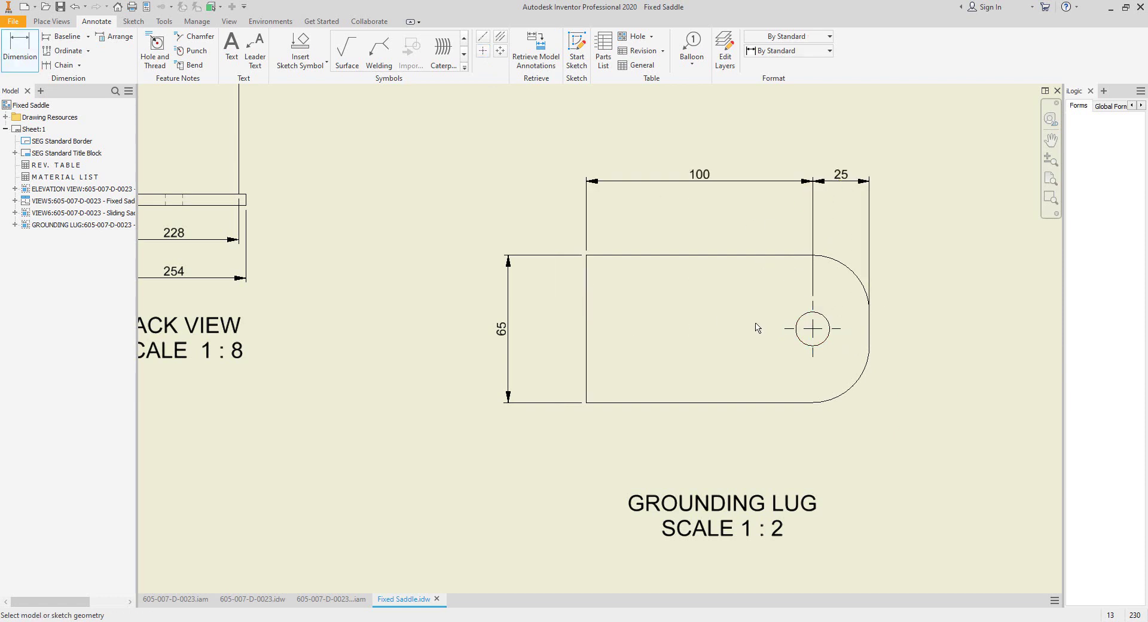
Step: Dimension the vertical distances from the lug's hole center to its upper and lower edges, in line beyond the rounded end
left_click(789, 328)
left_click(774, 256)
left_click(923, 291)
left_click(793, 330)
left_click(797, 403)
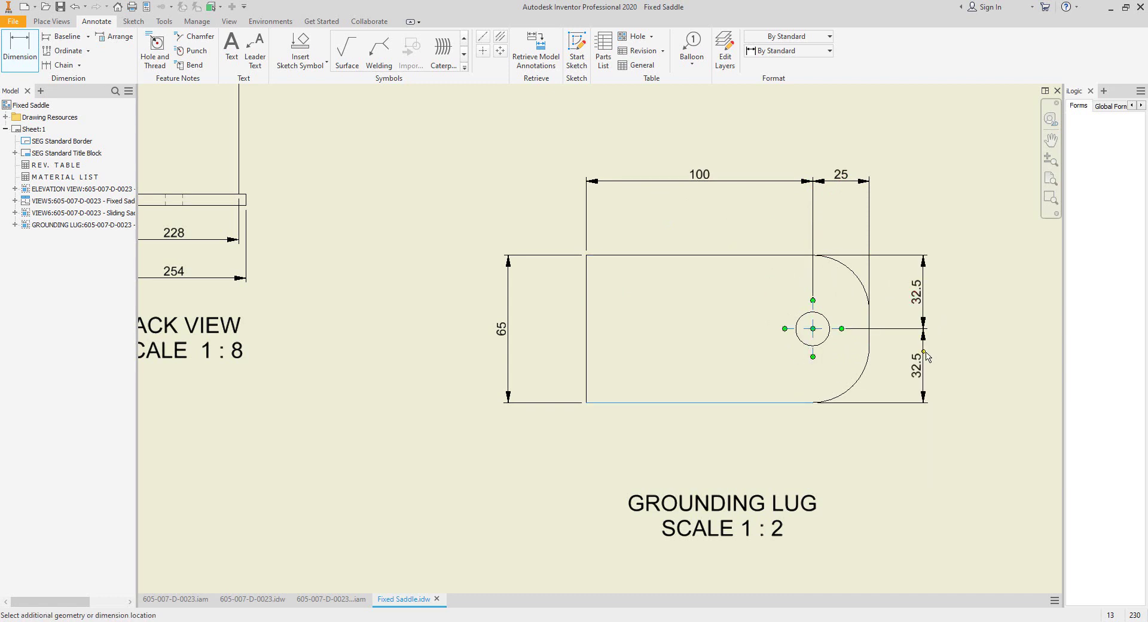
left_click(923, 366)
Step: Dimension the diameter of the grounding lug's hole and the radius of its upper corner arc
left_click(802, 347)
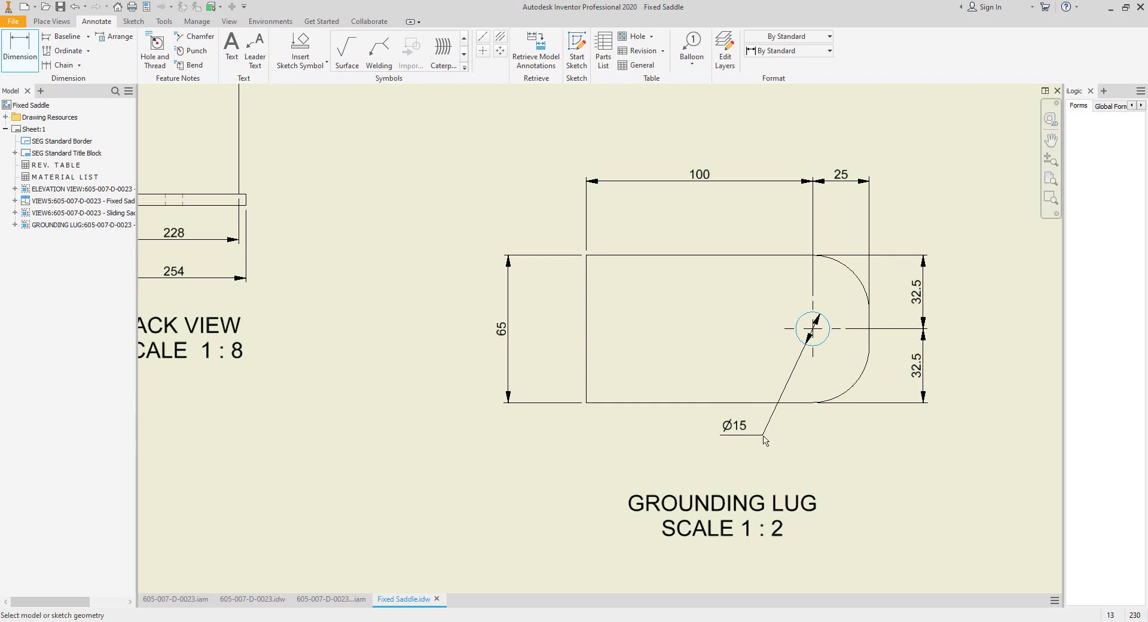
middle_click_drag(773, 396, 685, 365)
left_click(772, 252)
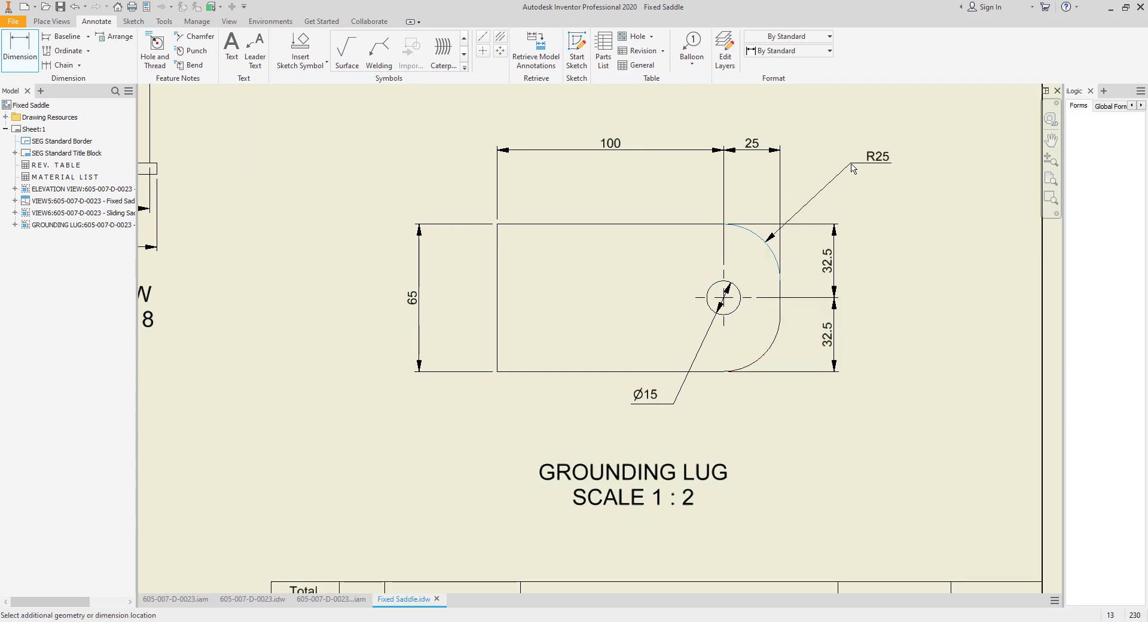
left_click(845, 170)
Step: Balloon the grounding lug below its lower edge using the Item No in Bill of material style and the lug part as BOM source
scroll(976, 162, "down", 3)
middle_click_drag(976, 162, 862, 234)
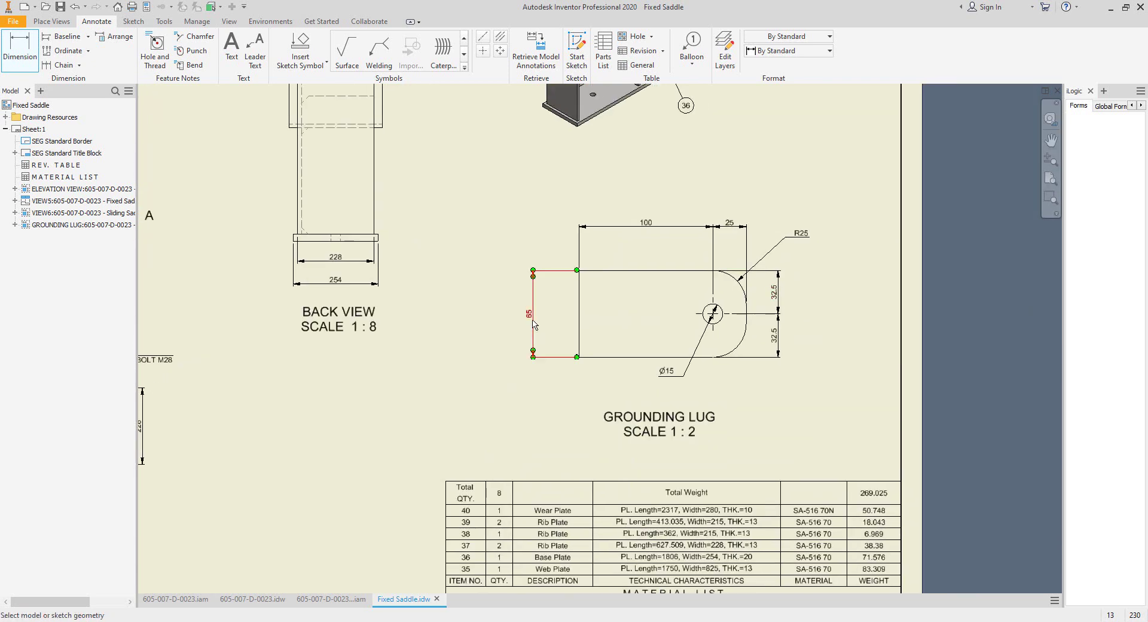
left_click(692, 48)
left_click(830, 50)
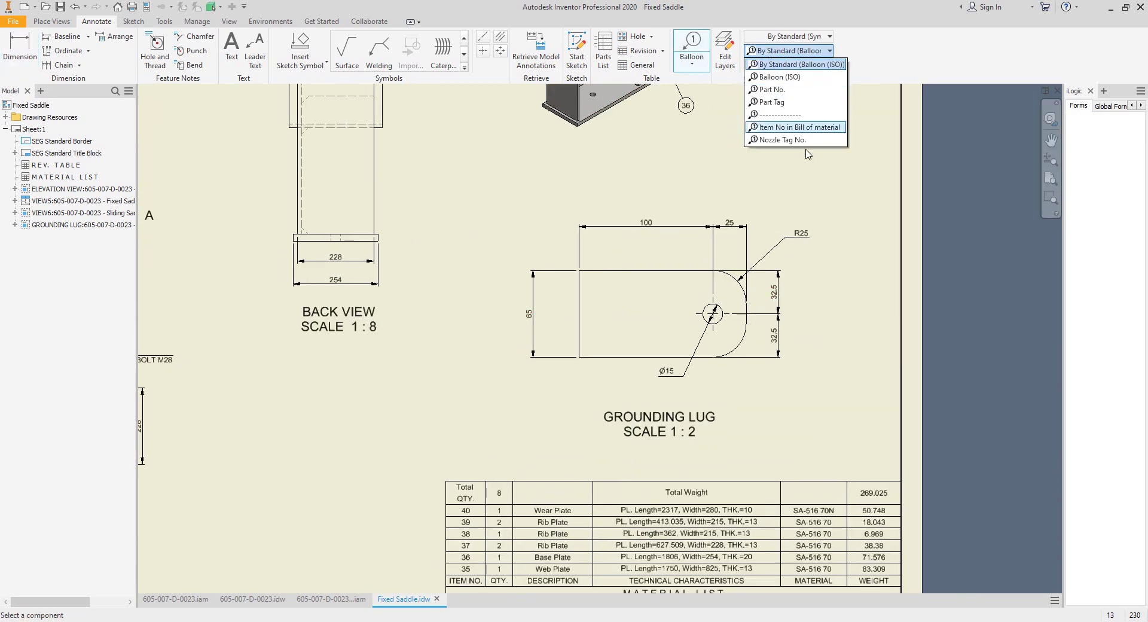
left_click(799, 127)
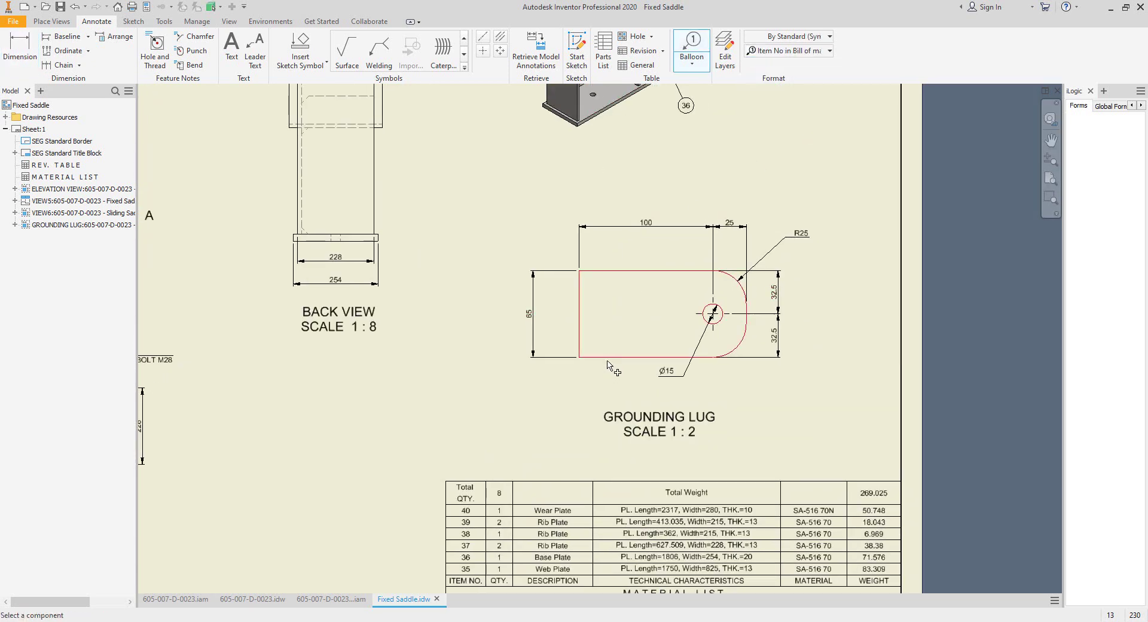
left_click(584, 381)
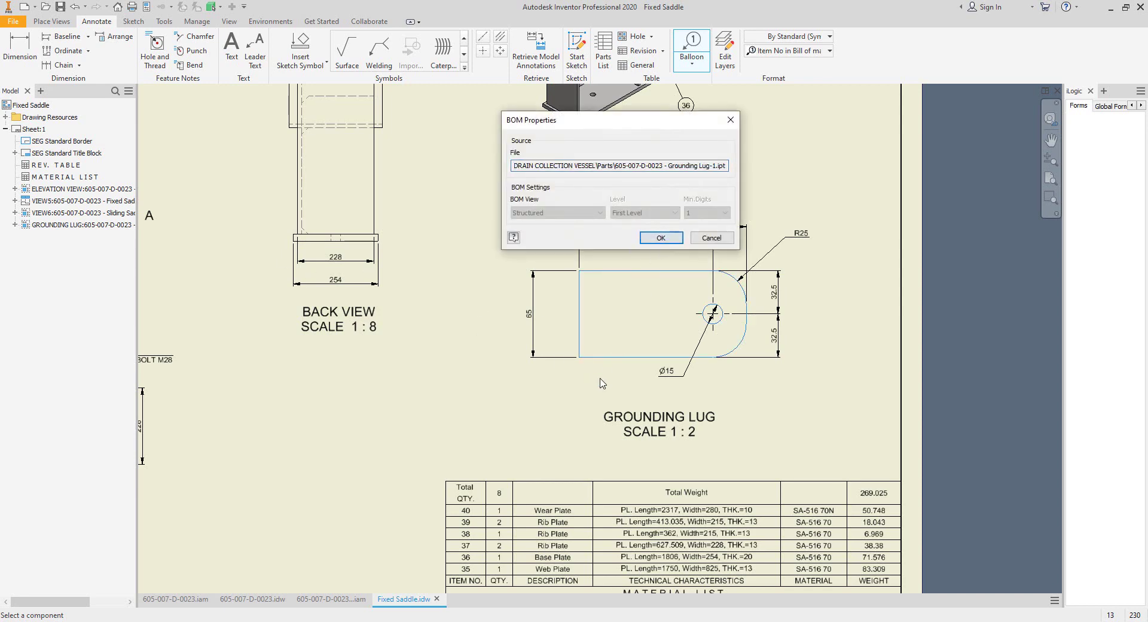
left_click(660, 238)
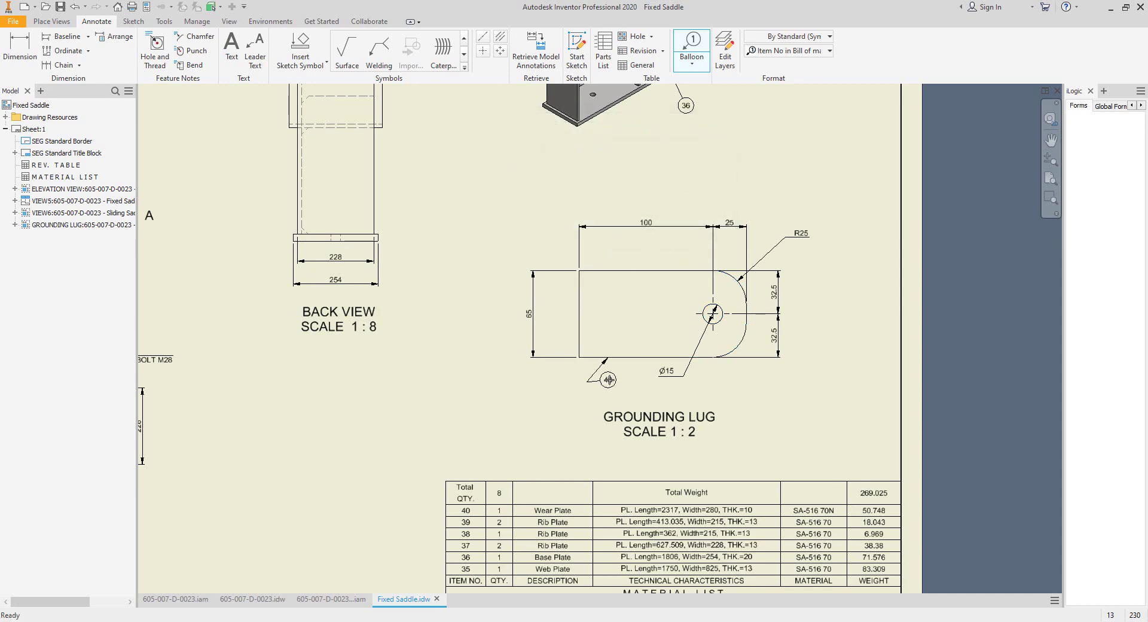
right_click(608, 380)
left_click(652, 380)
Step: Balloon the base plate in the sliding saddle section with BOM view Parts Only (legacy), and save the drawing
scroll(616, 396, "up", 3)
middle_click_drag(323, 499, 592, 293)
scroll(581, 310, "down", 4)
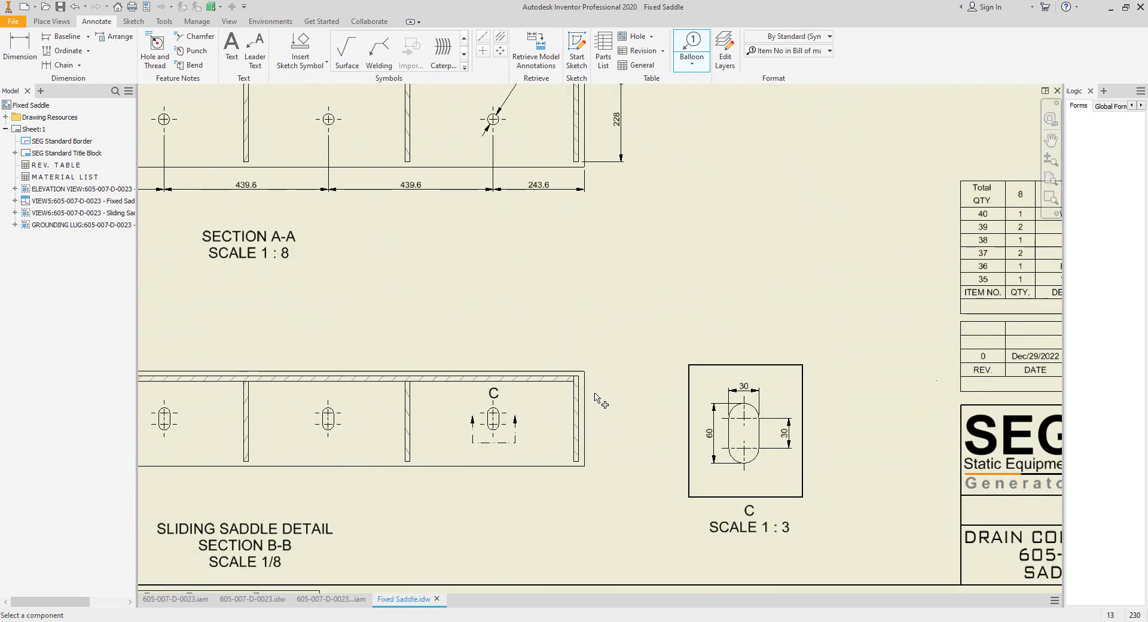
scroll(598, 395, "up", 4)
left_click(636, 402)
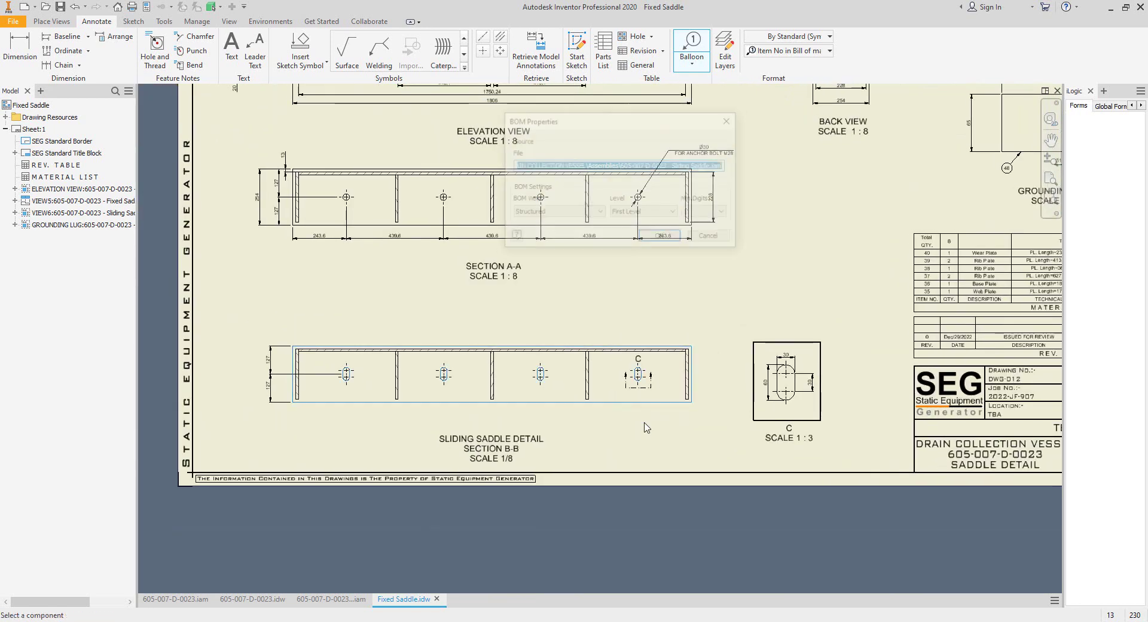
left_click(583, 213)
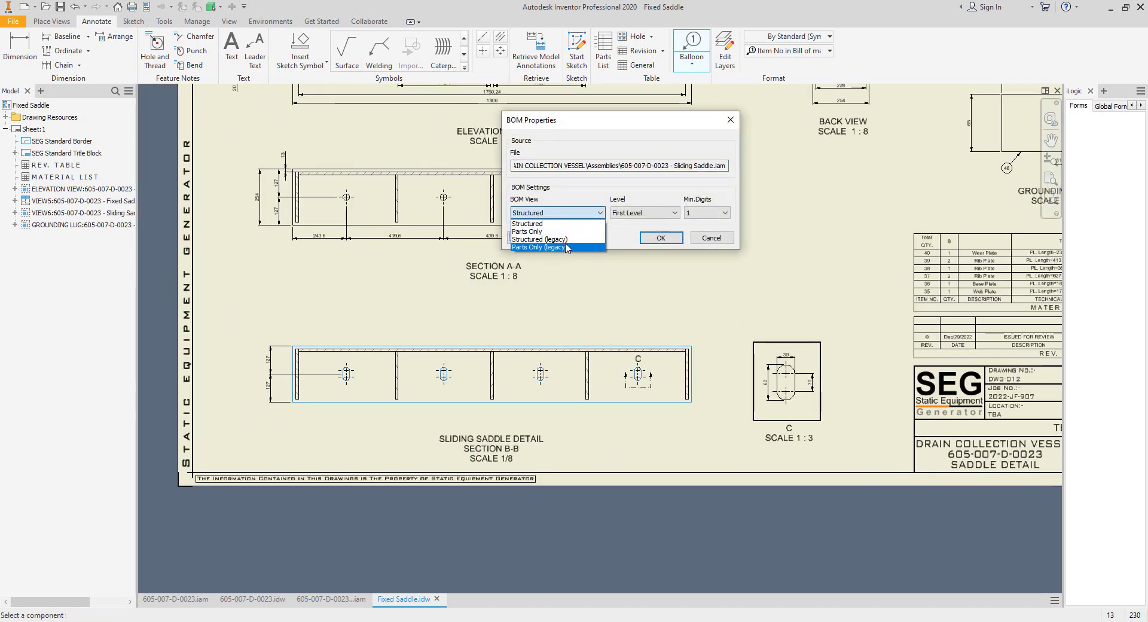
left_click(567, 248)
left_click(661, 238)
left_click(638, 420)
right_click(638, 420)
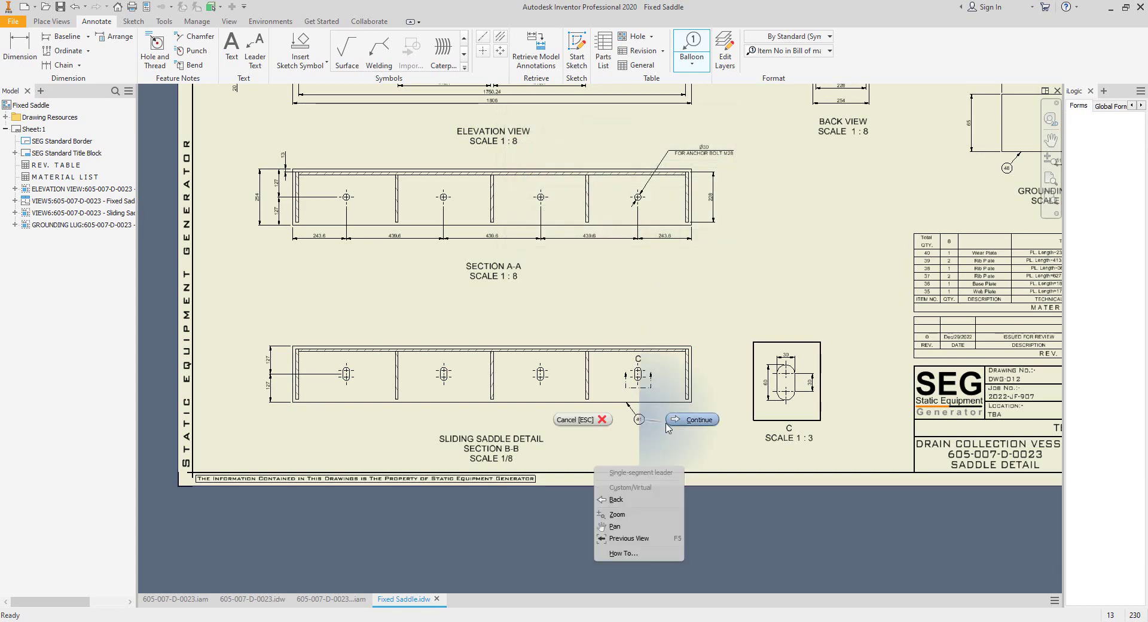
left_click(666, 424)
scroll(639, 426, "up", 4)
key("Home")
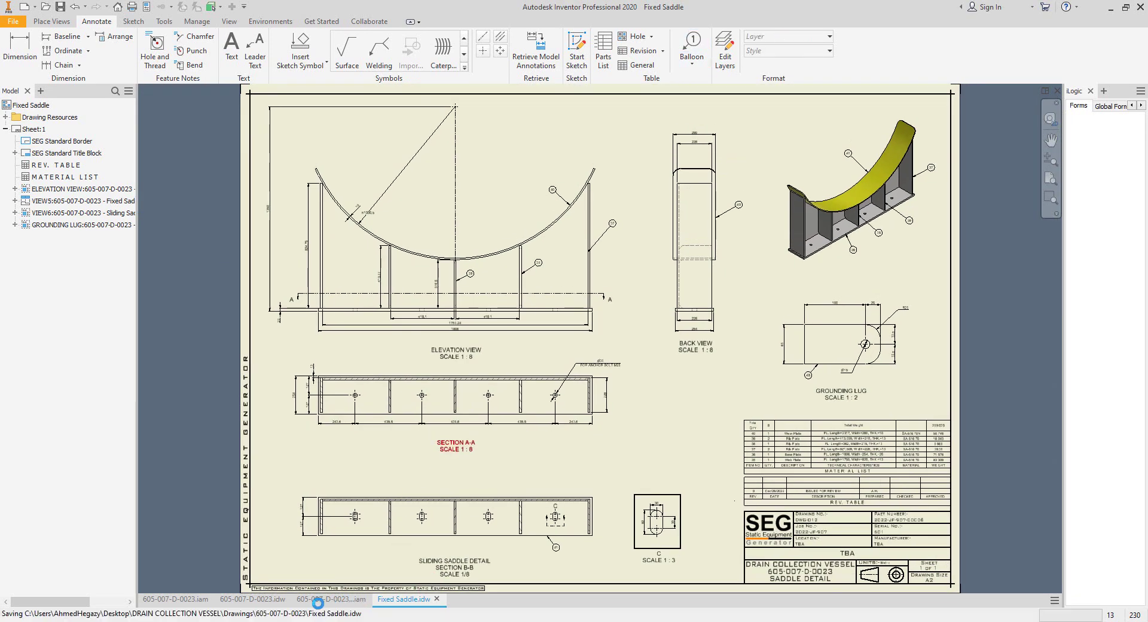
Step: Examine the base plate, rib plate and grounding lug rows of the material list on sheet Design2:2 of 605-007-D-0023.idw
left_click(270, 602)
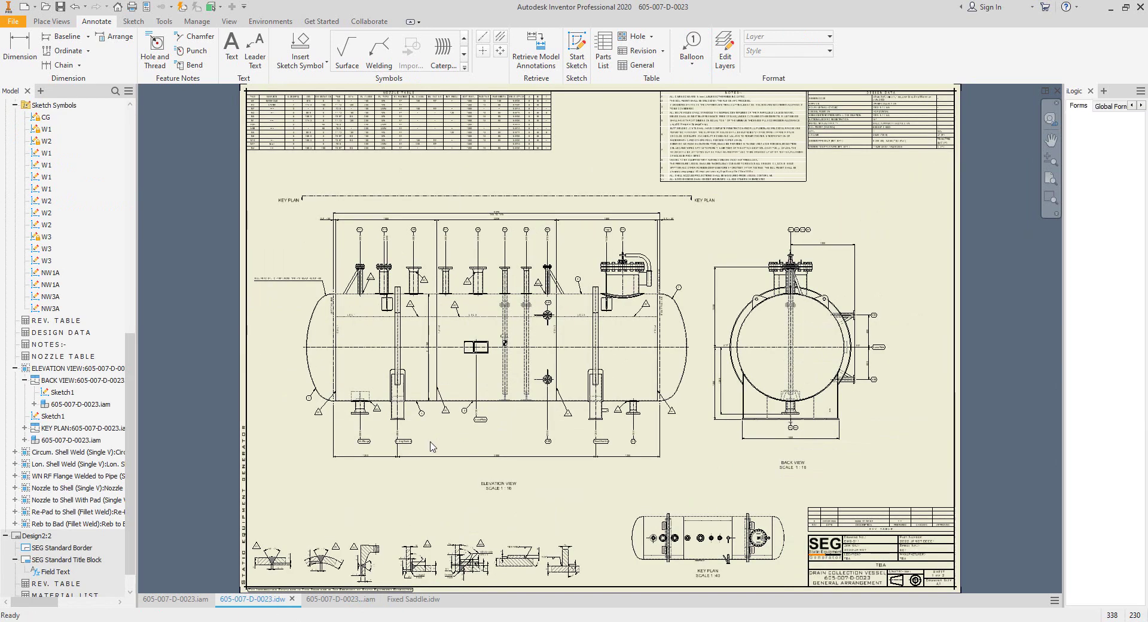
scroll(43, 516, "down", 1)
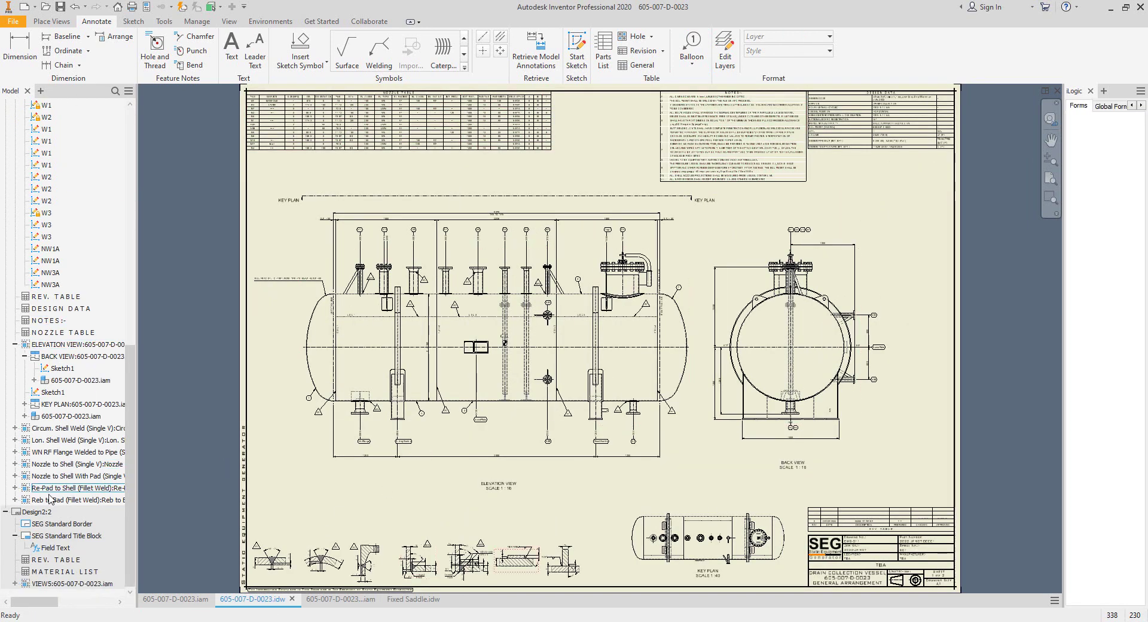
double_click(42, 513)
scroll(259, 269, "up", 3)
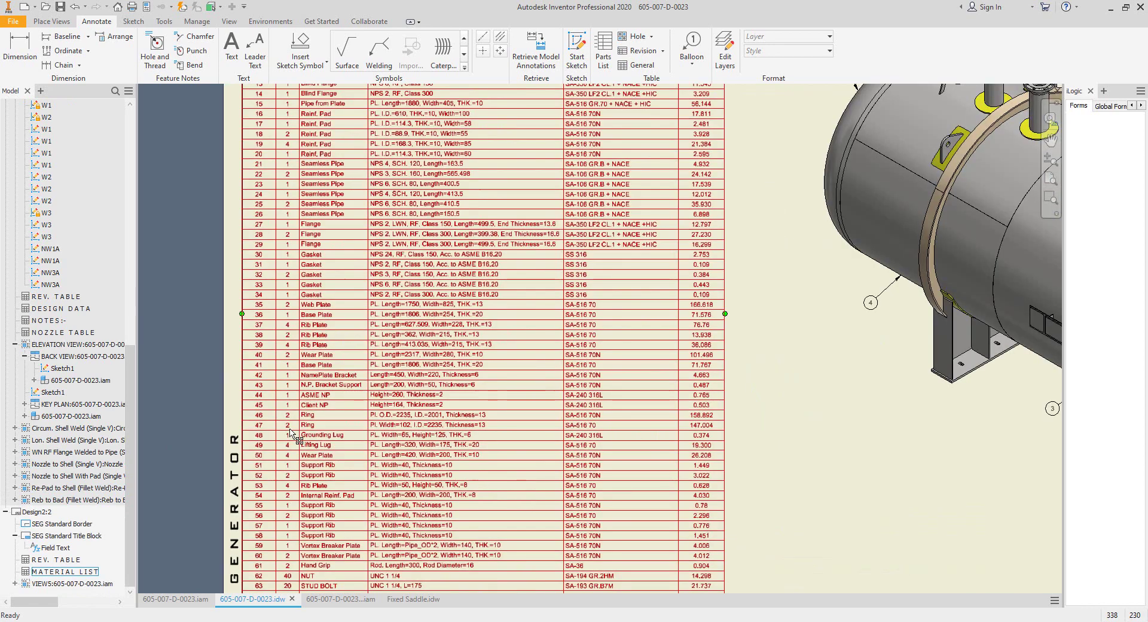
middle_click_drag(296, 436, 339, 329)
scroll(312, 345, "up", 5)
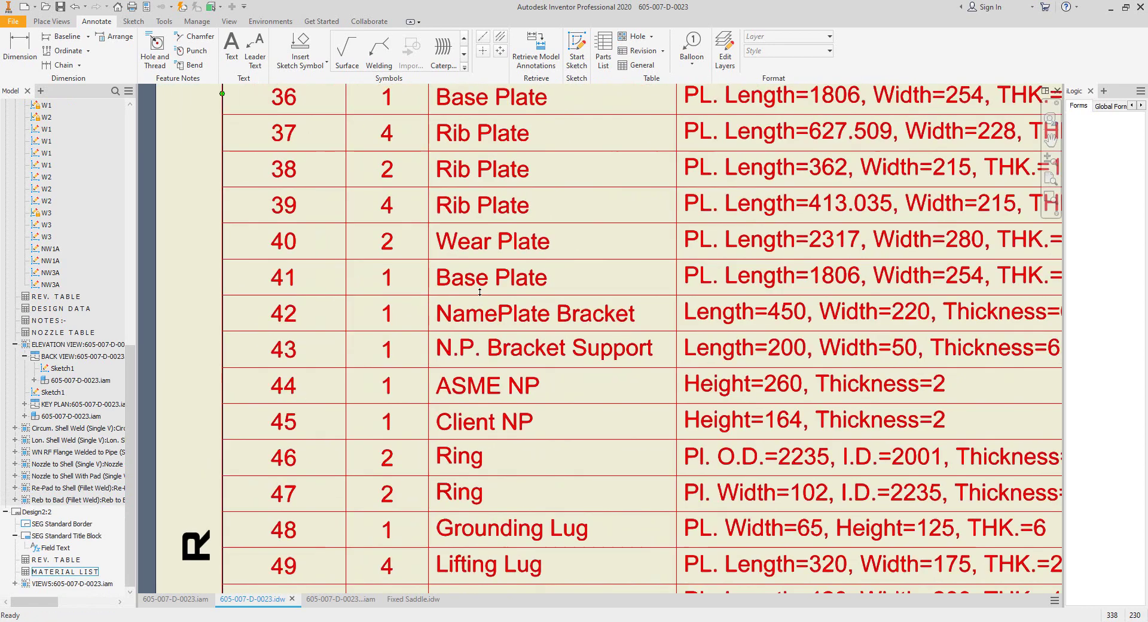
middle_click_drag(644, 278, 520, 287)
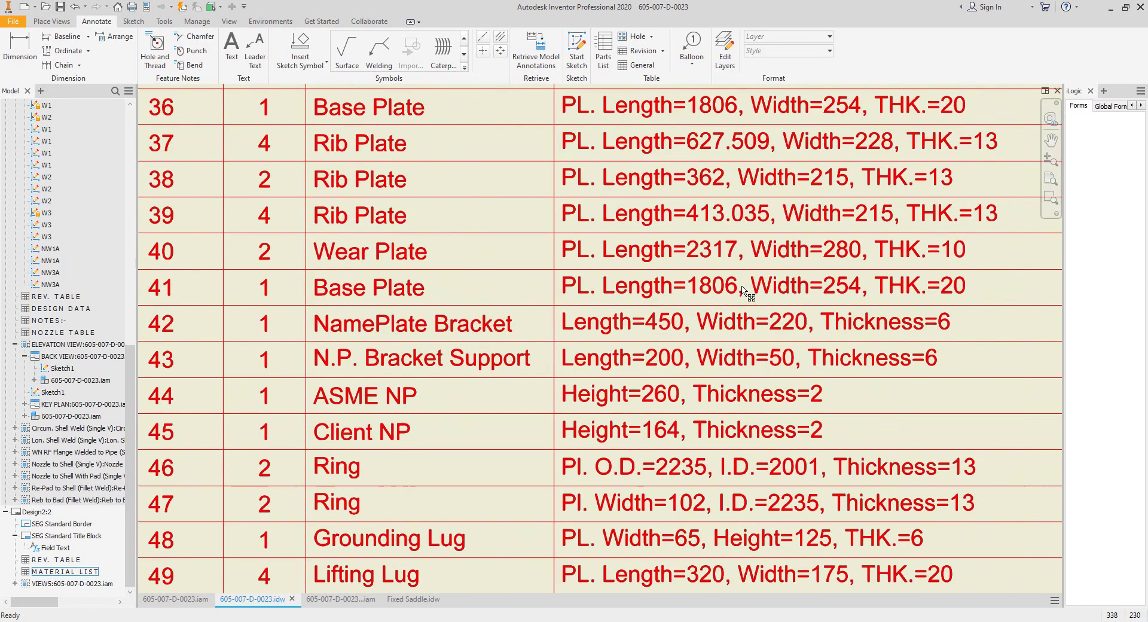
middle_click_drag(718, 282, 744, 287)
key("Escape")
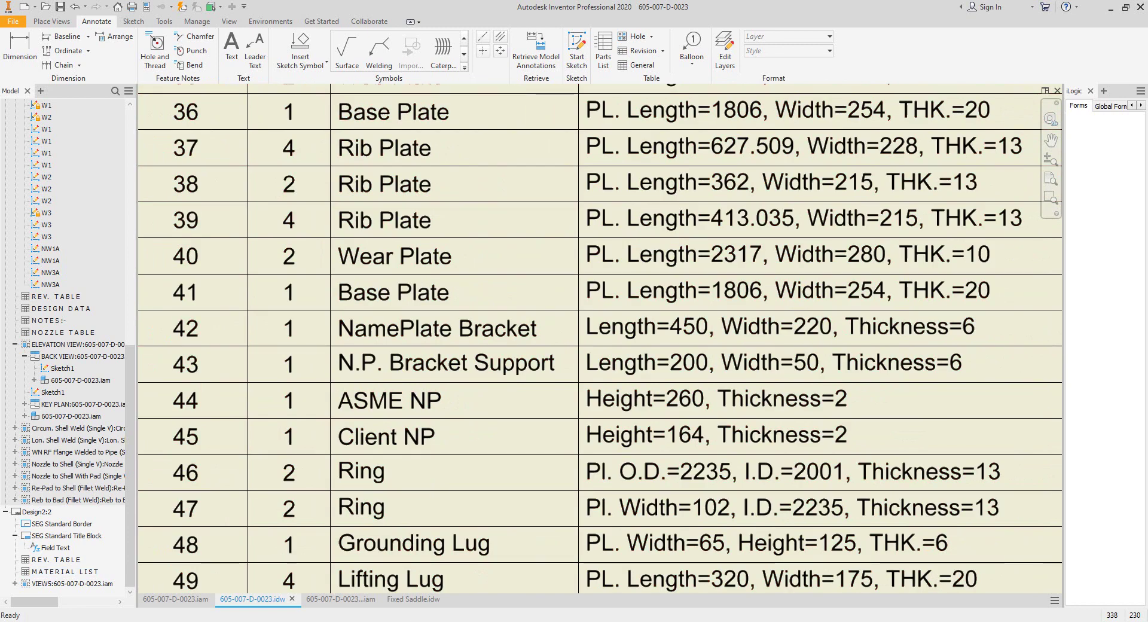
Step: Return to Fixed Saddle.idw and add a Part Tag style callout below the base plate in the sliding saddle section
left_click(414, 598)
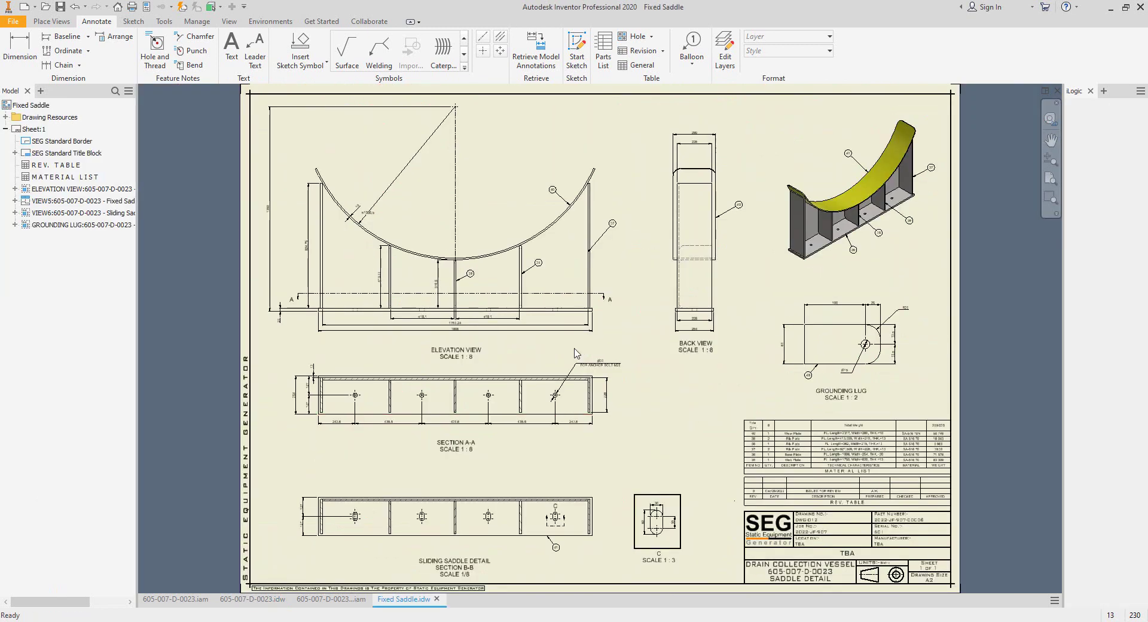
left_click(691, 47)
left_click(790, 52)
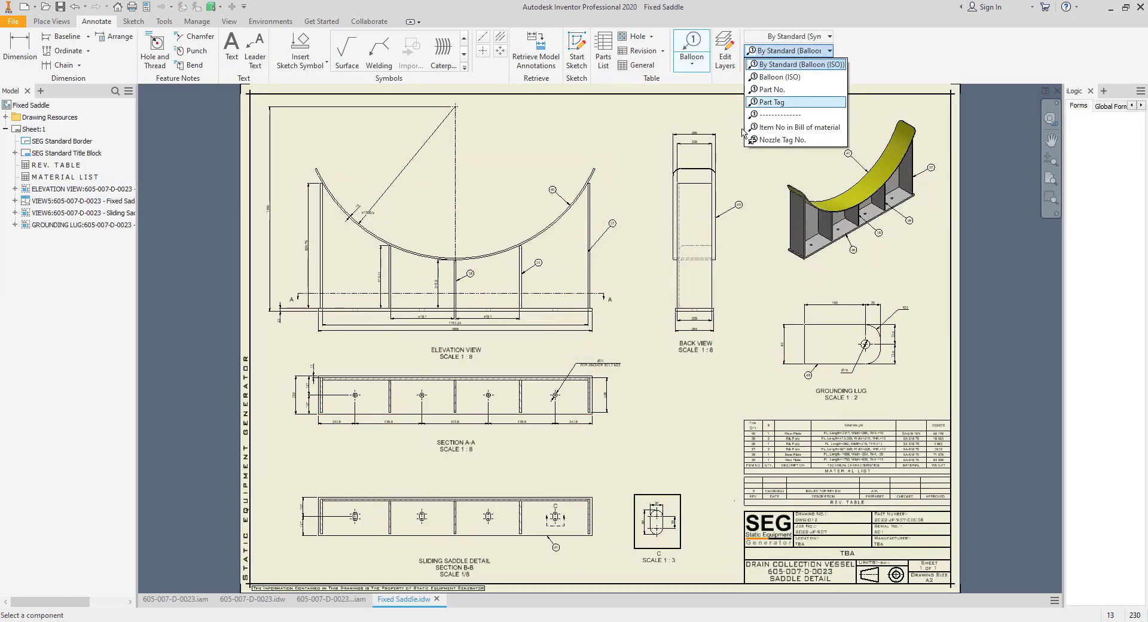
left_click(772, 102)
scroll(490, 478, "down", 4)
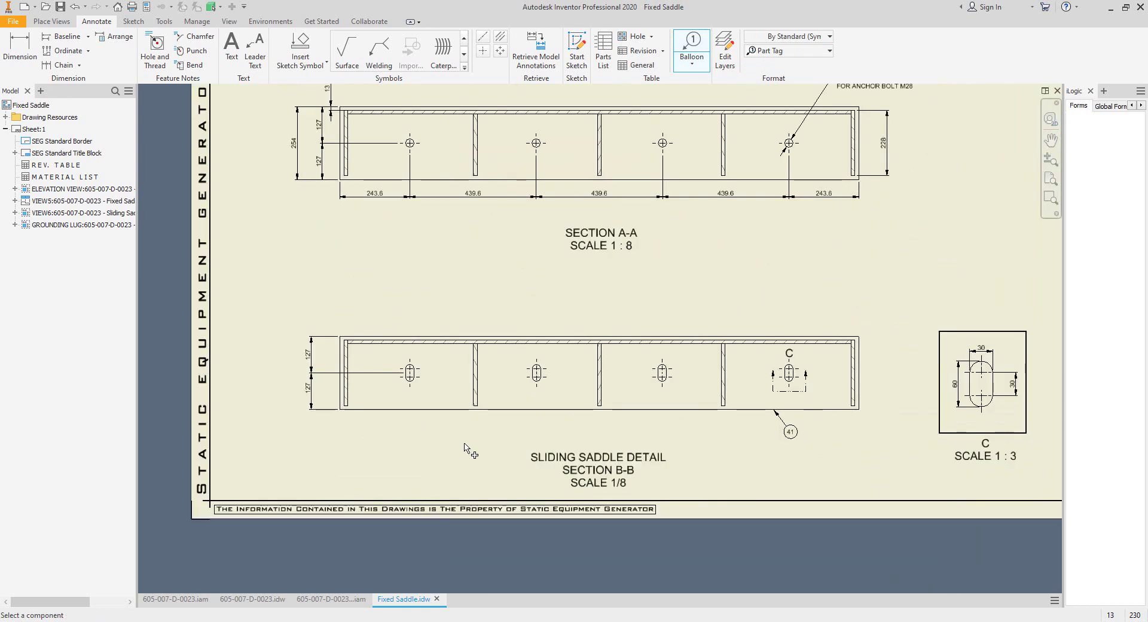
left_click(514, 410)
left_click(491, 441)
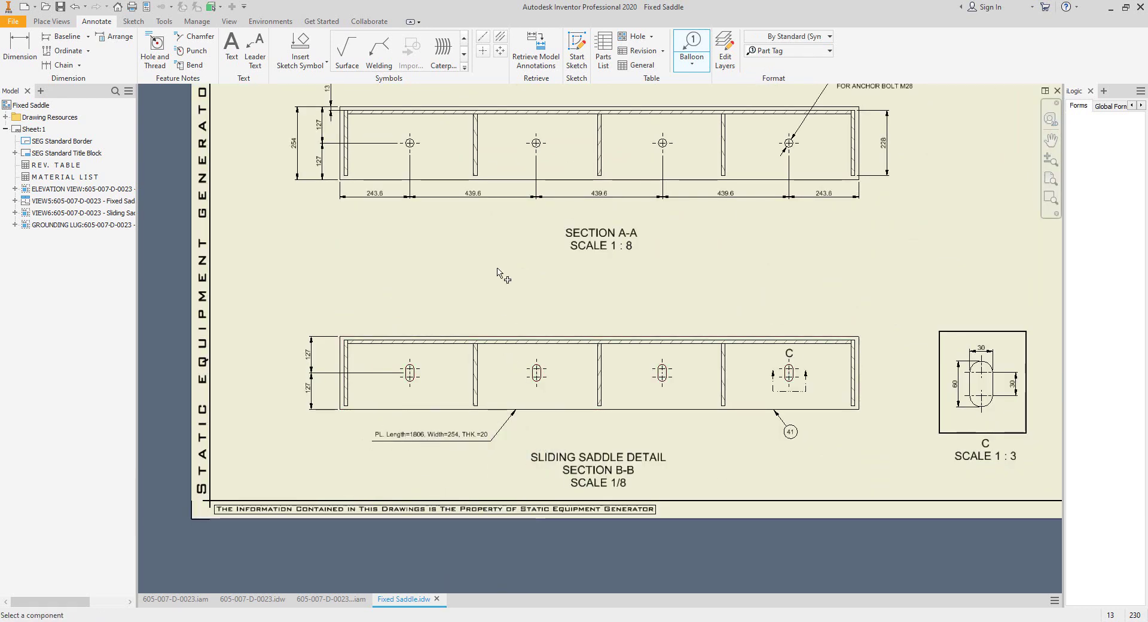
Step: Add Part Tag callouts above the sliding saddle section for the first intermediate rib and the middle rib
middle_click_drag(549, 323, 556, 331)
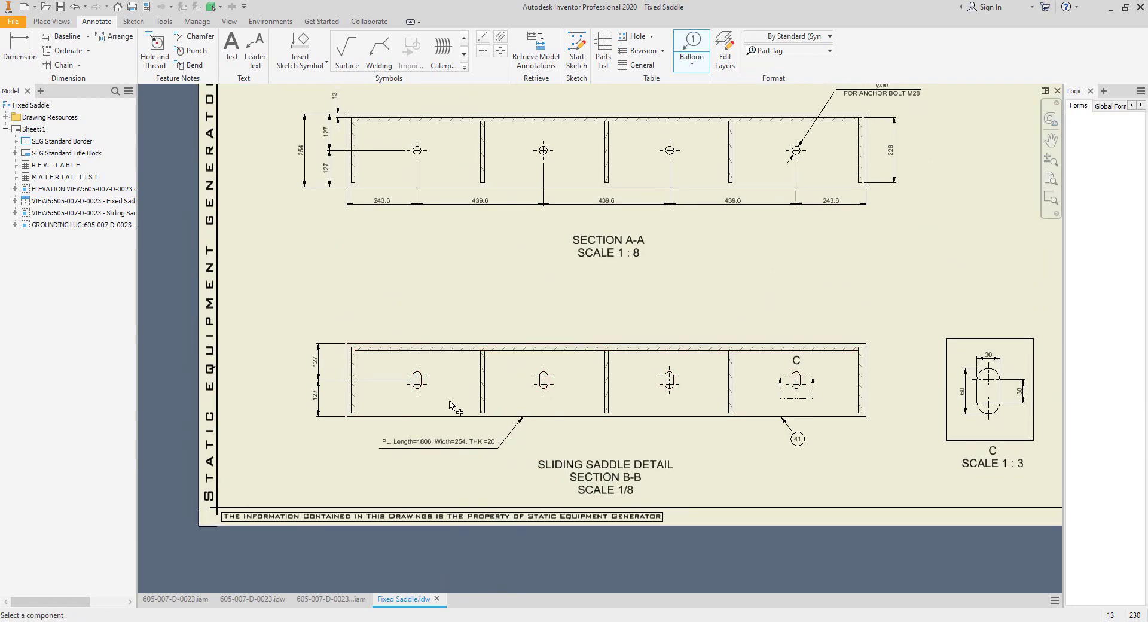
left_click(478, 375)
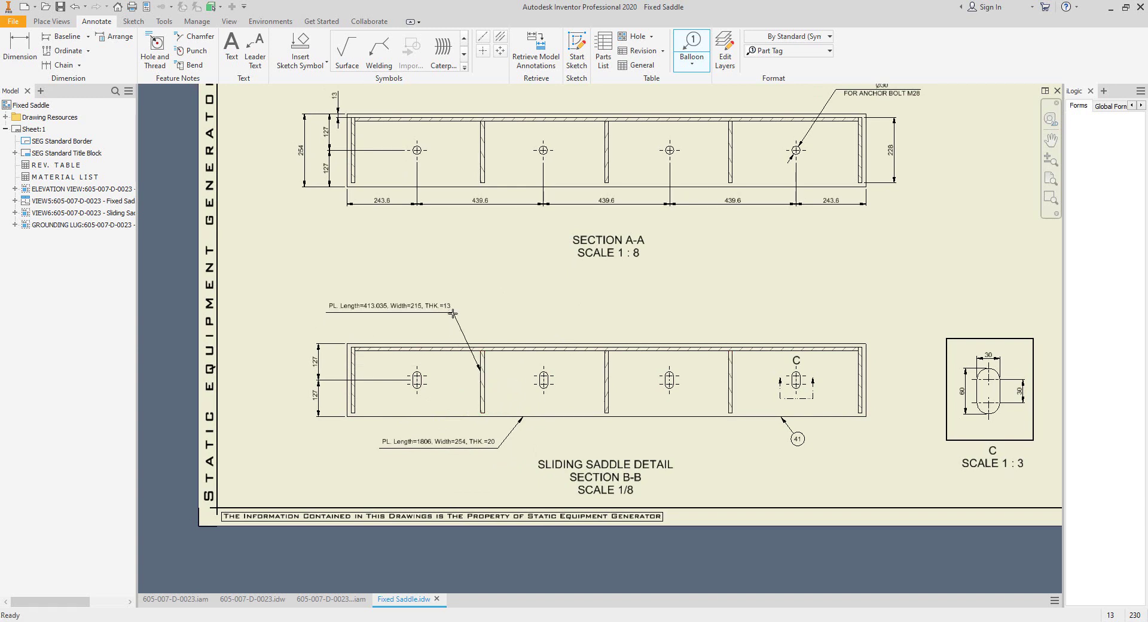
right_click(452, 312)
left_click(510, 314)
left_click(607, 375)
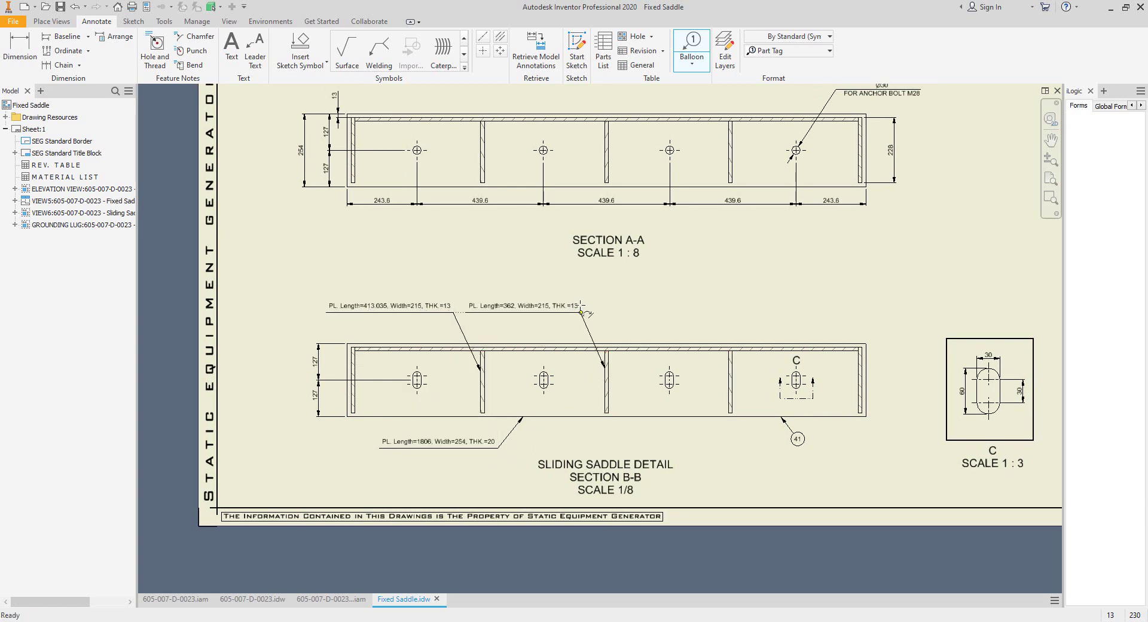
right_click(577, 300)
left_click(585, 301)
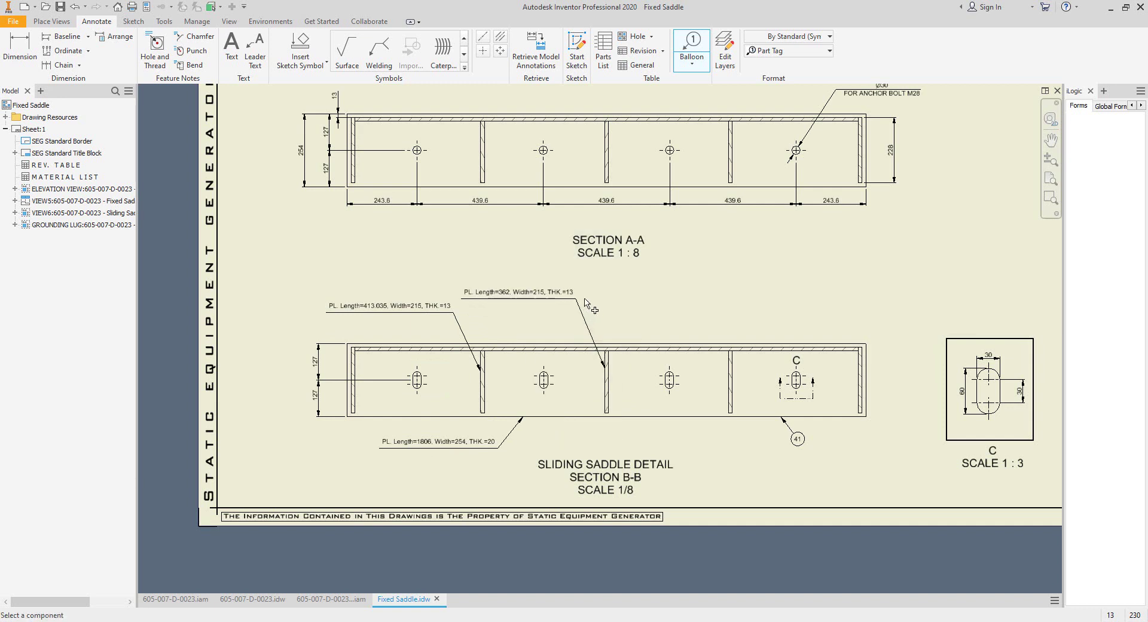
Step: Compare the plate sizes in the sliding saddle's two rib callouts with the rib height dimensions in the elevation view
scroll(625, 295, "down", 3)
middle_click_drag(625, 295, 598, 374)
scroll(572, 373, "up", 6)
middle_click_drag(359, 397, 619, 359)
scroll(620, 363, "up", 3)
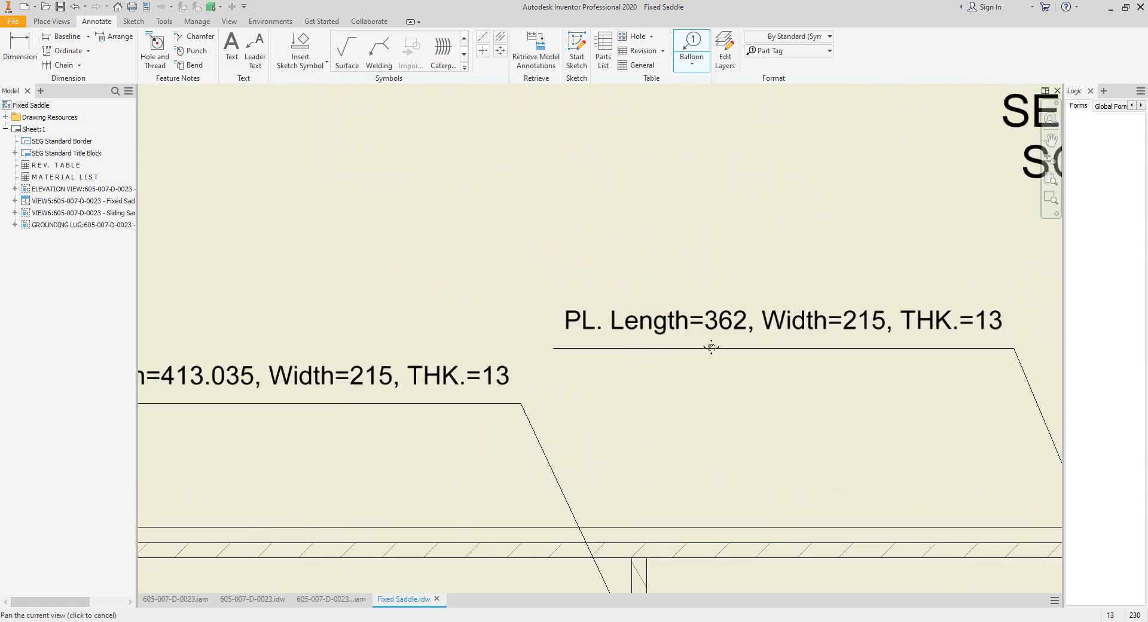
scroll(679, 345, "down", 2)
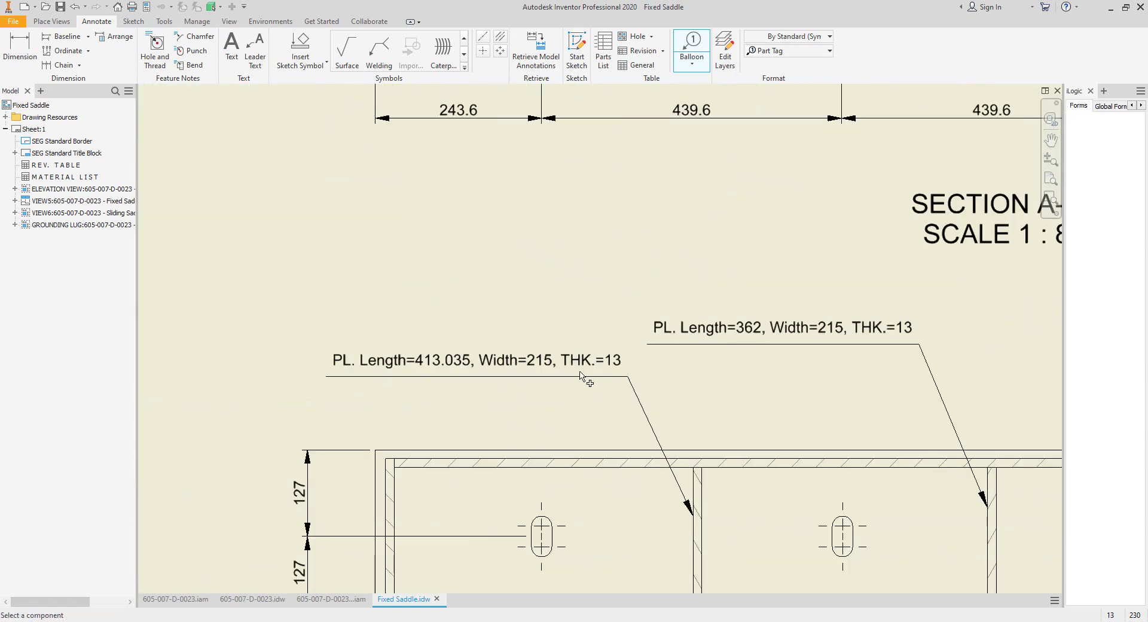
scroll(598, 383, "down", 3)
scroll(592, 227, "up", 5)
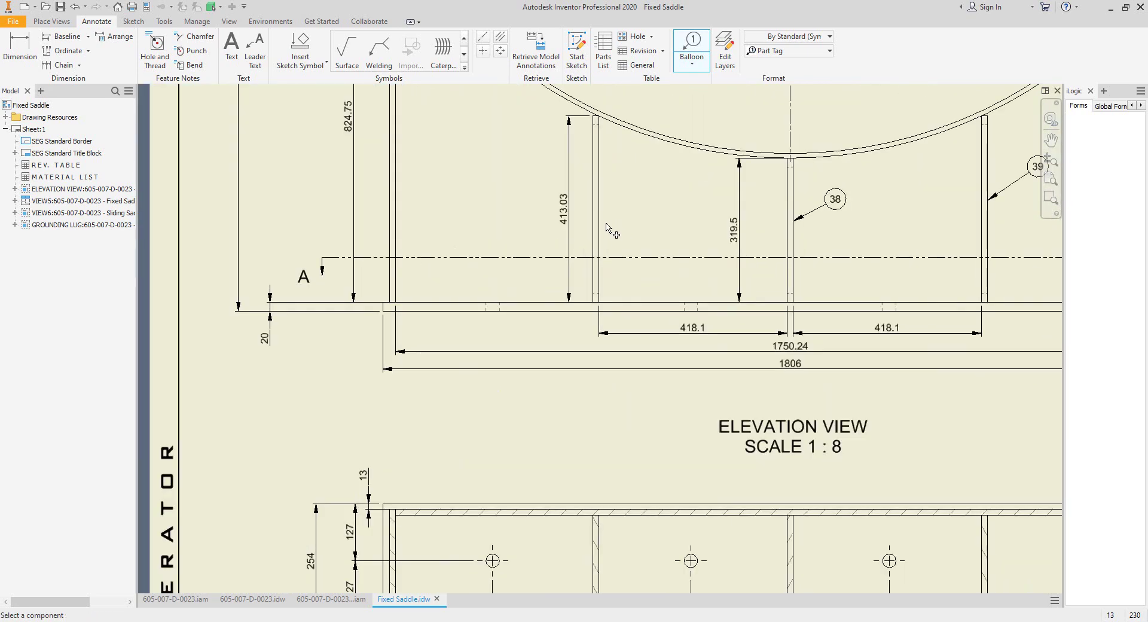
Step: Try a Part Tag callout on the first intermediate rib in the elevation view
left_click(599, 218)
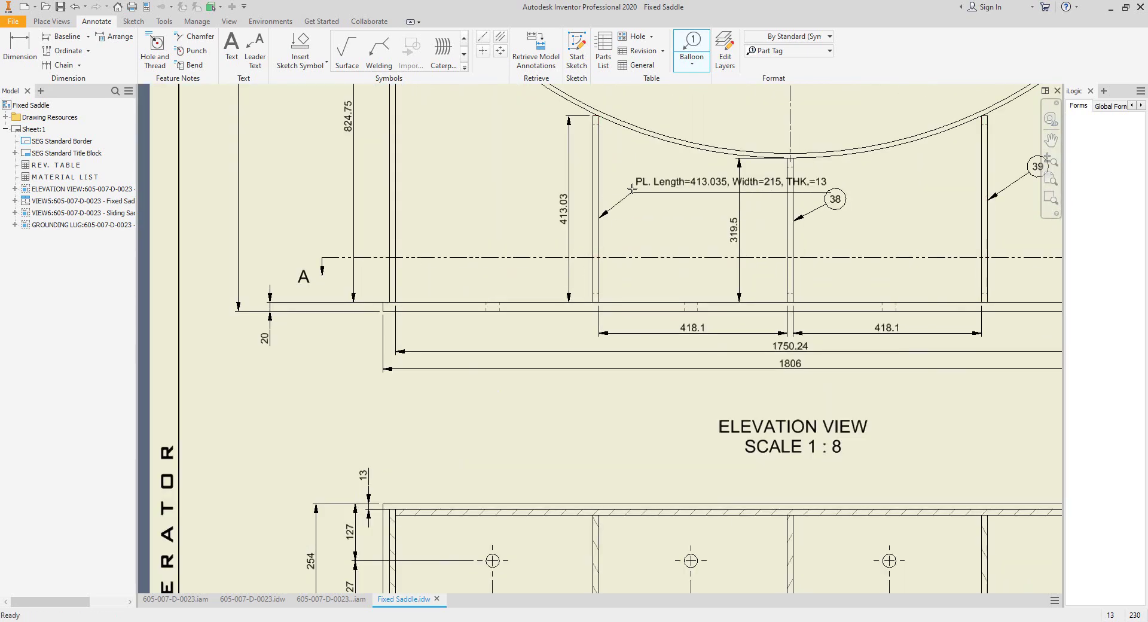
middle_click_drag(623, 181, 629, 249)
left_click(653, 170)
right_click(653, 169)
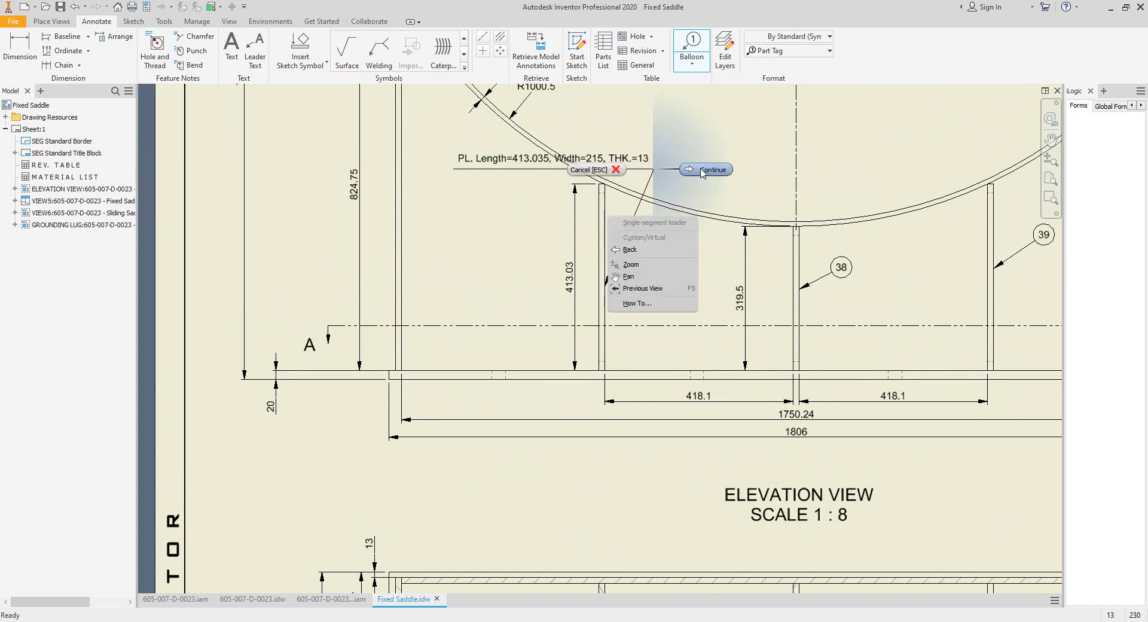
left_click(704, 170)
scroll(644, 198, "up", 2)
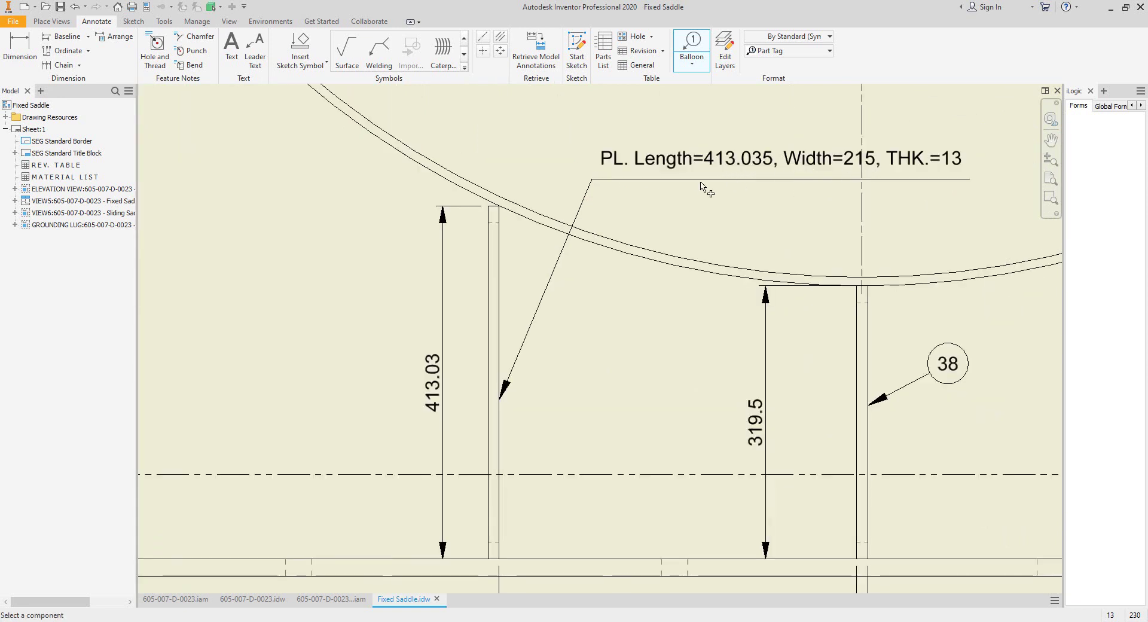
key("Escape")
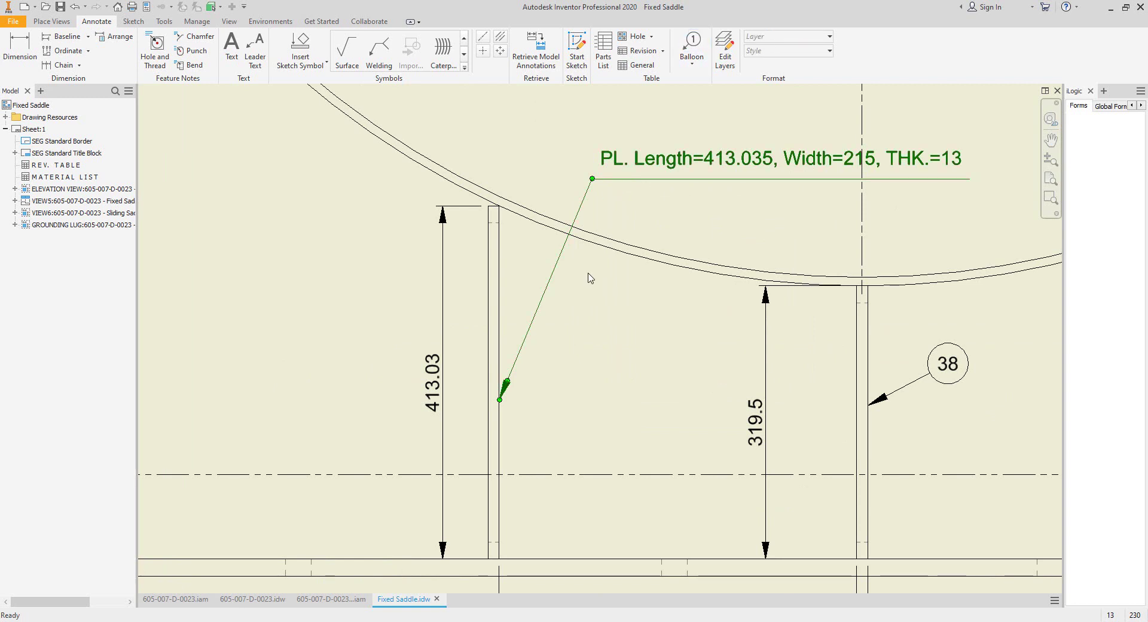
Step: Dimension the first intermediate rib's thickness in the elevation view and move the dimension text clear of the plate
scroll(589, 278, "down", 2)
key("d")
left_click(537, 314)
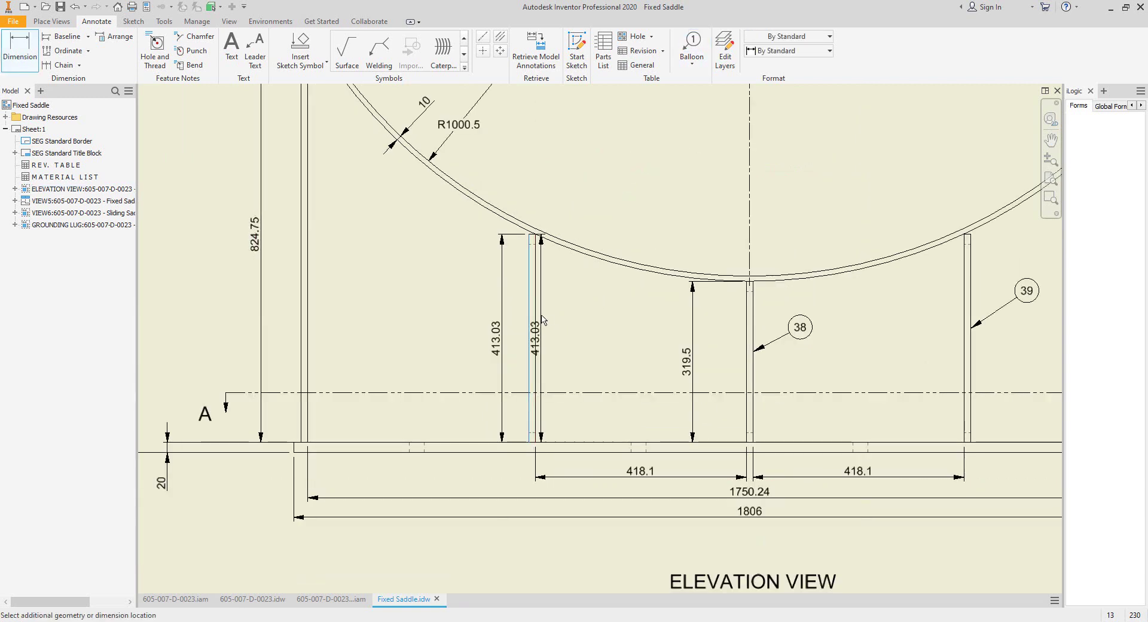
left_click(560, 313)
key("Escape")
scroll(541, 308, "up", 5)
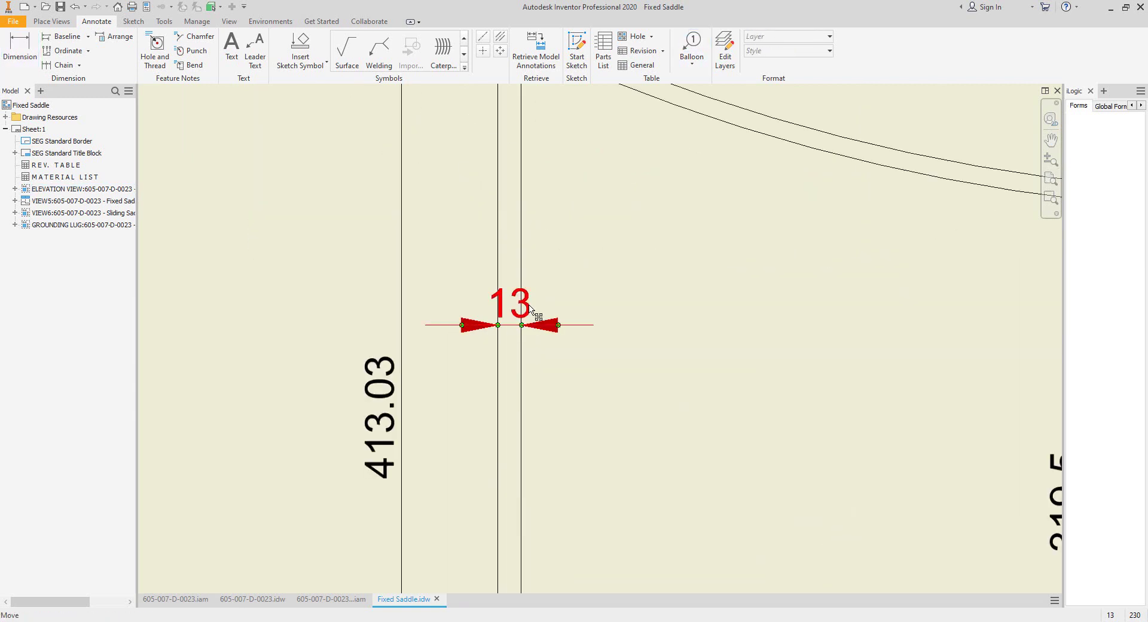
left_click_drag(530, 308, 620, 324)
scroll(607, 326, "down", 4)
scroll(746, 339, "up", 3)
Step: Dimension the middle rib's thickness in the elevation view and move the dimension text clear of the plate
key("d")
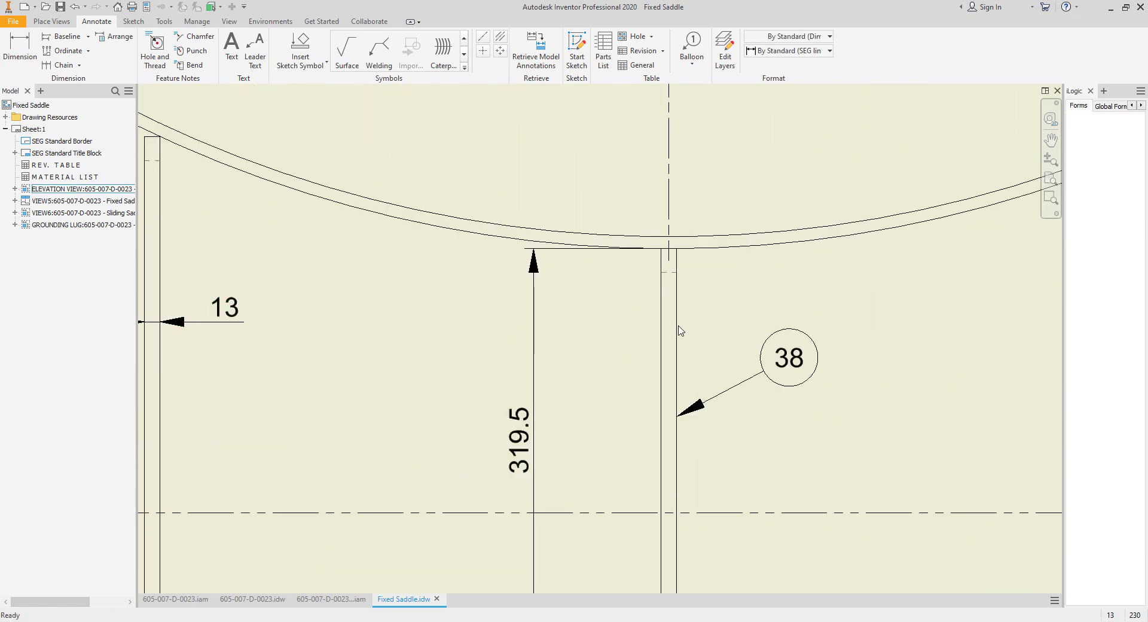
left_click(661, 323)
left_click(677, 324)
left_click(704, 318)
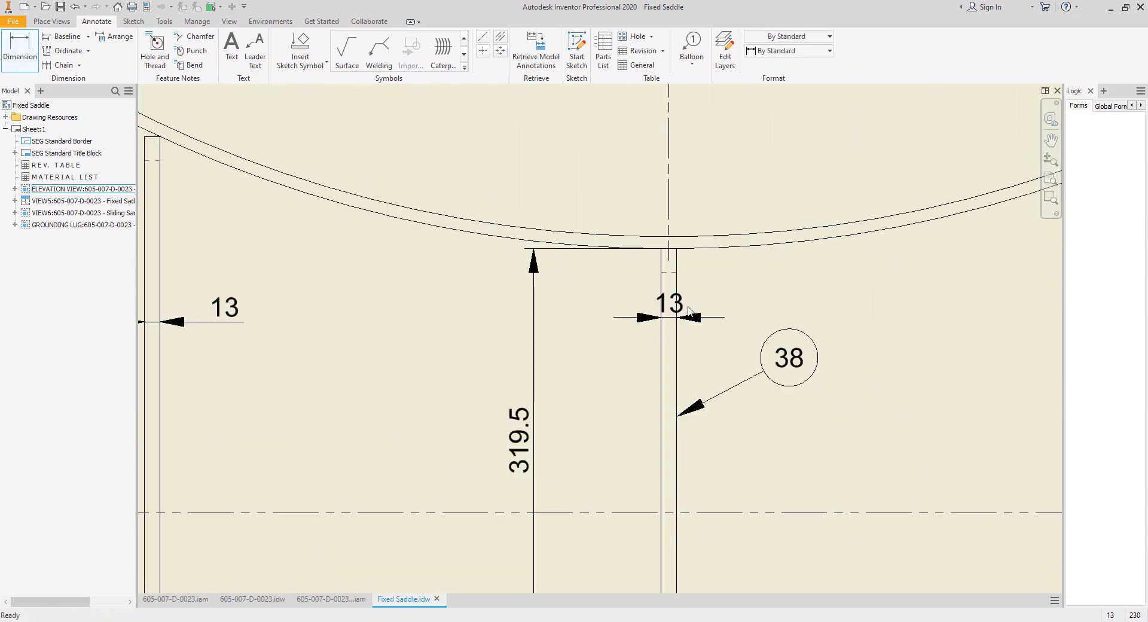
key("Escape")
left_click_drag(680, 304, 740, 318)
middle_click_drag(746, 318, 747, 317)
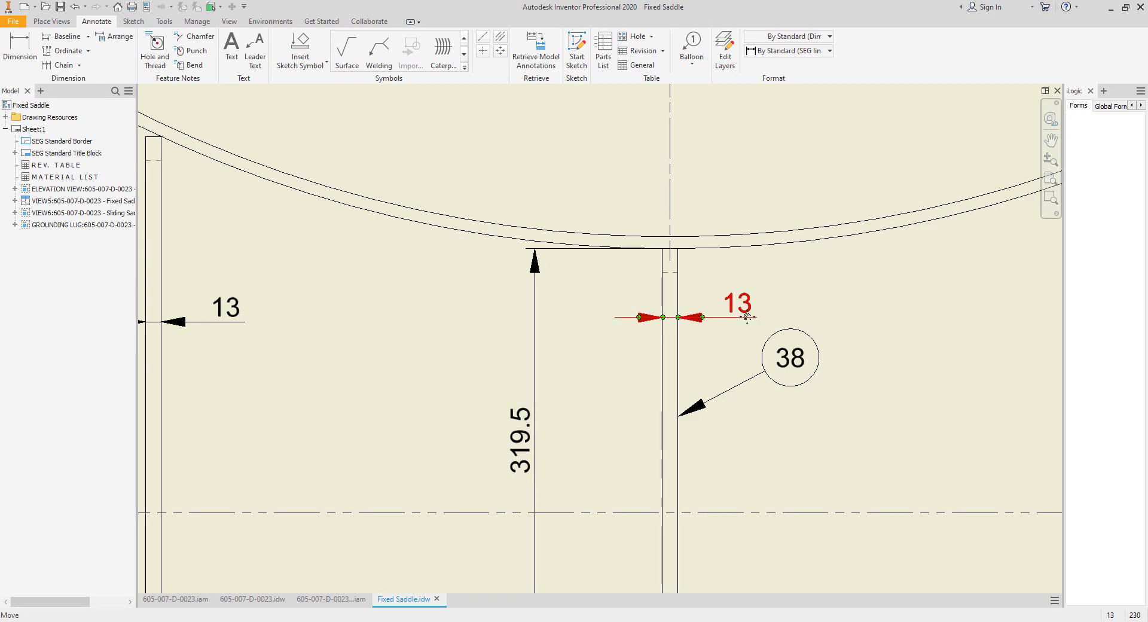
middle_click(857, 247)
middle_click(856, 247)
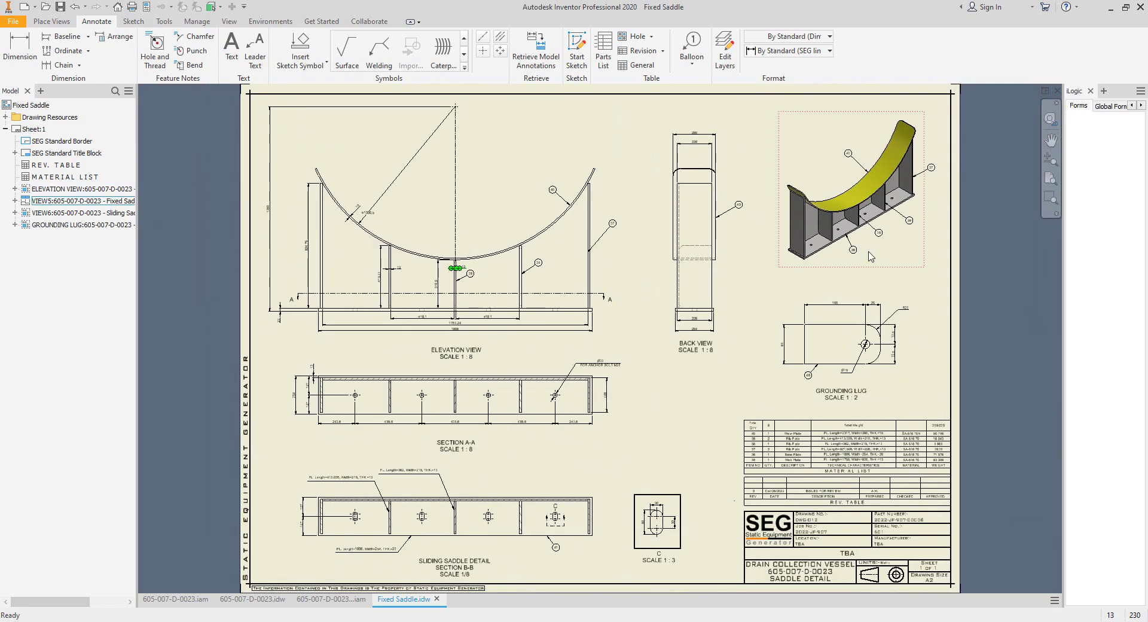
Step: Switch to the assembly 605-007-D-0023.iam and display the vessel with Warm Light, reflections and shadows
left_click(177, 598)
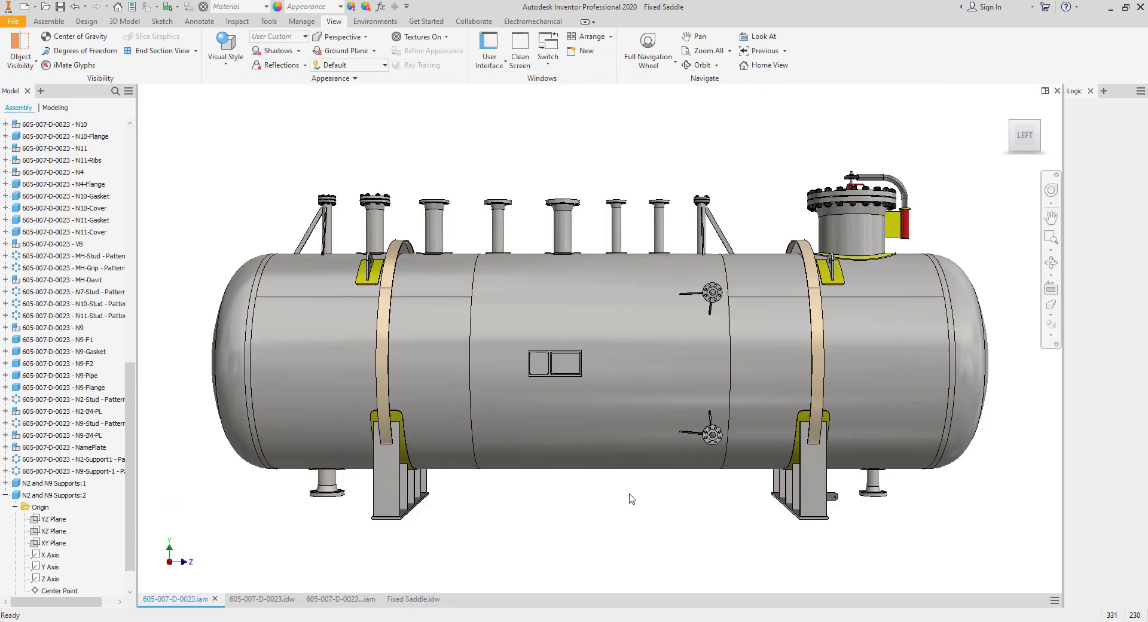
left_click(1050, 262)
left_click_drag(651, 351, 659, 359)
right_click(640, 229)
left_click(581, 223)
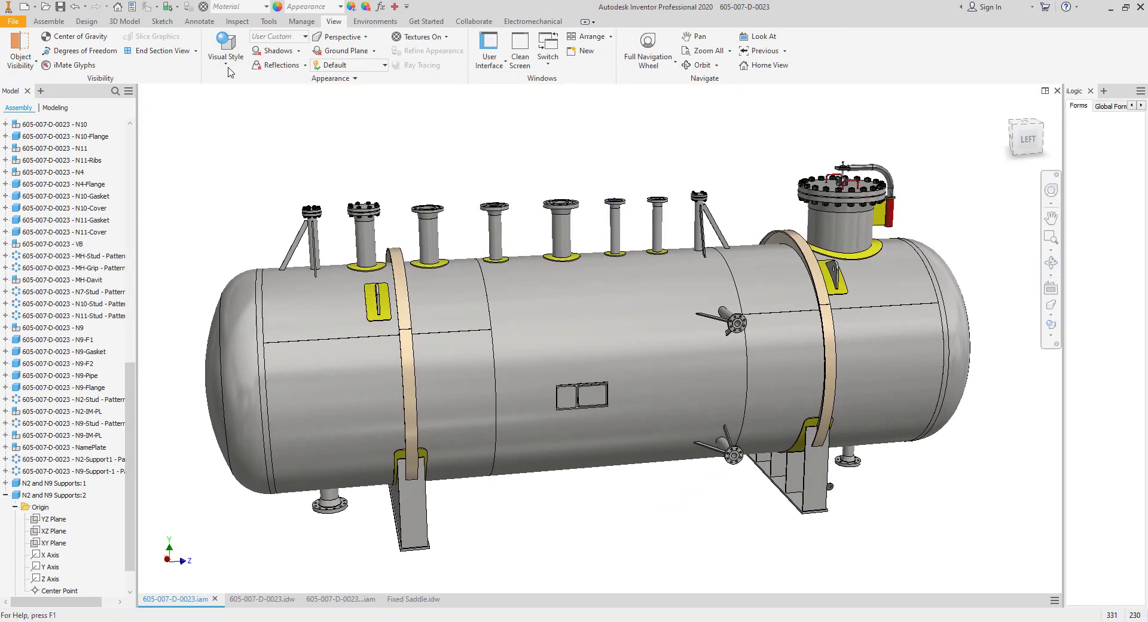
left_click(341, 66)
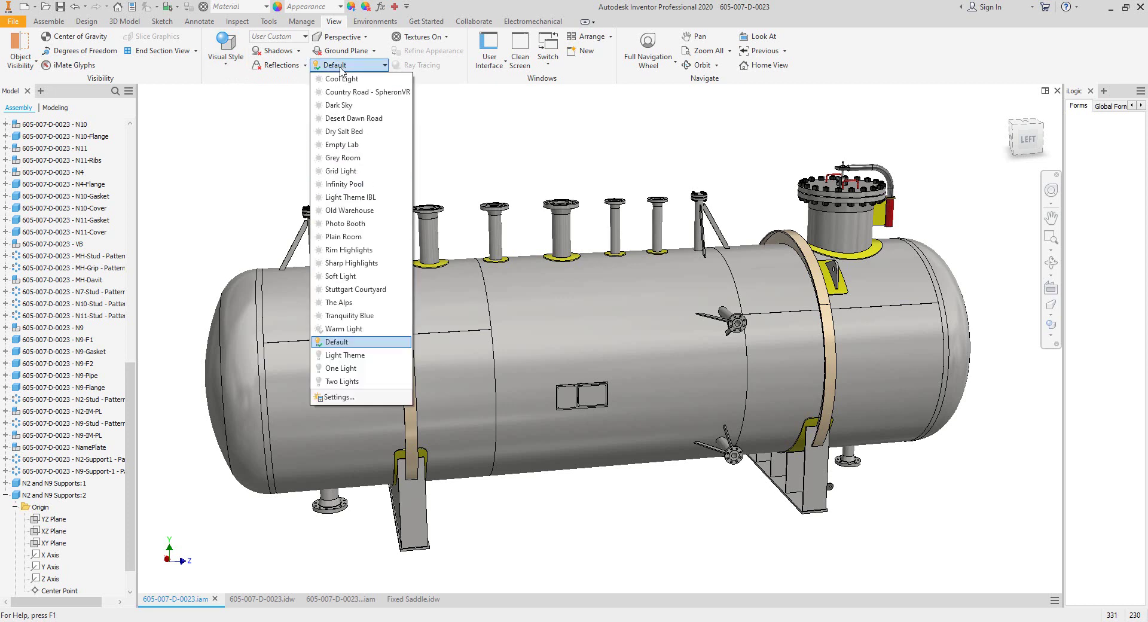
left_click(359, 329)
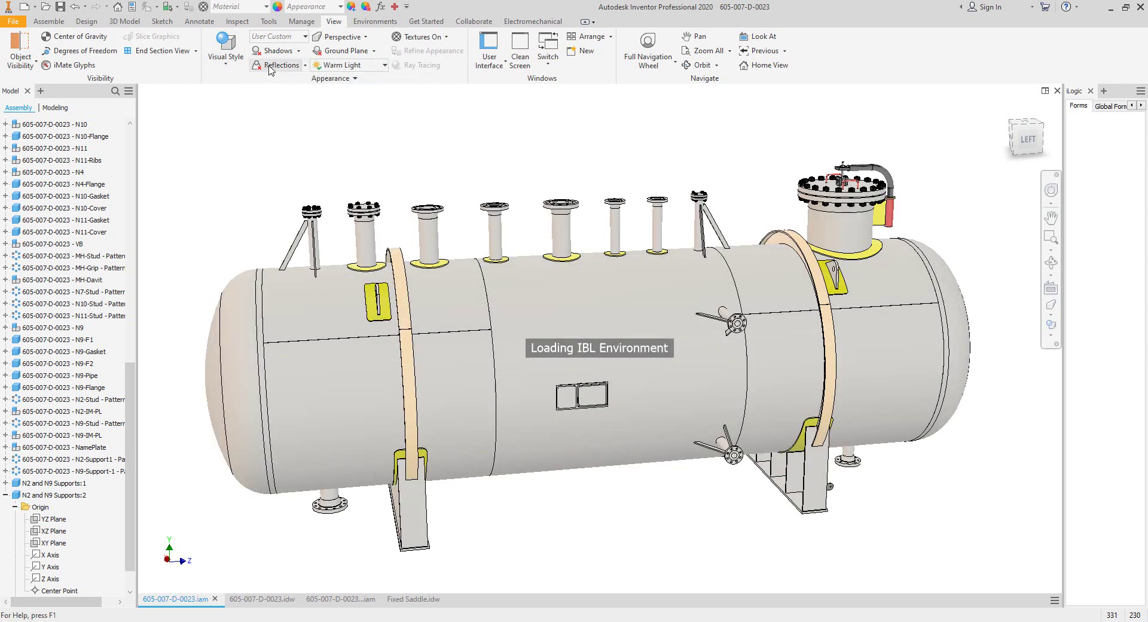
left_click(272, 53)
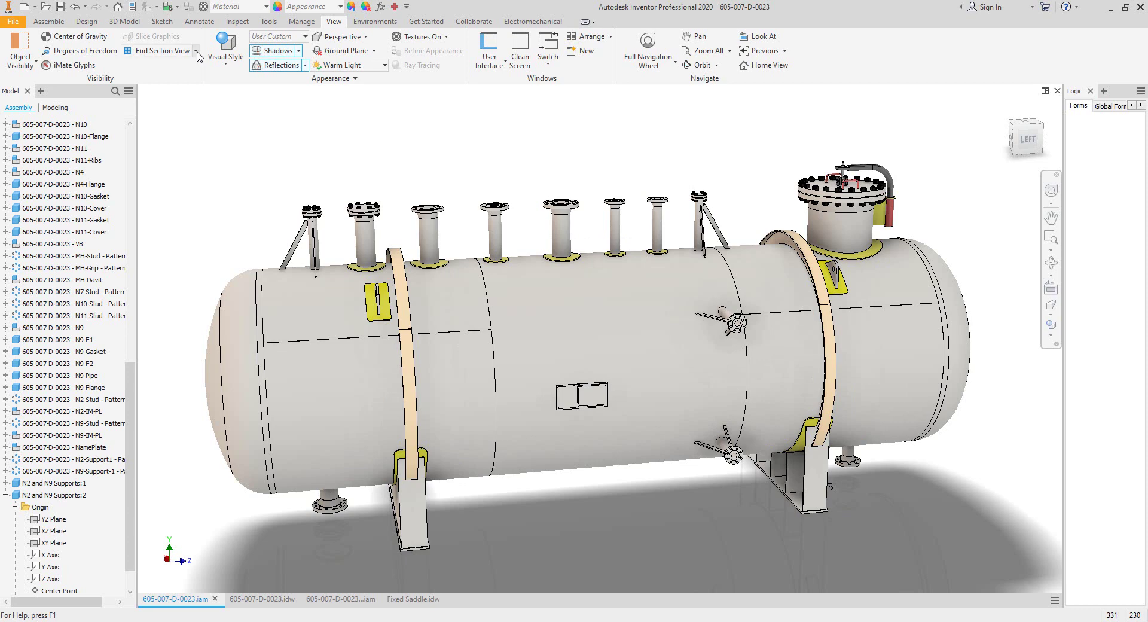
Step: Preview a half section through the vessel parallel to the saddle's end plate at -432 mm and inspect the internal pipe supports
left_click(195, 51)
left_click(171, 96)
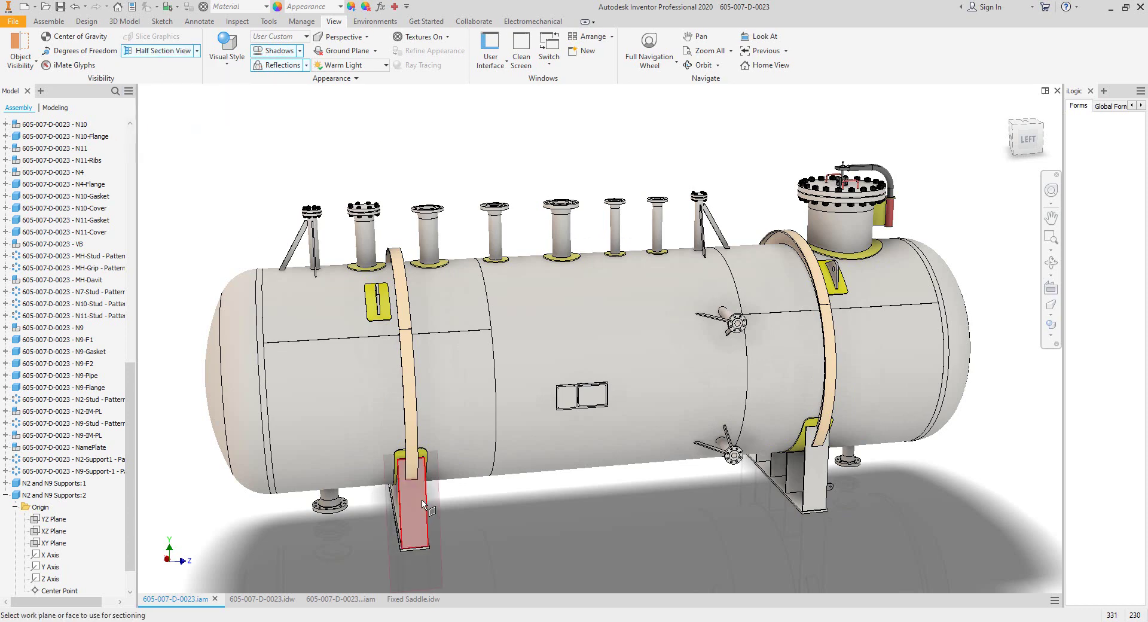
left_click(421, 490)
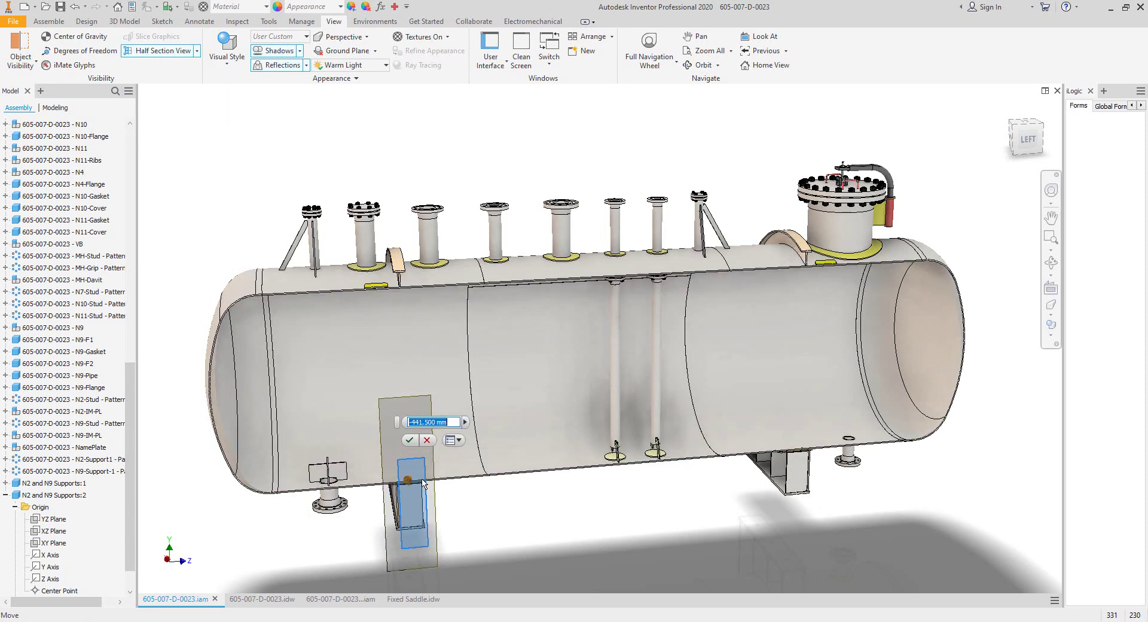
left_click(1051, 262)
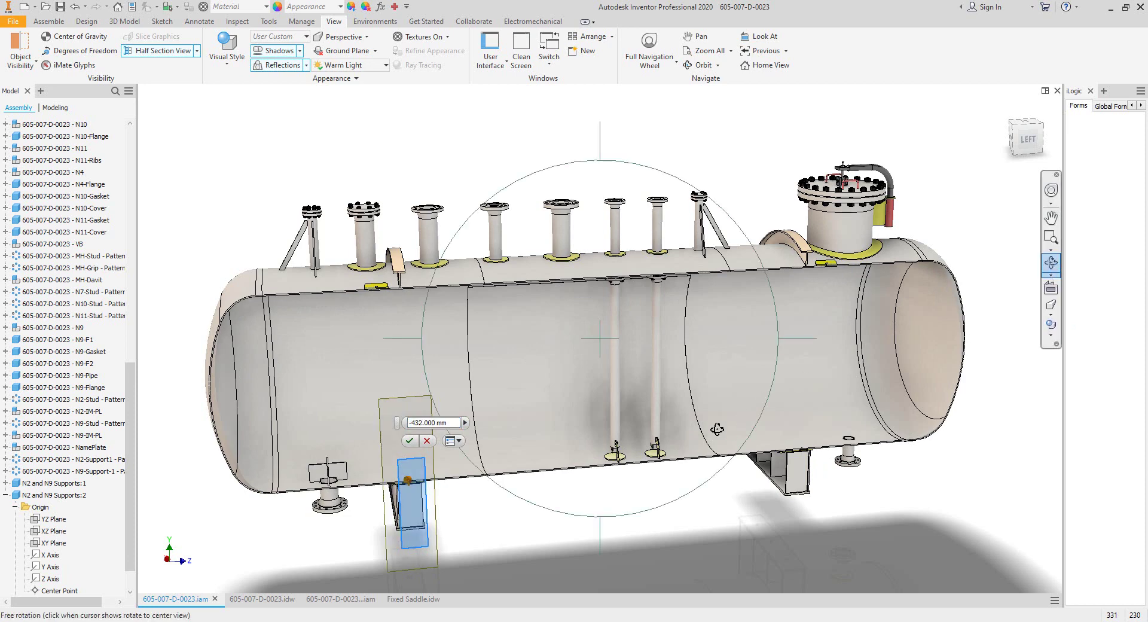
left_click_drag(748, 400, 664, 459)
scroll(633, 441, "down", 6)
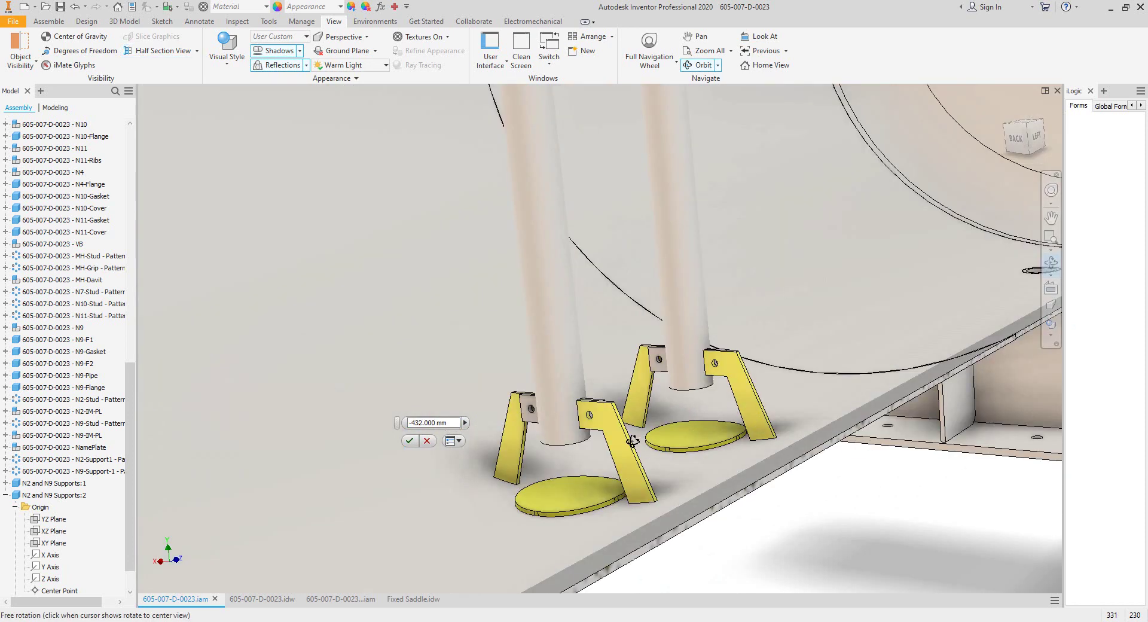
scroll(635, 433, "down", 8)
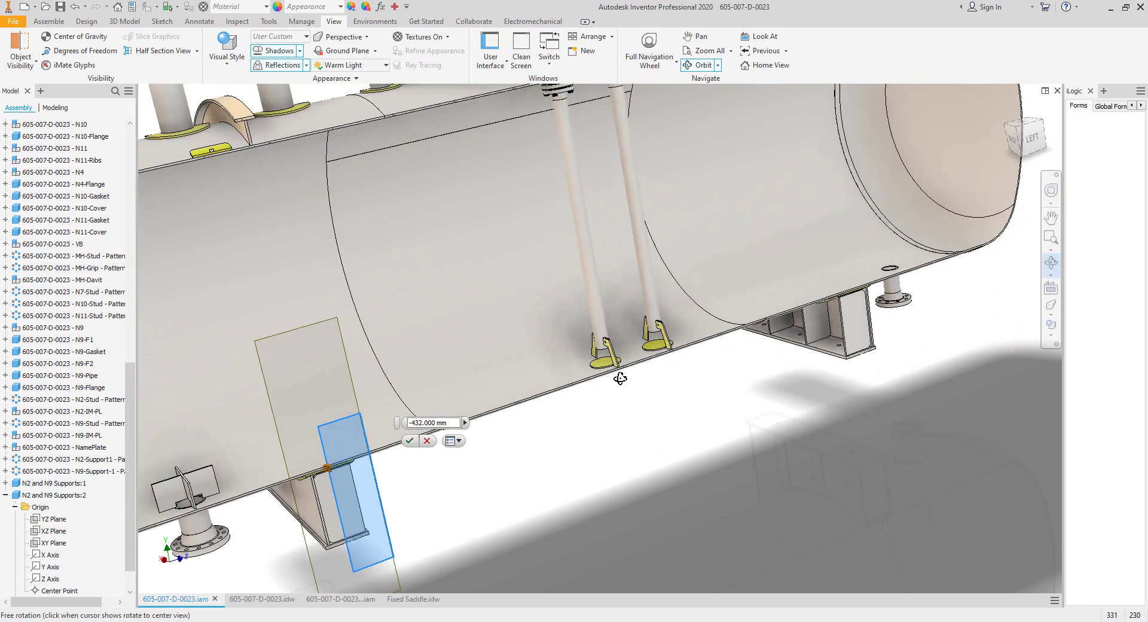
scroll(641, 366, "down", 4)
left_click_drag(653, 362, 658, 356)
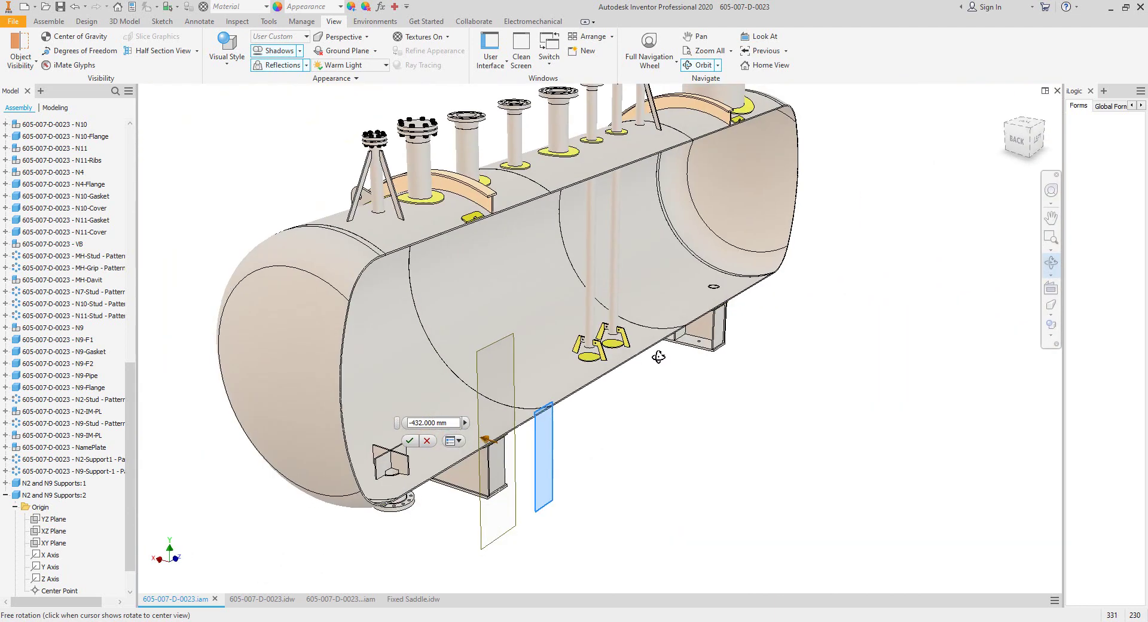
key("Escape")
key("Escape")
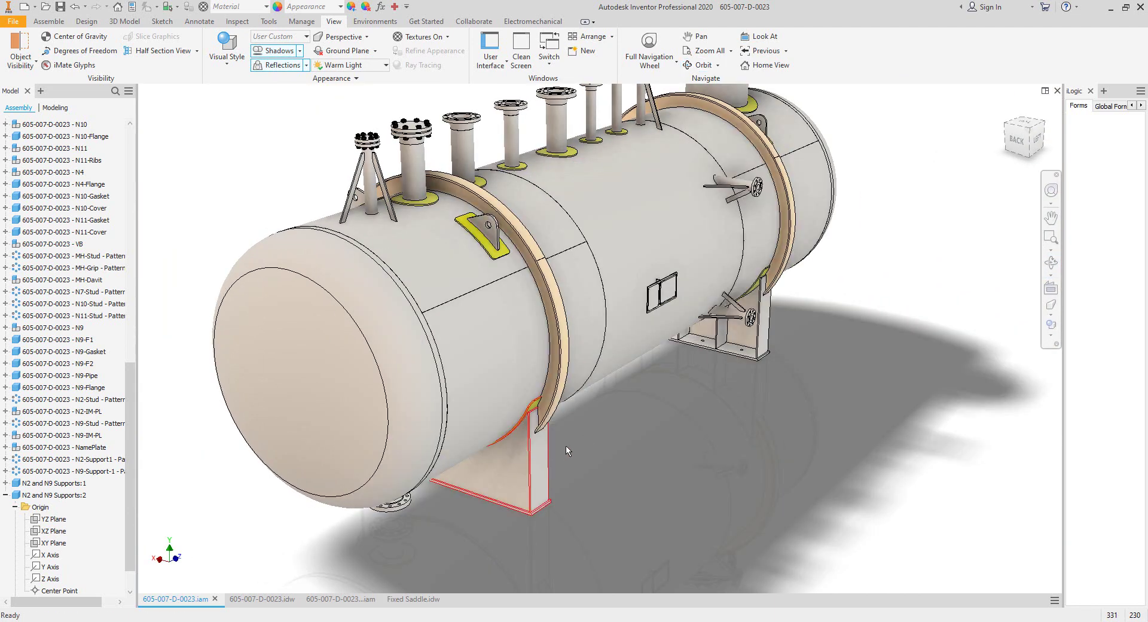
Step: Examine the stiffening ring ends, saddles and overall vessel exterior in the 3D model
scroll(545, 405, "up", 4)
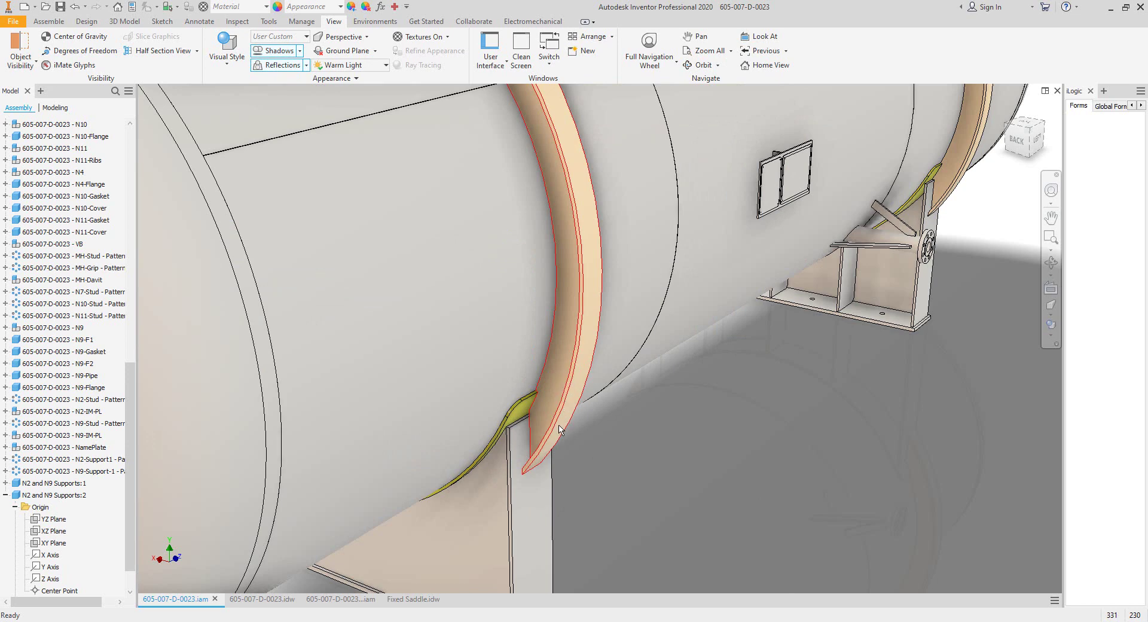
scroll(564, 394, "down", 4)
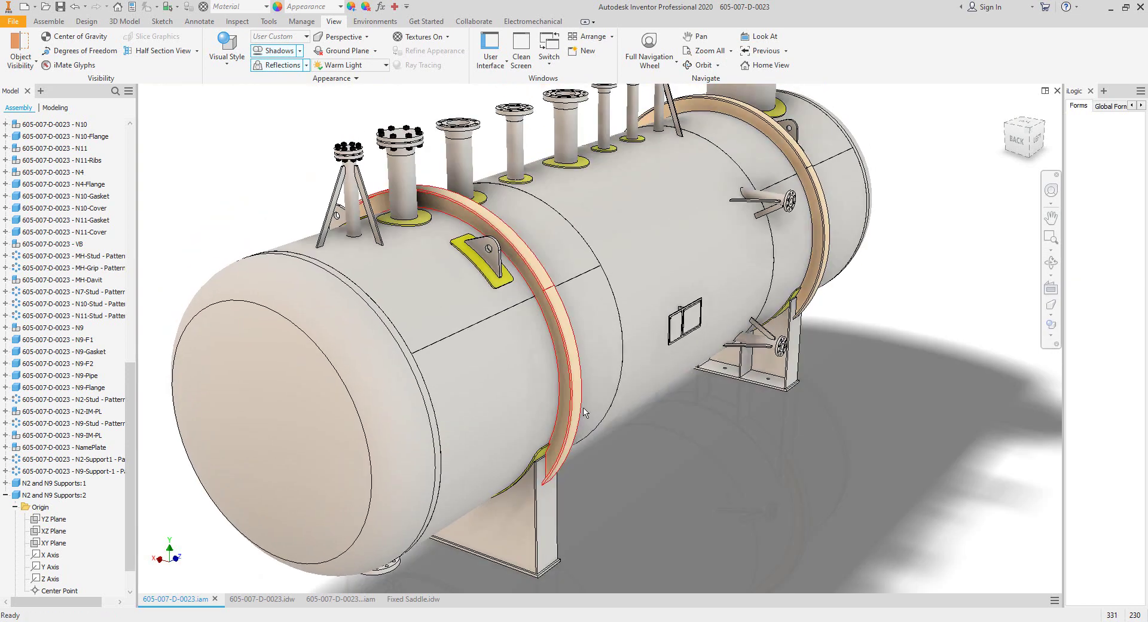
left_click(1056, 262)
scroll(834, 306, "down", 3)
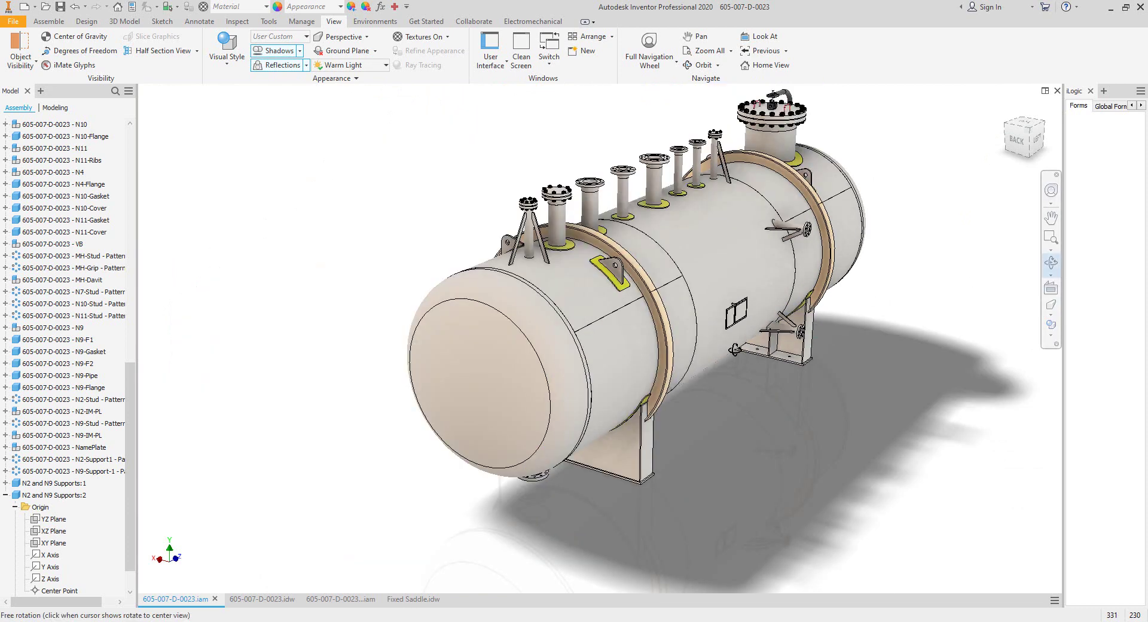
left_click_drag(721, 344, 728, 315)
scroll(728, 315, "up", 3)
middle_click_drag(705, 344, 641, 414)
right_click(666, 358)
left_click(577, 410)
Step: Switch to the drawing 605-007-D-0023.idw and view the entire Design2:2 sheet
left_click(264, 599)
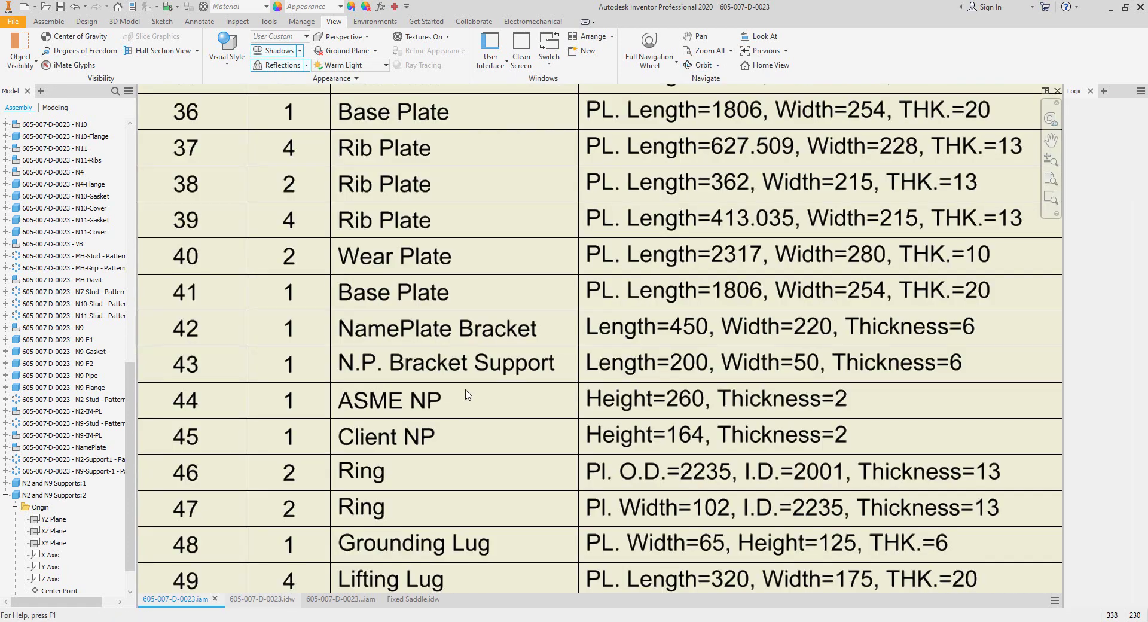
scroll(470, 392, "down", 5)
middle_click(550, 383)
middle_click(549, 383)
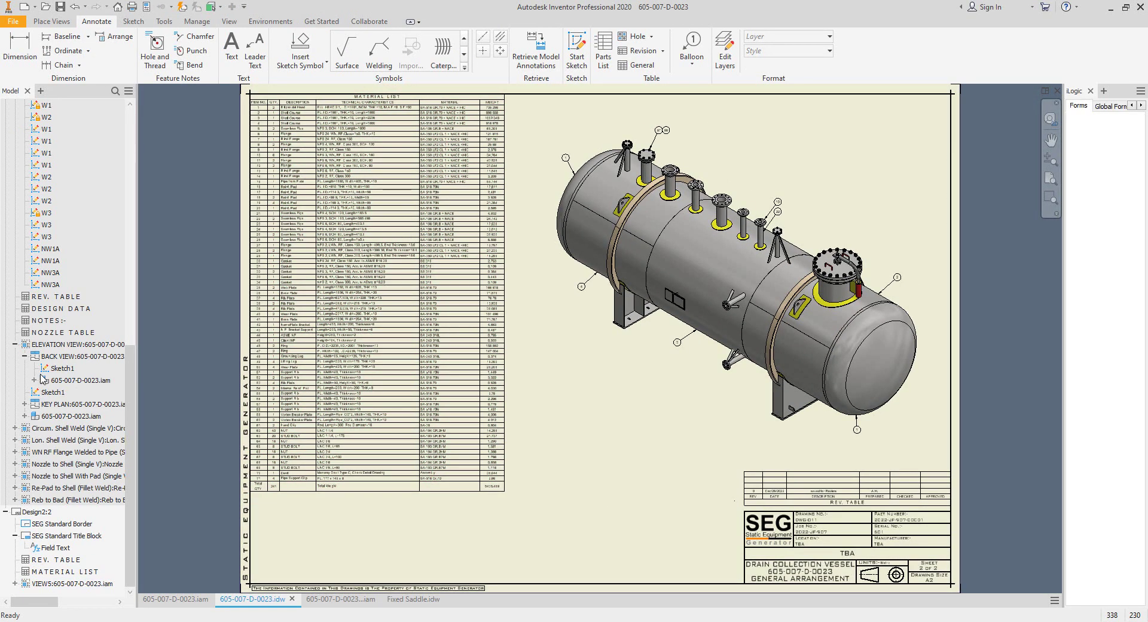
Step: Collapse the drawing's entire browser tree and activate Sheet:1
scroll(5, 302, "up", 7)
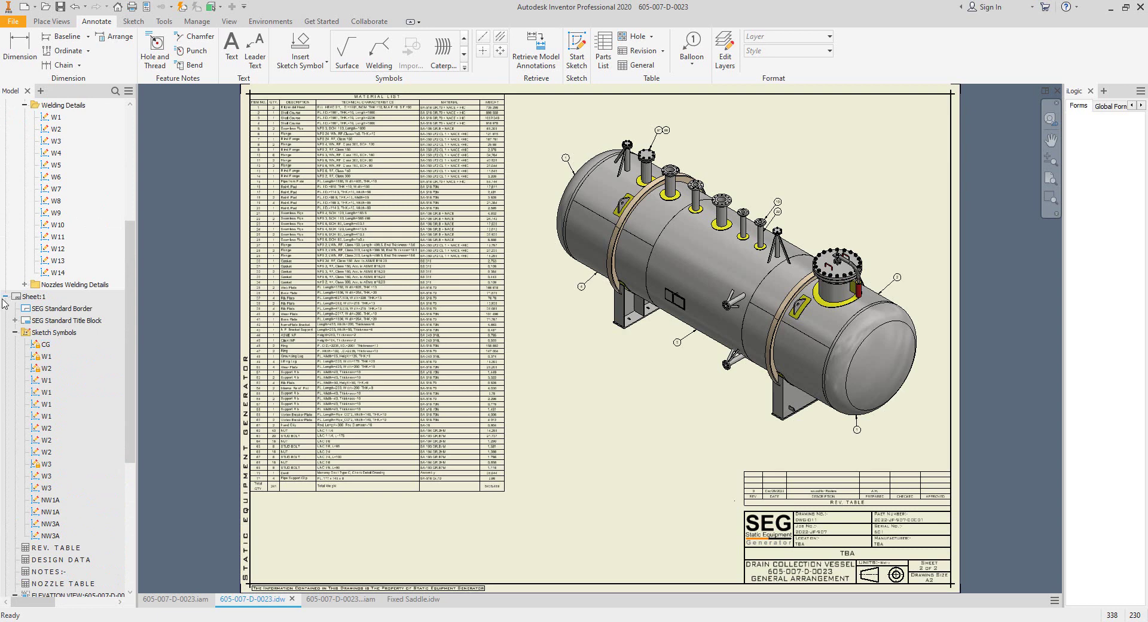
scroll(21, 187, "up", 6)
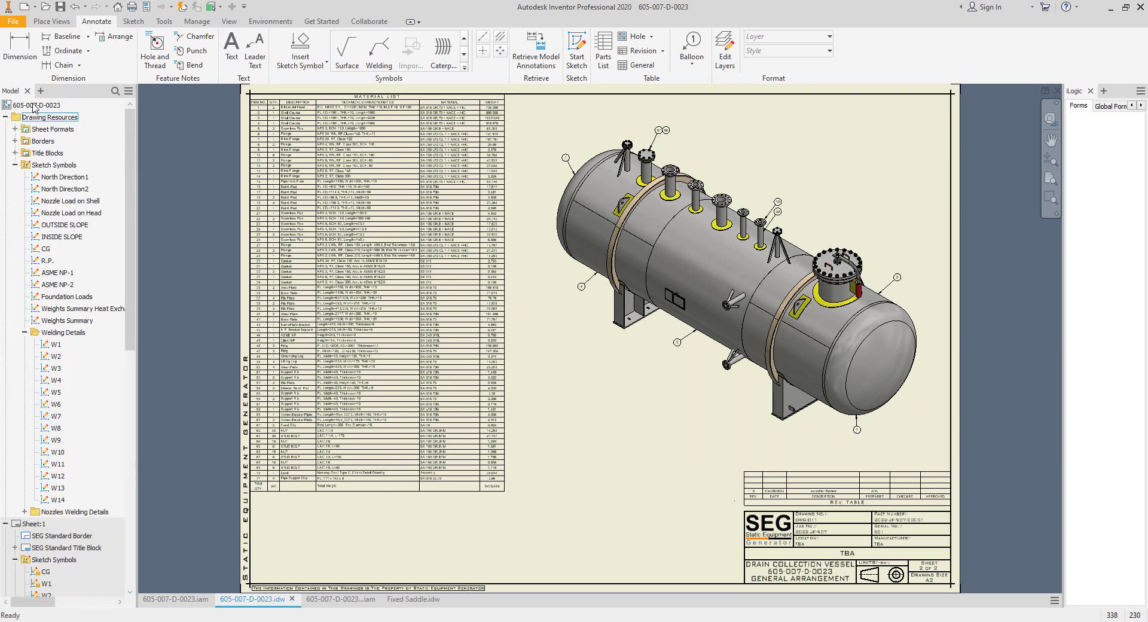
right_click(34, 108)
left_click(77, 206)
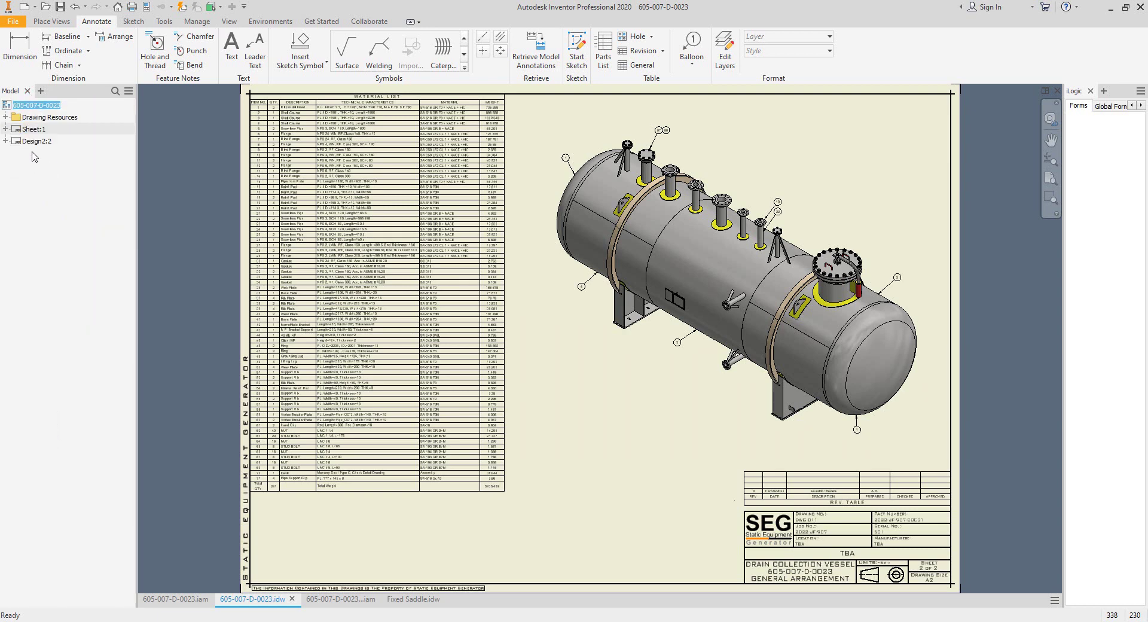
double_click(34, 141)
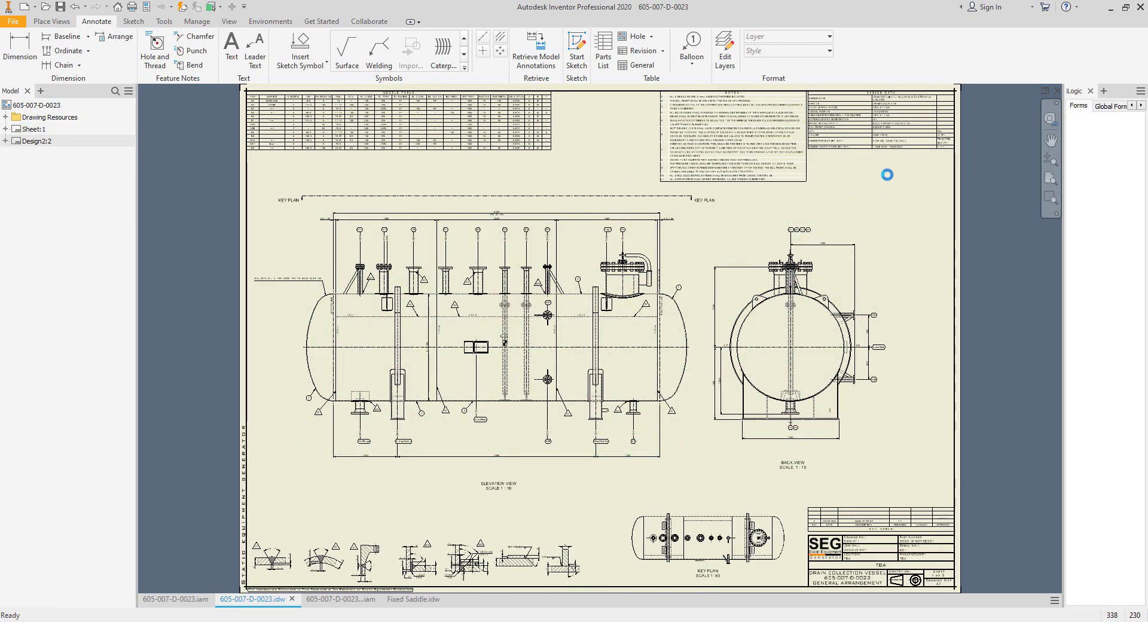
Step: Examine the design data, notes, nozzle table and vessel views on the general arrangement sheet
left_click(906, 127)
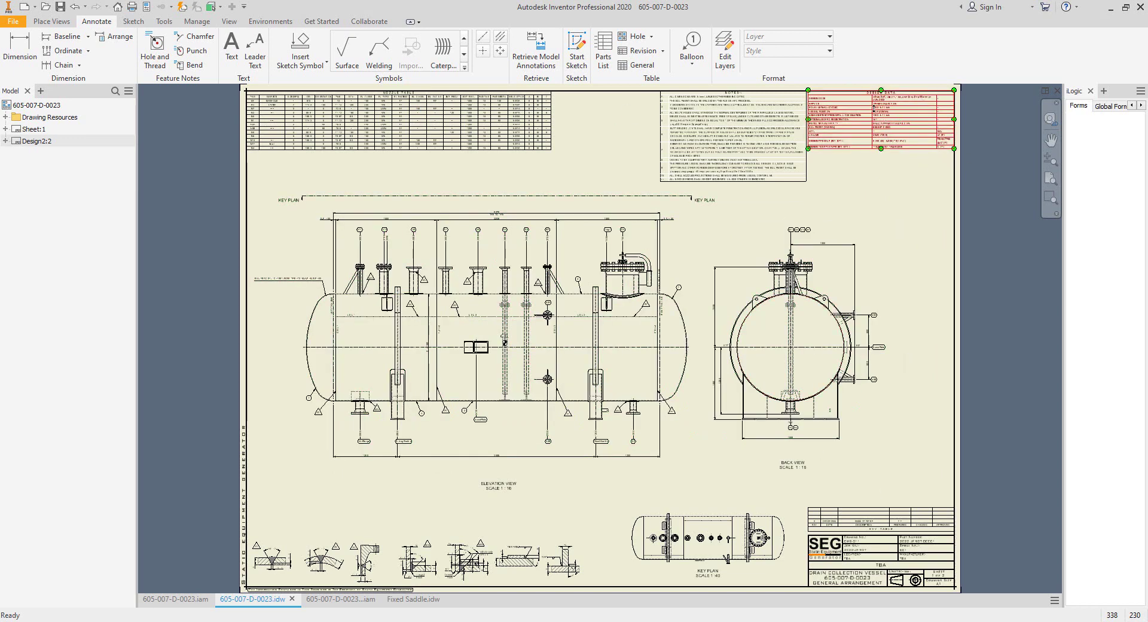
left_click(698, 123)
left_click(416, 113)
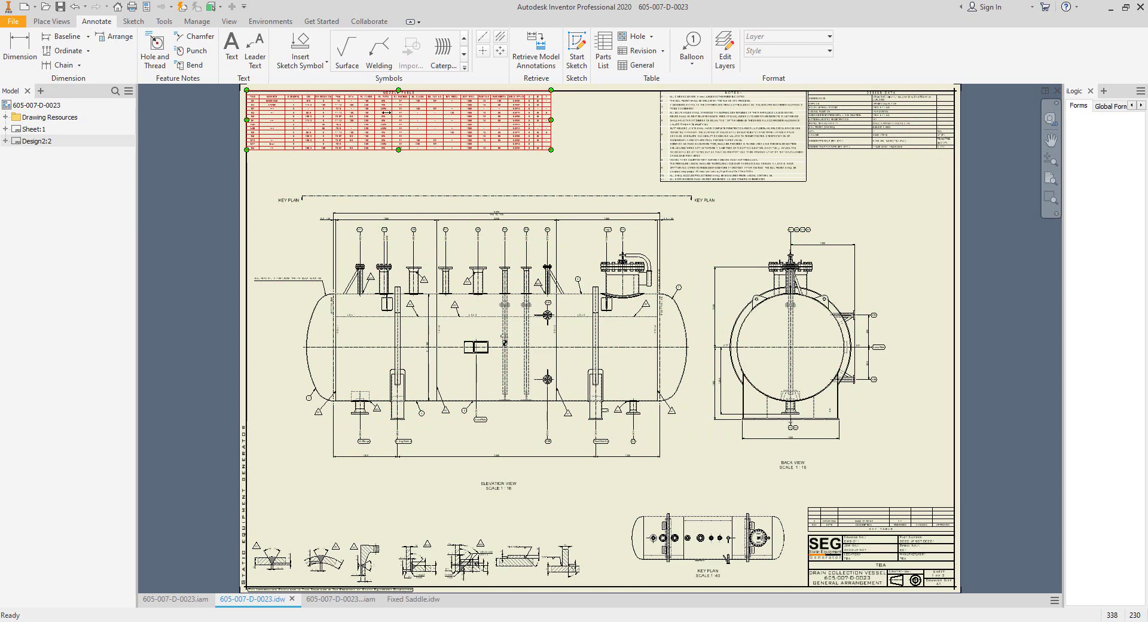
scroll(263, 95, "up", 5)
scroll(473, 160, "down", 2)
middle_click_drag(833, 370, 733, 248)
scroll(733, 247, "down", 2)
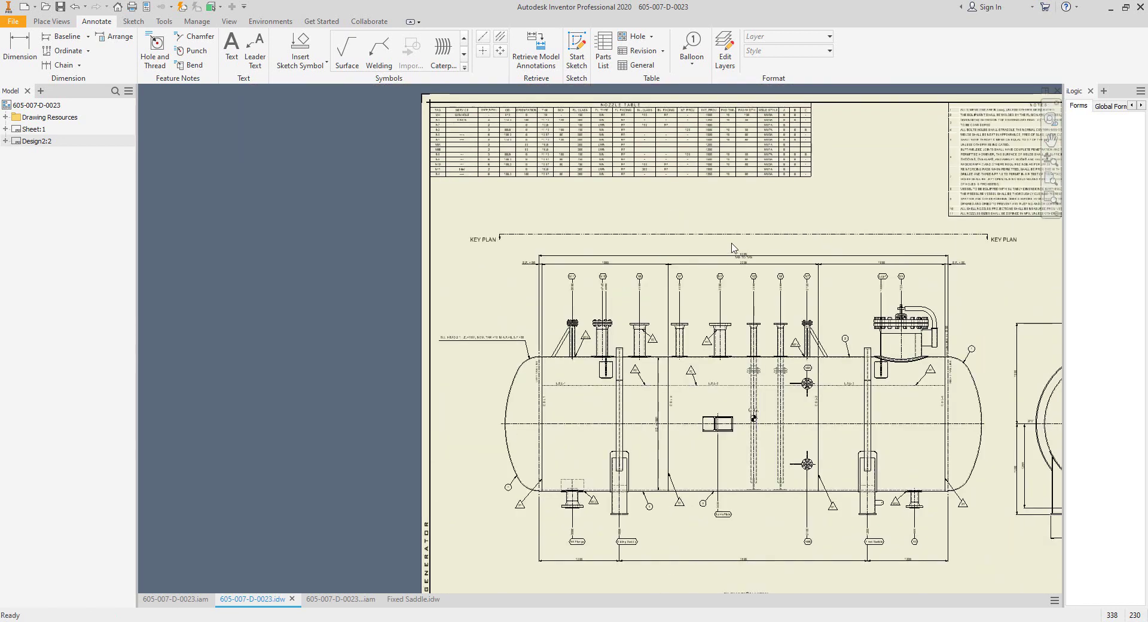
middle_click_drag(809, 356, 576, 196)
middle_click_drag(608, 138, 622, 203)
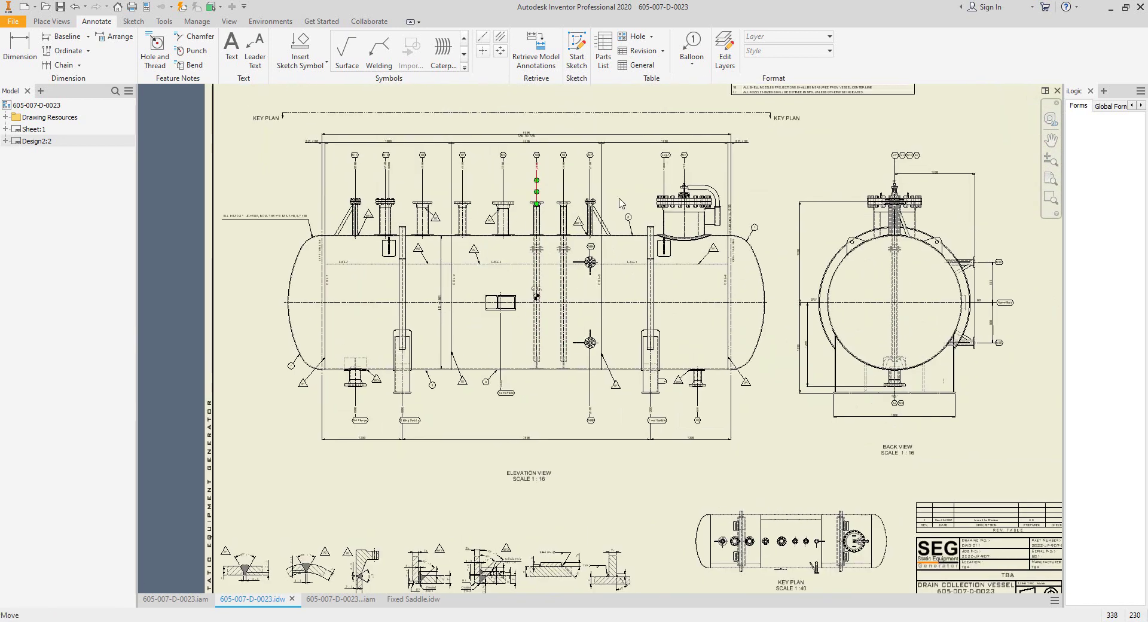
Step: Examine the elevation view's lower dimensions, the weld details and the key plan on the general arrangement sheet
middle_click_drag(827, 222, 790, 154)
middle_click_drag(517, 474, 627, 408)
scroll(629, 408, "up", 3)
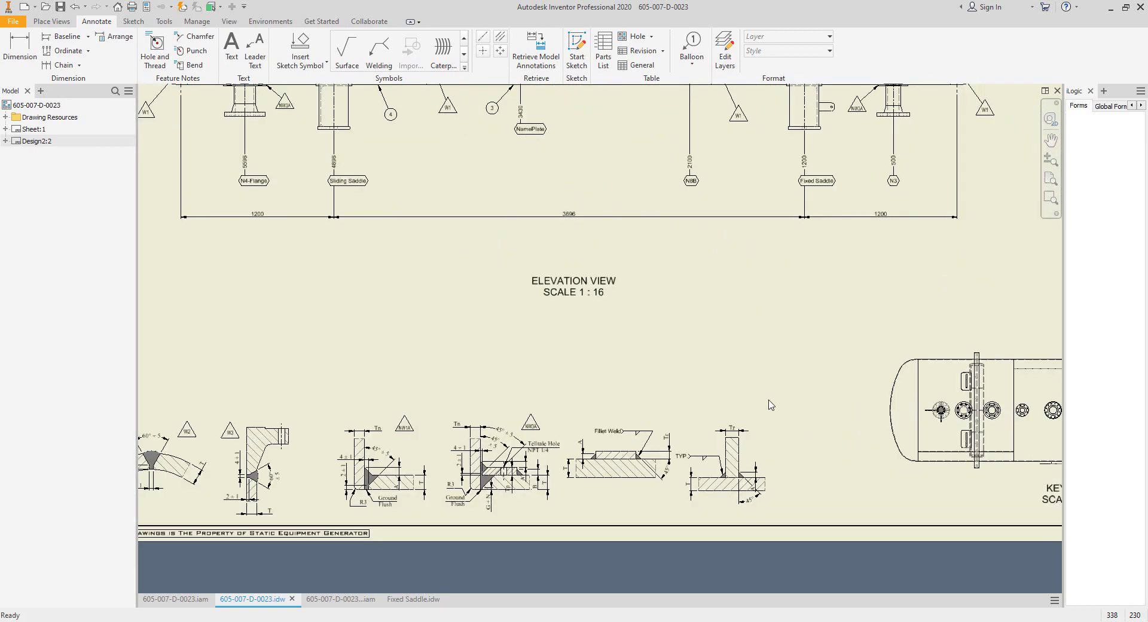
middle_click_drag(787, 389, 870, 360)
middle_click_drag(371, 429, 215, 446)
middle_click_drag(986, 431, 597, 430)
scroll(699, 311, "down", 5)
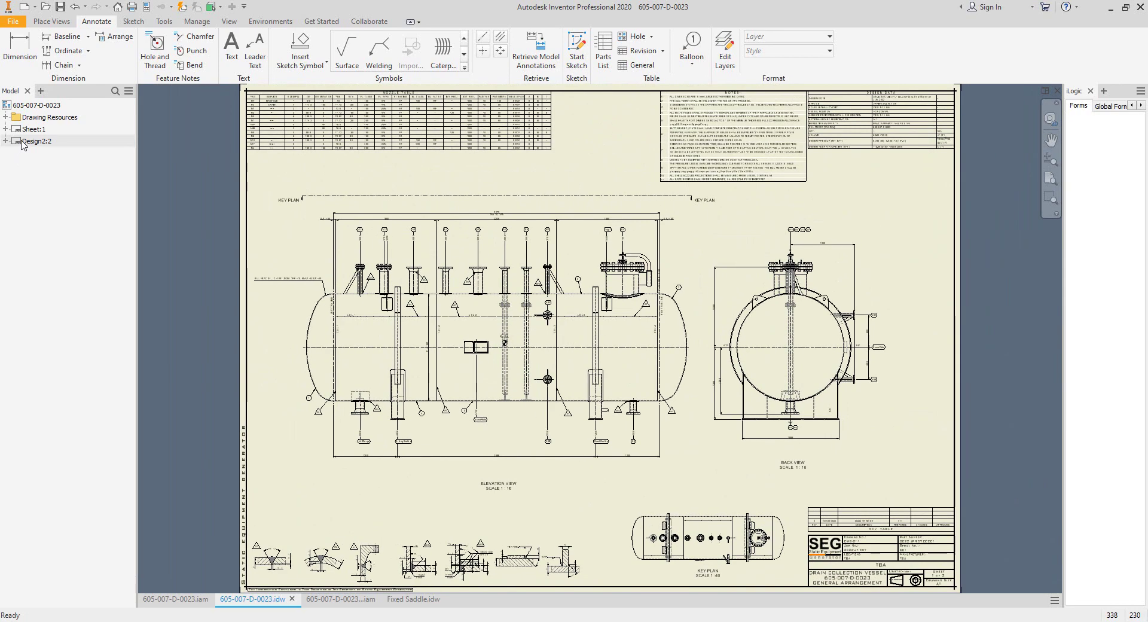
Step: Activate Sheet:1 and examine its material list and isometric vessel view
double_click(34, 129)
left_click(395, 255)
scroll(364, 112, "up", 3)
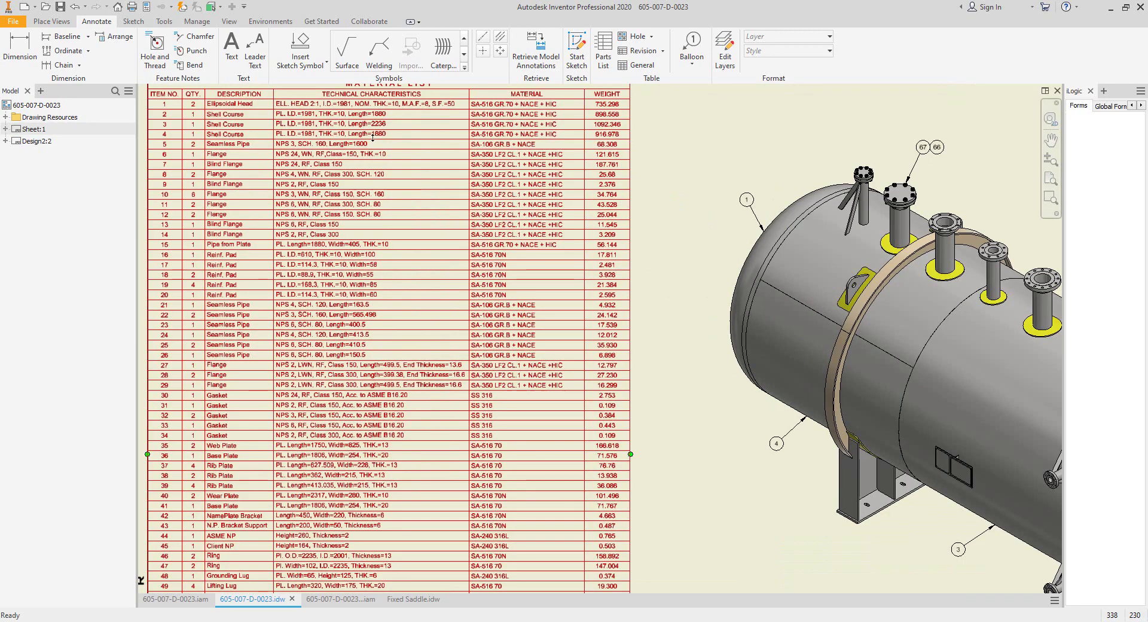
middle_click_drag(404, 164, 417, 200)
scroll(416, 200, "down", 3)
middle_click_drag(719, 217, 708, 217)
left_click_drag(840, 237, 783, 211)
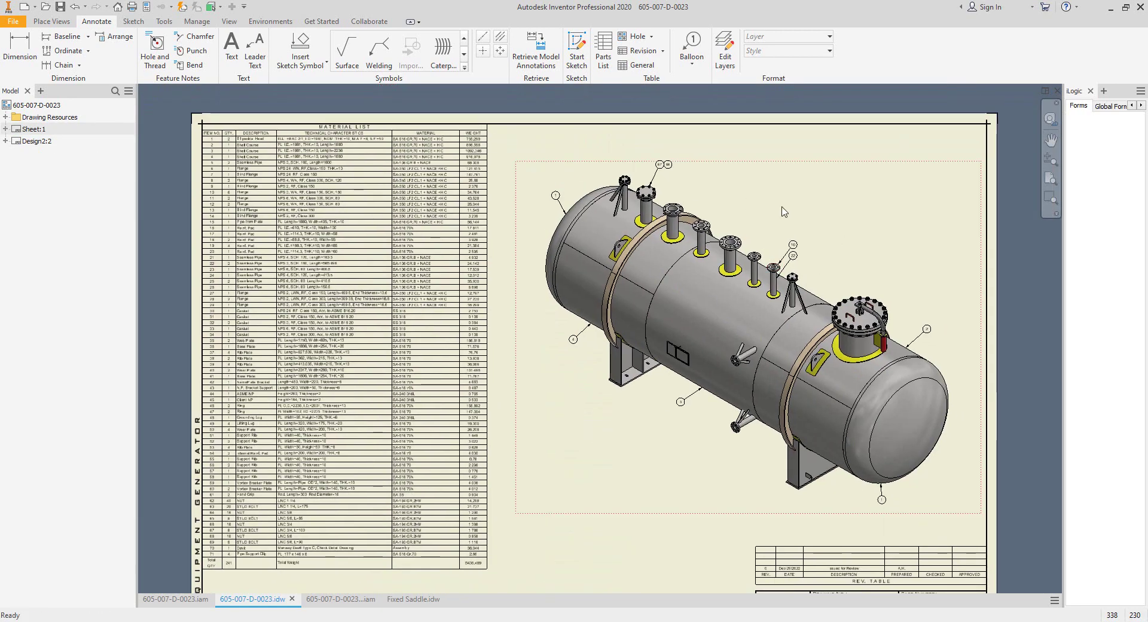
Step: Add a balloon in the Item No in Bill of material style to the yellow pad under the lifting lug near the left head
scroll(750, 276, "up", 3)
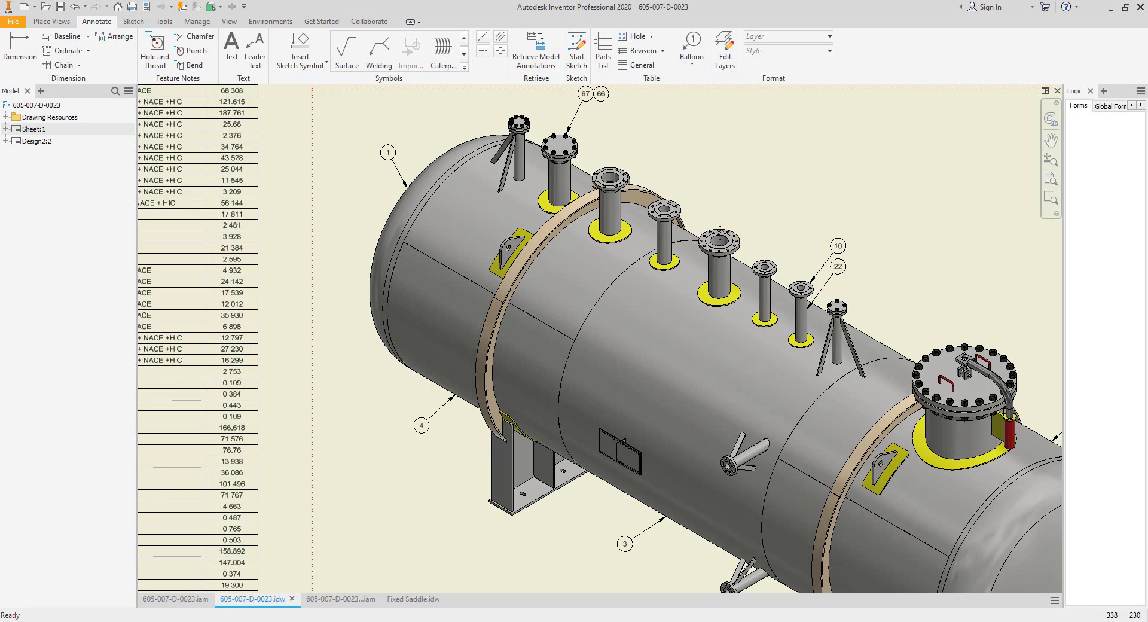
middle_click_drag(721, 230, 635, 217)
left_click(692, 48)
left_click(823, 51)
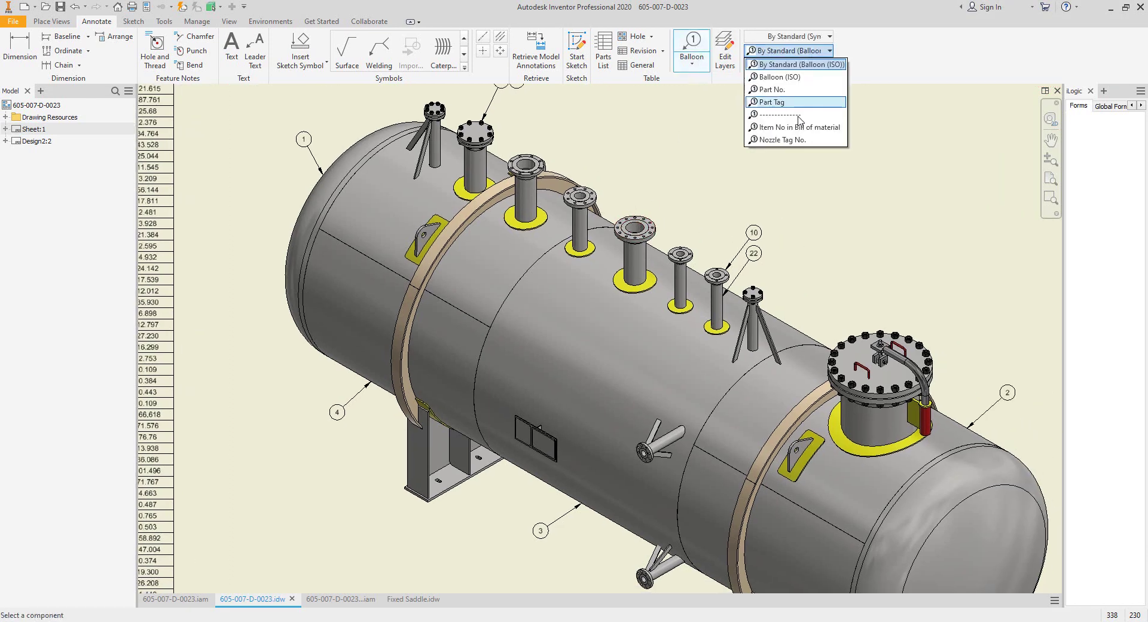
left_click(799, 127)
scroll(332, 227, "up", 3)
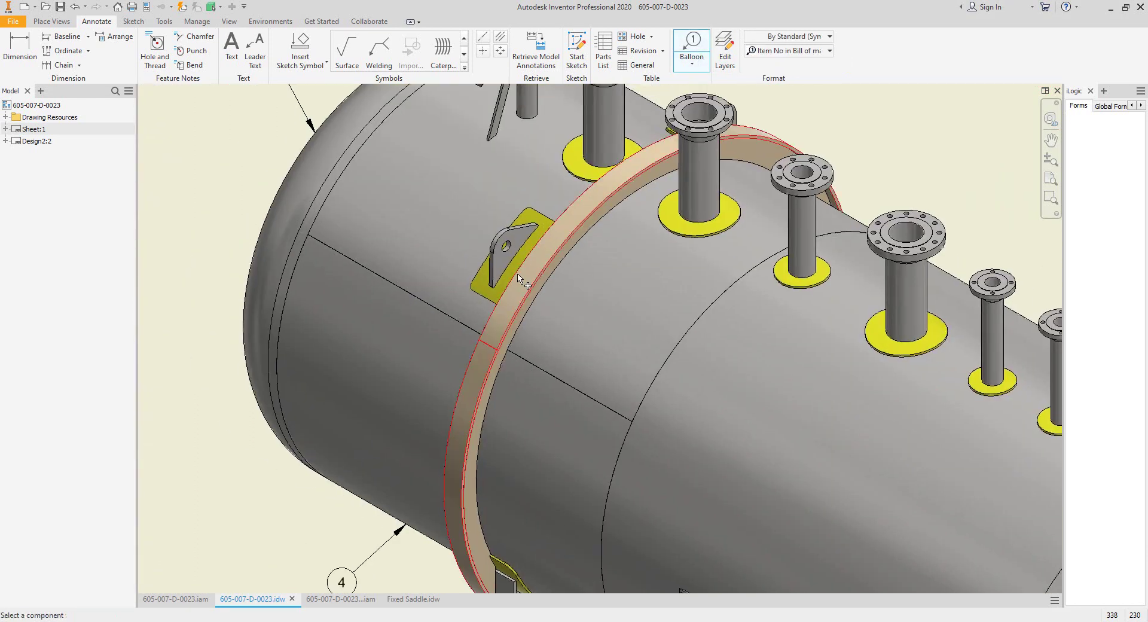
left_click(473, 293)
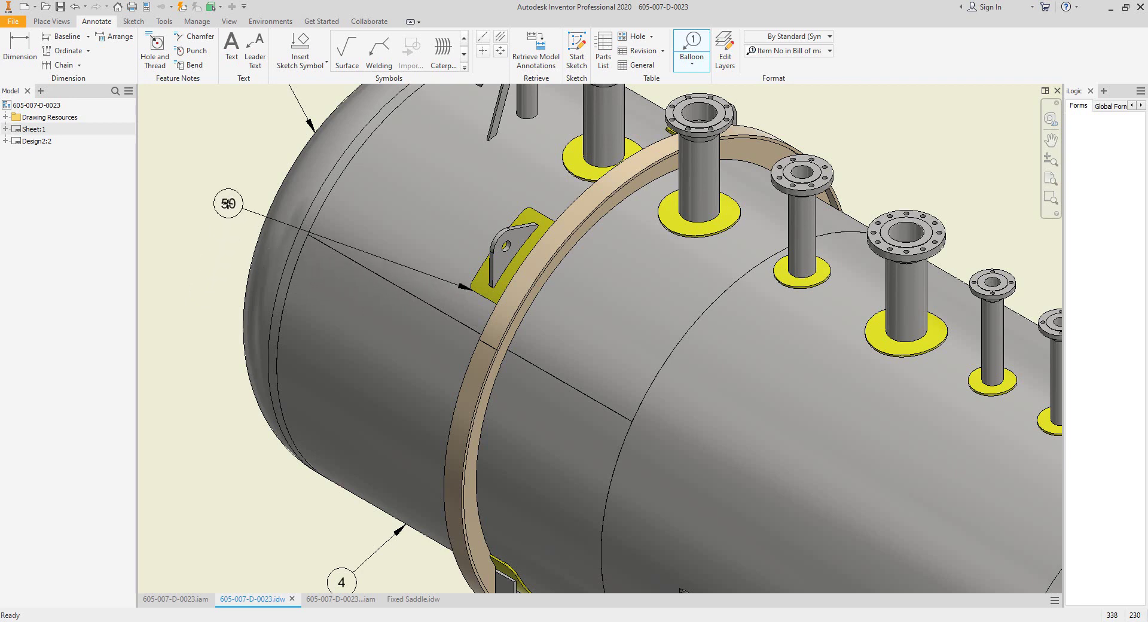
right_click(228, 203)
middle_click_drag(228, 203, 266, 222)
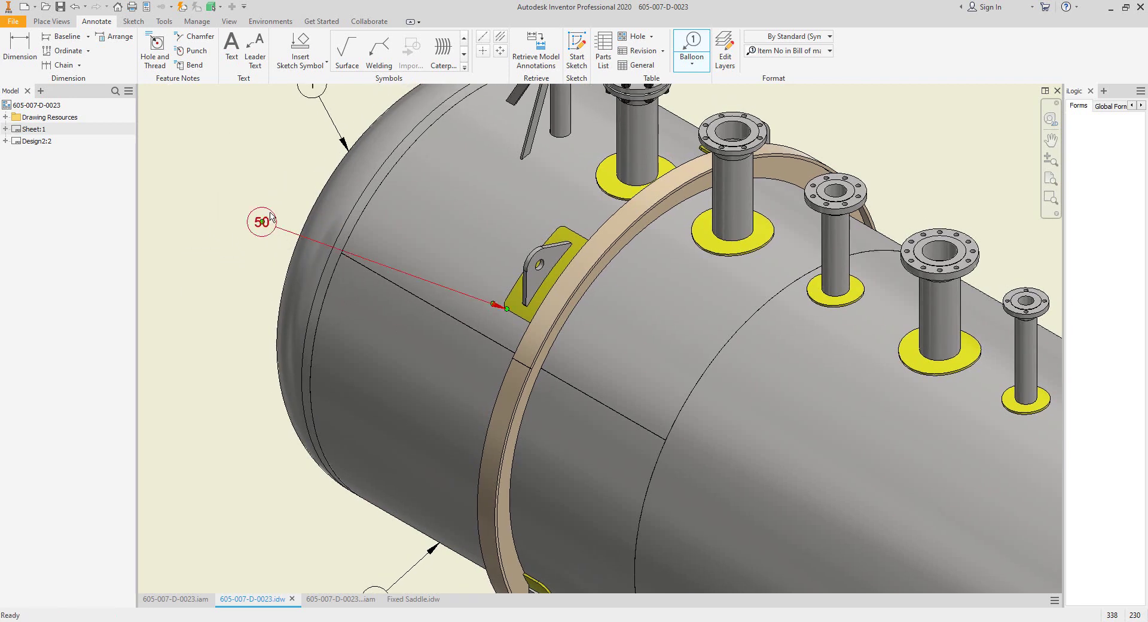
Step: Attach the lifting lug's item balloon to the pad balloon, placing it on the side away from the leader
right_click(269, 212)
left_click(328, 273)
left_click(537, 255)
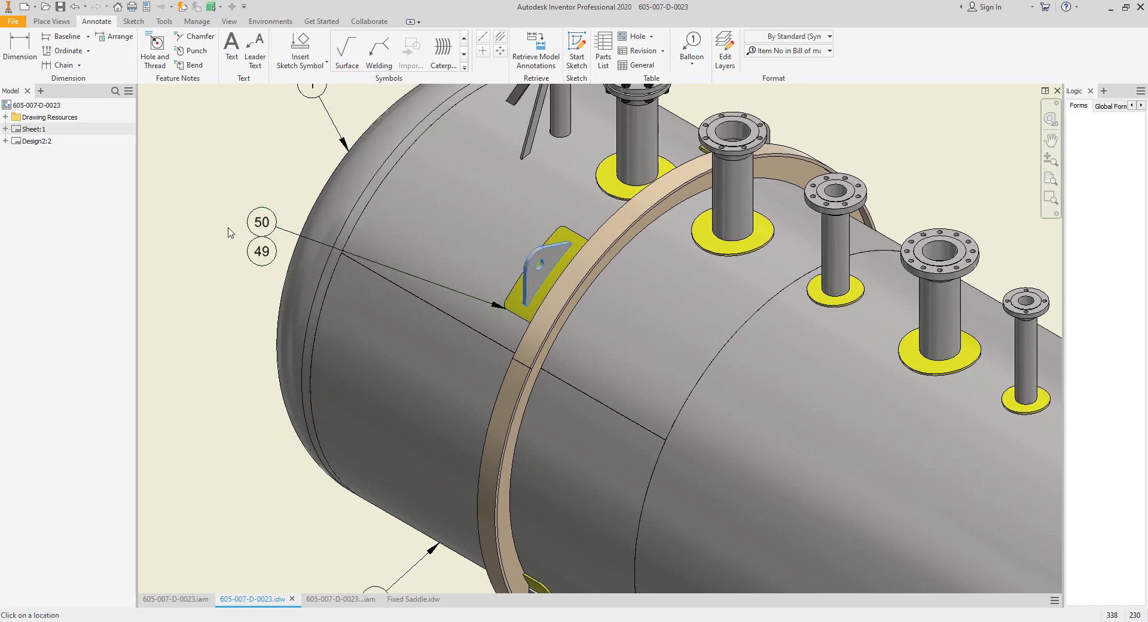
left_click(225, 223)
scroll(299, 231, "down", 3)
Step: Add an Item No in Bill of material balloon to the open nozzle flange beside the nozzle ballooned 67 and 66
middle_click_drag(631, 155, 609, 285)
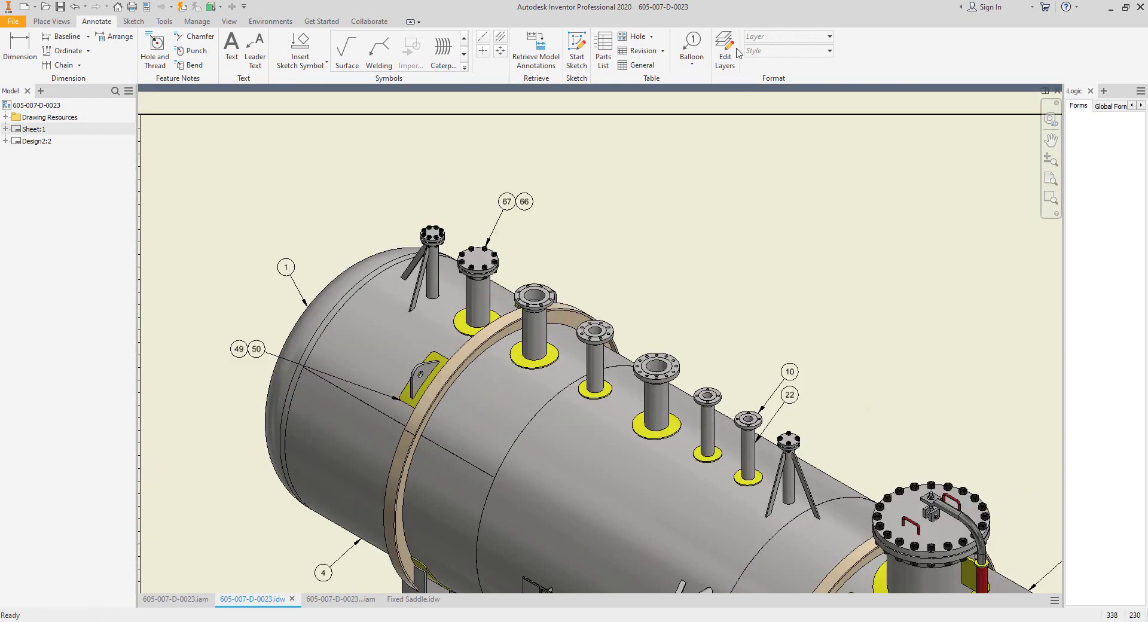
left_click(692, 48)
left_click(789, 51)
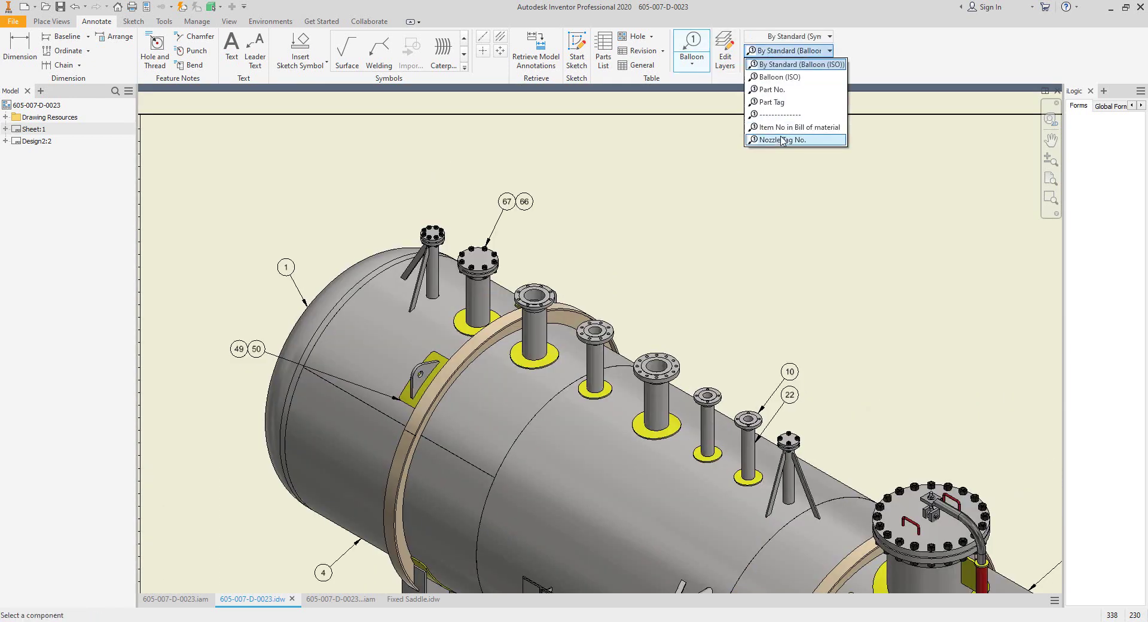
left_click(799, 127)
scroll(531, 276, "up", 3)
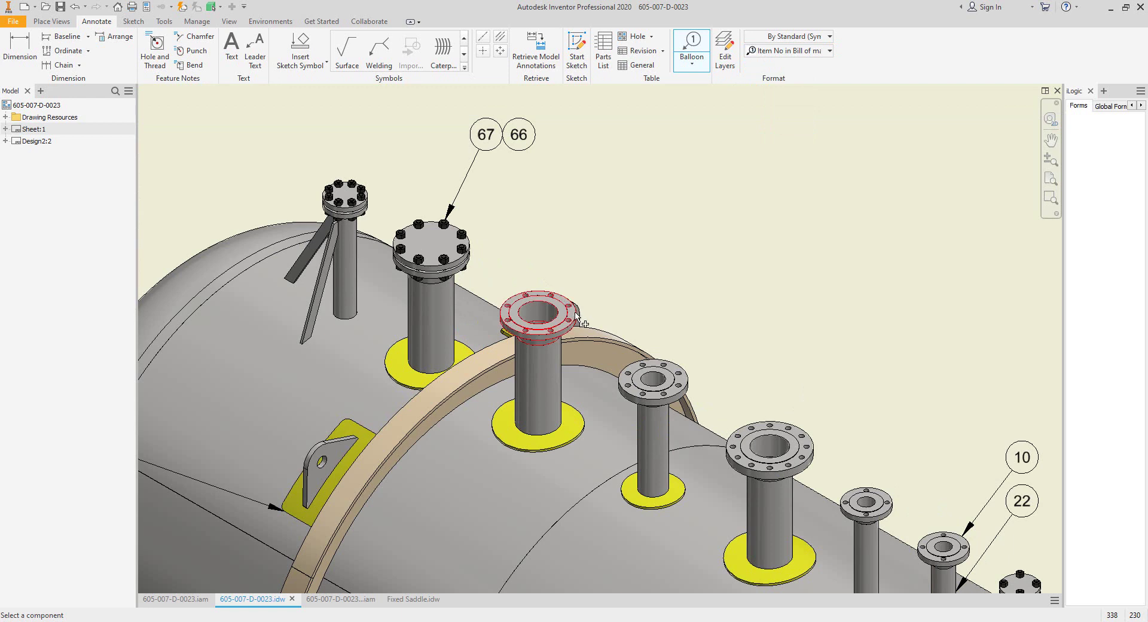
left_click(543, 293)
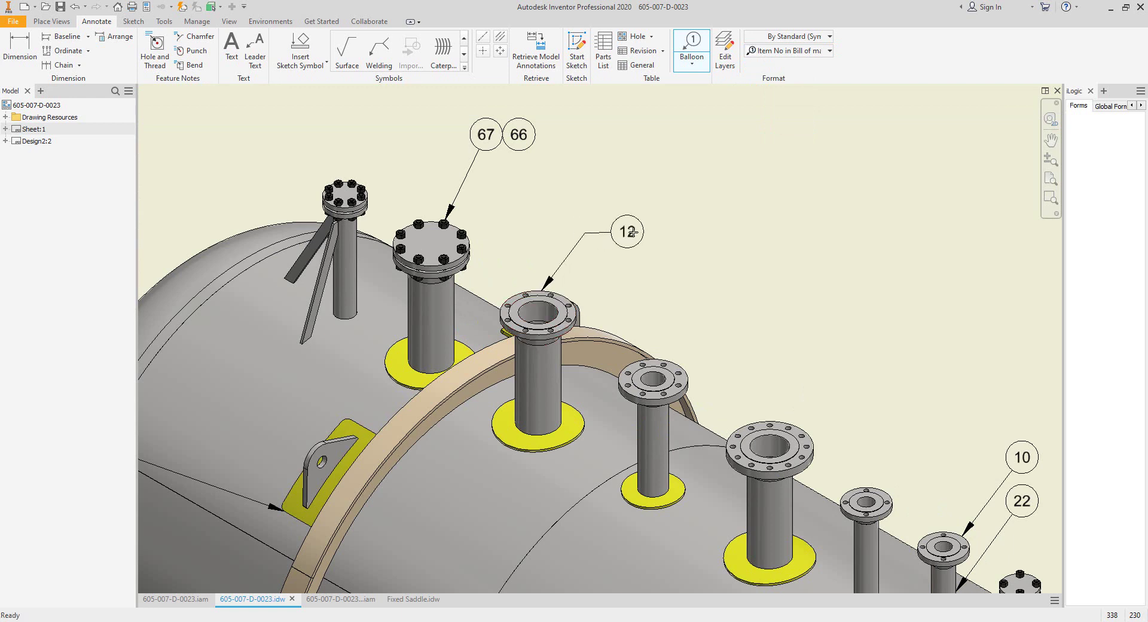
right_click(621, 235)
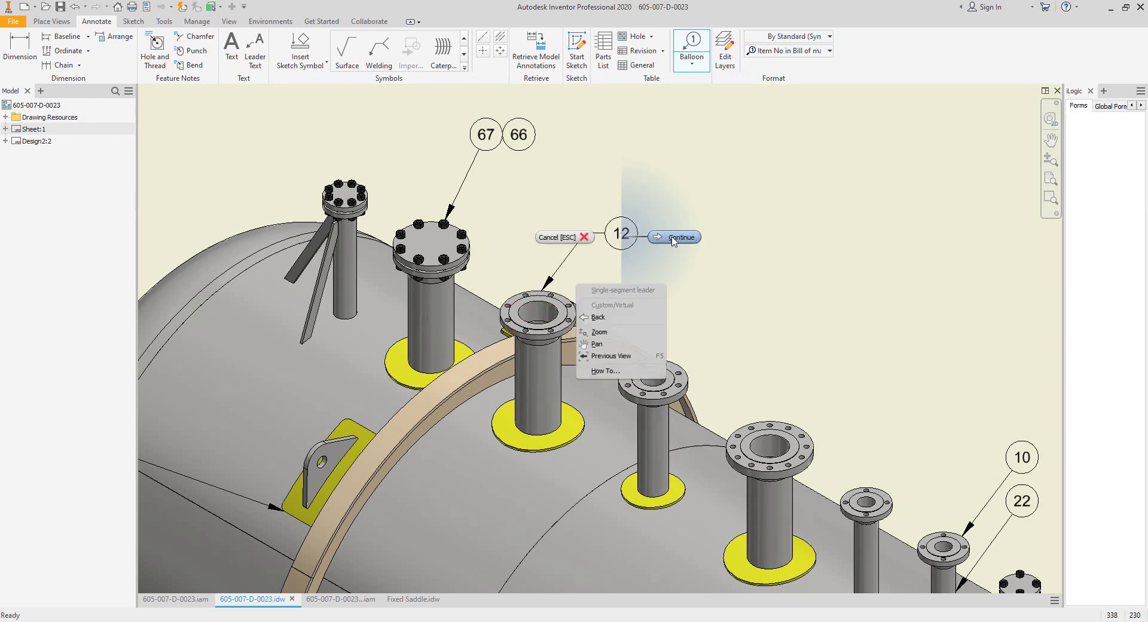
left_click(640, 239)
Step: Attach balloons for the same nozzle's pipe and reinforcing pad in a row beside its flange balloon
right_click(638, 241)
left_click(696, 307)
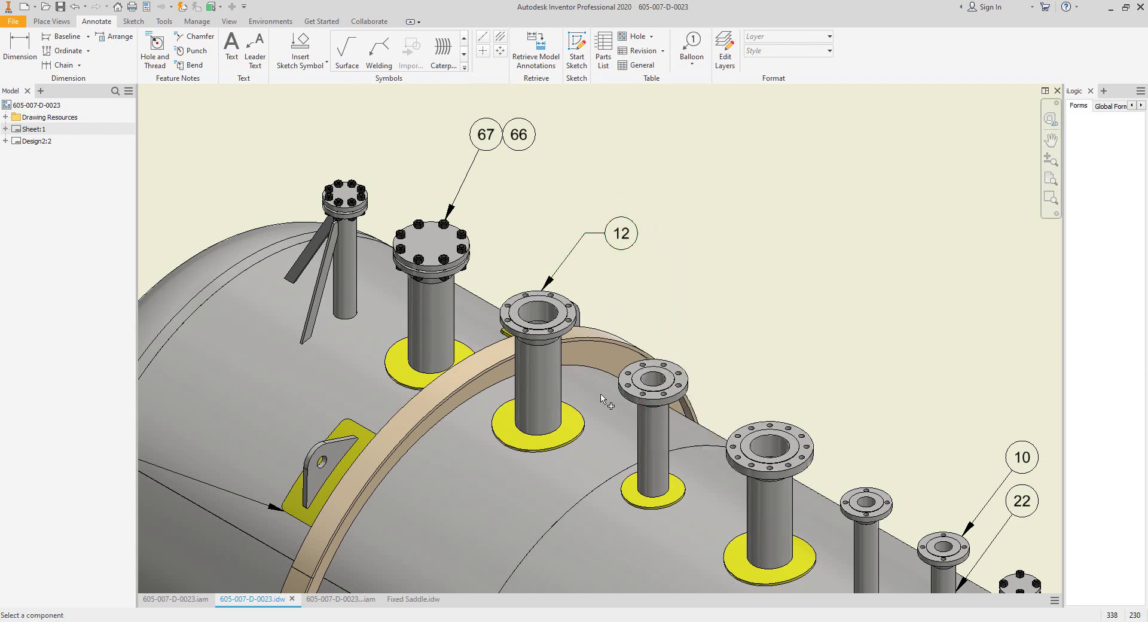
left_click(550, 377)
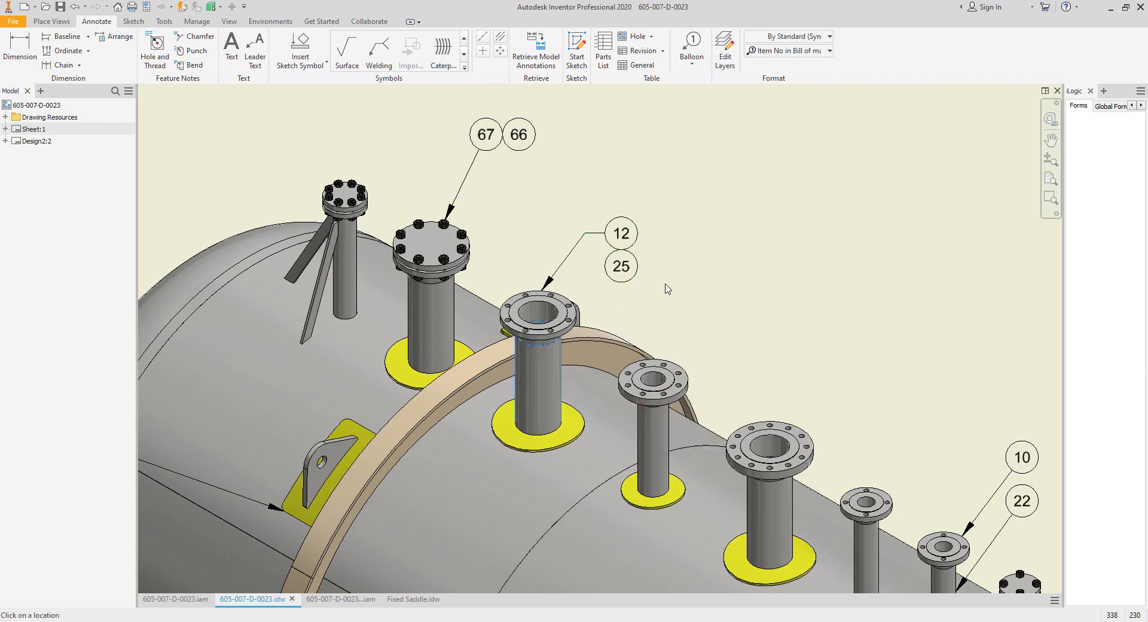
right_click(634, 242)
left_click(675, 307)
left_click(589, 420)
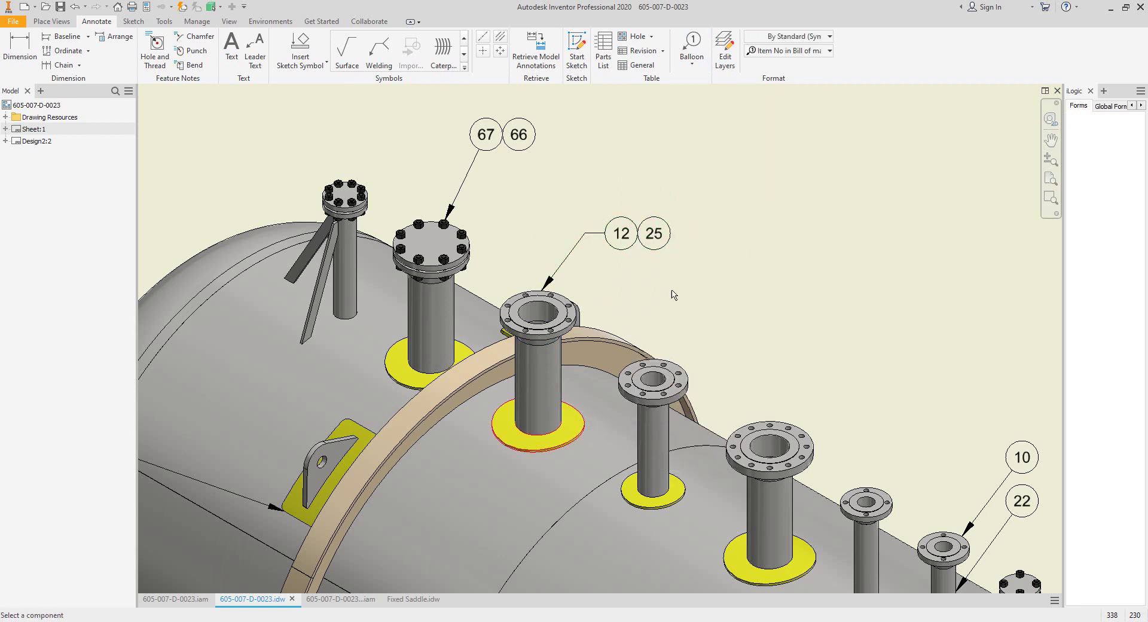
Step: Add an Item No in Bill of material balloon to the outer band of the stiffening ring above the left saddle
scroll(735, 209, "up", 3)
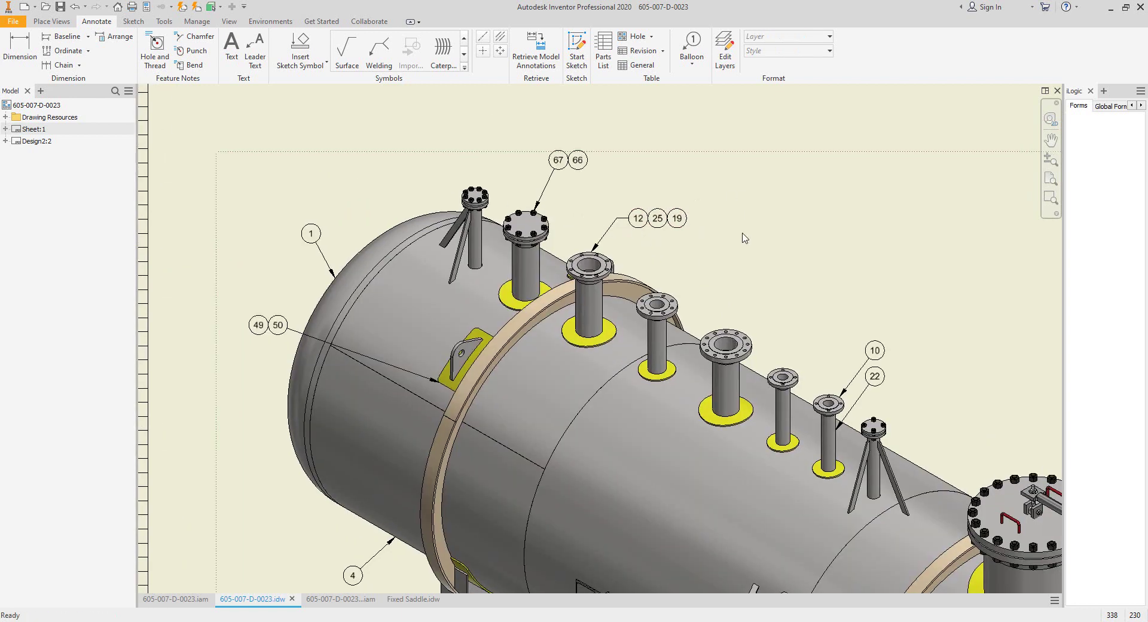
scroll(744, 238, "up", 3)
left_click(692, 49)
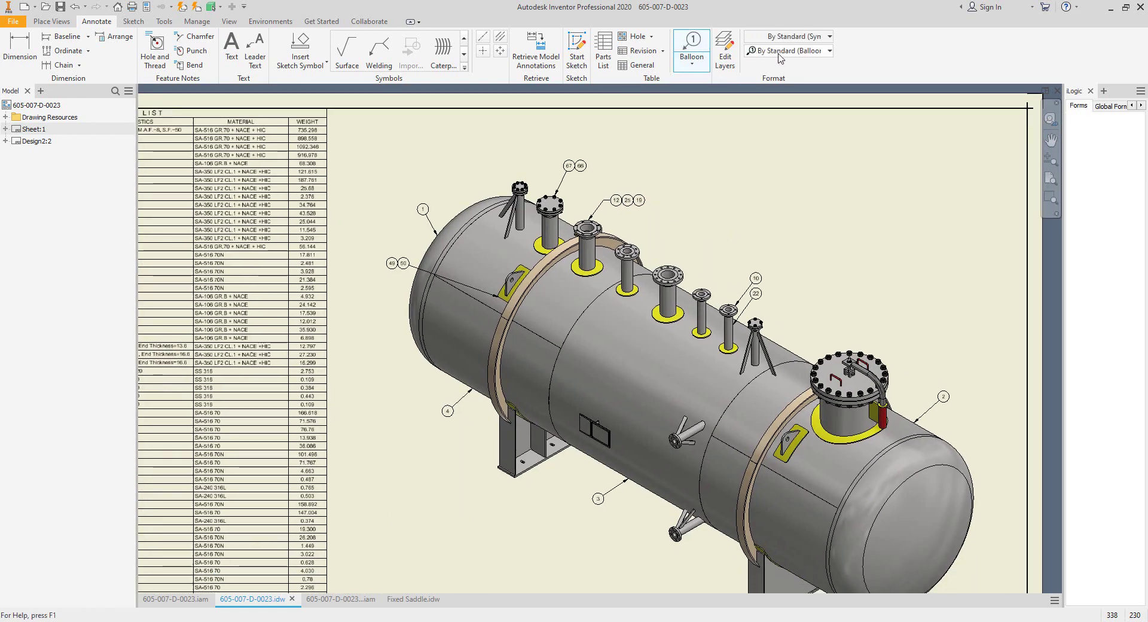
left_click(779, 52)
left_click(789, 127)
scroll(490, 409, "down", 3)
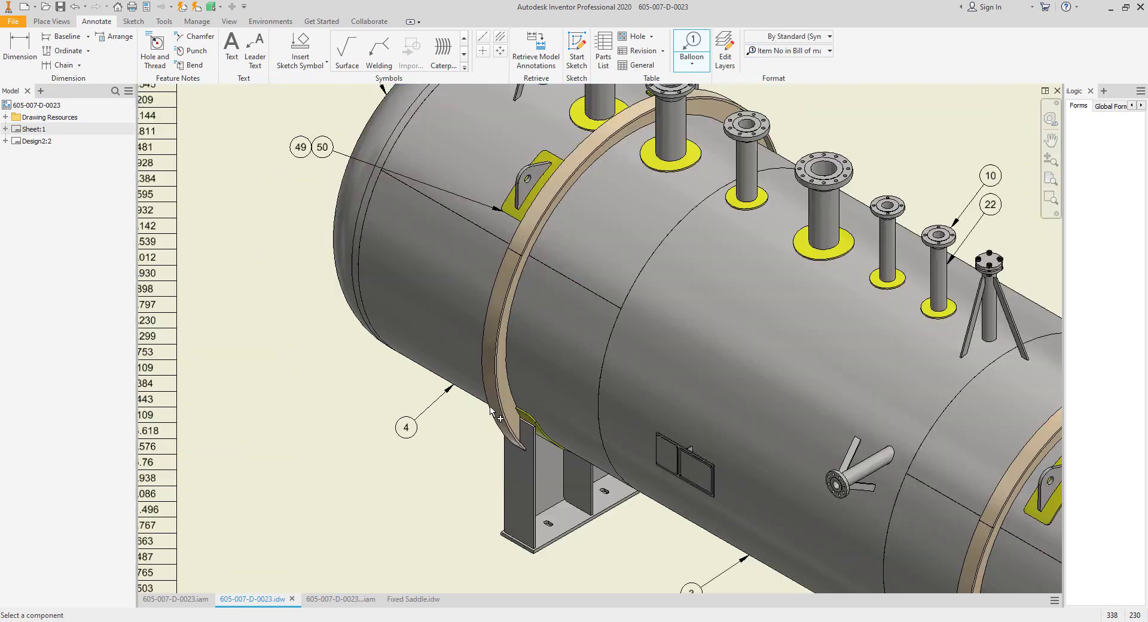
middle_click_drag(490, 409, 531, 386)
left_click(531, 395)
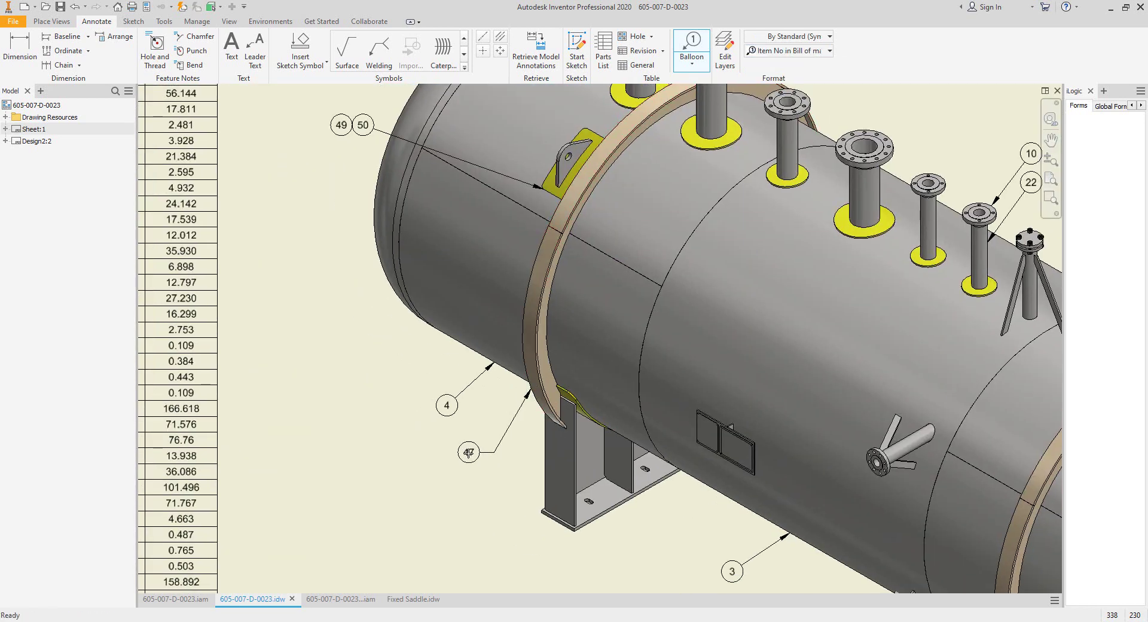
right_click(470, 453)
left_click(505, 455)
key("Escape")
Step: Attach the inner stiffening ring plate's balloon to the left of the outer band's balloon
right_click(478, 454)
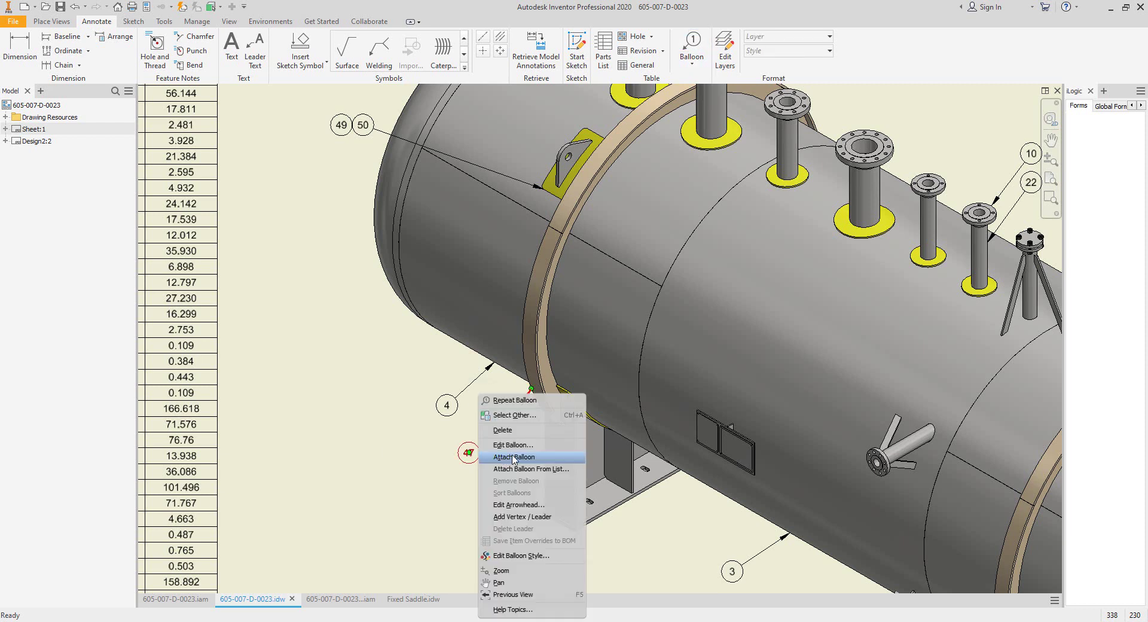
left_click(526, 458)
left_click(554, 372)
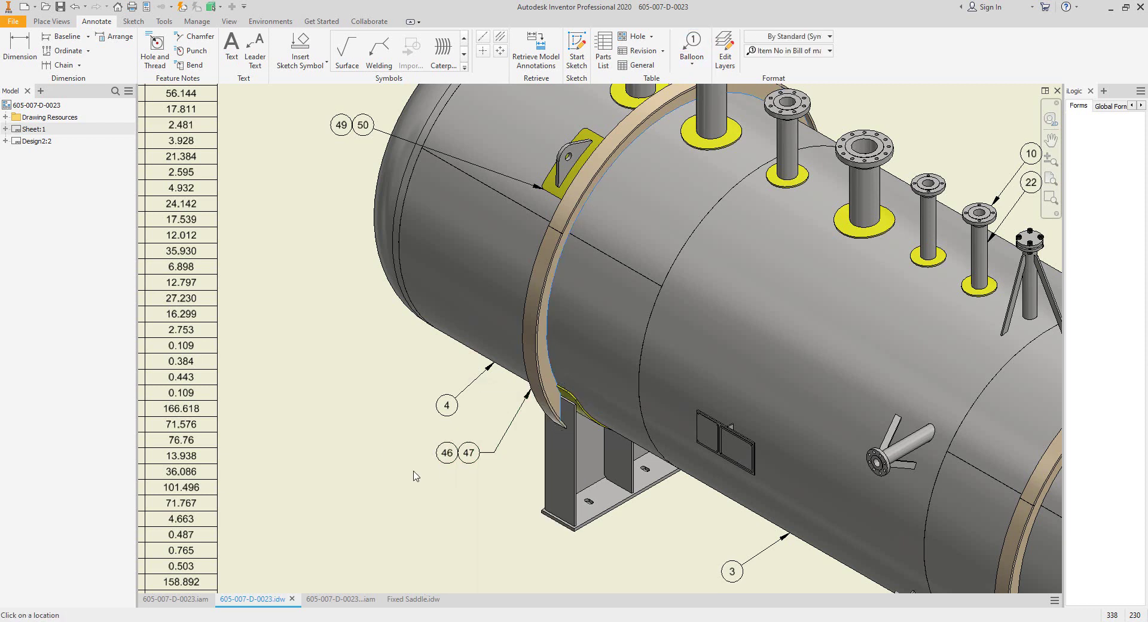
middle_click_drag(510, 460, 472, 421)
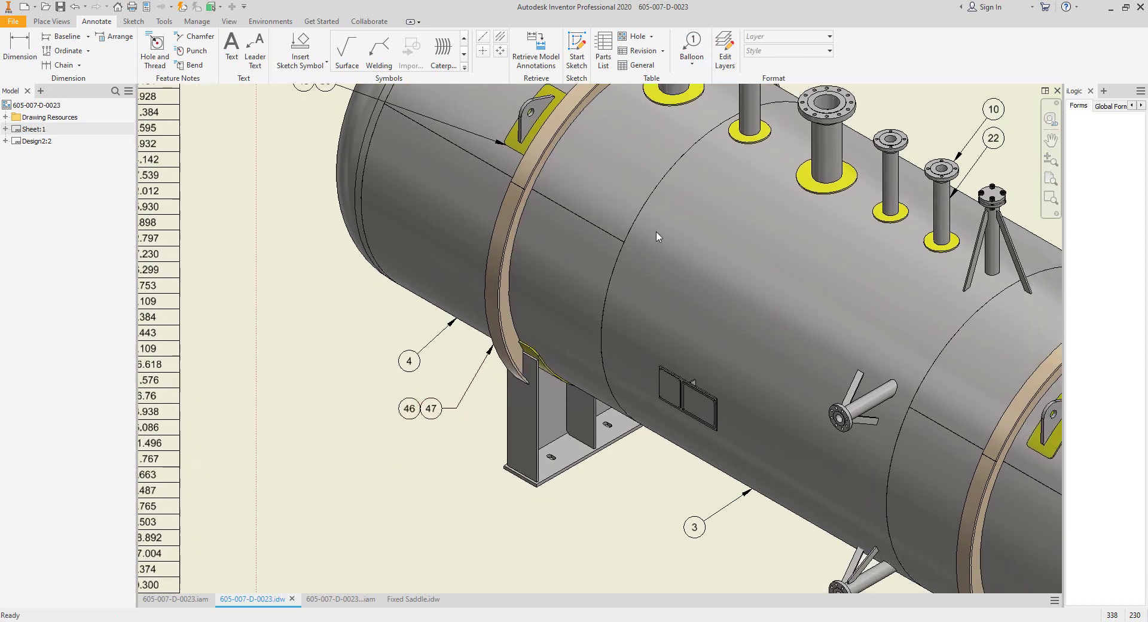
Step: Add an Item No in Bill of material balloon to the nameplate bracket, placed below the shell
left_click(692, 41)
left_click(782, 53)
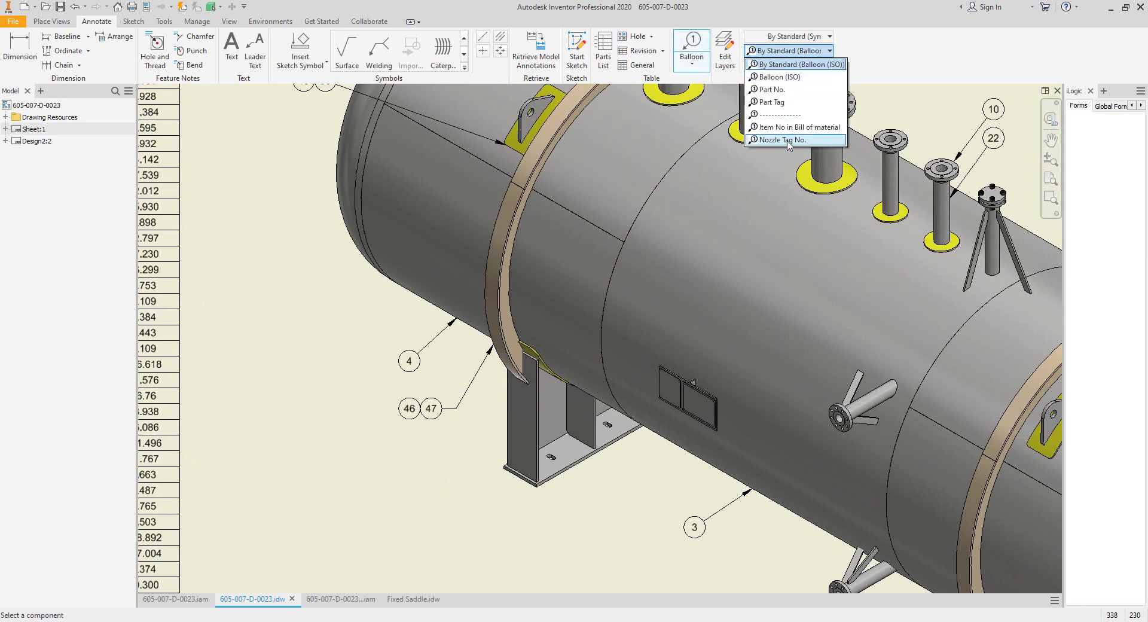
left_click(789, 126)
scroll(681, 389, "down", 4)
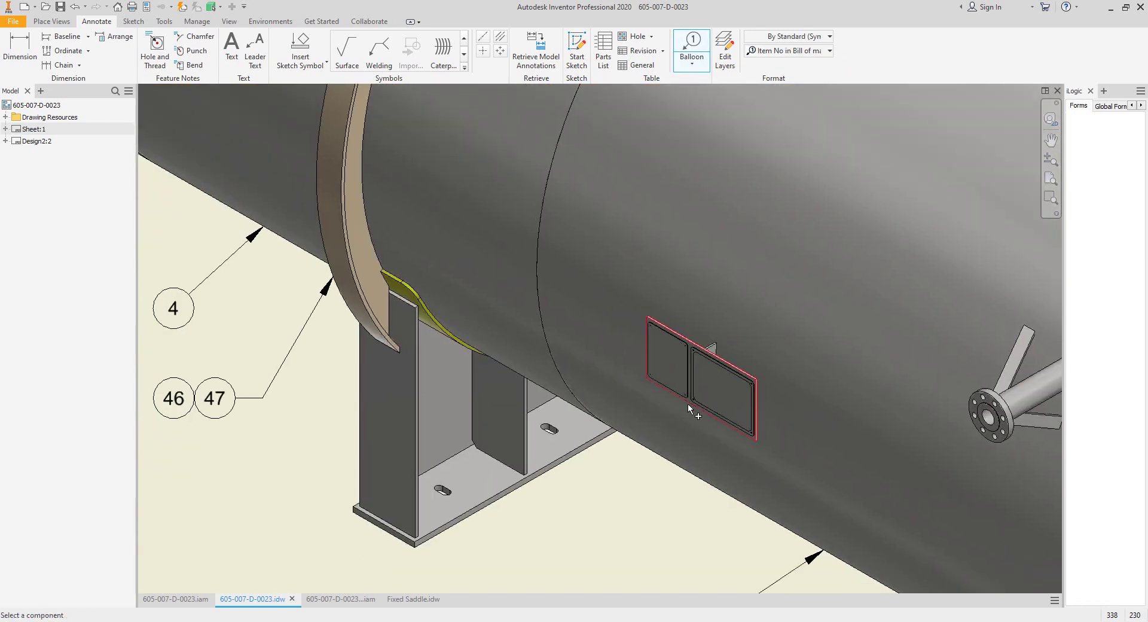
left_click(689, 404)
middle_click_drag(625, 575, 652, 489)
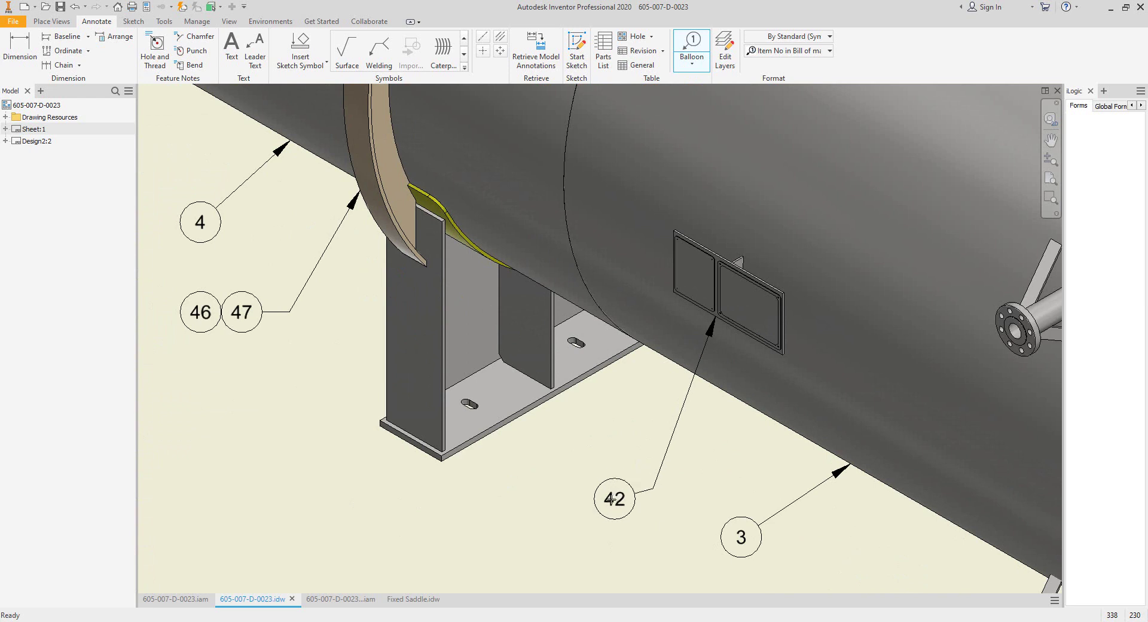
left_click(623, 489)
right_click(622, 489)
left_click(664, 493)
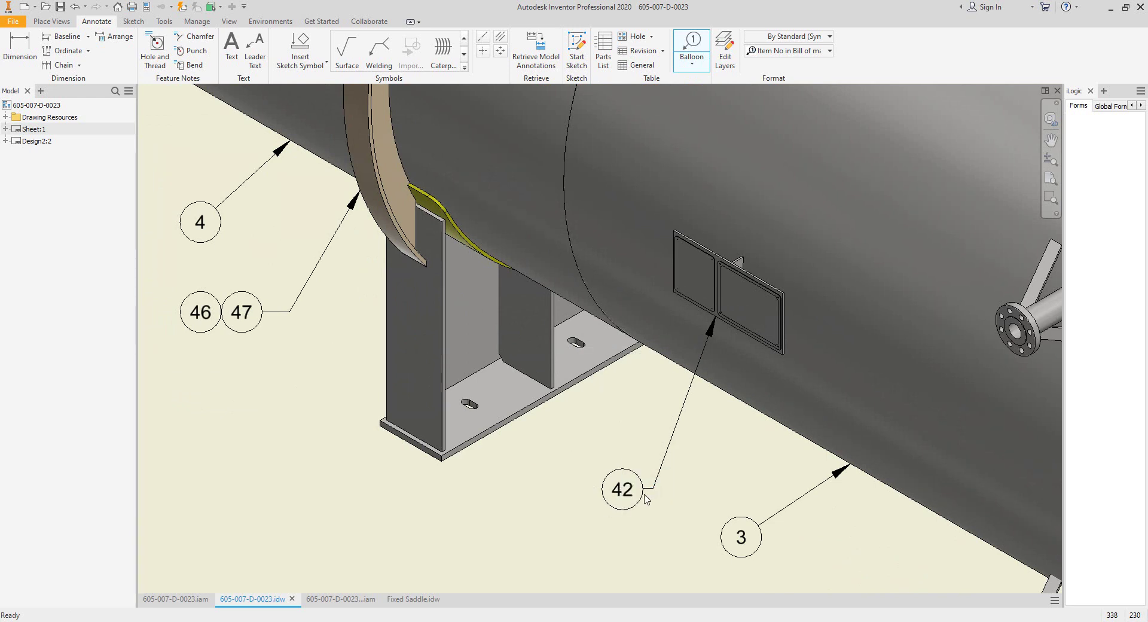
key("Escape")
Step: Attach balloons for the nameplate bracket support and the two nameplates in a row beside the bracket balloon
right_click(644, 496)
left_click(710, 459)
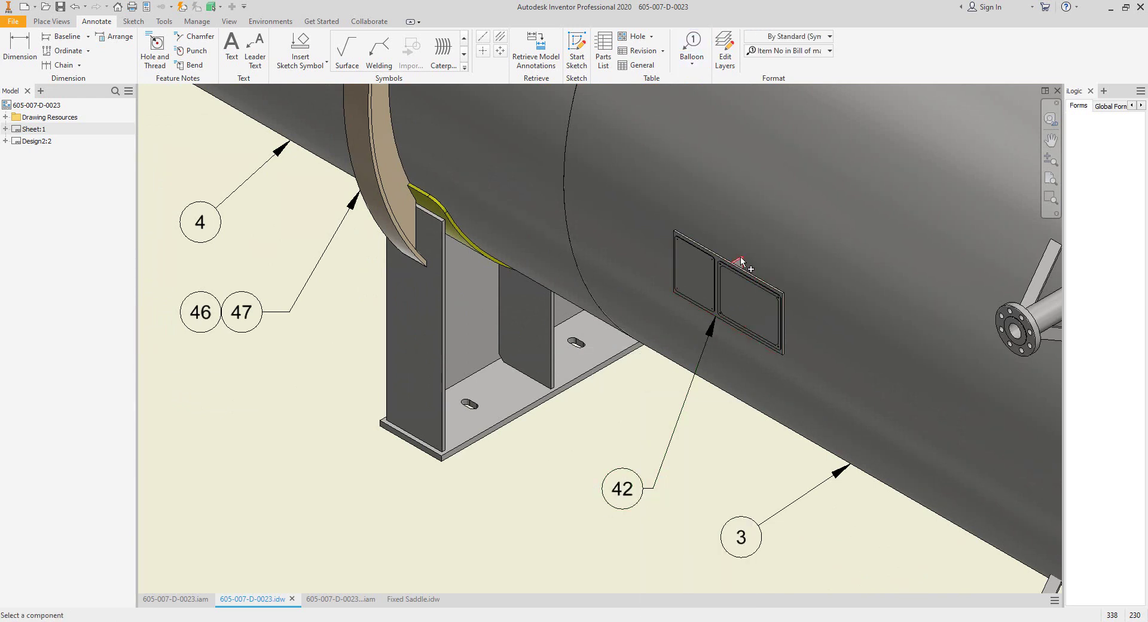
right_click(642, 492)
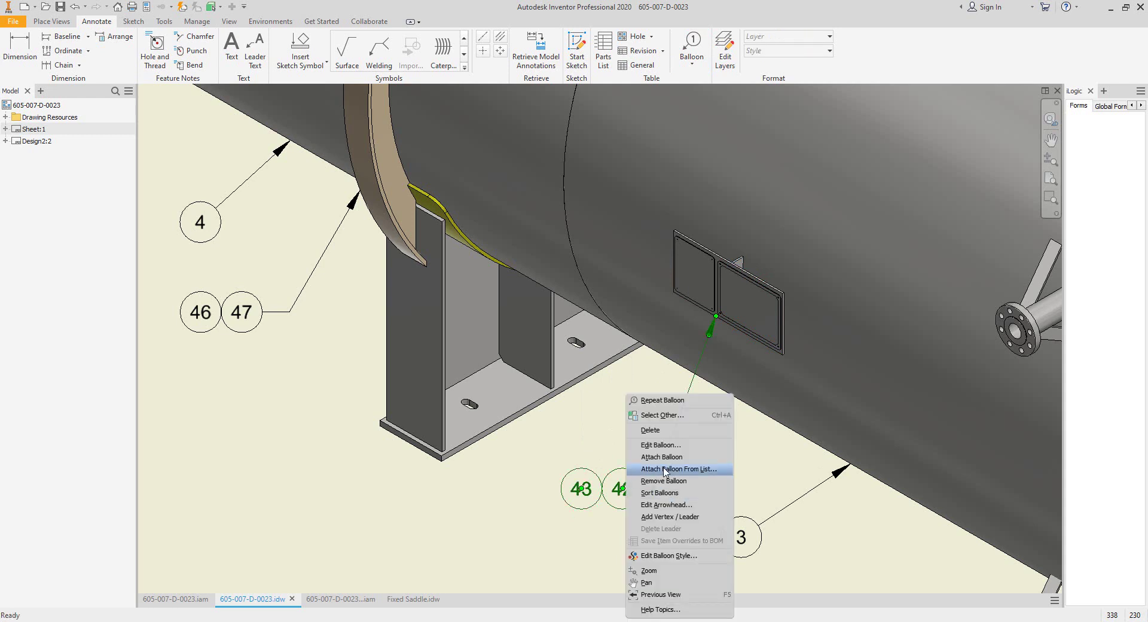
left_click(687, 460)
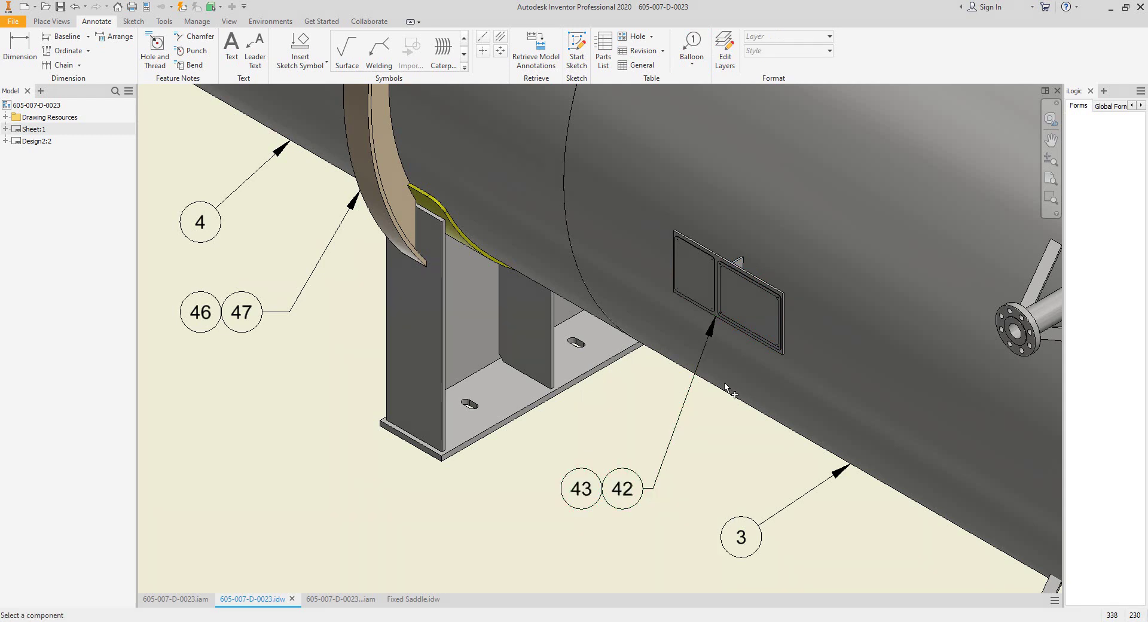
right_click(588, 495)
left_click(641, 458)
left_click(693, 301)
Step: Add an Item No in Bill of material balloon to the lower side nozzle between the saddles, placed below the shell
scroll(507, 464, "down", 3)
mouse_move(507, 464)
middle_mouse_down()
mouse_move(476, 416)
mouse_move(428, 391)
middle_mouse_up()
left_click(700, 41)
left_click(805, 51)
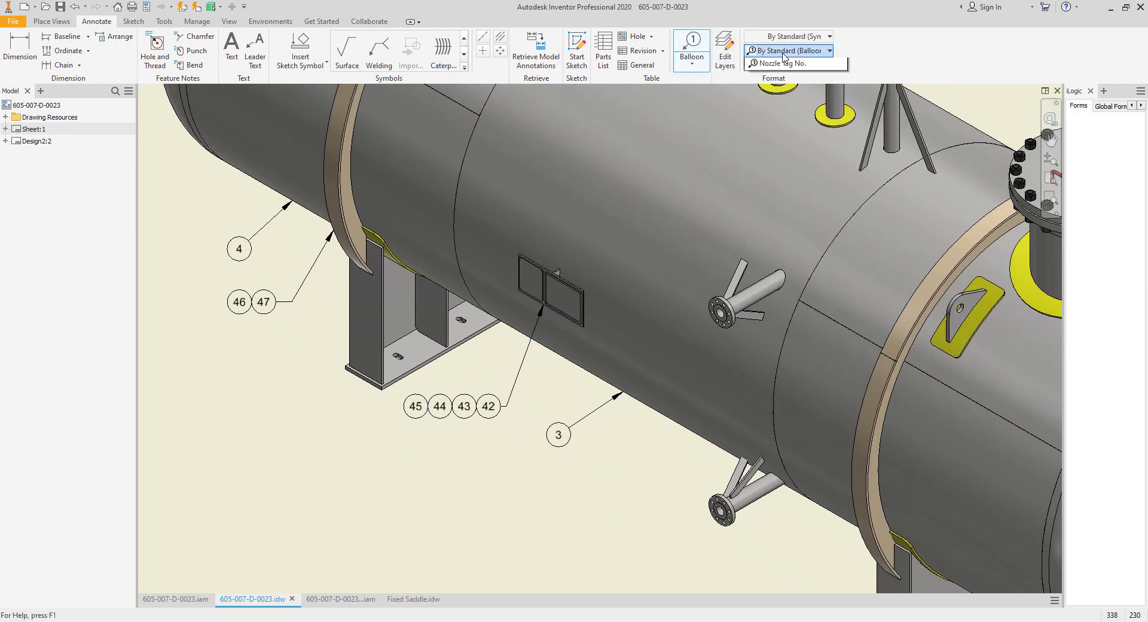
left_click(798, 127)
middle_click_drag(772, 506, 739, 440)
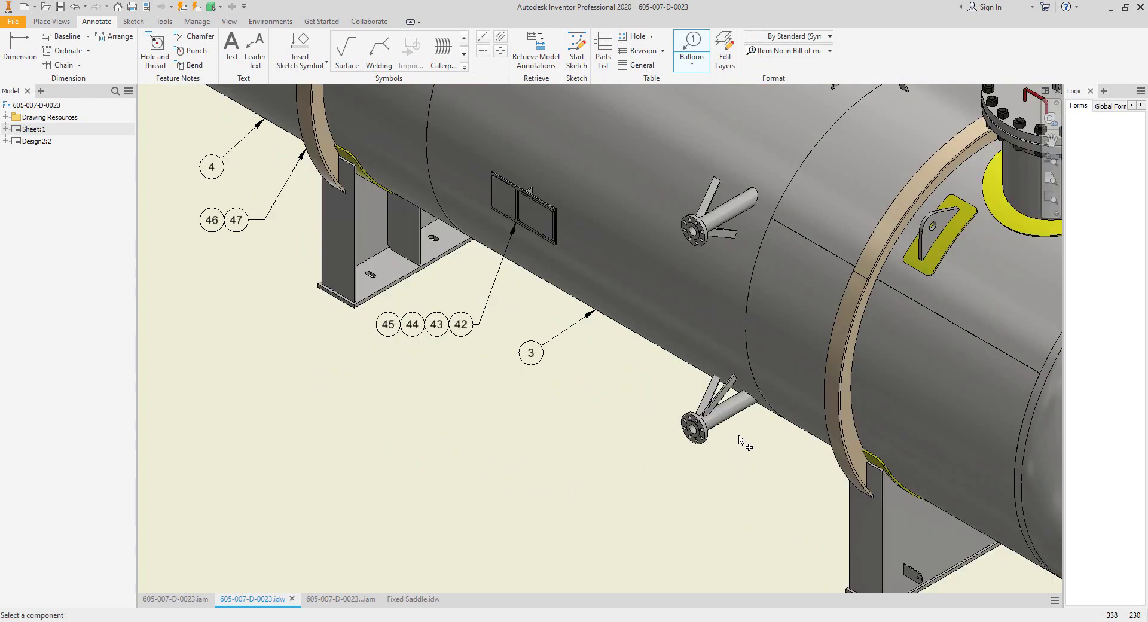
left_click(730, 421)
left_click(754, 481)
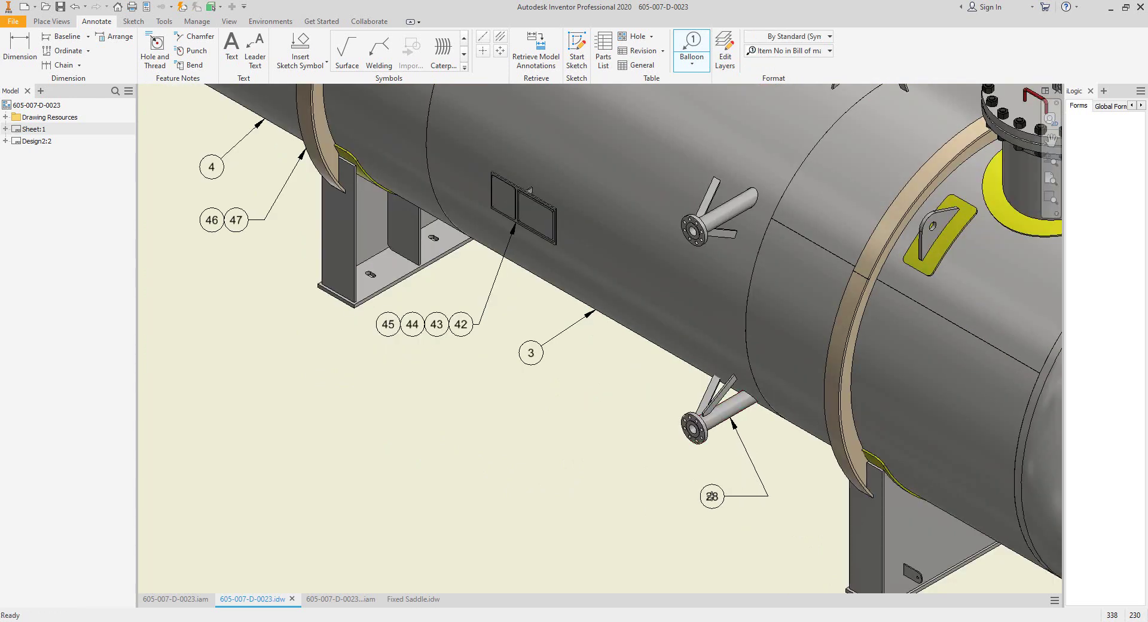
key("Escape")
Step: Attach balloons for the lower side nozzle's two support ribs in a row beside the nozzle's balloon
right_click(721, 498)
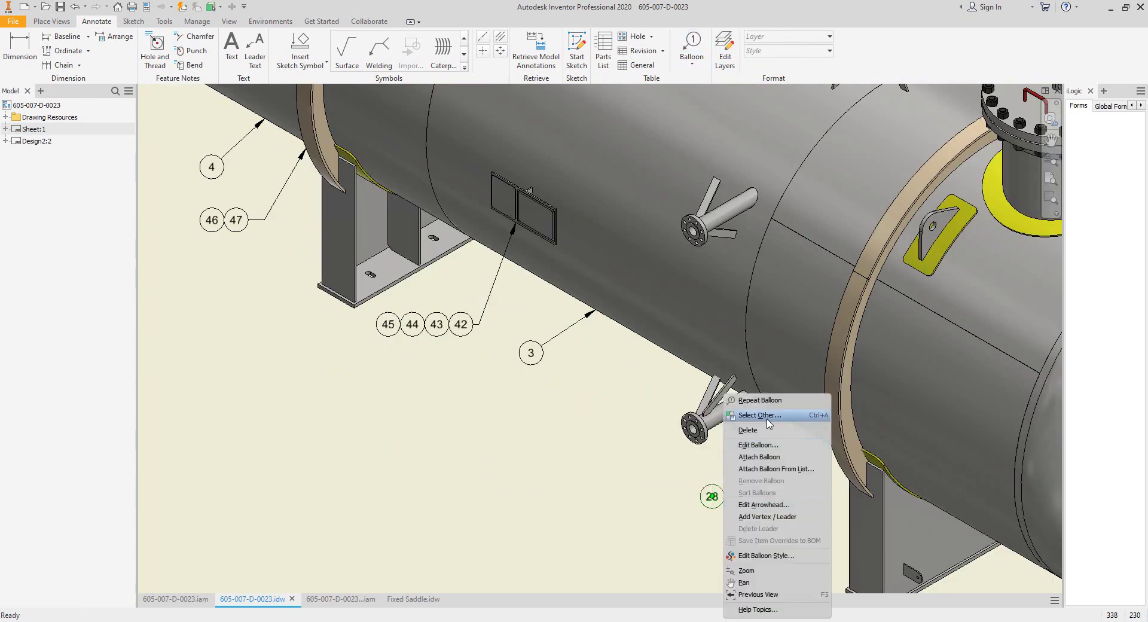
left_click(767, 457)
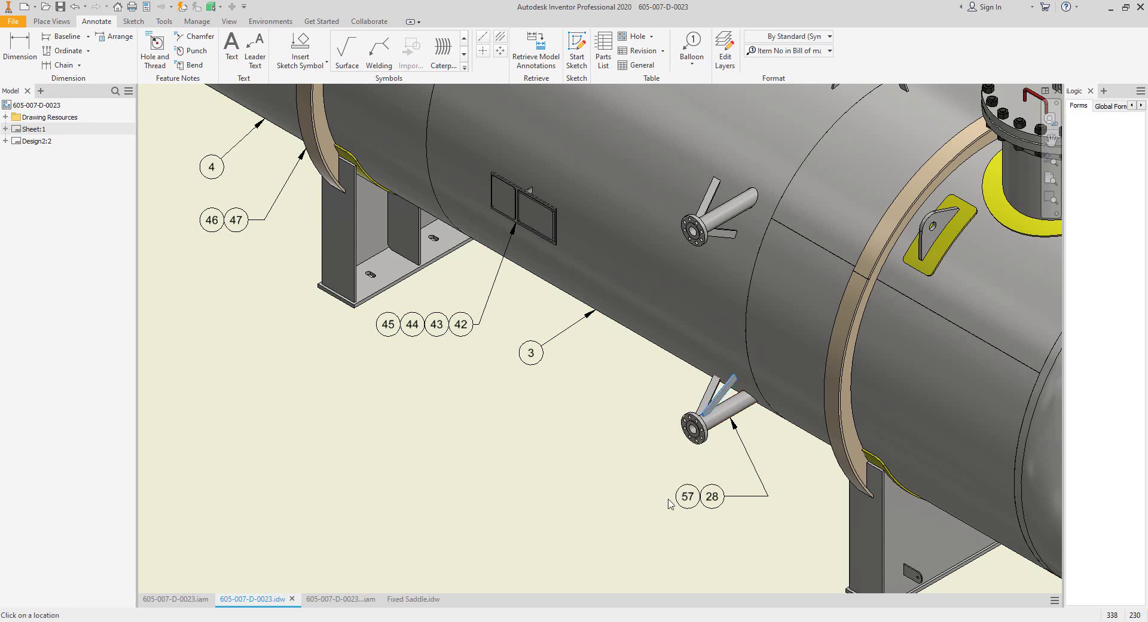
right_click(695, 508)
left_click(708, 403)
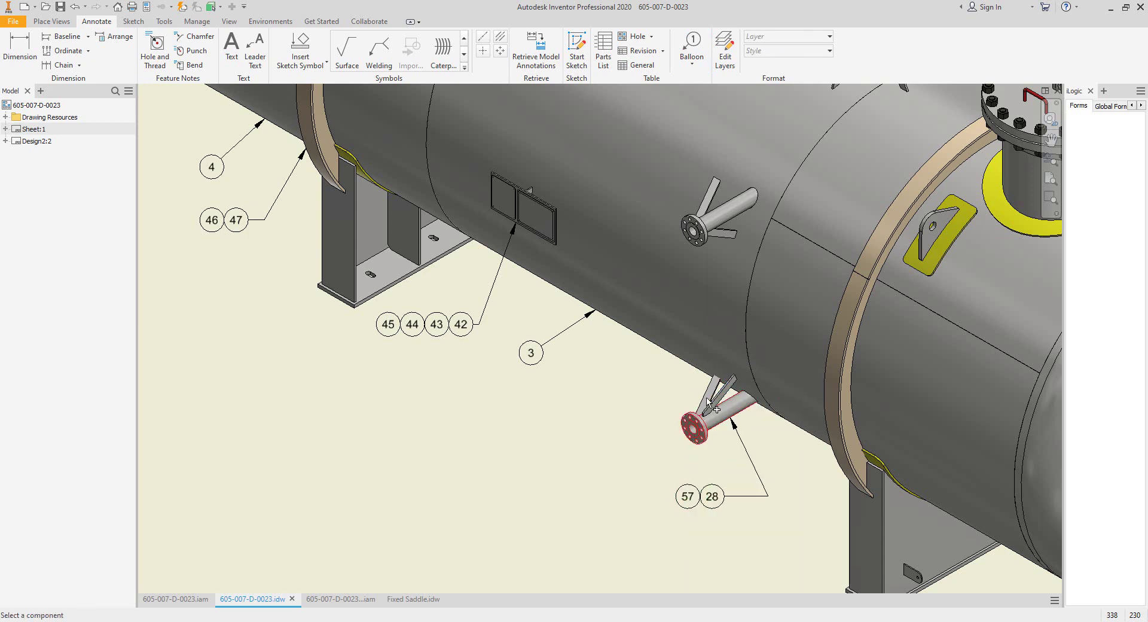
left_click(713, 401)
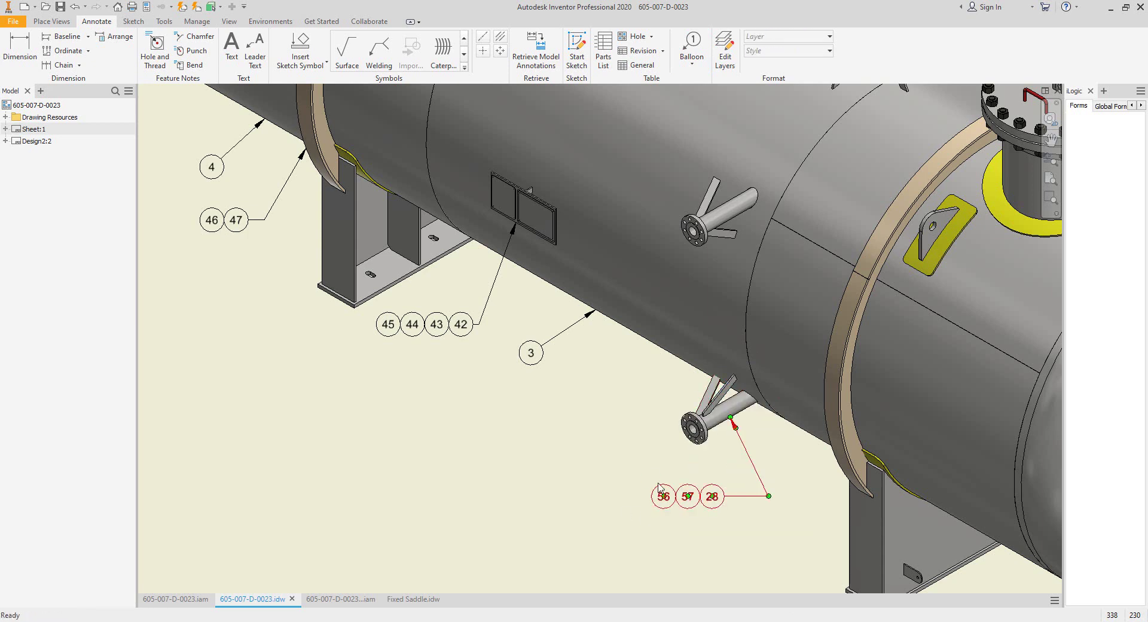
Step: Add an Item No in Bill of material balloon to the upper side nozzle and attach its two support ribs' balloons beside it
left_click(691, 48)
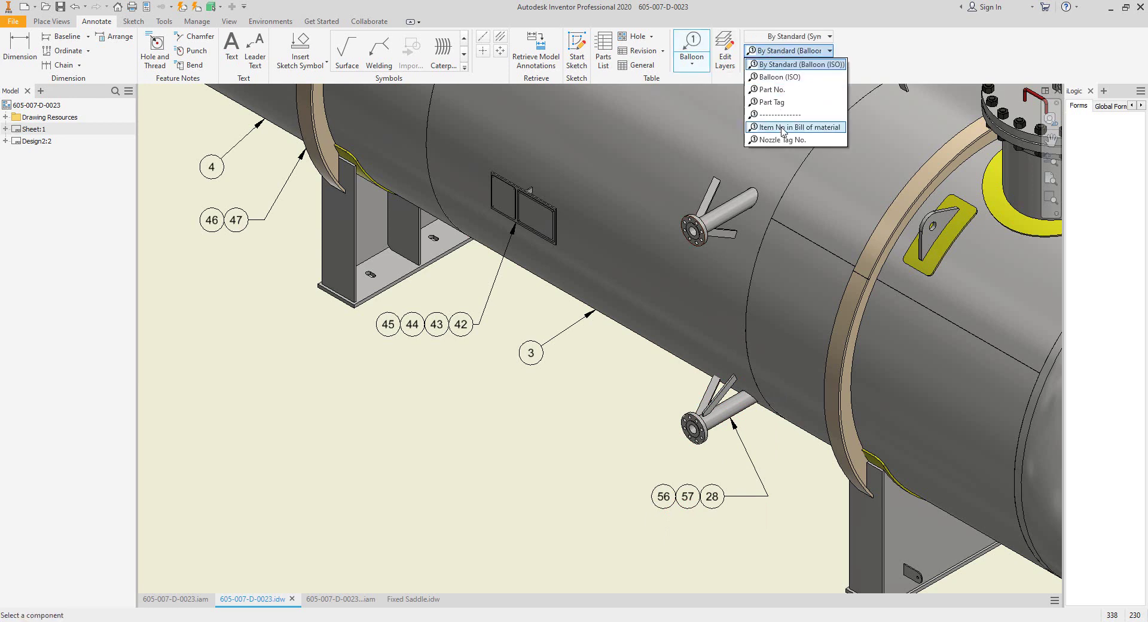
left_click(697, 254)
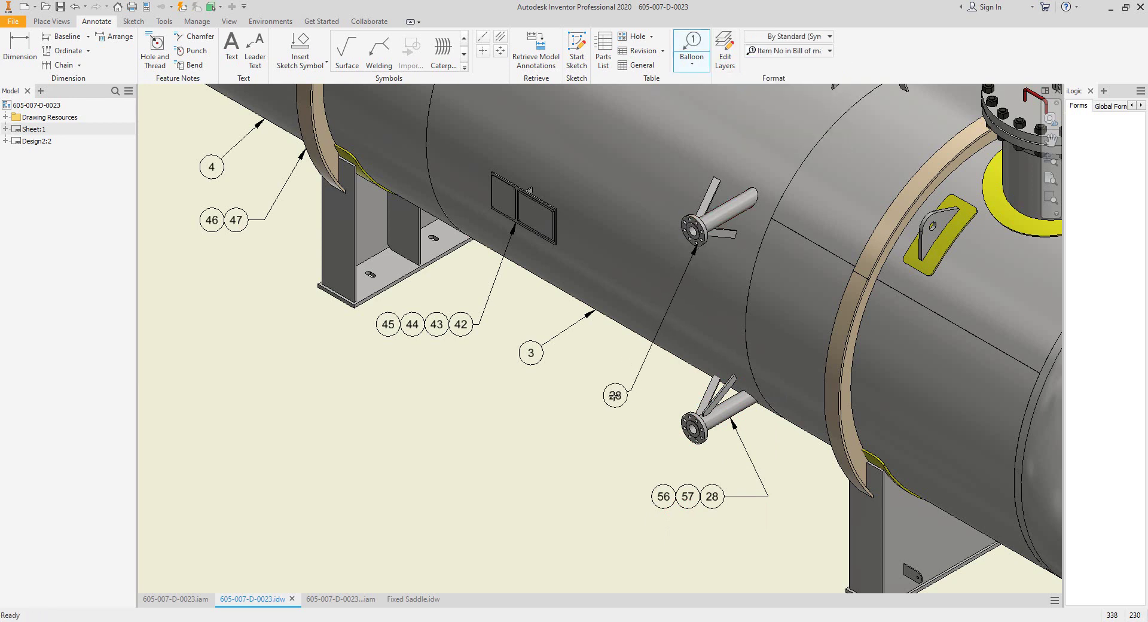
right_click(617, 395)
left_click(663, 458)
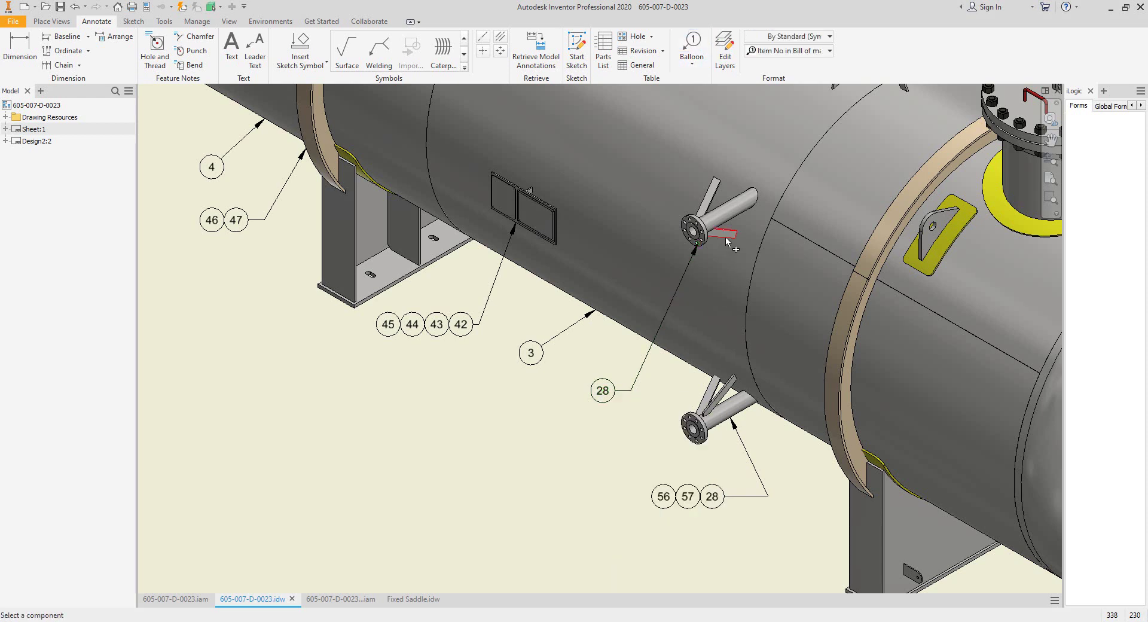
left_click(726, 236)
right_click(585, 396)
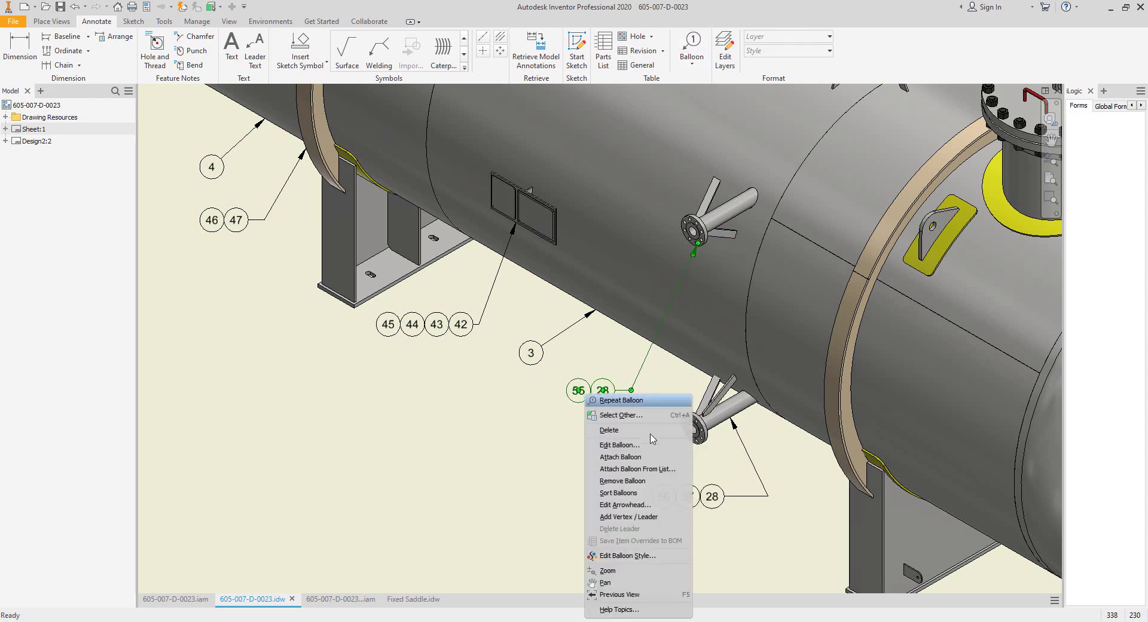
left_click(646, 461)
left_click(705, 197)
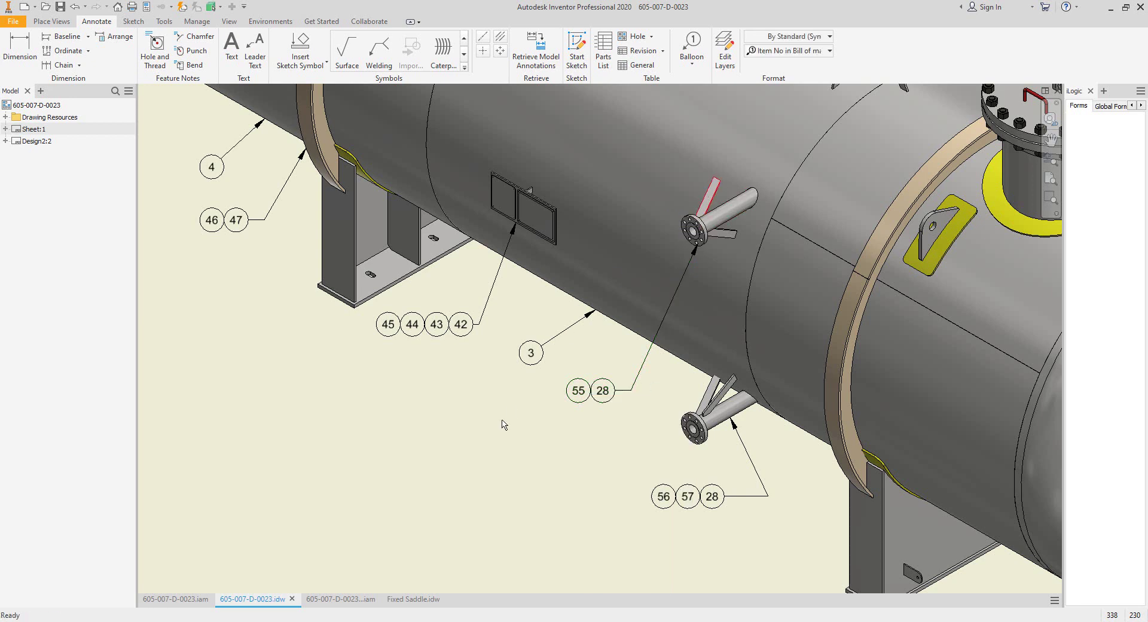
Step: Examine the side nozzles' balloons and compare their support rib item numbers with the rows in the material list
scroll(568, 443, "up", 3)
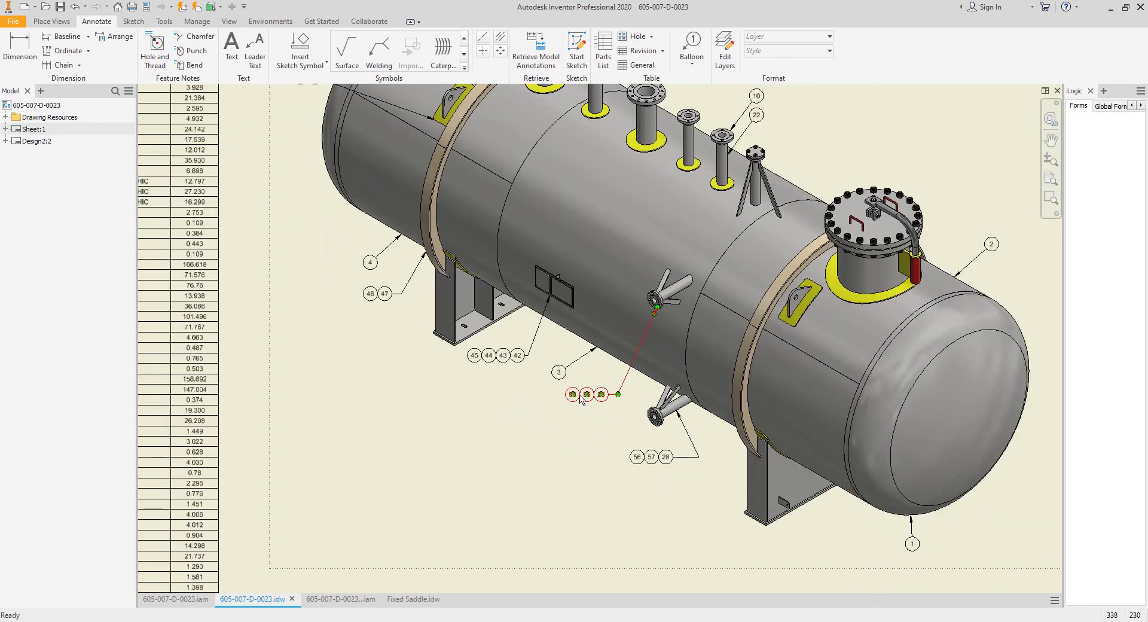
scroll(579, 394, "down", 3)
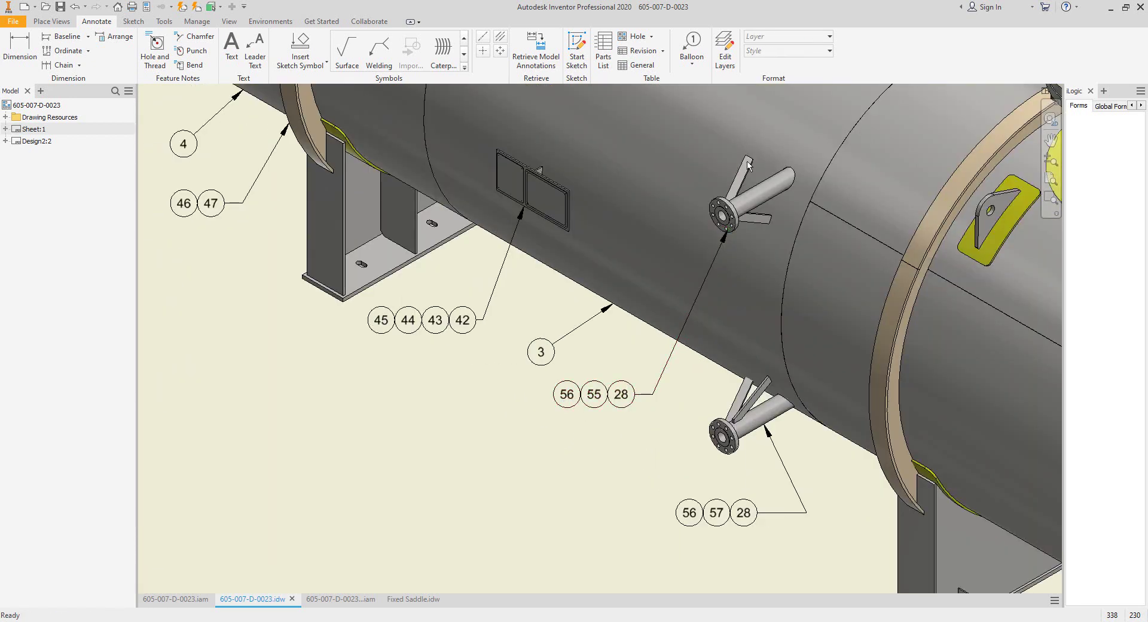
scroll(639, 339, "up", 3)
scroll(580, 355, "up", 2)
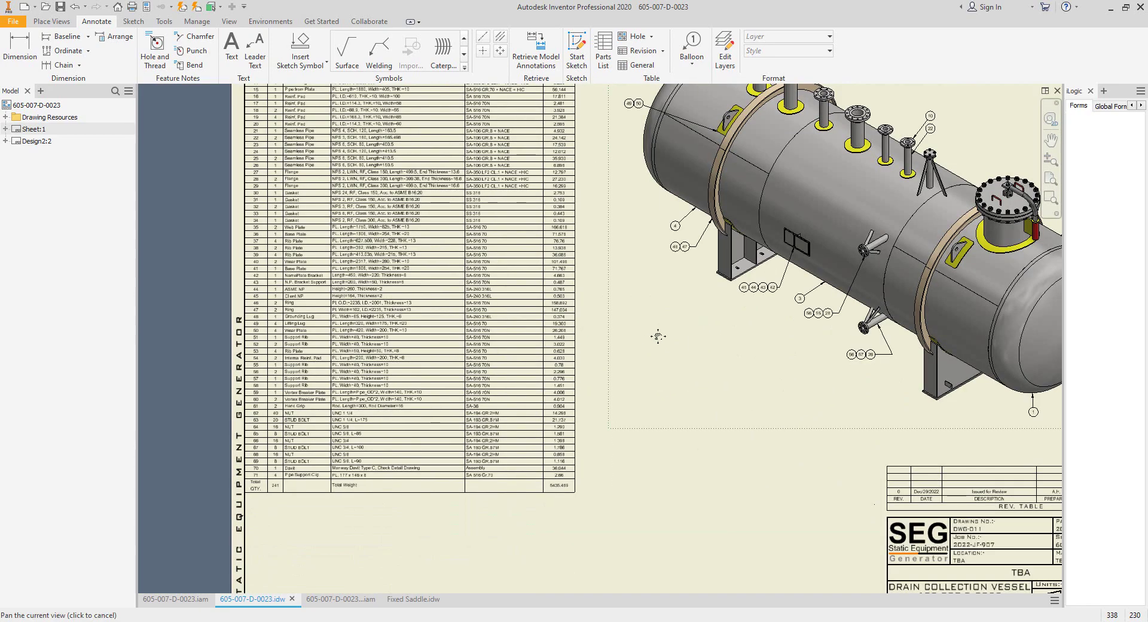
scroll(344, 362, "down", 5)
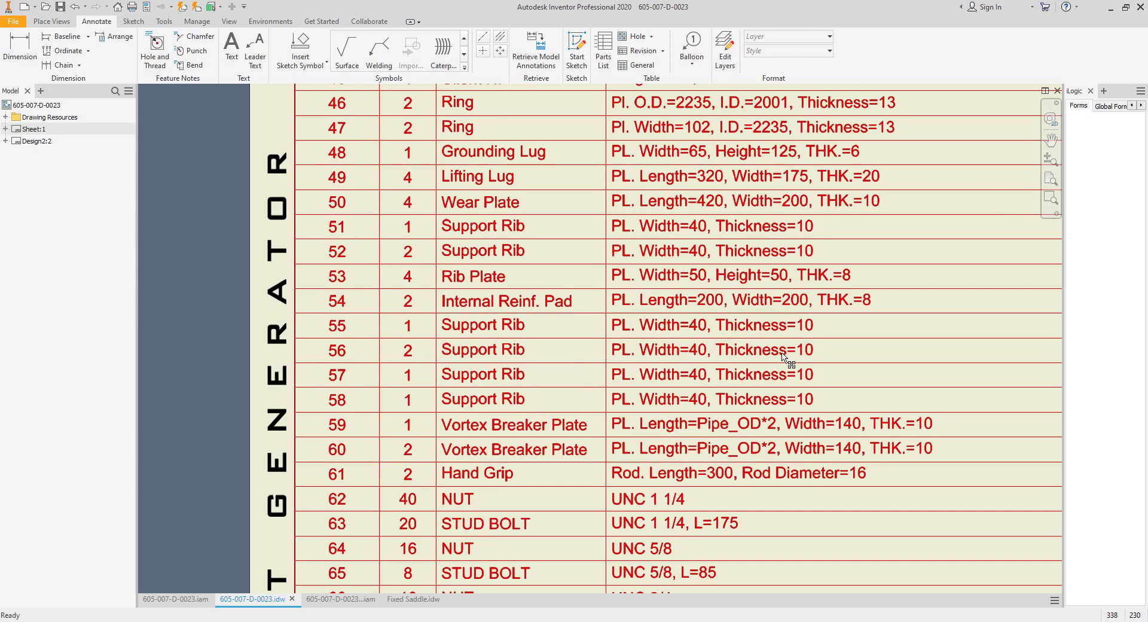
scroll(783, 358, "up", 3)
scroll(572, 309, "up", 3)
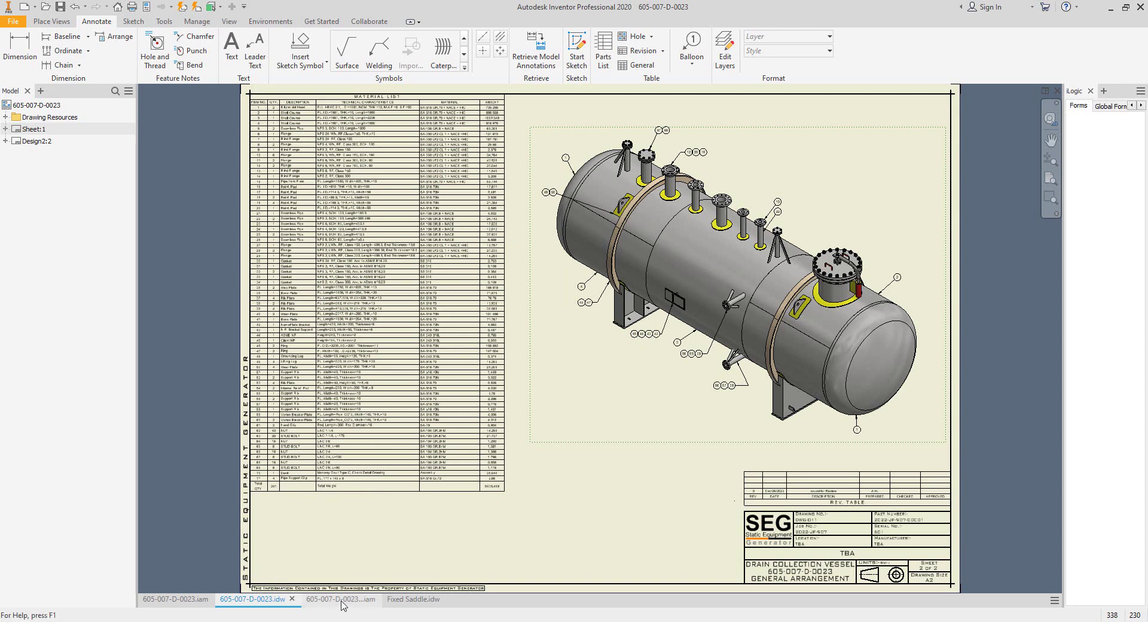
Step: Switch to the Fixed Saddle.idw drawing
left_click(403, 599)
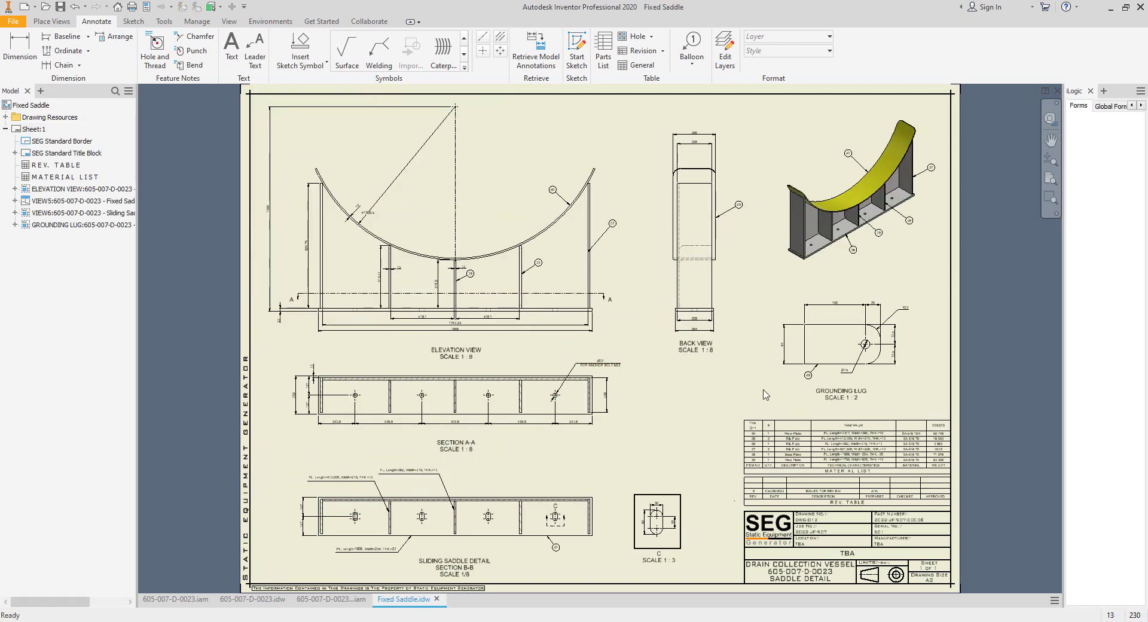